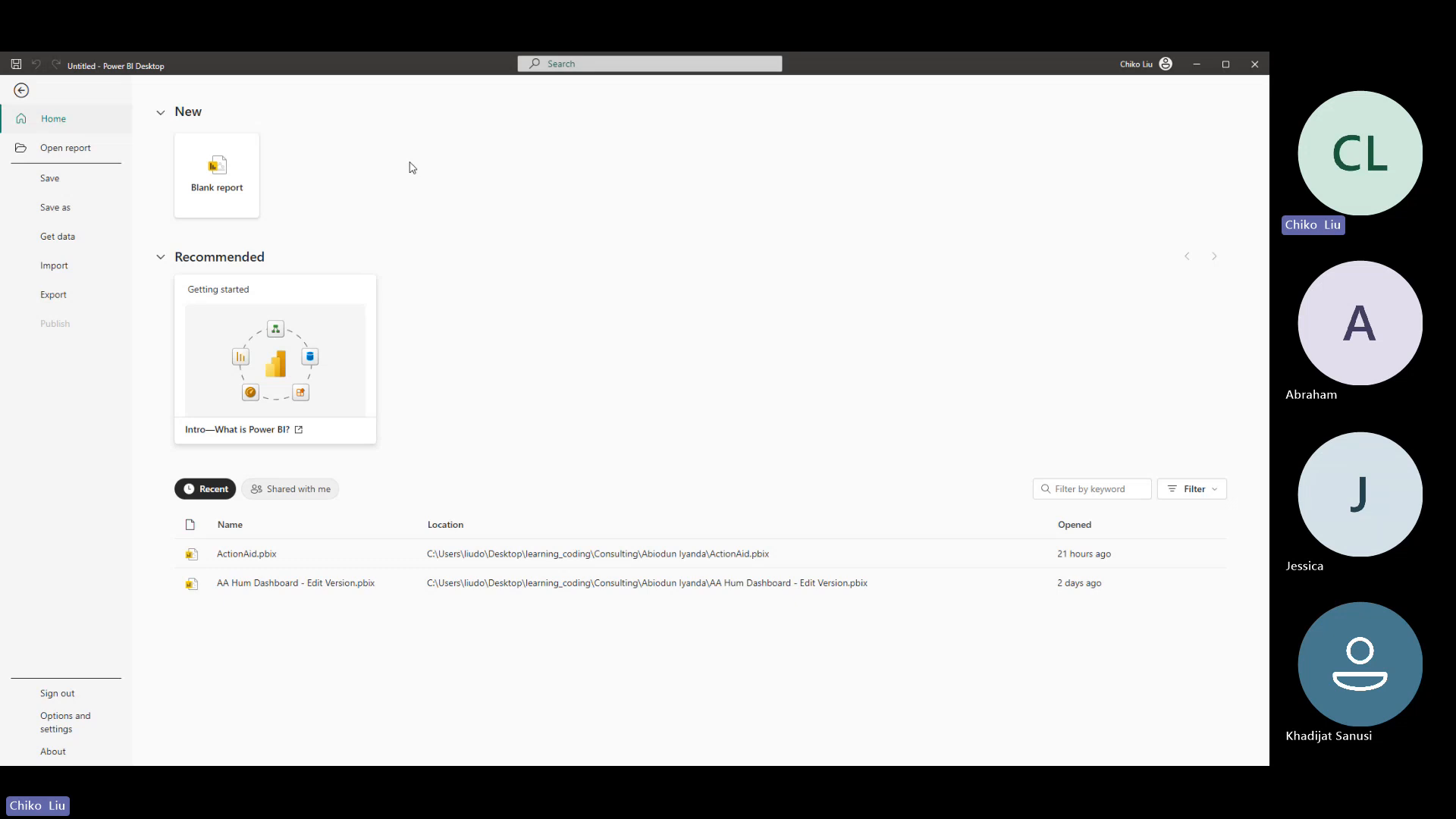
- Leave the start screen for the blank report and search the available data sources for "post"
click(17, 92)
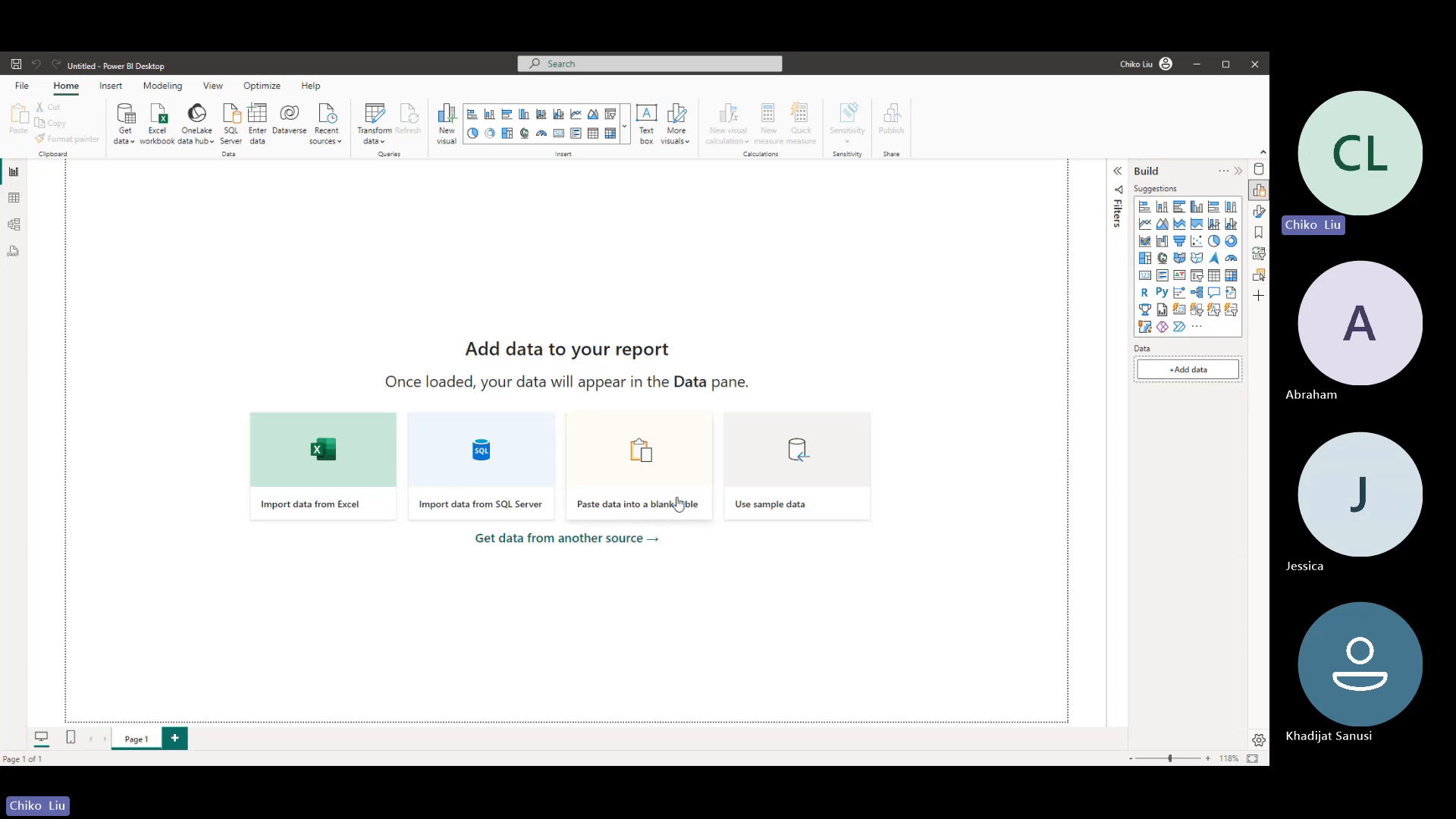
click(534, 540)
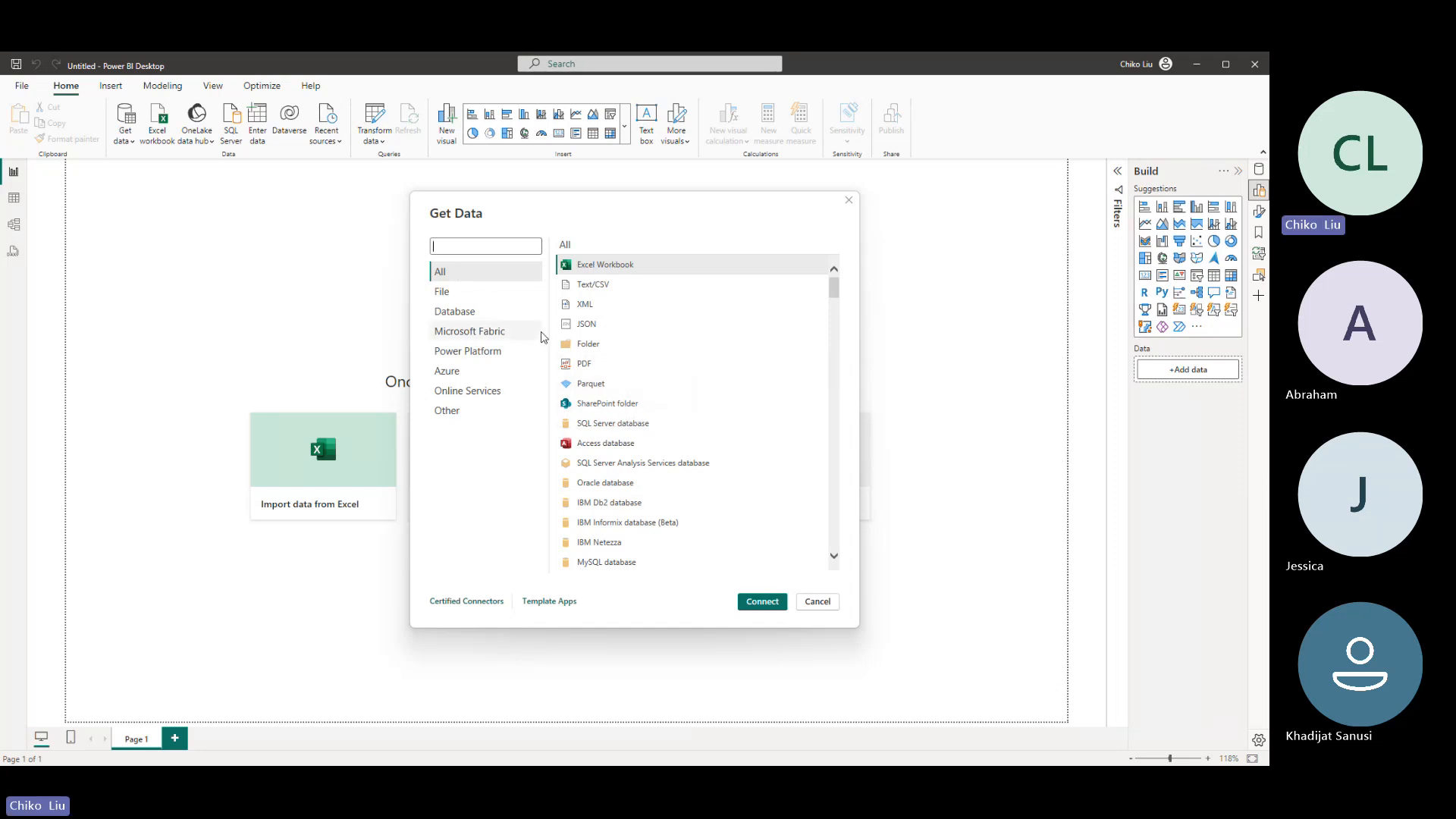
text(post)
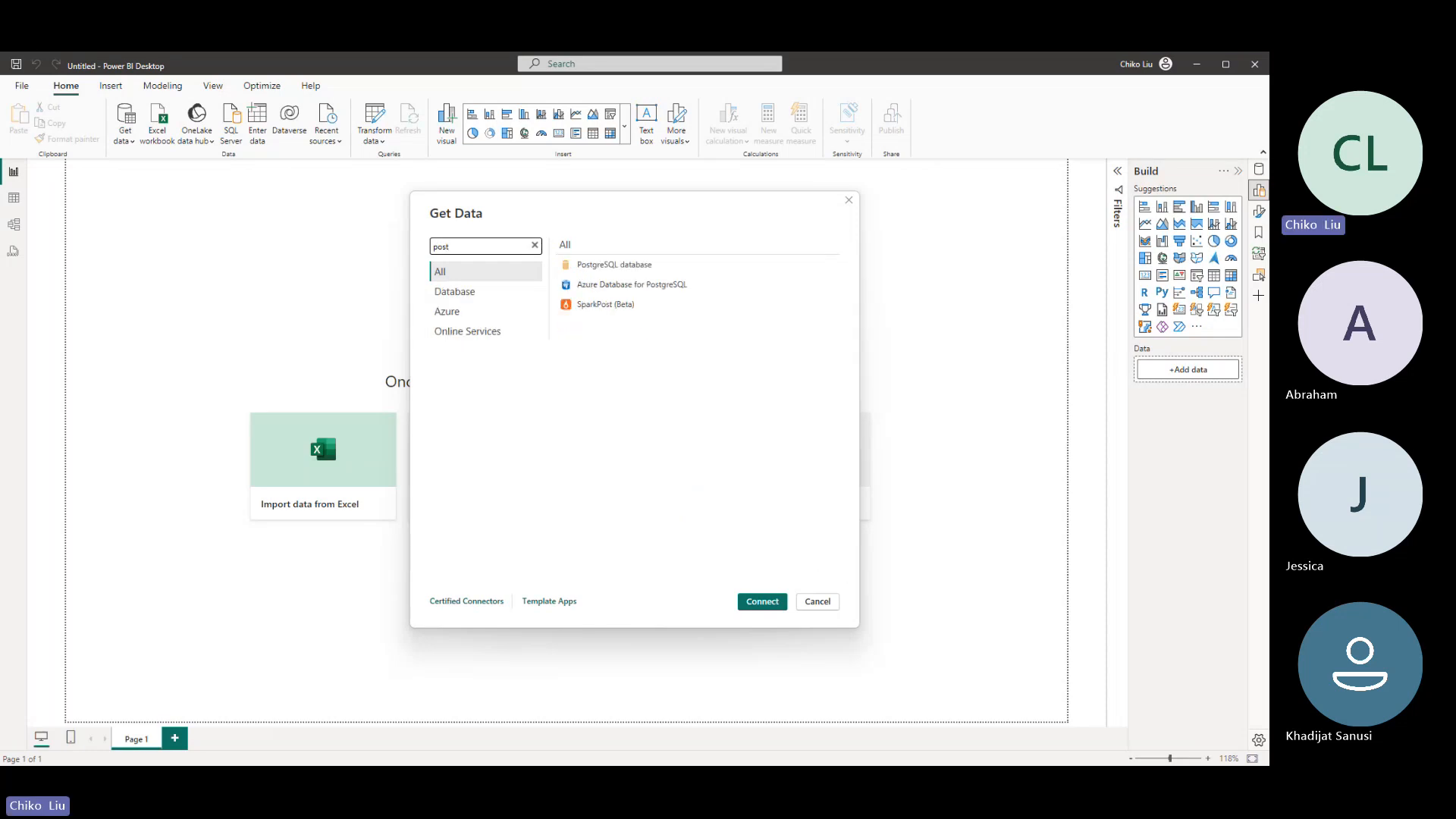
- Search the data sources for "csv", "text" and "pdf" in turn, and close the list without connecting
key(BackSpace)
key(BackSpace)
key(BackSpace)
key(BackSpace)
text(csv)
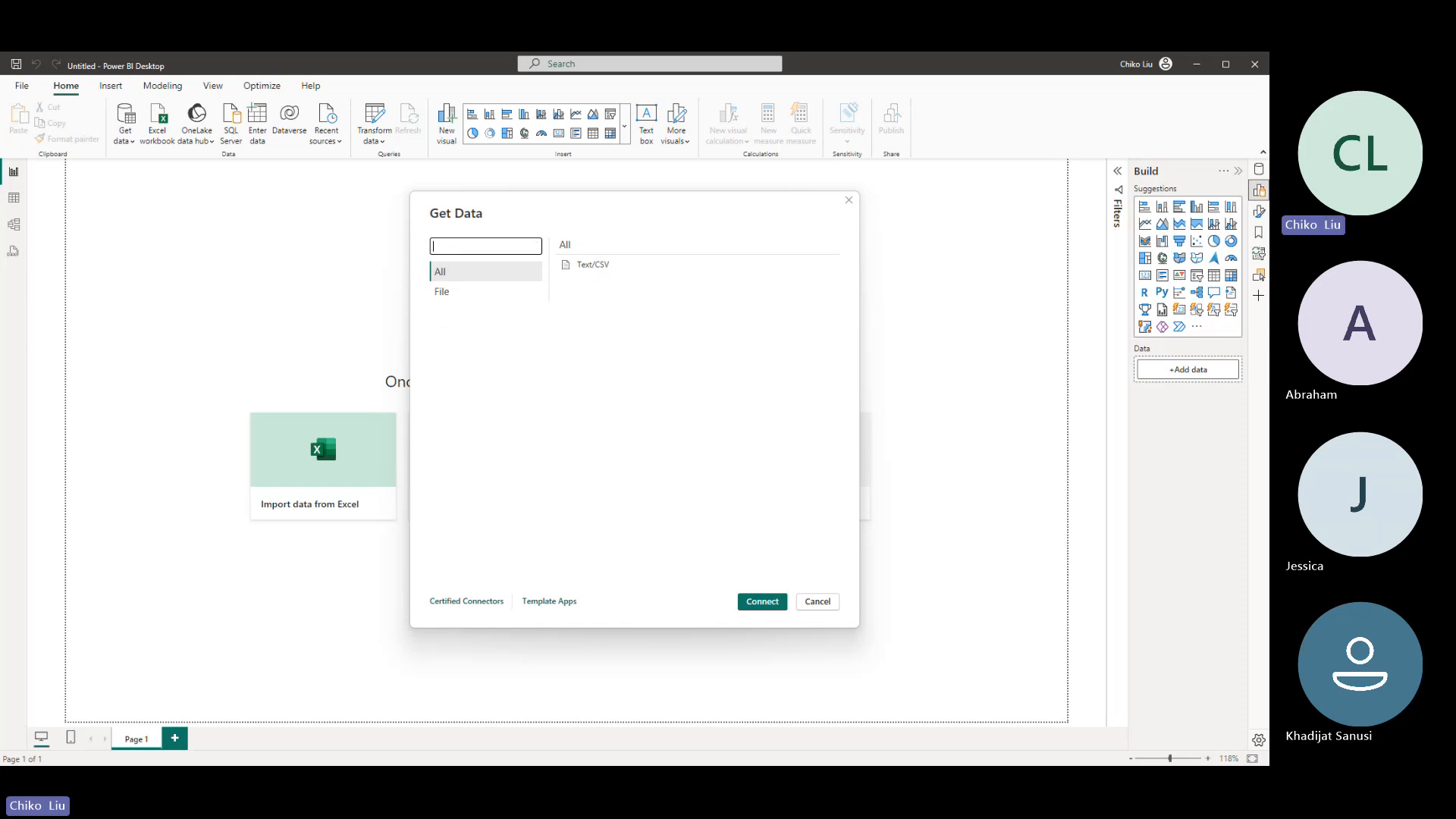
text(text)
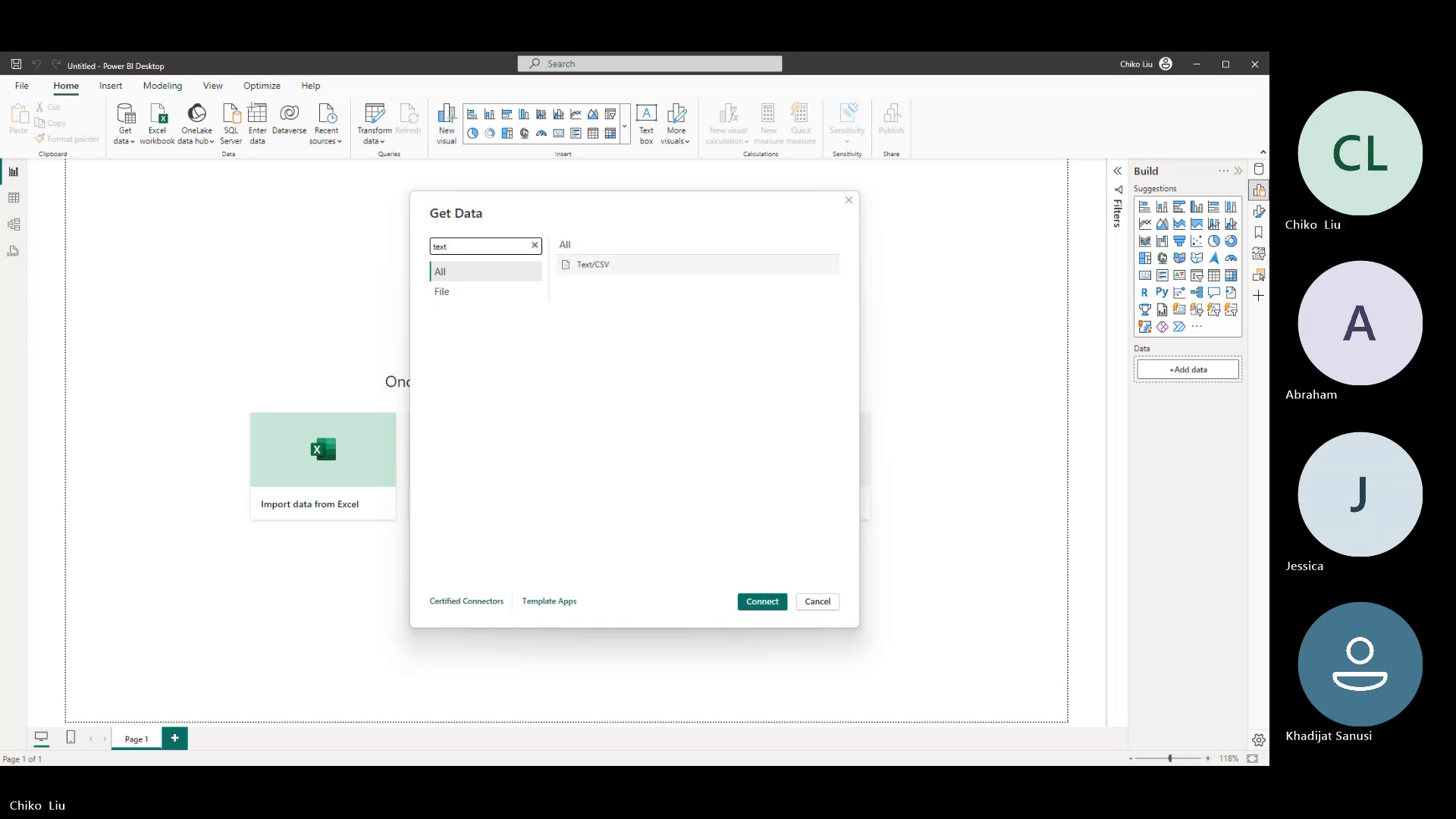
key(BackSpace)
key(BackSpace)
key(BackSpace)
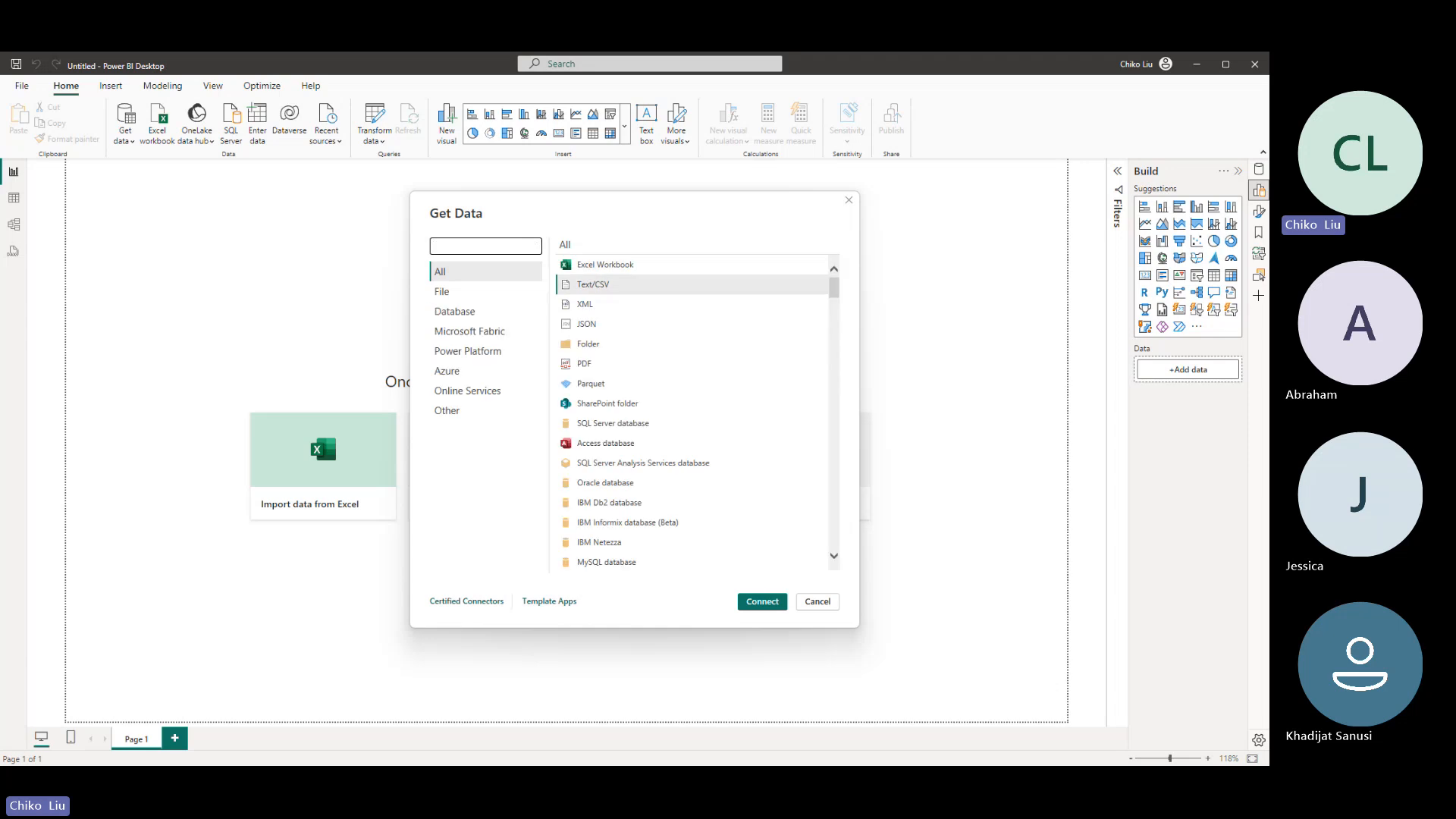
text(pdf)
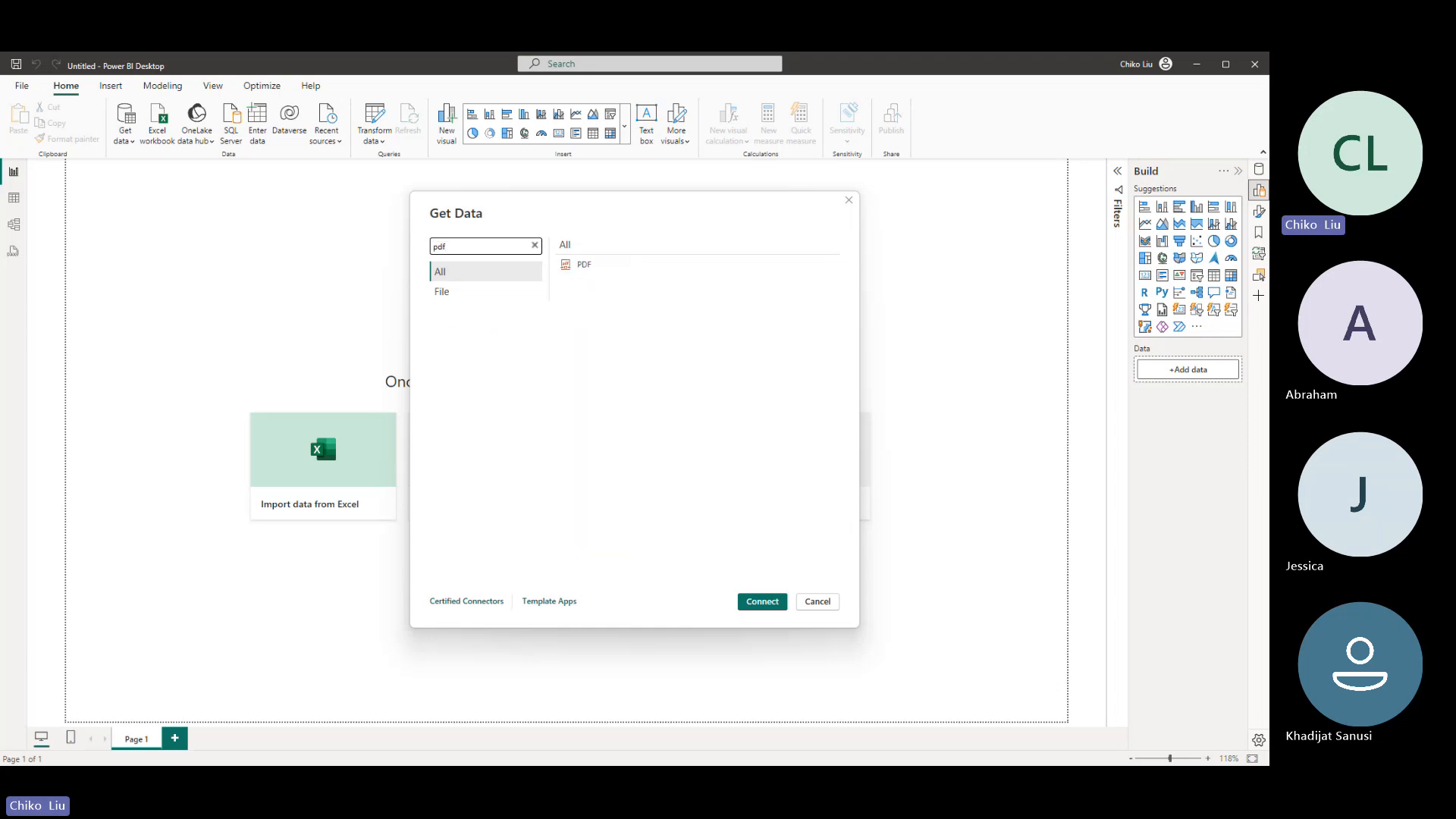
key(BackSpace)
key(BackSpace)
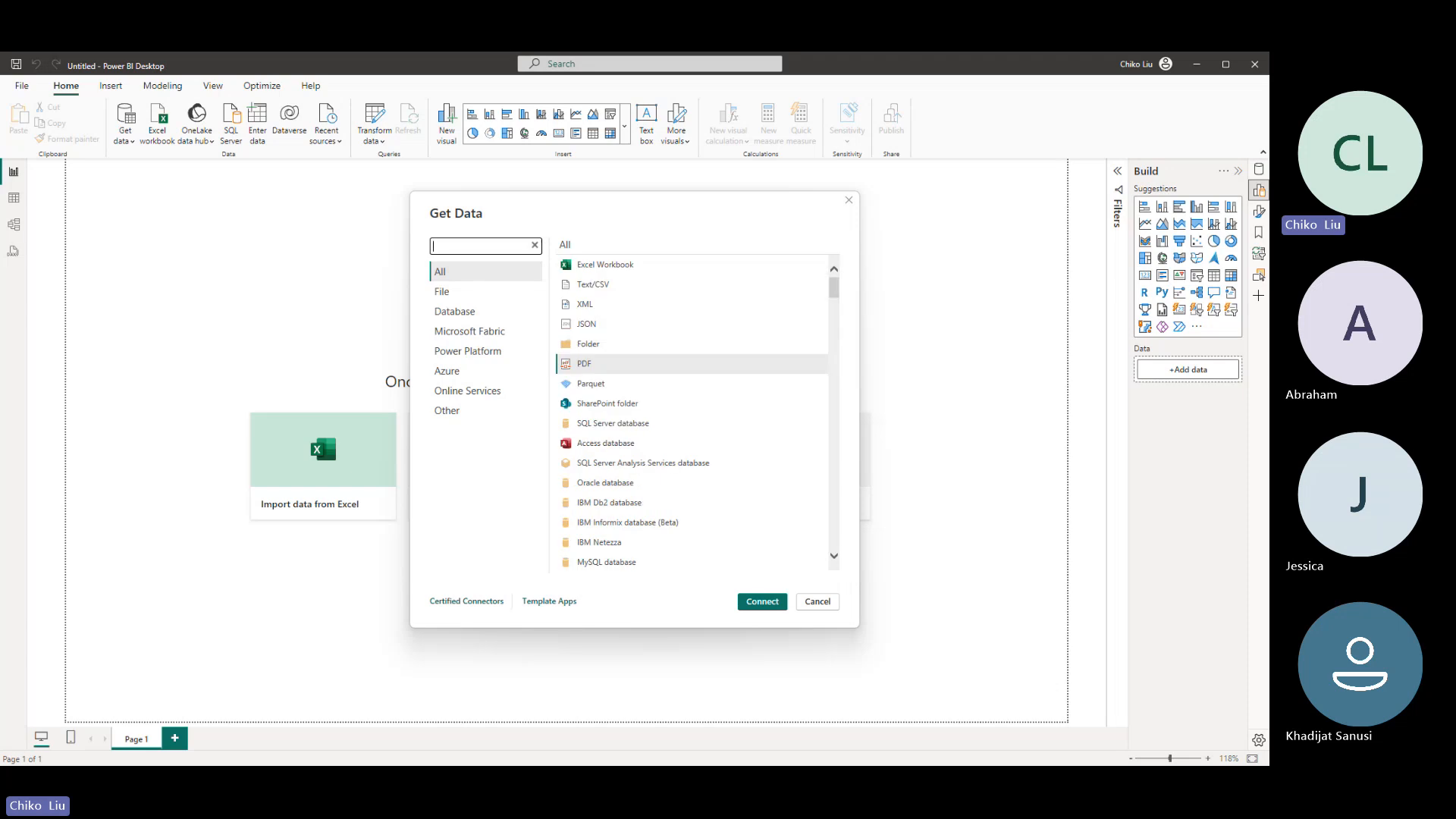
click(849, 202)
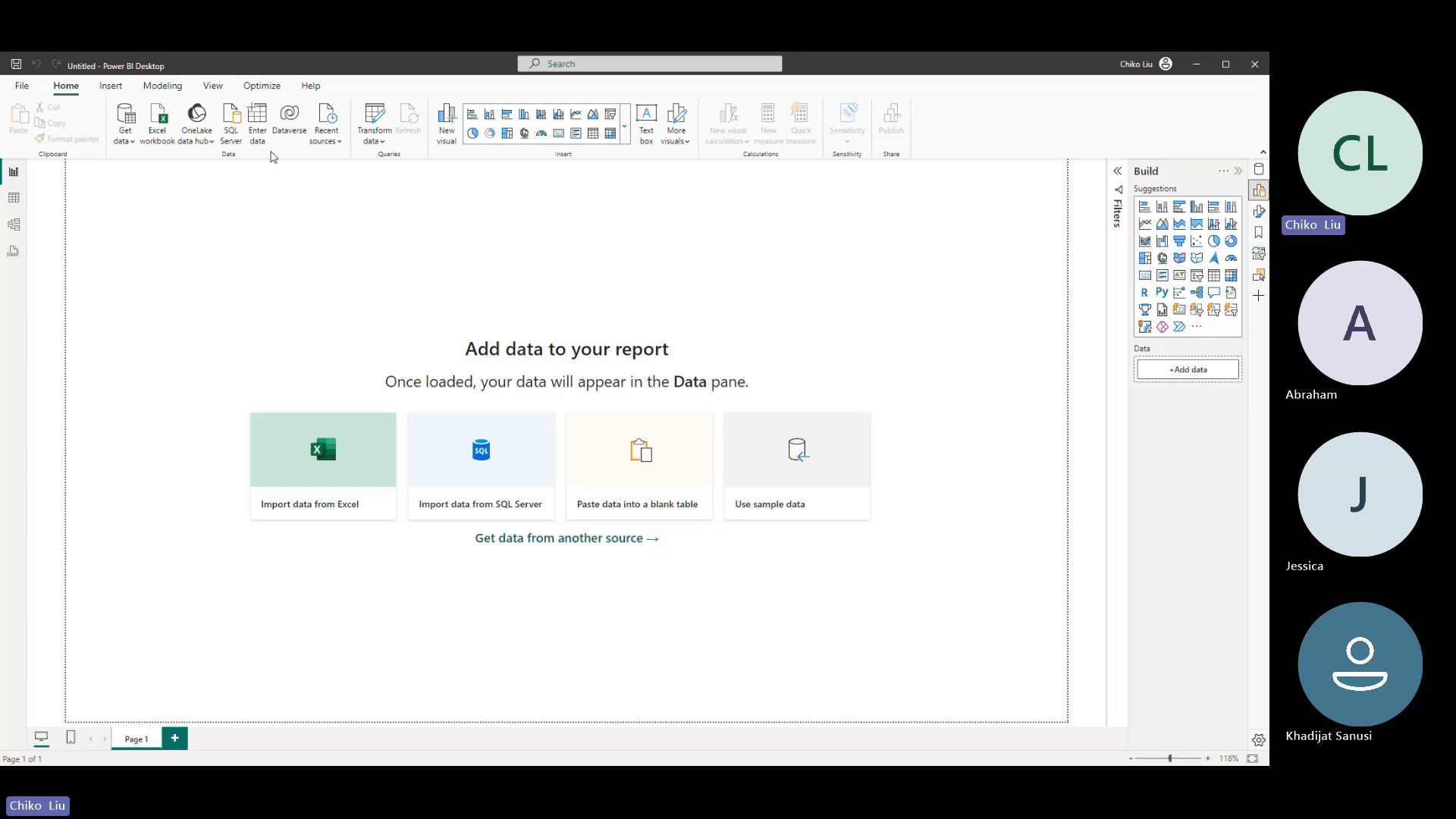
- View the complete list of data source connectors from the common sources list, and cancel without connecting
click(130, 138)
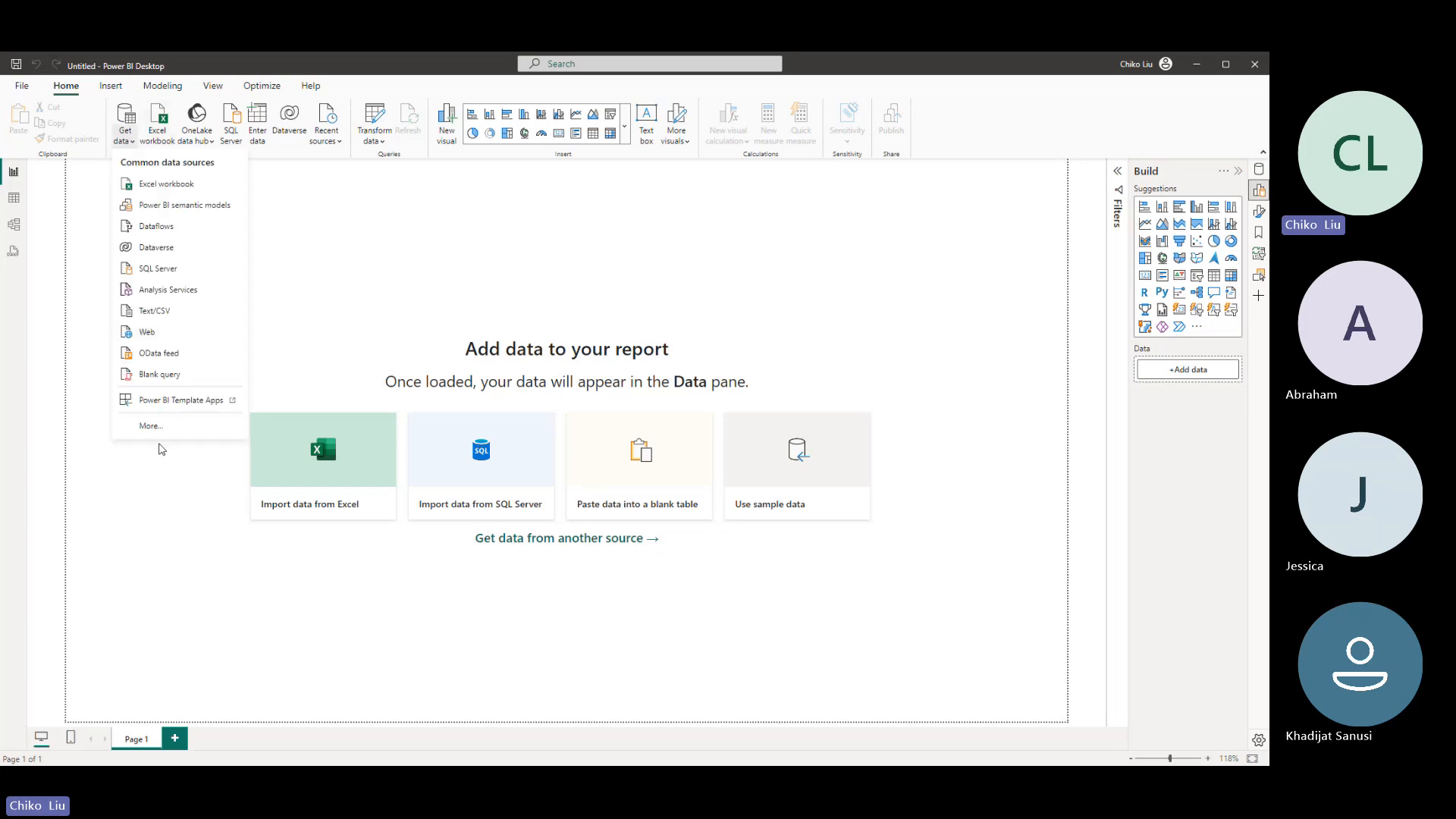
click(159, 431)
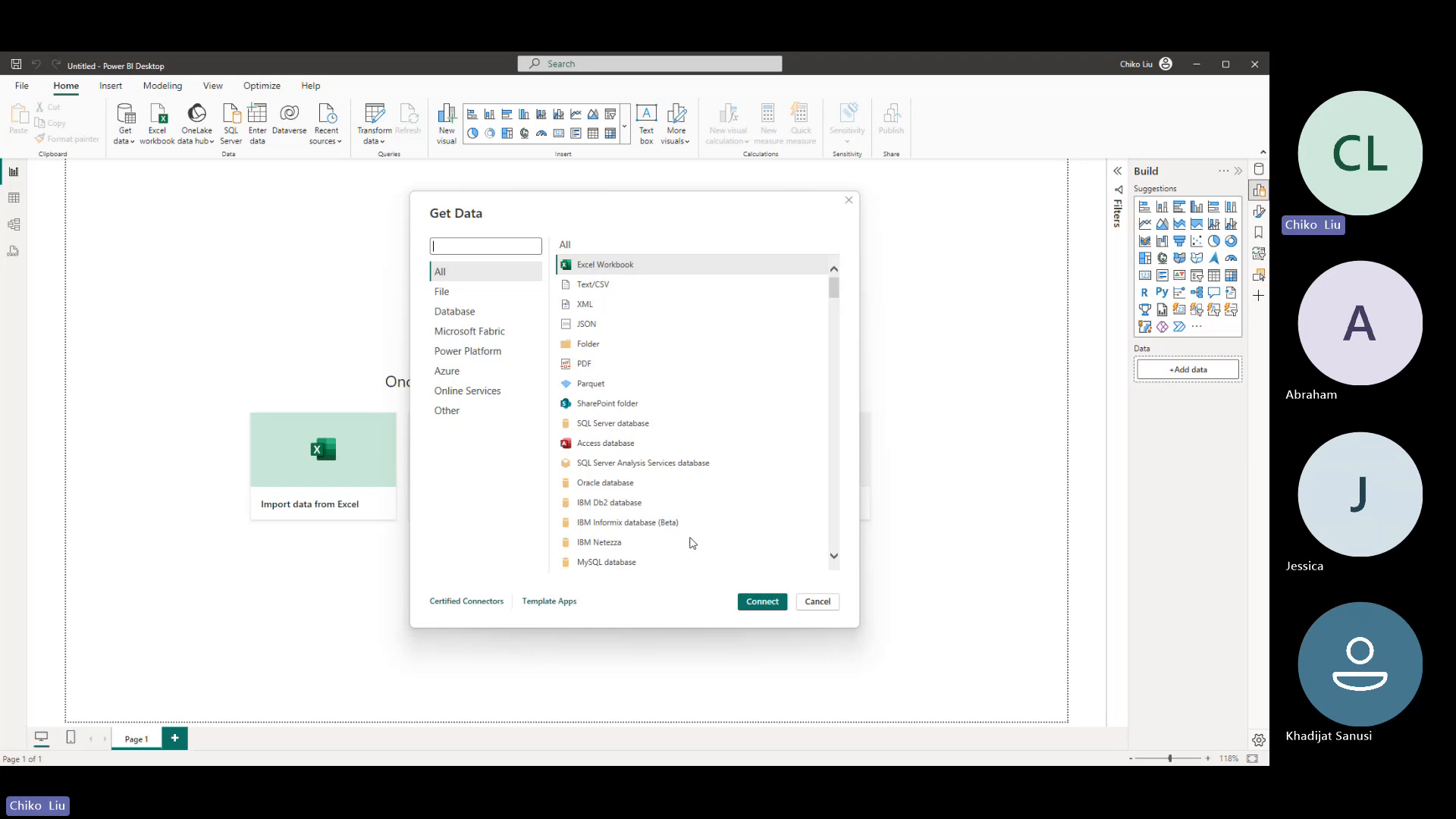
click(817, 602)
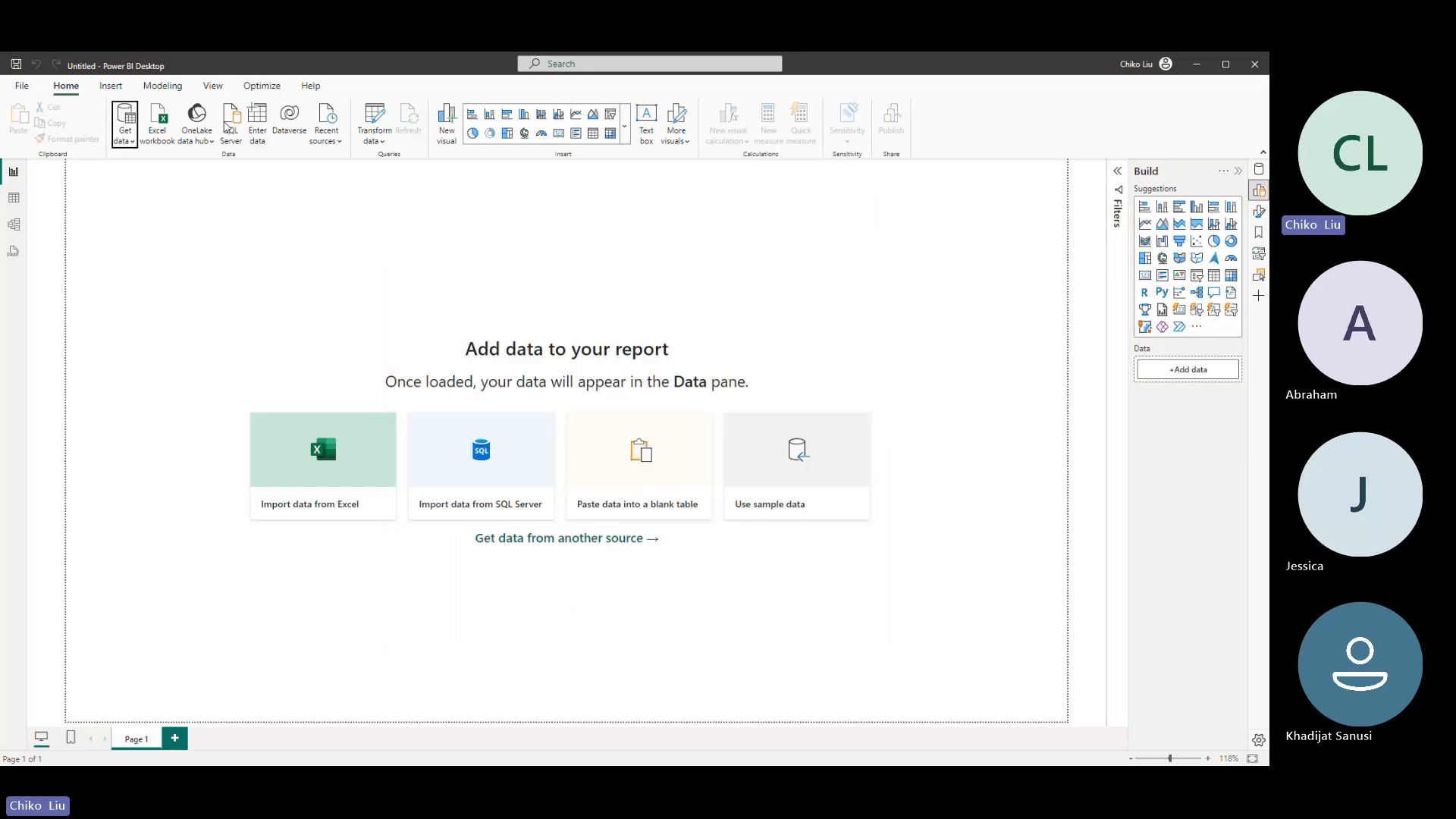
- Start an Excel workbook import and browse to the bravort institute folder inside learning_coding, with the file dialog maximized
click(128, 144)
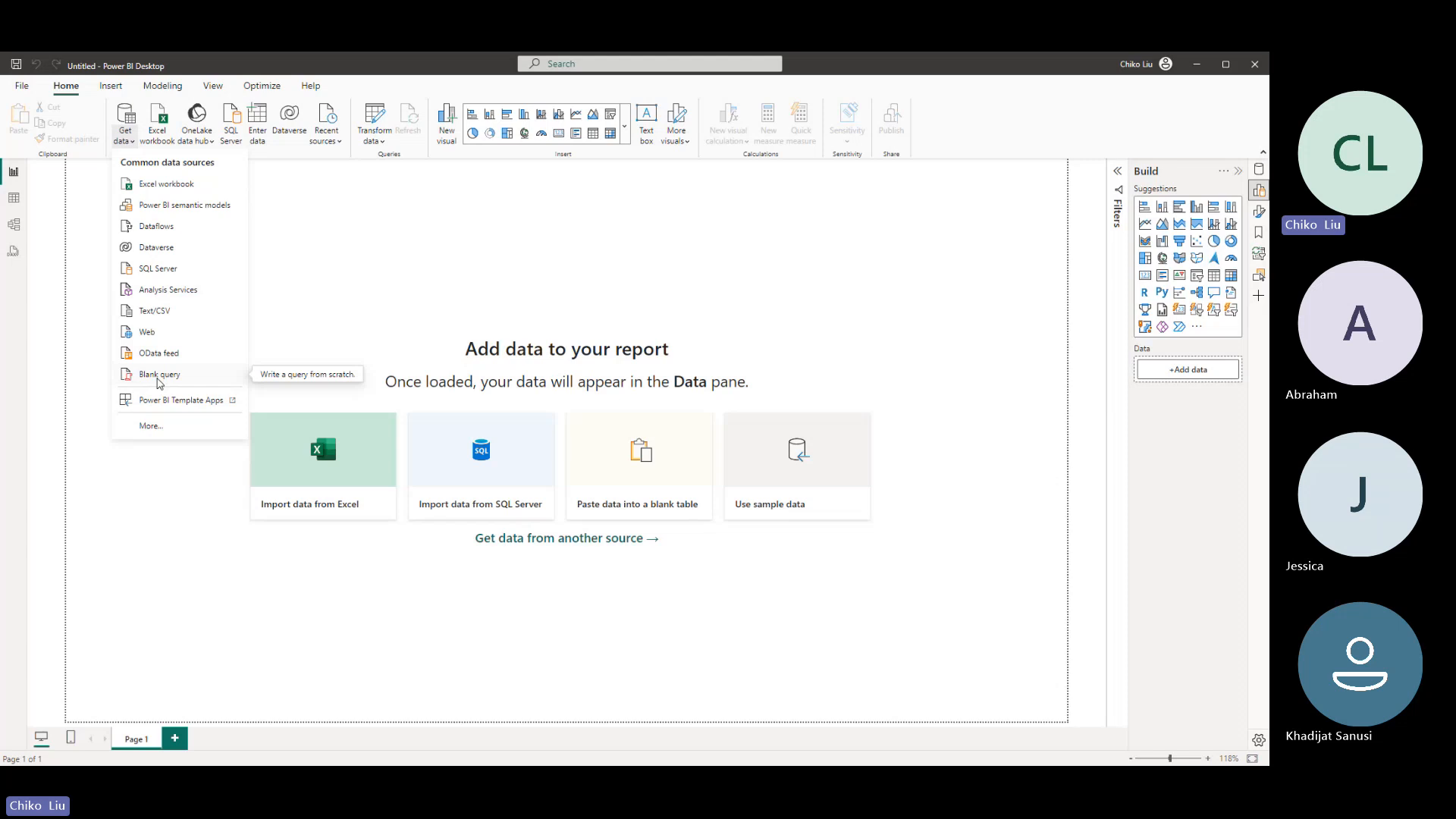
click(176, 183)
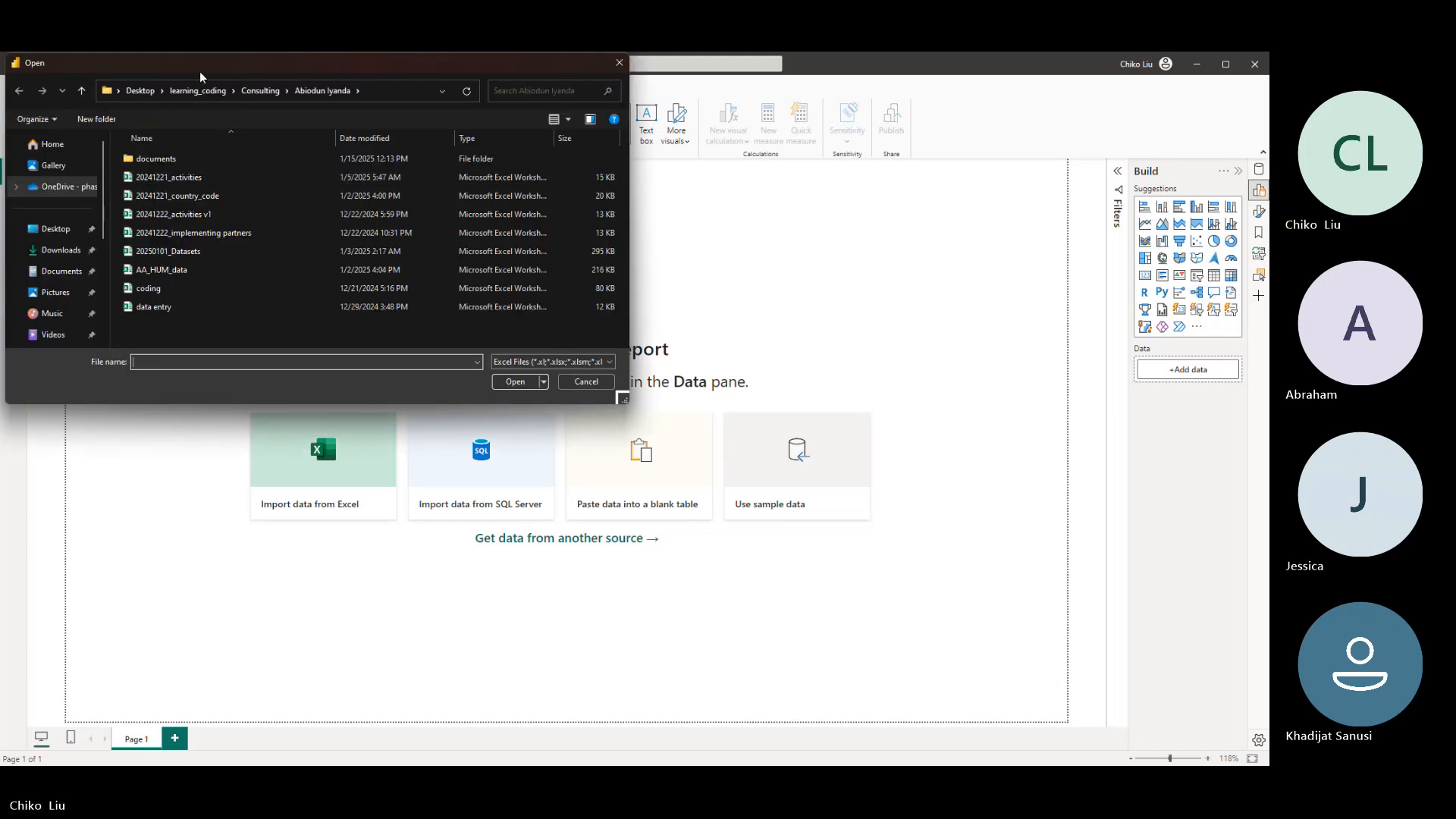
double_click(199, 72)
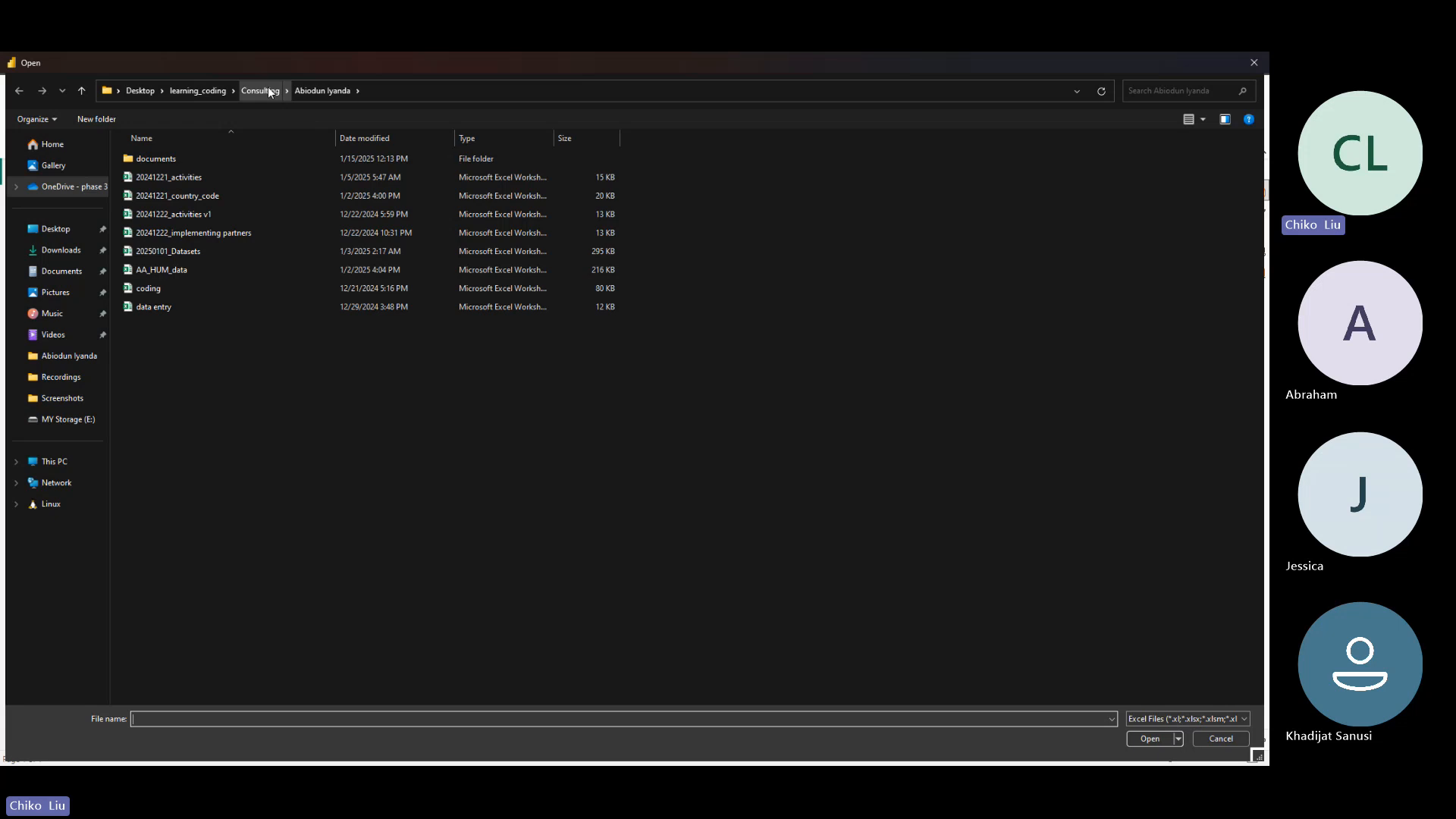
click(209, 92)
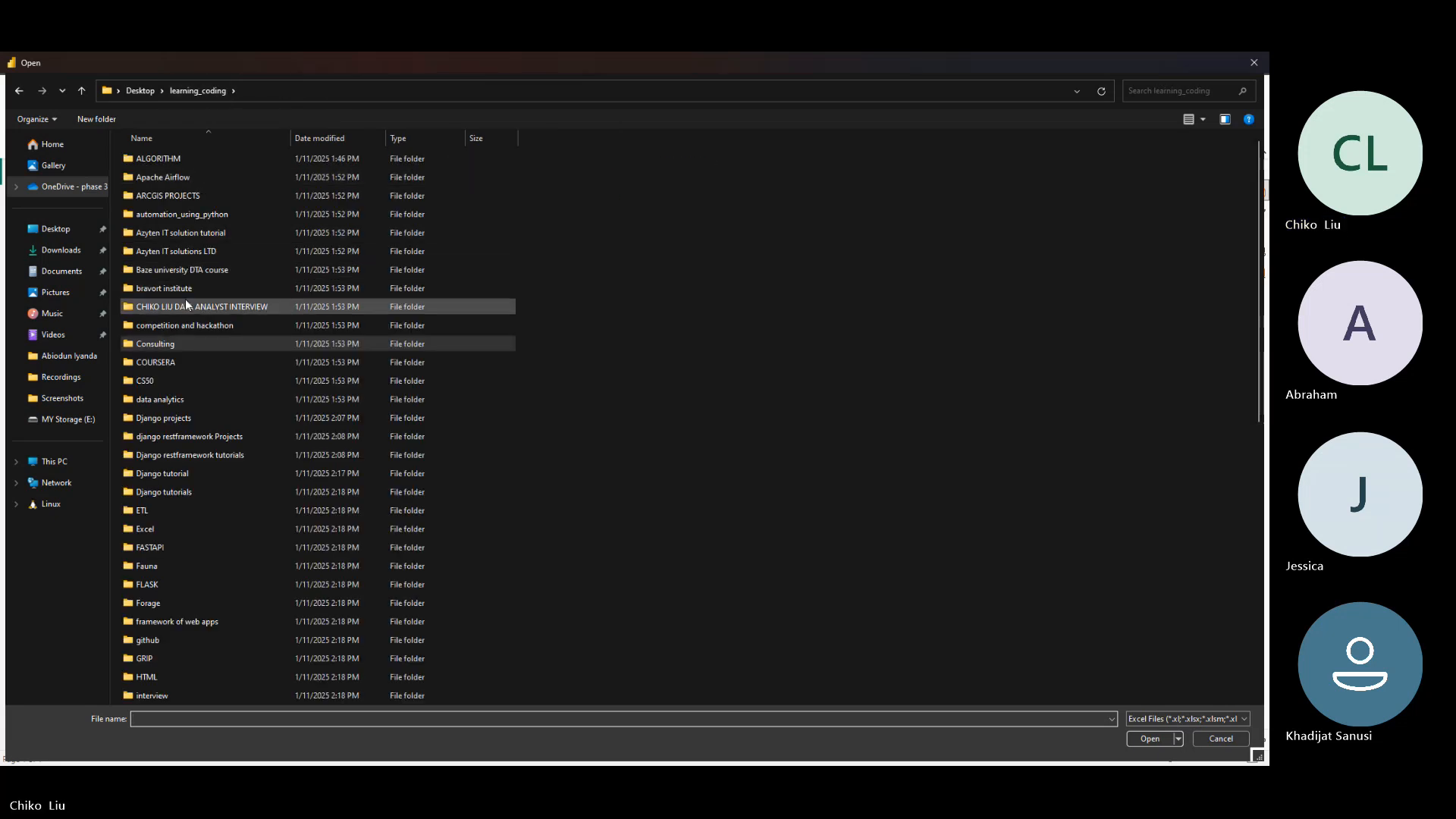
double_click(189, 286)
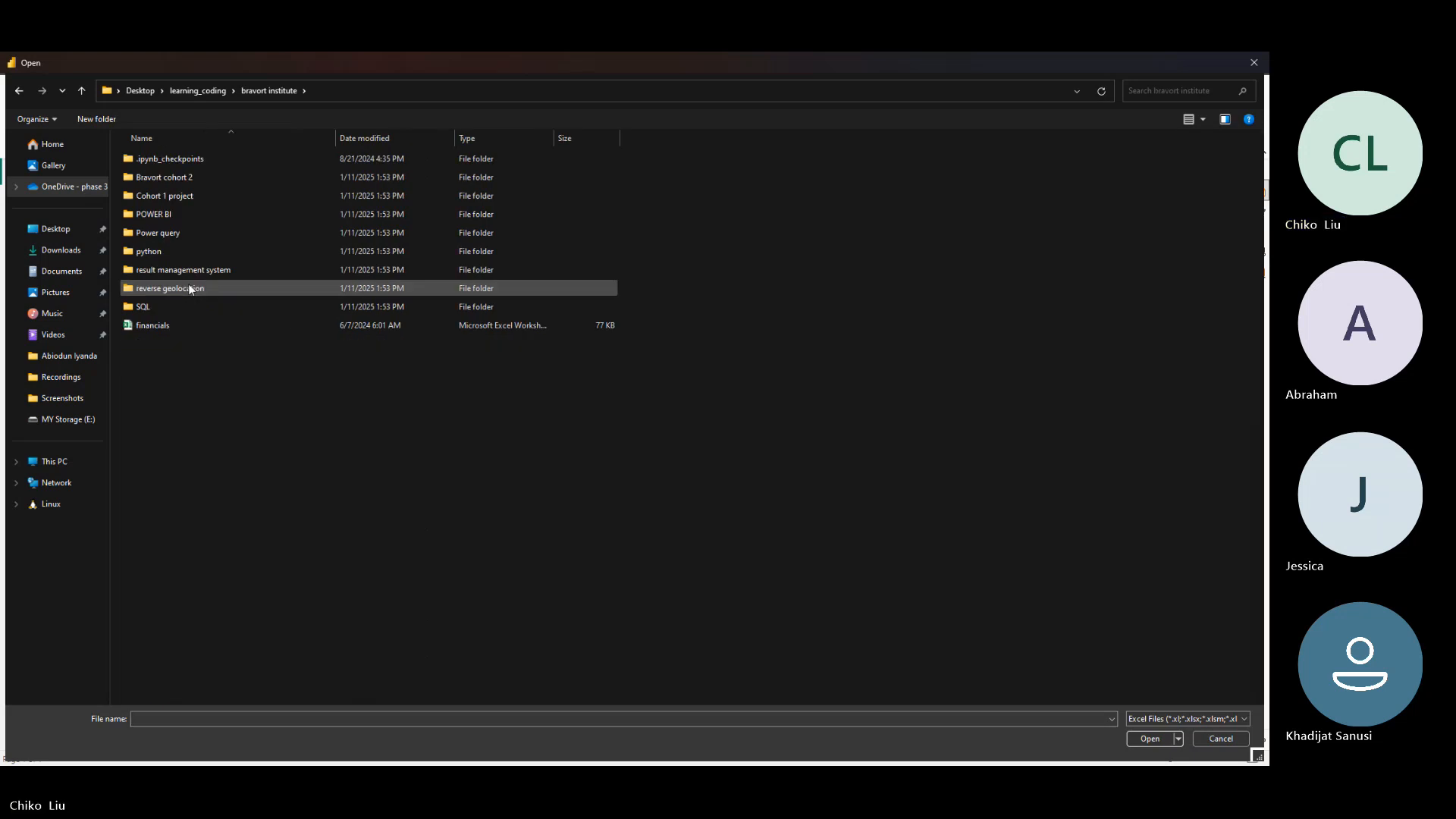
double_click(177, 179)
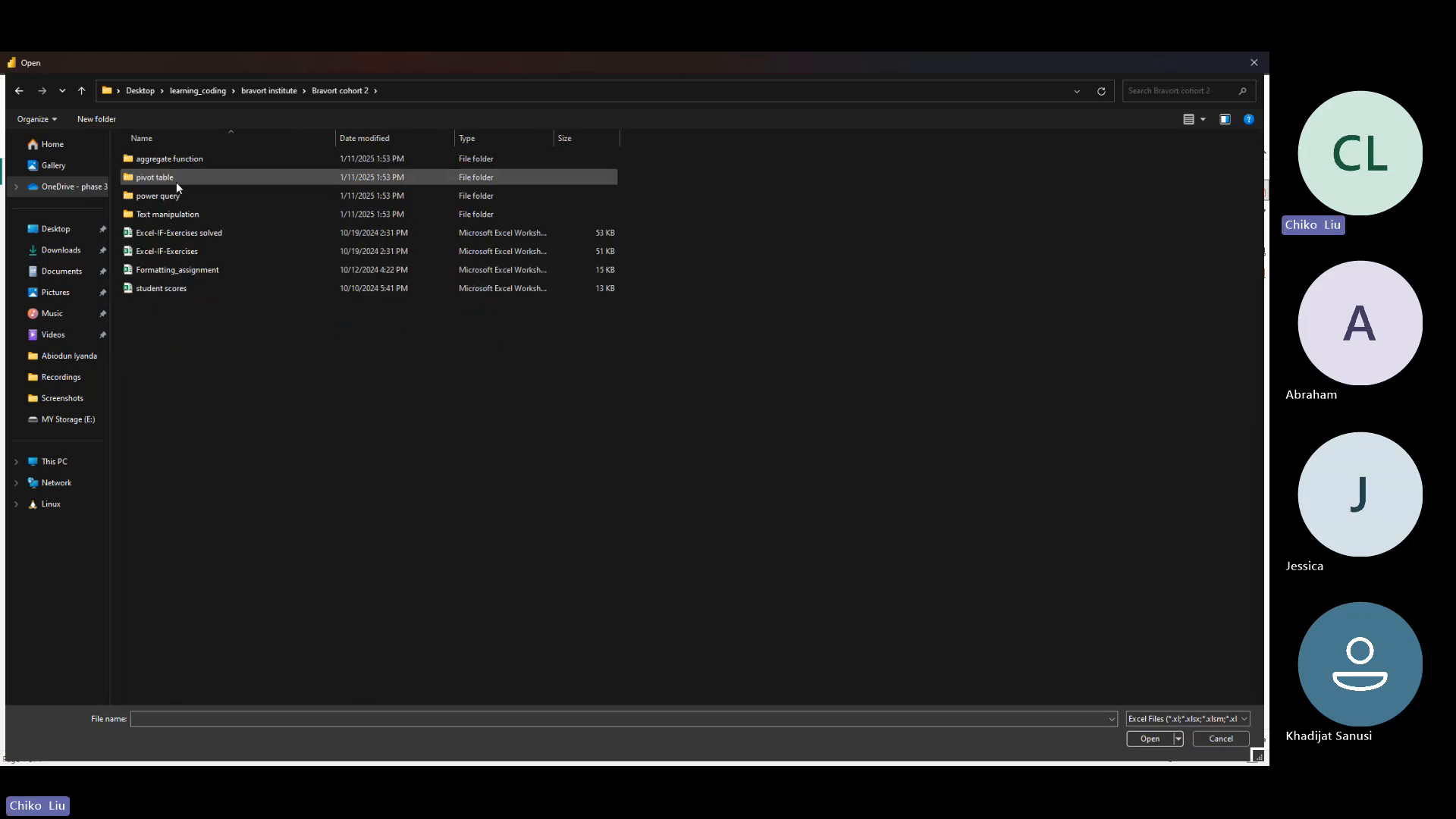
click(185, 199)
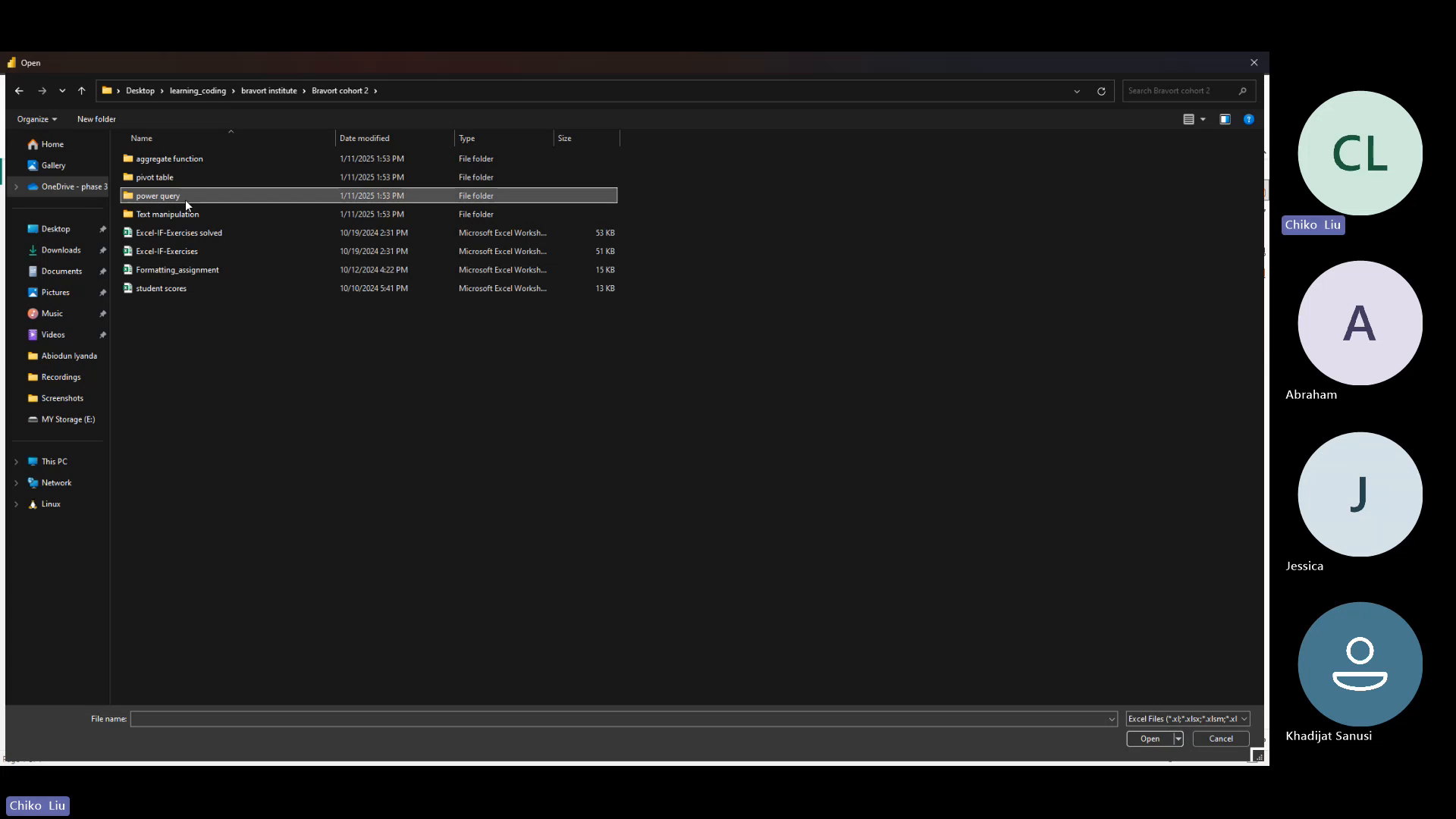
double_click(185, 199)
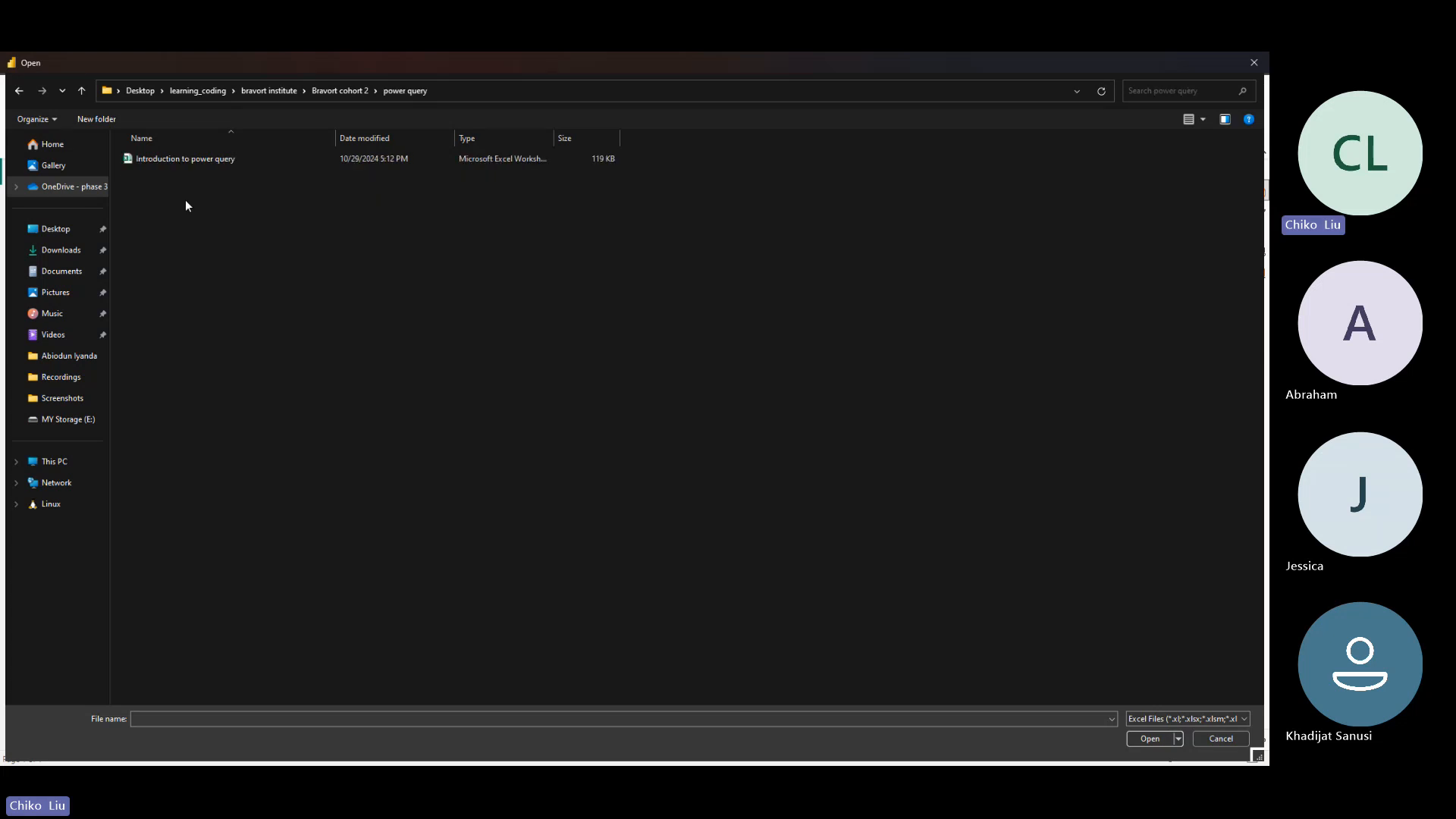
click(311, 95)
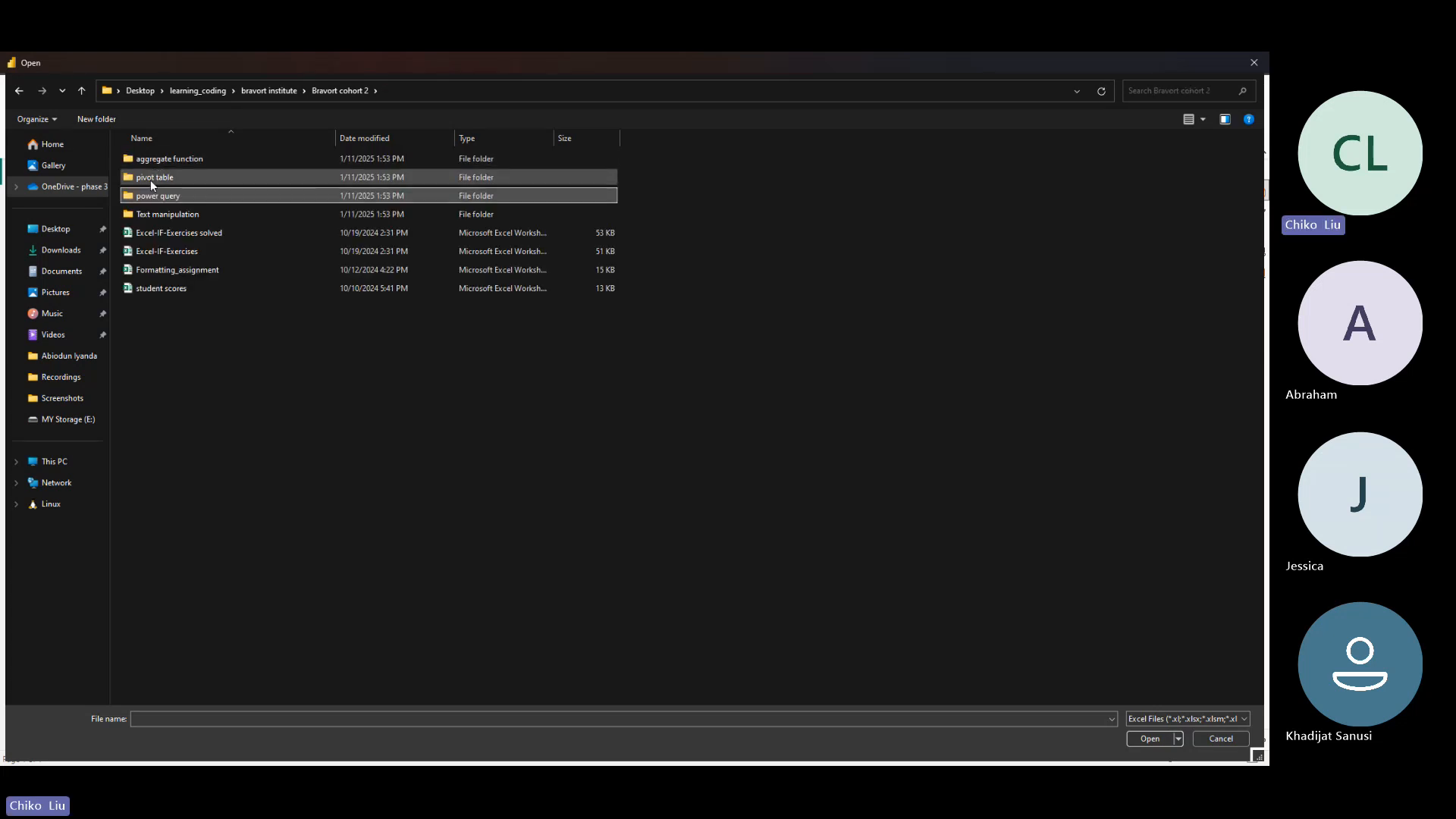
click(288, 90)
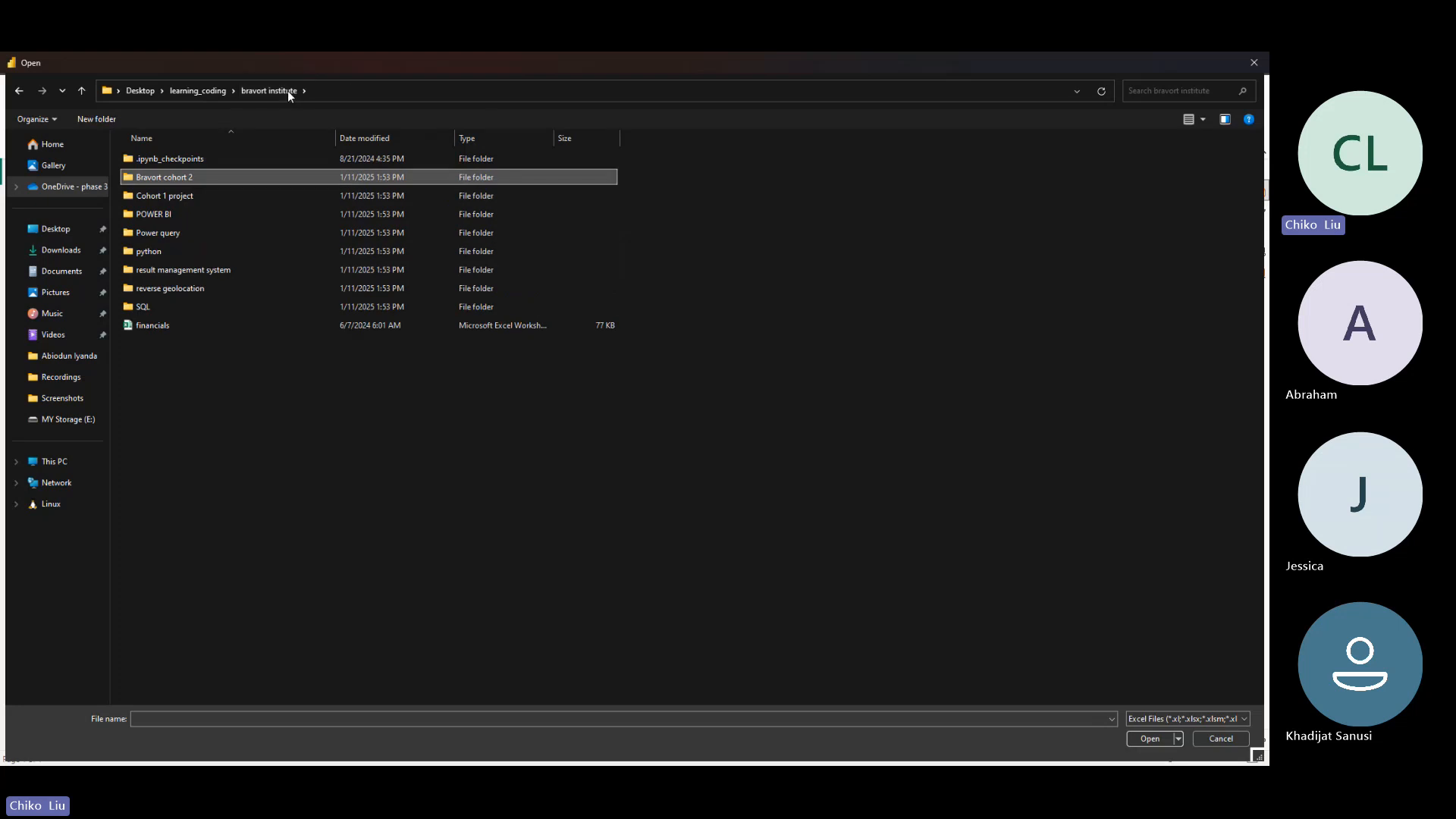
- Open the financials workbook from the bravort institute folder and preview its financials sheet
click(478, 326)
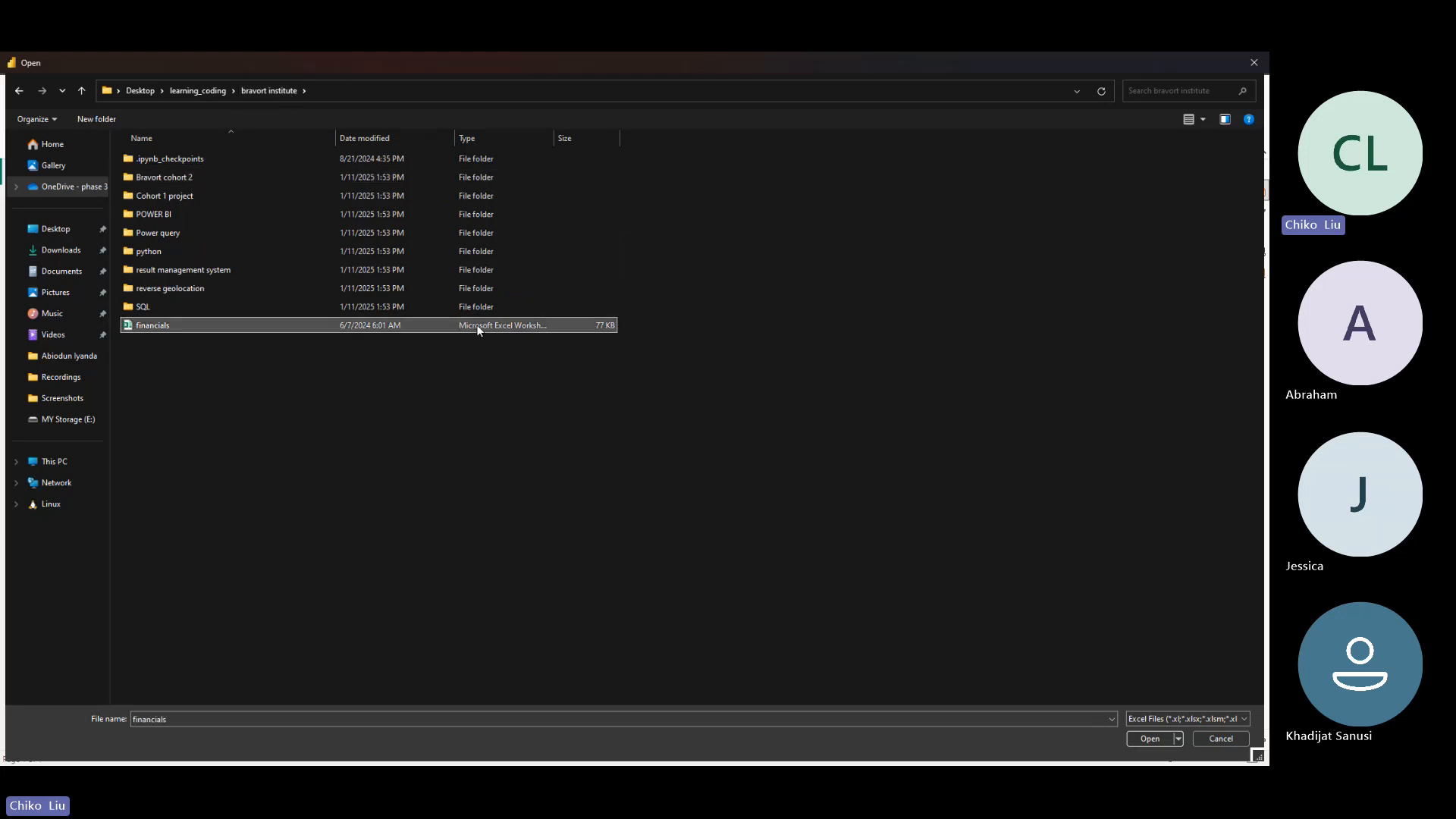
double_click(478, 327)
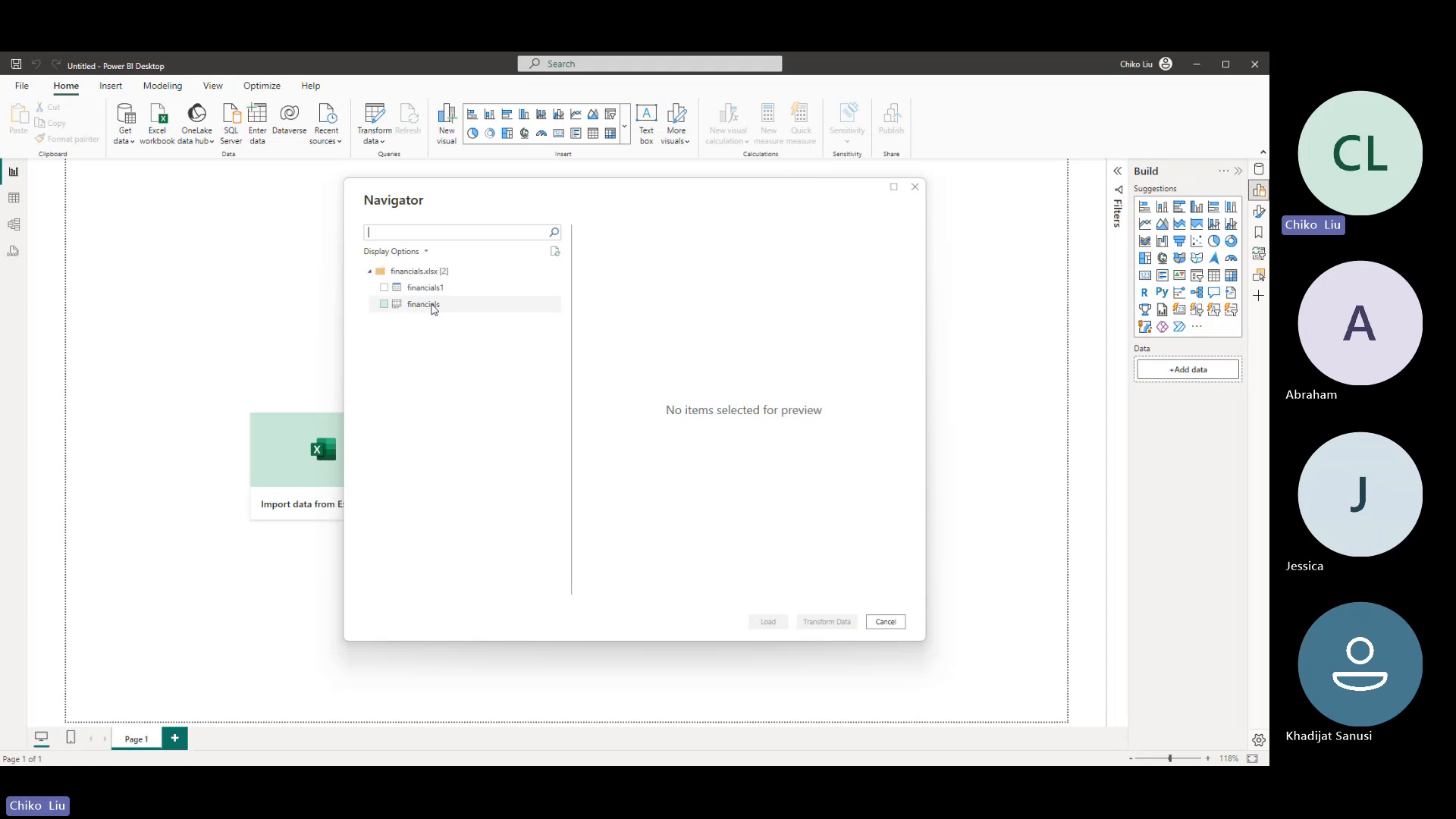
click(425, 305)
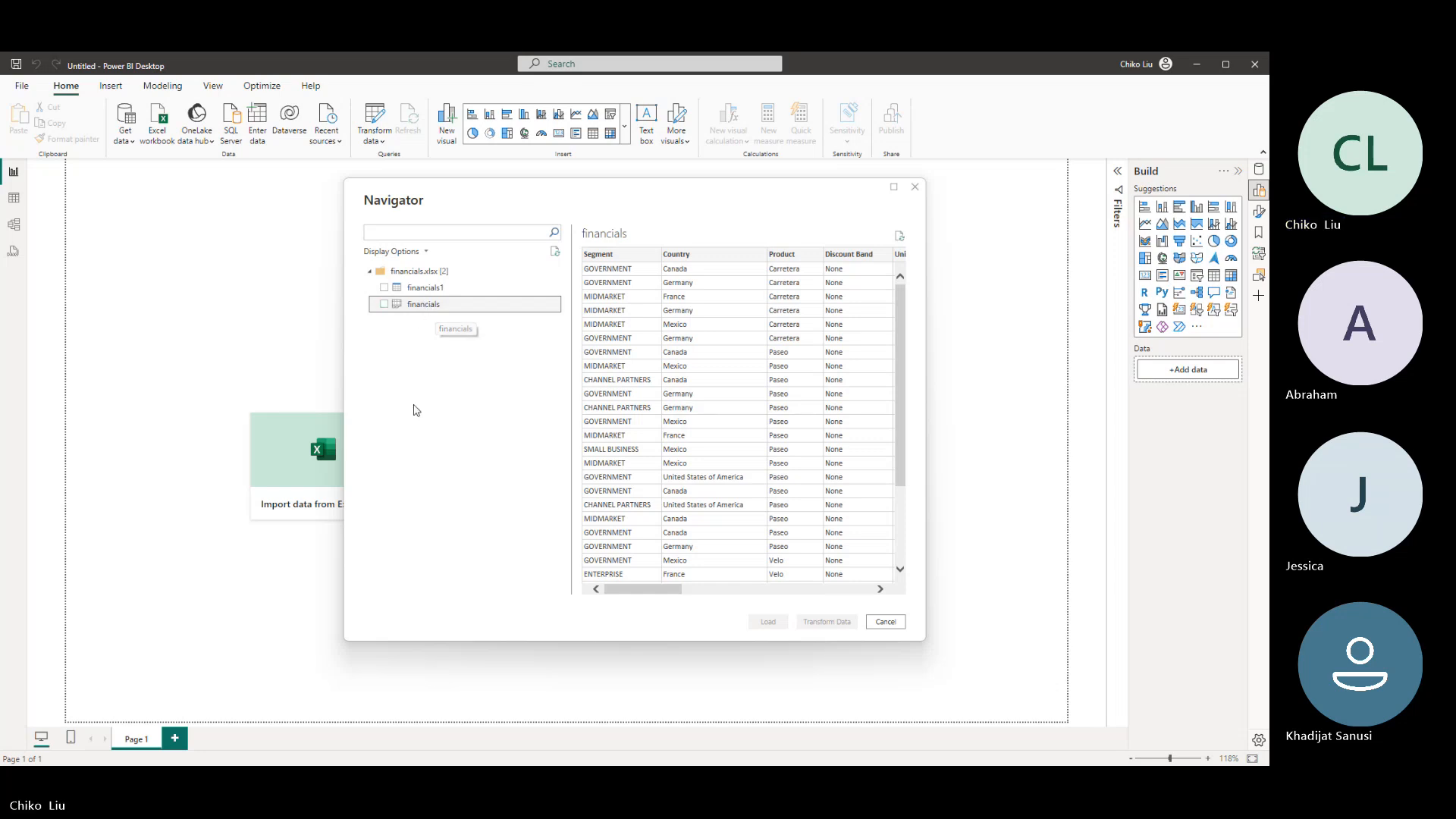
- Compare the previews of the financials1 table and the financials sheet, leaving both unselected for import
click(385, 305)
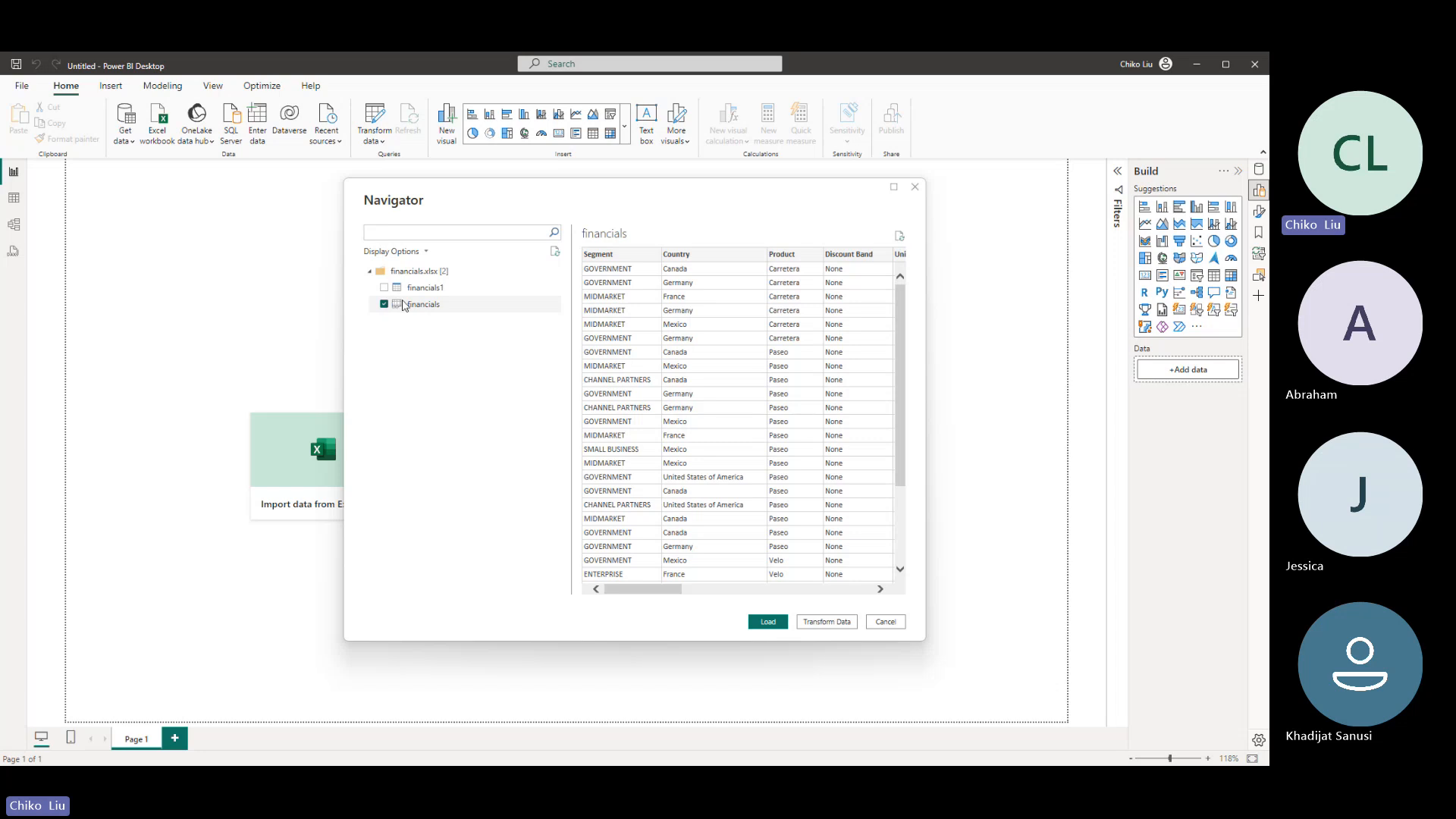
click(385, 304)
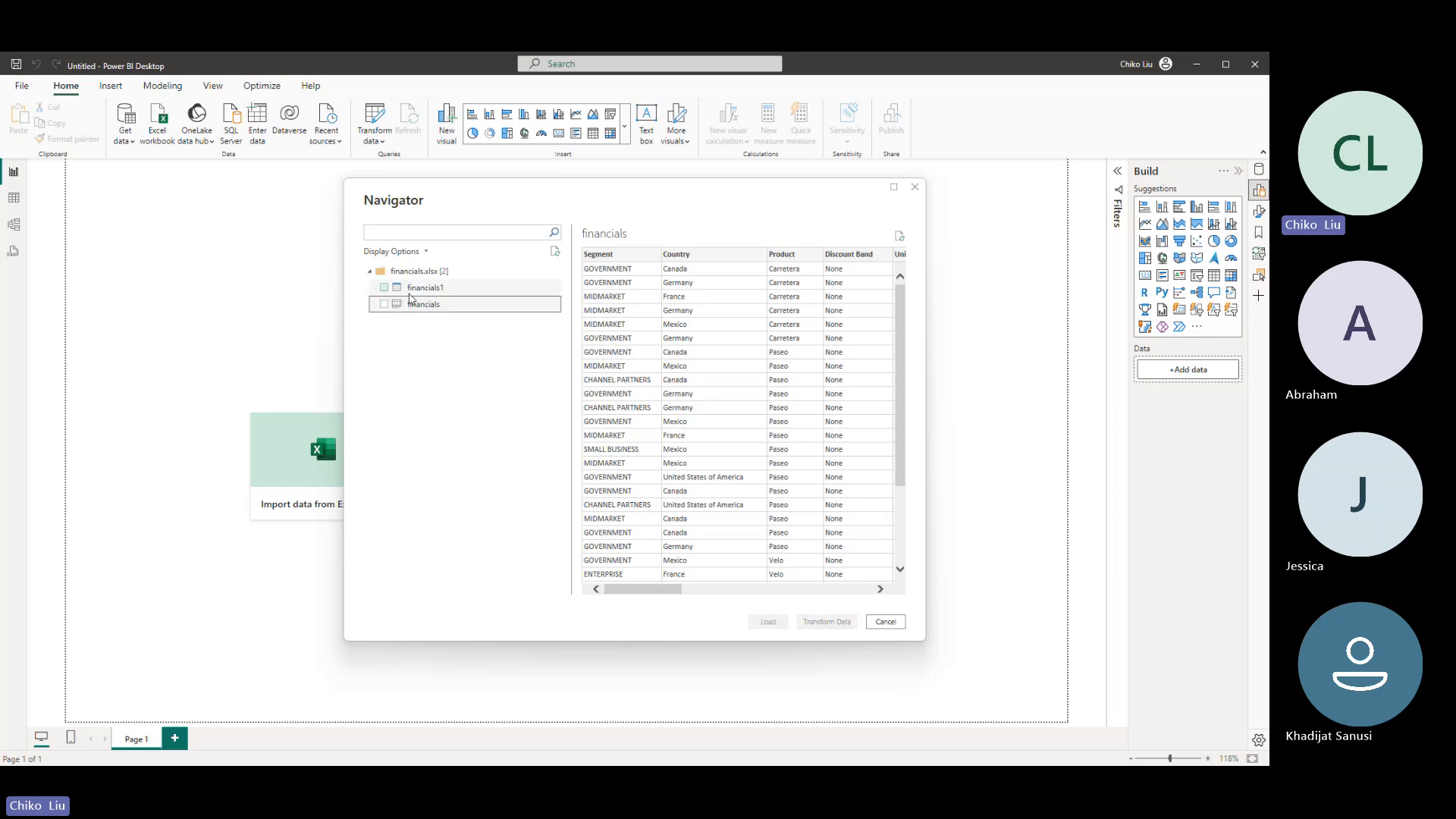
click(411, 294)
click(423, 305)
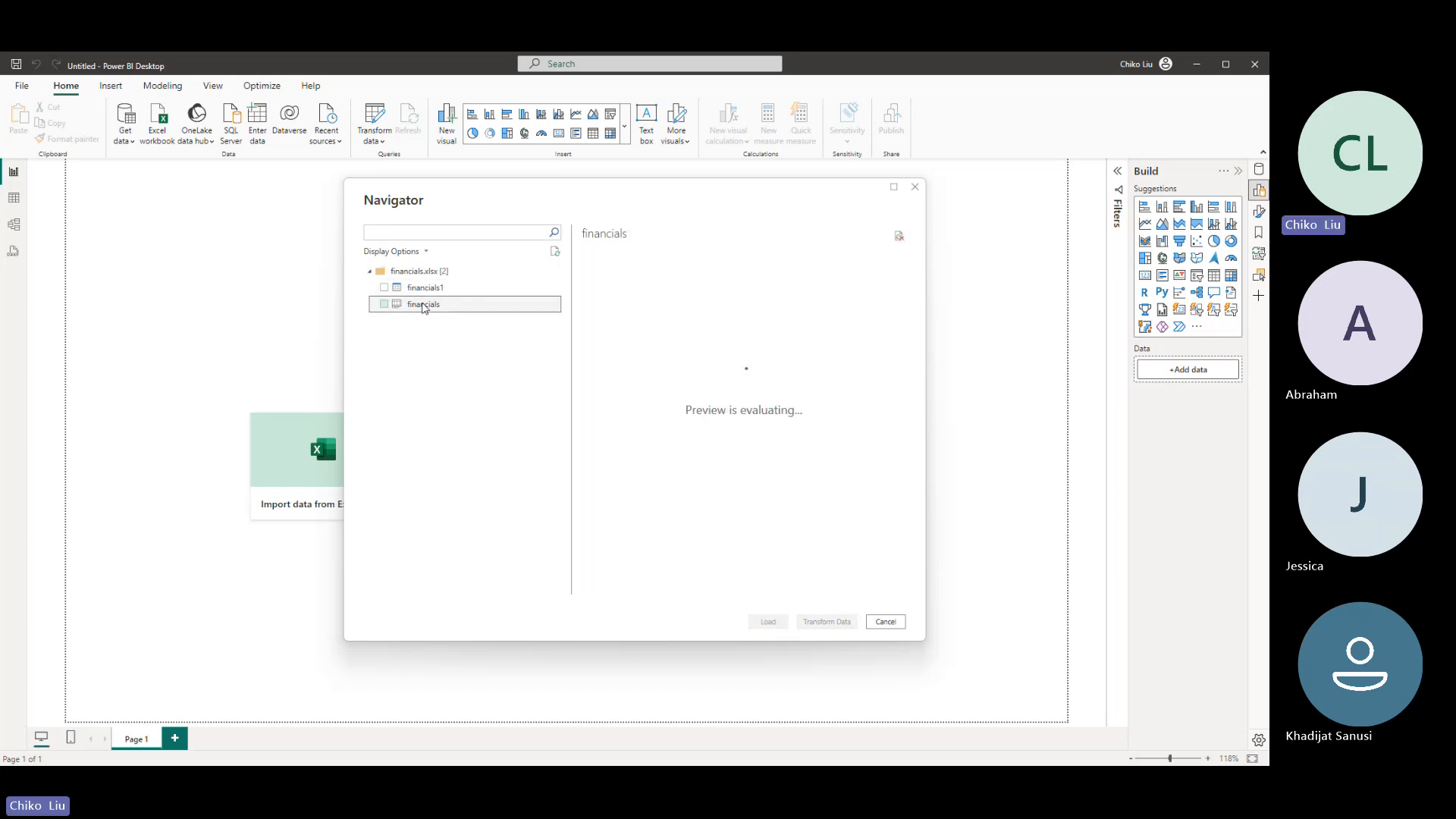
click(427, 289)
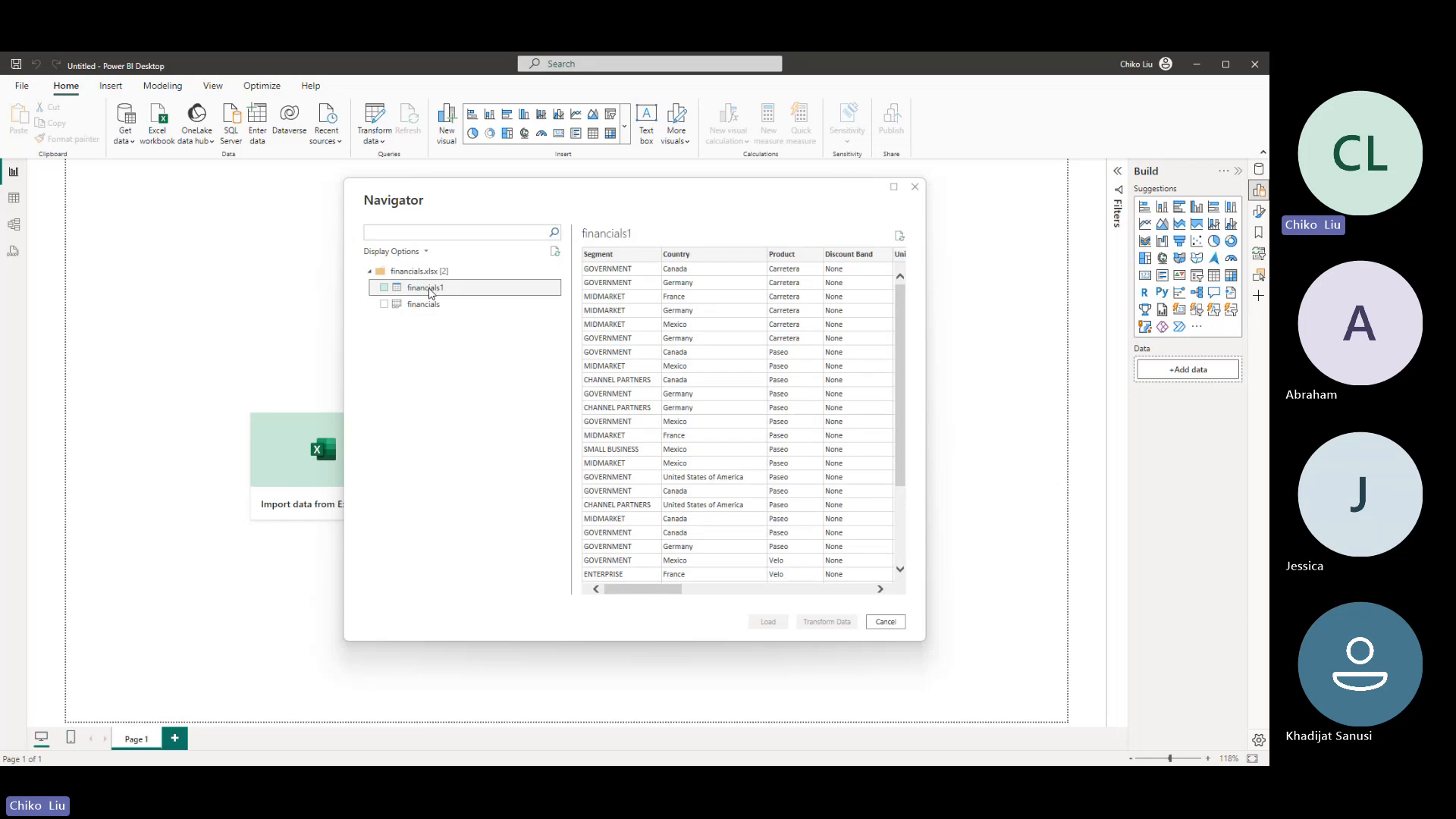
click(423, 304)
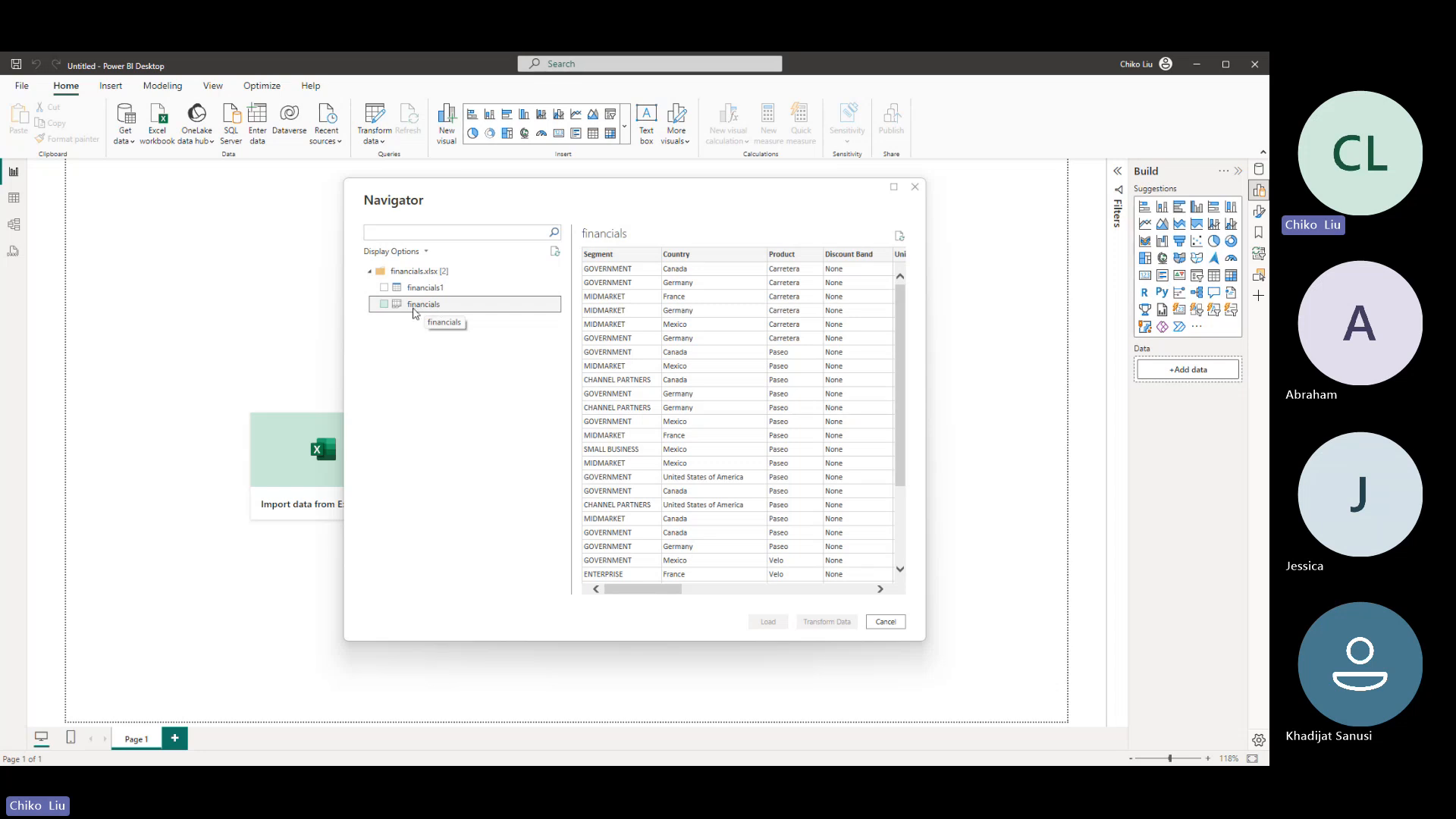
- Select the financials sheet for import and open it for data transformation in Power Query Editor
click(385, 304)
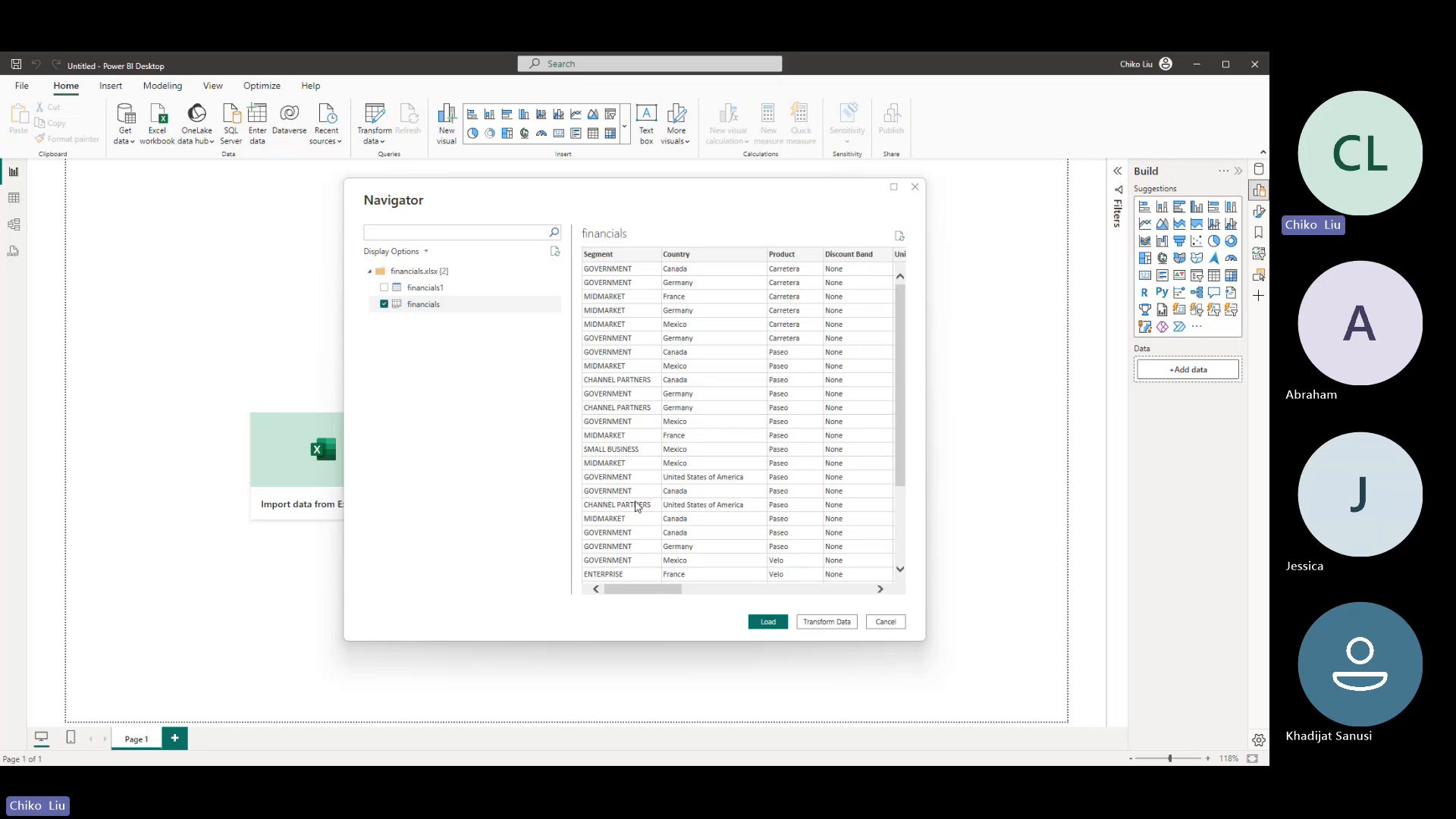
click(828, 623)
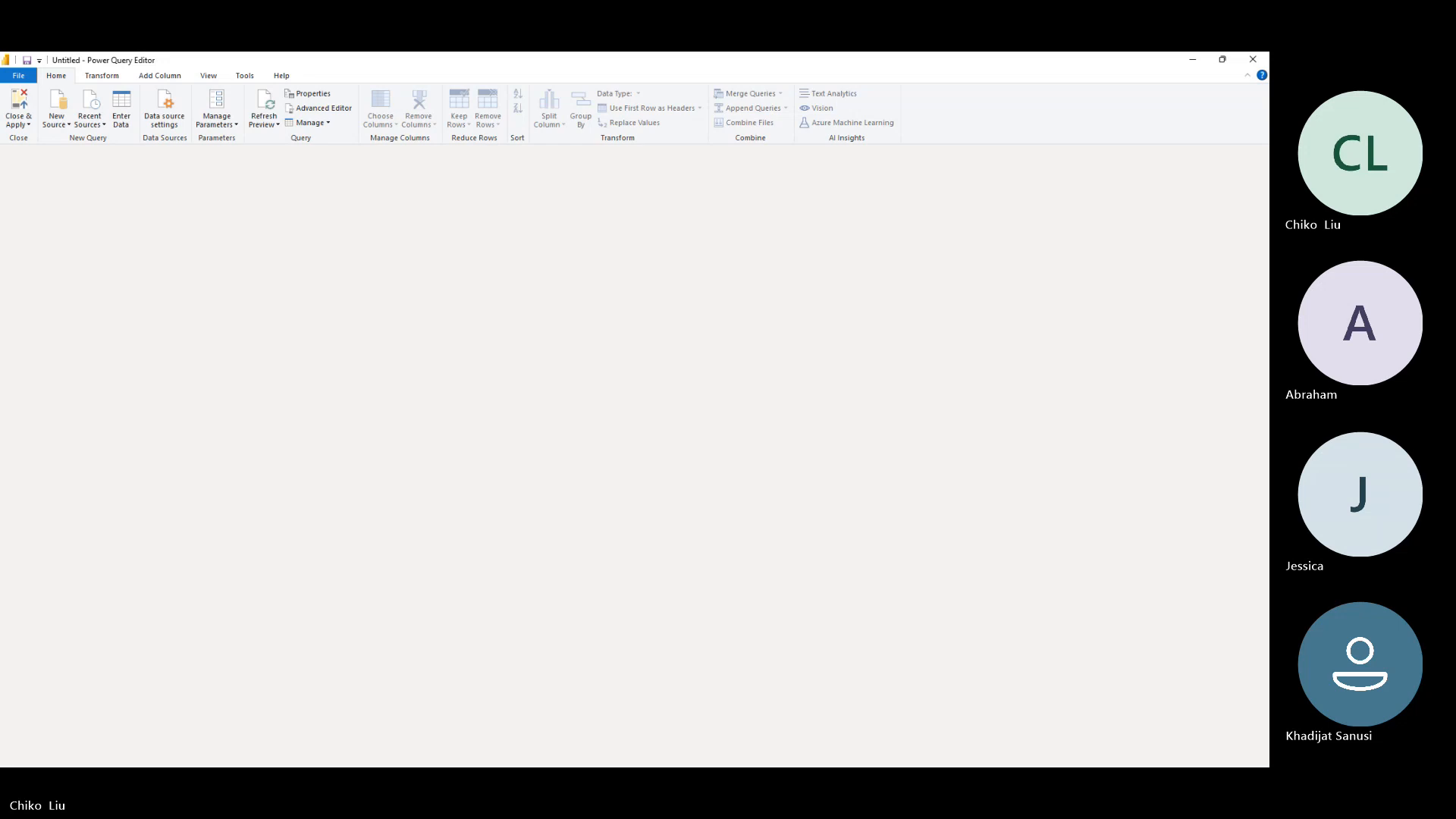
key(alt+Tab)
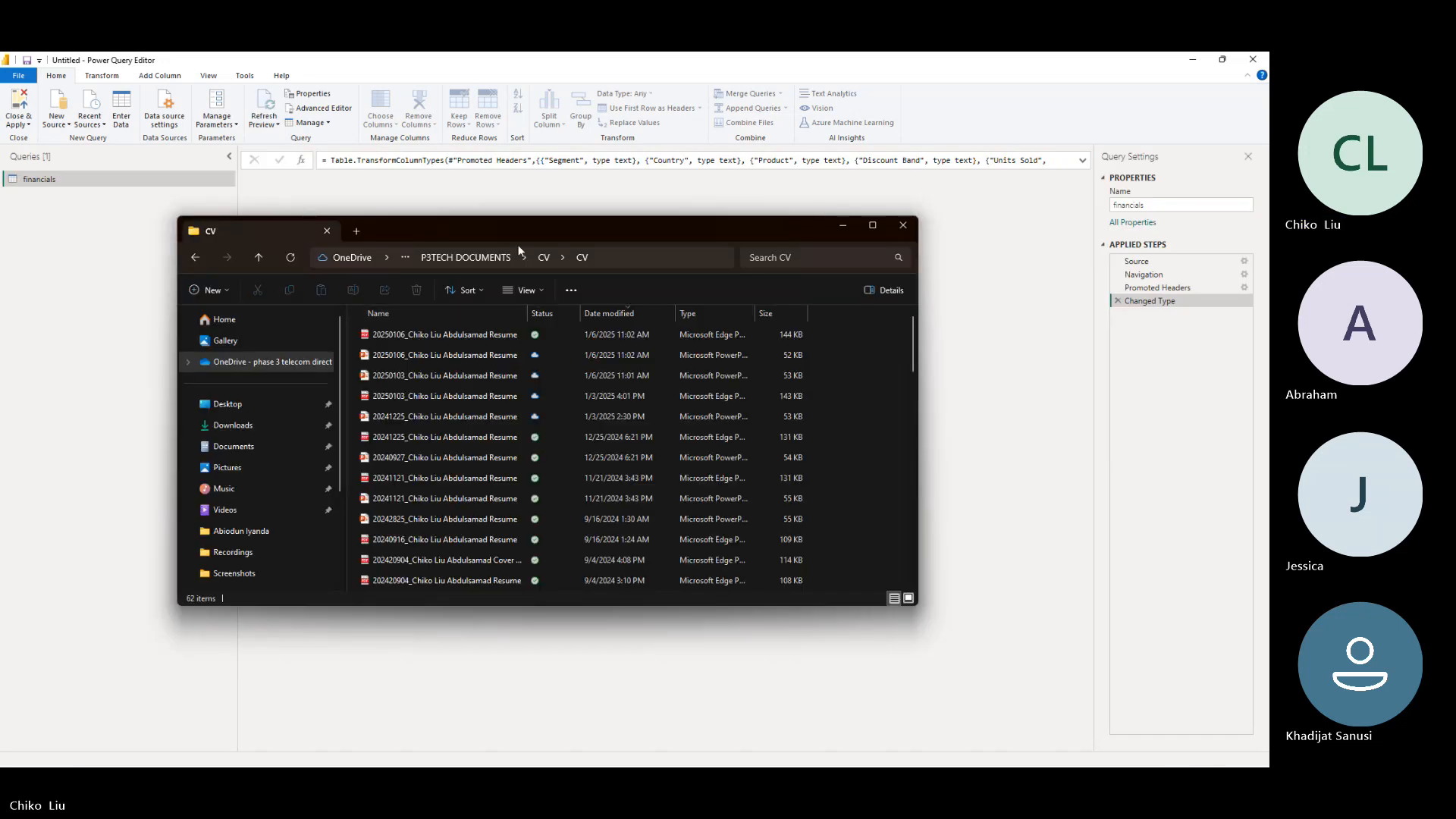
drag(519, 231, 0, 258)
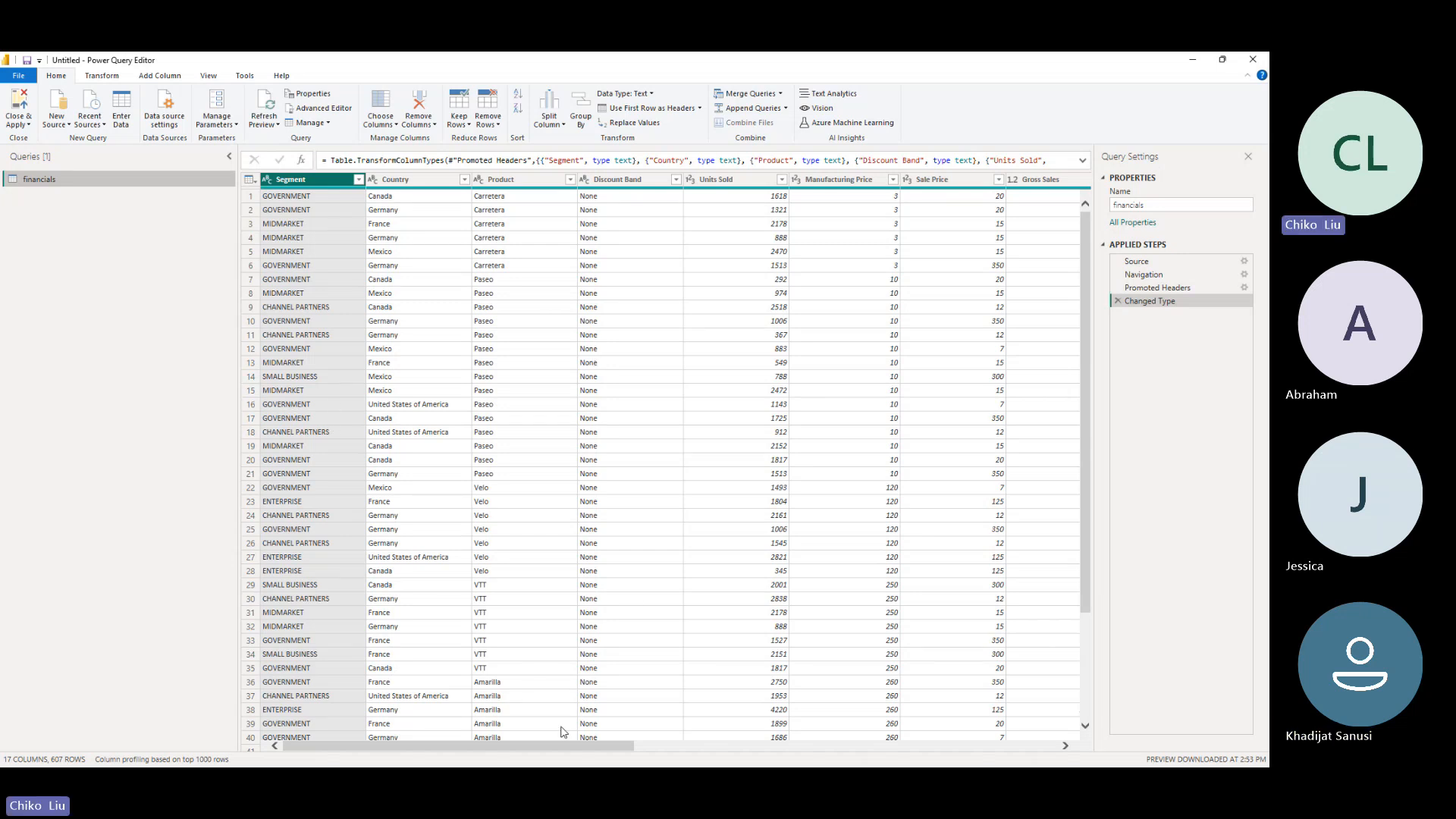
drag(576, 750, 546, 746)
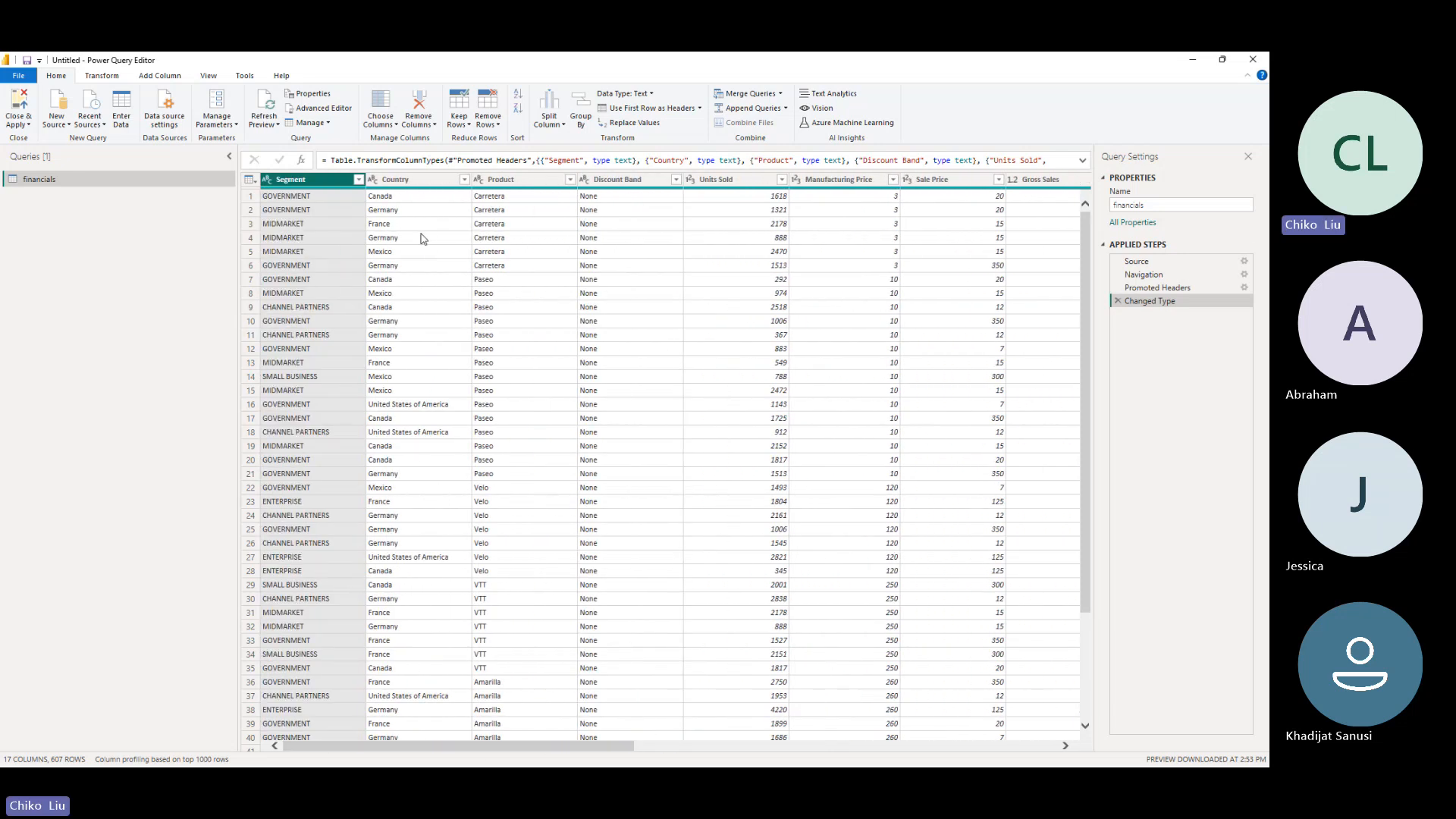
- Review the data types available for the Country column without changing its type
click(374, 181)
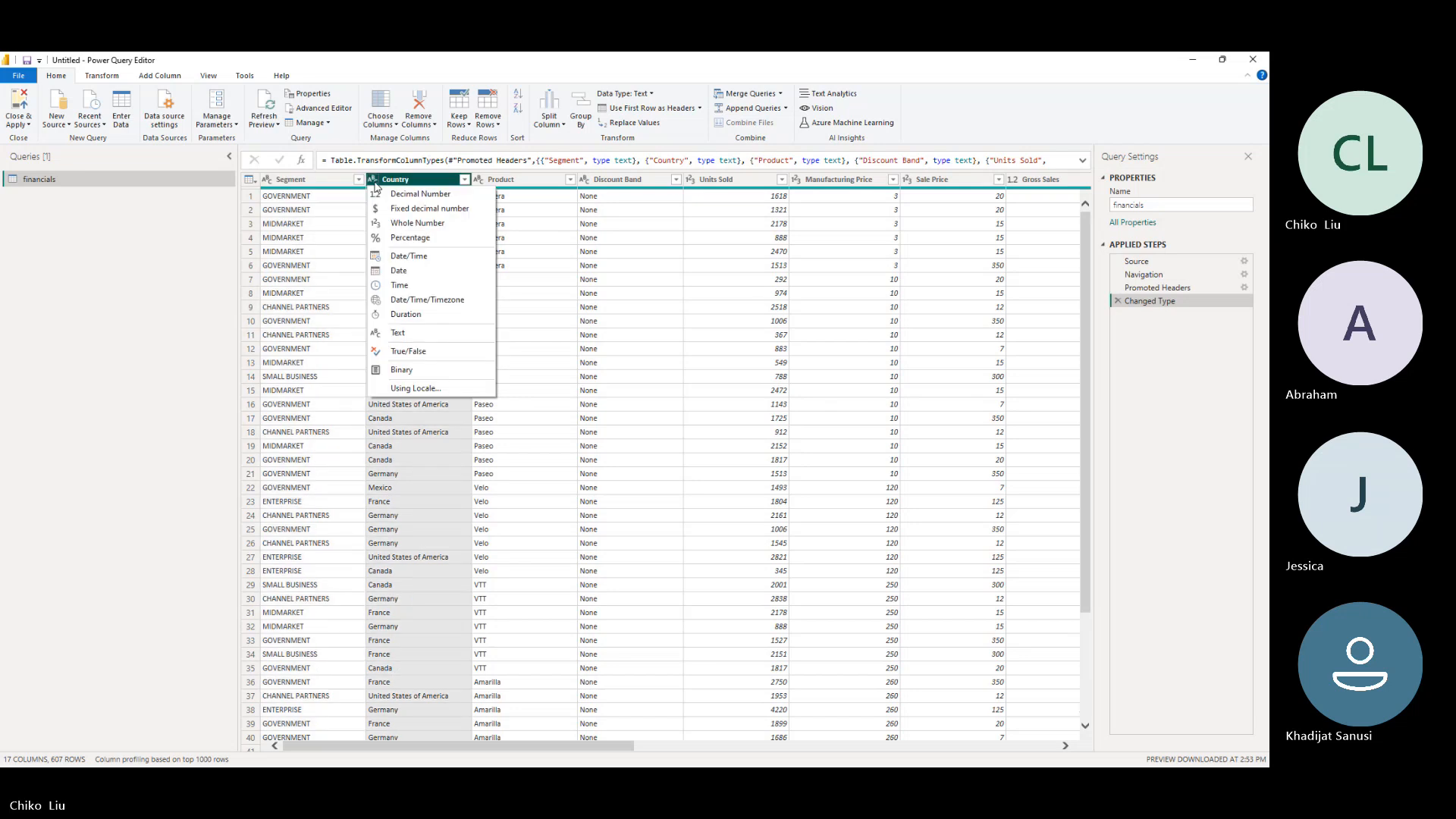
click(375, 184)
click(375, 184)
click(375, 184)
click(376, 185)
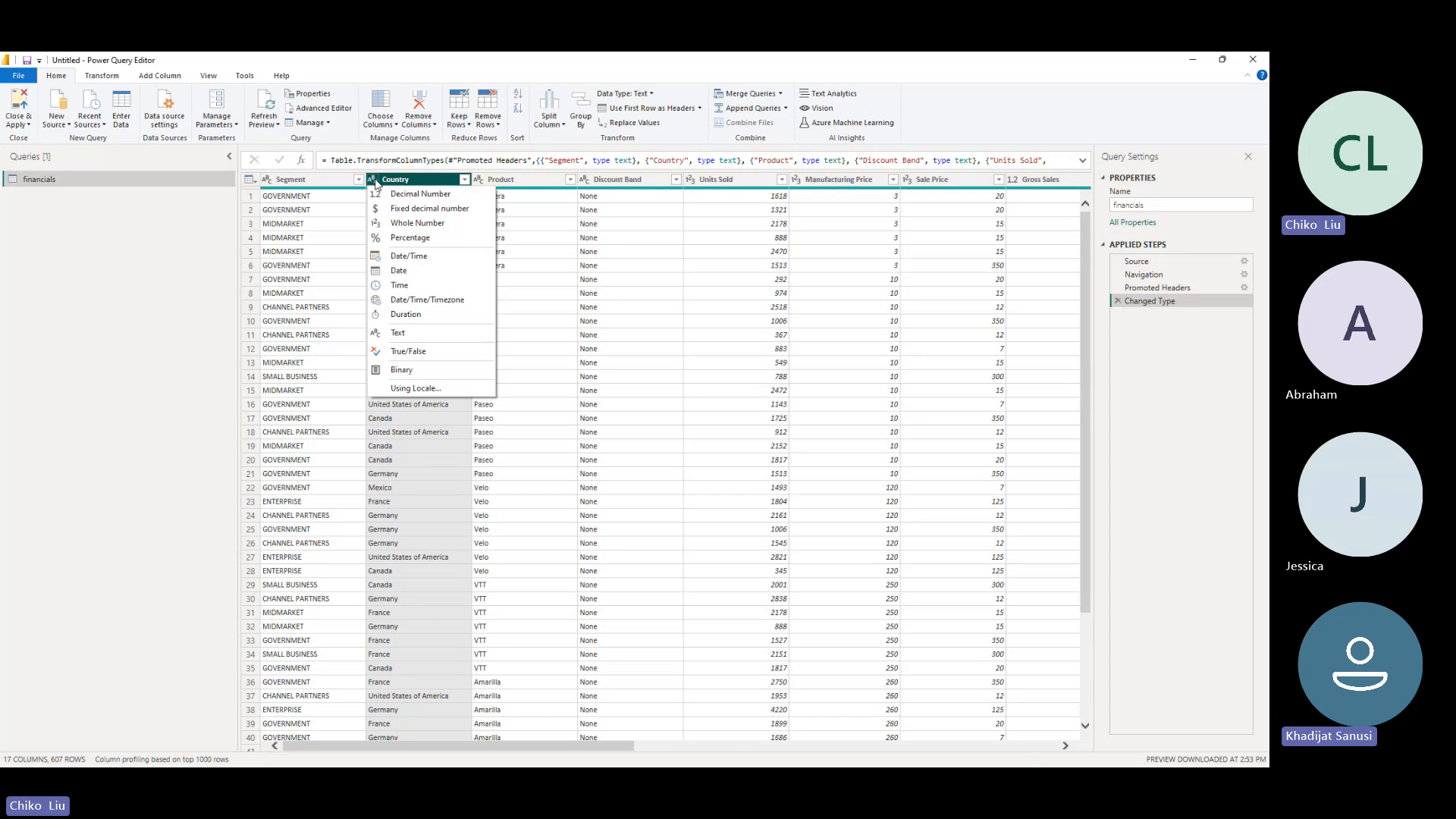
click(157, 238)
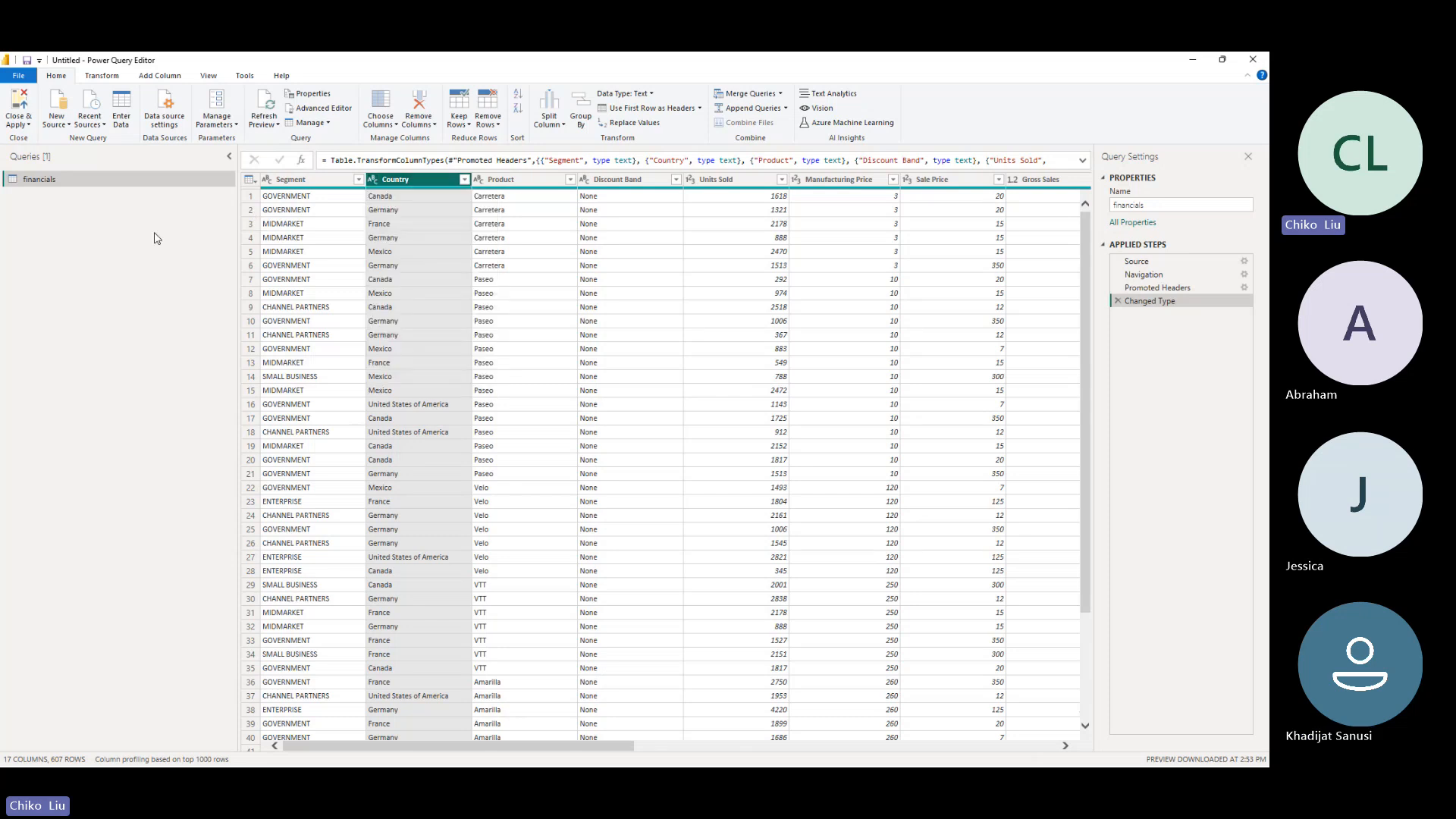
- Replace "United States of America" with "USA" throughout the Country column
click(434, 409)
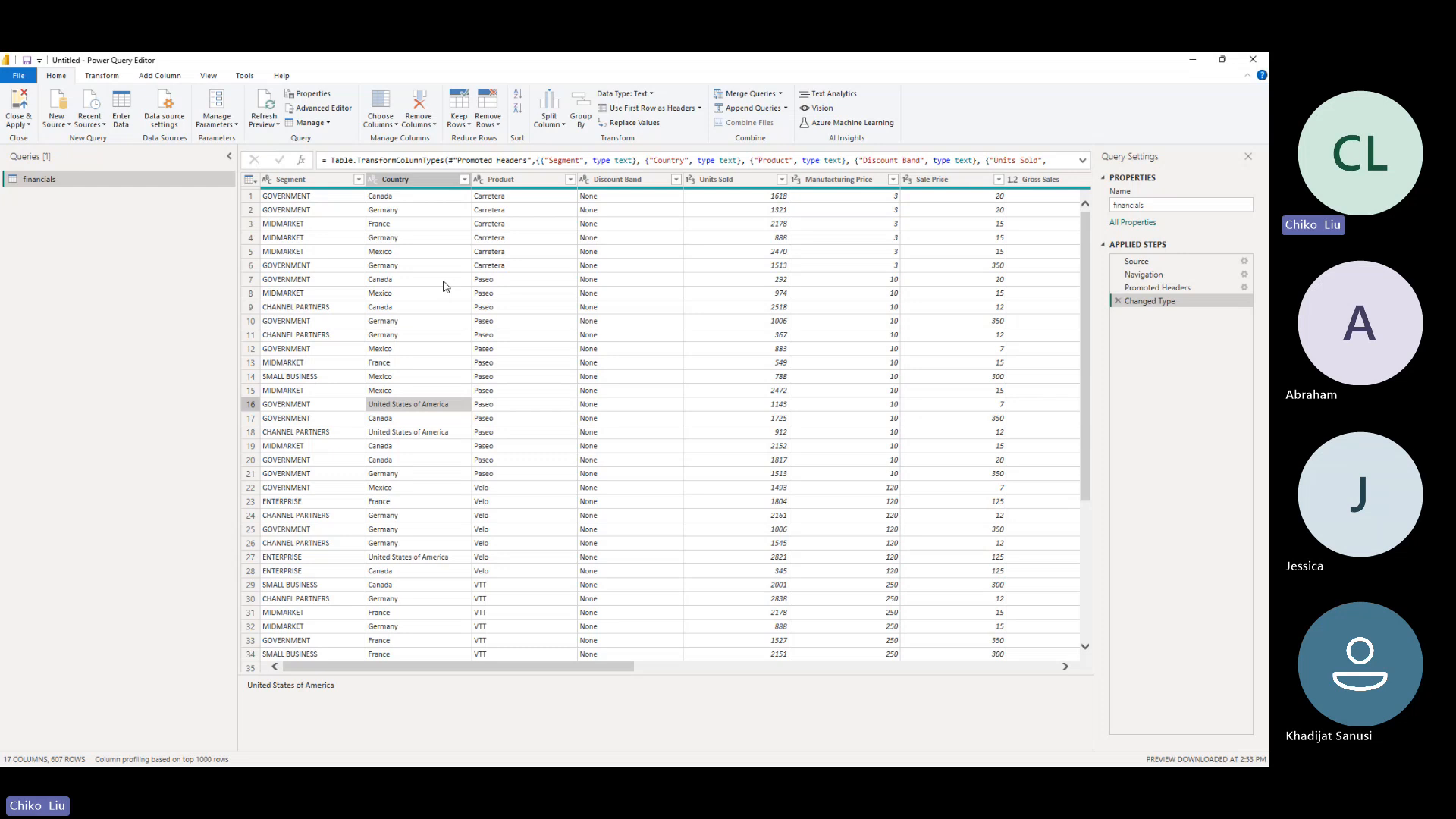
click(424, 186)
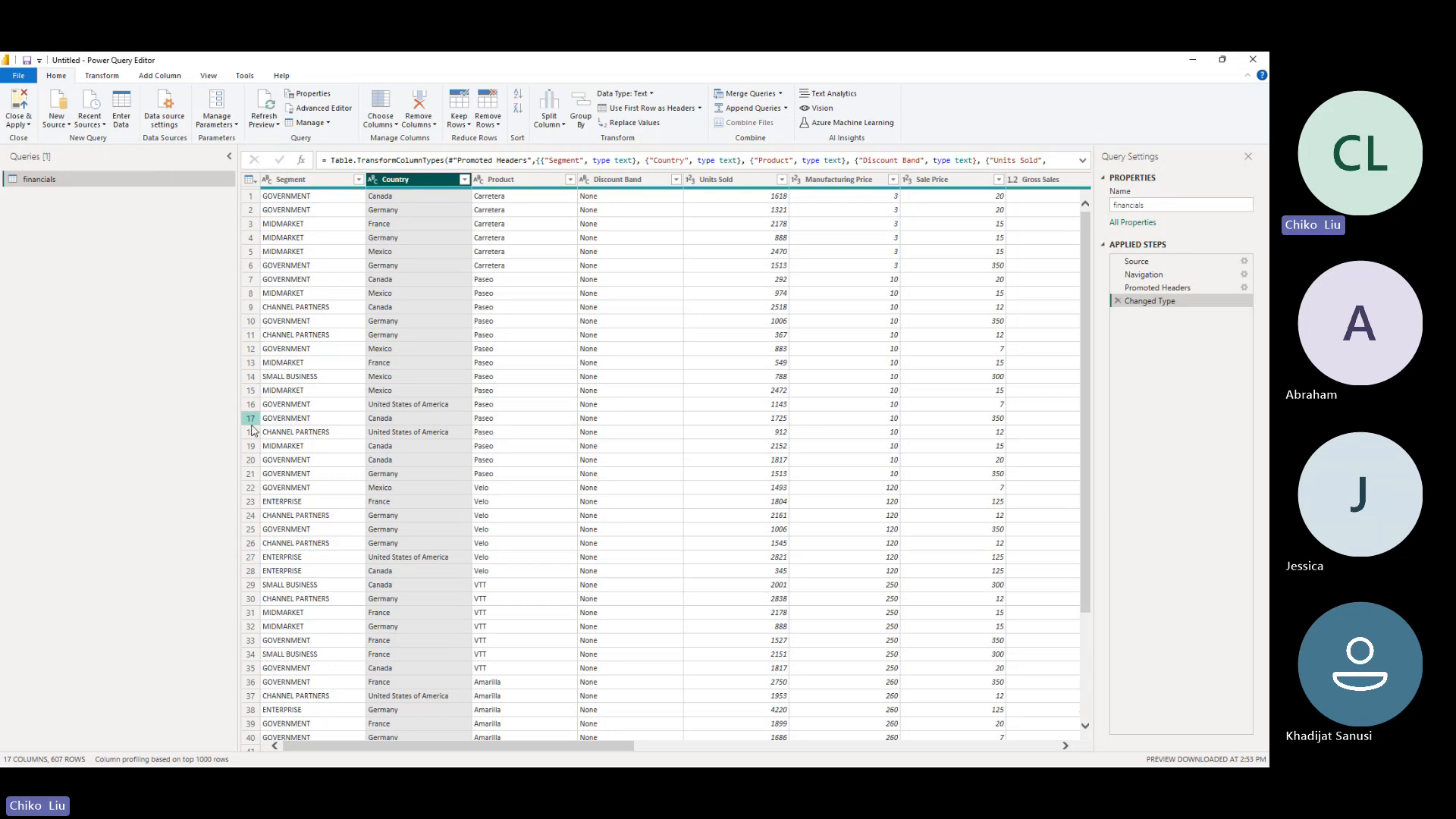
click(104, 76)
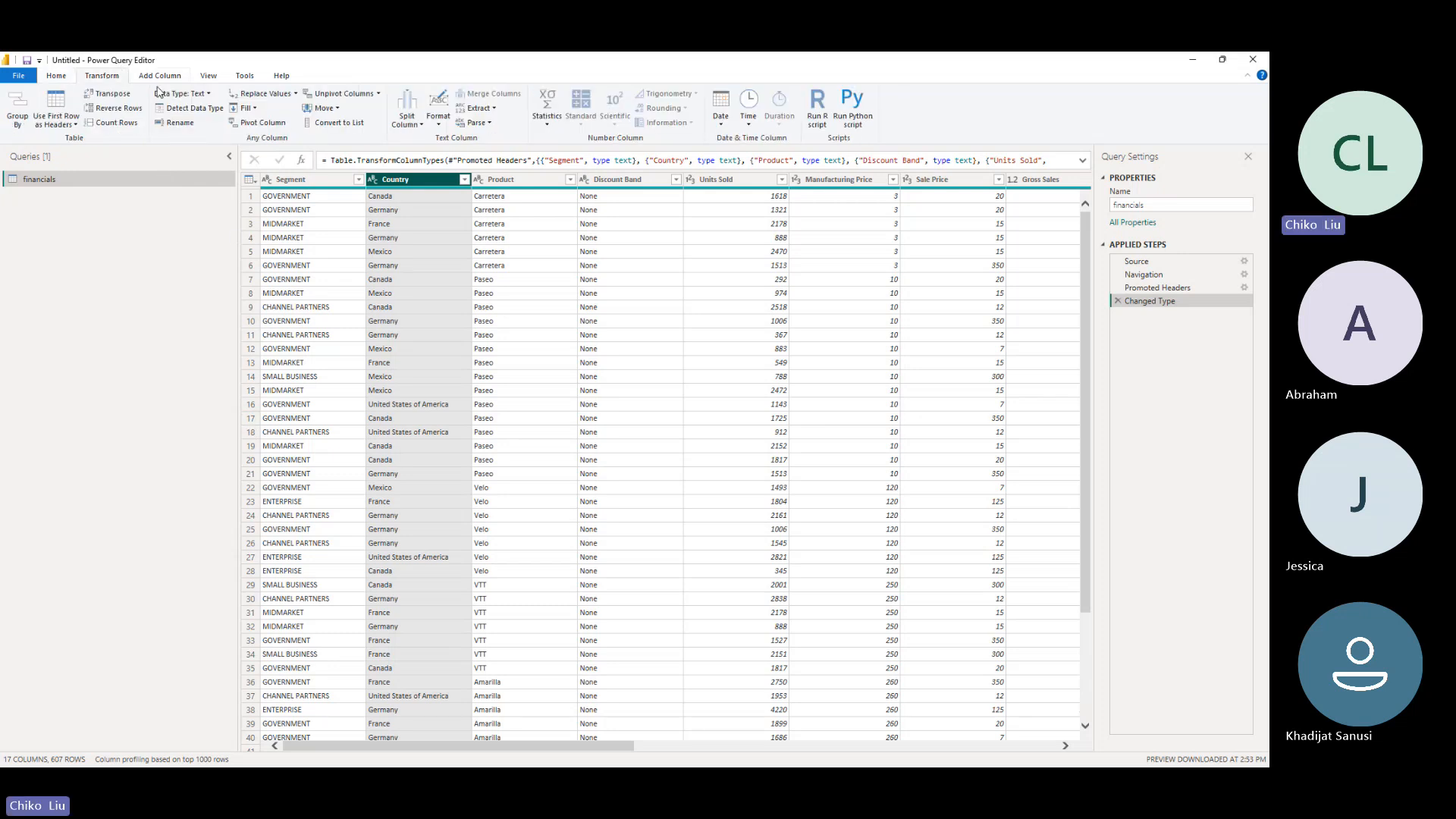
click(262, 94)
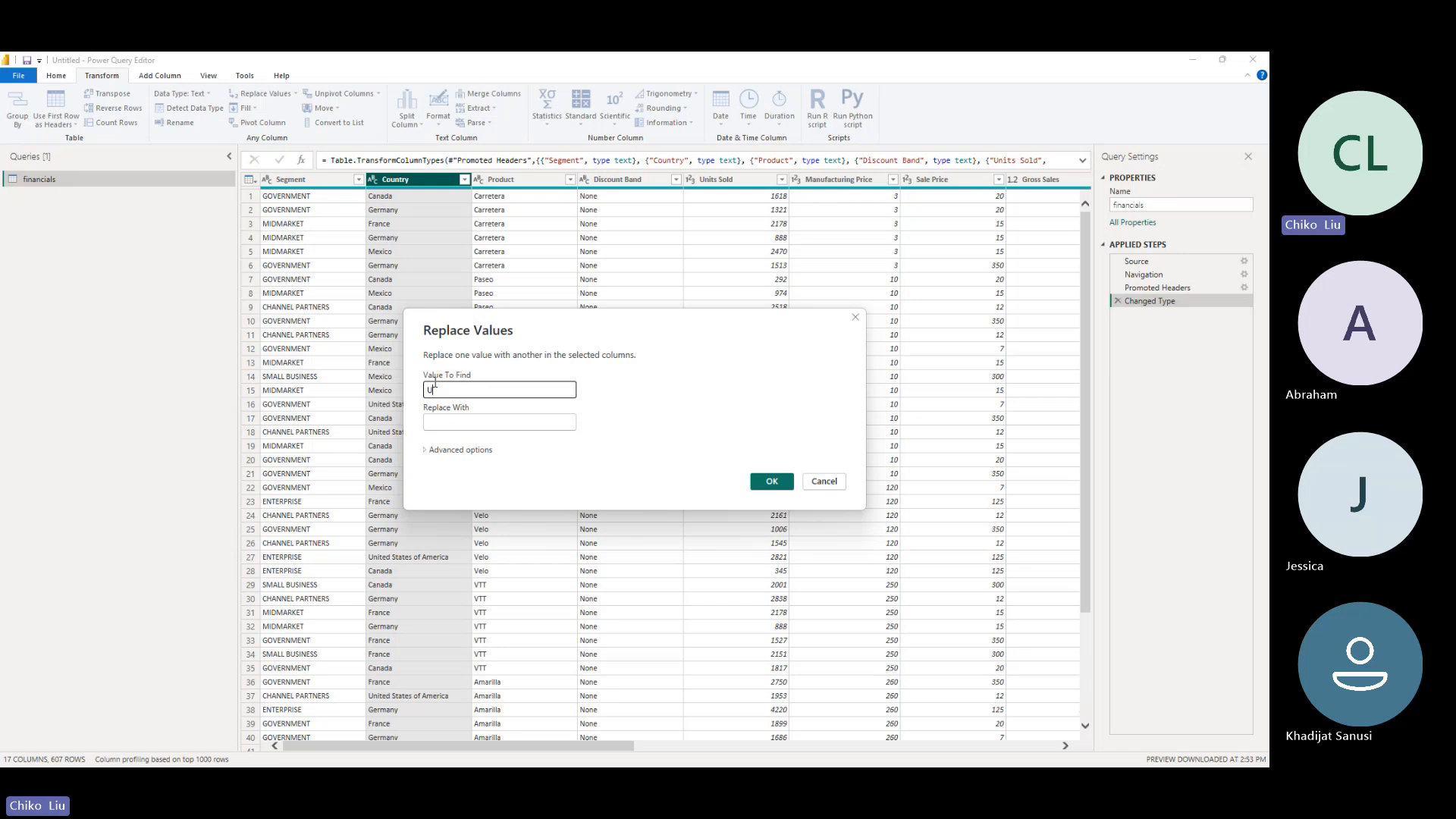
text(United States of America)
key(Tab)
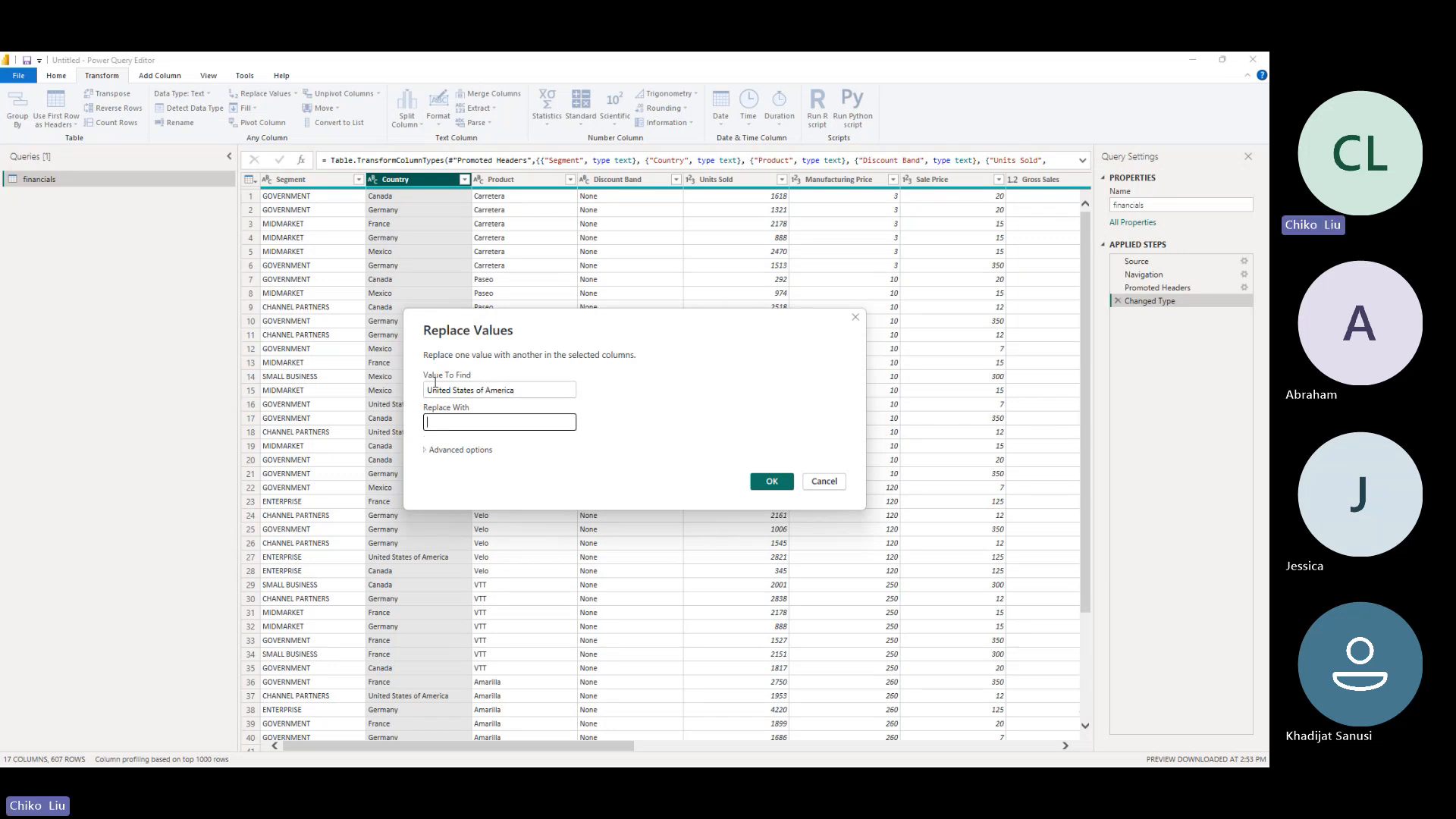
text(USA)
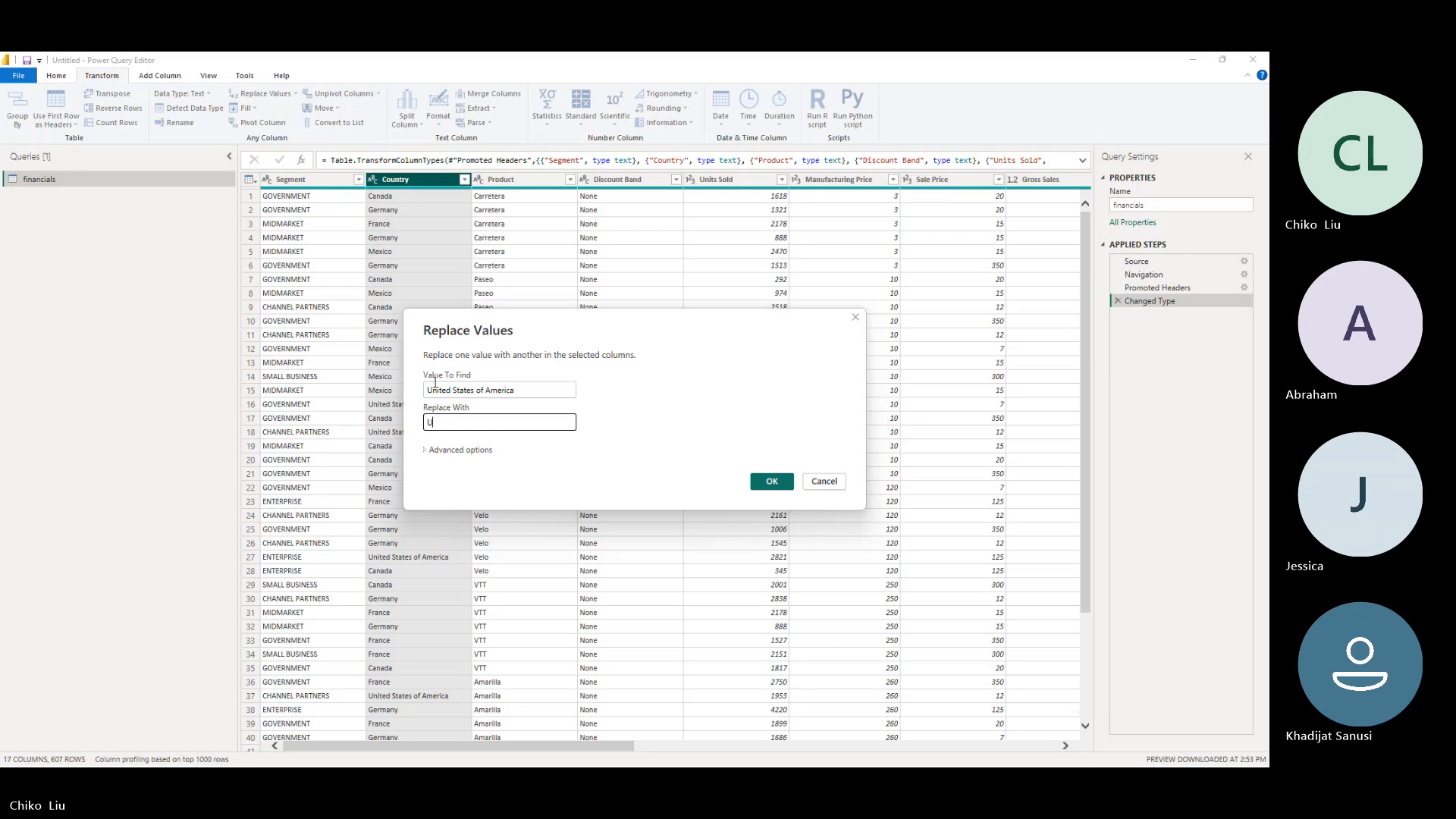
click(771, 481)
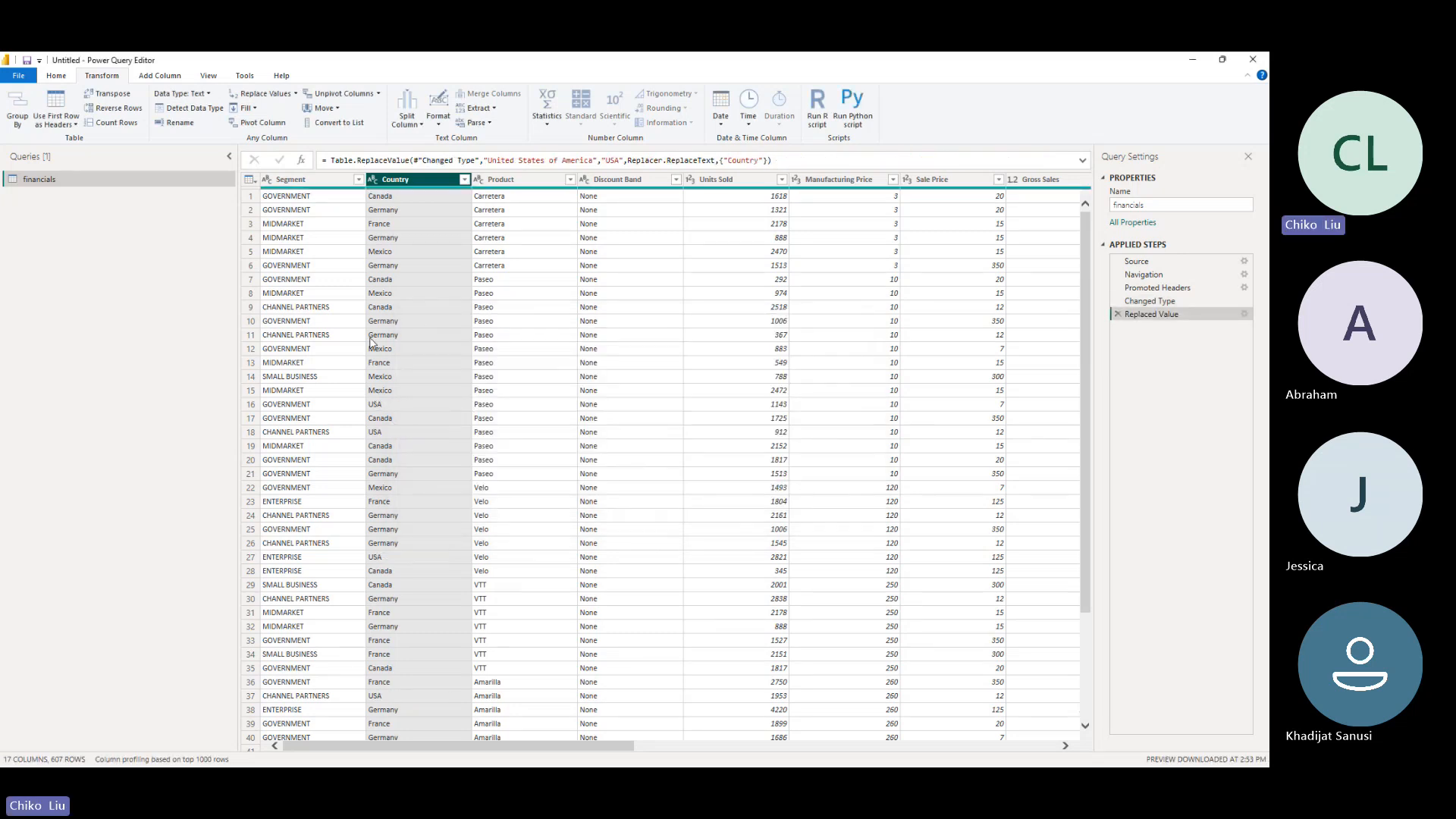
- Close Power Query Editor with the changes applied, and expand the financials table's fields in a widened Data pane
scroll(391, 567, down, 3)
scroll(391, 569, down, 15)
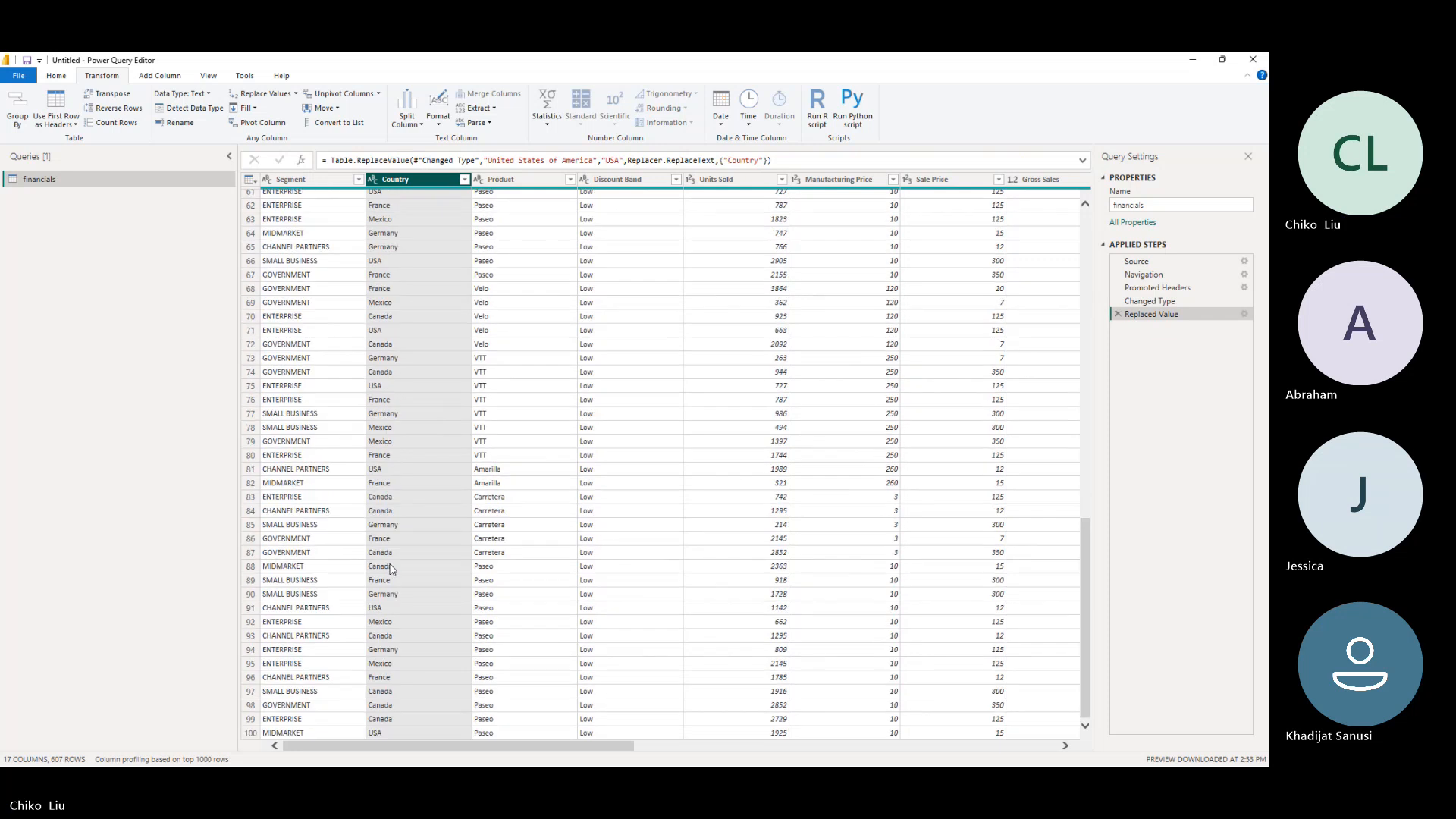
scroll(386, 574, up, 20)
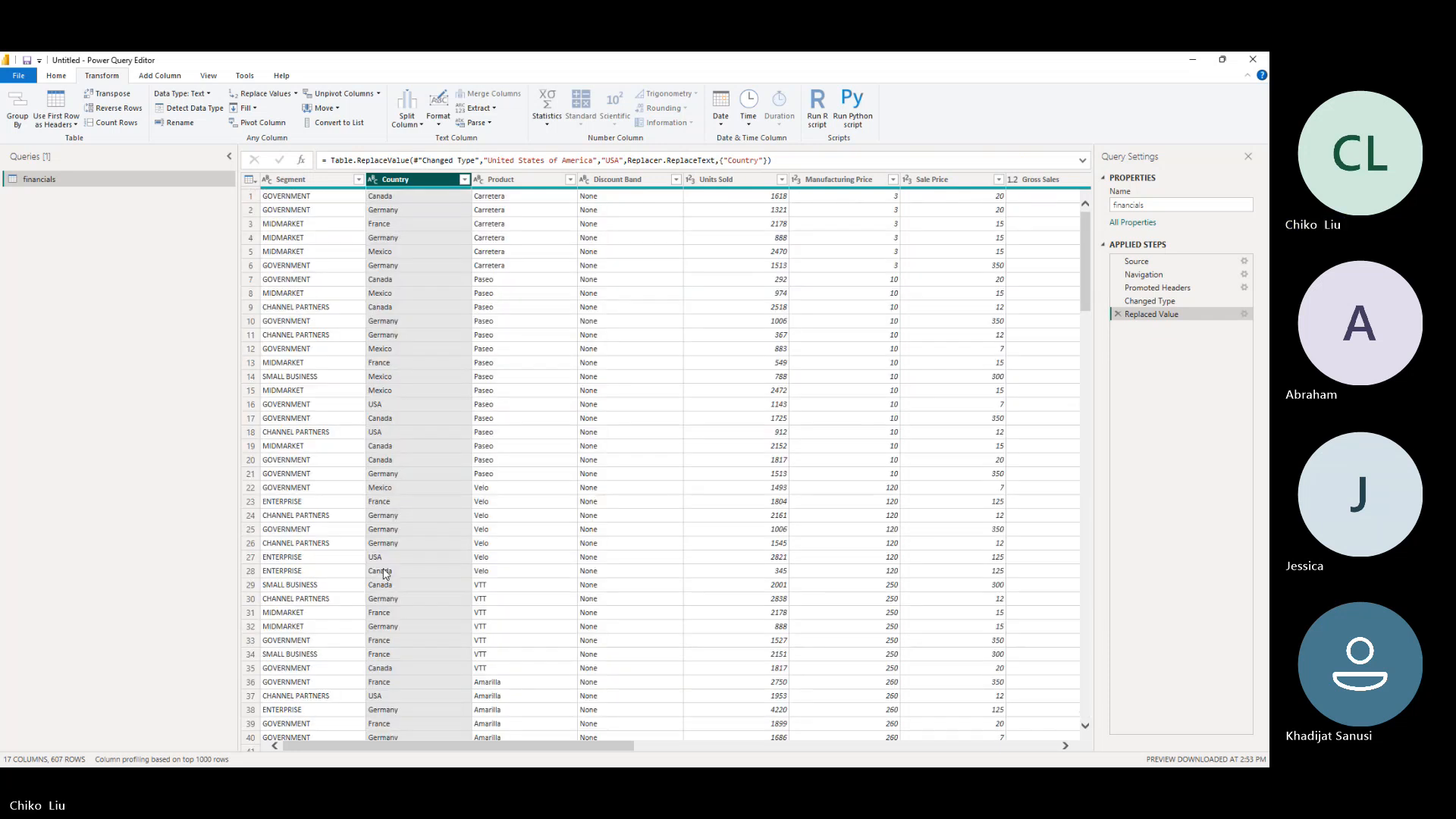
click(19, 75)
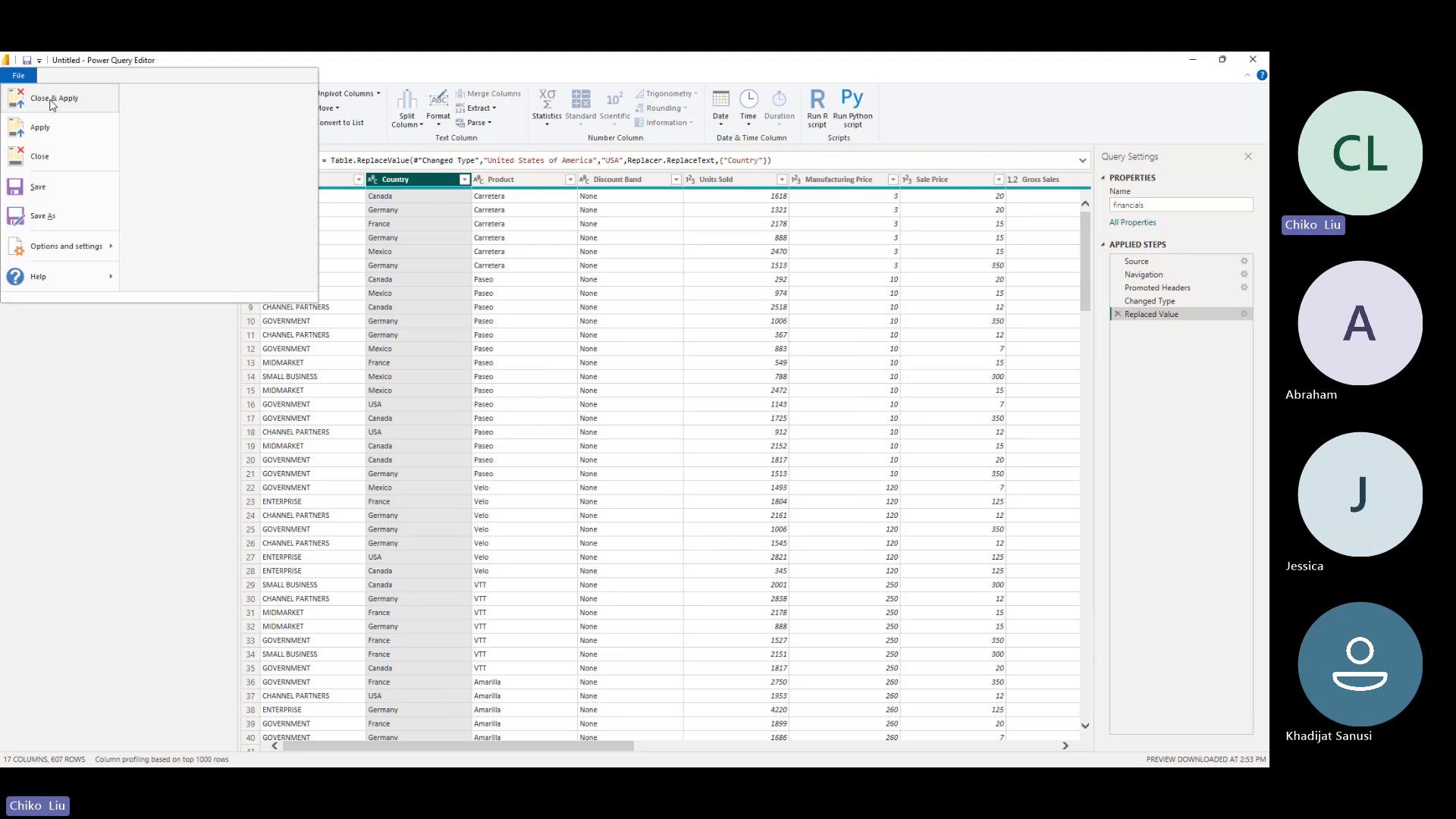
click(52, 101)
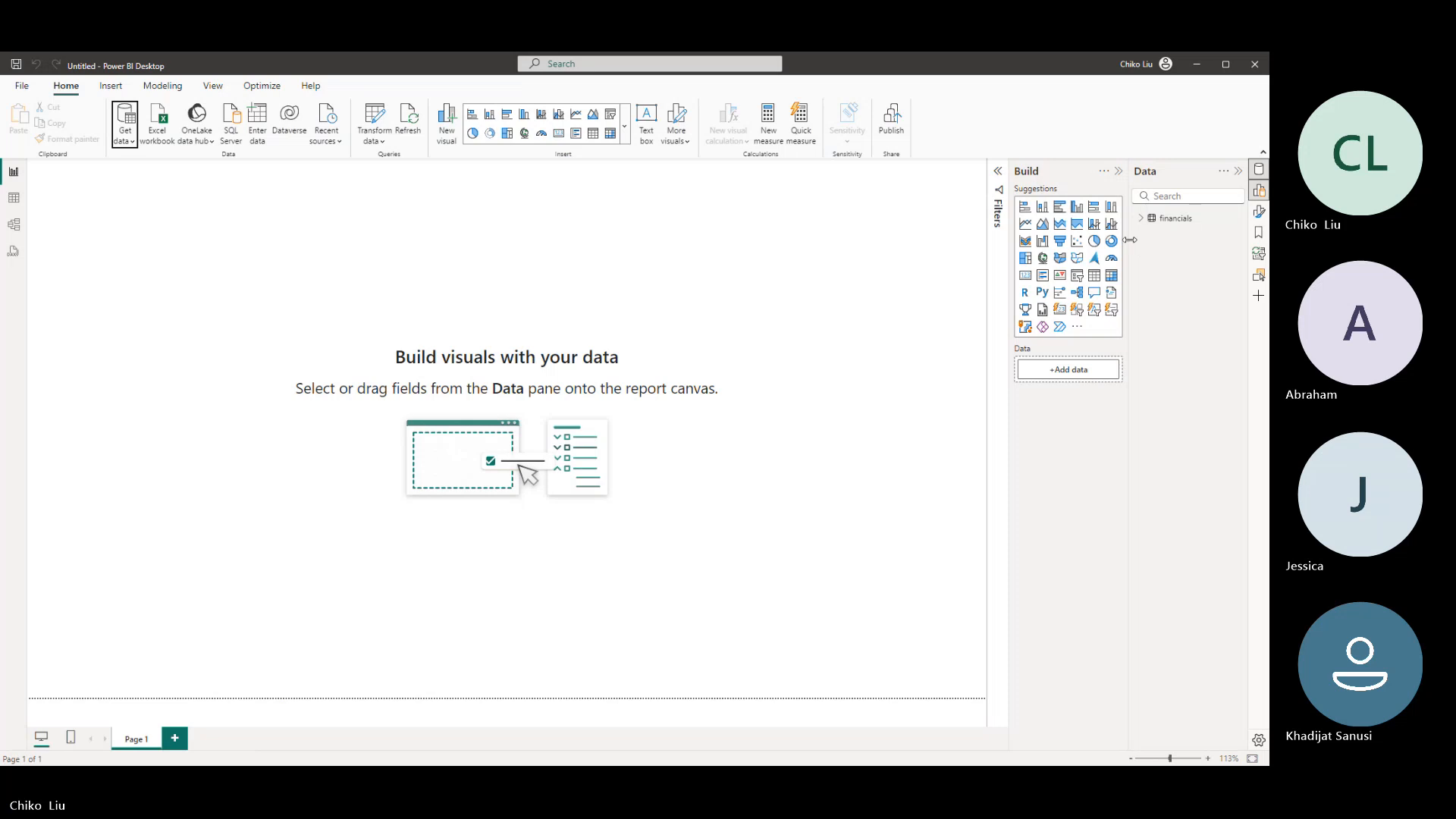
drag(1130, 240, 1024, 240)
click(1034, 219)
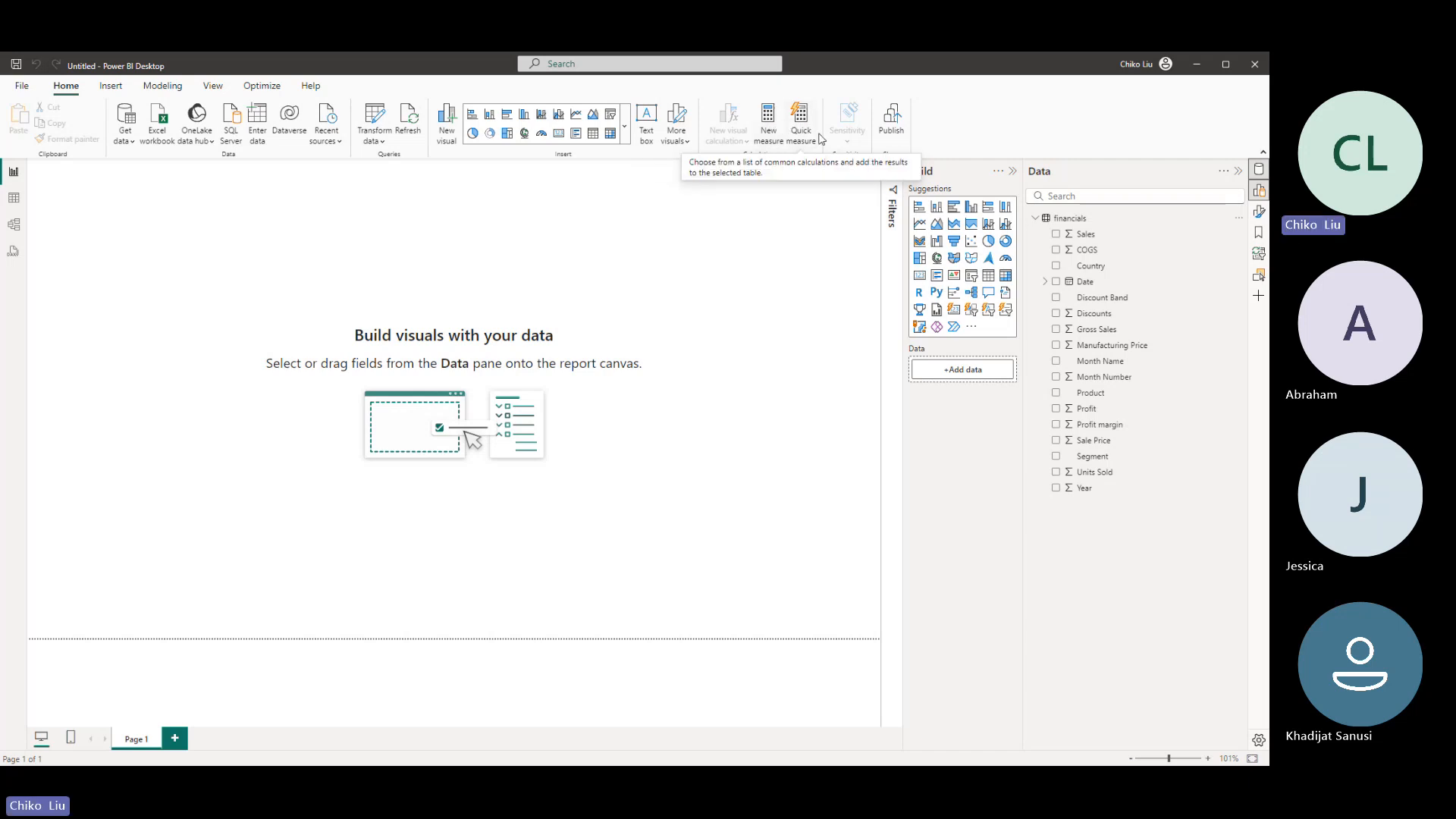
- Try out a picture from the Screenshots folder under Pictures as an image on the report page, and delete it
click(110, 87)
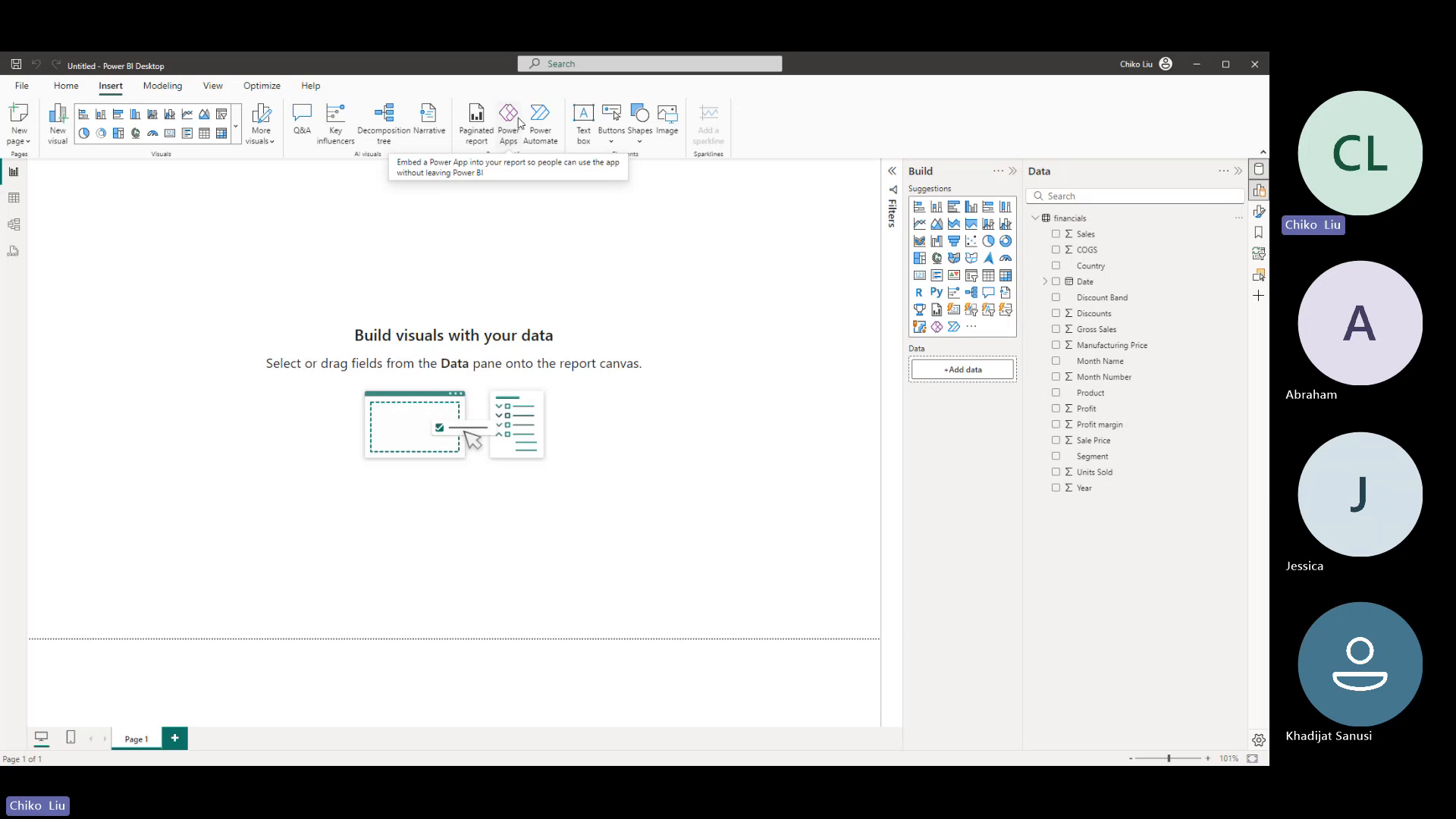
click(639, 138)
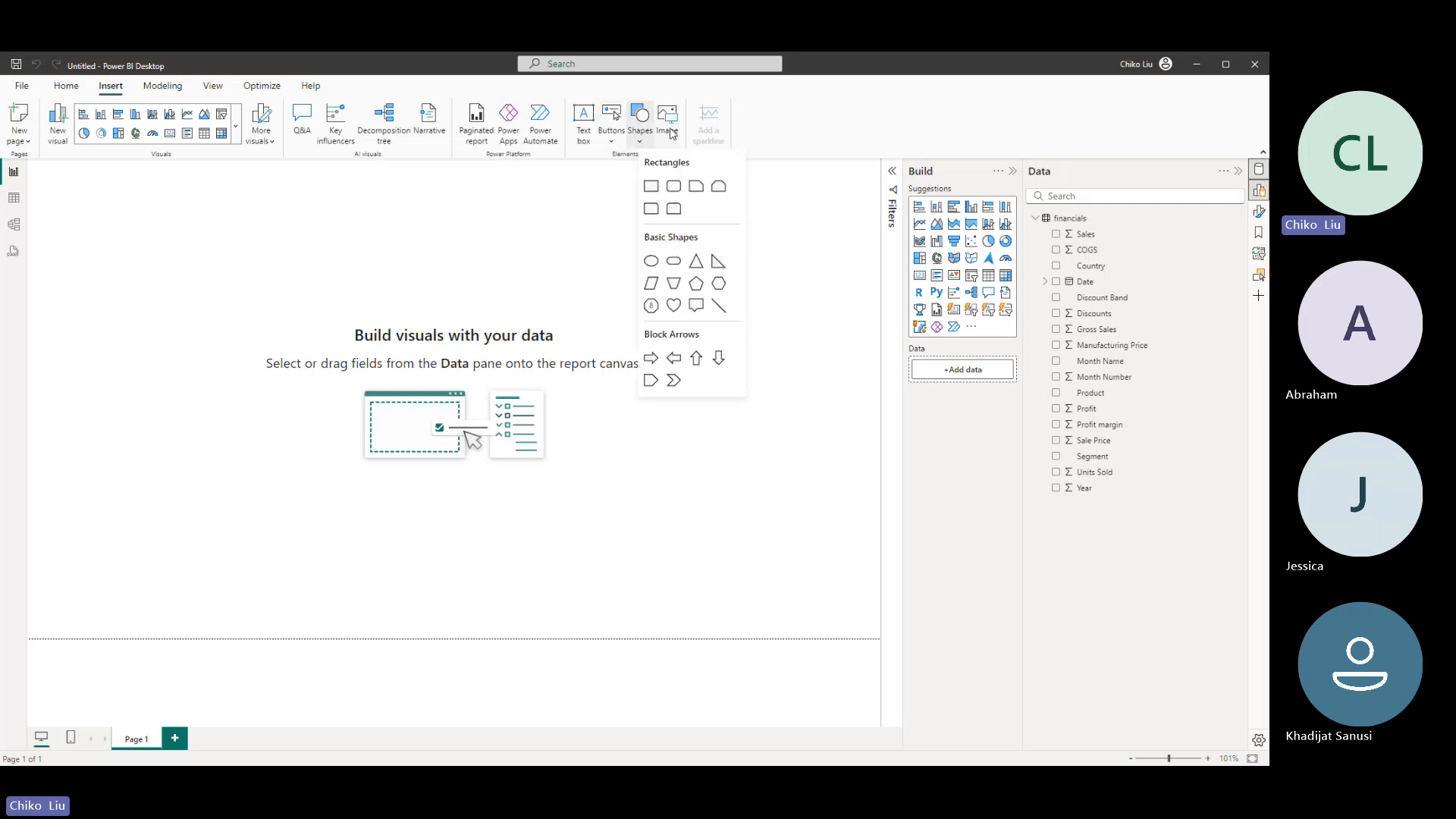
click(669, 131)
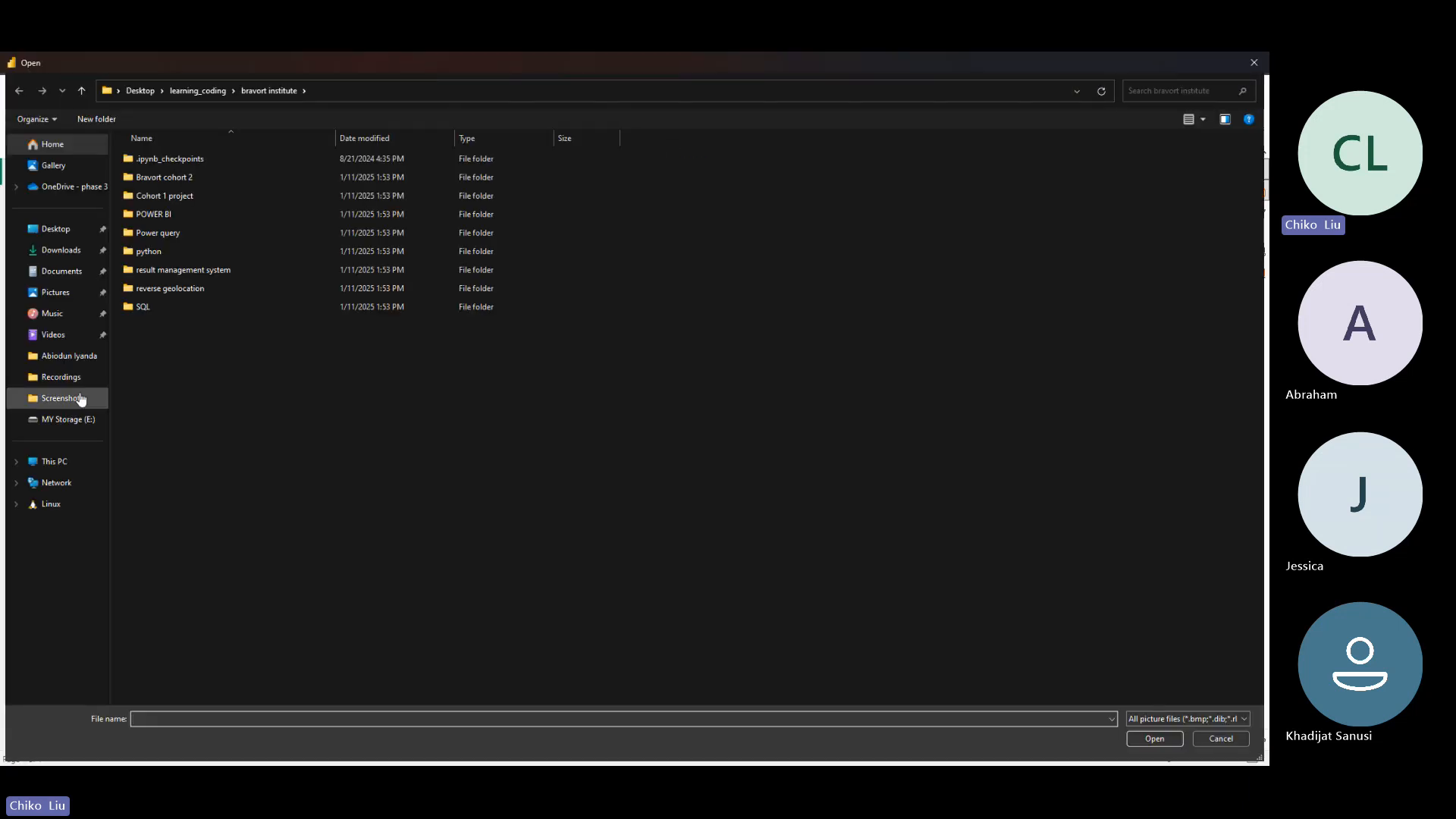
click(70, 297)
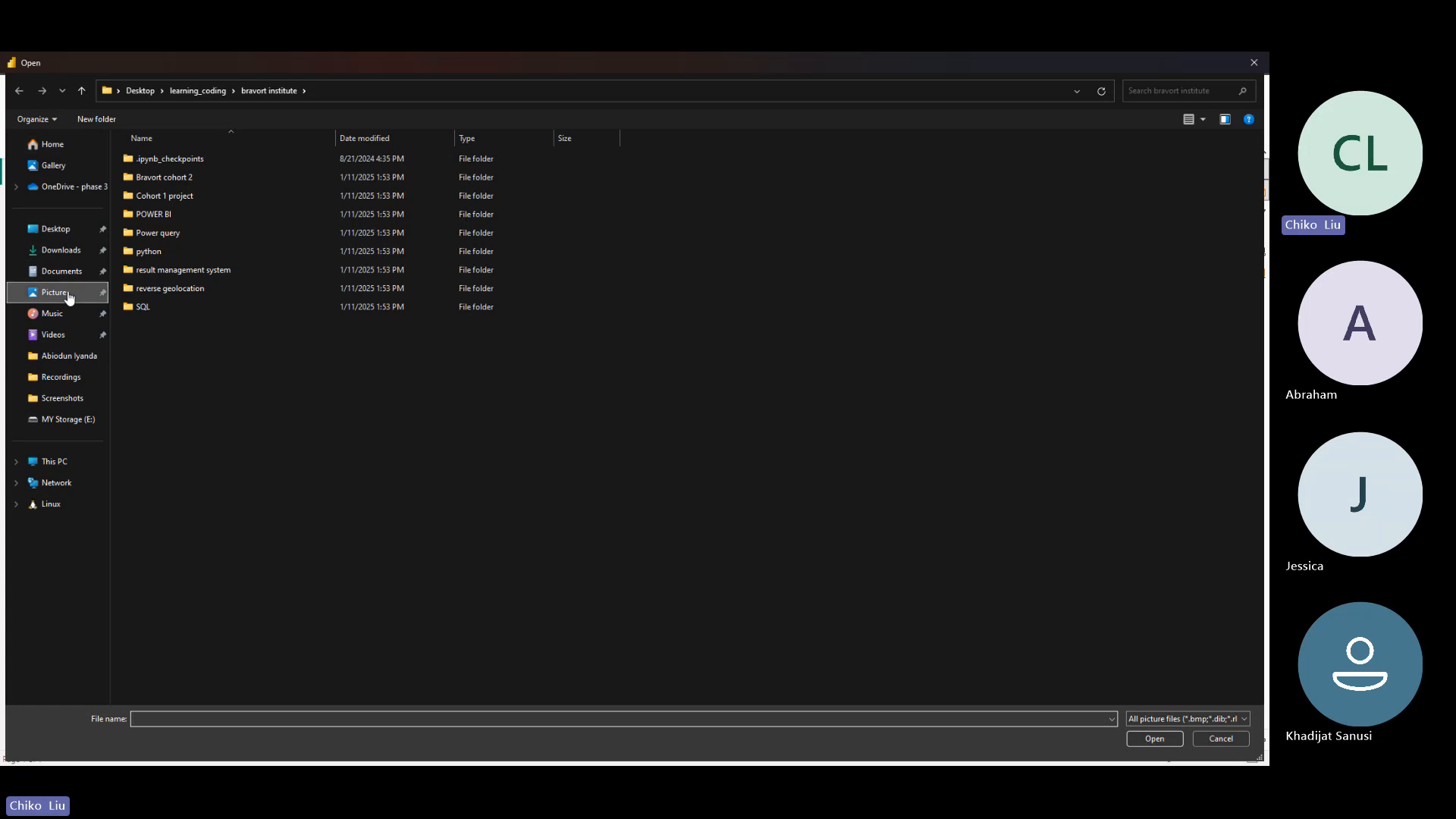
click(288, 185)
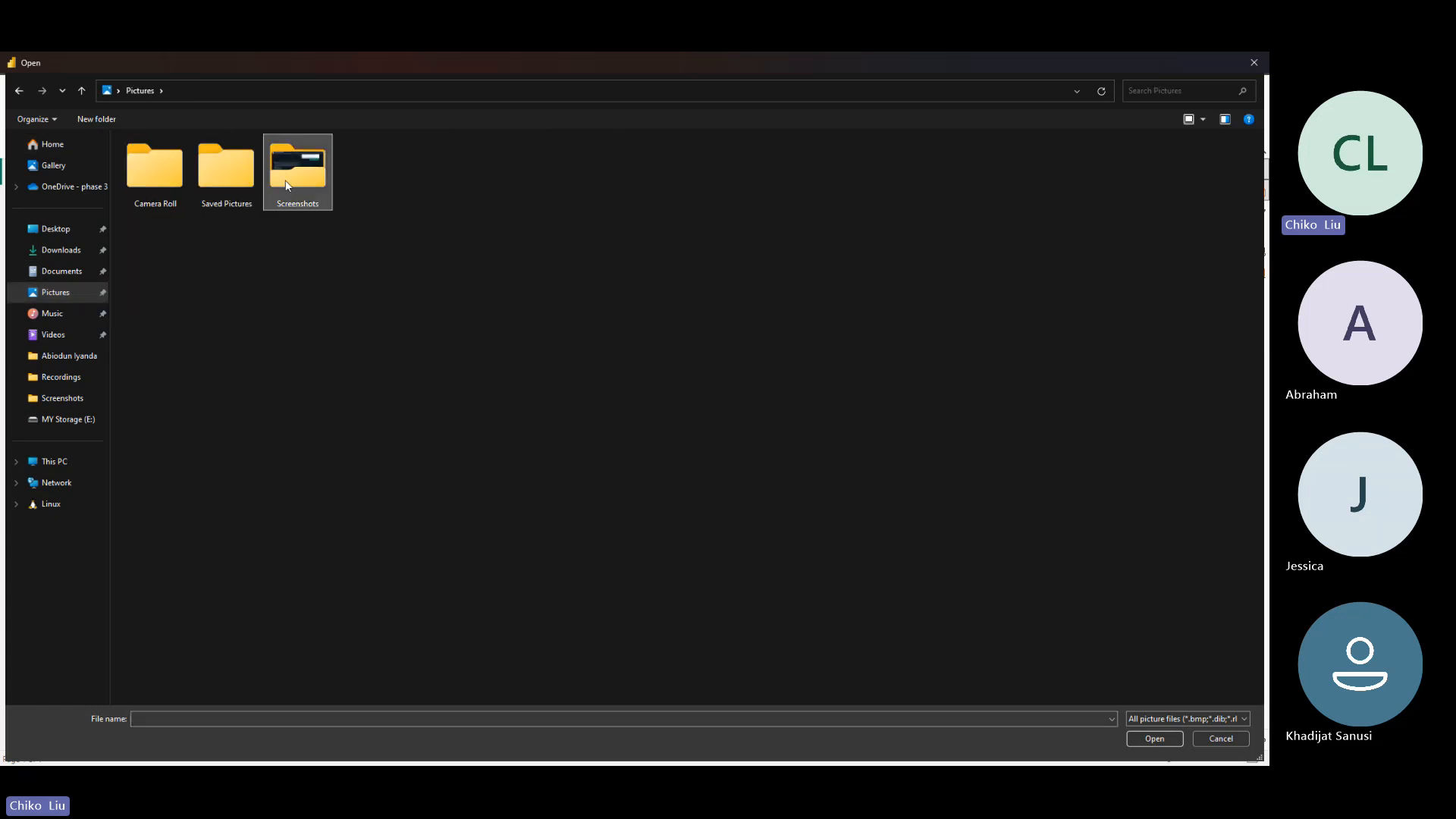
double_click(288, 185)
double_click(294, 198)
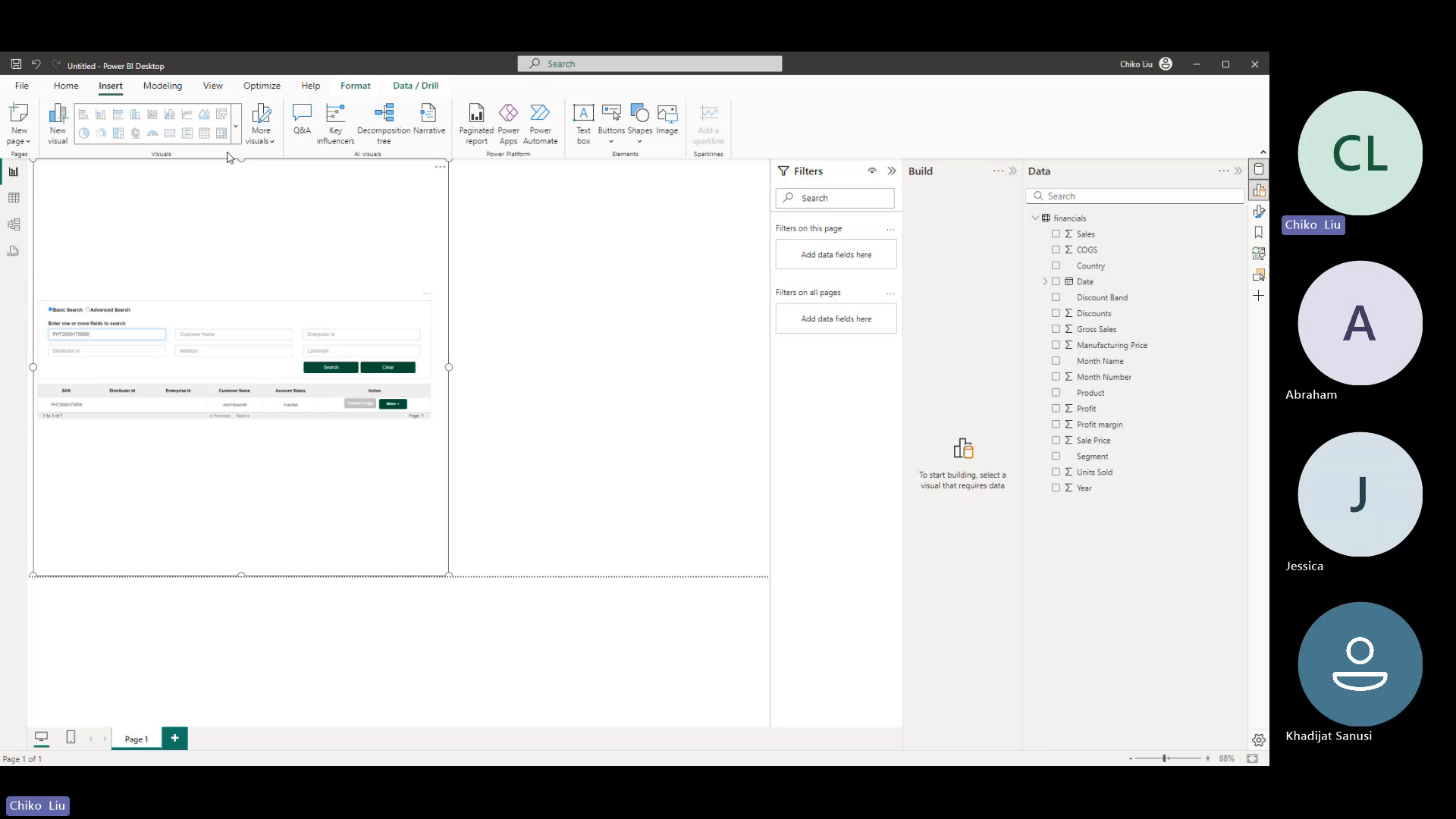
drag(241, 160, 336, 352)
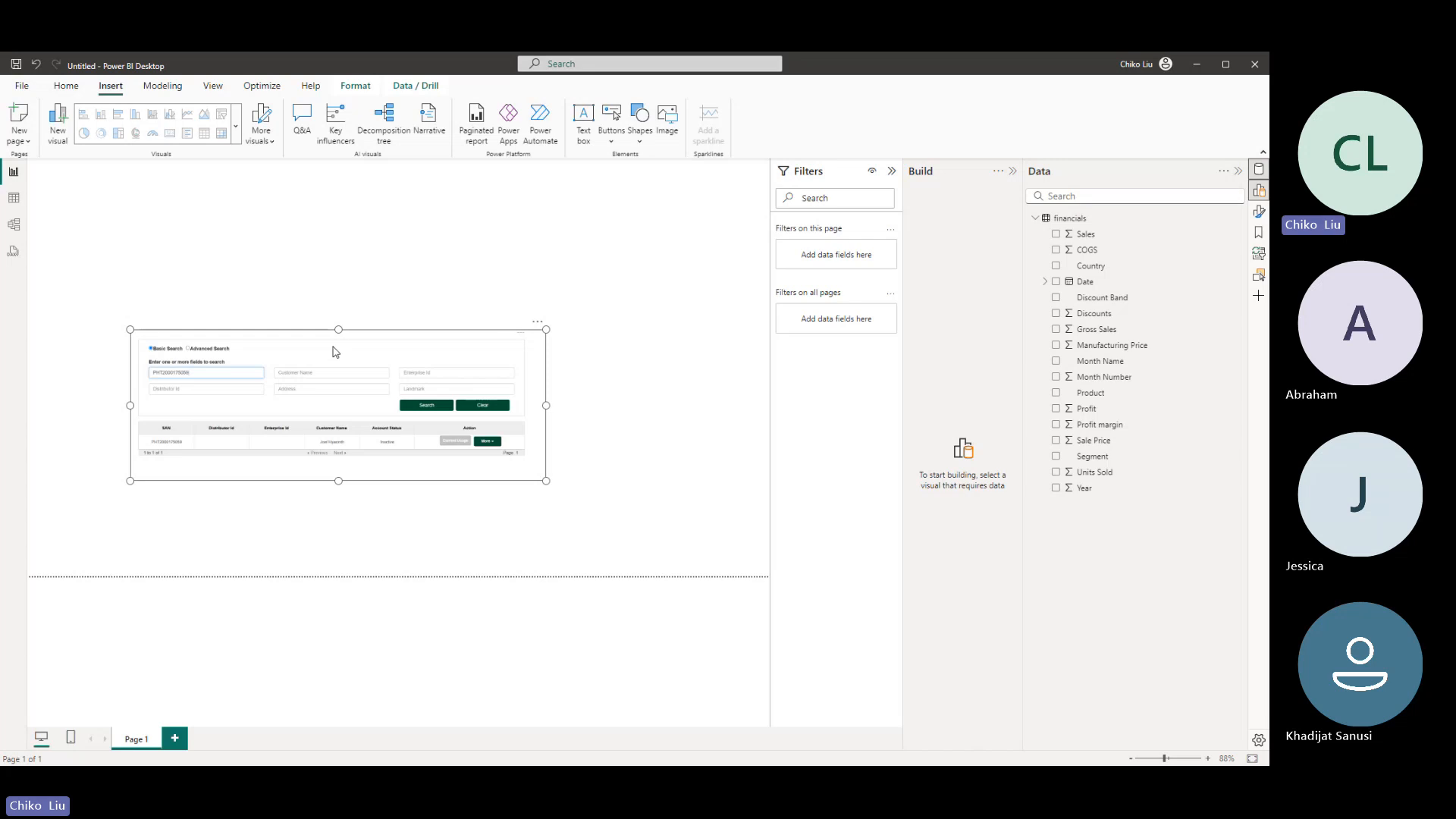
key(Delete)
- Add a rectangle shape to the report page and stretch it to cover the whole page
click(639, 125)
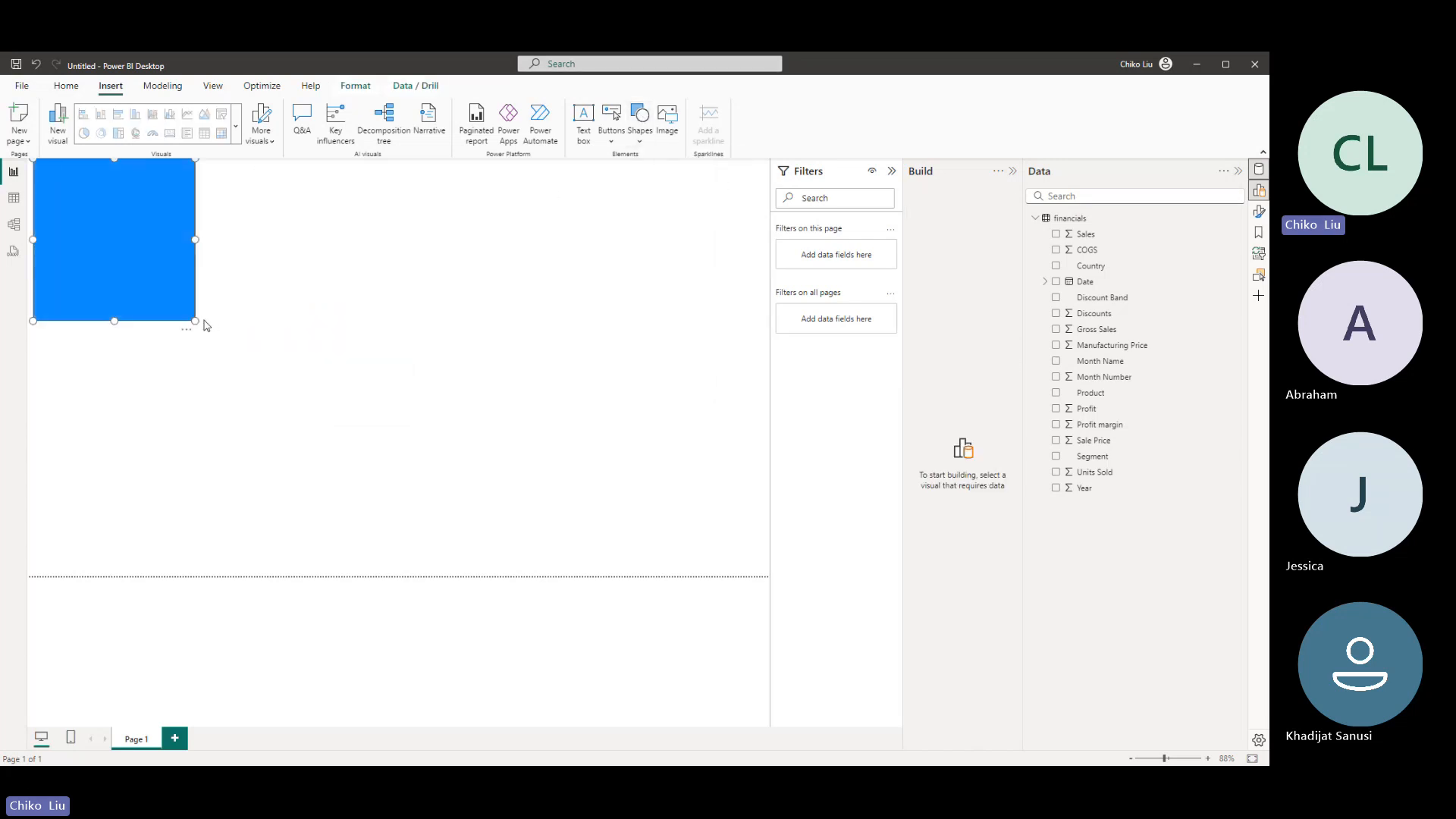
drag(192, 318, 768, 574)
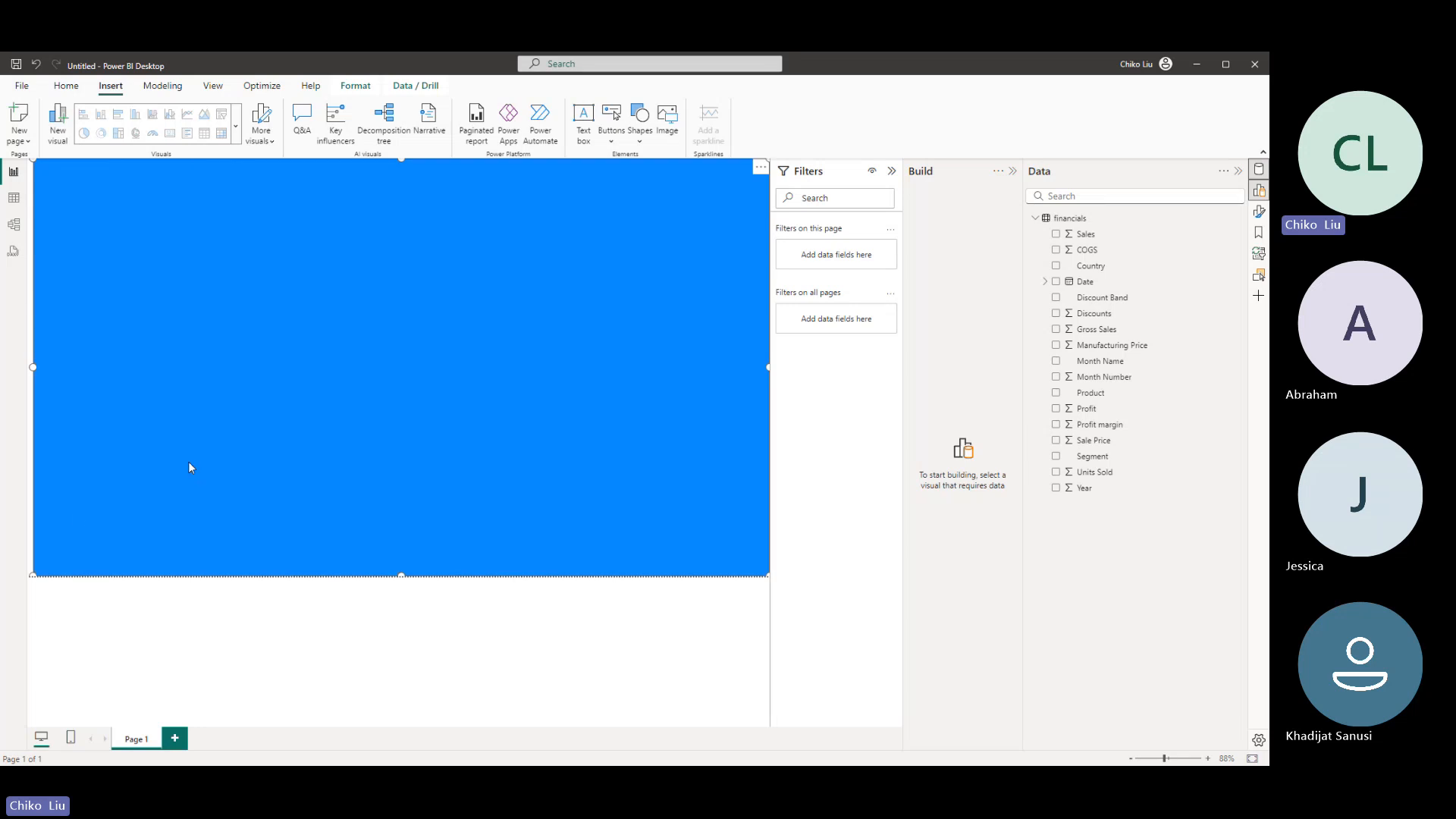
click(45, 559)
click(57, 550)
drag(32, 576, 20, 575)
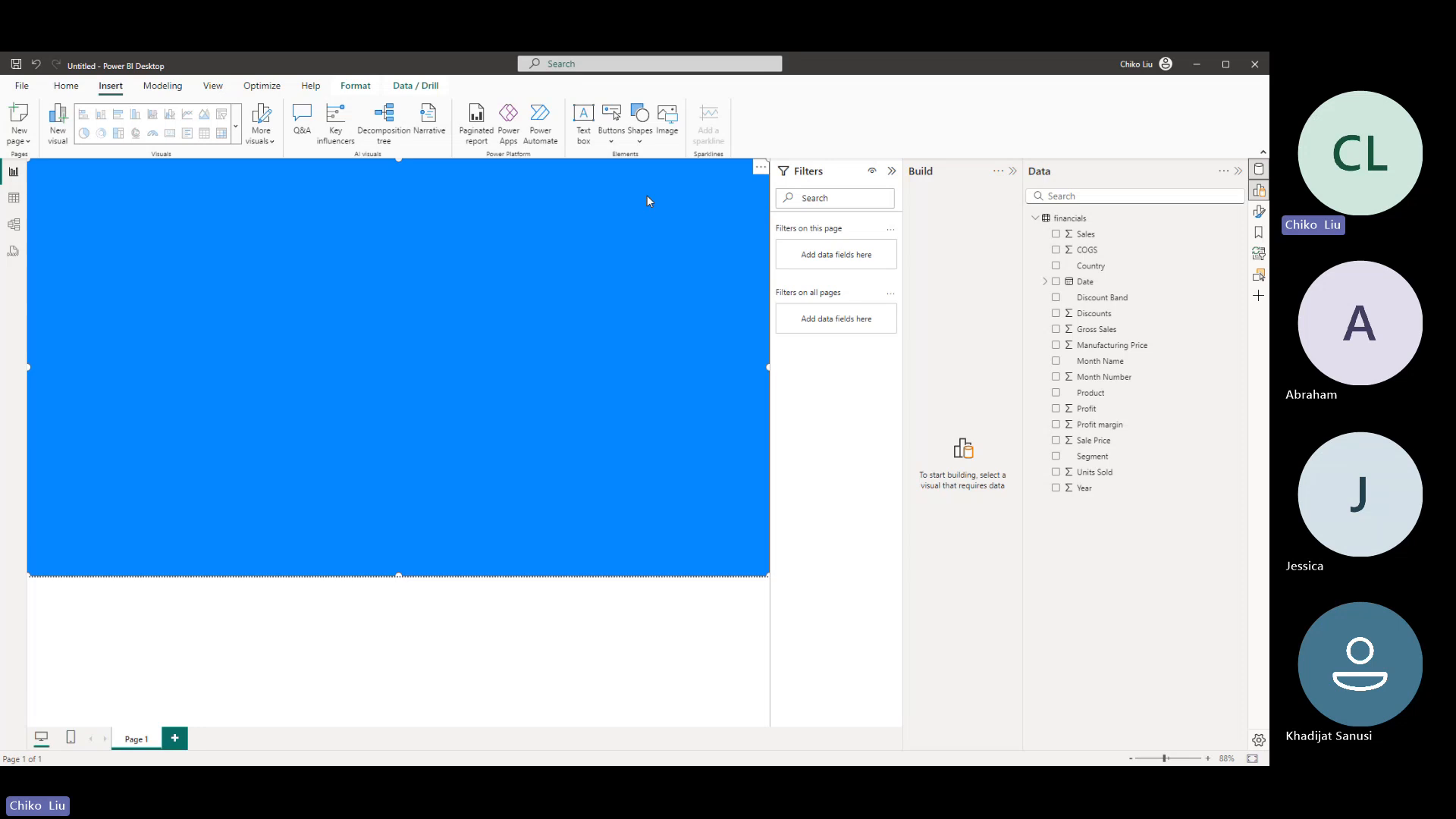
- Show the shape's formatting options in place of the Build pane, and delete the page-sized rectangle after shortening it
click(1259, 211)
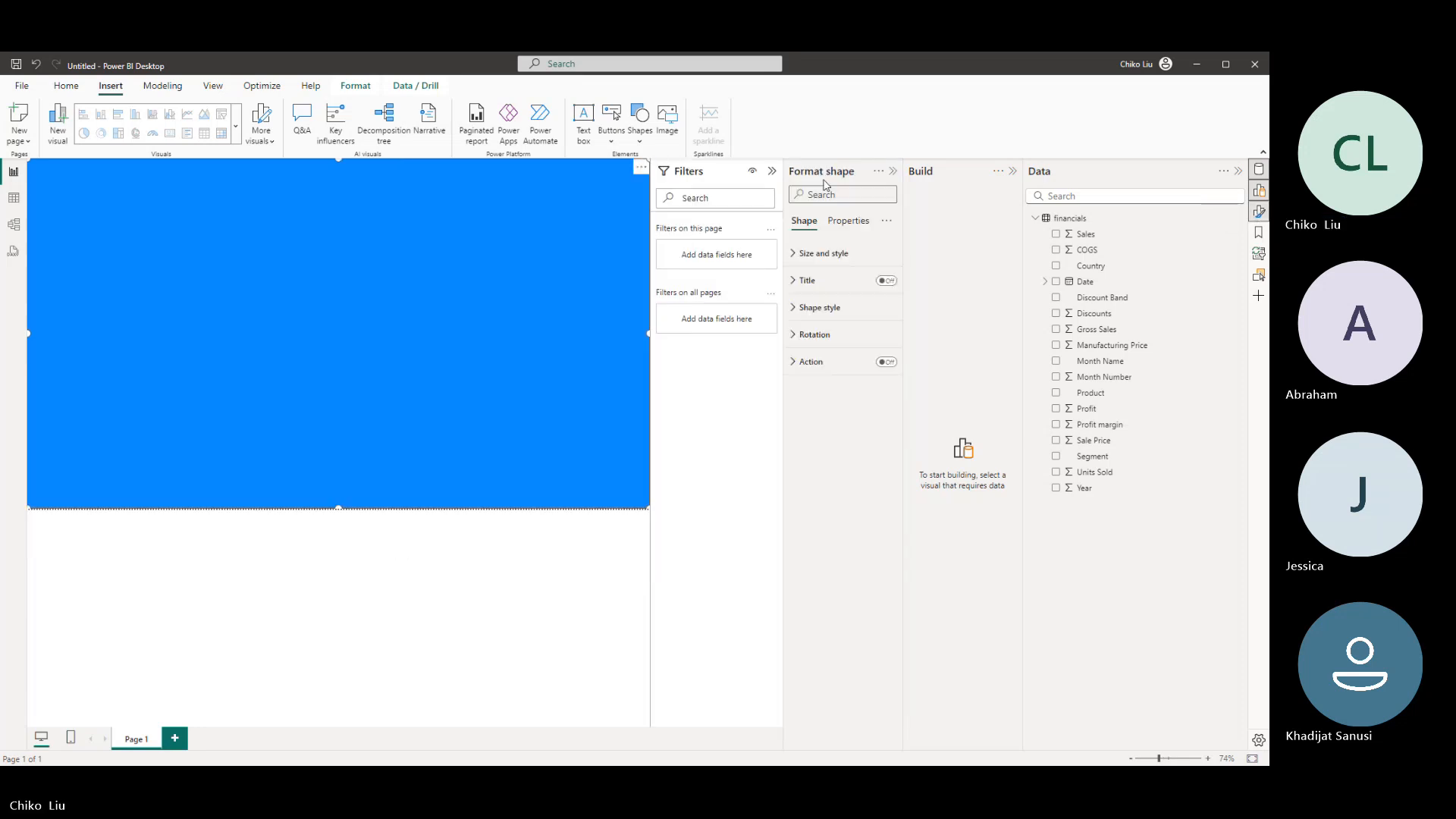
click(1013, 171)
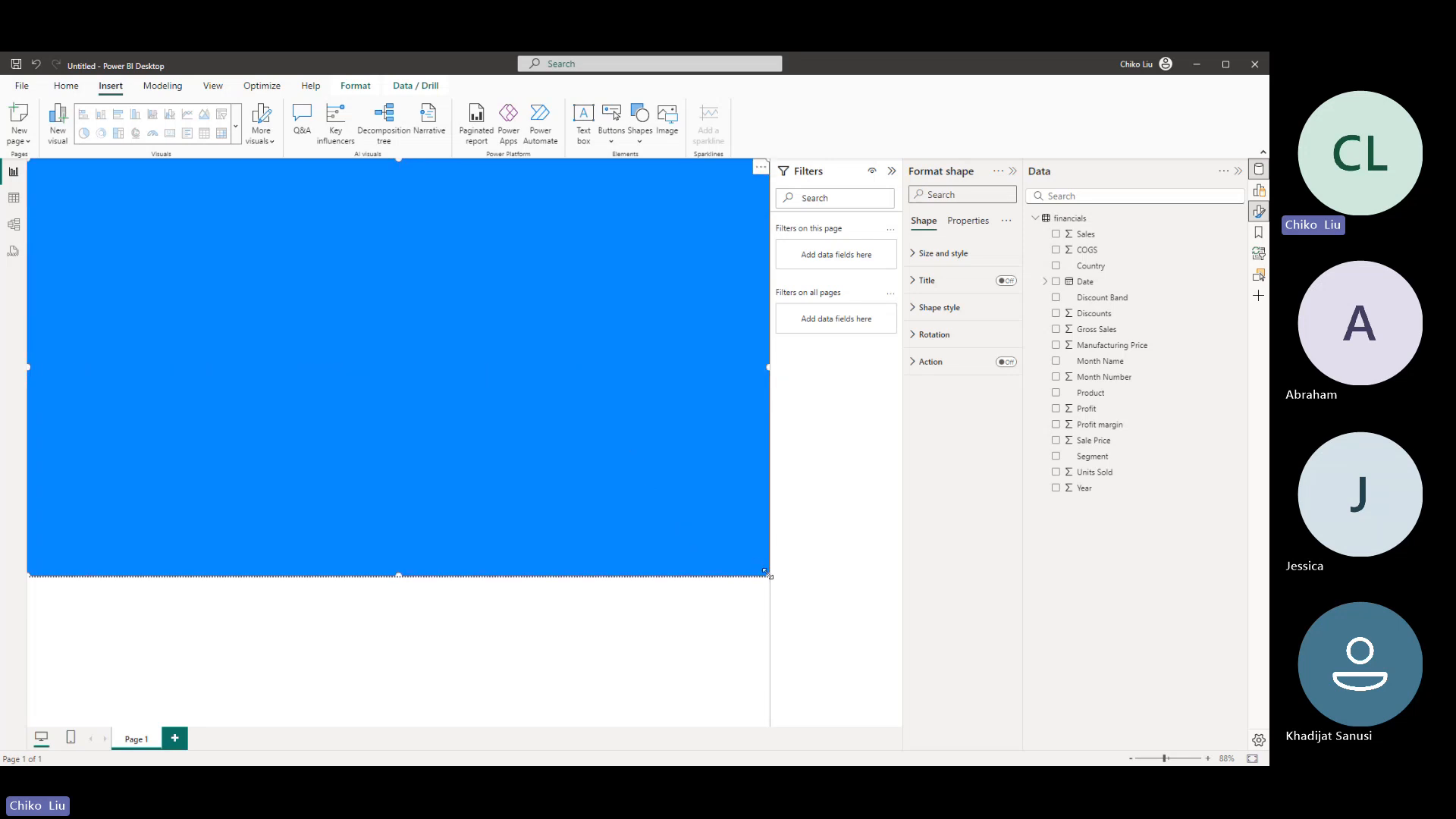
drag(768, 574, 794, 540)
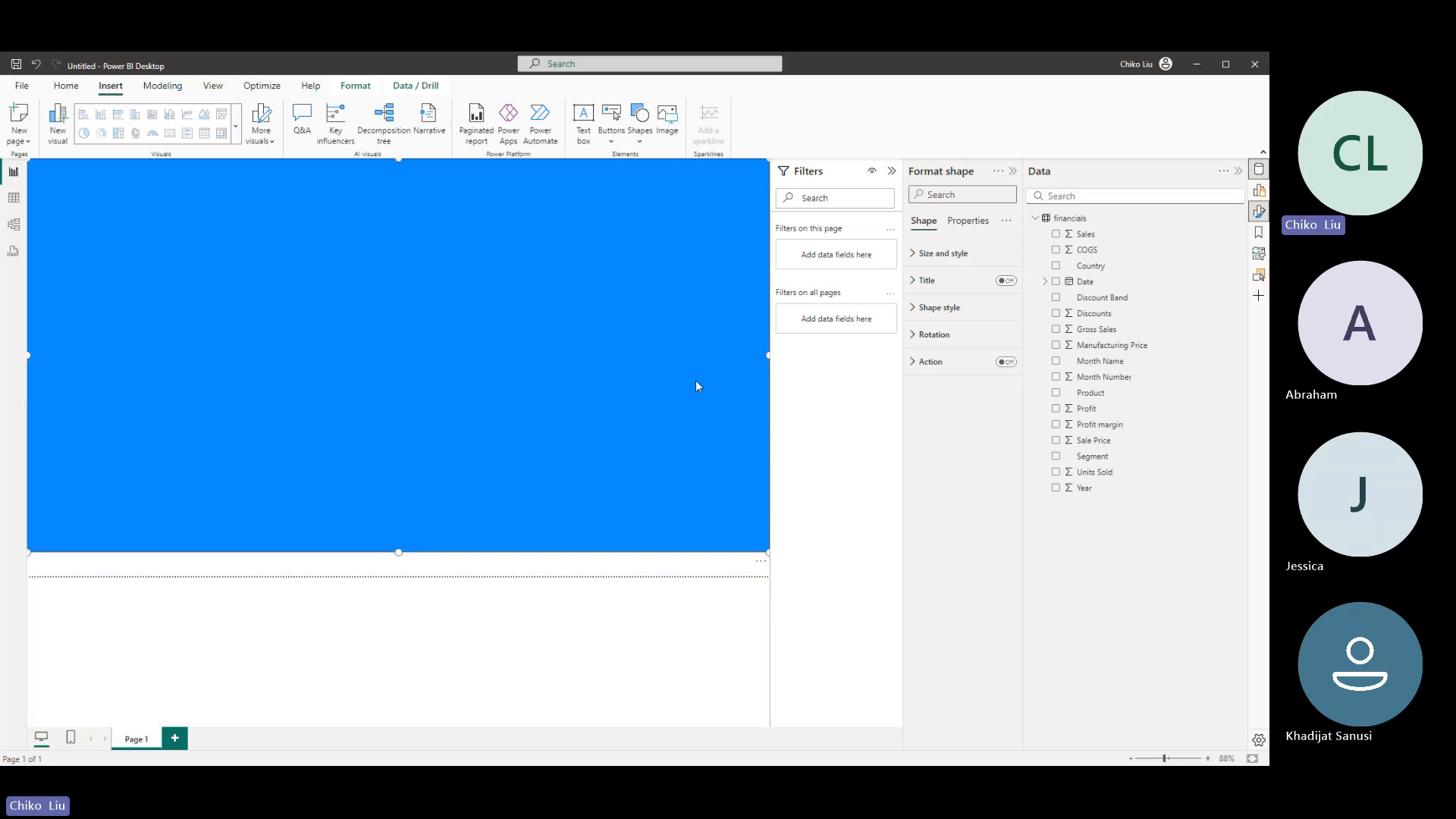
key(Delete)
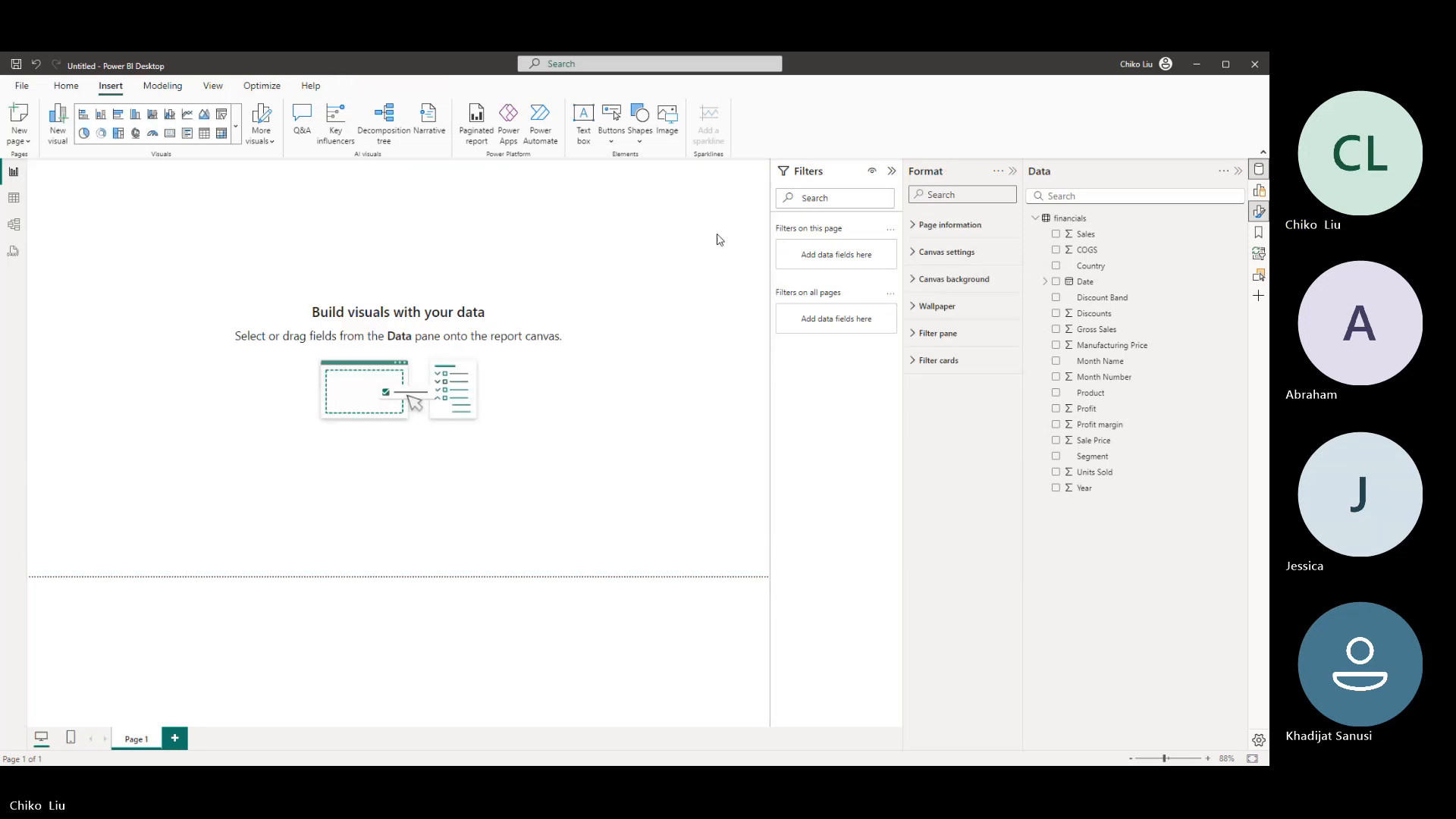
- Bring back the Build pane and try out an enlarged empty bar chart on the page, deleting it again
click(1259, 189)
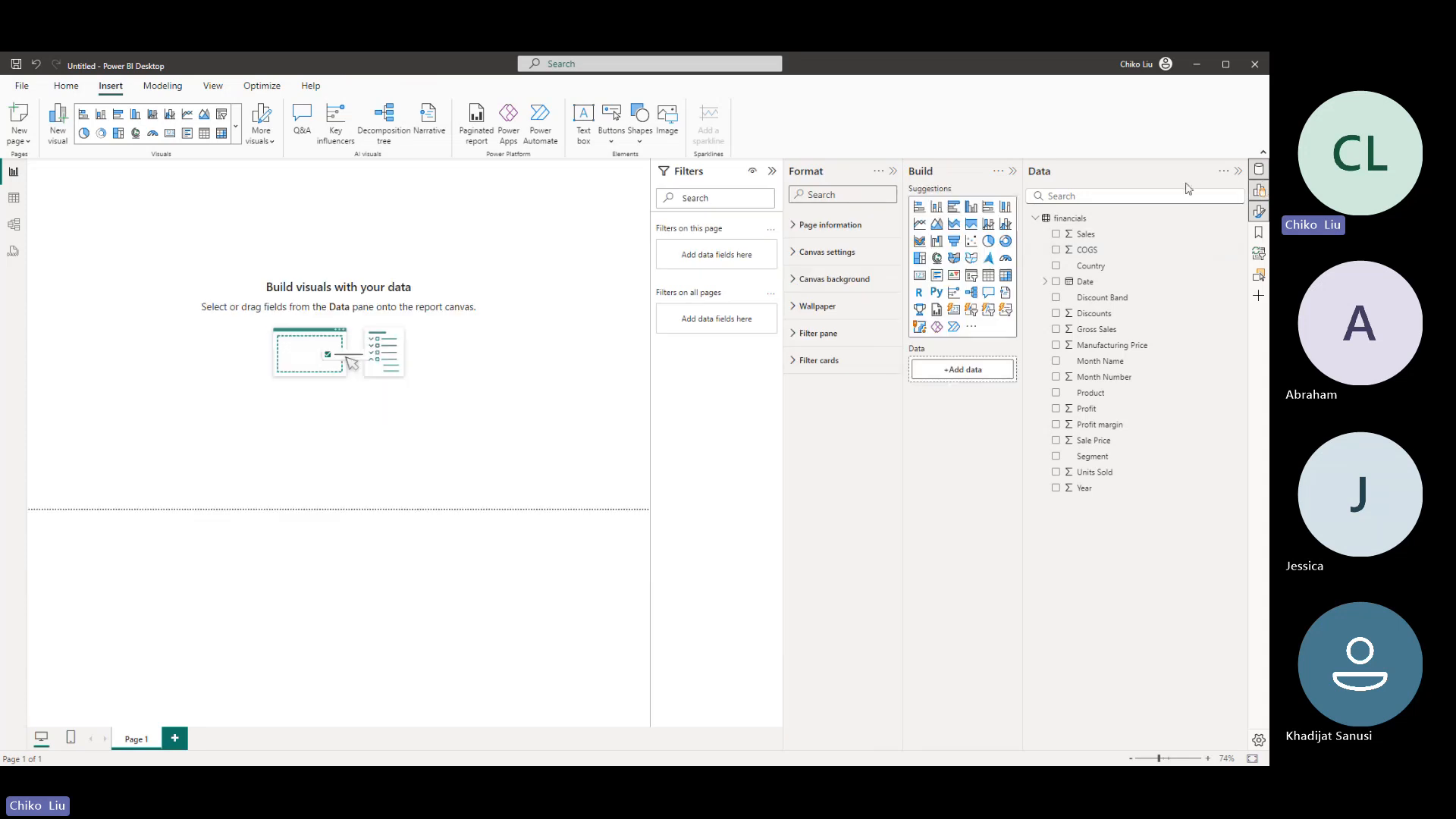
click(919, 210)
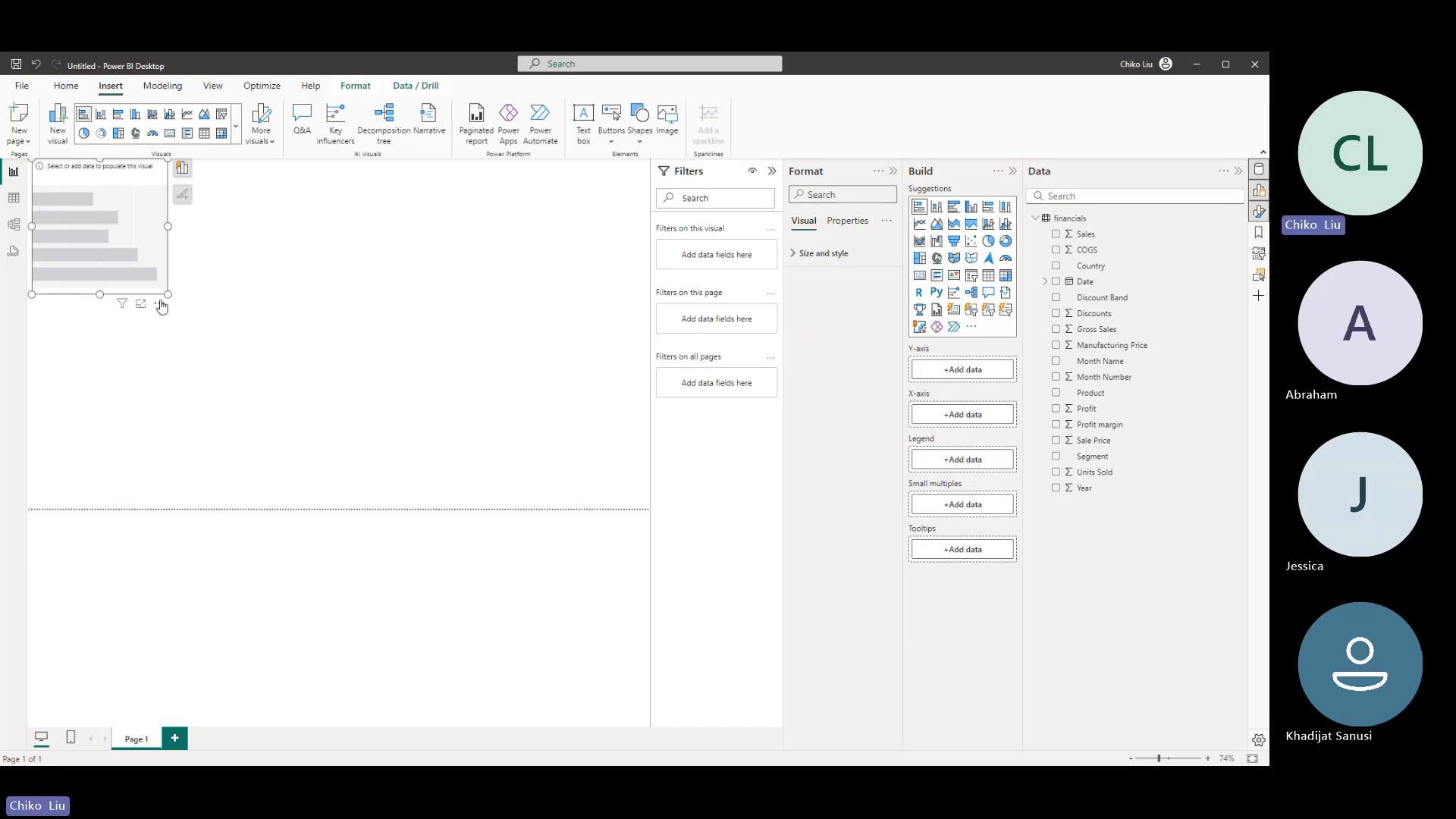
drag(168, 294, 475, 443)
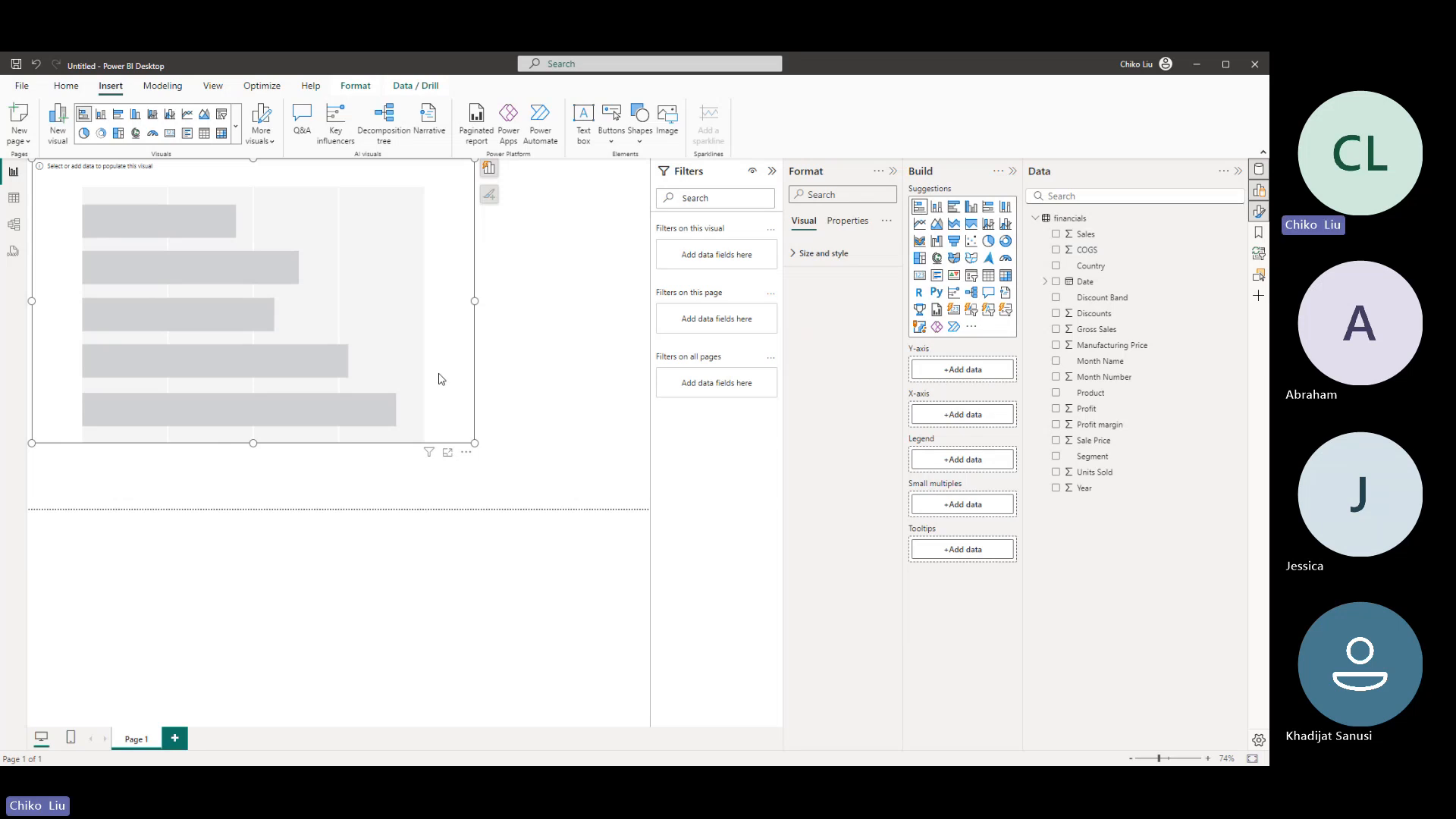
key(Delete)
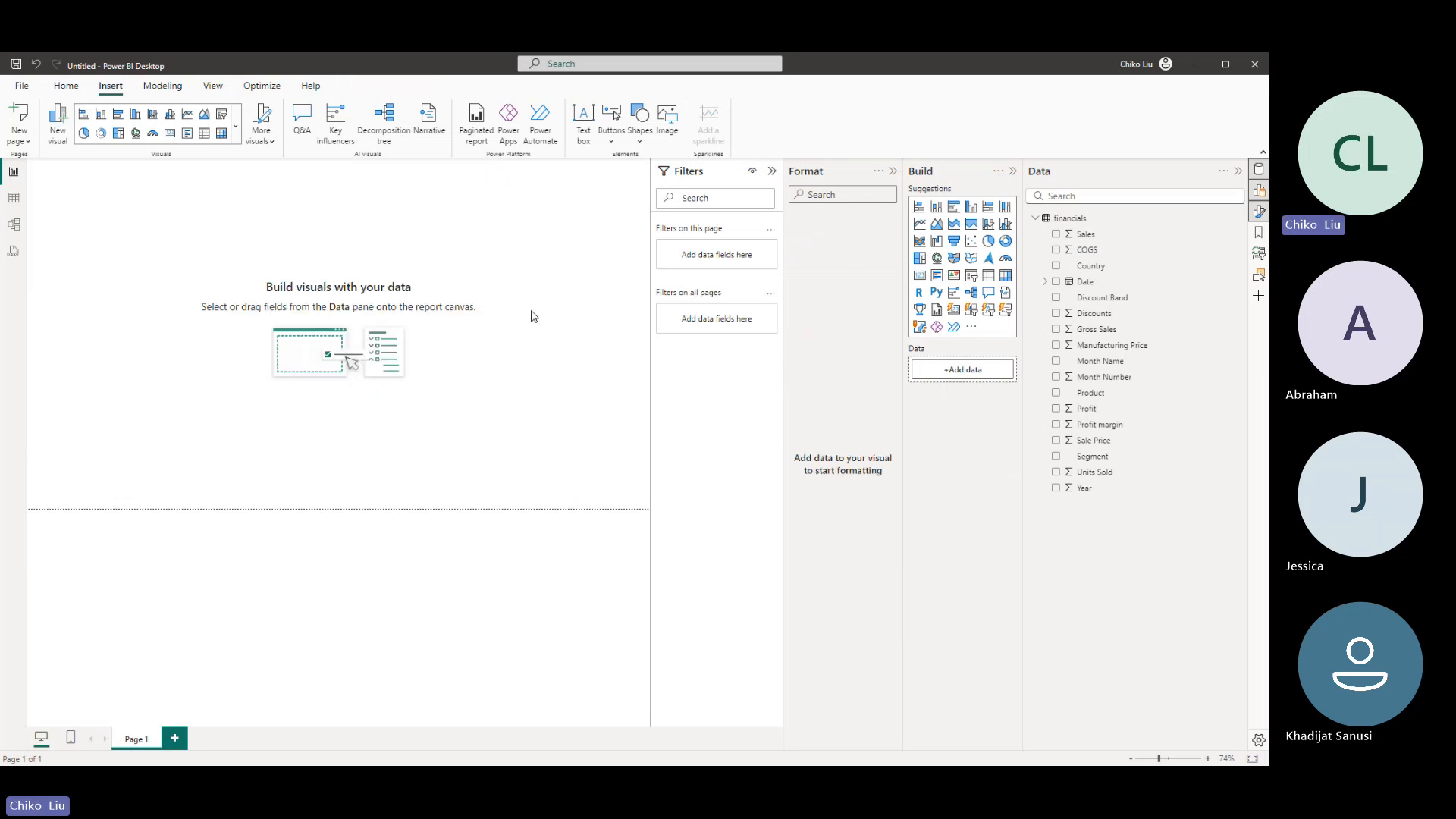
- Add a rounded rectangle shape to the report page and stretch it to cover the whole page
click(640, 121)
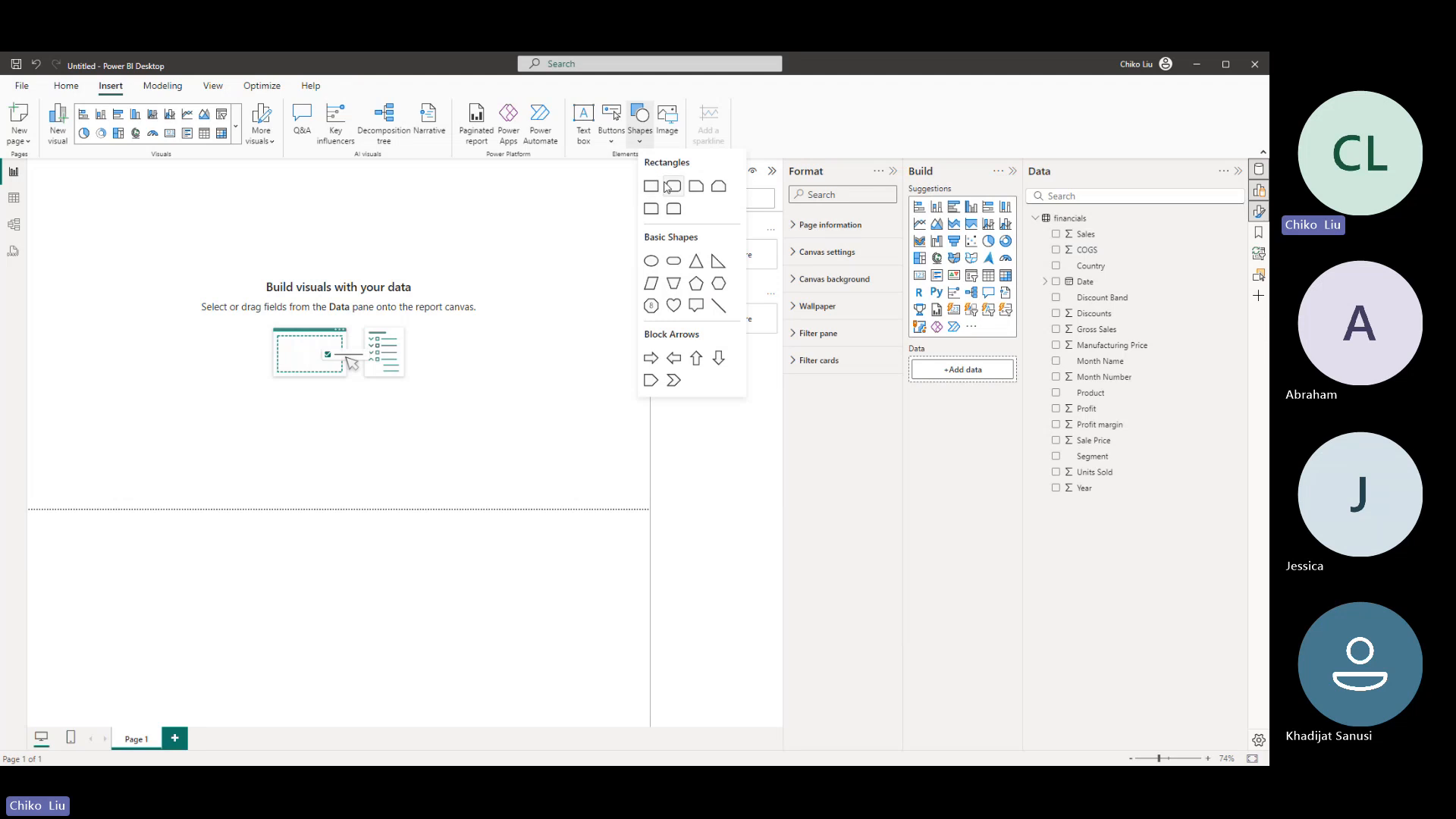
click(674, 186)
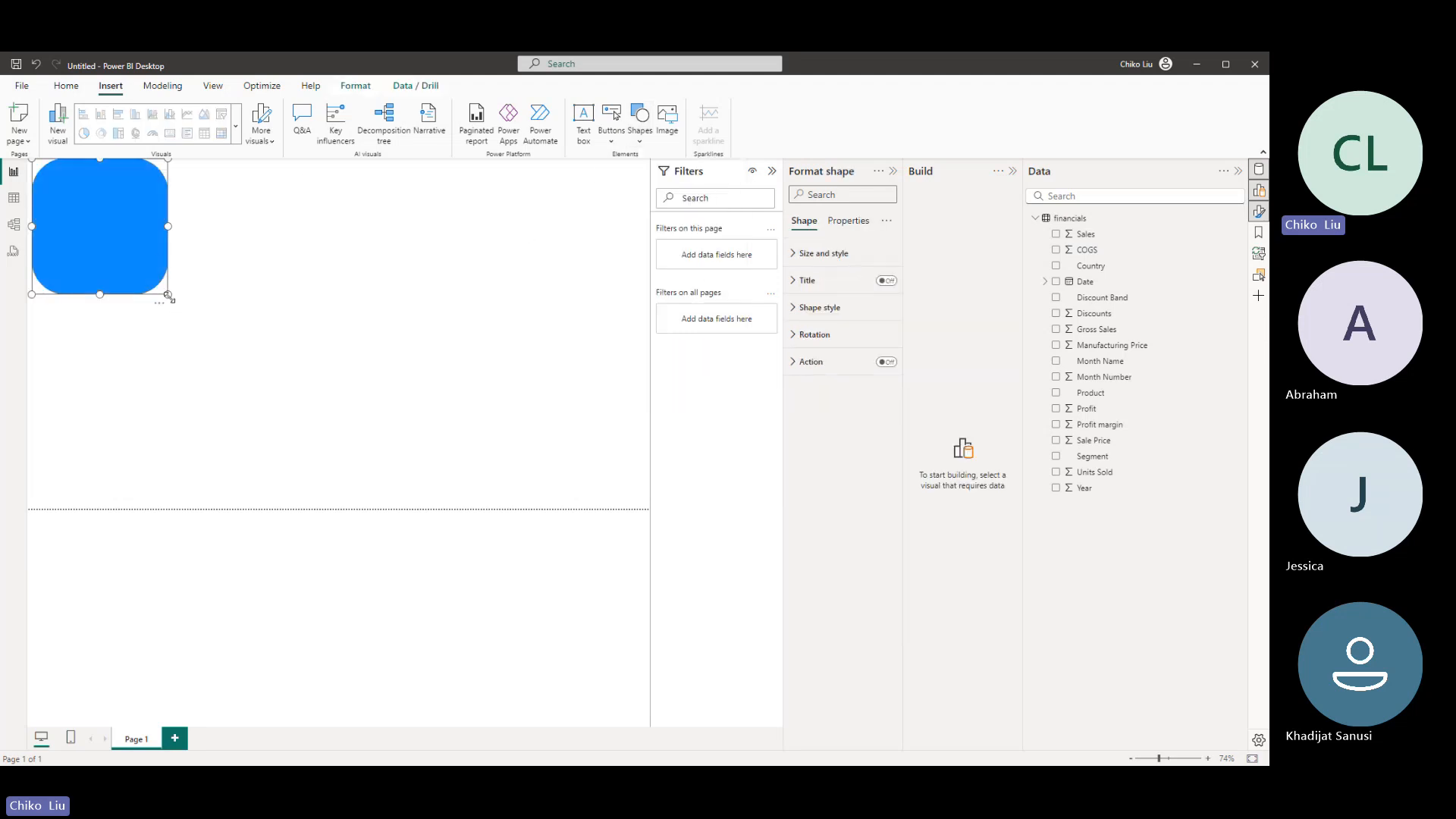
drag(167, 294, 705, 551)
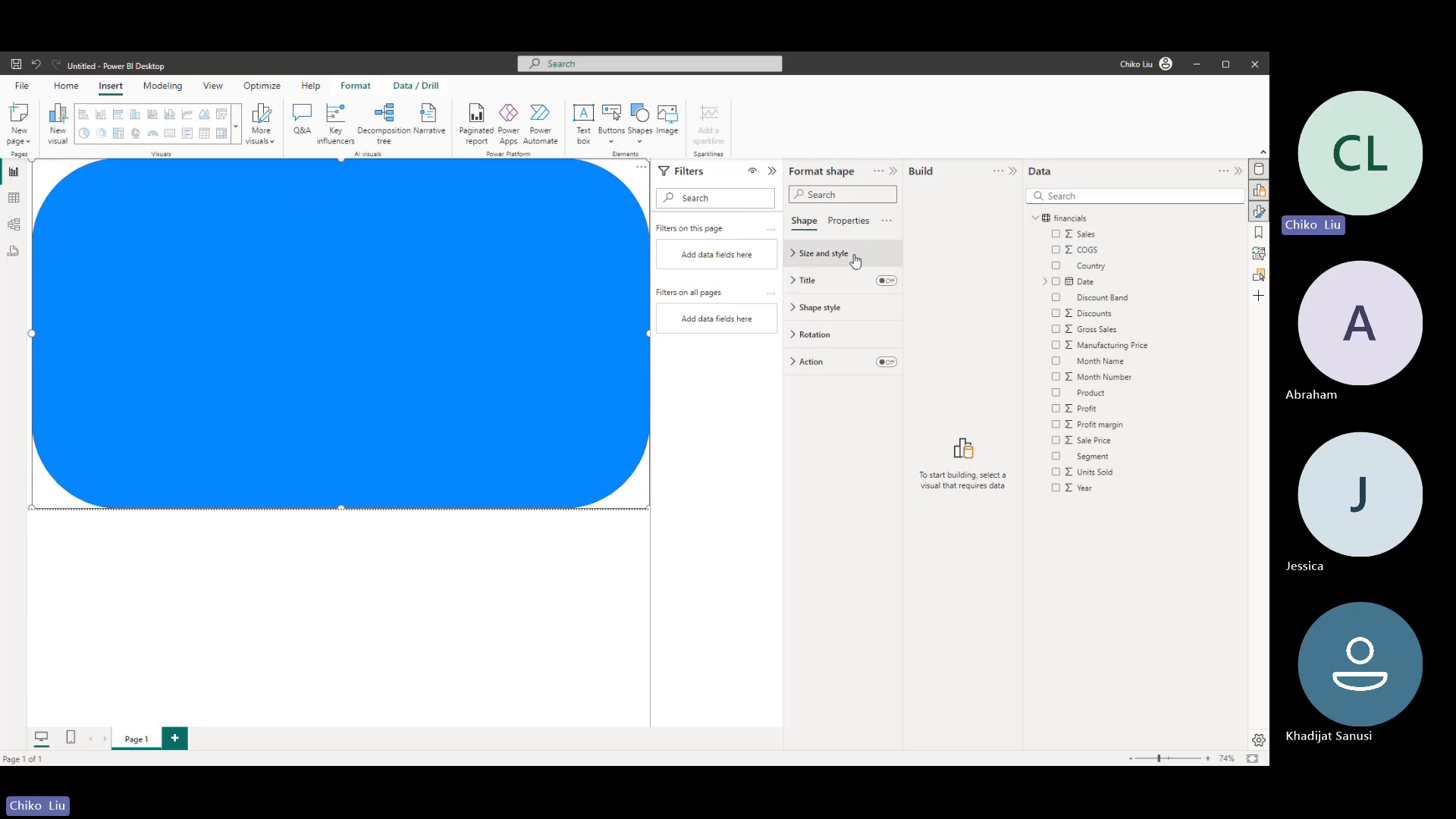
- Change the page-sized shape to Rectangle and try out 84 px rounded corners, reducing them to 14 px
click(804, 308)
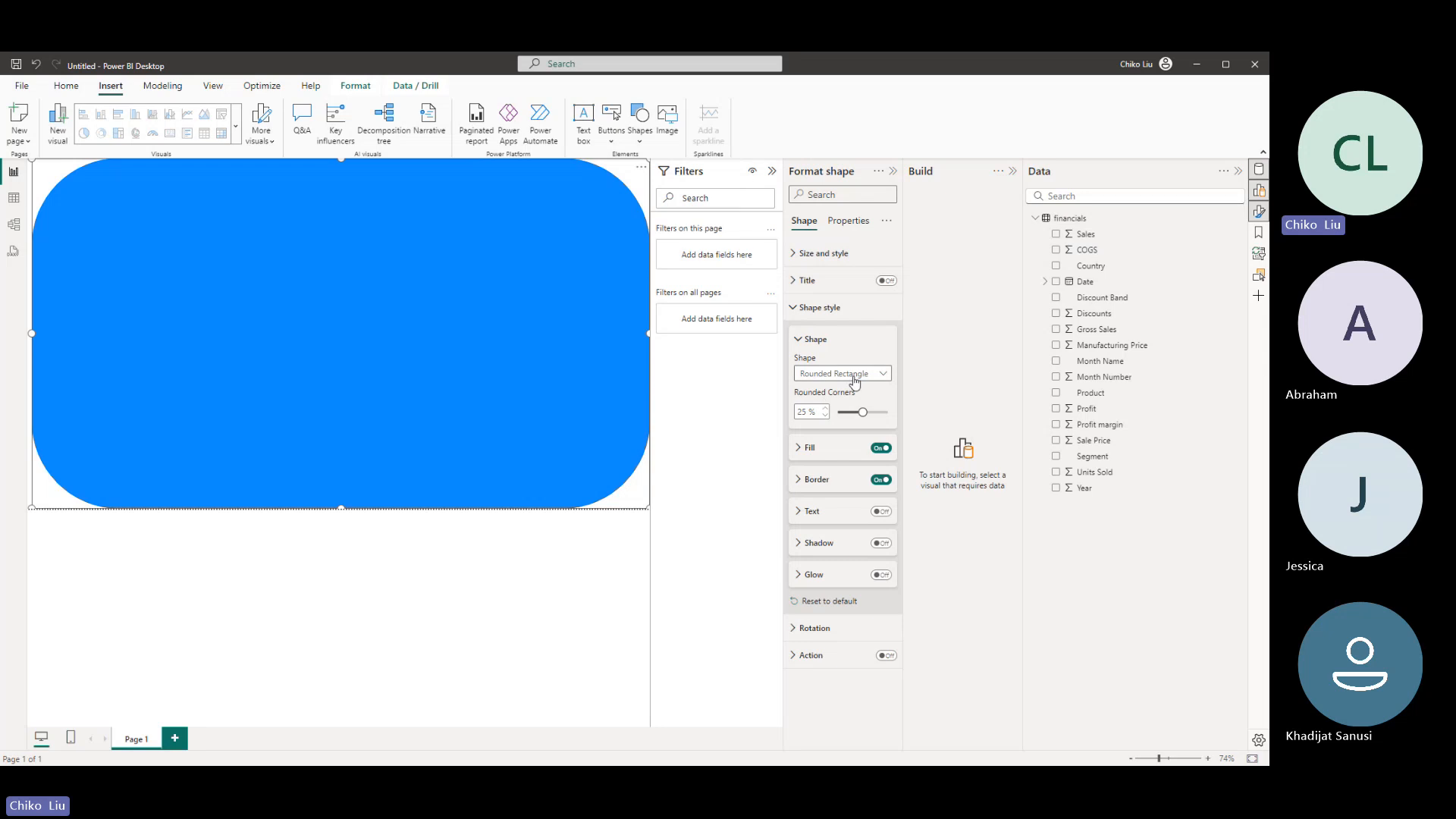
click(883, 376)
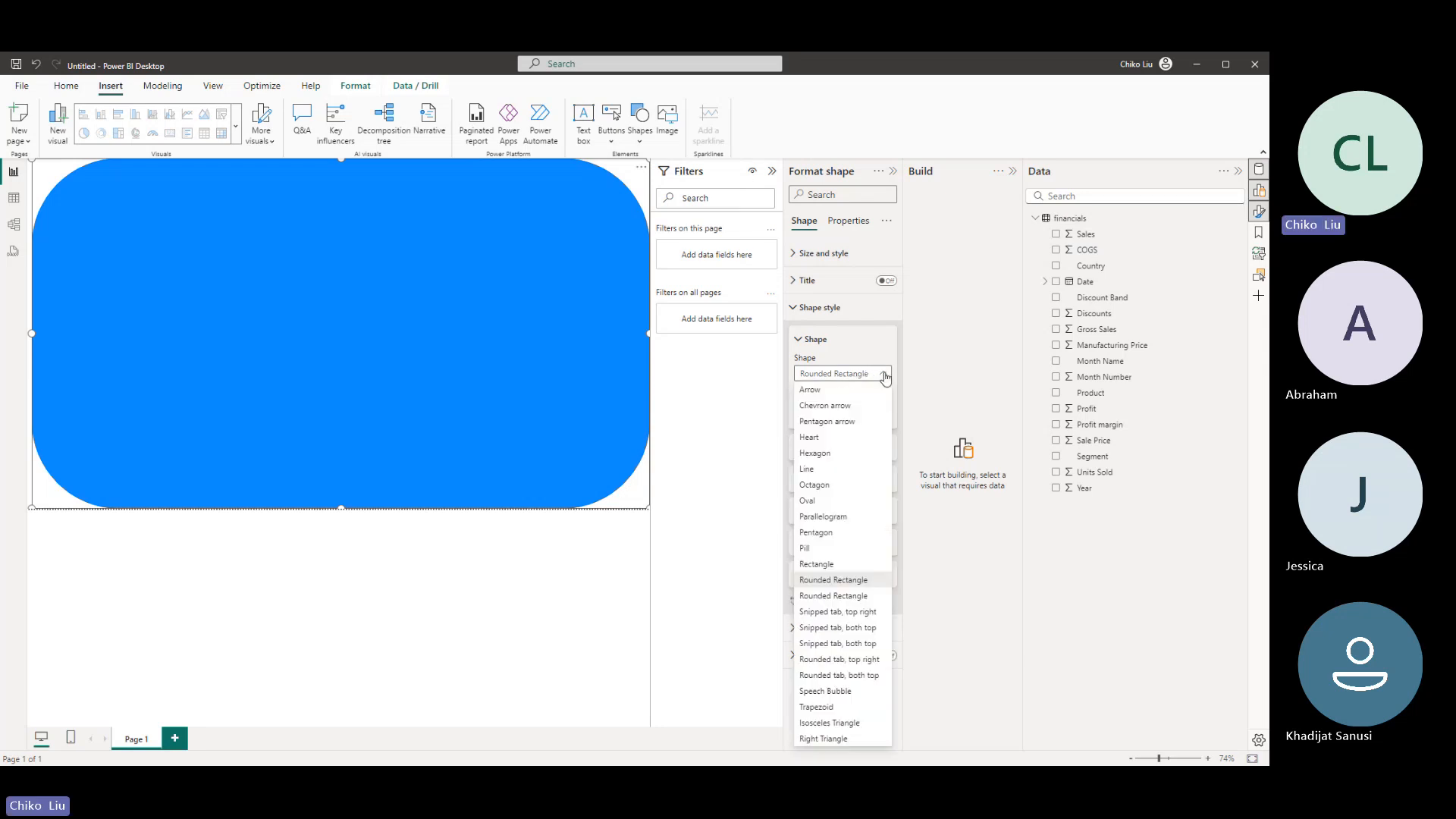
click(853, 568)
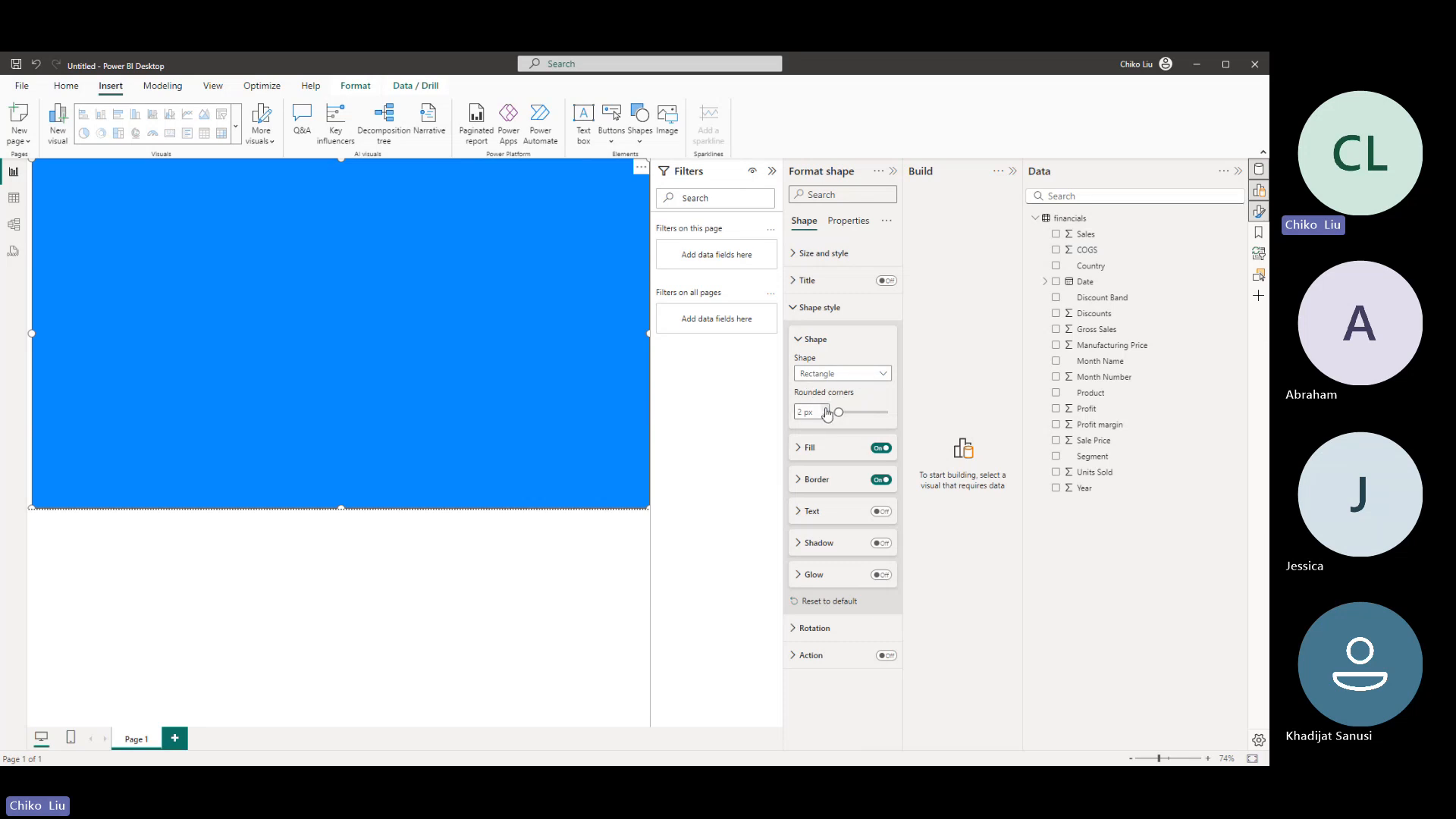
click(825, 409)
drag(840, 412, 879, 412)
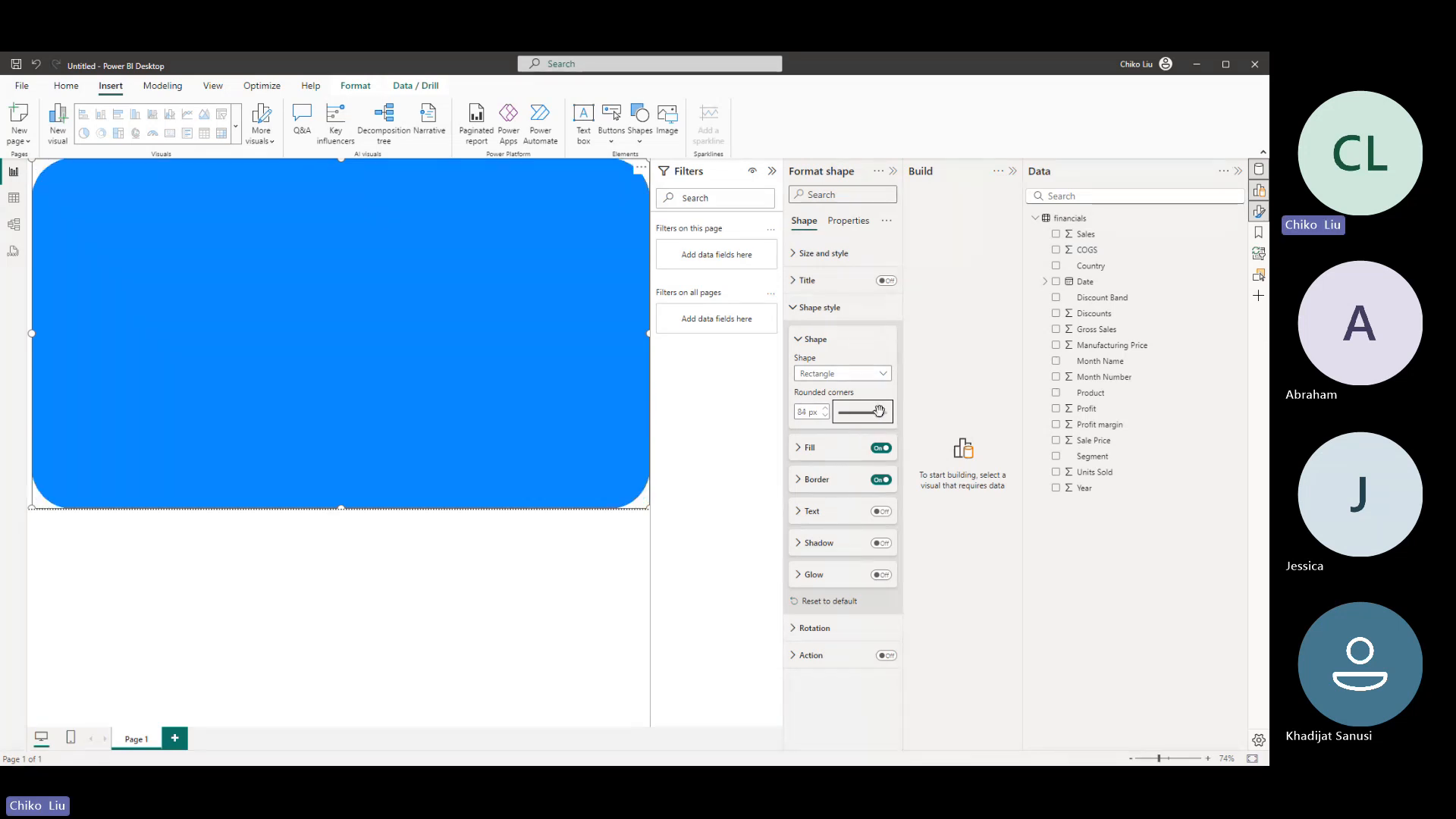
drag(879, 412, 844, 412)
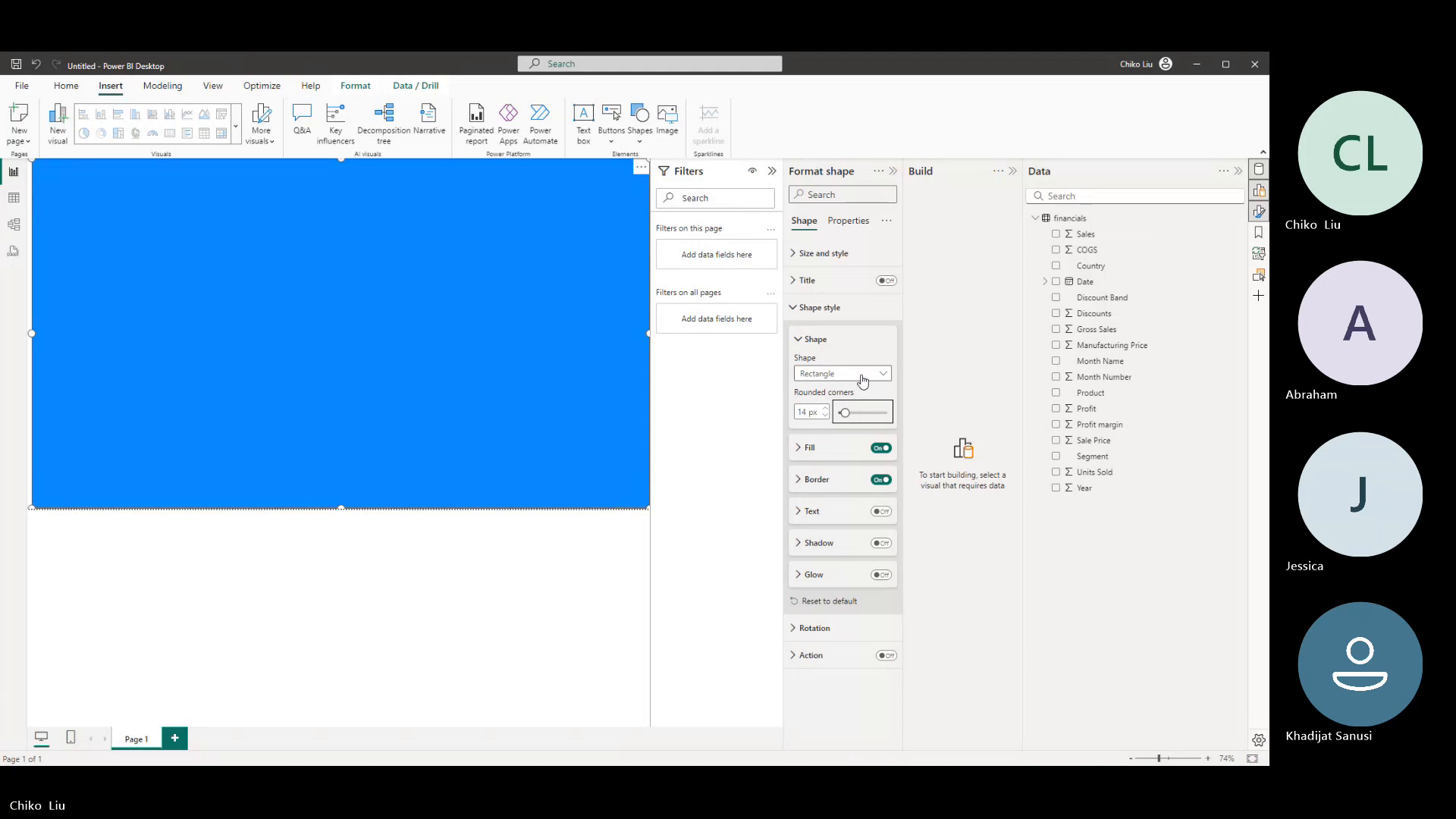
- Try out the chevron arrow, pentagon arrow, line and octagon forms on the page-sized shape, and return it to Rectangle
click(863, 379)
click(834, 406)
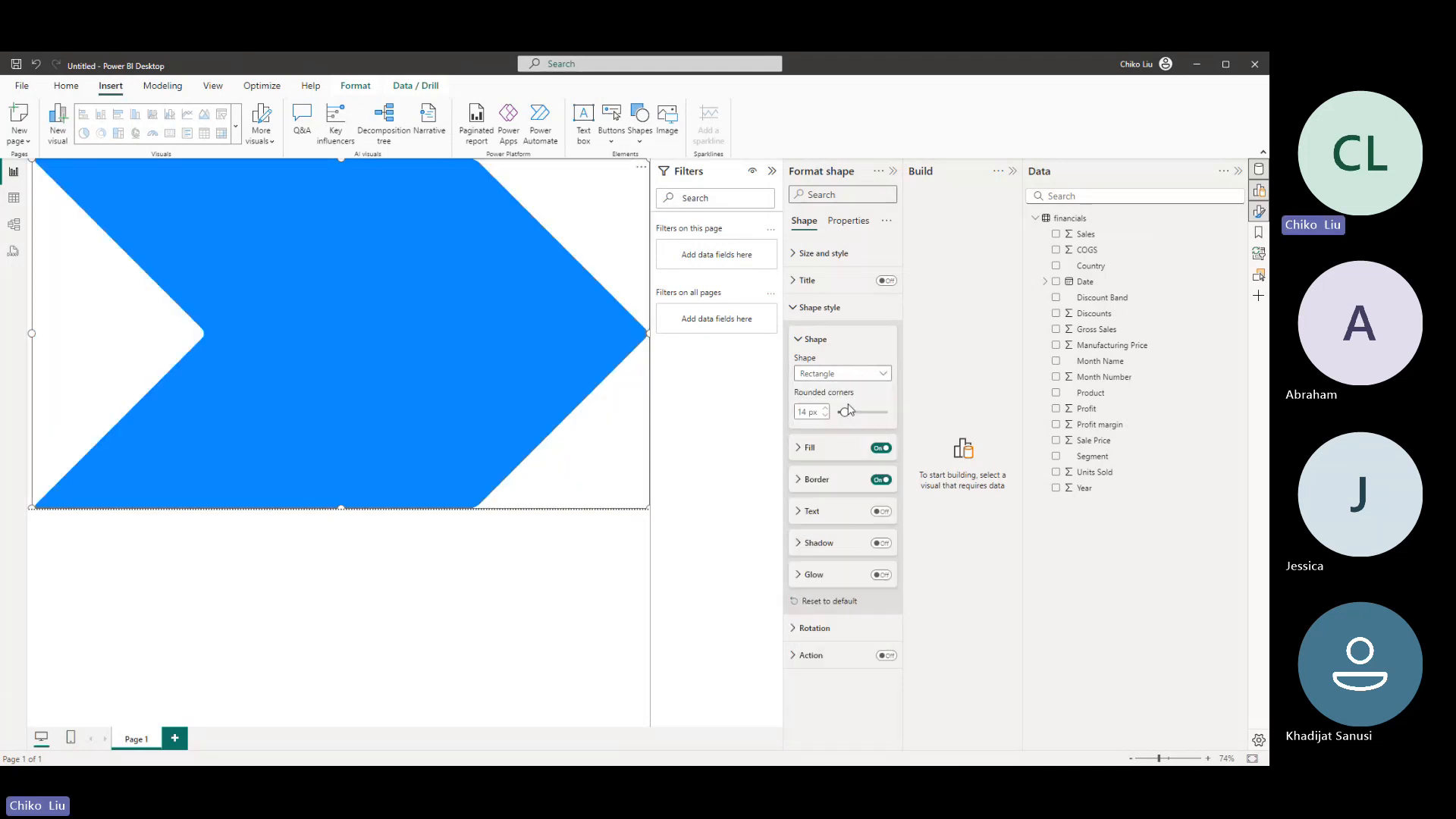
click(839, 379)
click(838, 423)
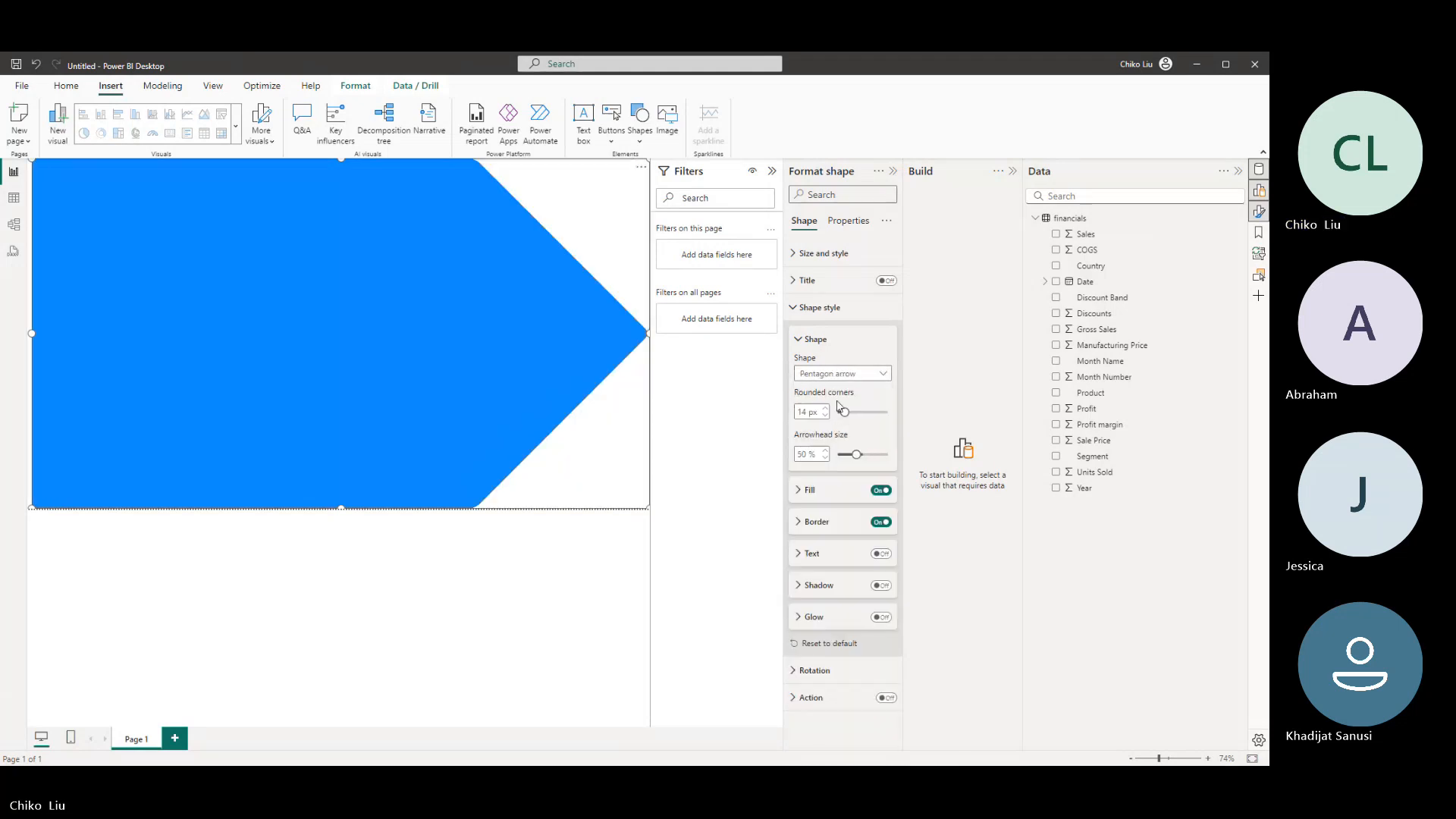
click(834, 382)
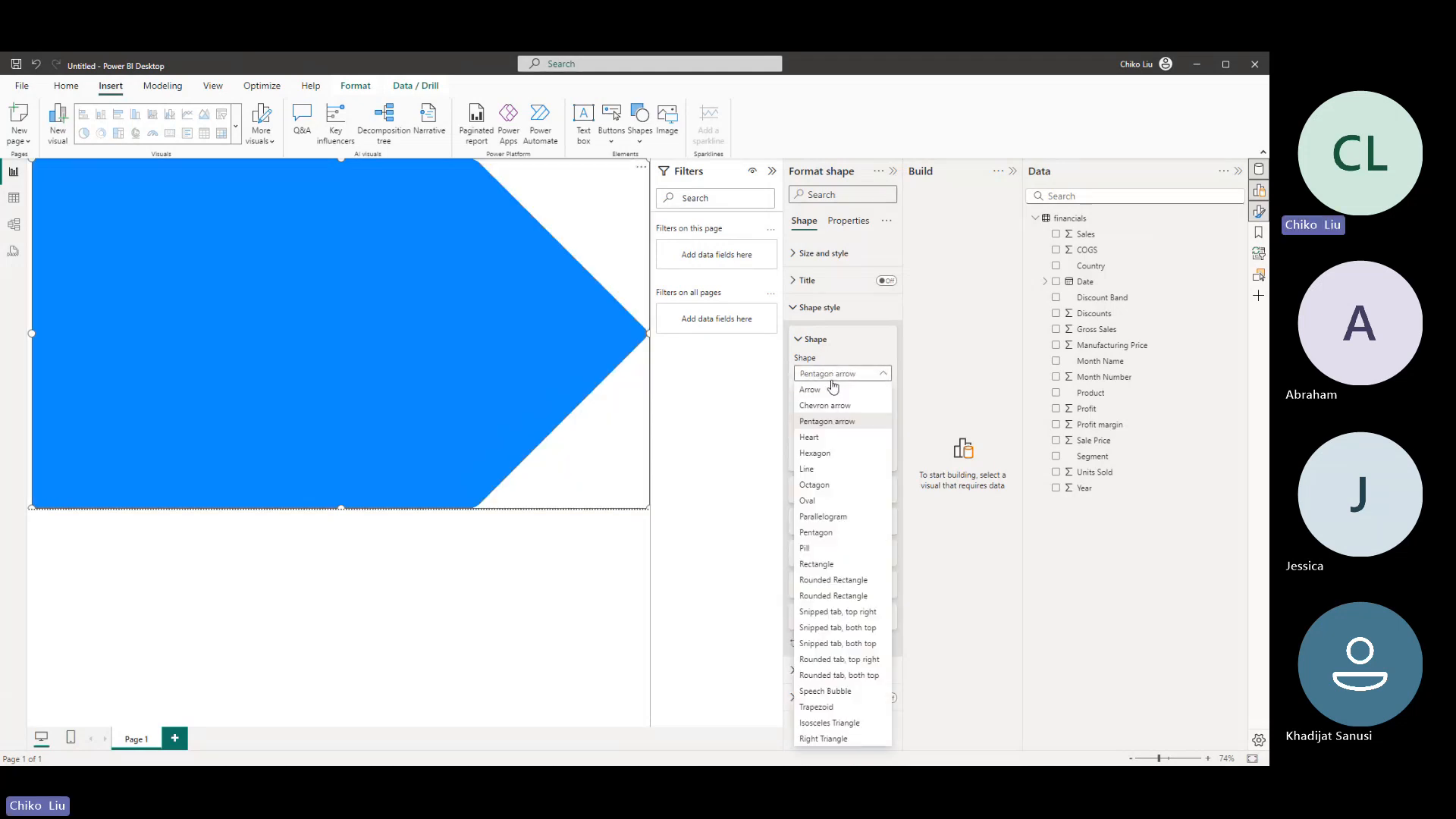
click(834, 470)
click(823, 374)
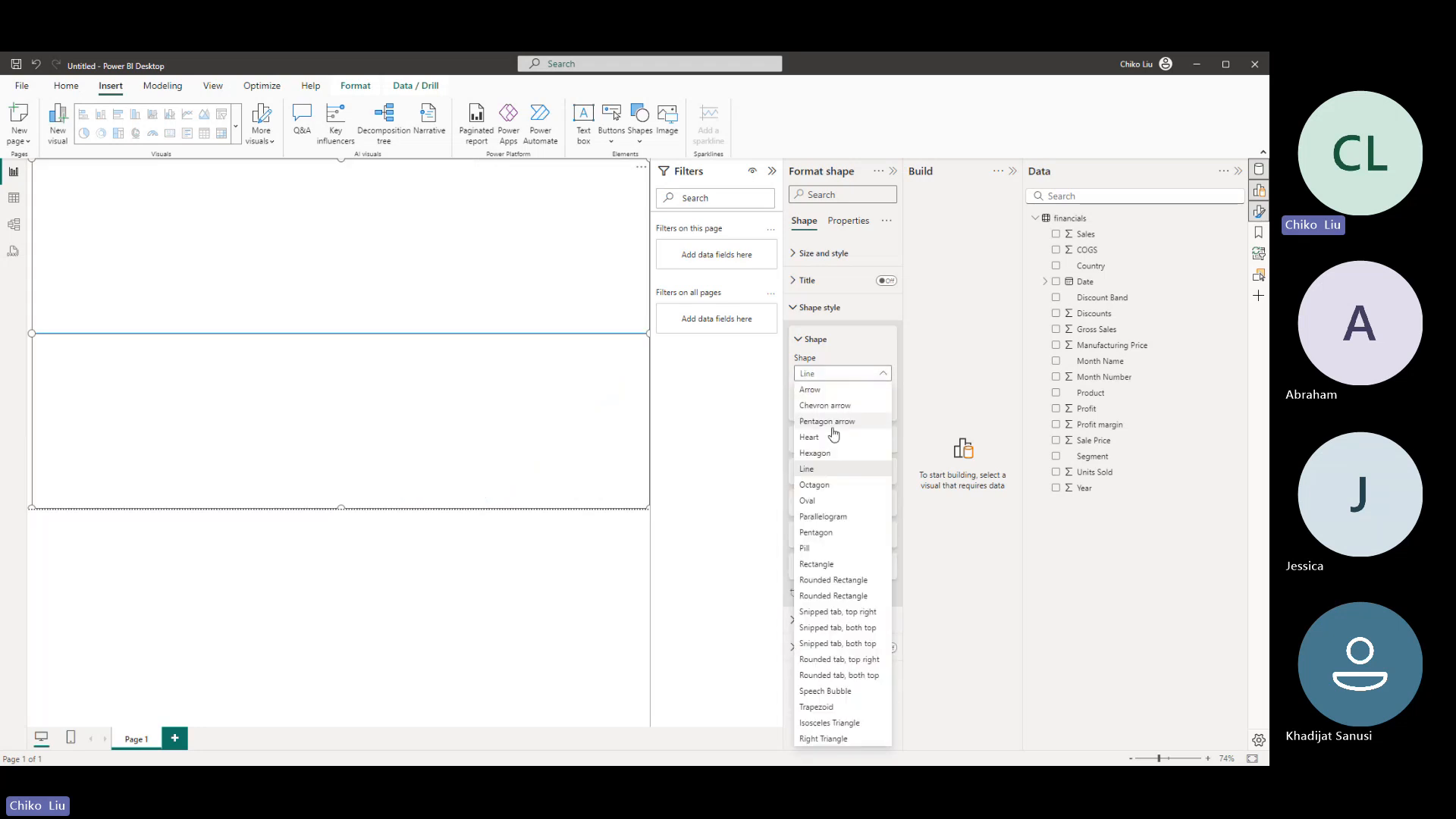
click(835, 486)
click(834, 373)
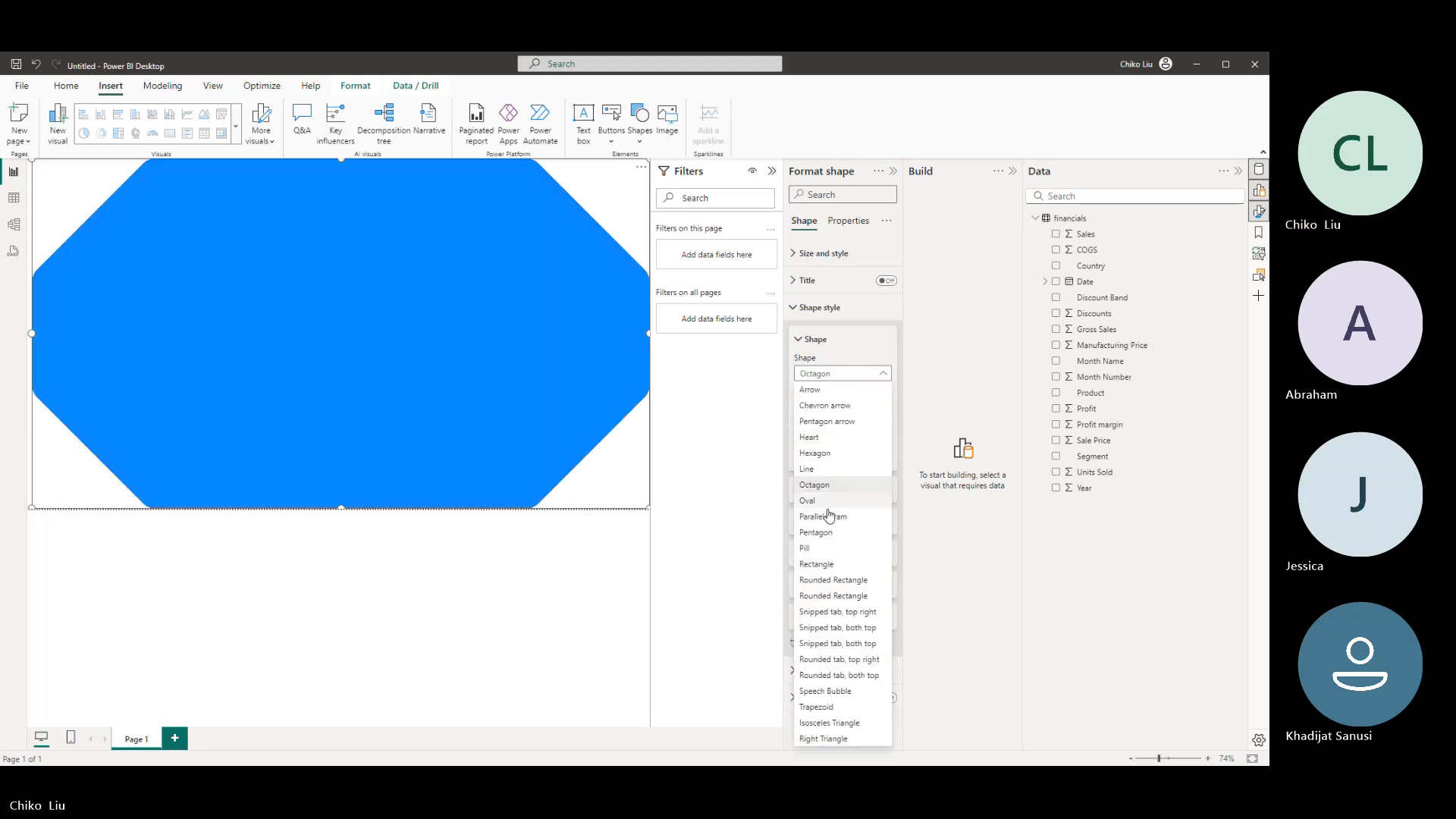
click(821, 564)
click(640, 128)
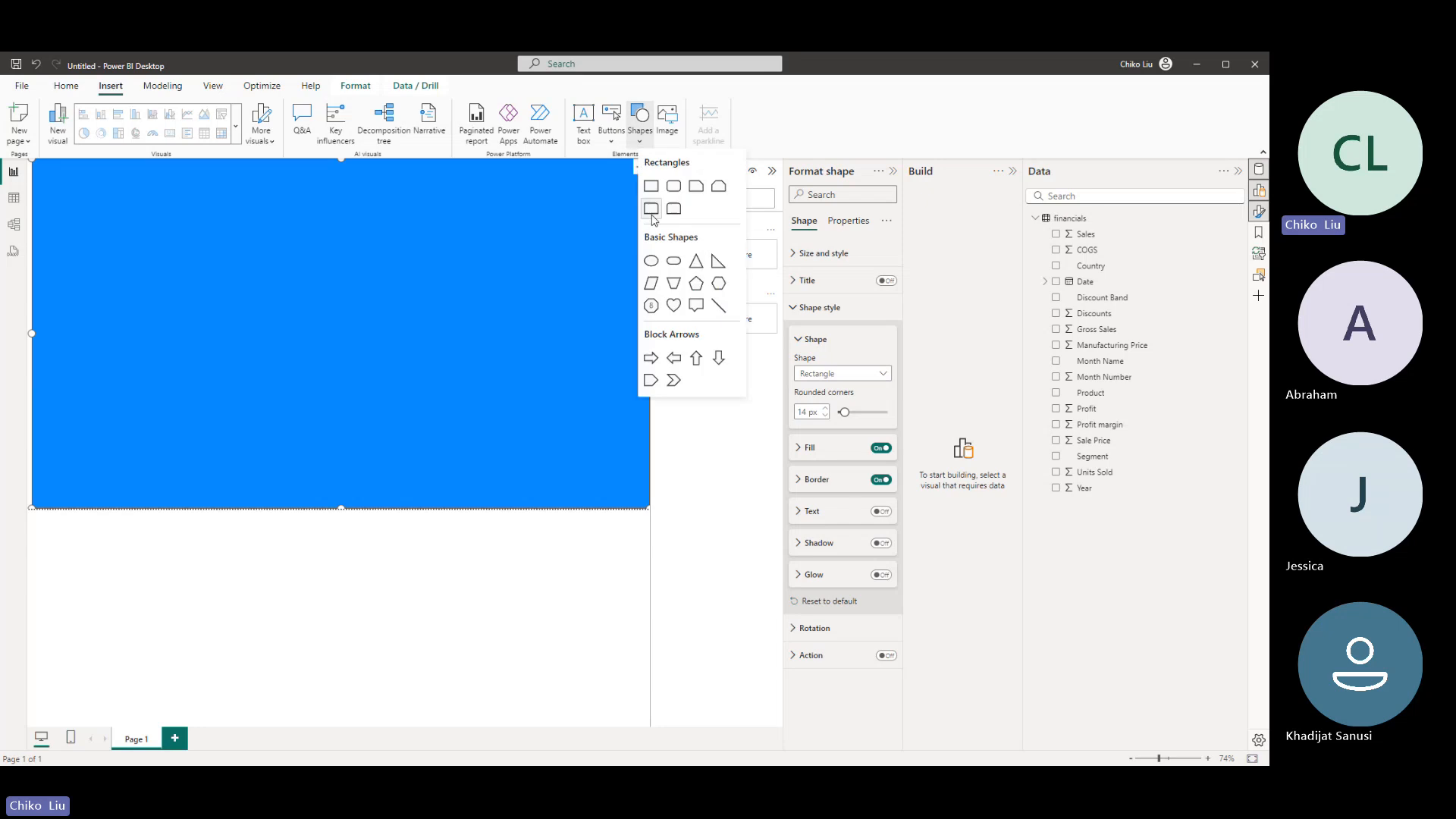
click(512, 436)
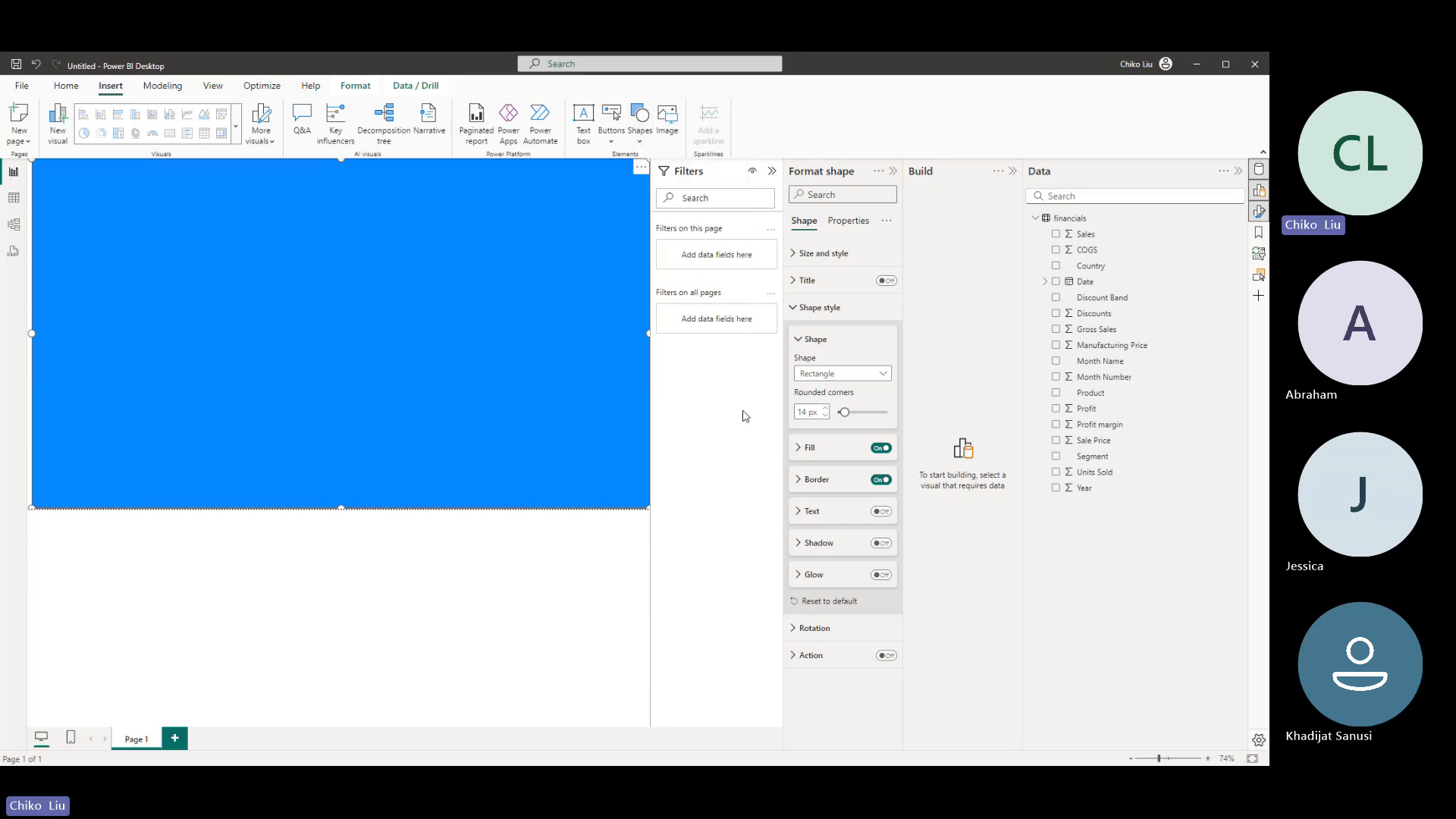
- Try the pixel-based Rounded Rectangle with 50 px corners, and switch the shape to the percentage-based Rounded Rectangle with 10% corners
click(824, 375)
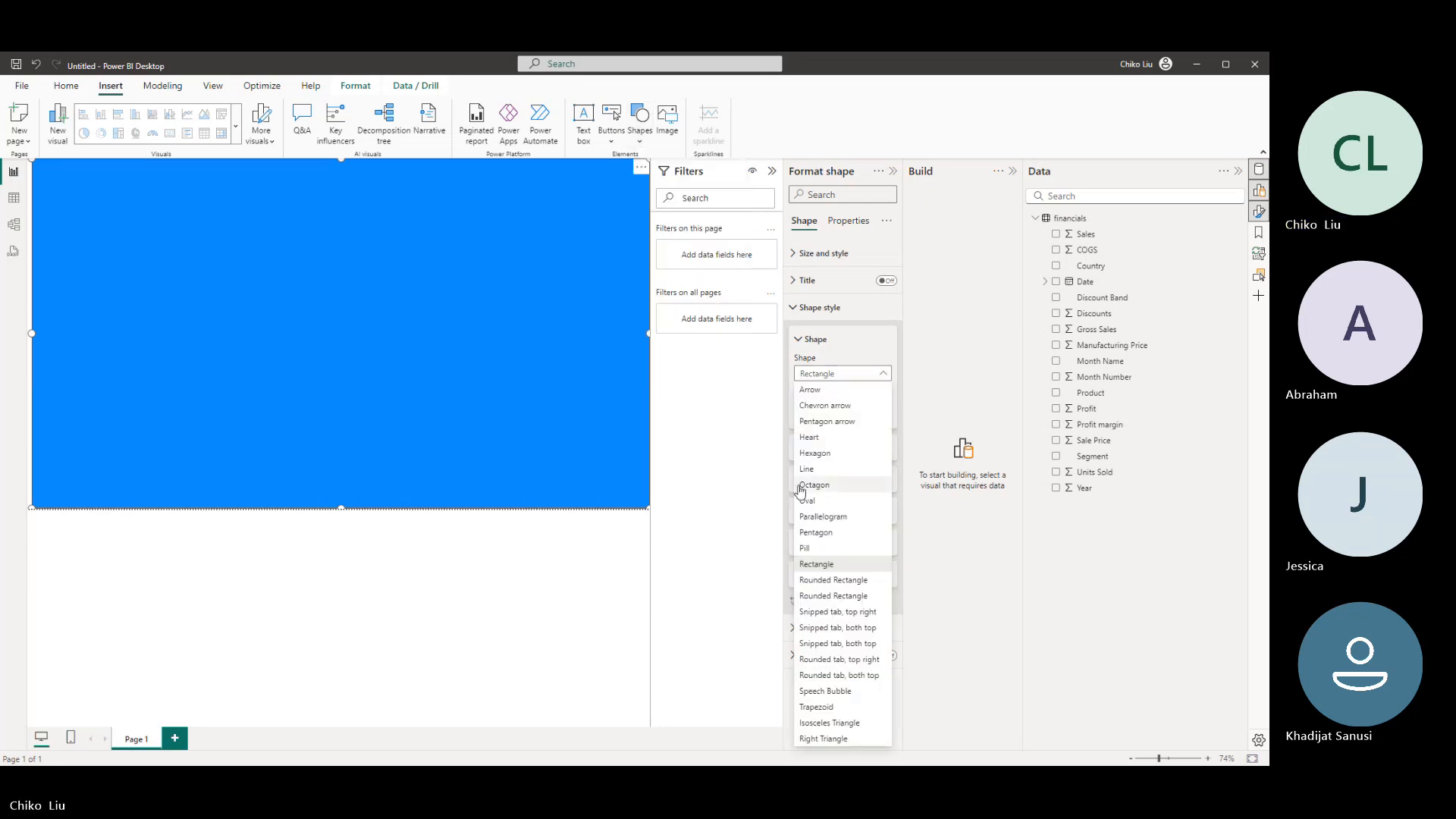
click(834, 581)
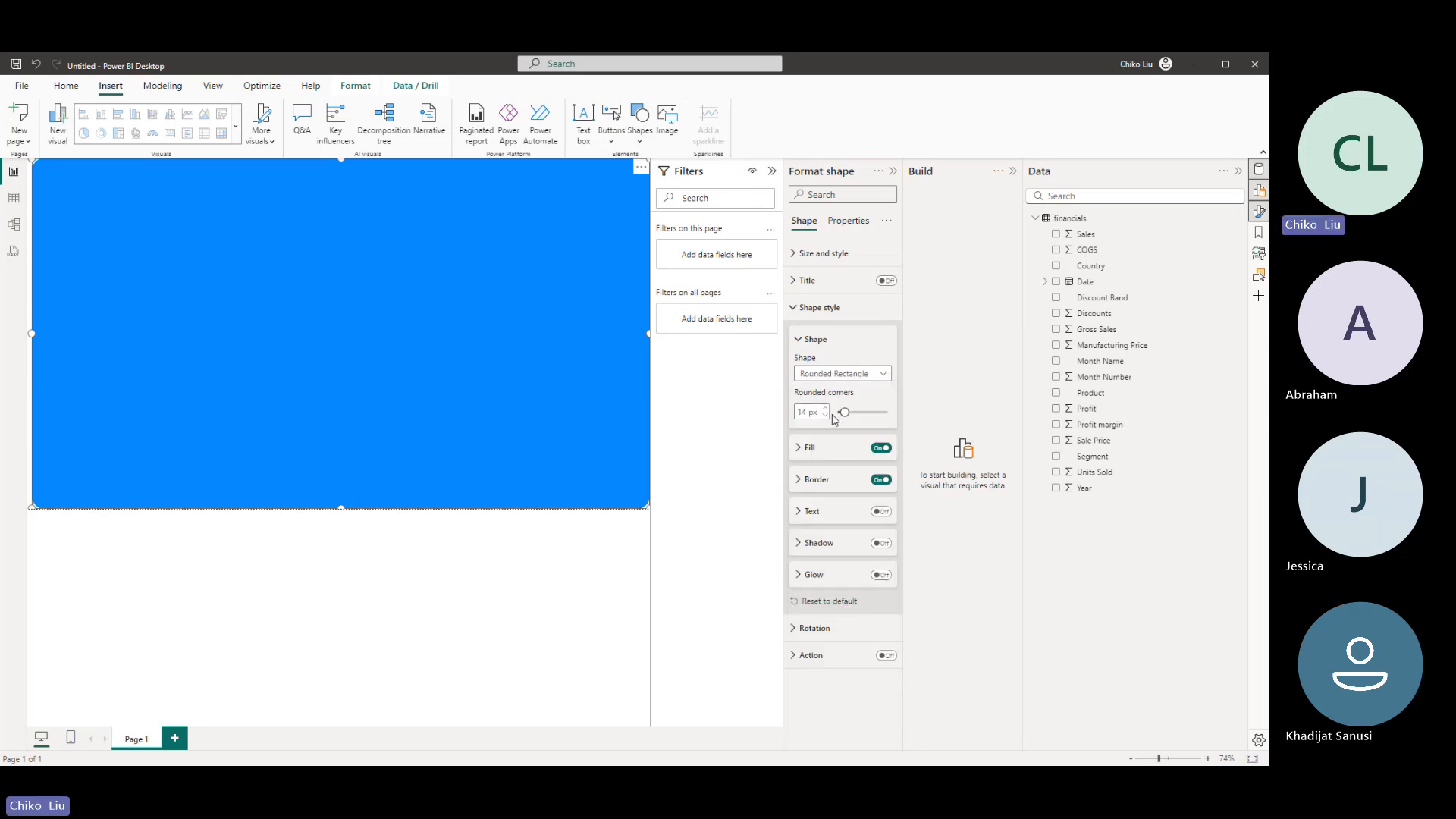
drag(844, 412, 863, 413)
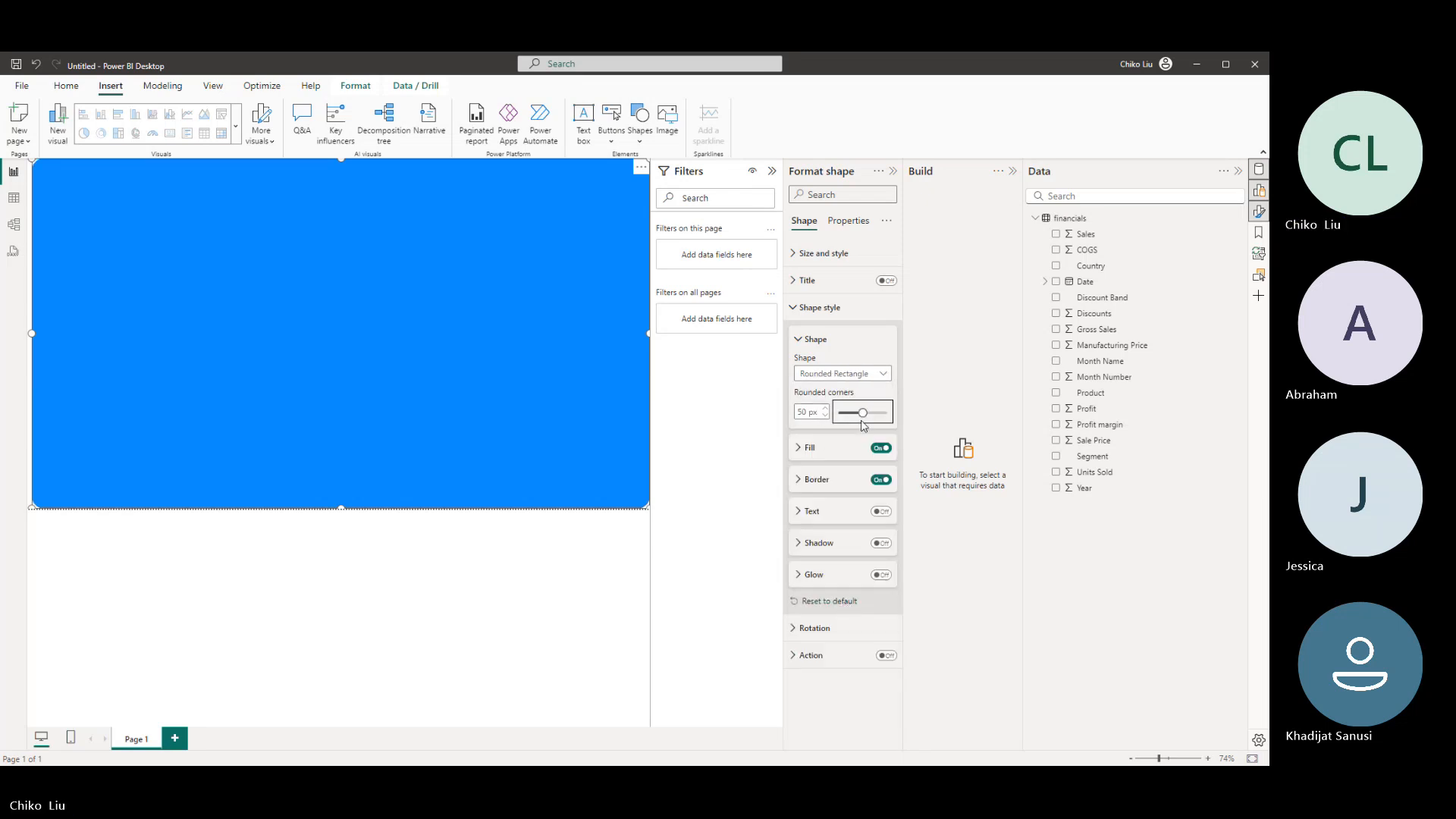
click(842, 373)
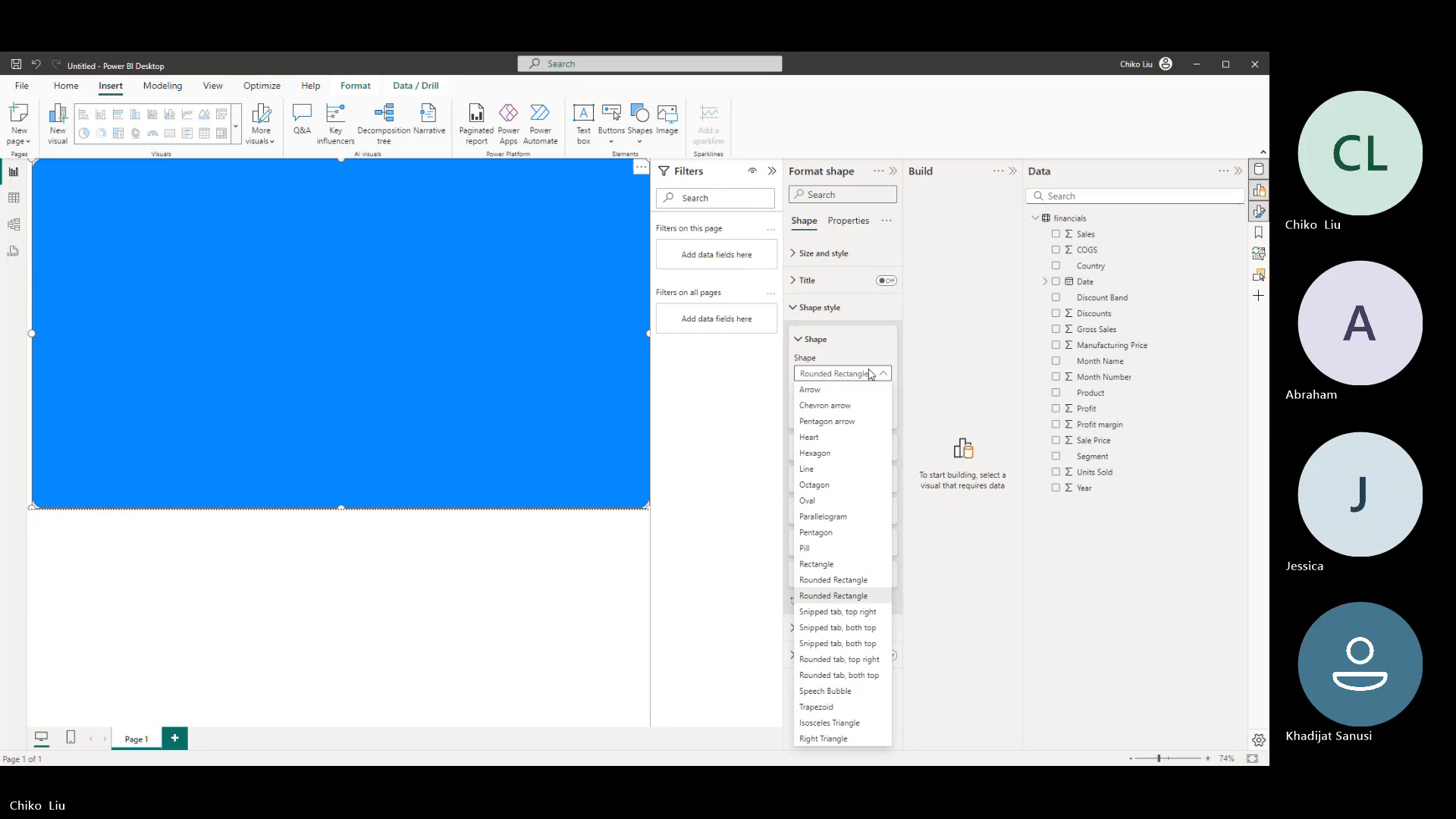
click(832, 582)
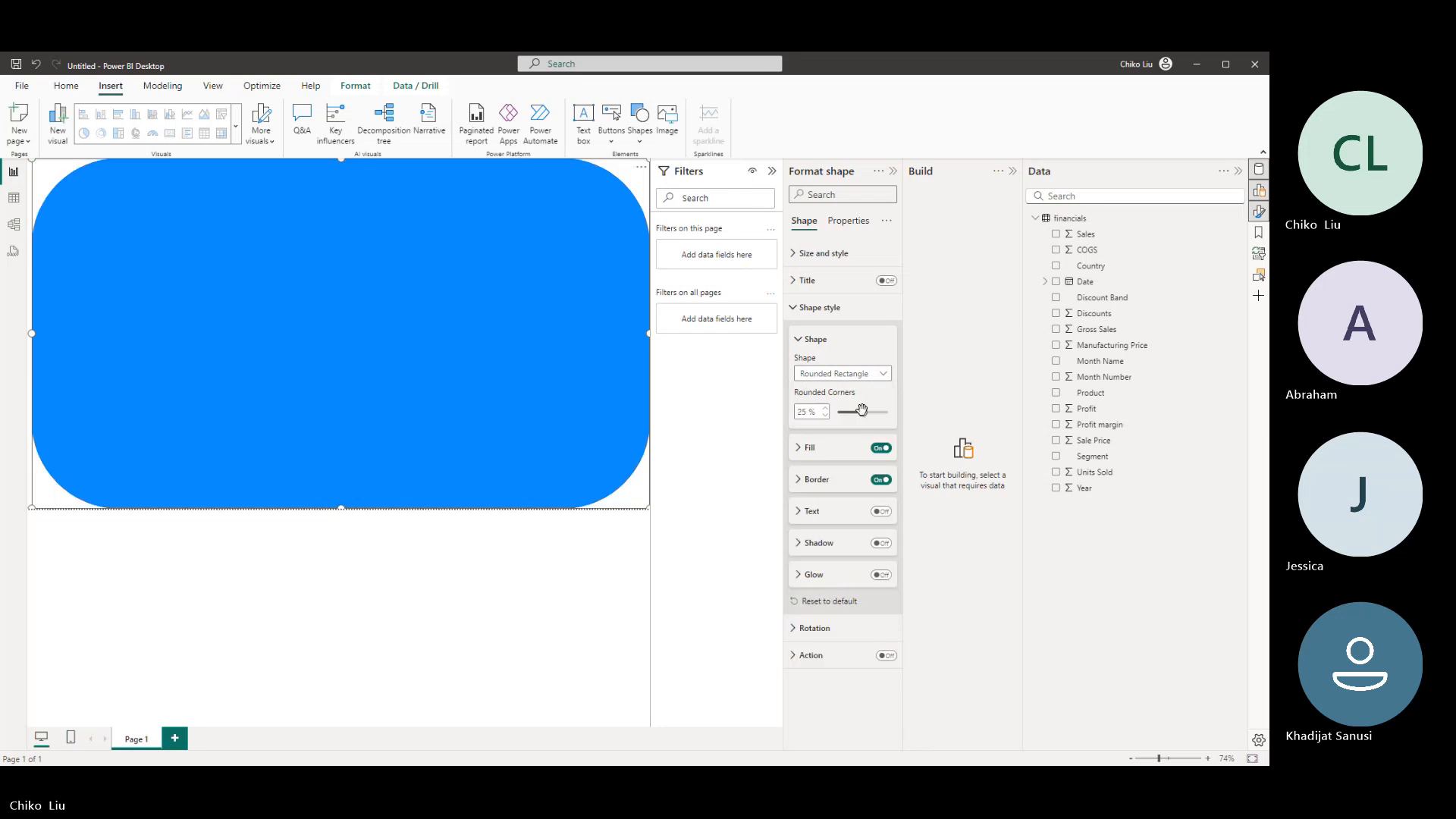
drag(862, 411, 837, 418)
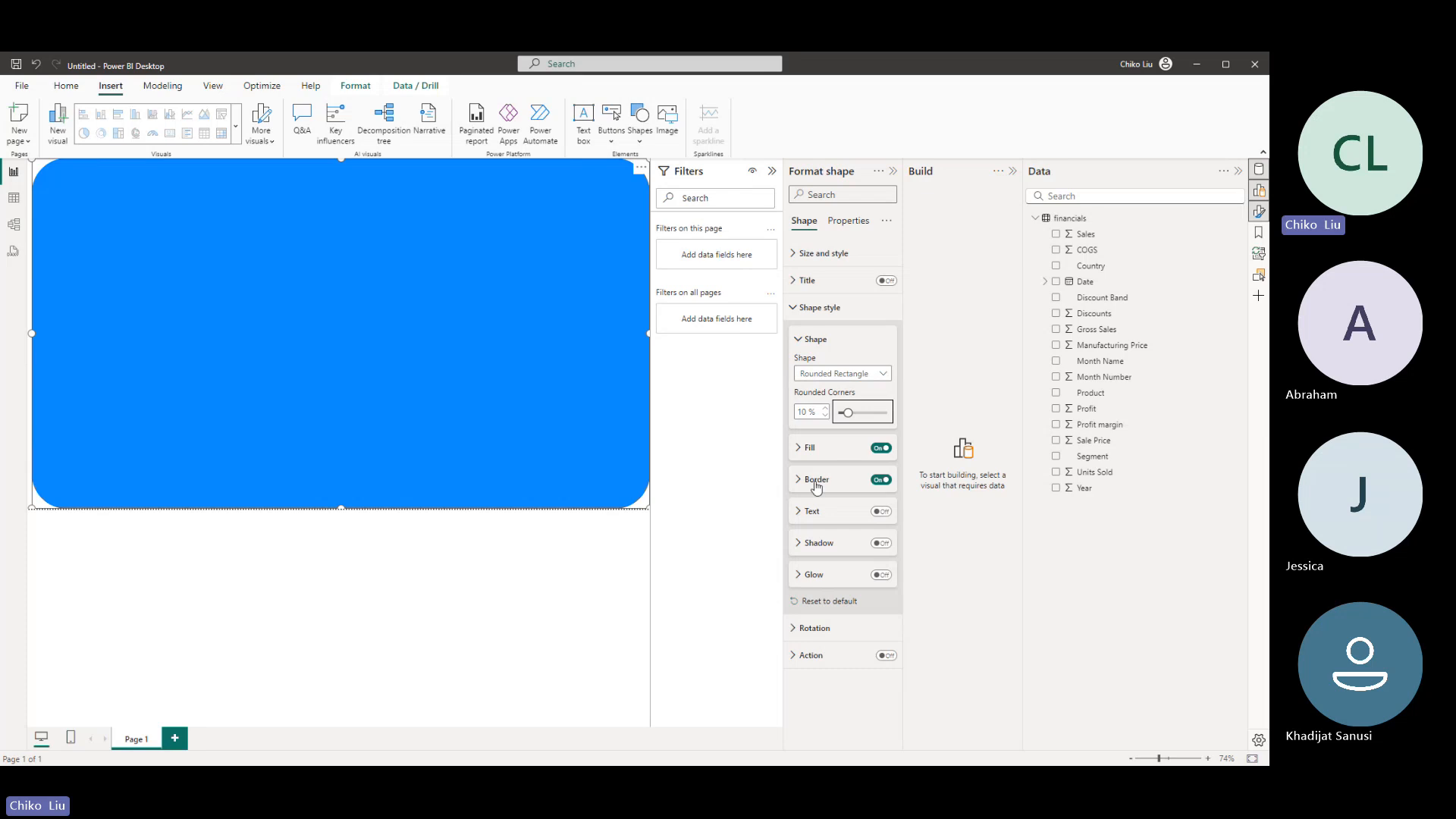
- Turn off the rounded rectangle's border and give it an orange fill with 99% transparency
click(878, 480)
click(799, 450)
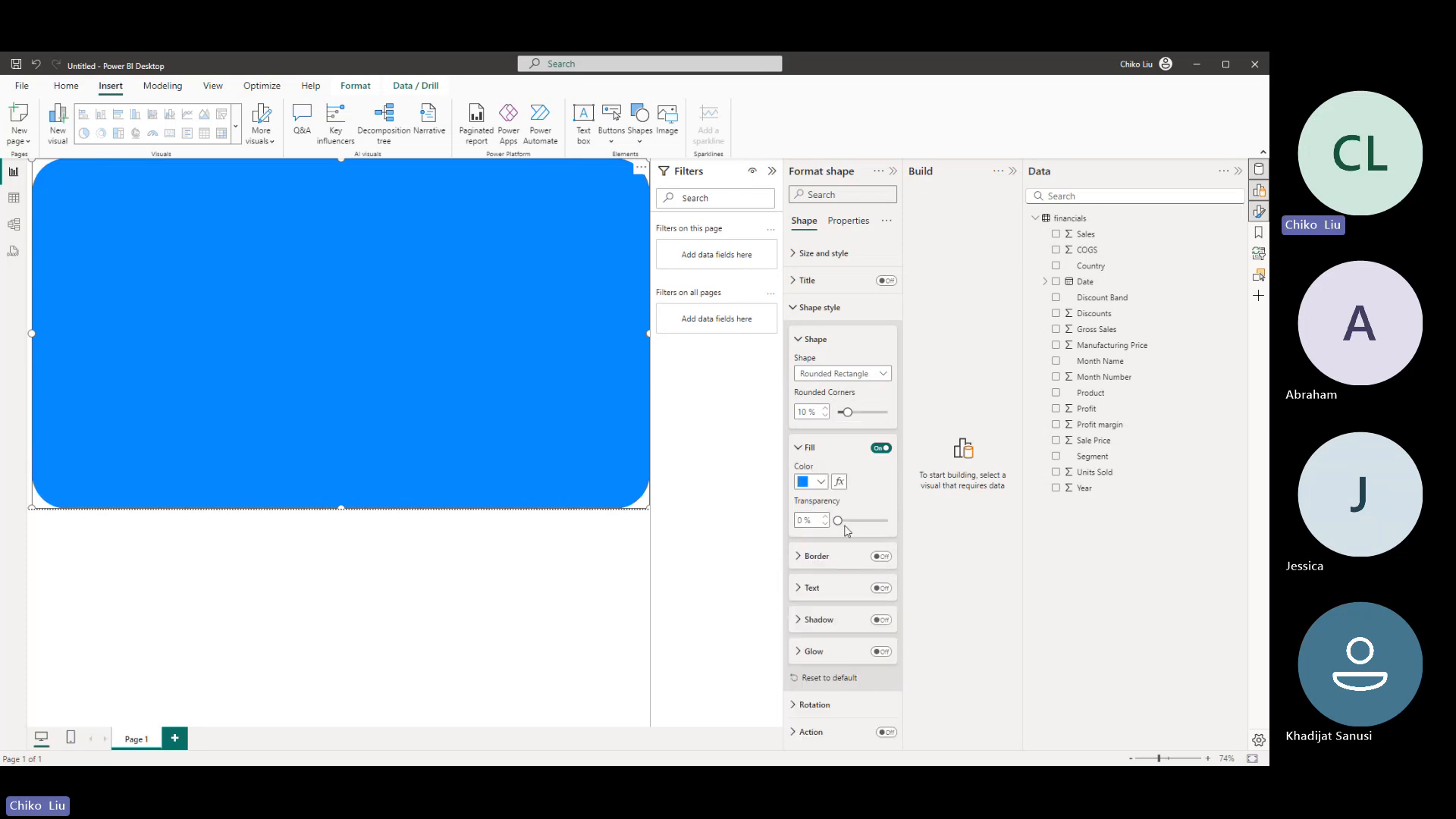
drag(838, 521, 870, 520)
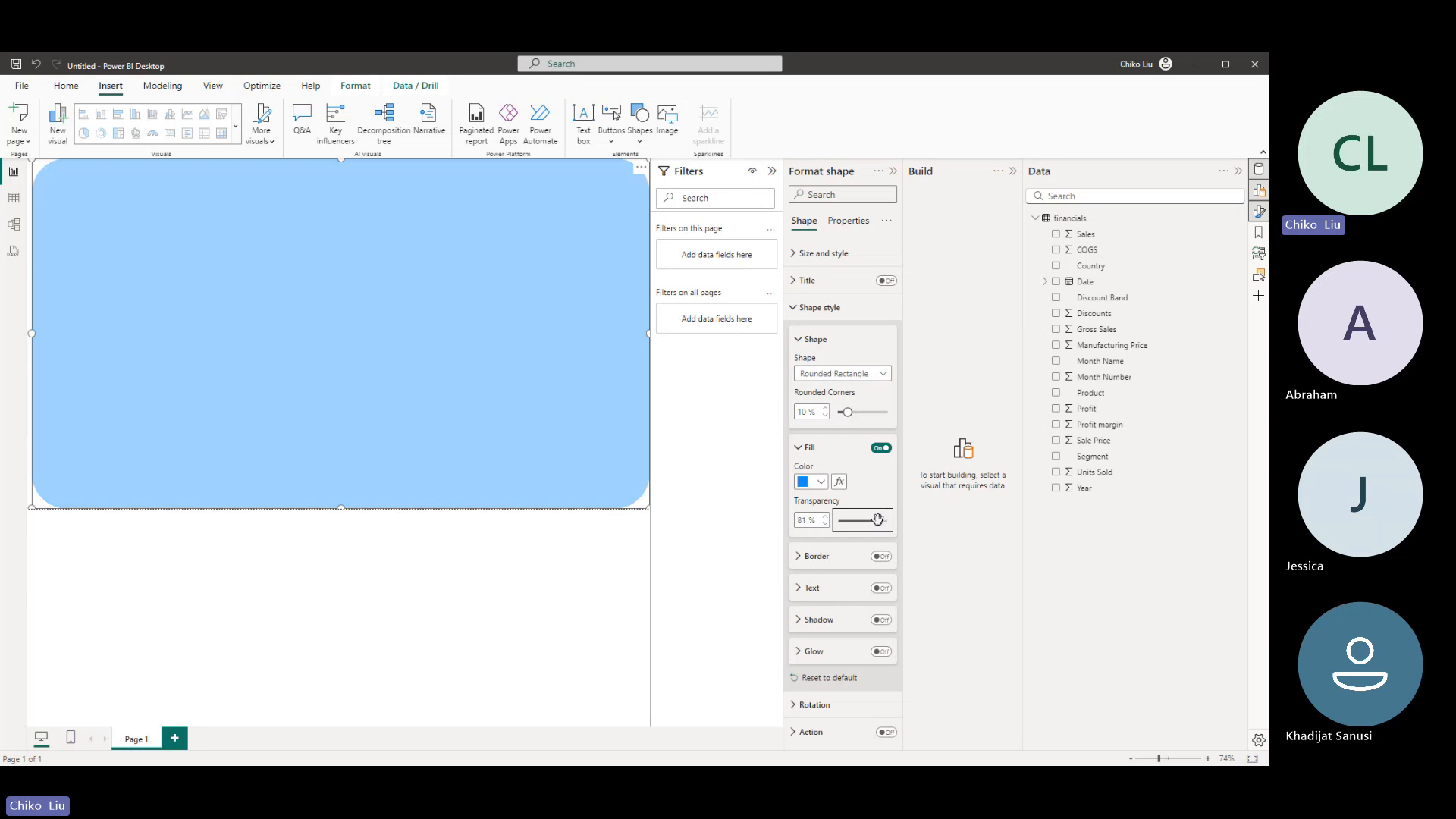
click(810, 482)
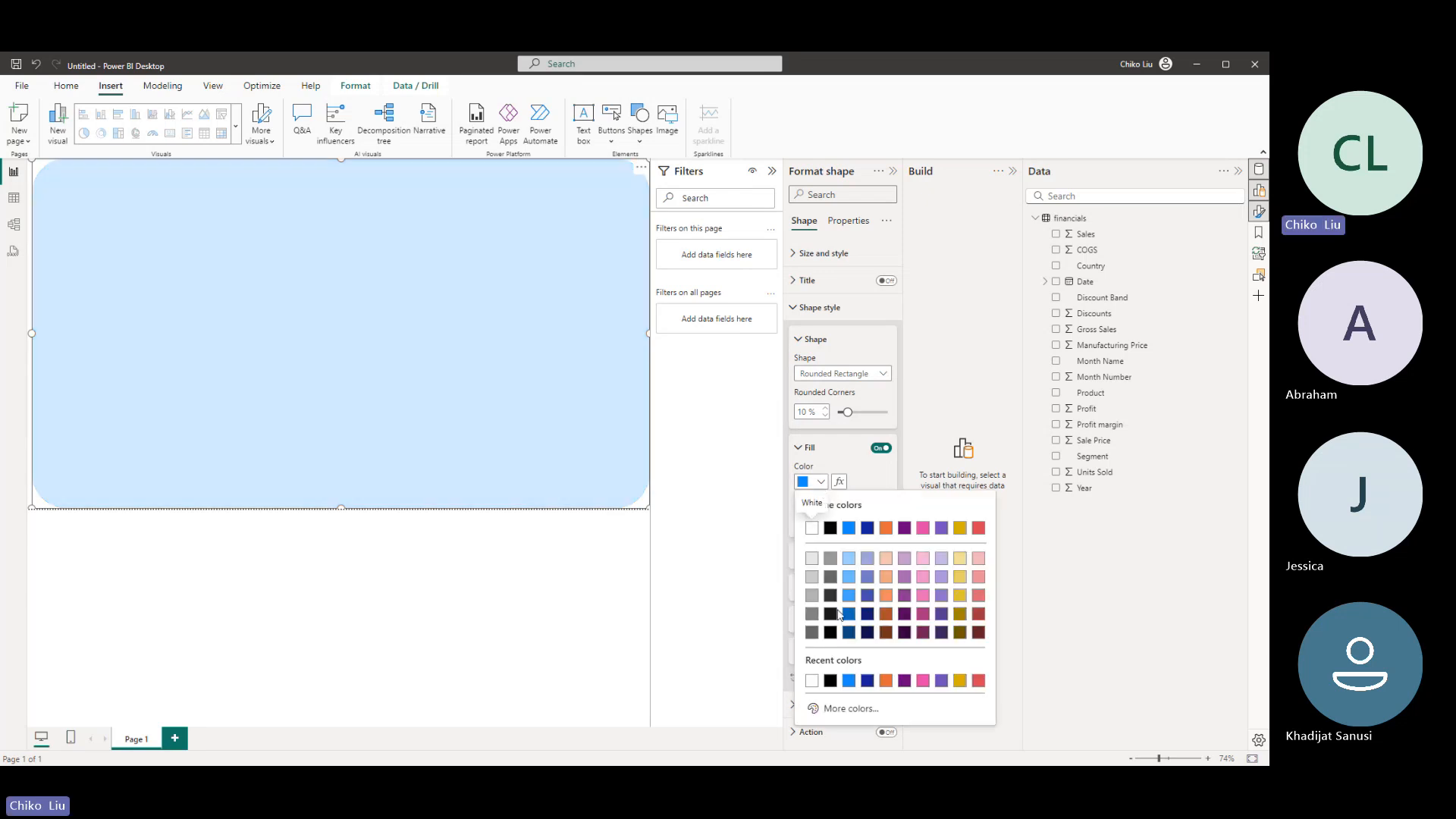
click(886, 680)
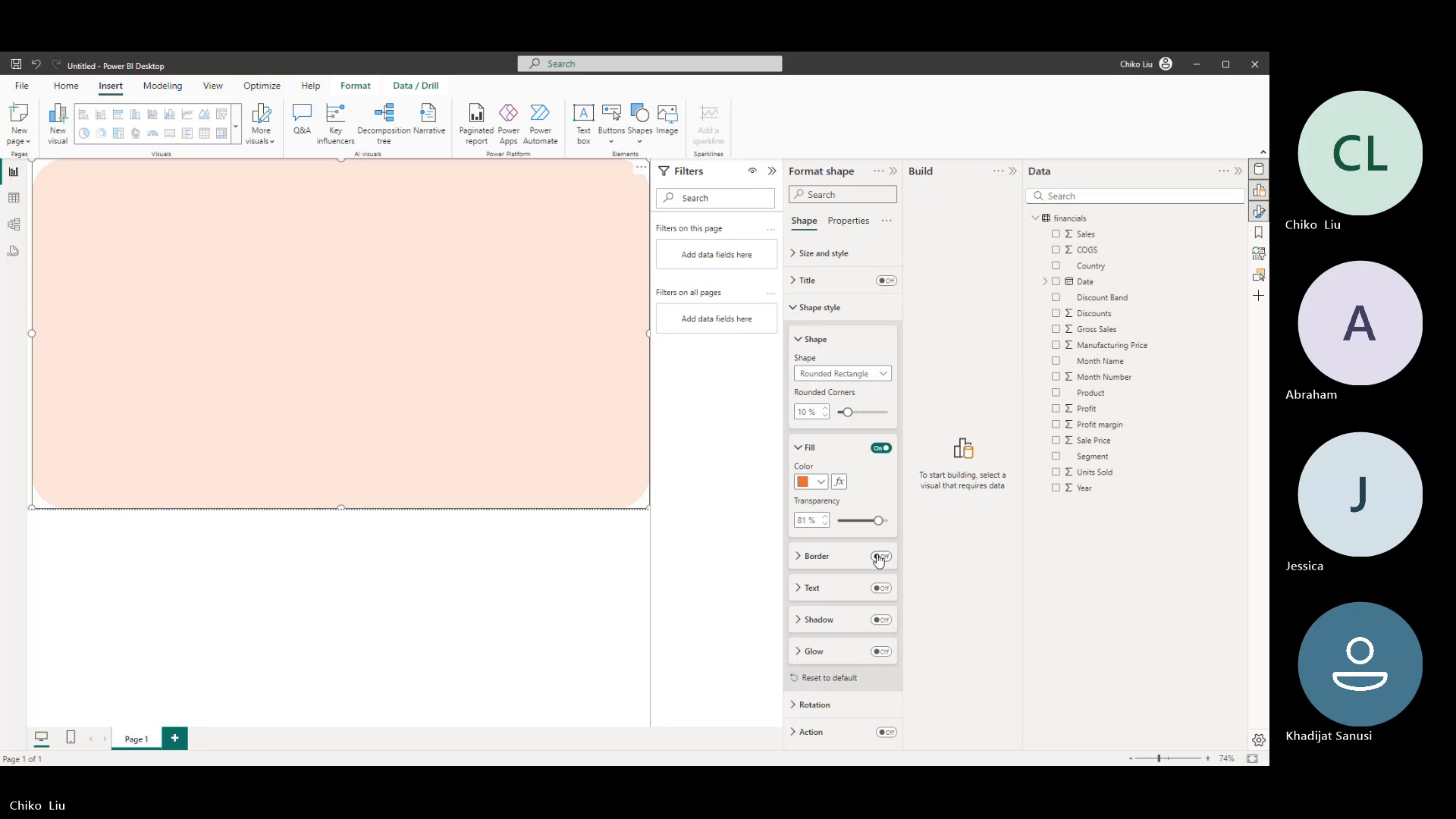
drag(879, 520, 888, 522)
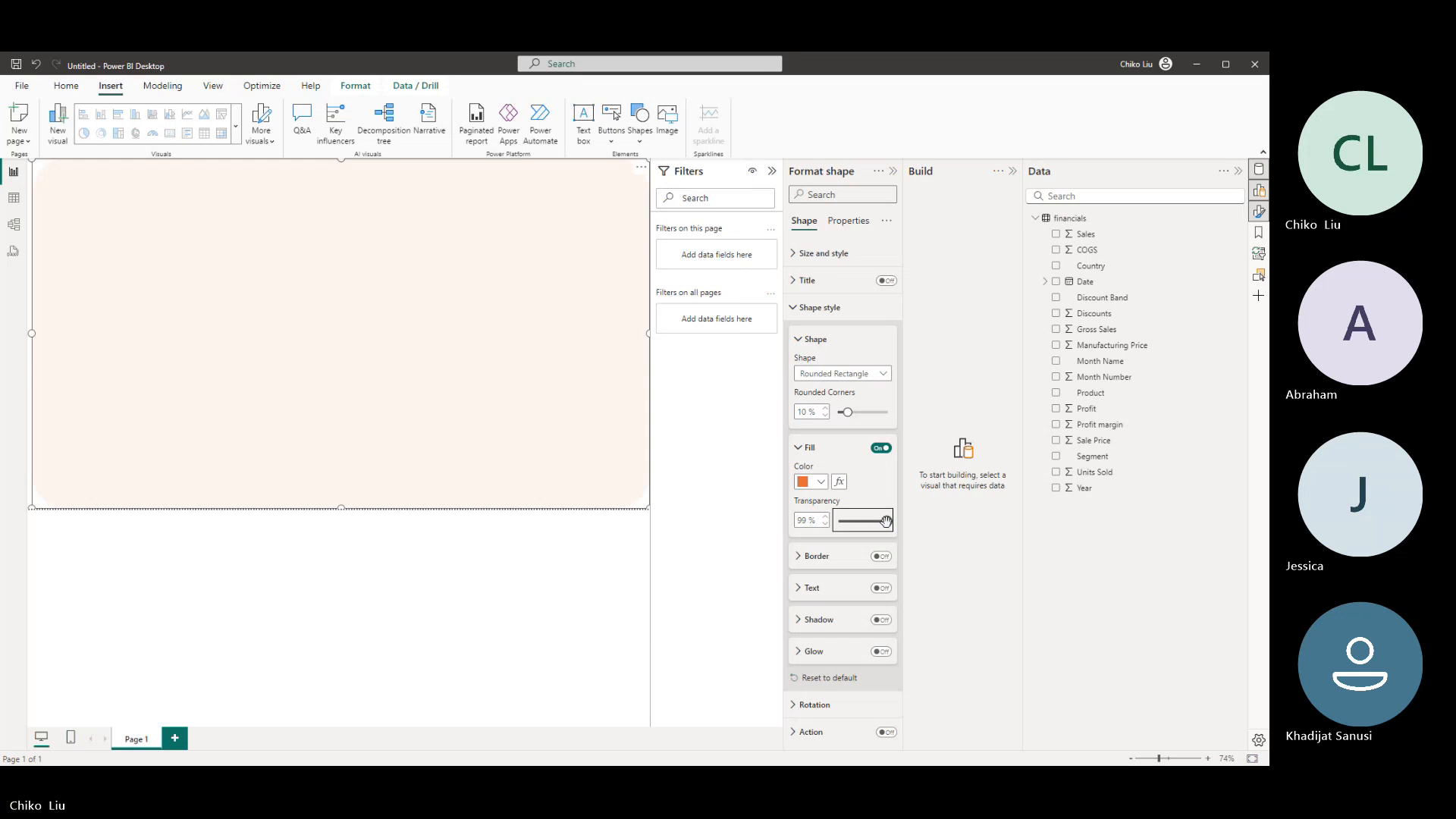
- Turn the shape into a Rectangle with 0 px corners and 74% fill transparency, and delete it from the page
click(830, 380)
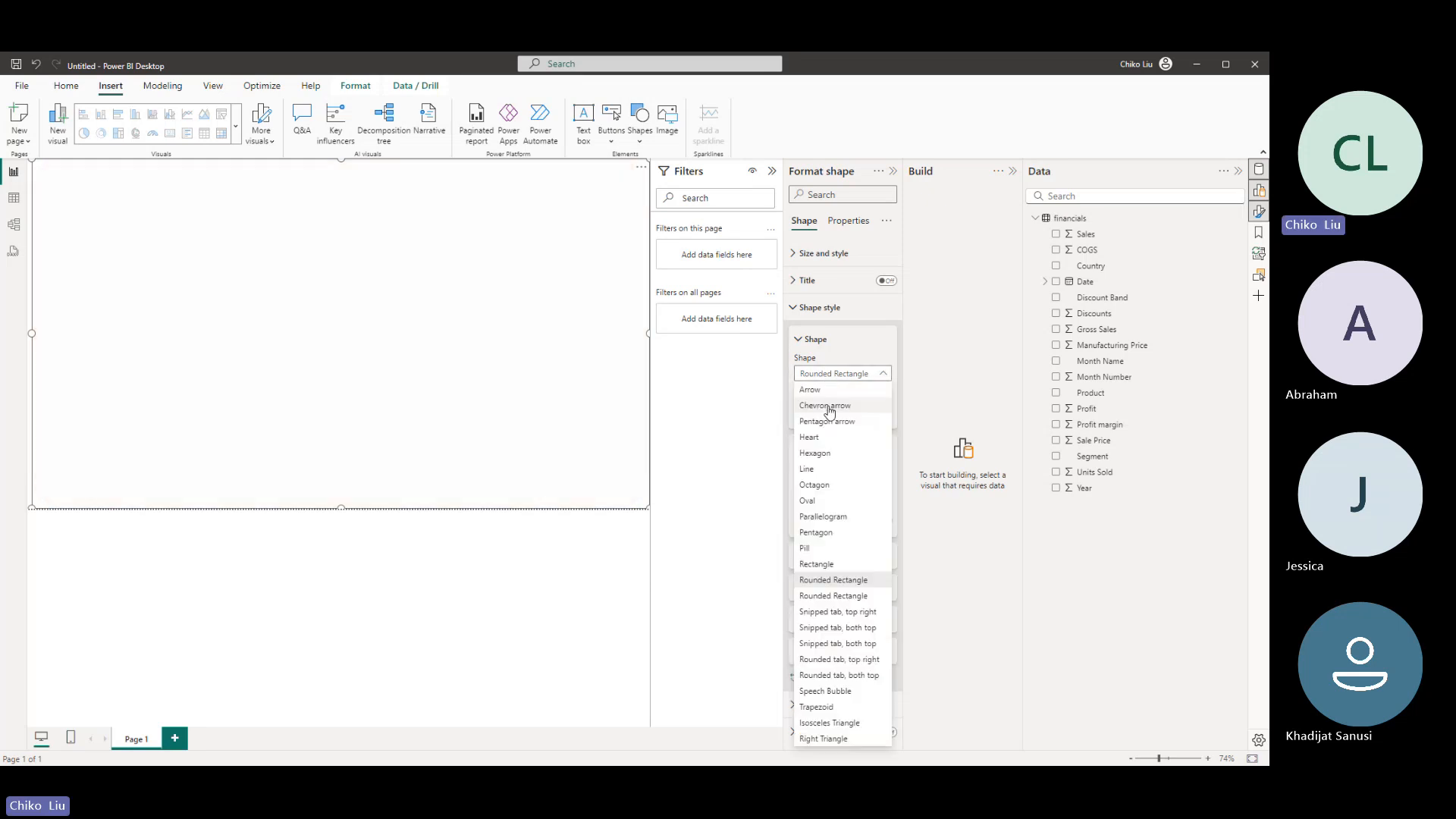
click(840, 562)
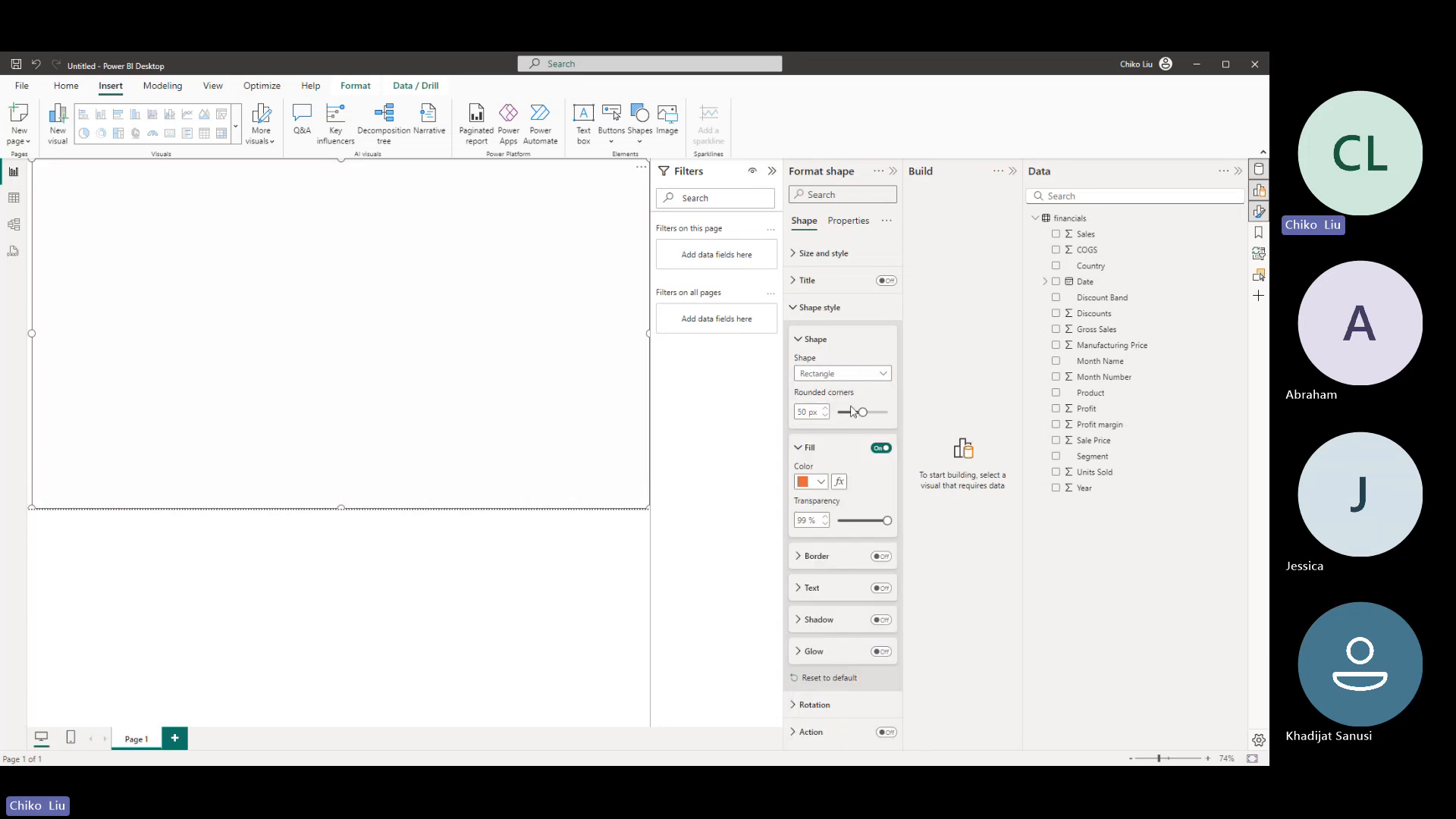
drag(879, 520, 874, 521)
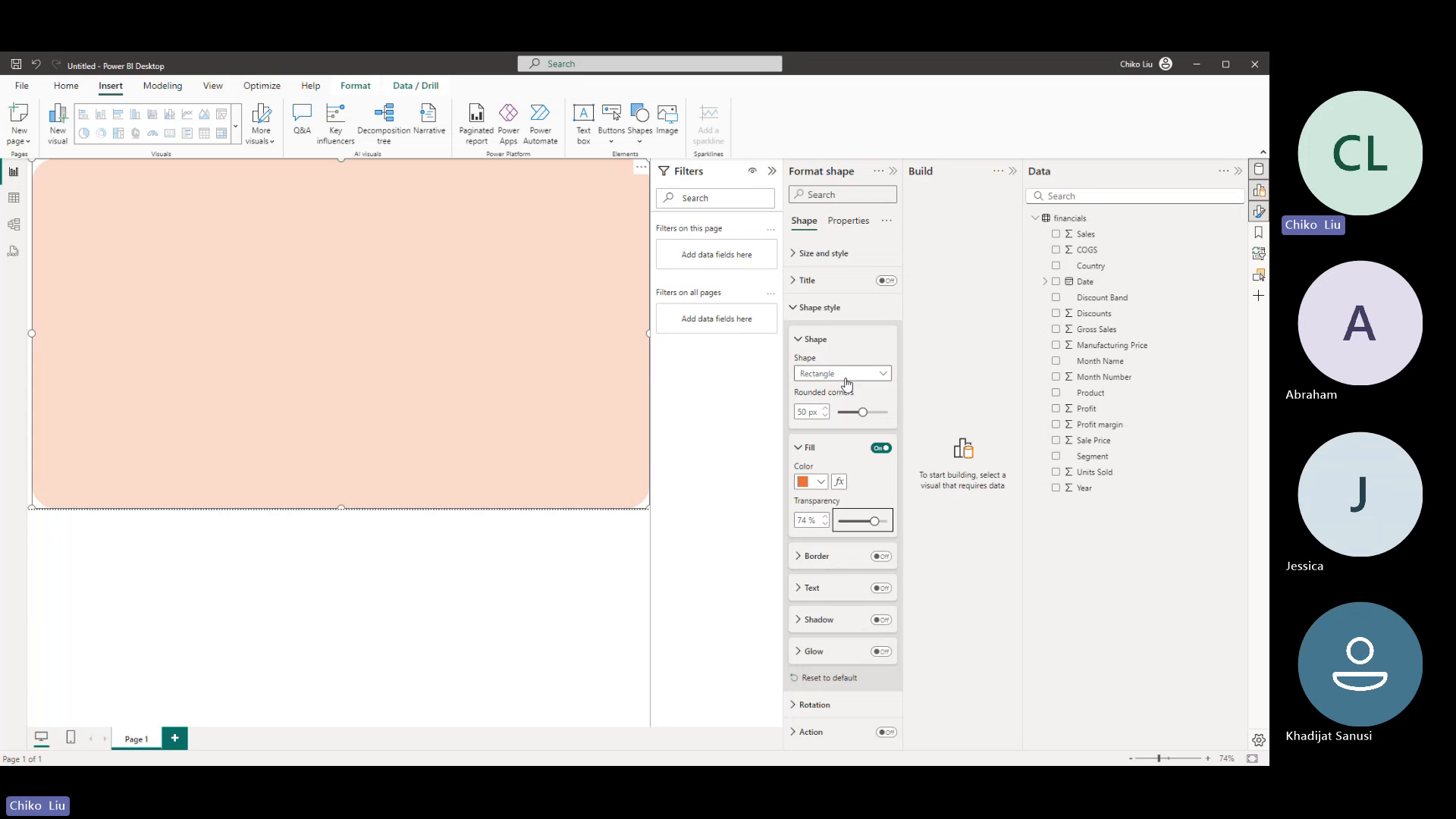
drag(863, 412, 808, 409)
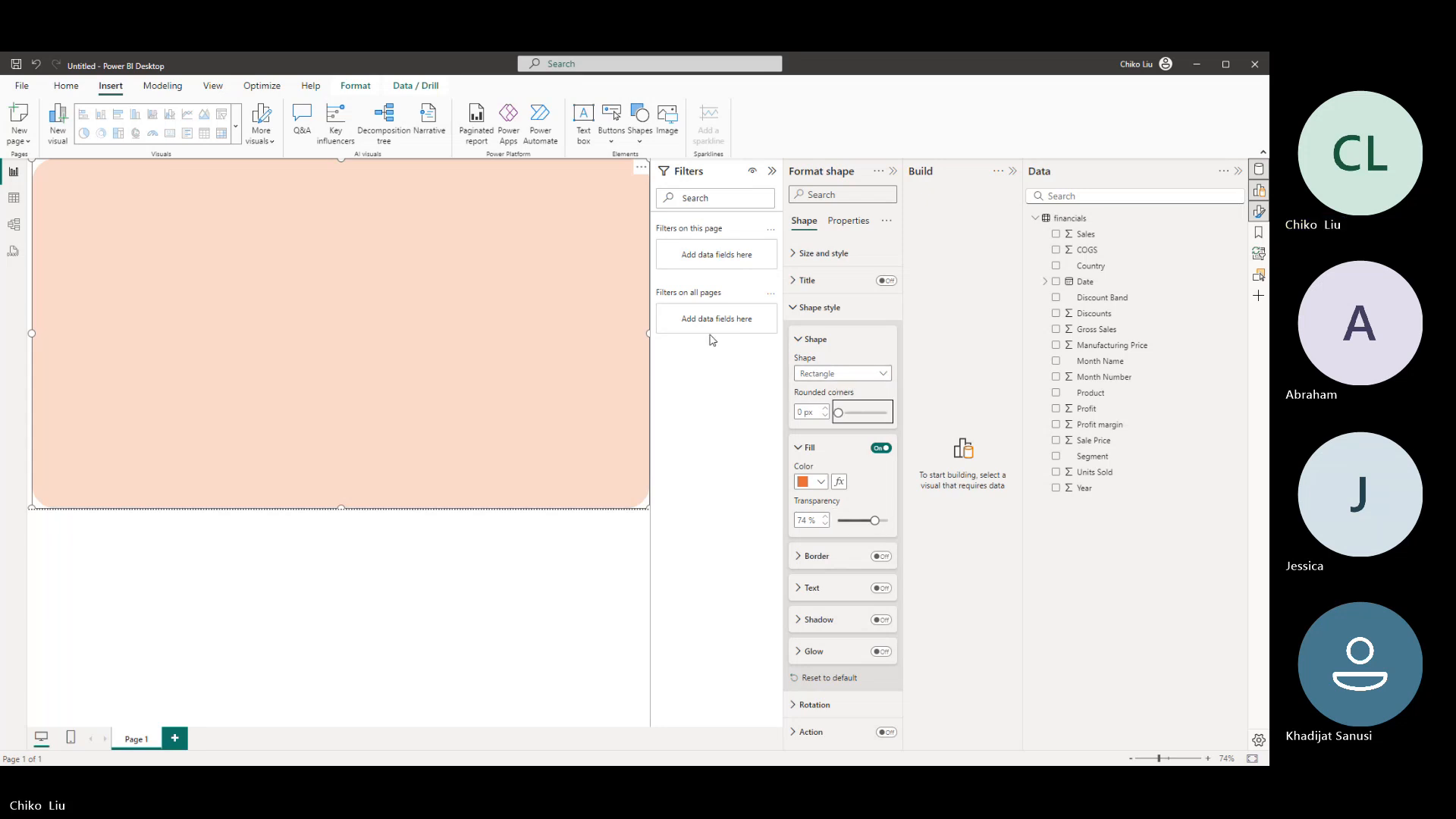
click(558, 356)
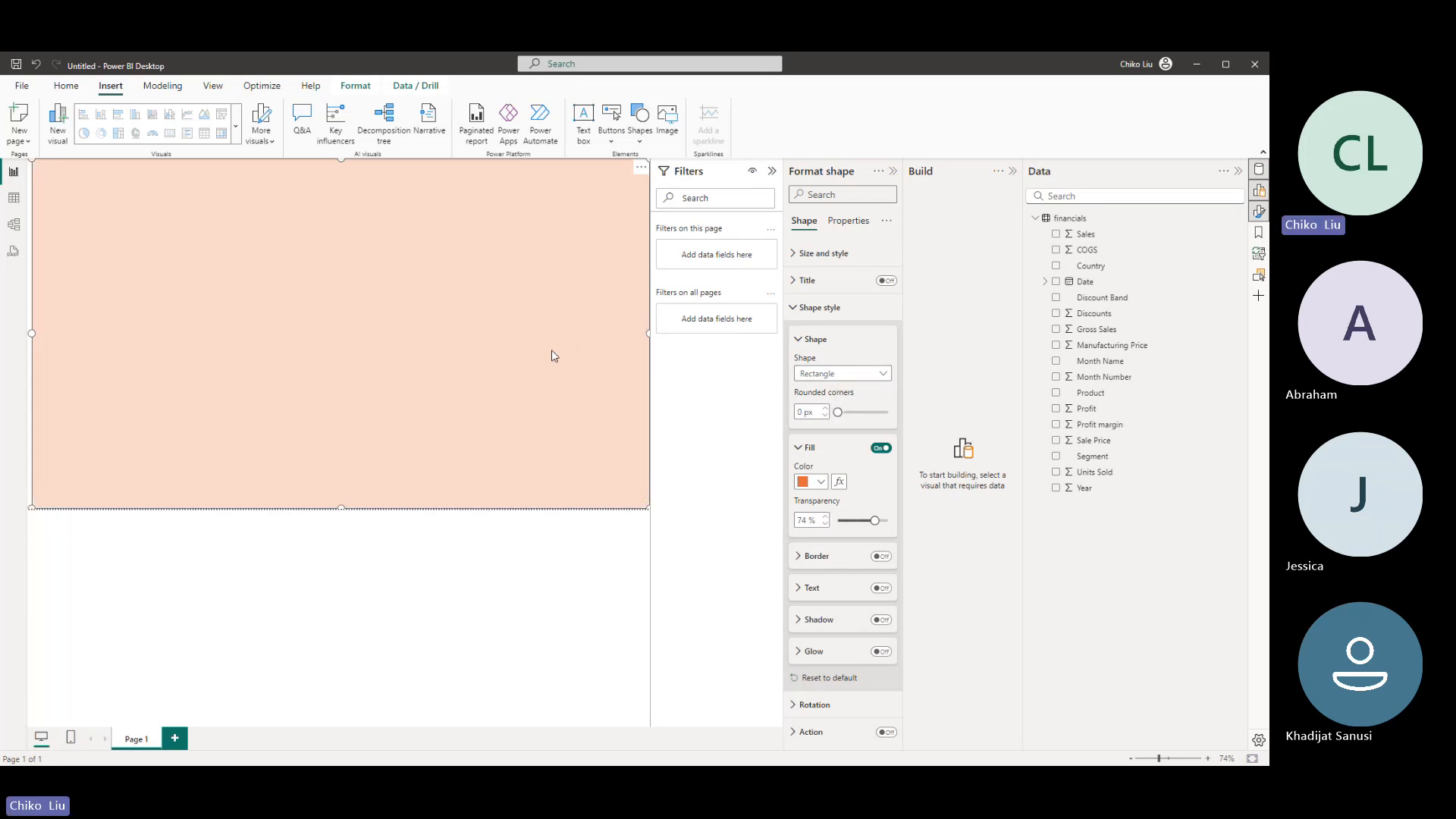
key(Delete)
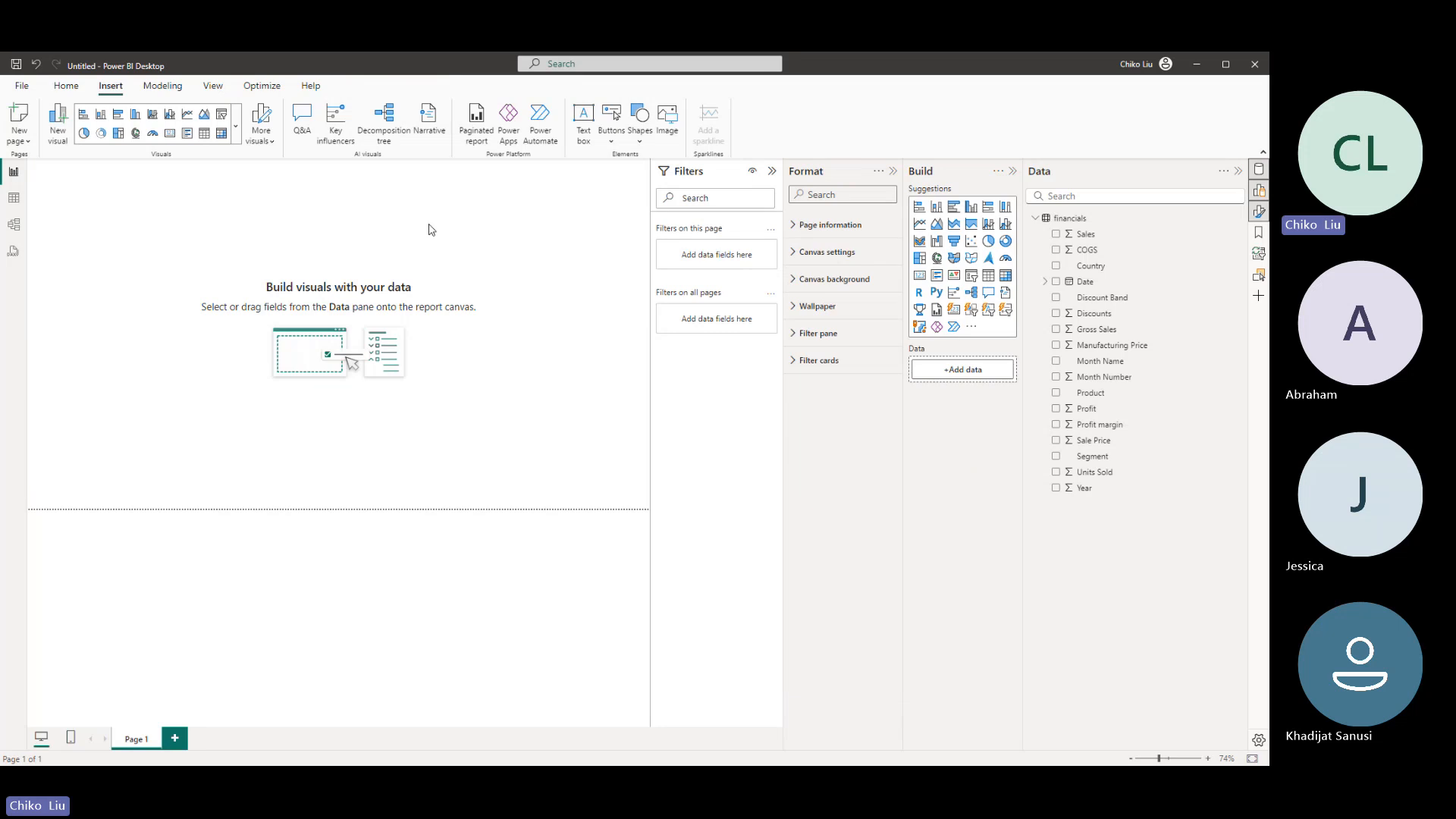
- Create an untitled security role, delete it again, and leave the security role manager without saving
click(162, 86)
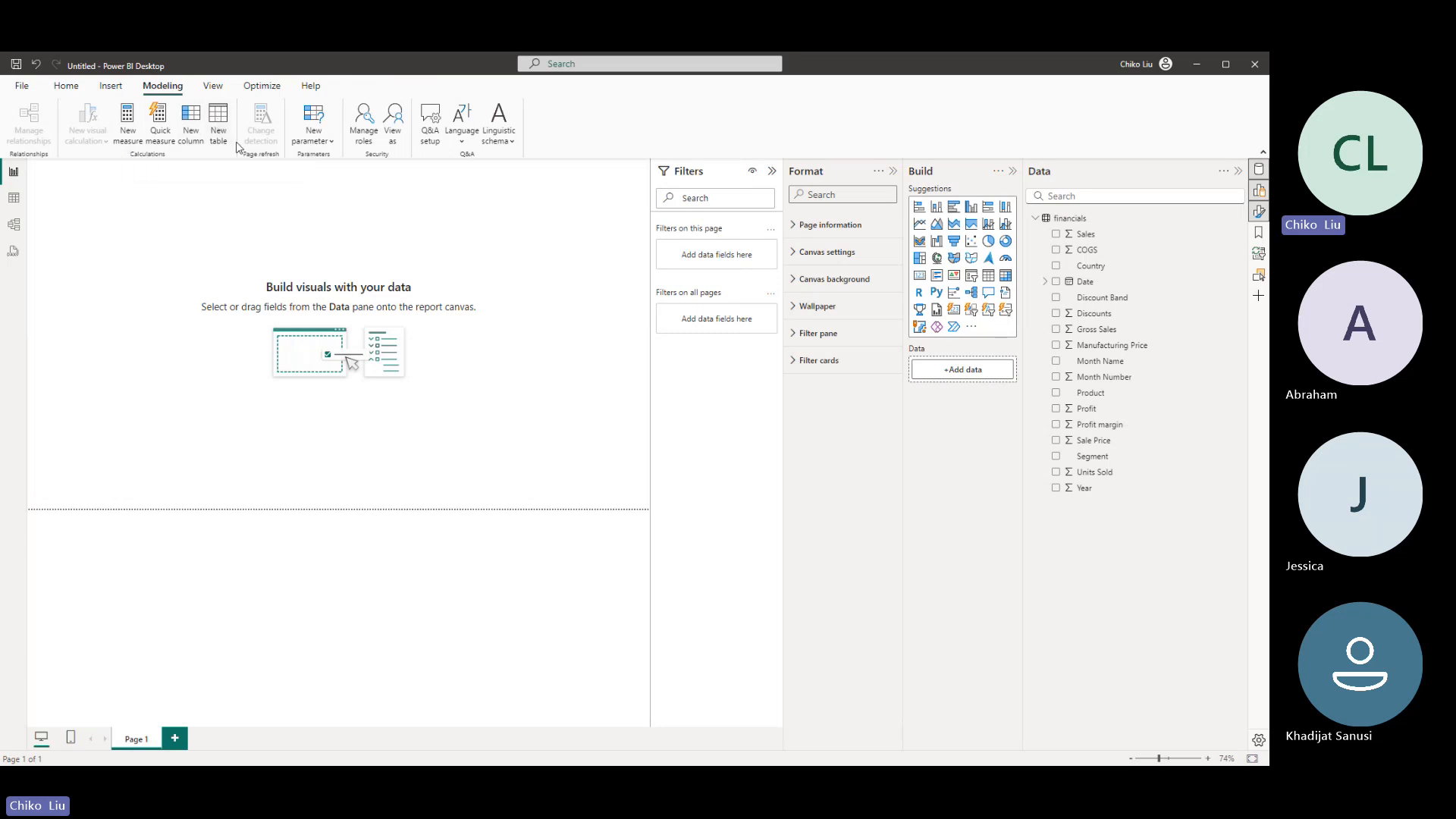
click(365, 147)
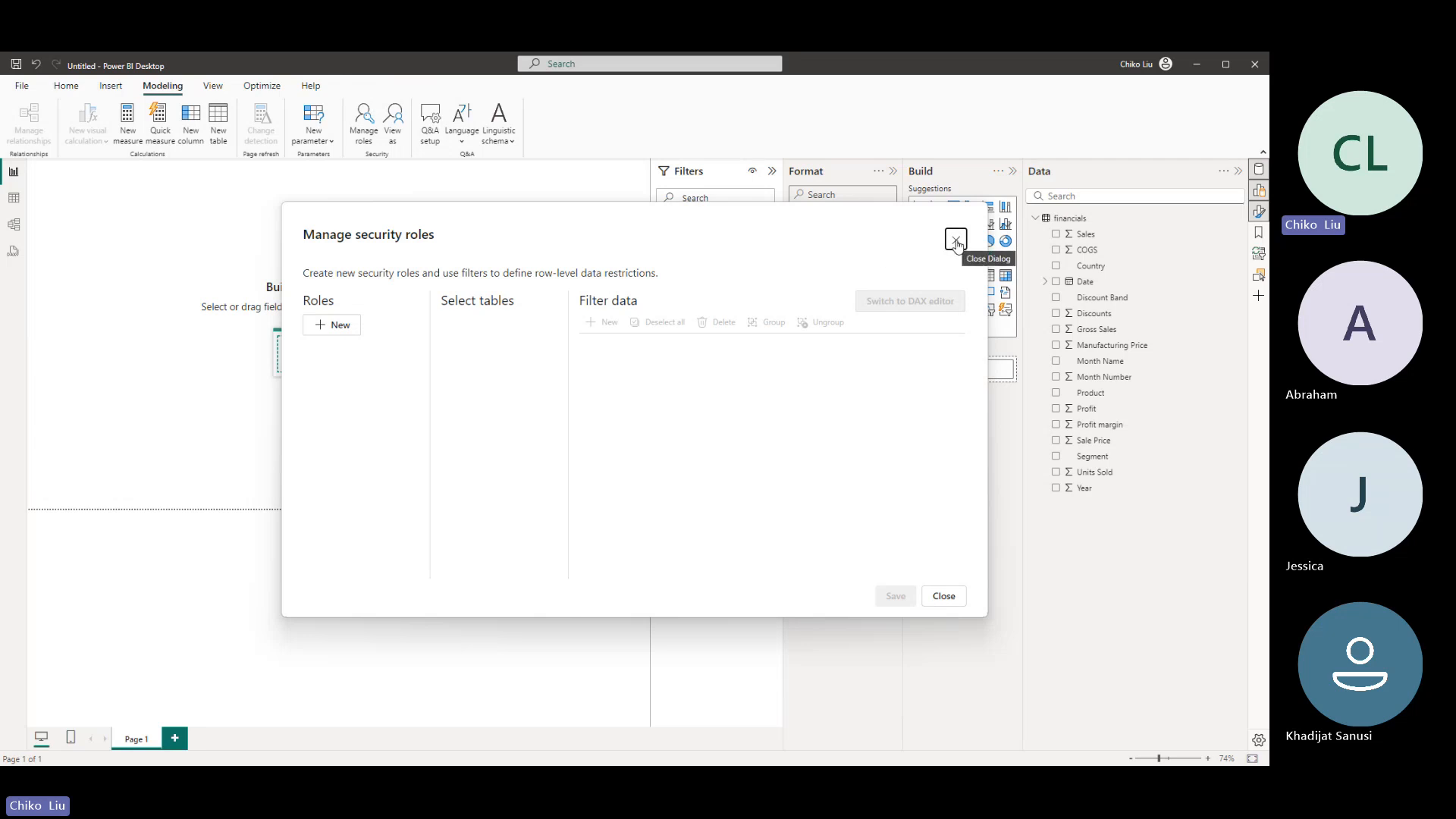
click(339, 326)
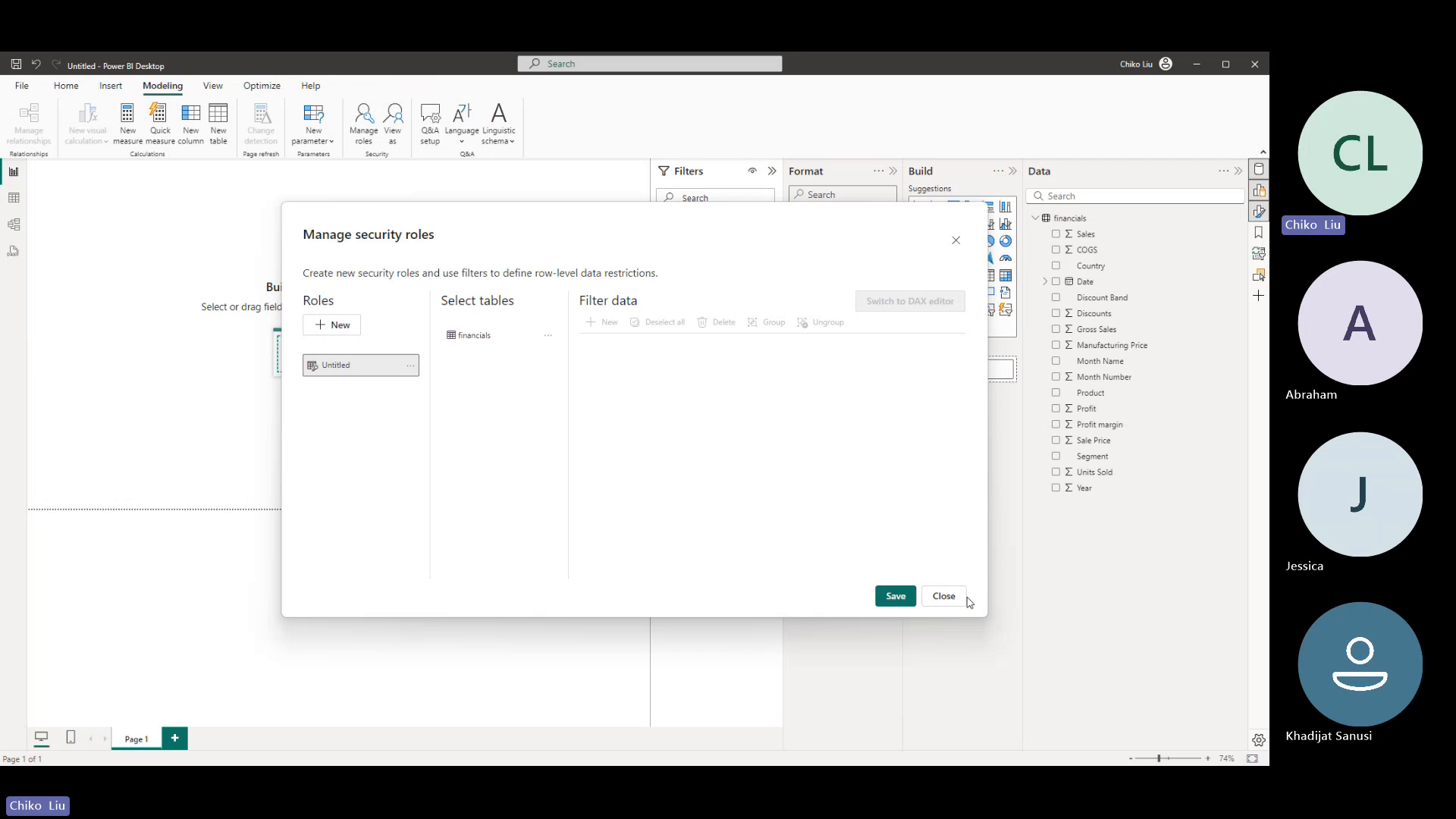
click(411, 366)
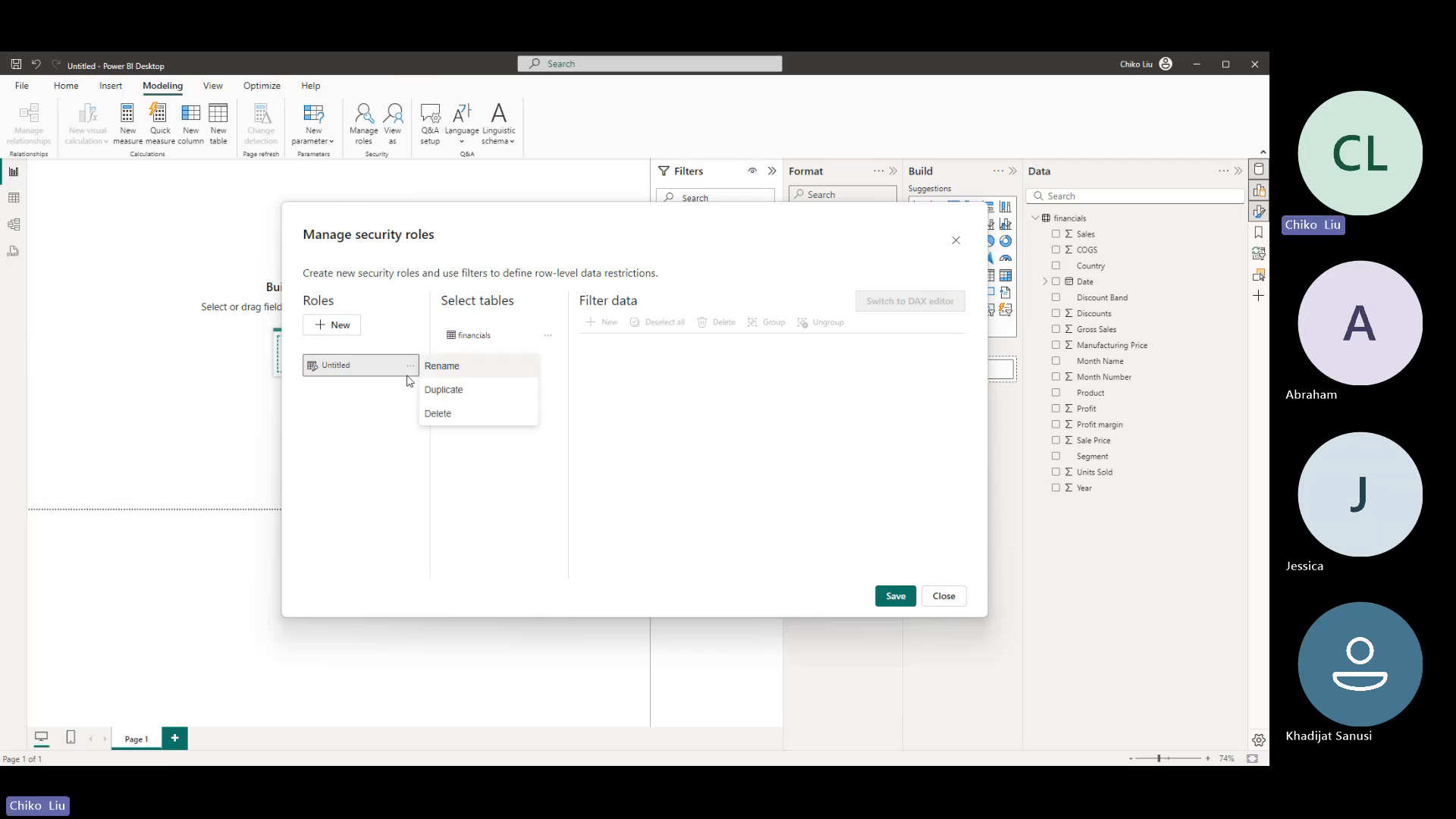
click(429, 411)
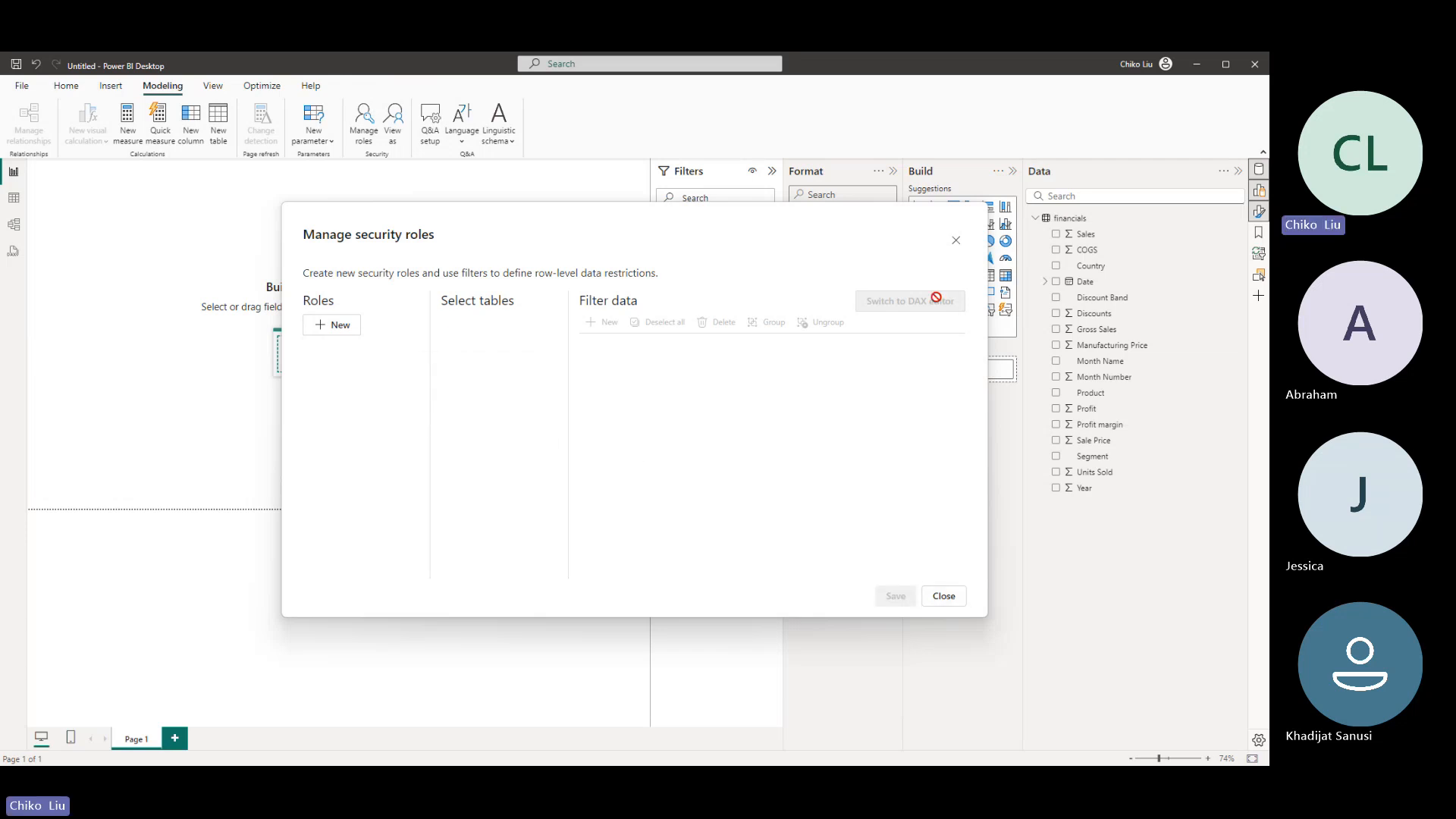
click(954, 595)
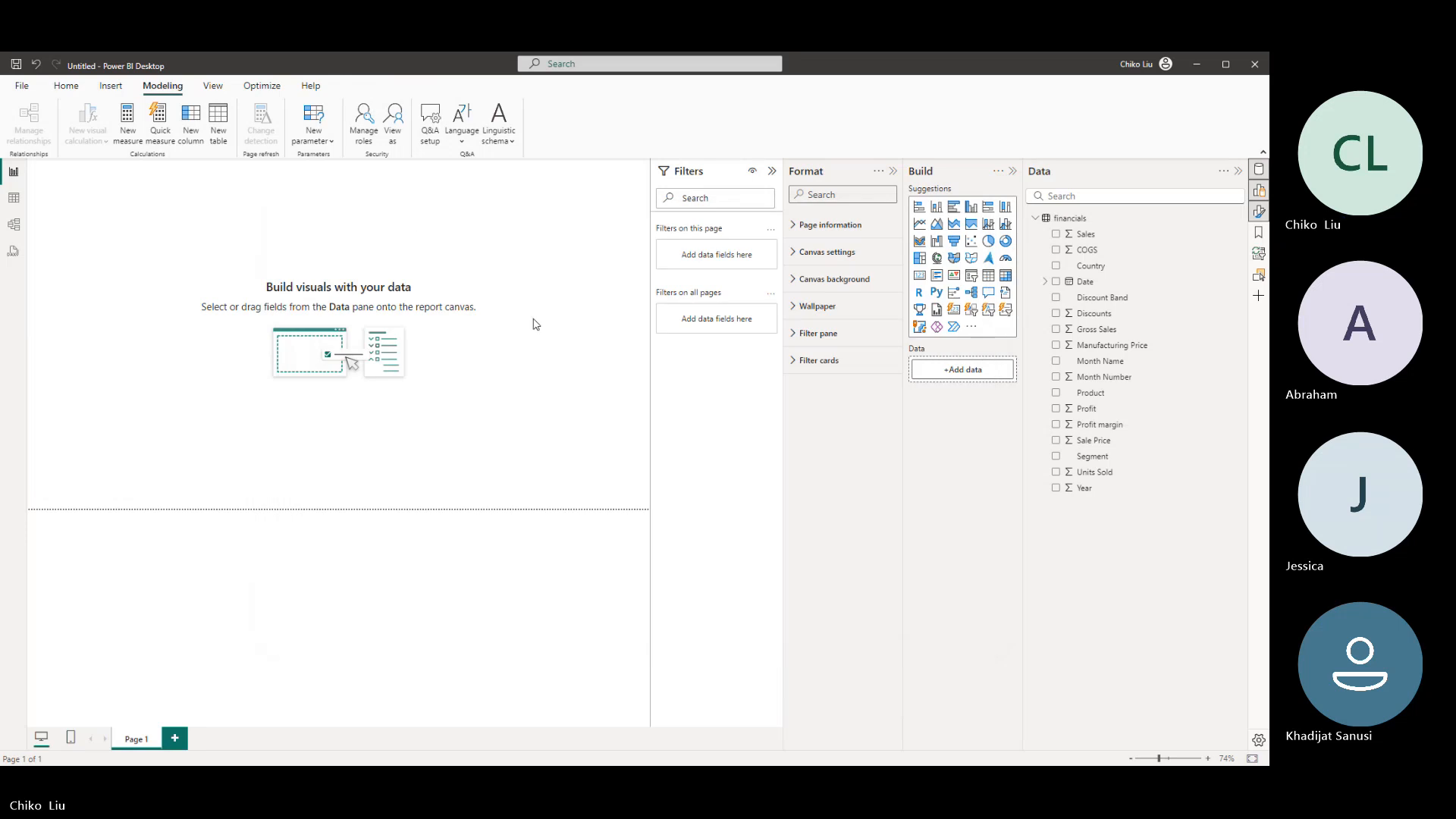
- Examine the View as roles choices and the Q&A language options
click(394, 144)
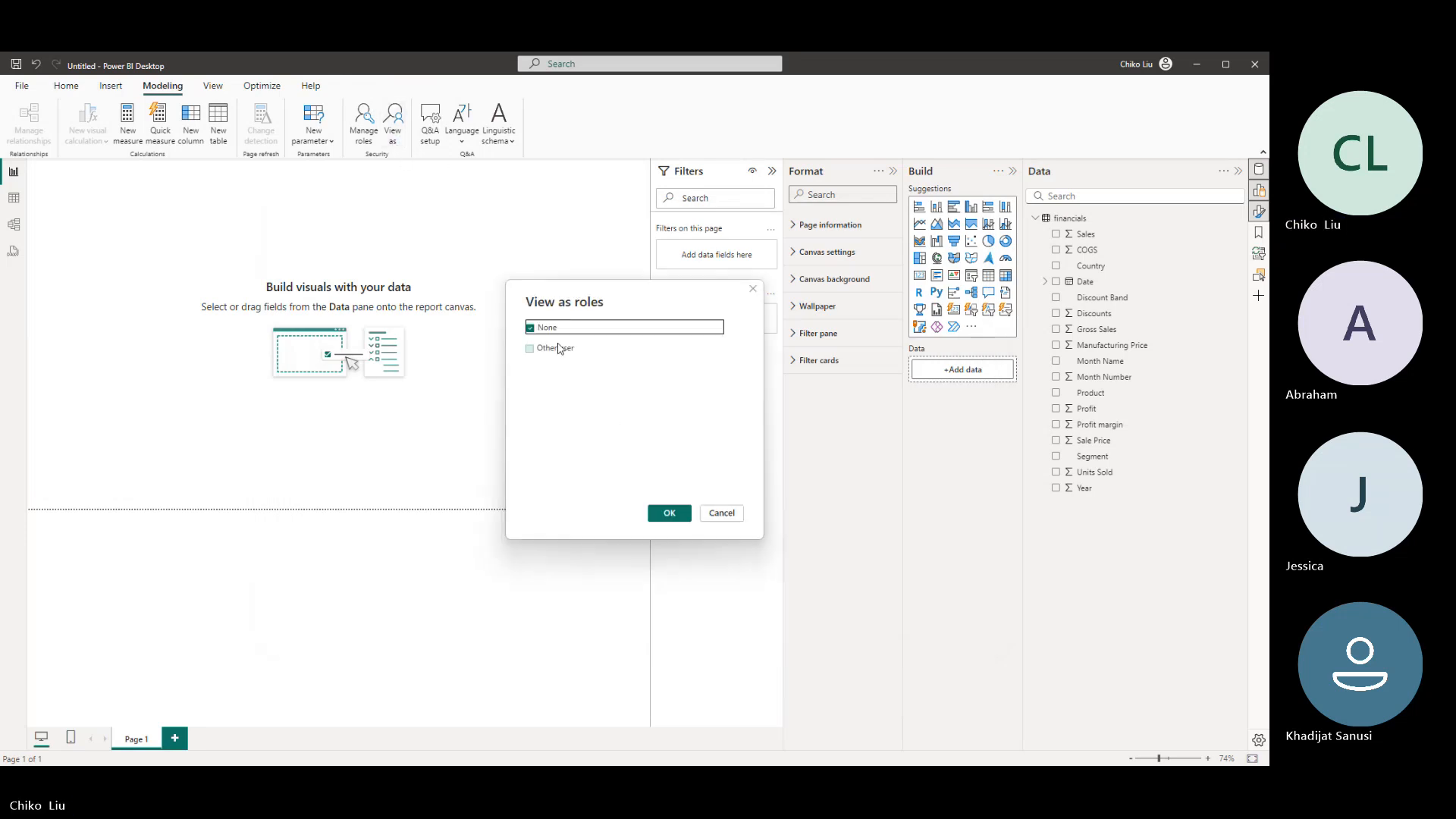
click(740, 513)
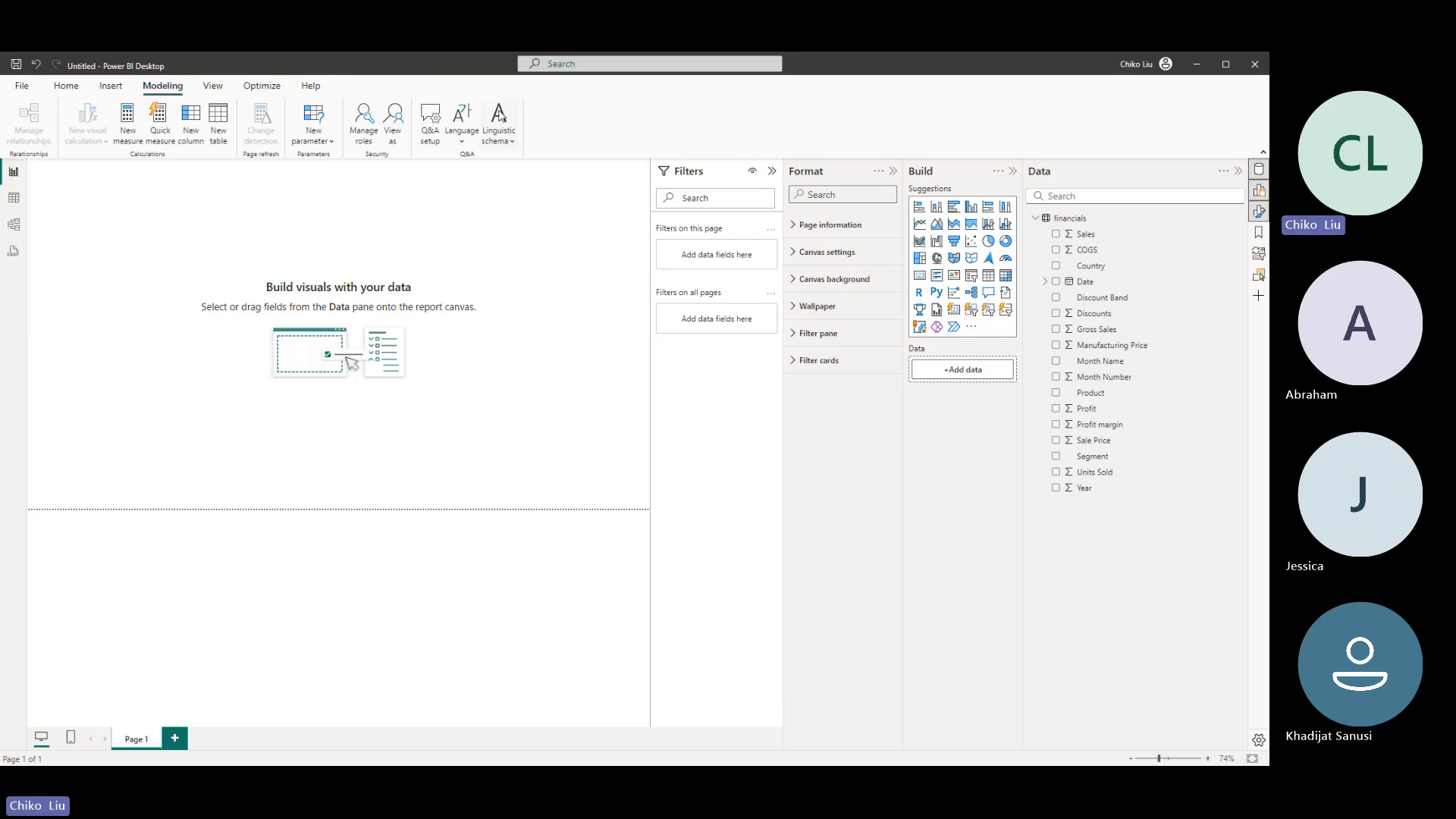
click(500, 117)
click(462, 136)
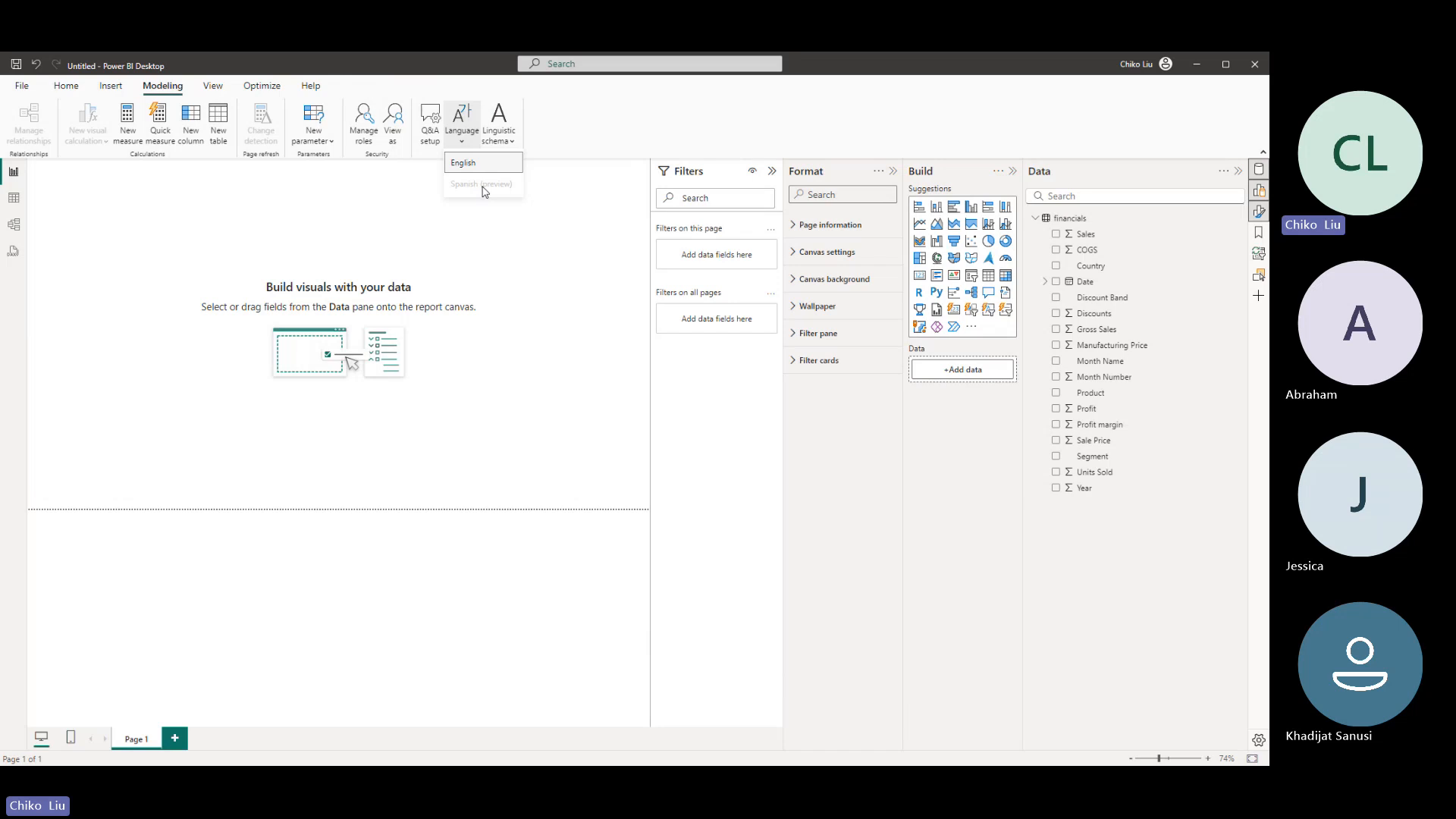
click(586, 141)
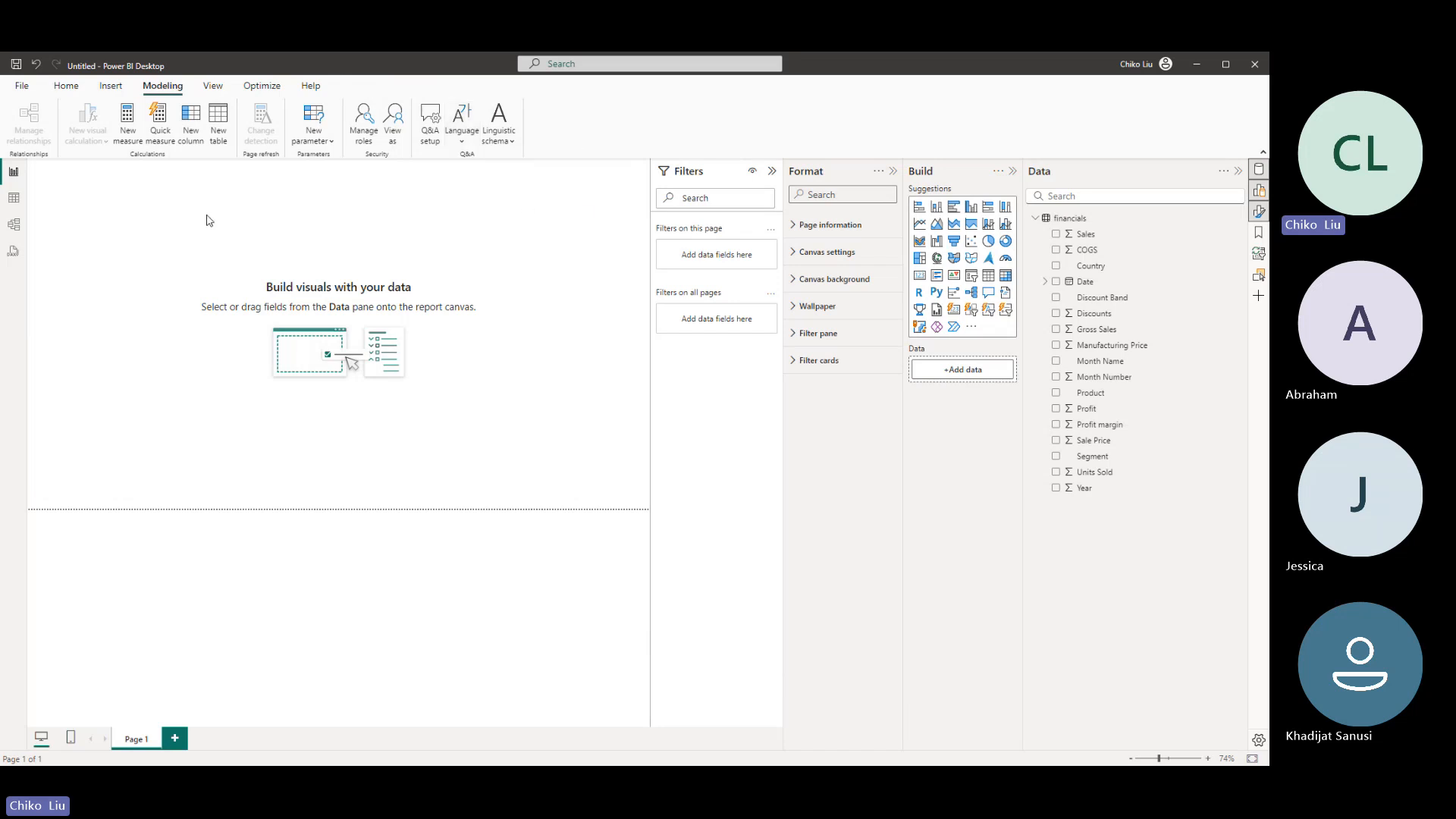
- Try the dark blue wave theme on the report, and switch to the Accessible Default theme
click(215, 85)
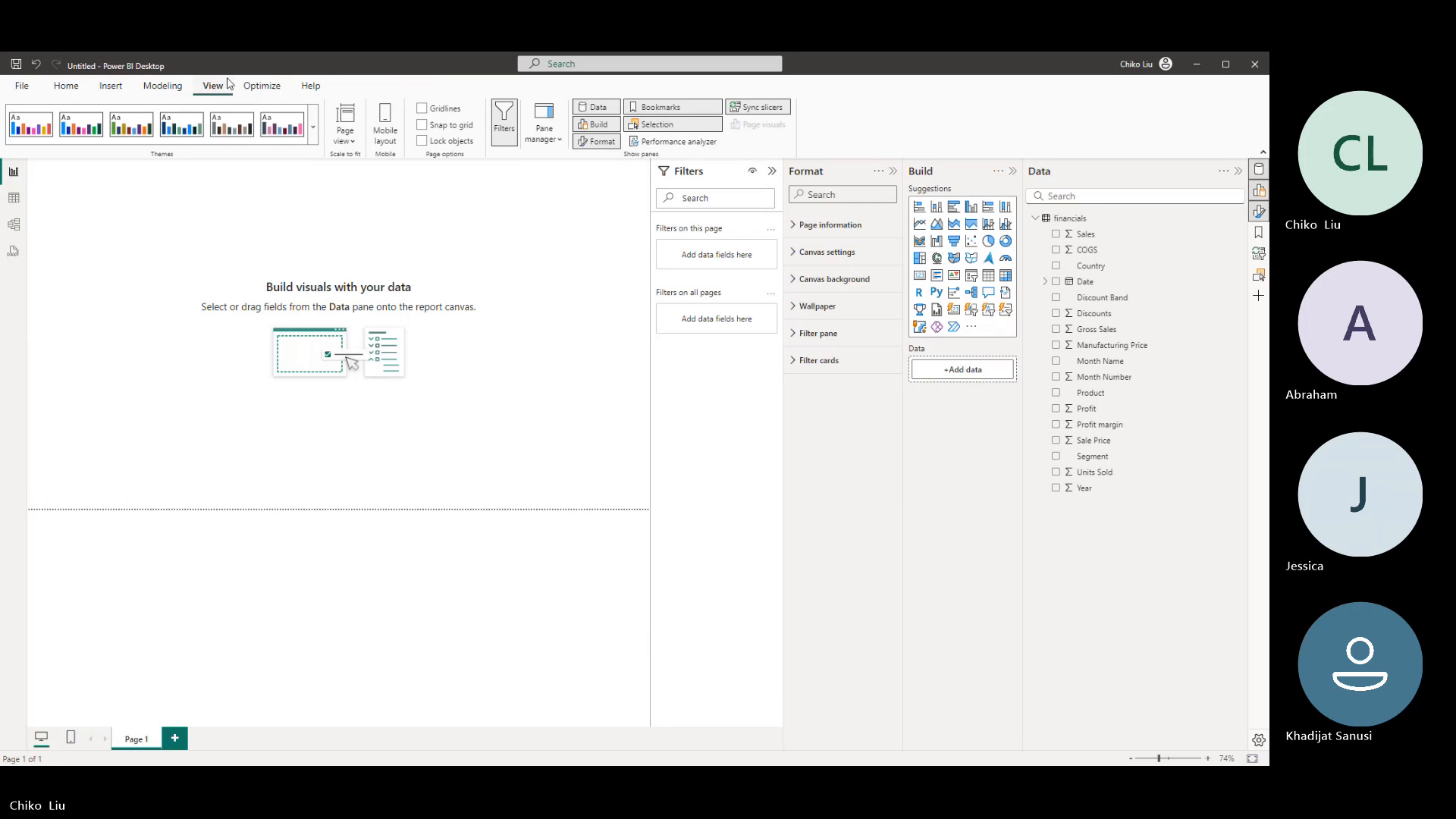
click(313, 128)
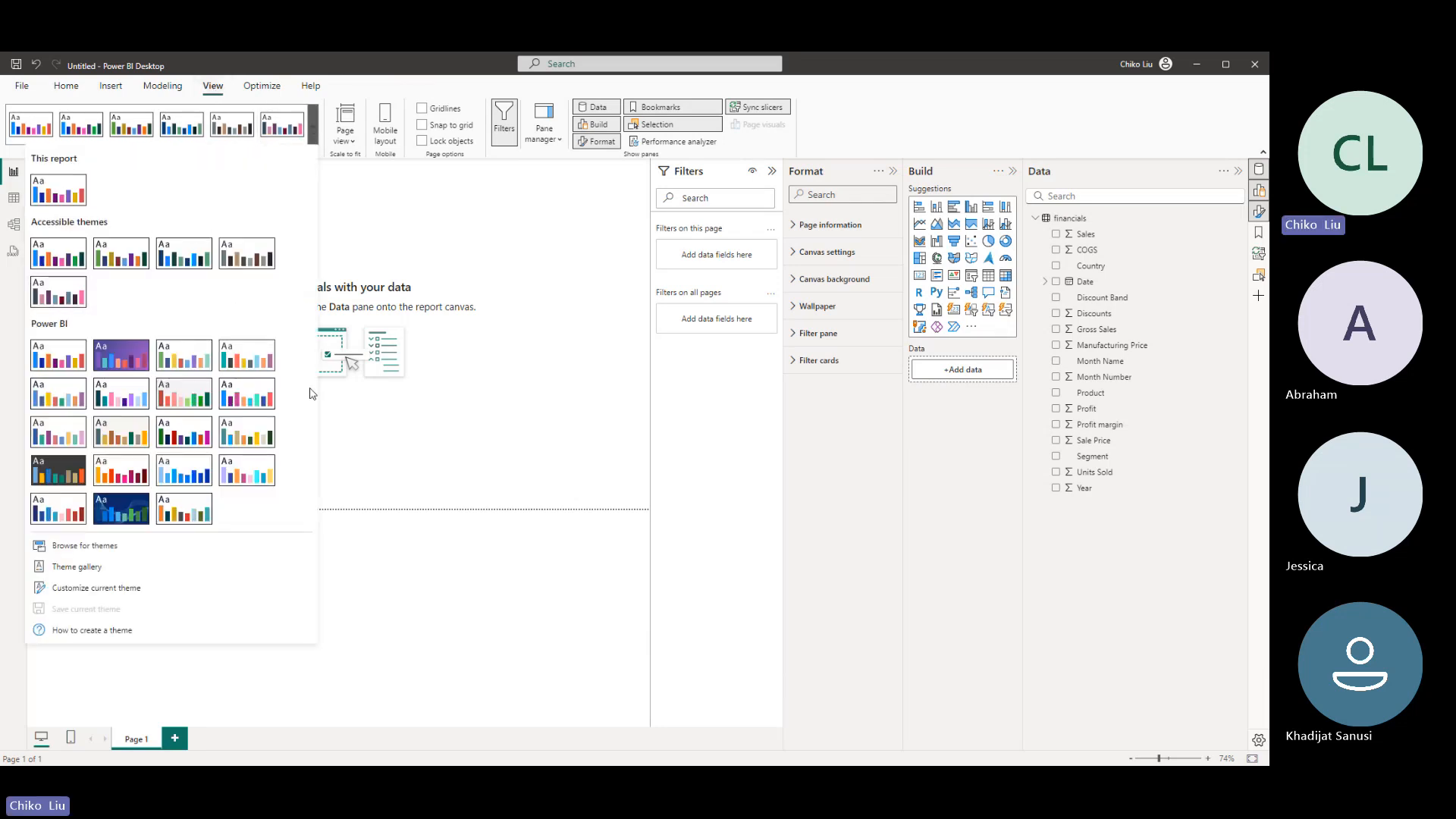
key(Escape)
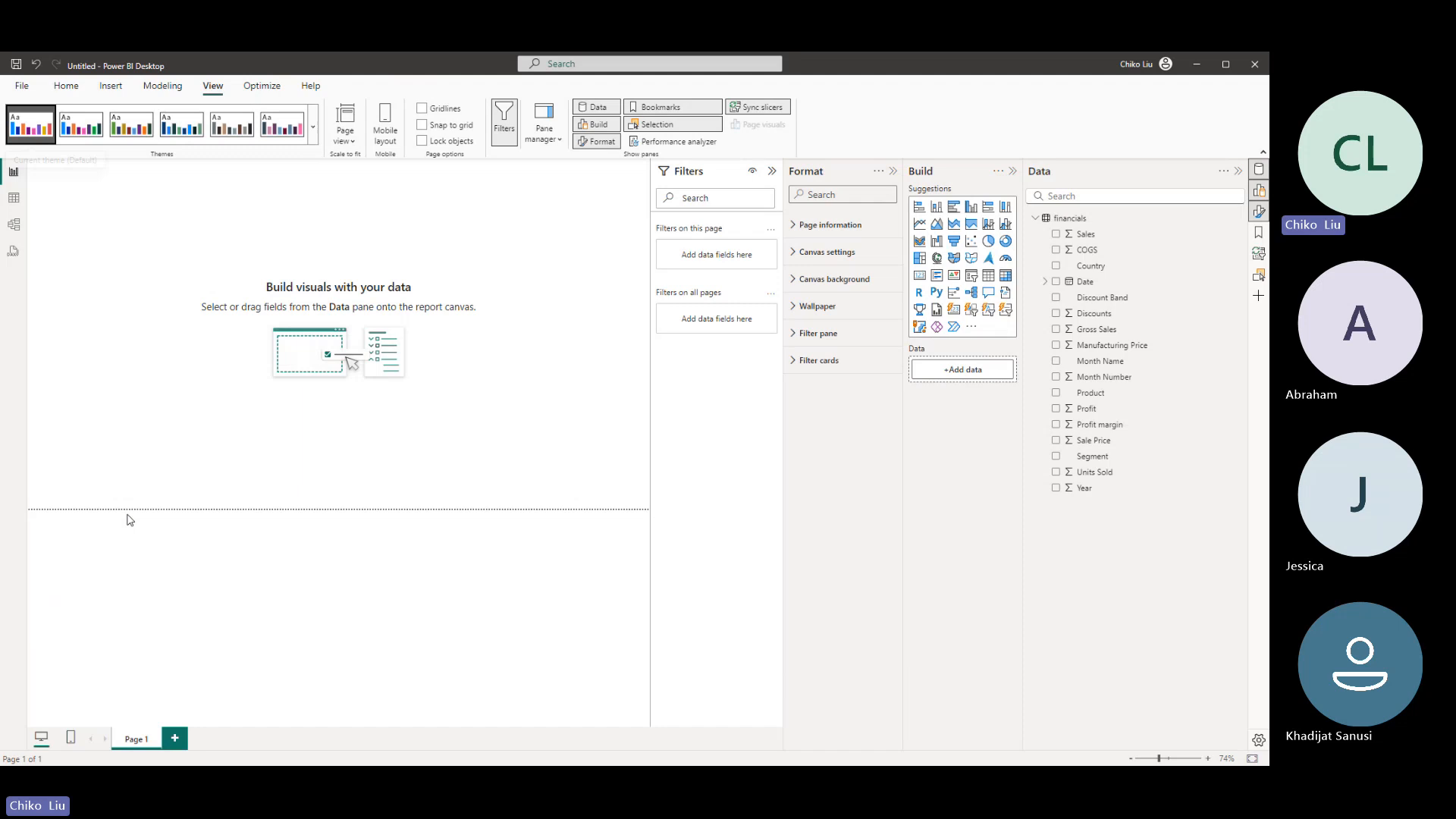
click(315, 130)
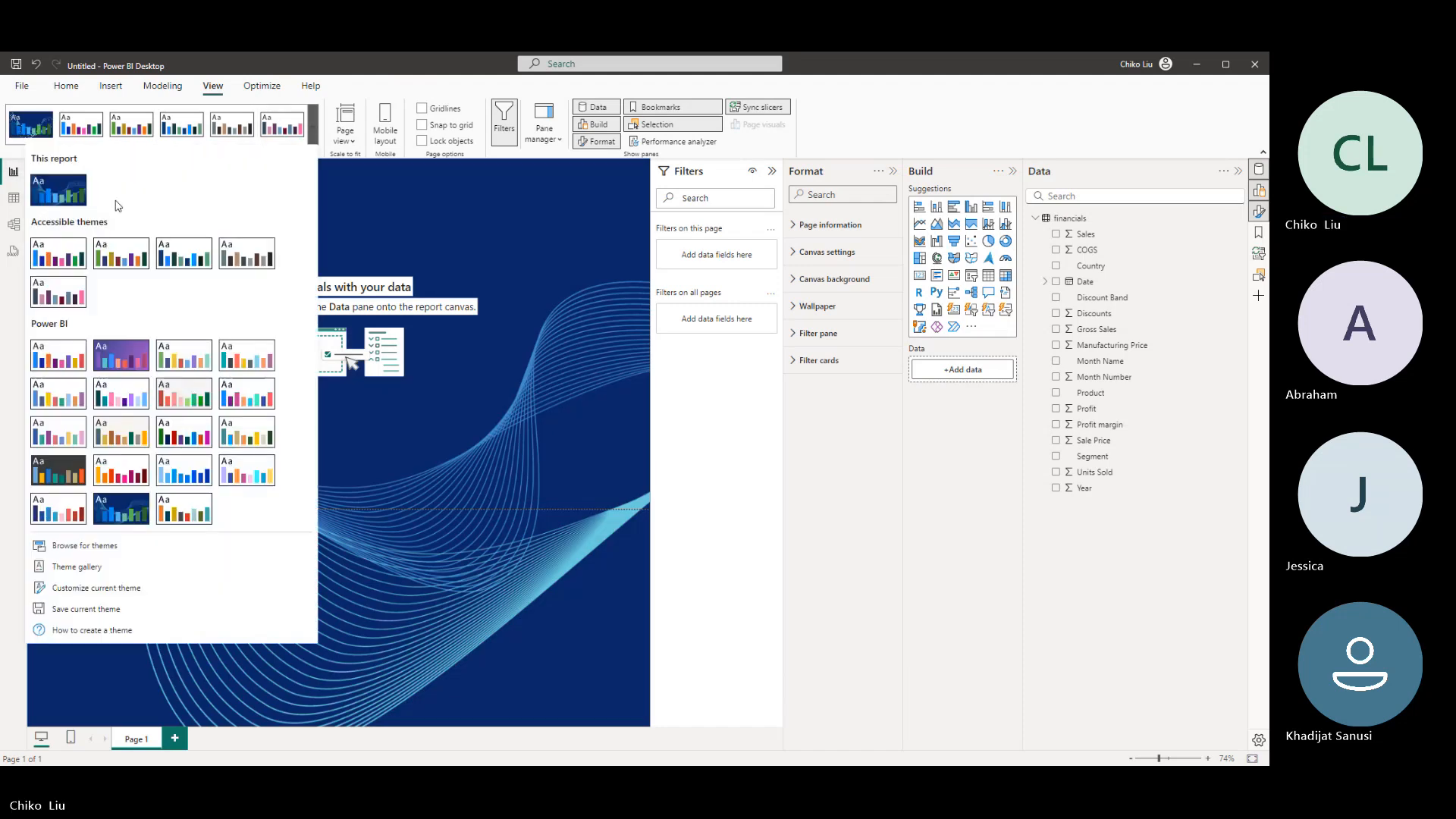
click(66, 250)
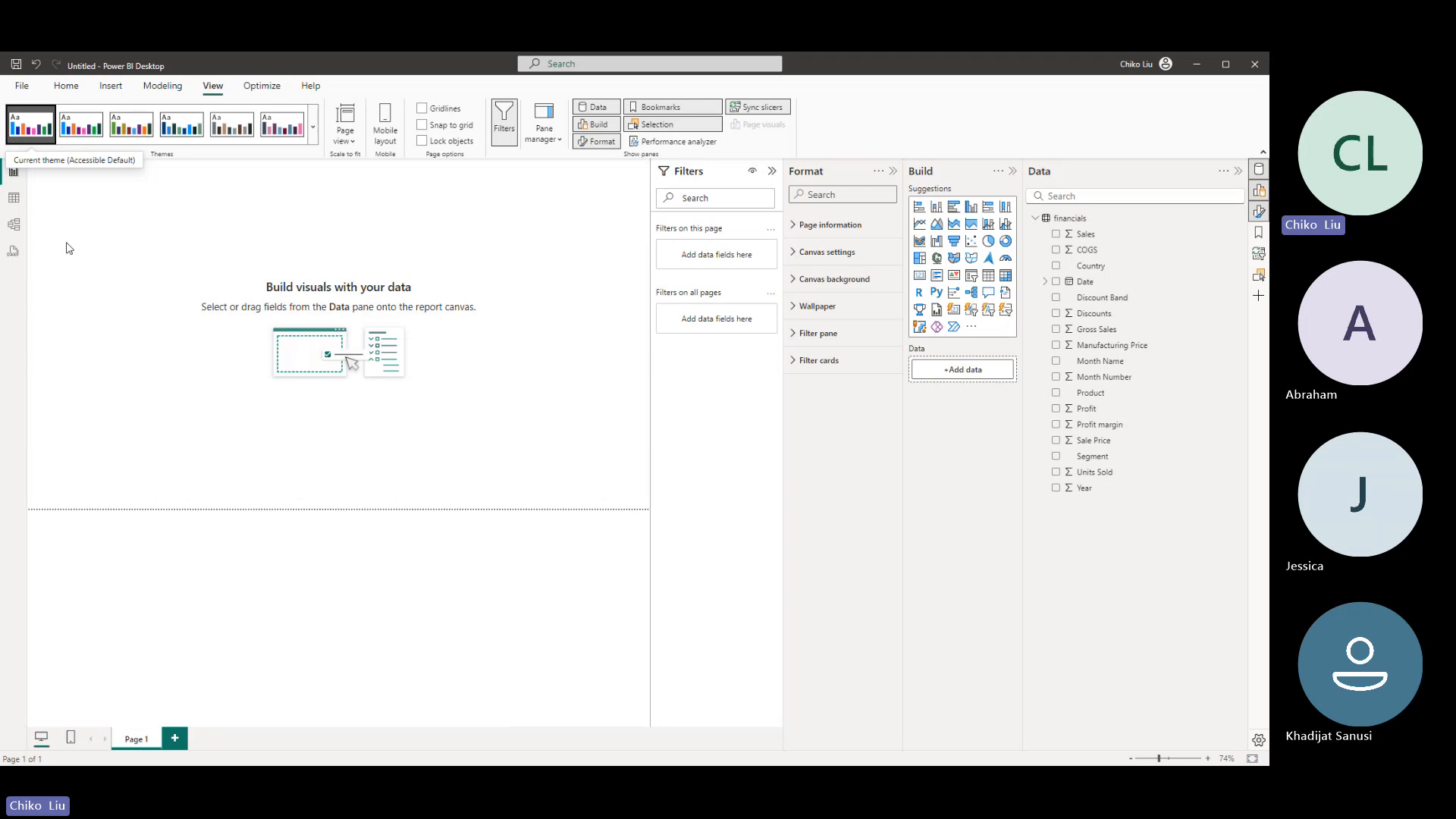
- Try the dark grey theme, and apply the blue and green accessible theme to the report
click(314, 130)
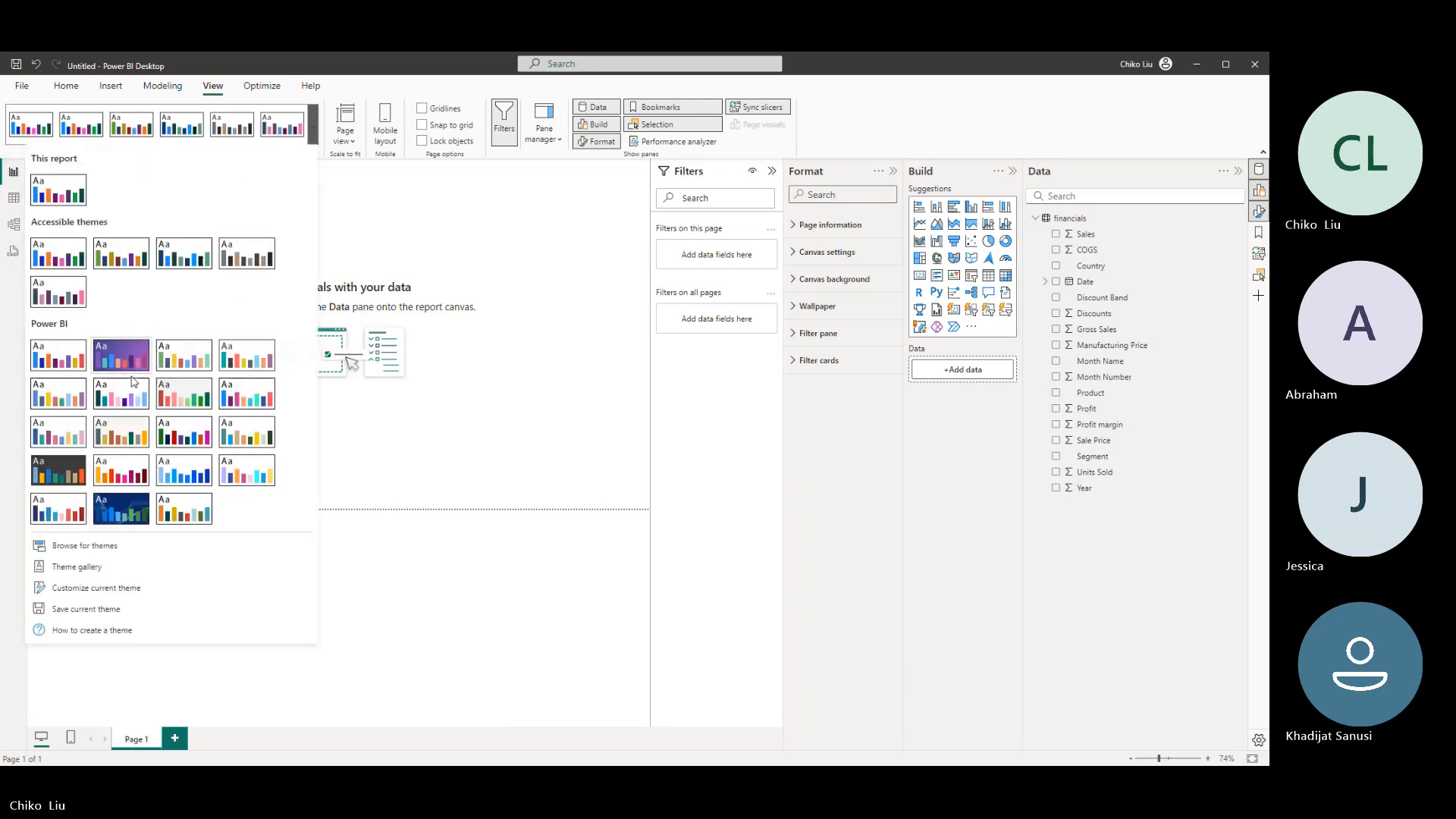
click(58, 470)
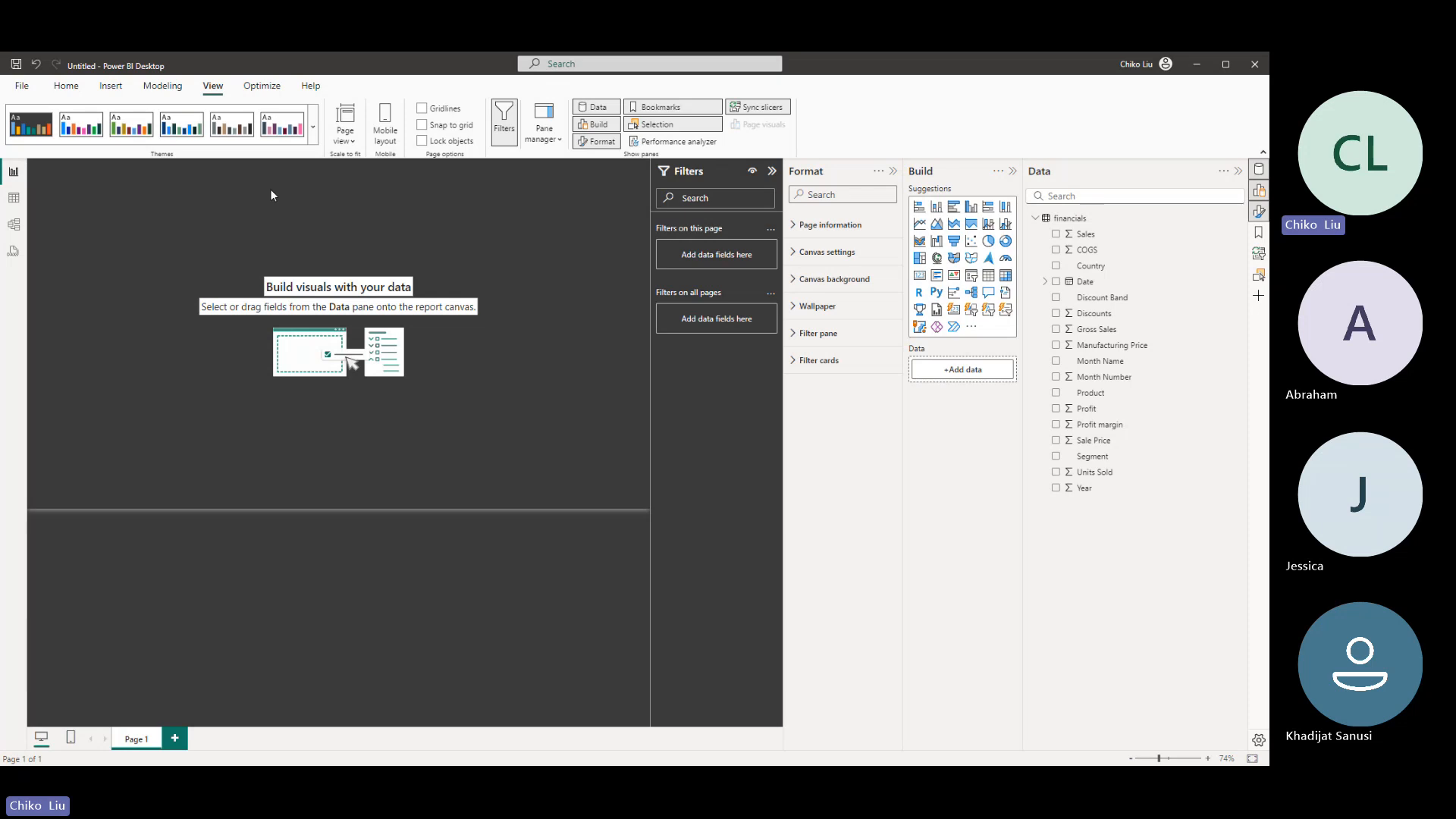
click(314, 130)
click(184, 250)
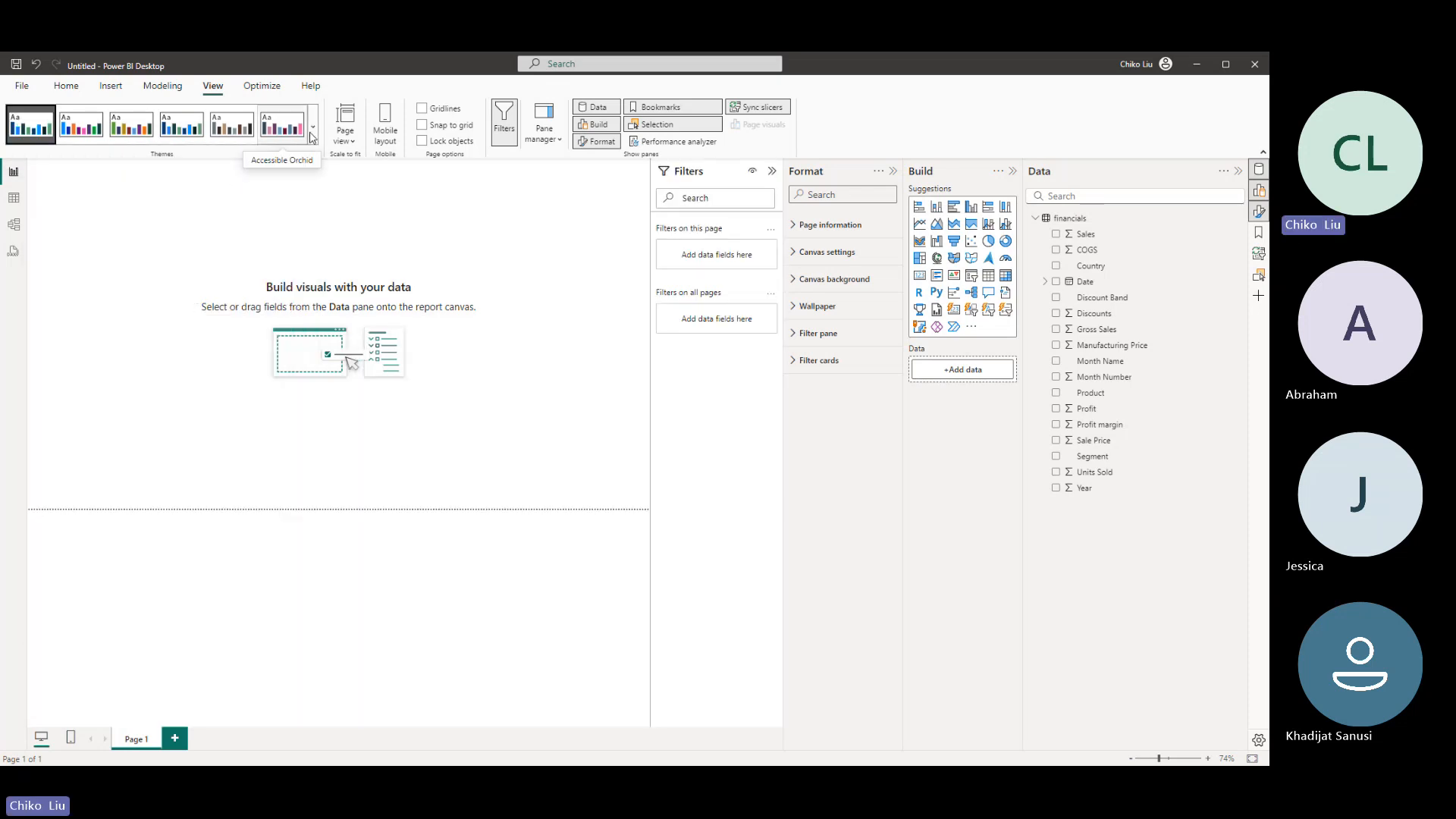
- Look at the page view choices and the mobile layout introduction, and dismiss the introduction
click(344, 138)
click(391, 119)
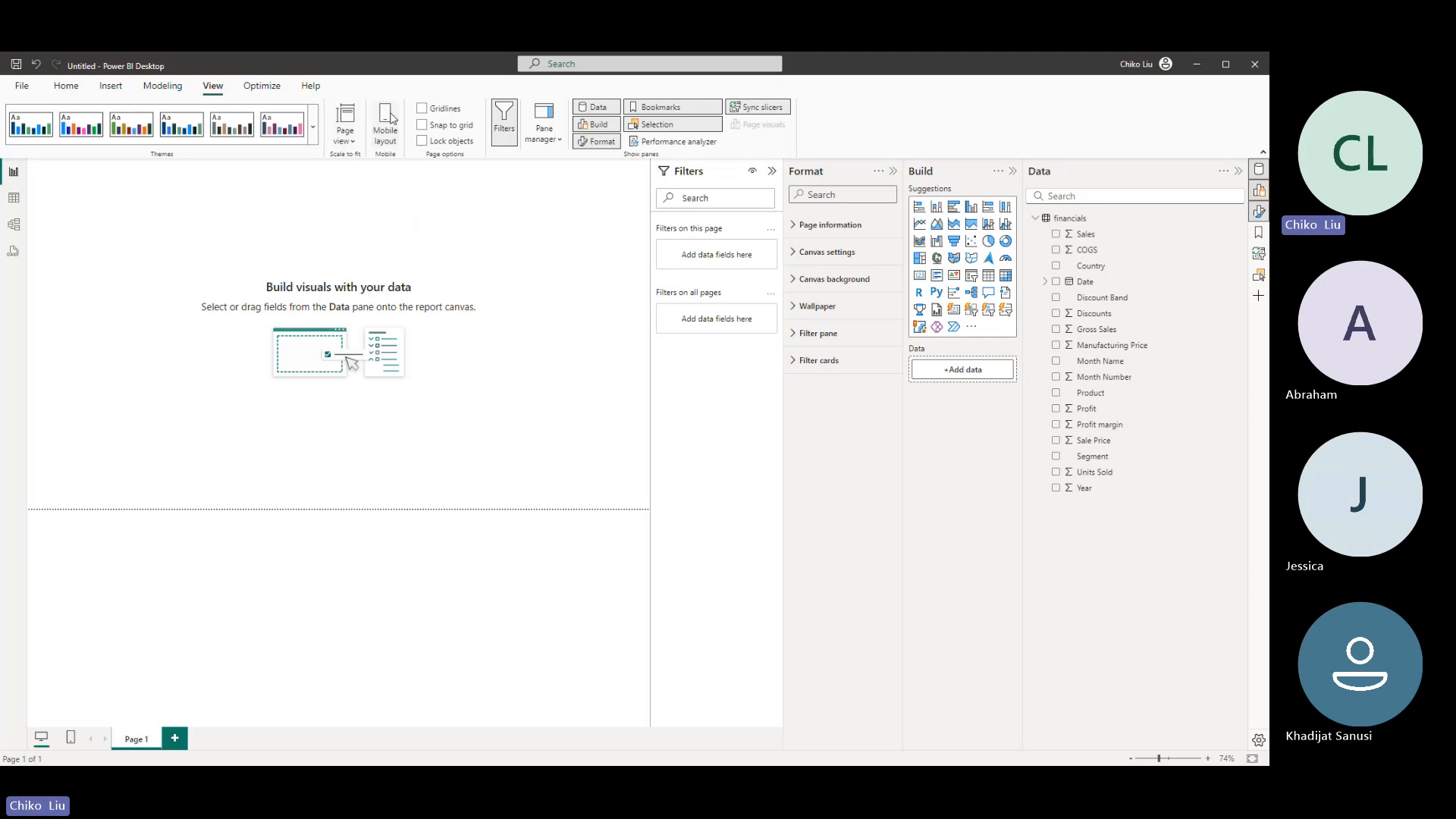
click(388, 117)
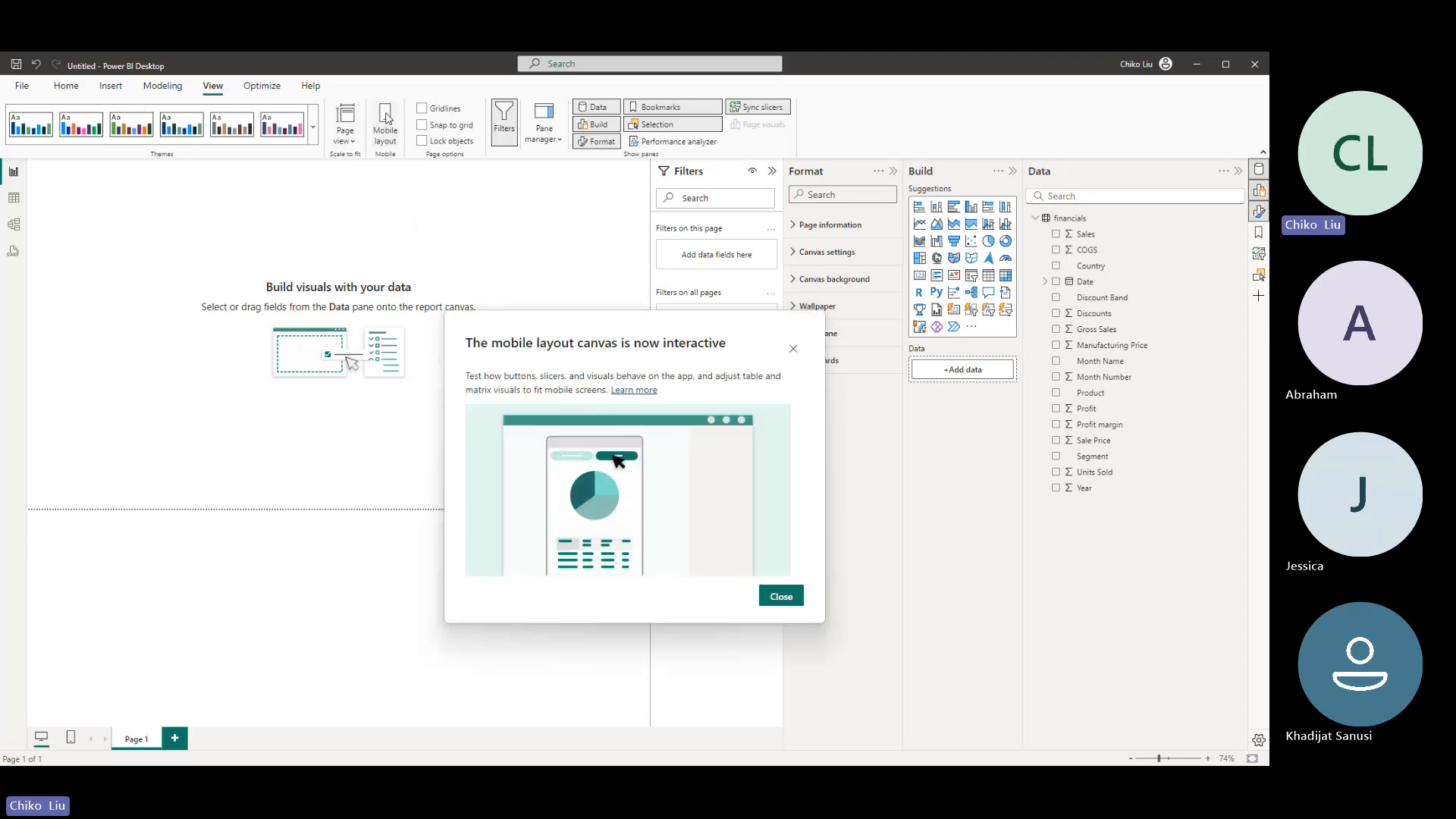
click(782, 595)
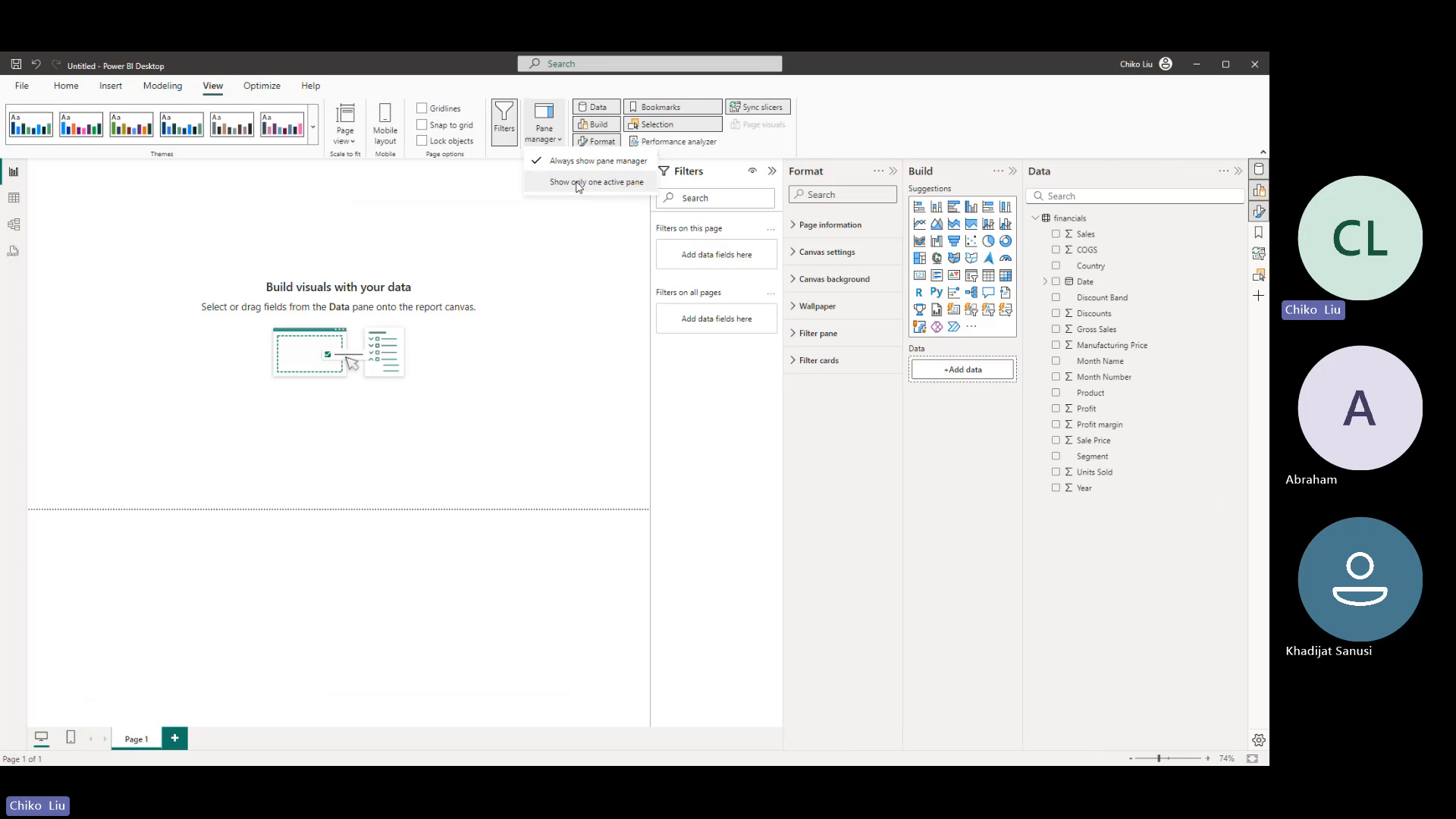
- Toggle the Show only one active pane and Always show pane manager options, and restore both settings
click(577, 185)
click(553, 143)
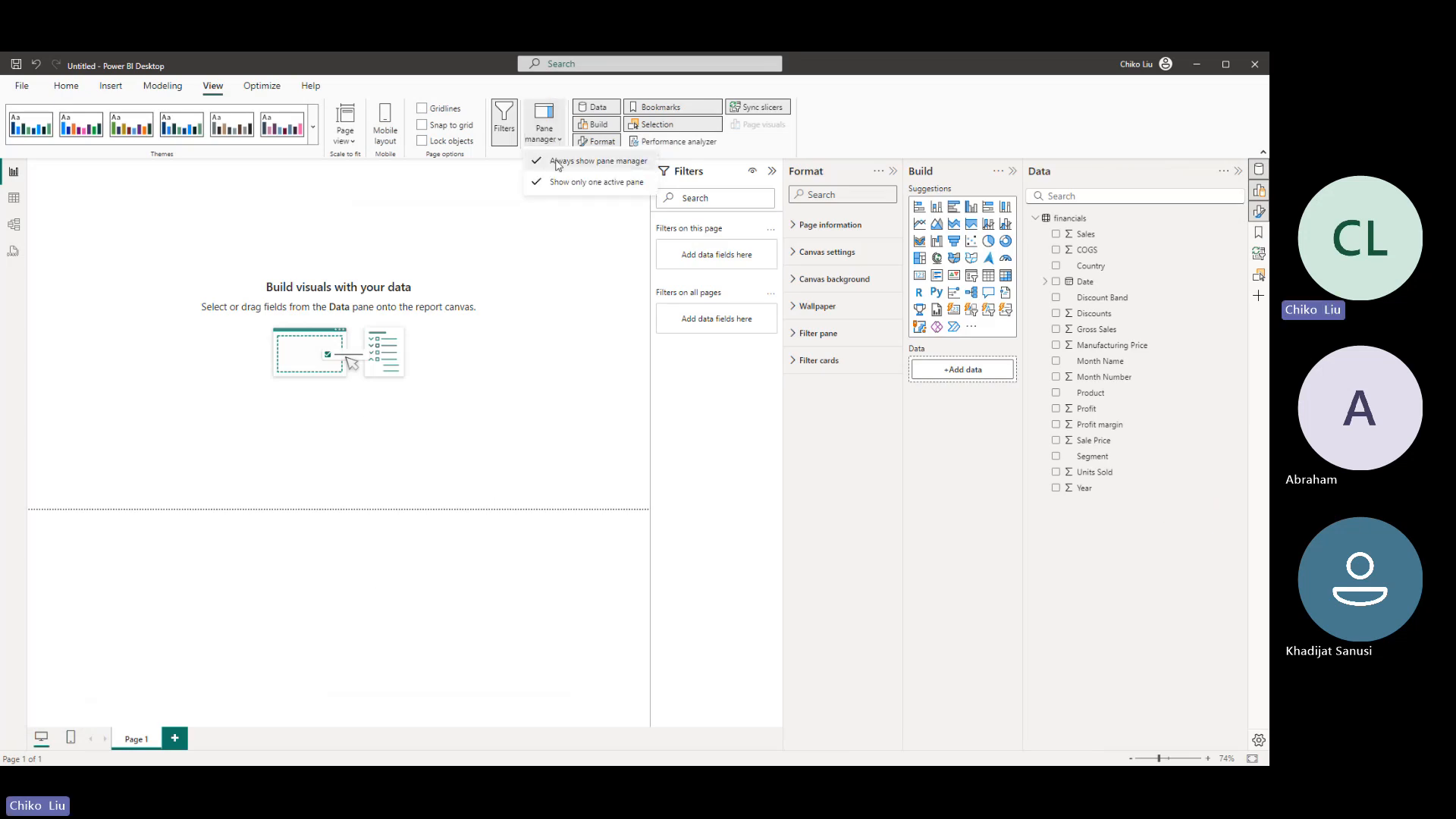
click(554, 162)
click(557, 144)
click(562, 182)
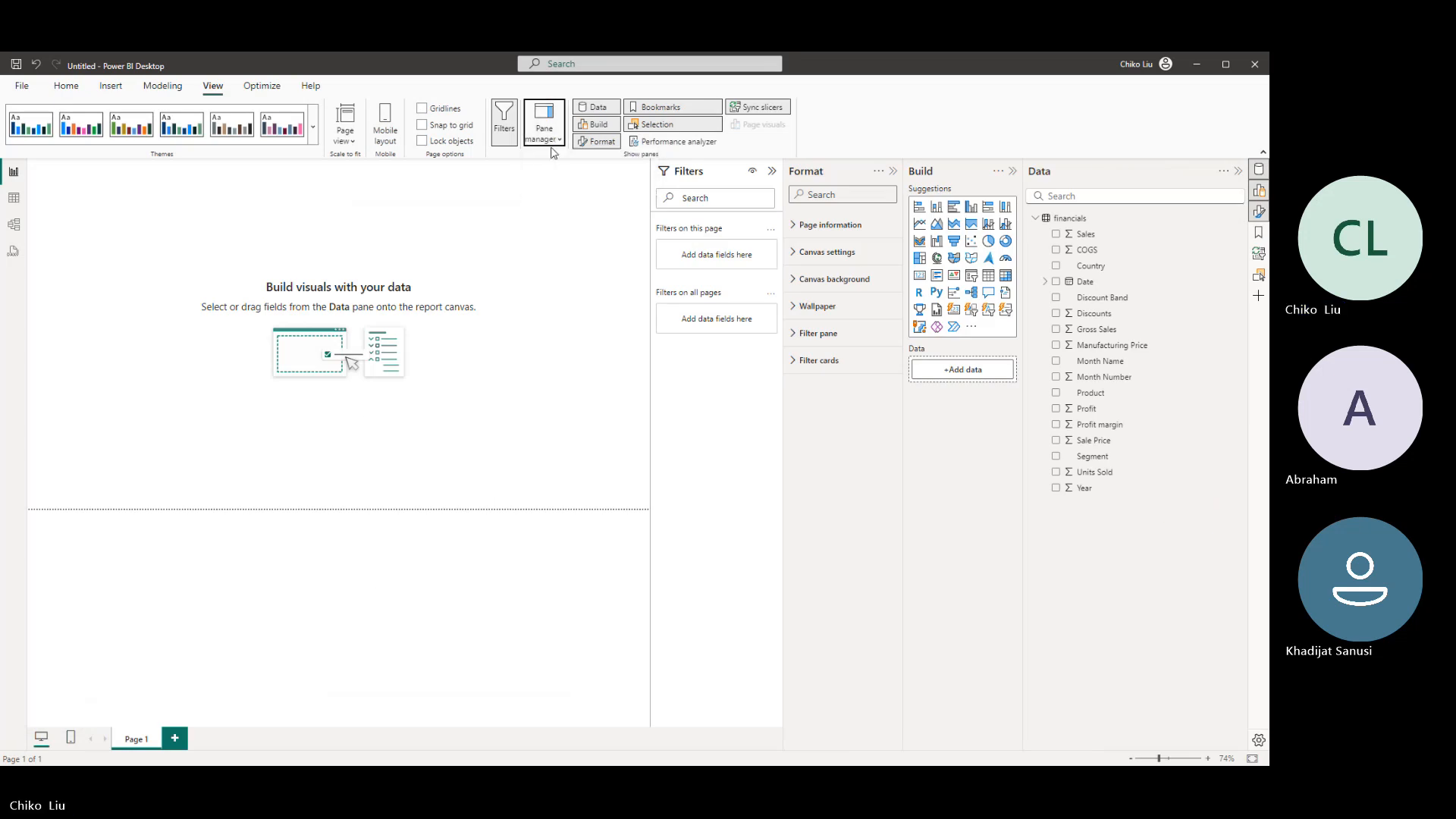
click(552, 140)
click(564, 170)
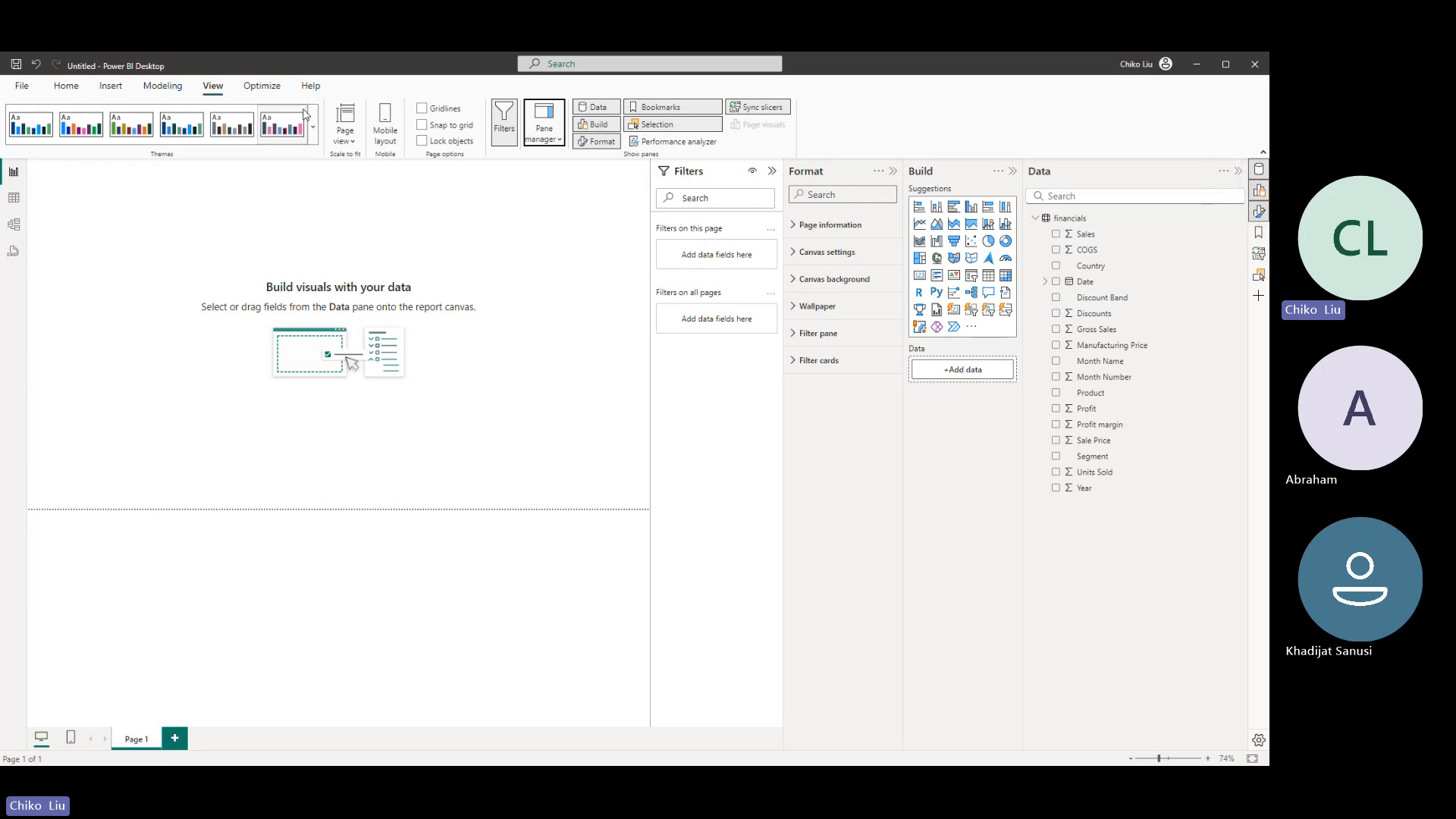
- View the optimization and help tools, and open the Power BI developer documentation in the browser before returning to the report
click(253, 89)
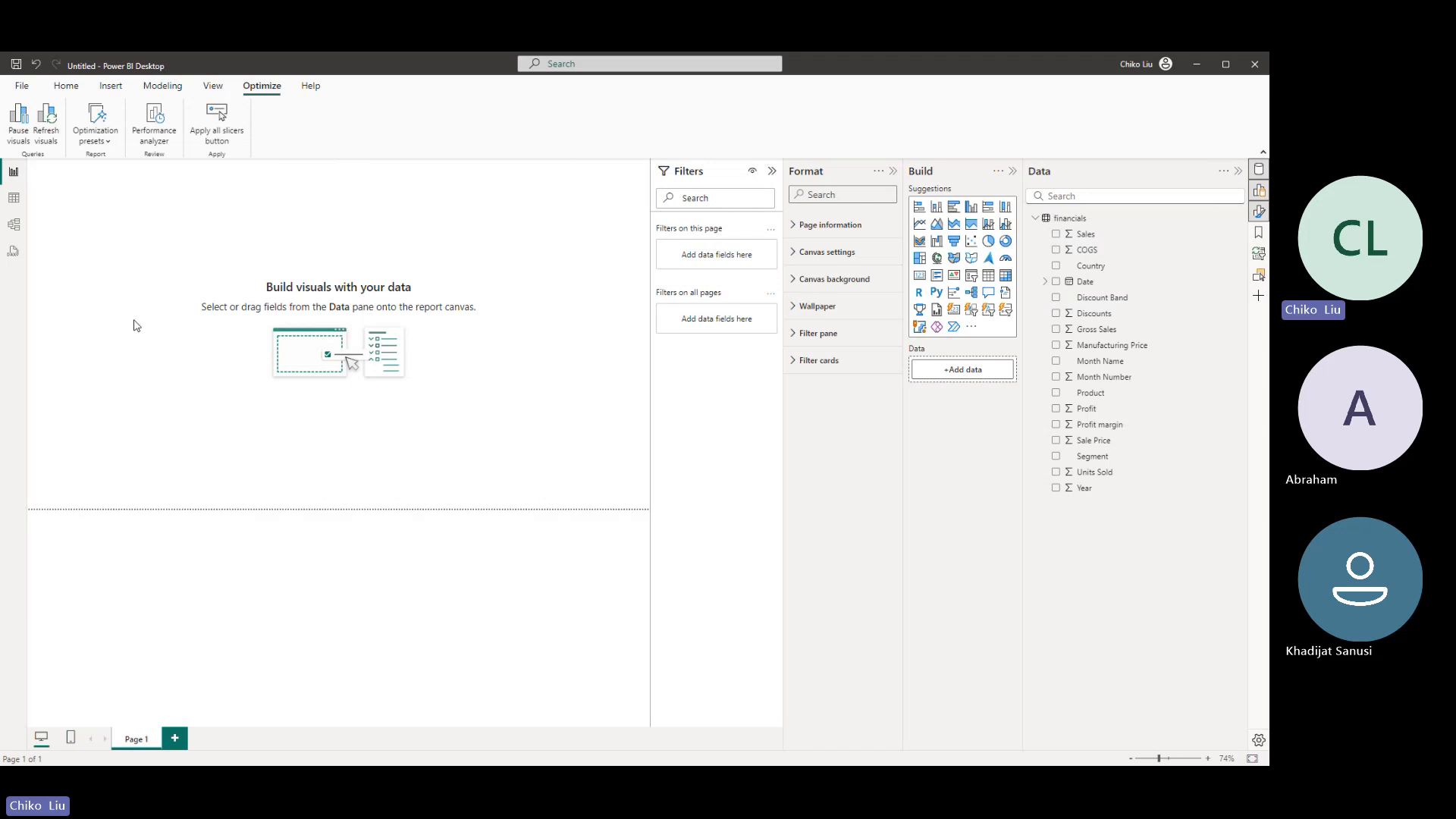
click(316, 89)
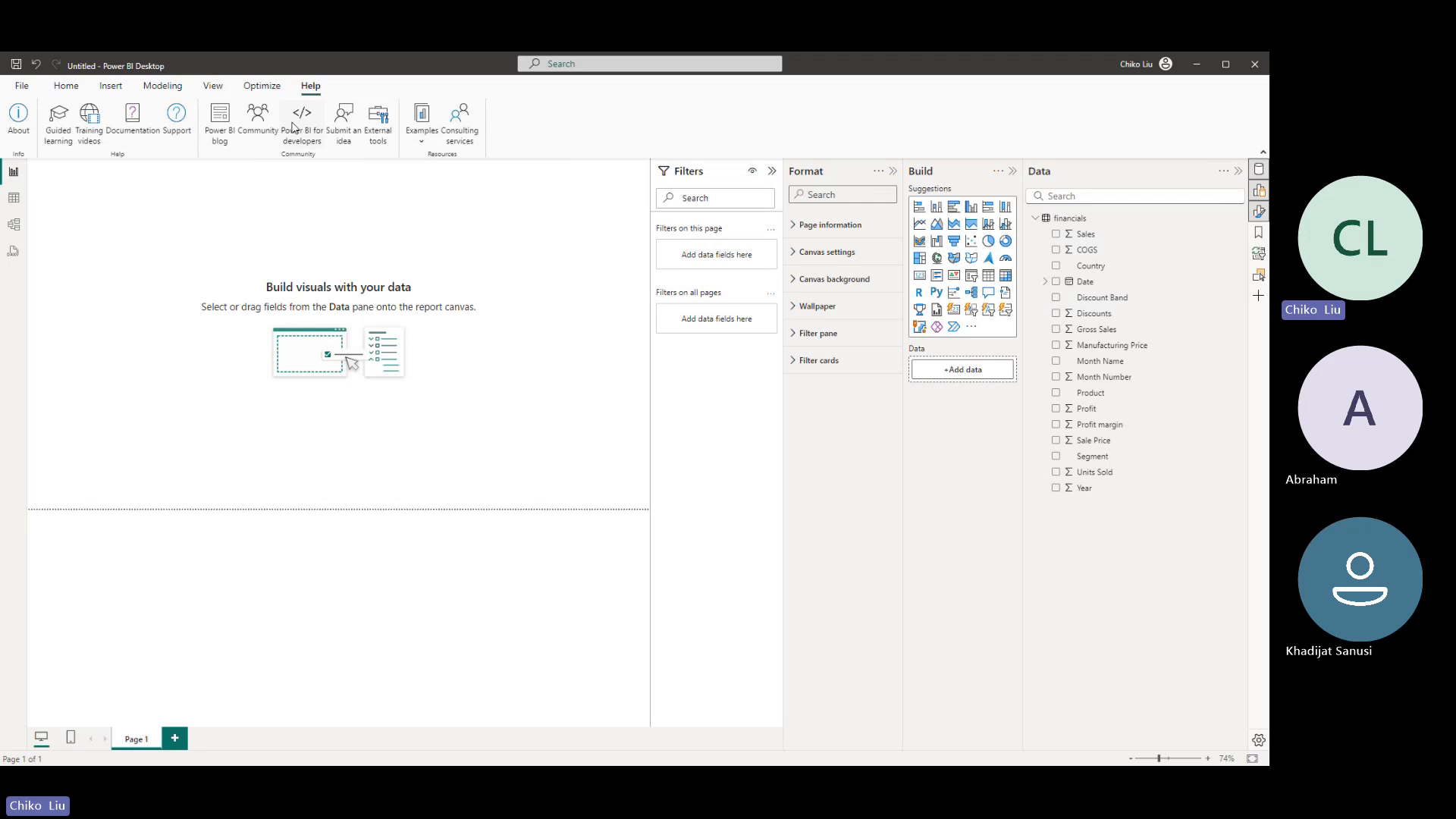
click(301, 121)
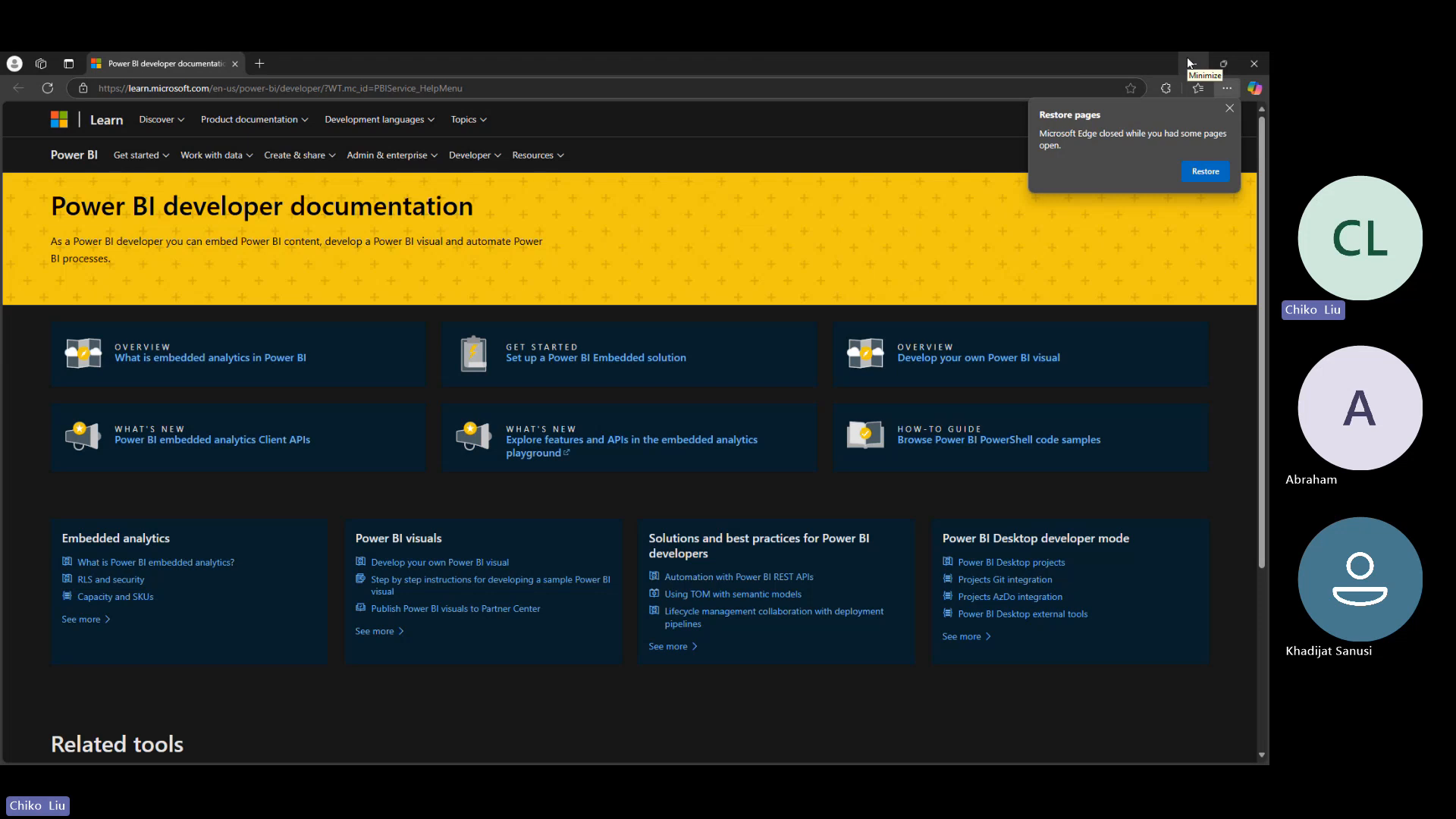
click(1187, 62)
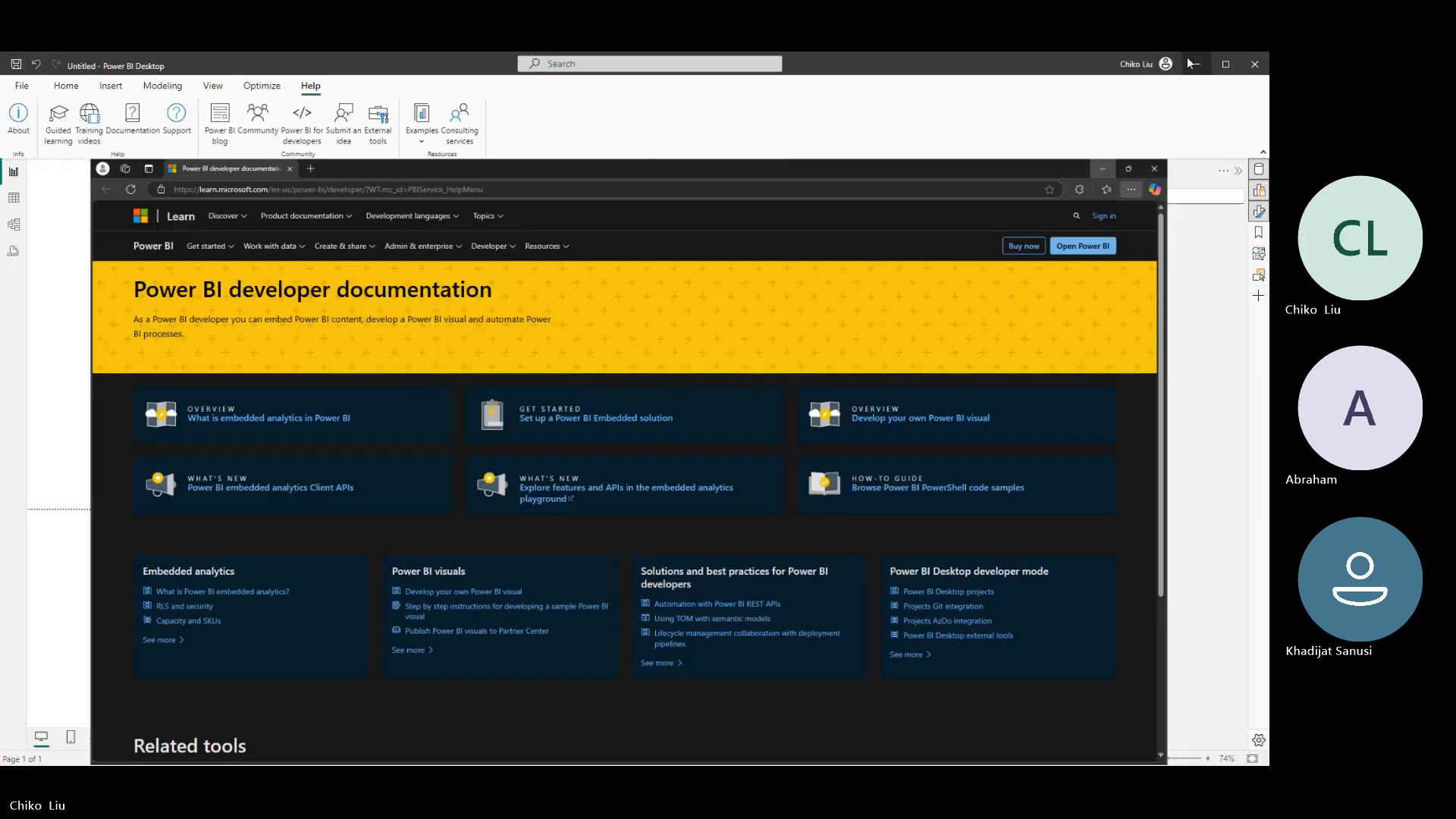
click(66, 85)
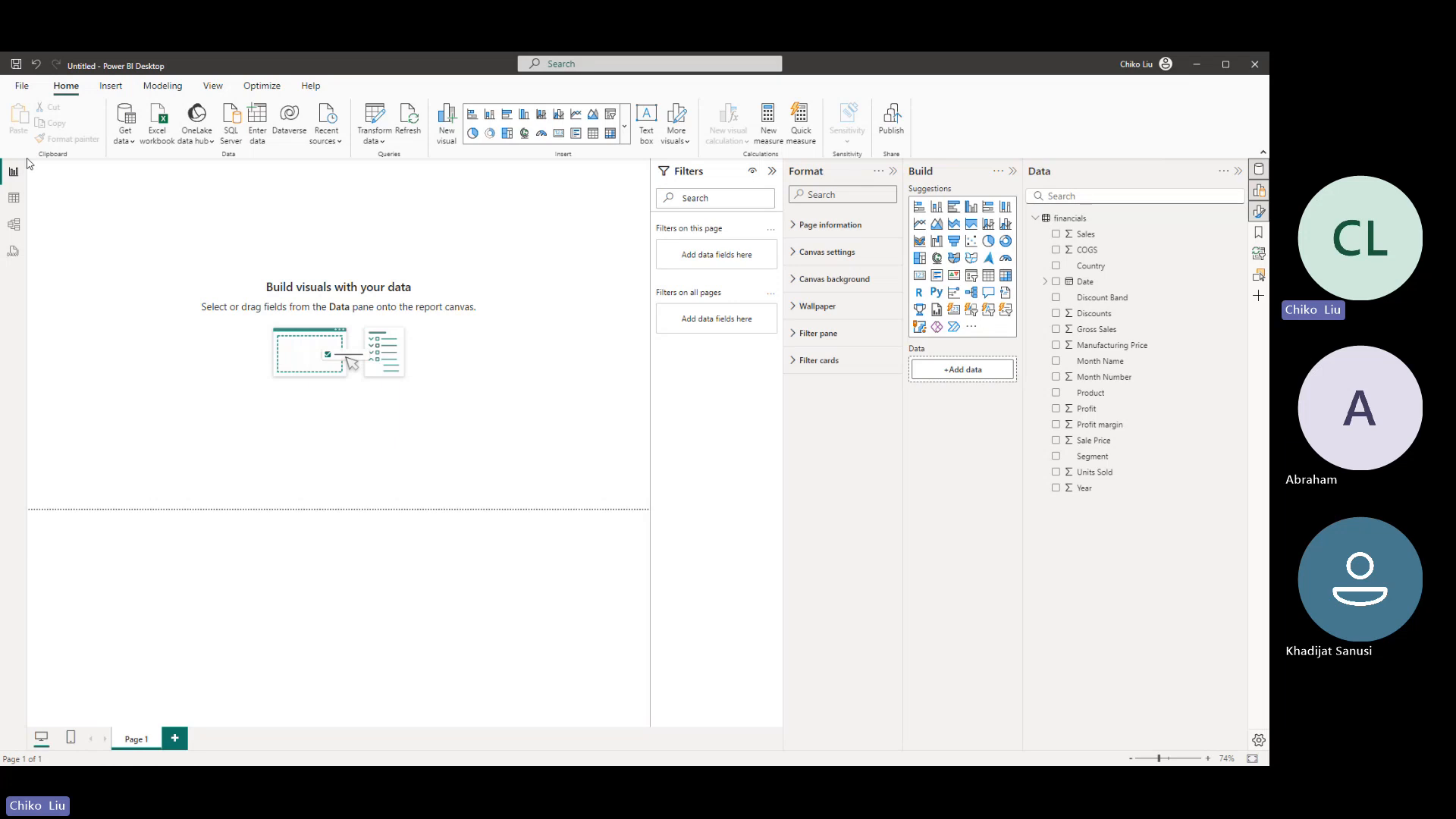
click(111, 86)
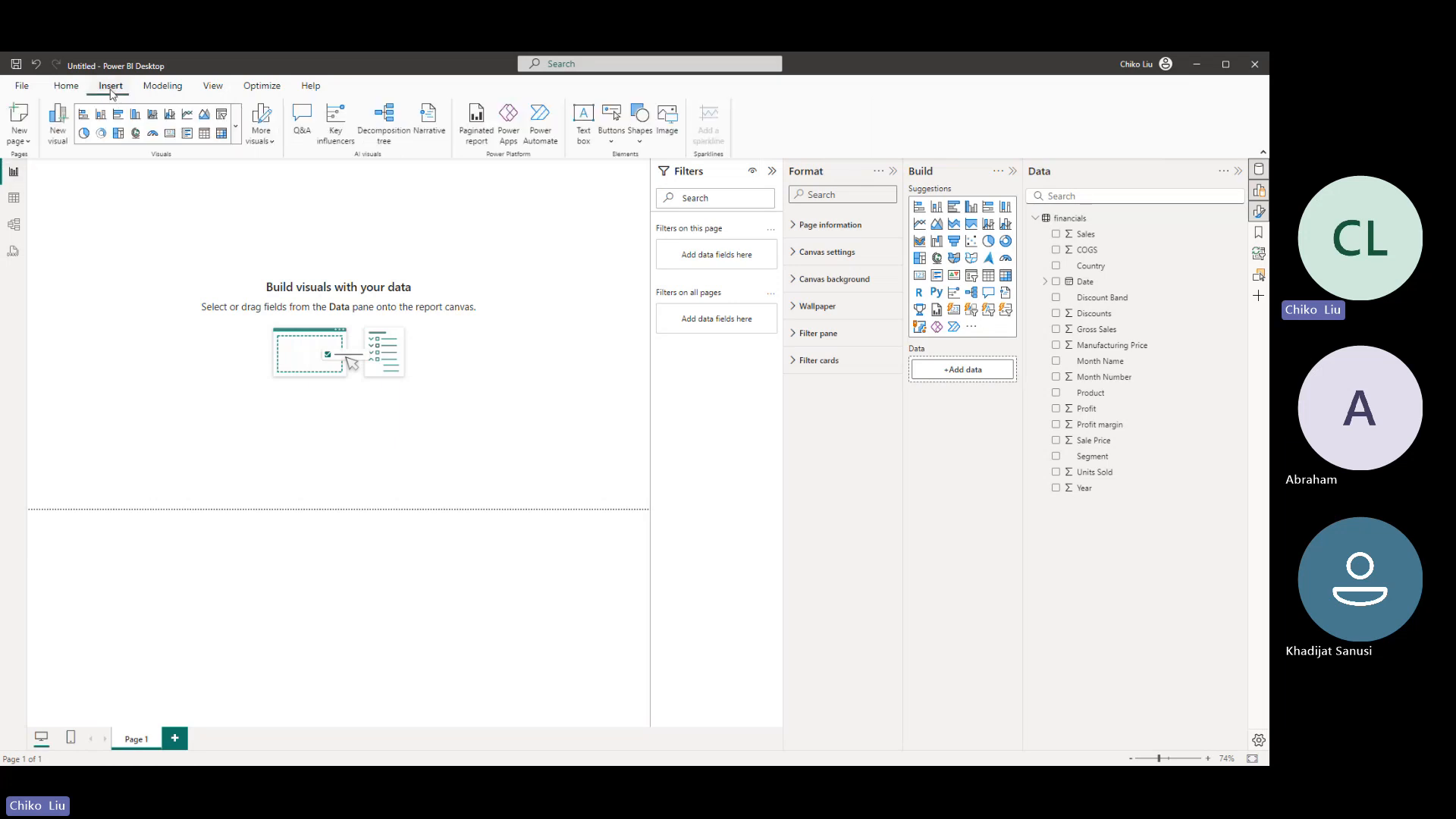
click(68, 86)
click(111, 86)
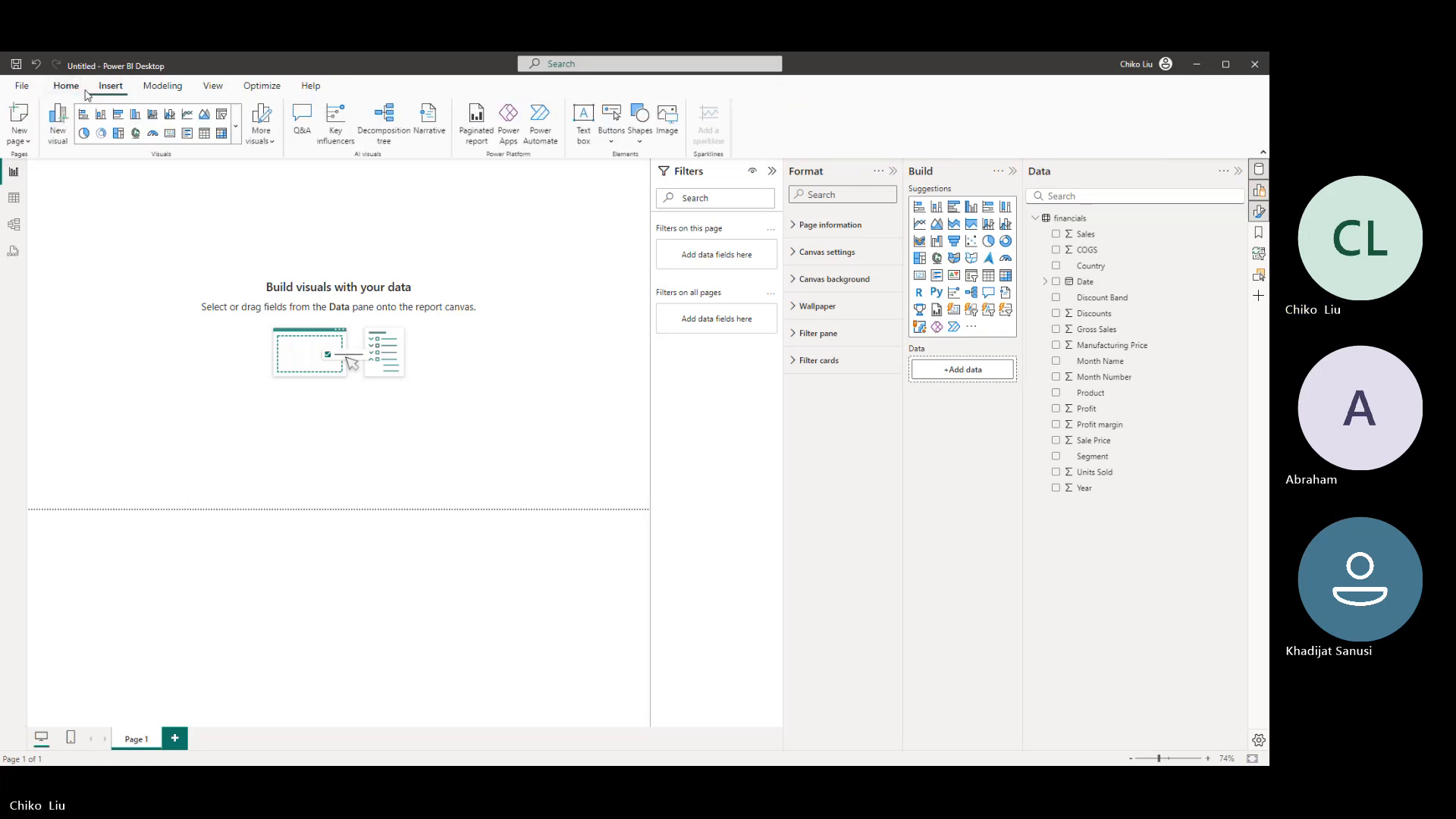
click(64, 87)
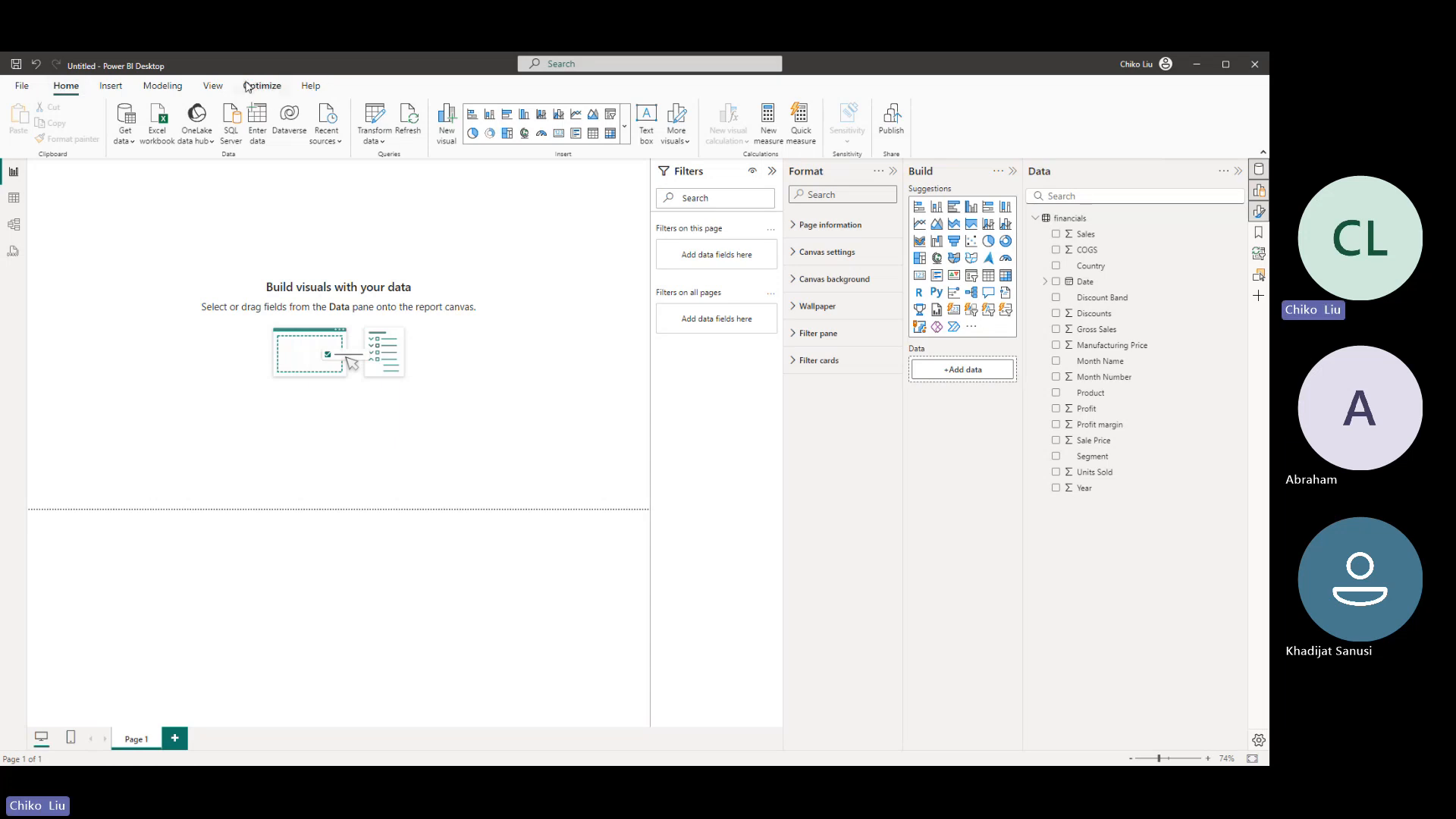
click(254, 86)
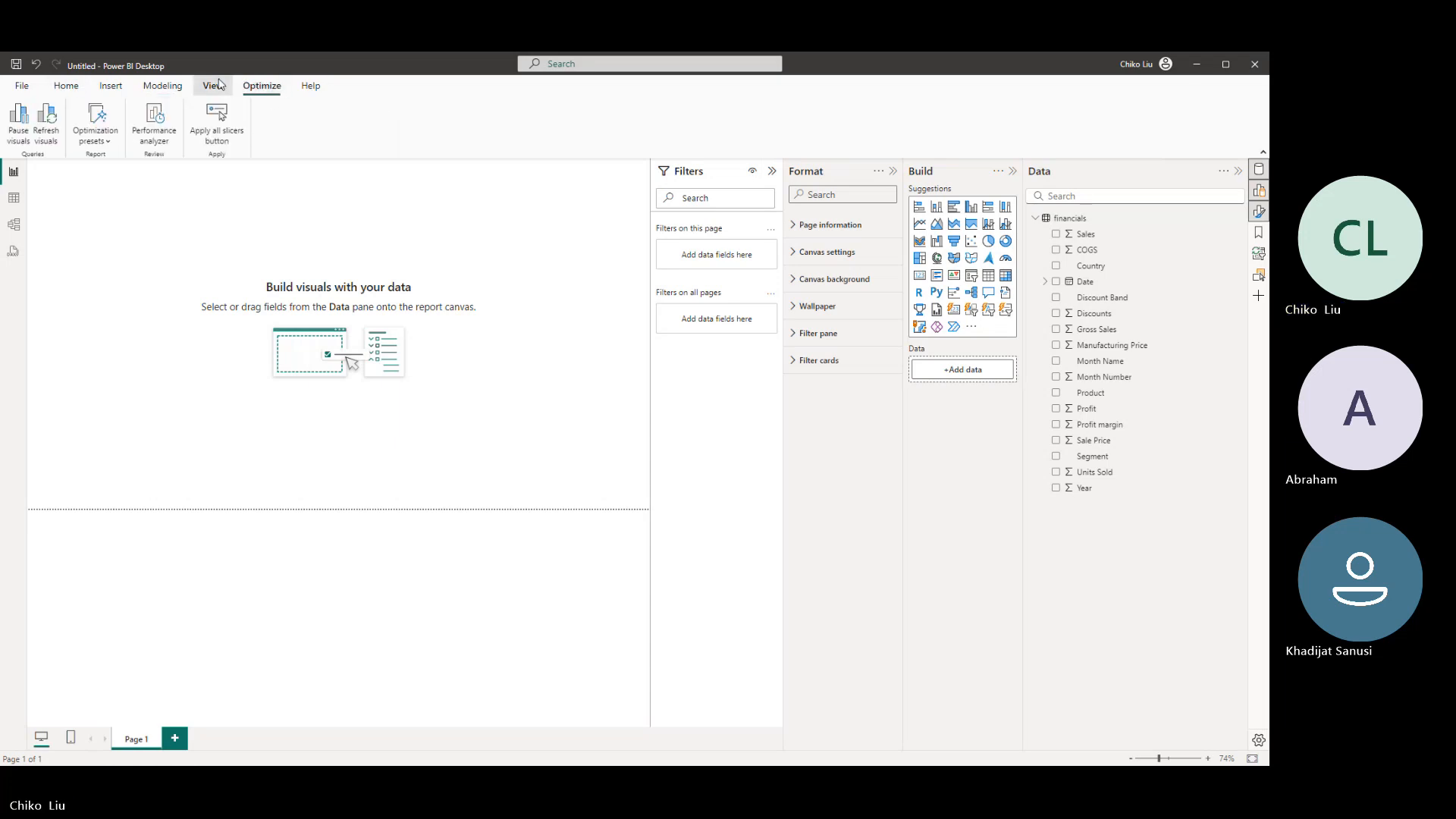
- Show the Selection pane for the report page
click(213, 86)
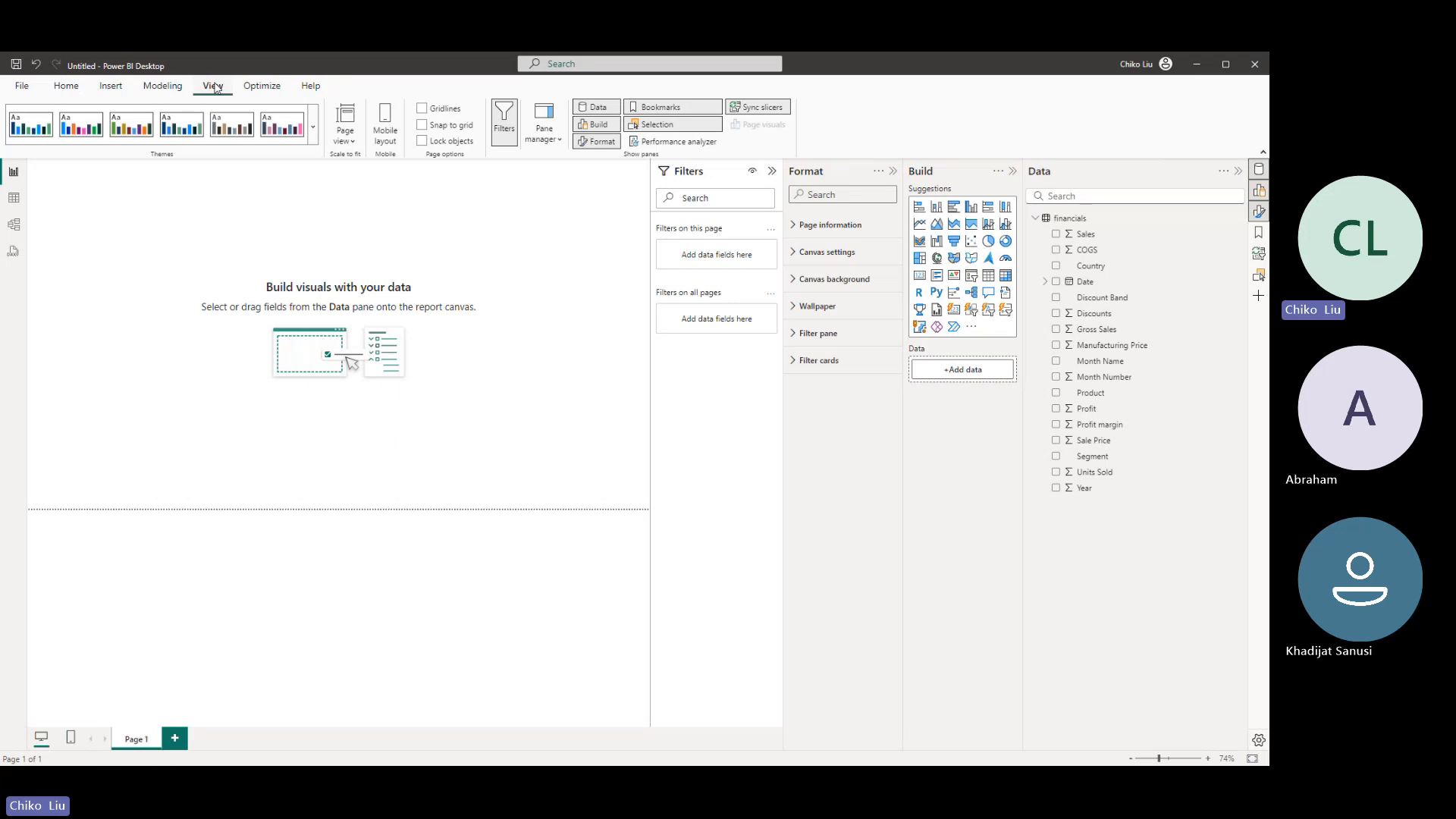
click(1260, 277)
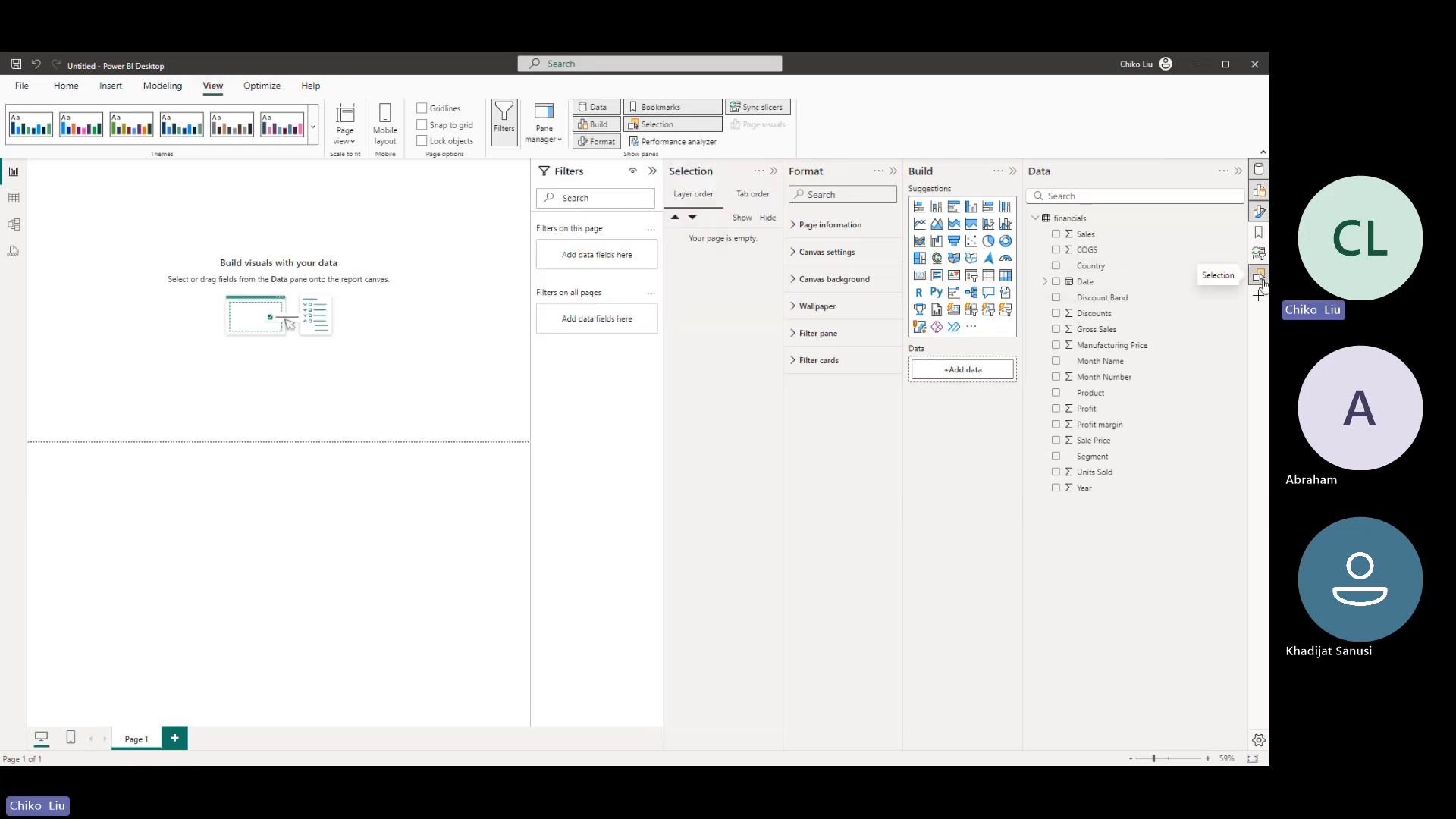
- Look at the Bookmarks pane and close it, and toggle the Format pane off and back on
click(1259, 234)
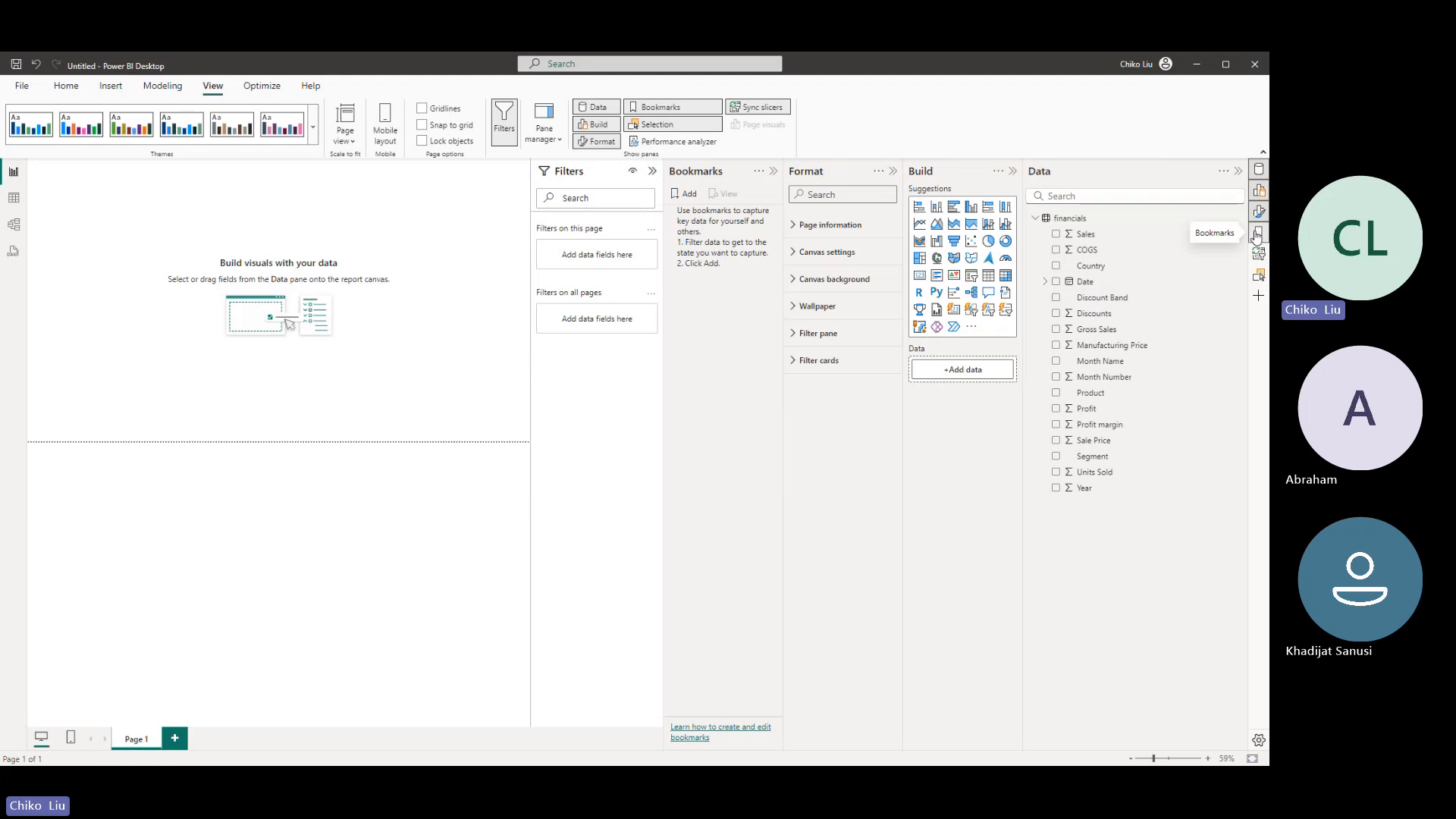
click(1258, 235)
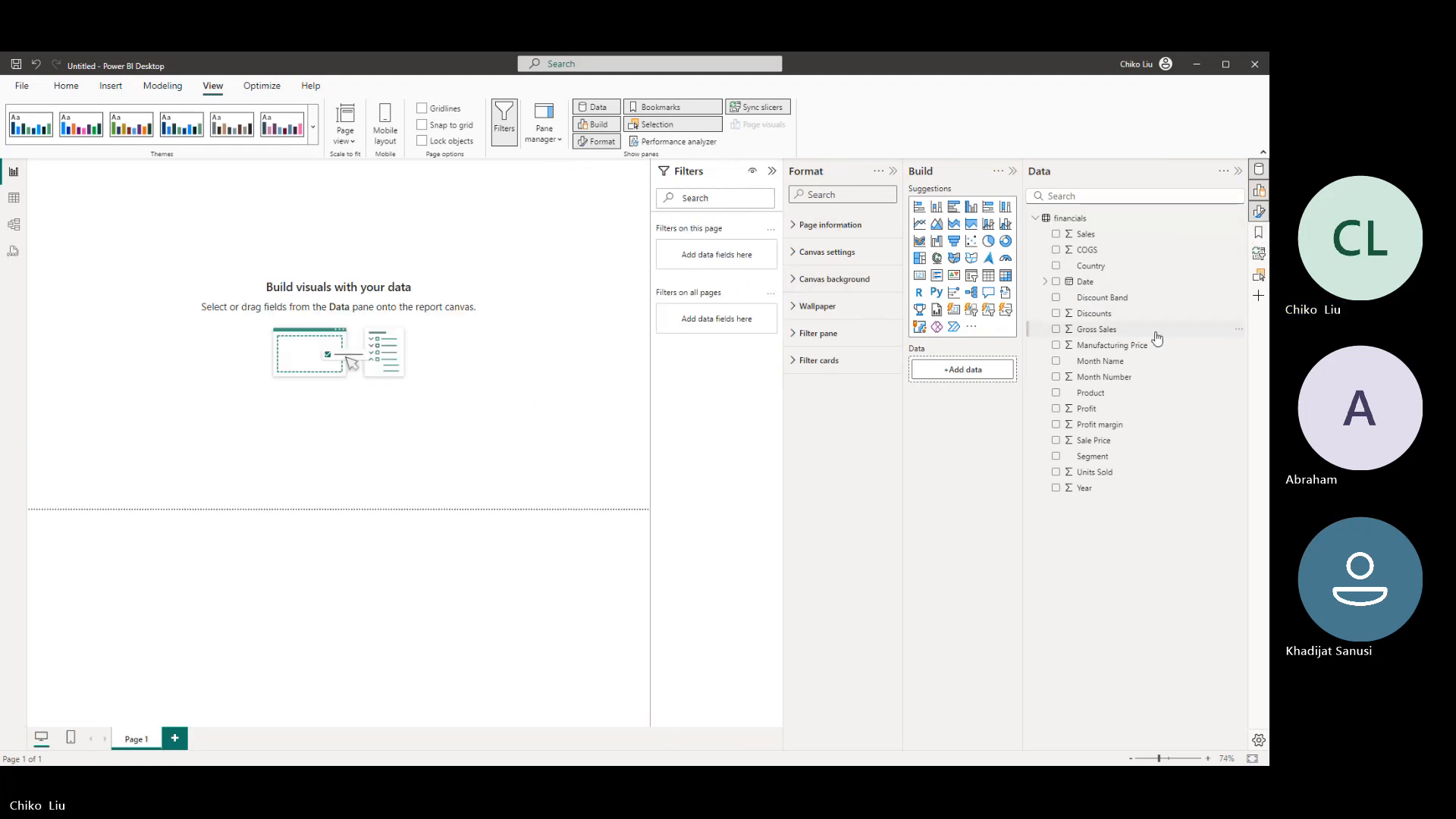
click(1259, 211)
click(1259, 211)
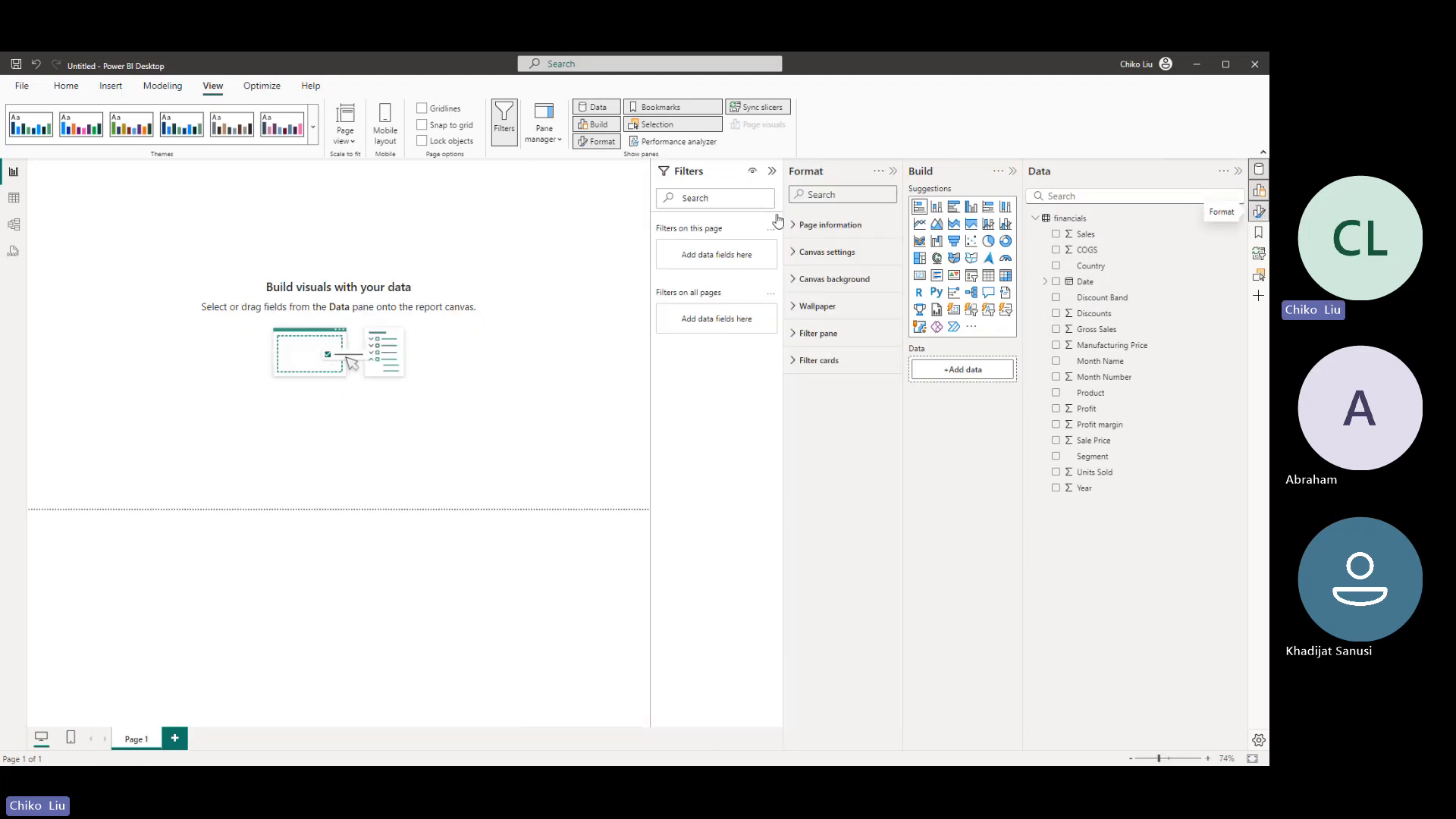
- Collapse the Filters pane beside the report canvas
click(773, 173)
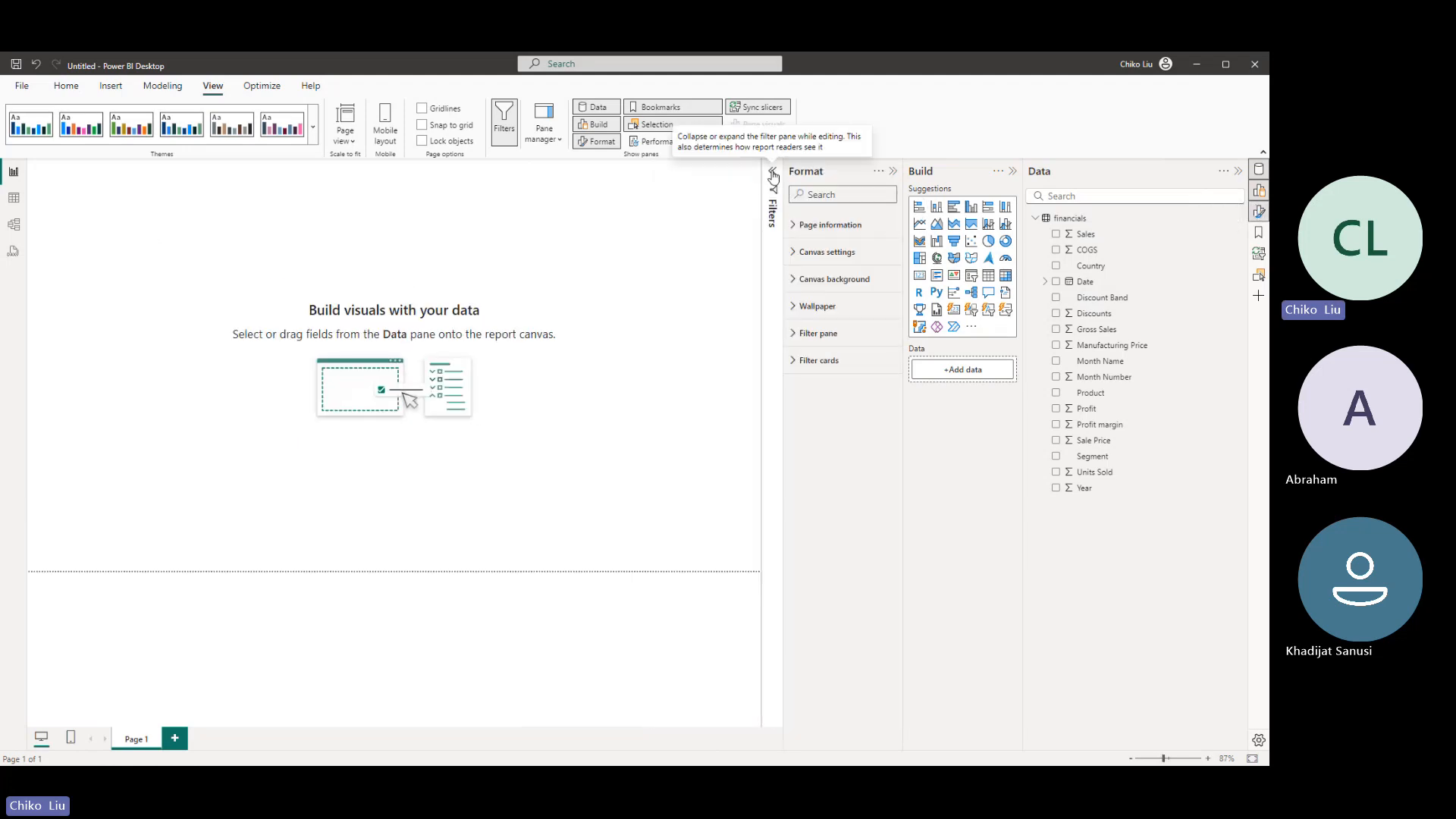
click(773, 173)
click(773, 173)
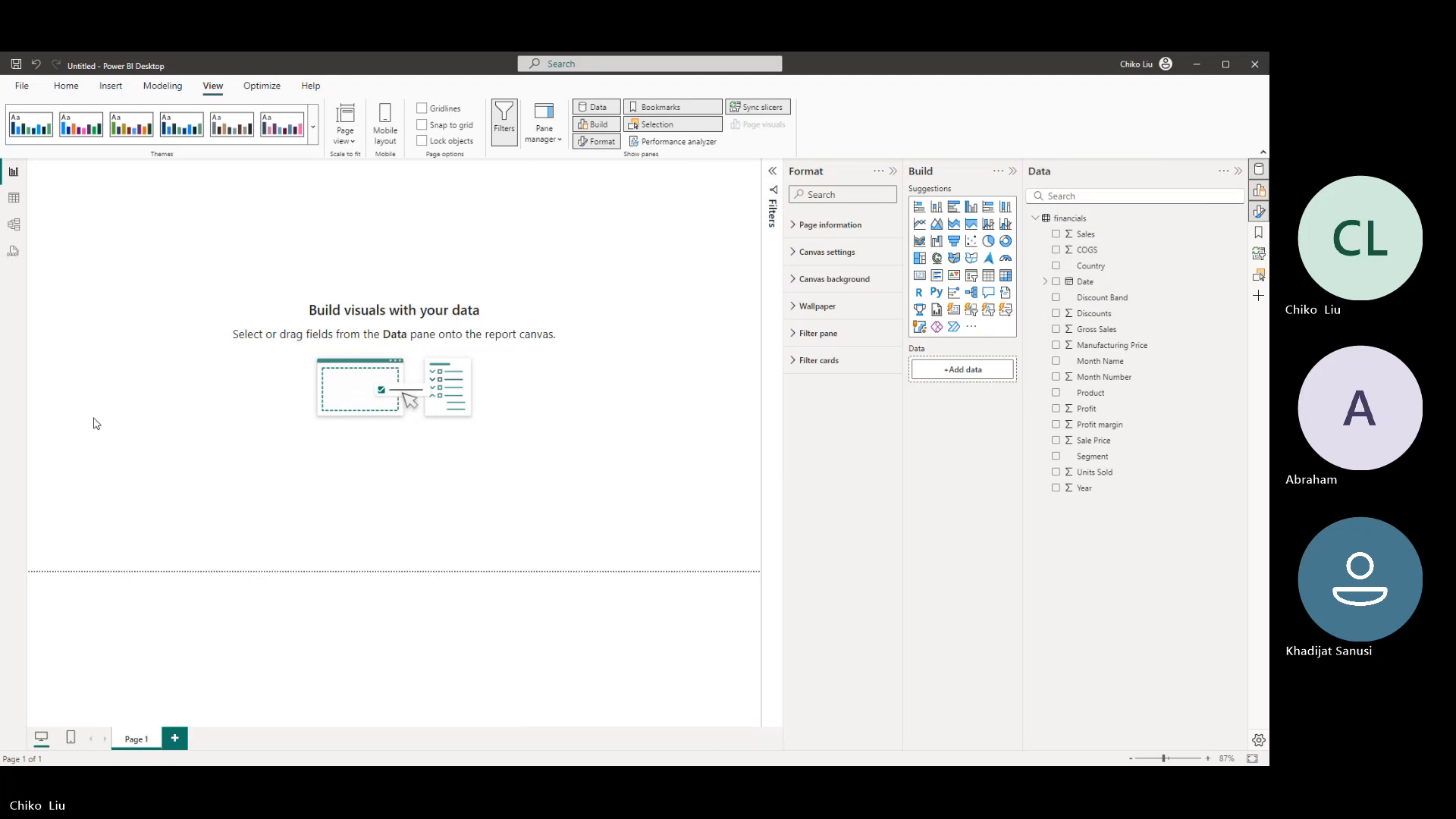
- Show the financials data in Table view and set the Country column's data category to Country
click(57, 88)
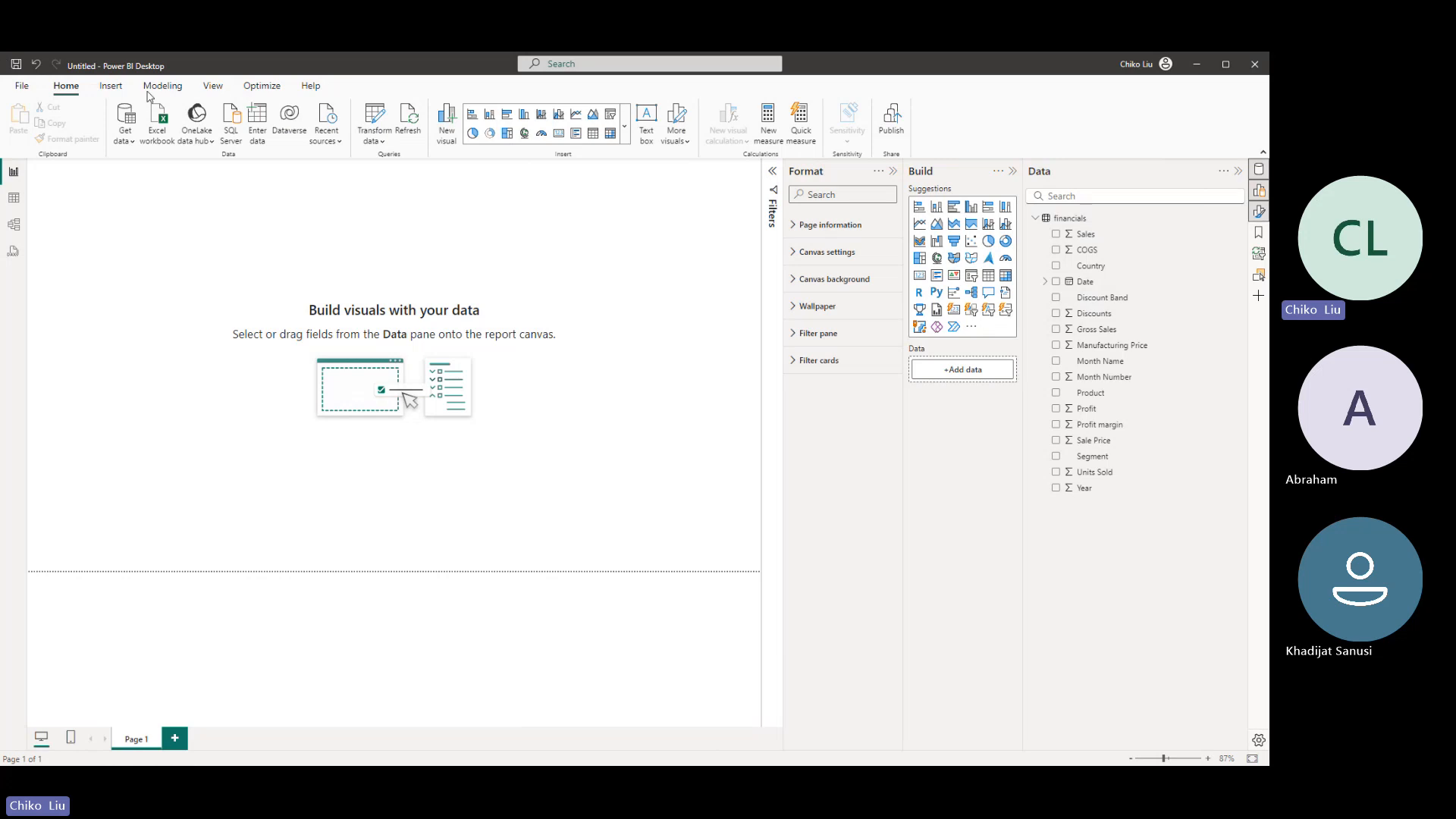
click(14, 200)
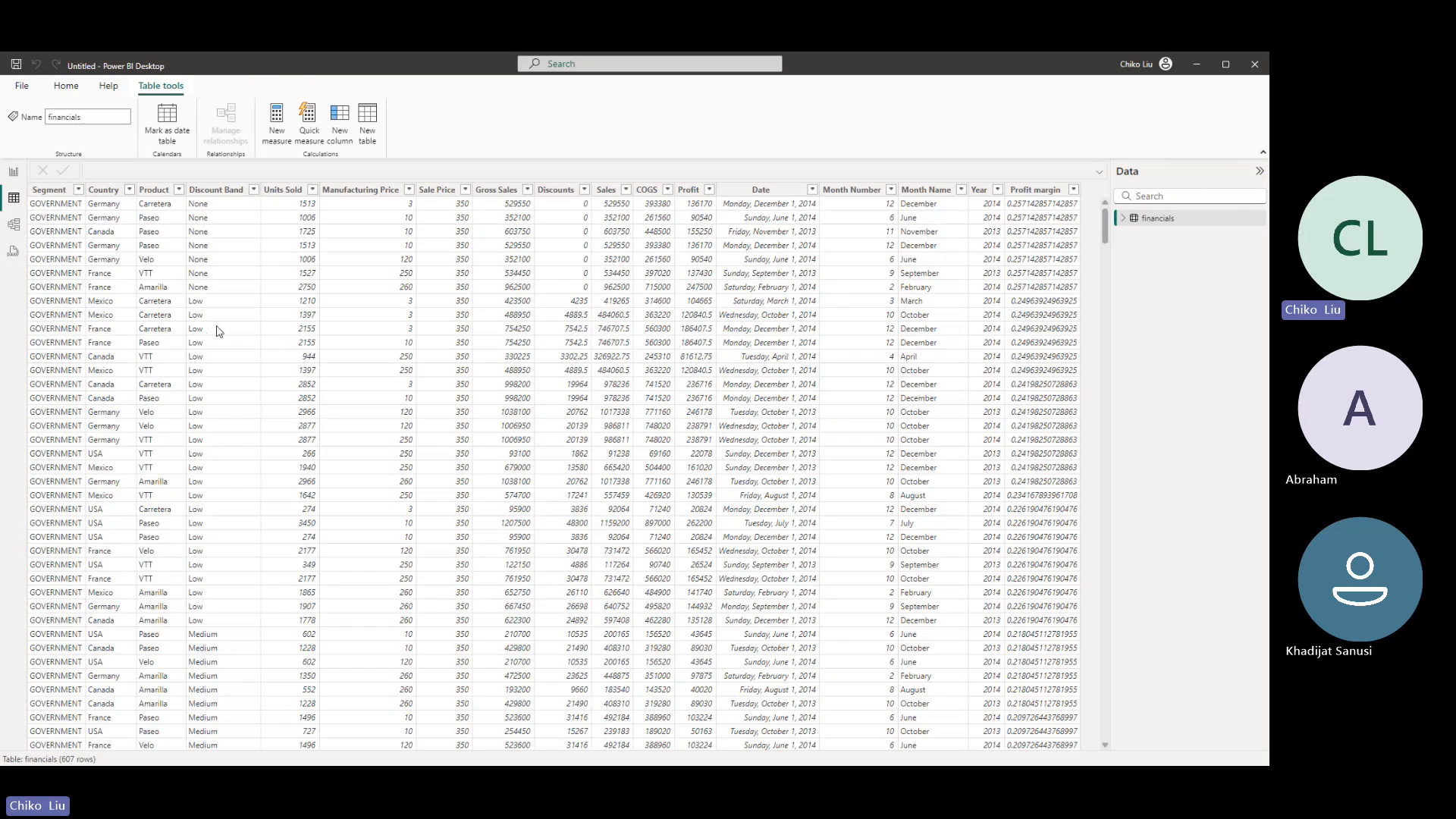
click(280, 190)
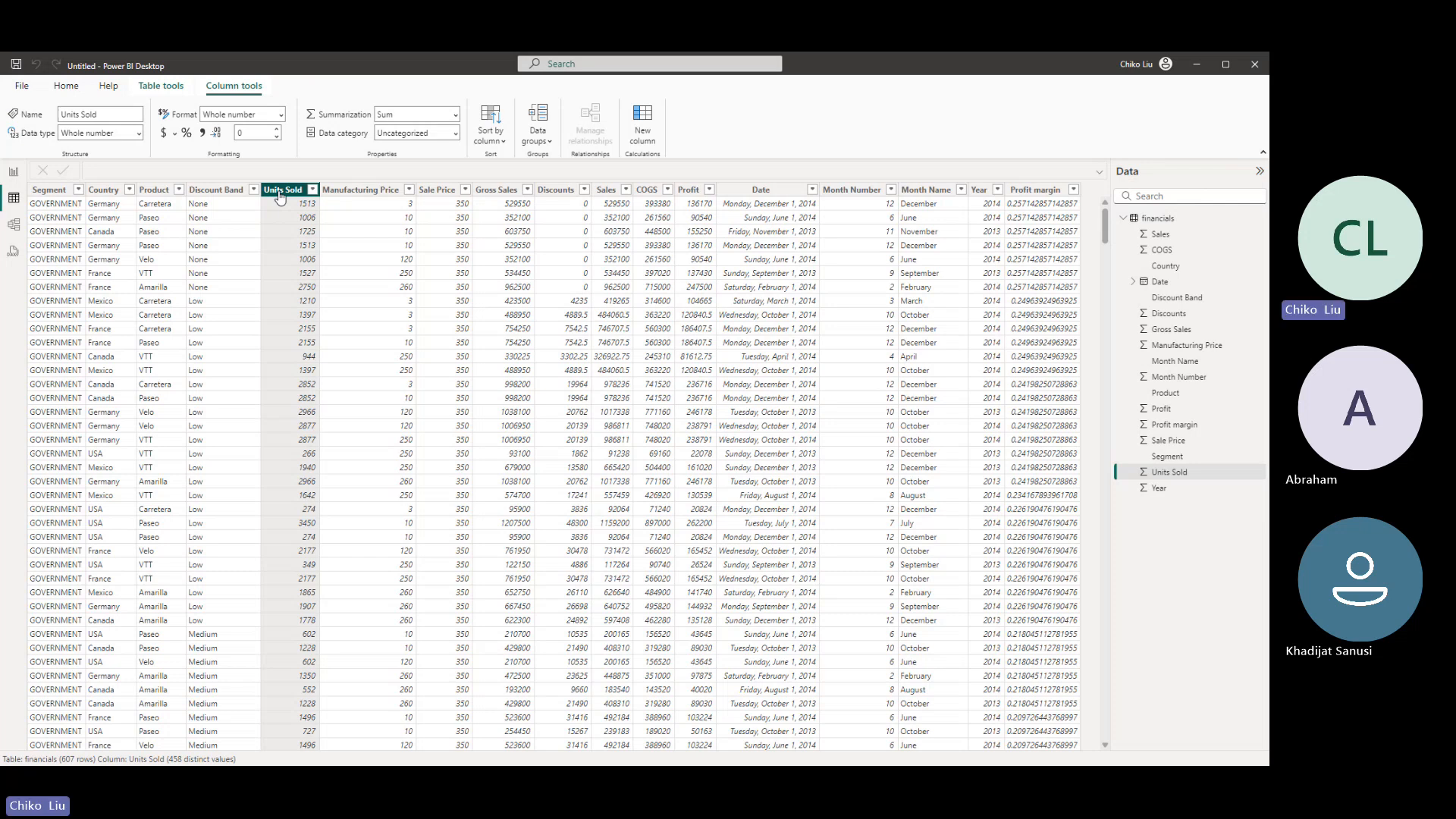
click(114, 190)
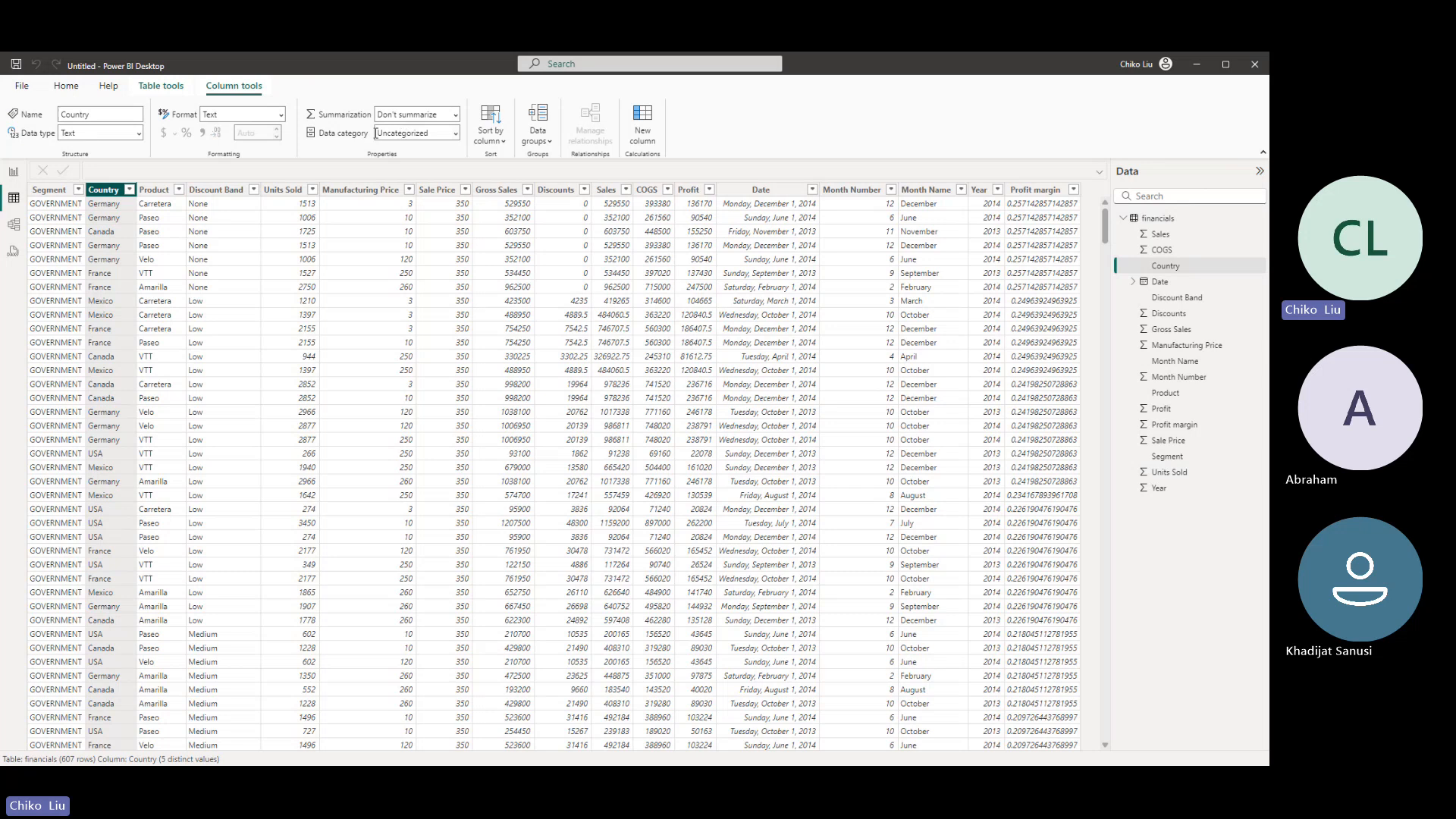
click(455, 134)
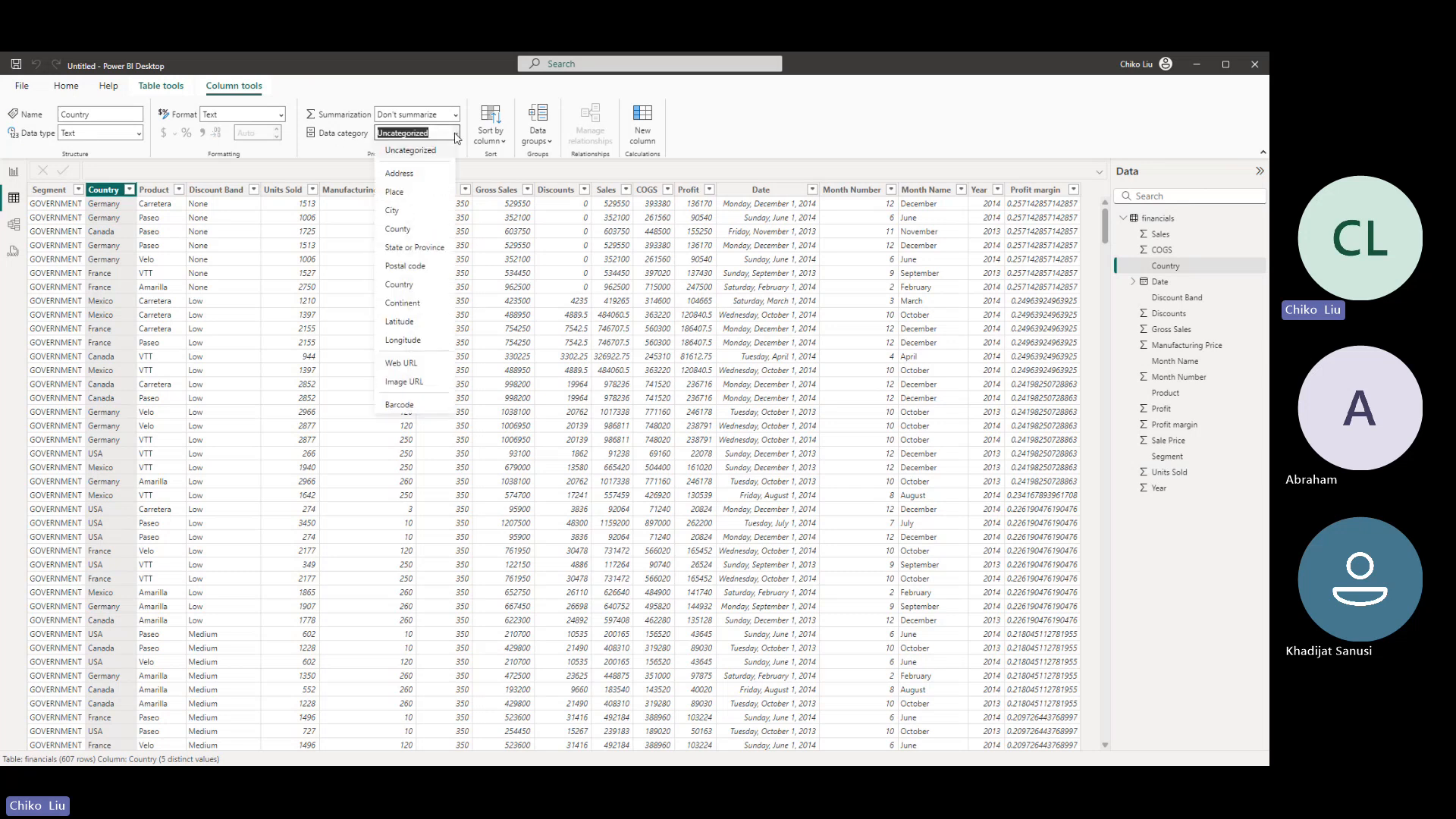
click(402, 291)
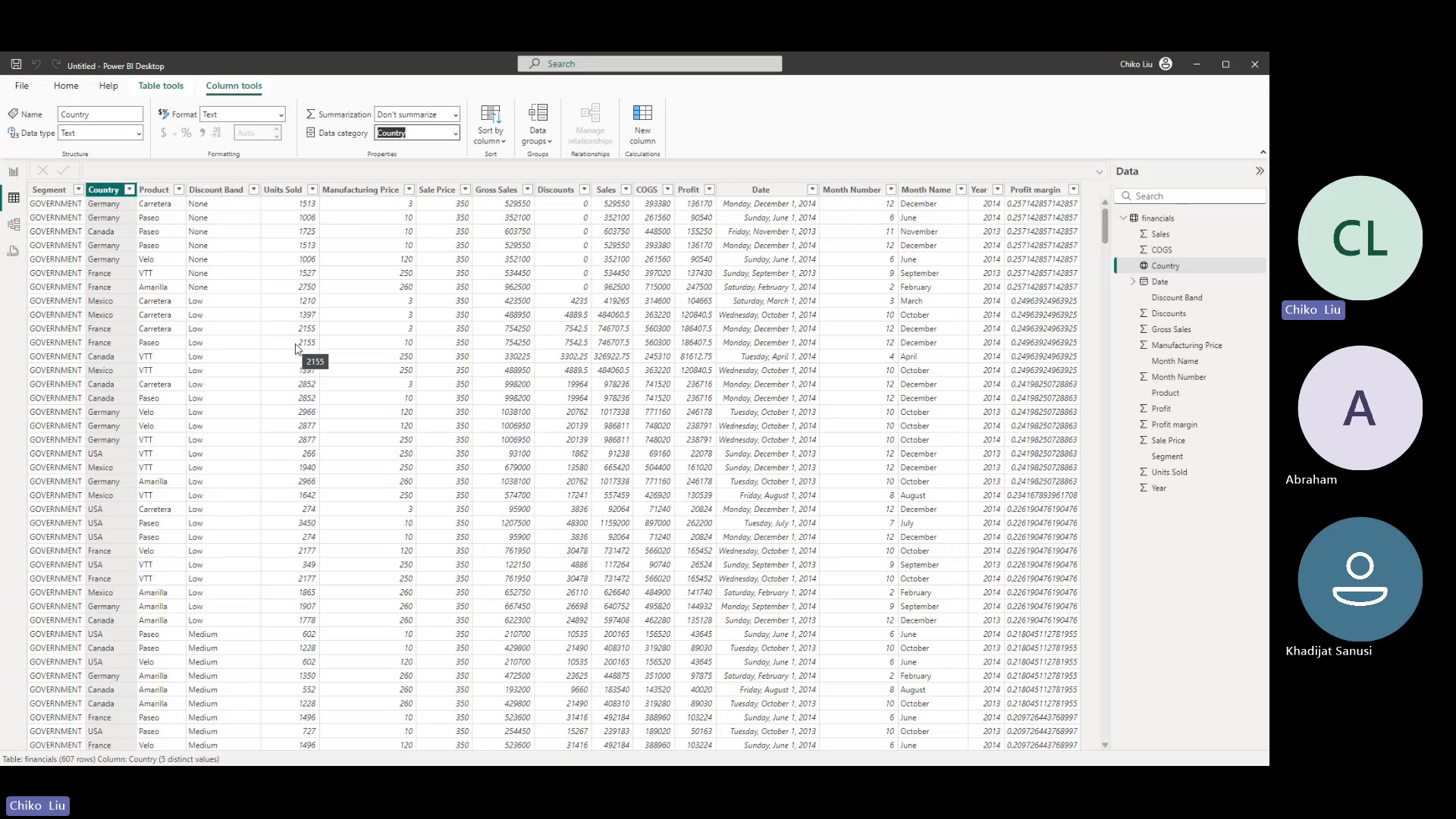
- Apply the thousands separator to the Units Sold and Manufacturing Price columns
click(283, 191)
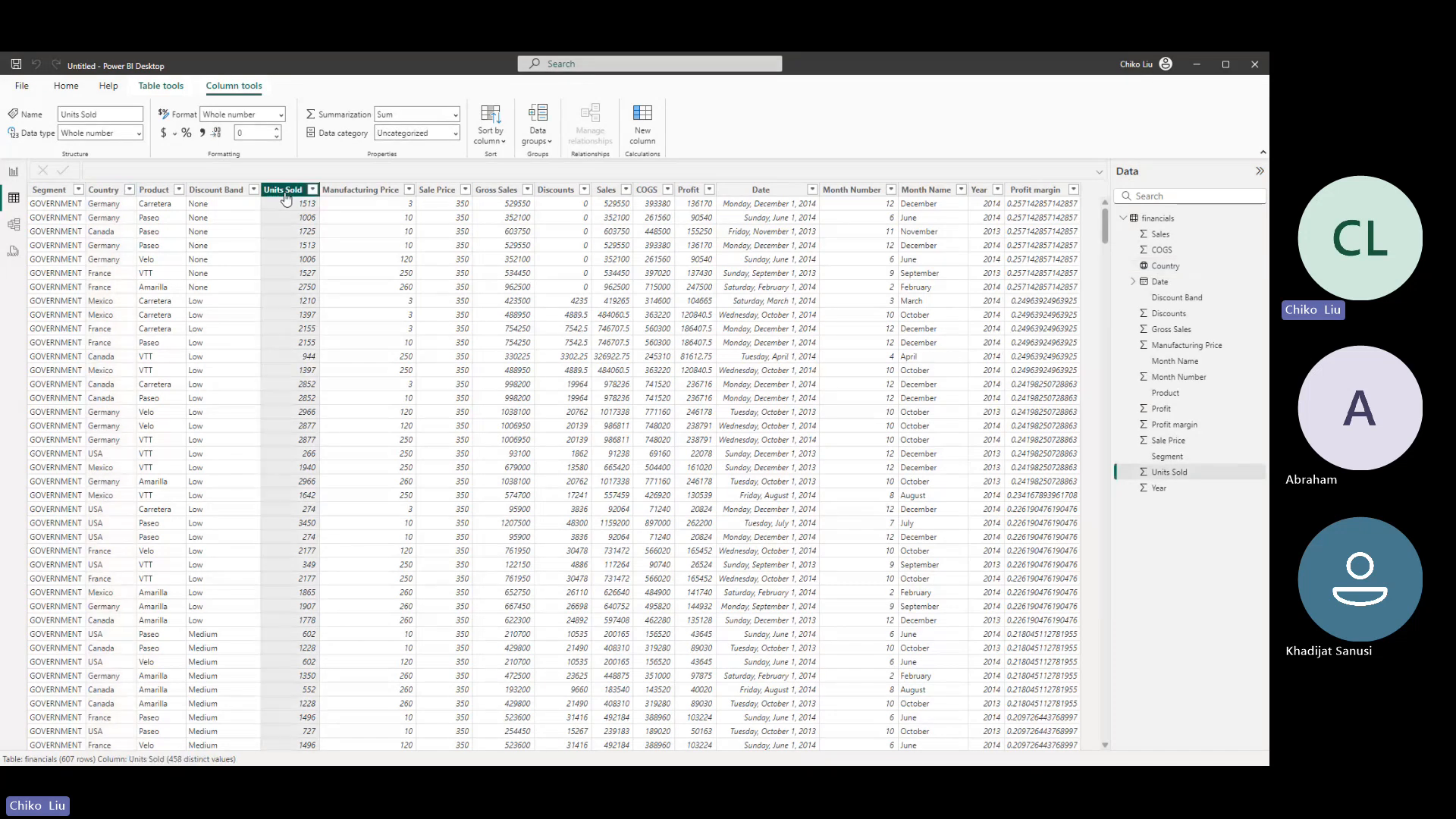
click(203, 133)
click(353, 189)
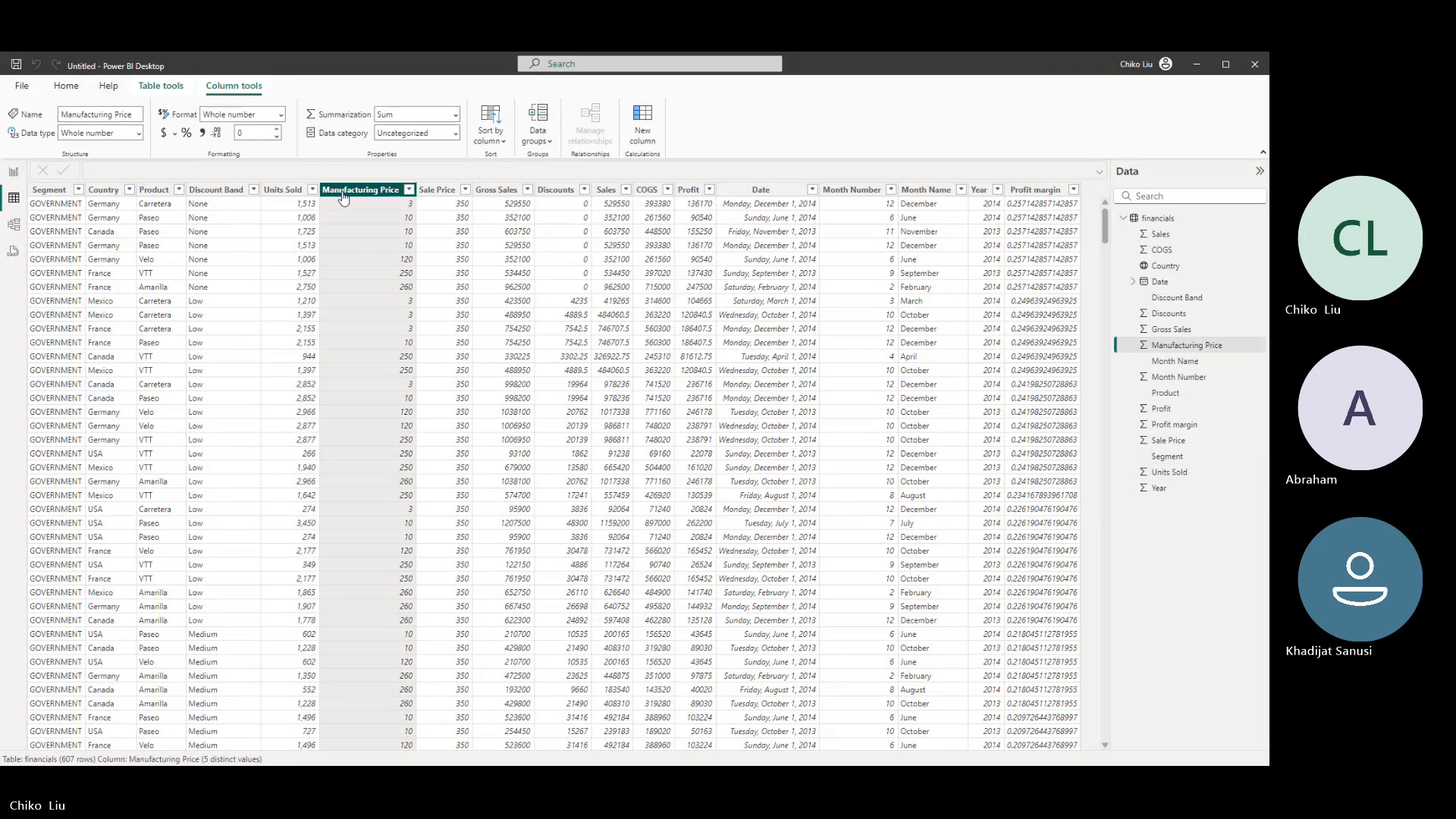
click(694, 189)
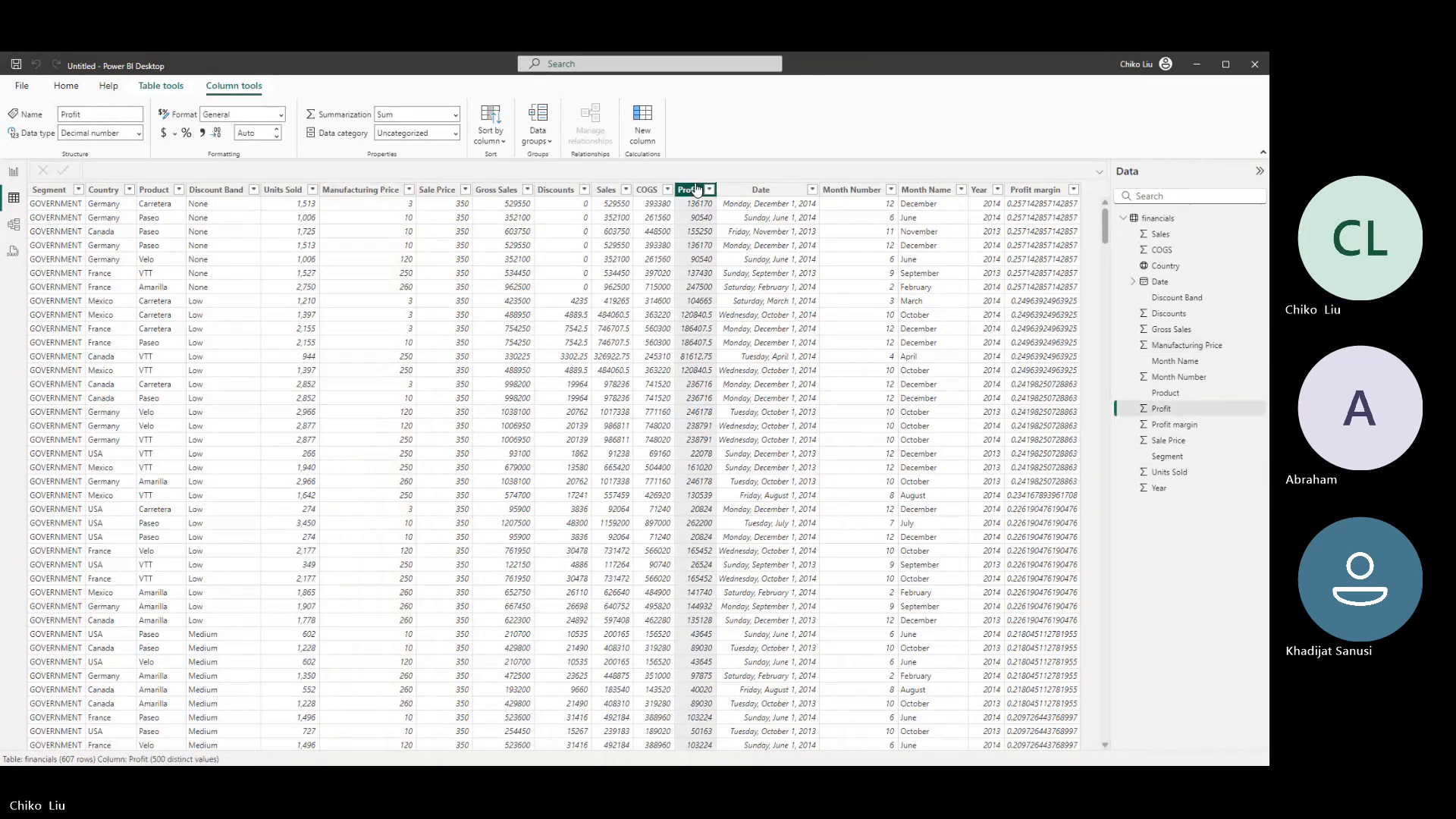
click(385, 190)
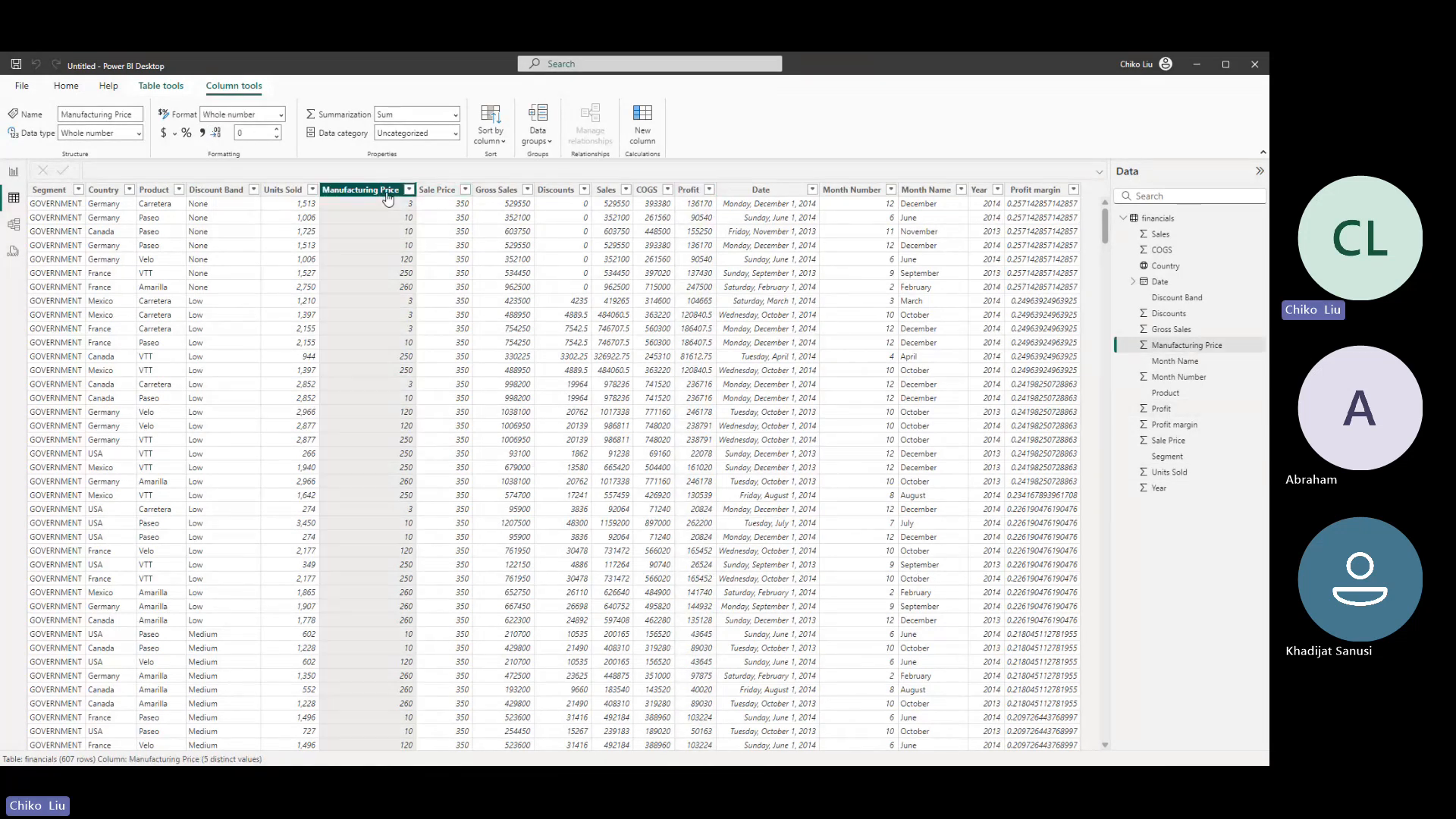
click(203, 135)
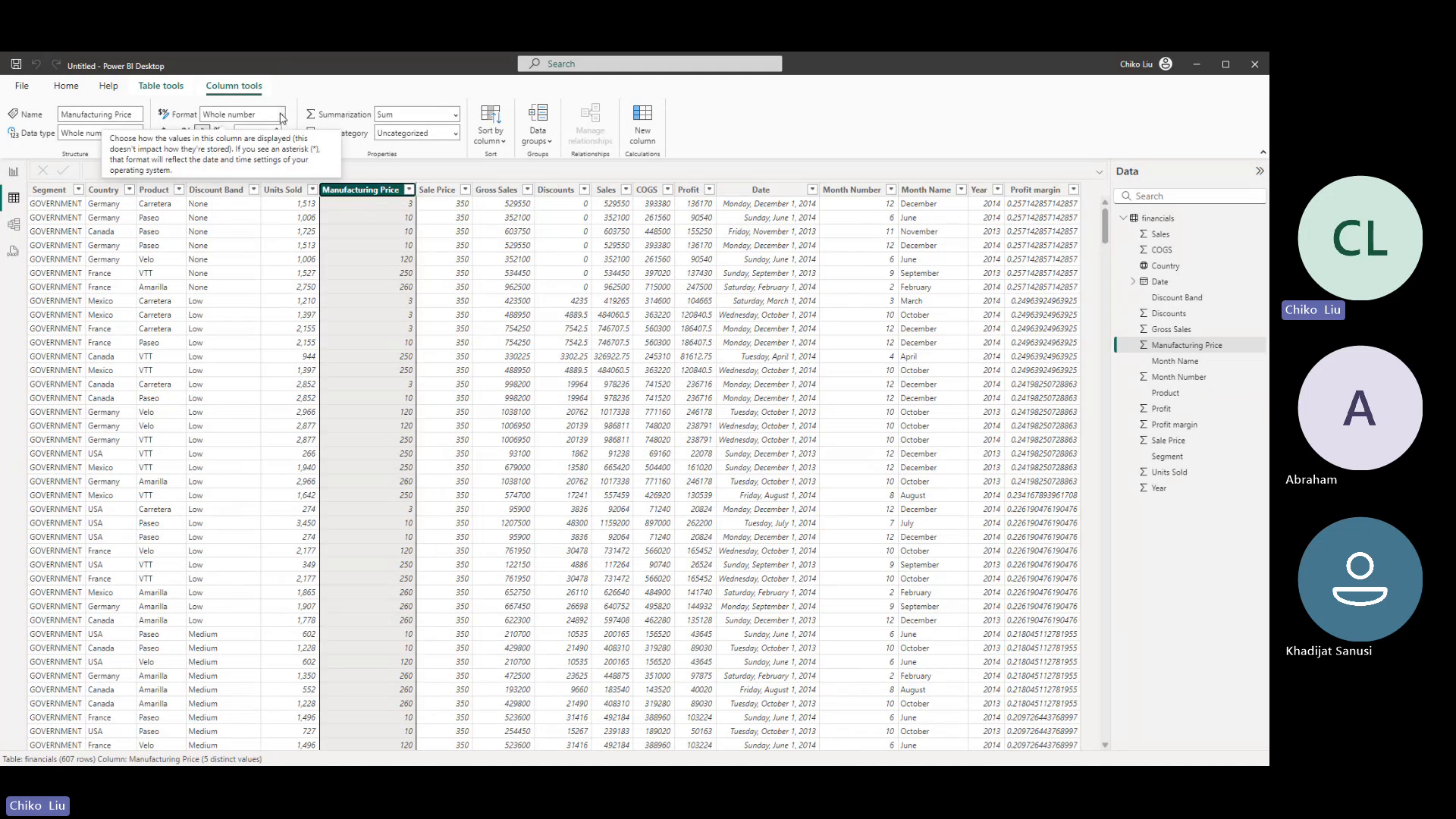
- Try the Decimal number format on the Manufacturing Price column, and set it to Currency instead
click(281, 115)
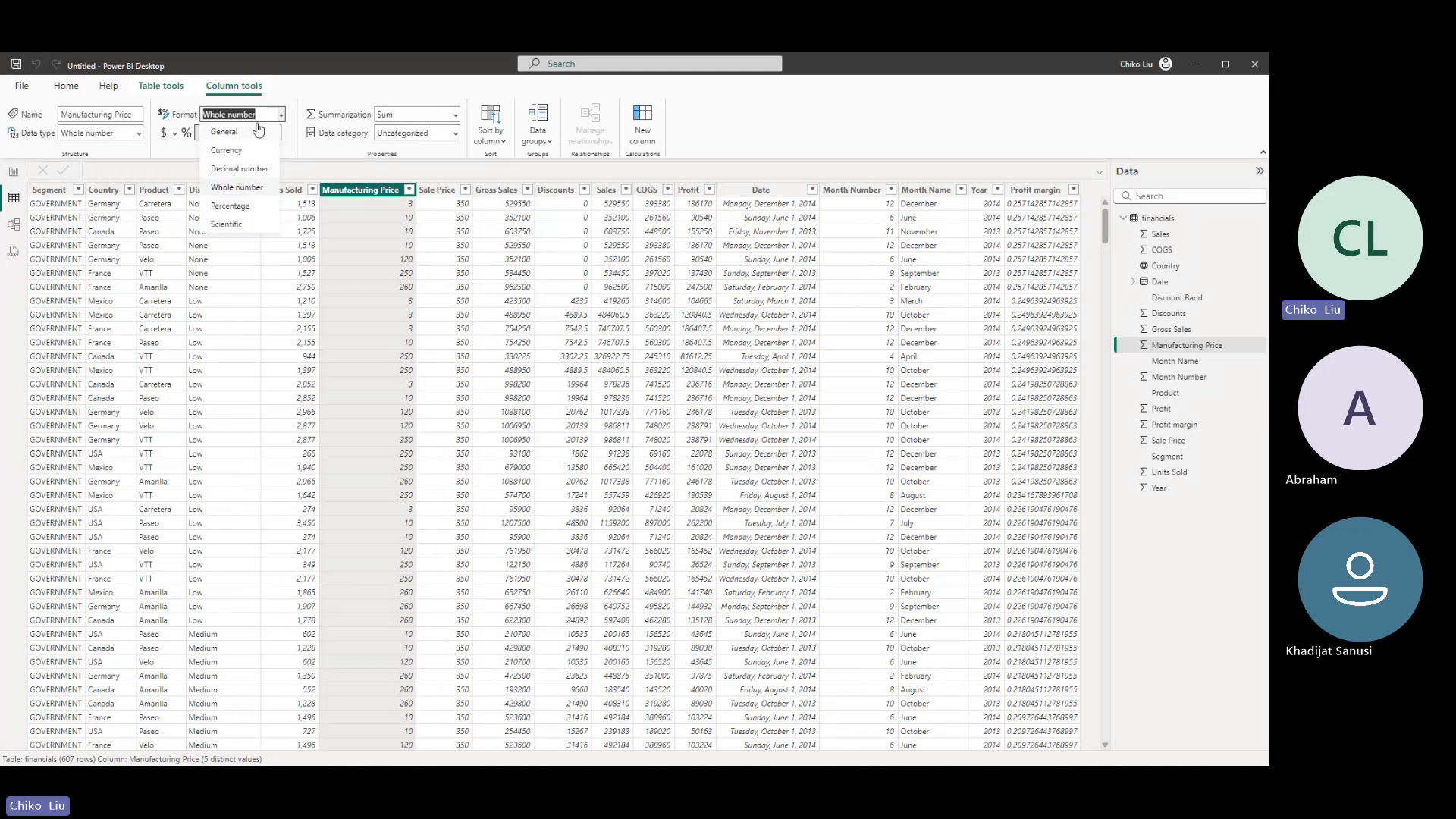
click(244, 169)
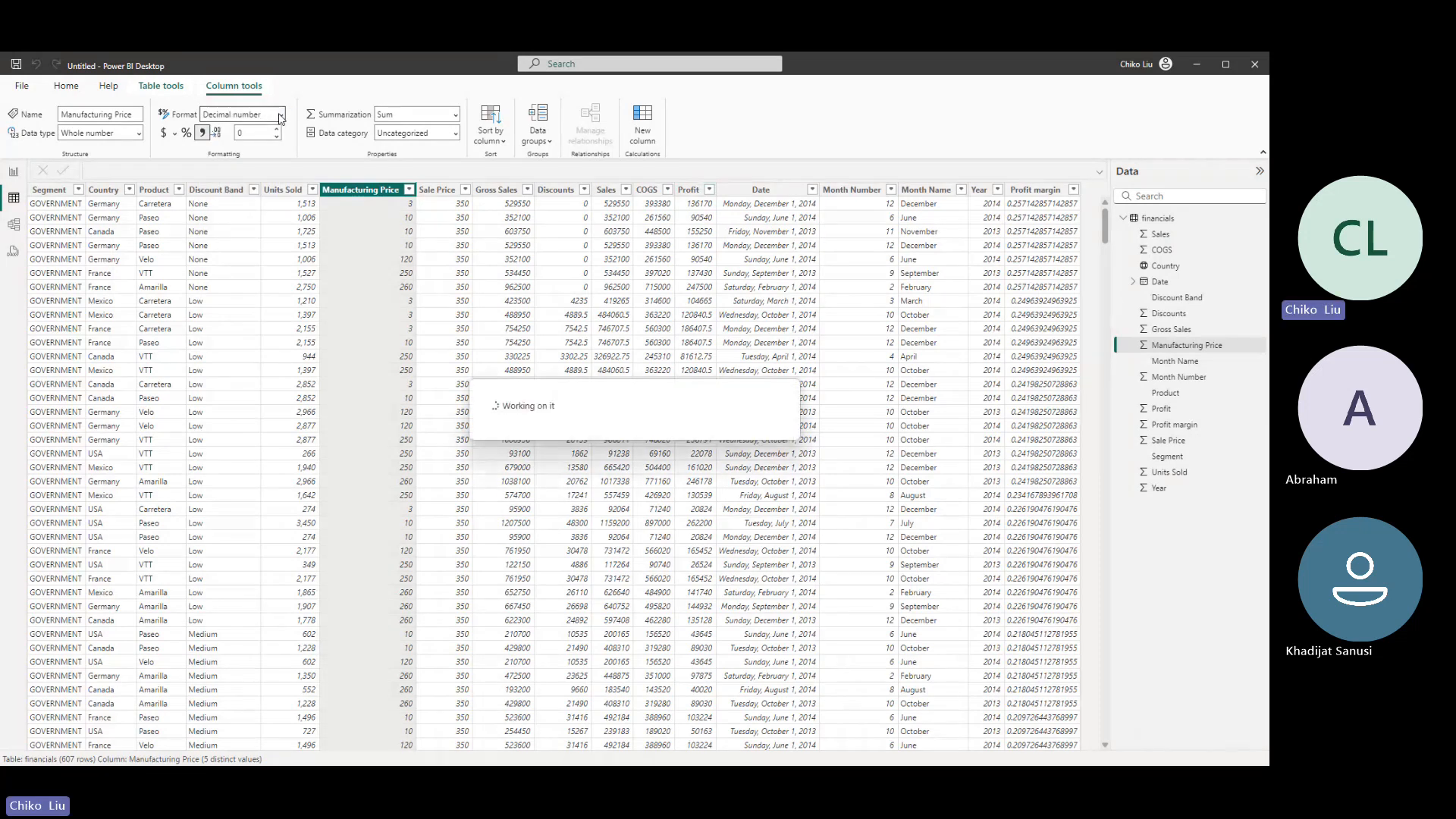
click(280, 116)
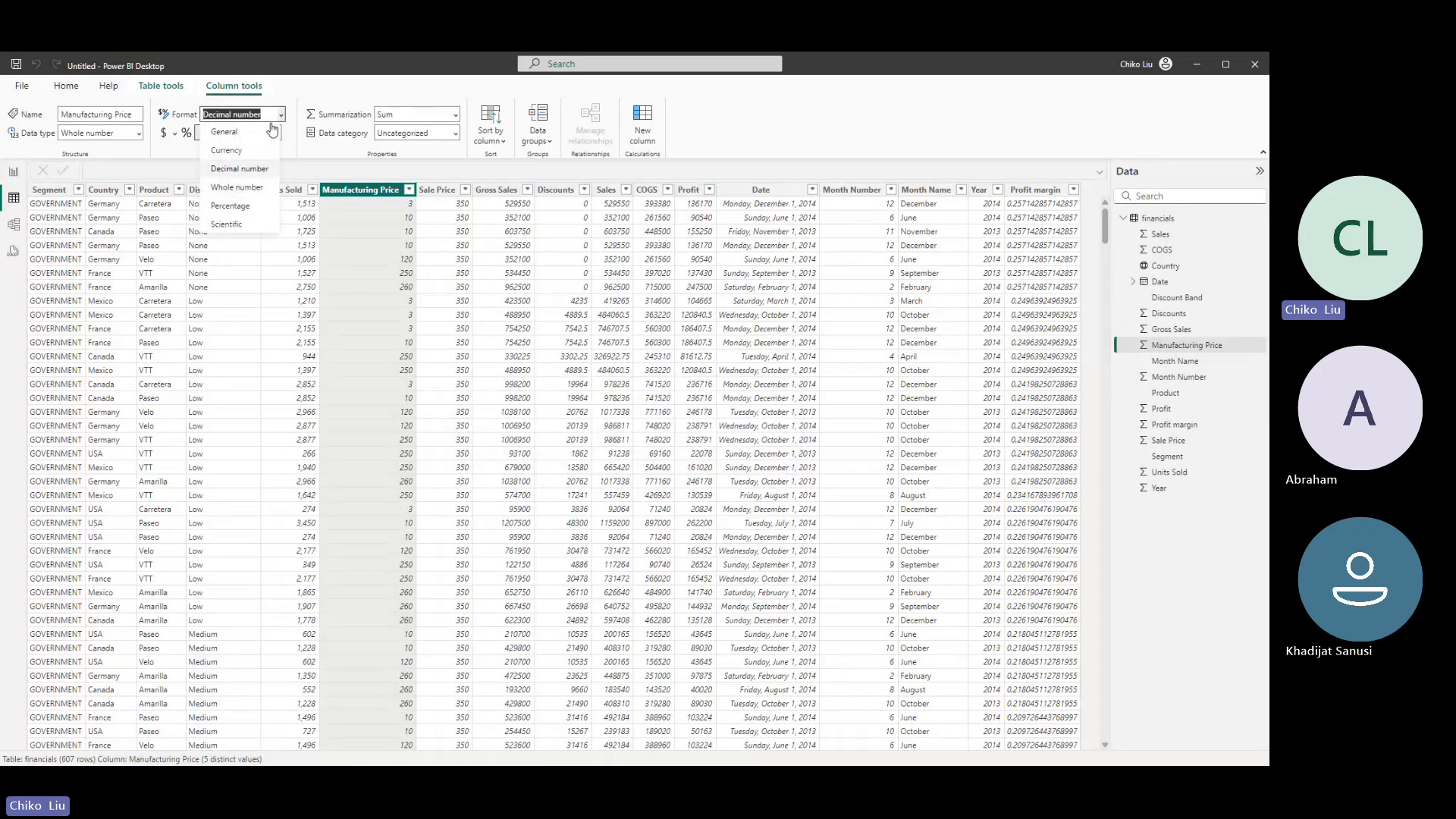
click(253, 148)
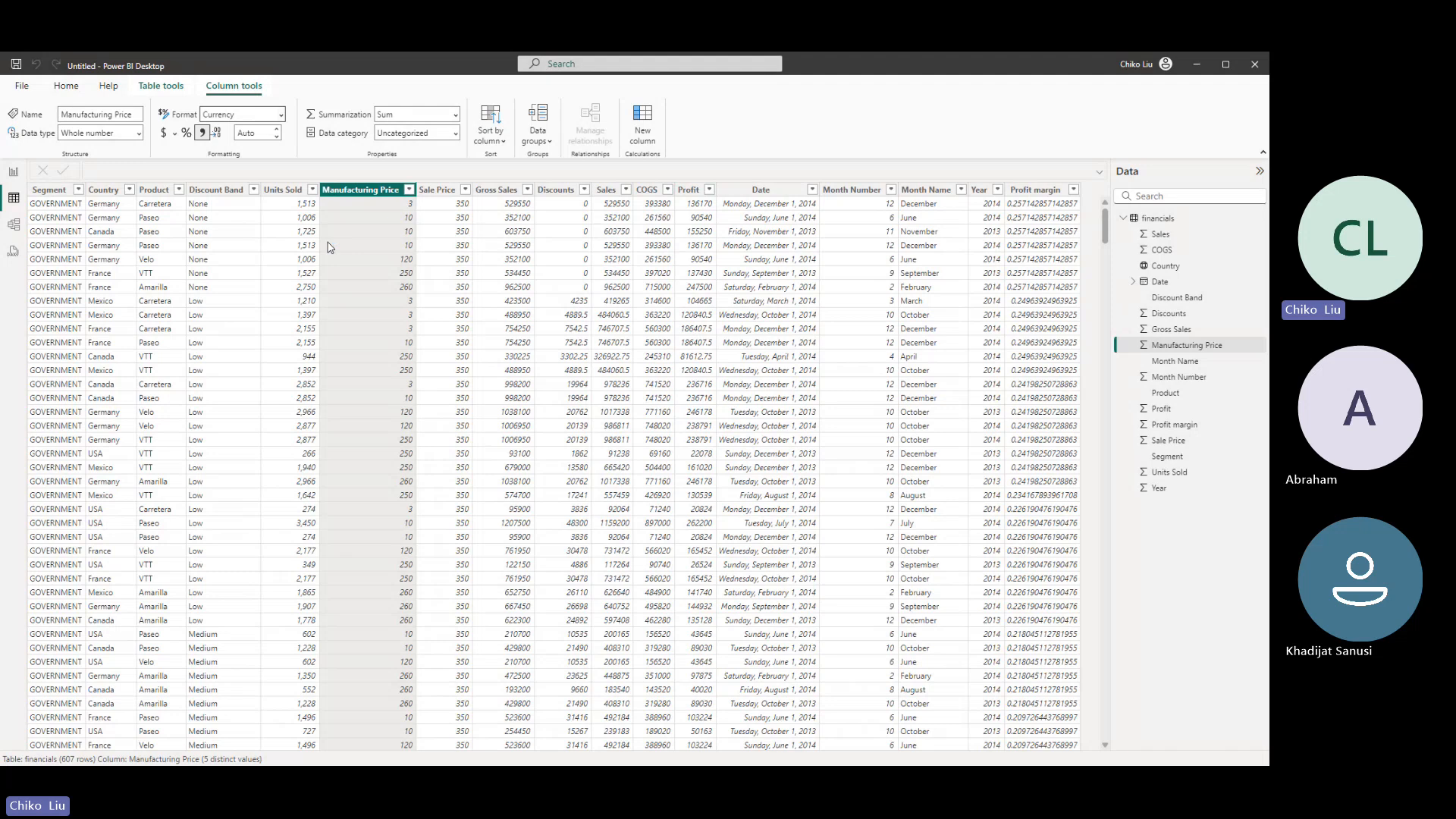
- Format the Sale Price column as Currency
click(440, 191)
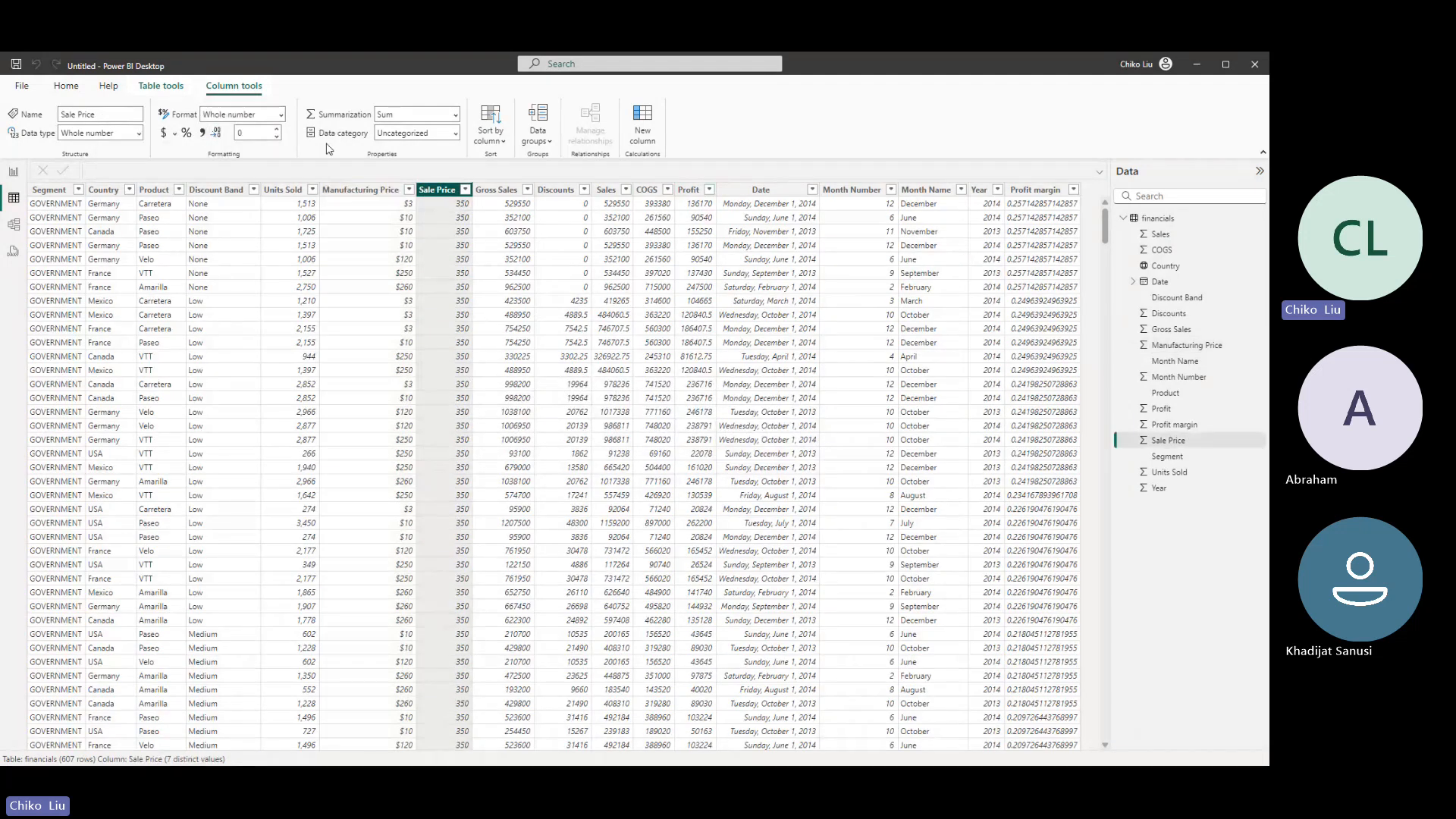
click(281, 114)
click(232, 135)
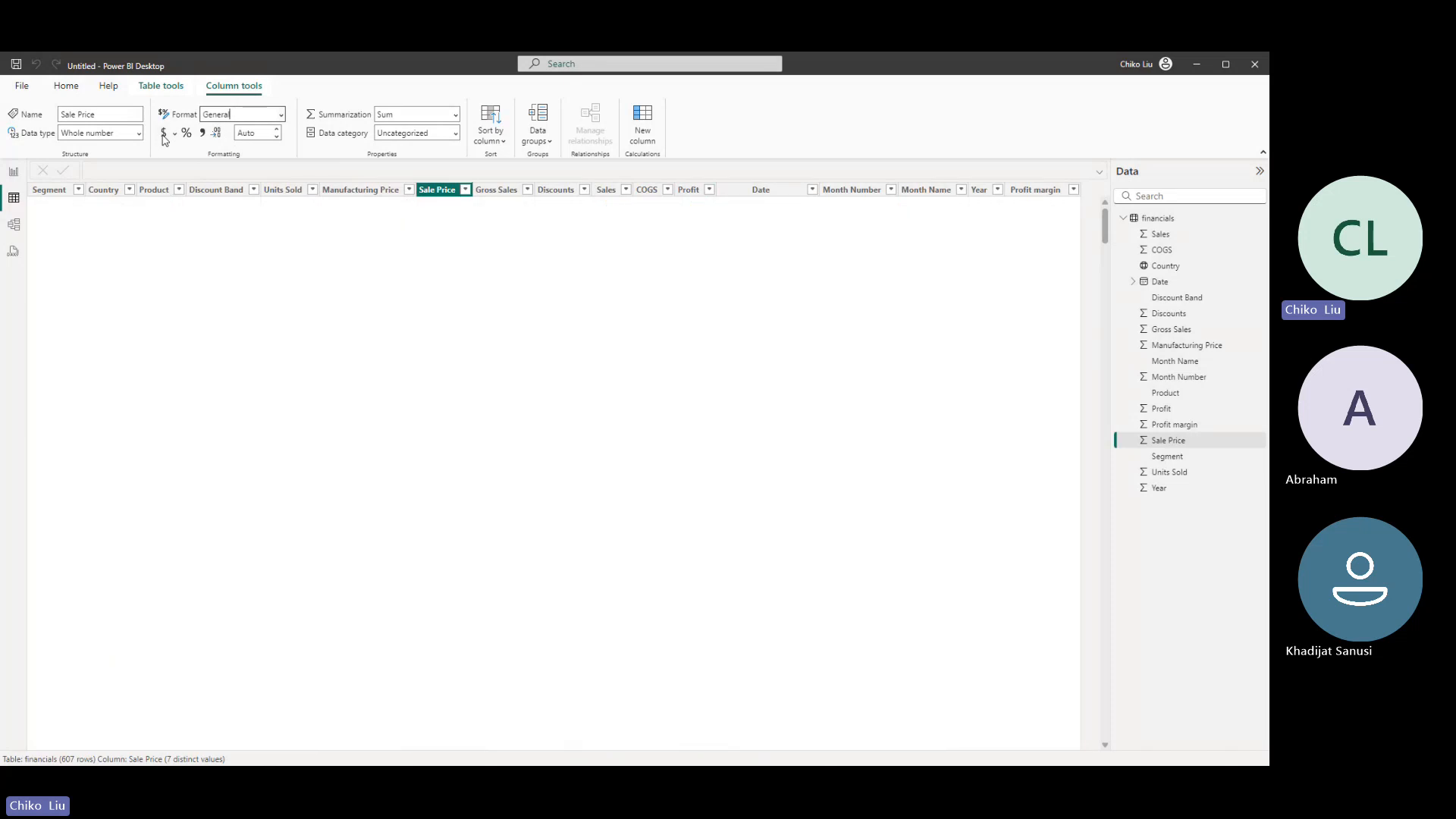
click(281, 115)
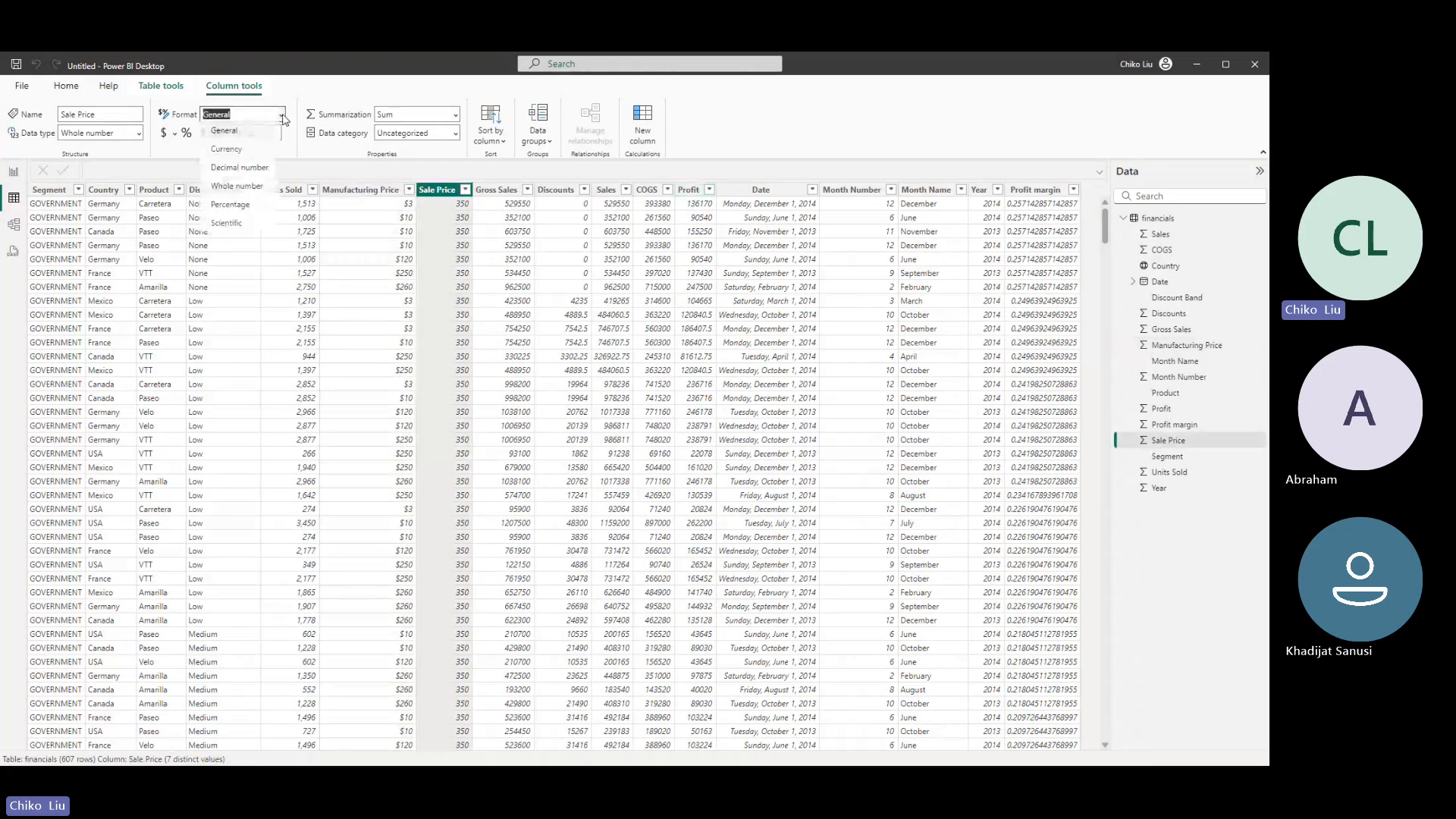
click(241, 149)
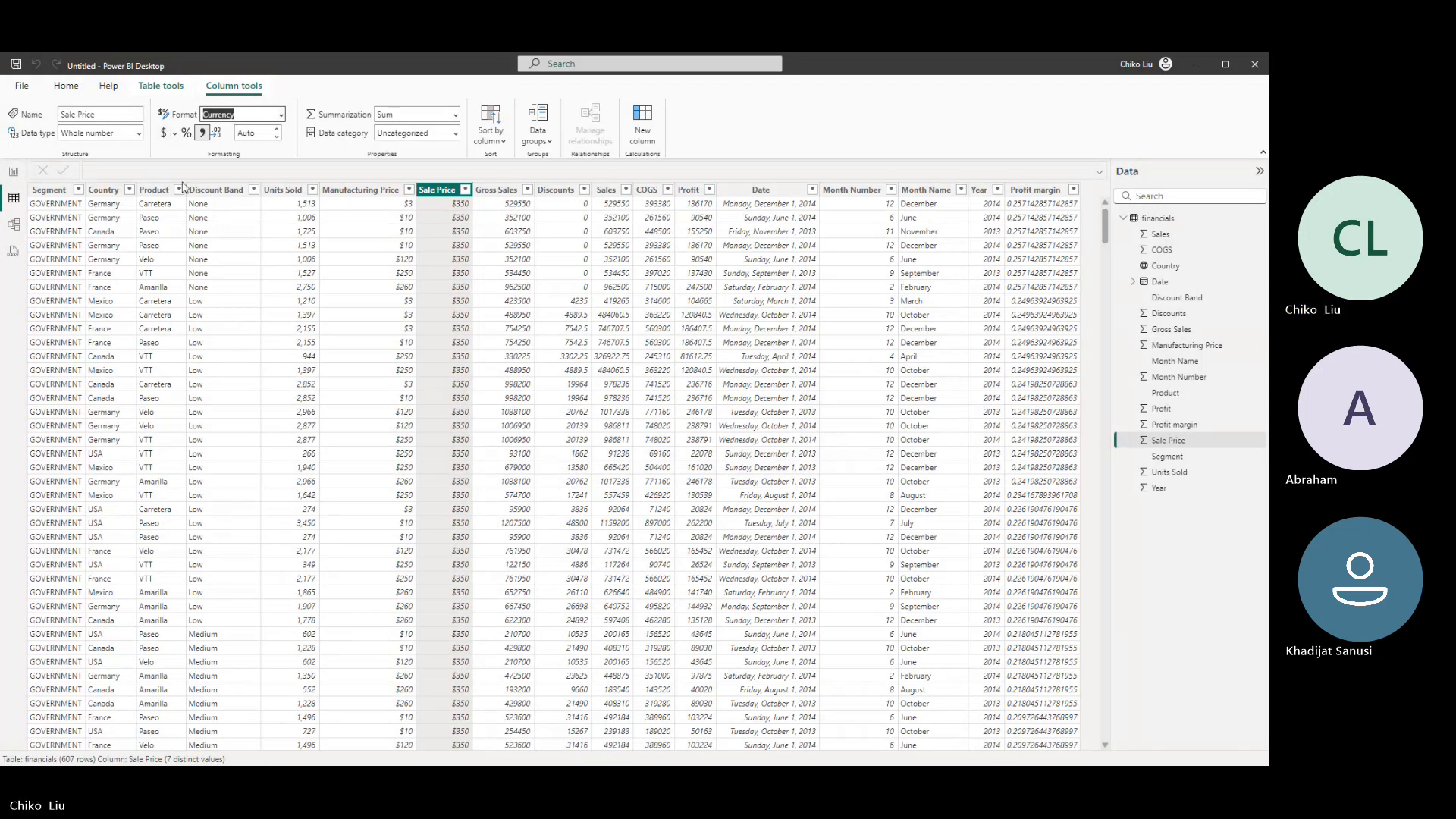
- Format the Gross Sales and Discounts columns as Currency
click(497, 190)
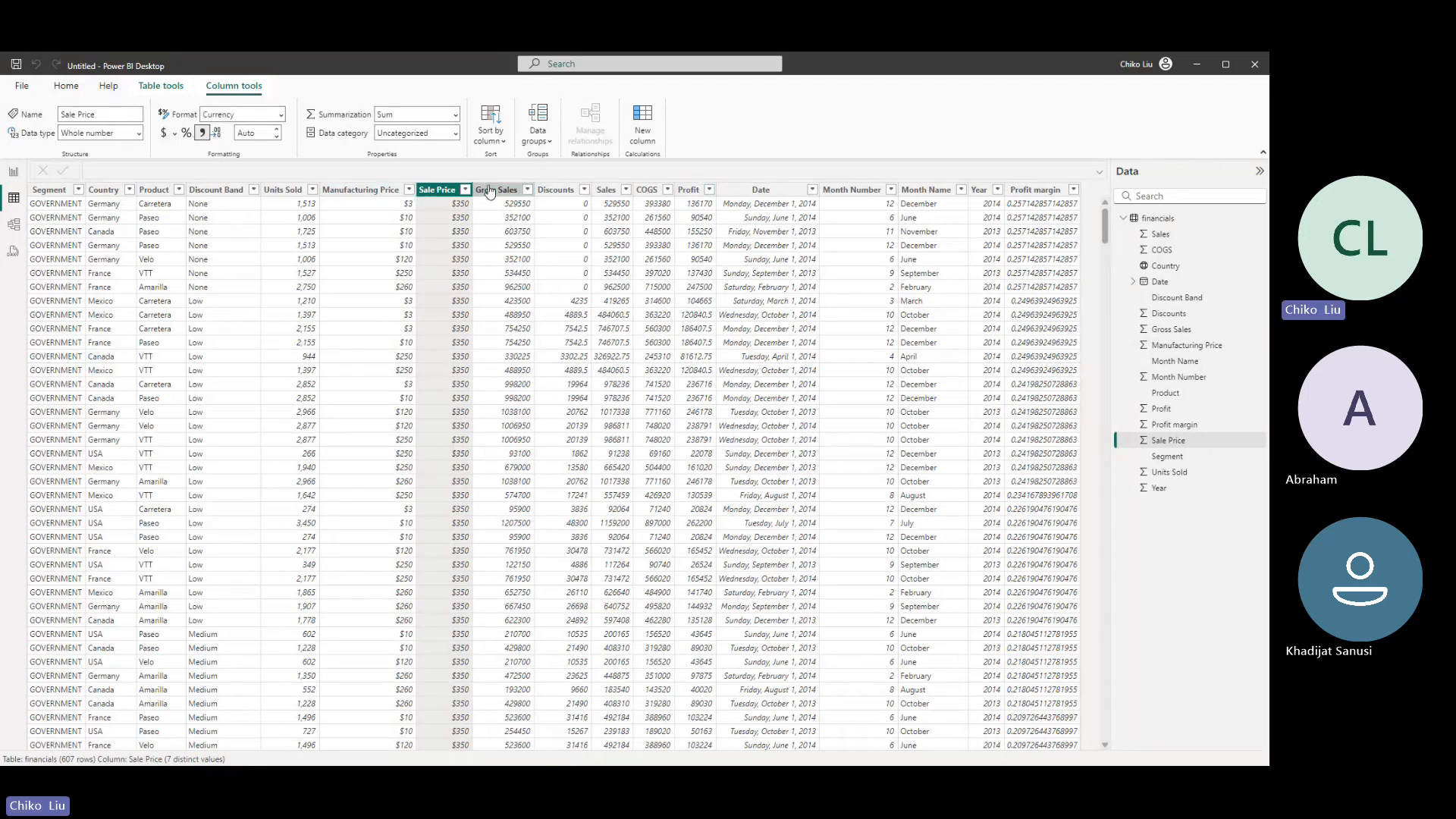
click(280, 115)
click(258, 151)
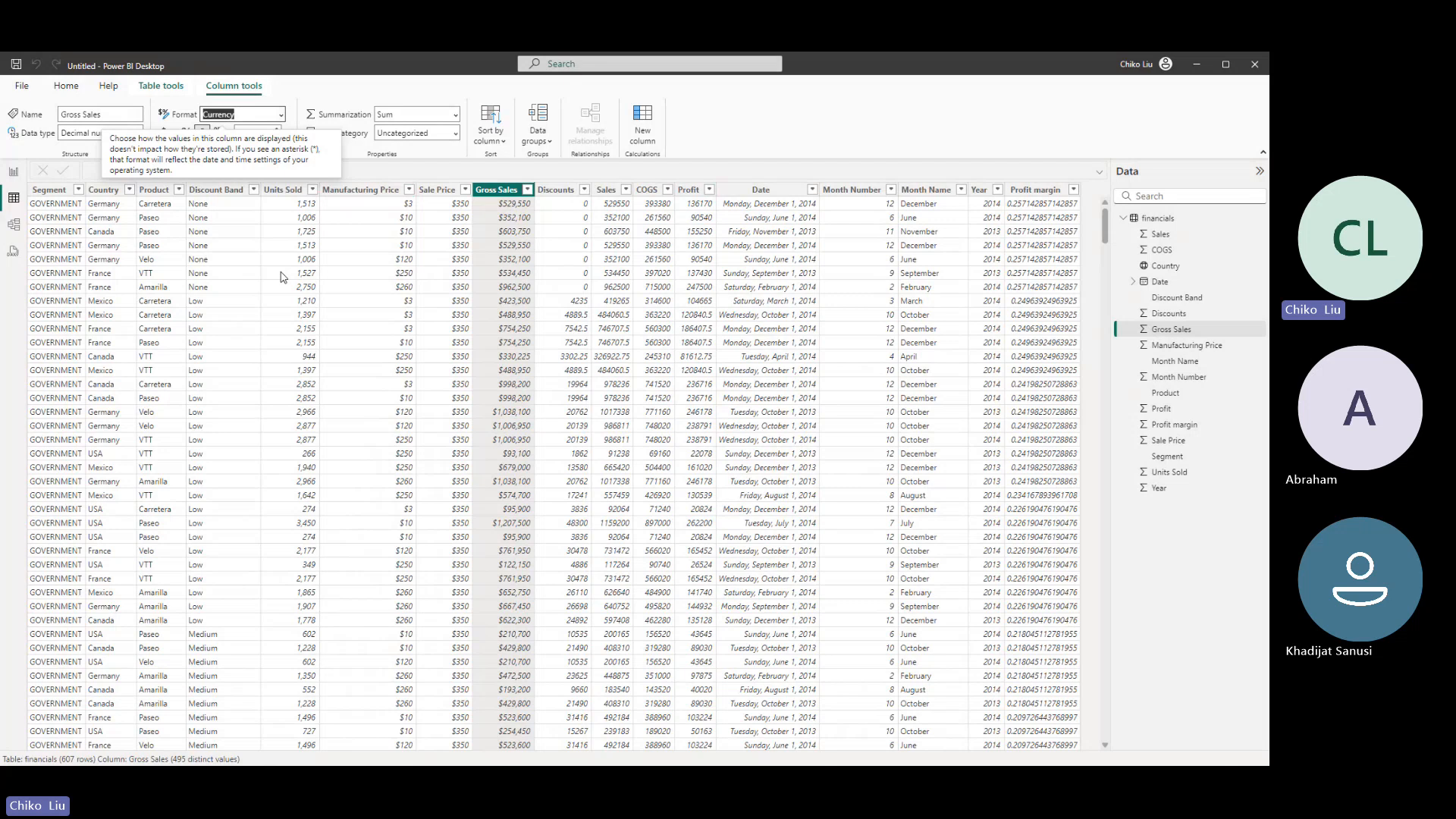
click(560, 190)
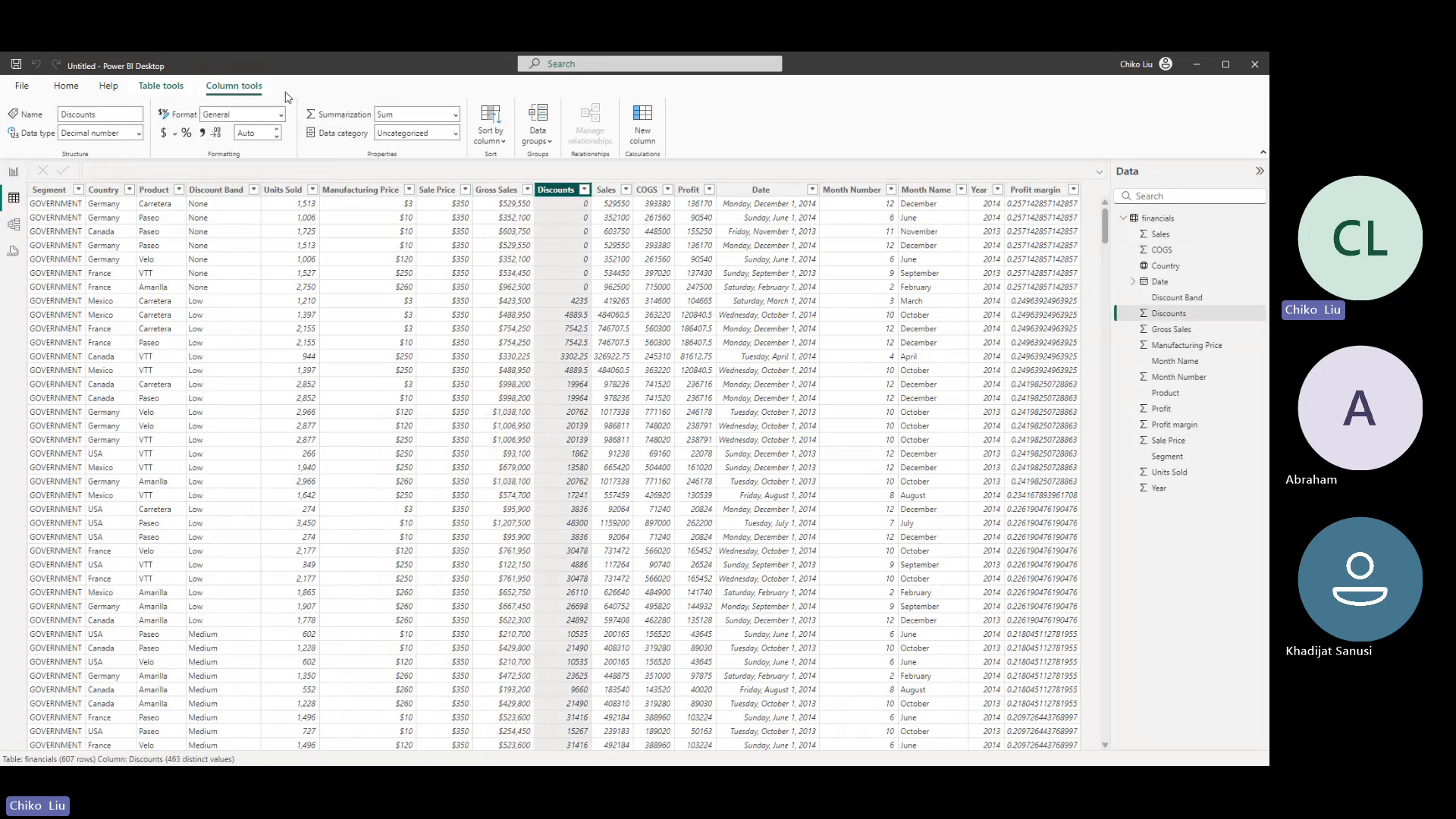
click(267, 110)
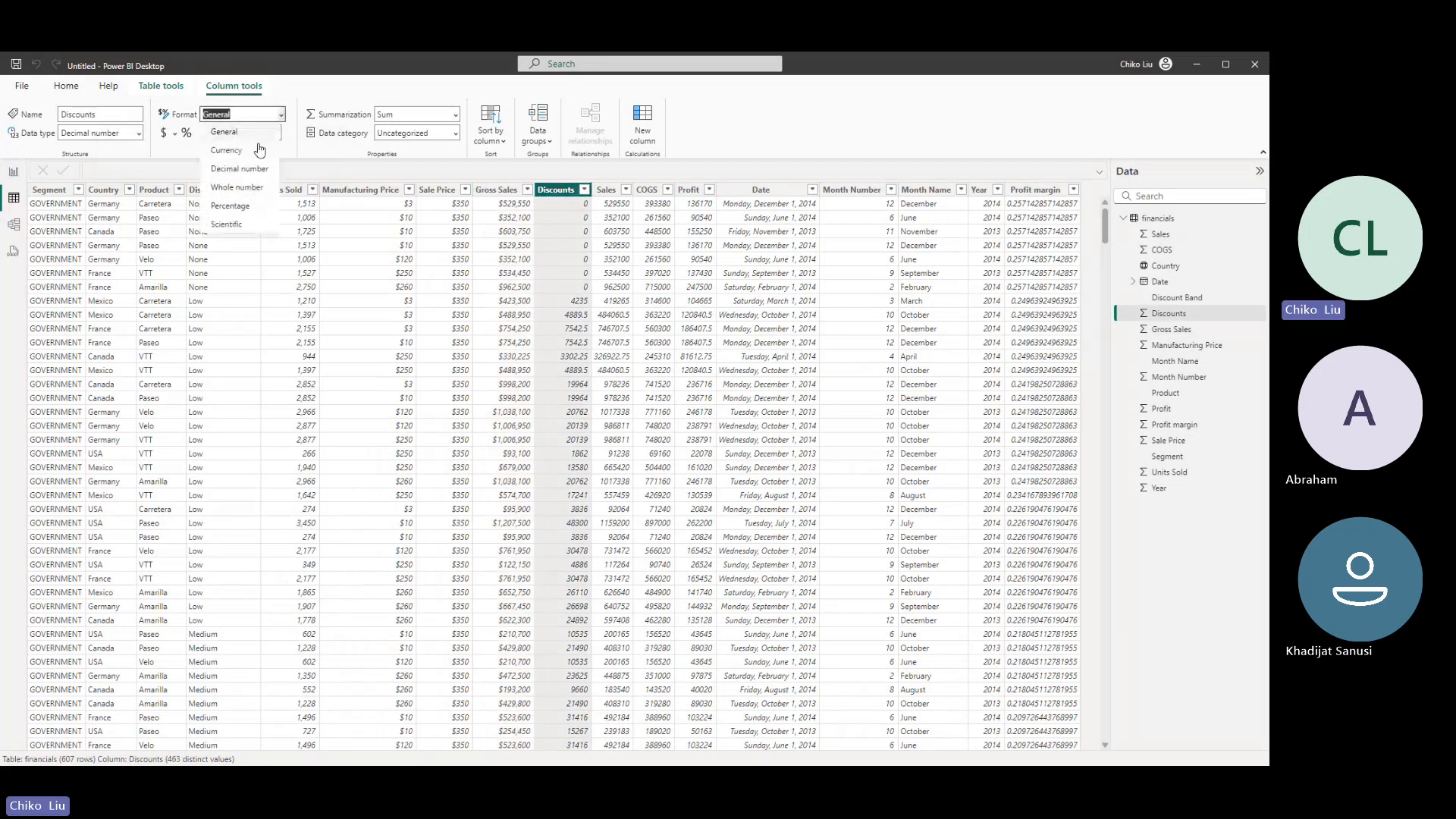
click(256, 158)
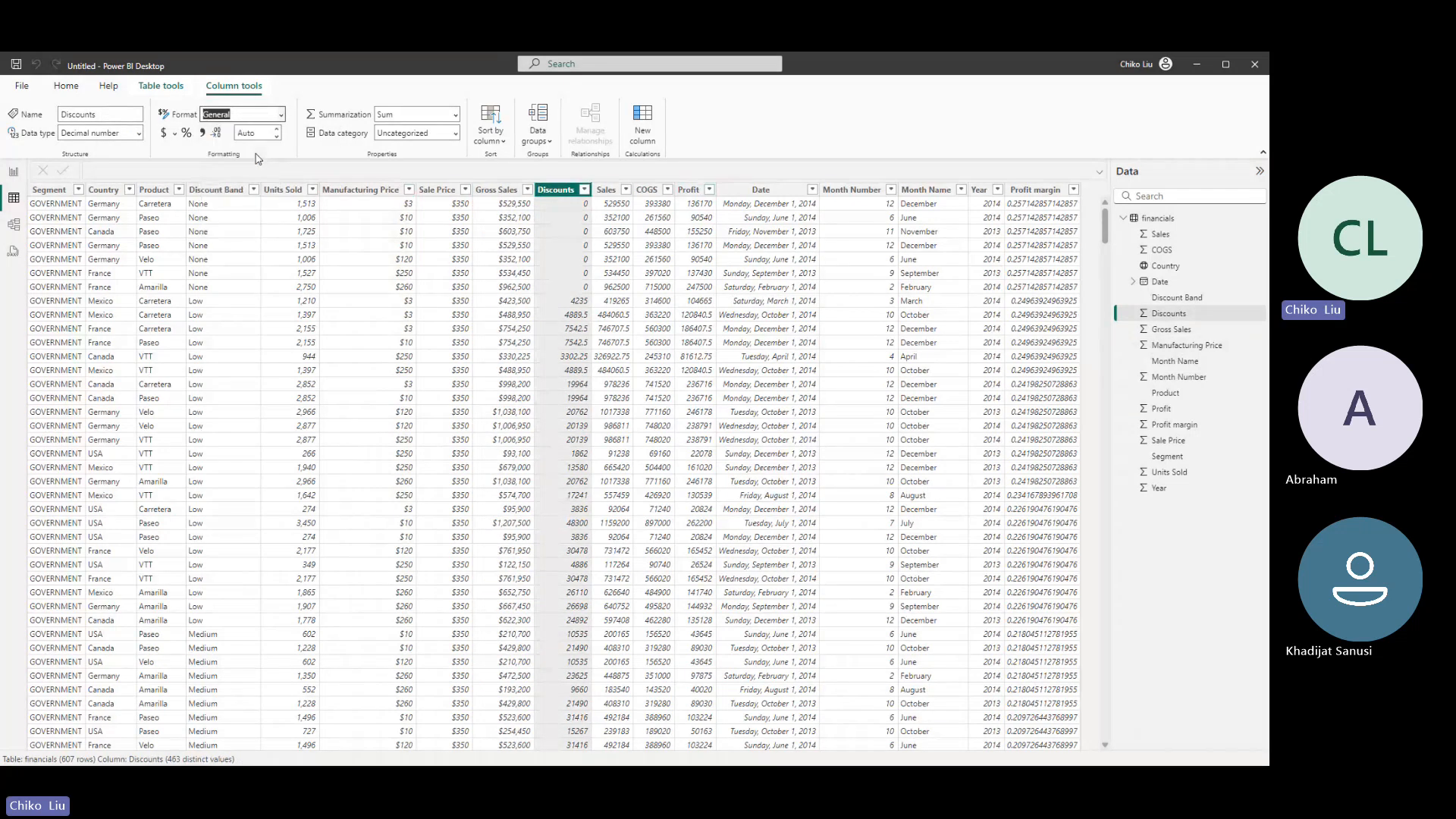
- Format the Sales and COGS columns as Currency
click(608, 191)
click(280, 114)
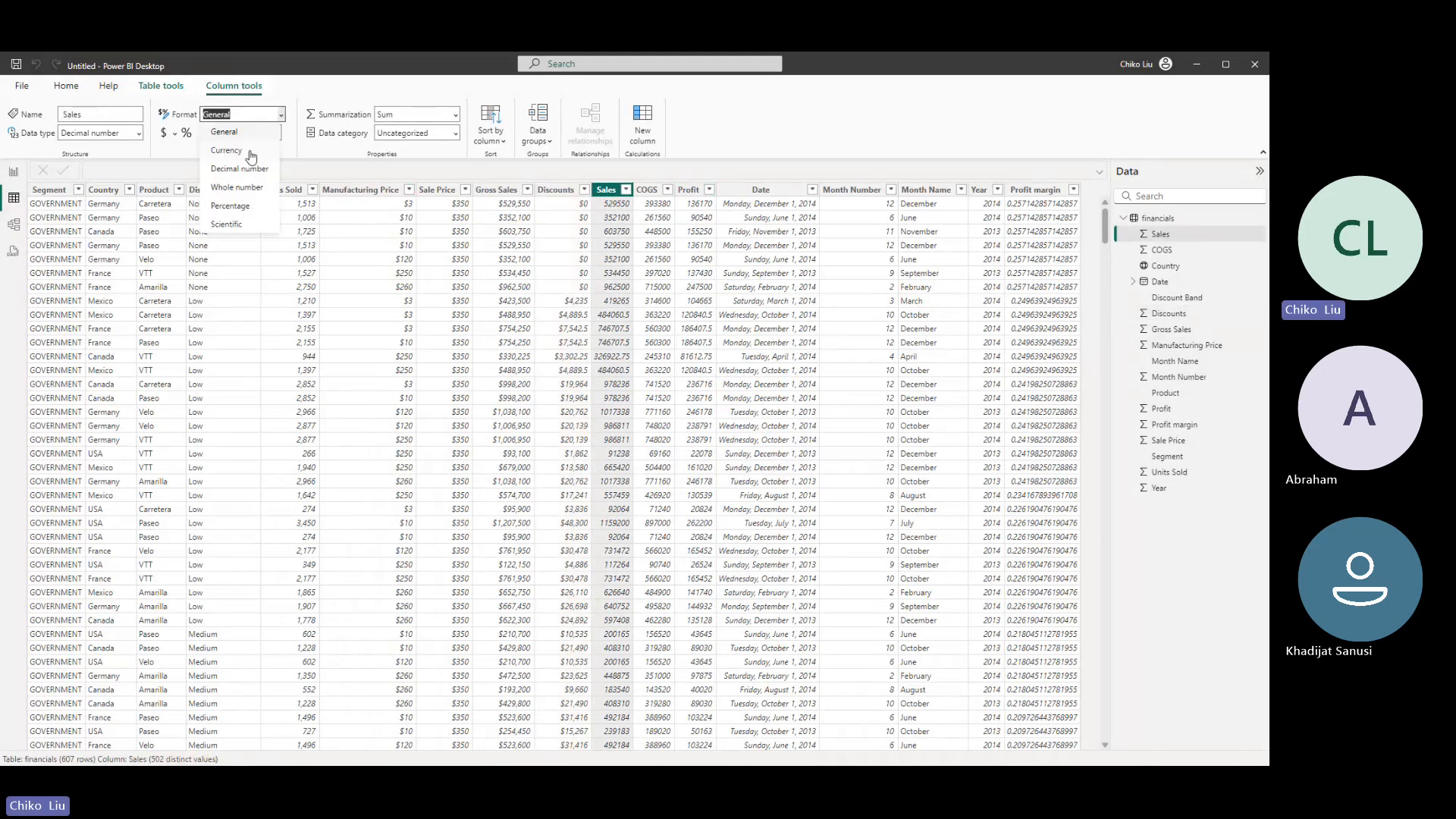
click(243, 151)
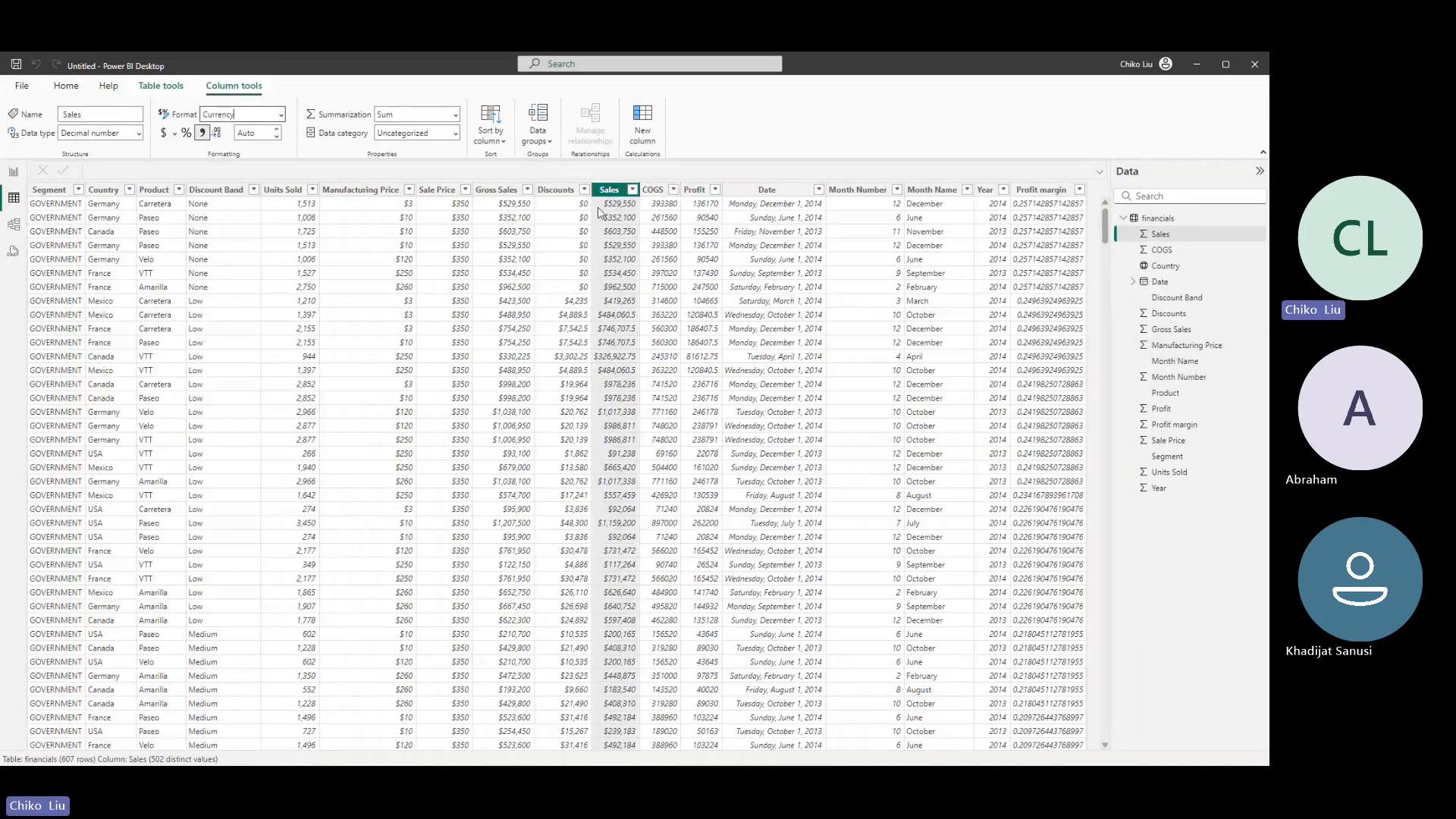
click(652, 190)
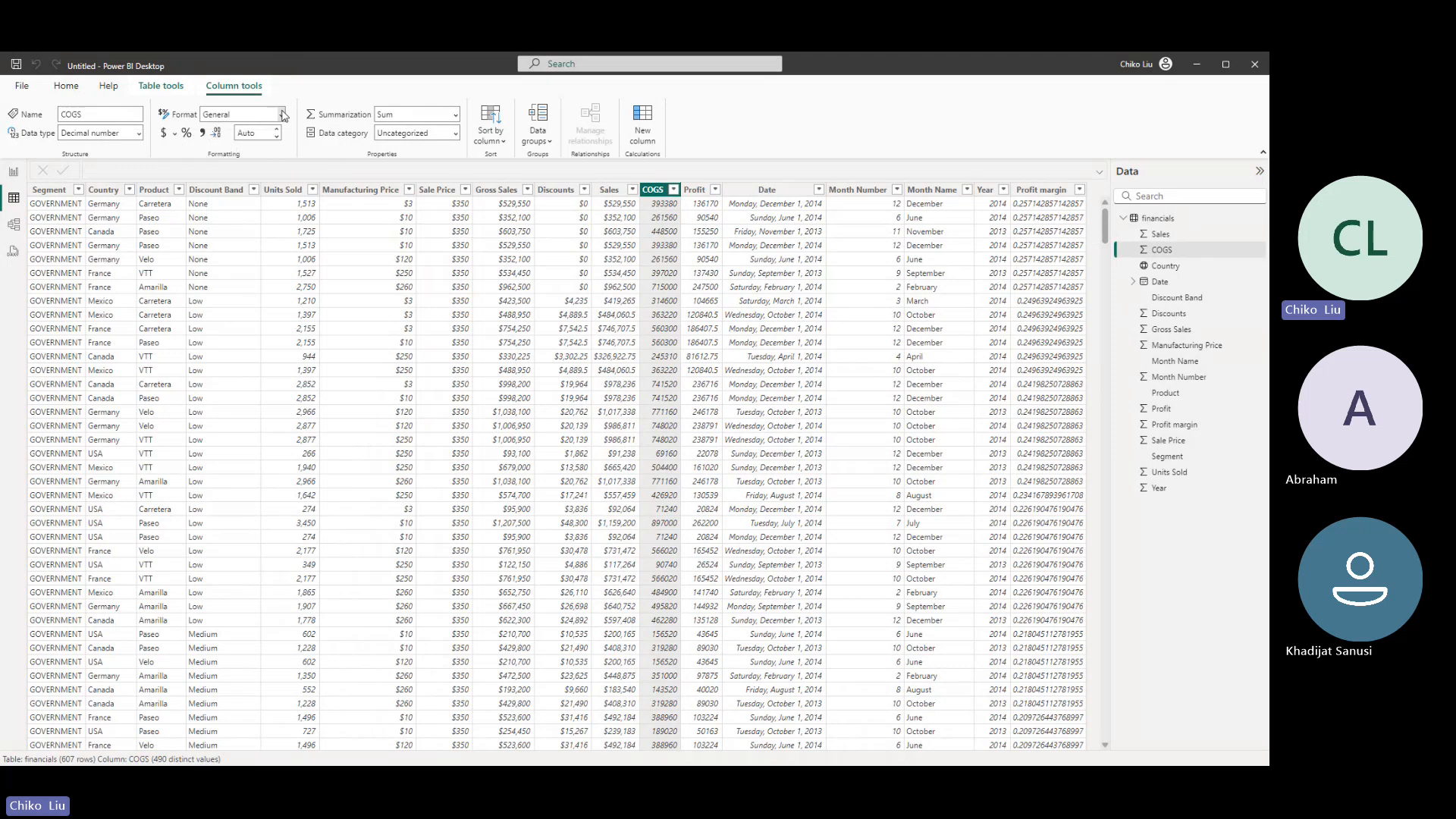
click(258, 114)
click(244, 150)
- Format the Profit column as Currency
click(696, 190)
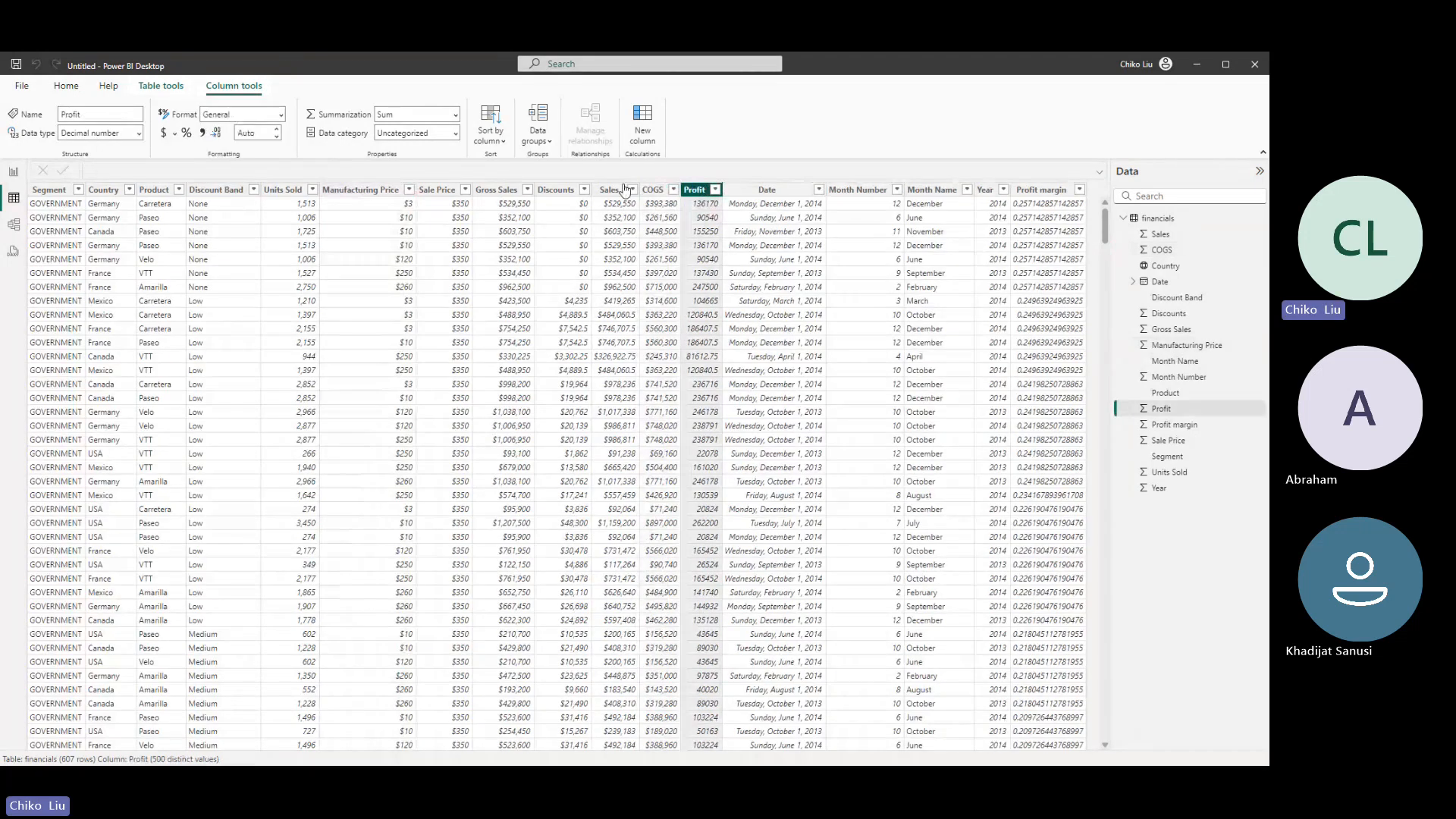
click(280, 119)
click(247, 152)
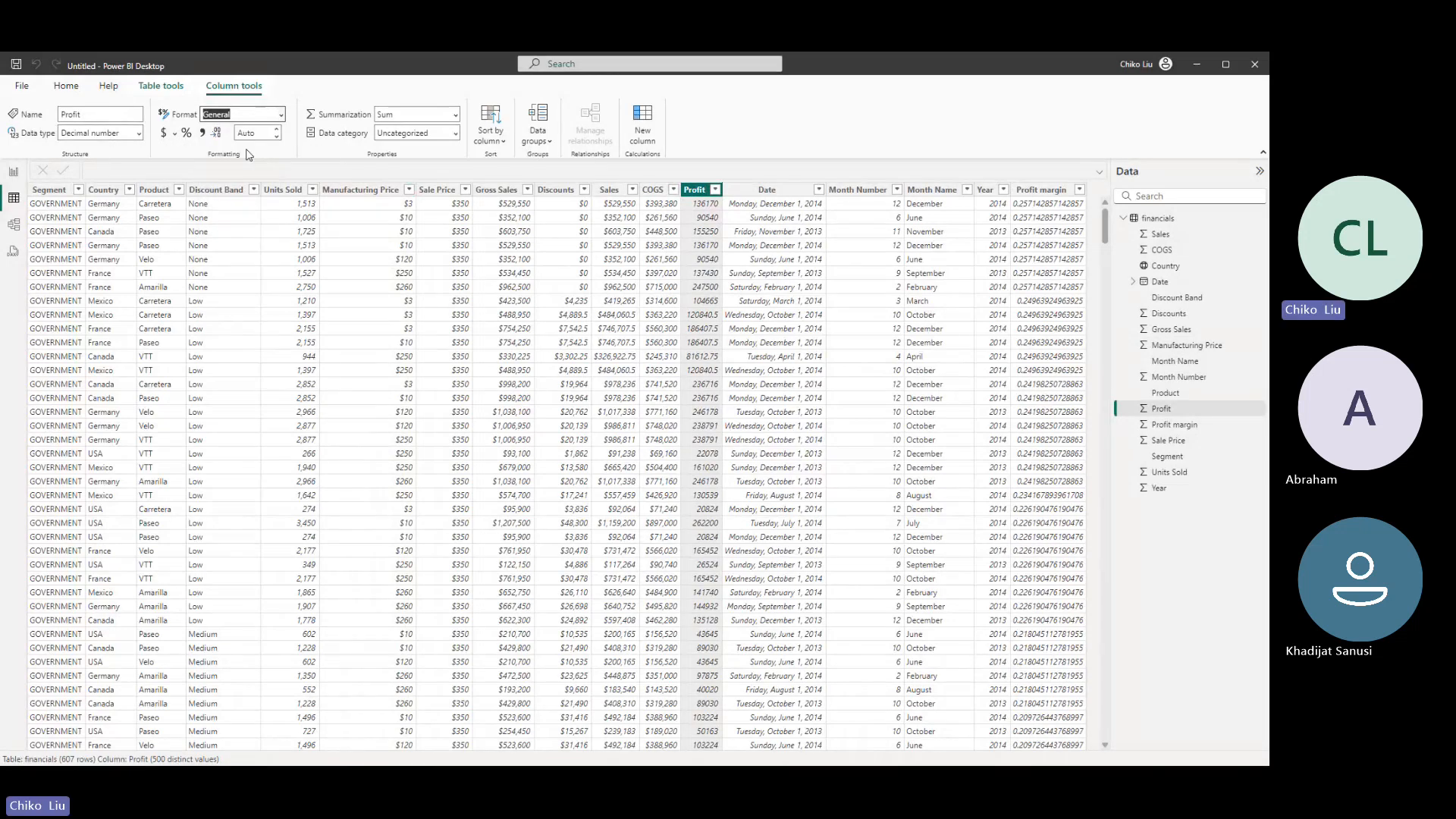
- Format the Profit margin column as Percentage with 2 decimal places
click(1032, 191)
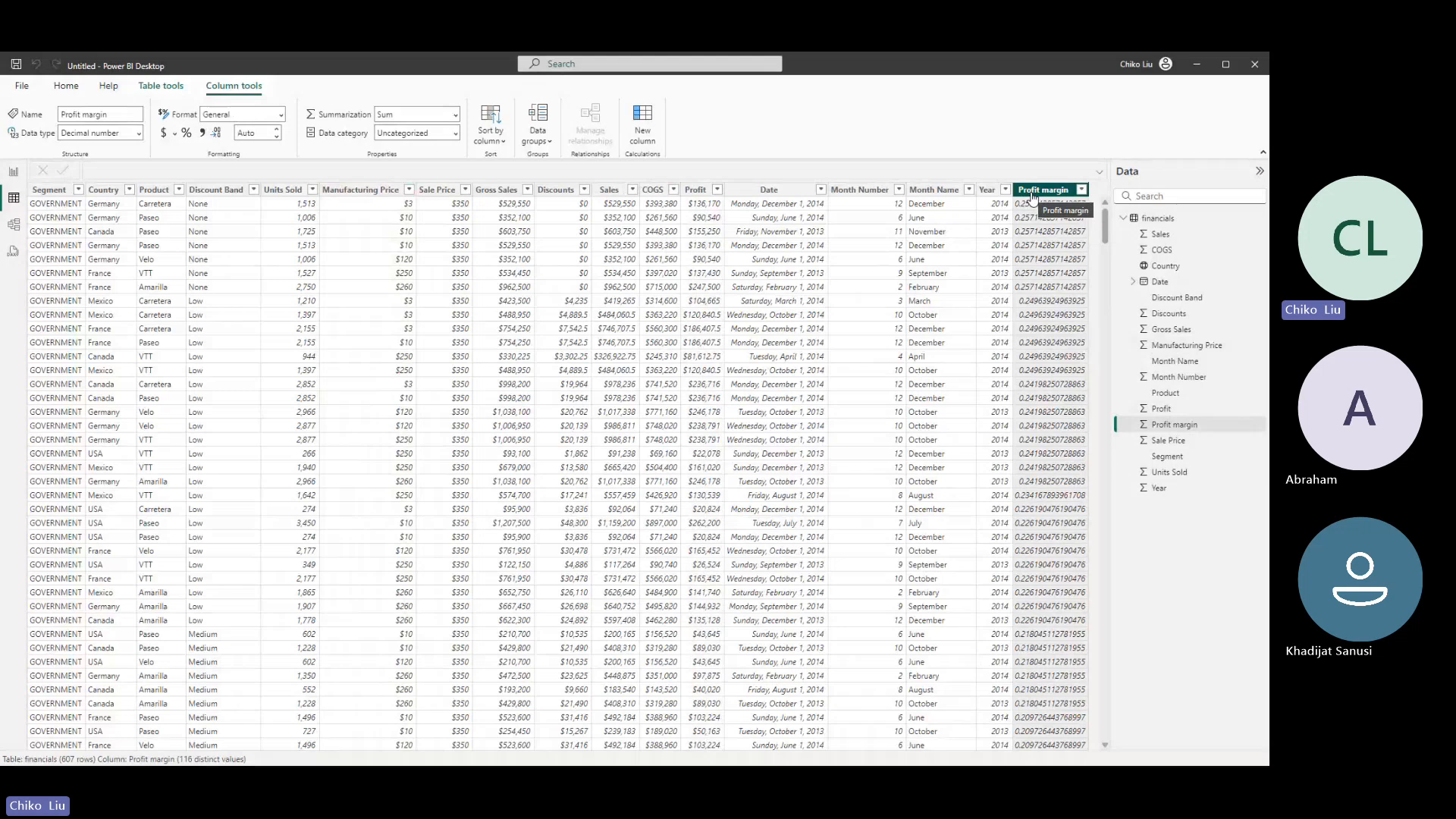
click(186, 134)
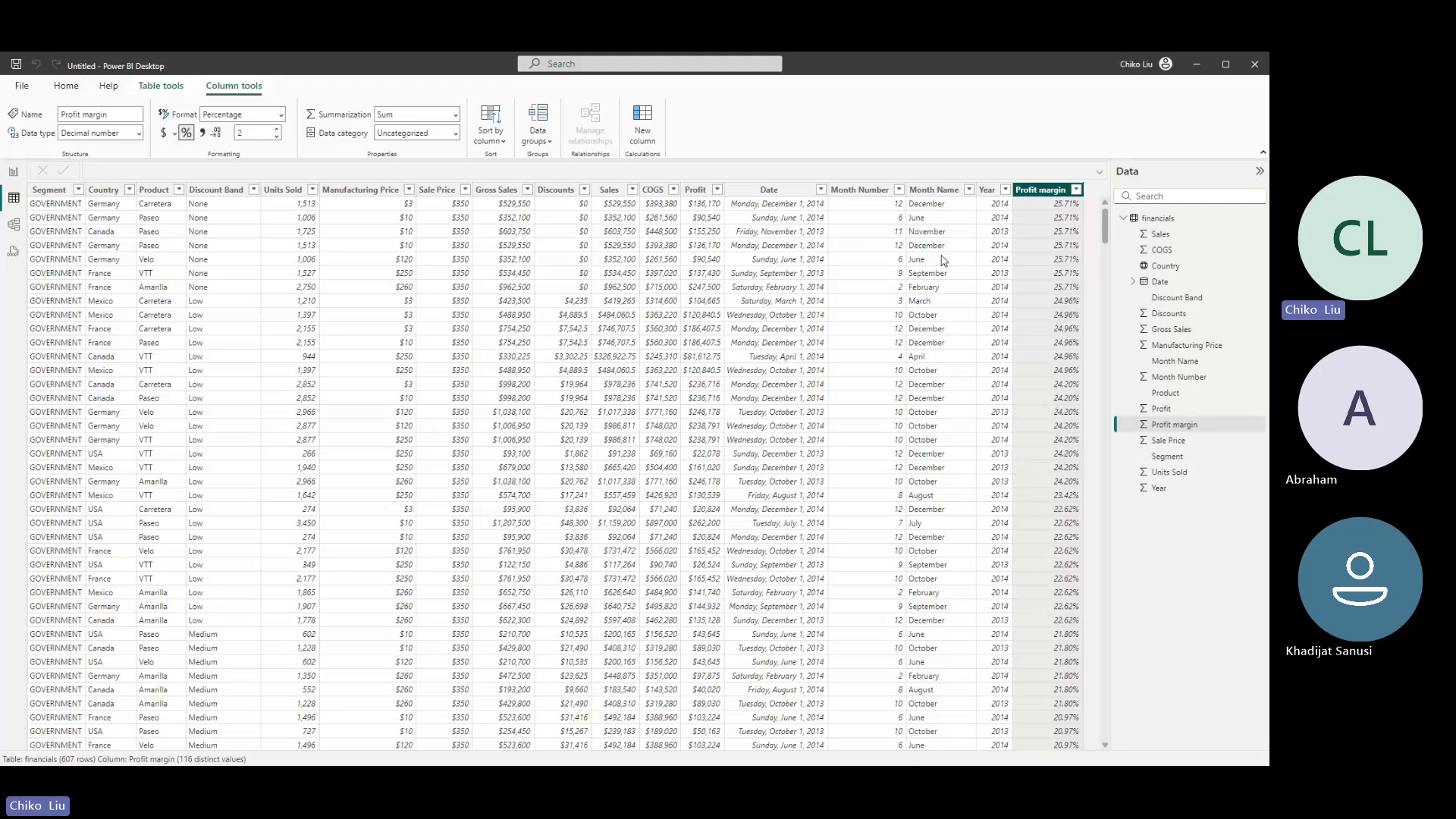
click(278, 137)
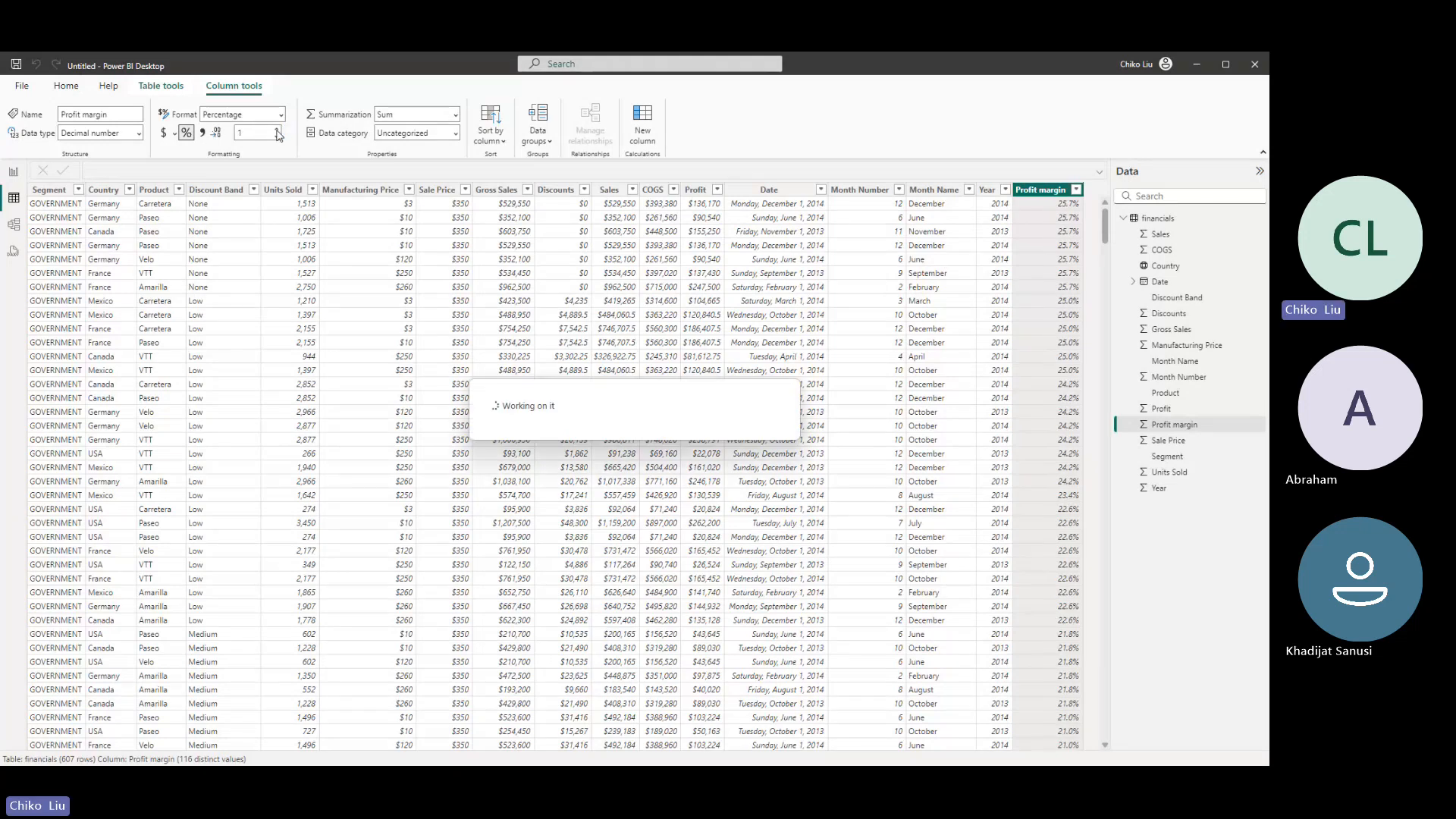
click(278, 130)
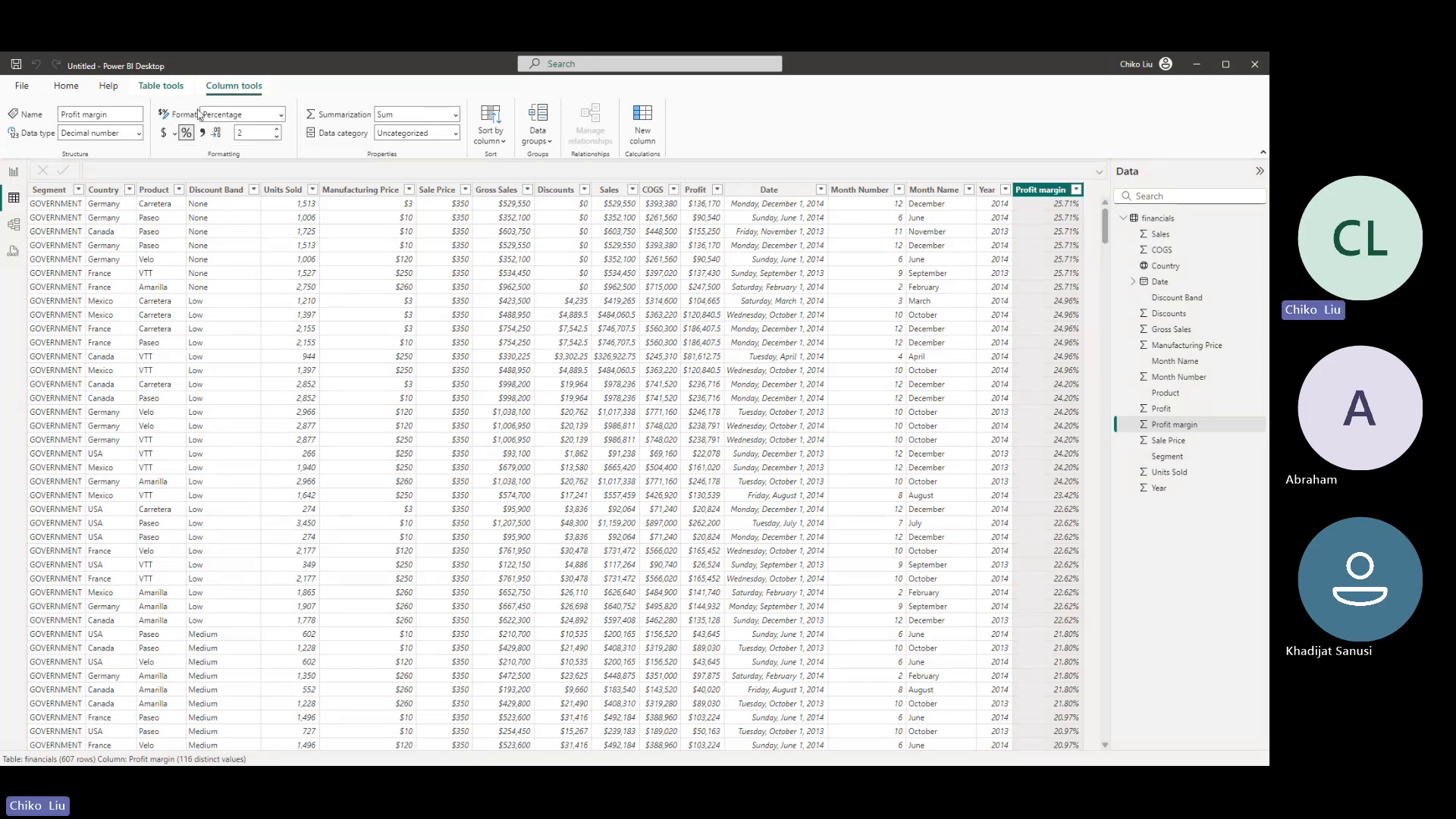
- Set the Date column's format to 14 March, 2001 (d mmmm, yyyy) and check its available data categories
click(147, 88)
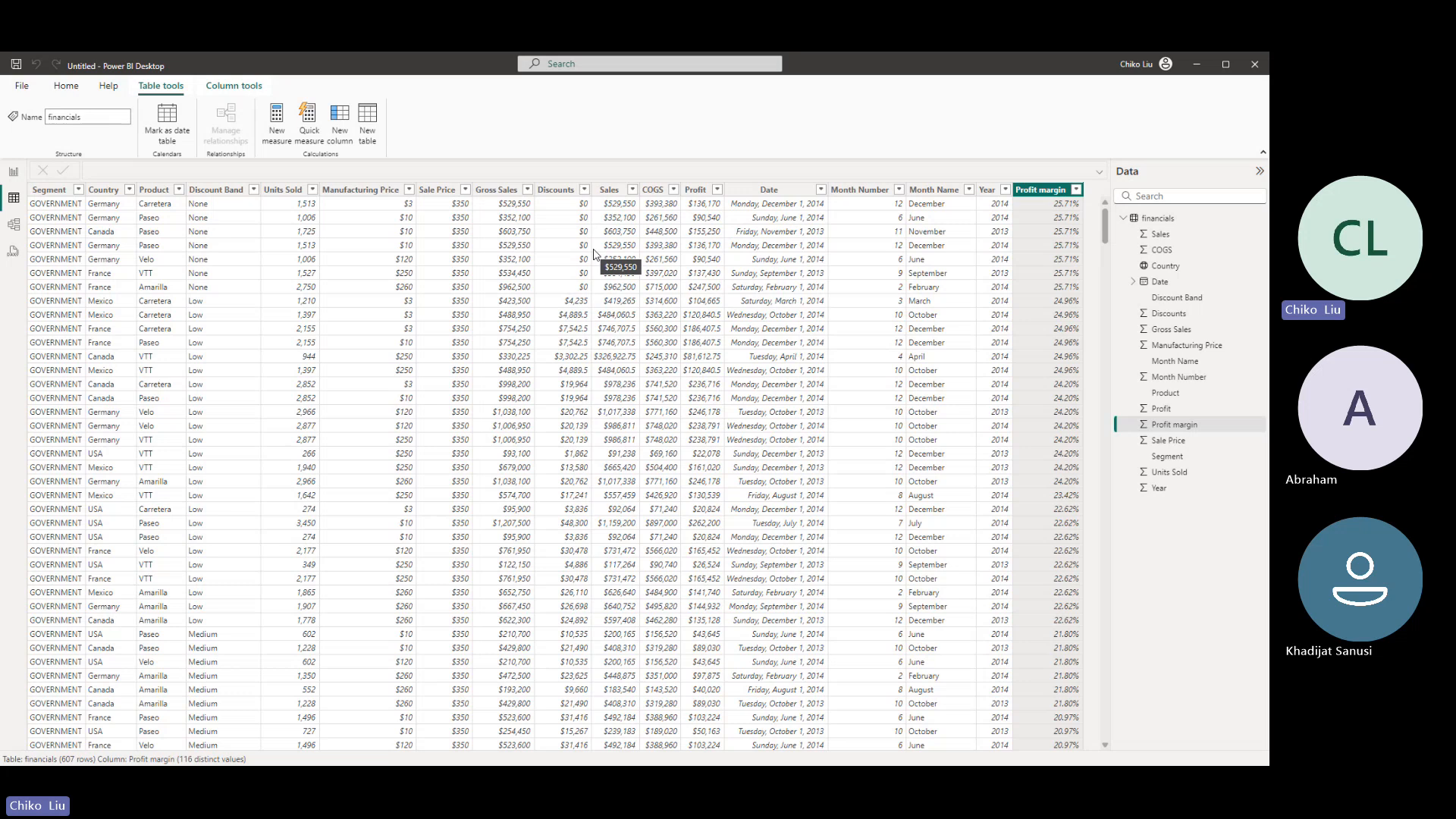
click(743, 191)
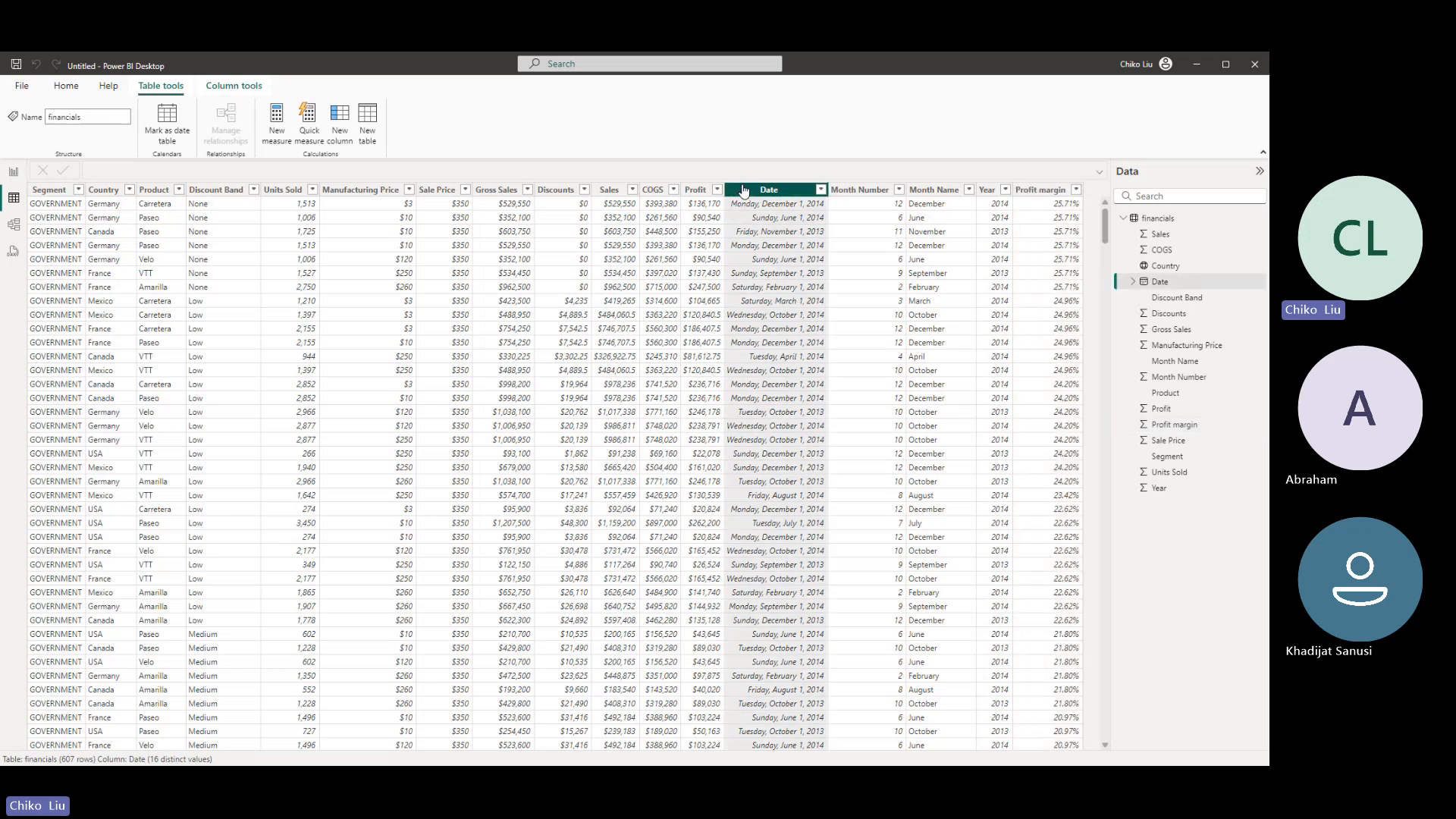
click(65, 89)
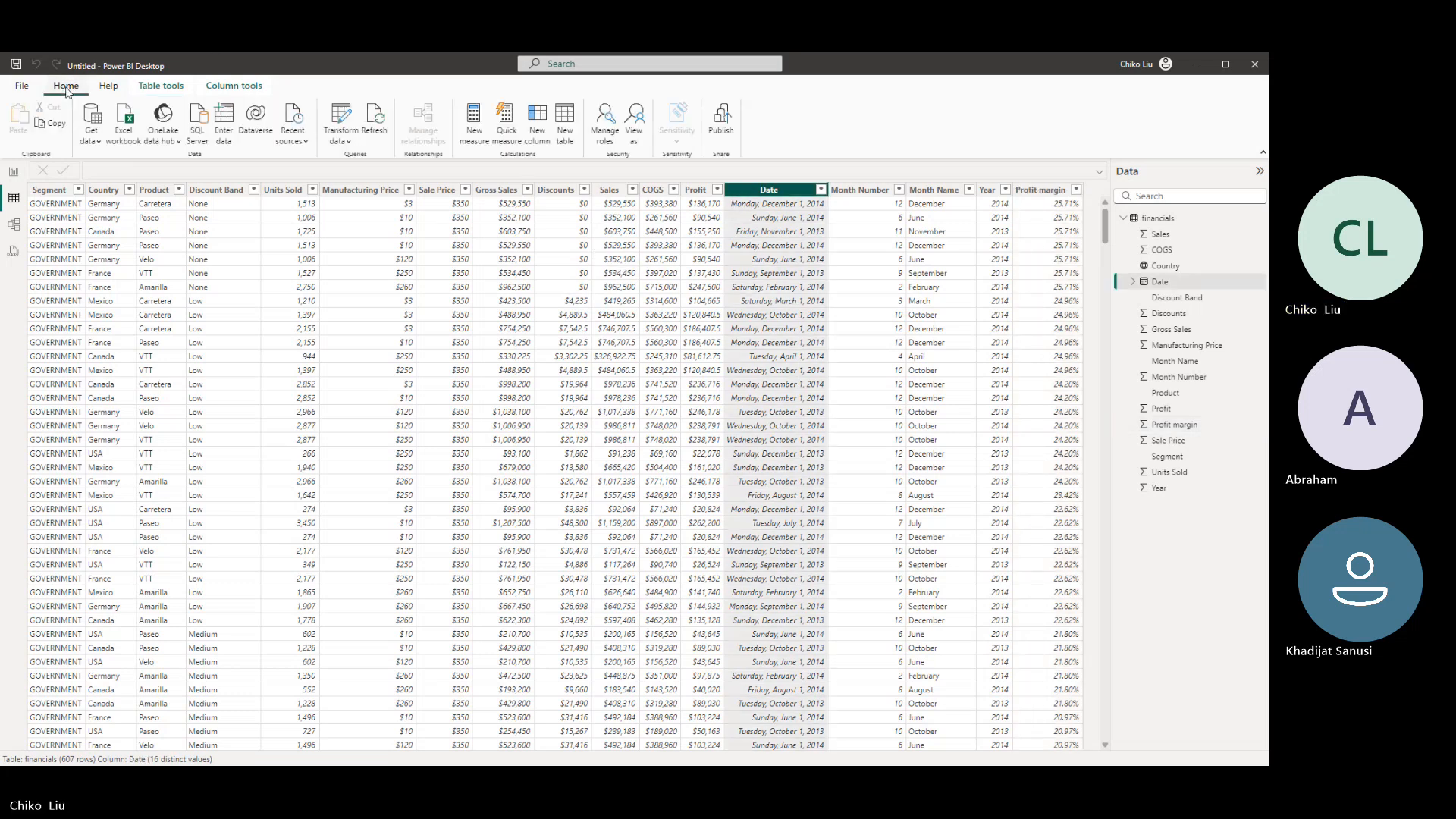
click(222, 88)
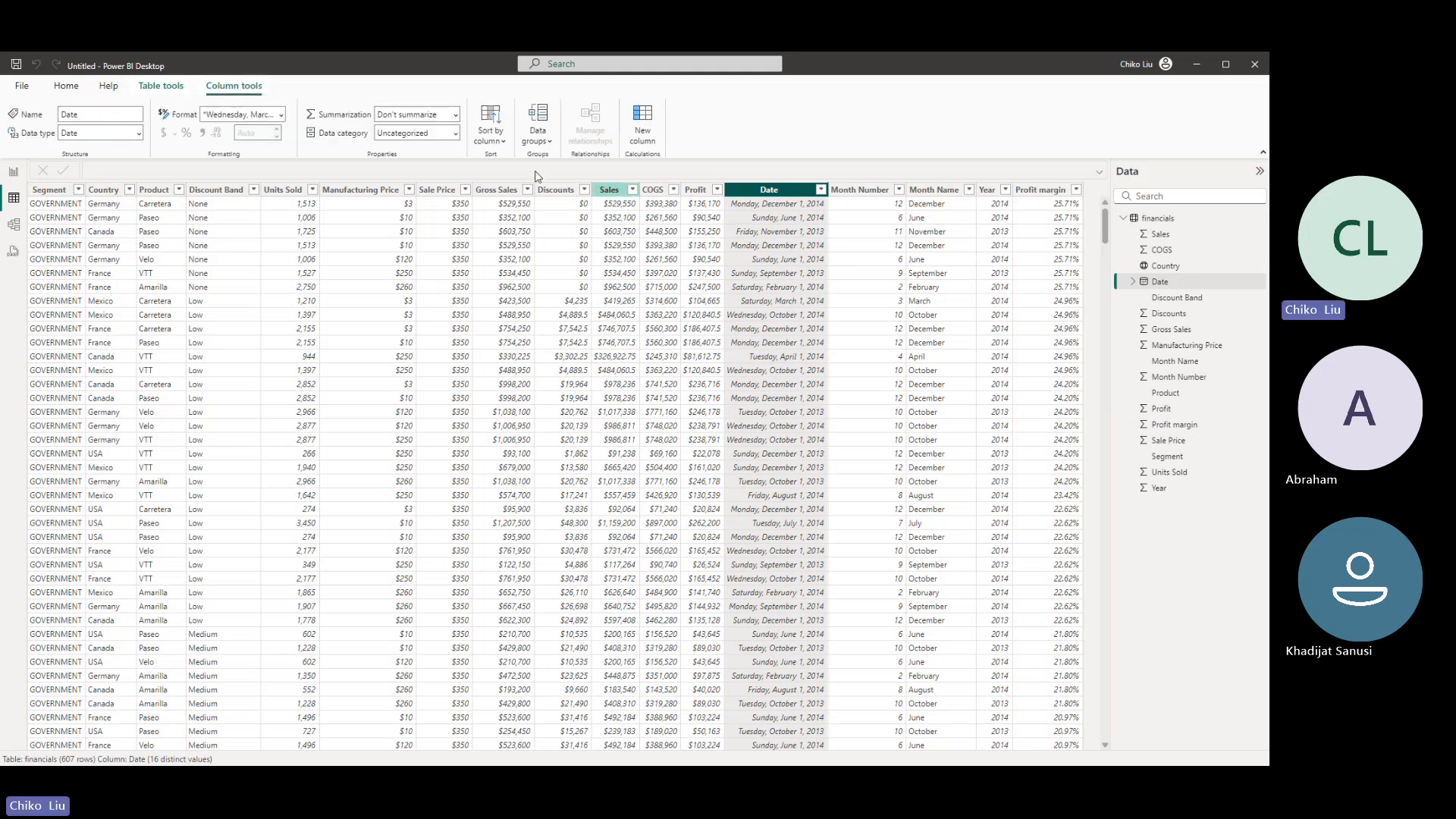
click(281, 114)
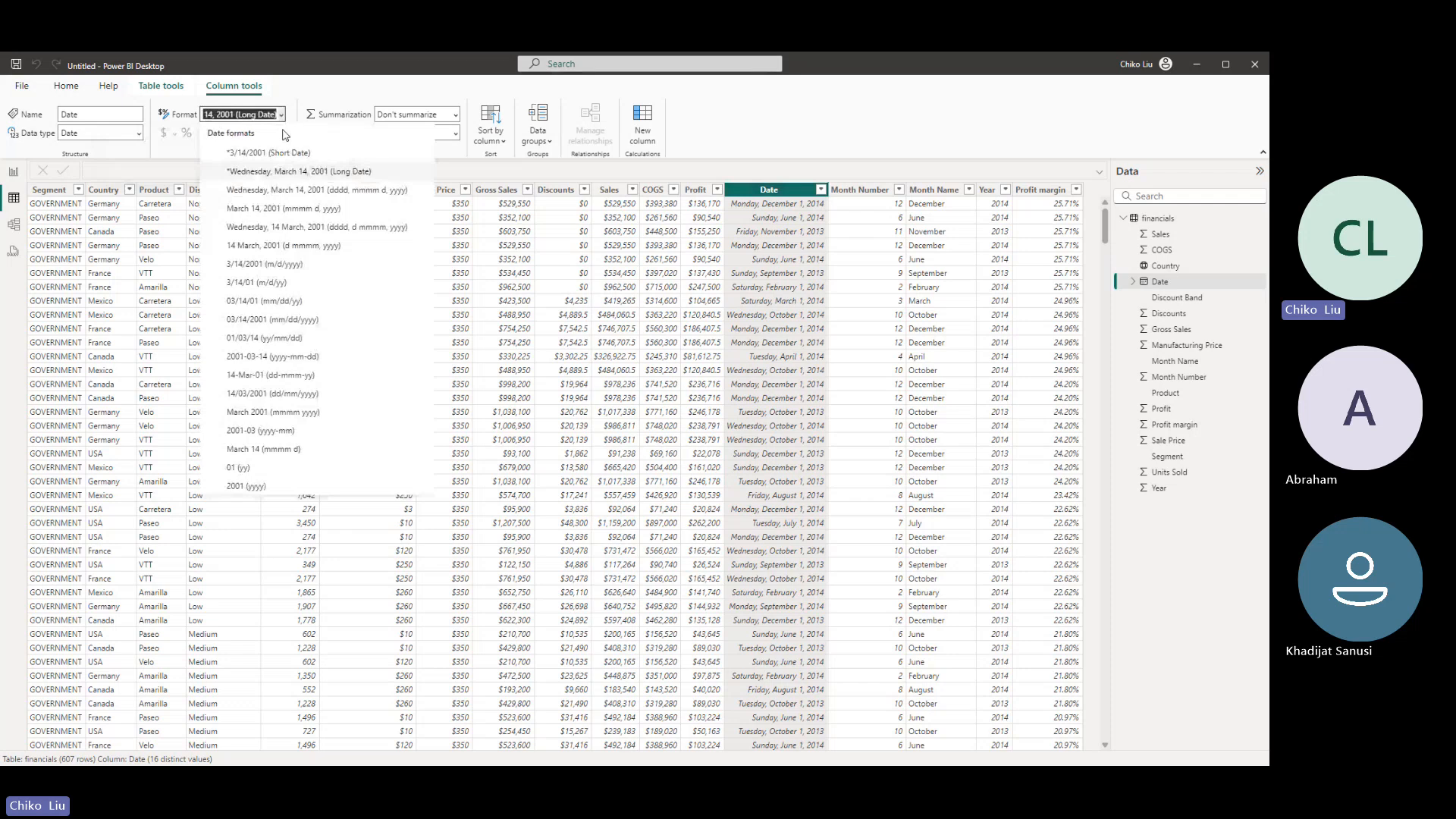
click(257, 250)
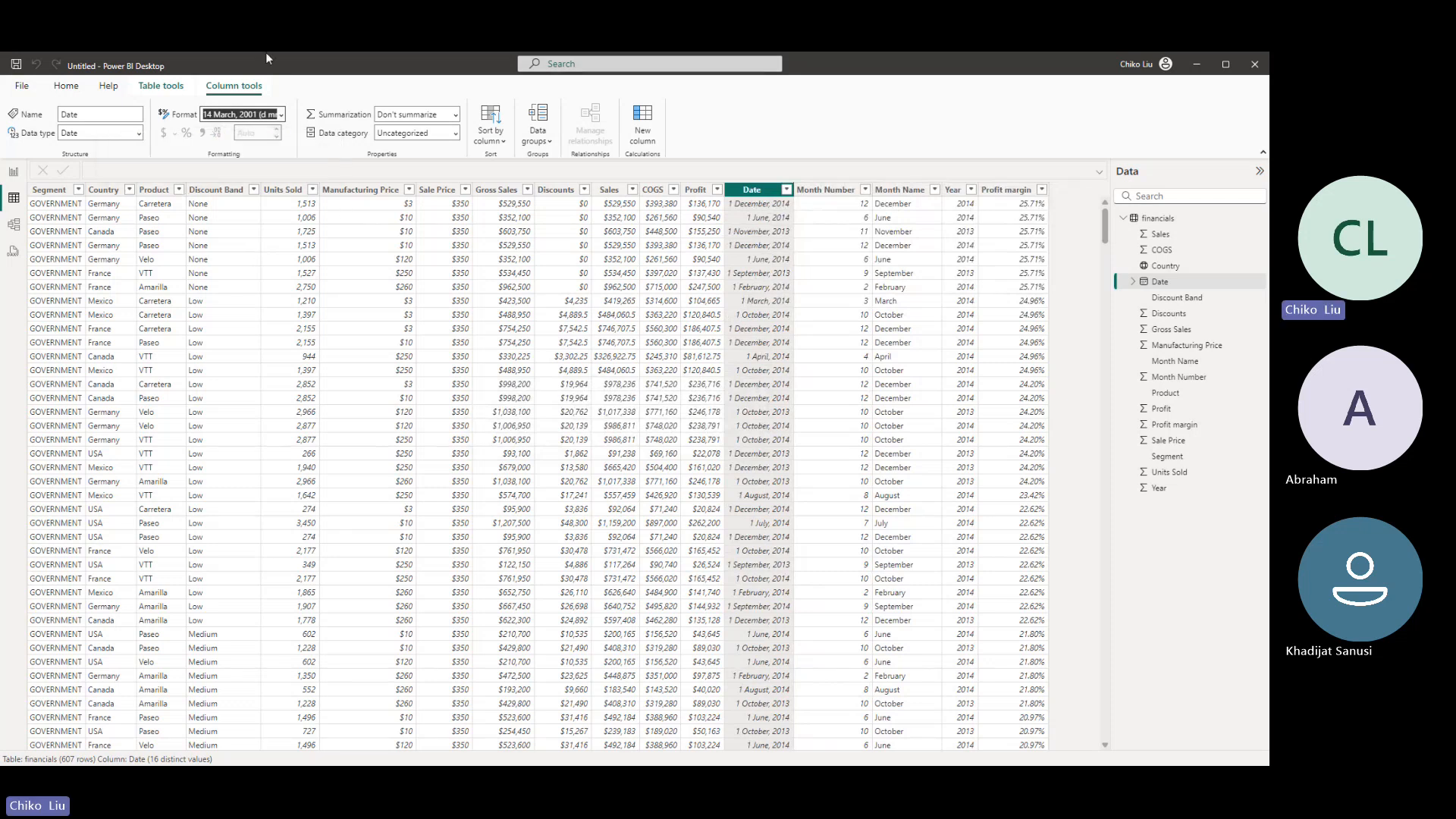
click(357, 86)
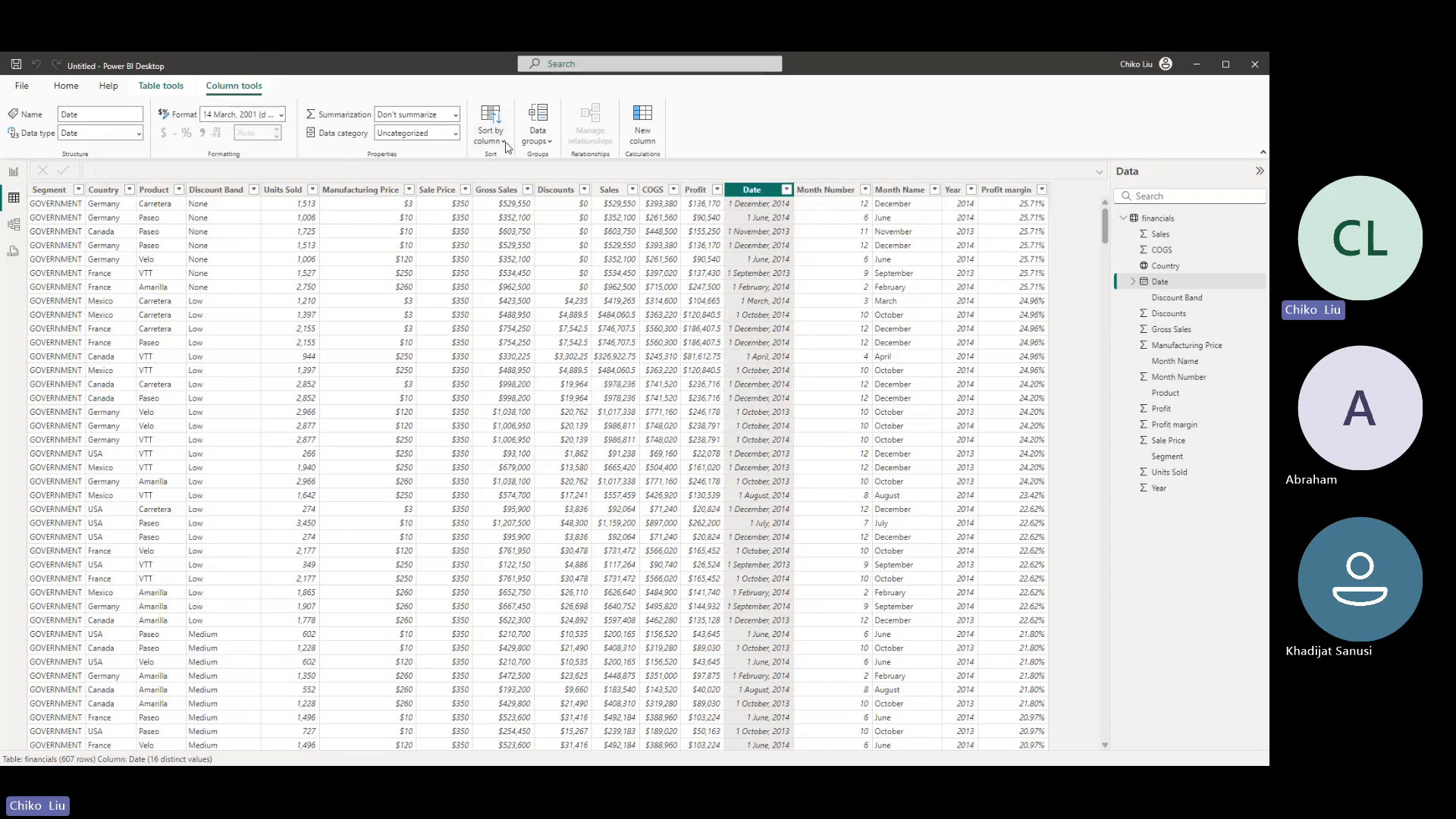
click(455, 135)
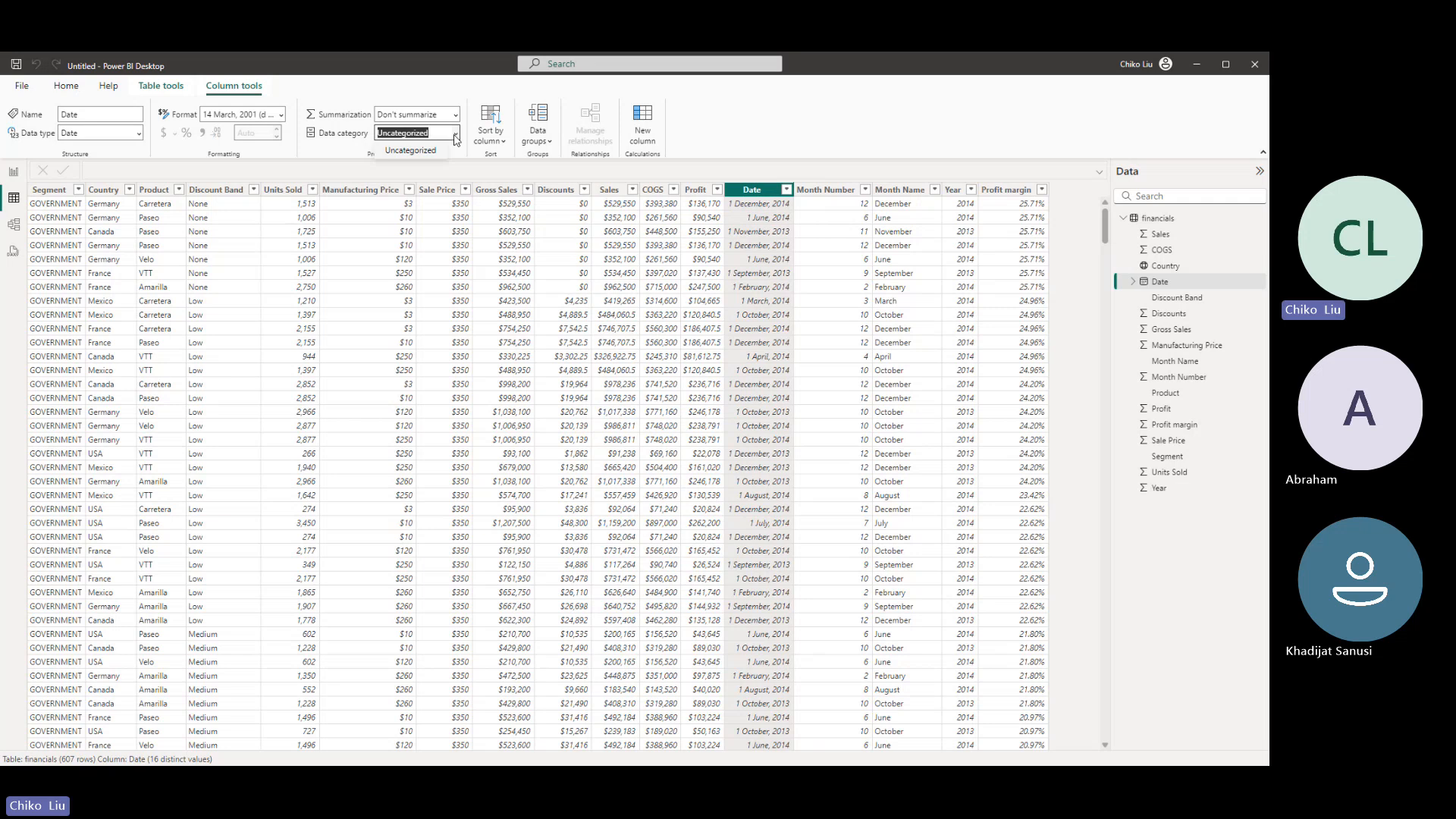
click(456, 137)
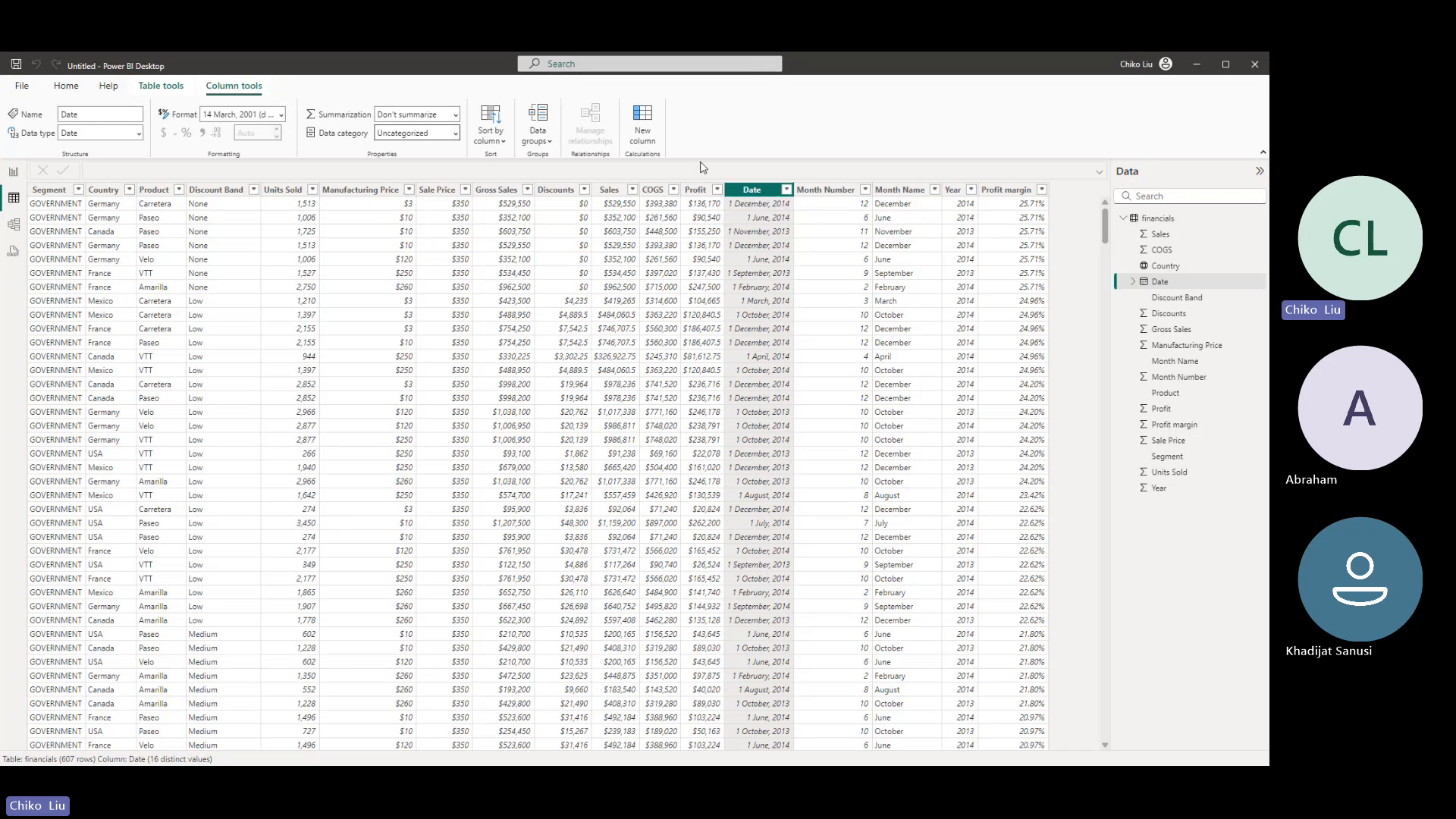
- Review the Month Number and Month Name columns and change the Year column's data type to Text
click(825, 191)
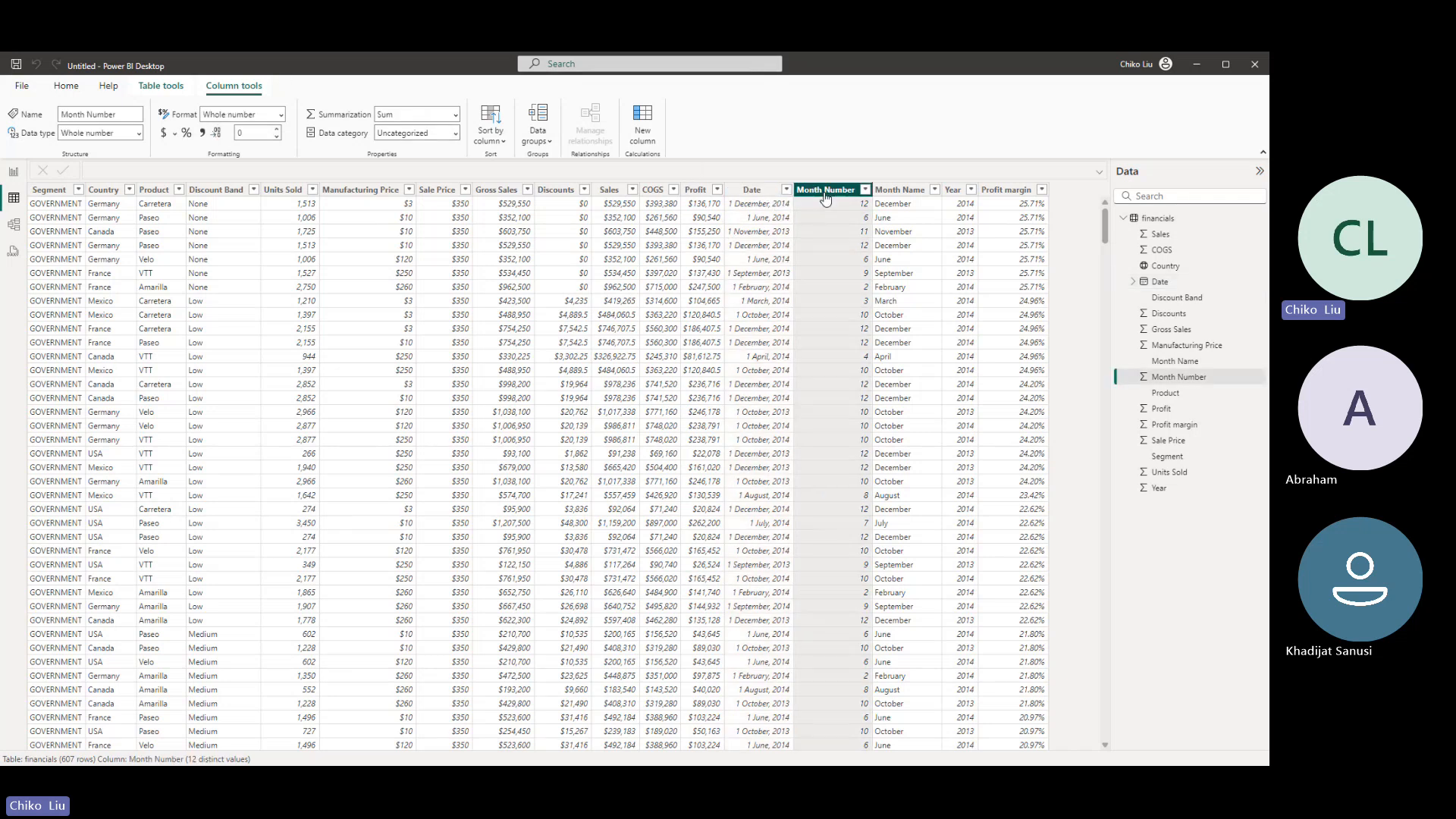
click(899, 190)
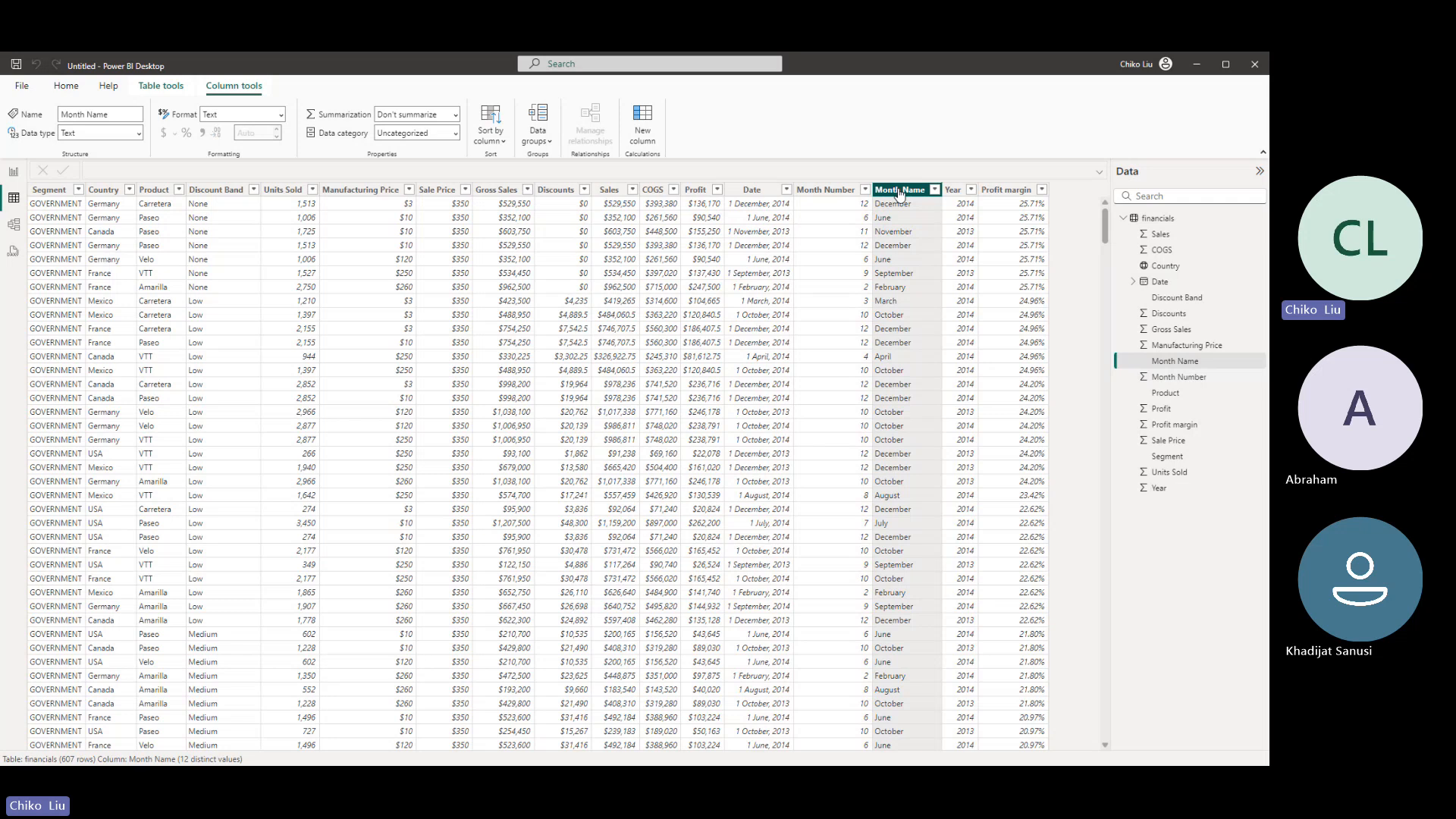
click(951, 192)
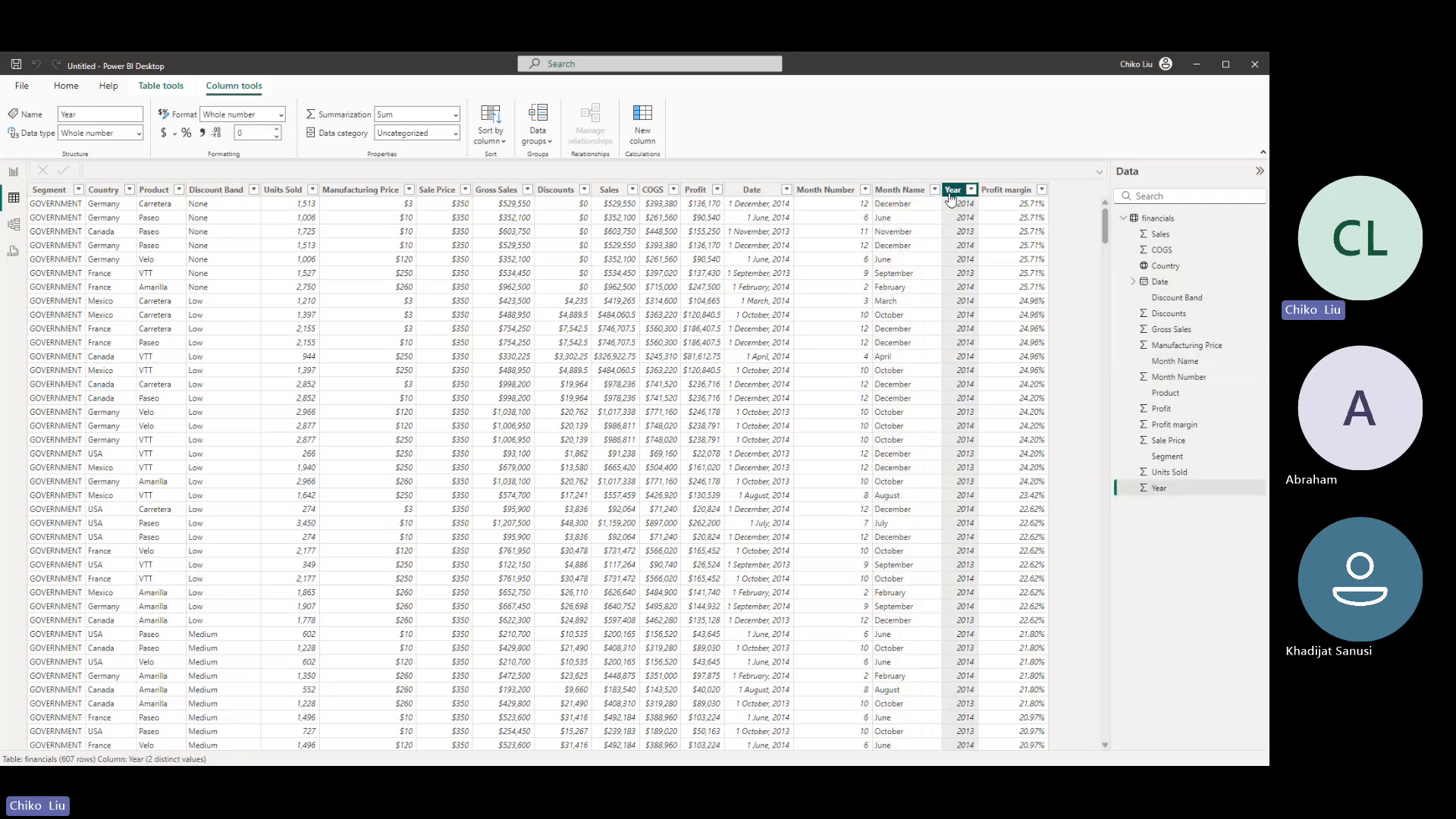
click(139, 133)
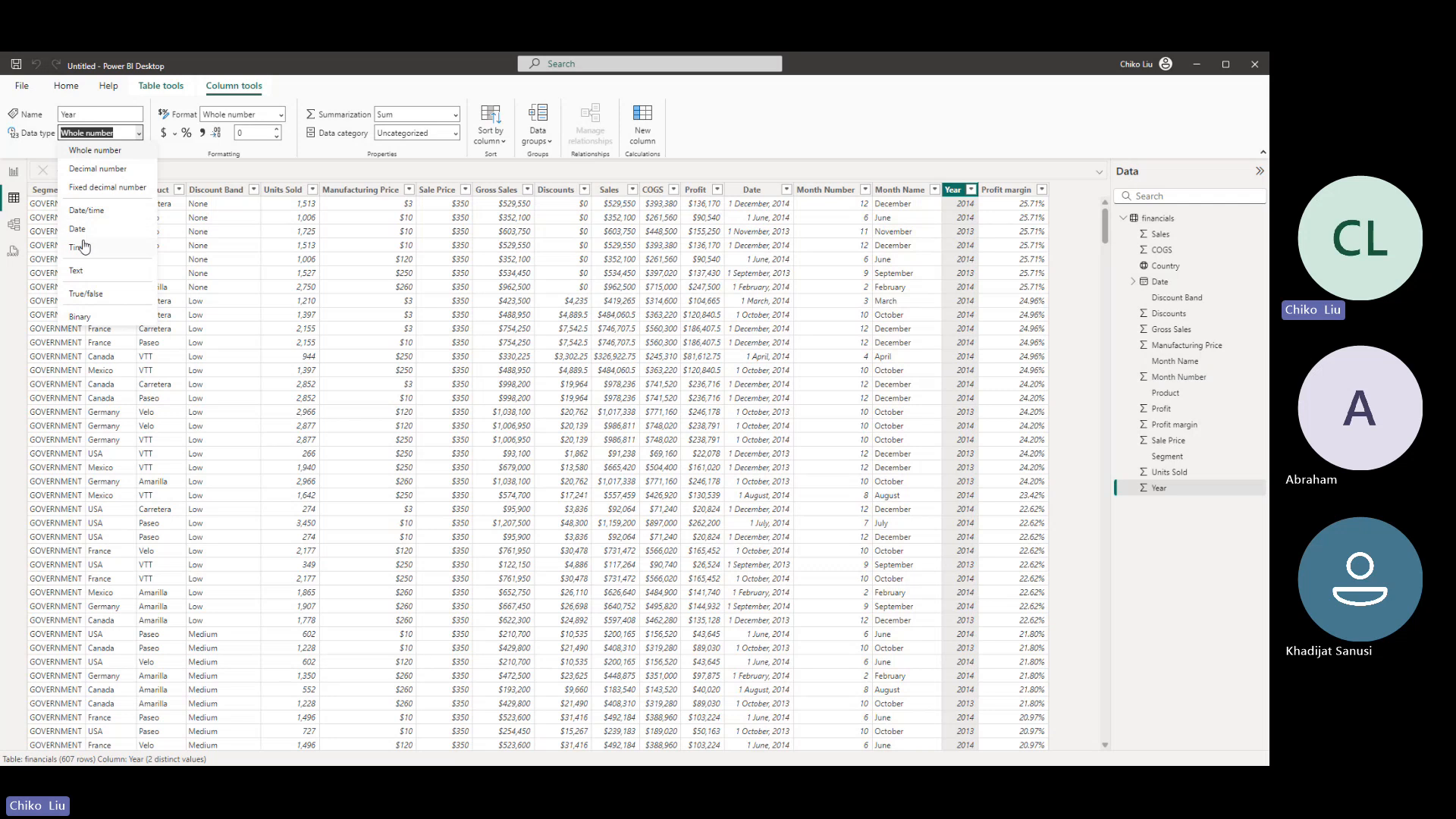
key(Escape)
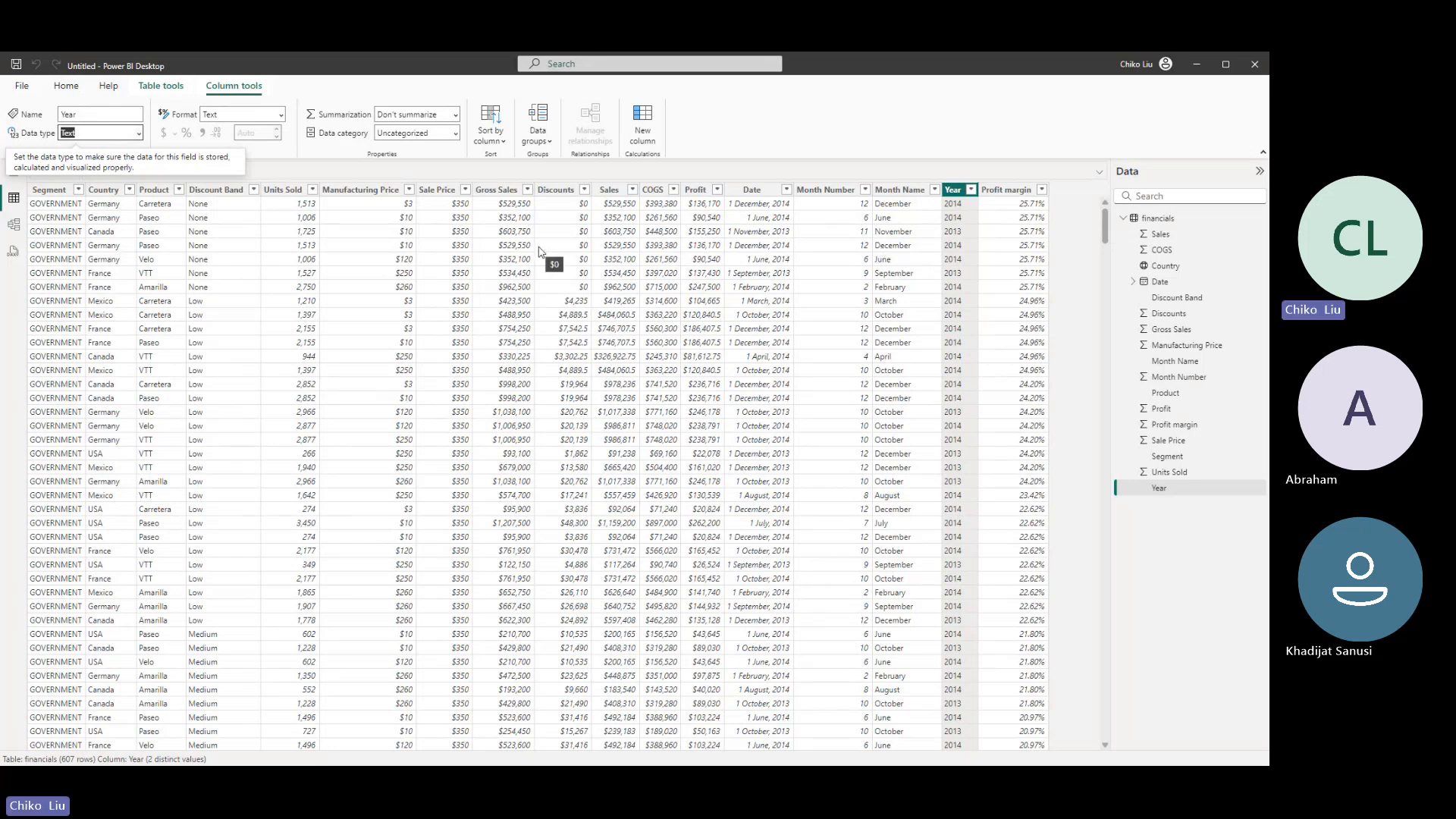
- Open the Model view and reposition the financials table card on the canvas
click(15, 226)
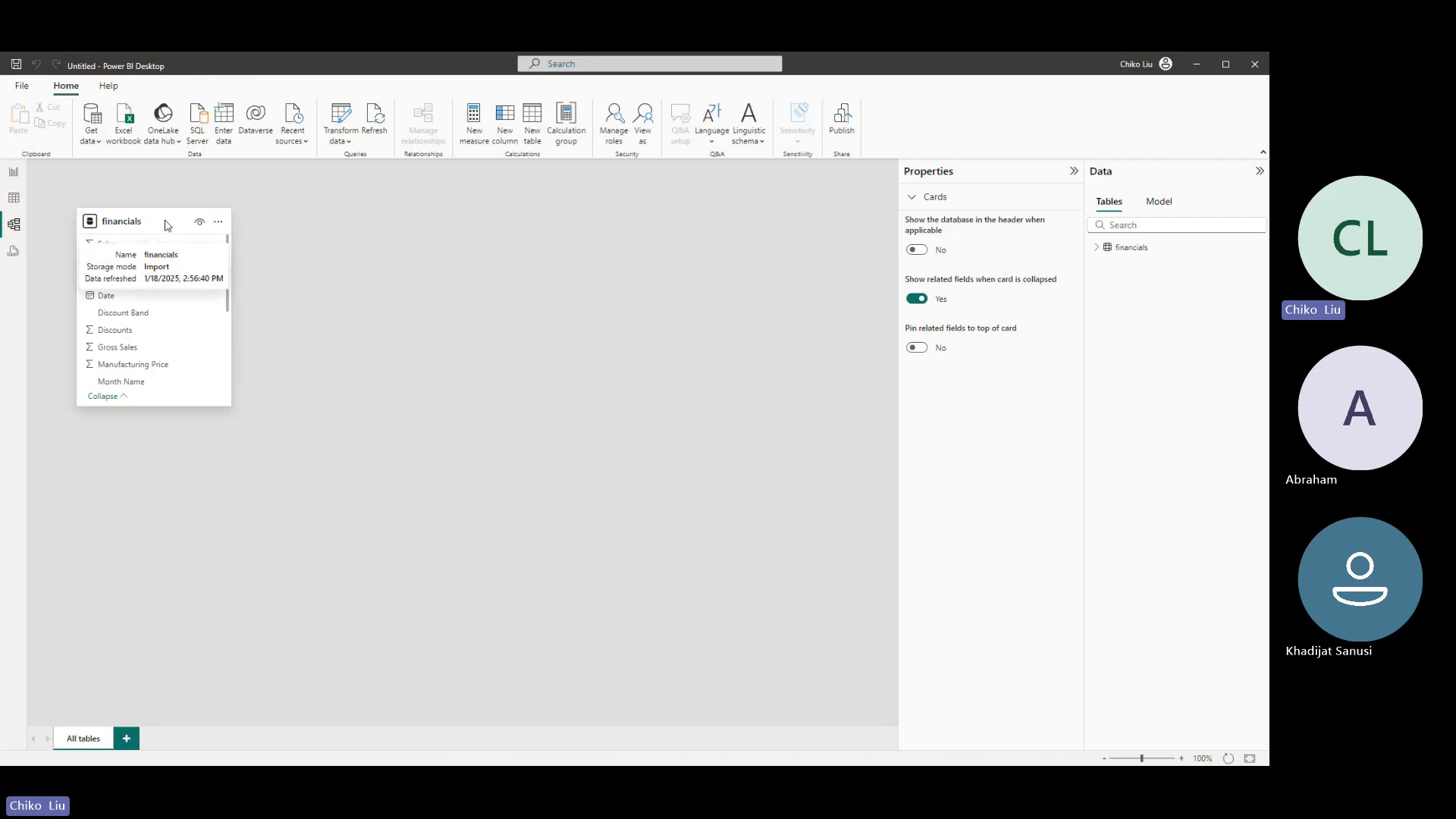
drag(167, 225, 561, 291)
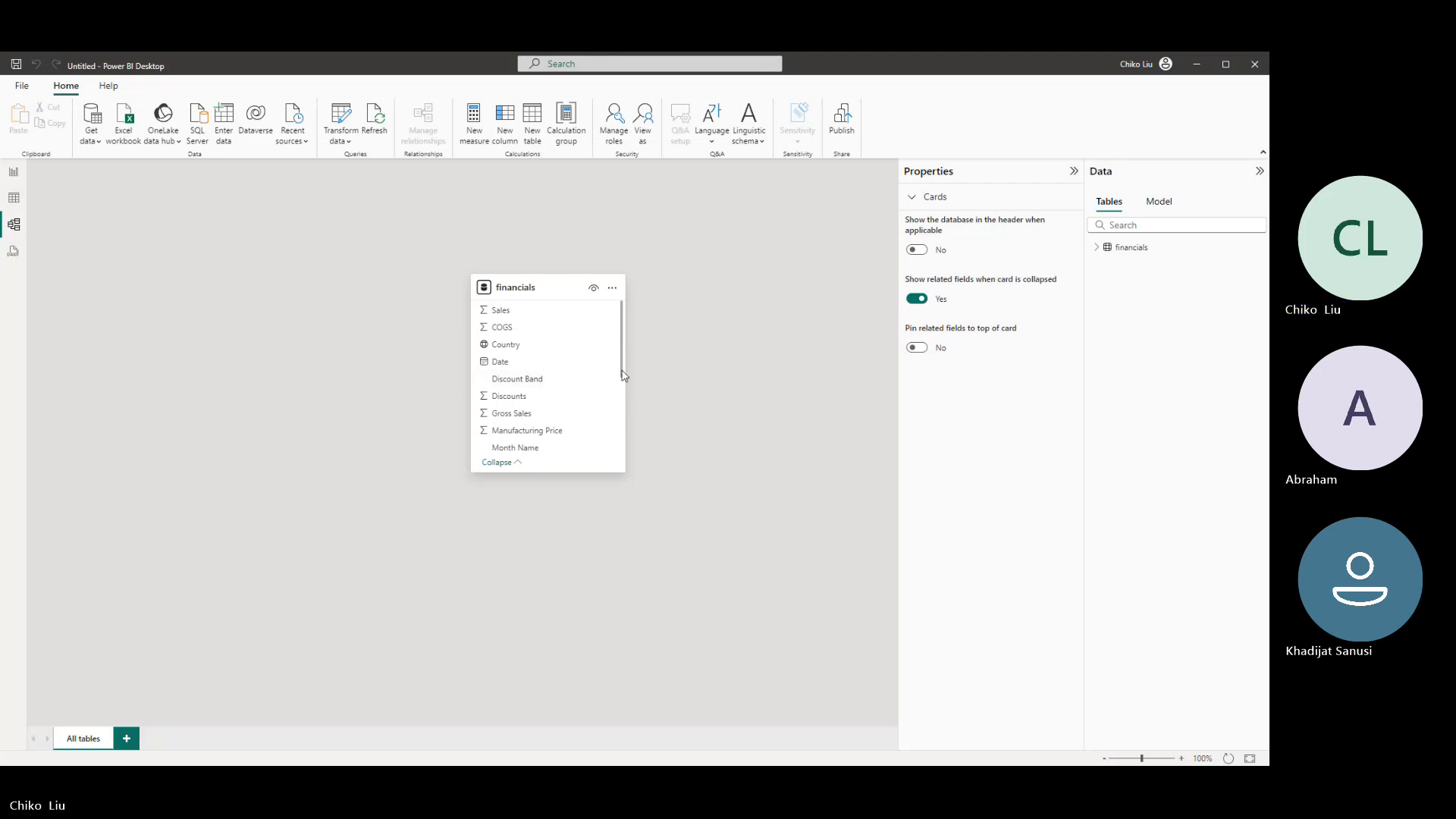
drag(622, 376, 436, 231)
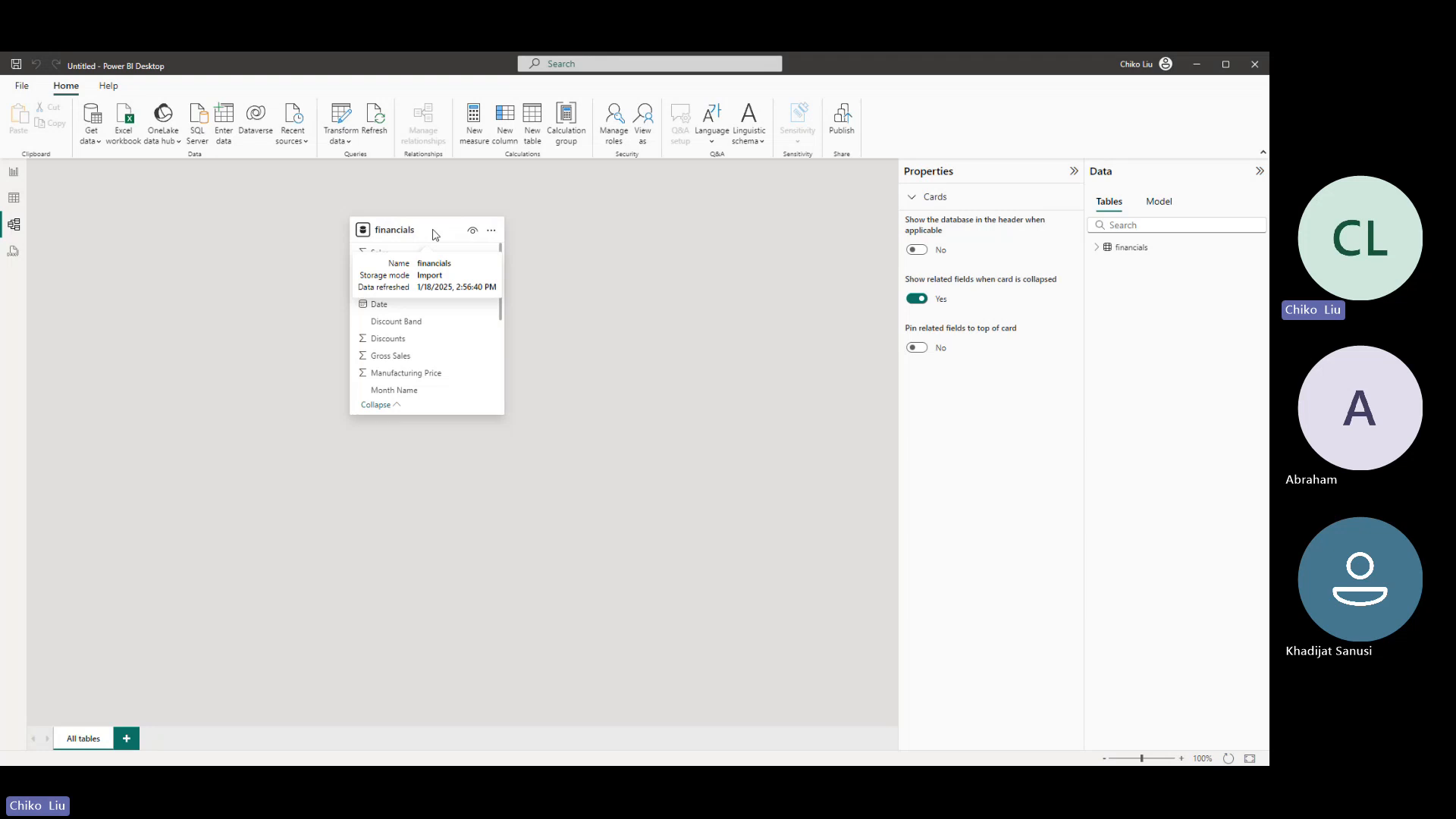
- Look at the DAX query view, dismissing its introduction, and return to the Table view to browse the financials rows
click(14, 253)
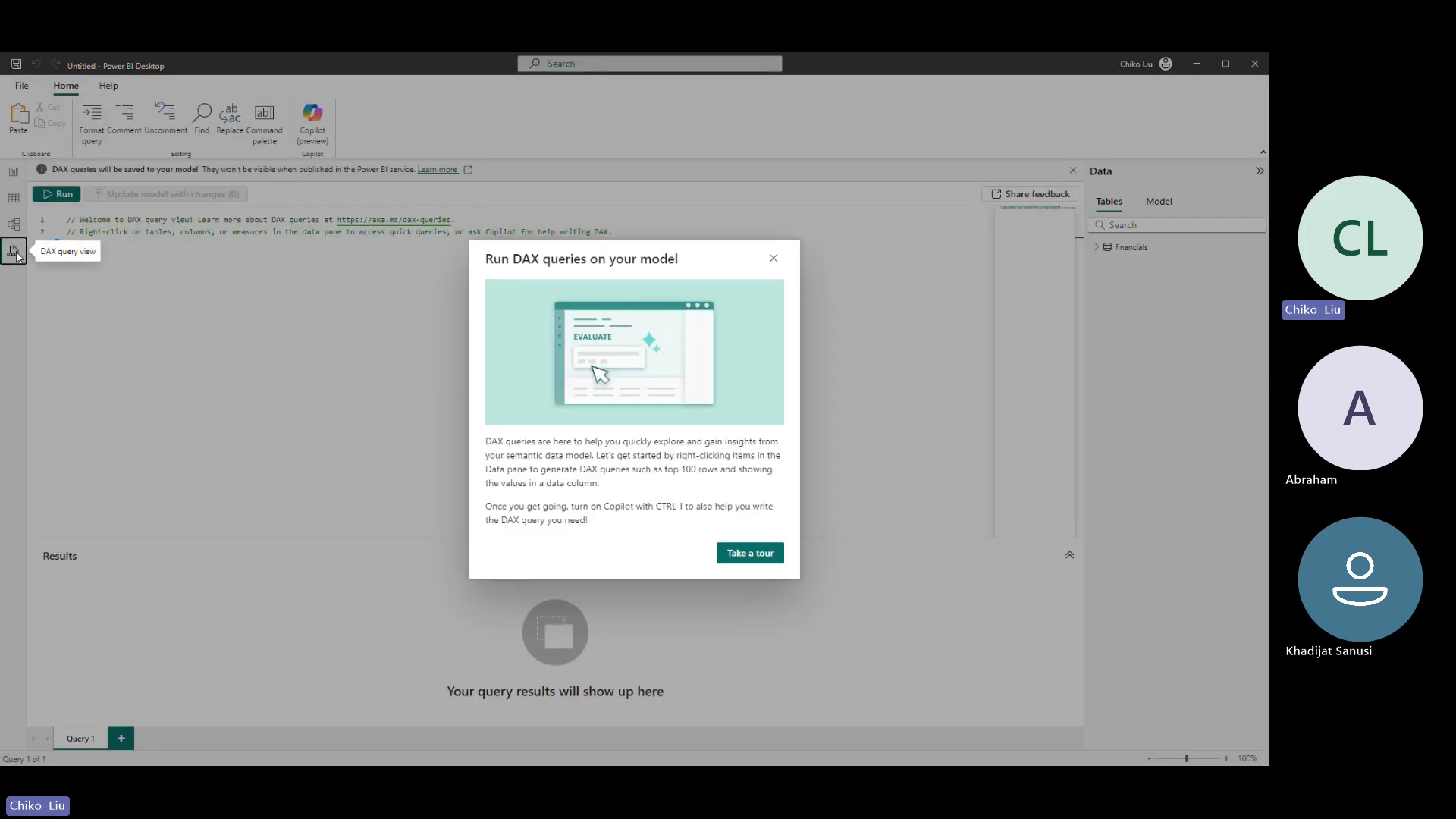
click(773, 258)
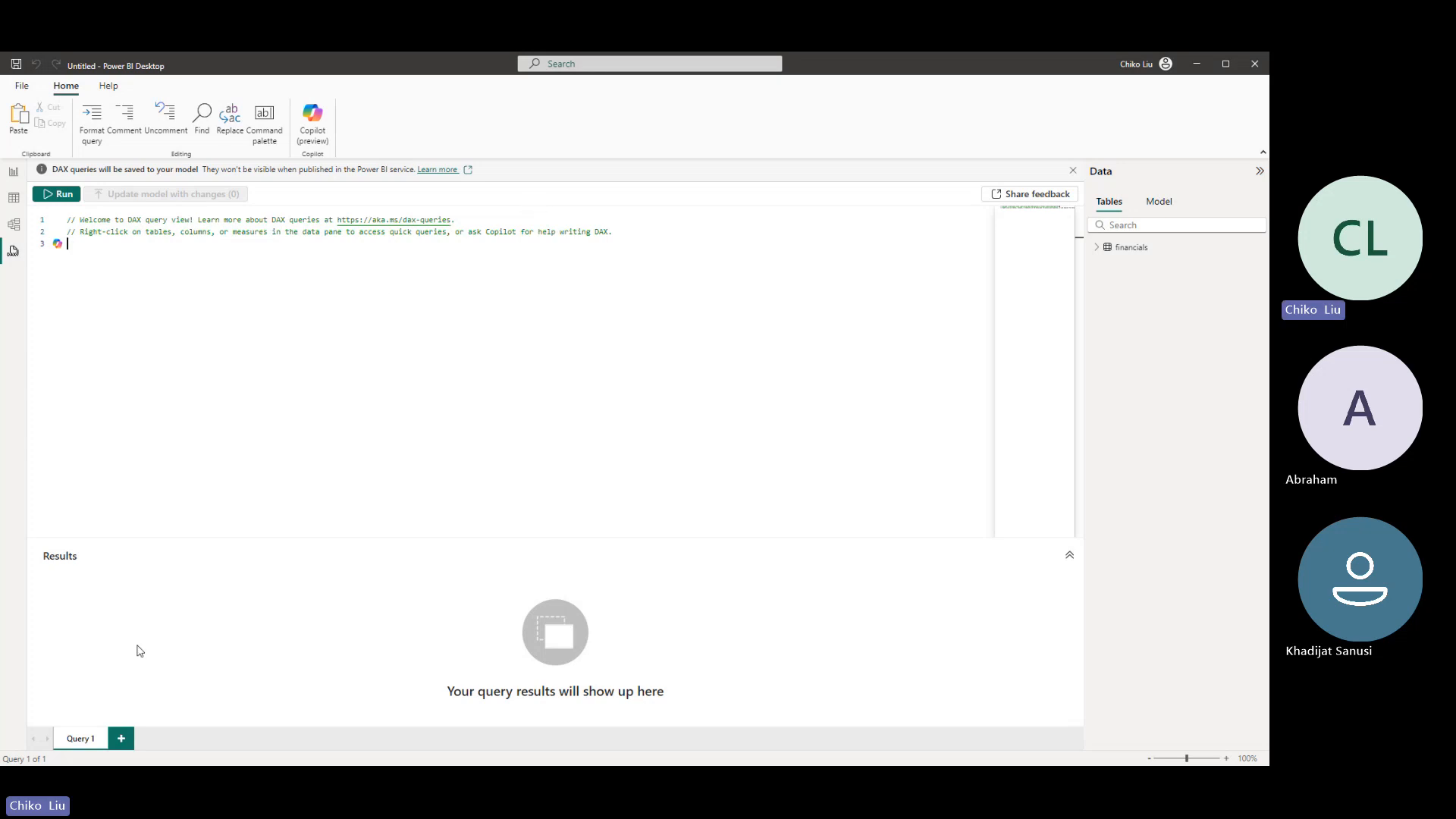
click(17, 226)
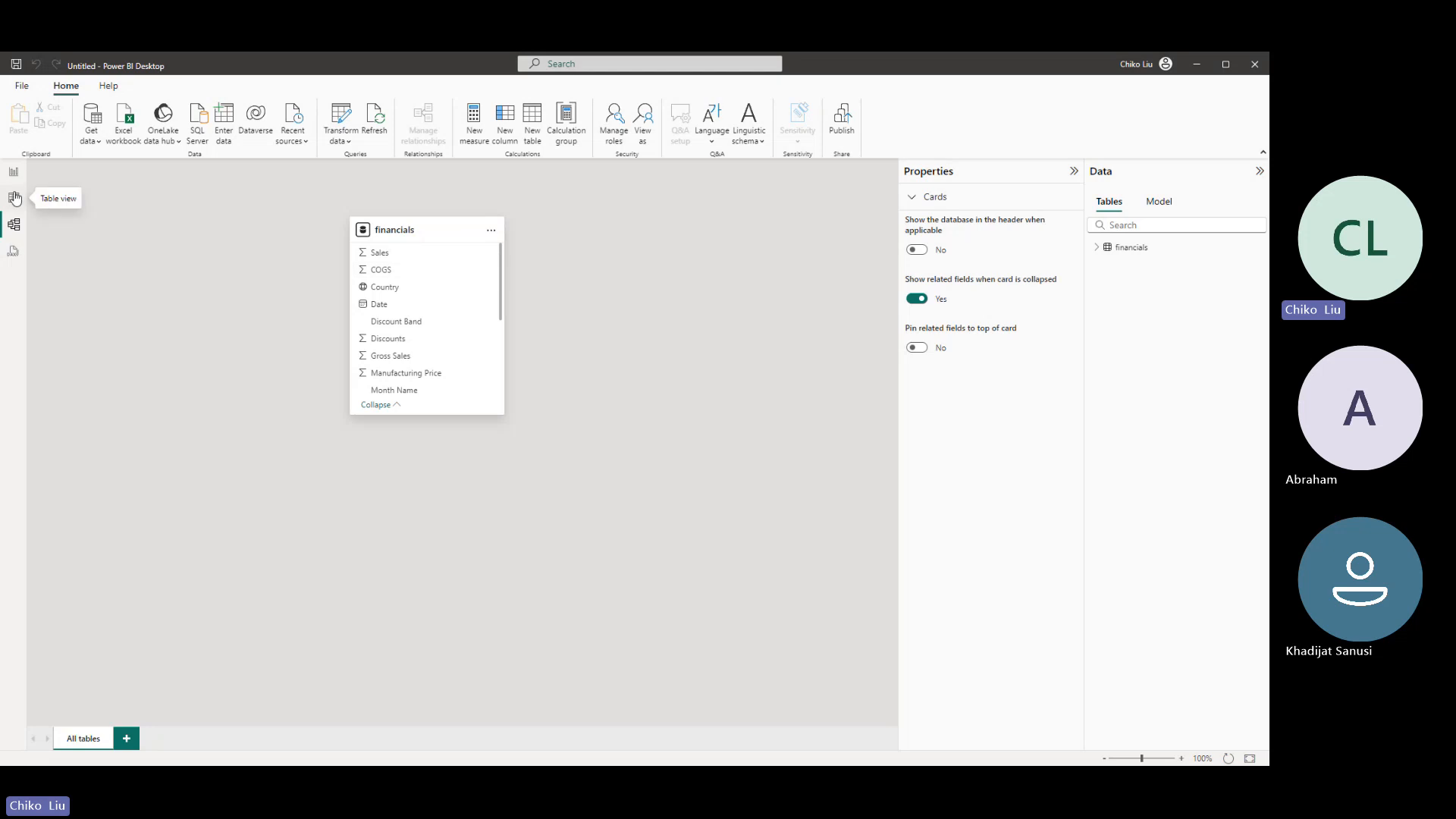
click(15, 198)
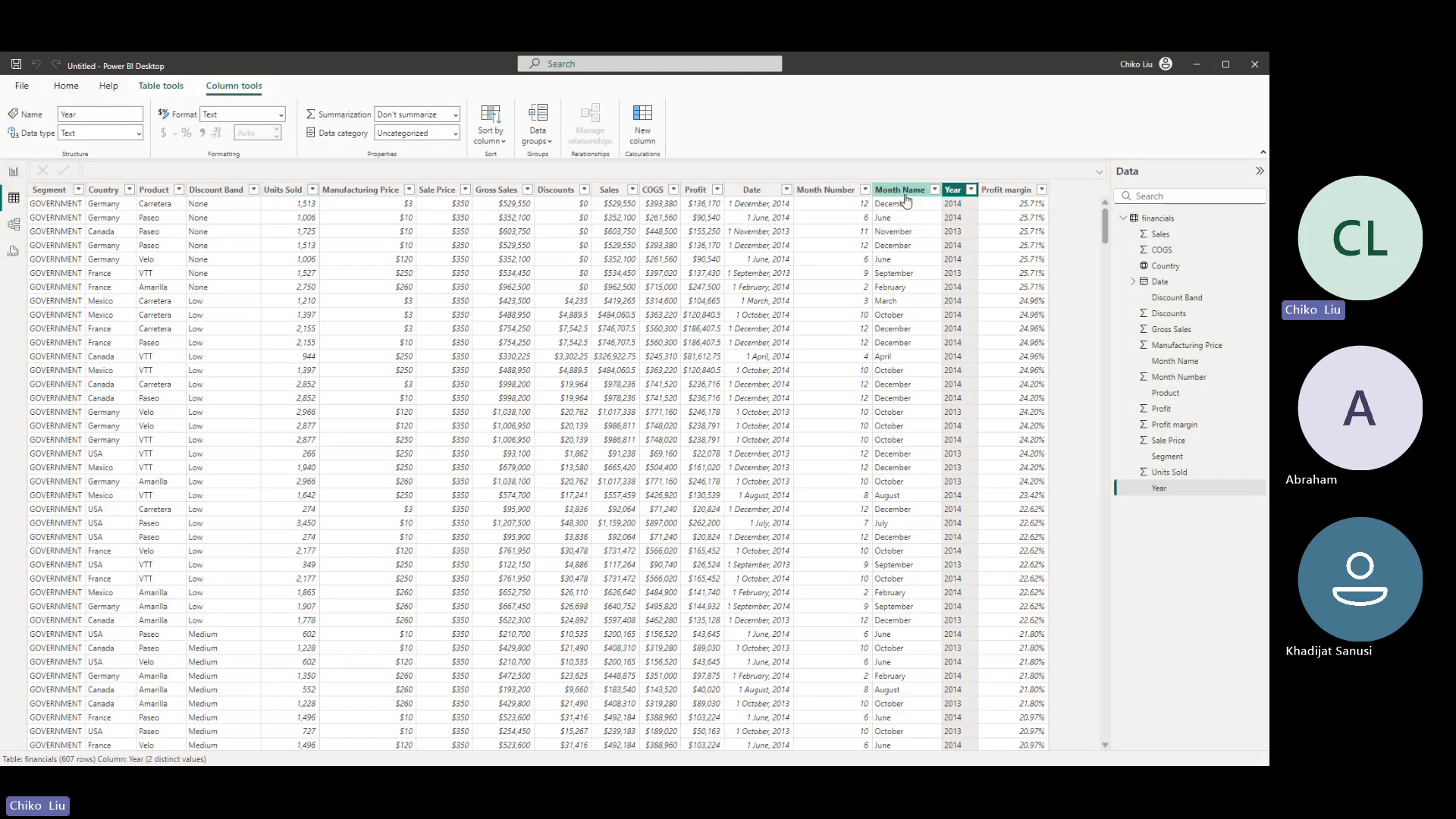
scroll(954, 260, down, 5)
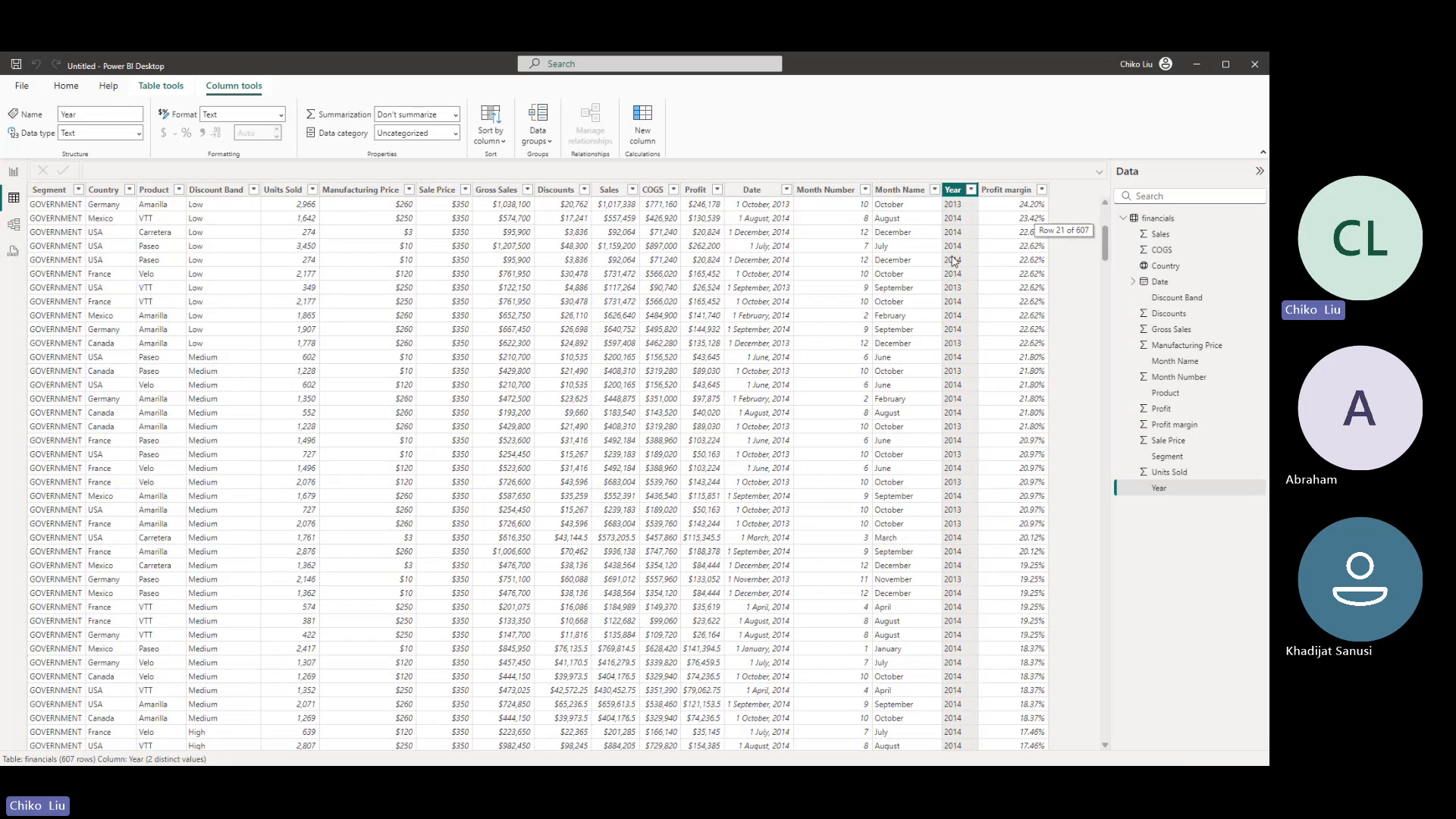
scroll(954, 260, up, 5)
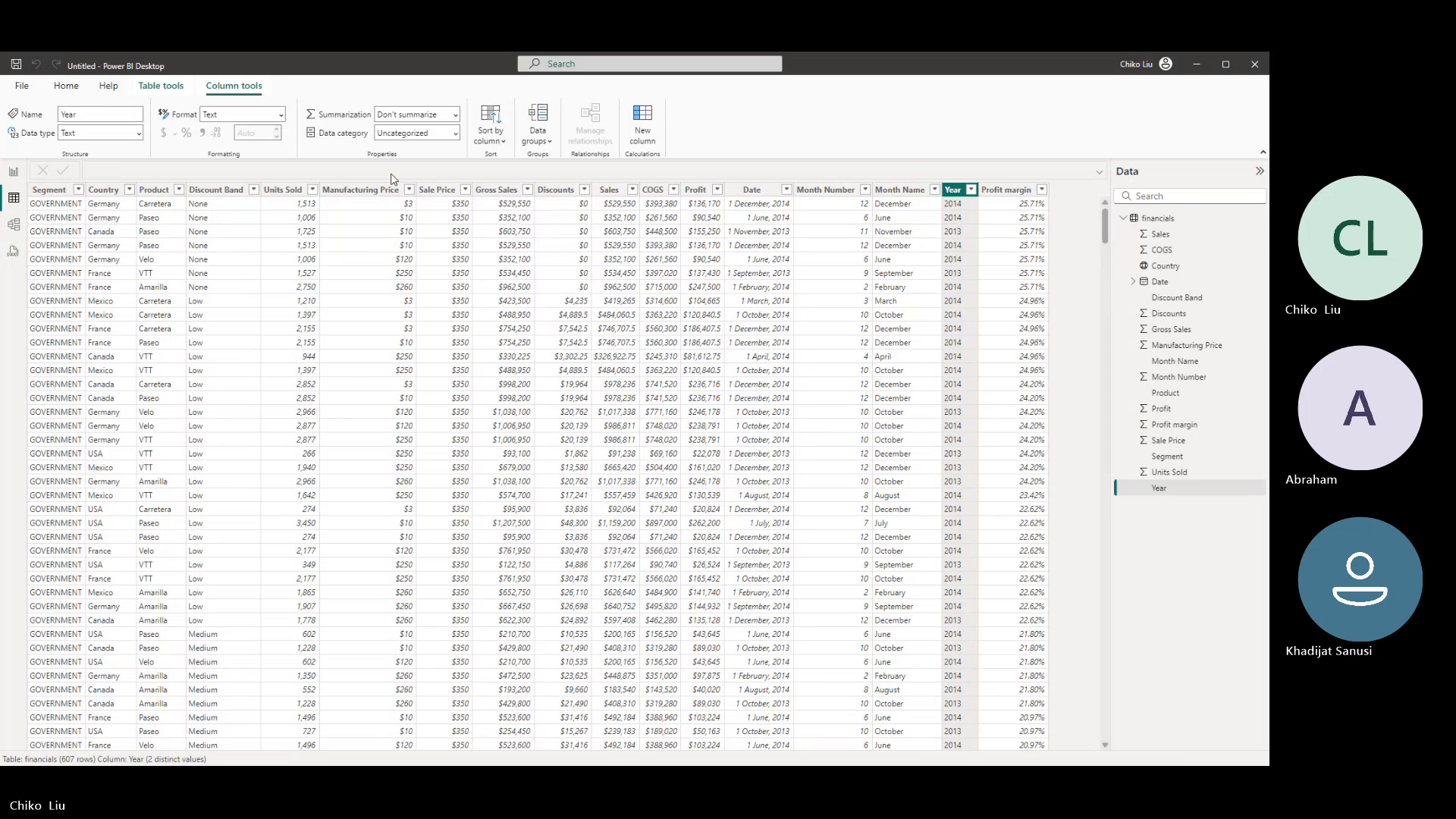
- Add a calculated table and begin its formula as Calendar = DATEADD(
click(186, 90)
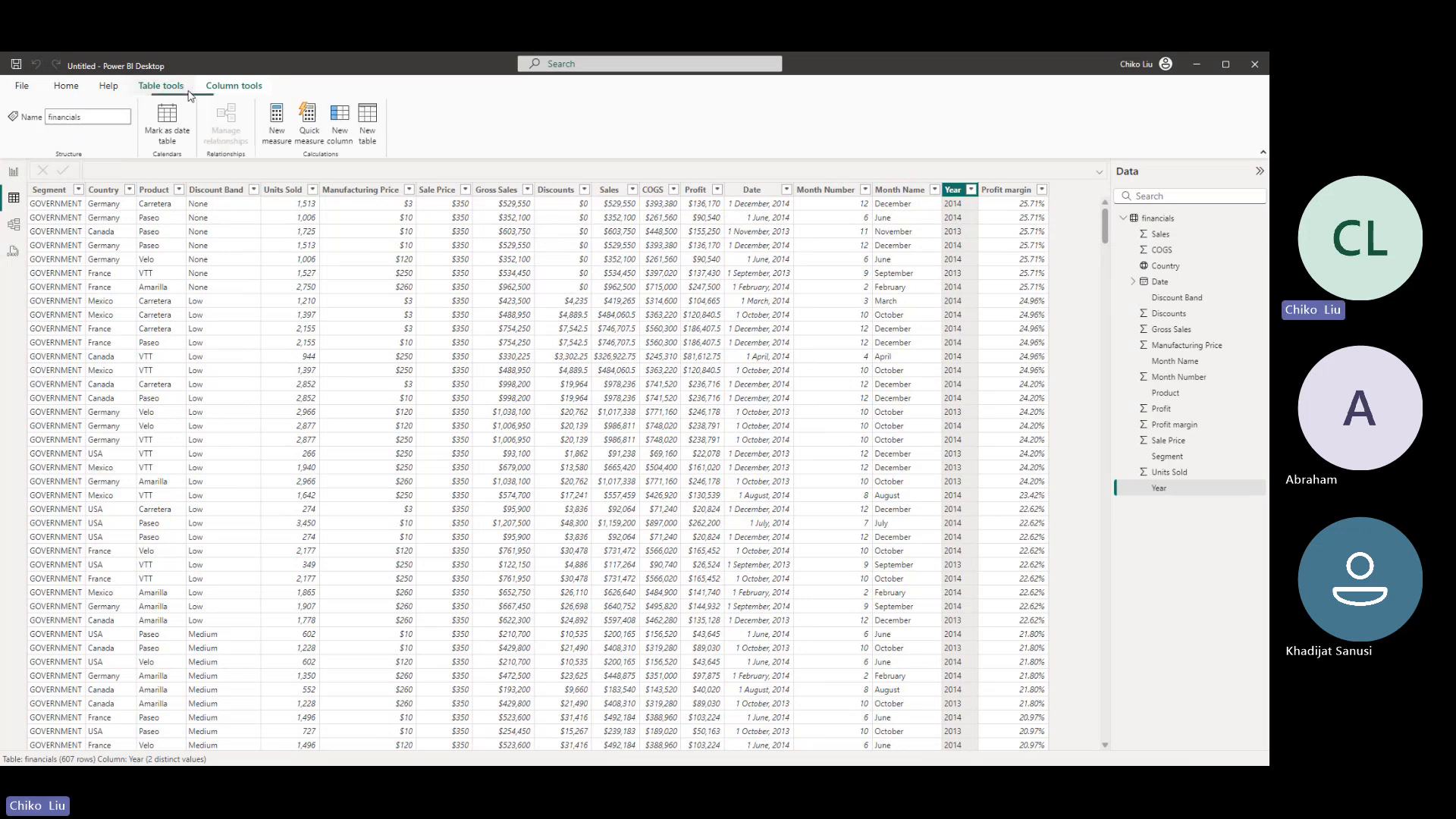
click(369, 120)
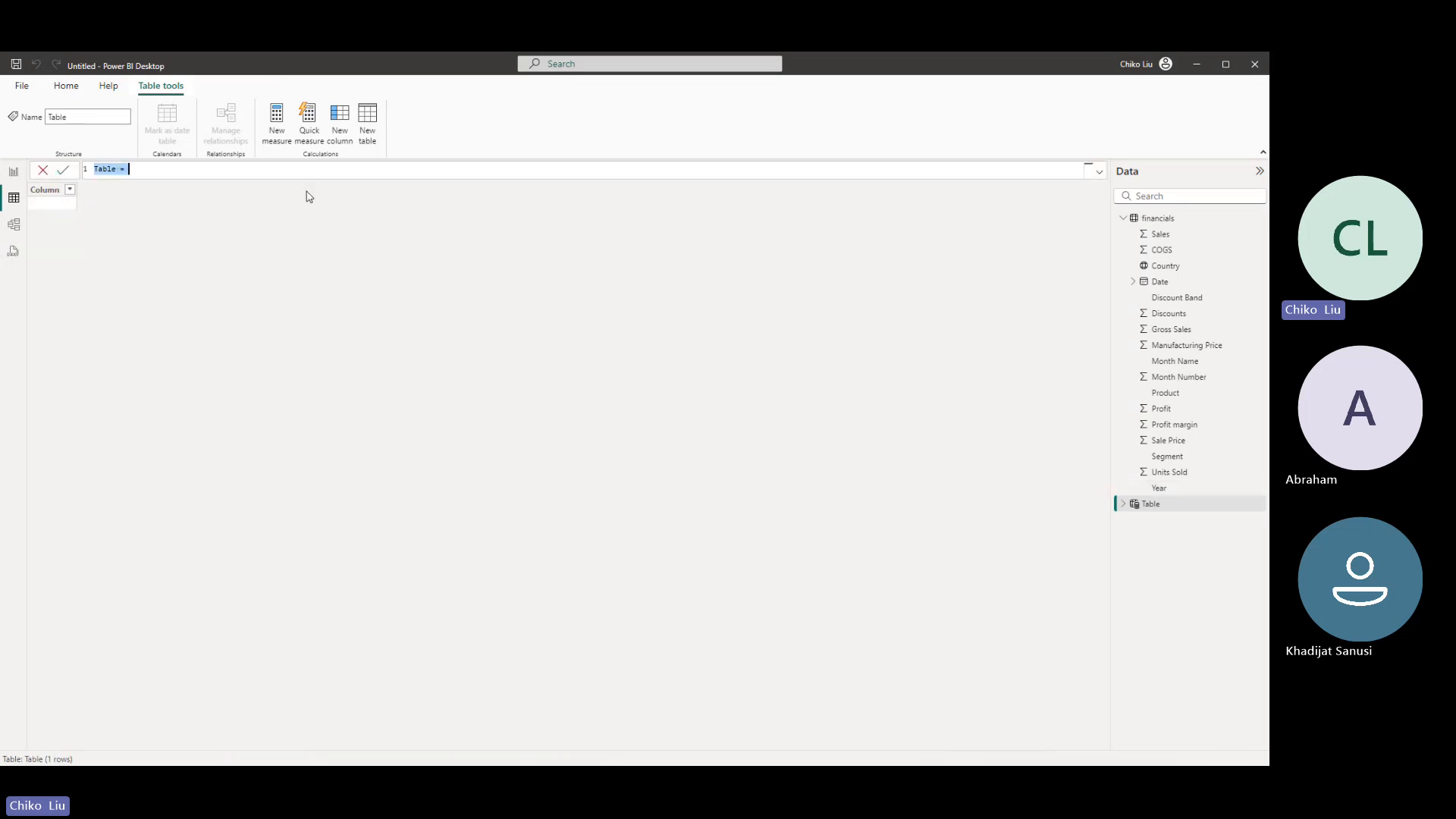
text(Calendar = )
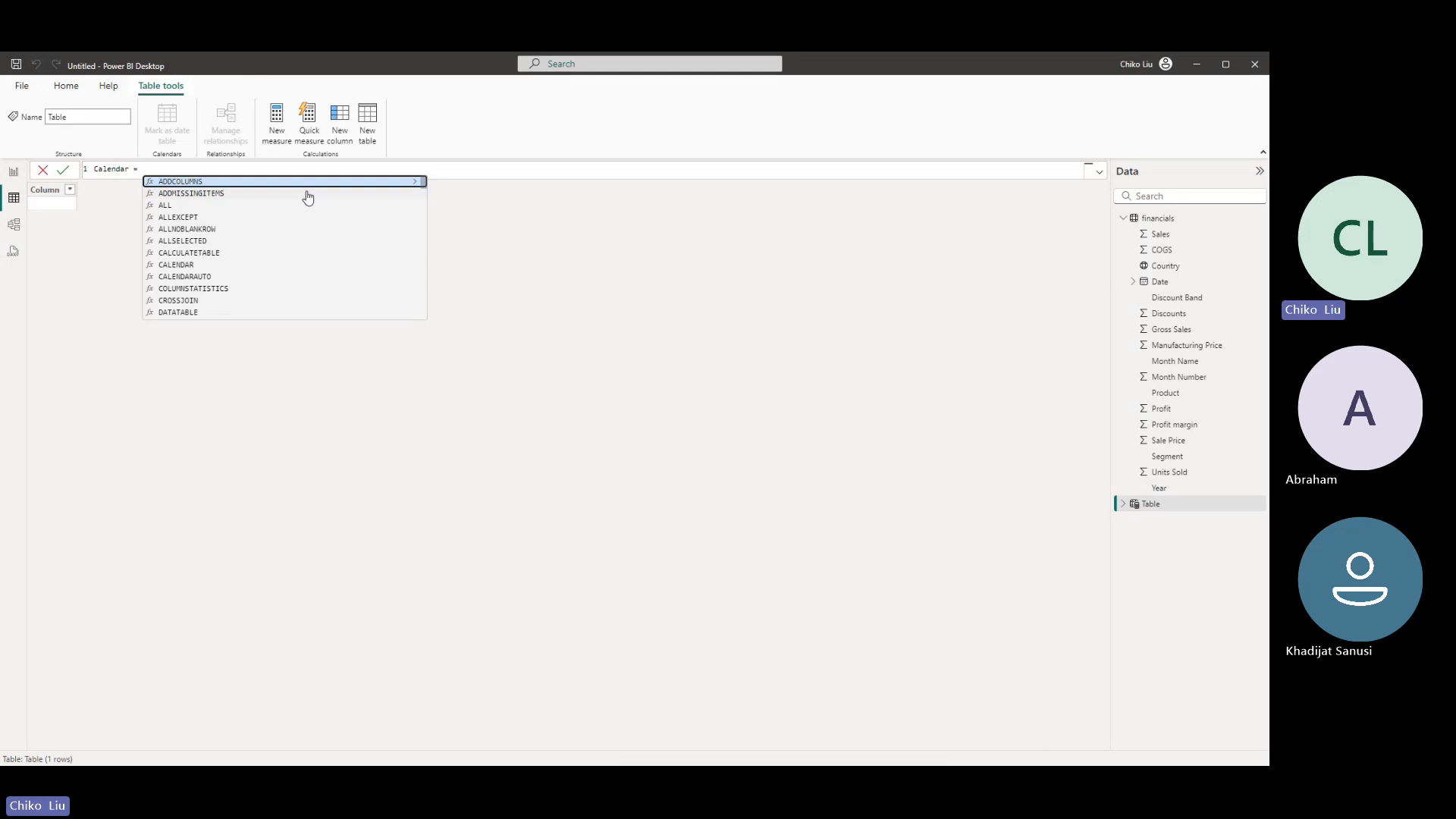
text(Date)
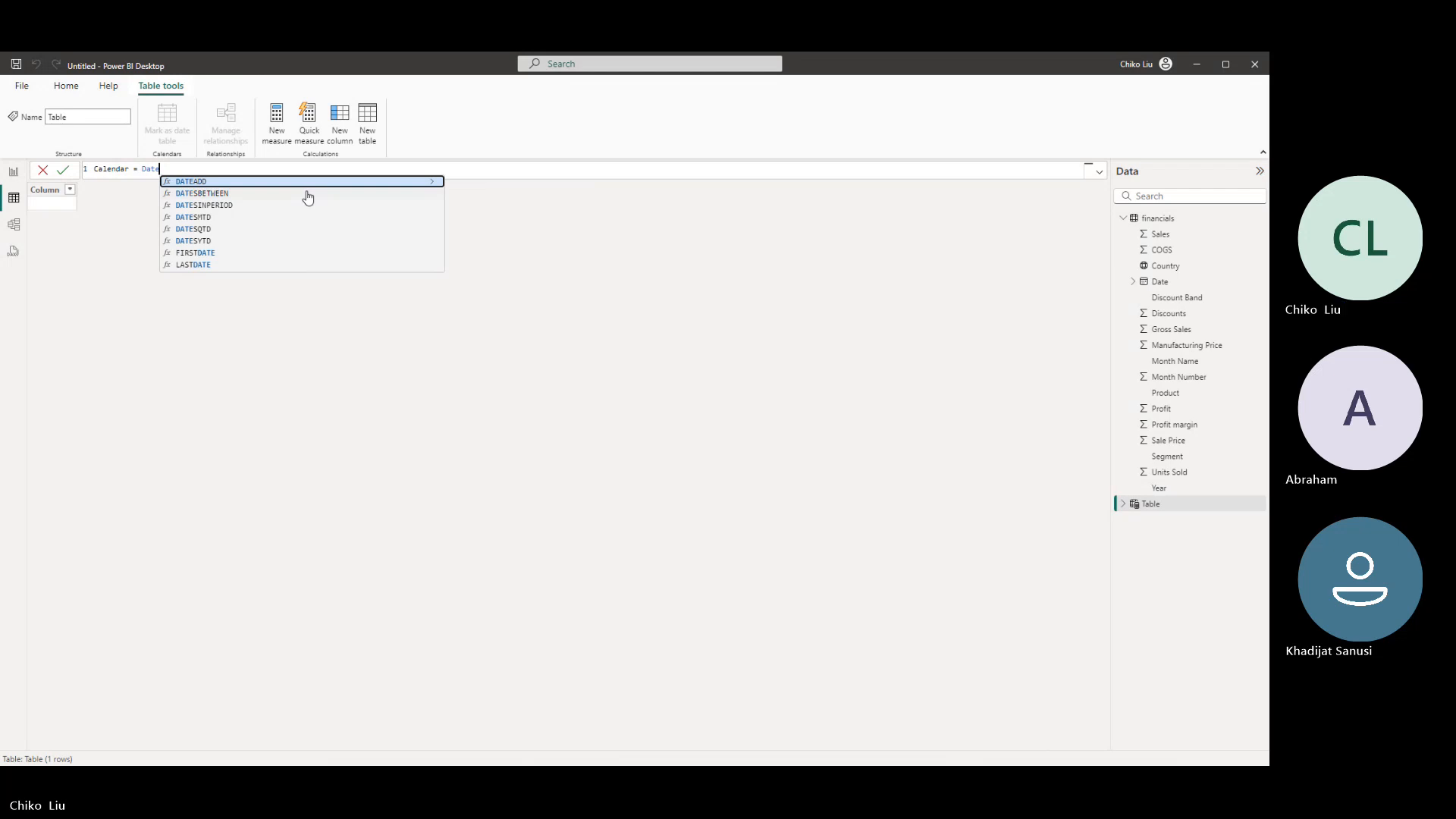
key(Down)
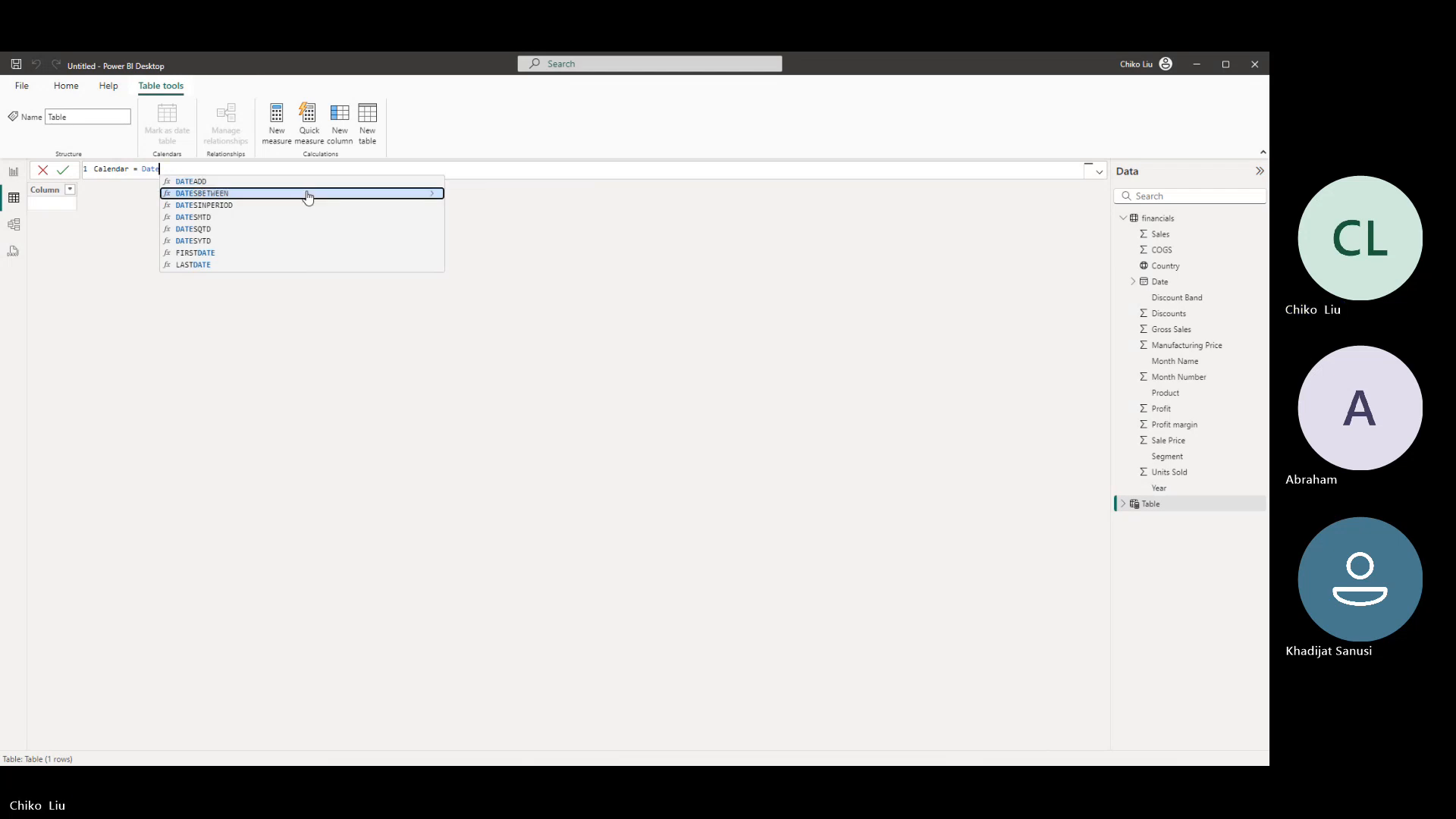
key(Up)
key(Tab)
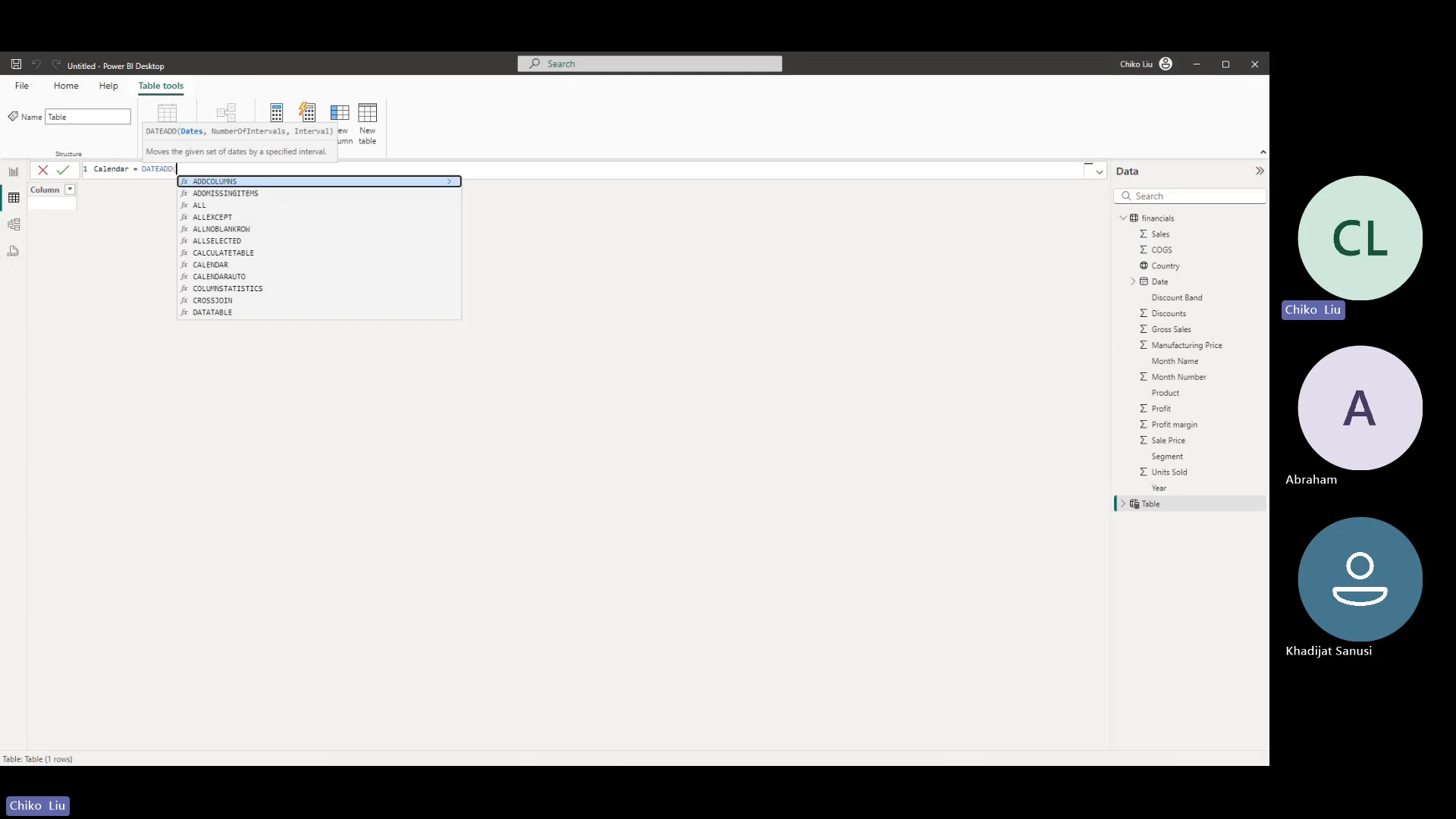
key(Escape)
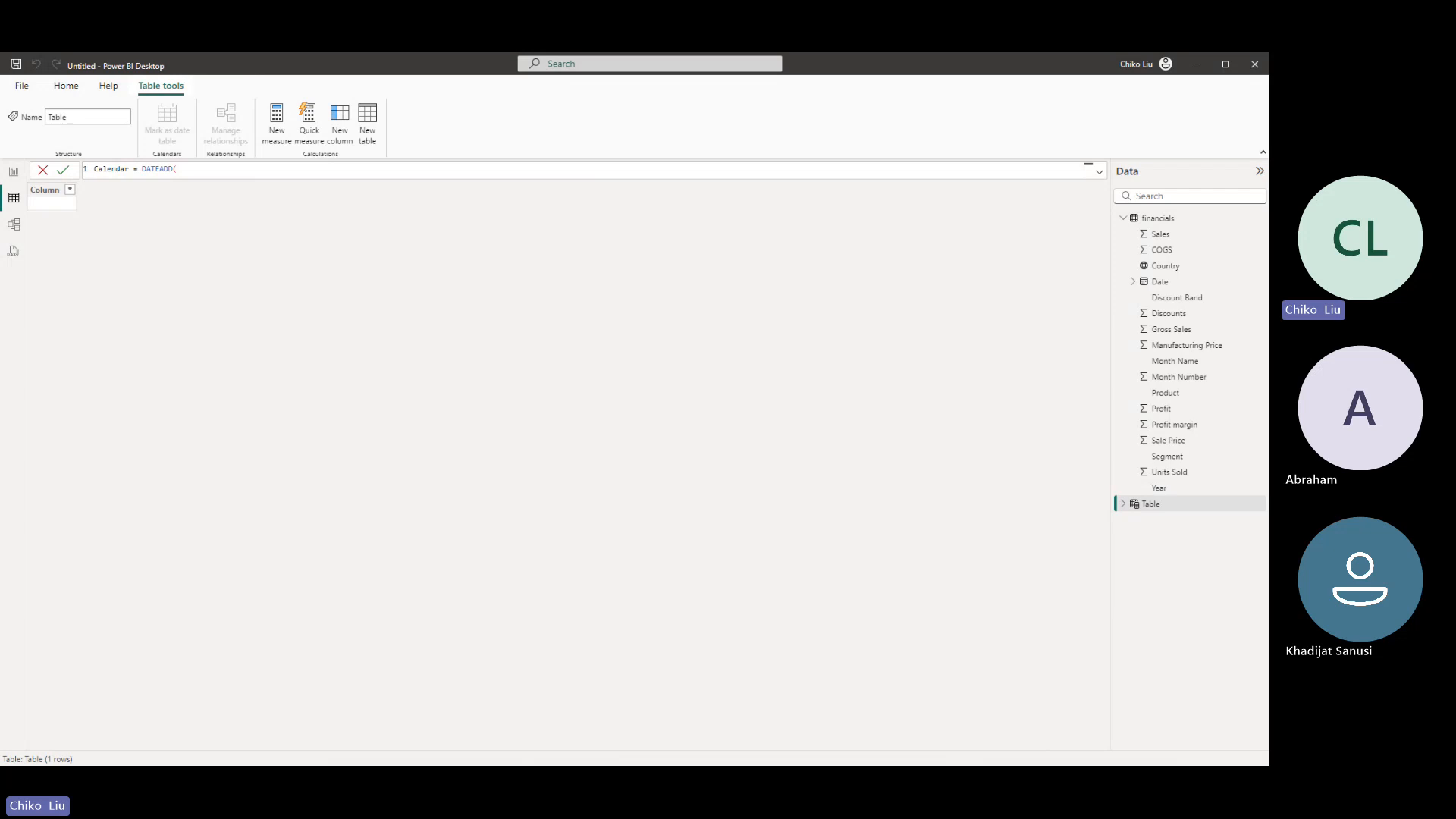
- Switch to the web browser, maximize its window and search the web for "dateadd in dax"
key(alt+Tab)
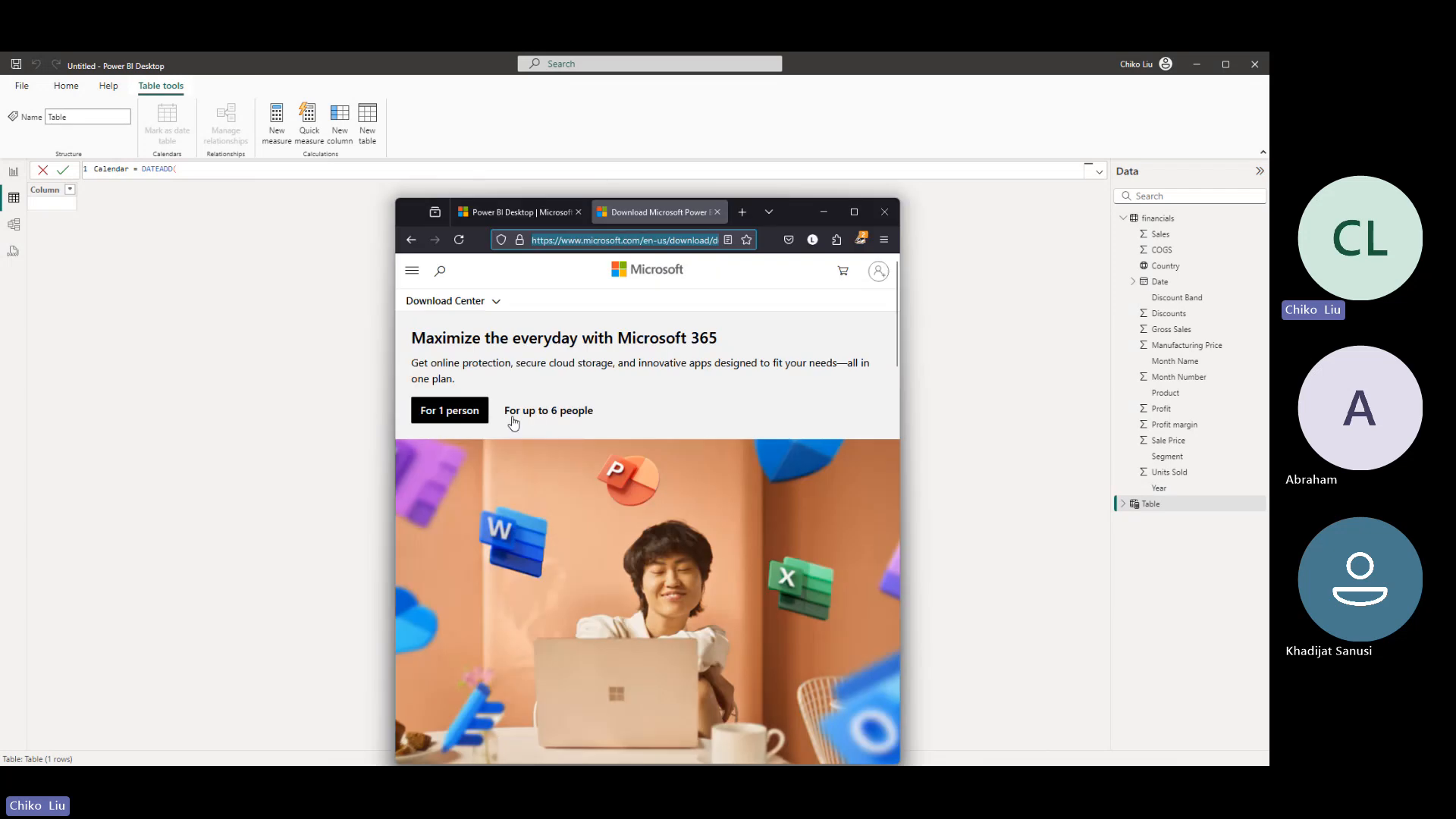
click(859, 216)
key(ctrl+l)
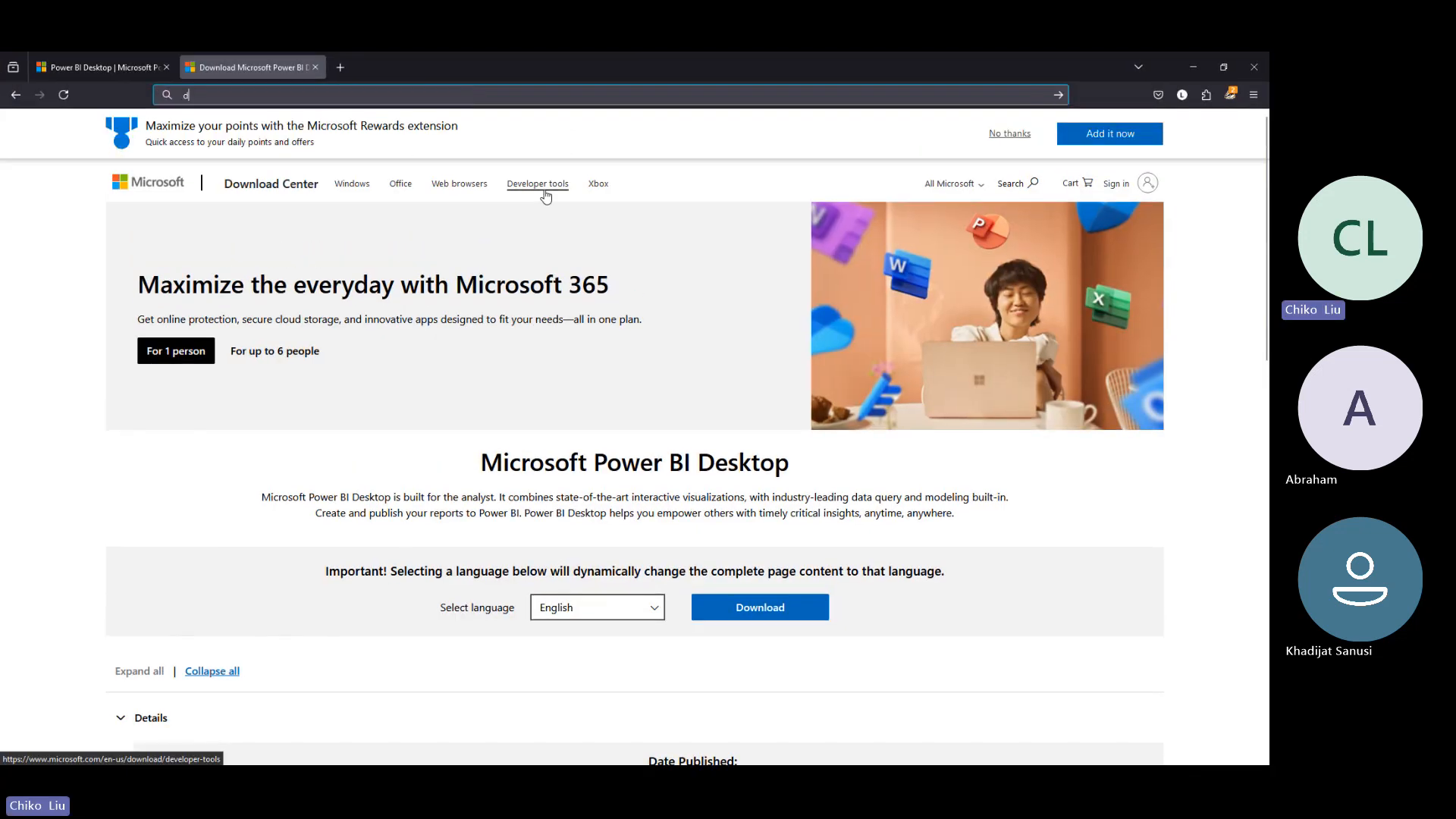
text(date)
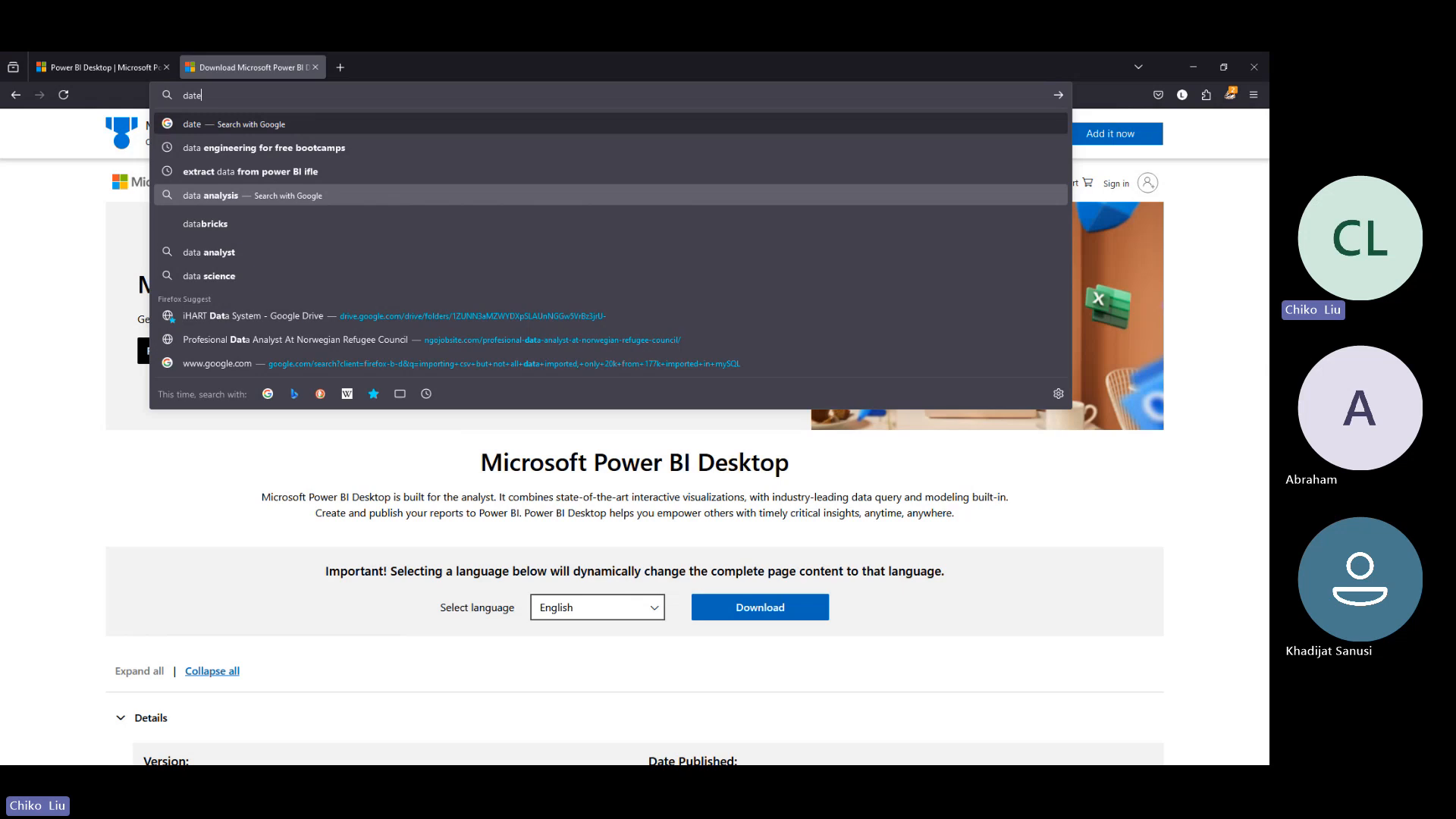
text(add)
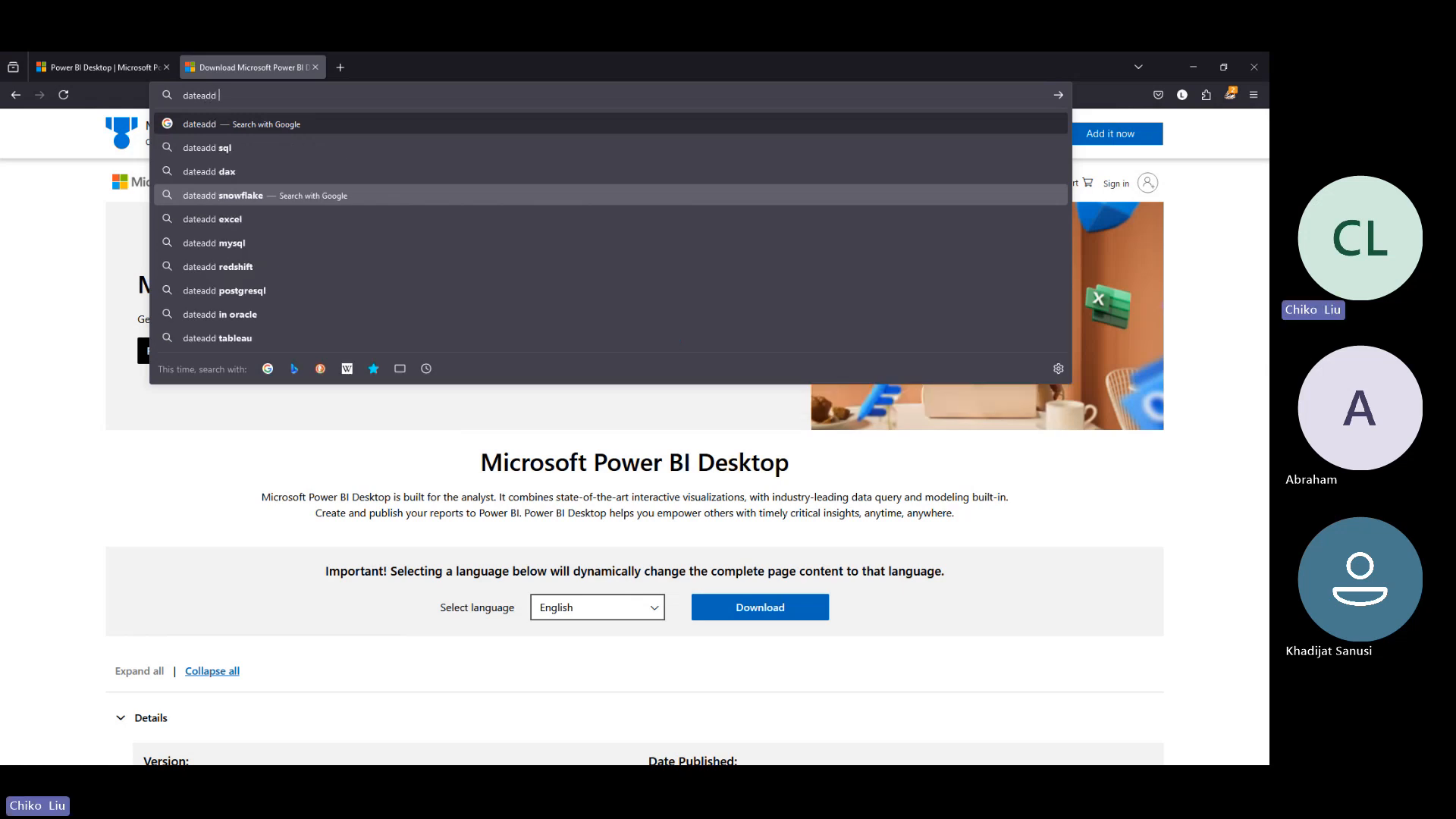
text( in dax)
key(Return)
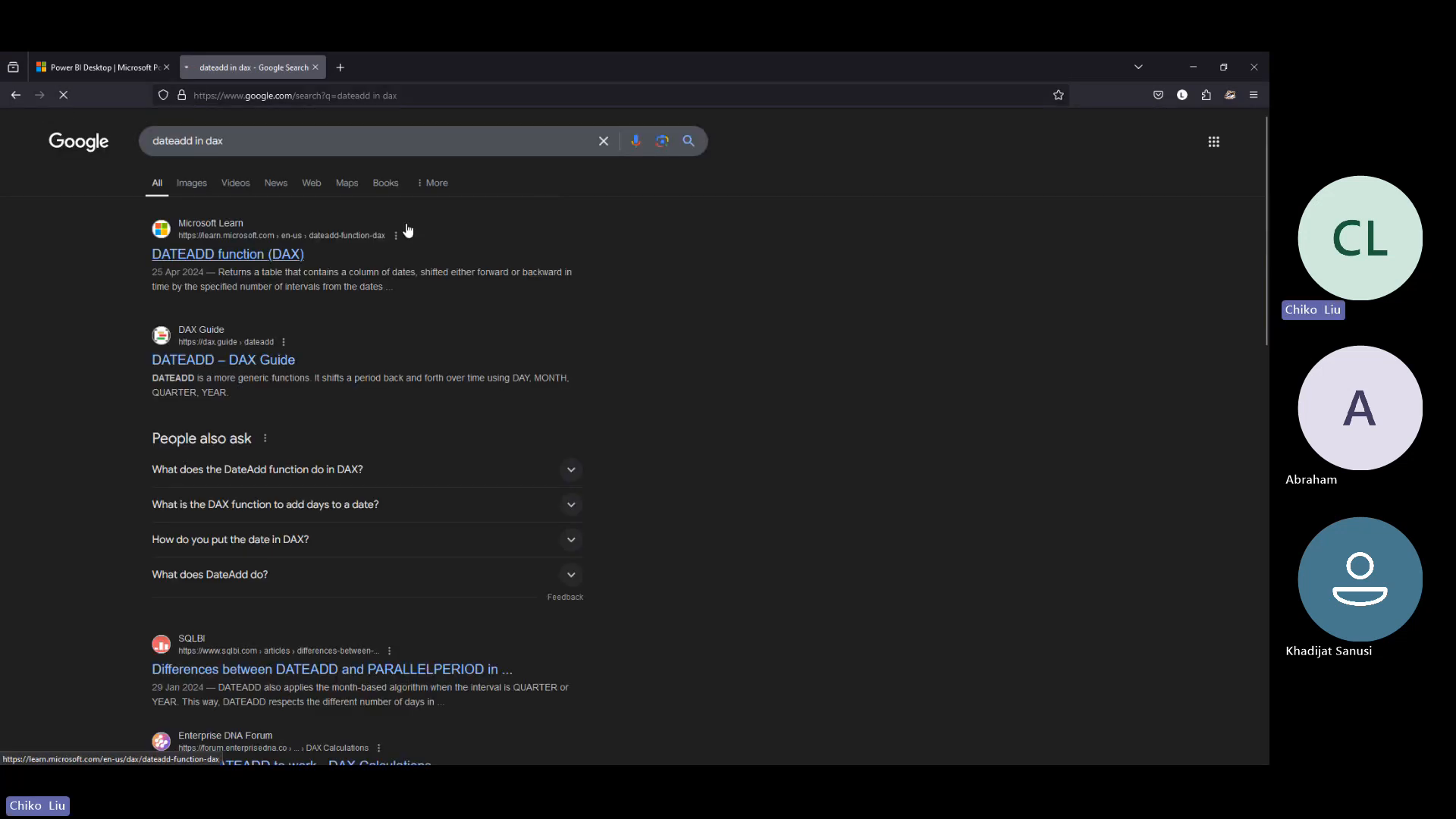
- Open the Microsoft Learn DATEADD result in a new tab and read its syntax, parameters, remarks and example
right_click(223, 264)
click(248, 266)
click(392, 71)
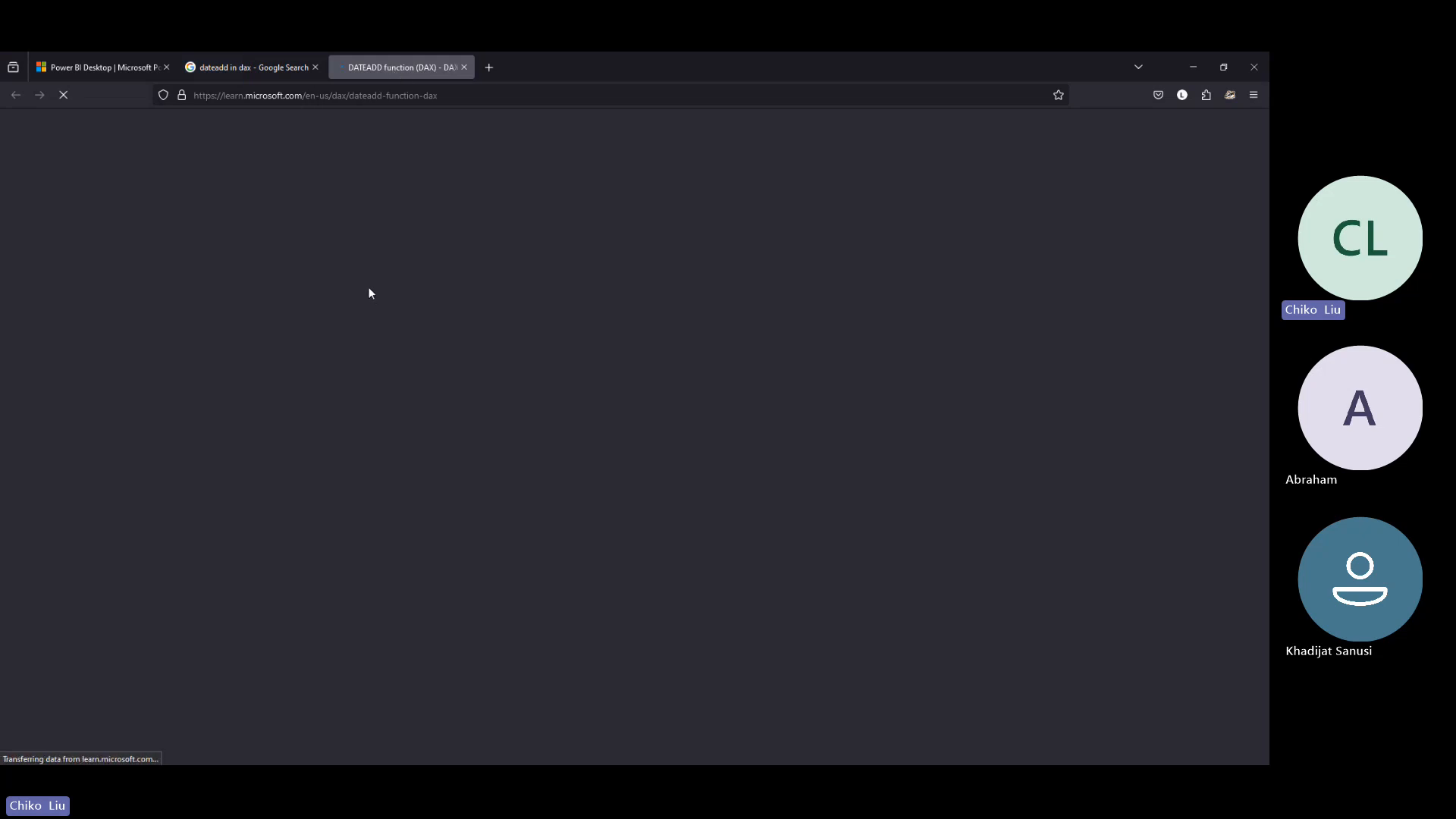
scroll(380, 279, down, 5)
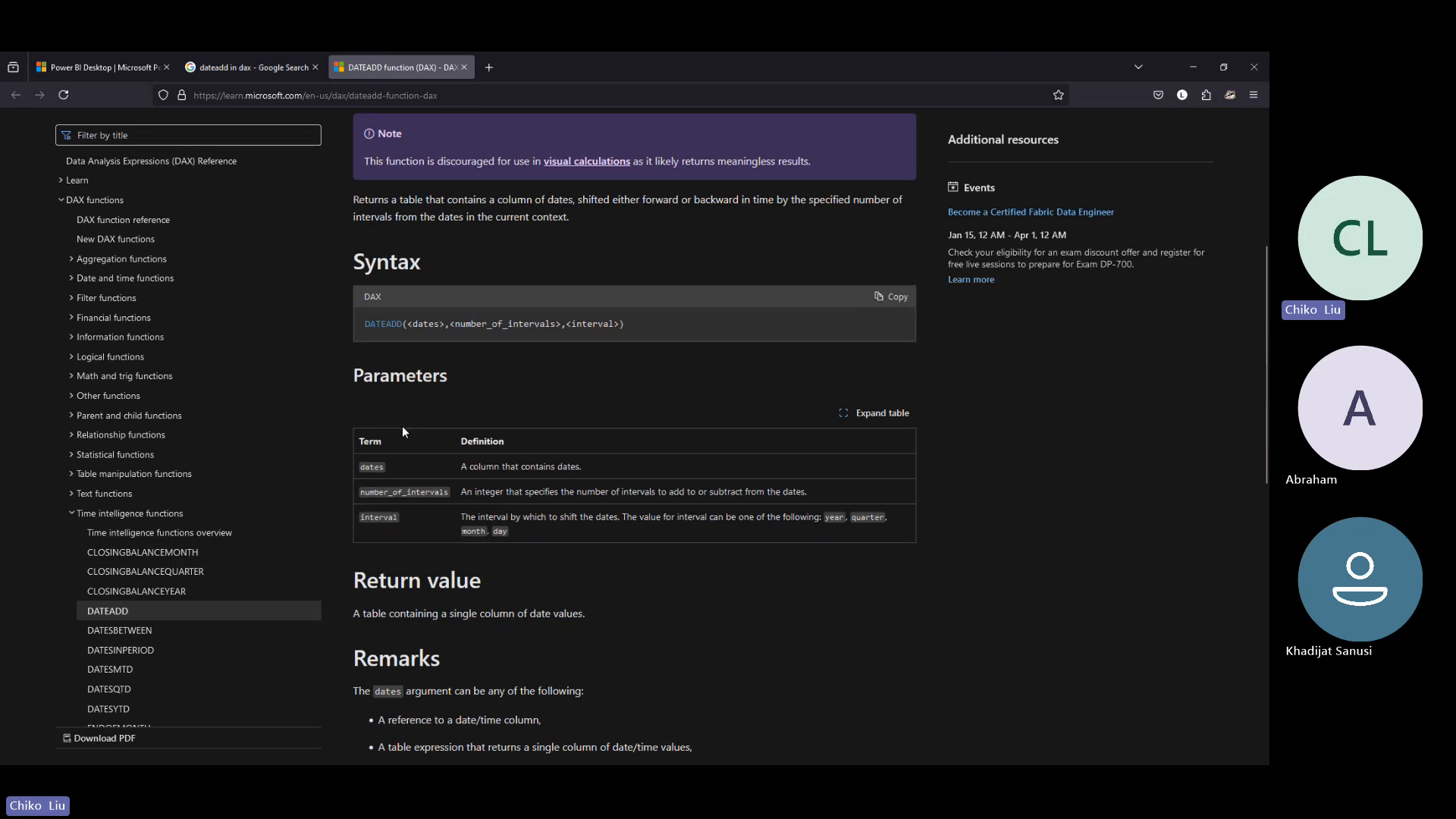
scroll(402, 425, down, 1)
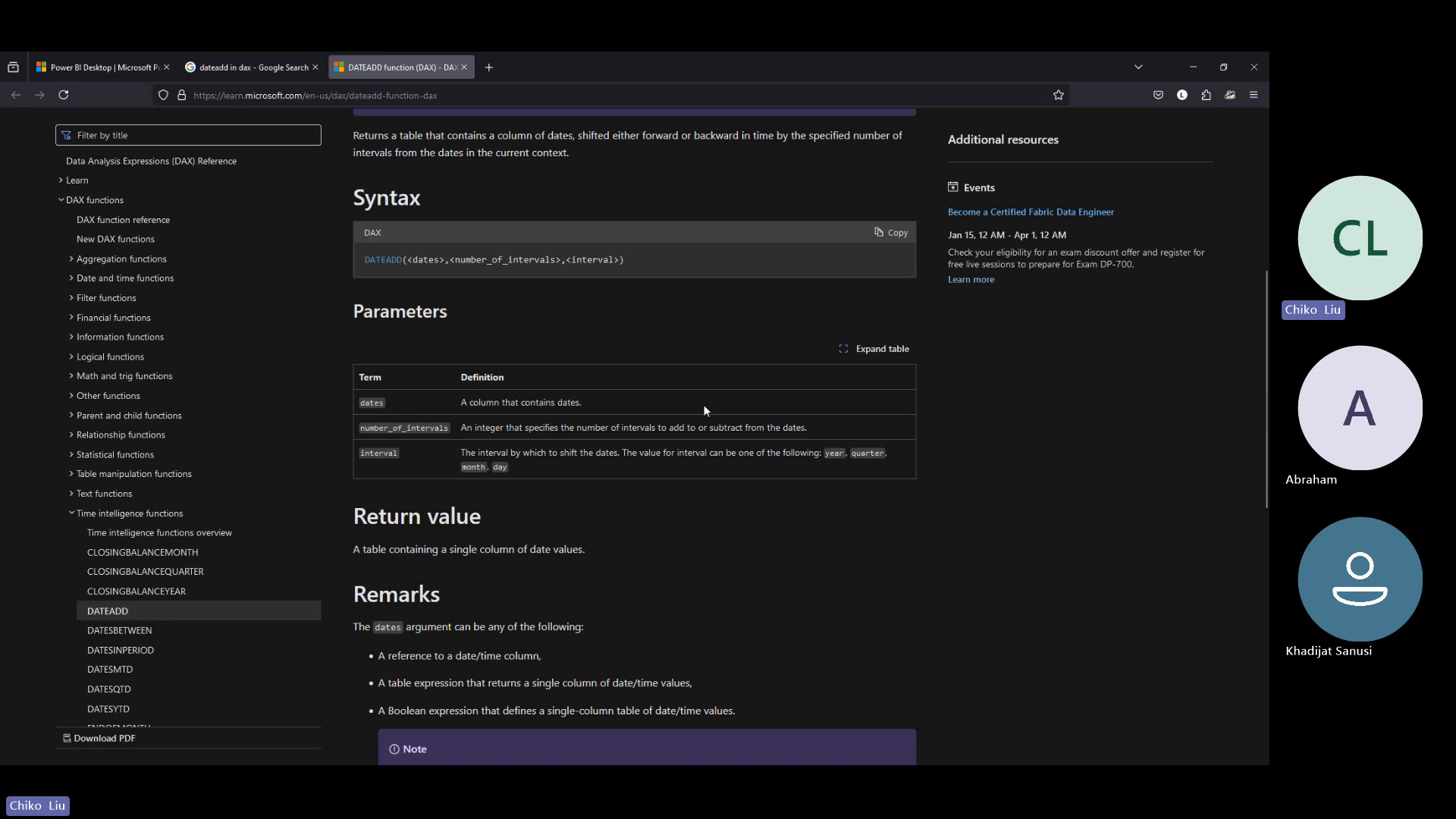
scroll(703, 403, down, 8)
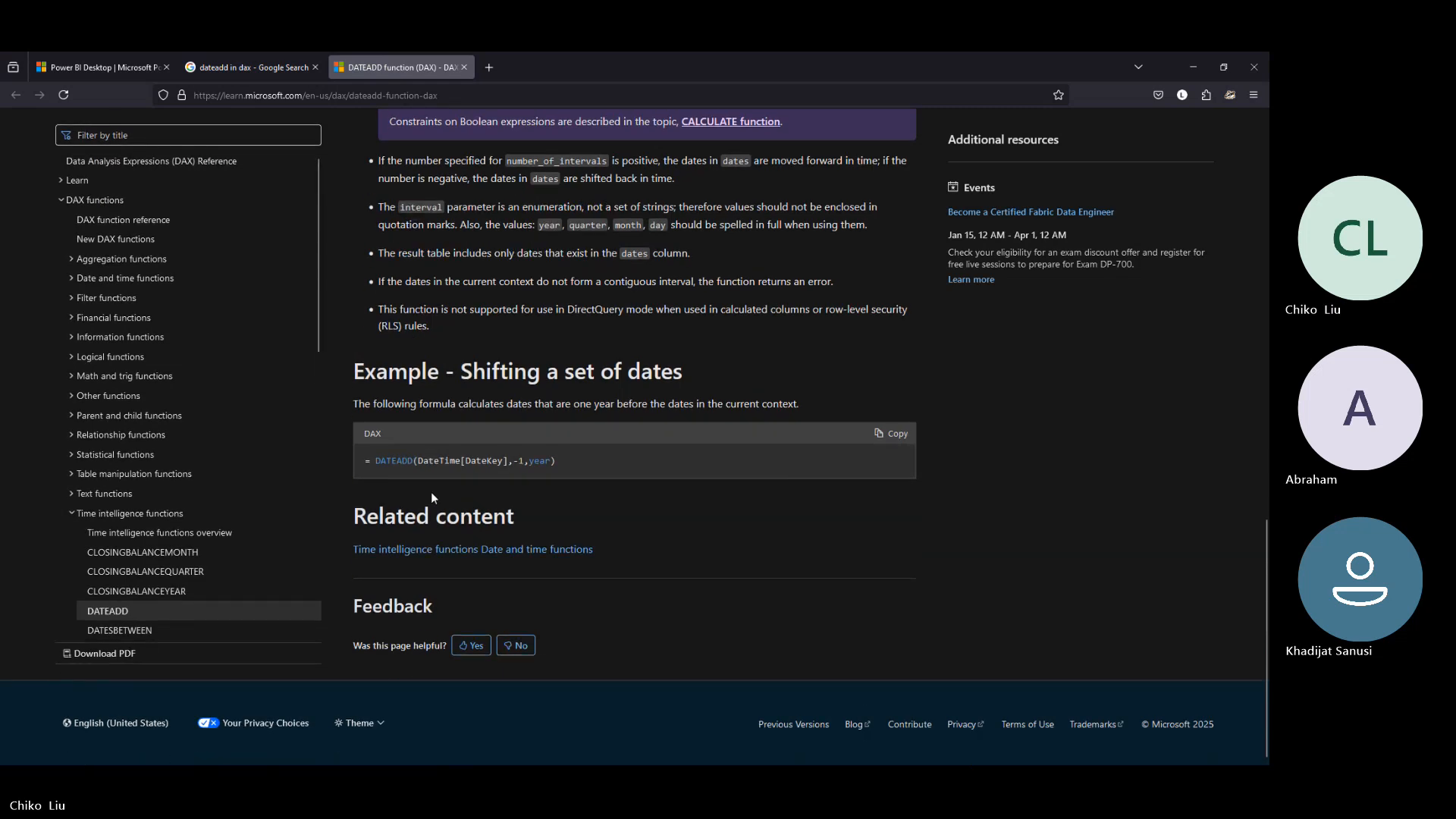
scroll(432, 489, up, 10)
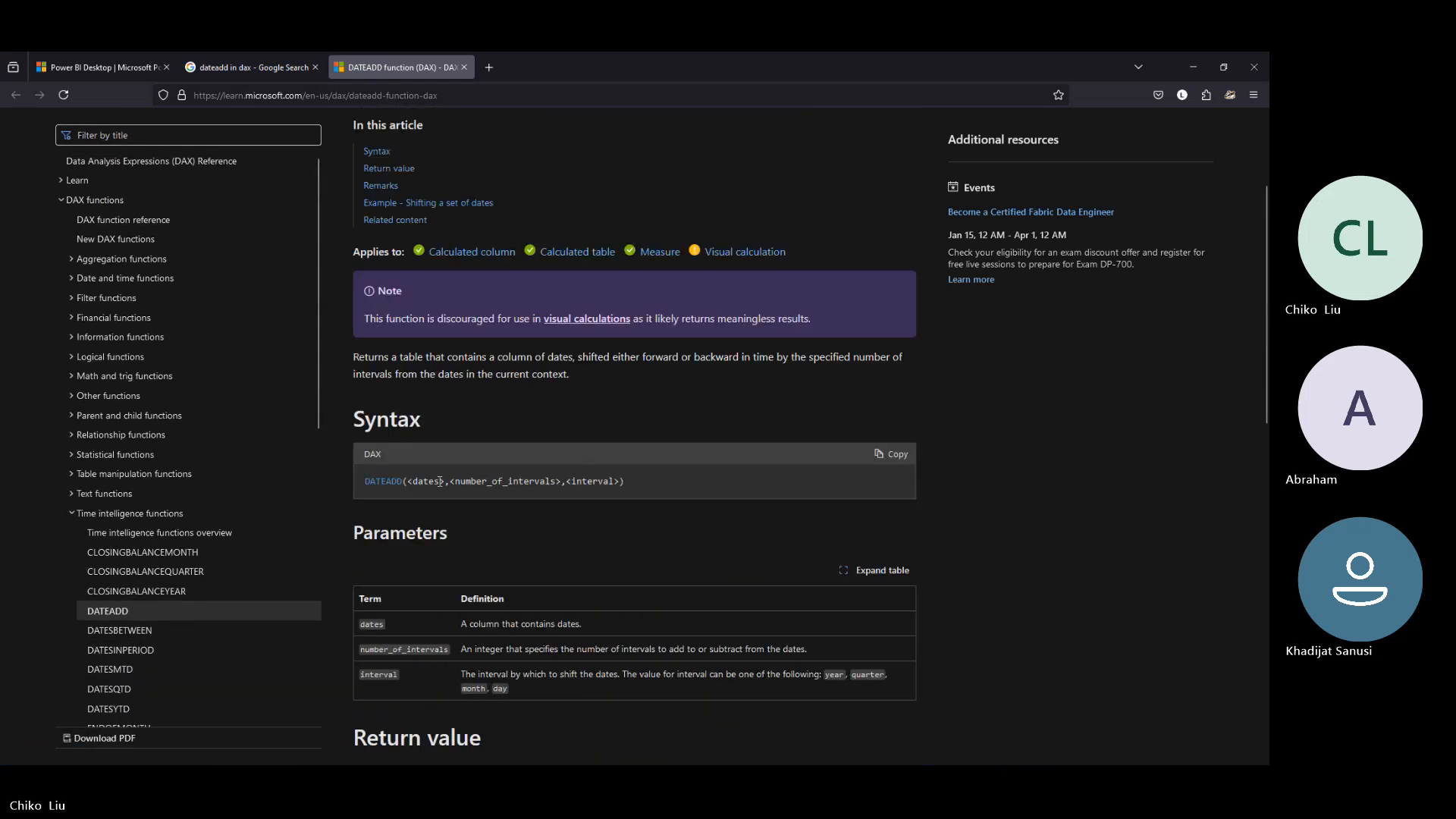
scroll(440, 481, up, 3)
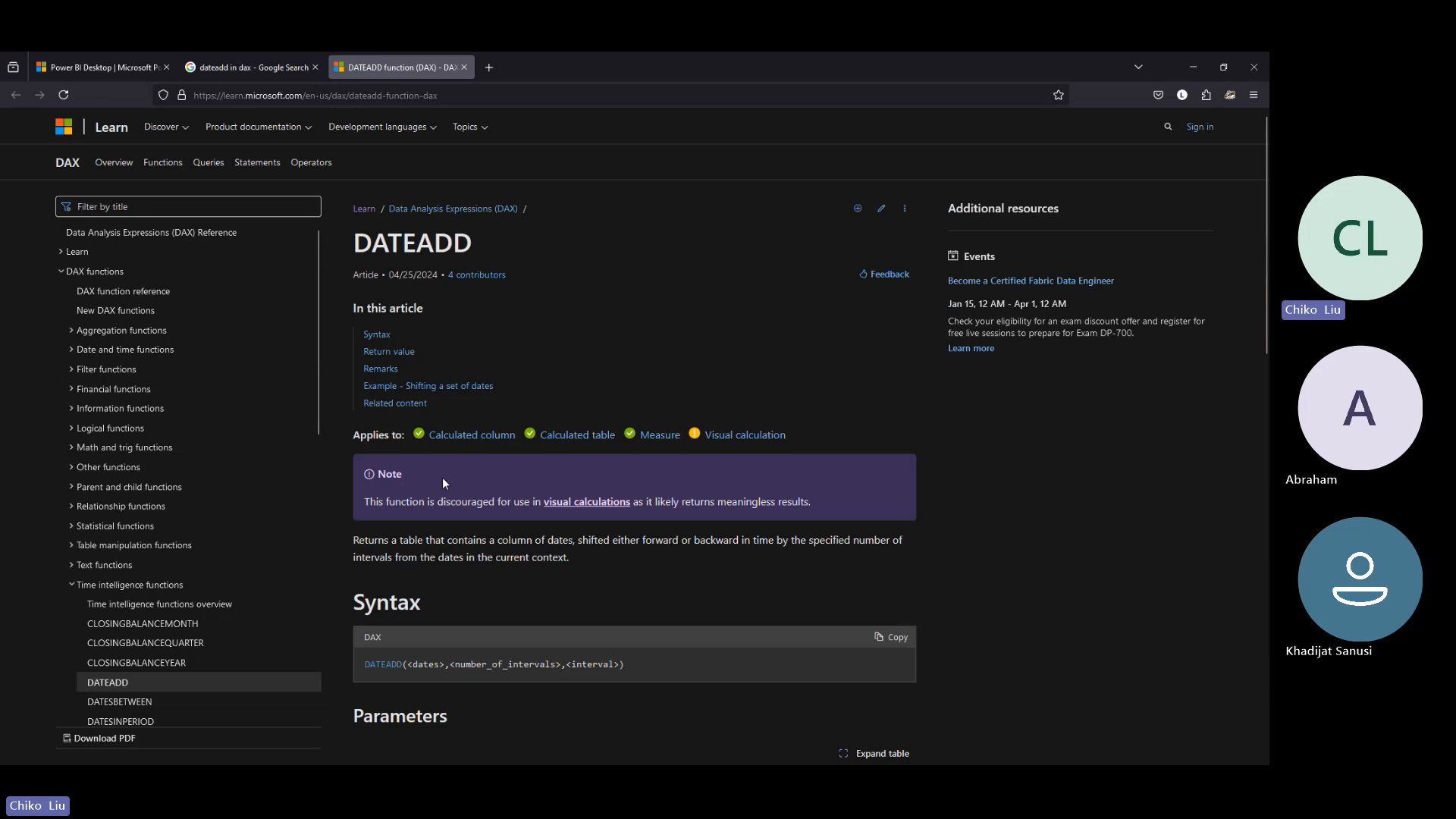
- Return to the search results and open the DAX Guide page for DATEADD in a new tab
click(235, 68)
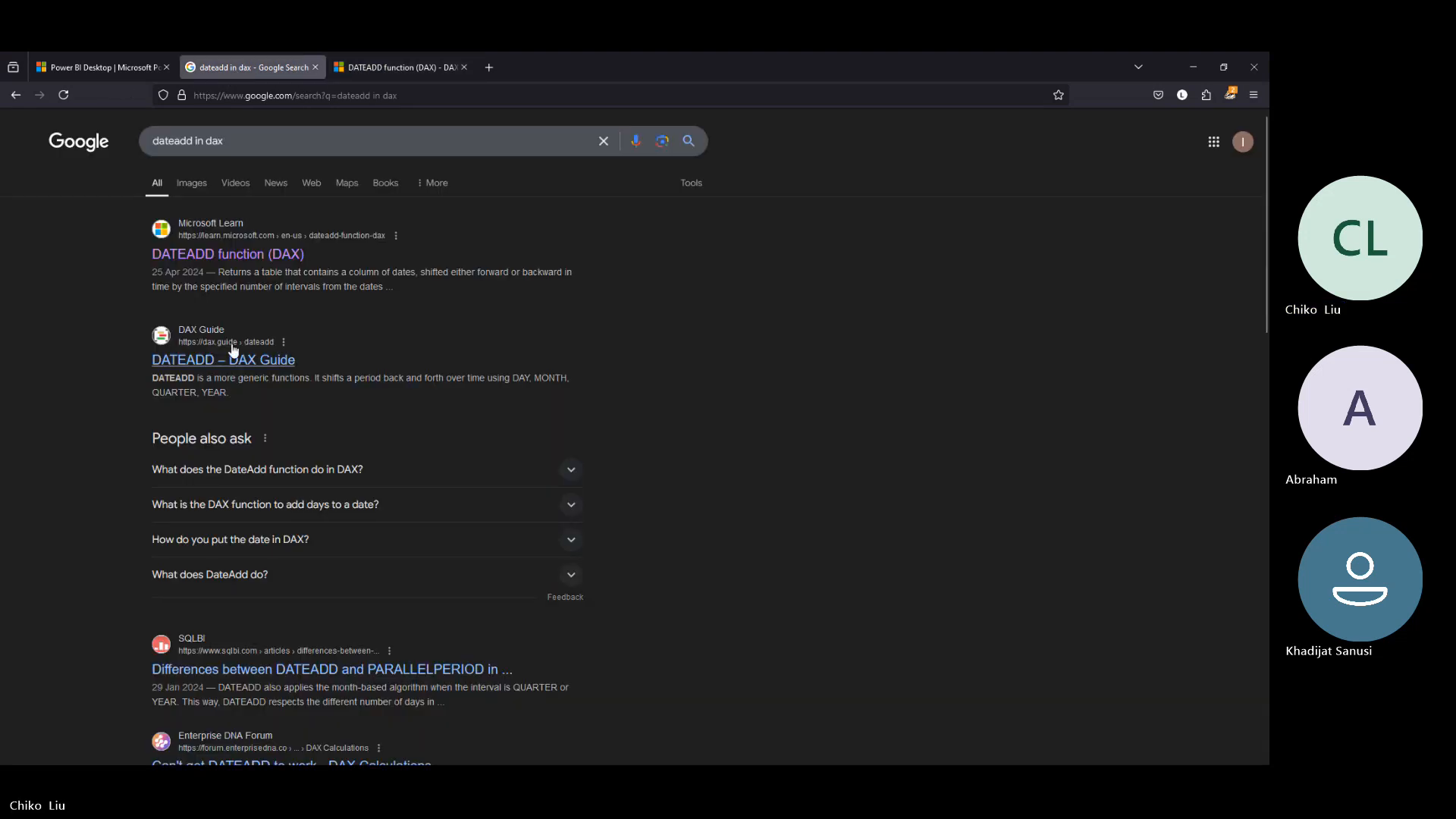
right_click(232, 369)
click(261, 372)
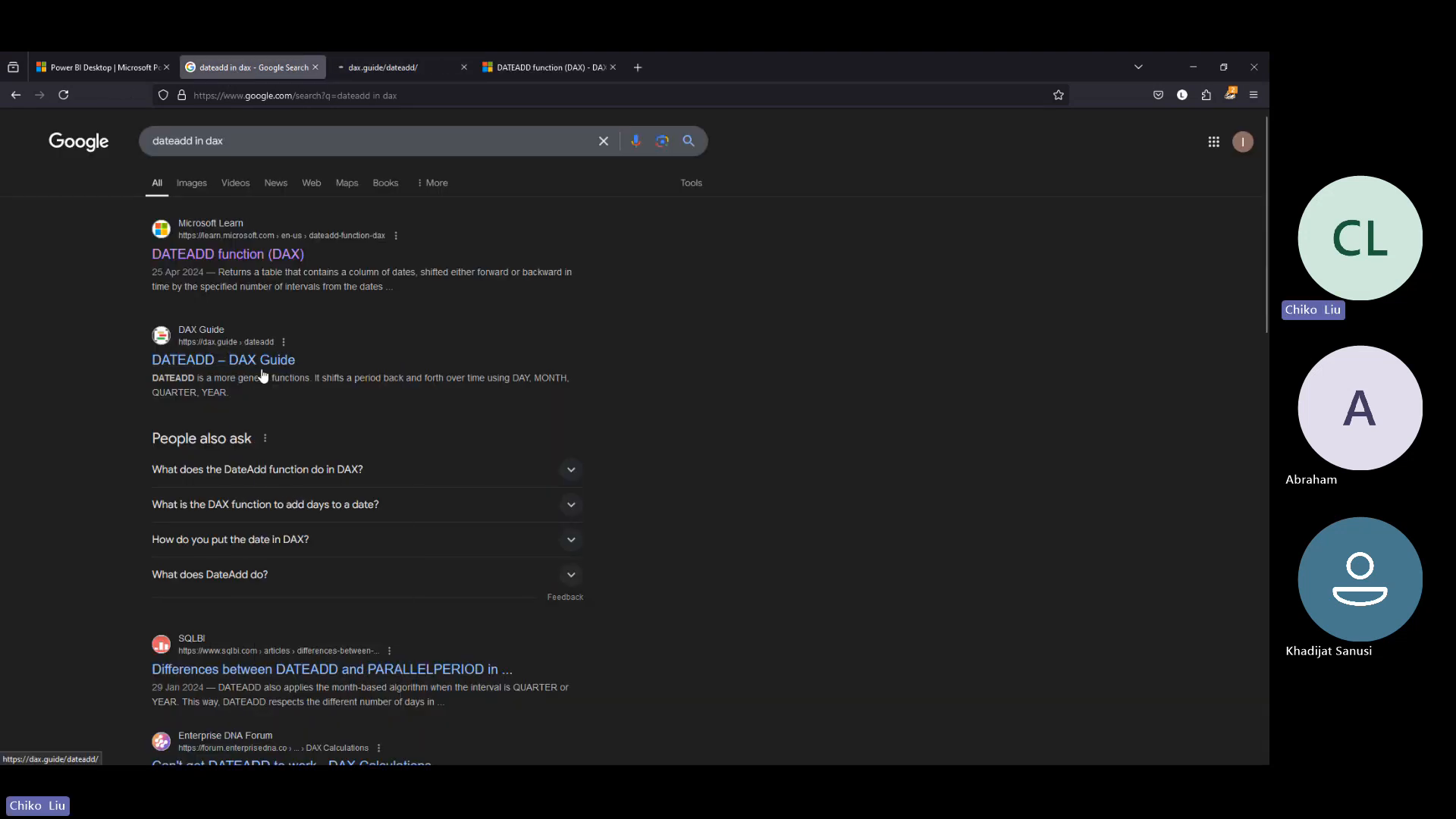
click(363, 65)
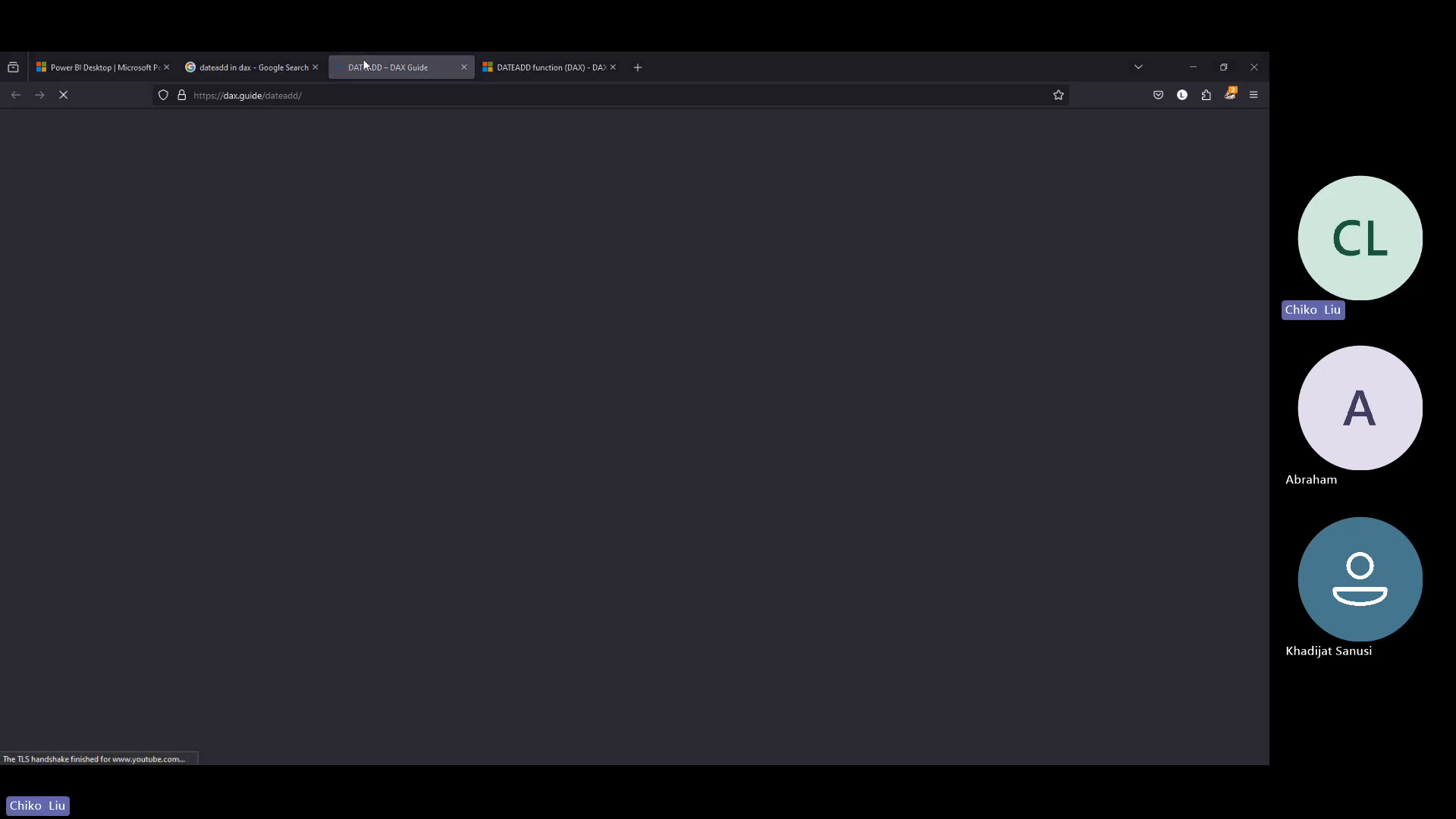
- Switch back to Power BI Desktop and continue the Calendar formula with (1,1,2013), as DATEADD's first argument
key(alt+Tab)
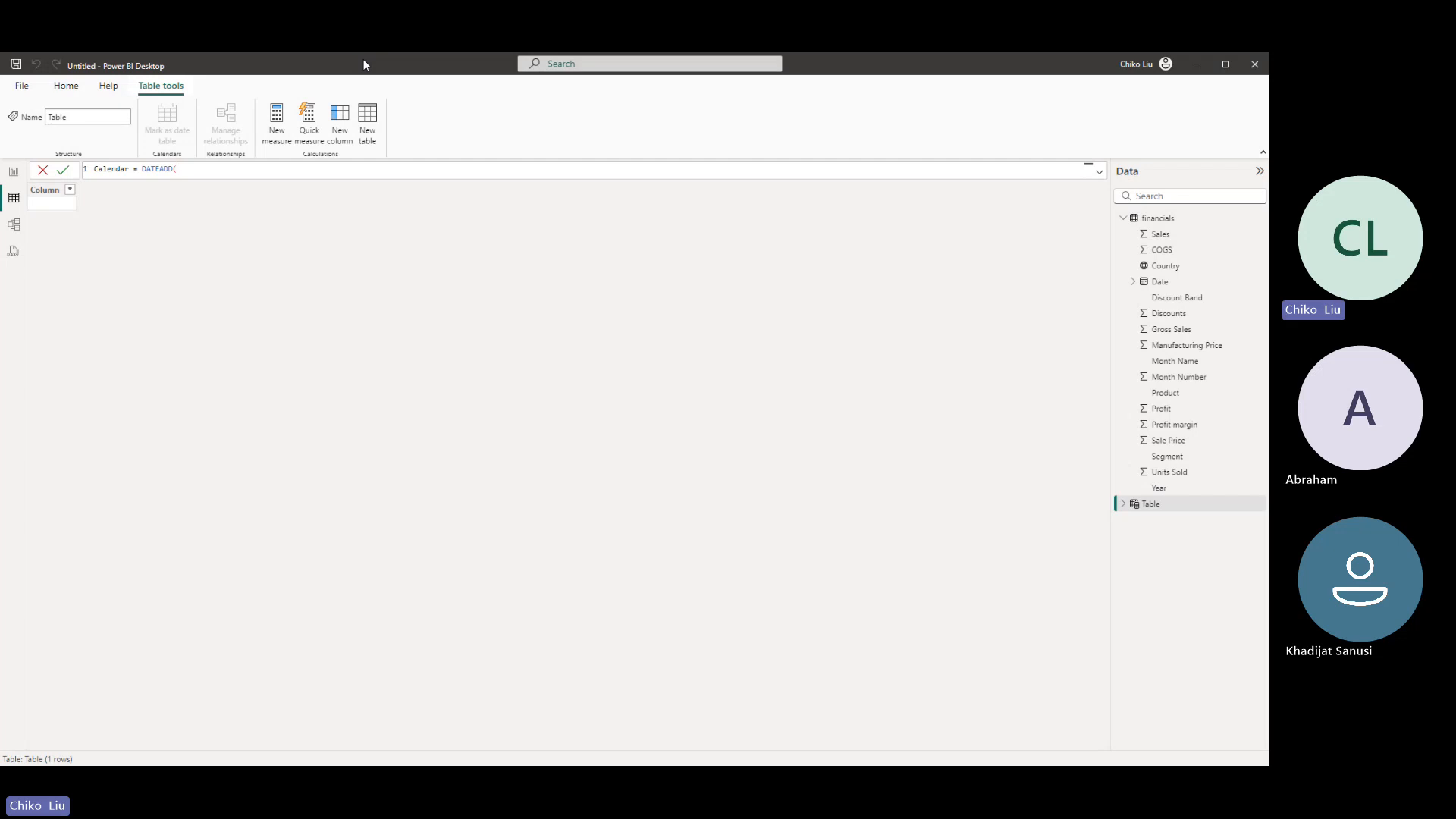
text((1,1,)
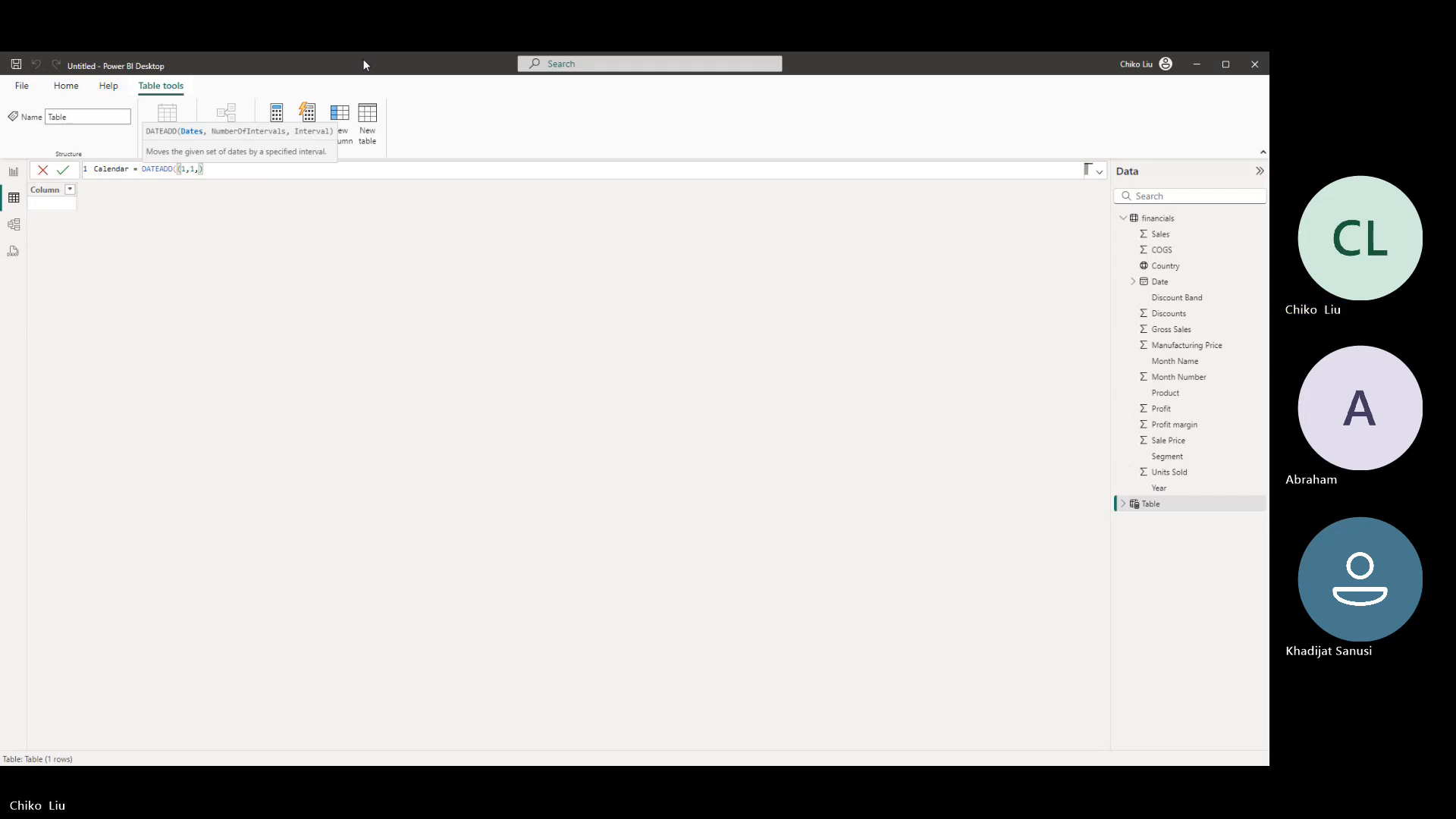
text(20)
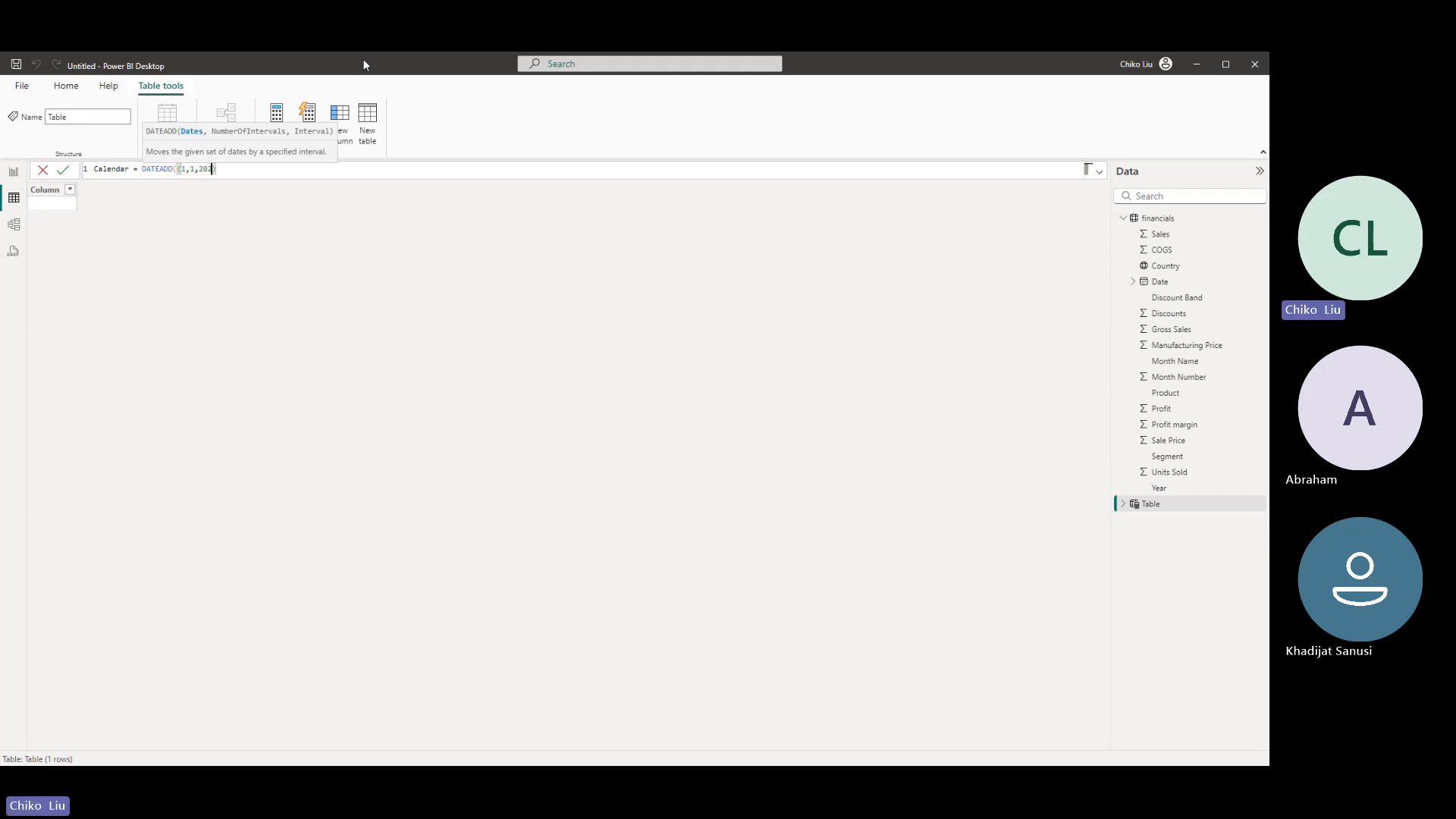
text(13),)
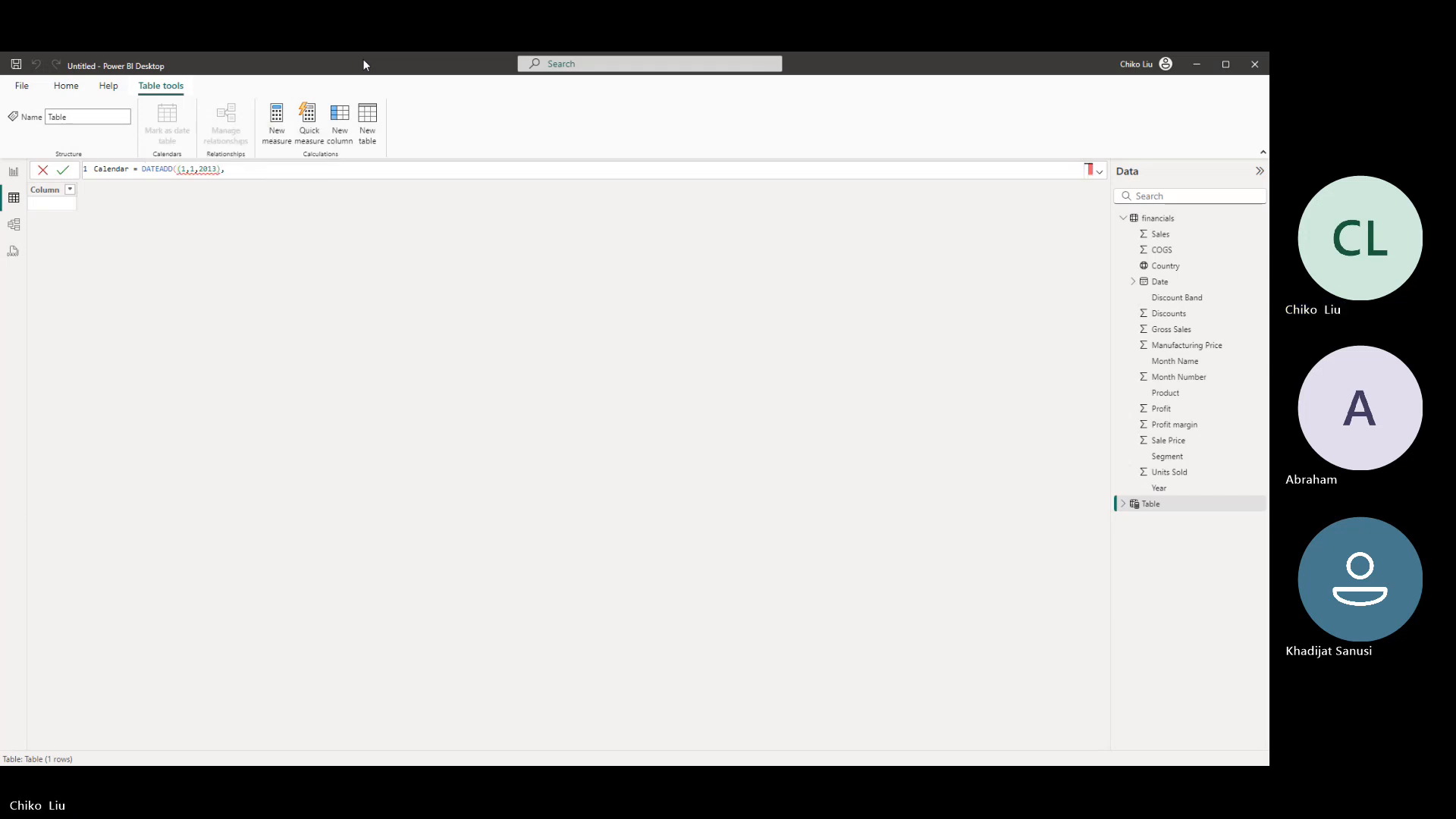
- Examine the DAX Guide's DATEADD syntax, notes, remarks and code examples in the browser, comparing them with the Calendar formula in Power BI Desktop
key(alt+Tab)
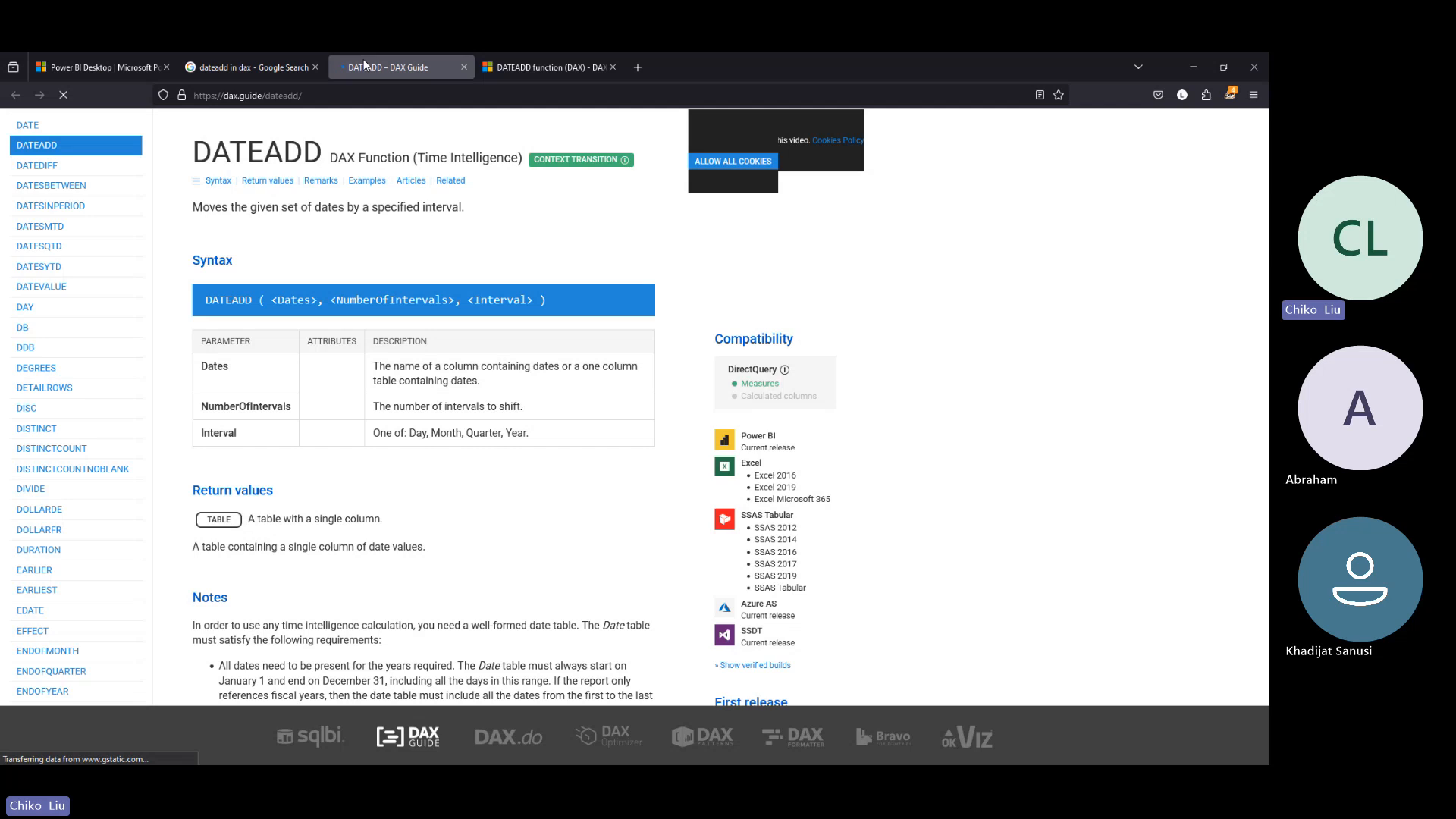
scroll(550, 317, down, 5)
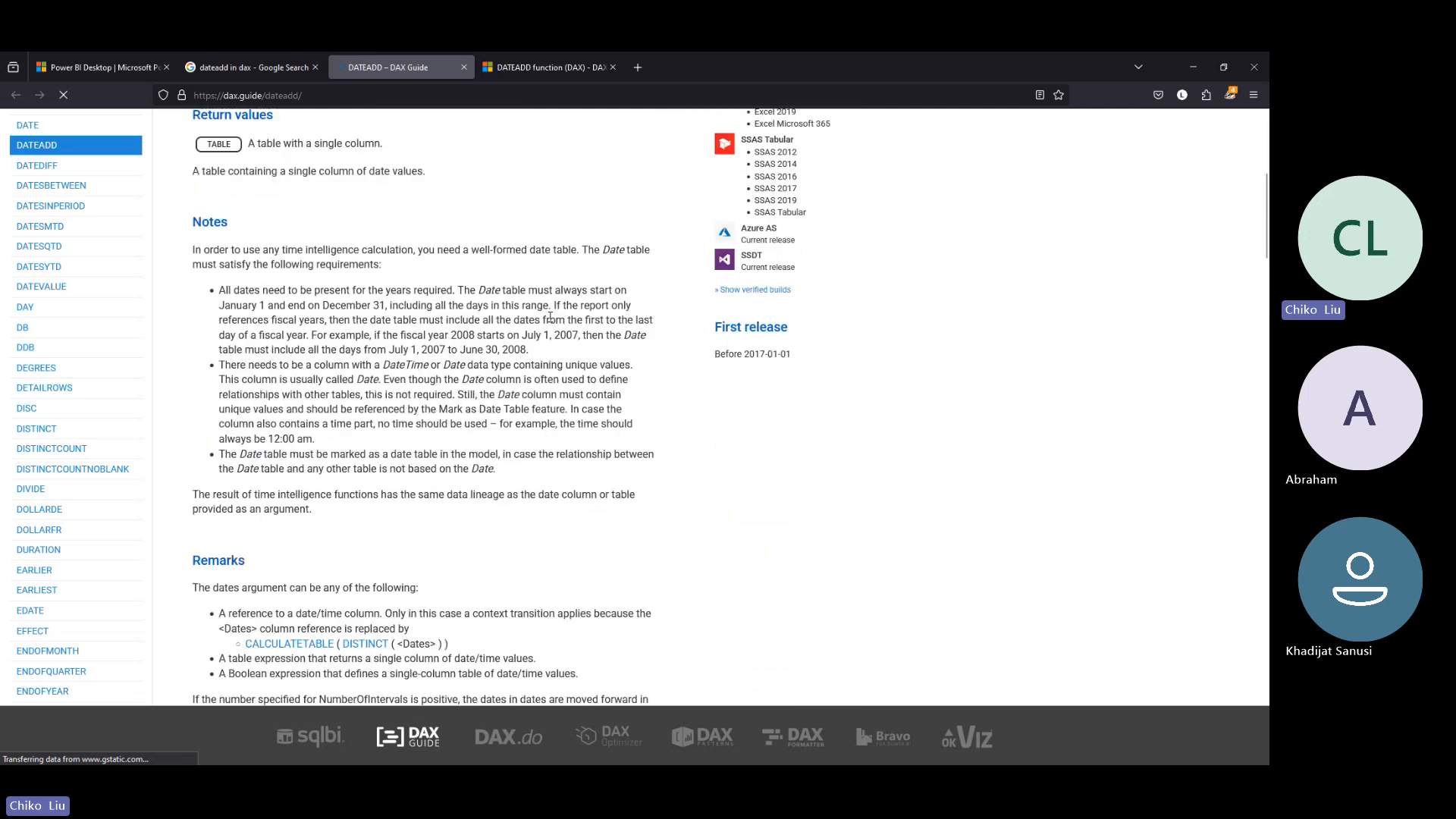
scroll(550, 317, down, 3)
scroll(552, 322, down, 4)
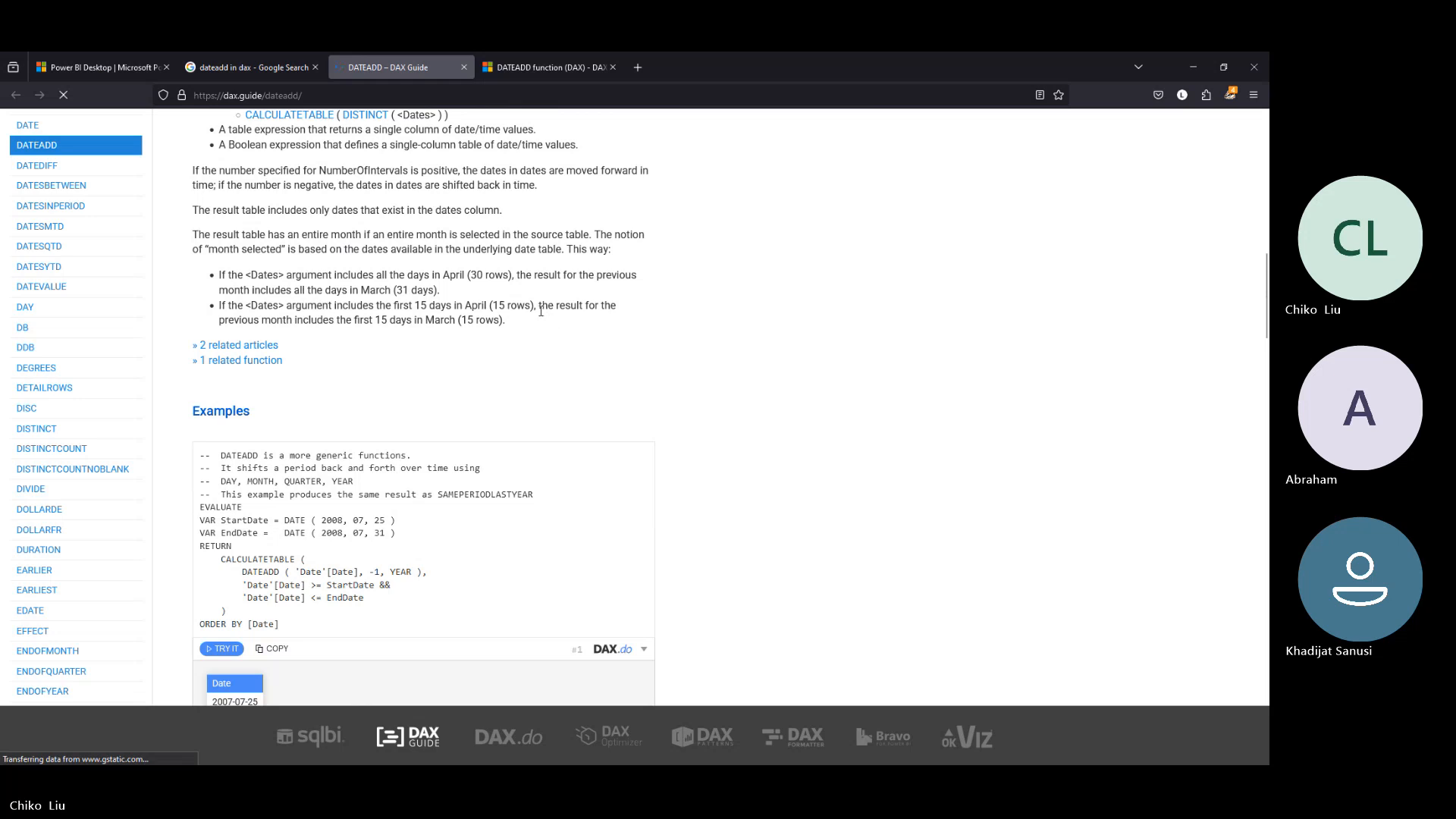
scroll(541, 311, down, 4)
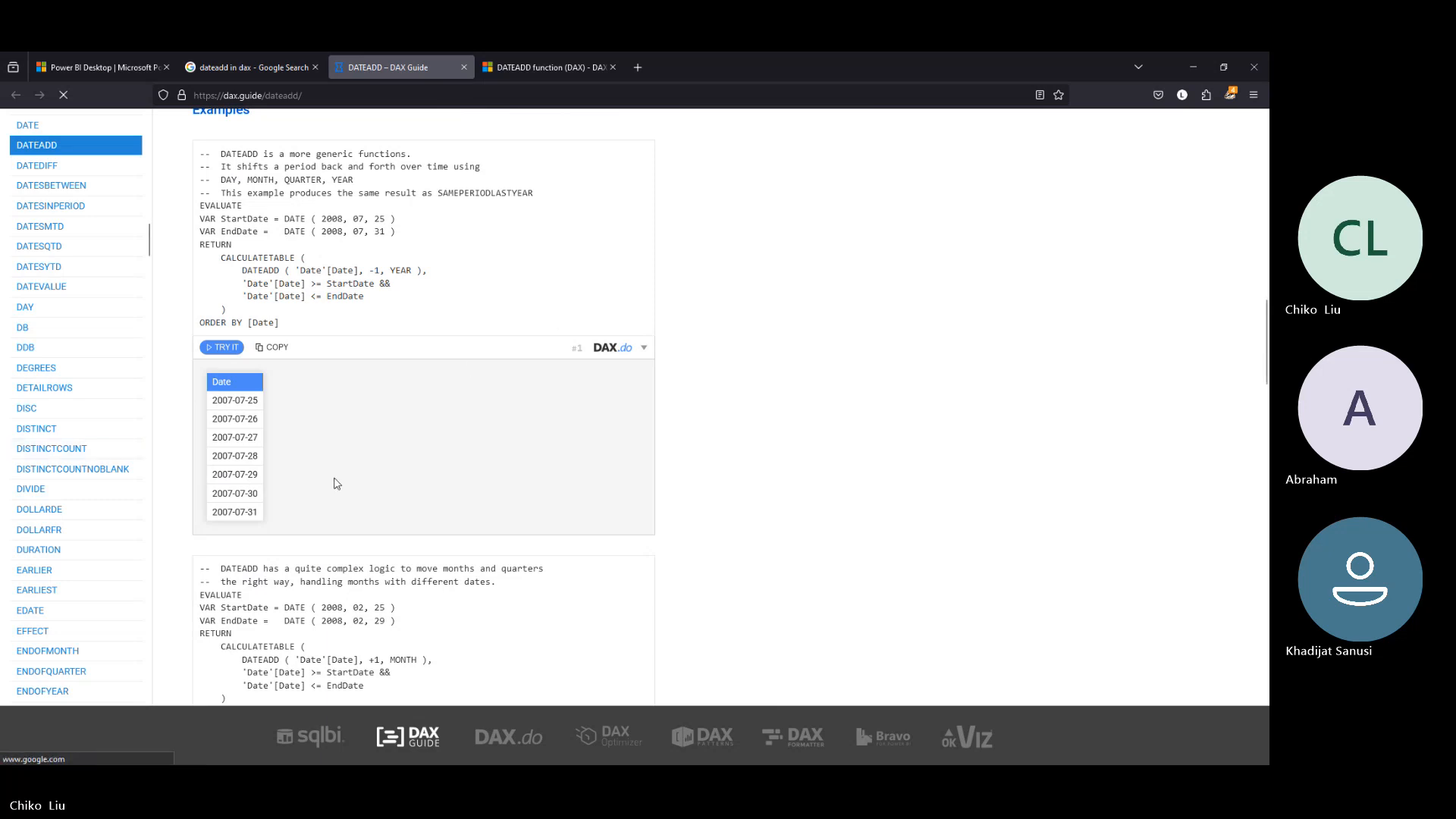
scroll(339, 484, down, 4)
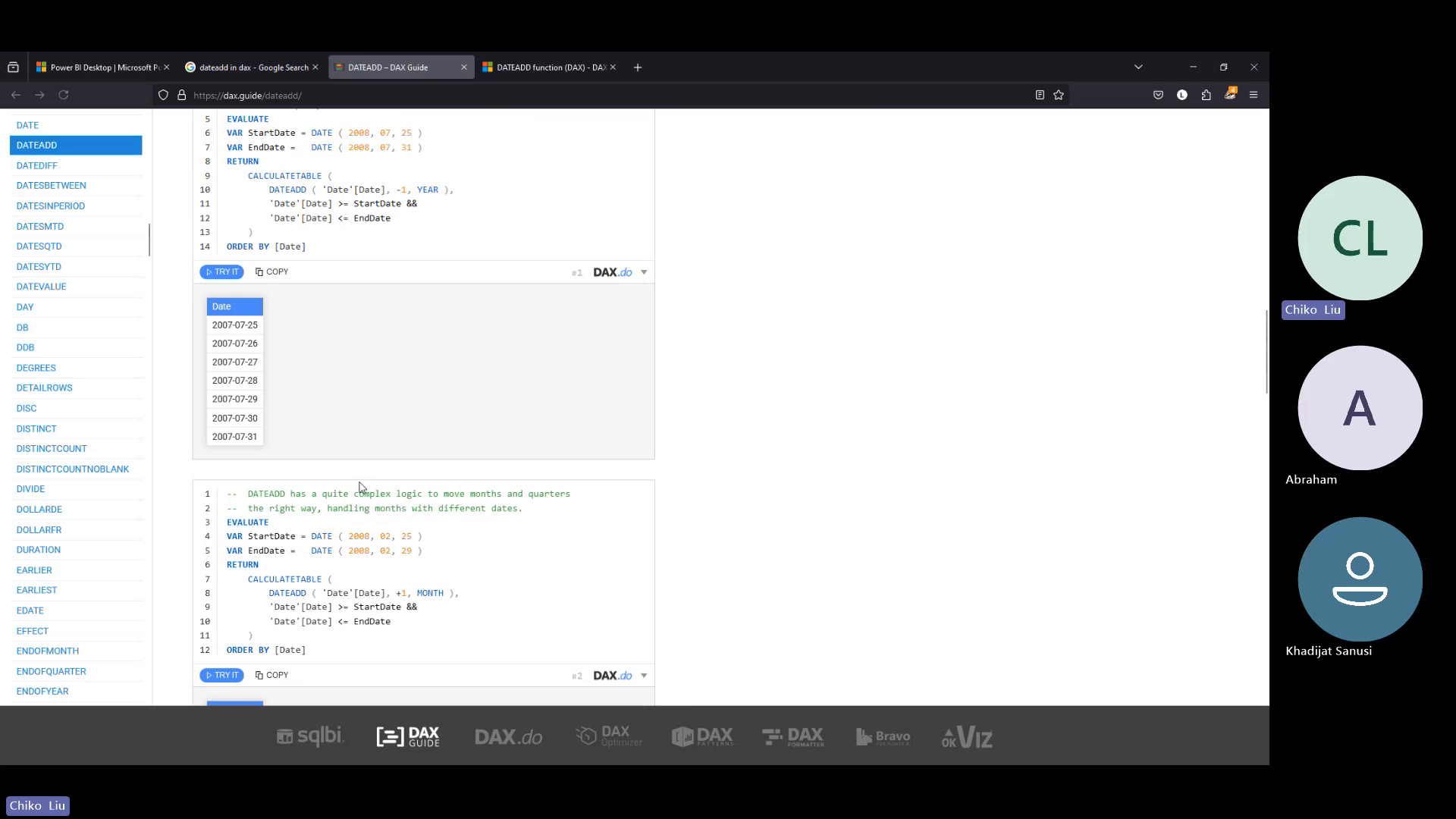
scroll(370, 495, down, 8)
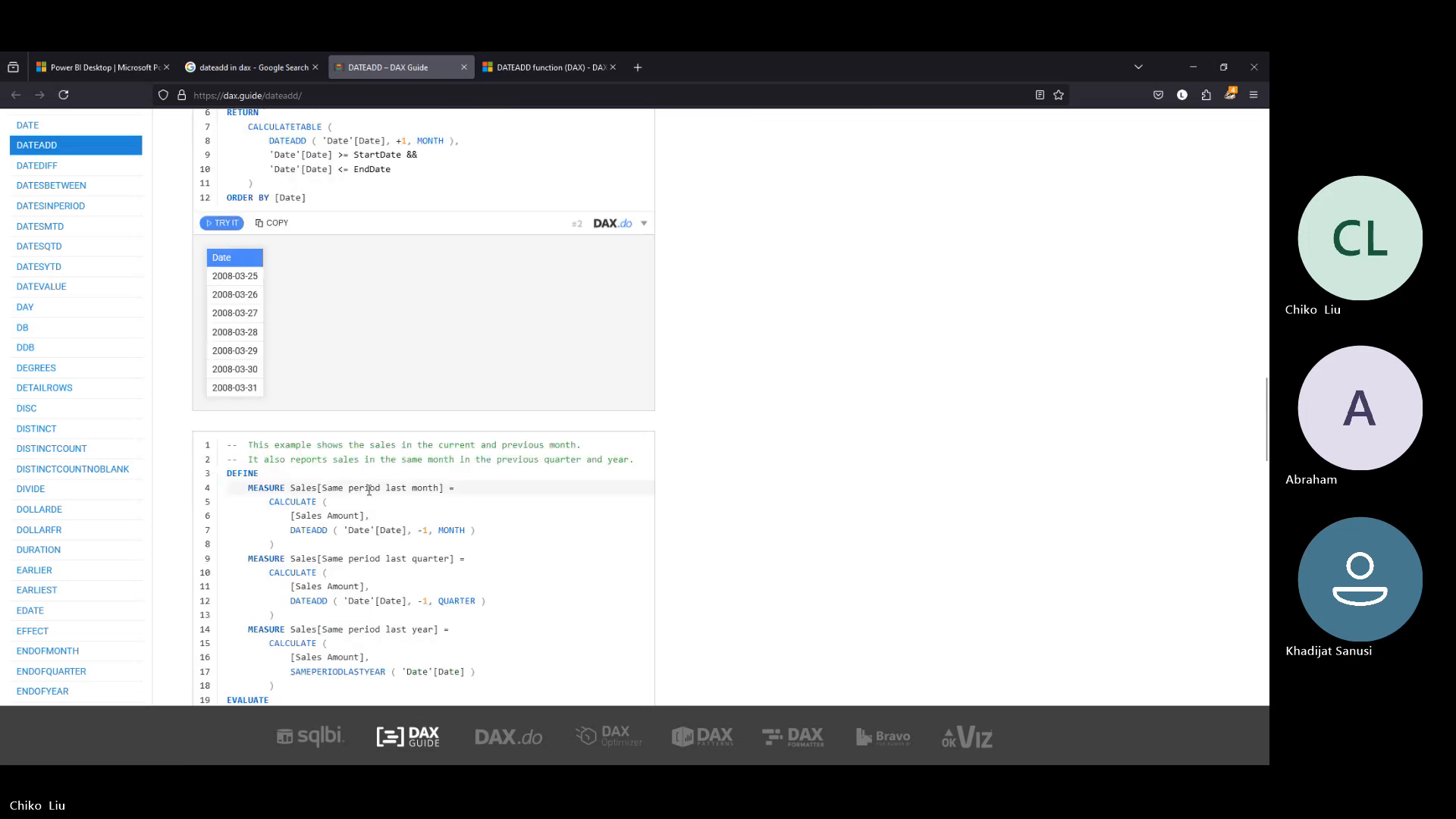
scroll(371, 493, down, 6)
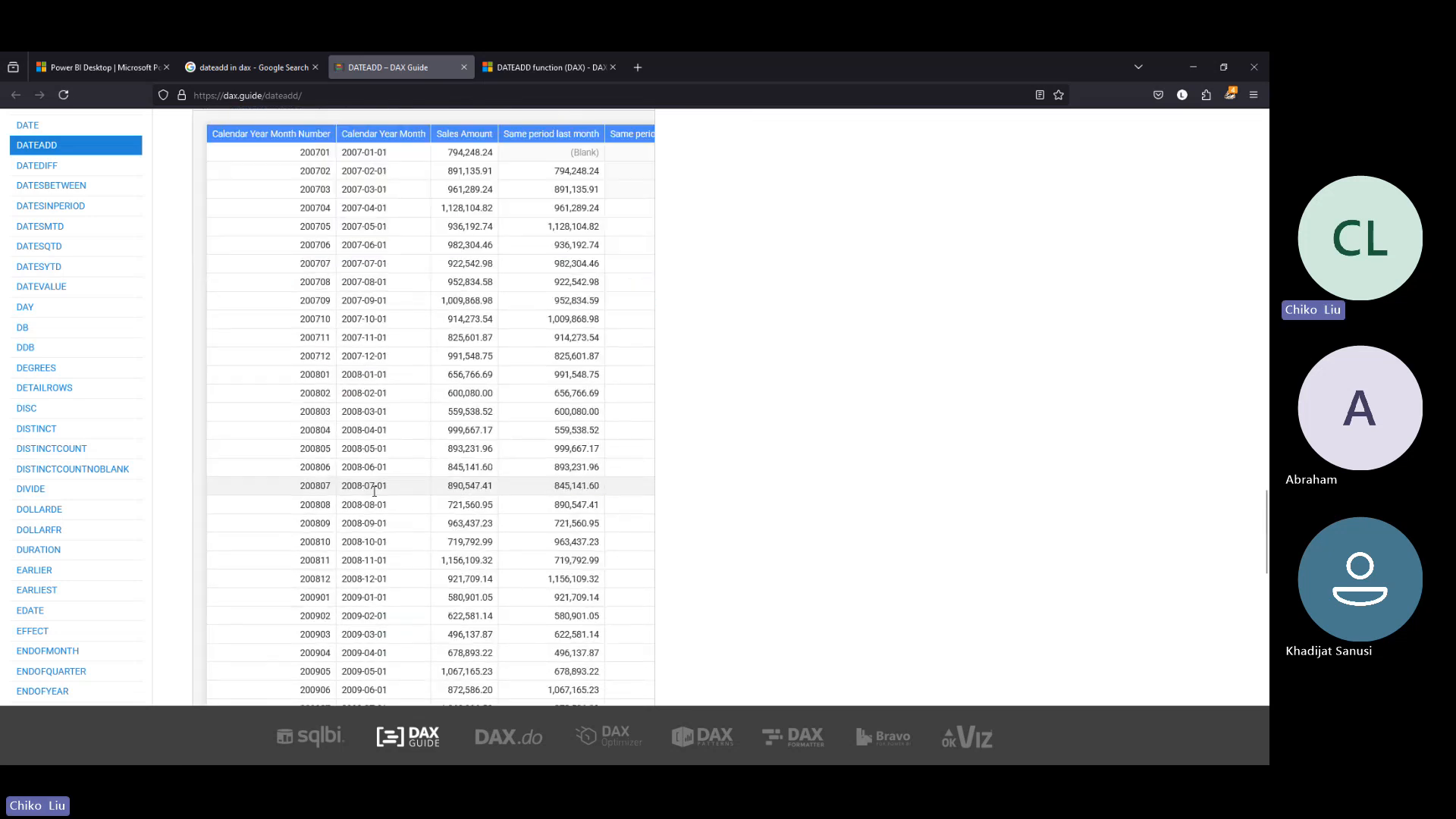
scroll(376, 491, up, 4)
scroll(376, 491, down, 10)
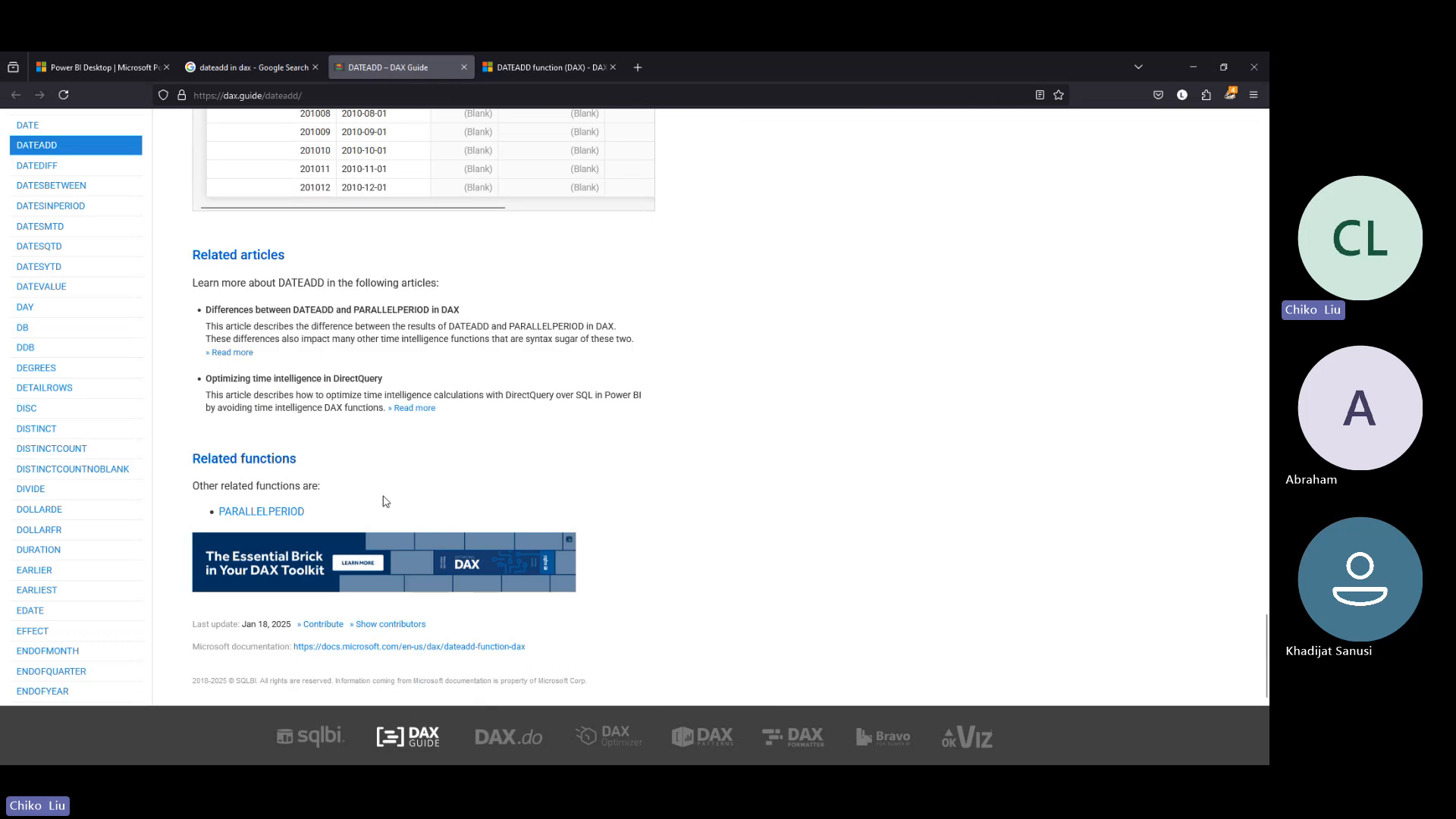
scroll(386, 500, up, 20)
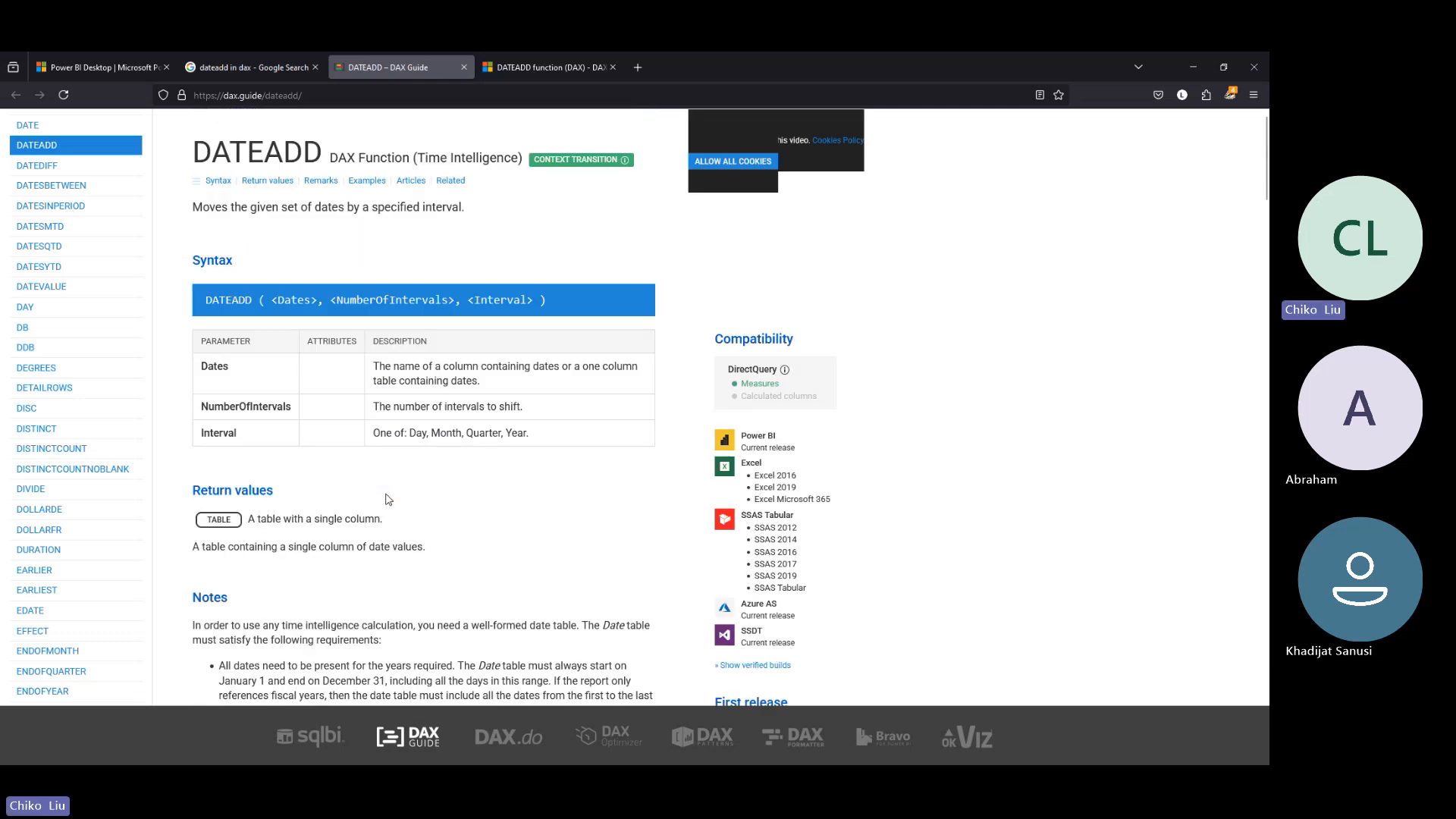
scroll(385, 500, down, 8)
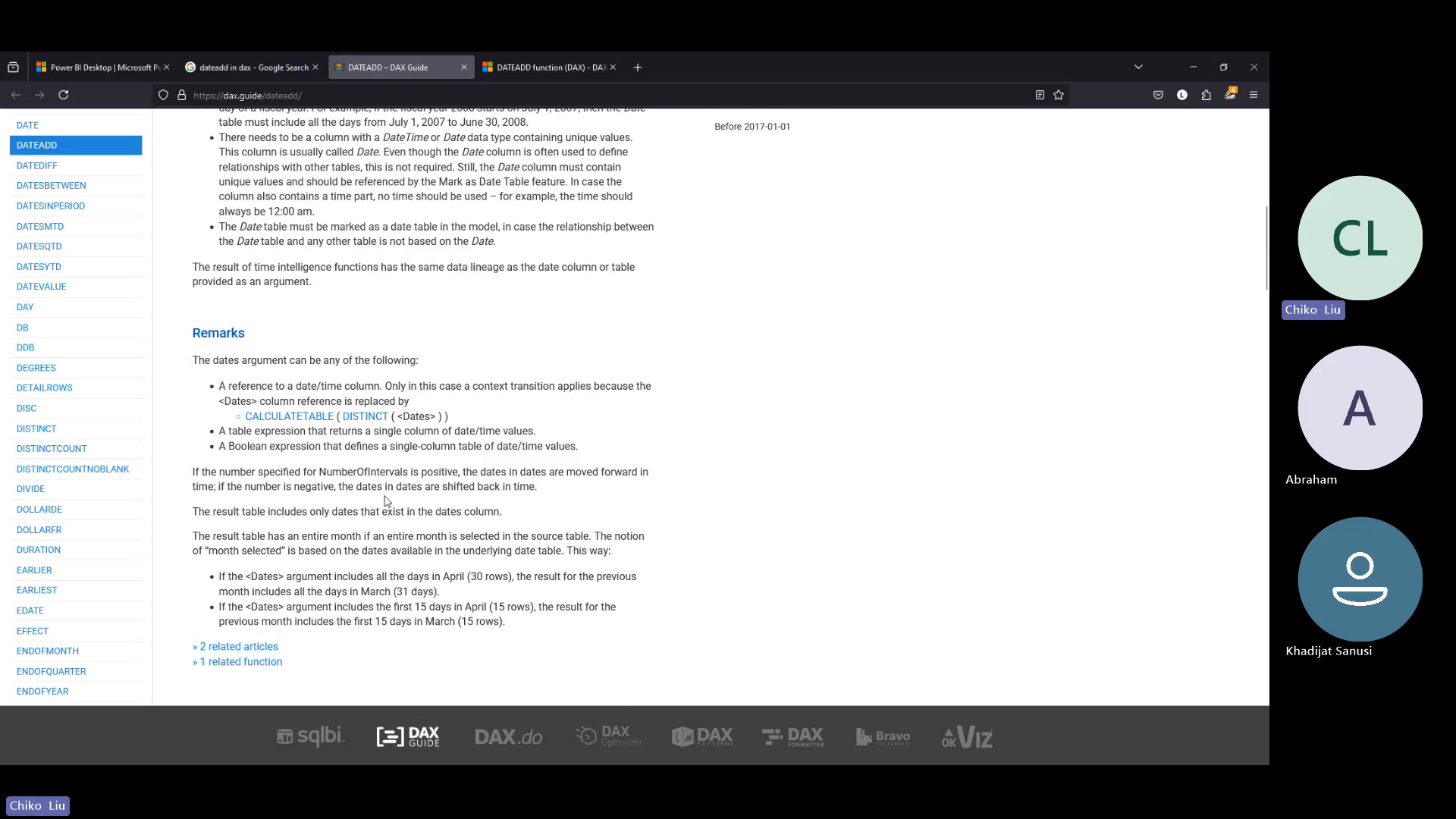
scroll(385, 500, down, 6)
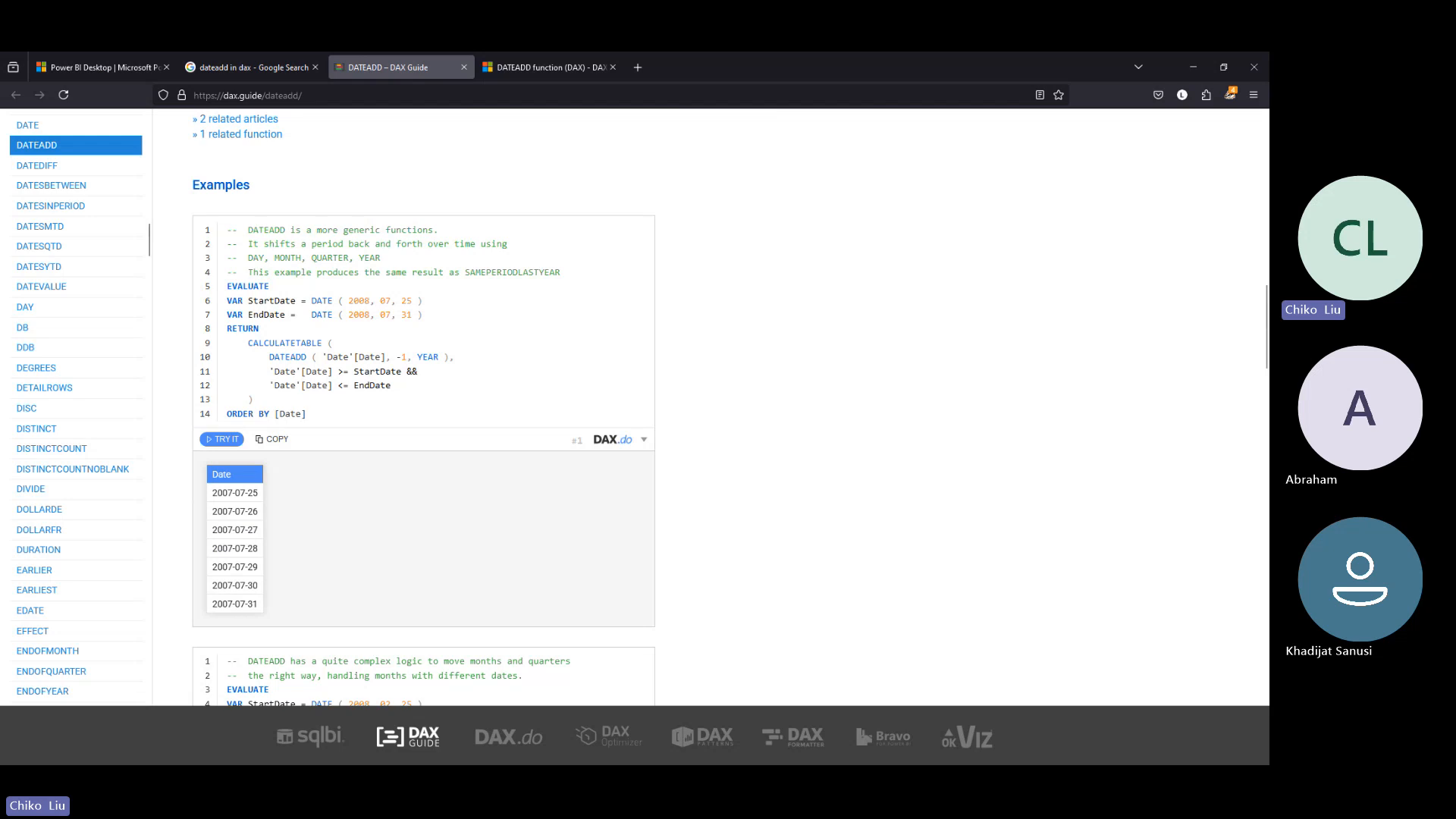
key(alt+Tab)
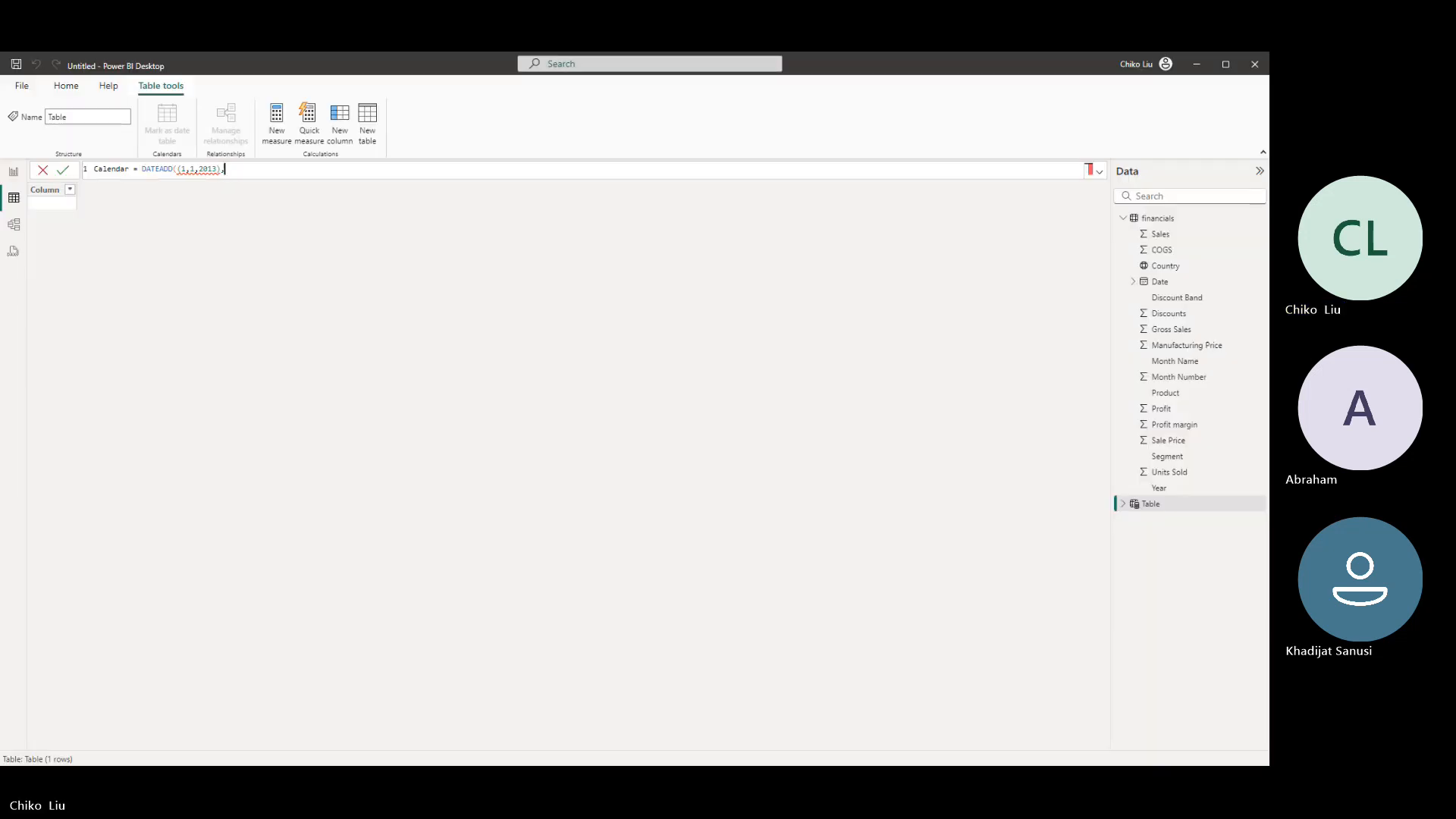
key(alt+Tab)
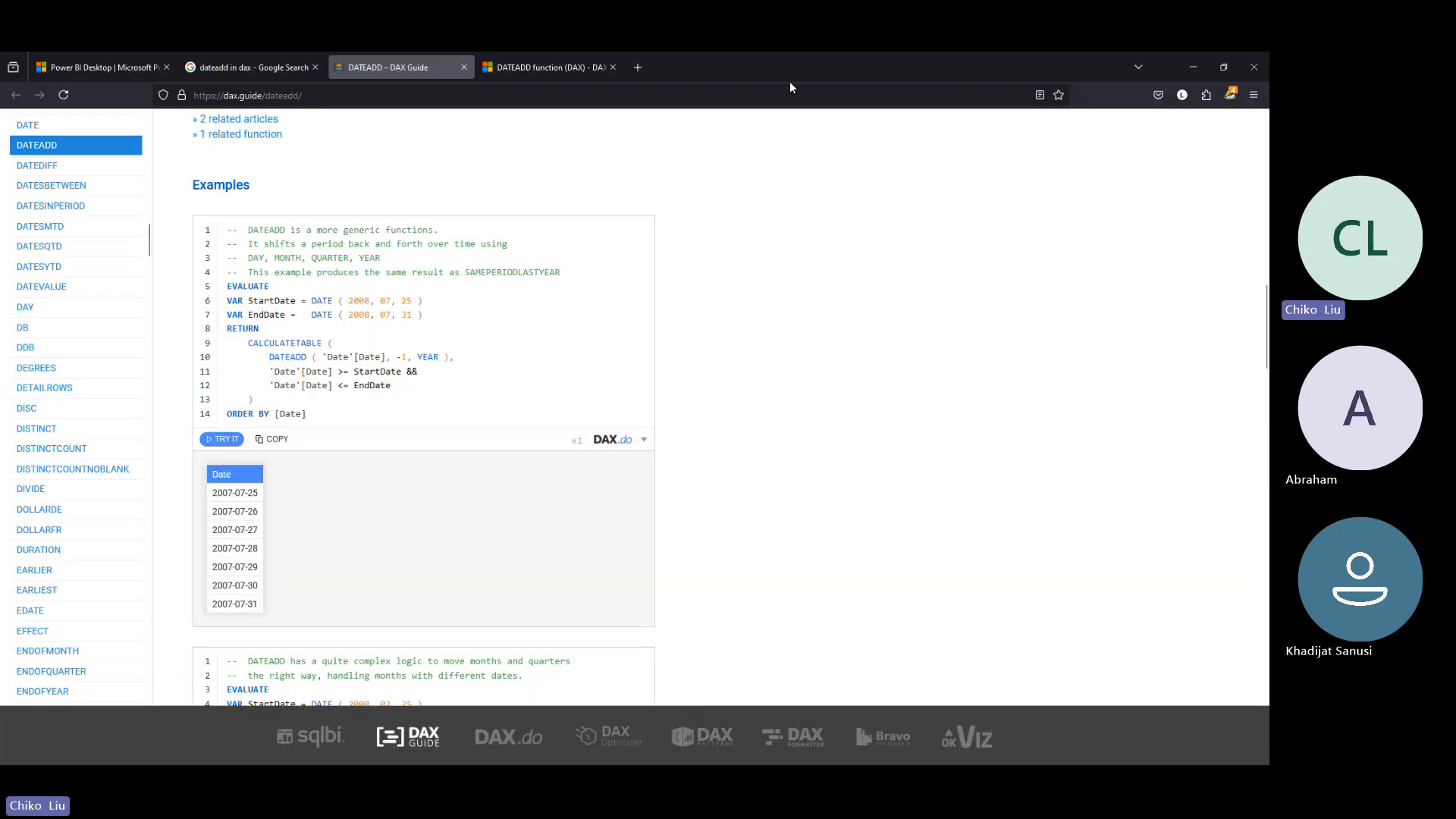
key(alt+Tab)
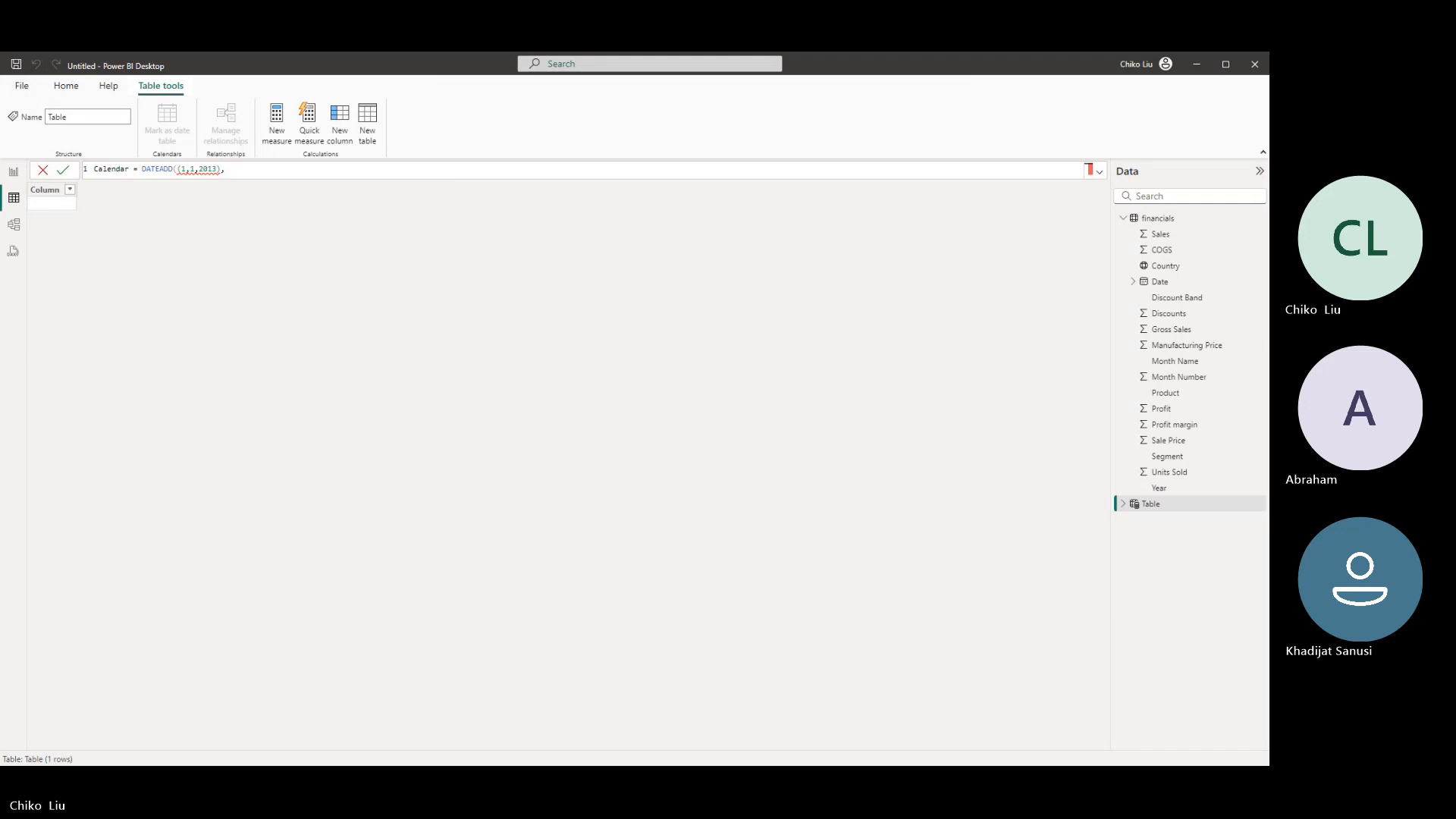
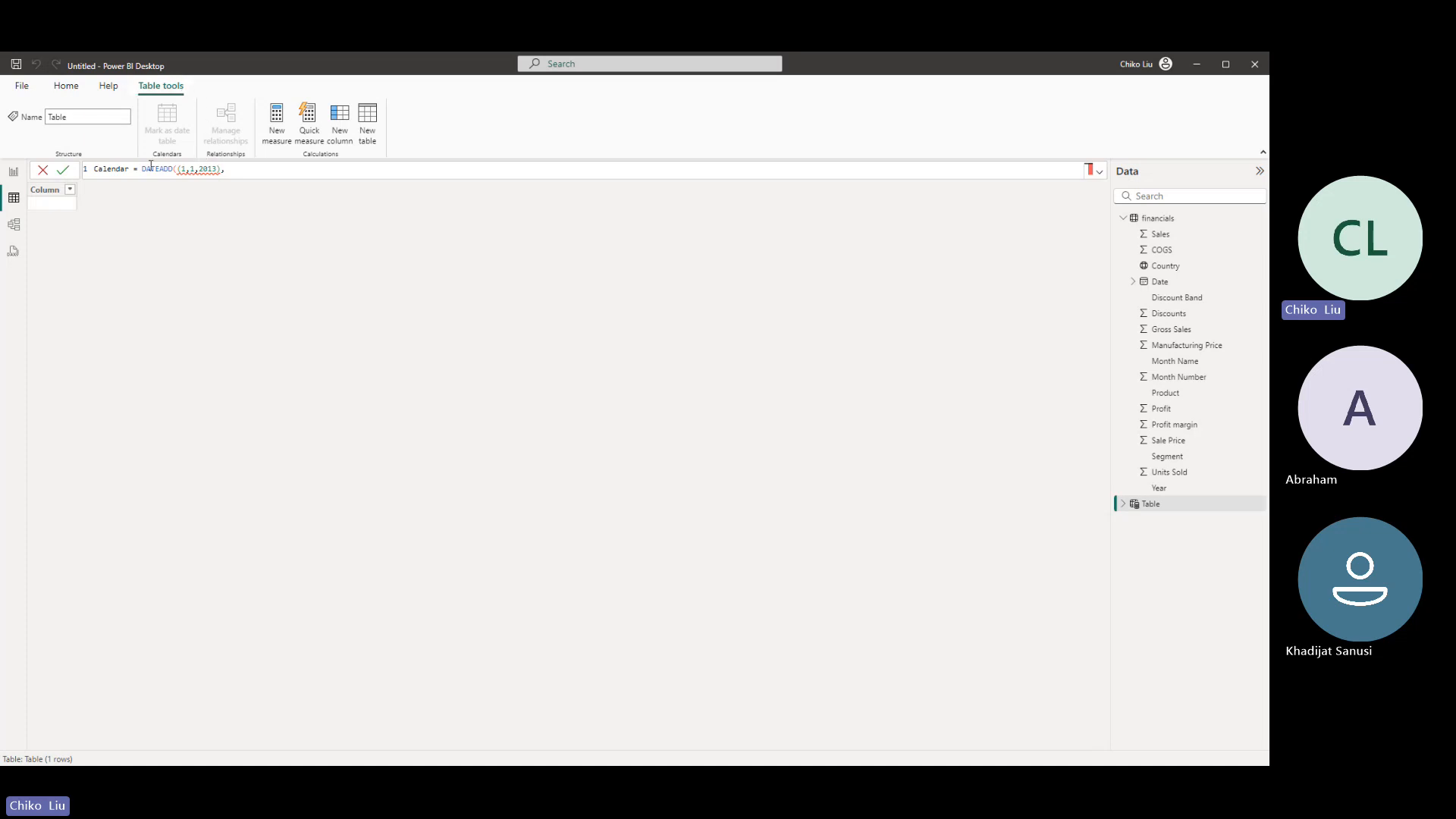
- Replace the DATEADD expression in the Calendar formula with CALENDAR, using DATE(2013,1,1) as the start date
drag(146, 169, 228, 169)
text(cale)
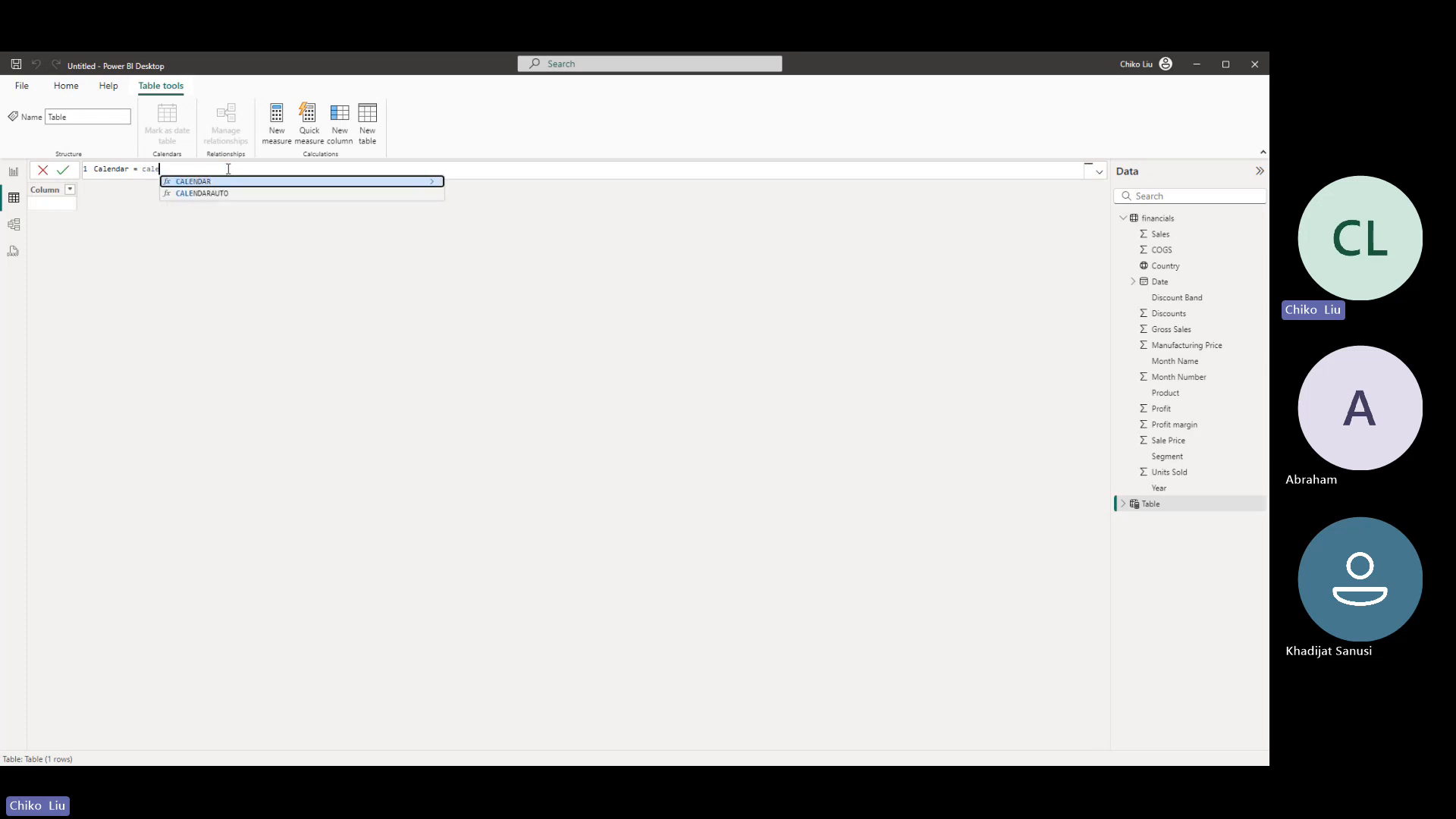
key(Tab)
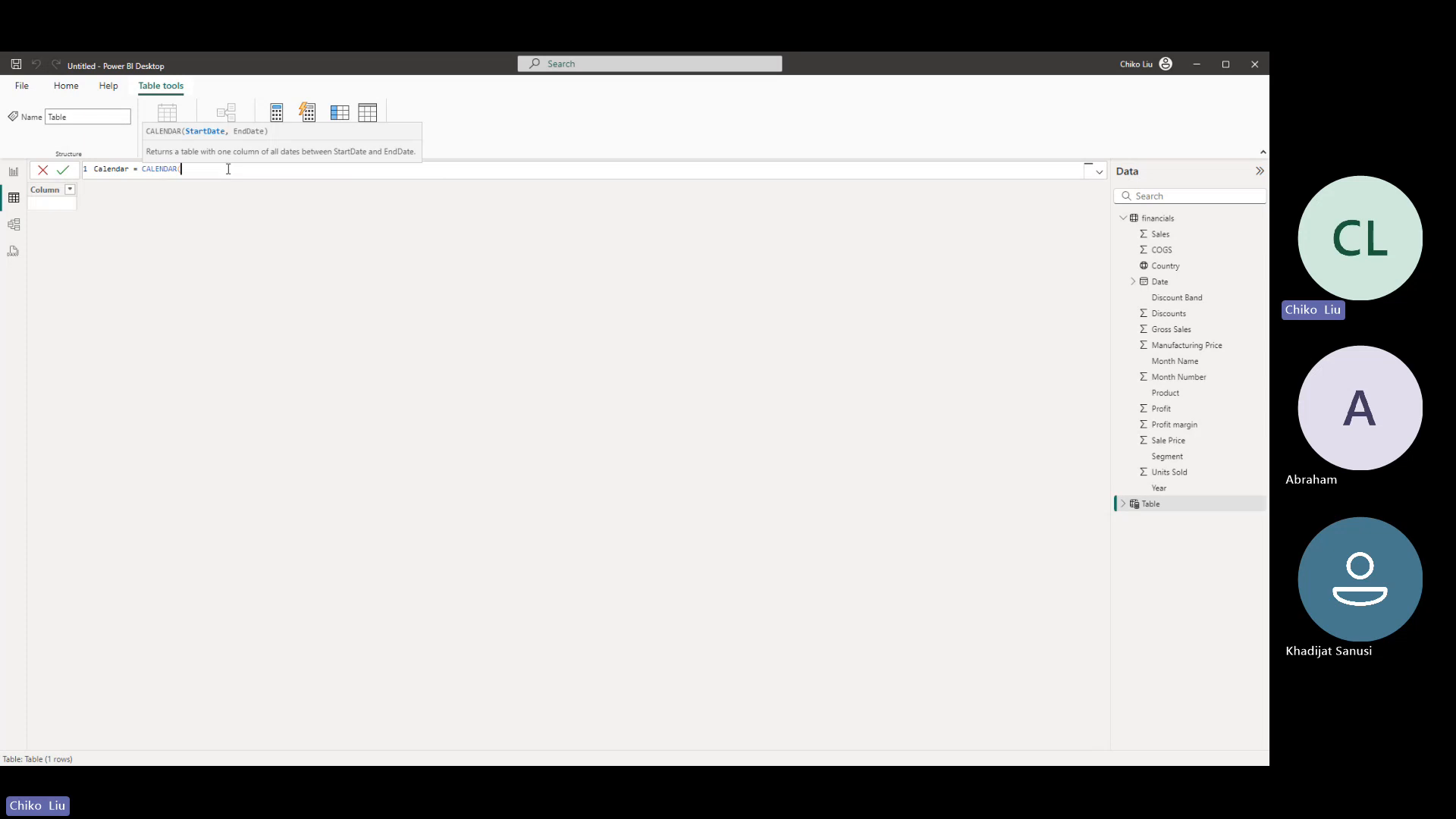
text(DATE)
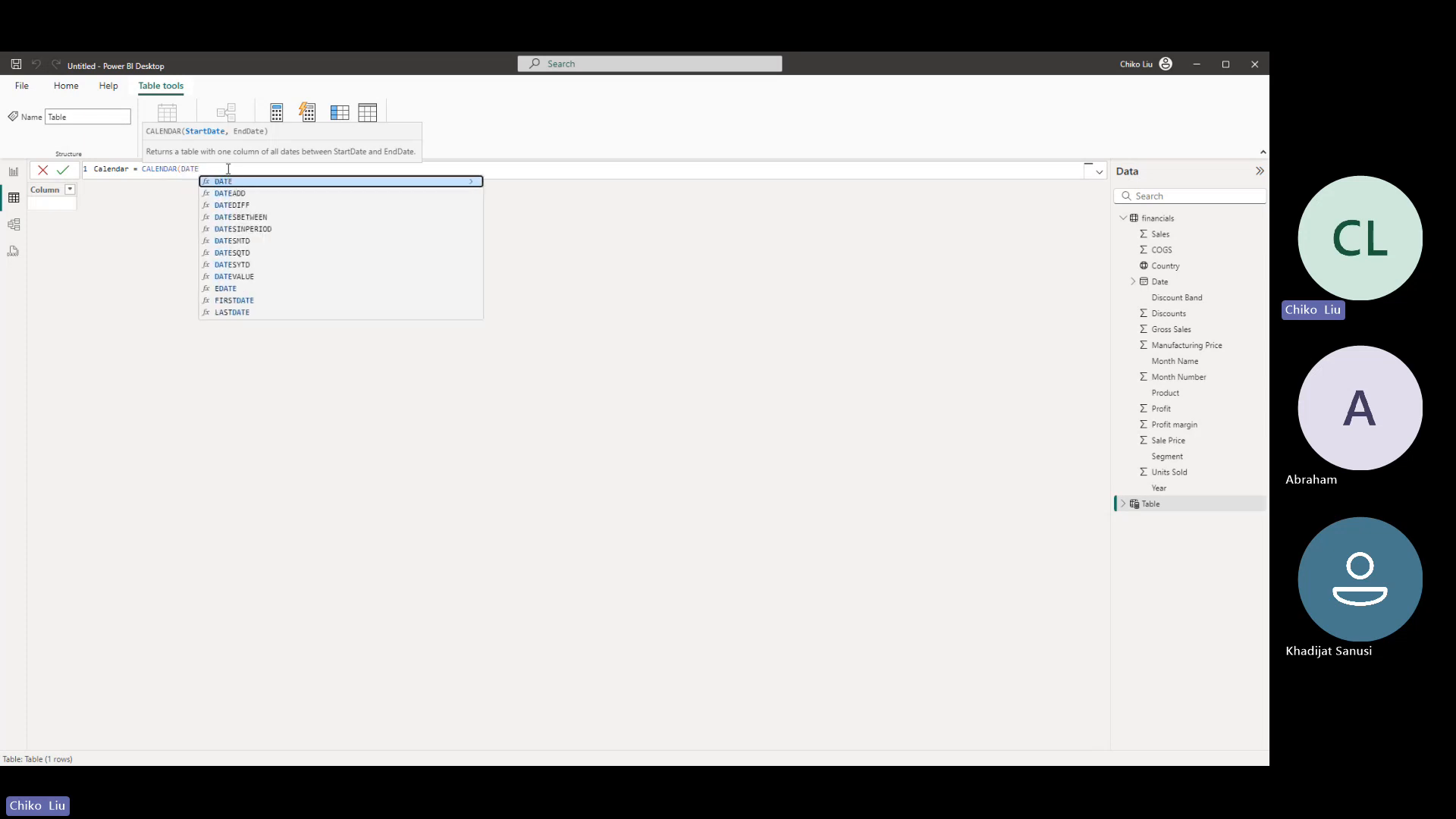
key(Tab)
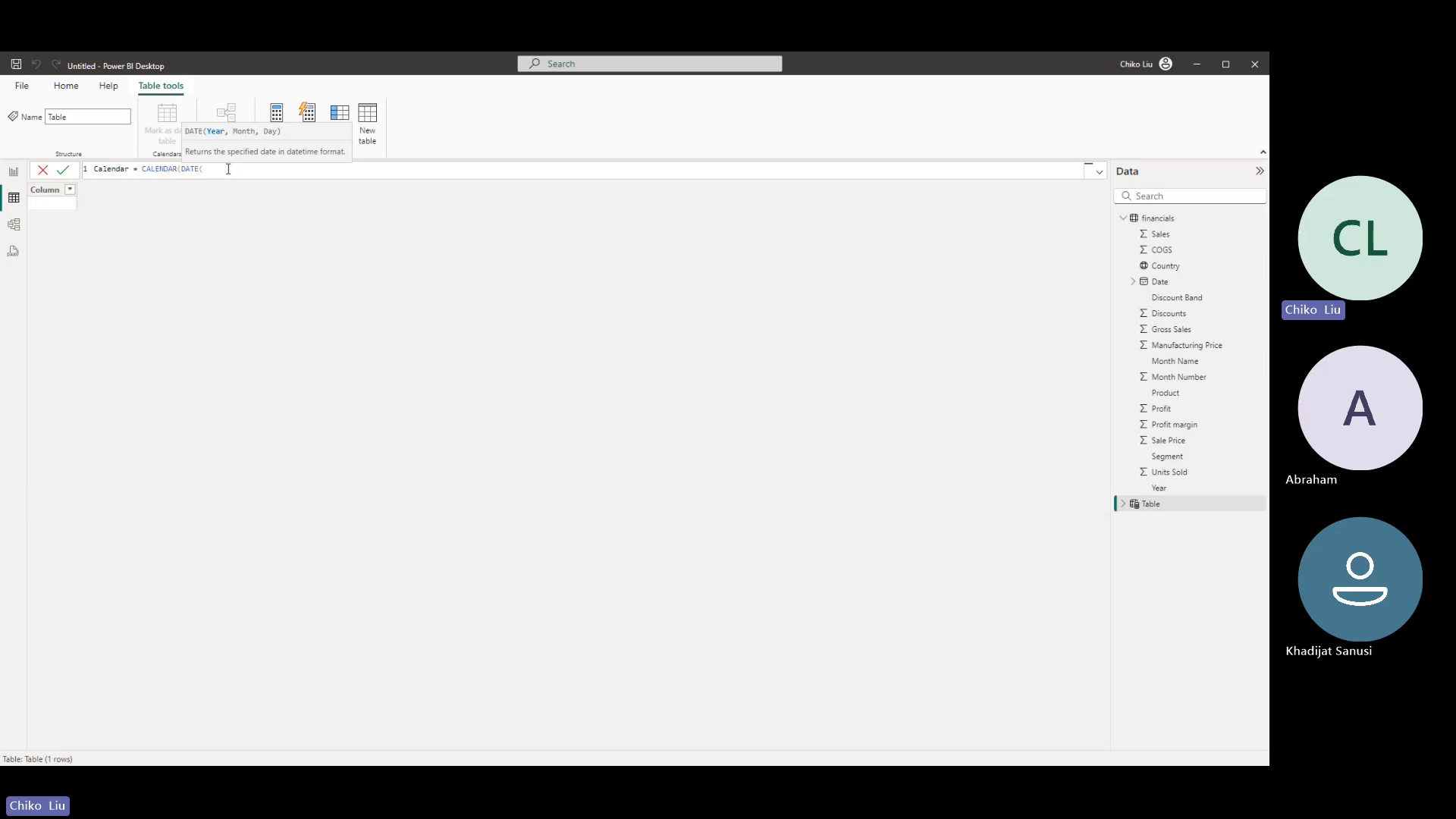
text(2013,1,1))
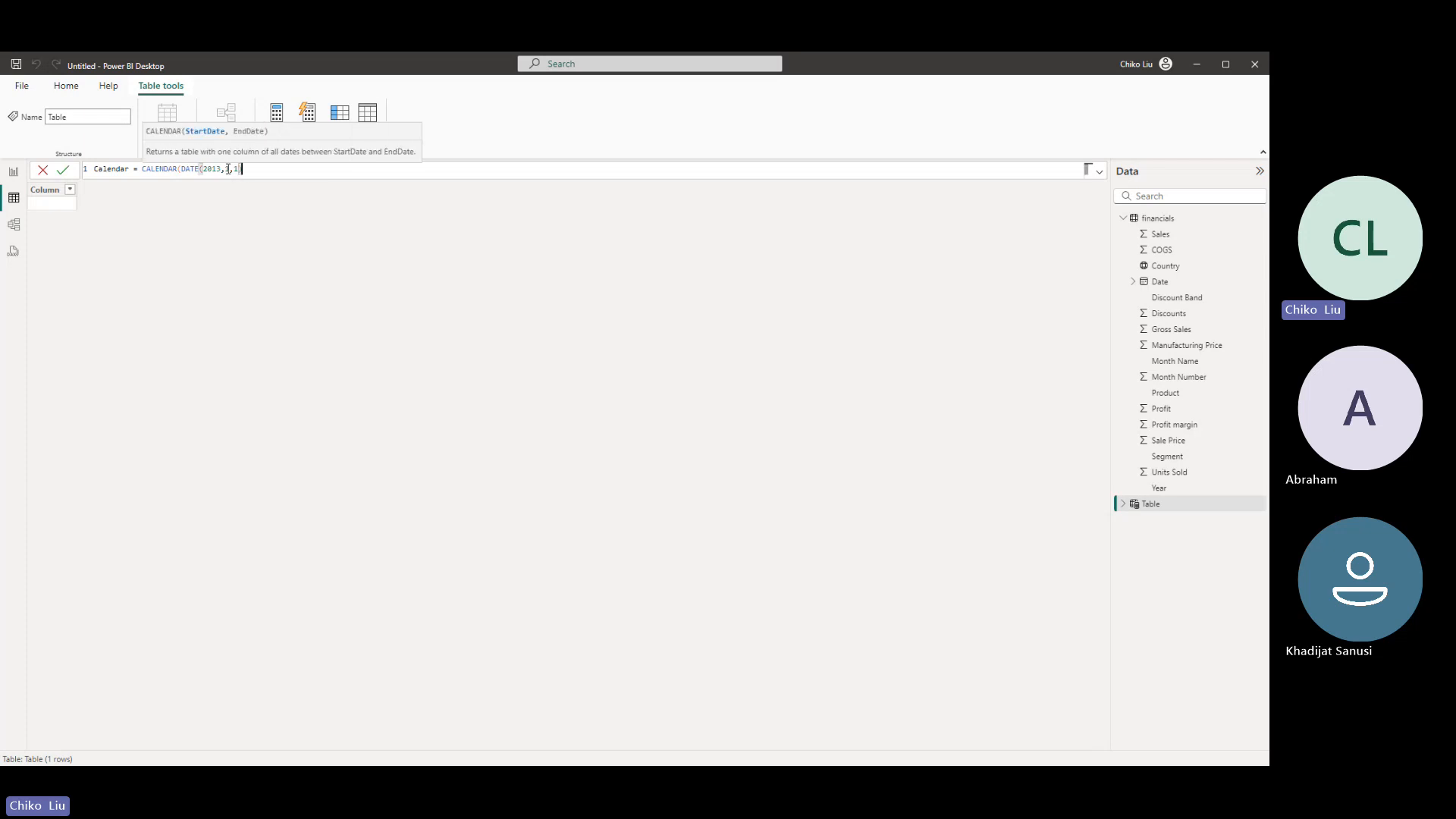
text(,dA)
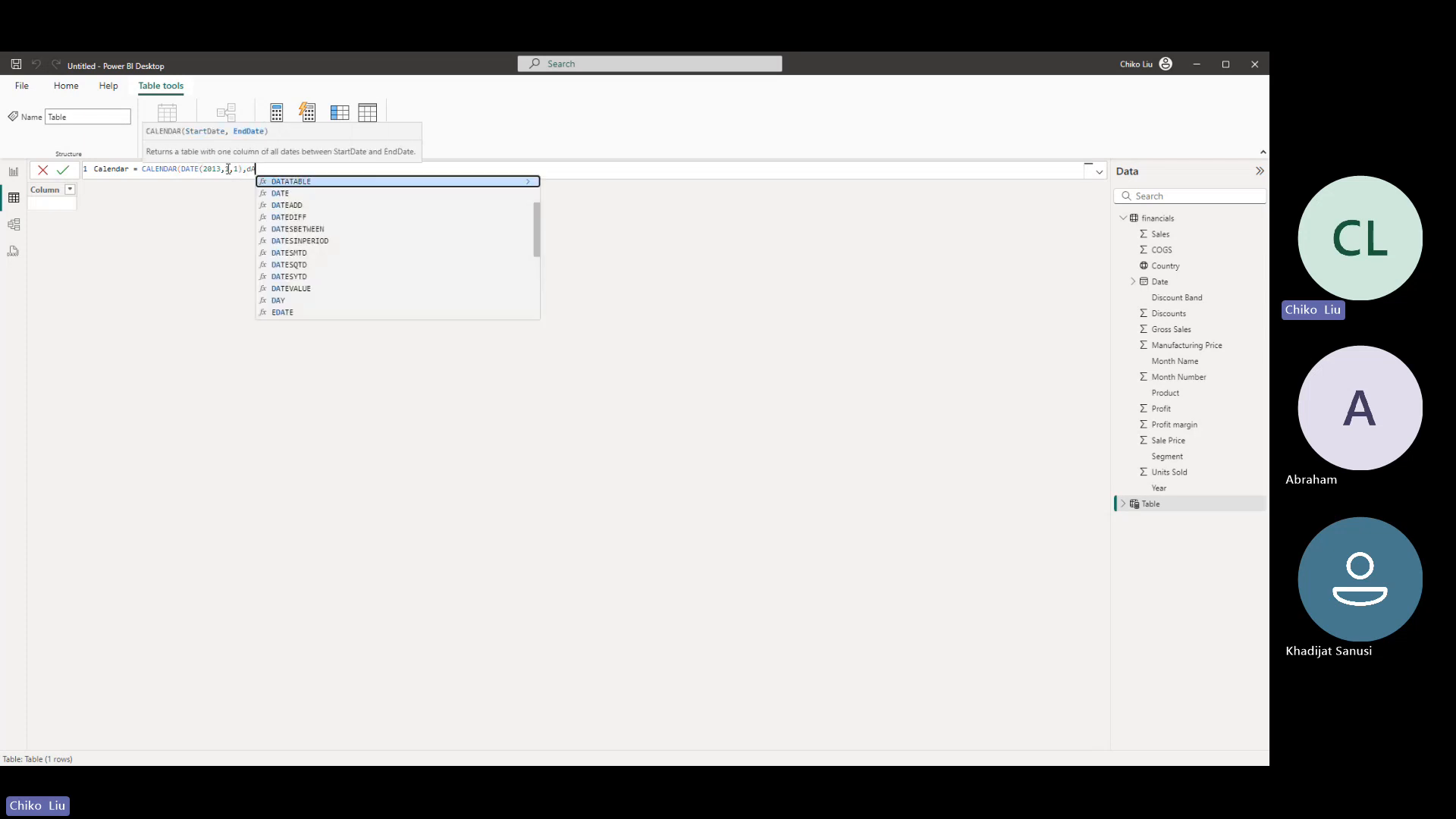
- Complete the CALENDAR formula with DATE(2014,12,31) as the end date and commit it to generate the table
key(Tab)
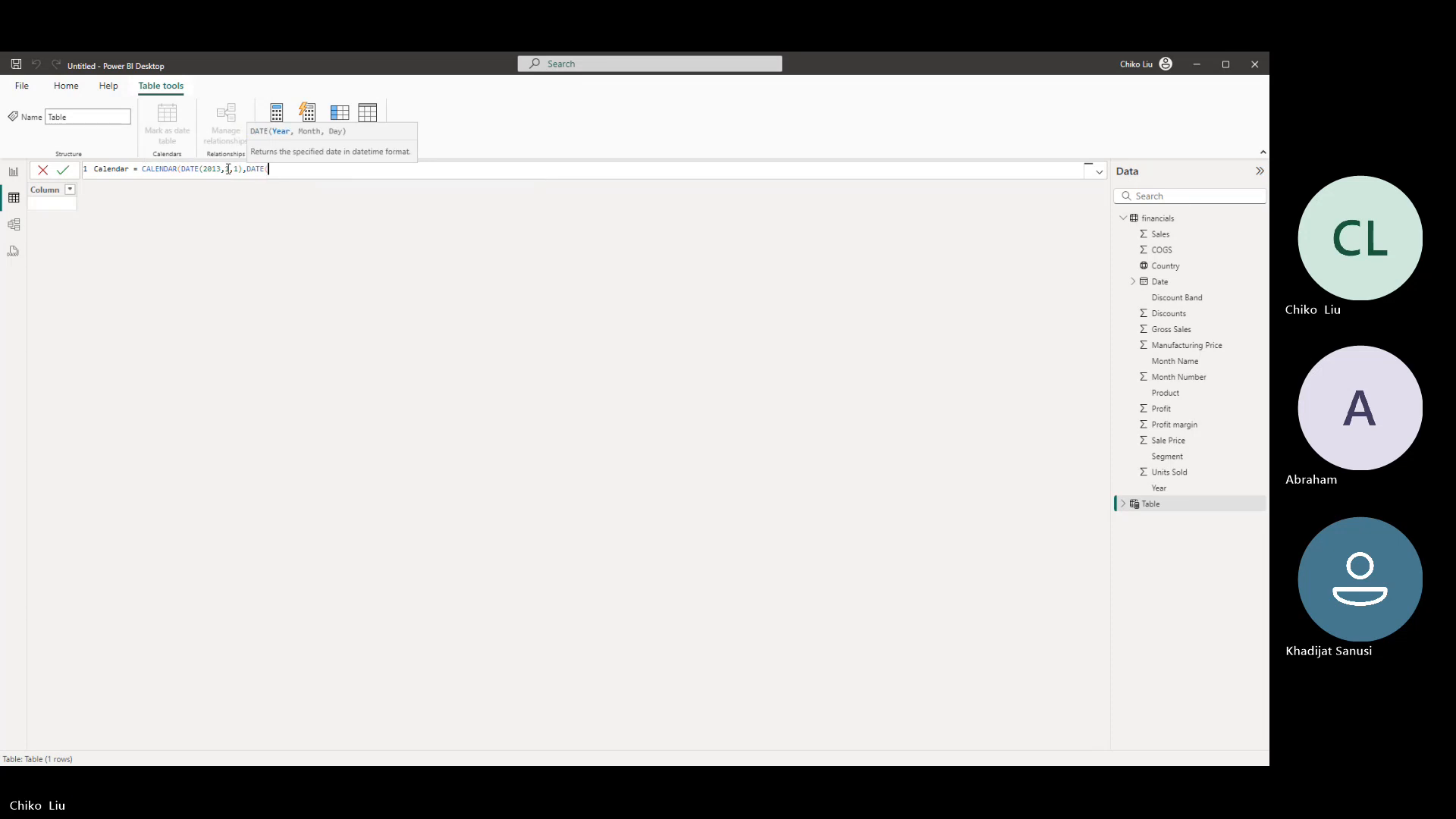
text(2014)
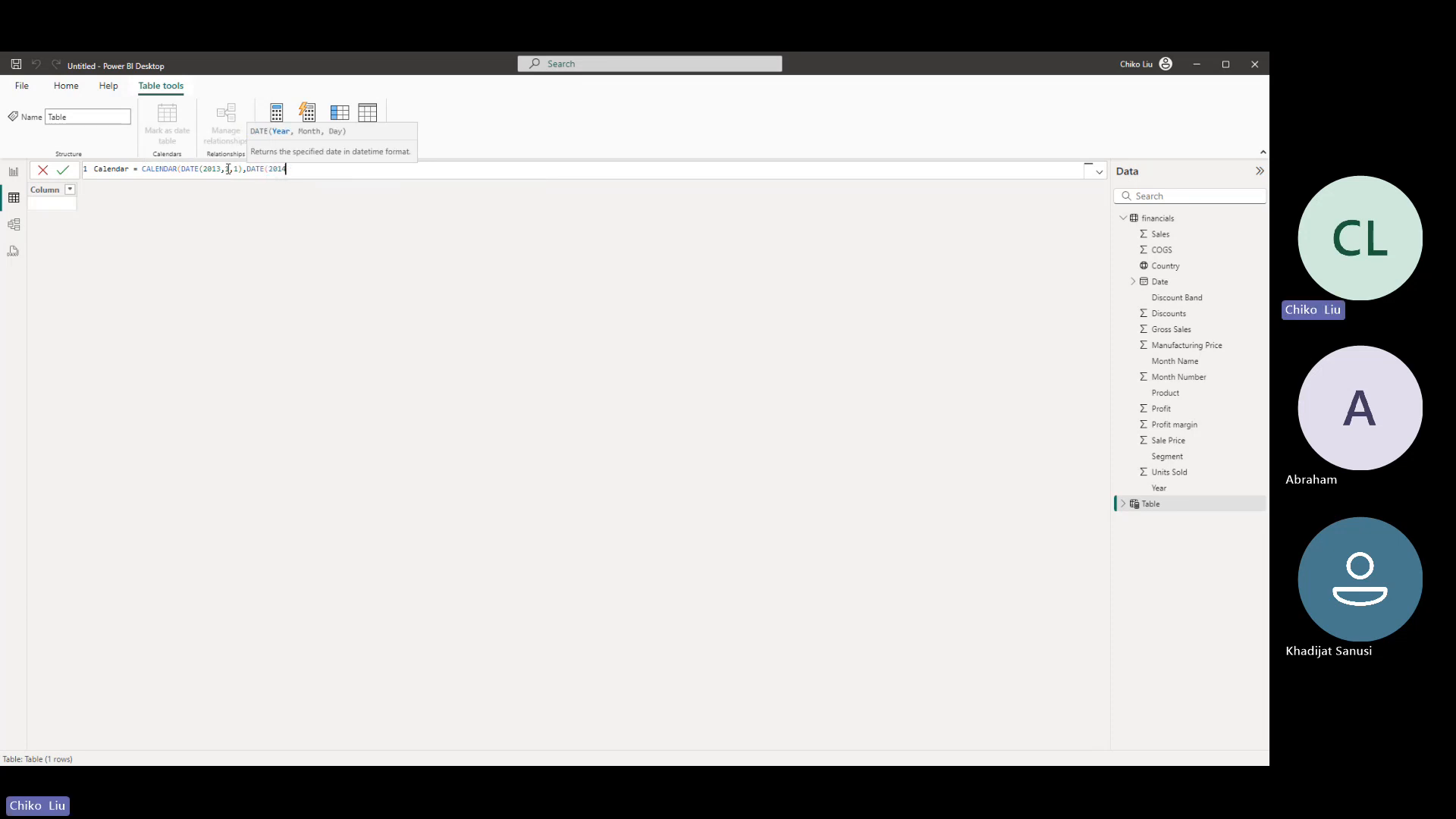
text(,)
text(12,3)
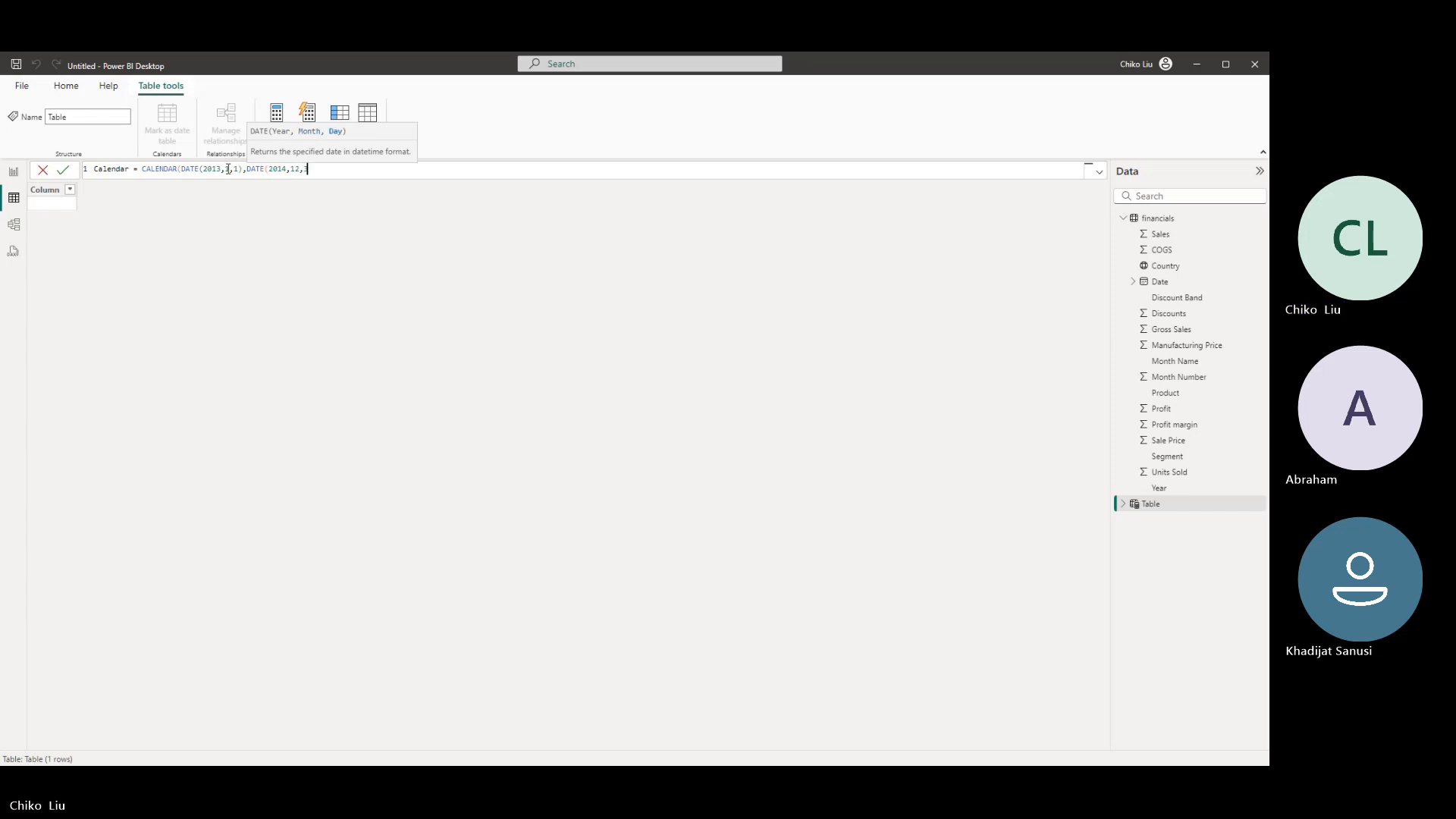
text(1)))
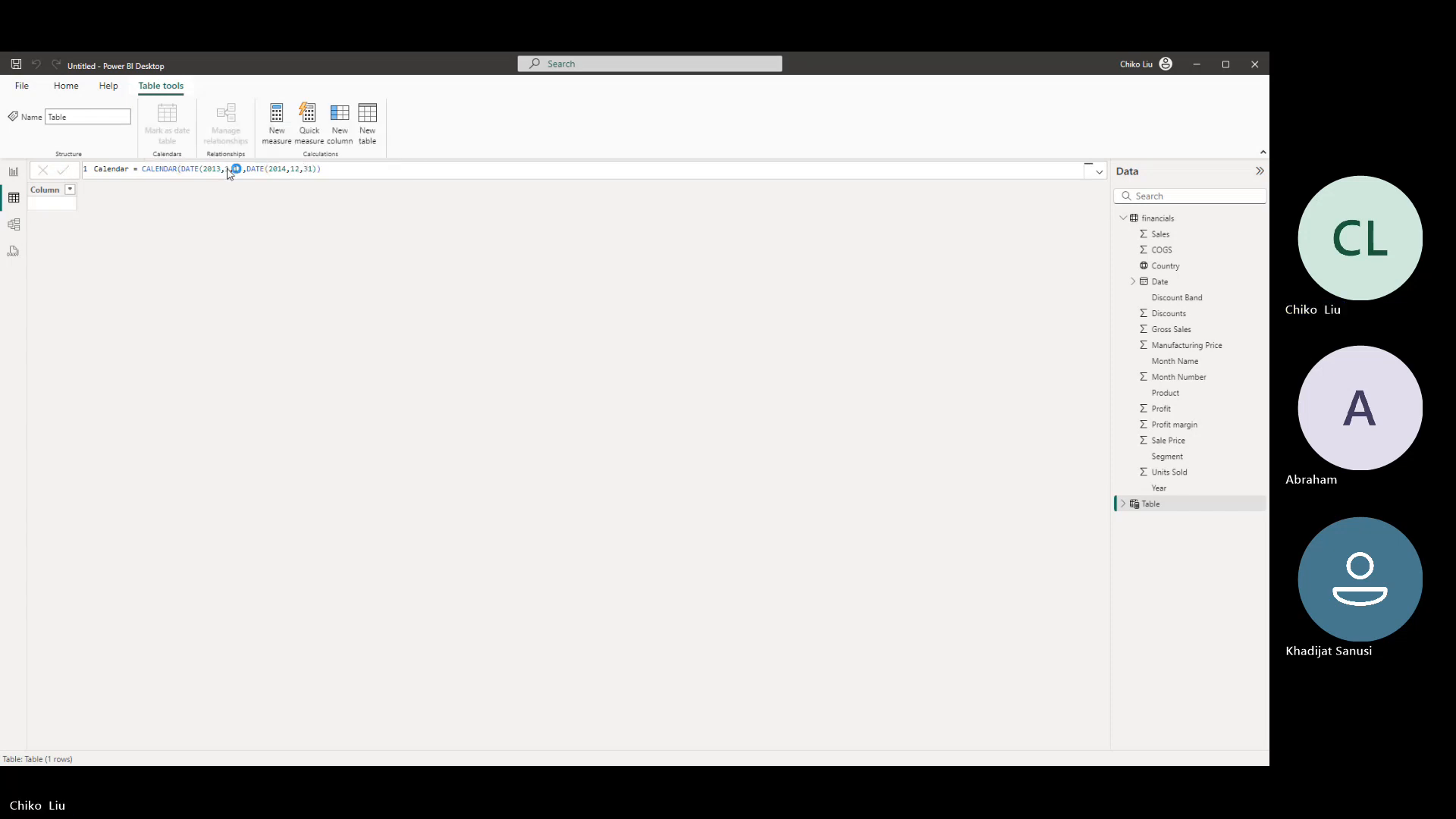
key(Return)
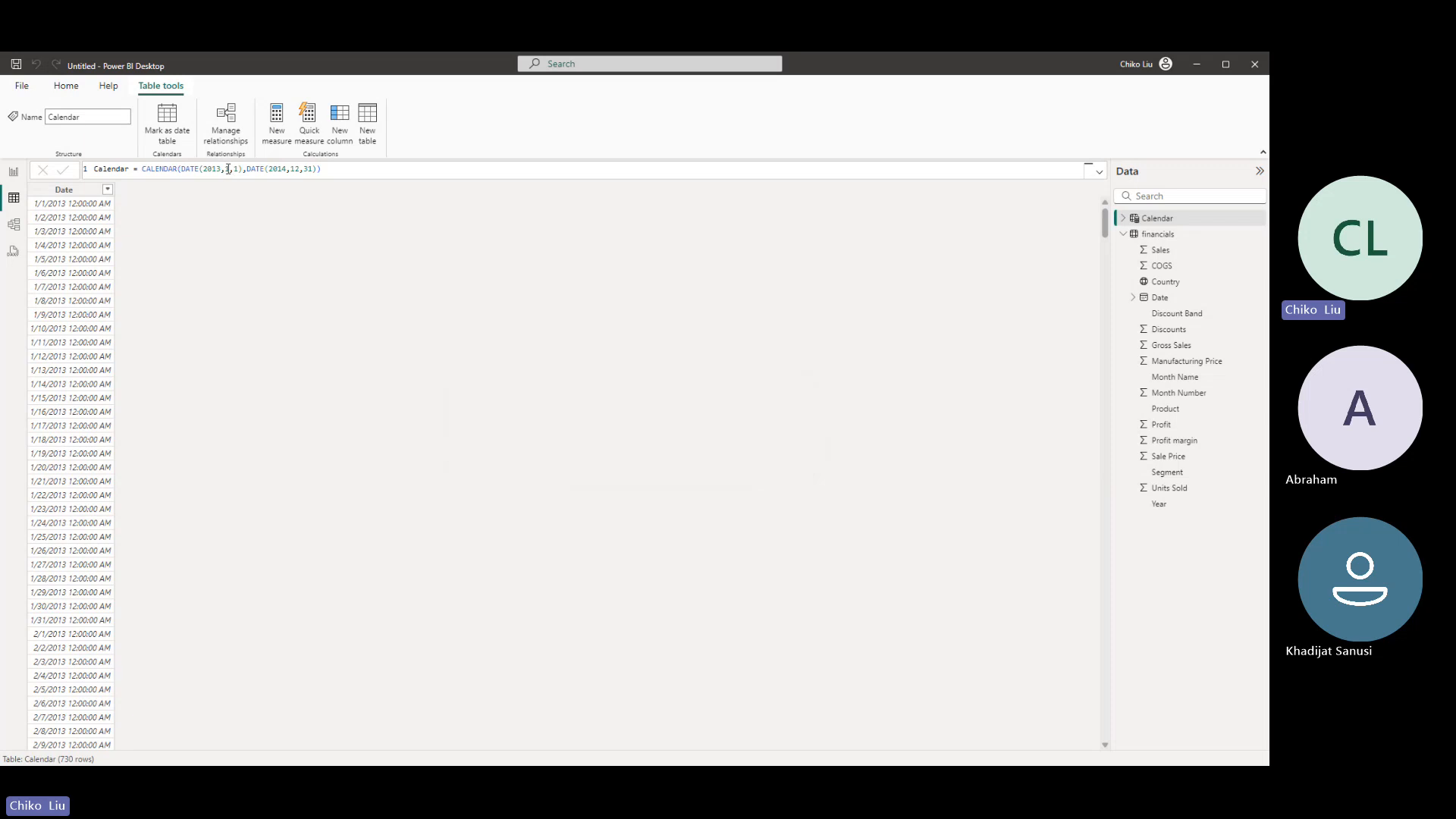
- Rename the Calendar table's Date column to Calendar and format it as March 14, 2001 (mmmm d, yyyy)
click(63, 190)
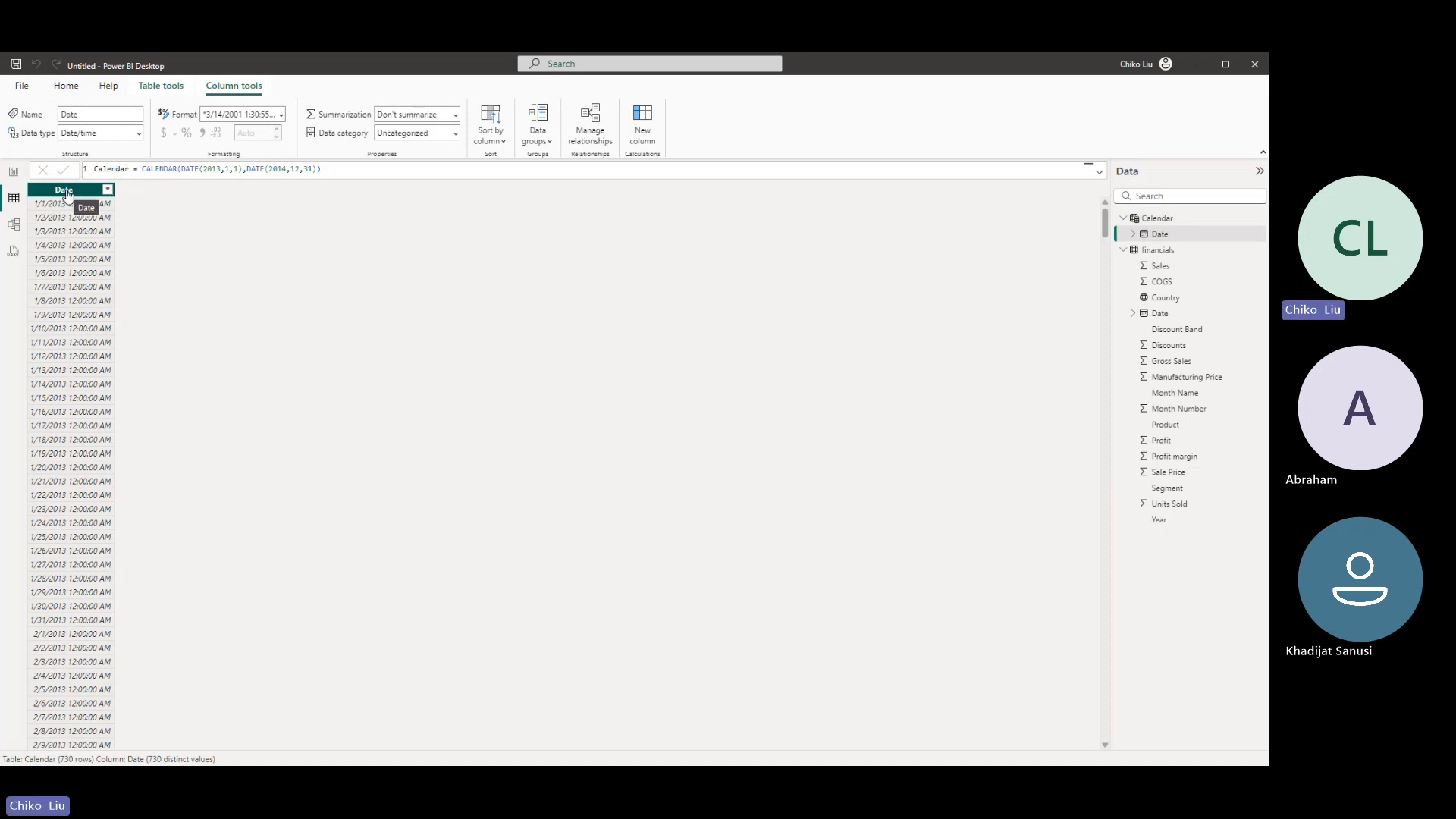
double_click(62, 114)
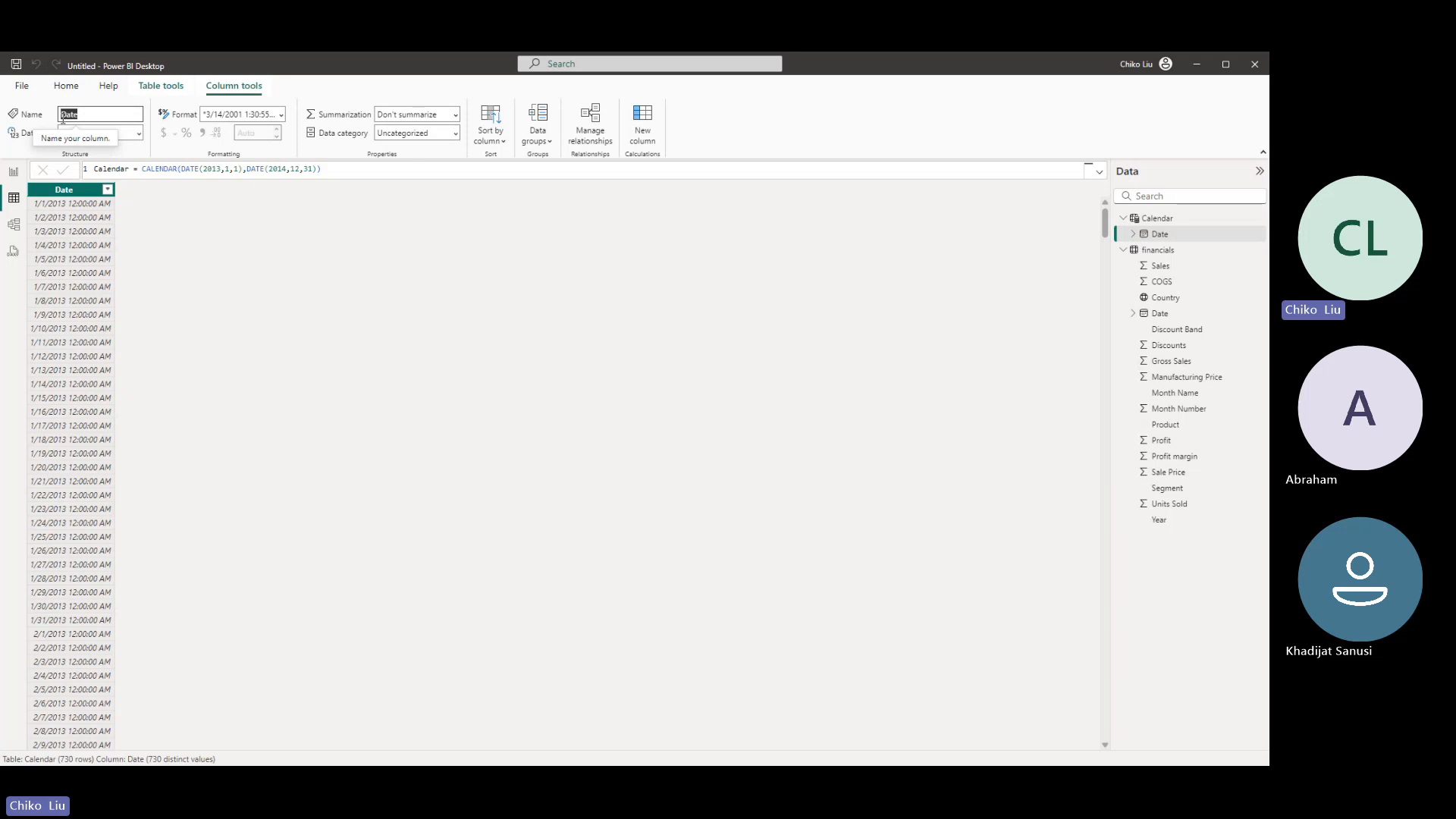
text(Y)
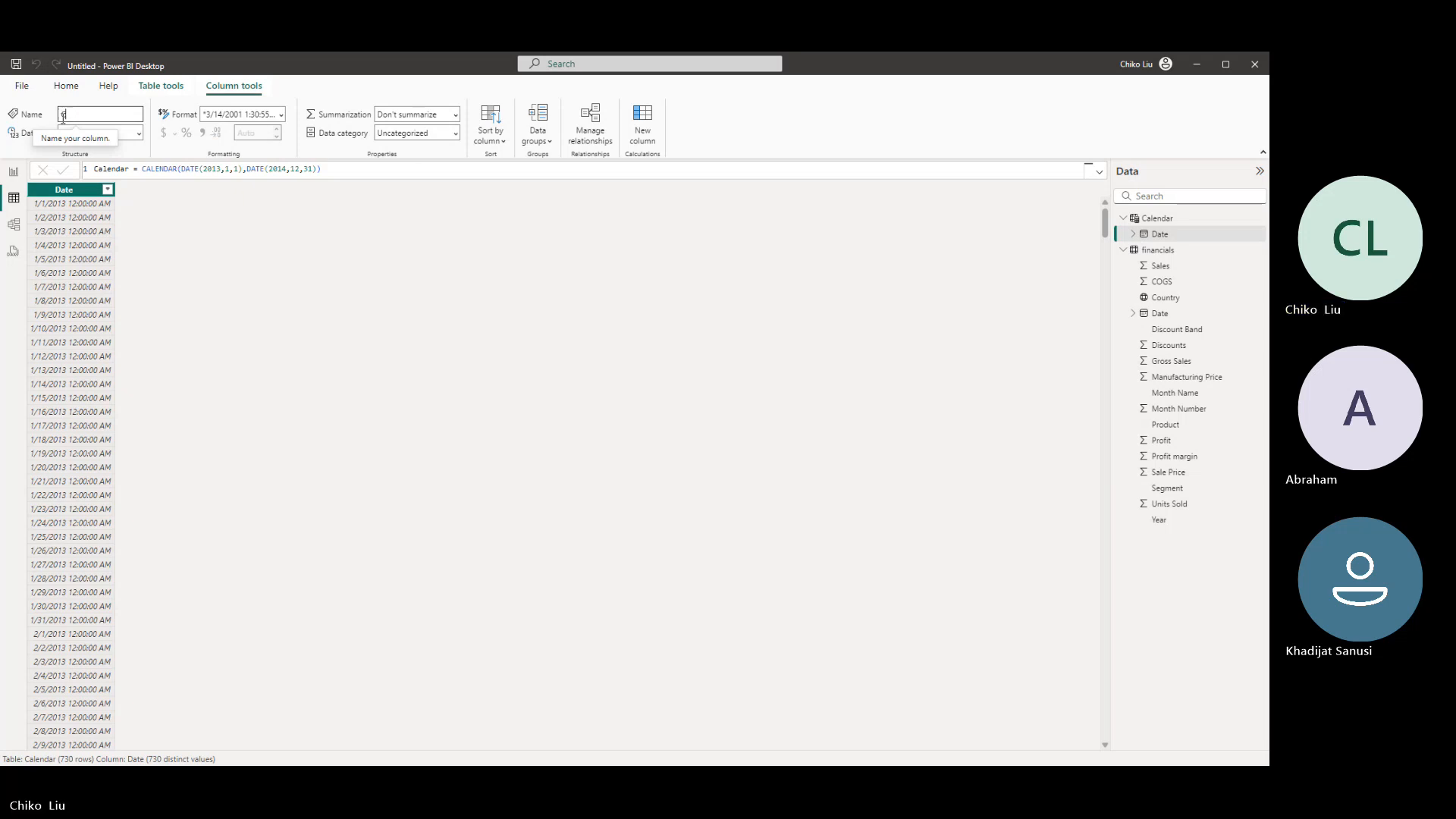
text(alendar)
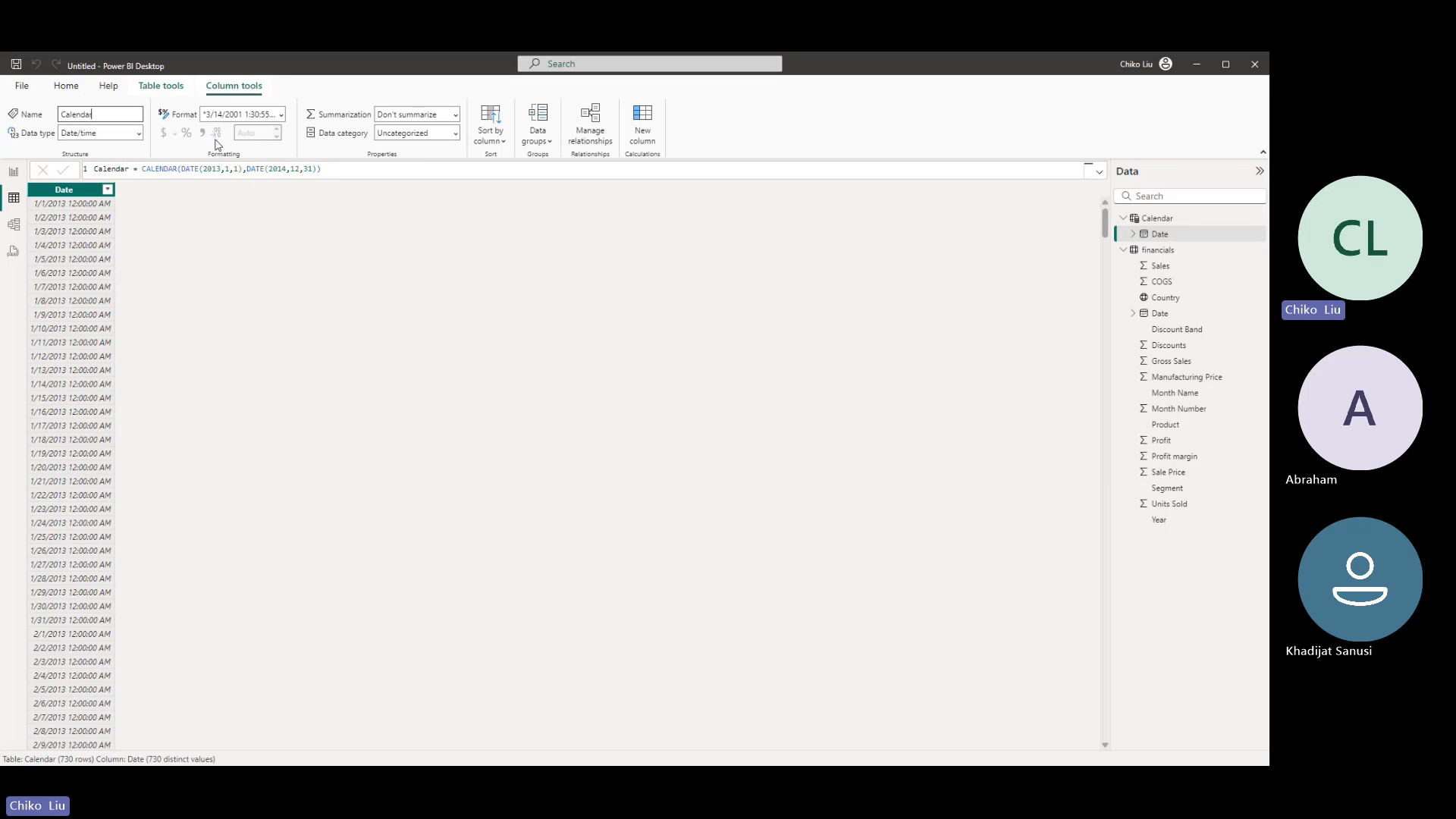
click(281, 115)
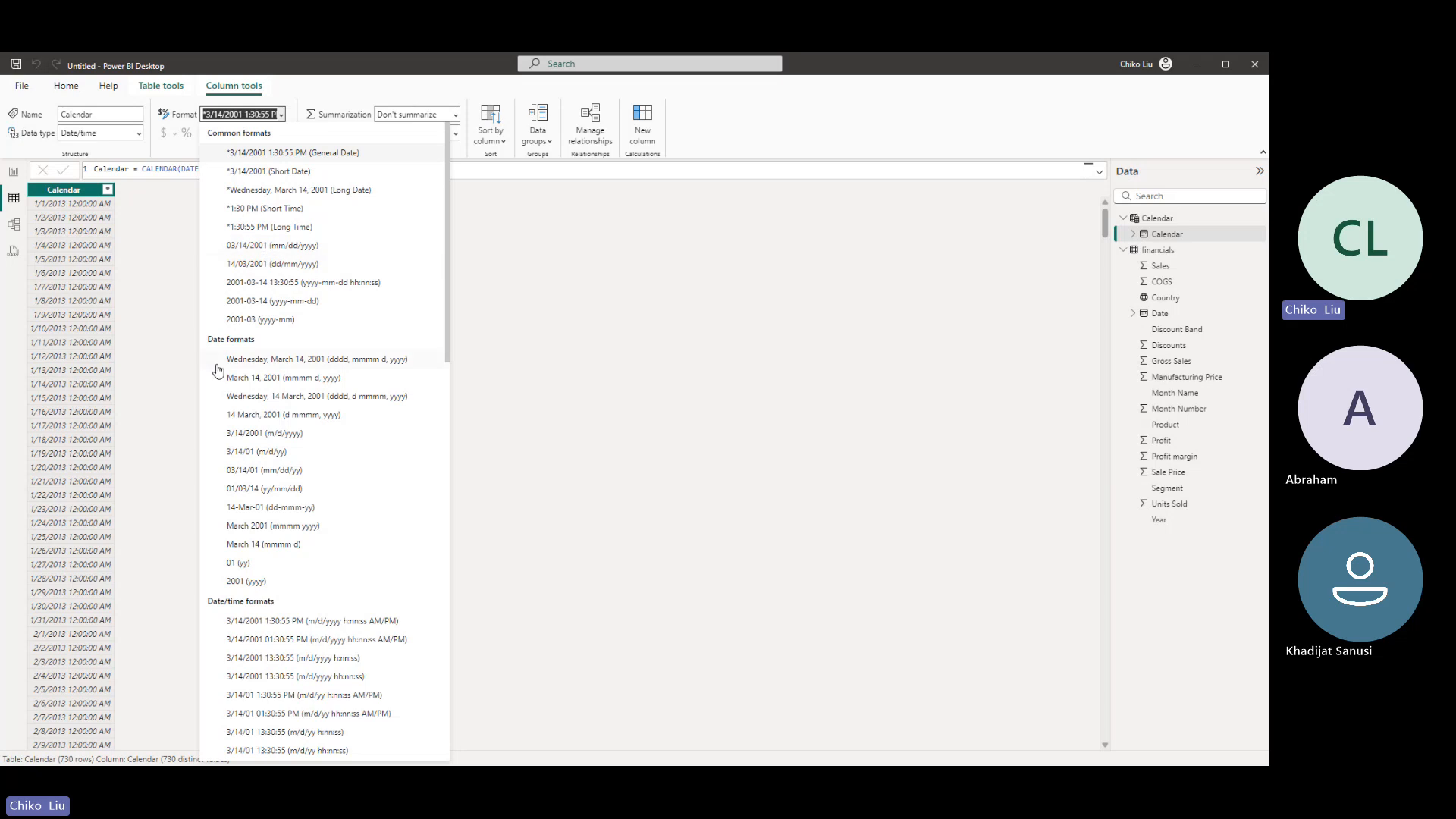
click(278, 379)
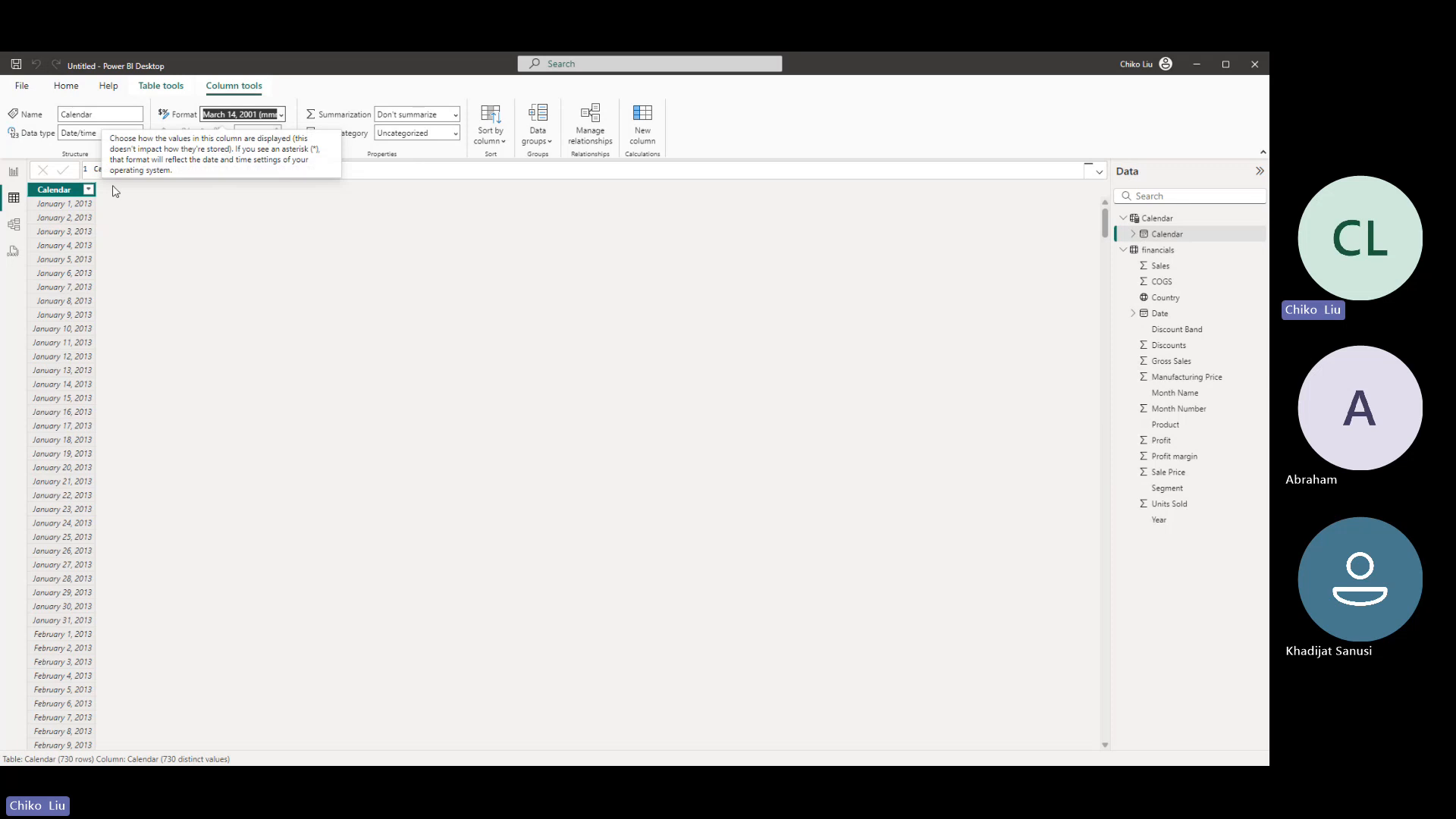
click(250, 240)
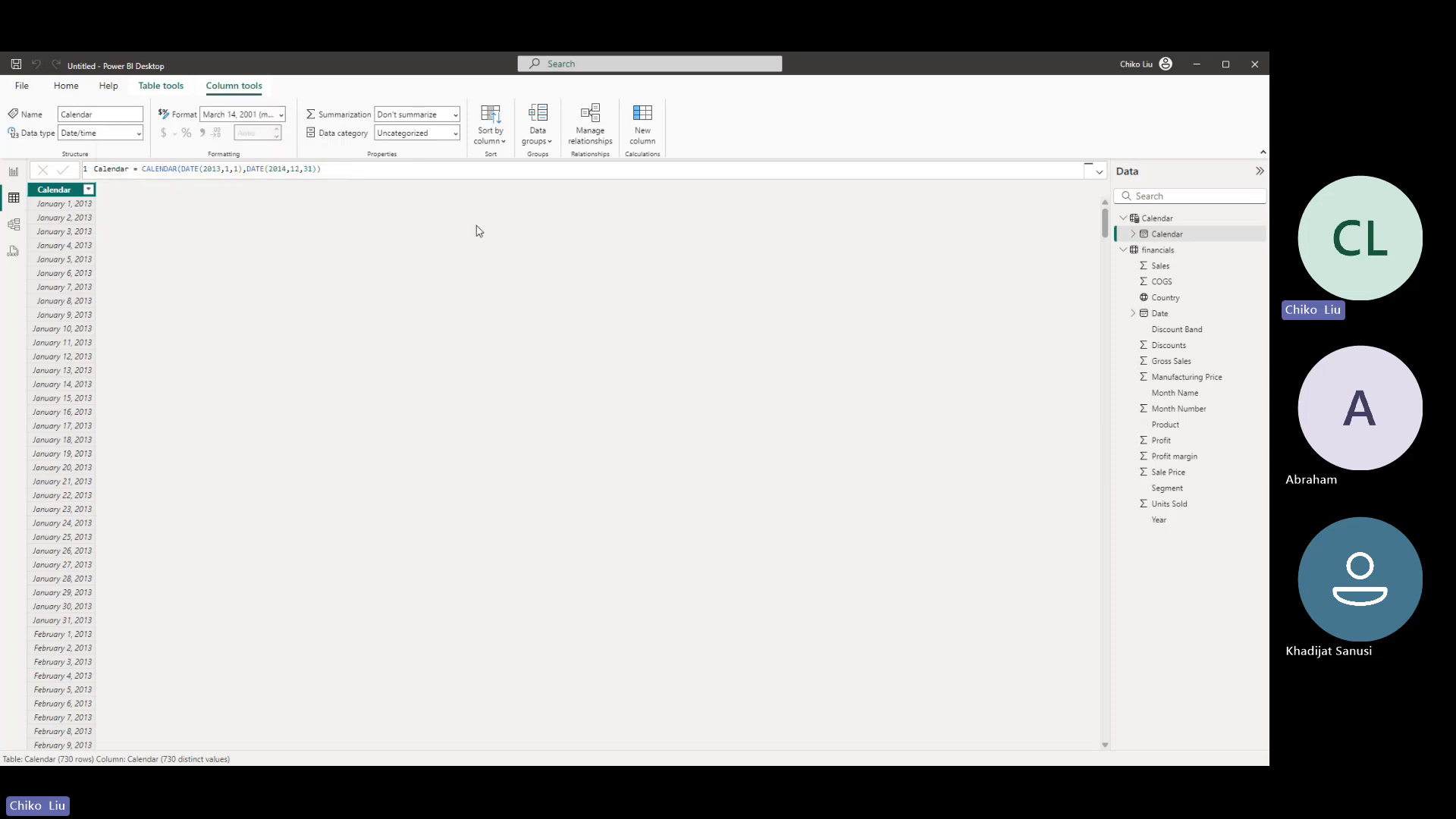
- Collapse the financials field list and, in the model view, move the Calendar table clear of the financials table
click(1125, 249)
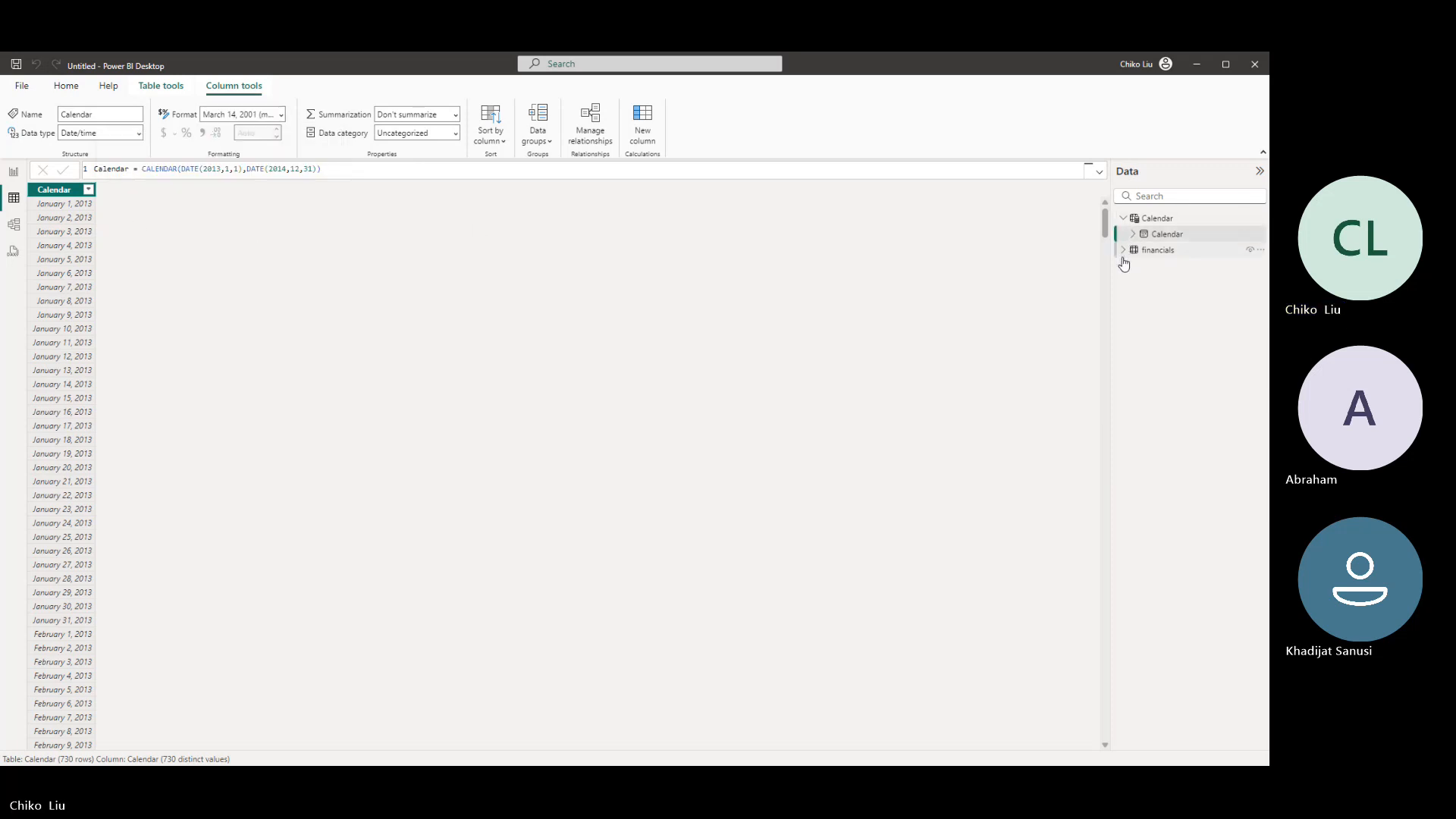
click(1124, 219)
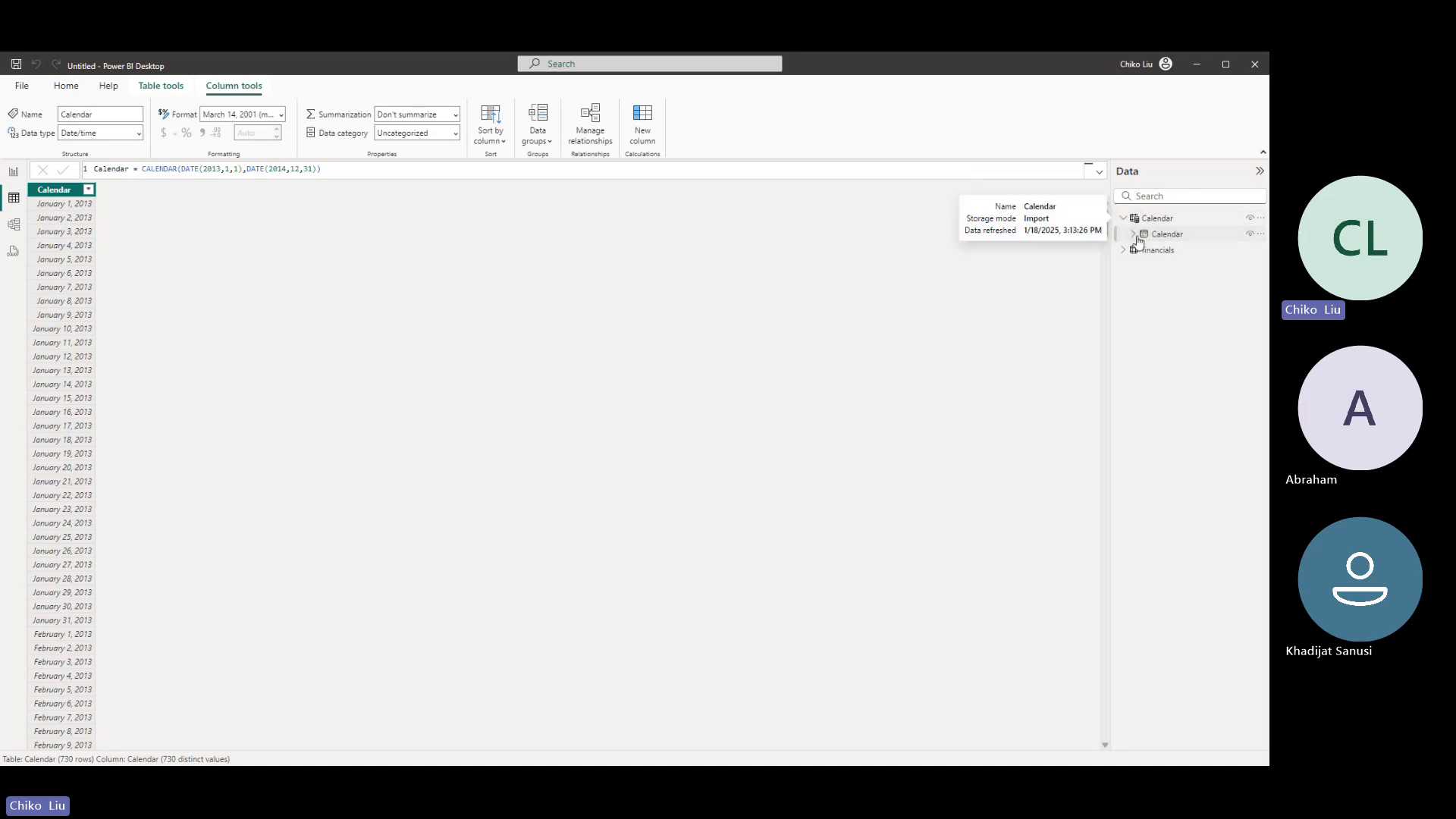
click(1125, 219)
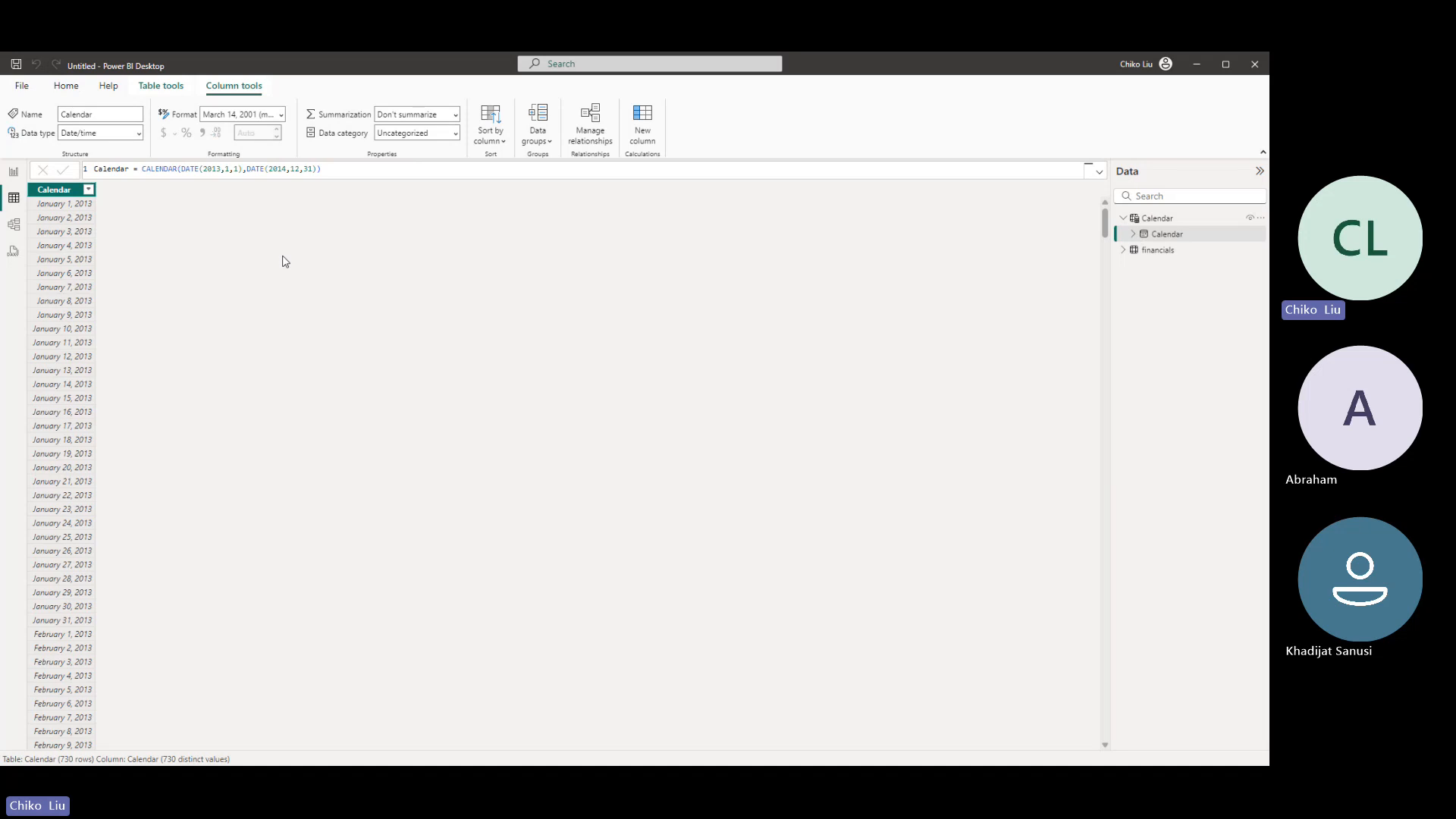
click(15, 226)
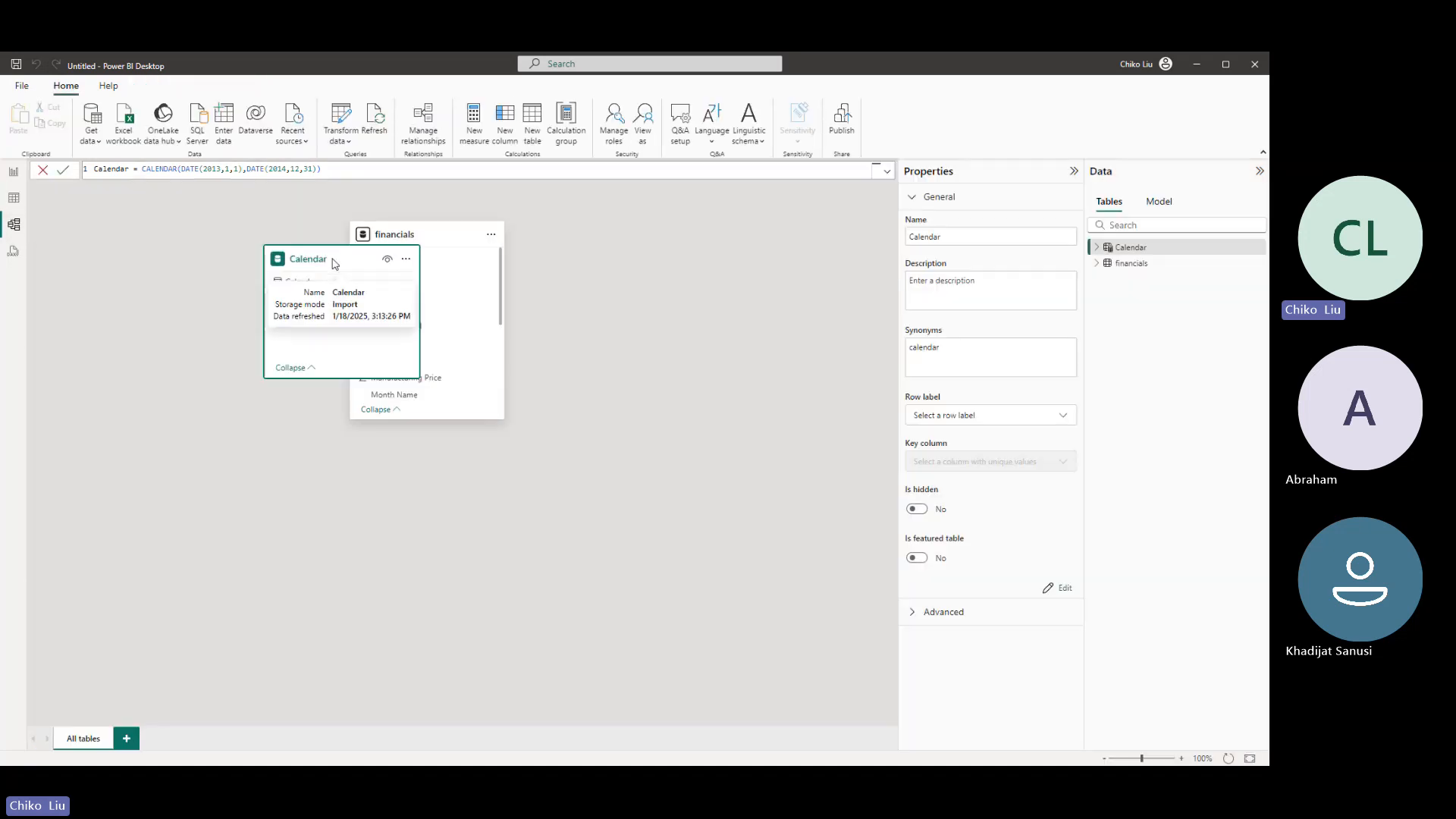
drag(341, 253, 116, 288)
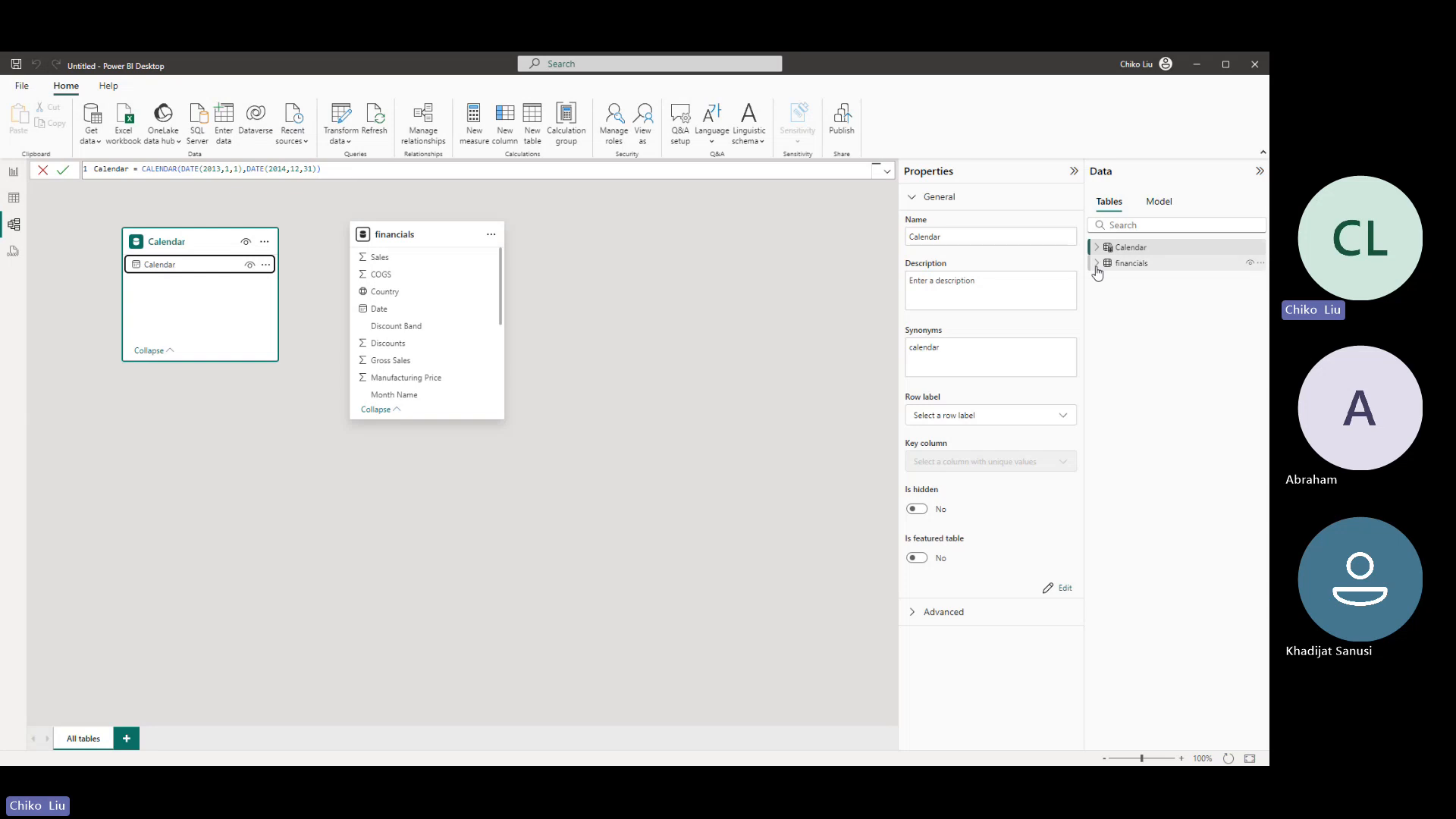
- Check the financials Date column, and create an active one-to-many, single-direction relationship from Calendar's Calendar column to it
click(14, 198)
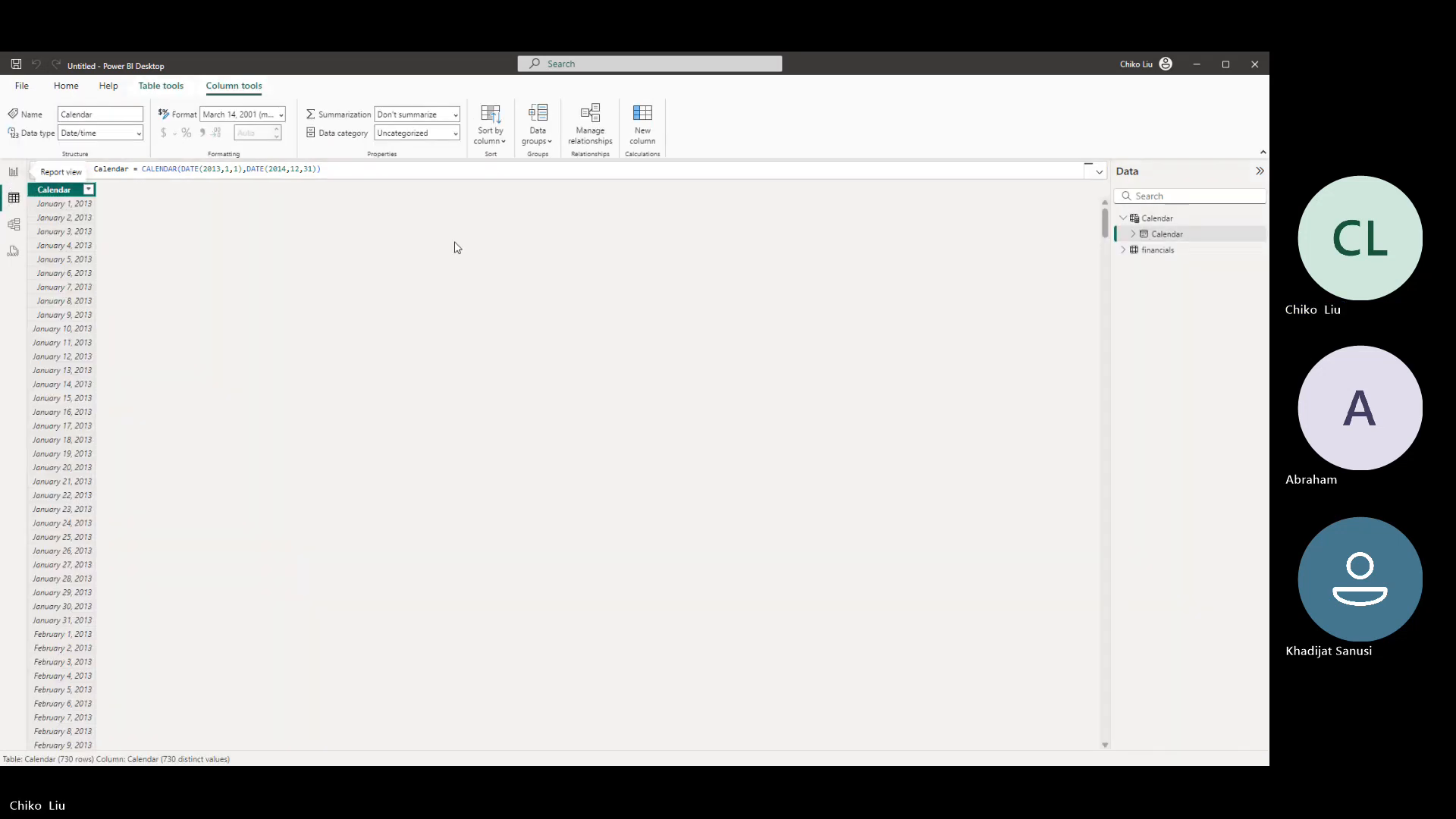
click(1149, 252)
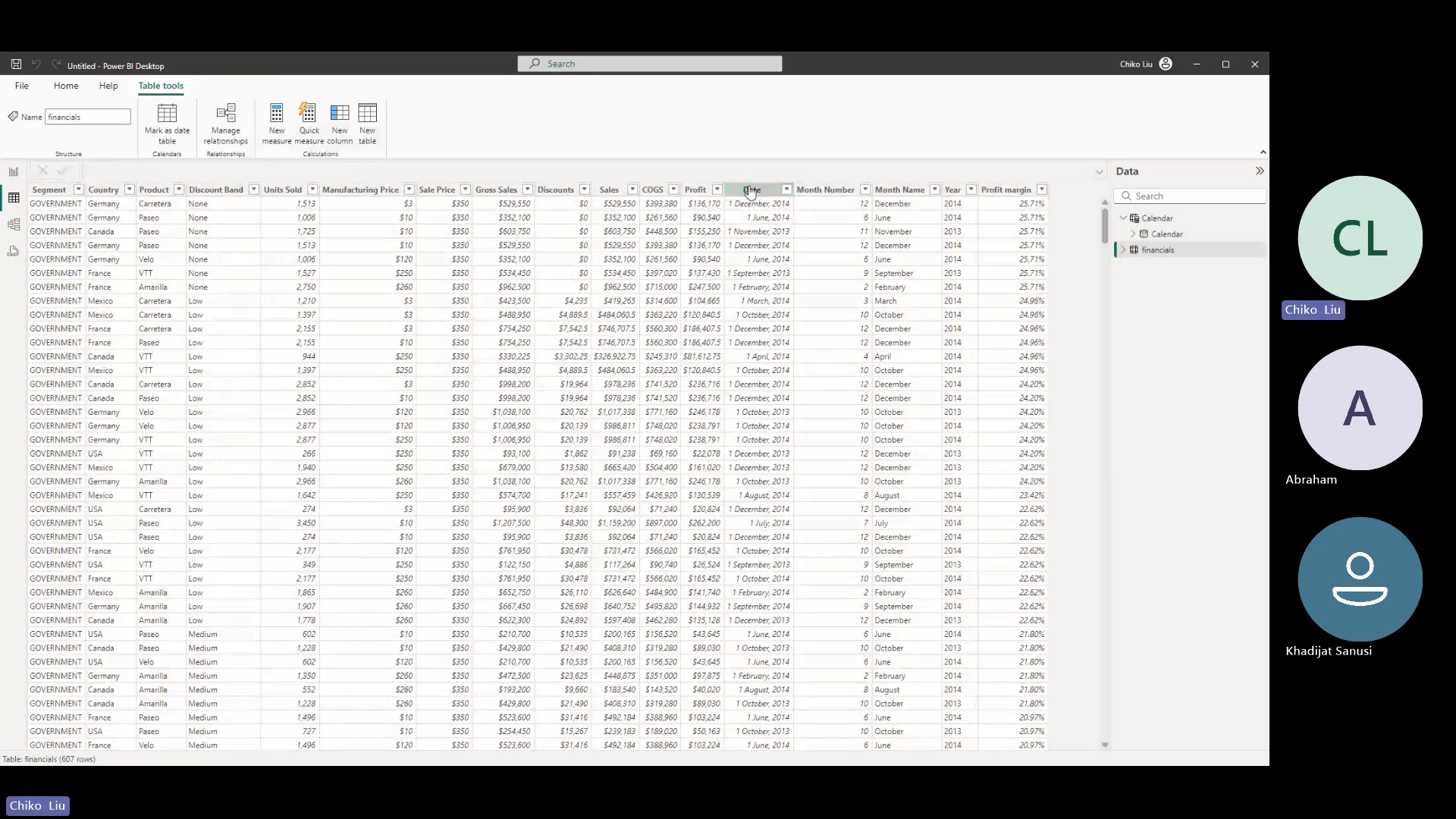
click(751, 190)
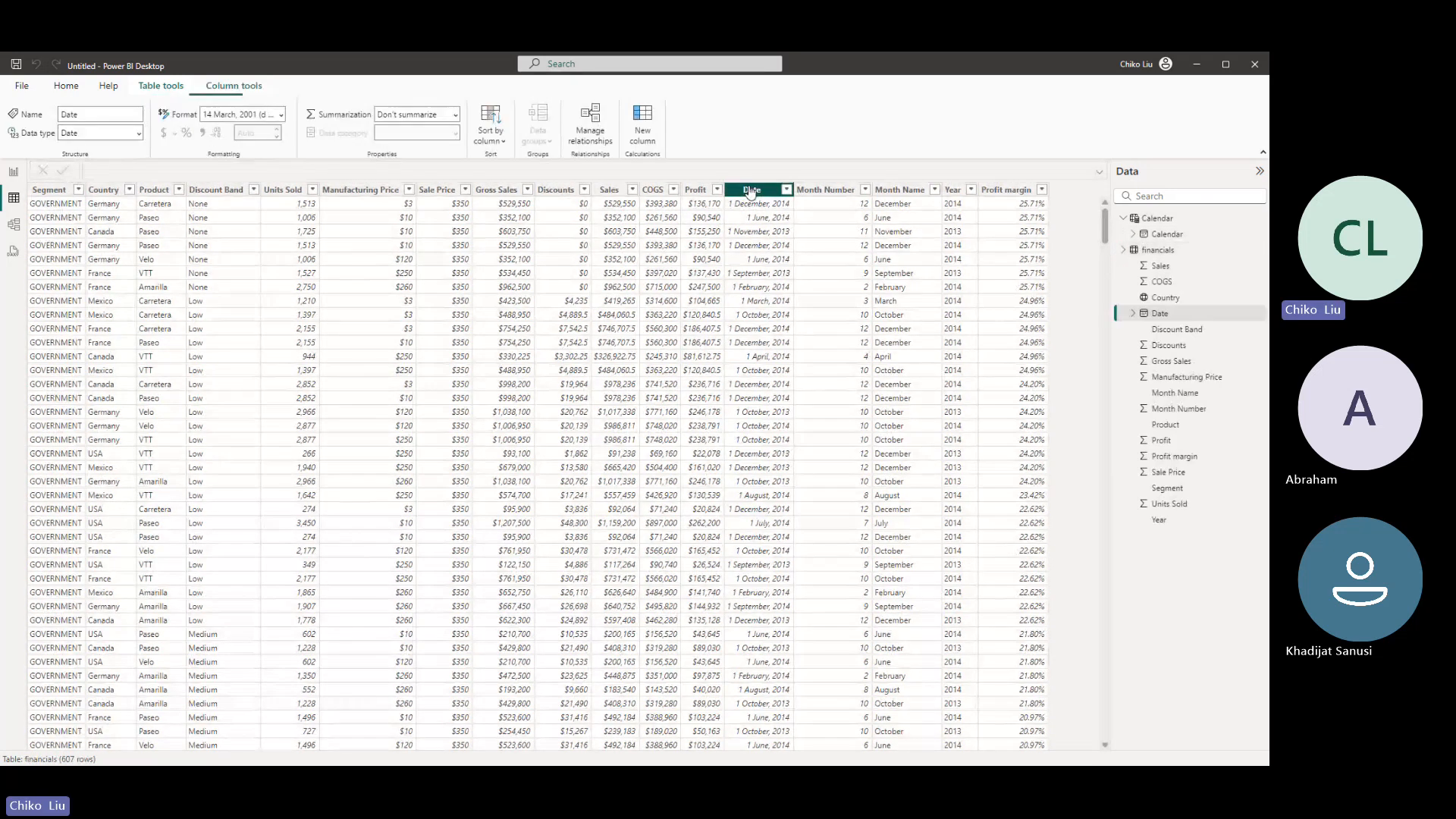
click(22, 221)
drag(179, 266, 416, 315)
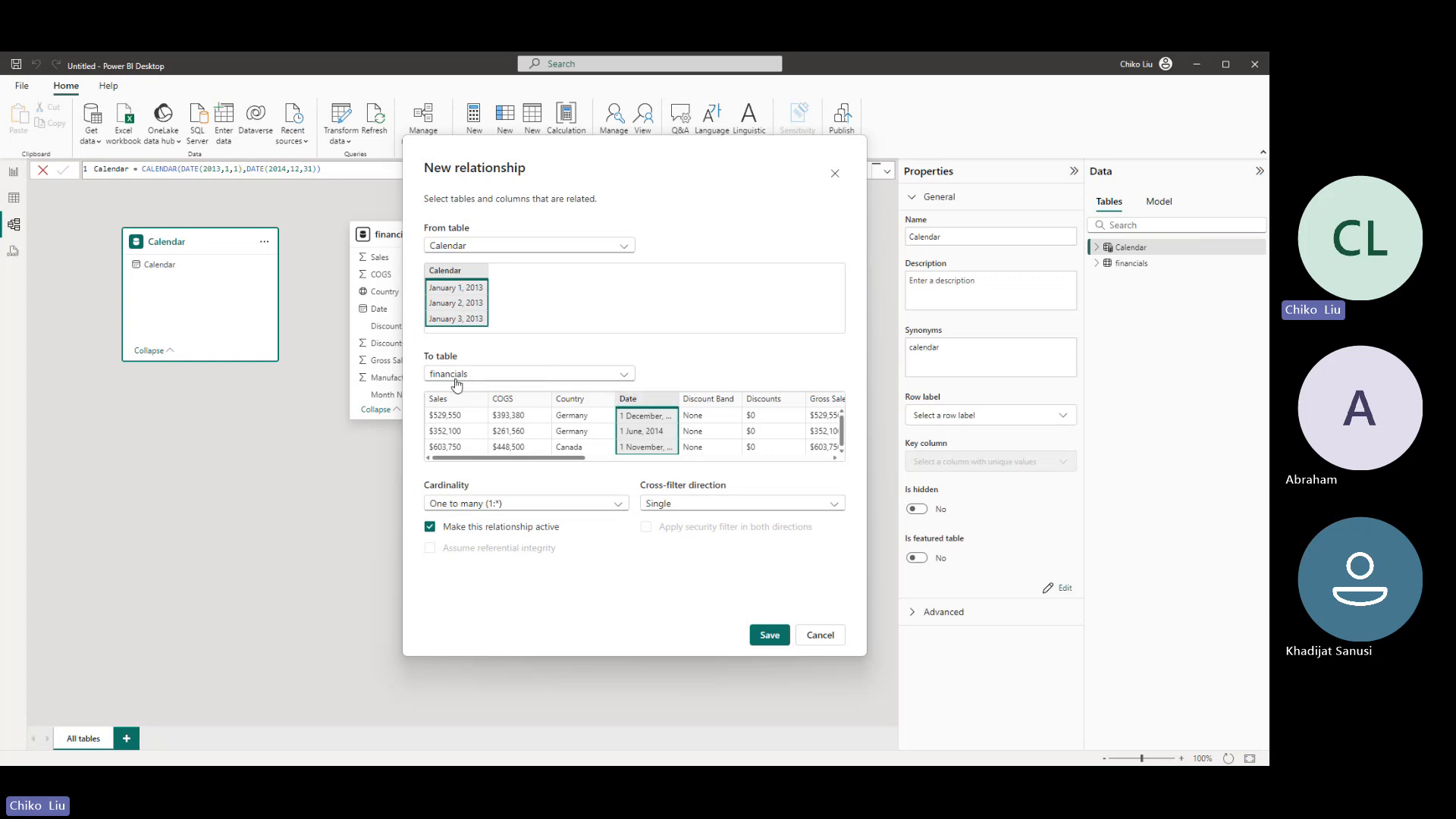
click(770, 636)
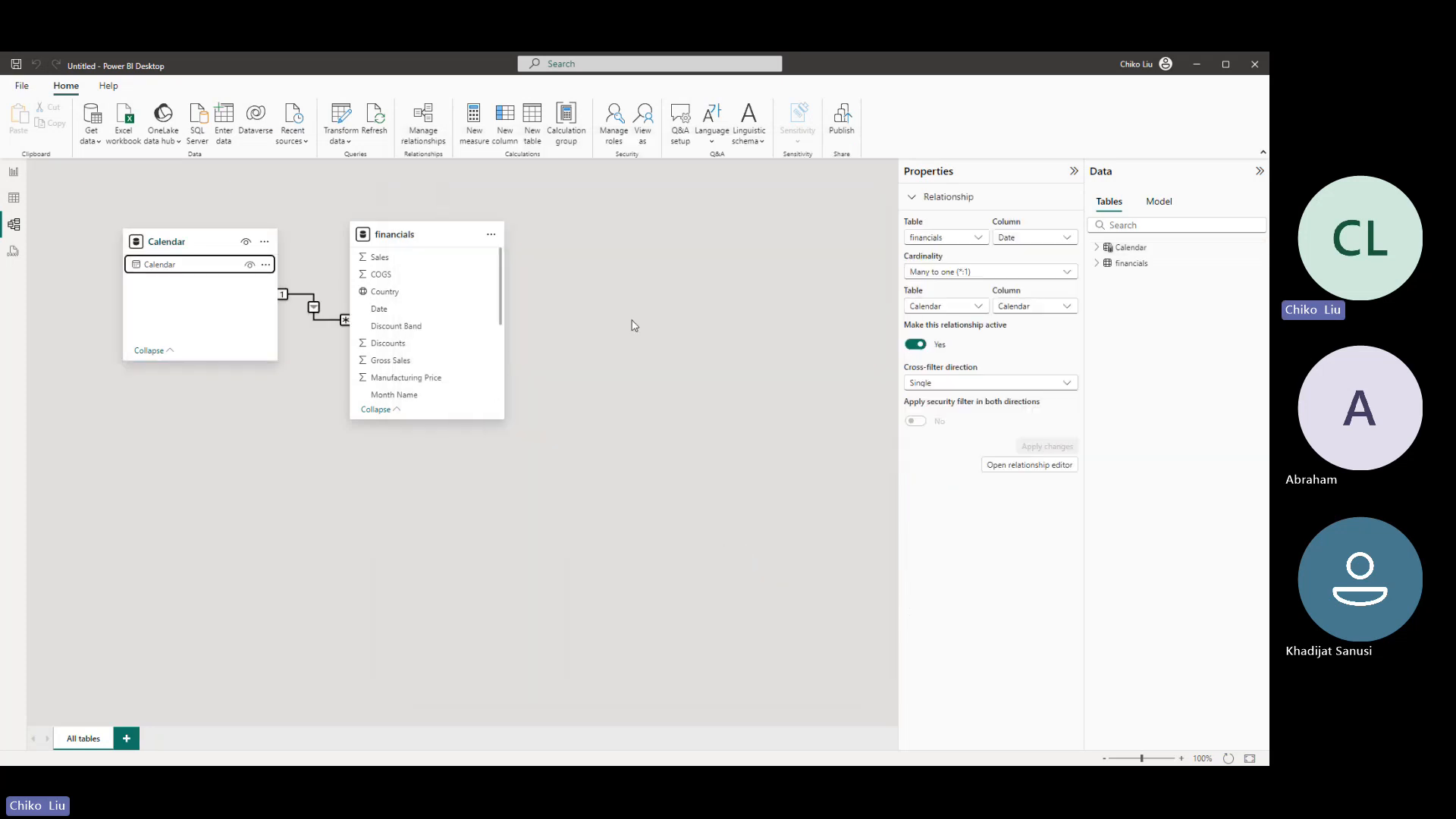
- Spread the Calendar and financials tables apart in the model diagram and inspect the relationship linked to the financials Date column
drag(226, 249, 270, 497)
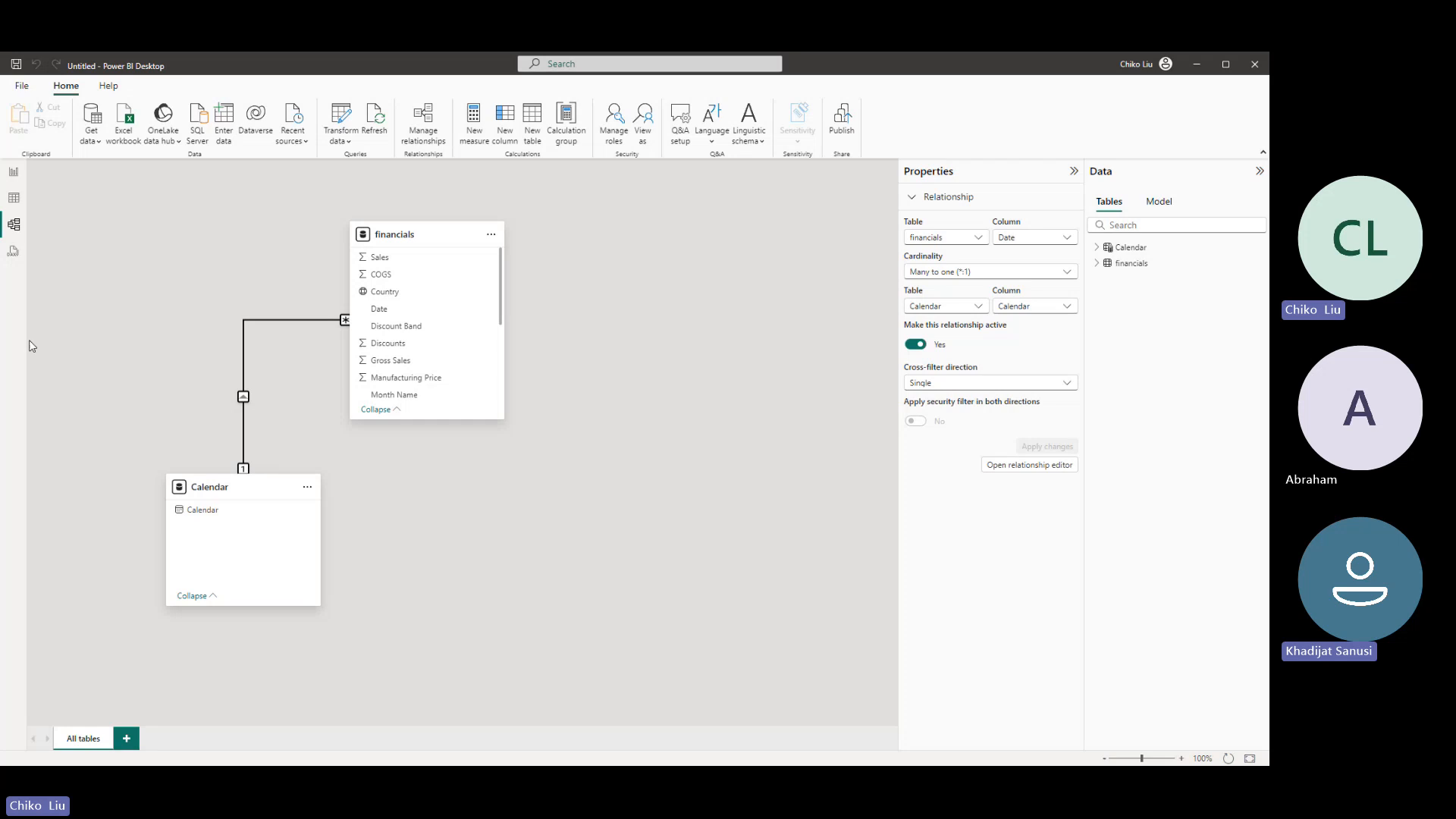
mouse_move(208, 486)
drag(208, 486, 118, 232)
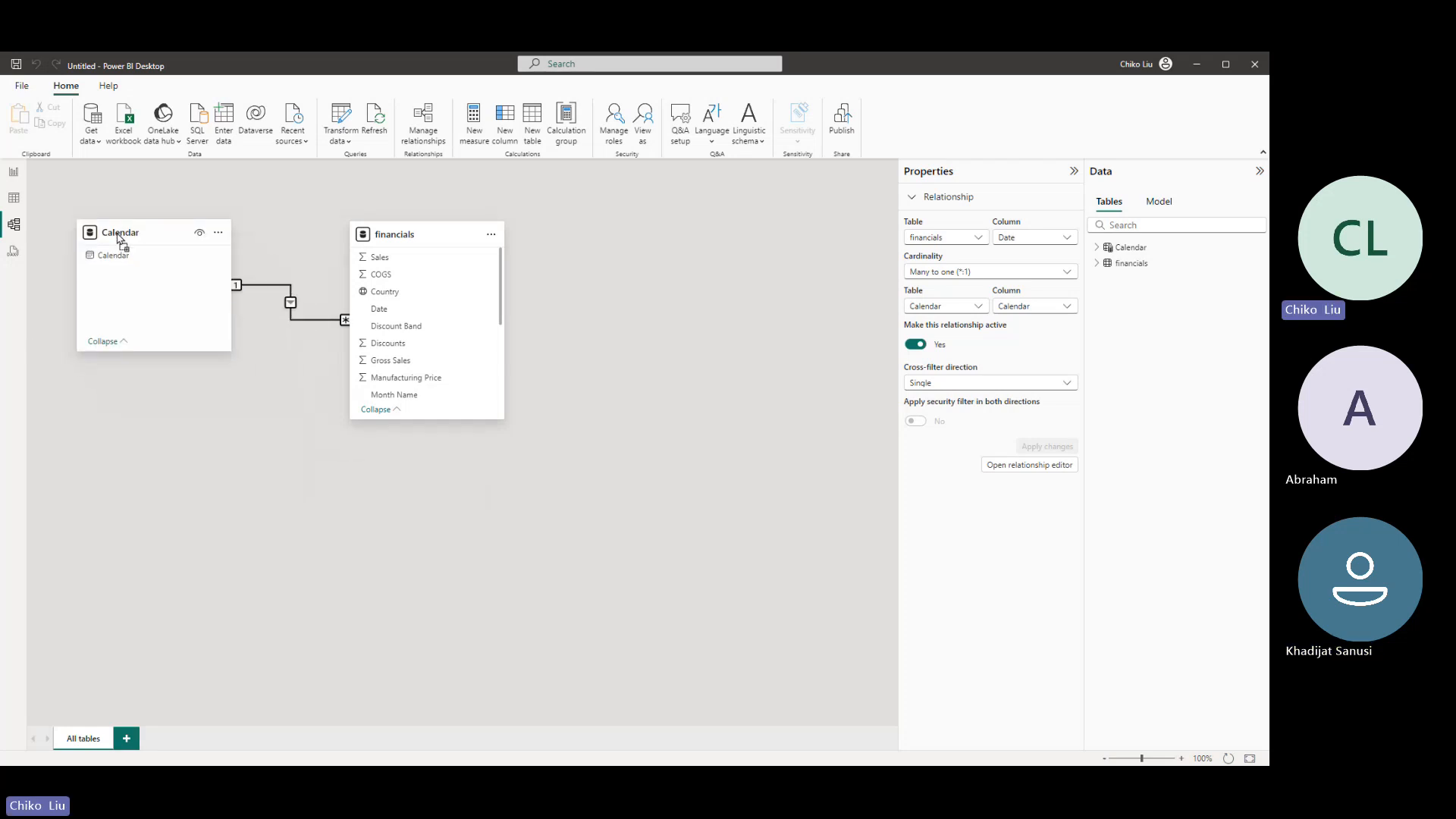
drag(439, 236, 539, 280)
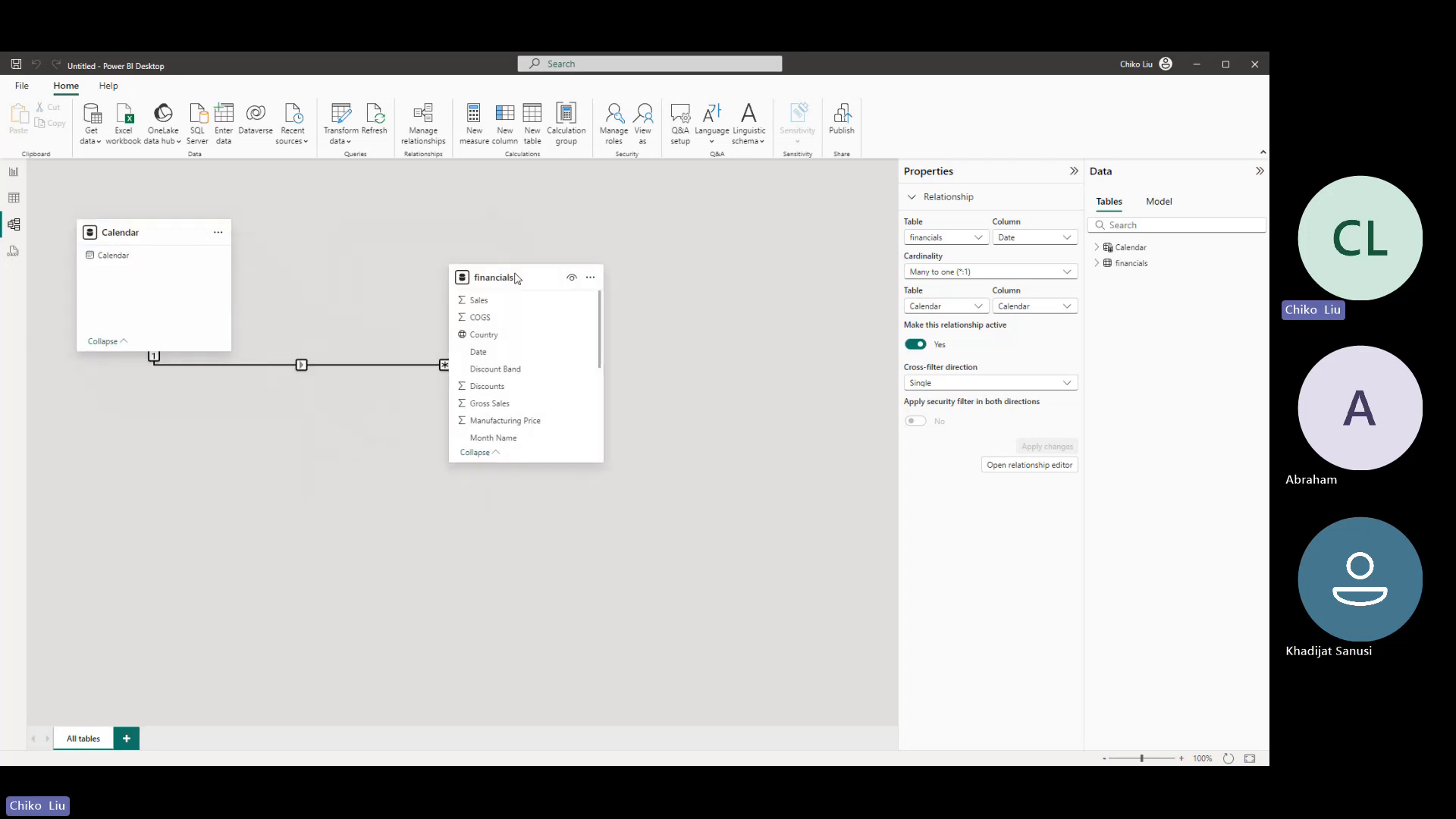
mouse_move(194, 219)
click(489, 356)
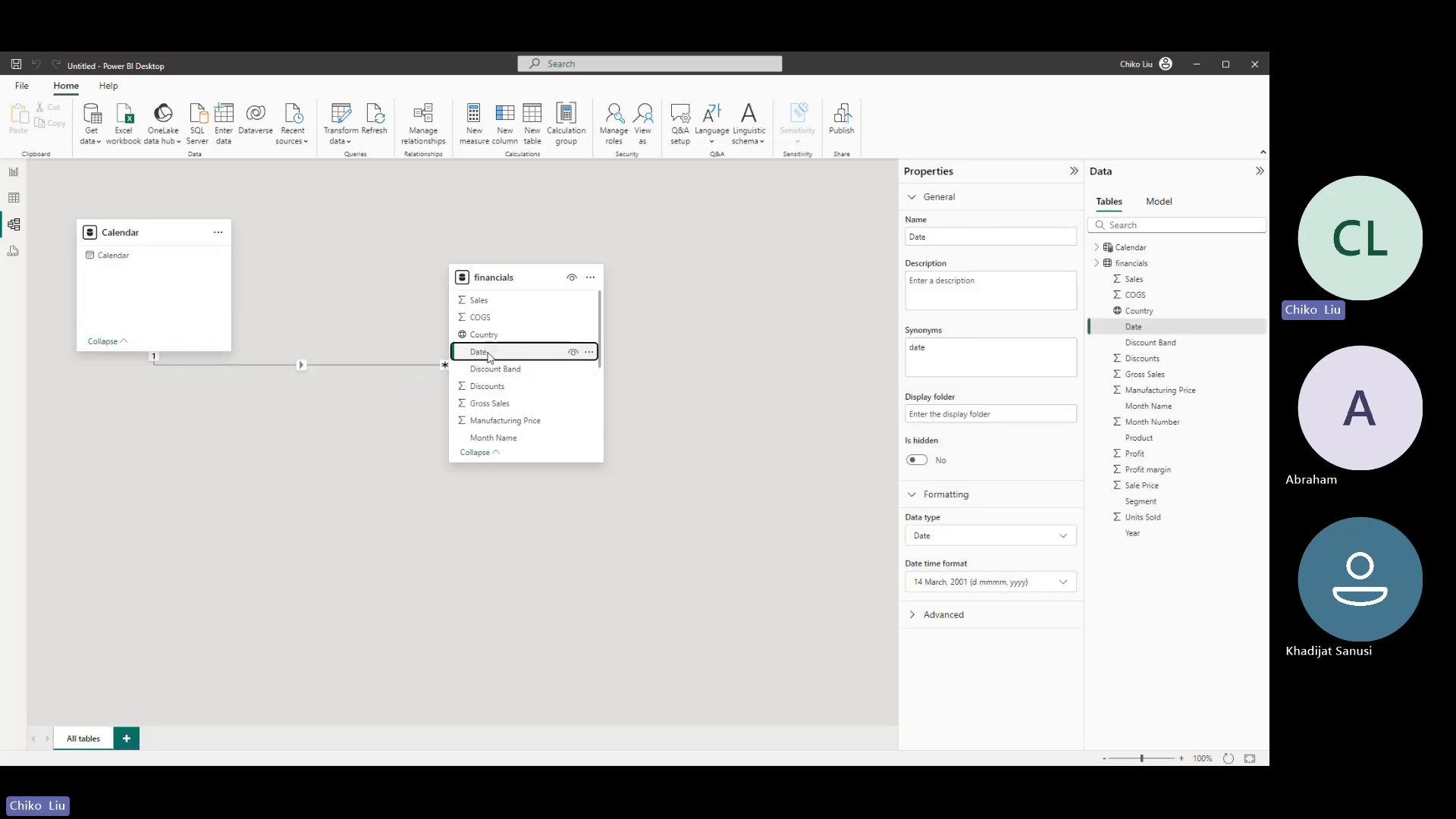
click(242, 366)
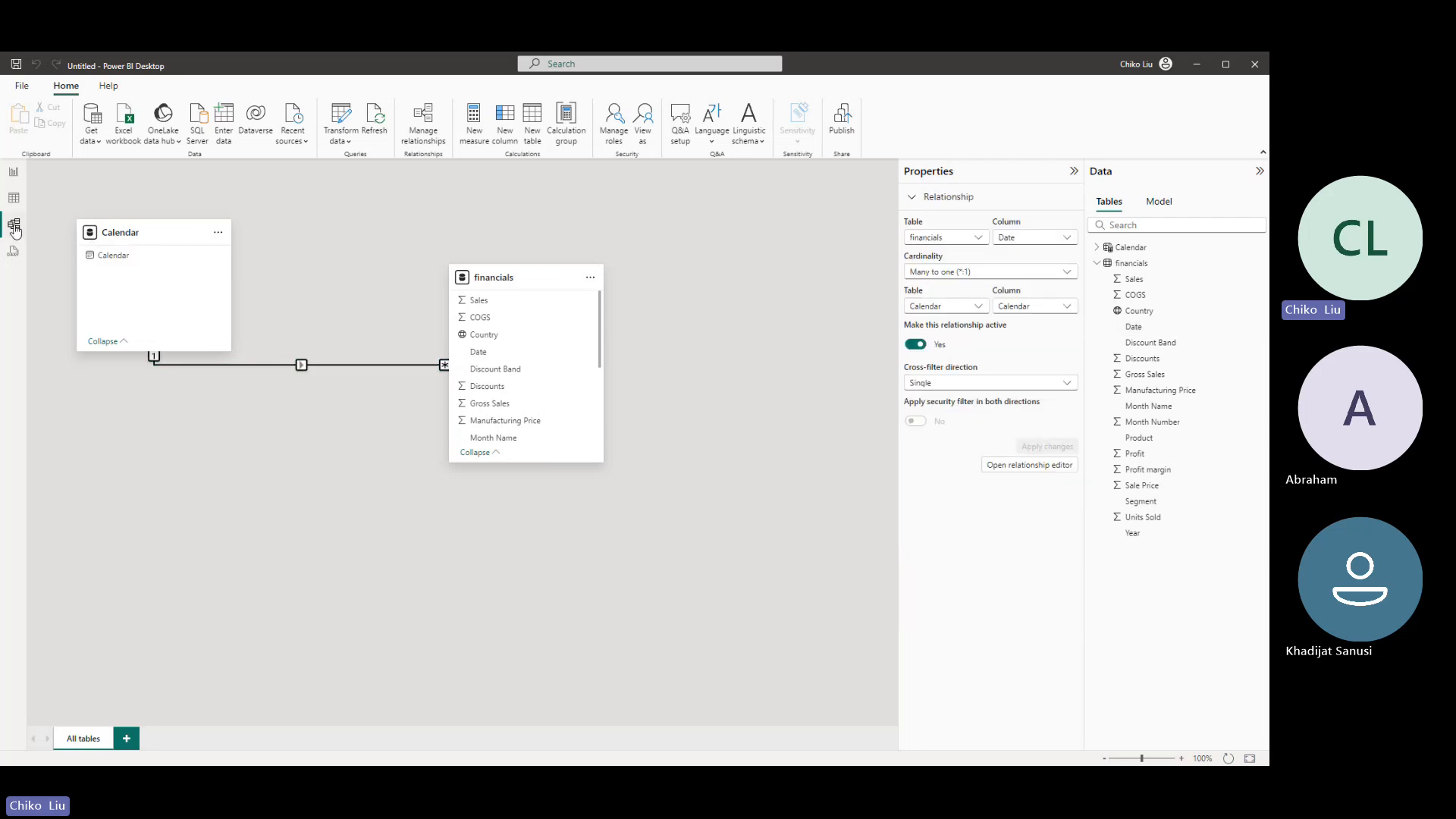
- Arrange the model diagram so the Calendar table sits below and to the left of the financials table
drag(132, 235, 184, 490)
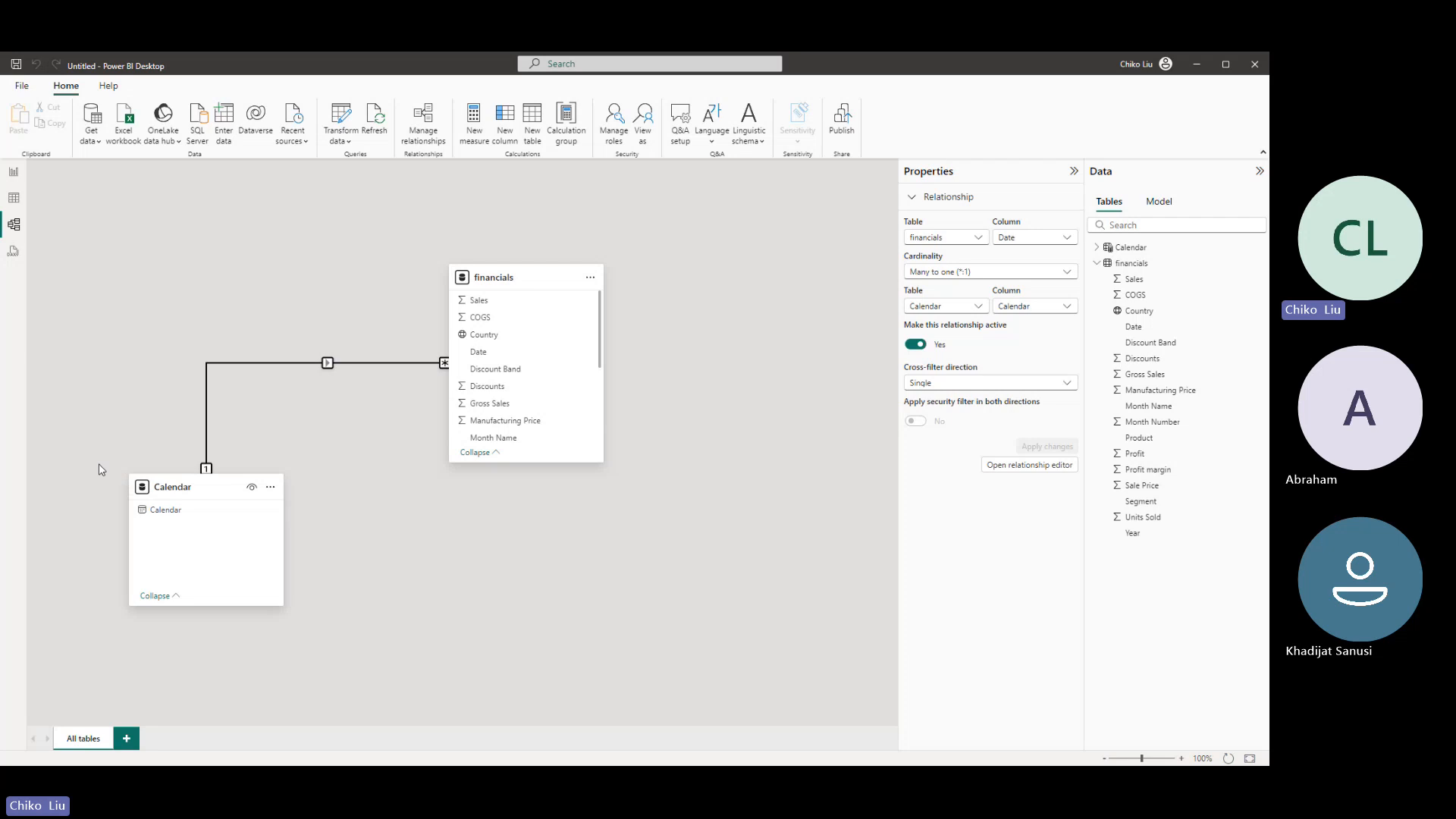
drag(536, 278, 381, 206)
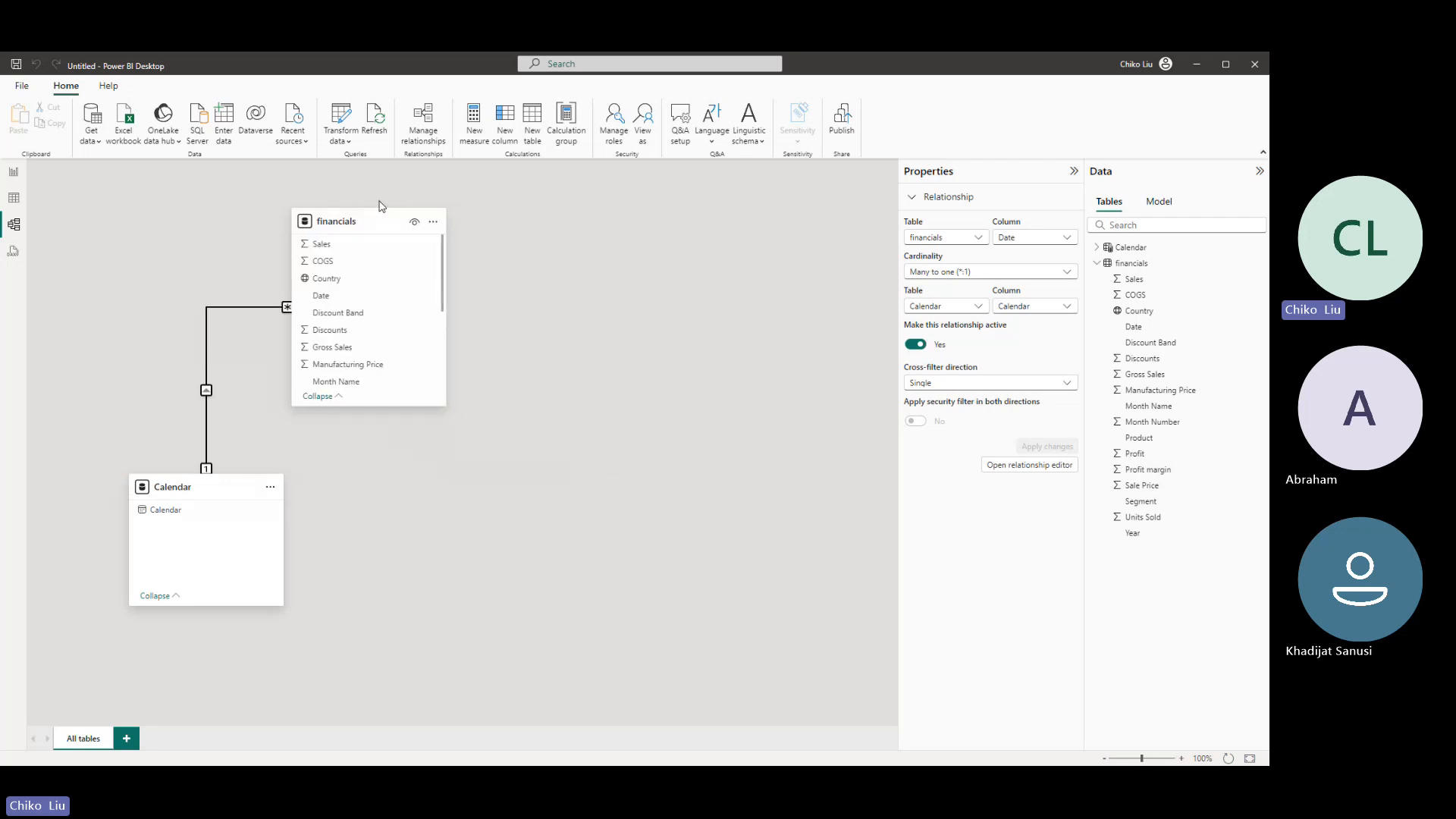
- Shift the financials and Calendar tables further right in the model diagram, keeping Calendar below and to the left of financials
drag(364, 221, 502, 217)
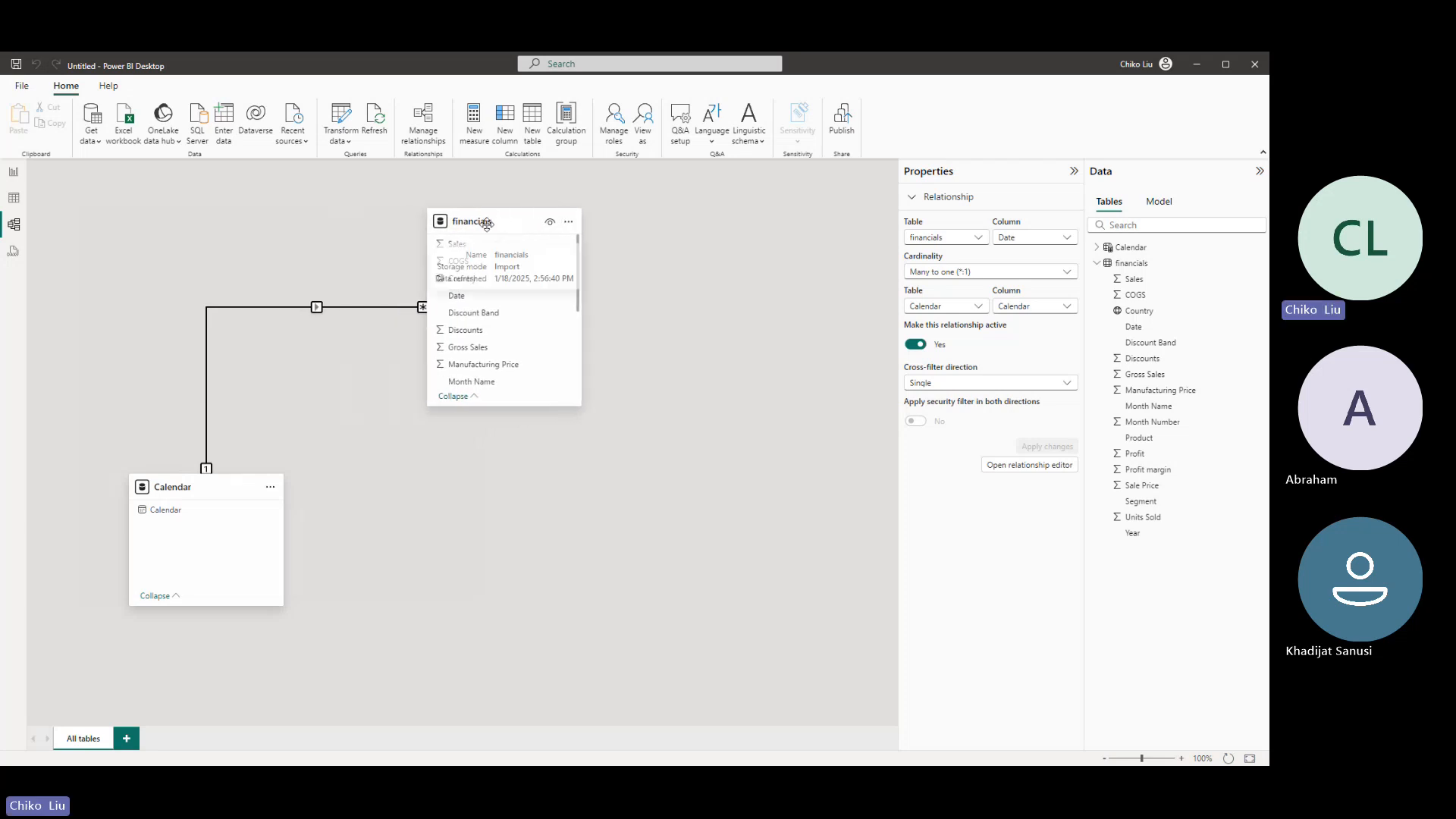
drag(240, 498, 342, 499)
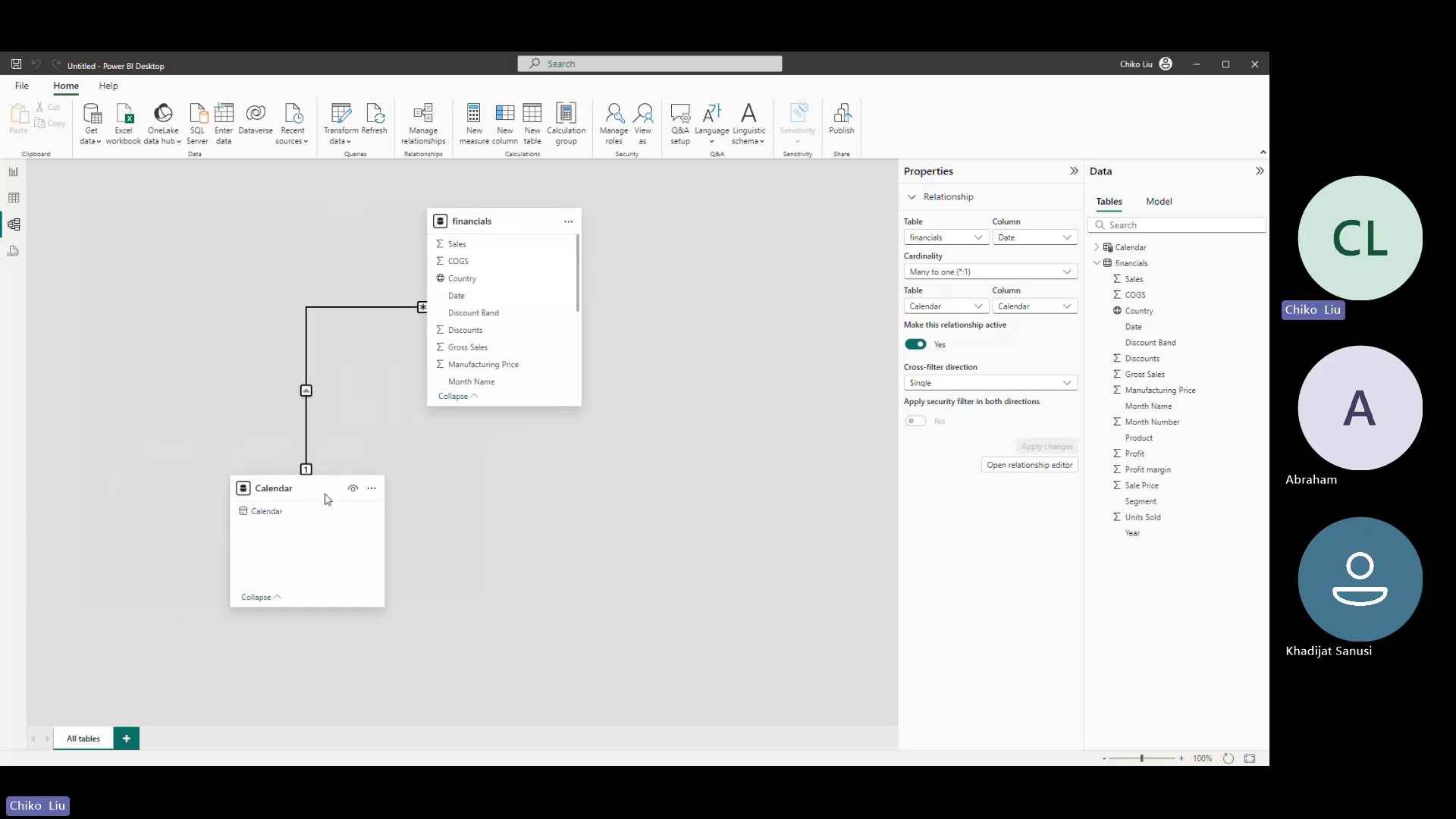
- Hide the financials table's Date column from the report view and review the fields of both tables
click(1096, 262)
click(1097, 263)
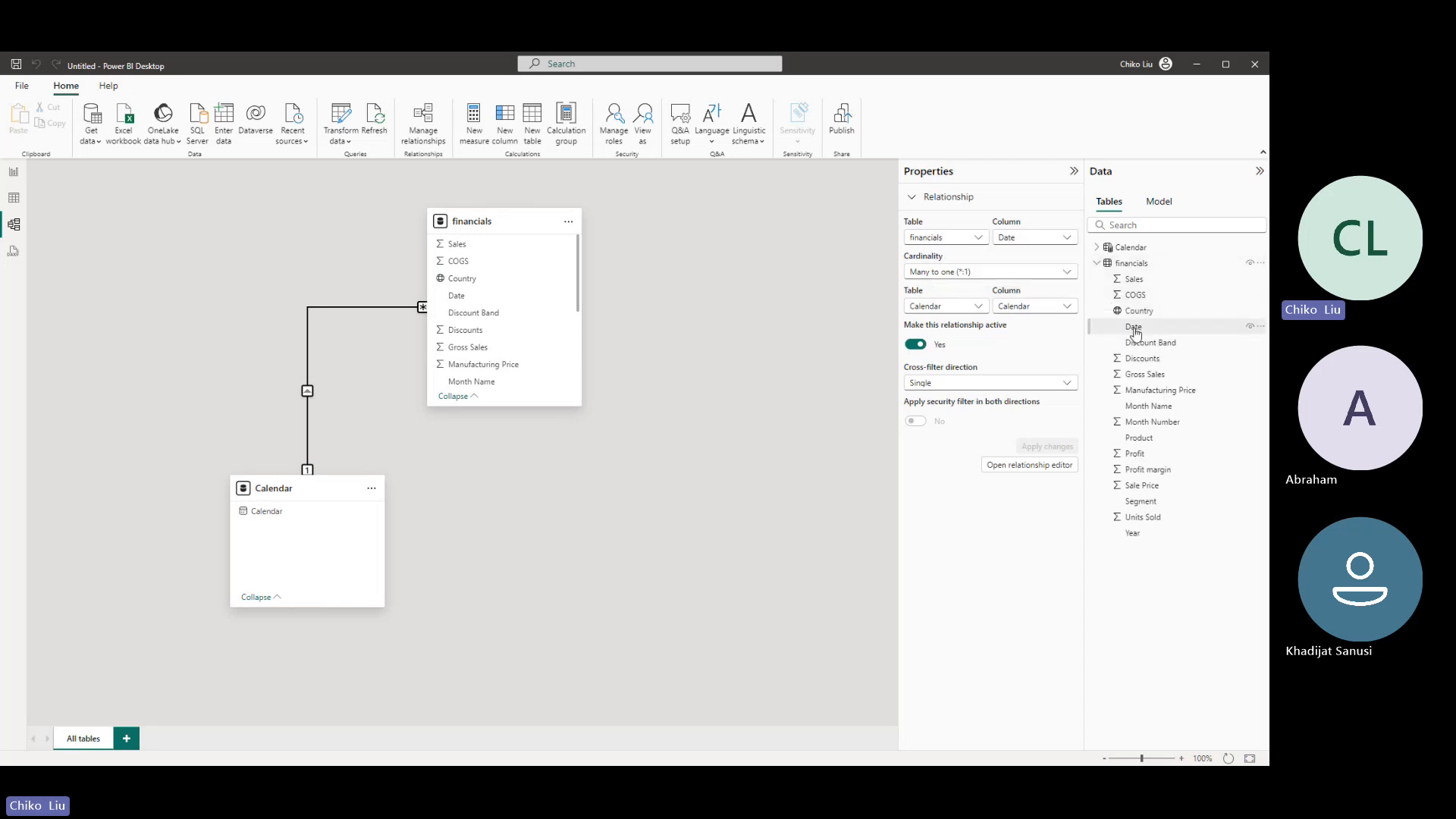
click(1250, 328)
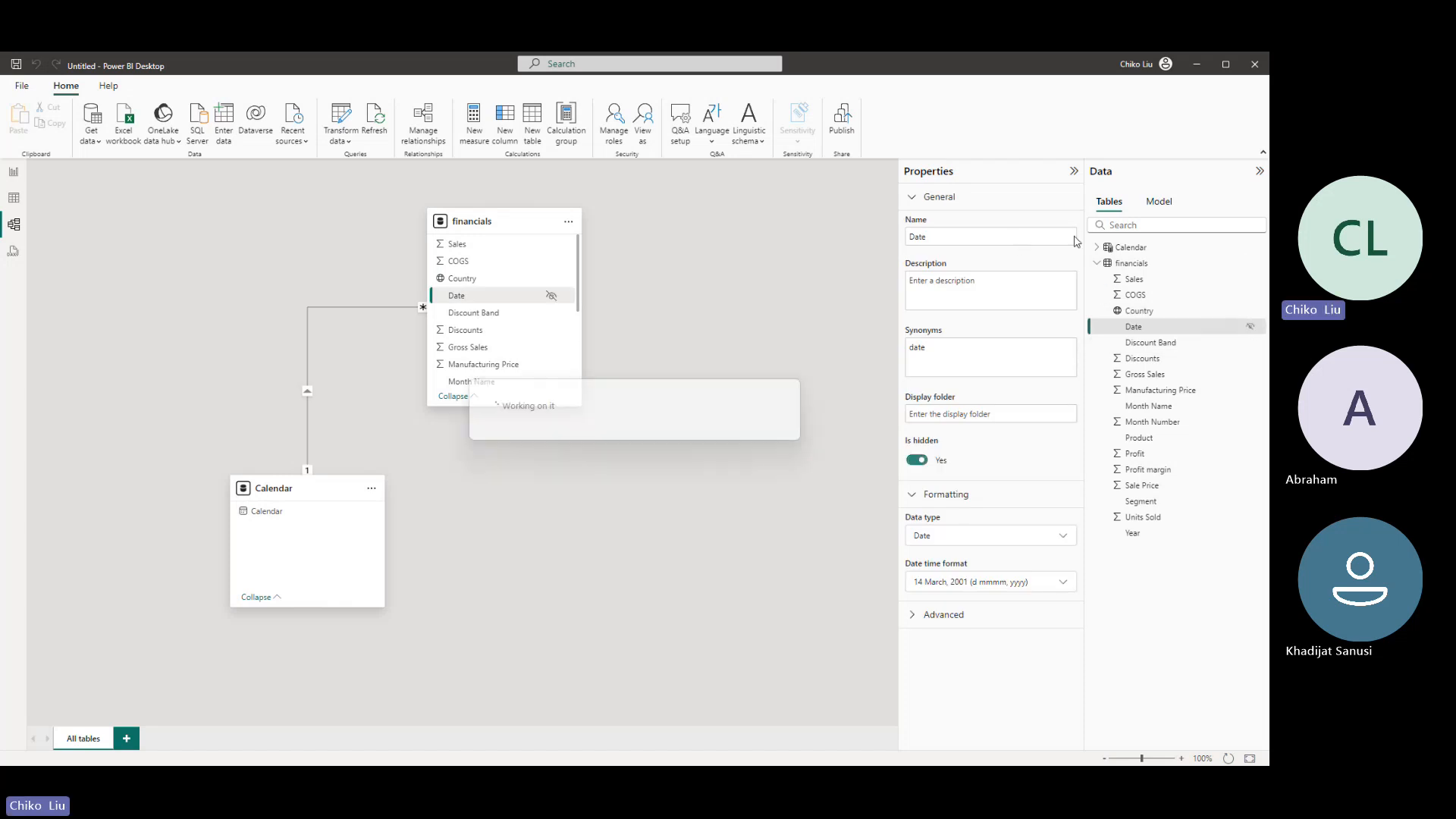
click(1096, 264)
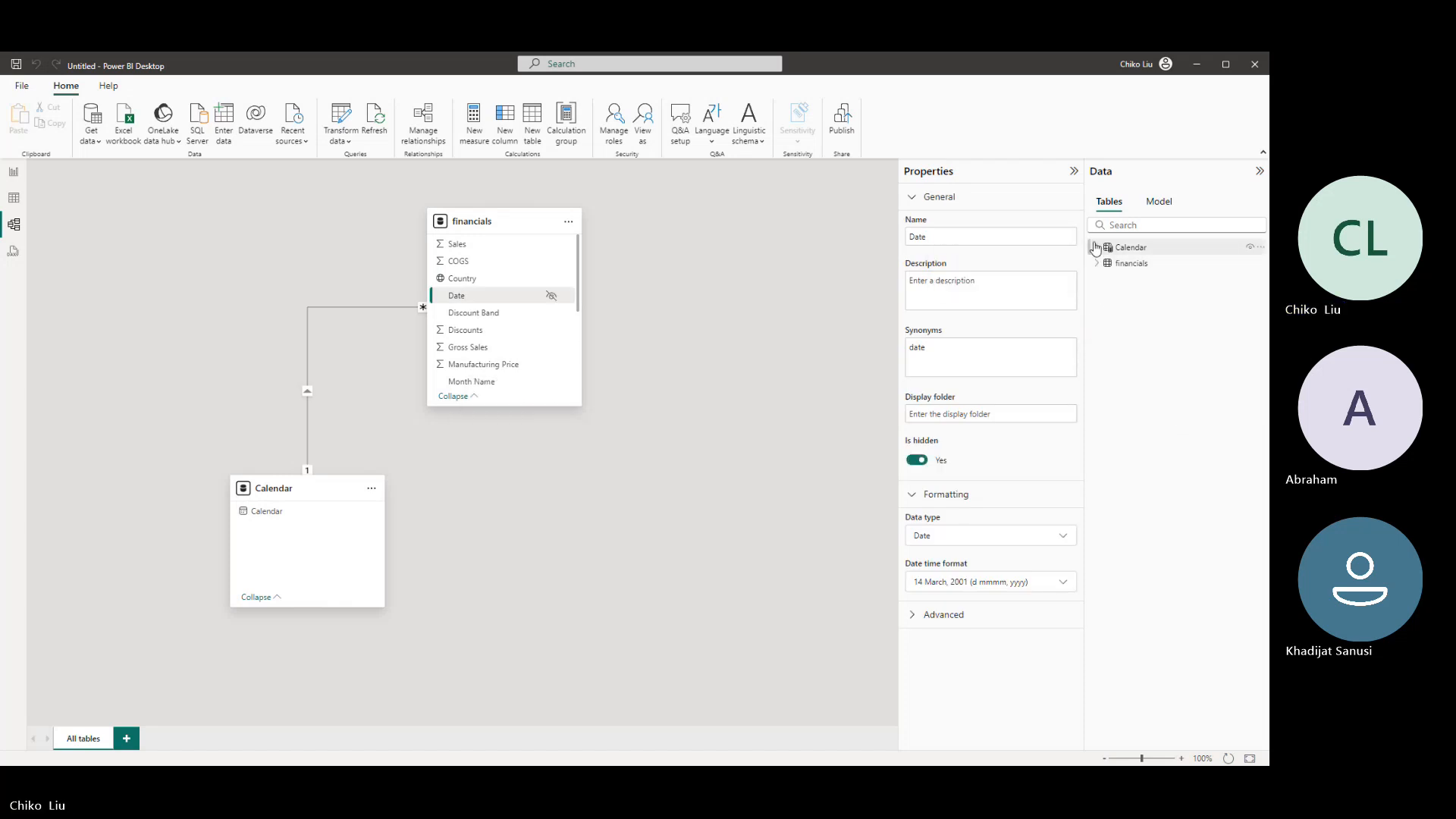
click(1097, 247)
click(1101, 280)
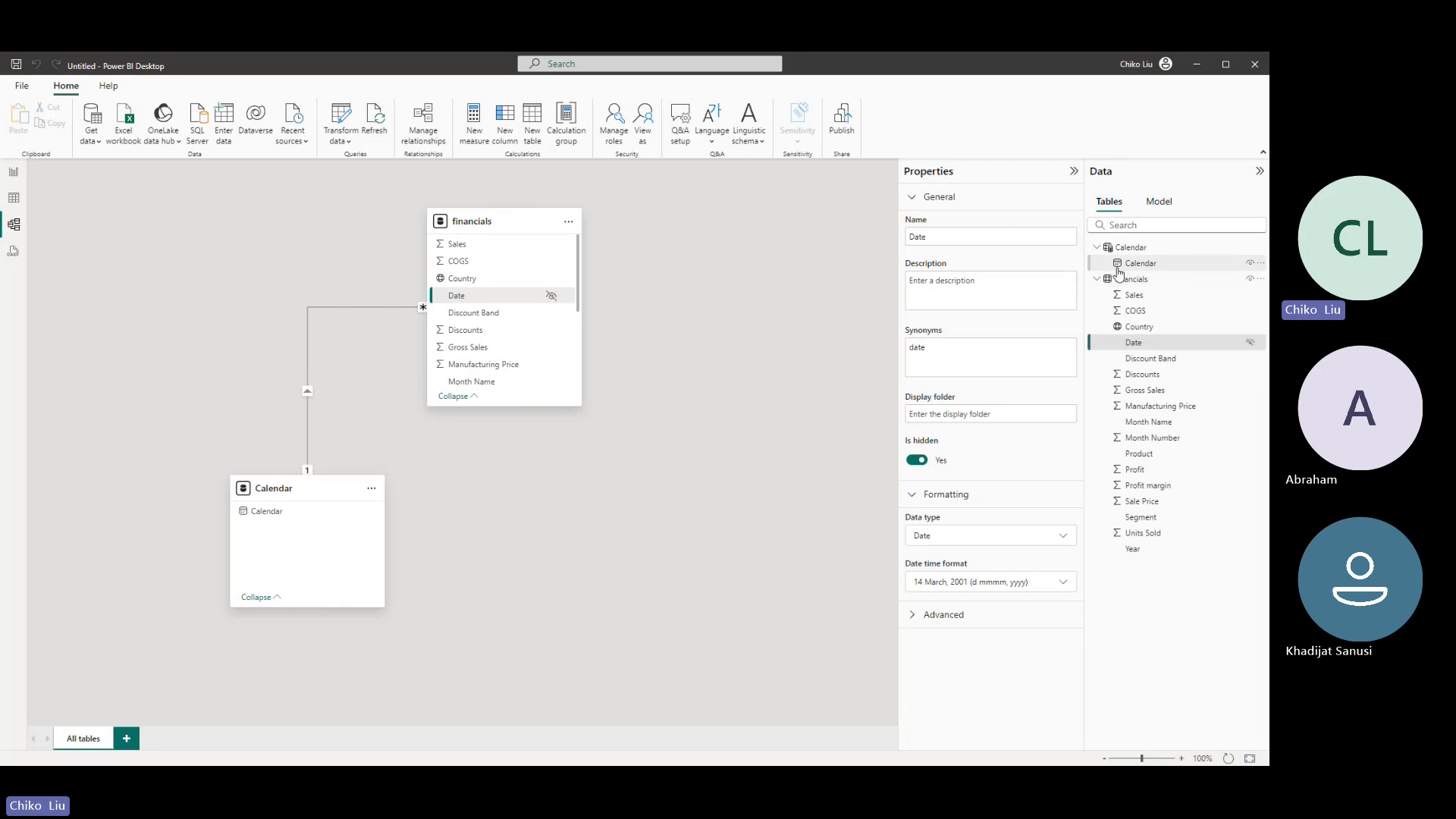
click(1144, 346)
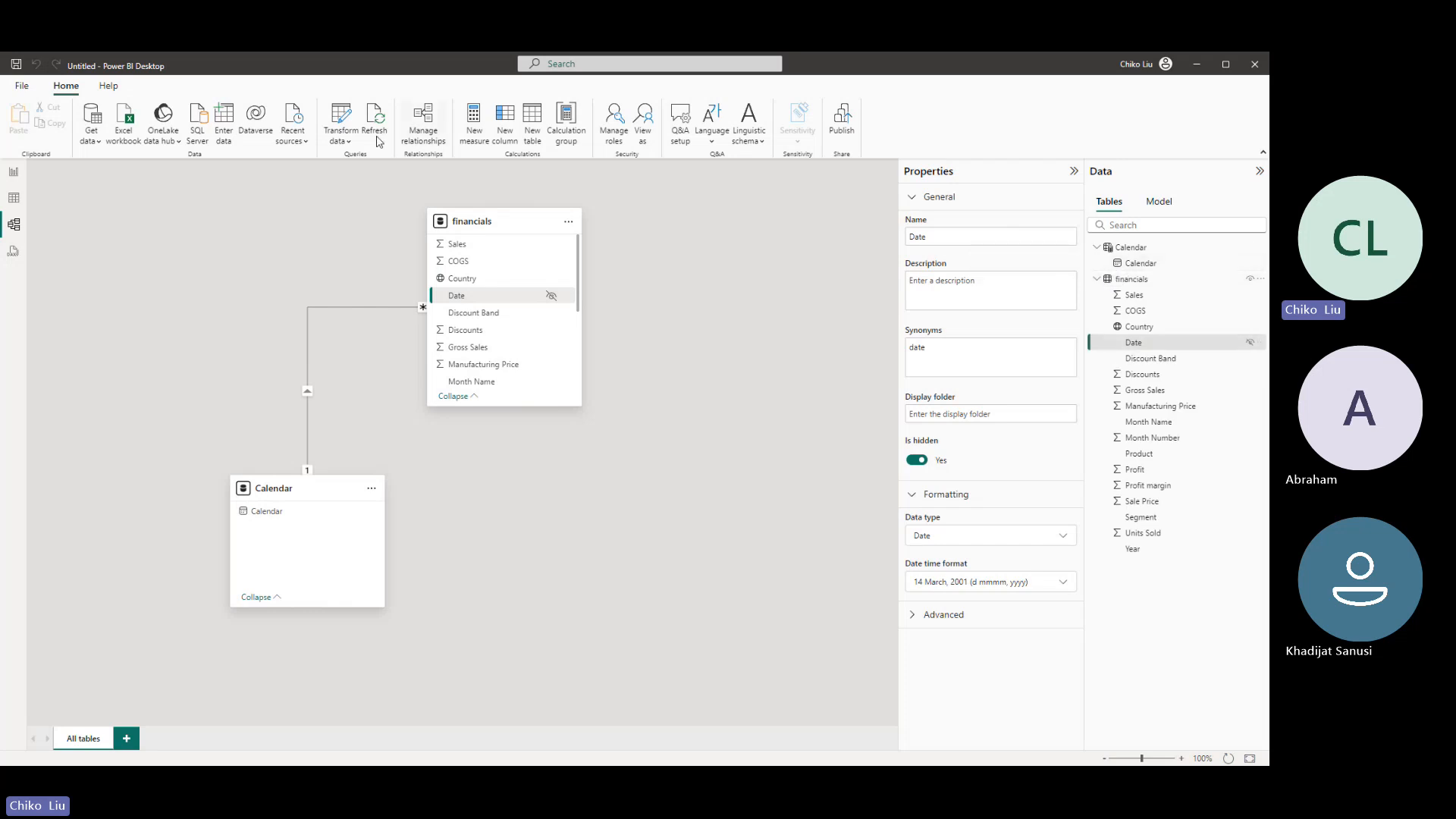
- Switch to the report view, add a map visual from the financials Country field and enlarge it across most of the page width
click(21, 178)
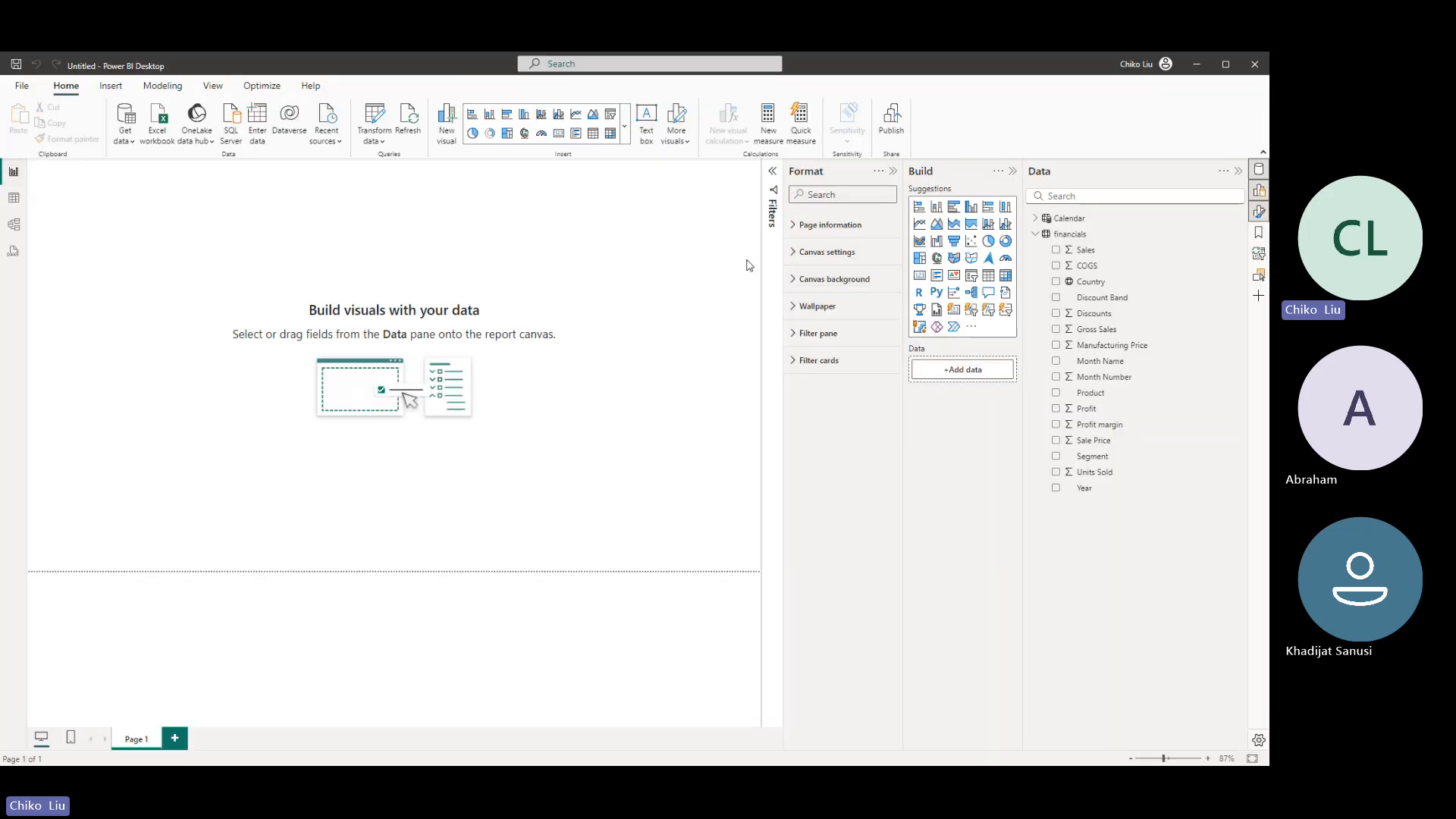
click(1035, 235)
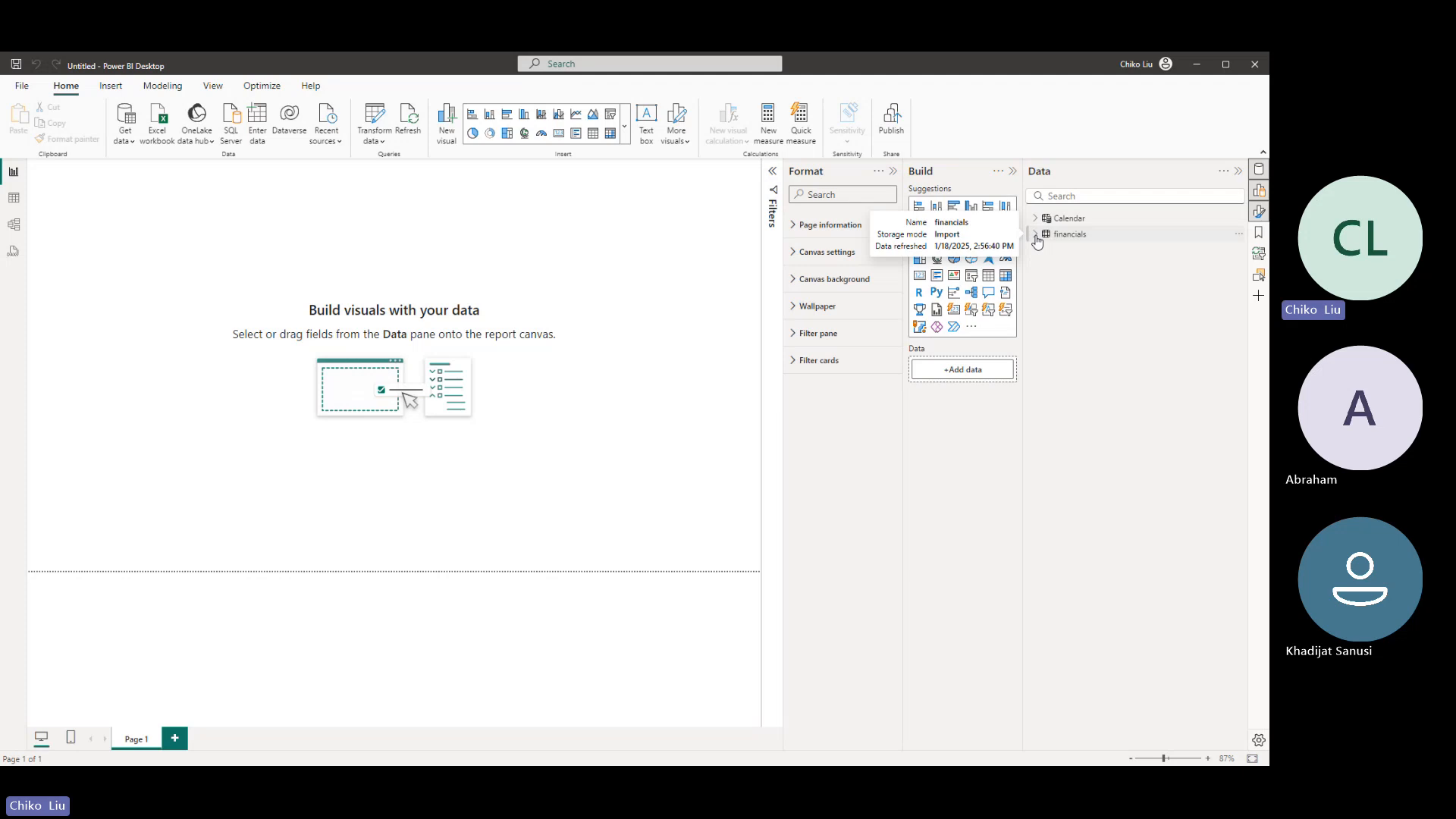
click(1036, 236)
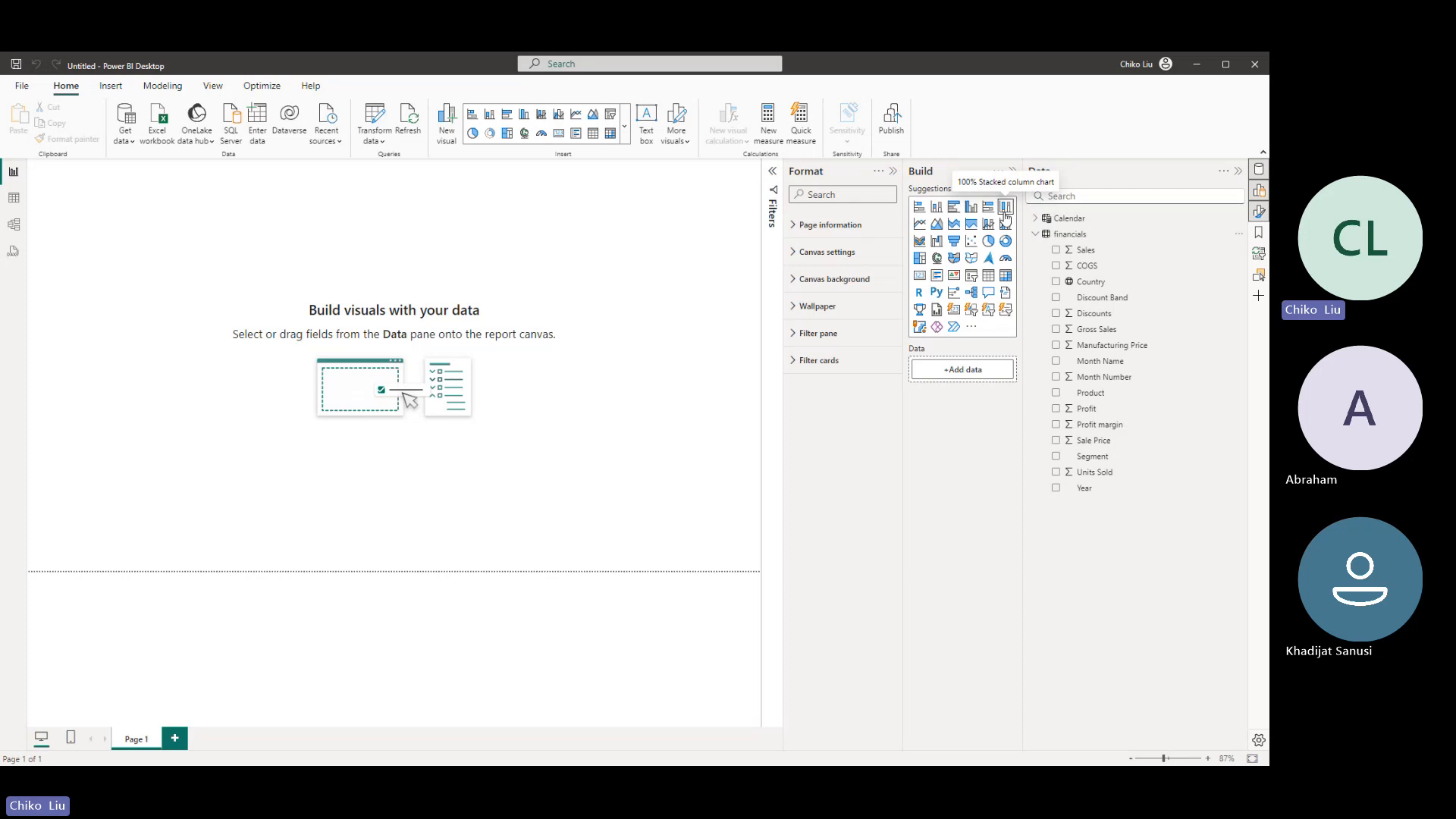
click(1057, 283)
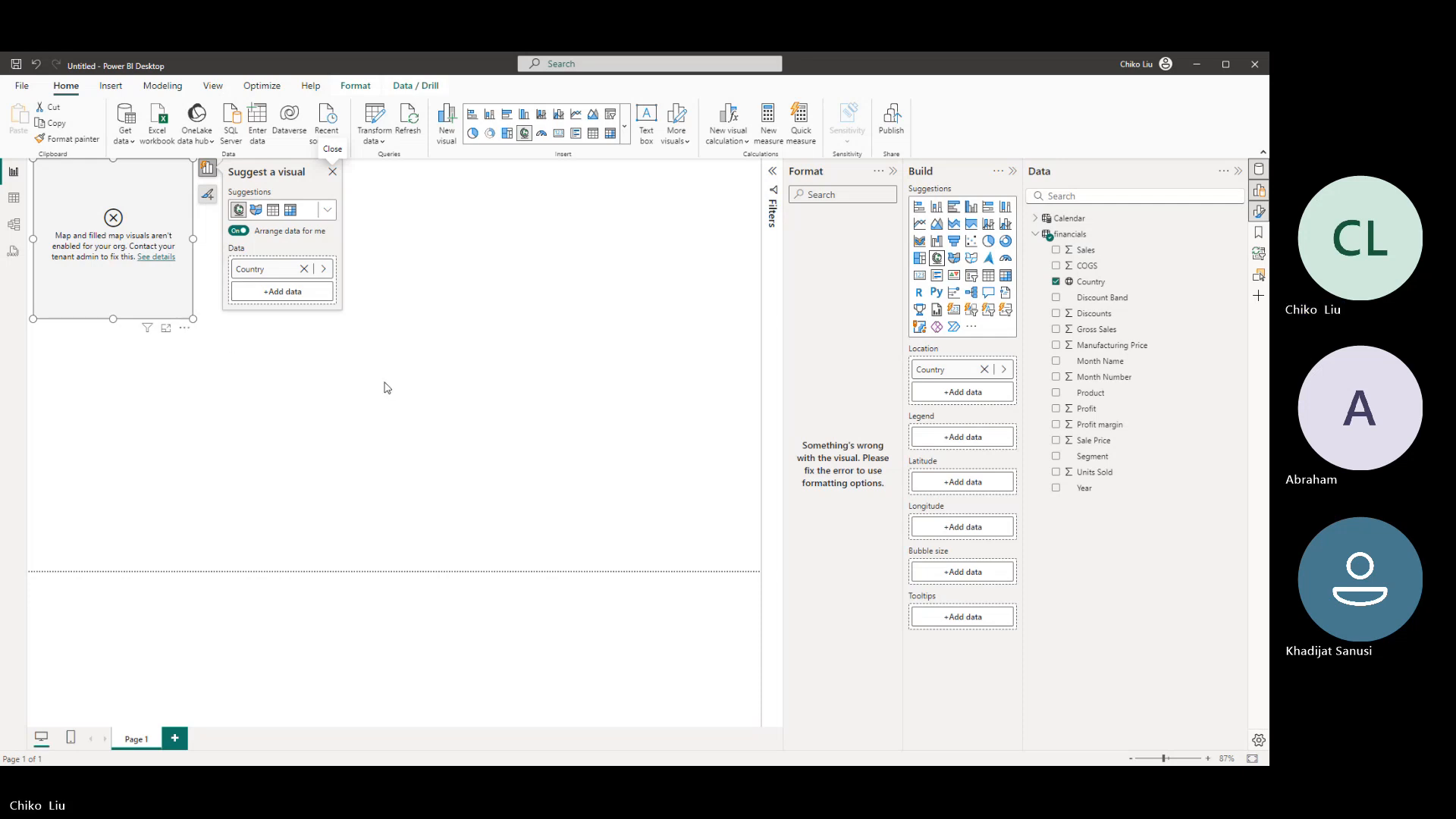
click(333, 173)
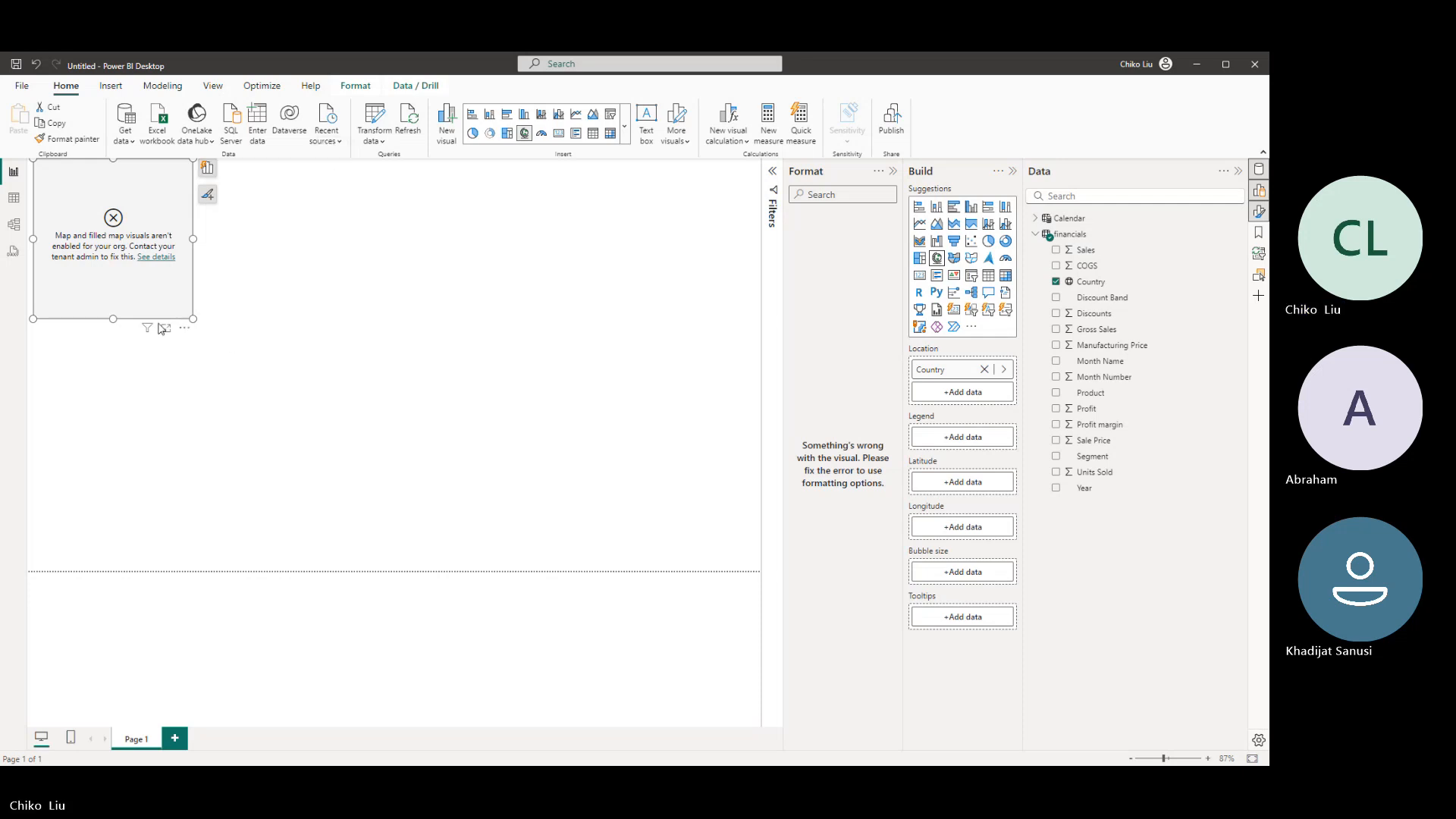
drag(194, 320, 622, 445)
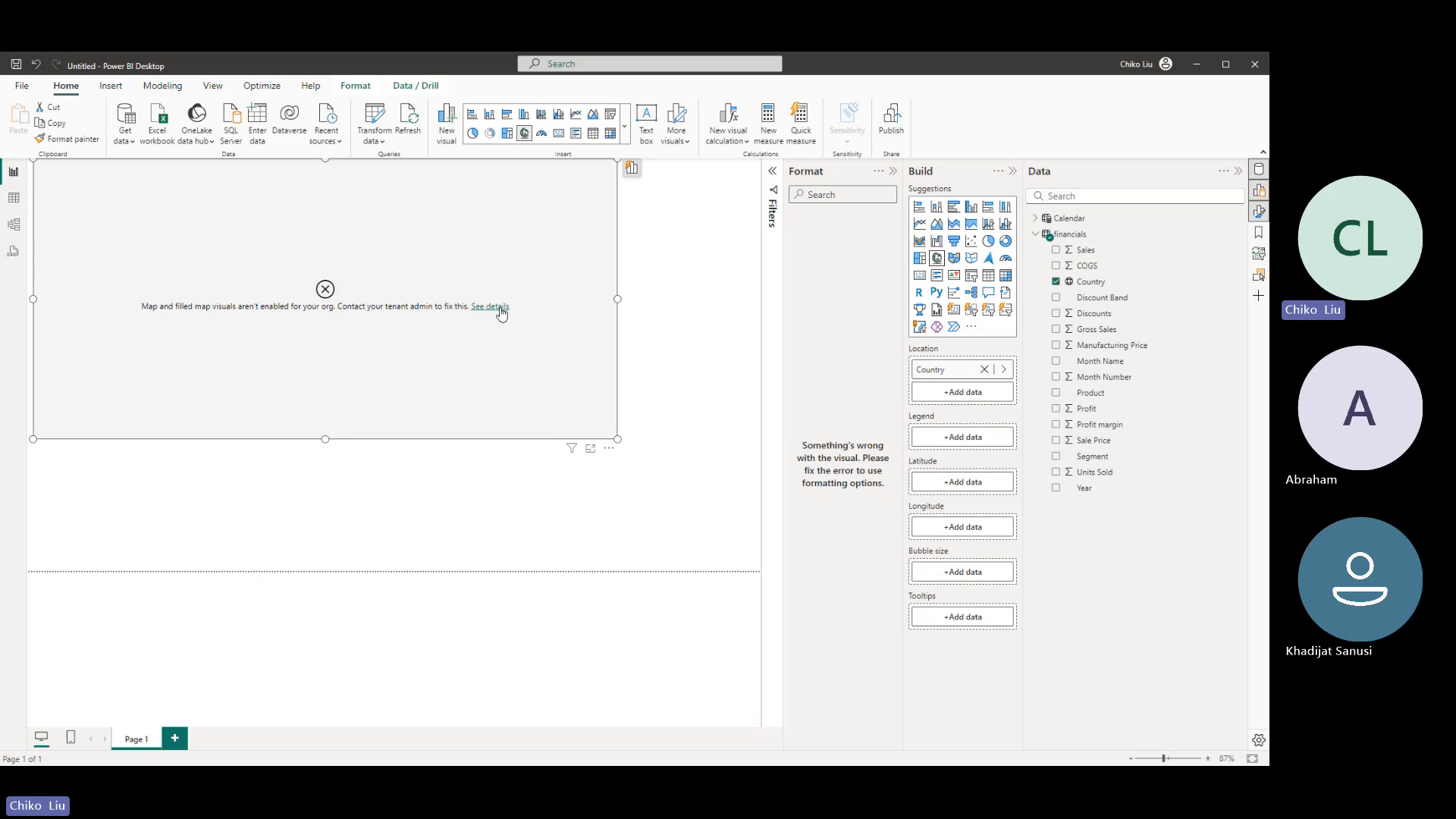
- Enable ArcGIS for Power BI and Map and Filled Map visuals in the global security options
click(30, 87)
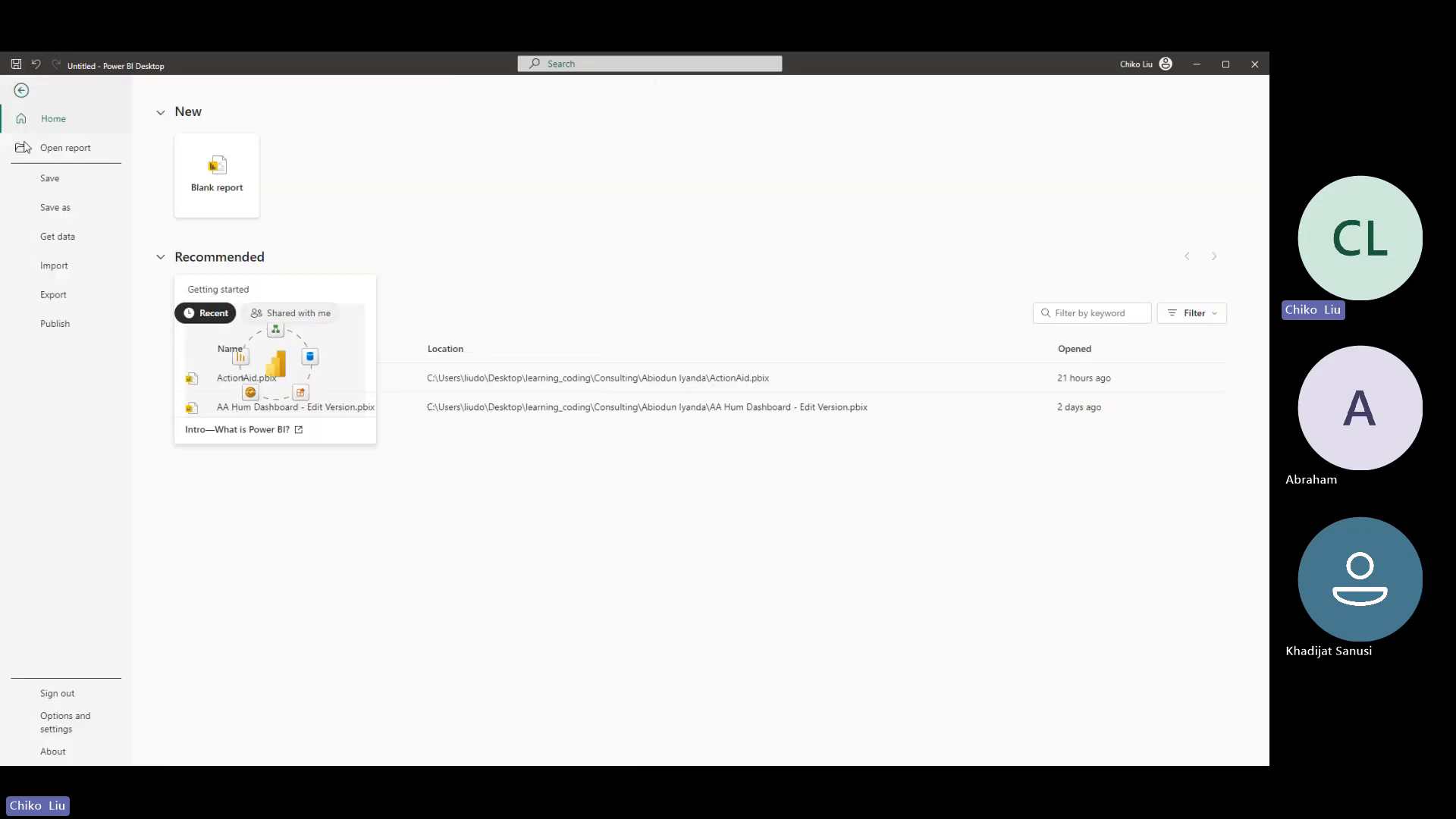
click(66, 728)
key(Escape)
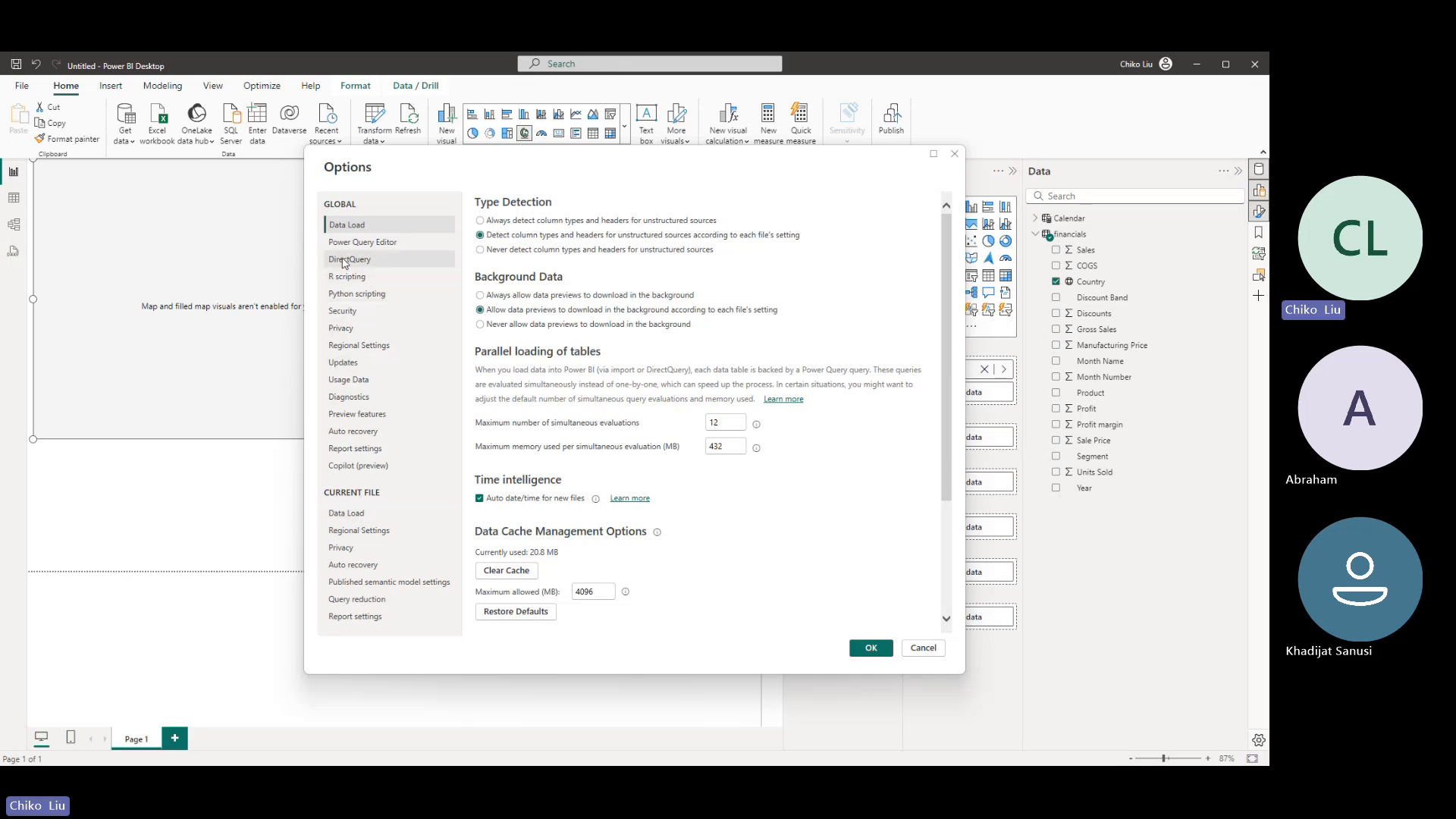
click(383, 347)
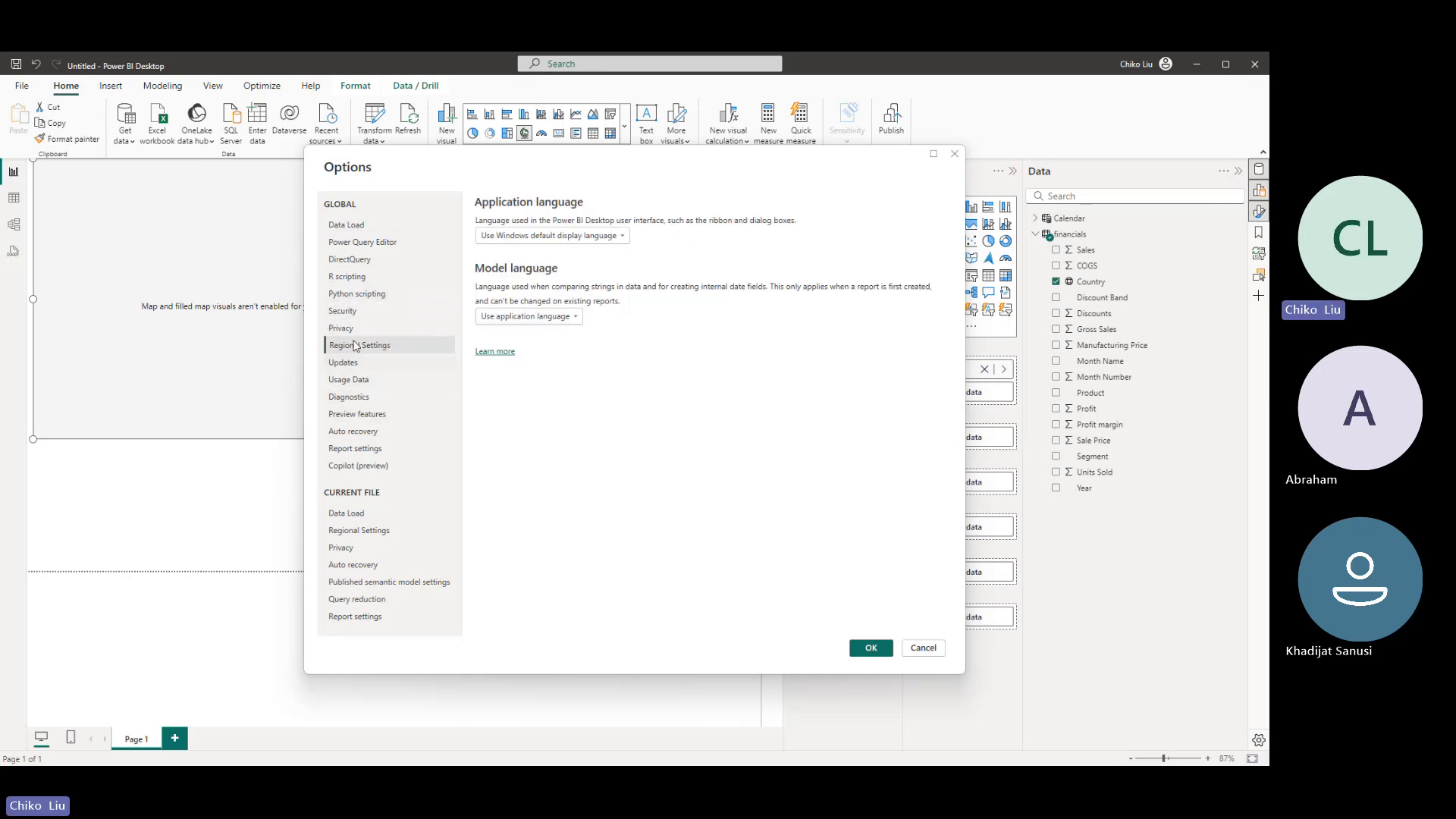
click(348, 317)
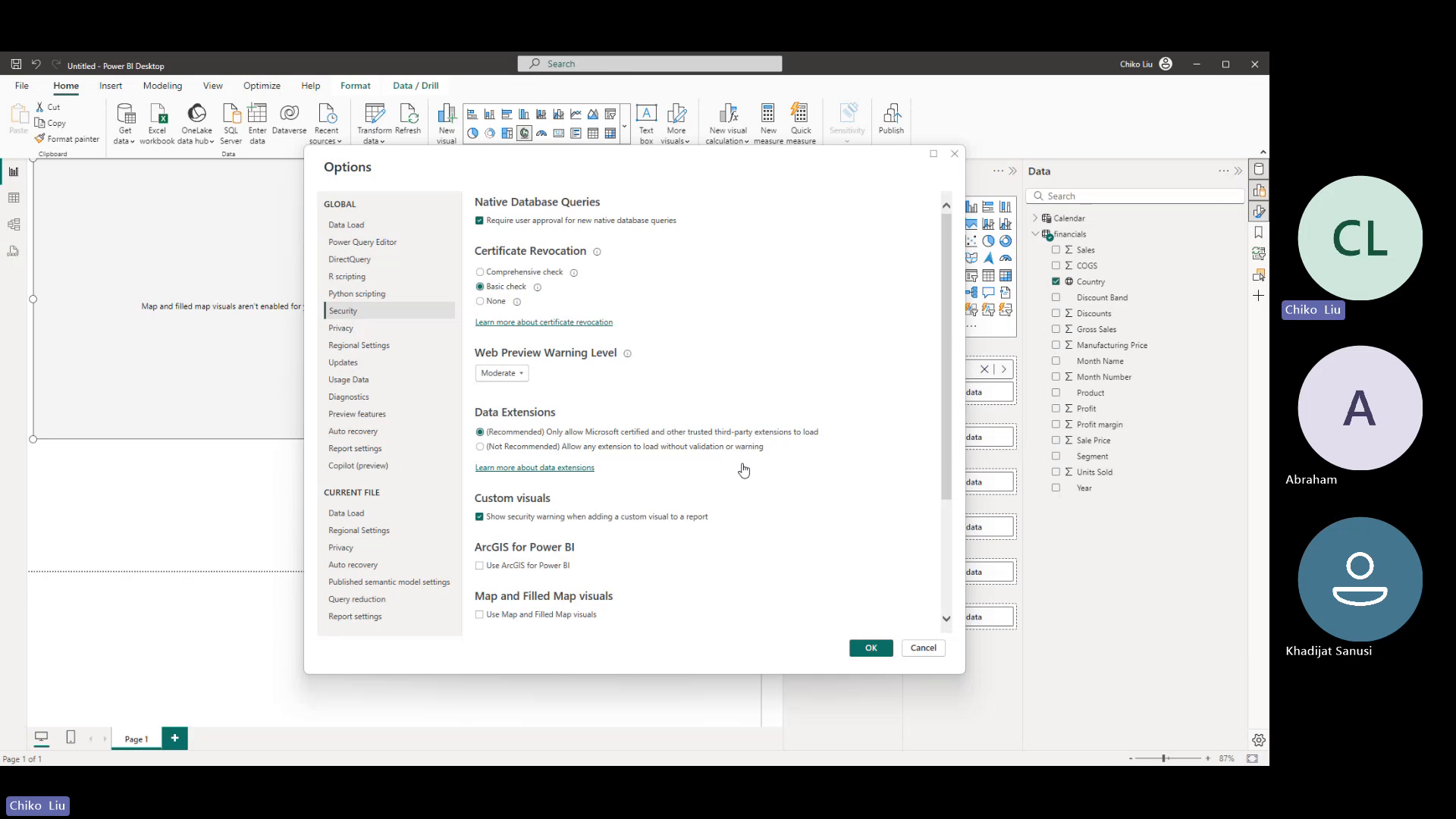
scroll(741, 464, down, 2)
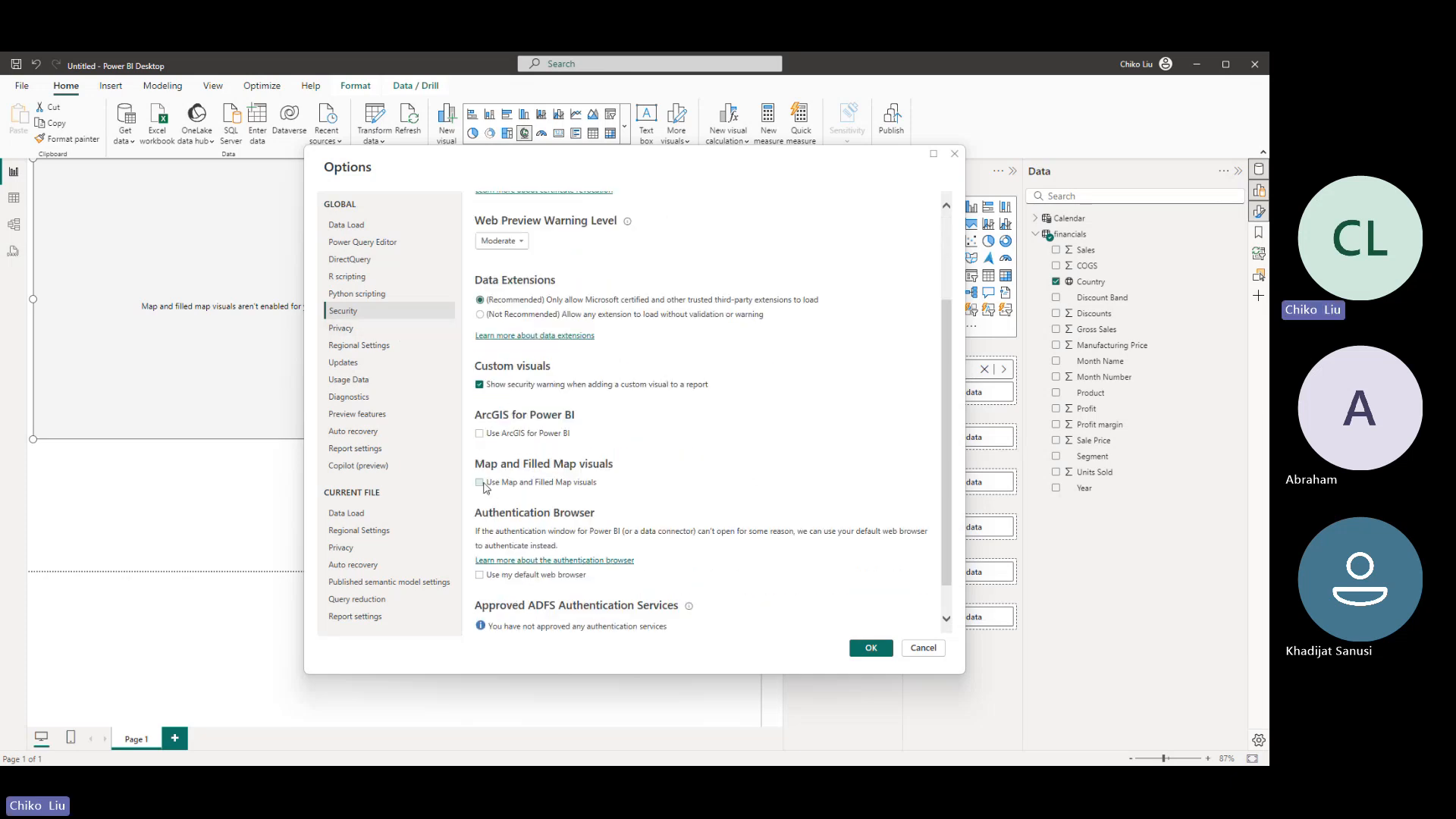
click(482, 486)
scroll(556, 455, down, 1)
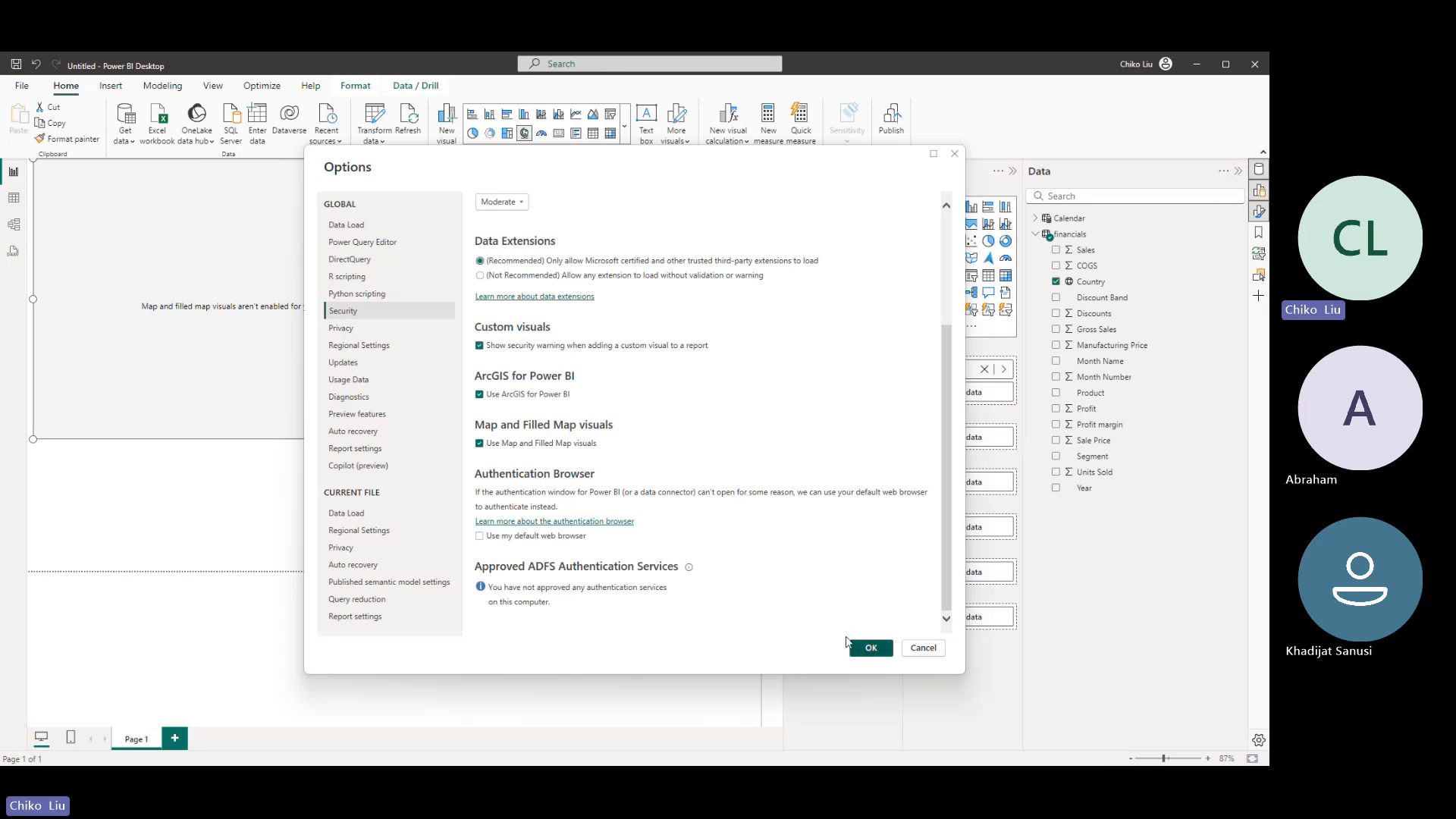
click(872, 648)
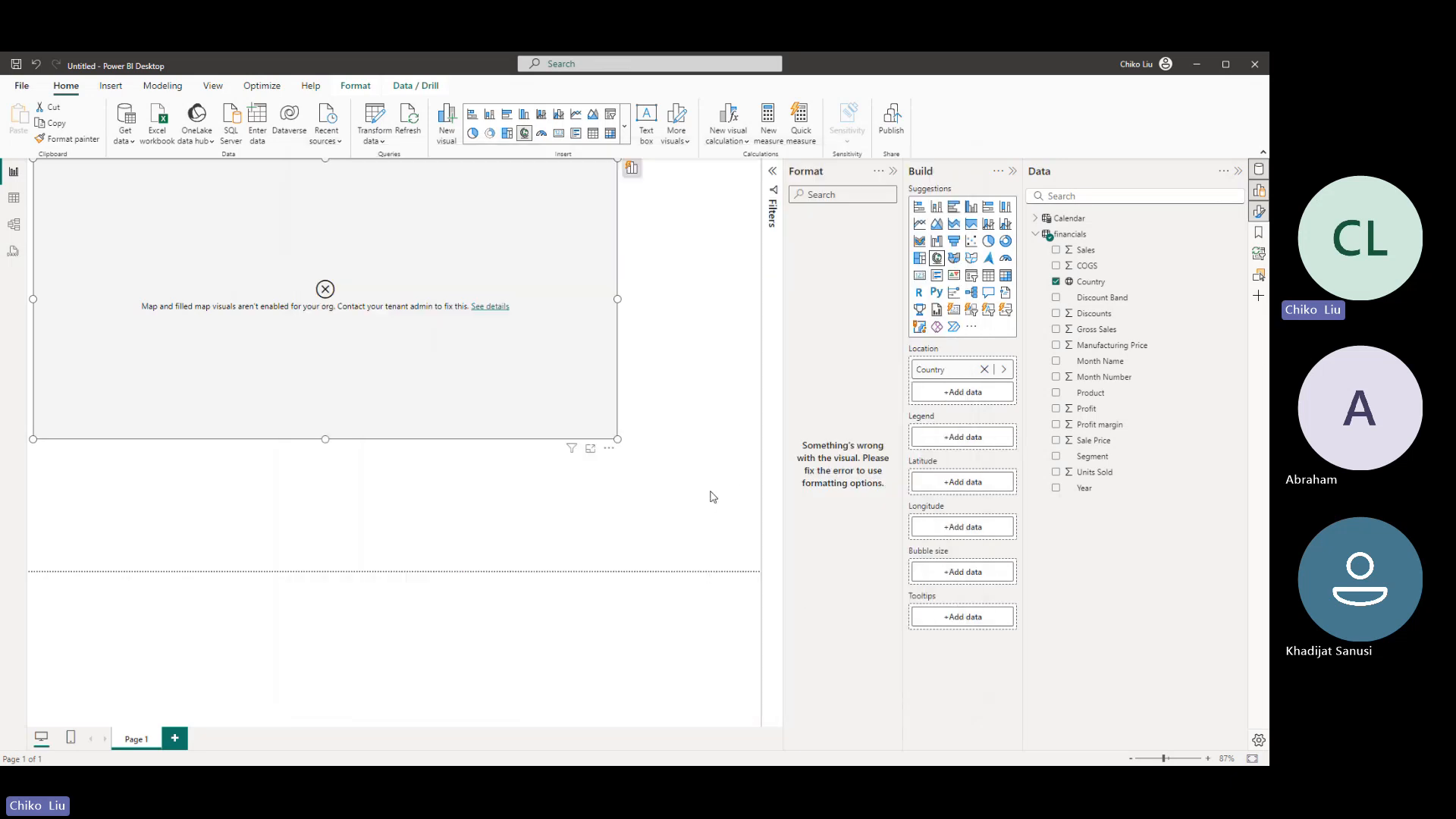
- Check which account is signed in
click(1138, 67)
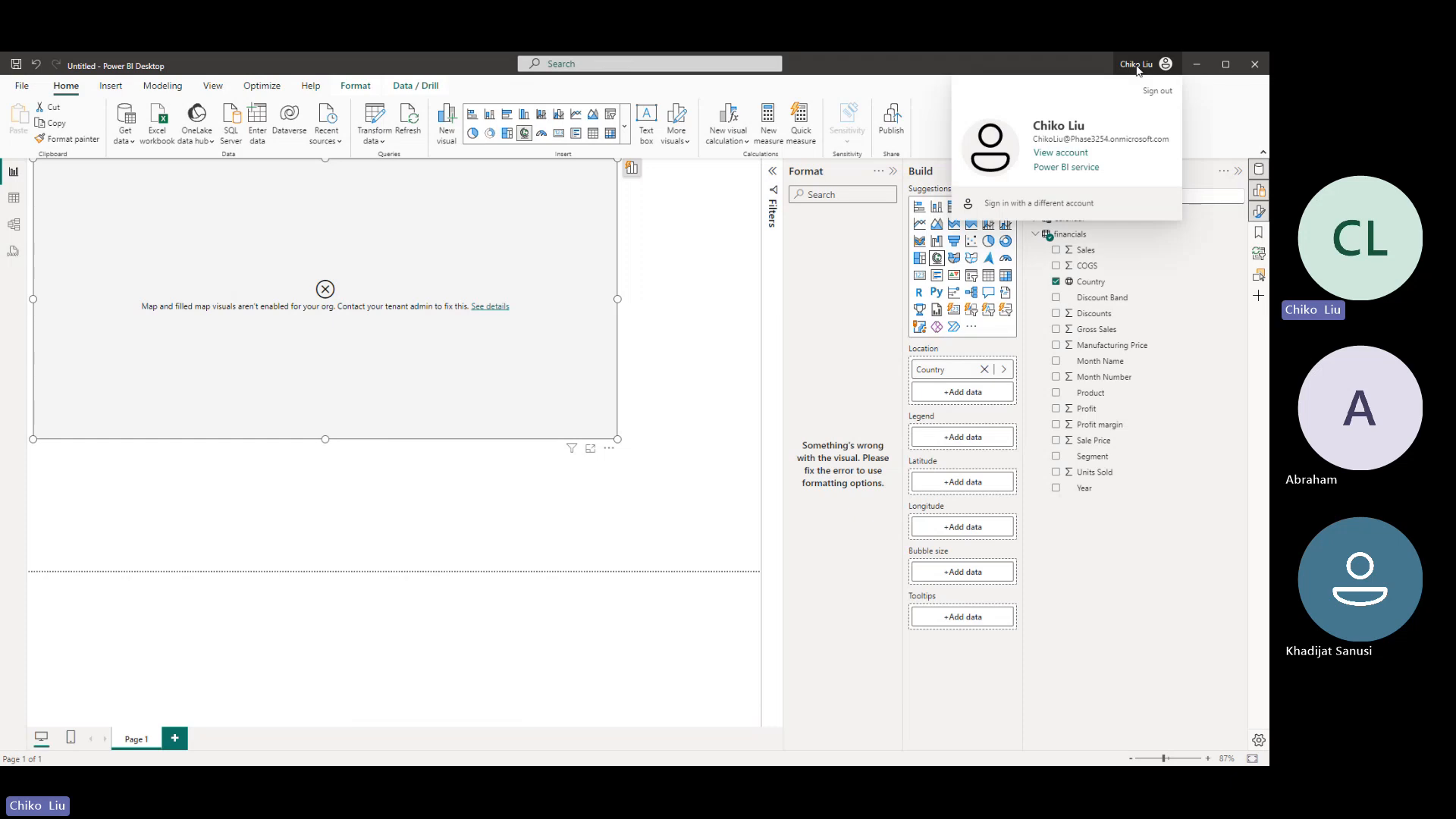
click(1137, 67)
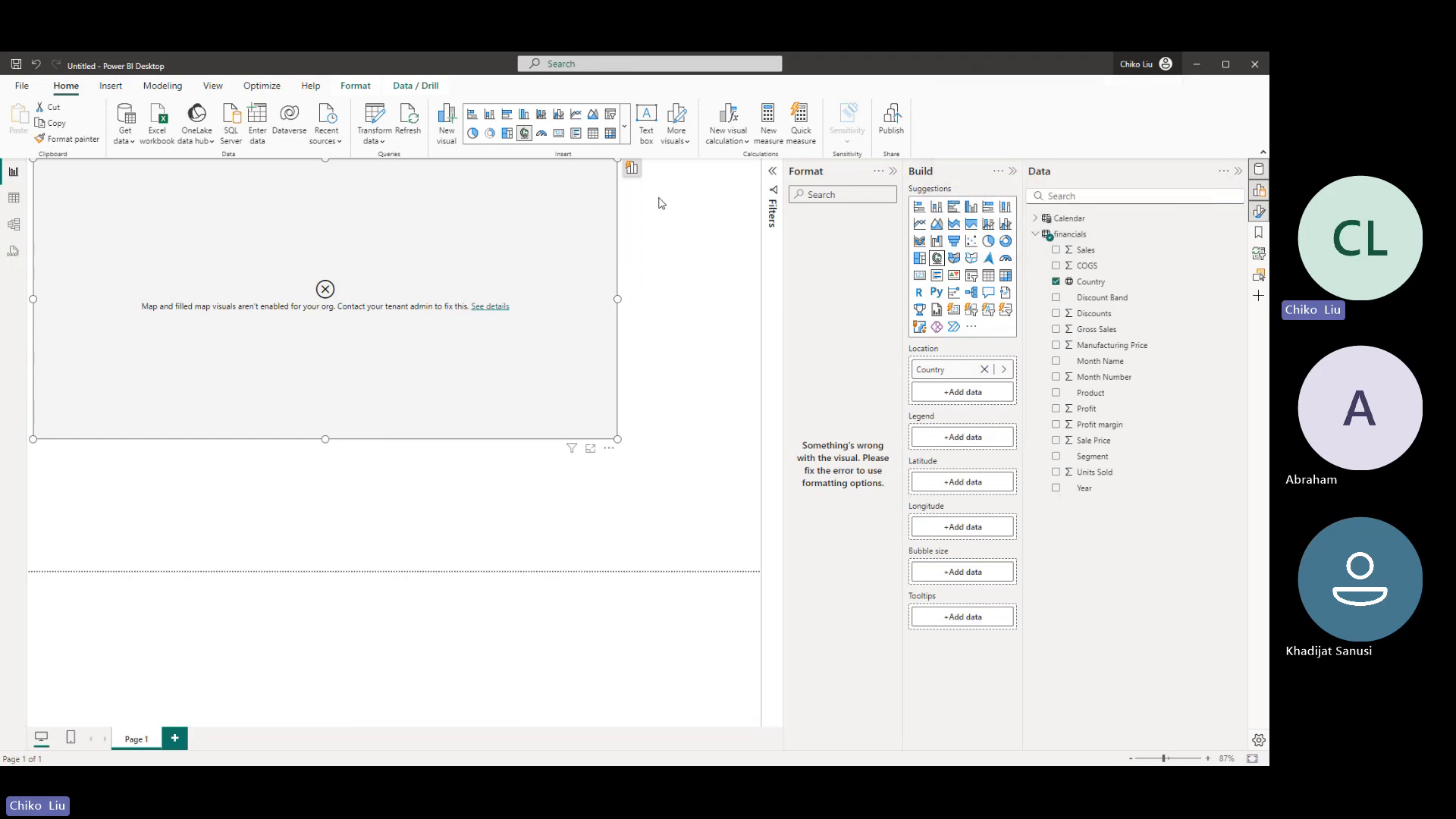
- Start saving the report and create a folder named Power Bi inside Desktop\learning_coding\bravort institute\Bravort cohort 2
click(14, 66)
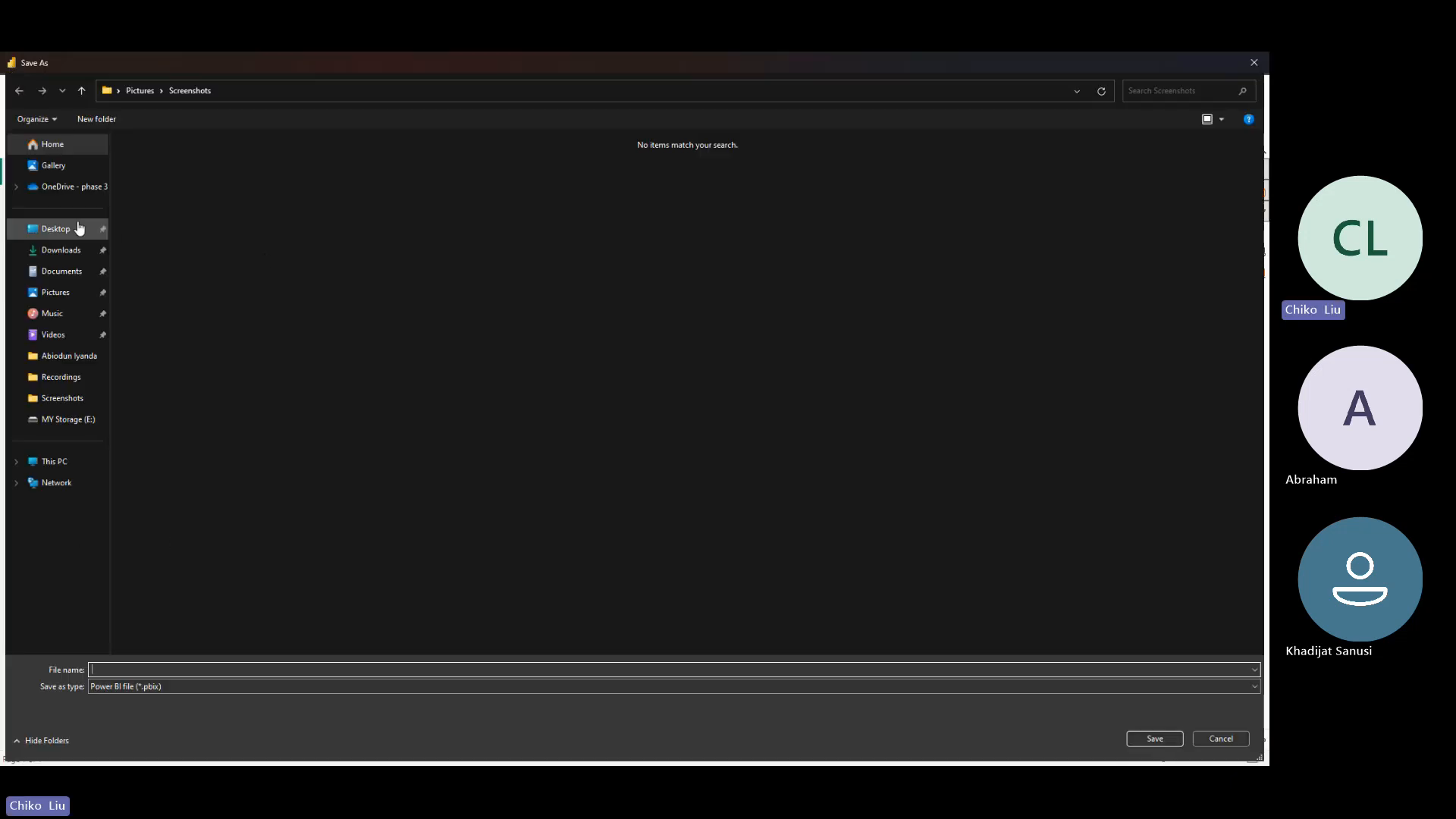
click(79, 227)
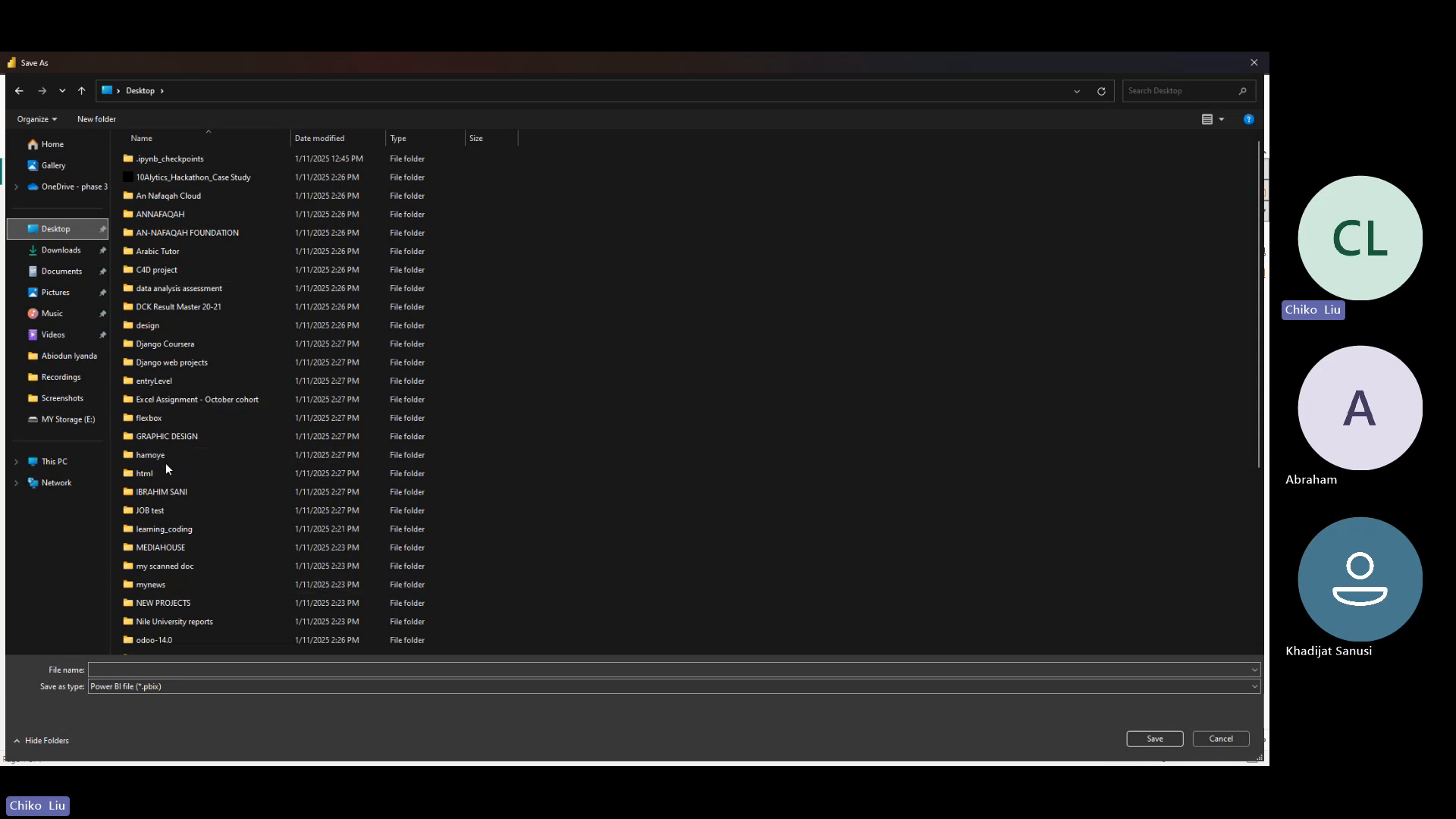
double_click(164, 529)
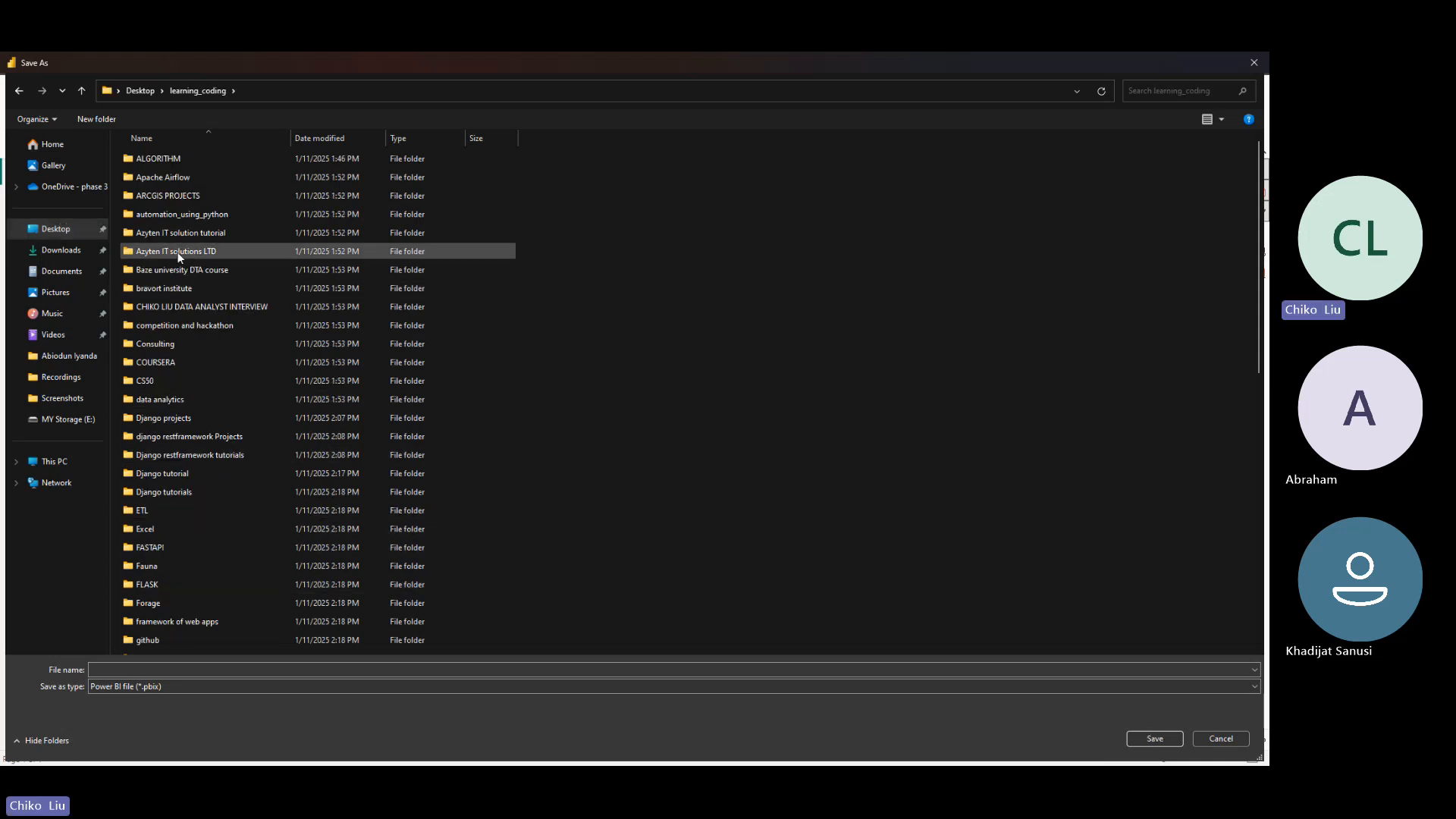
double_click(184, 288)
click(155, 177)
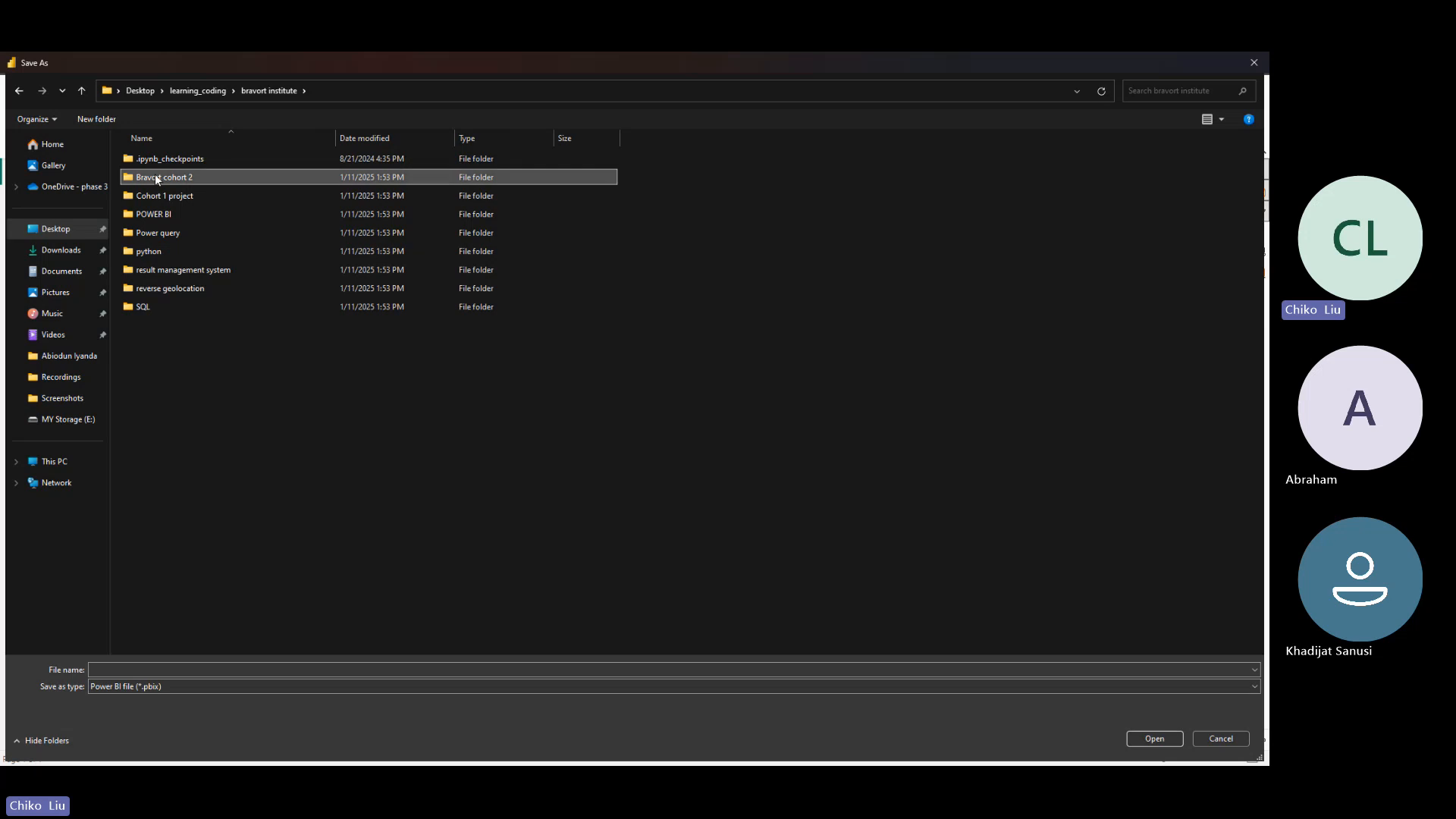
double_click(154, 177)
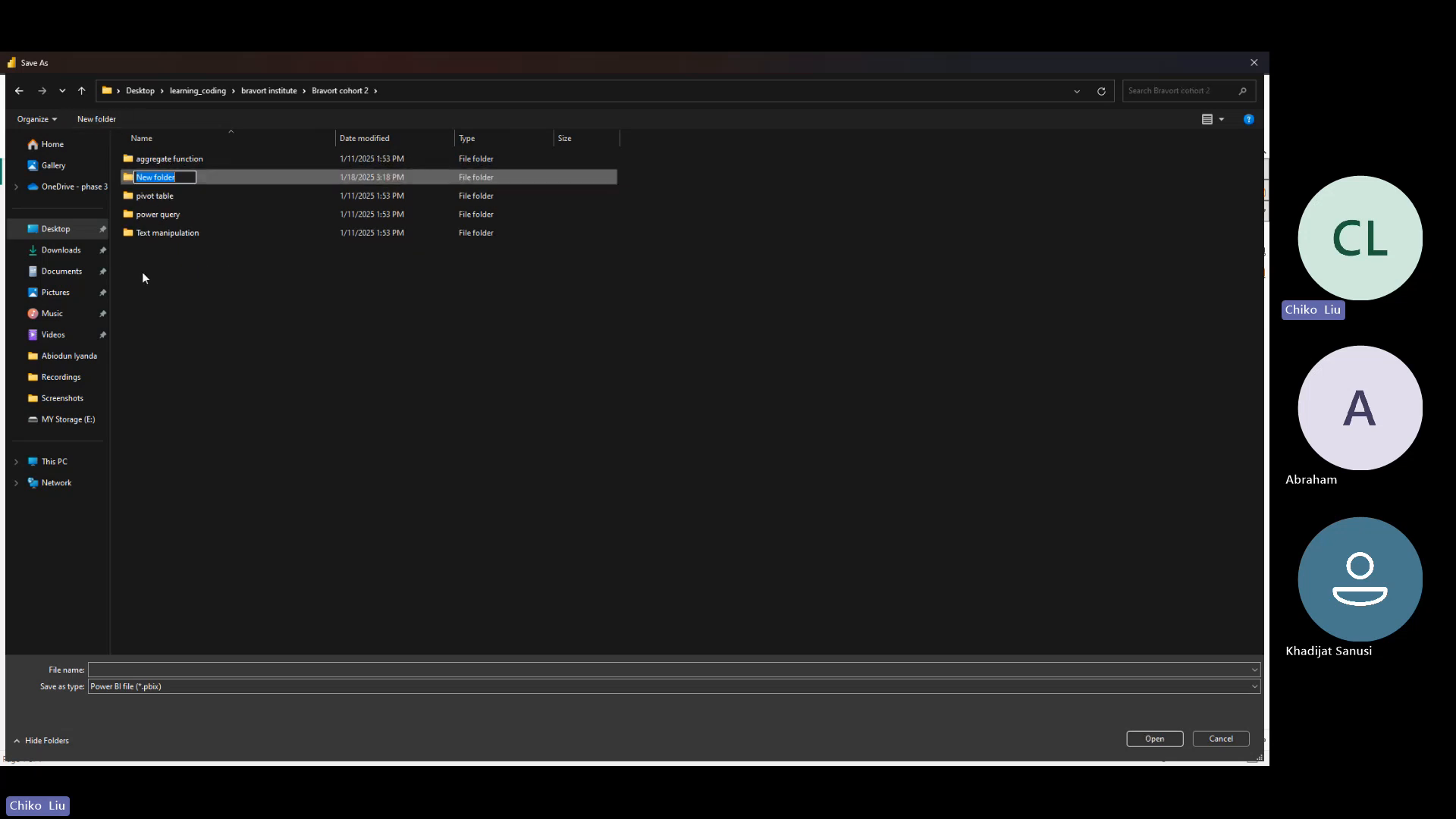
text(Power Bi)
key(Return)
key(Return)
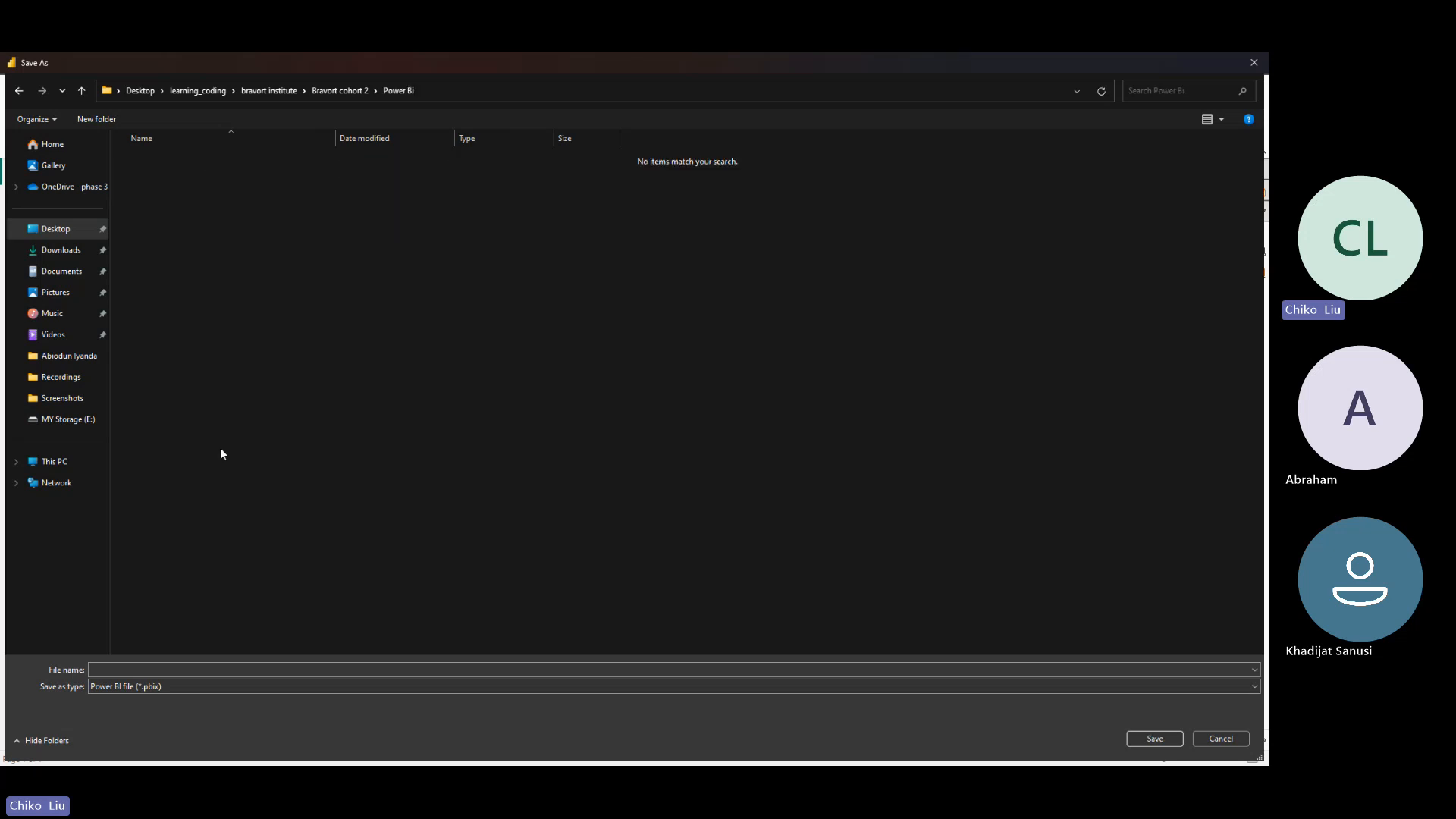
- Save the report as a Power BI file named financials in the Power Bi folder
click(245, 670)
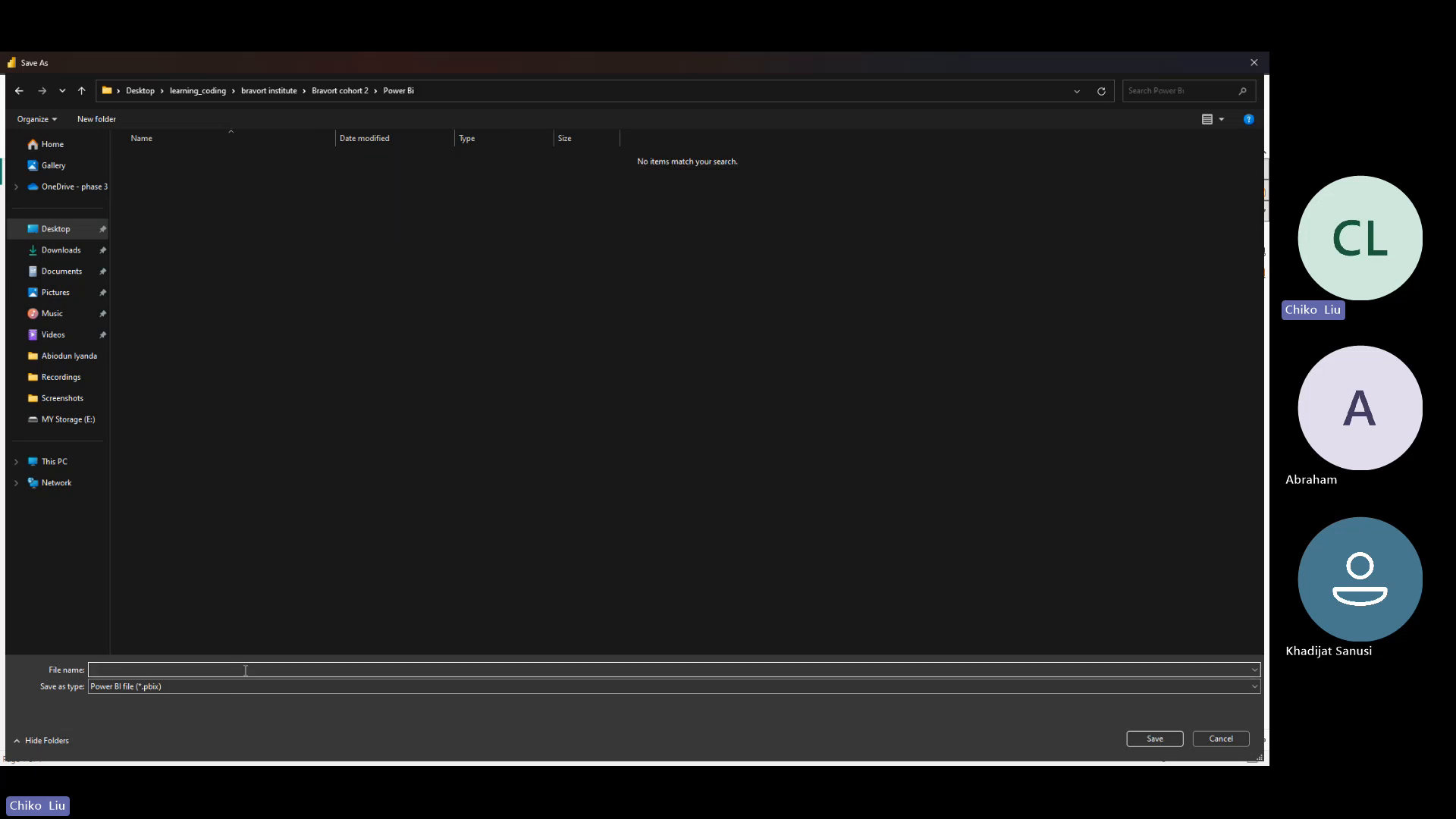
text(financials)
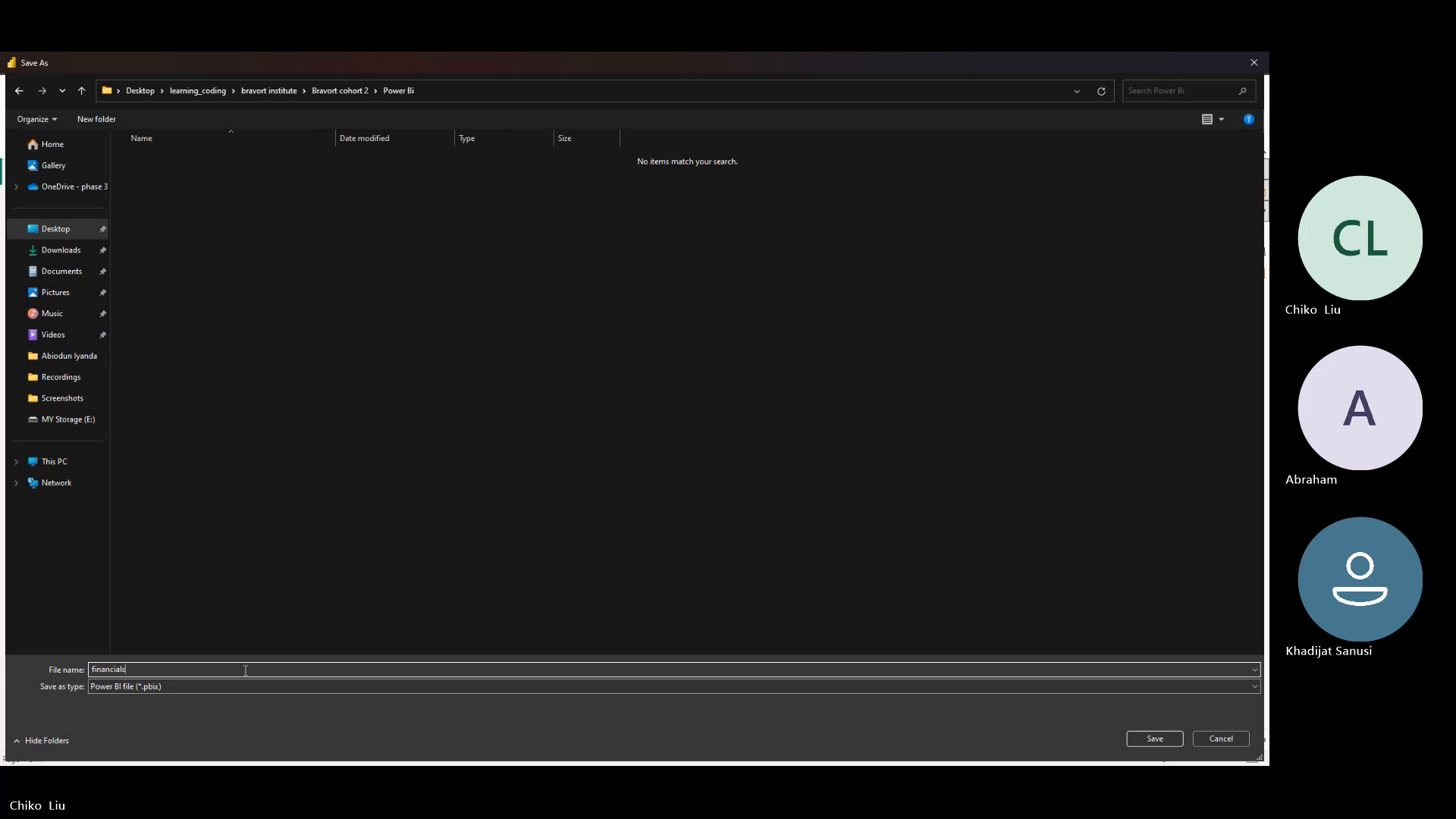
key(Return)
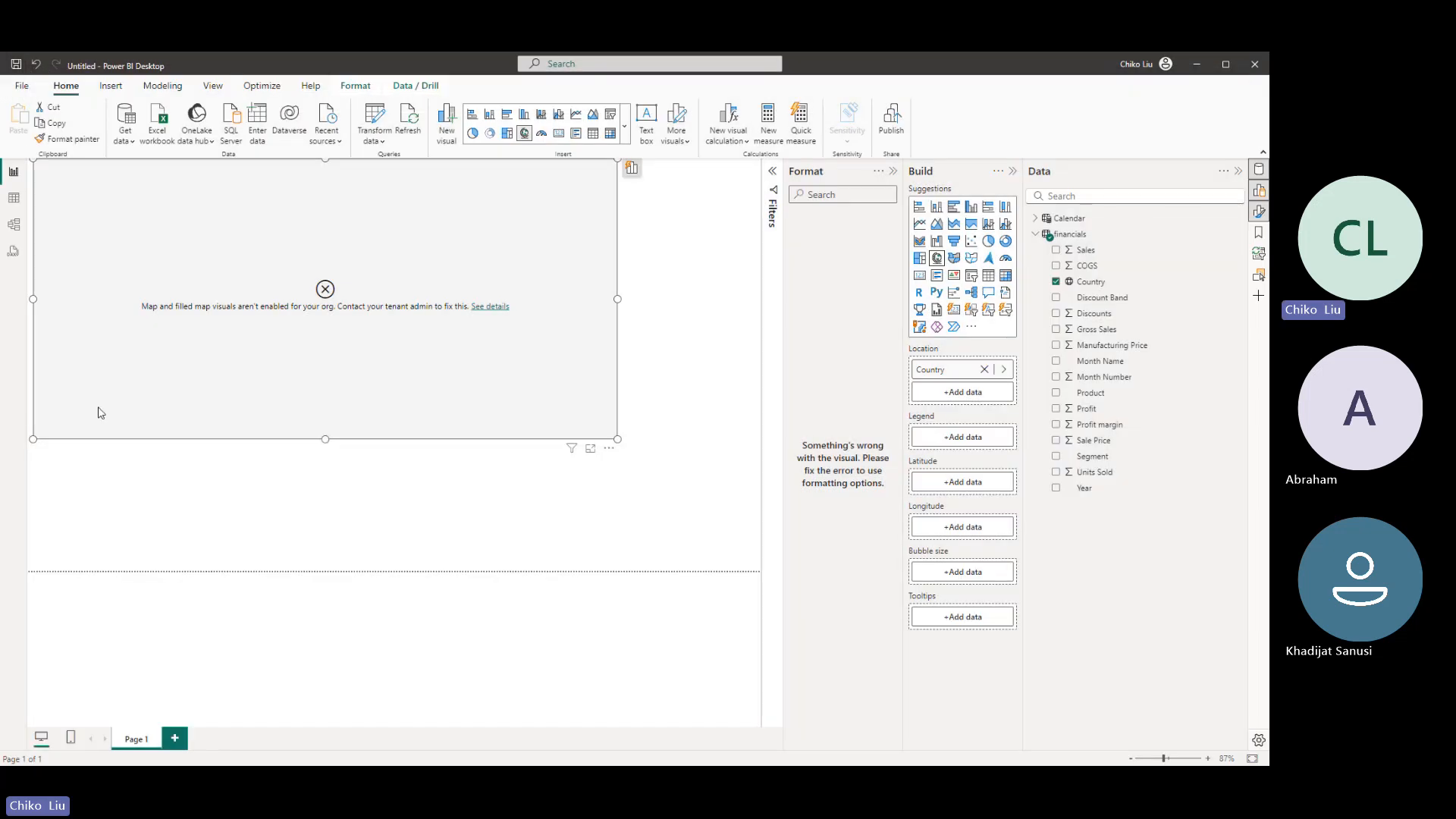
- Restart Power BI Desktop and reopen financials.pbix from the recent files
click(22, 85)
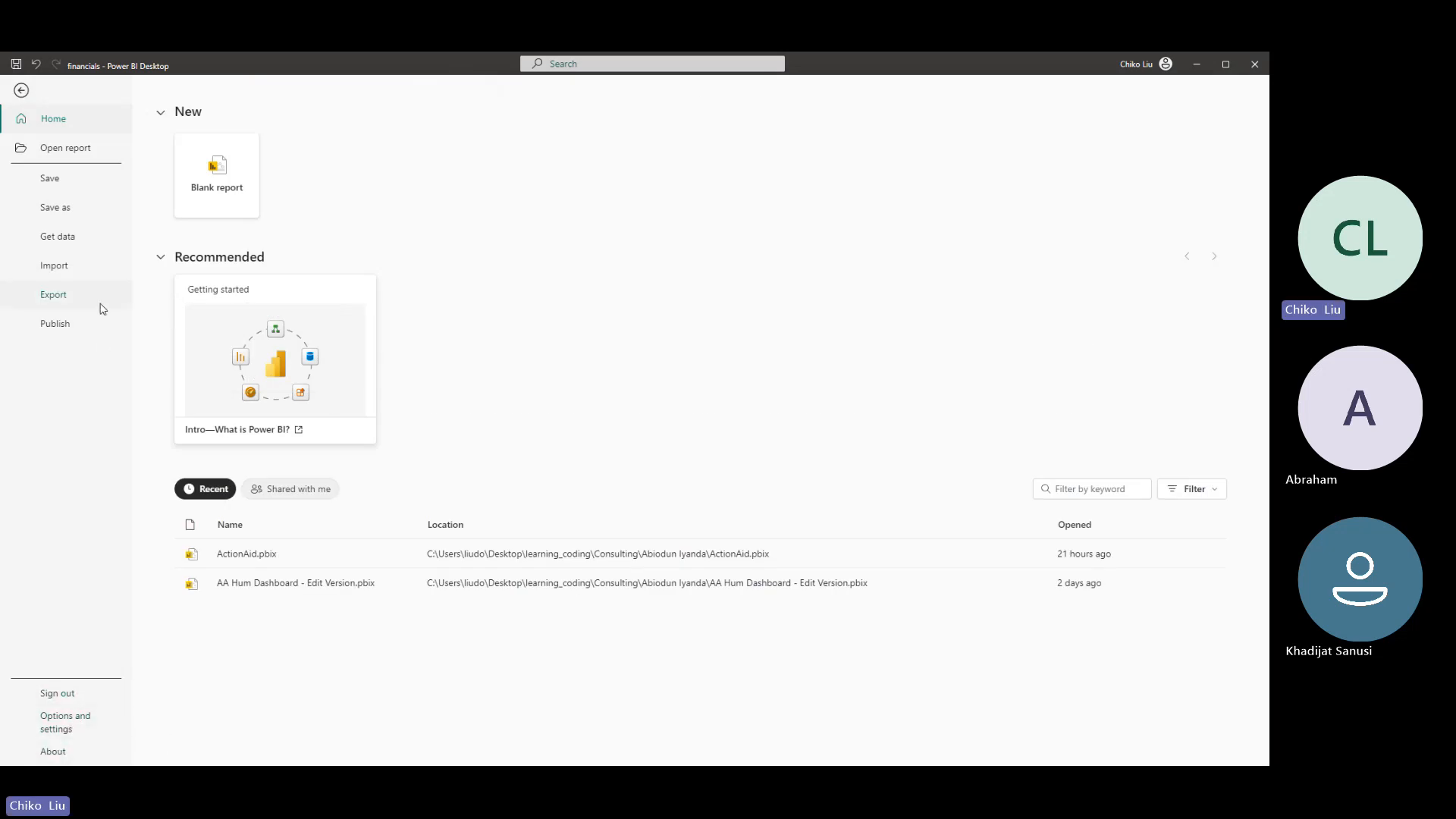
click(28, 95)
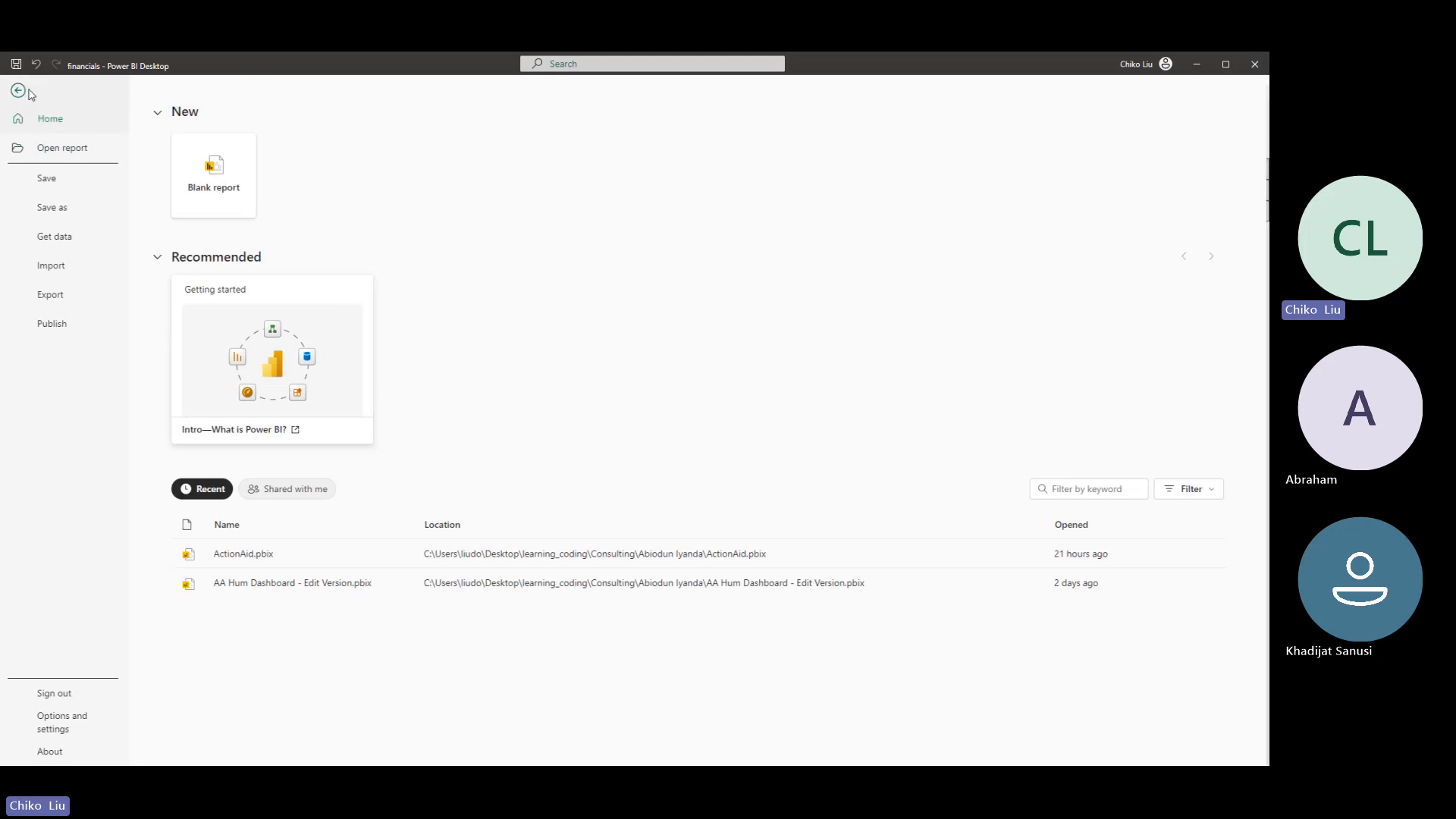
click(1244, 66)
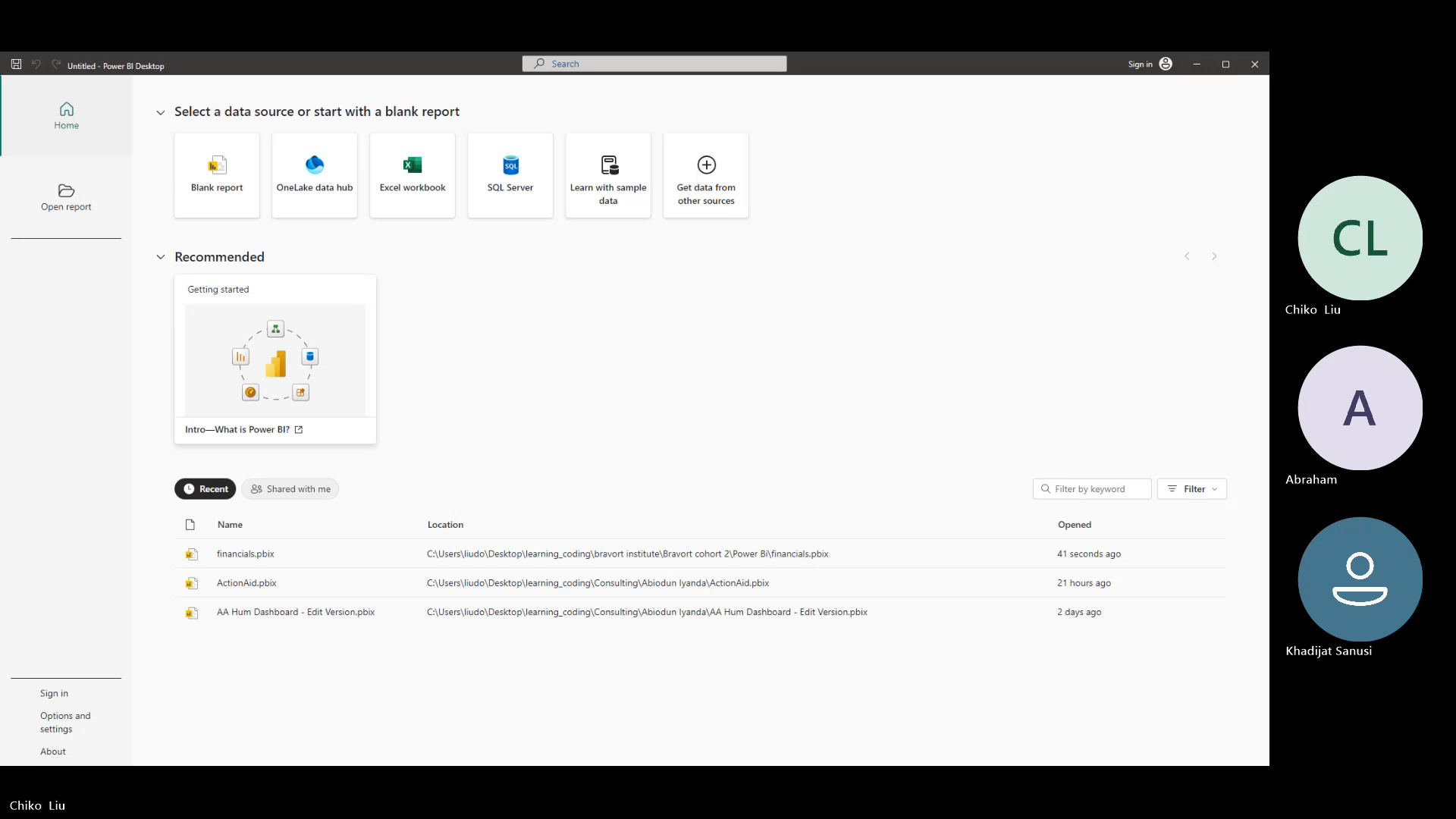
click(238, 562)
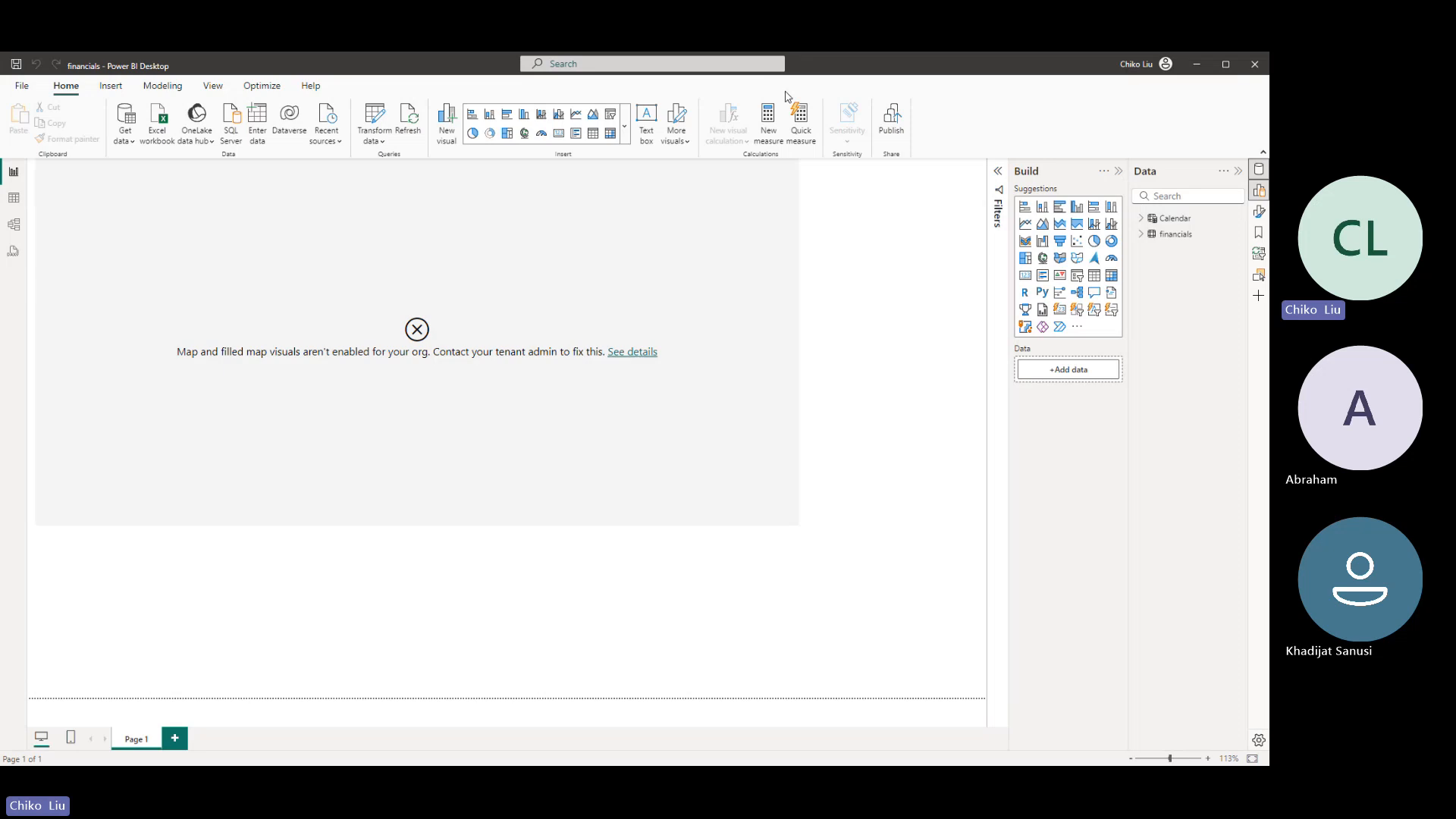
- Replace the existing map with a new one built from the financials table's Country field, and enlarge it
click(576, 244)
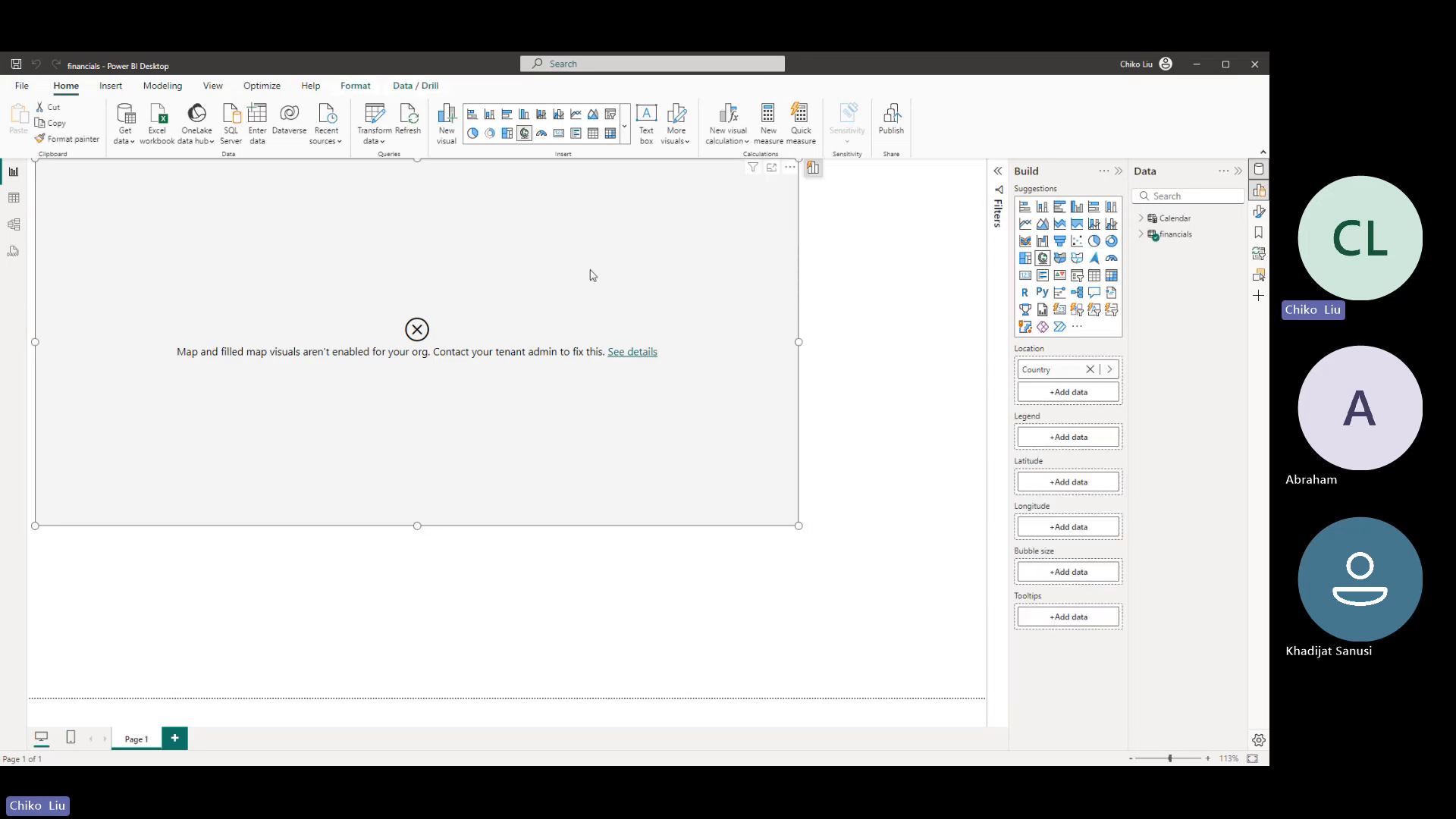
key(Delete)
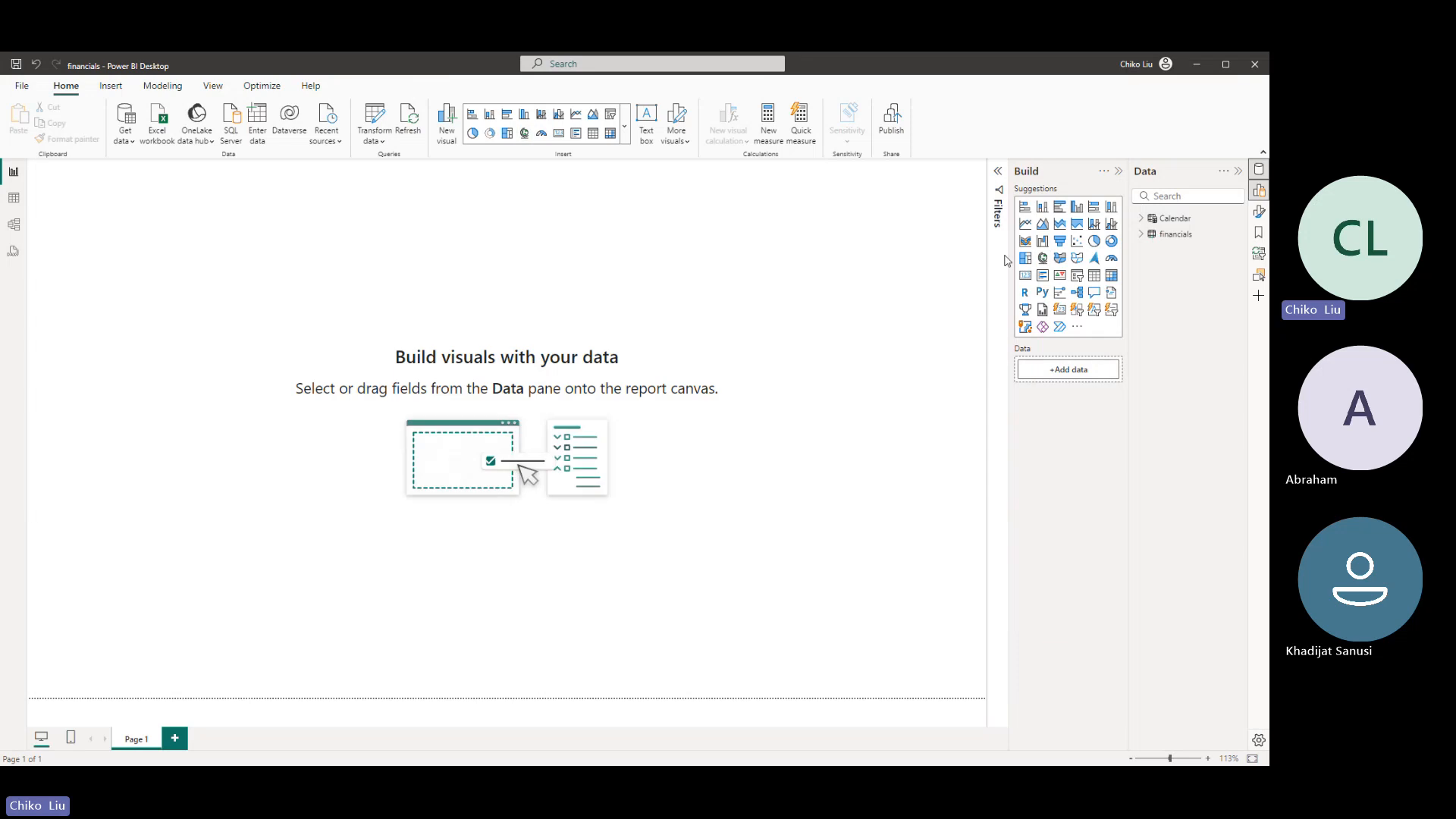
click(1142, 234)
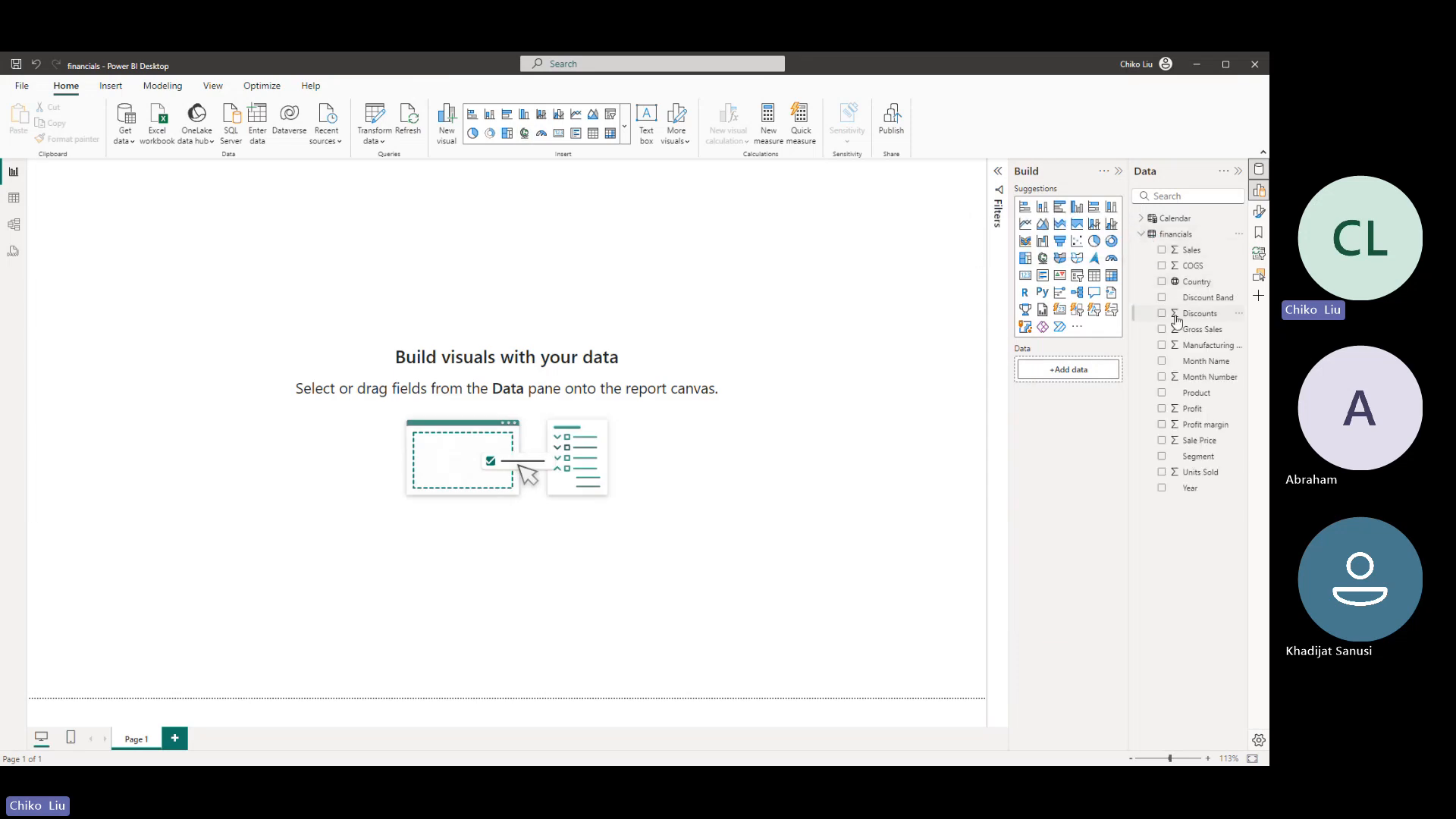
click(1162, 282)
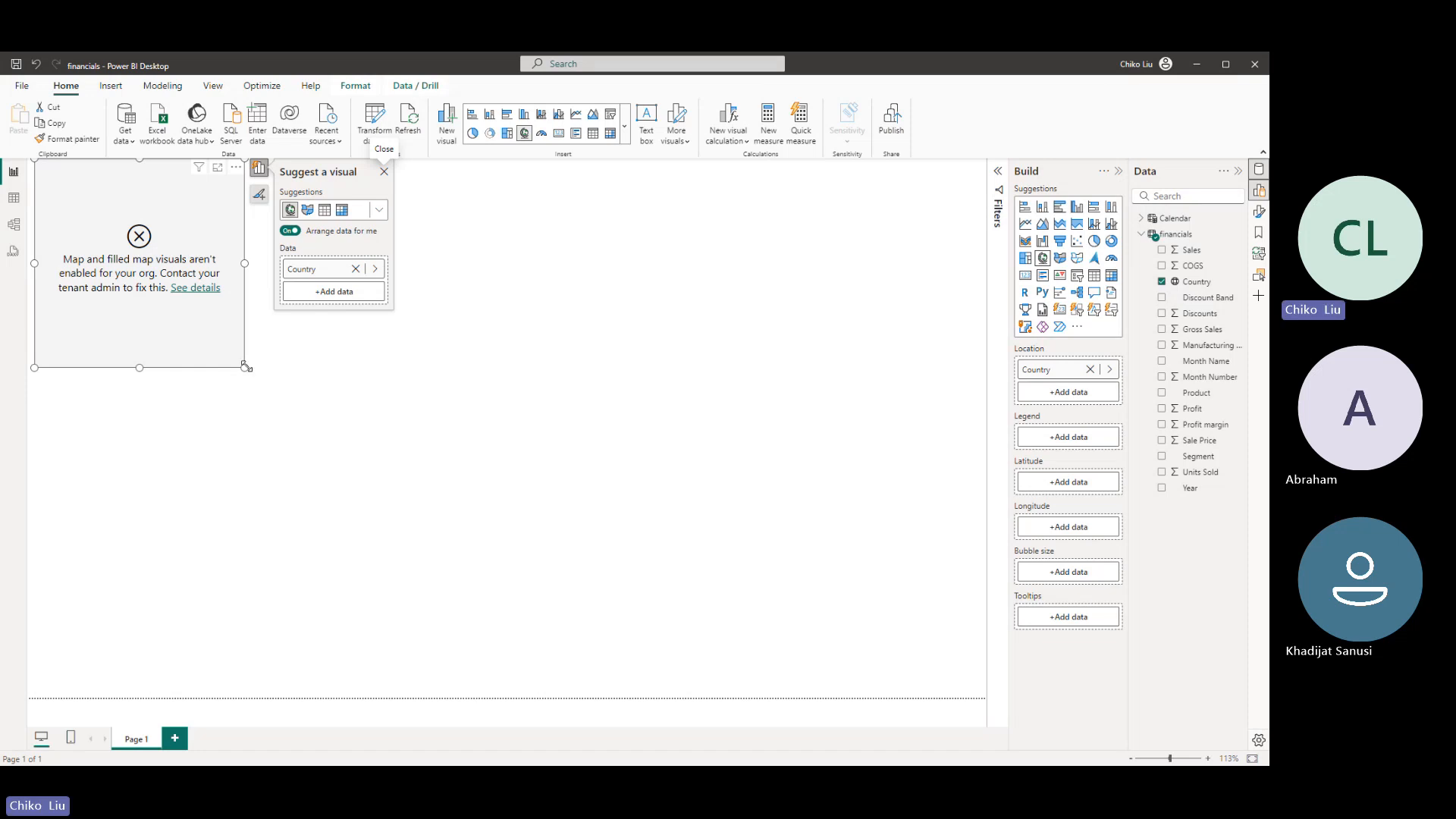
drag(245, 367, 548, 456)
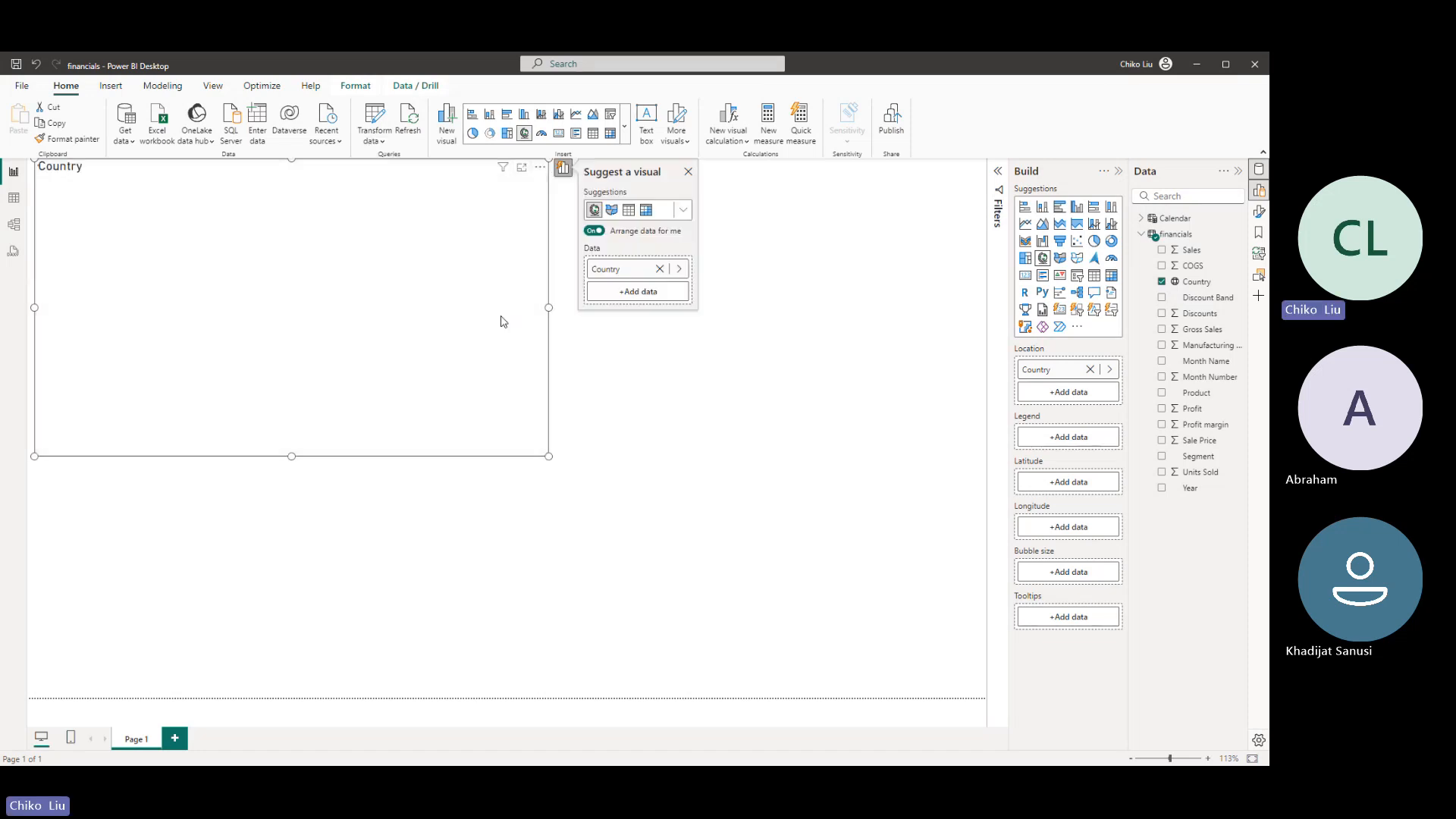
- Check the Map and Filled Map visuals setting in the global security options
click(22, 85)
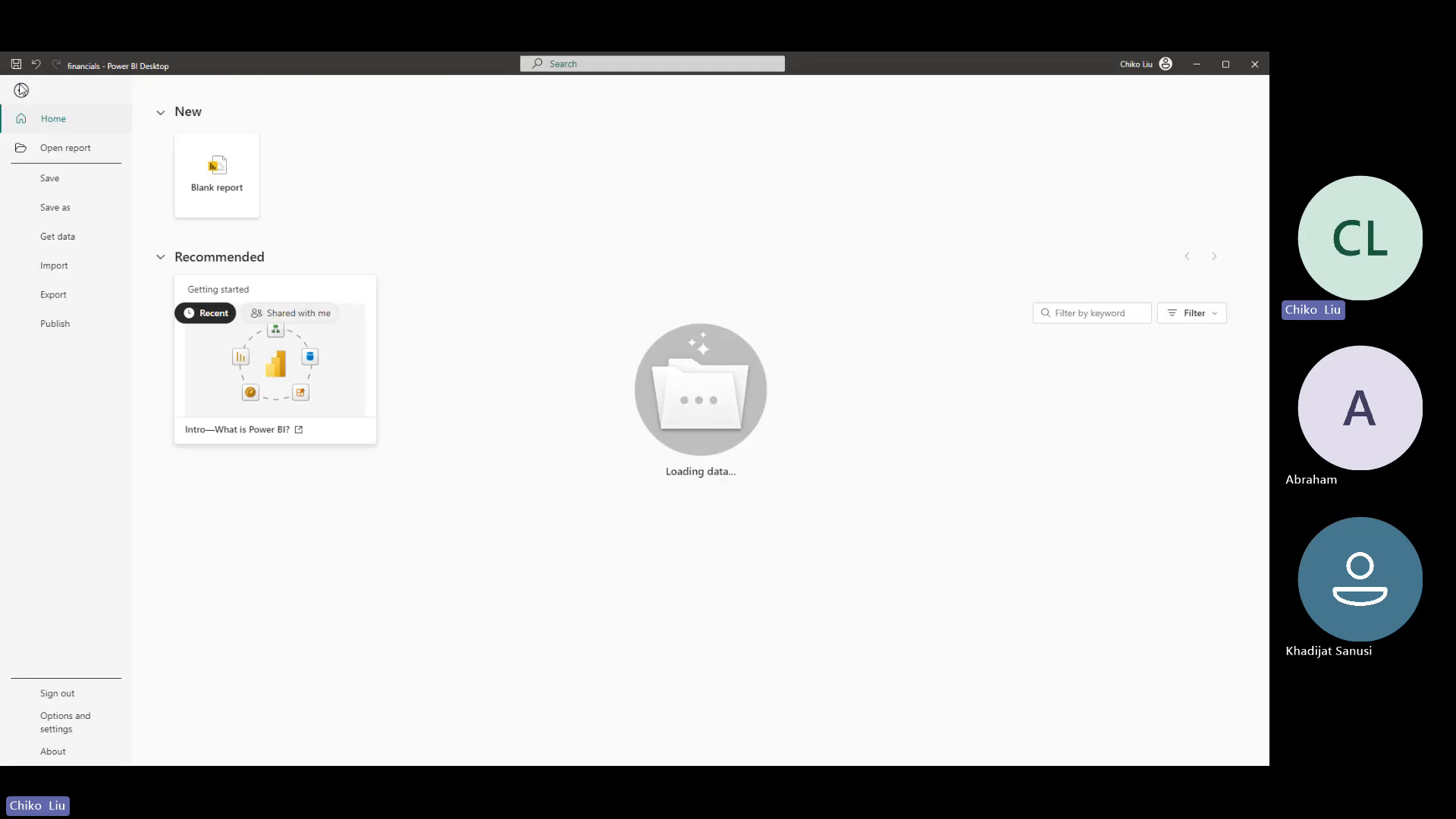
click(62, 727)
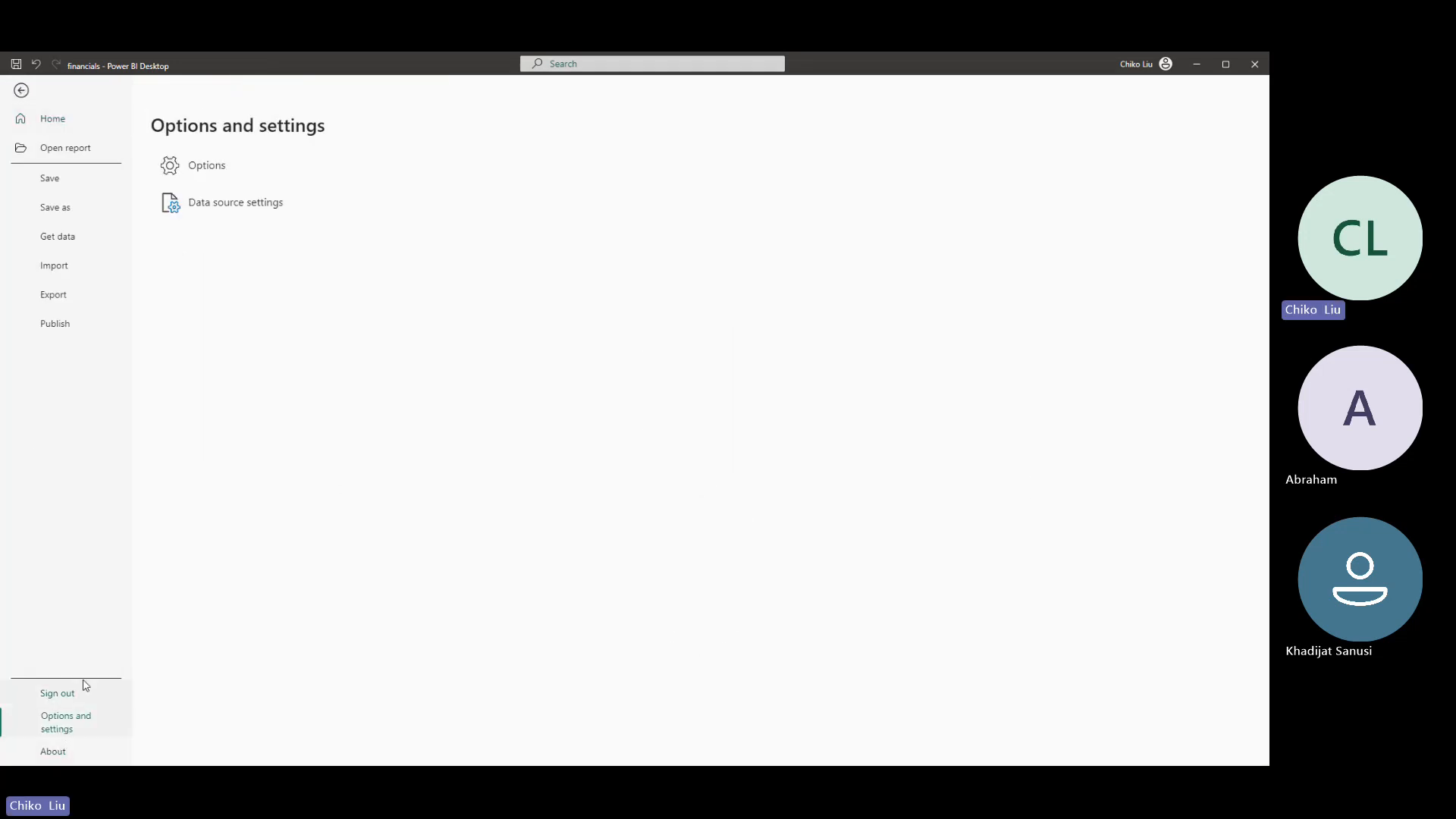
key(Escape)
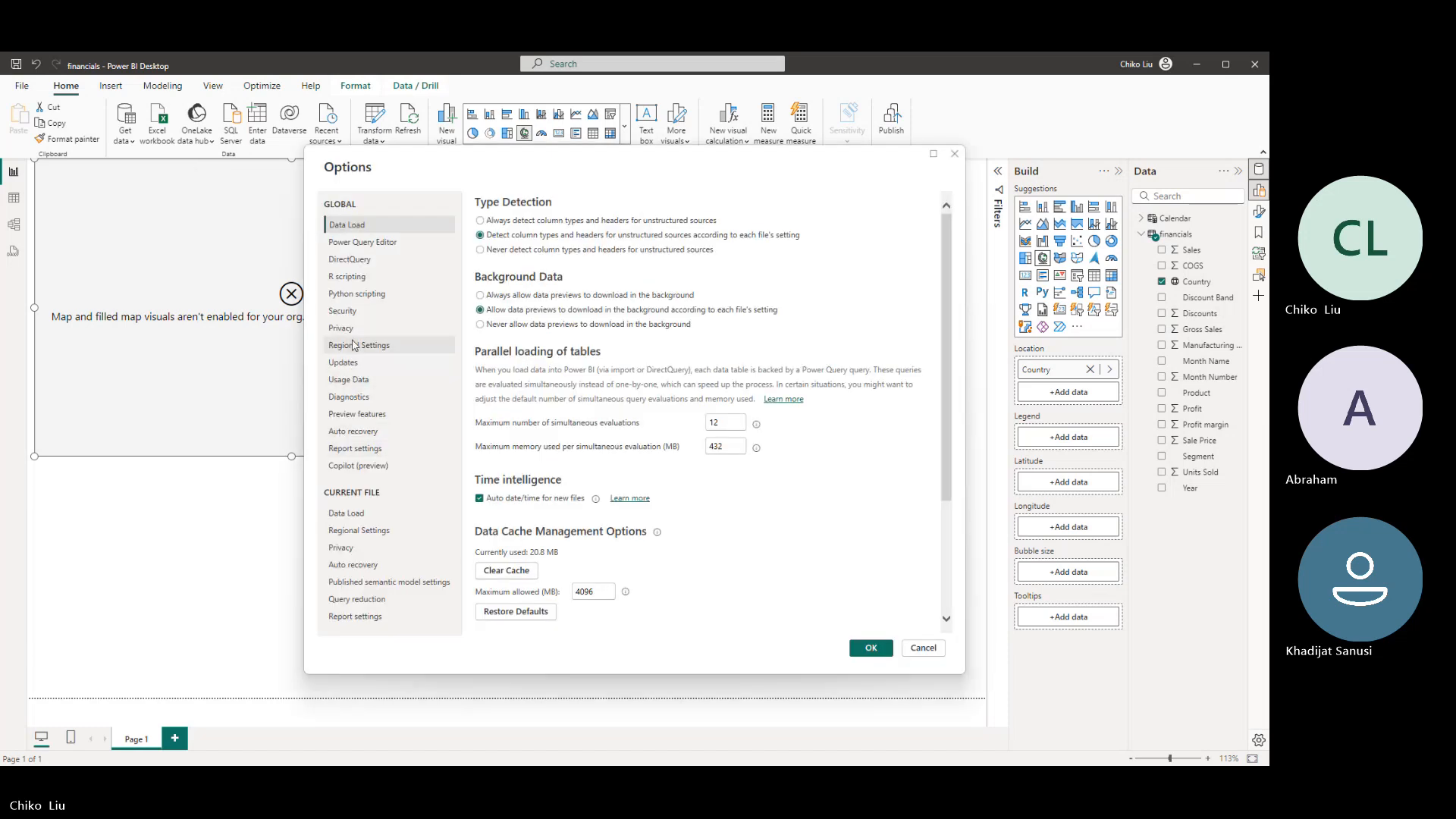
click(343, 311)
scroll(601, 484, down, 3)
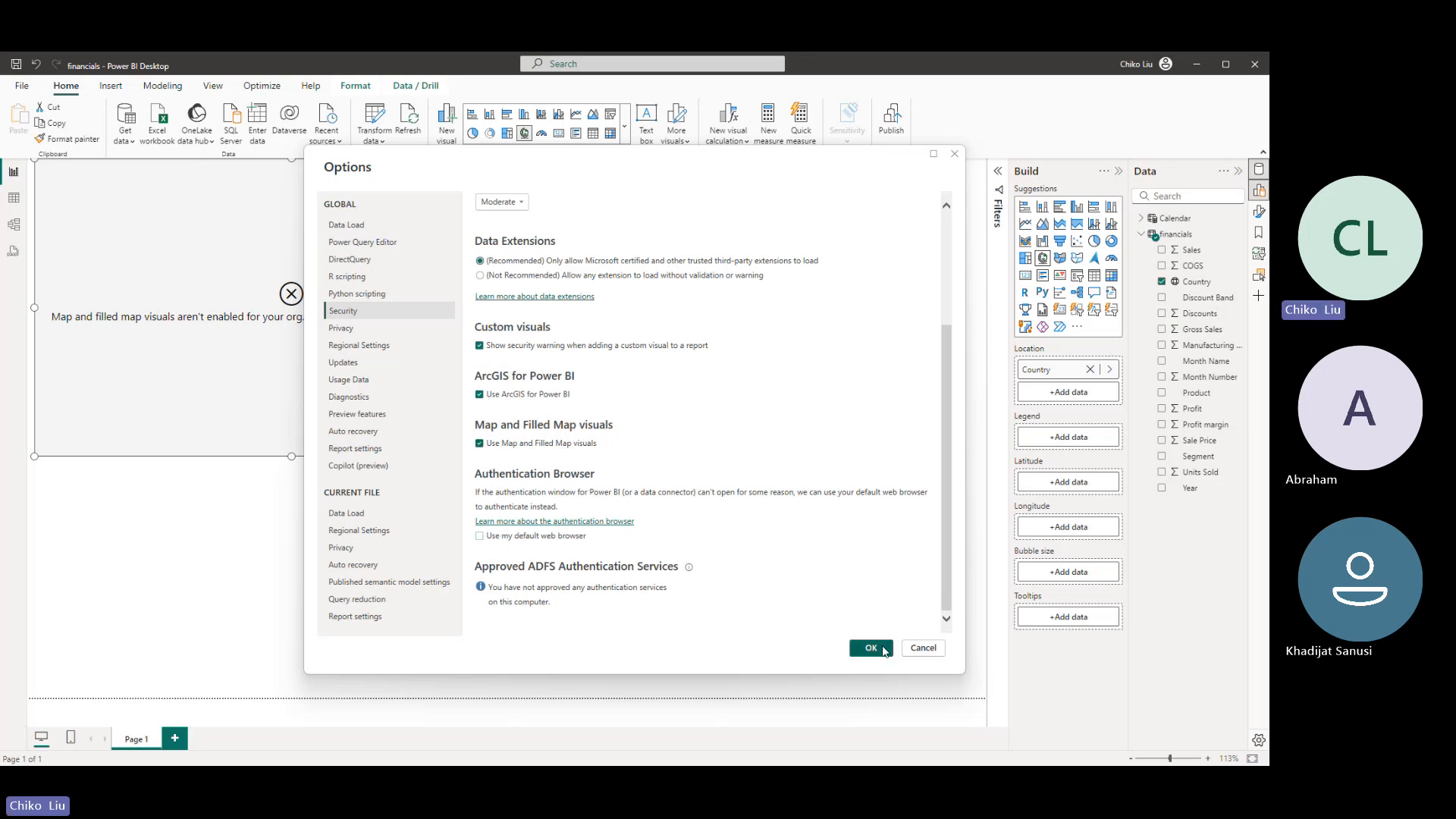
click(885, 651)
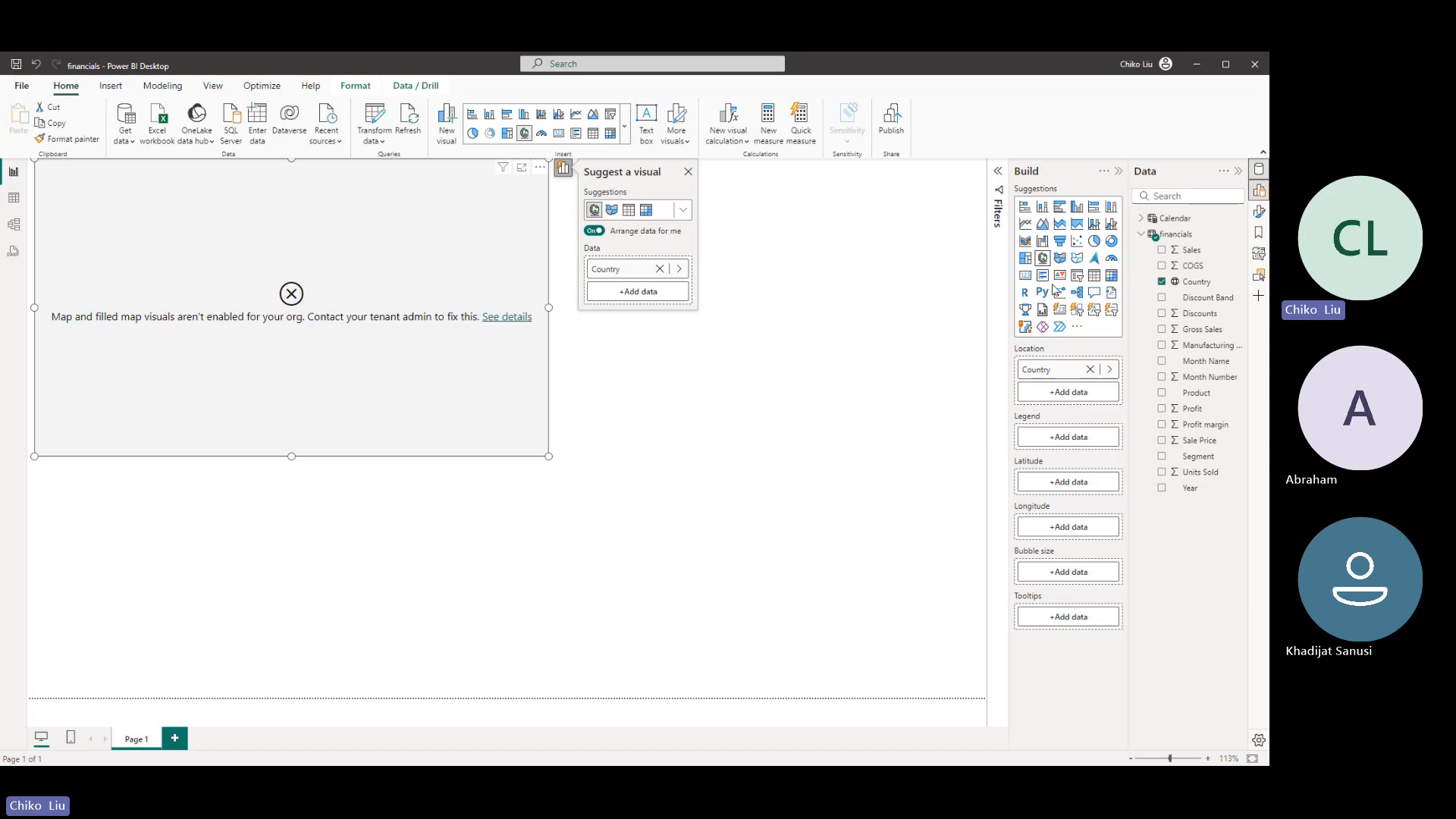
- Try the filled map and shape map types for the Country visual, and switch it back to a map
click(1063, 258)
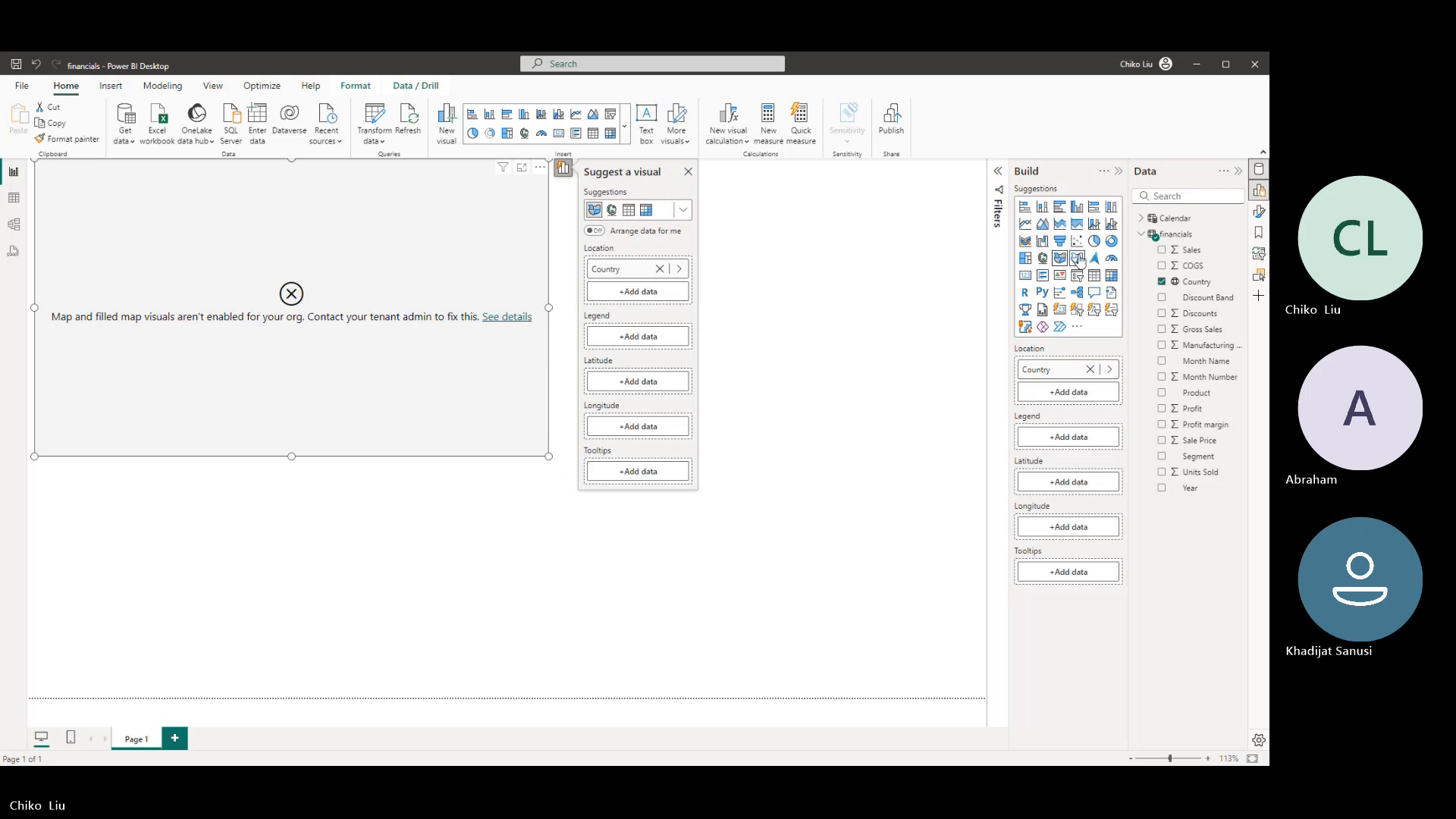
click(1078, 259)
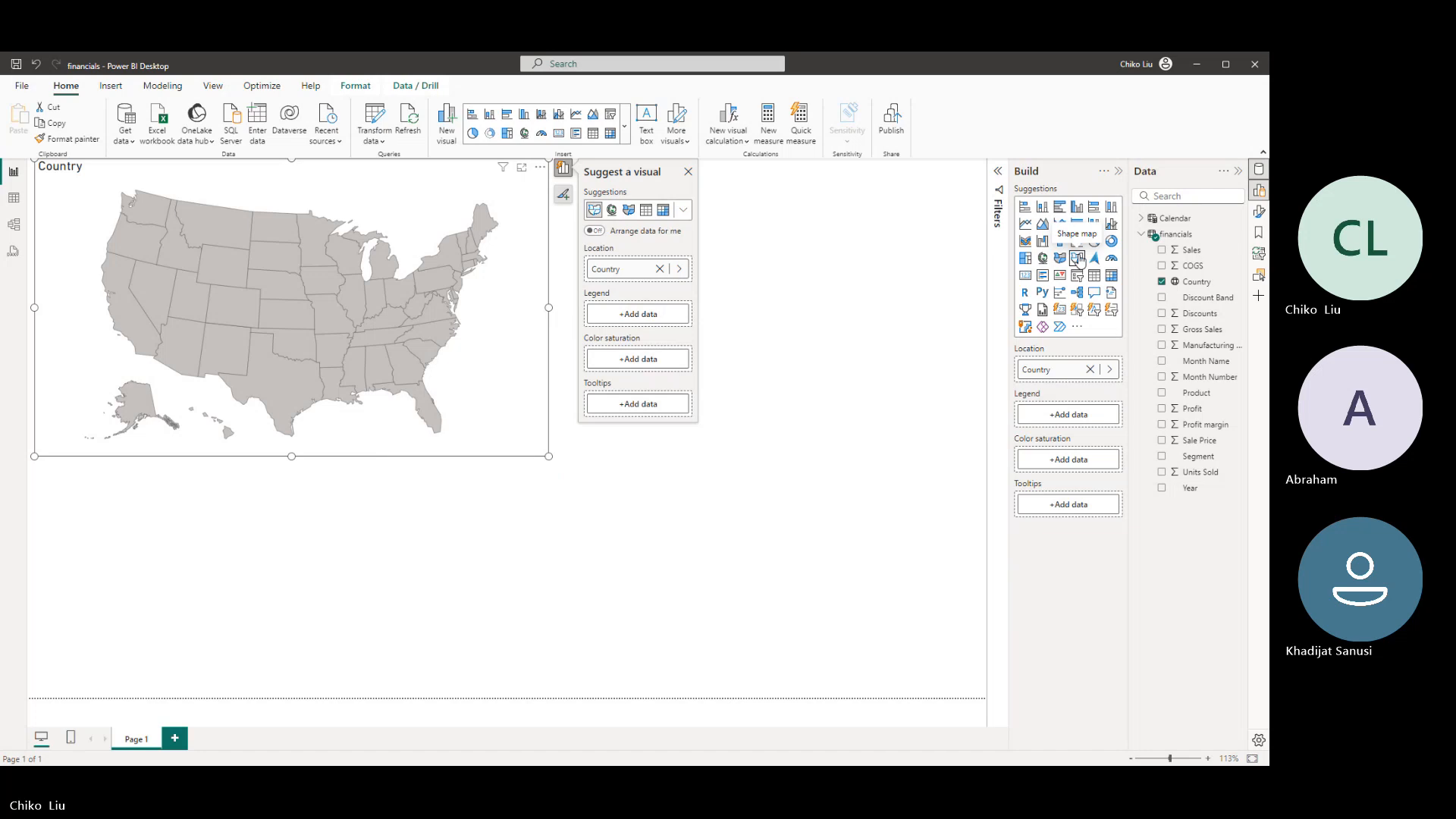
mouse_move(429, 280)
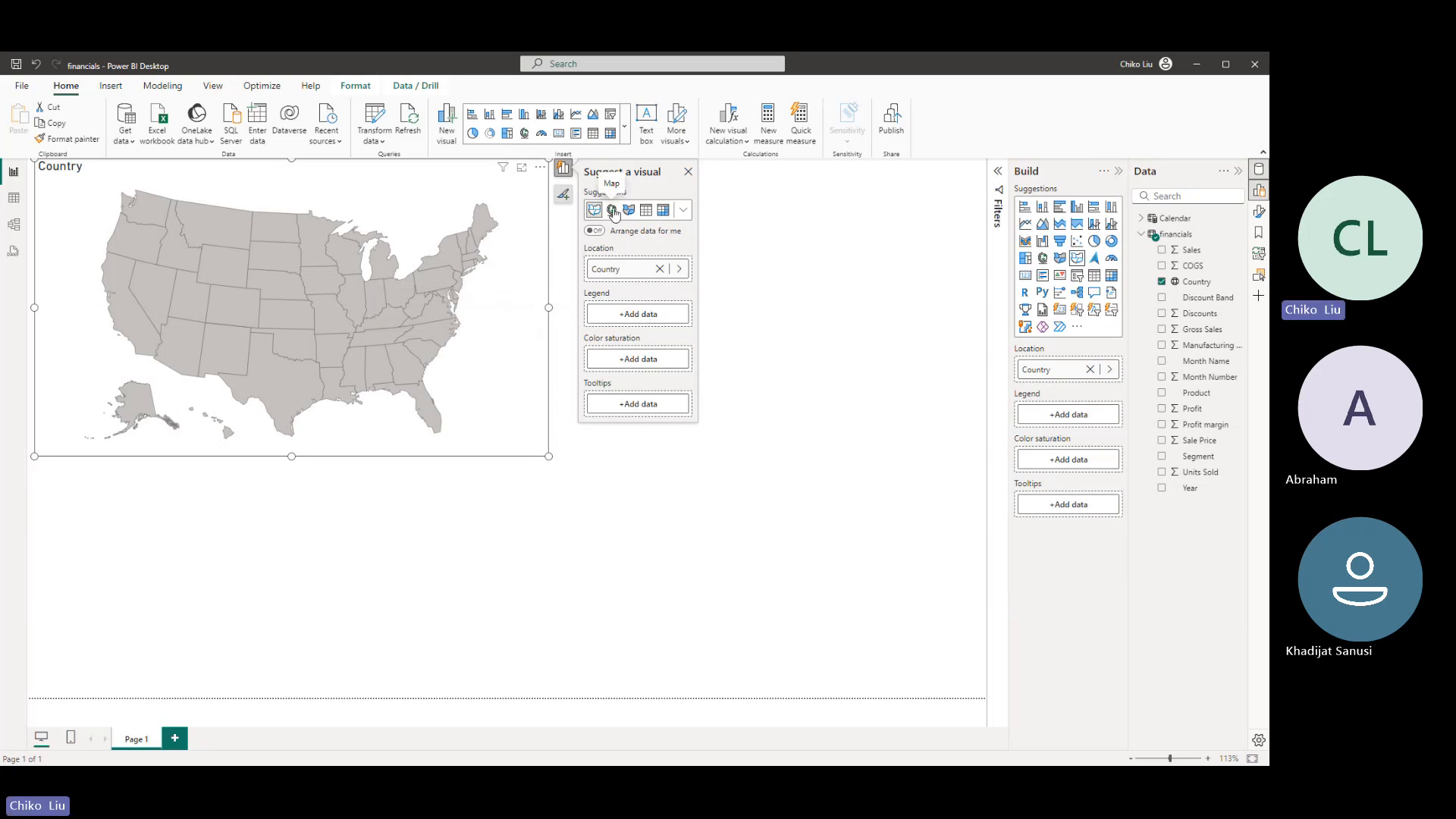
click(612, 211)
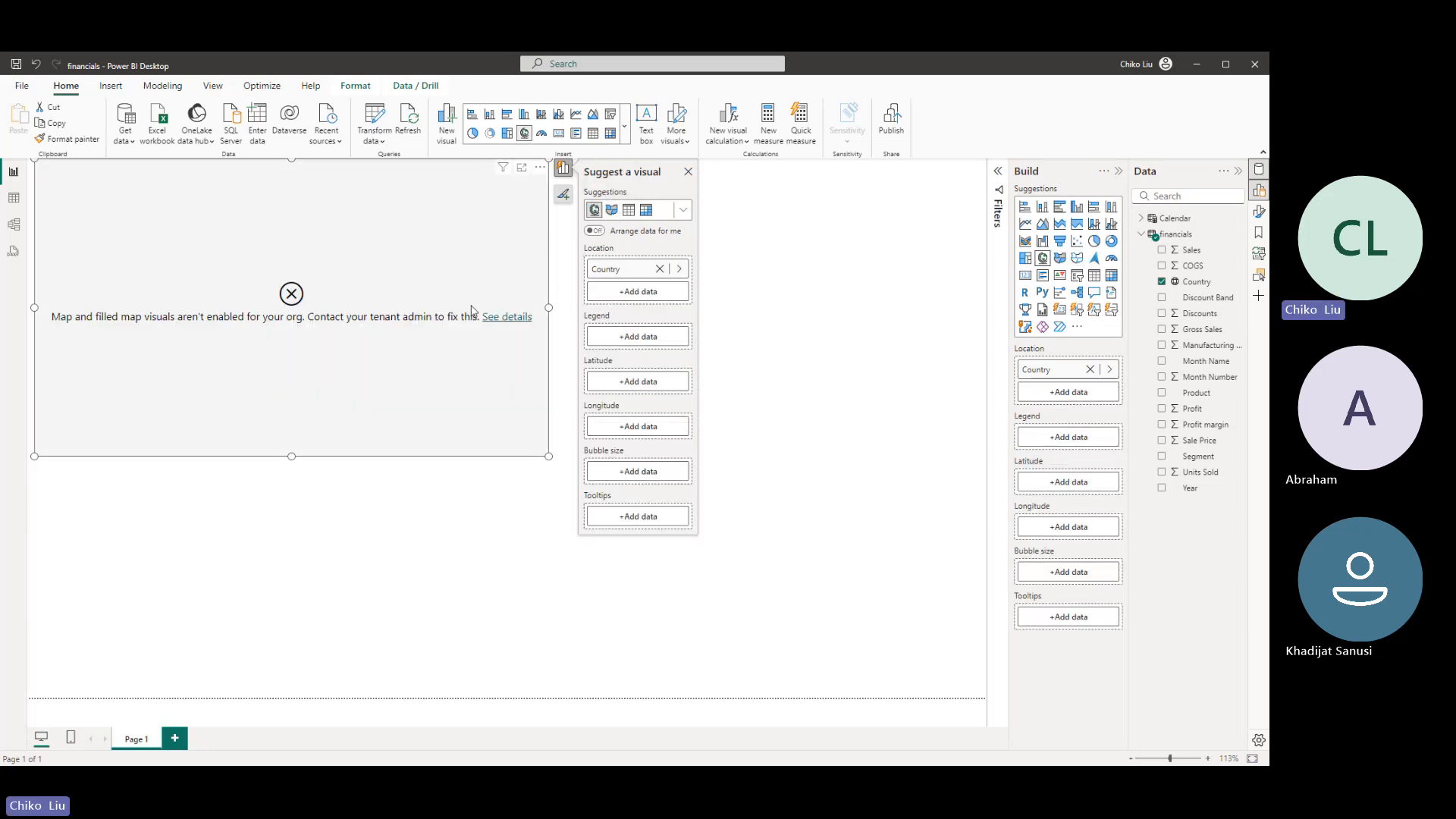
- Read the details of the map visual's error and recheck the Map and Filled Map visuals setting in the security options
click(495, 317)
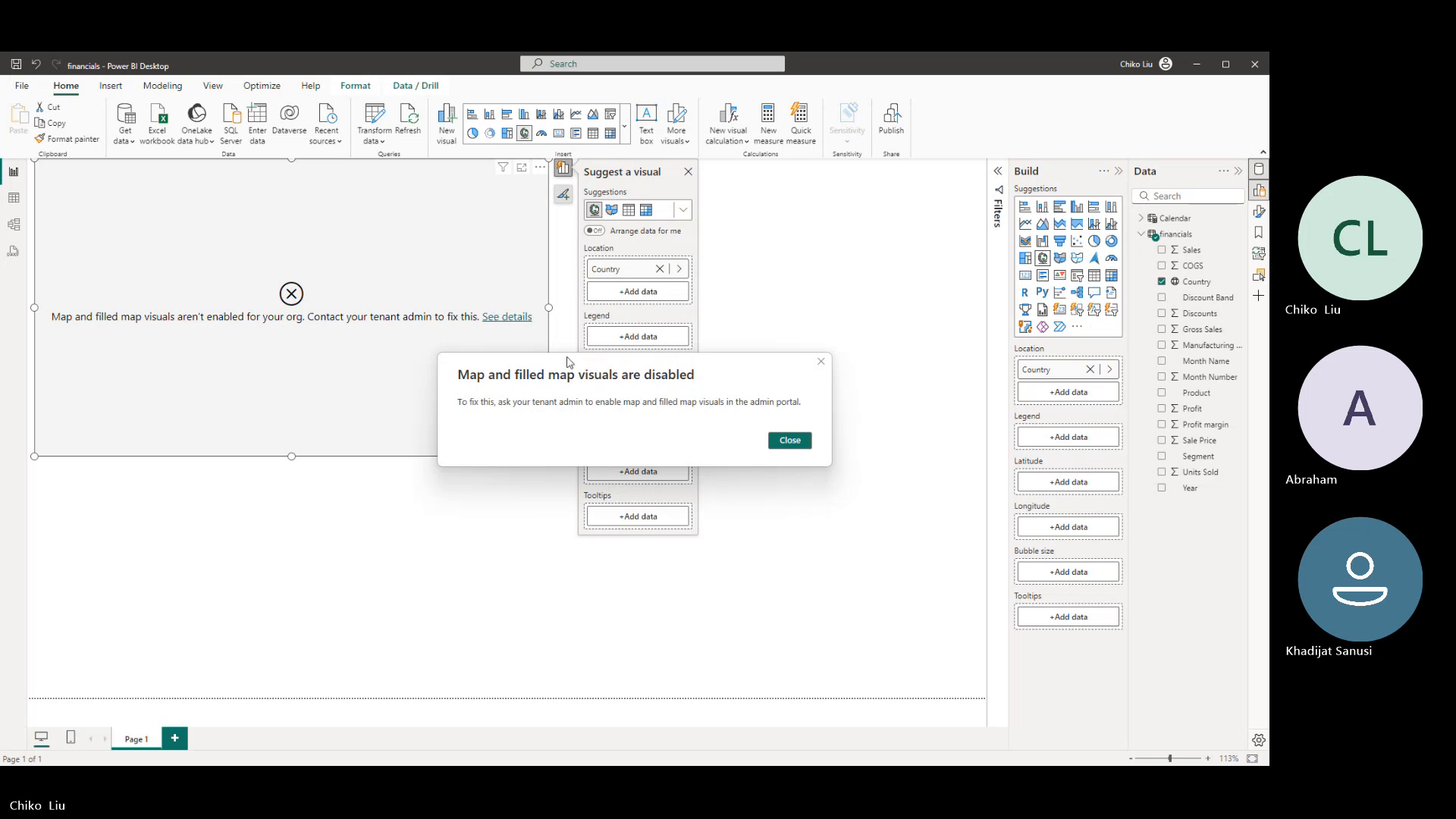
click(790, 443)
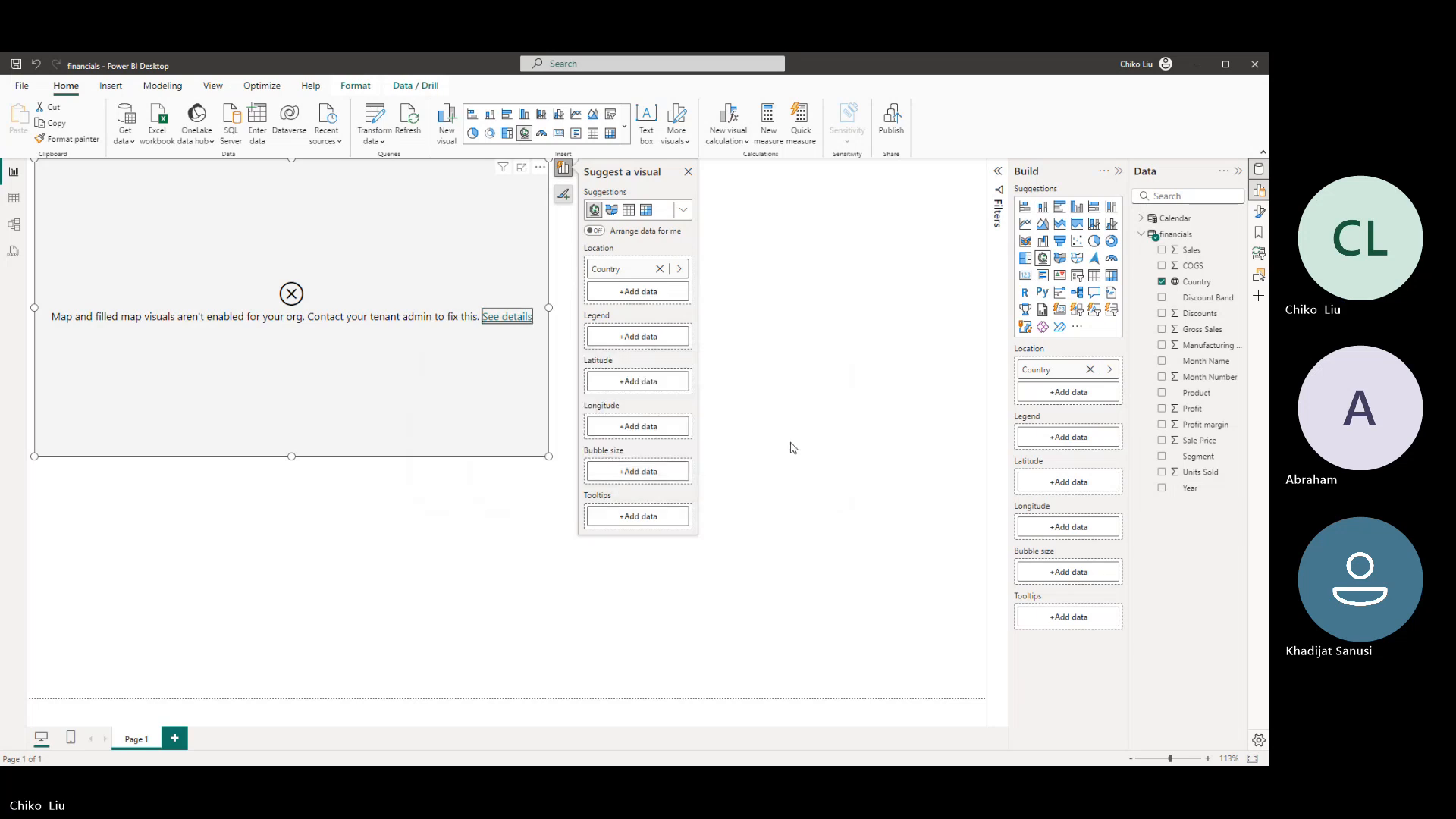
click(24, 88)
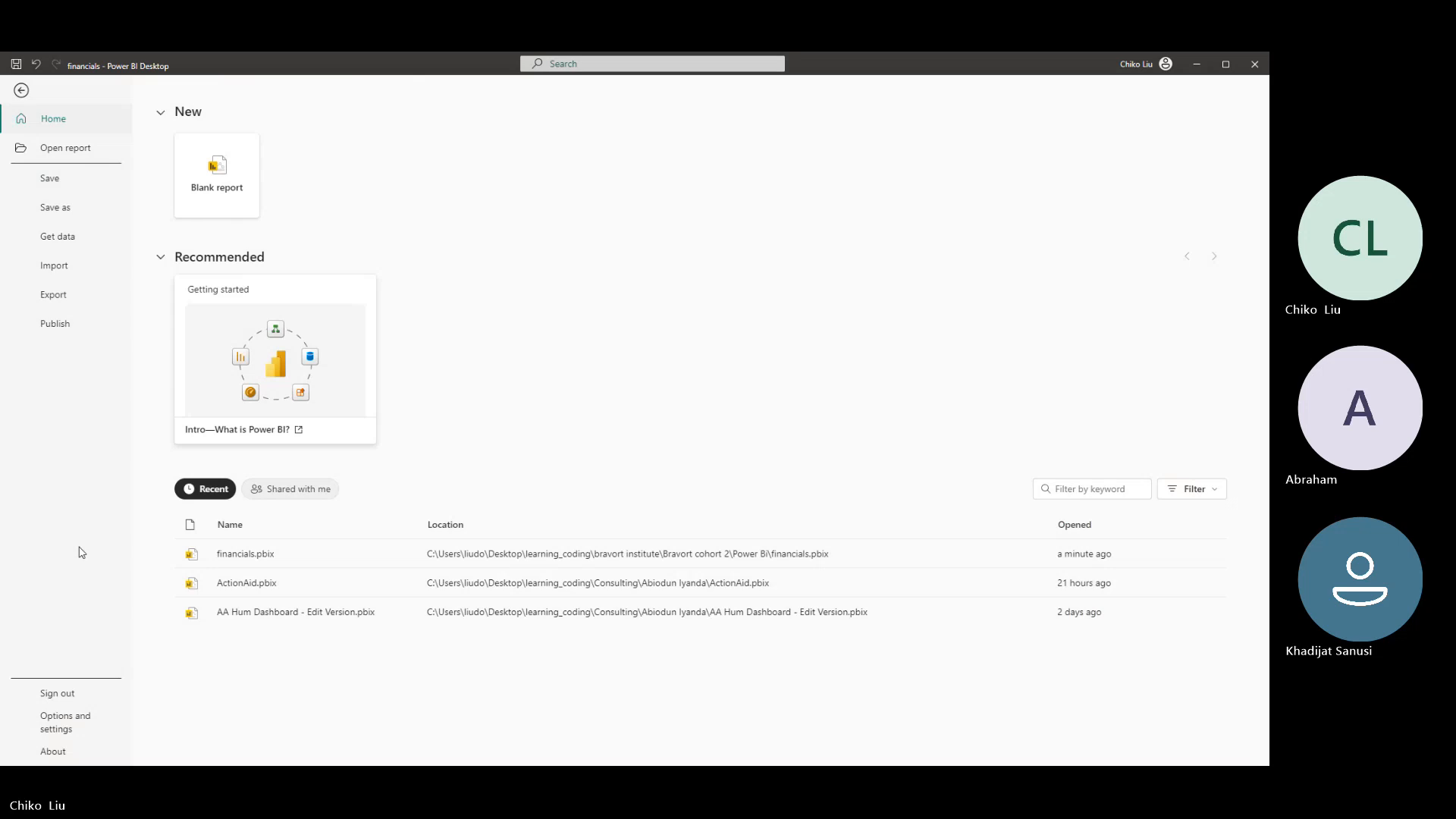
click(72, 725)
click(230, 177)
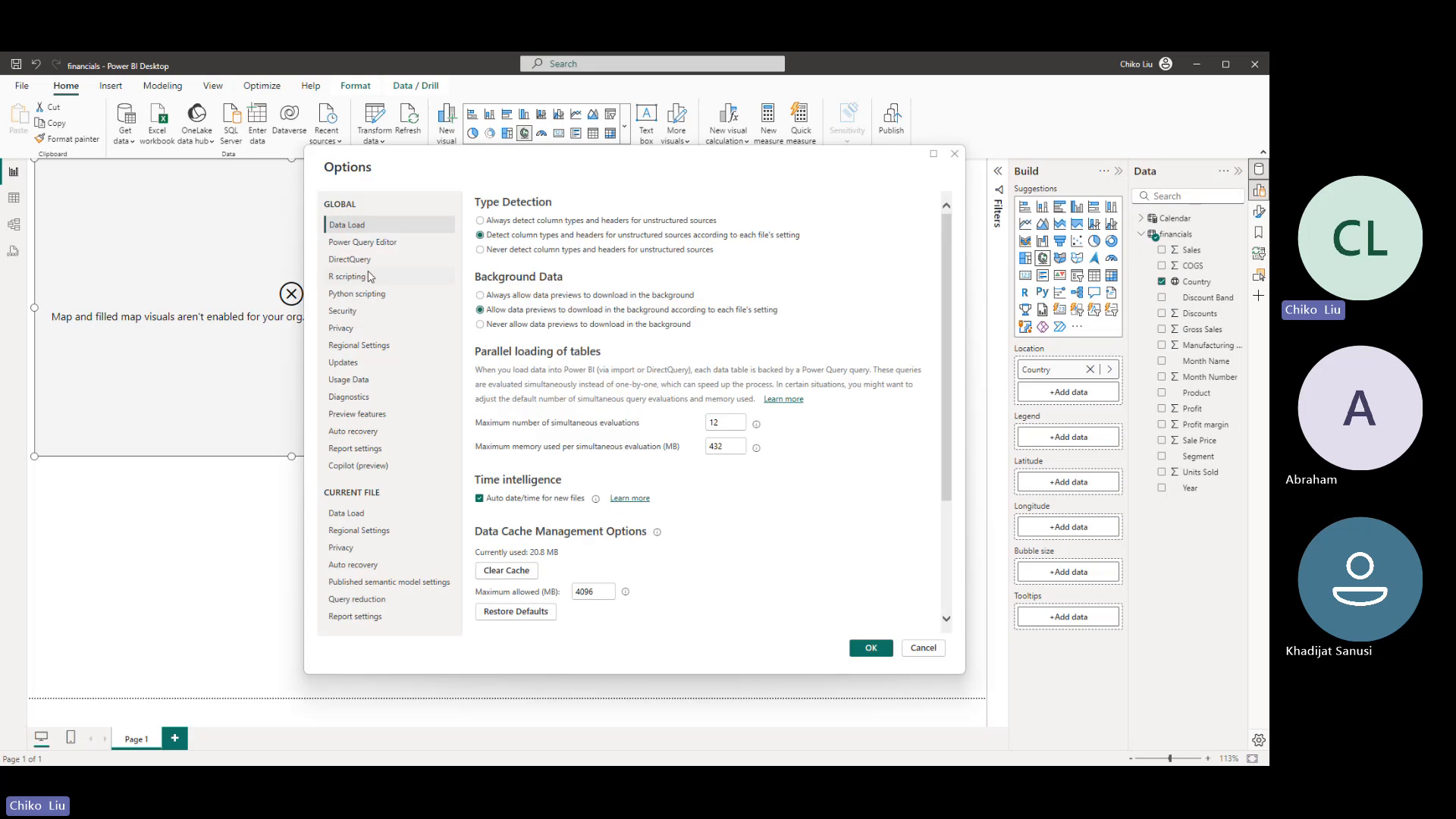
scroll(483, 404, down, 3)
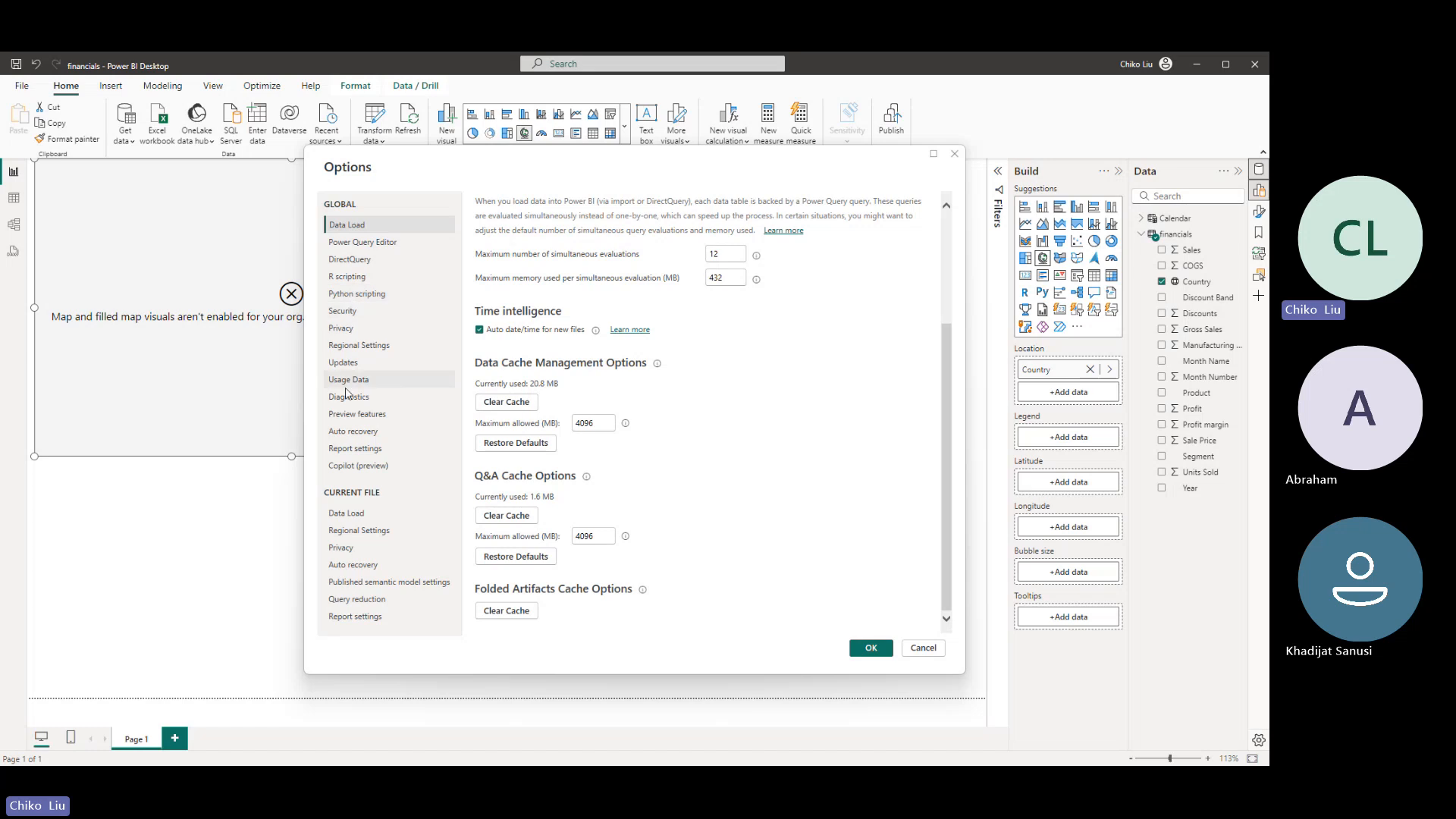
click(340, 311)
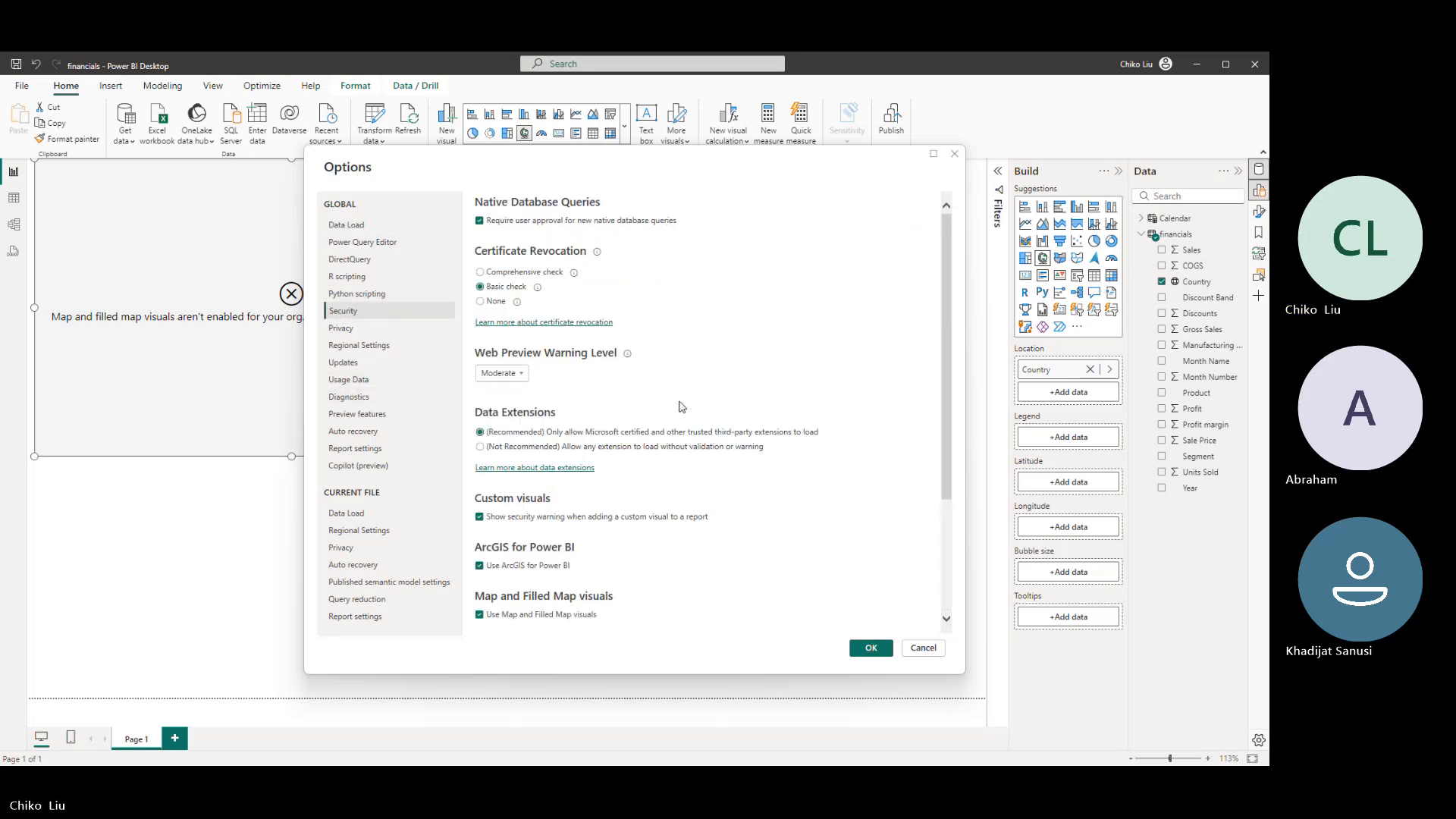
scroll(679, 405, down, 3)
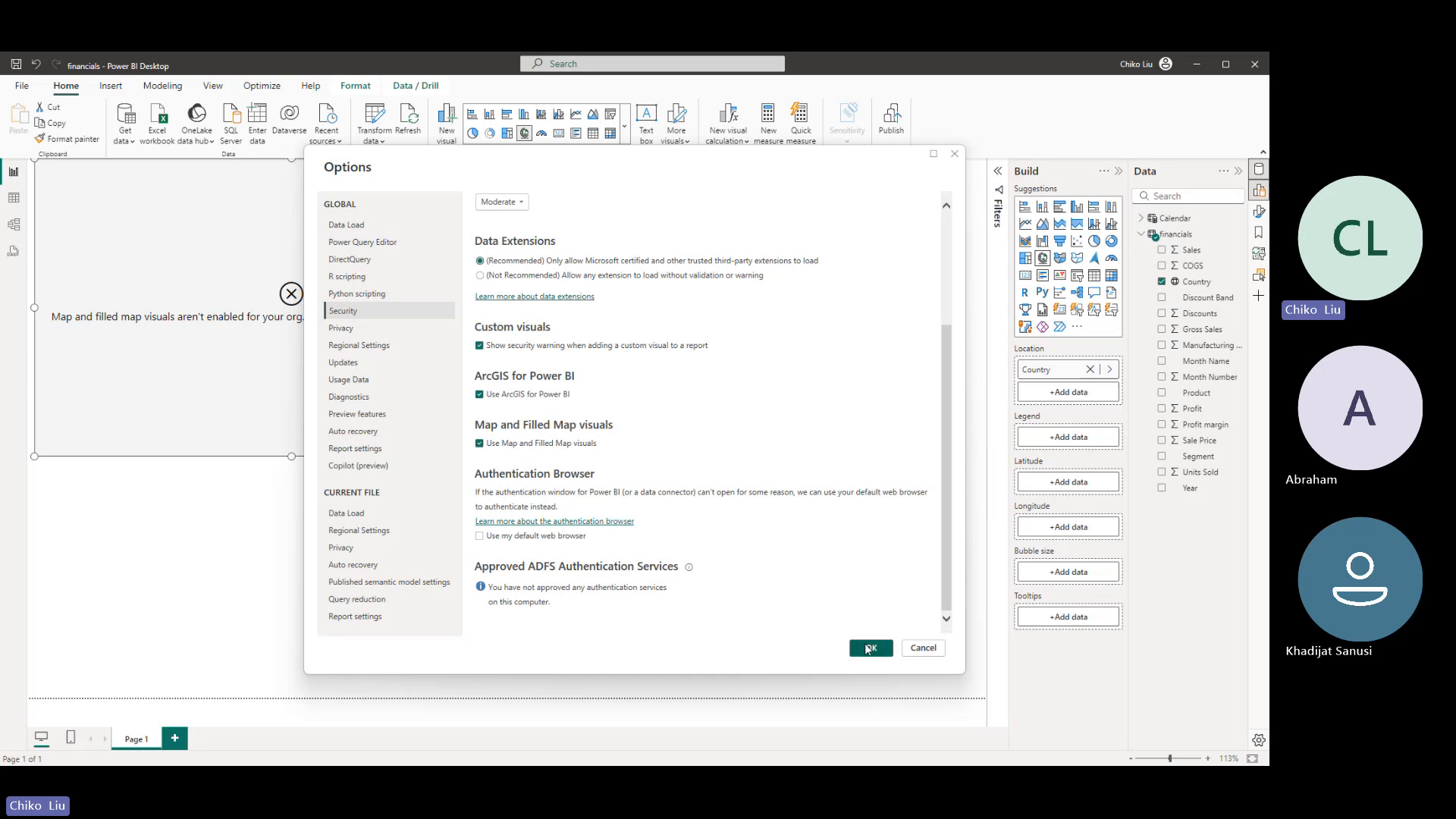
click(870, 649)
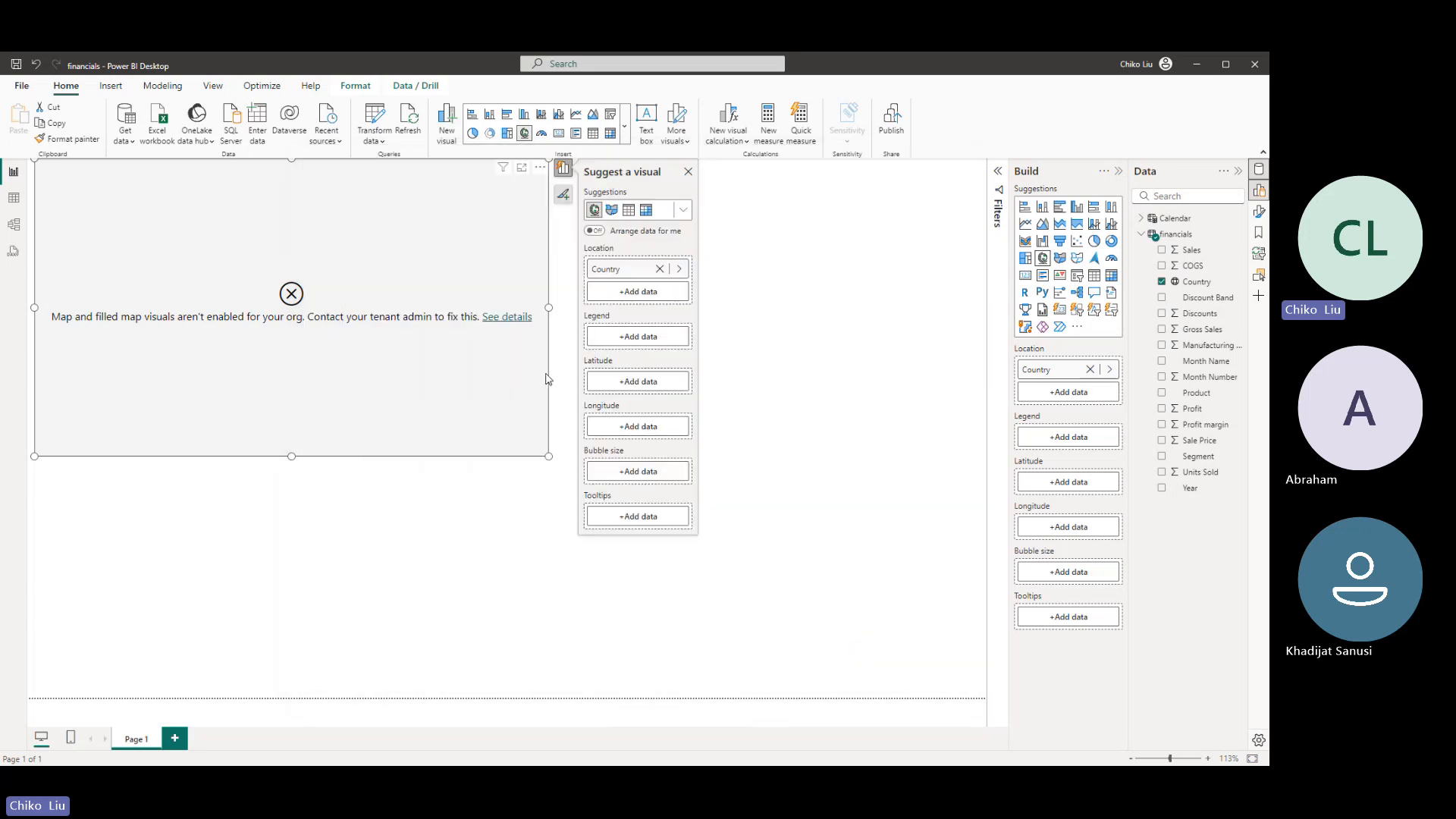
click(512, 318)
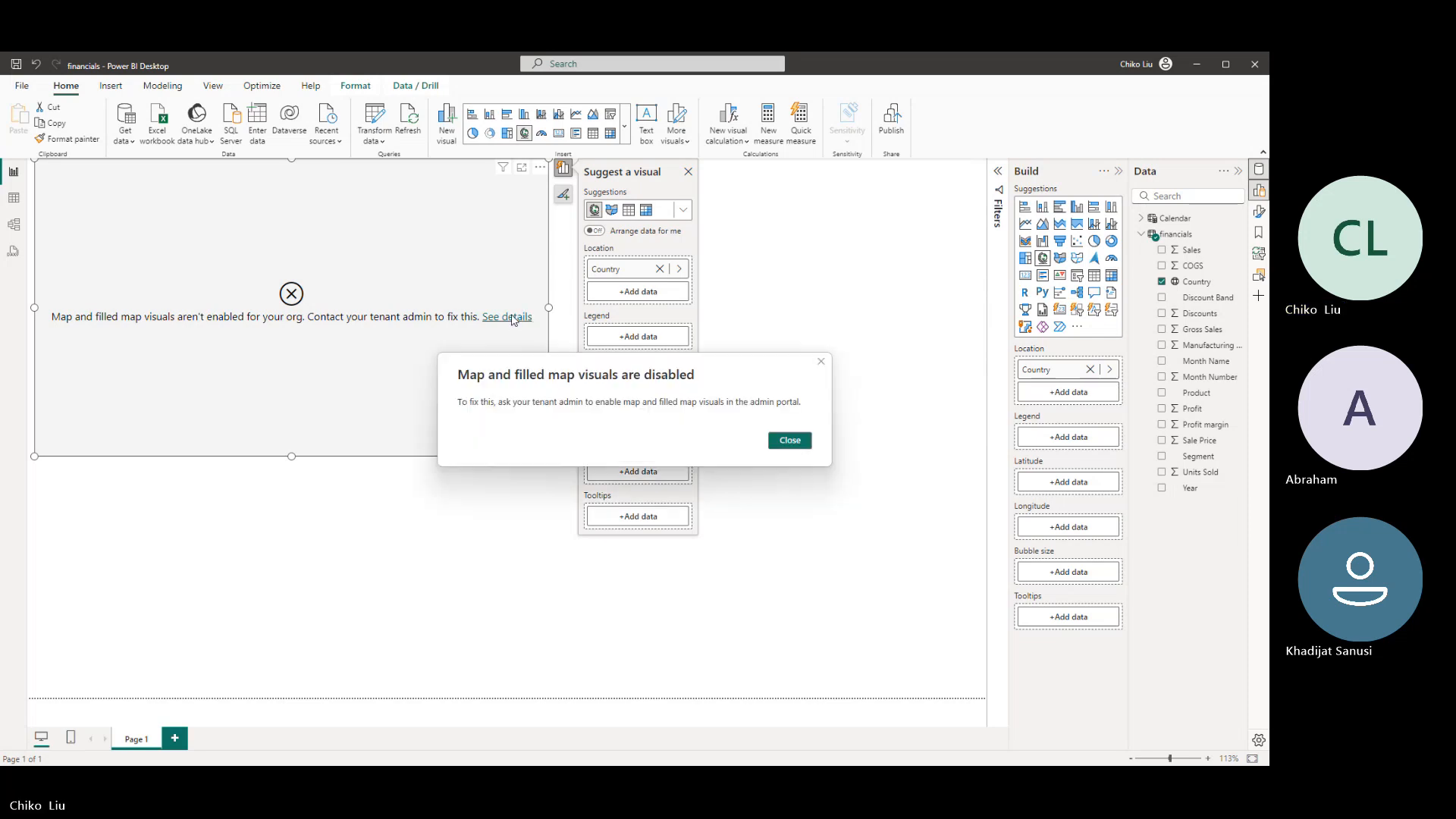
click(789, 441)
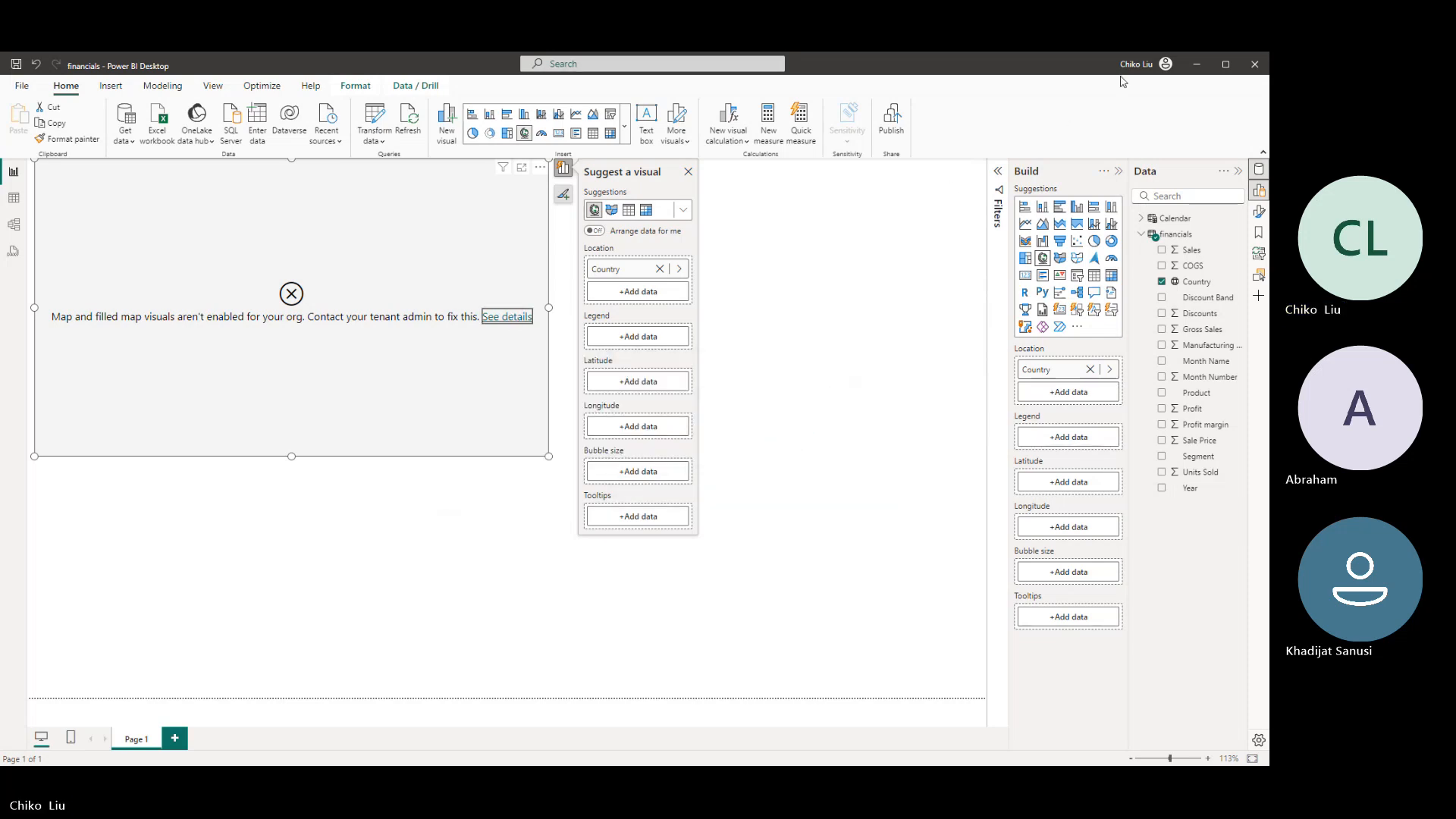
- Sign out of the account, restart Power BI Desktop, and reopen financials.pbix from the recent files
click(1142, 63)
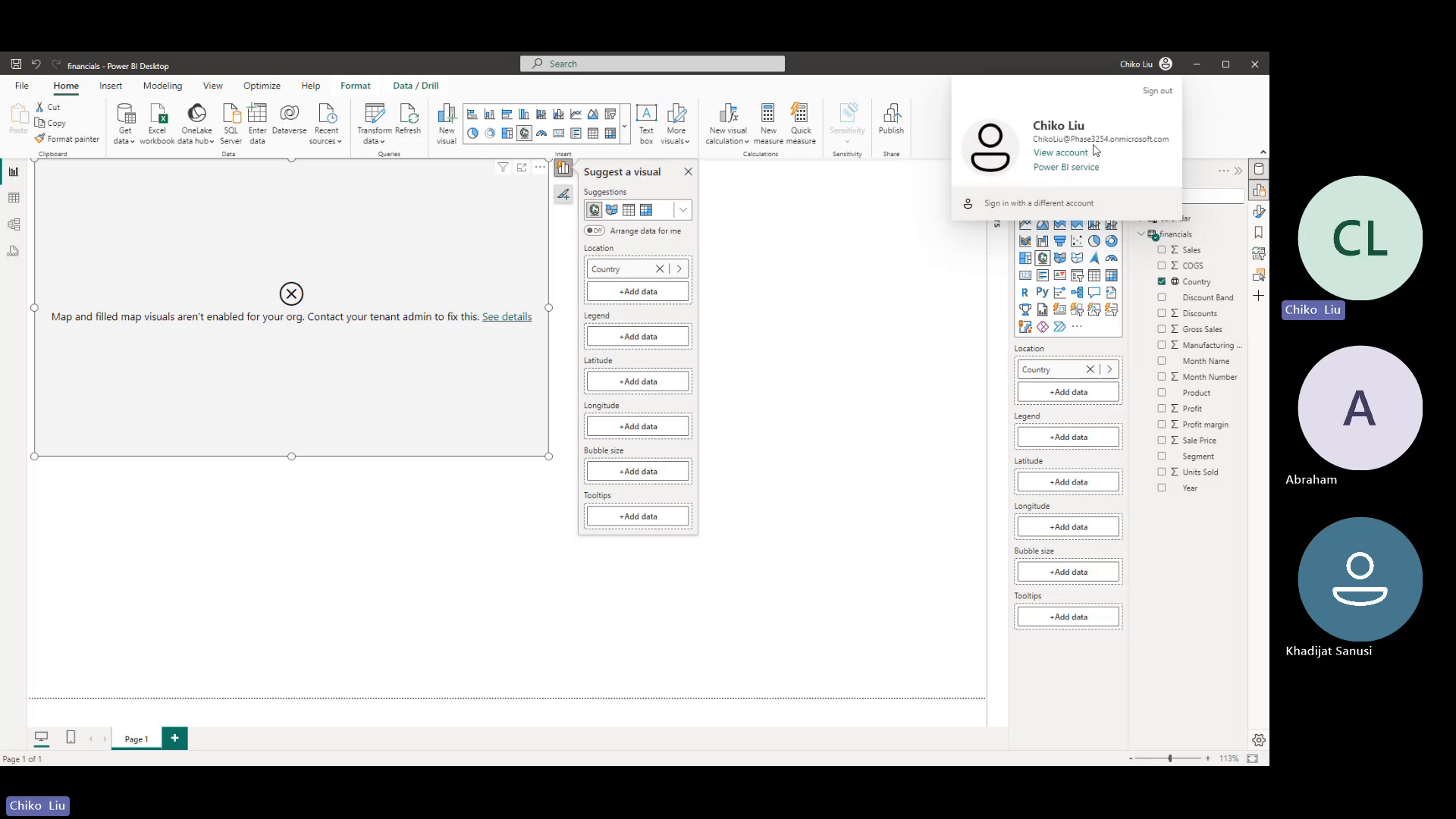
click(1152, 92)
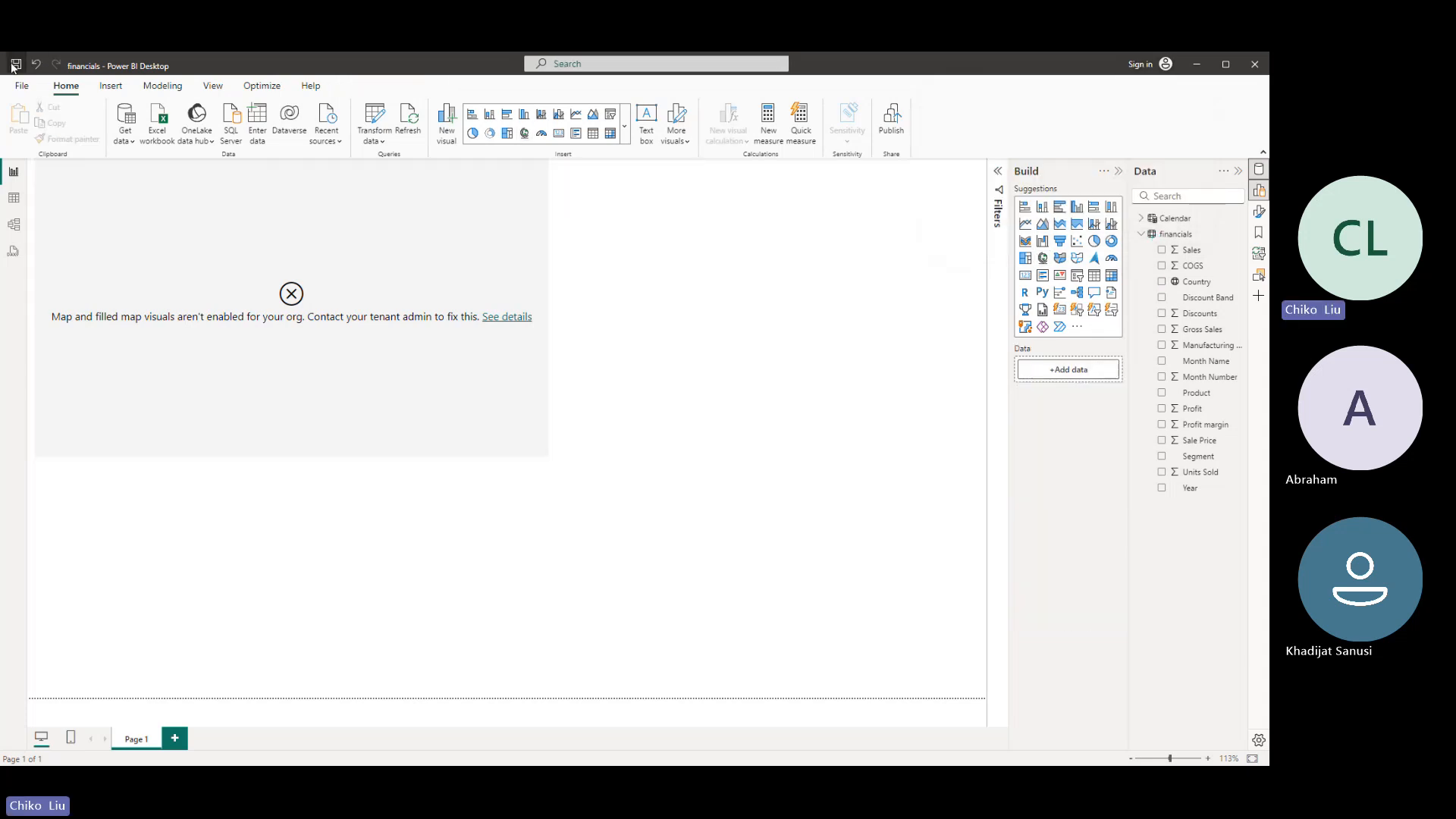
click(1253, 65)
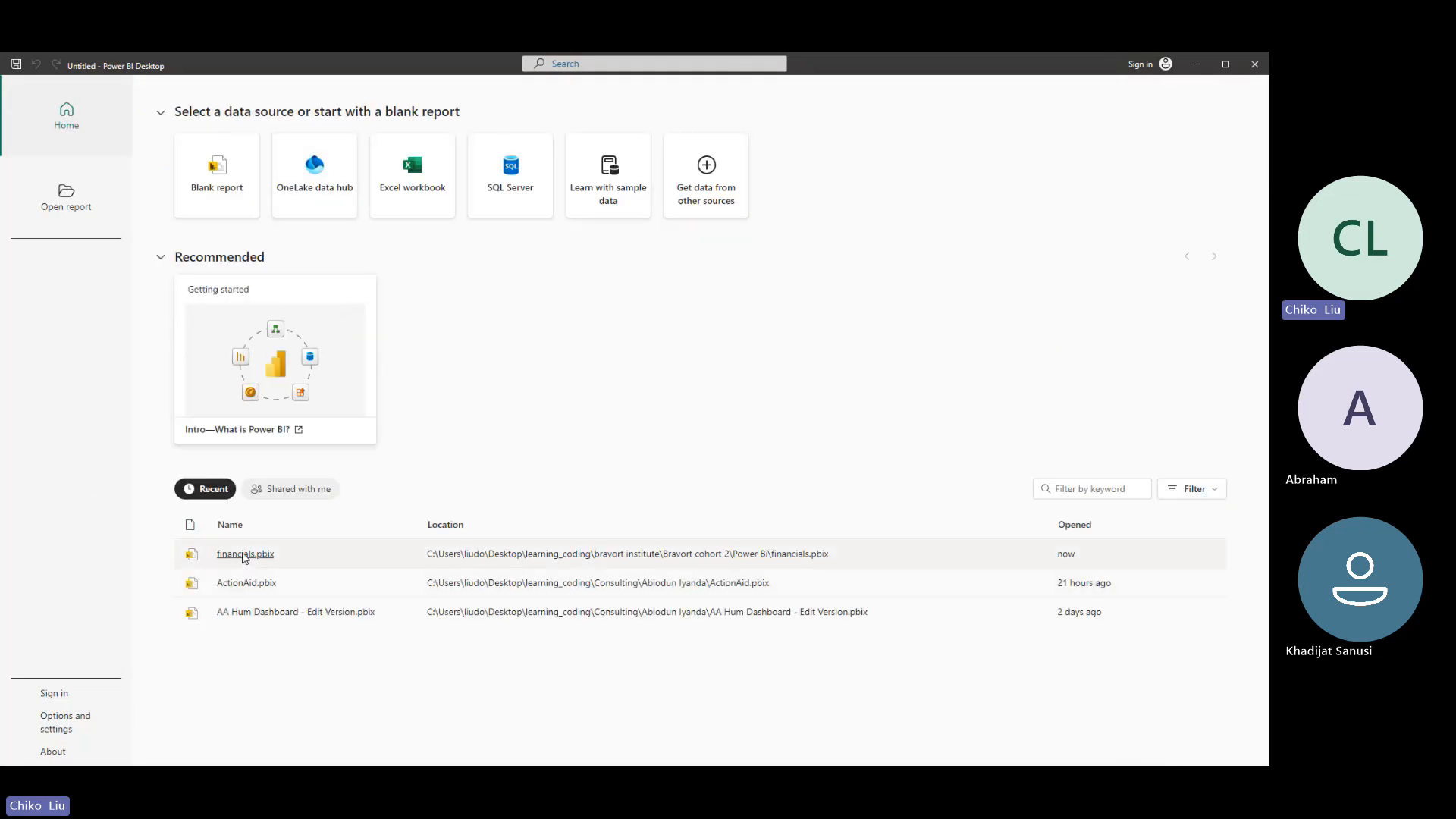
click(244, 555)
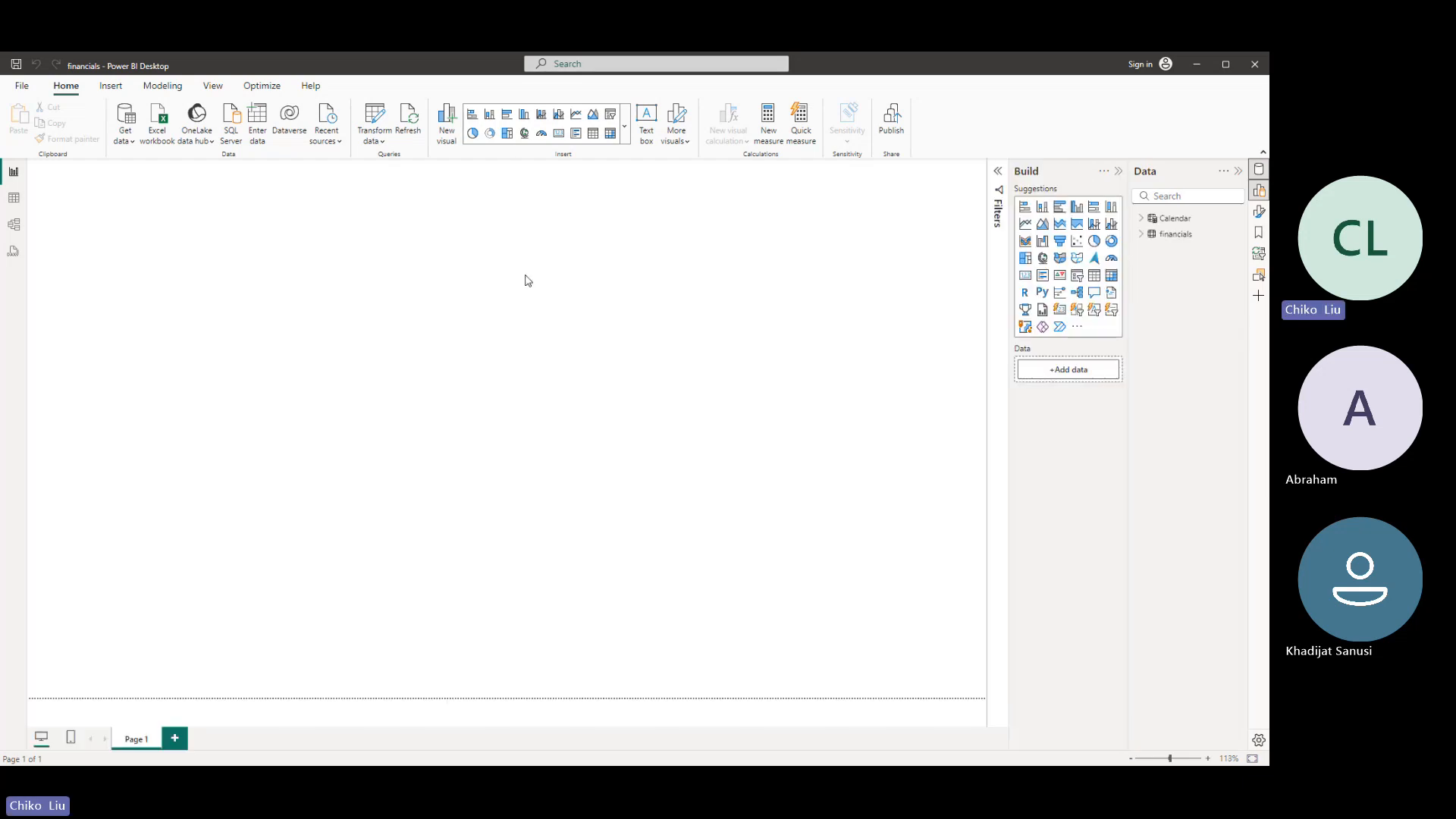
- Enlarge the existing Country map to span the full page width and most of the page height
click(1043, 259)
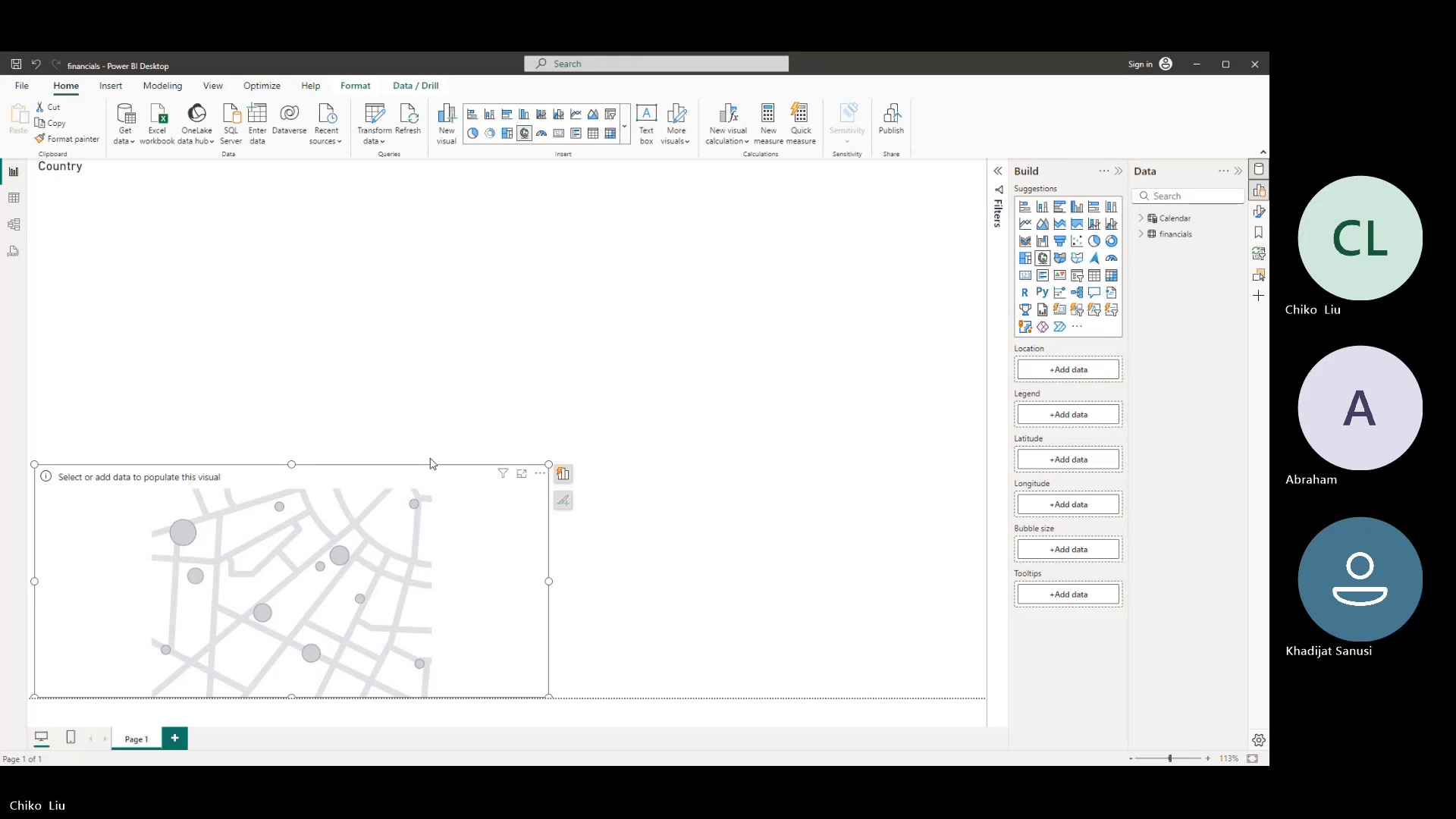
key(Delete)
click(429, 342)
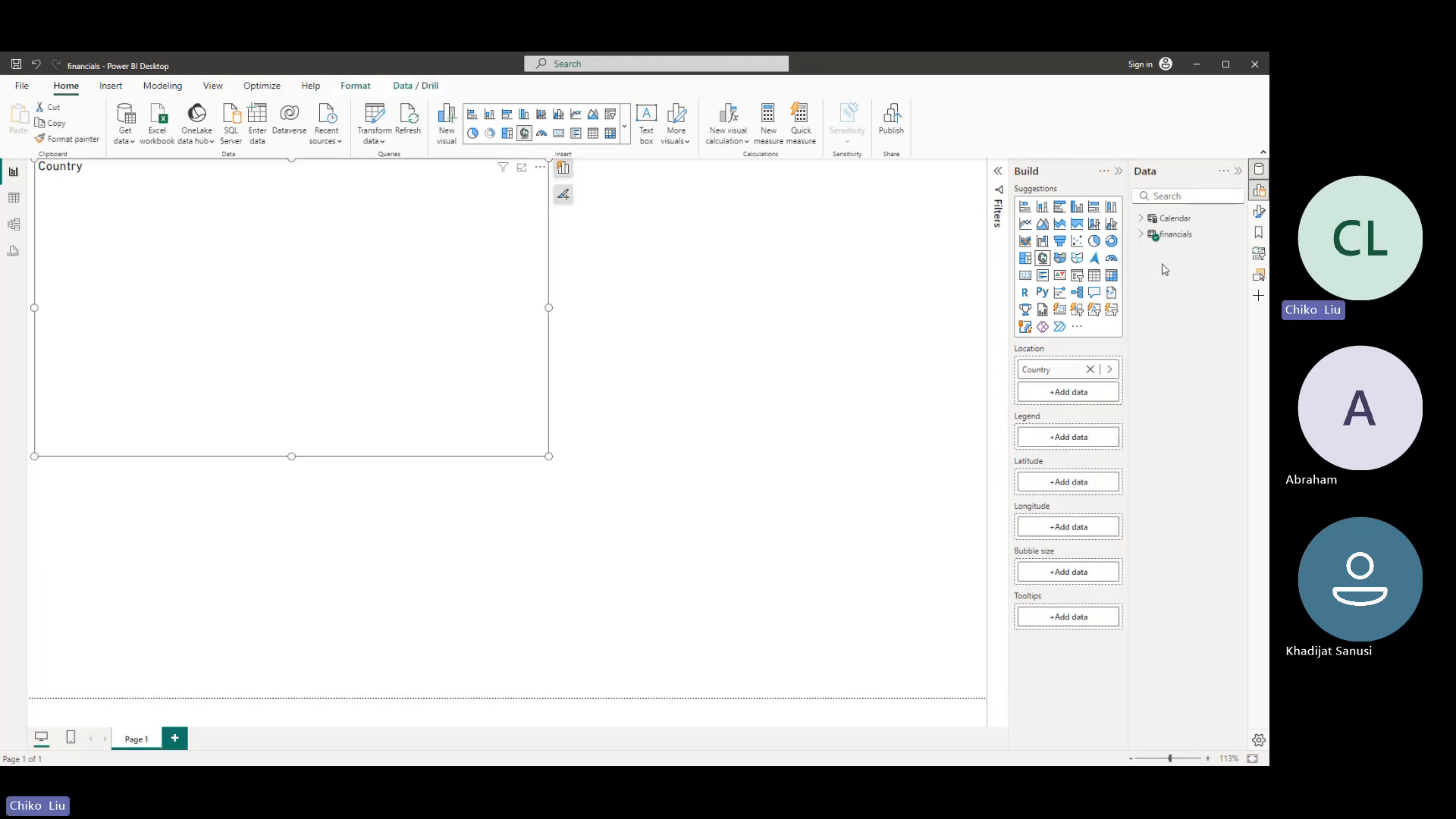
click(1150, 237)
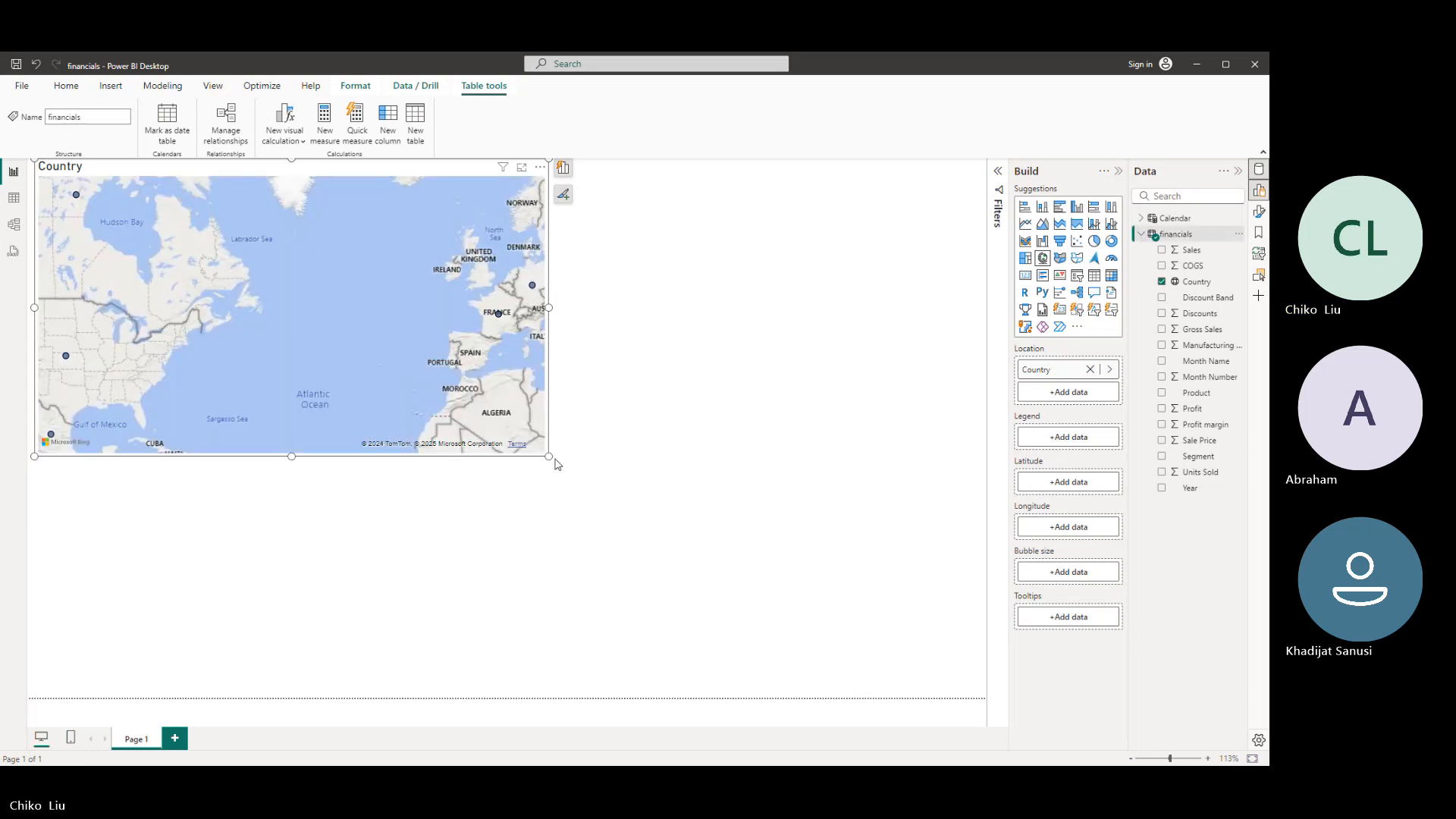
drag(549, 457, 1044, 617)
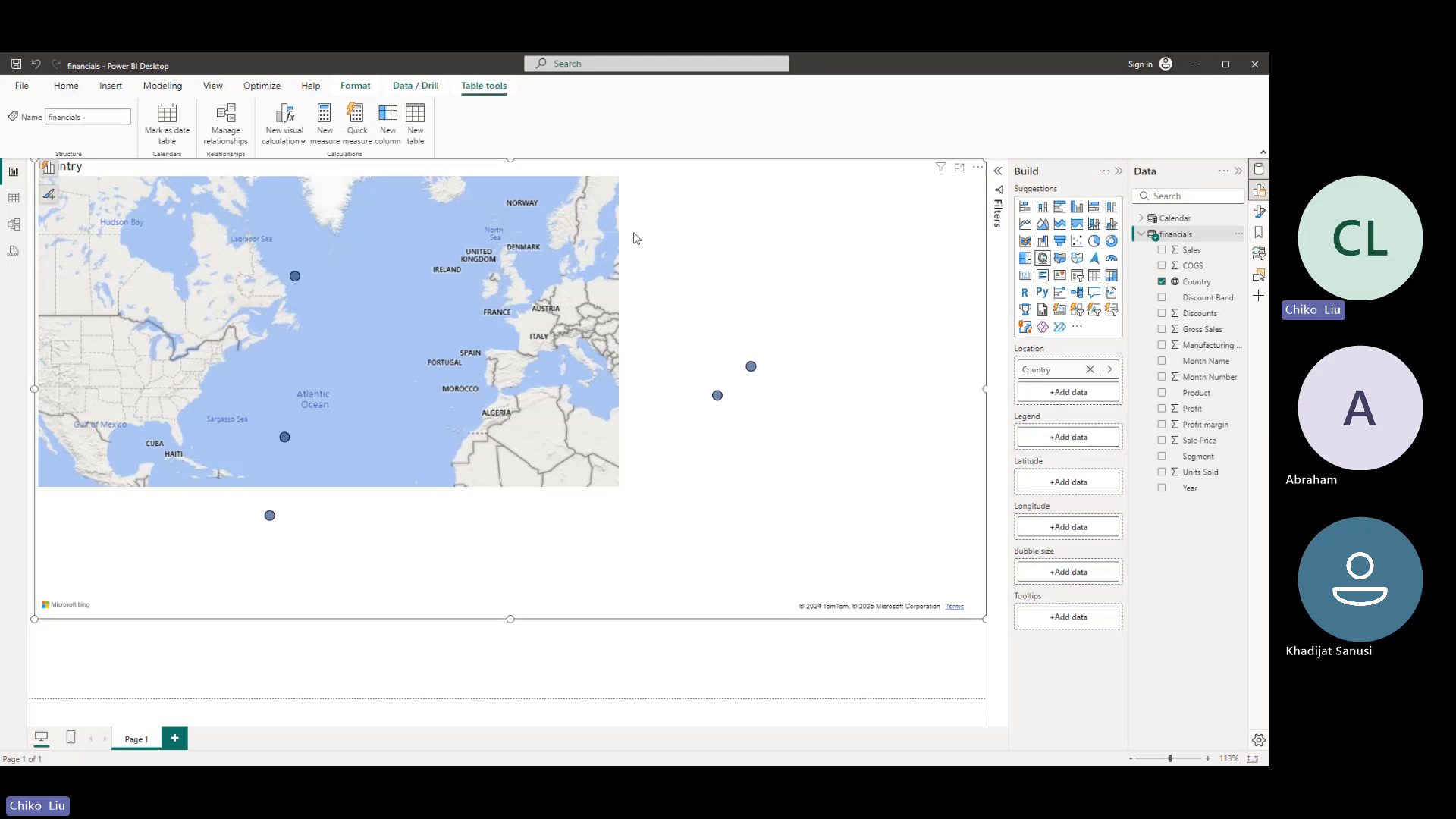
drag(509, 619, 549, 671)
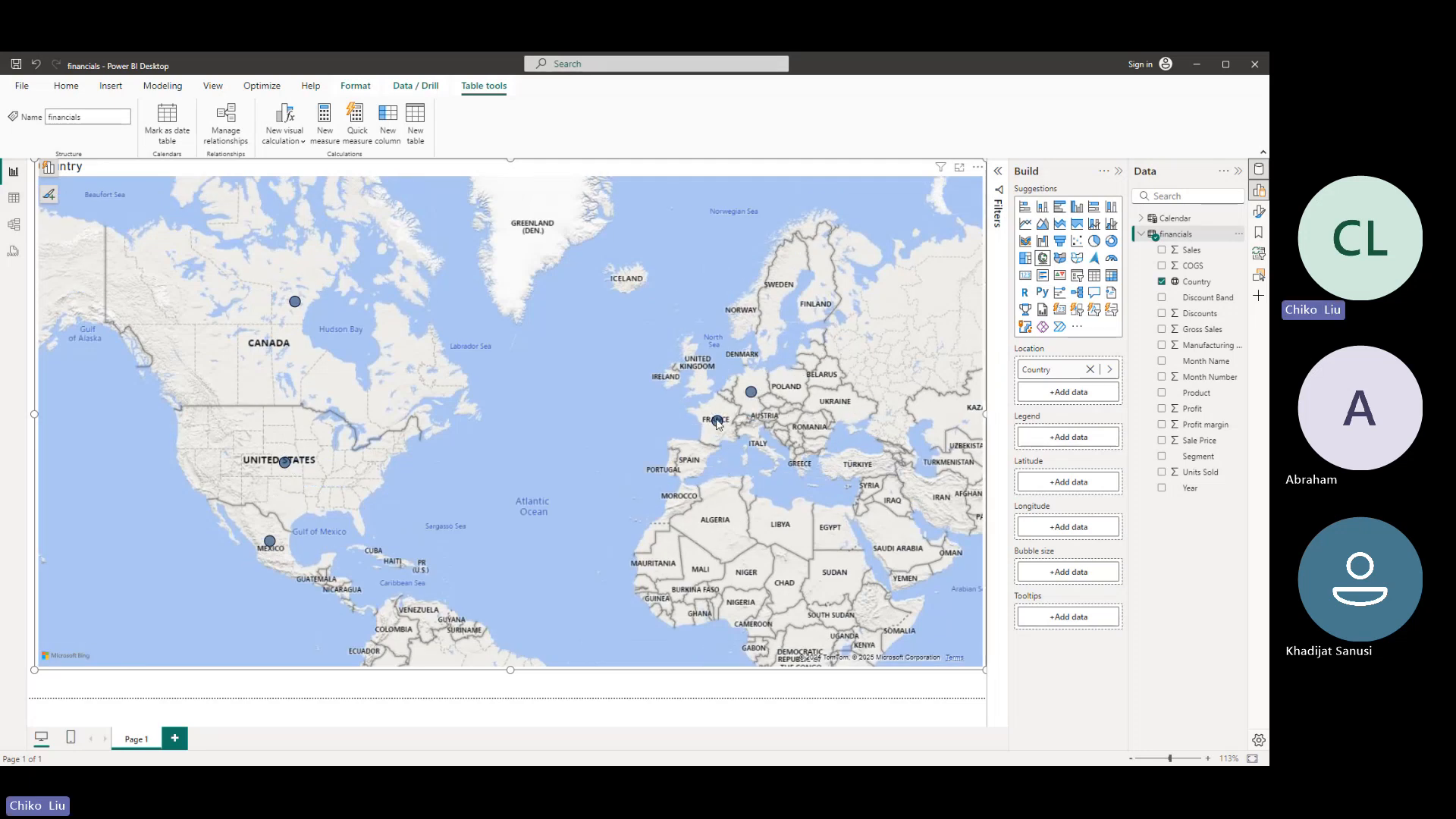
mouse_move(753, 397)
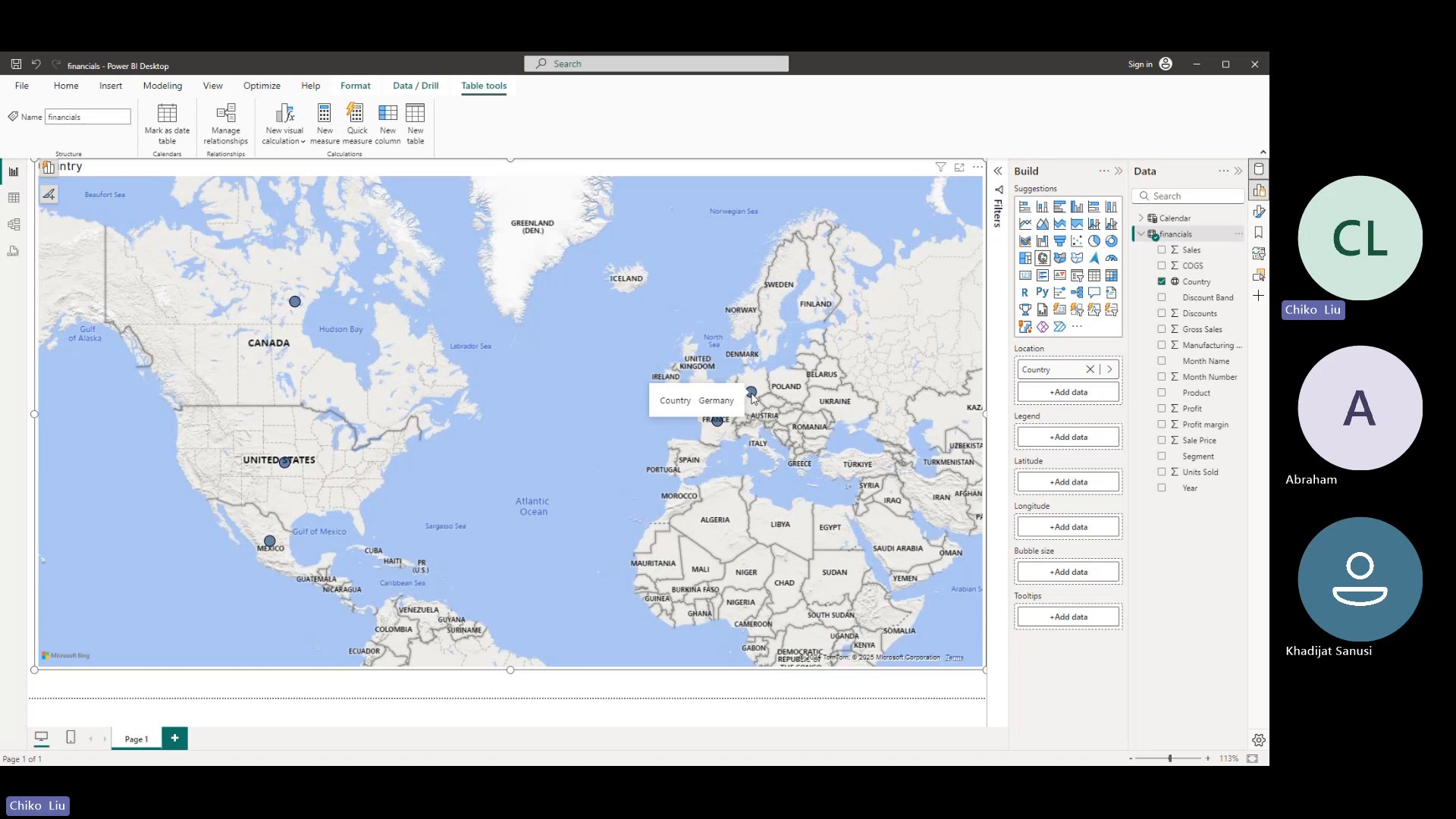
scroll(322, 373, down, 2)
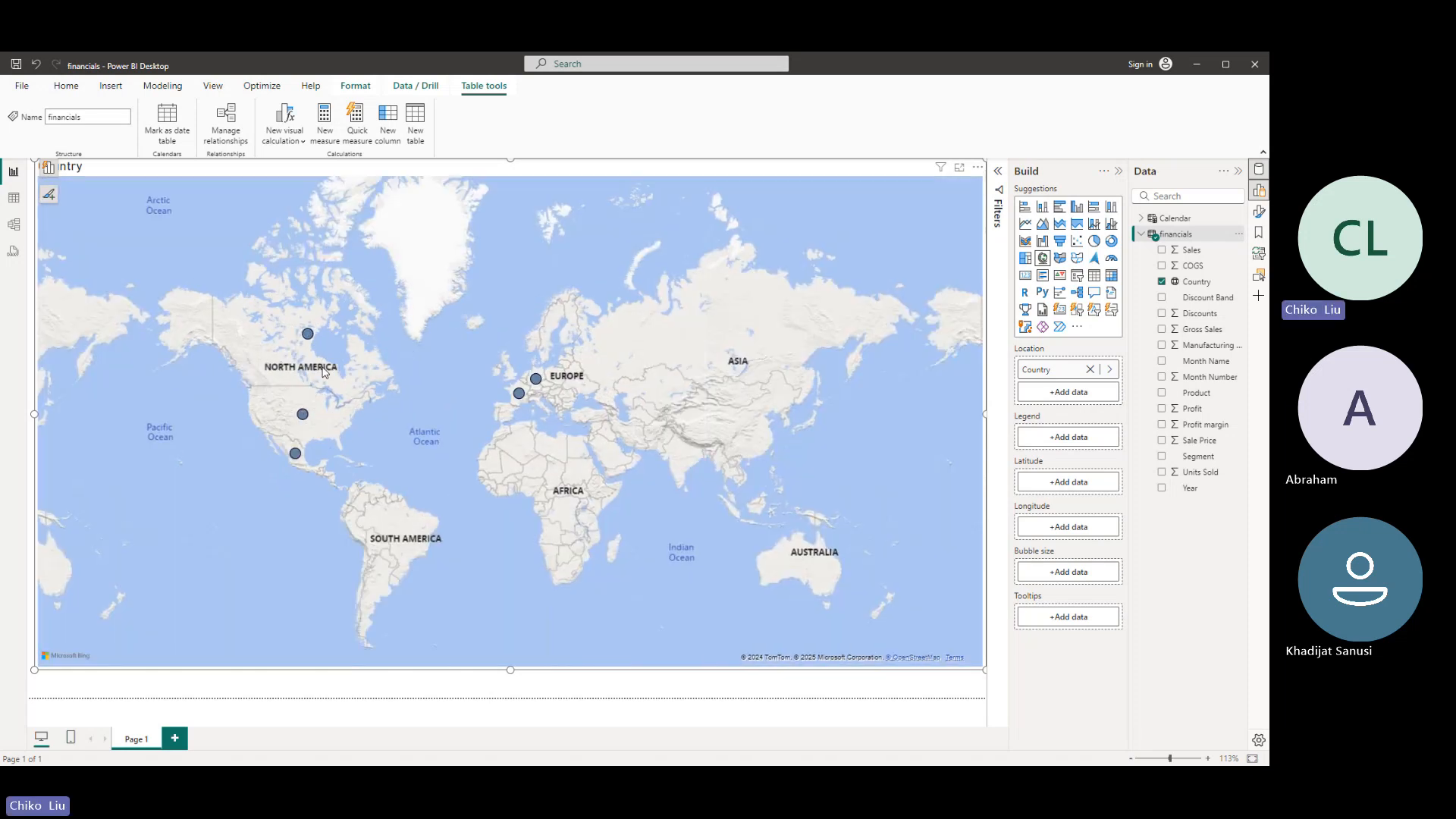
- Add Sales from the financials table to the Country map as the bubble size
scroll(323, 372, up, 2)
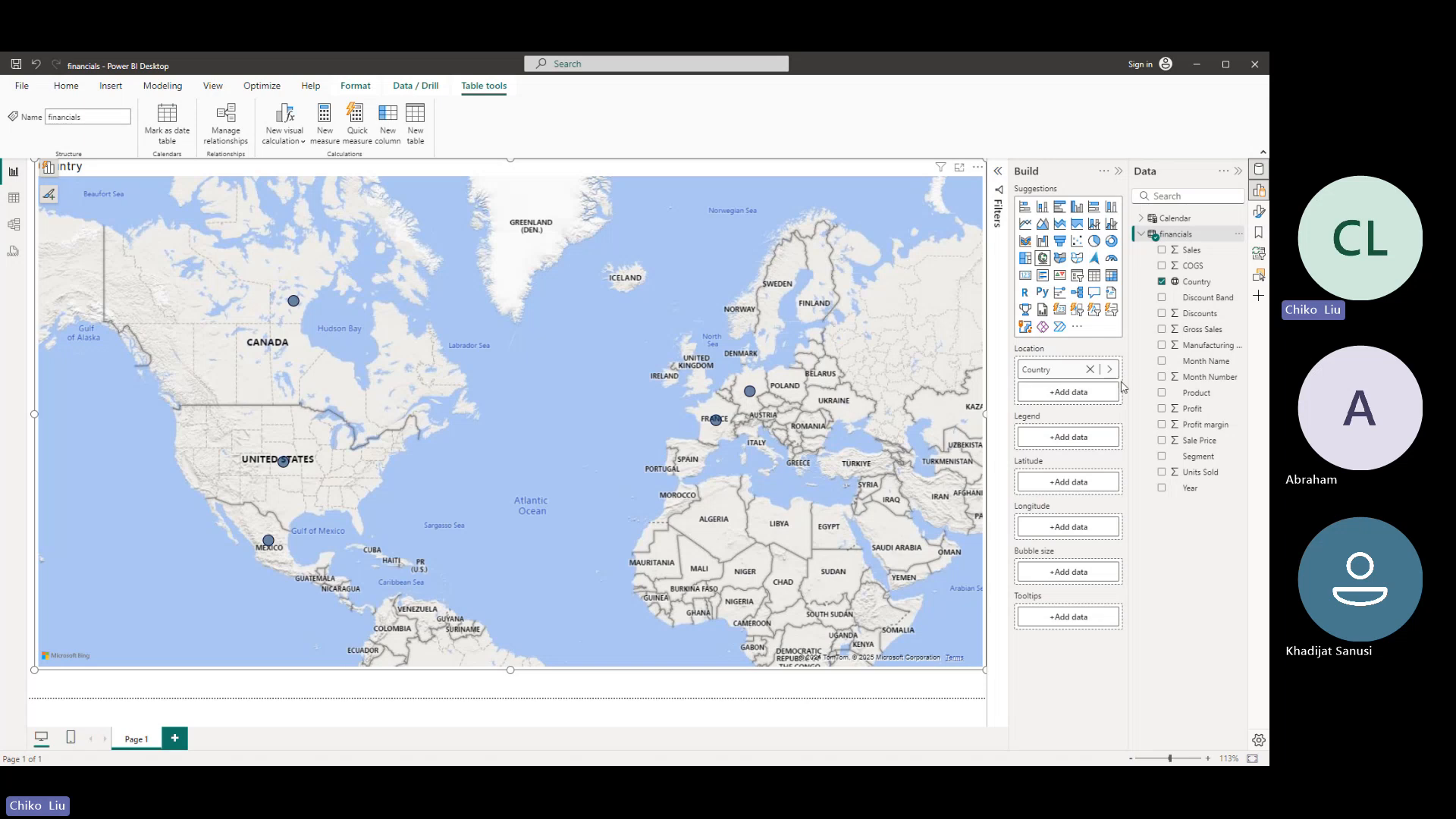
drag(1130, 383, 1094, 334)
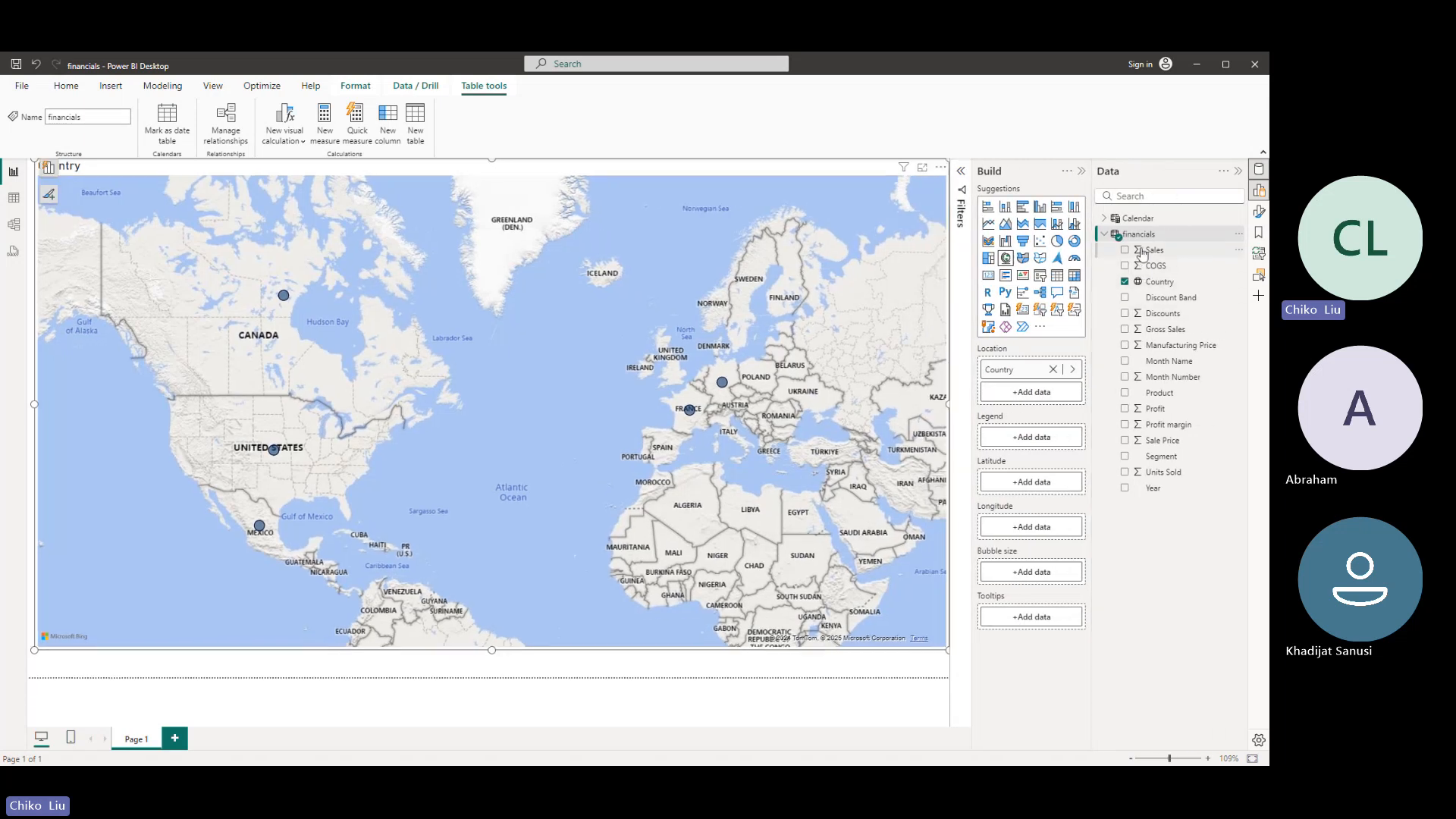
click(1126, 250)
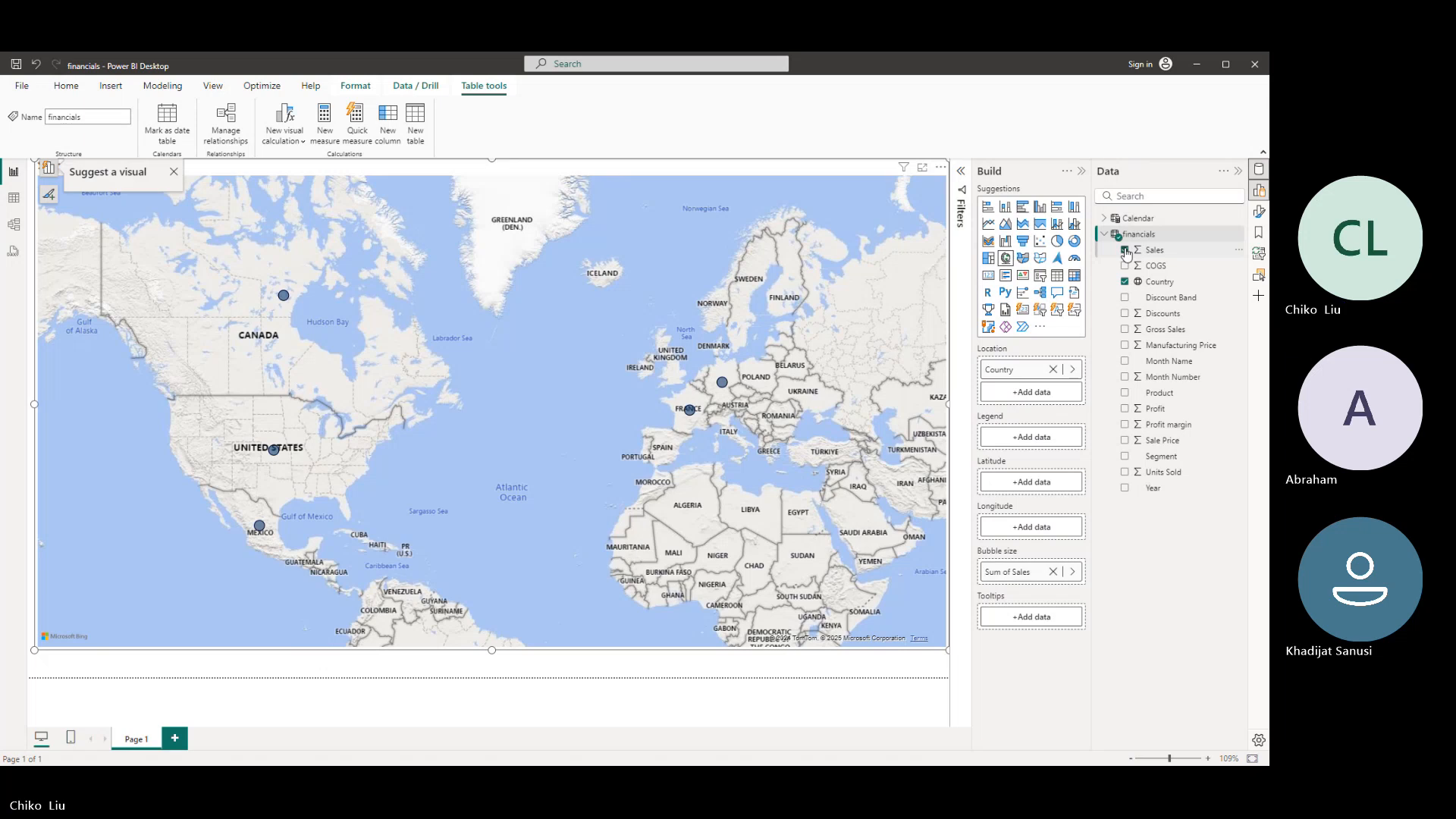
click(48, 166)
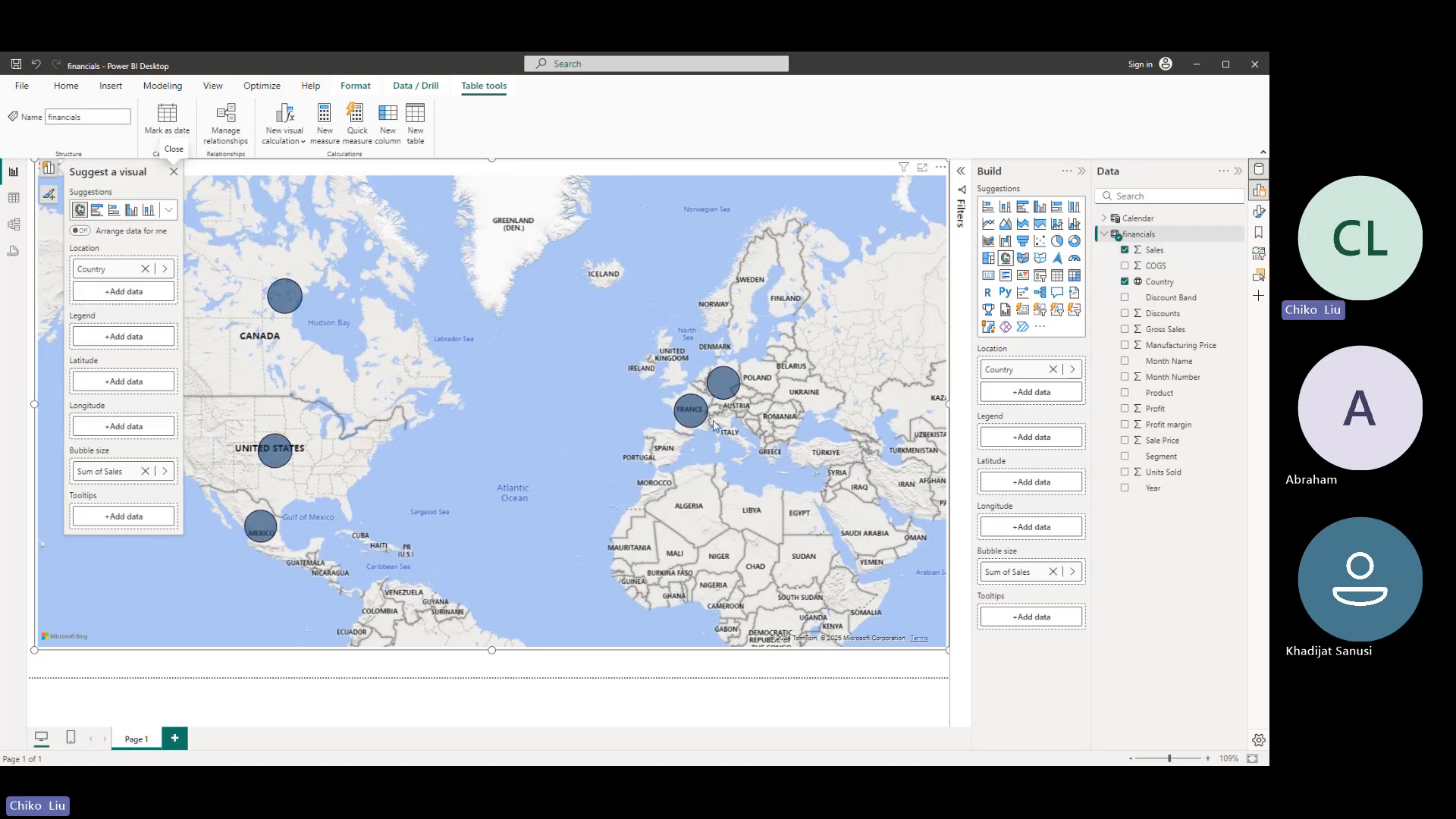
- Open the map's bubble colour settings and enable separate colours for all countries
mouse_move(697, 418)
click(1259, 211)
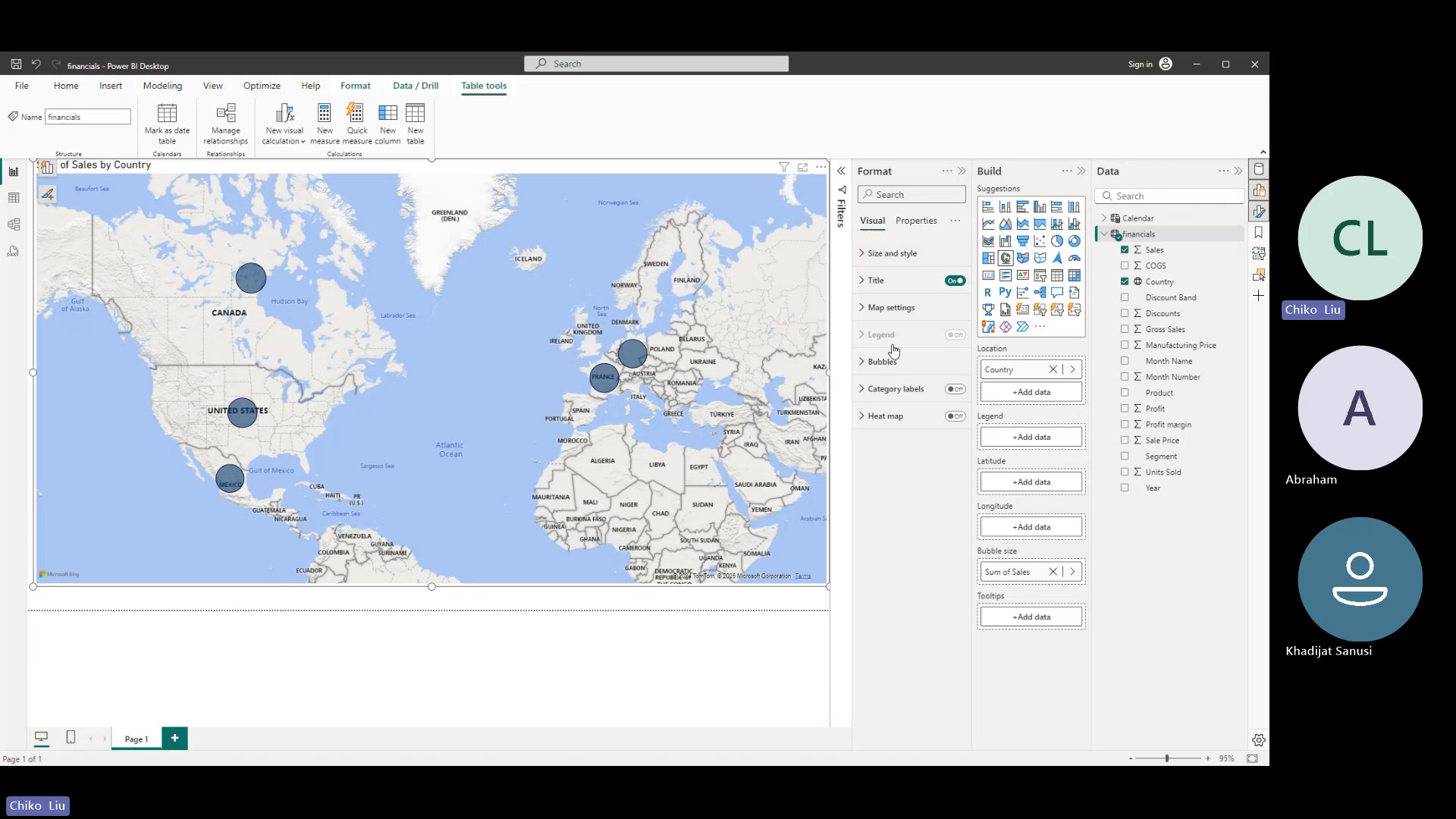
click(883, 361)
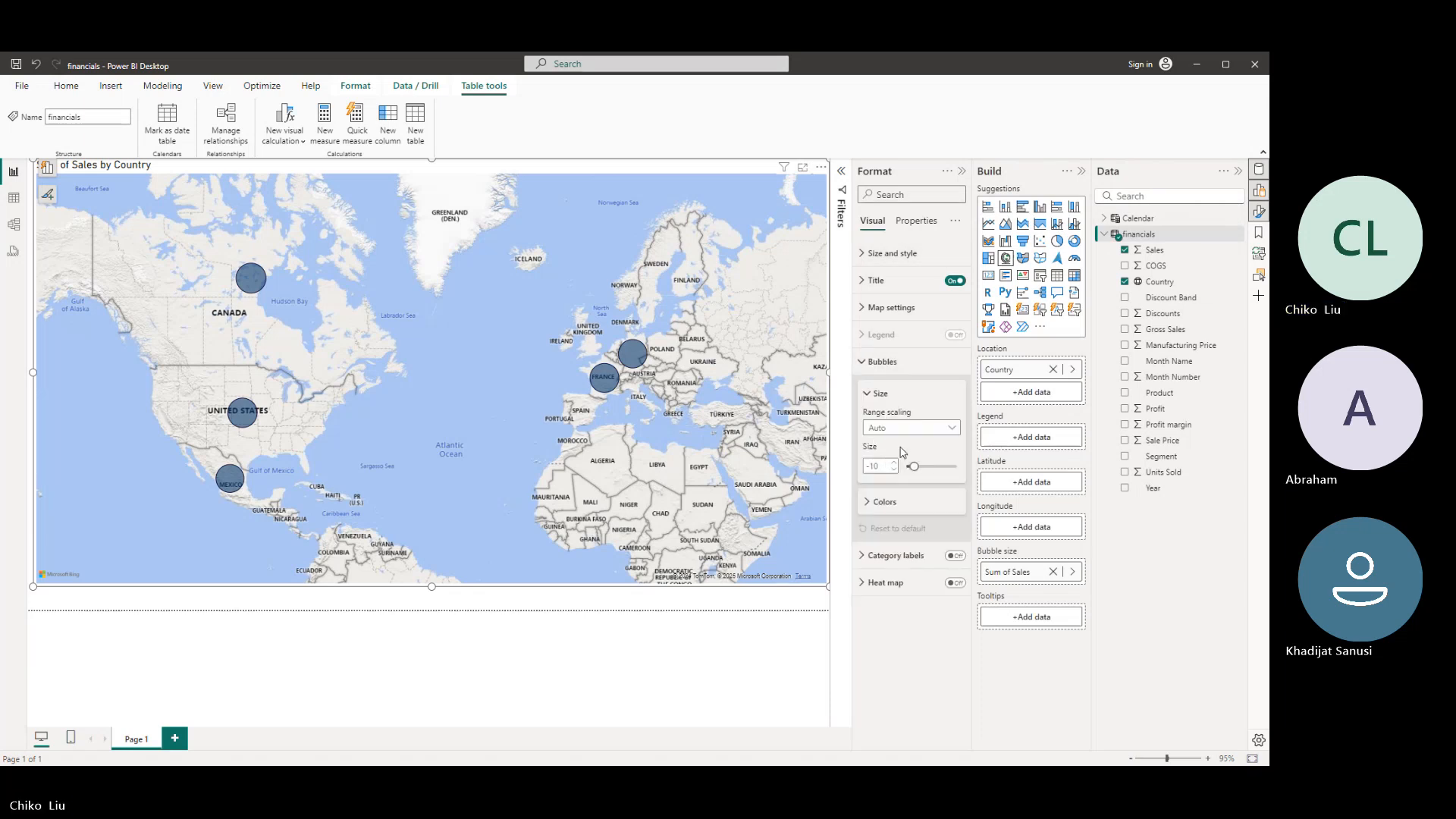
click(884, 501)
click(891, 537)
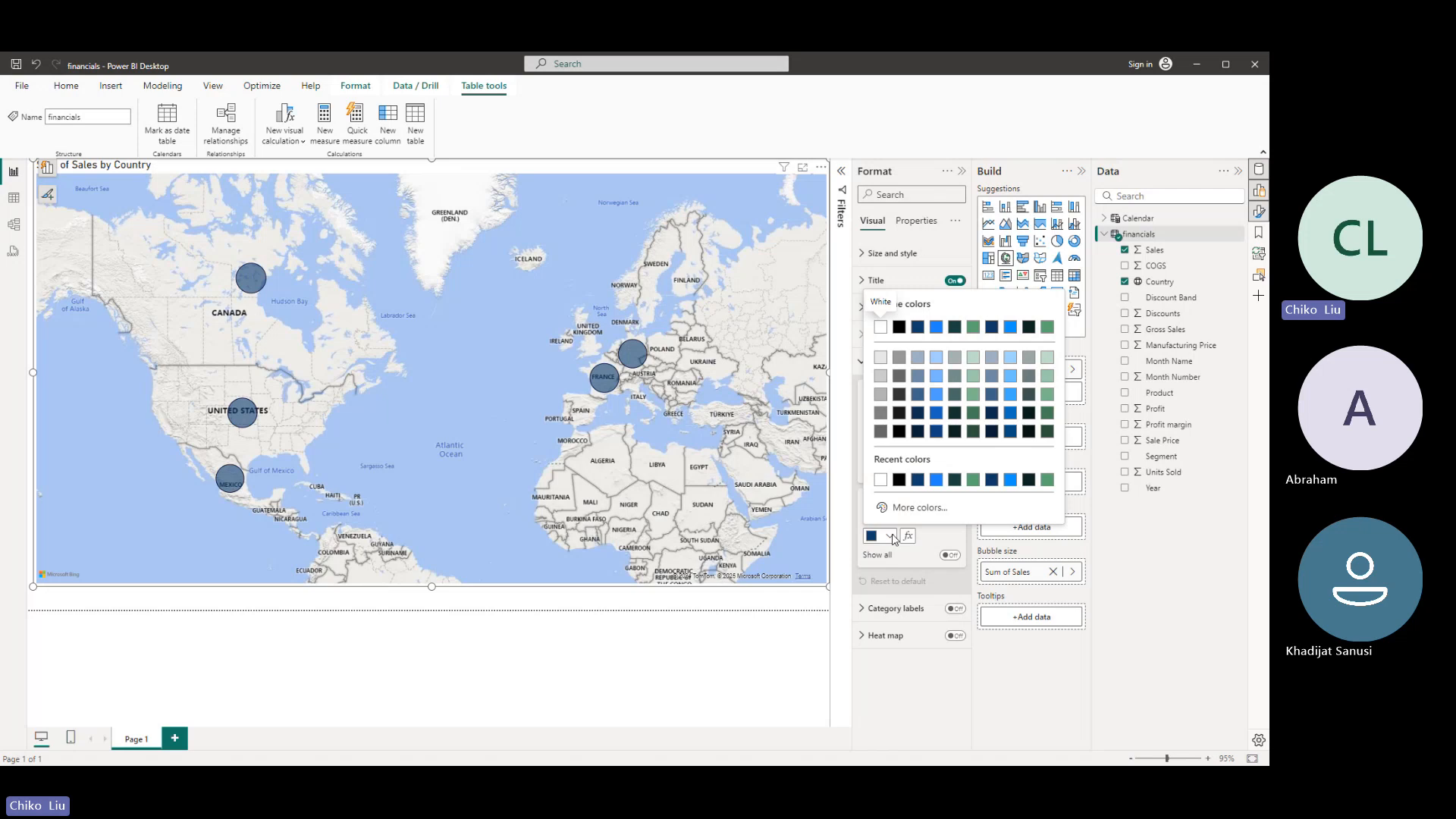
click(891, 537)
click(950, 556)
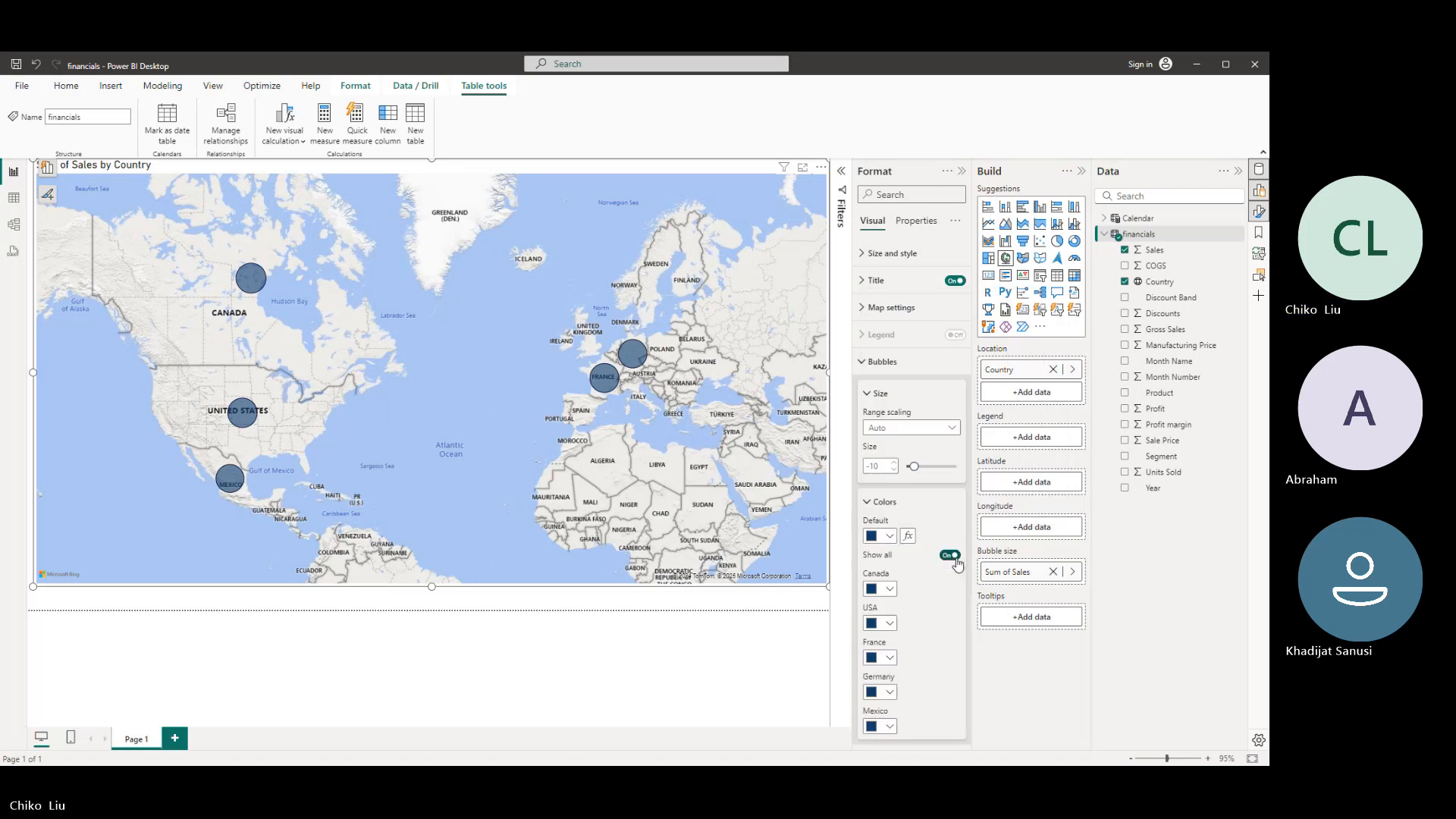
scroll(884, 494, down, 1)
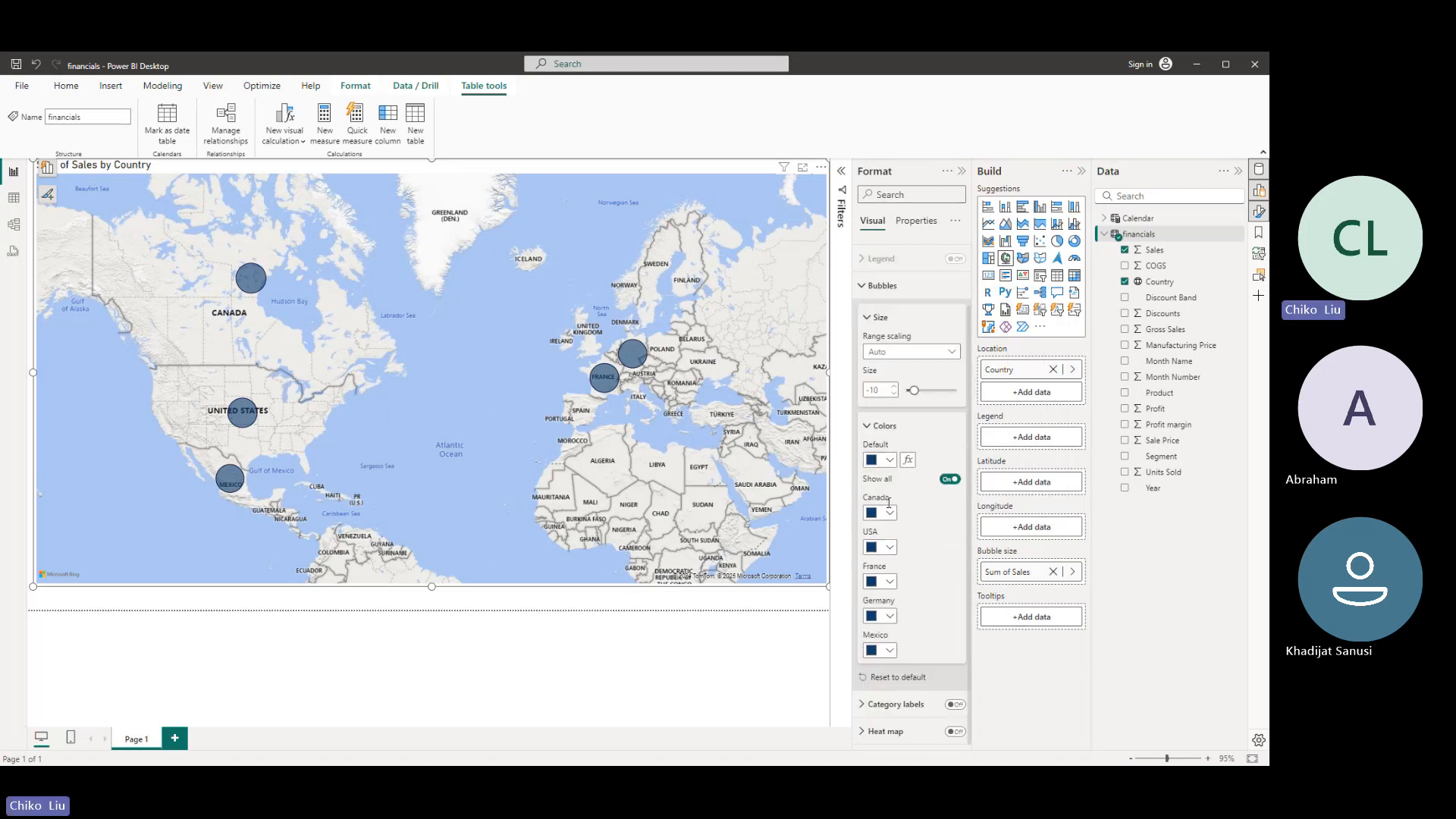
- Colour the Canada bubble light blue, the USA bubble bright blue and the France bubble light green
click(887, 513)
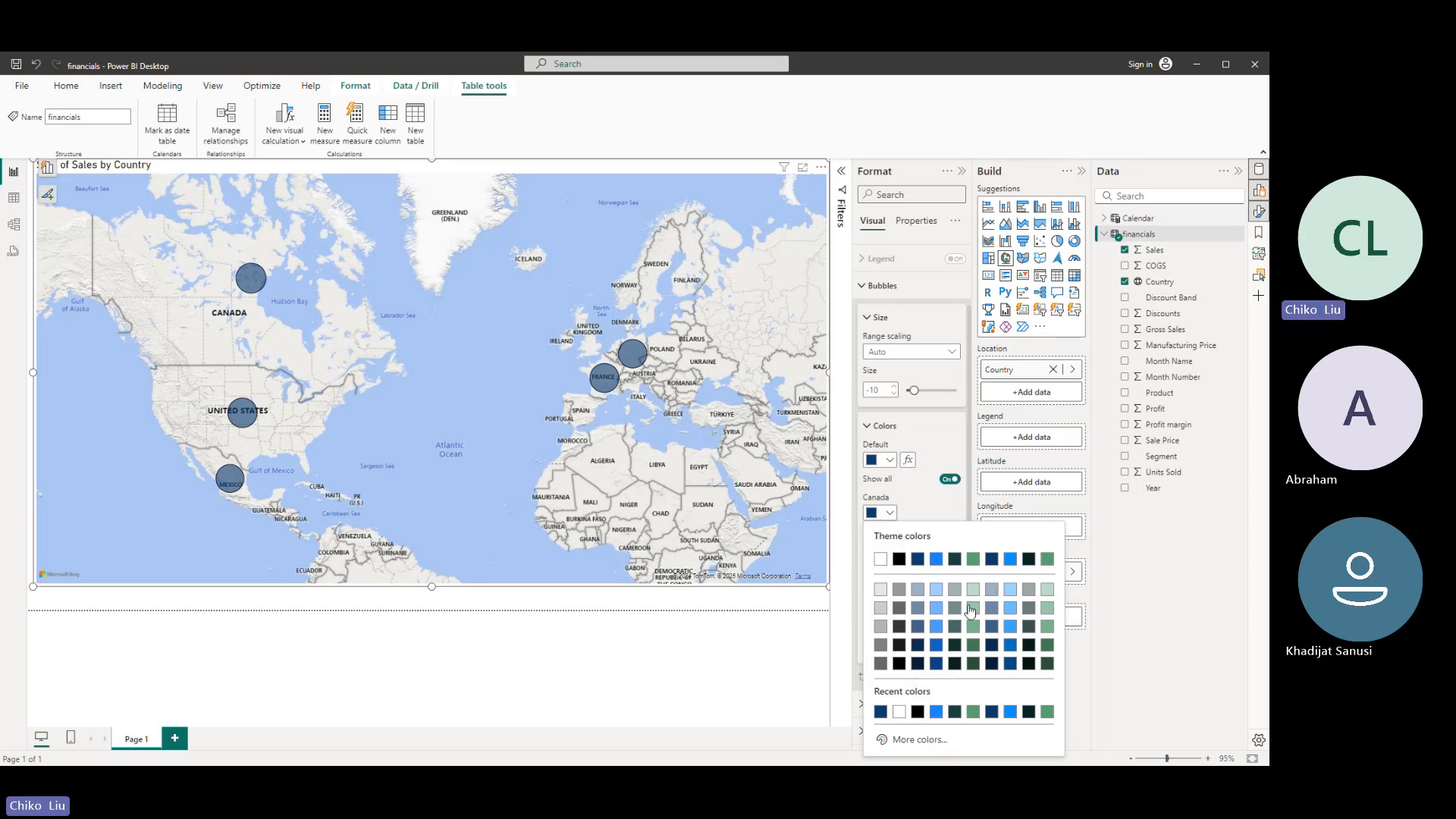
click(1010, 615)
click(887, 547)
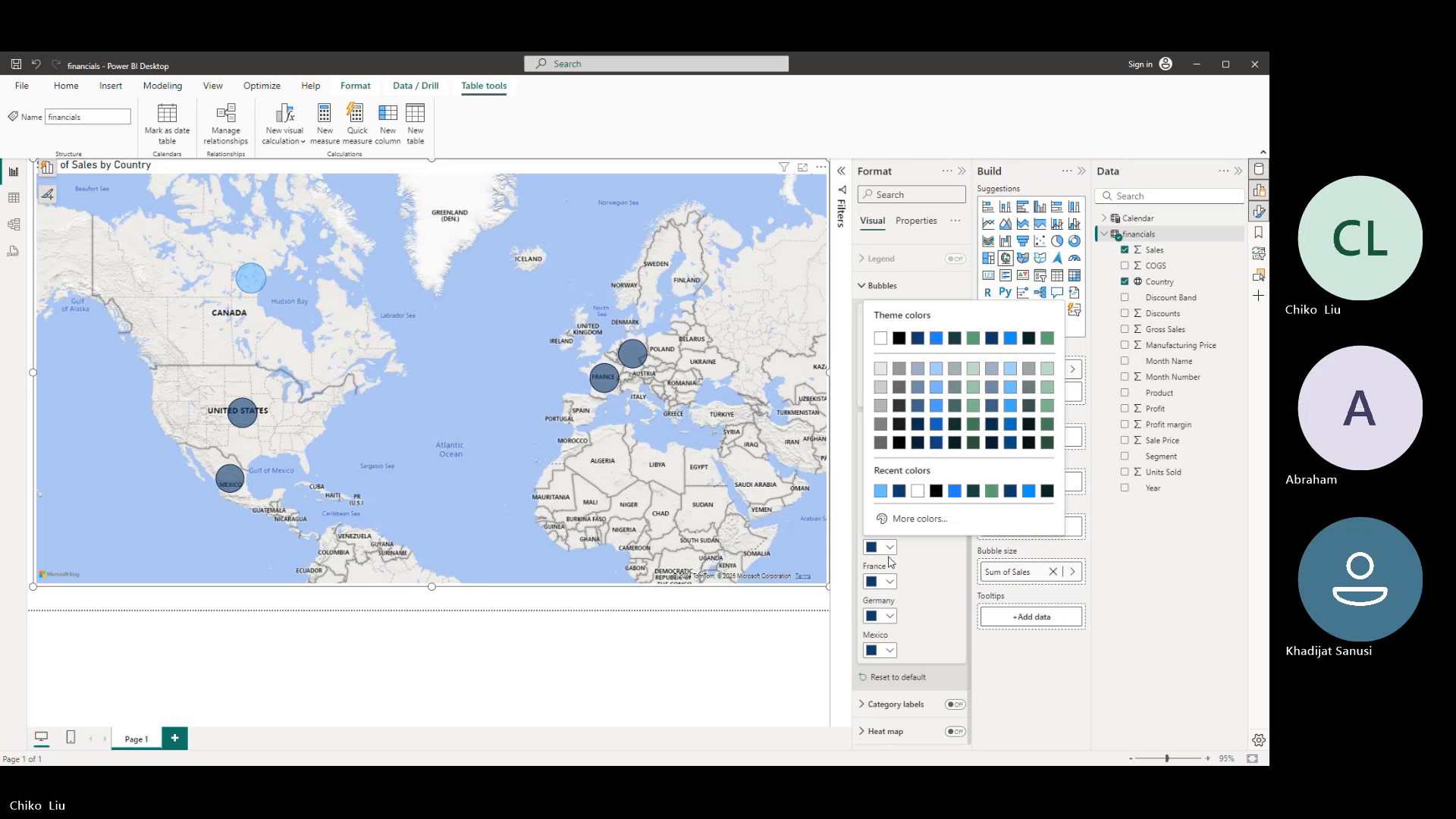
click(955, 490)
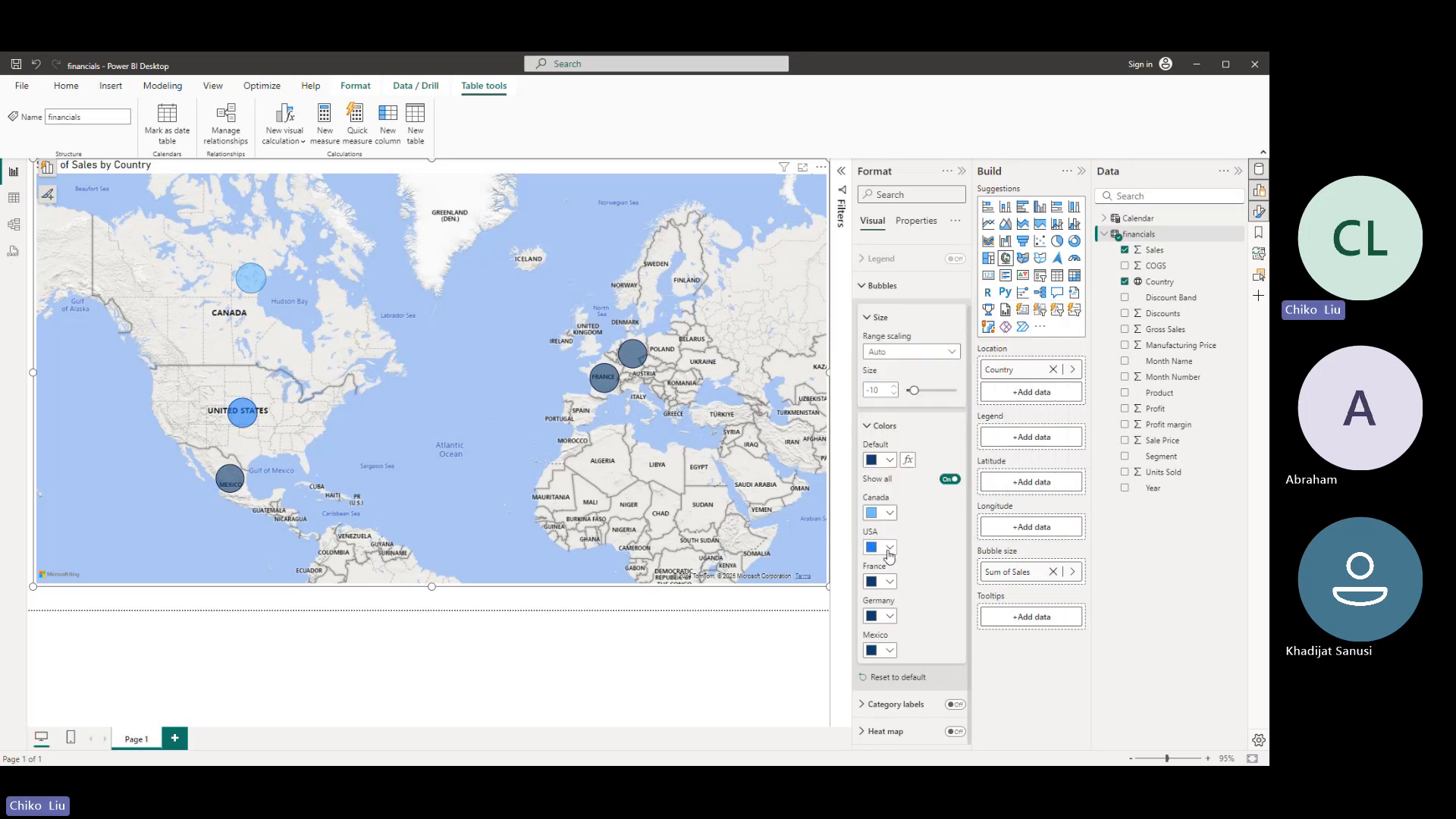
click(890, 583)
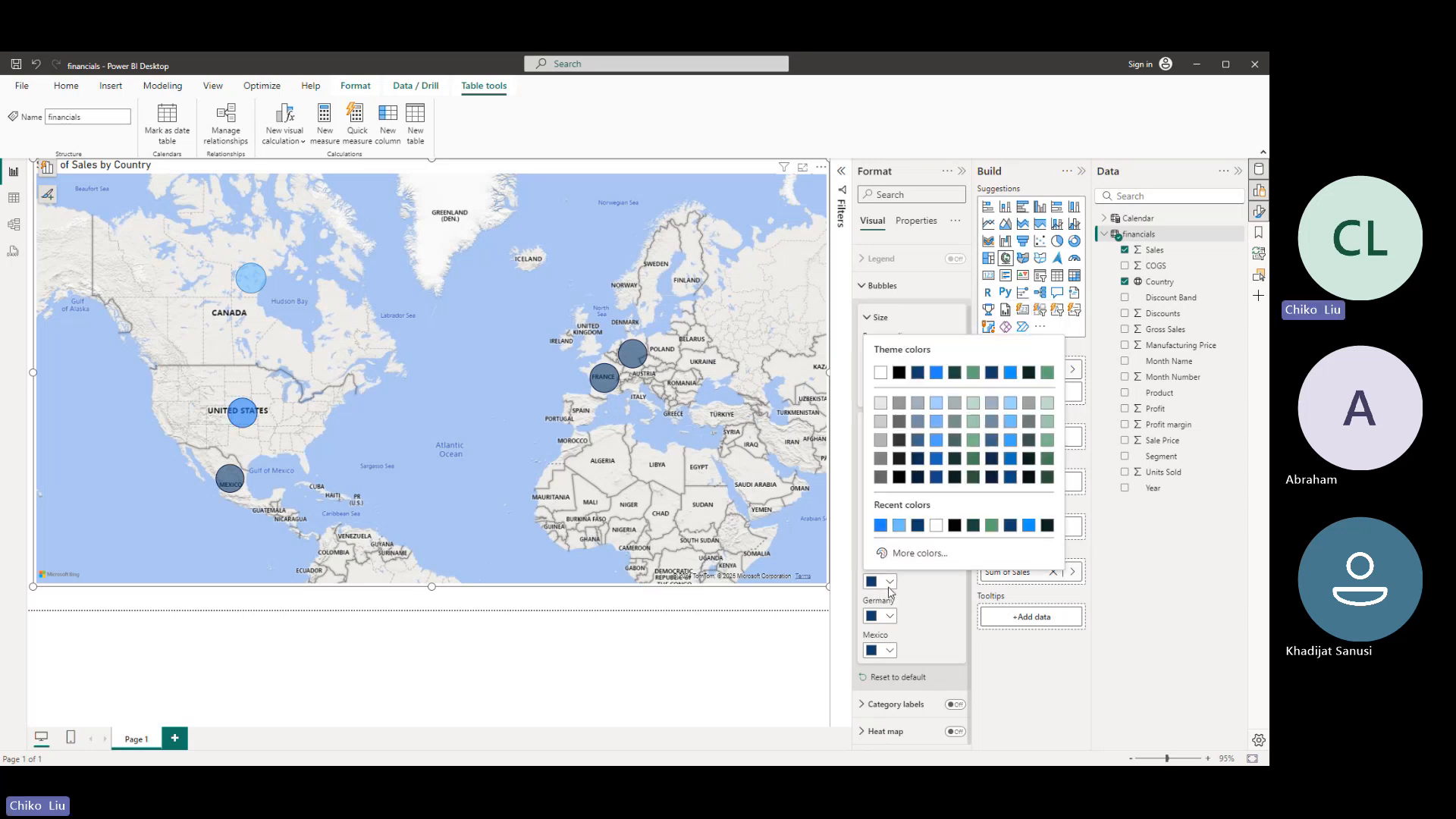
click(973, 424)
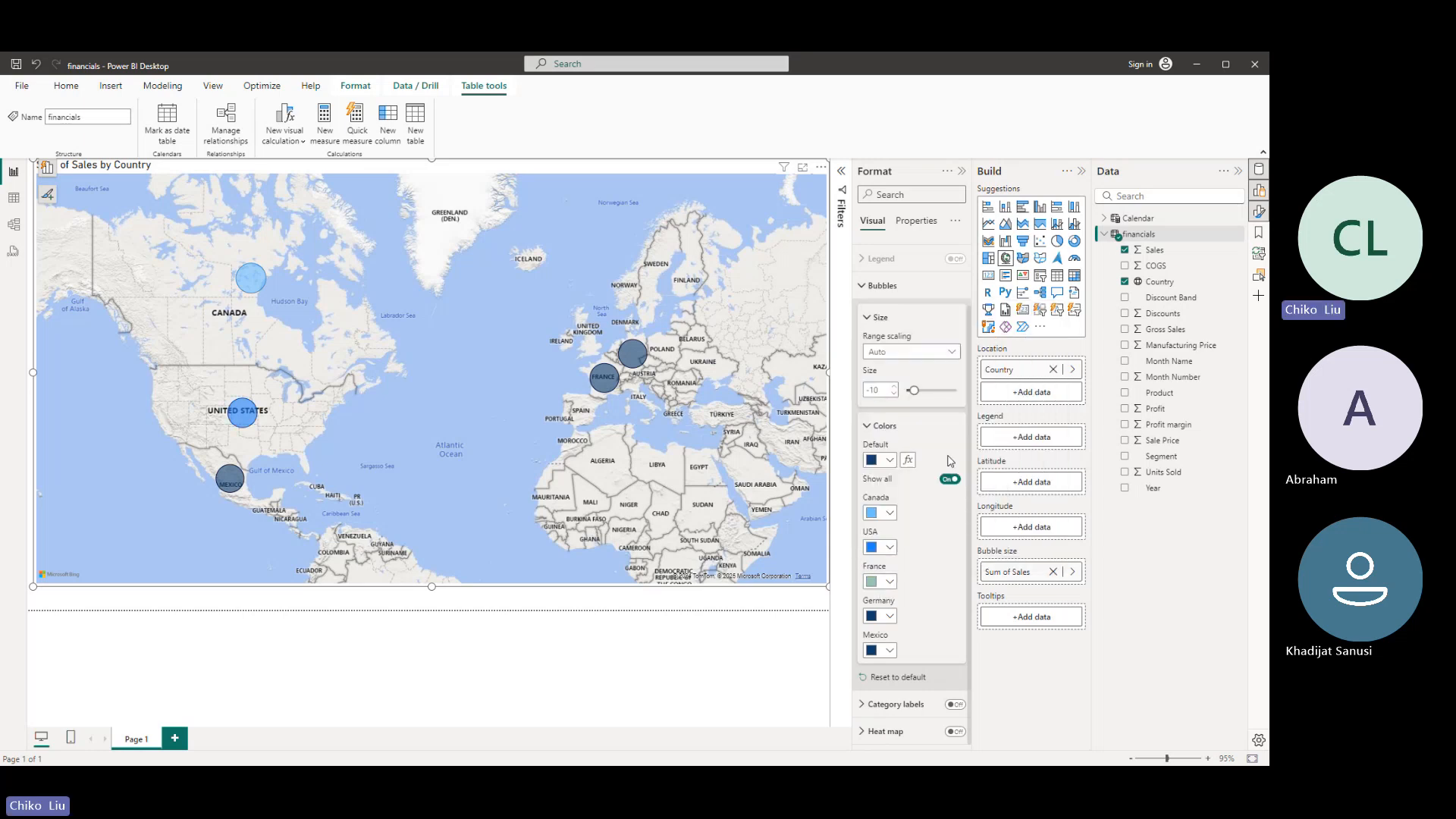
- Colour the Germany bubble dark green and the Mexico bubble black
click(895, 619)
click(1046, 515)
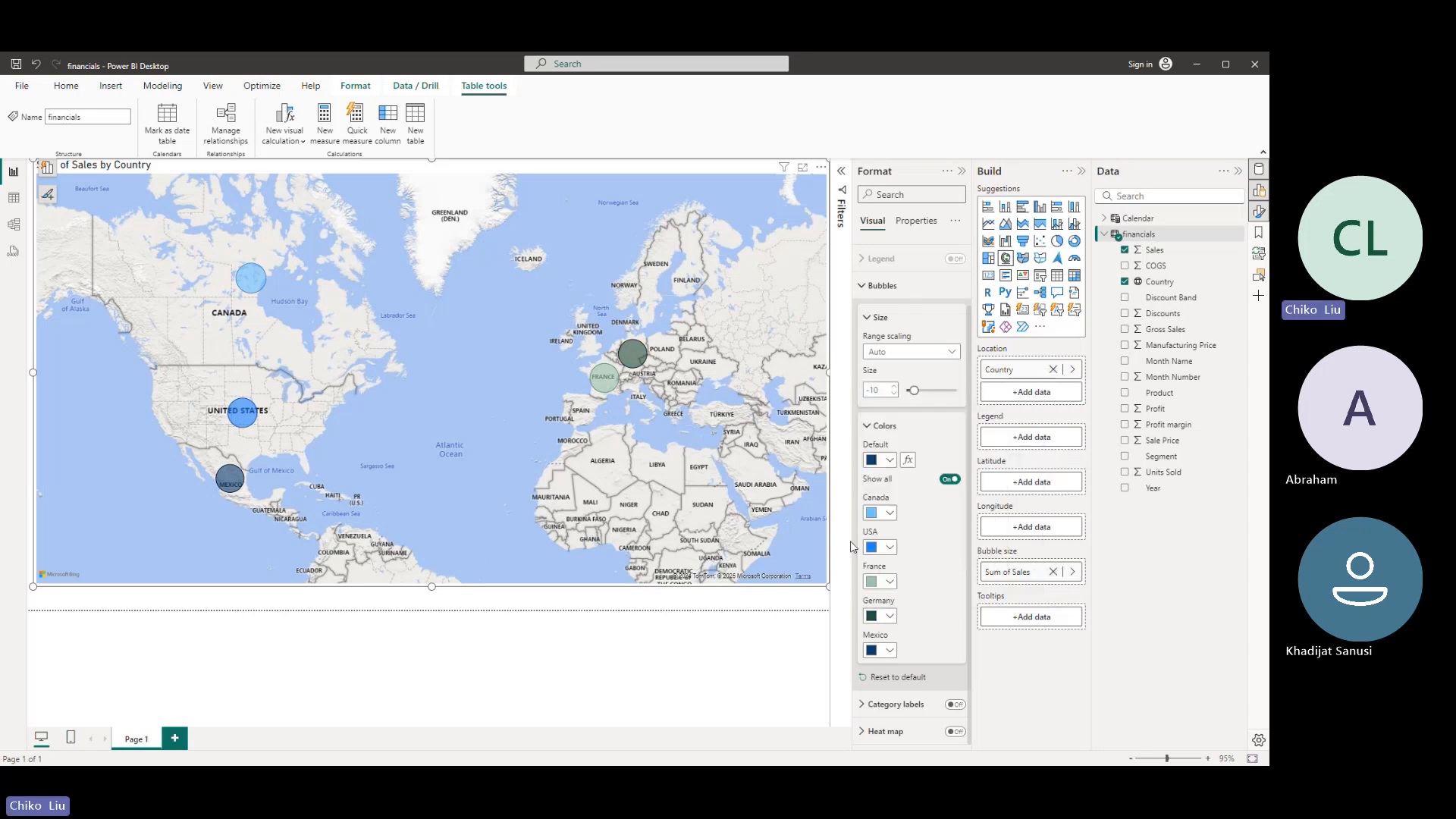
click(887, 549)
click(887, 552)
click(883, 651)
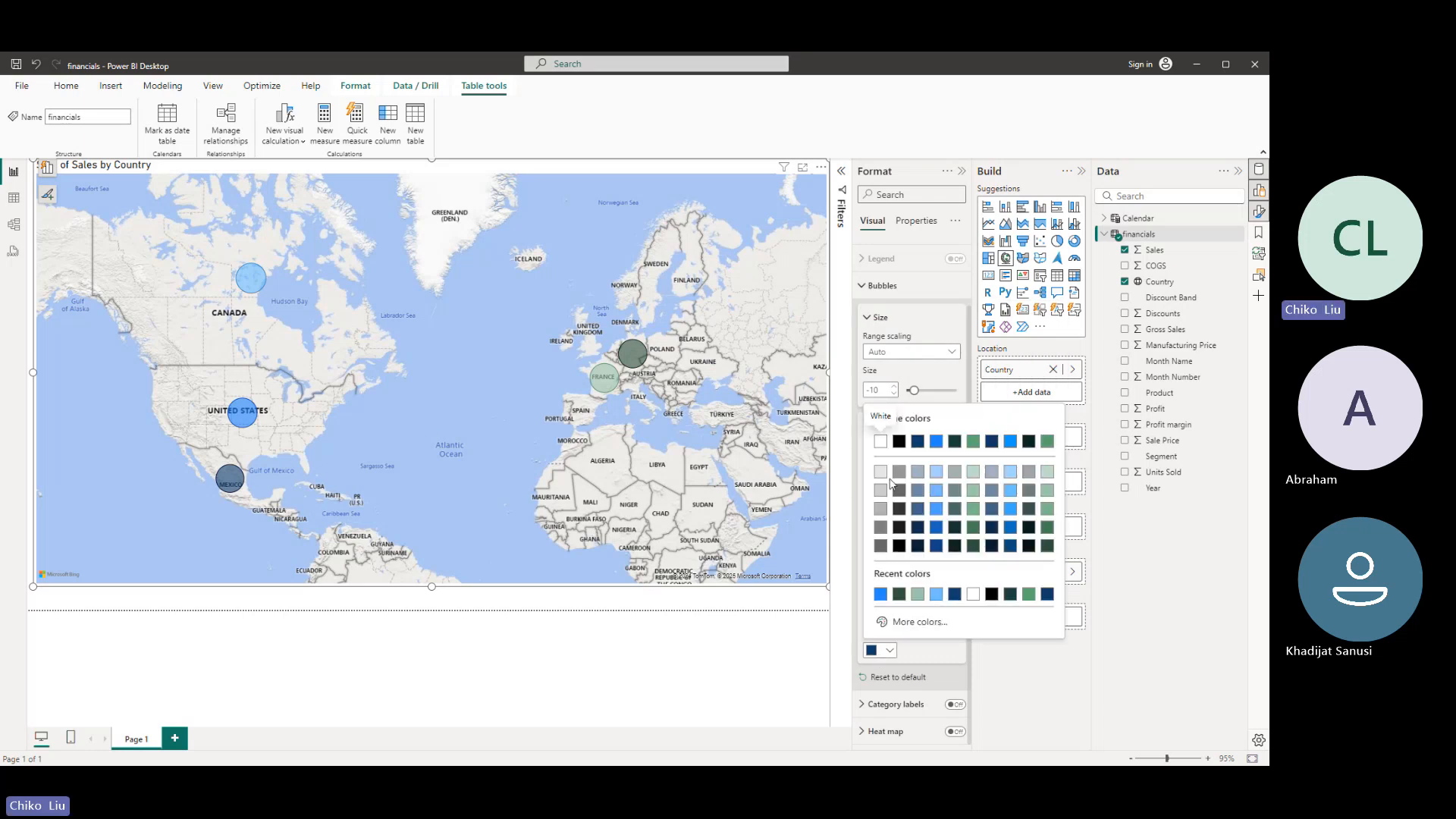
click(899, 442)
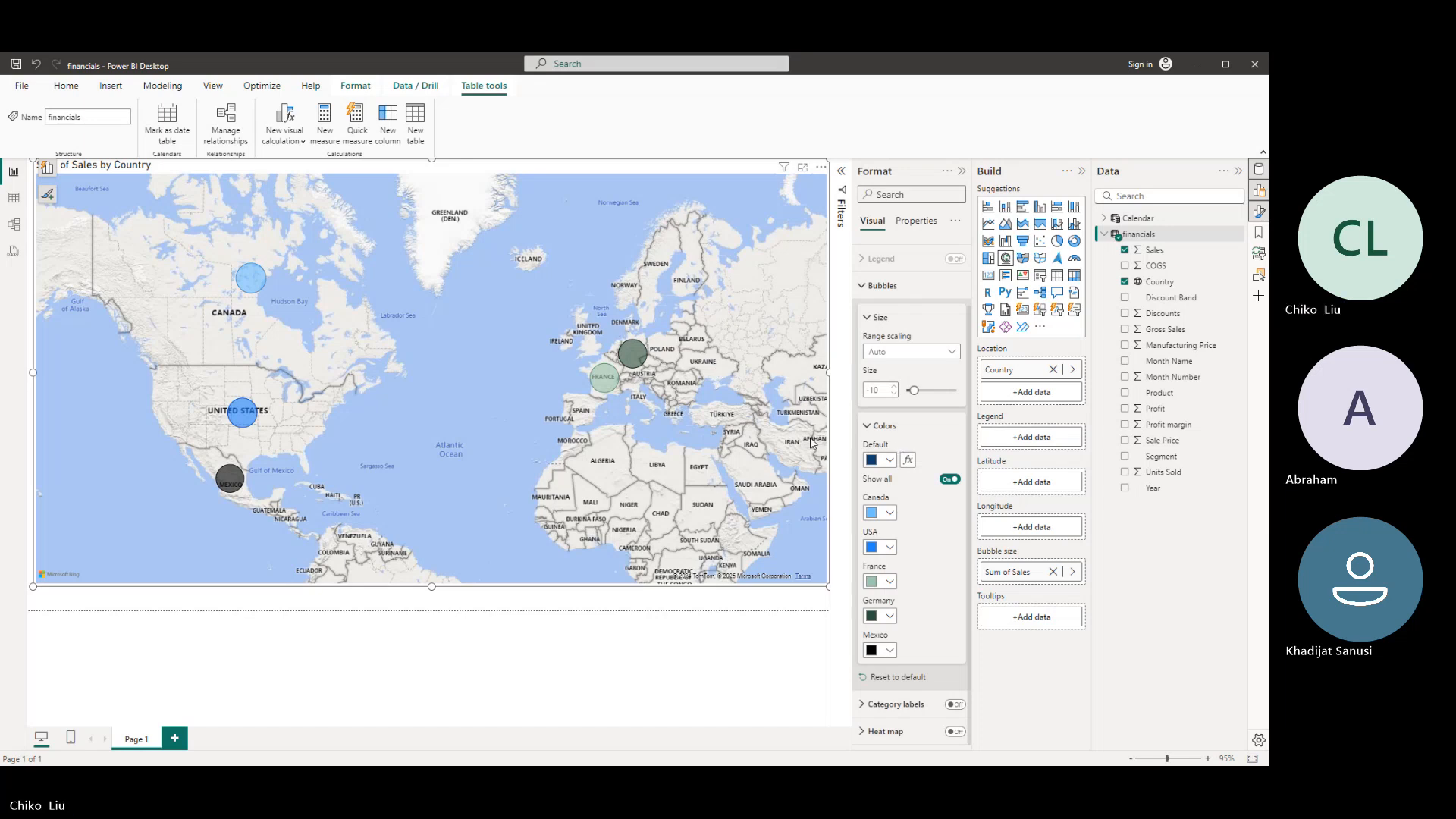
- Try Magnitude range scaling for the bubbles with a size of -30
click(917, 392)
mouse_move(917, 391)
mouse_down()
mouse_move(937, 397)
mouse_move(911, 391)
mouse_up()
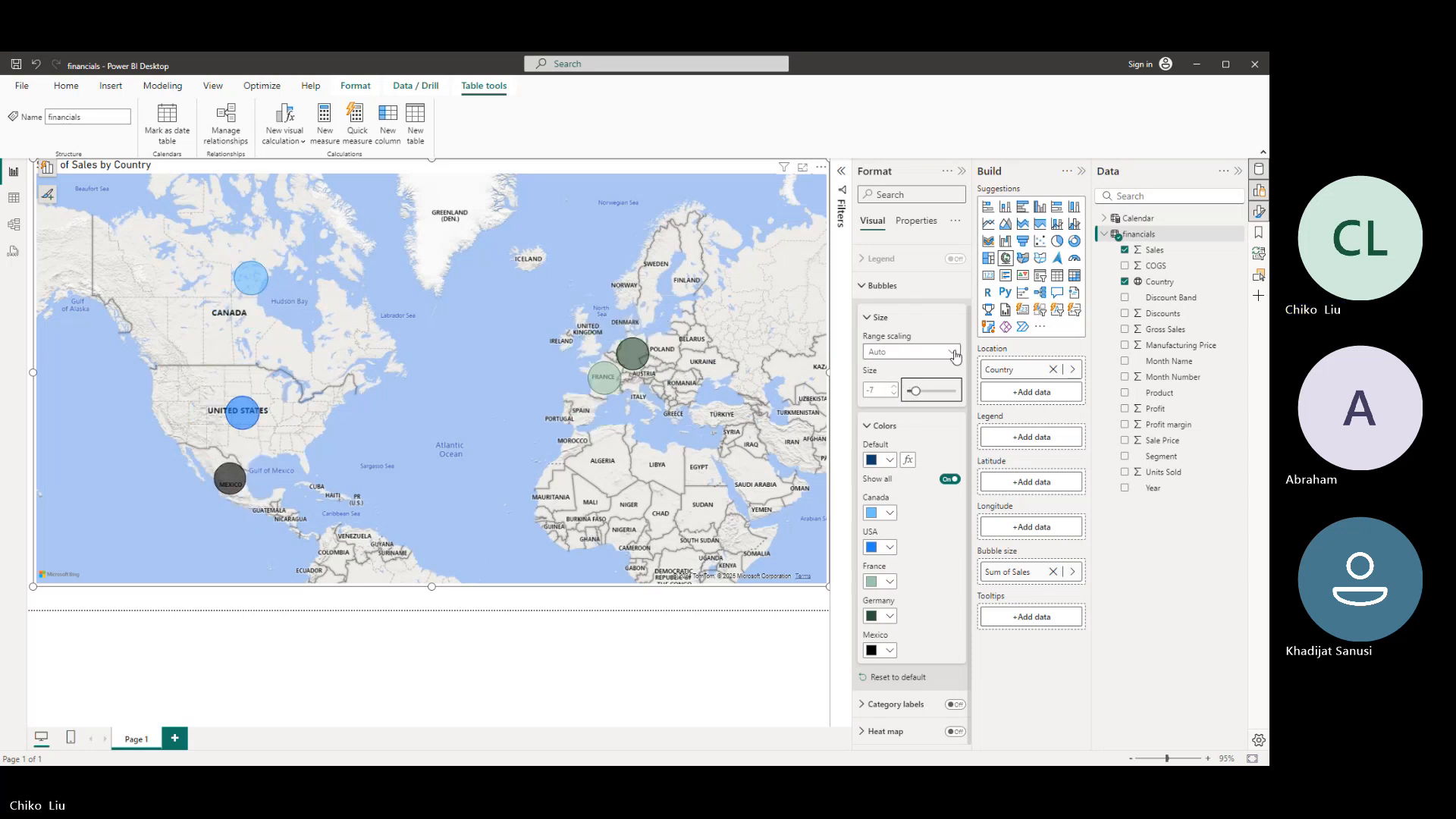
click(952, 353)
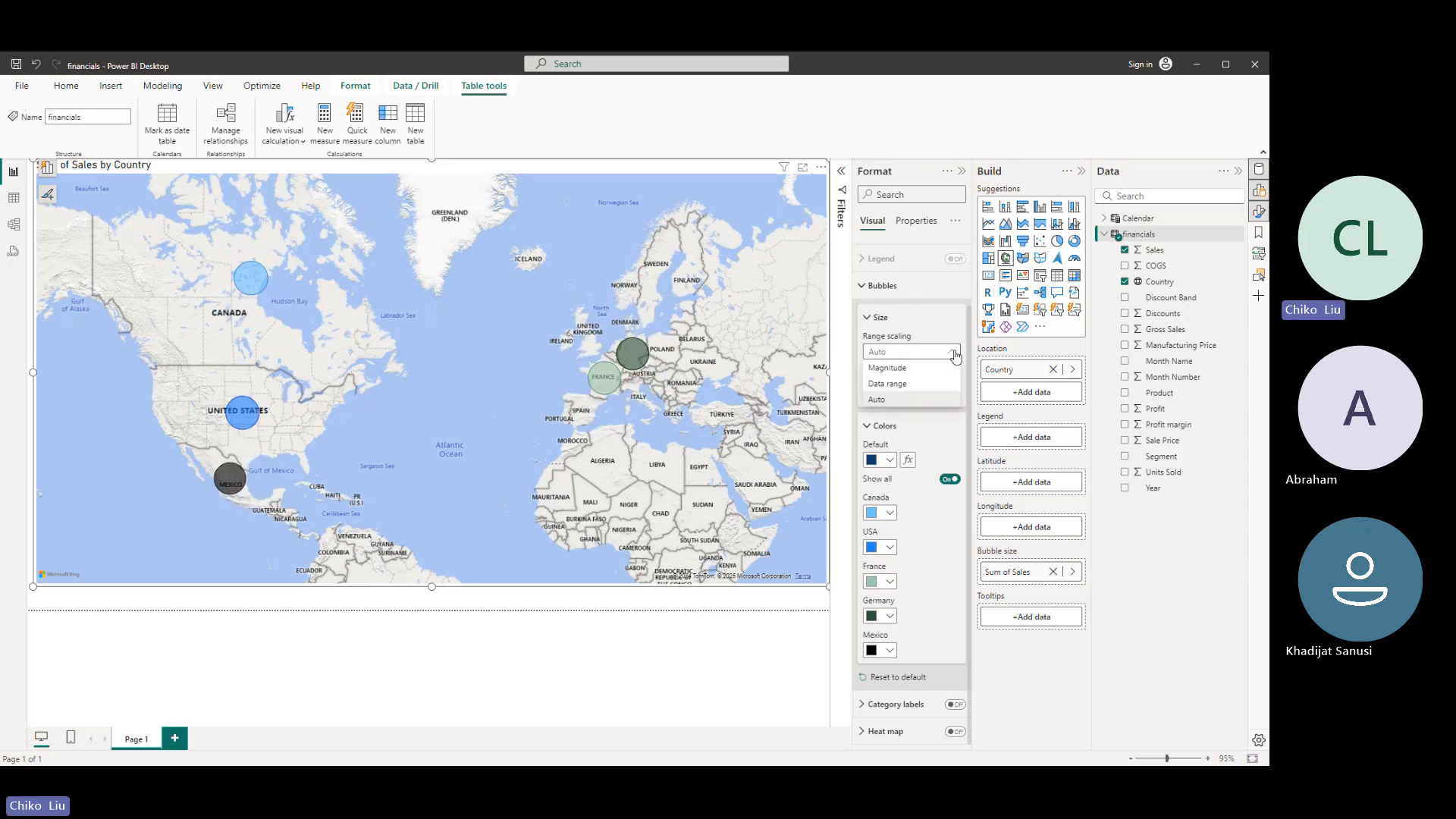
click(931, 370)
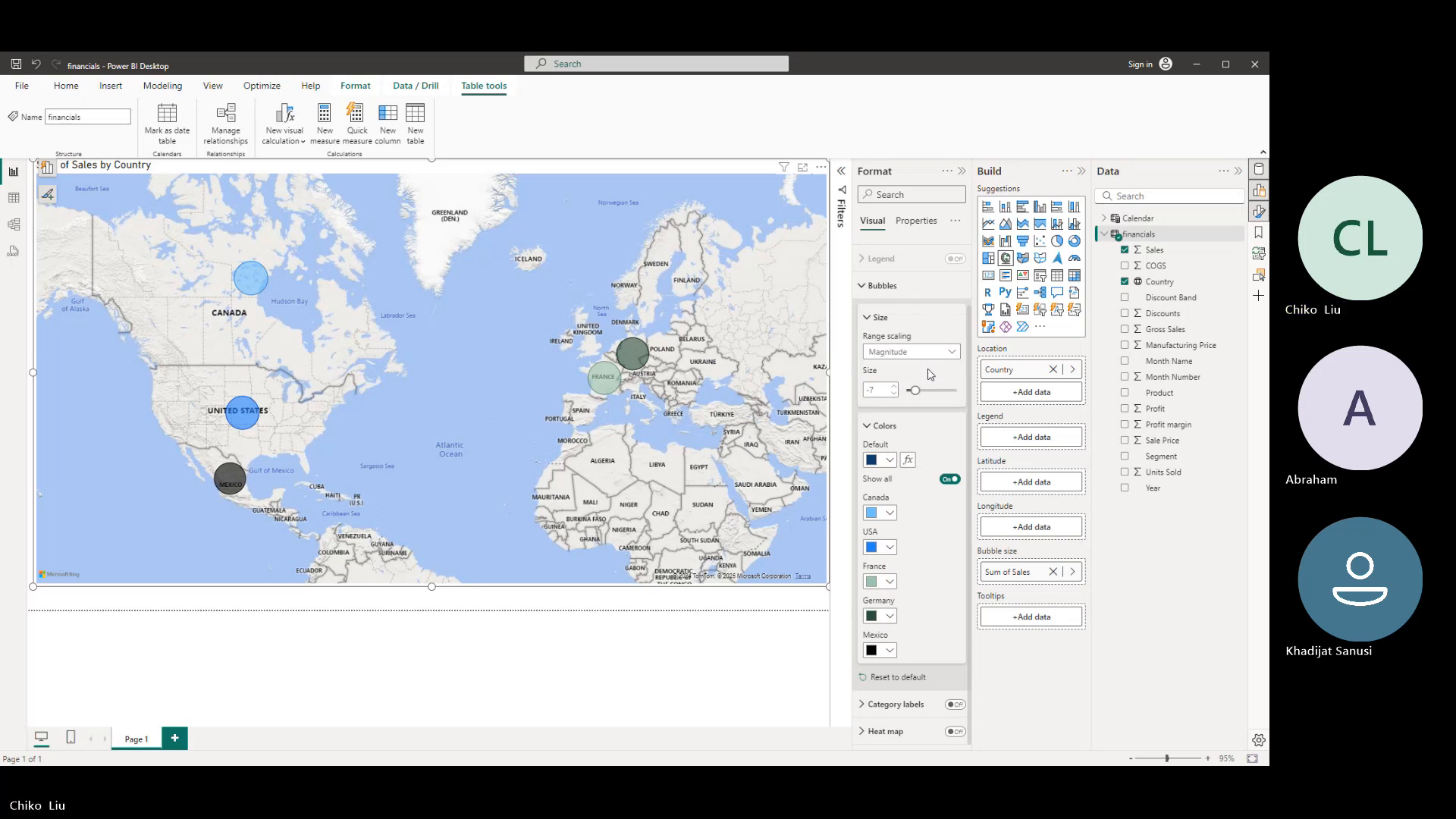
drag(914, 390, 902, 389)
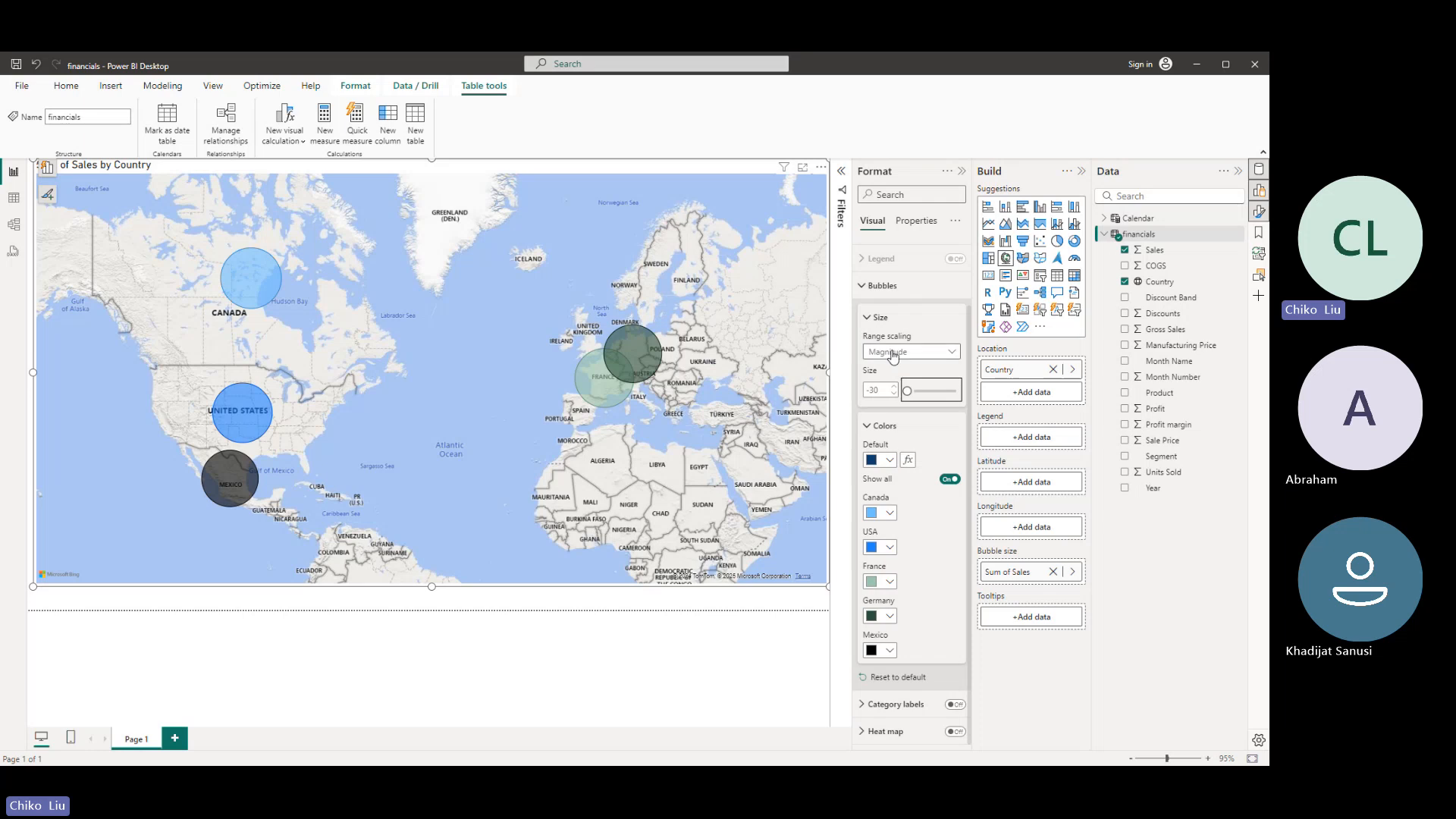
- Set the bubbles' range scaling to Data range with size 10, and check the sales tooltips of the countries
click(893, 388)
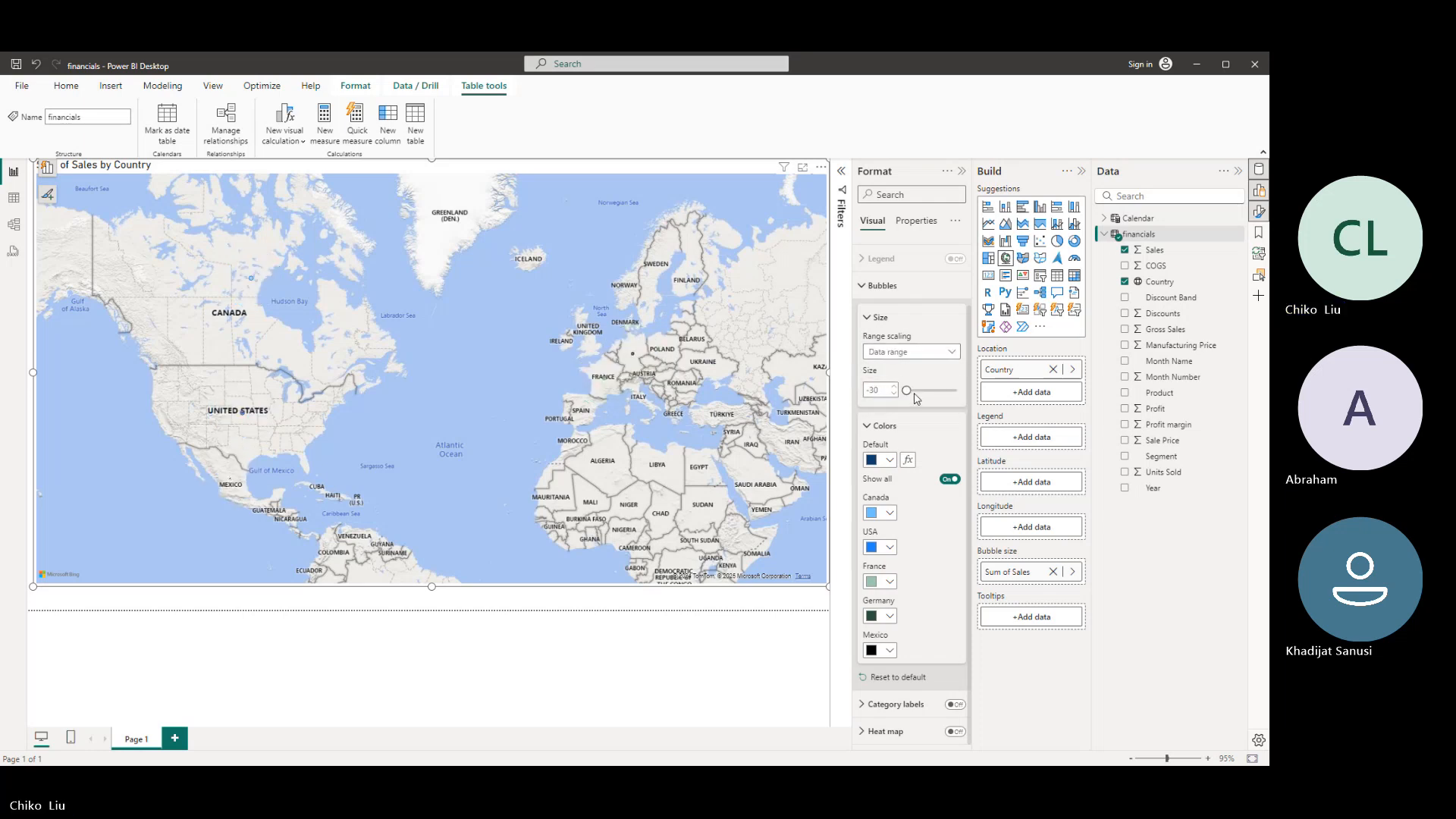
drag(907, 390, 921, 391)
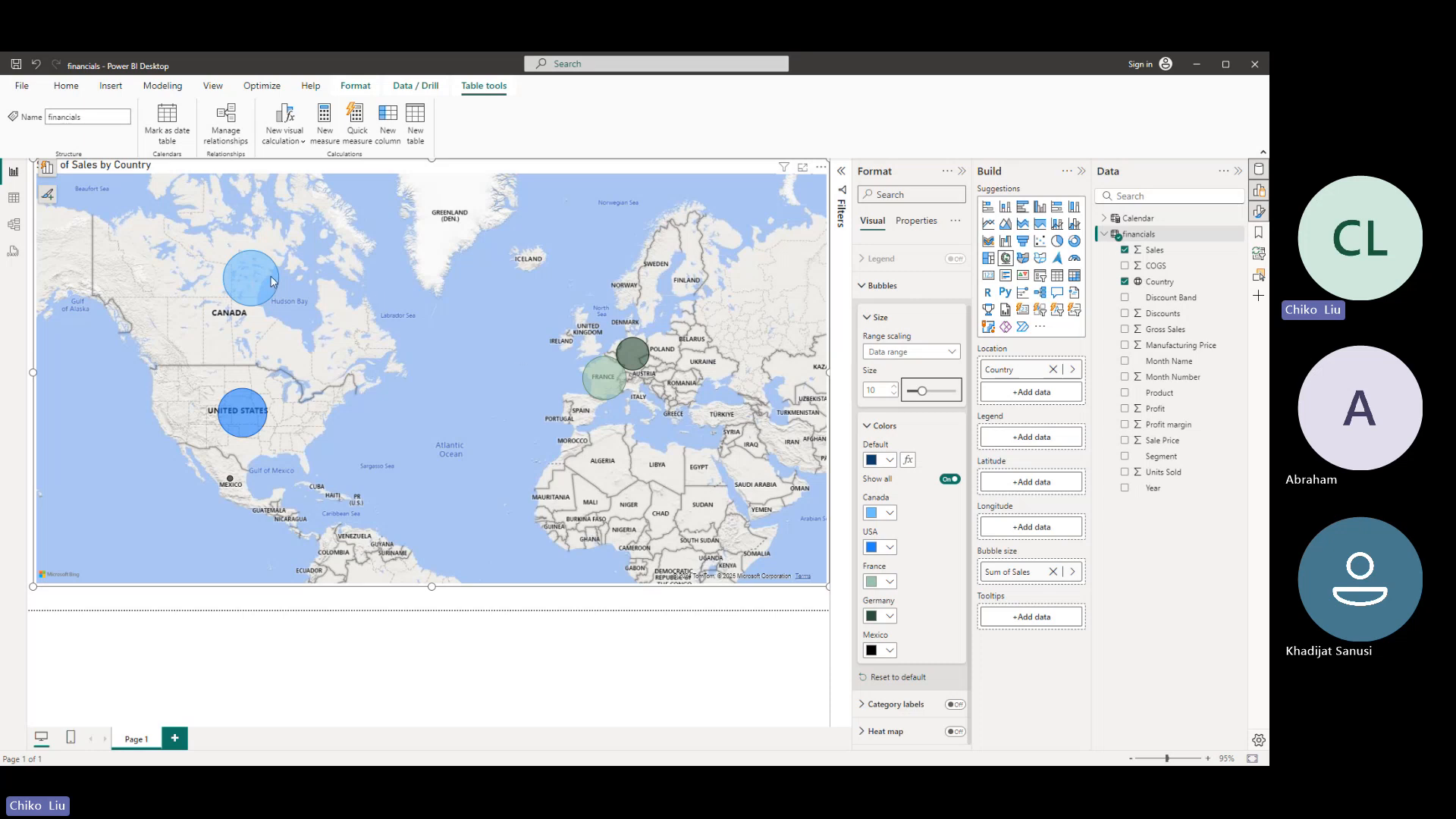
mouse_move(271, 282)
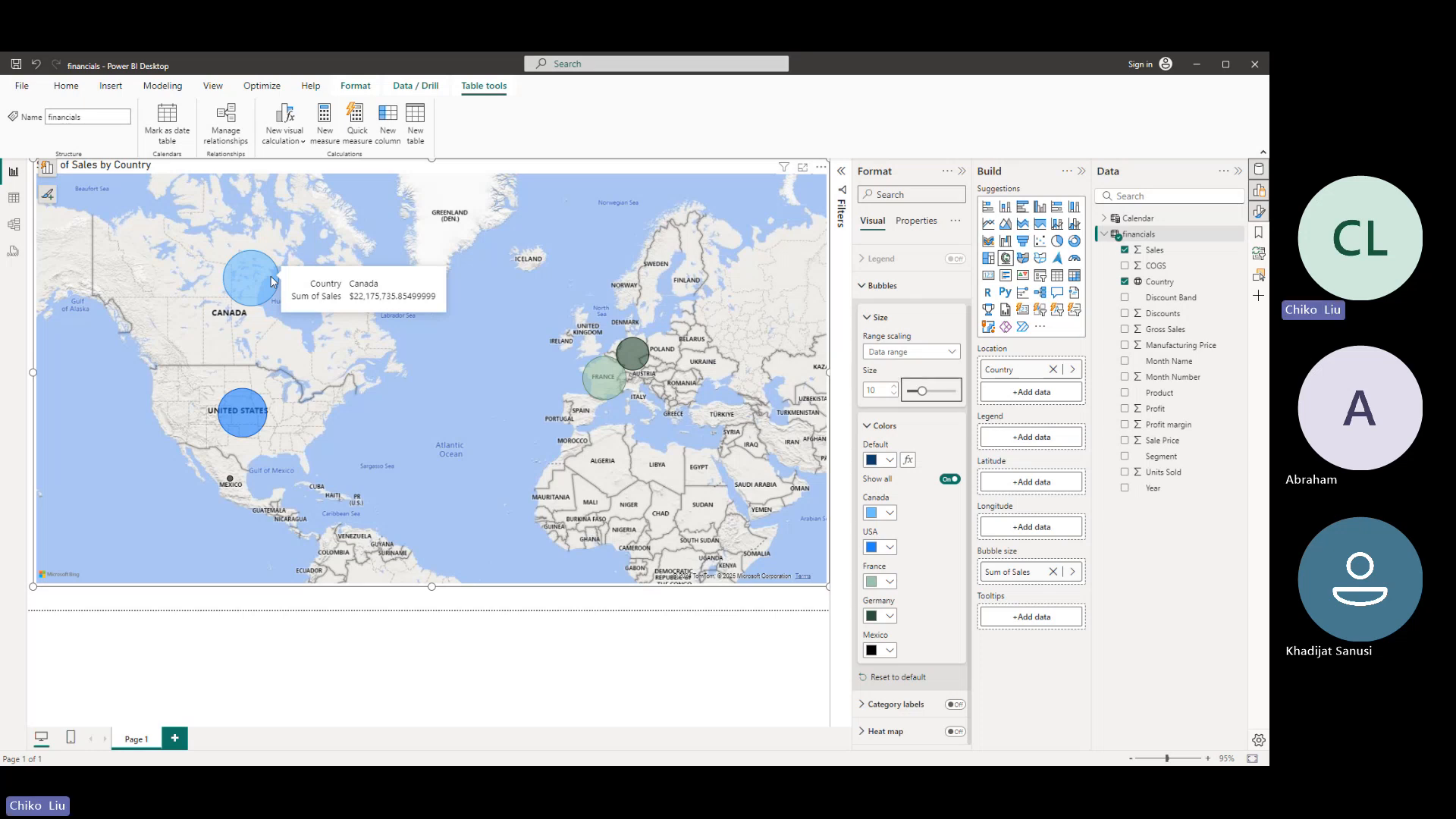
mouse_move(238, 410)
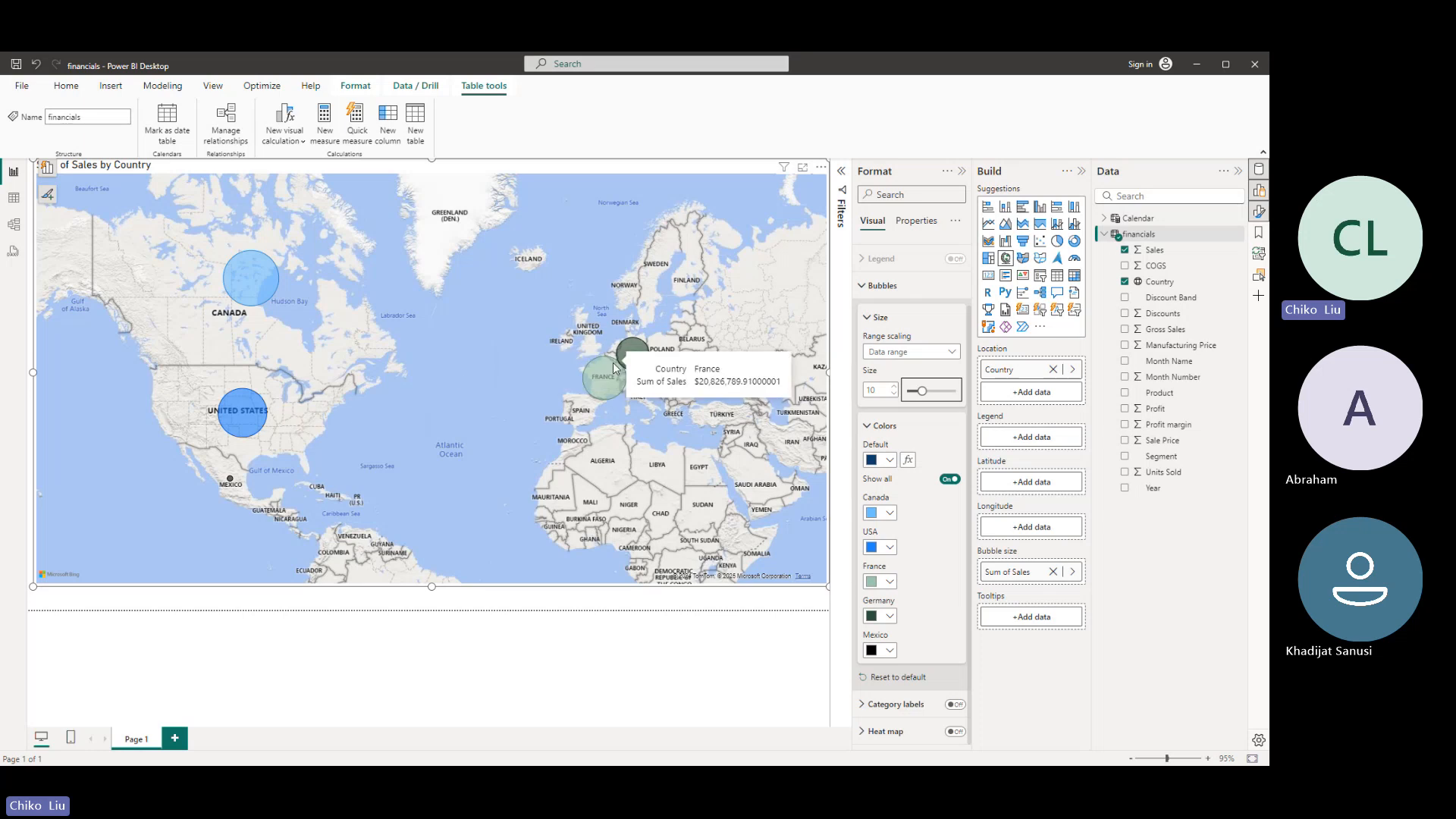
mouse_move(605, 385)
mouse_move(629, 361)
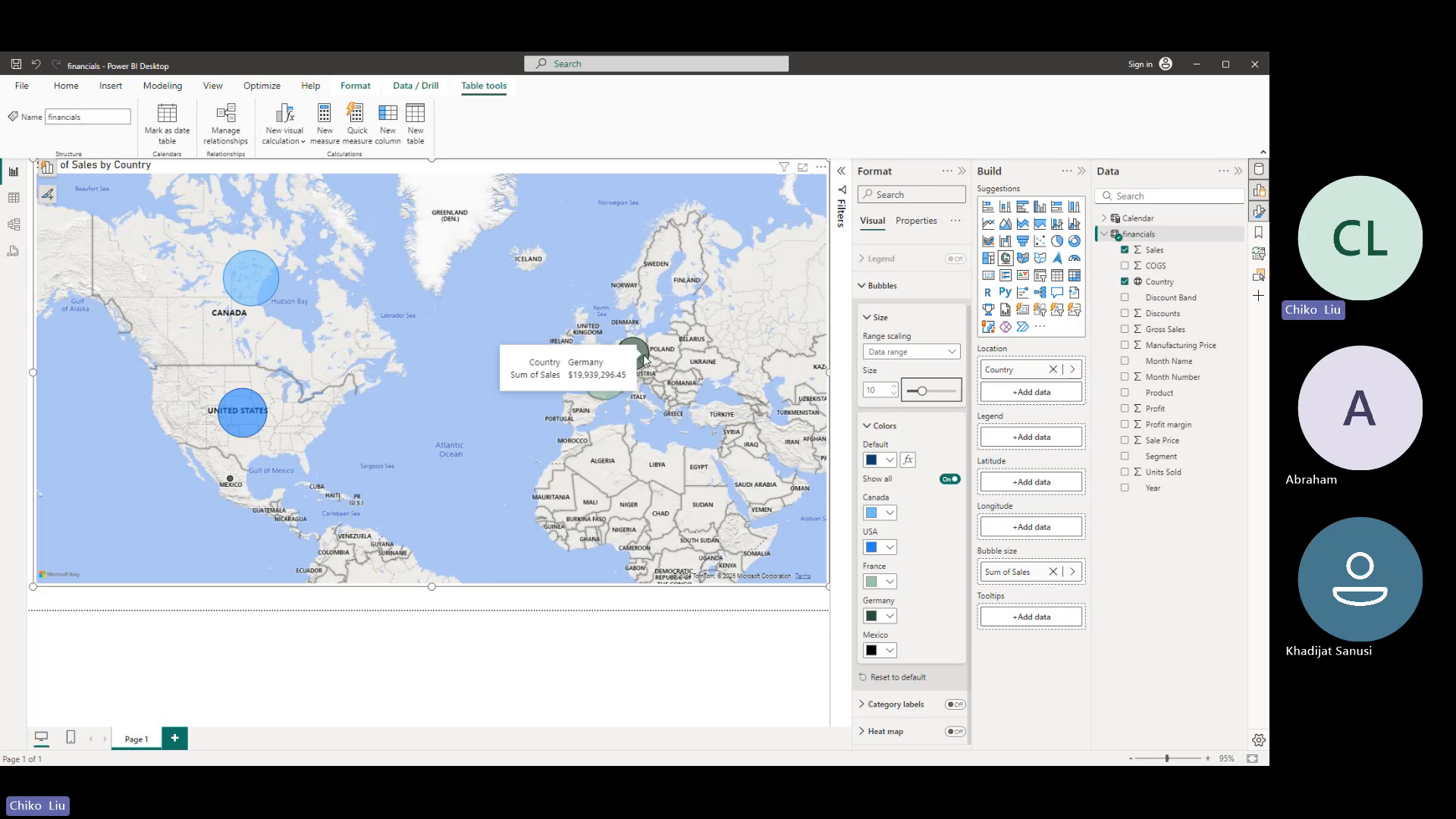
- Close the bubble settings, turn on the heat map for the visual, and view its gradient colour choices
click(881, 317)
scroll(862, 377, up, 2)
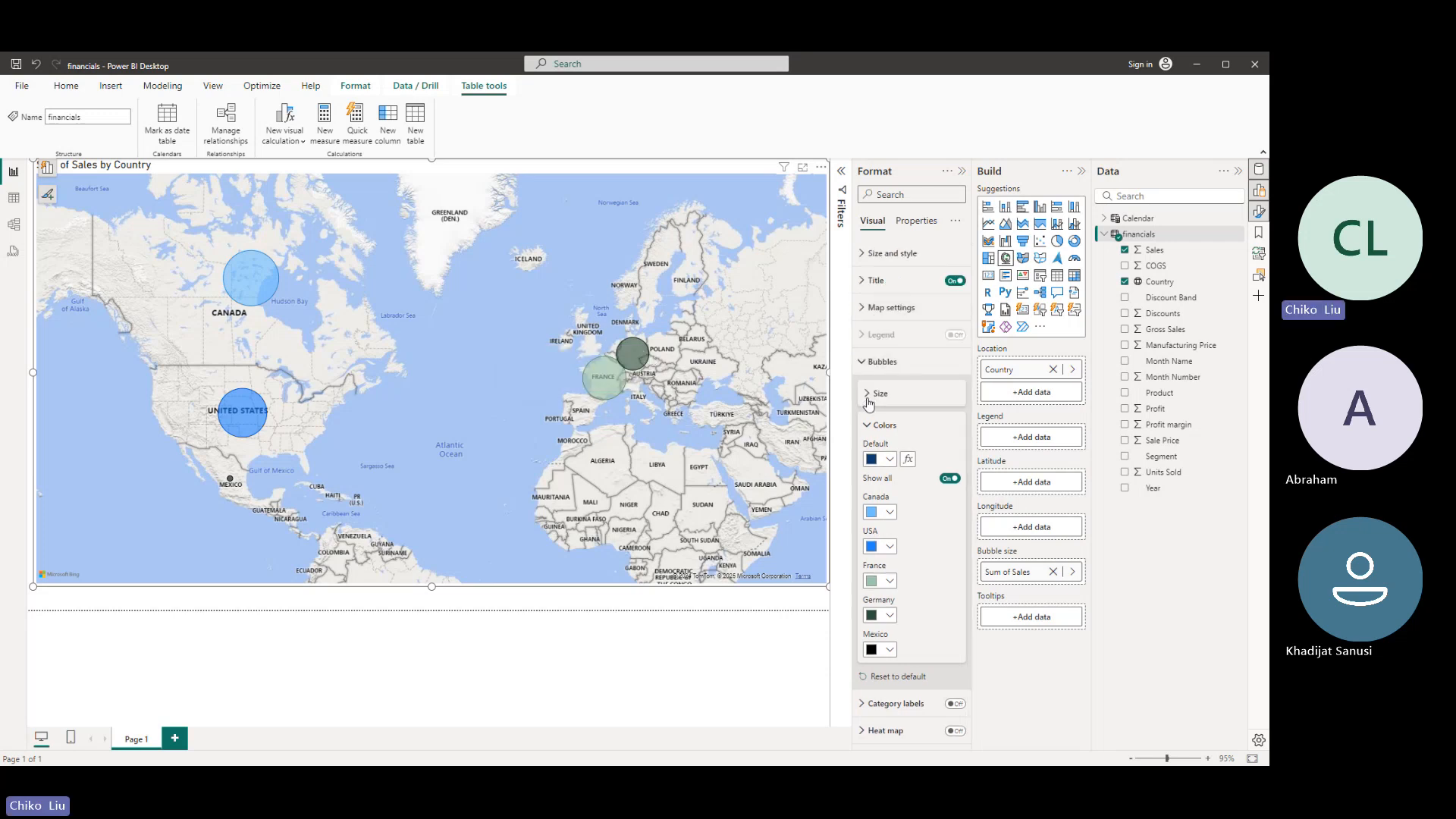
click(867, 394)
click(867, 375)
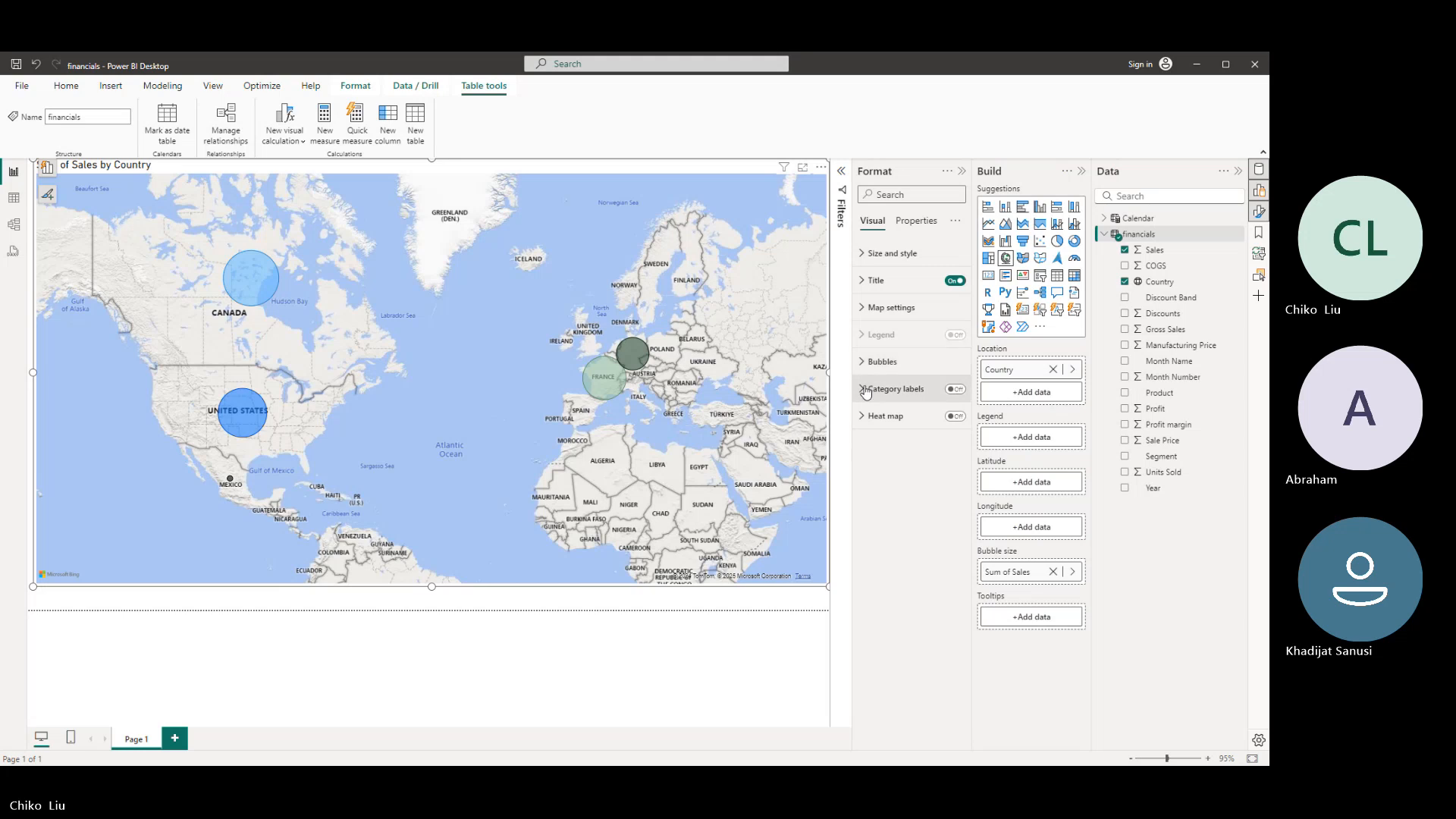
click(955, 416)
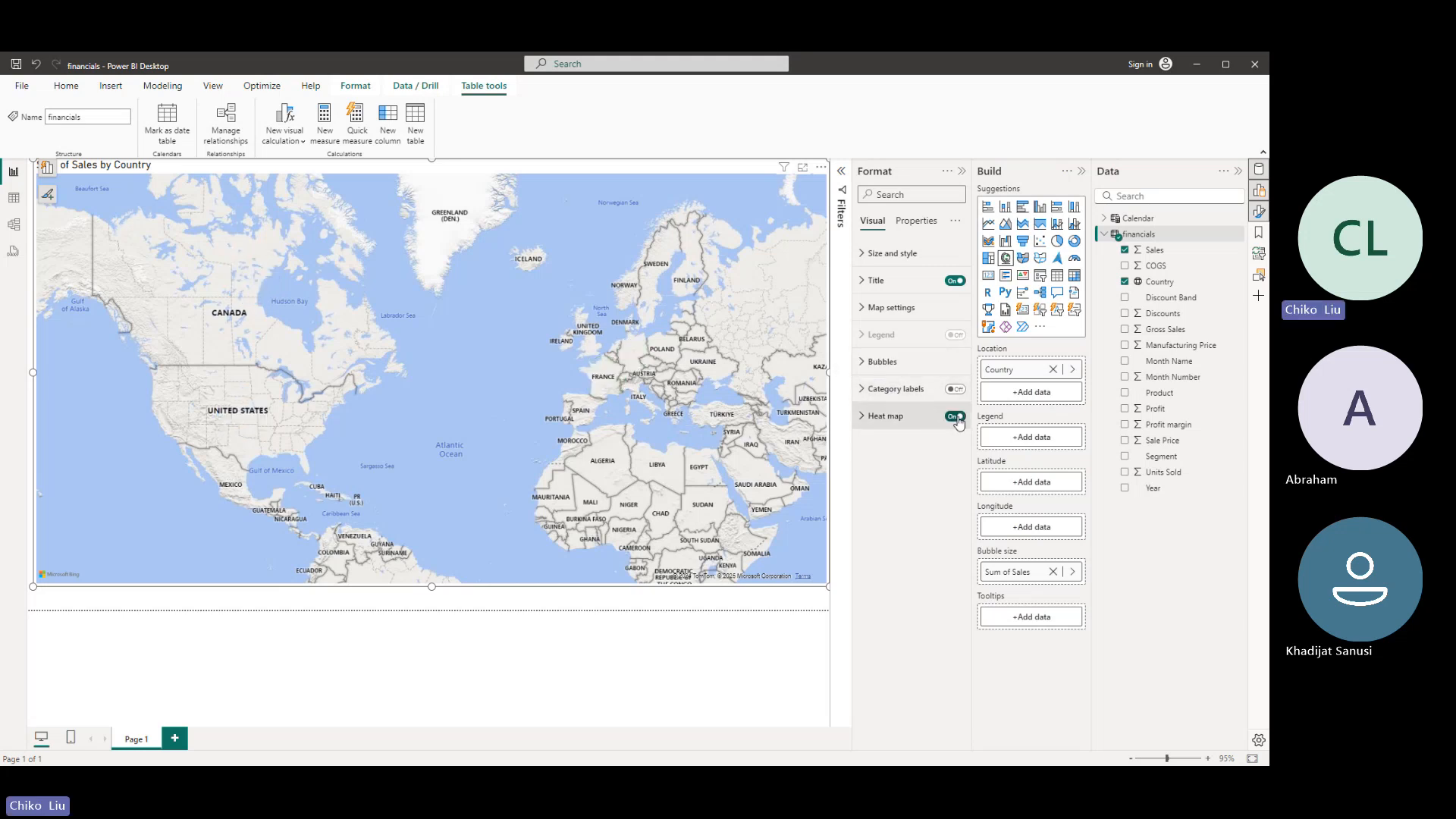
click(865, 393)
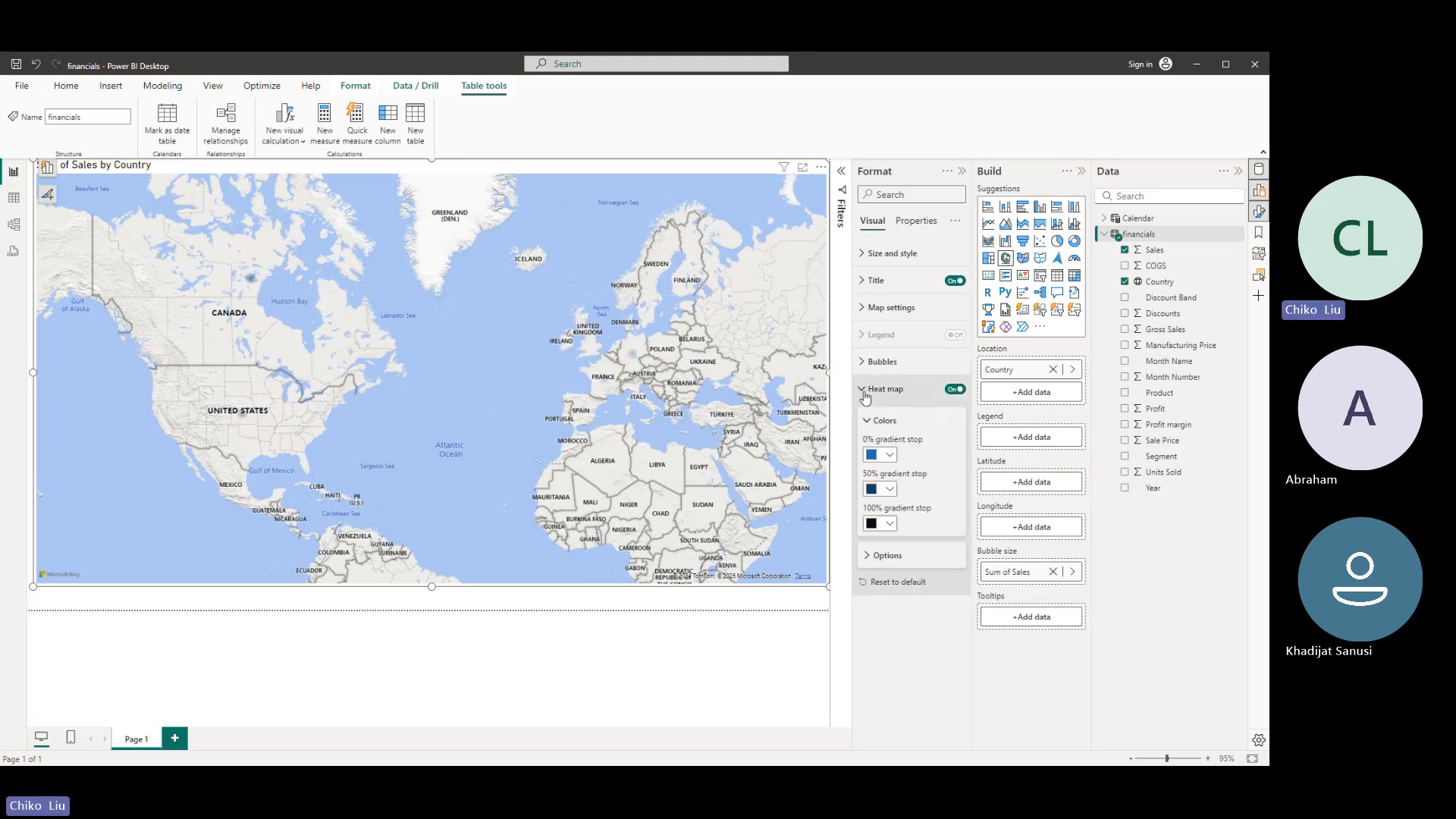
click(889, 455)
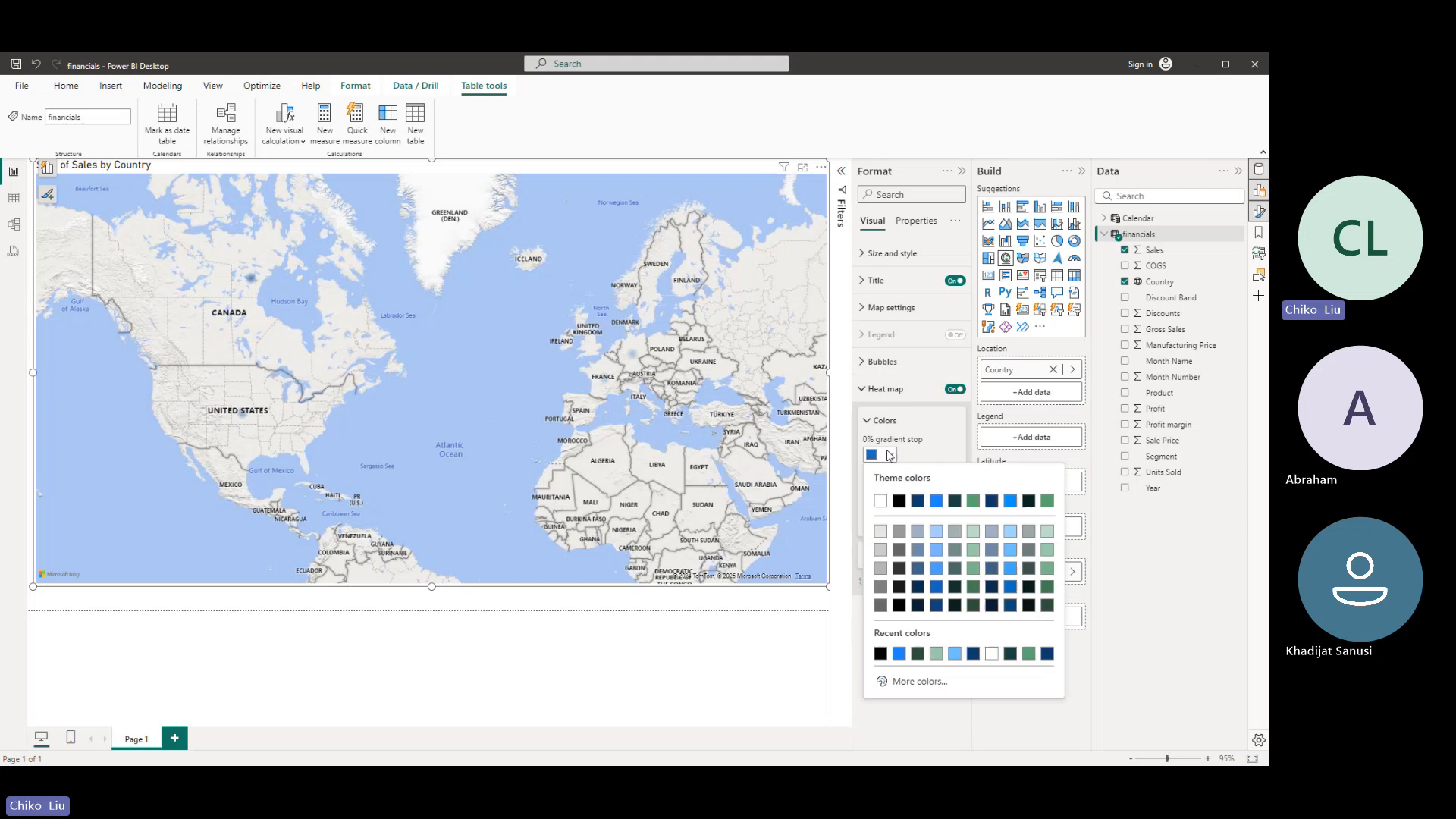
click(889, 455)
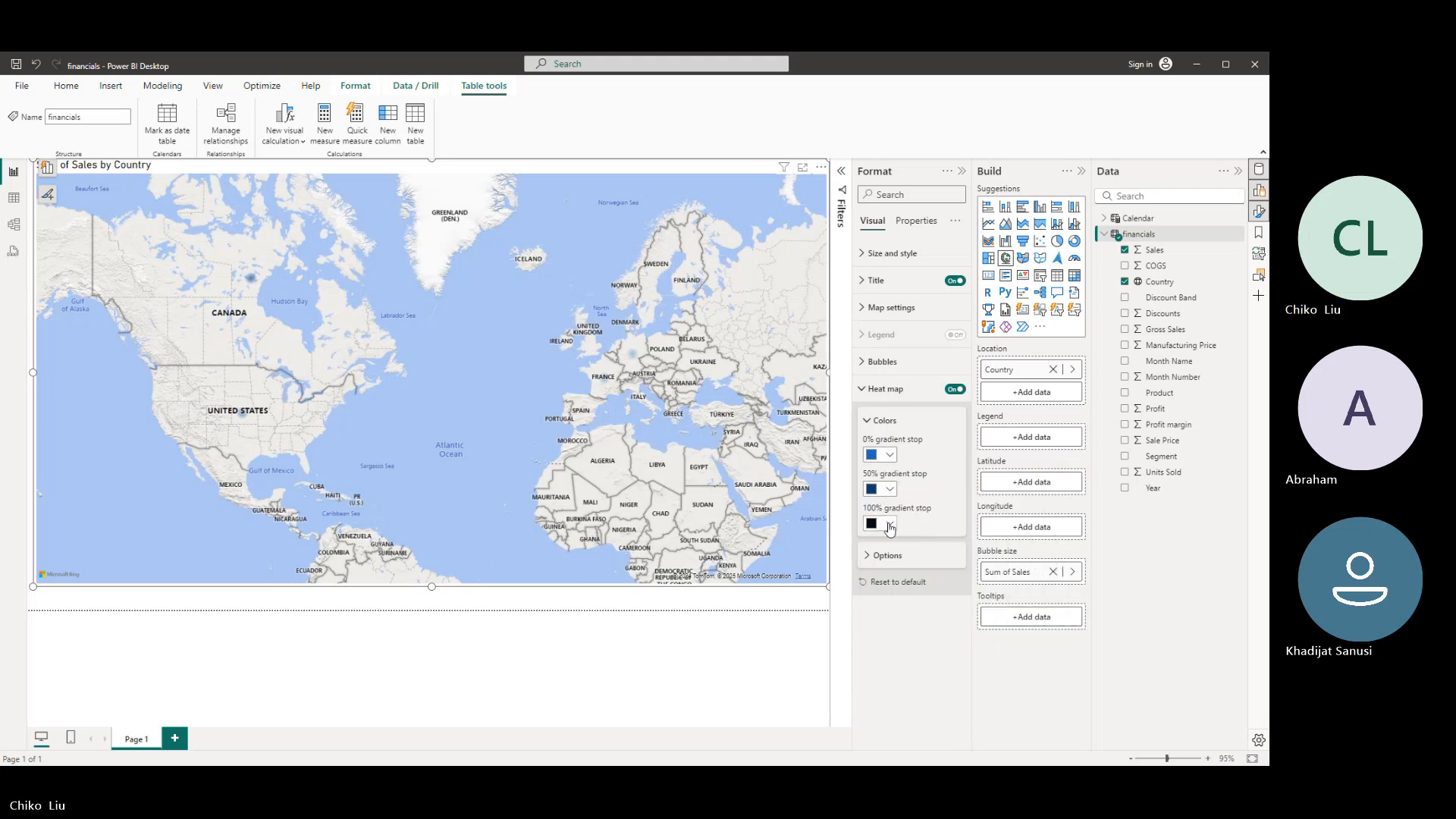
- Set the heat map's radius to 149 px and change its display units to Meters
click(878, 555)
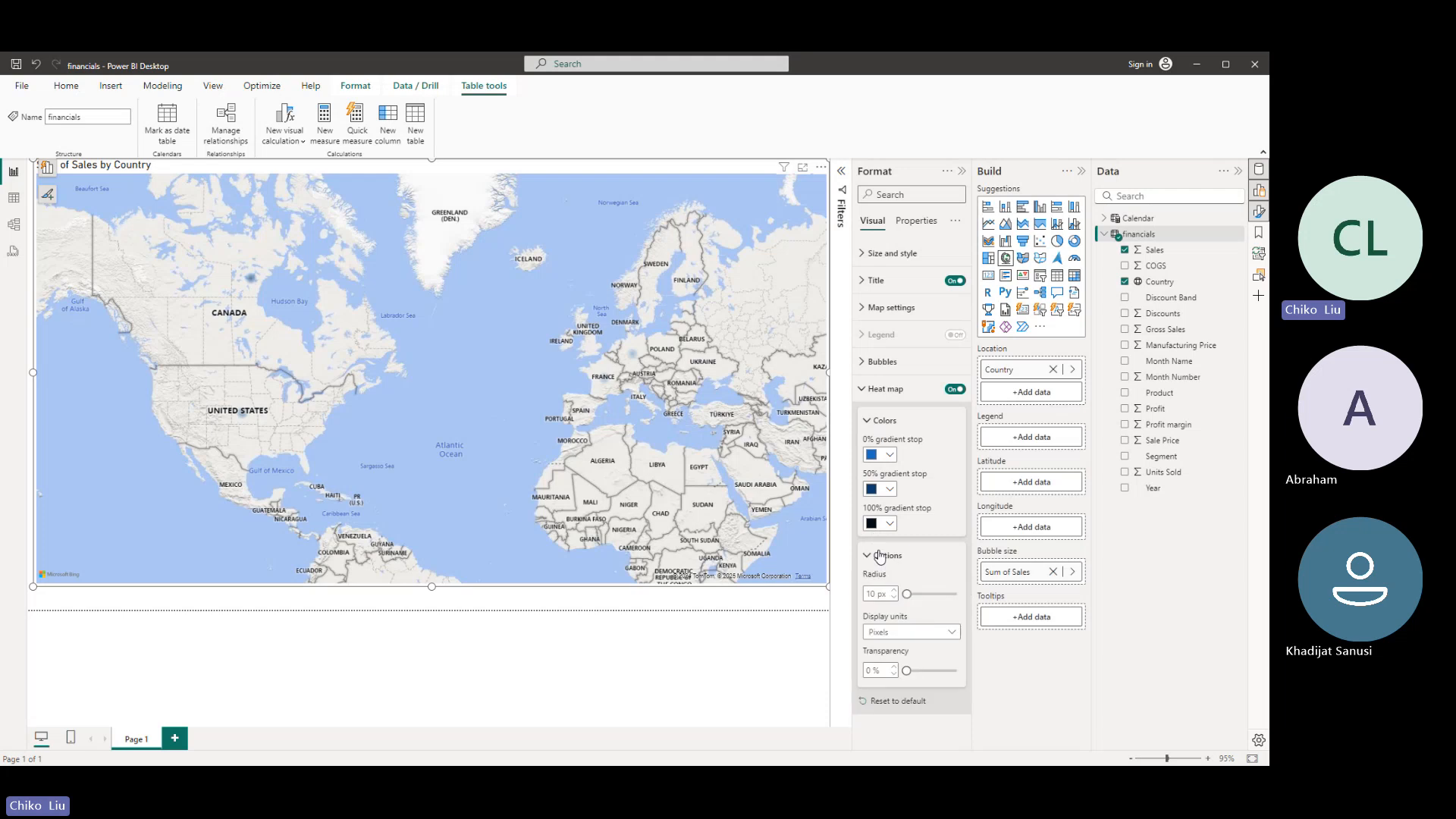
drag(908, 594, 939, 599)
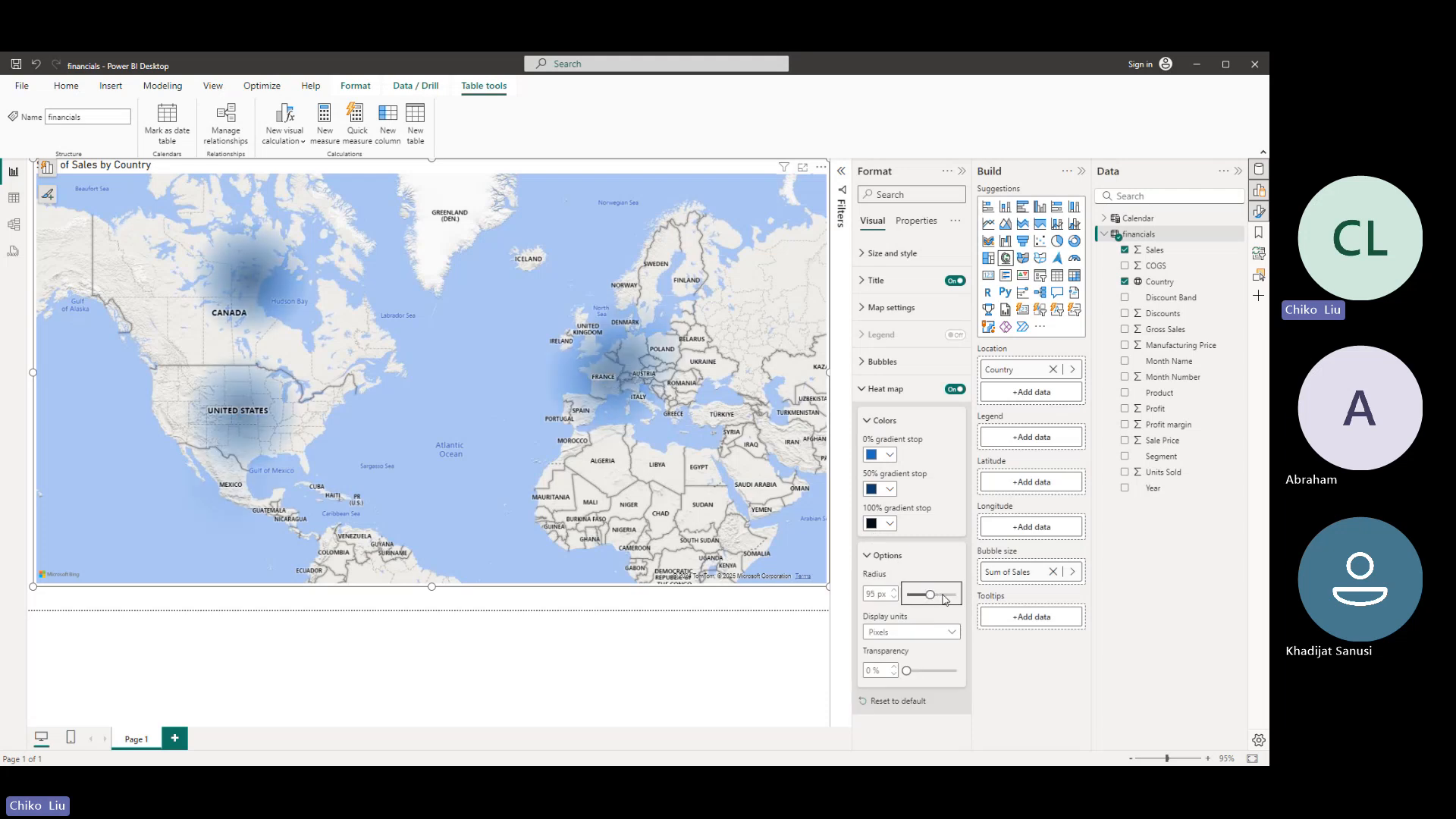
click(944, 600)
click(914, 632)
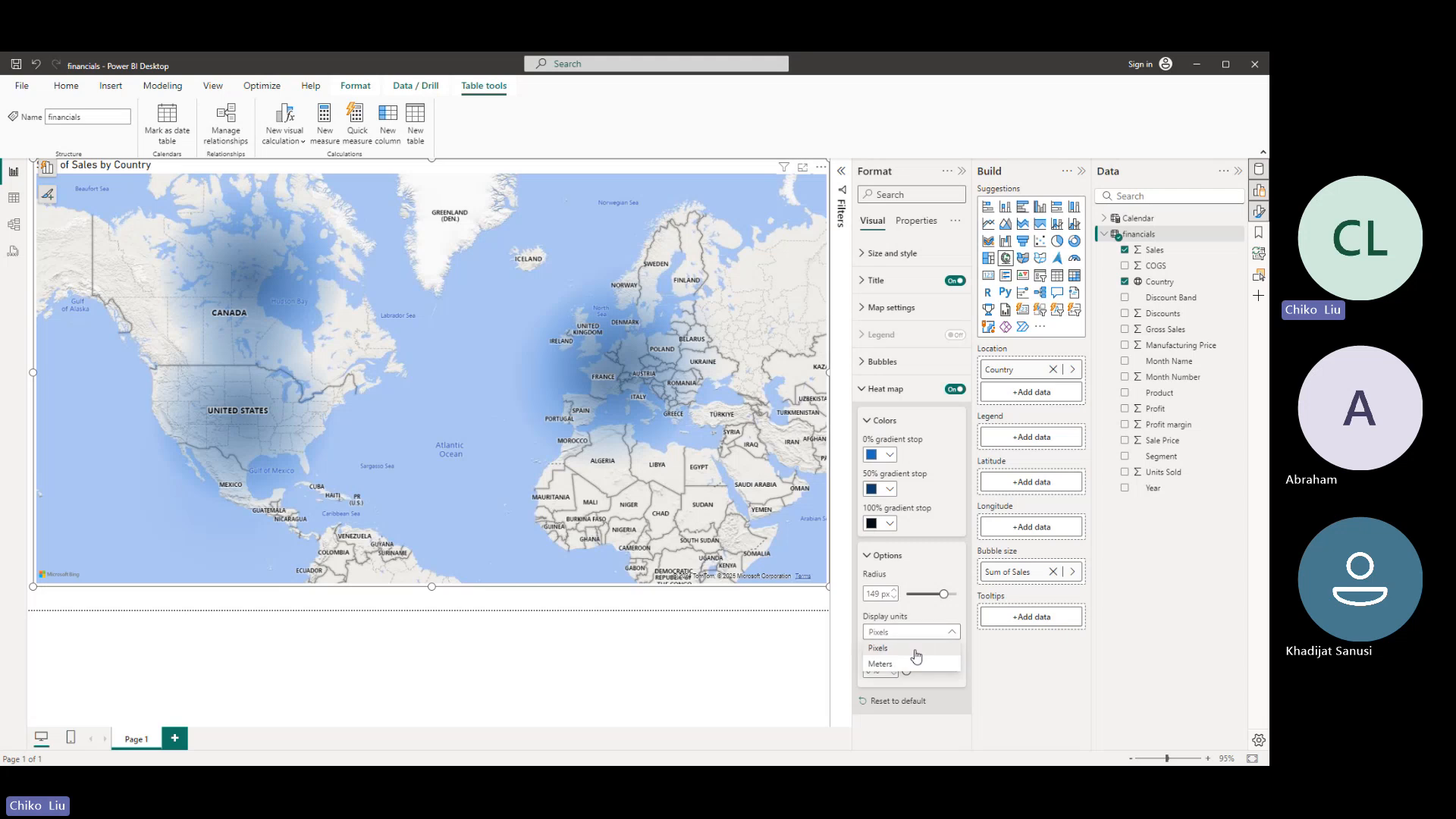
click(917, 664)
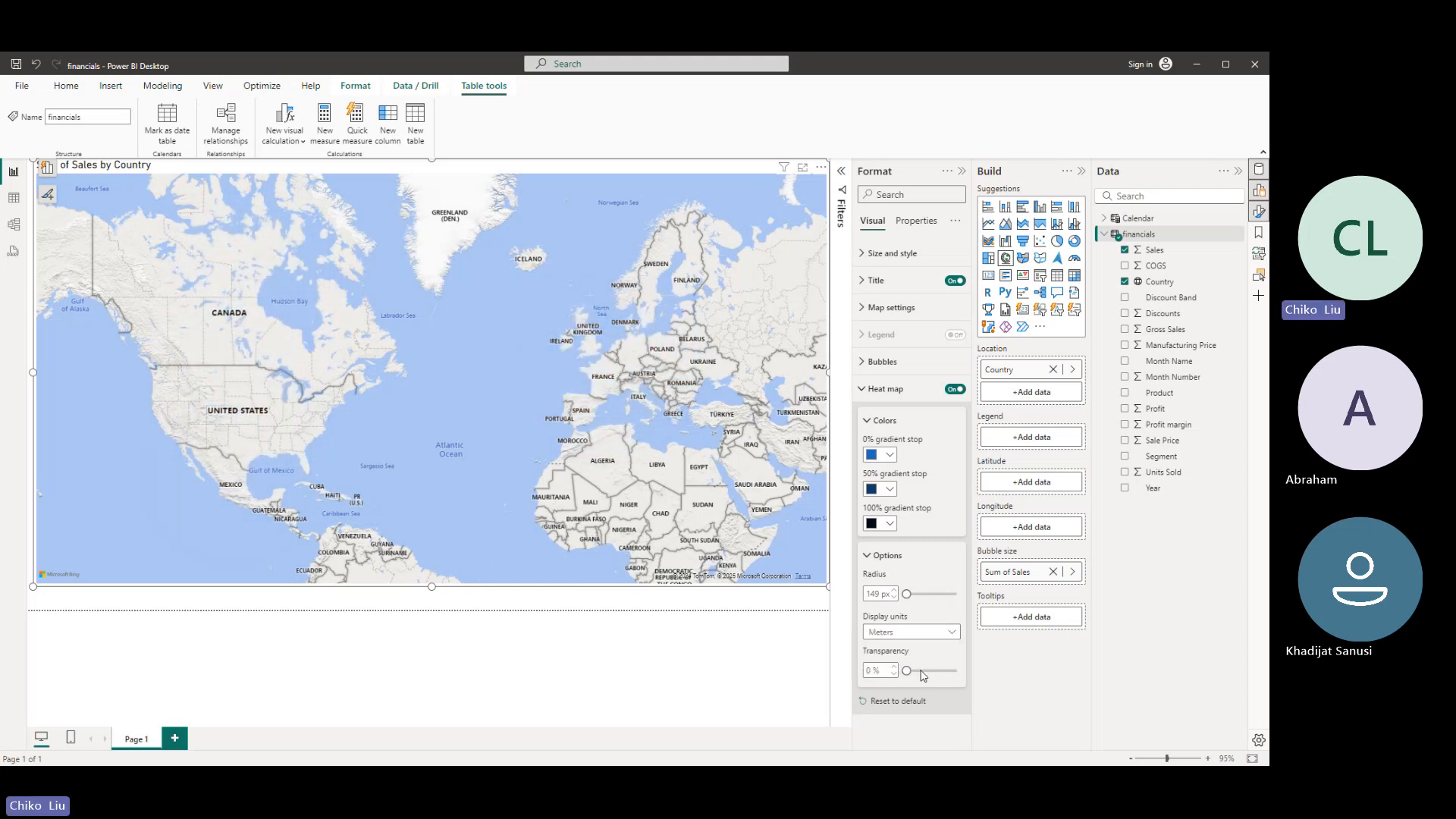
- Enlarge the heat map's radius, turn the heat map off, and close its settings
drag(914, 600, 935, 592)
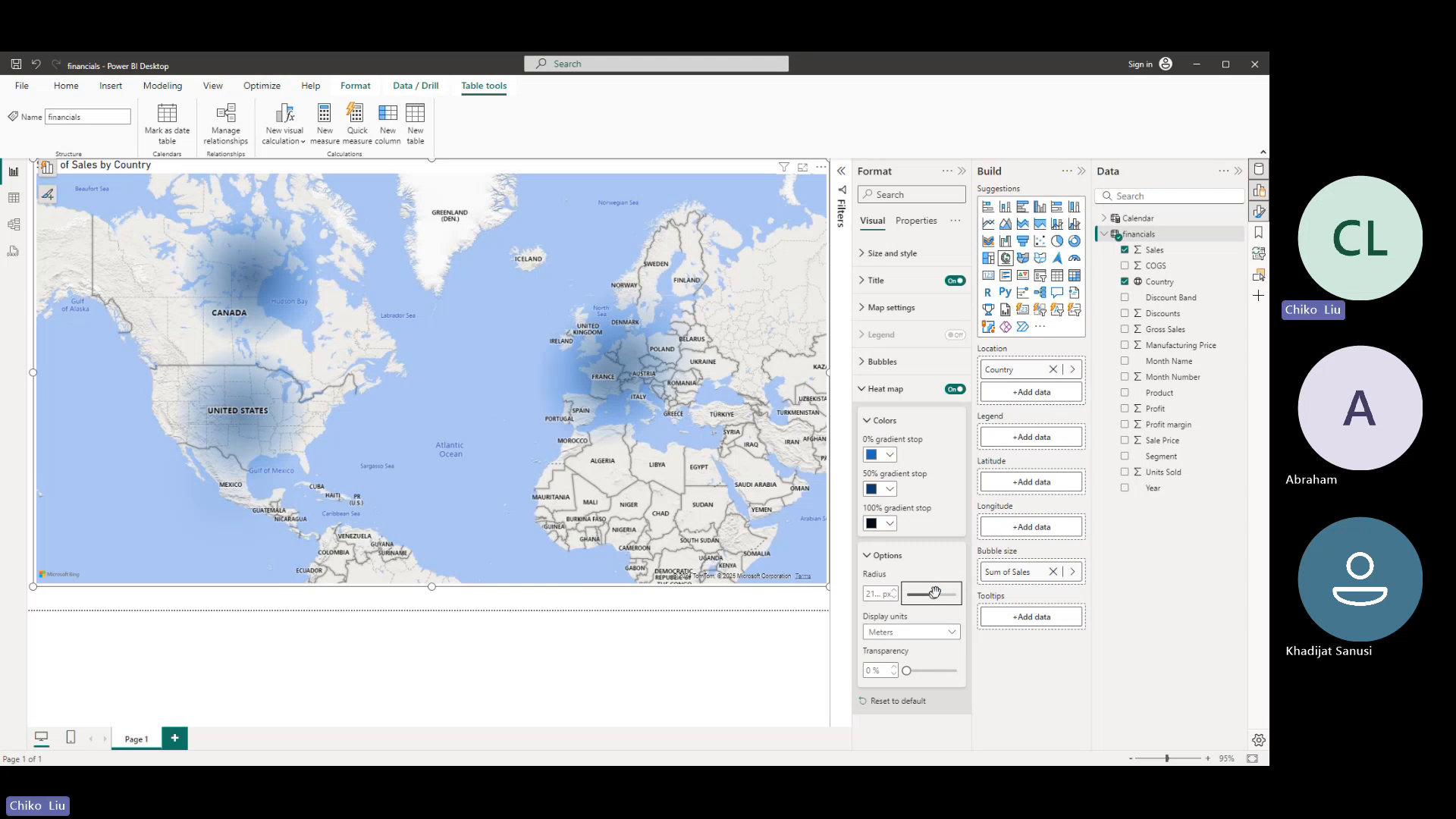
click(954, 390)
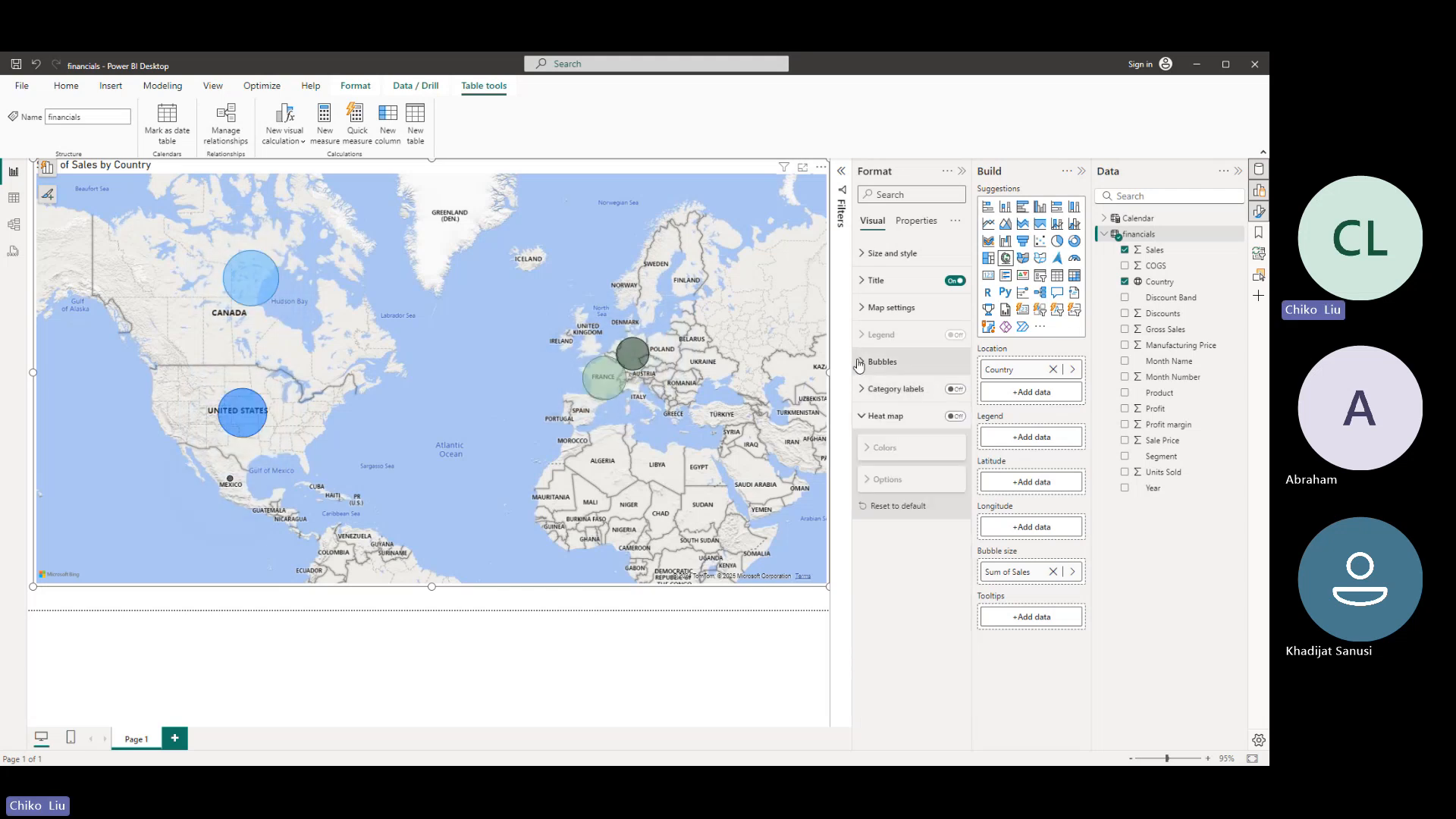
click(863, 416)
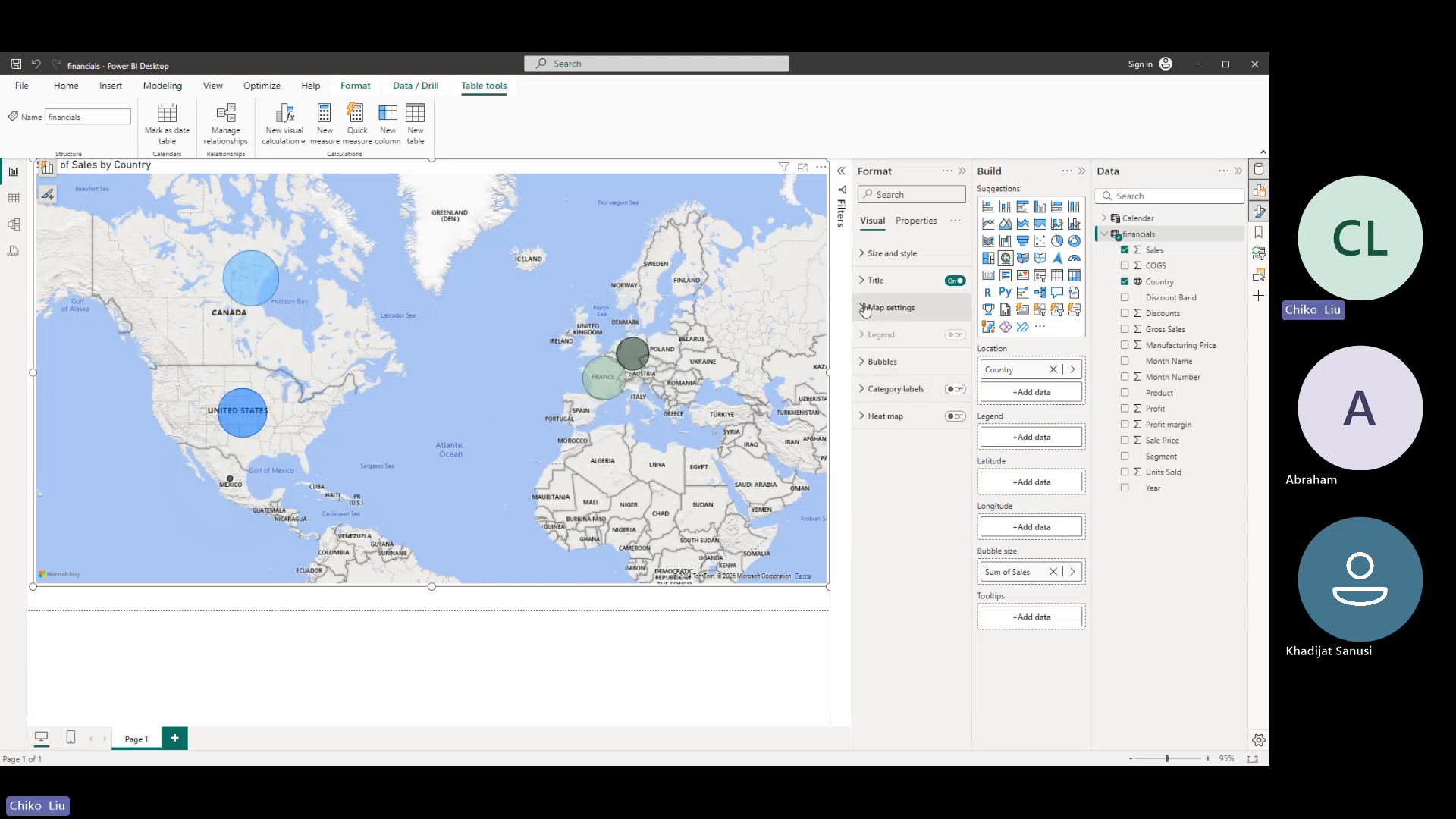
- Try the Light, Dark and Grayscale styles in the map settings
click(863, 307)
click(907, 373)
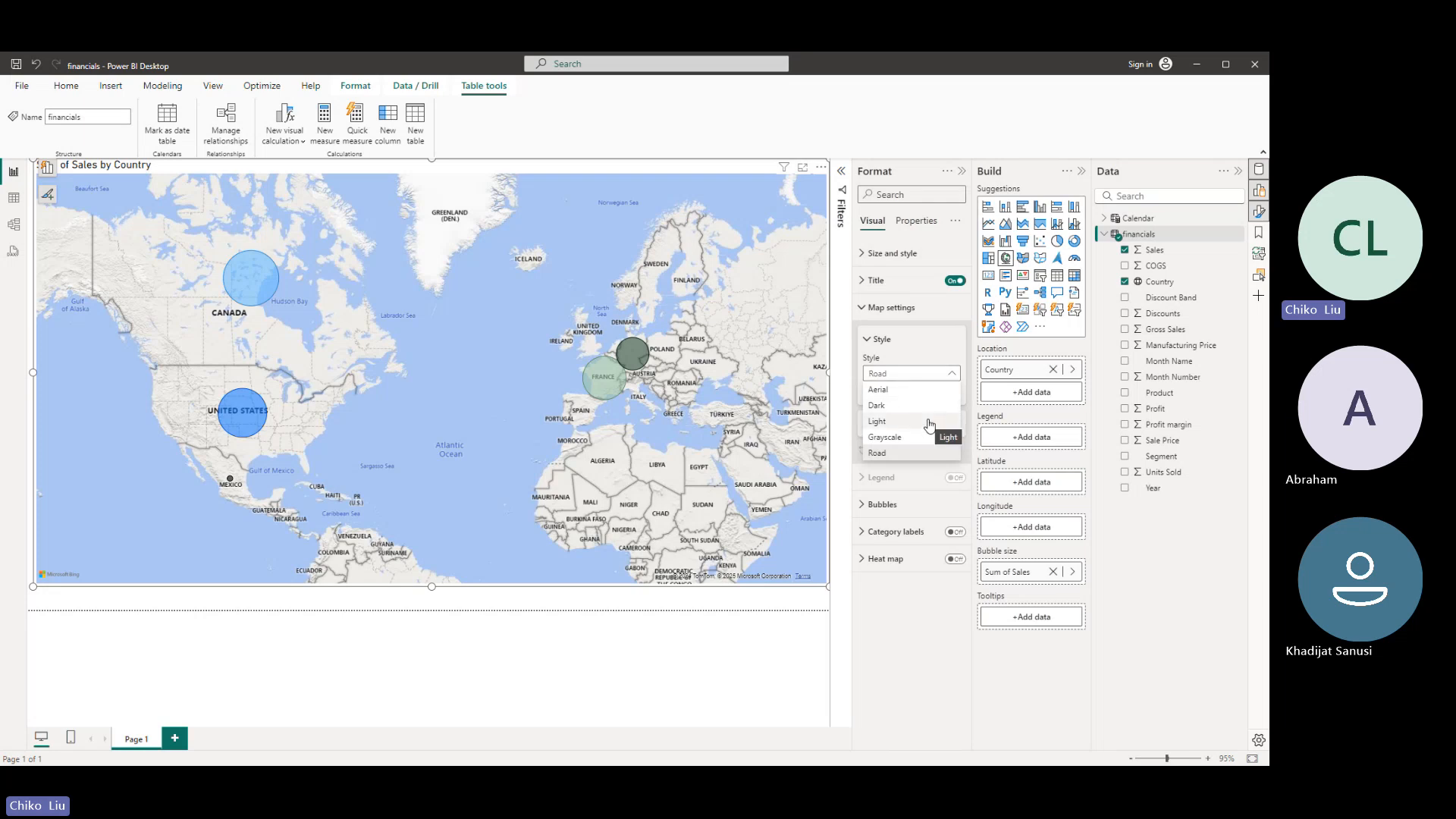
click(929, 426)
click(910, 373)
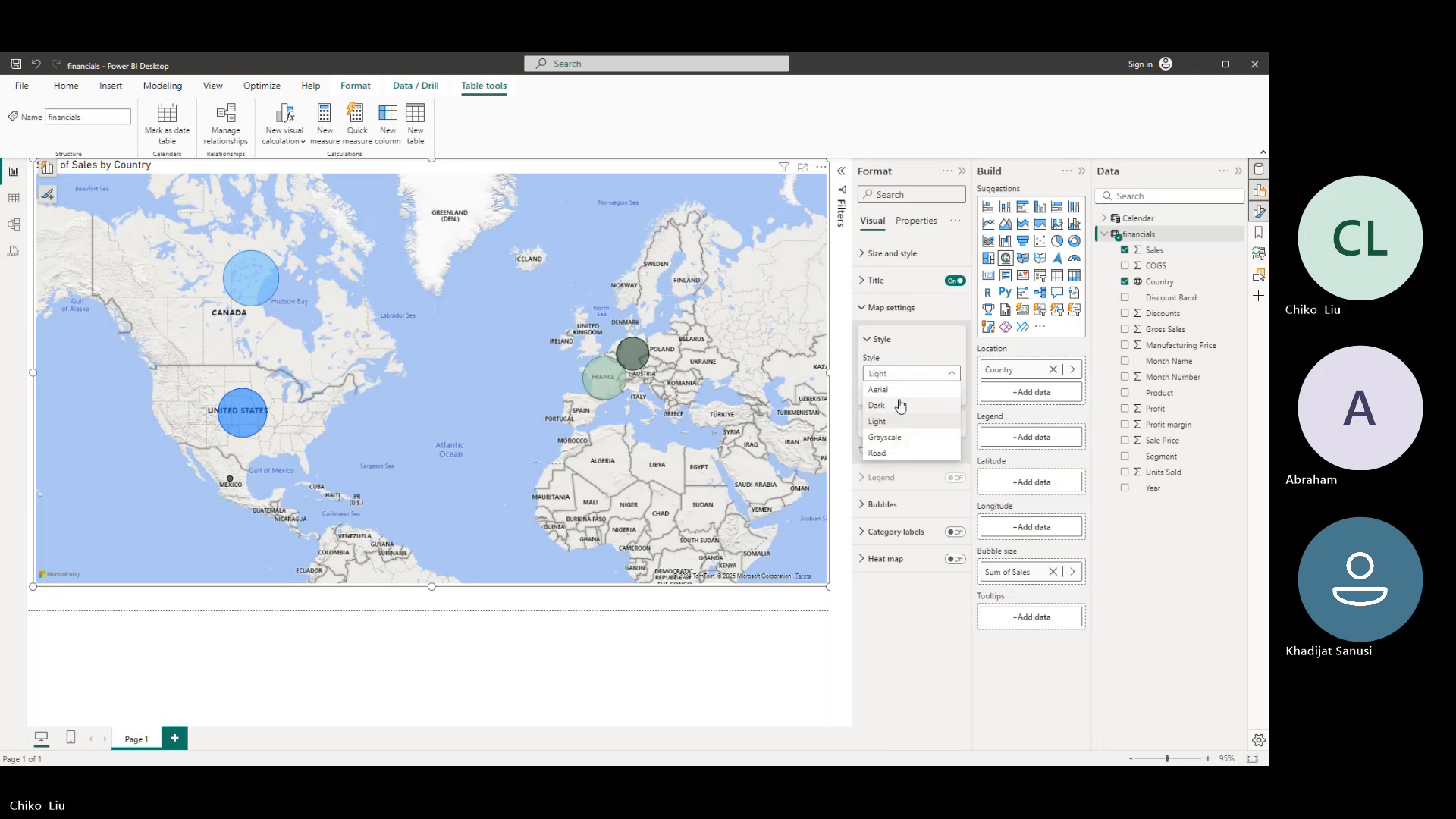
click(900, 406)
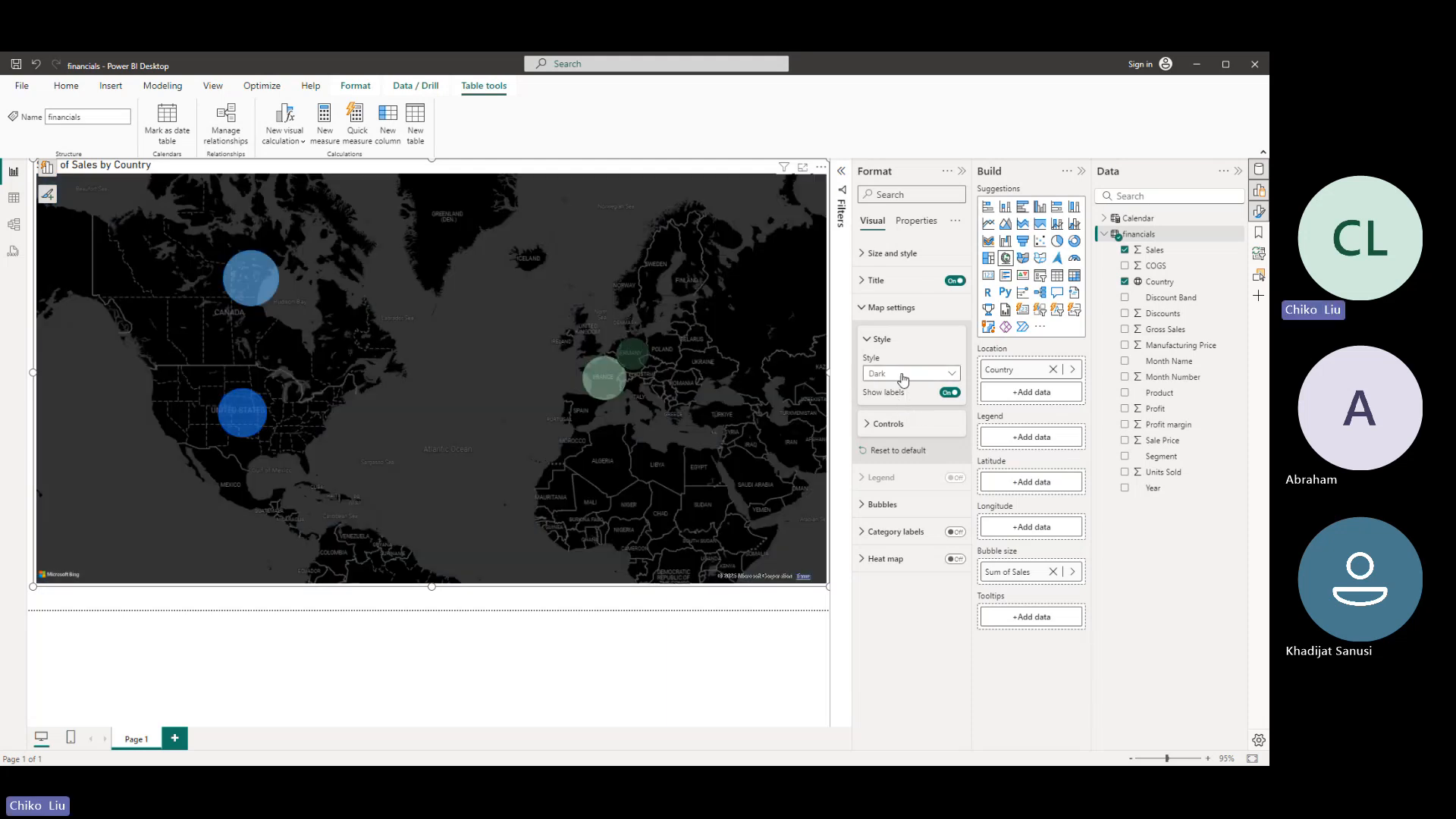
click(903, 375)
click(895, 436)
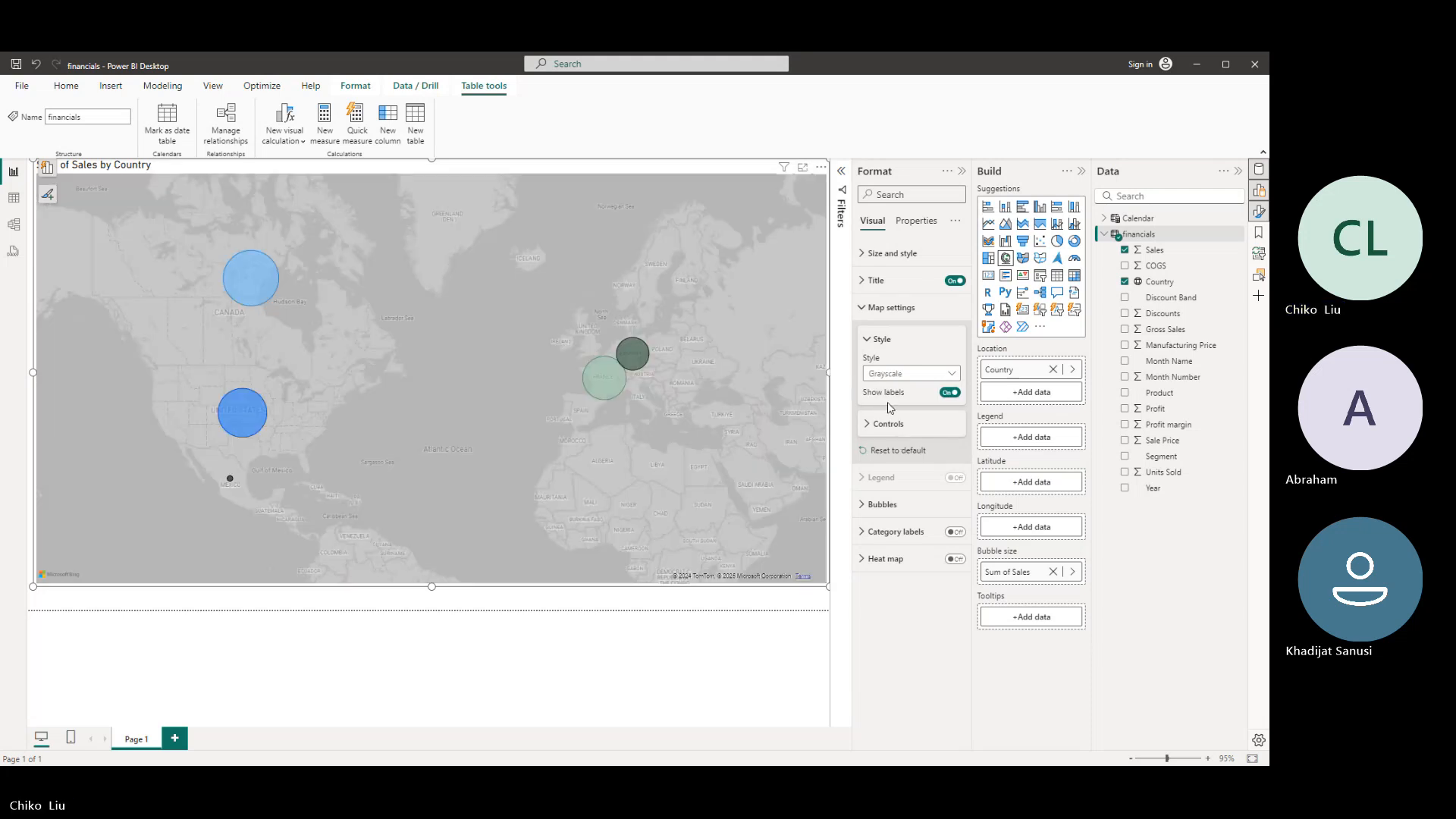
- Try the Aerial and Dark map styles, return the map to the Road style, and close the map settings
click(885, 374)
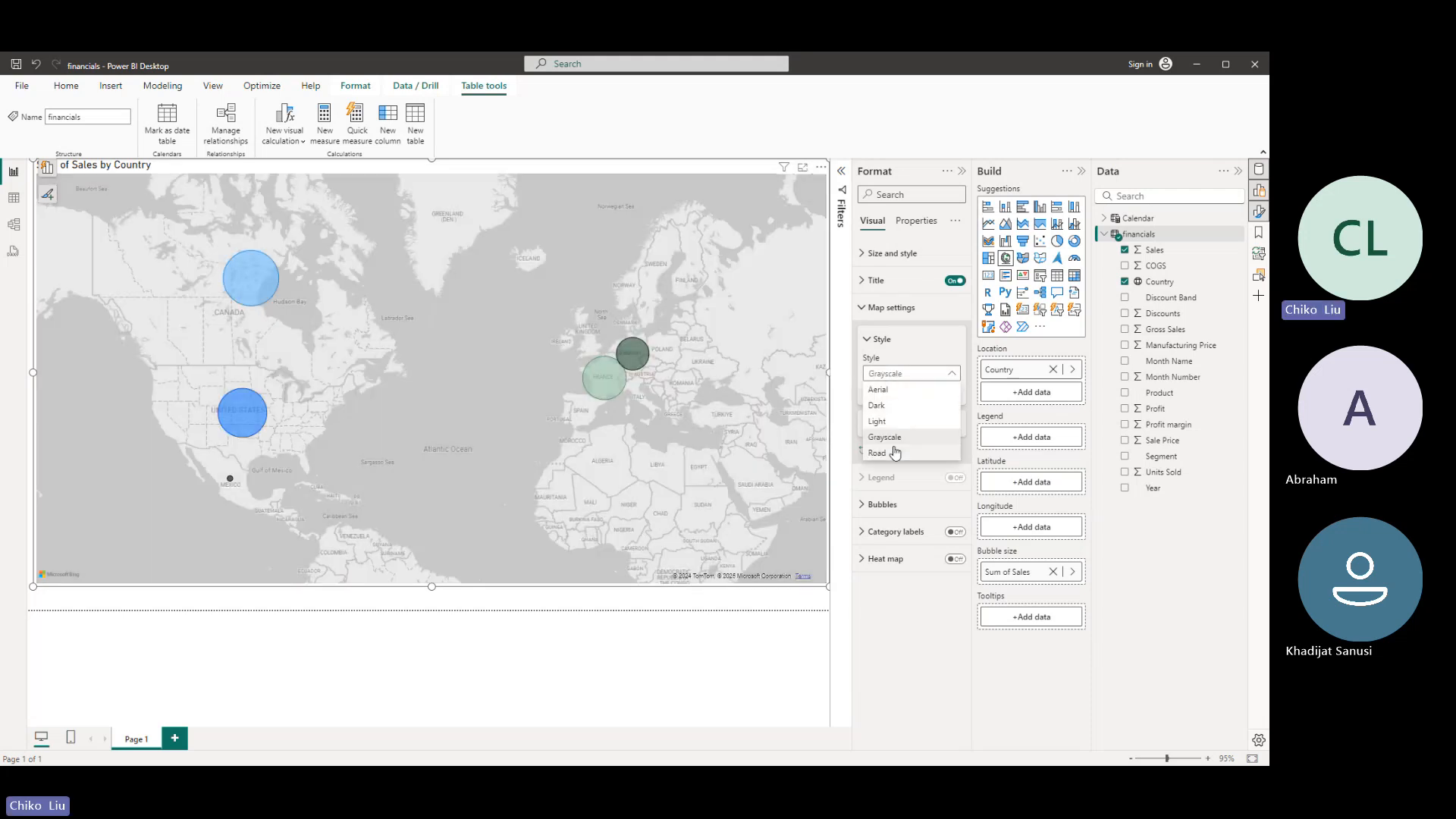
click(887, 390)
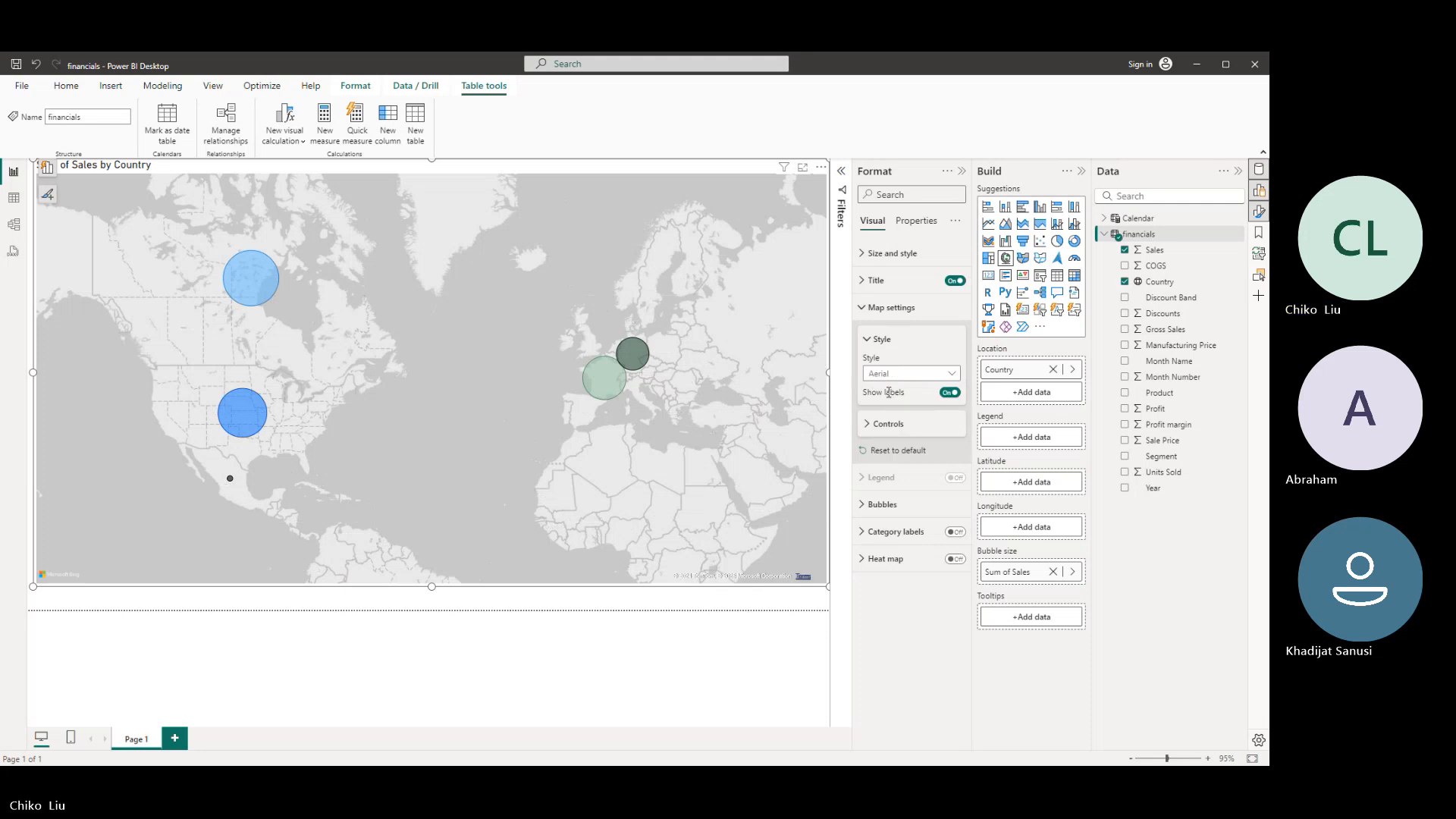
click(881, 377)
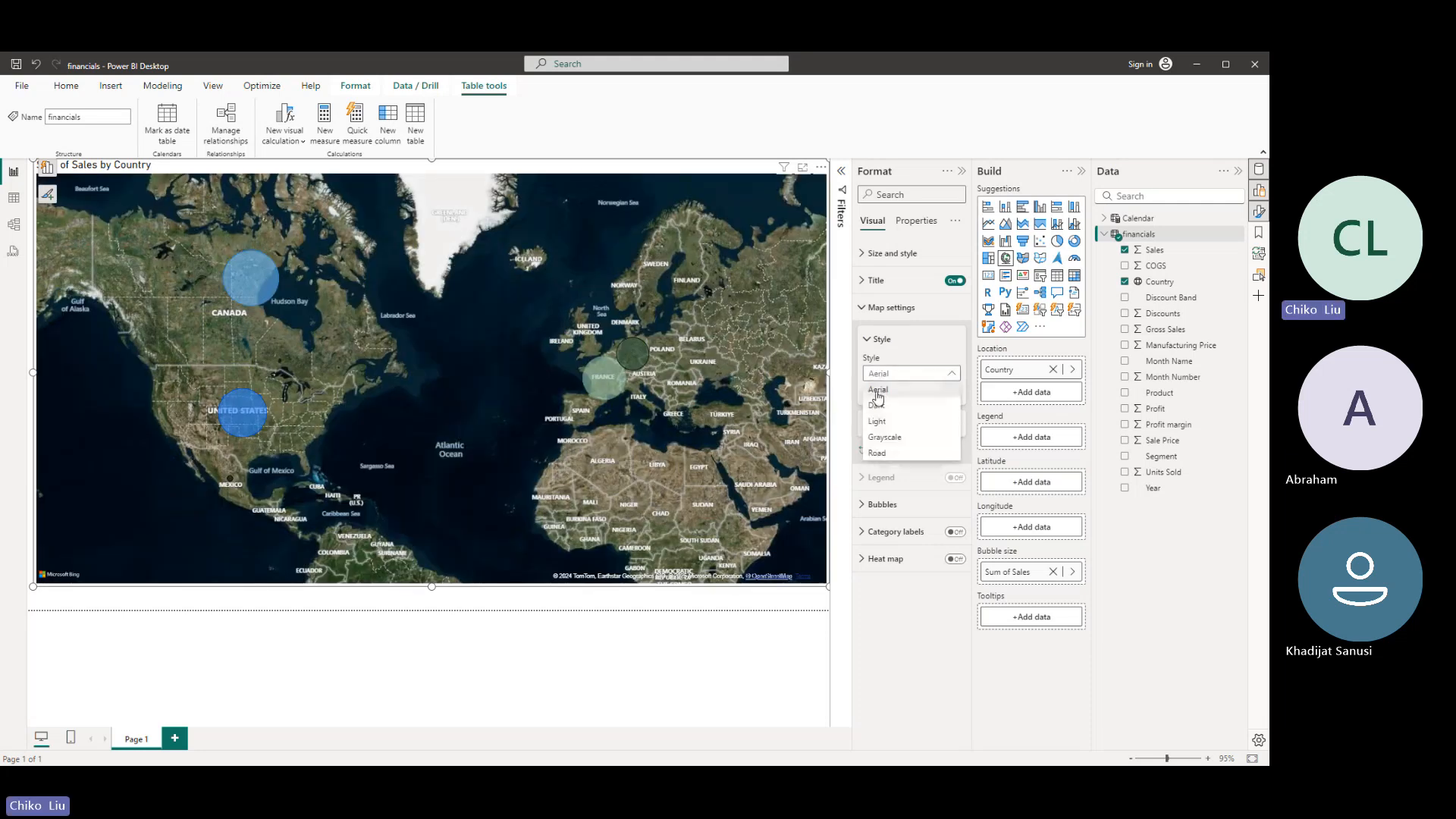
click(876, 405)
click(880, 373)
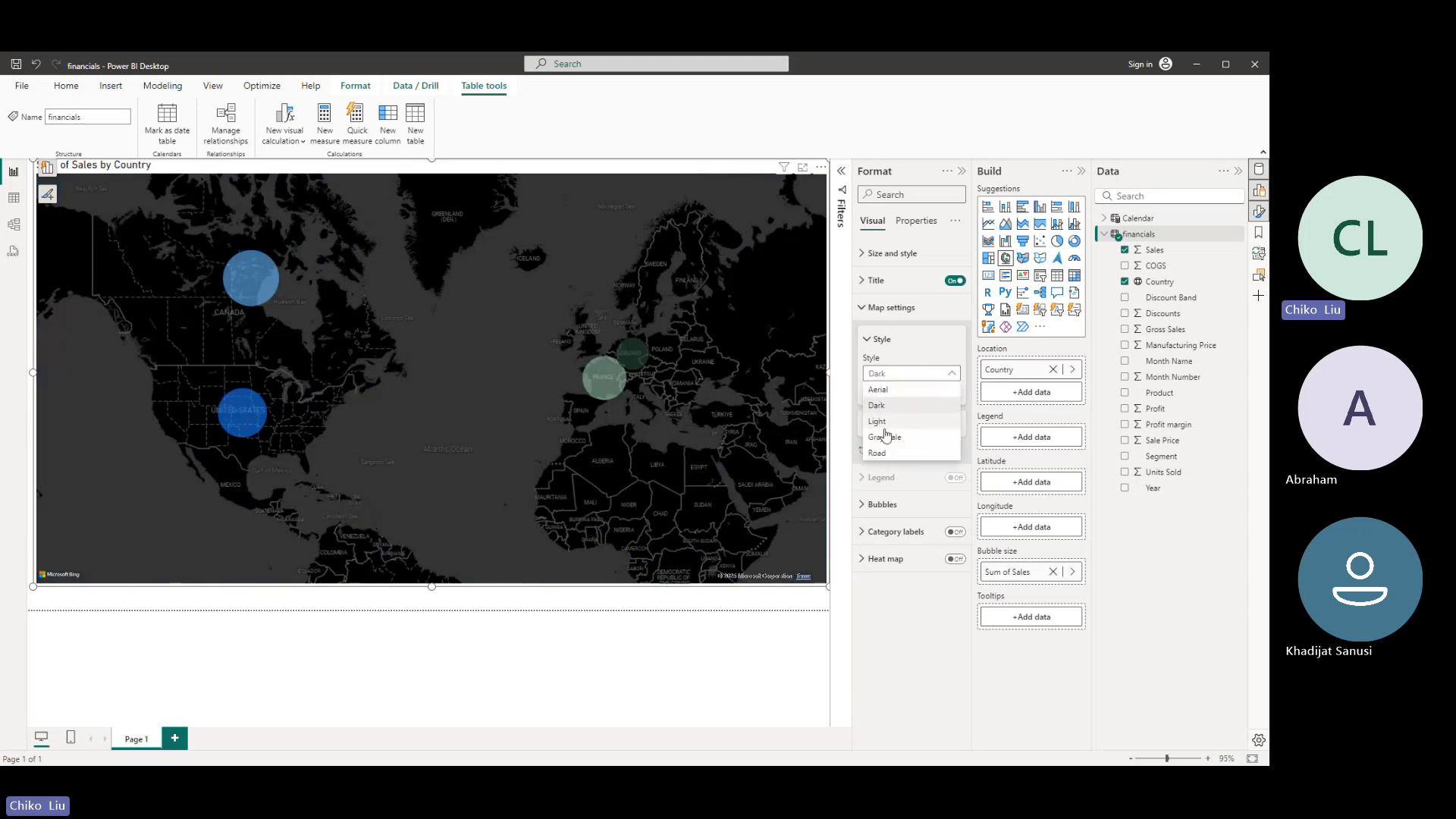
click(903, 454)
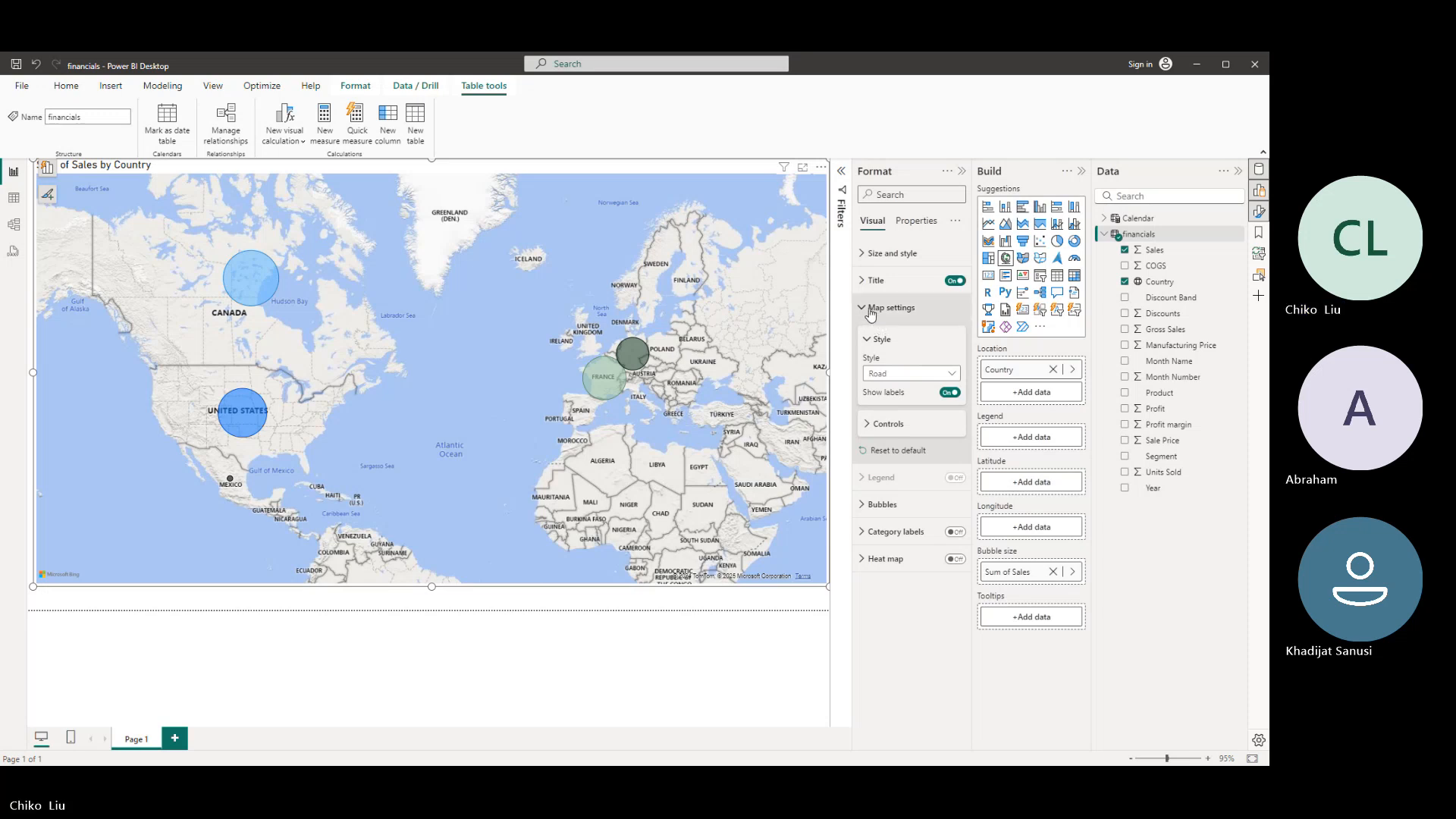
click(866, 309)
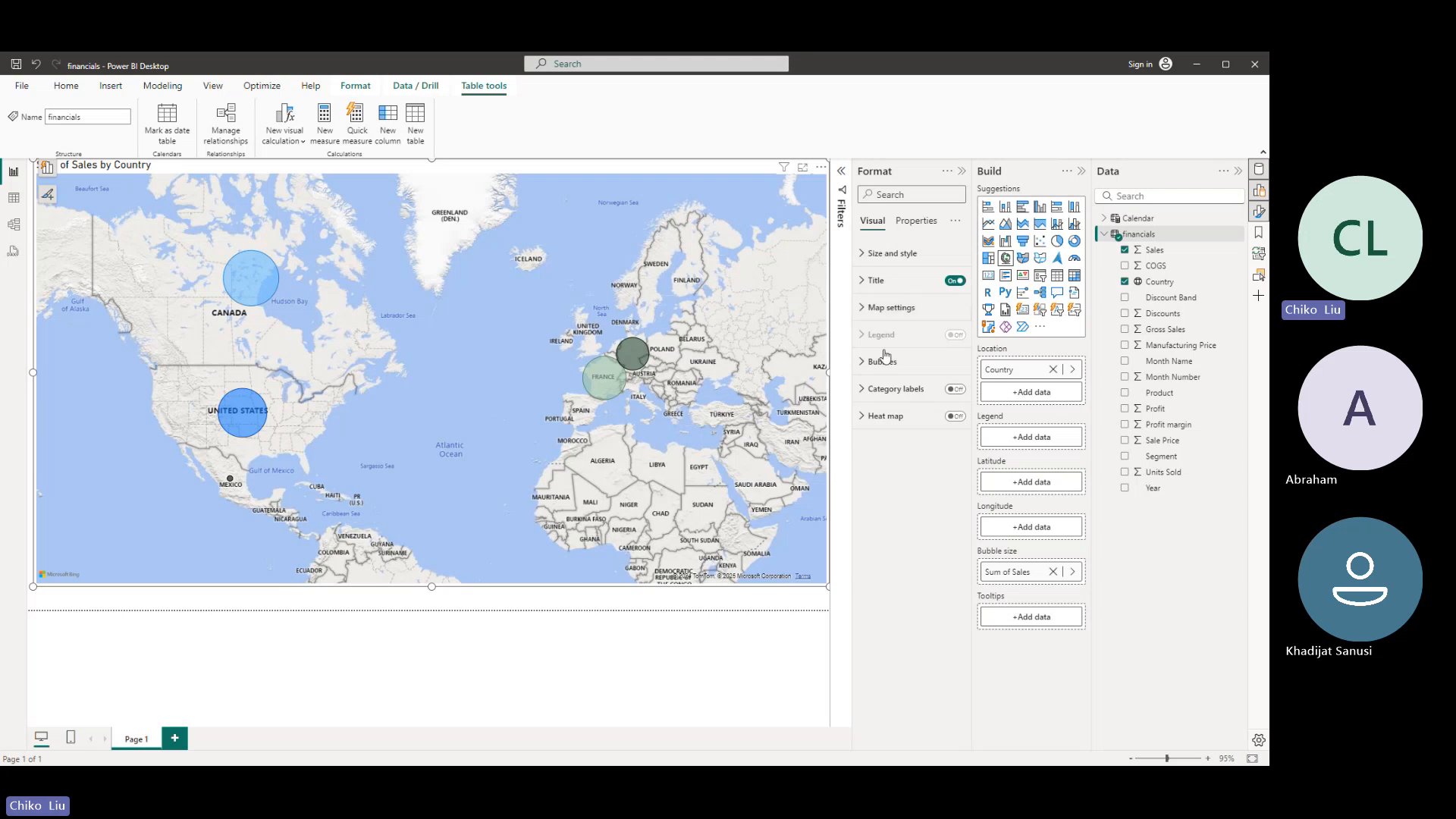
- Check the Country field's properties and its values in the financials table data, and return to the report
click(1164, 283)
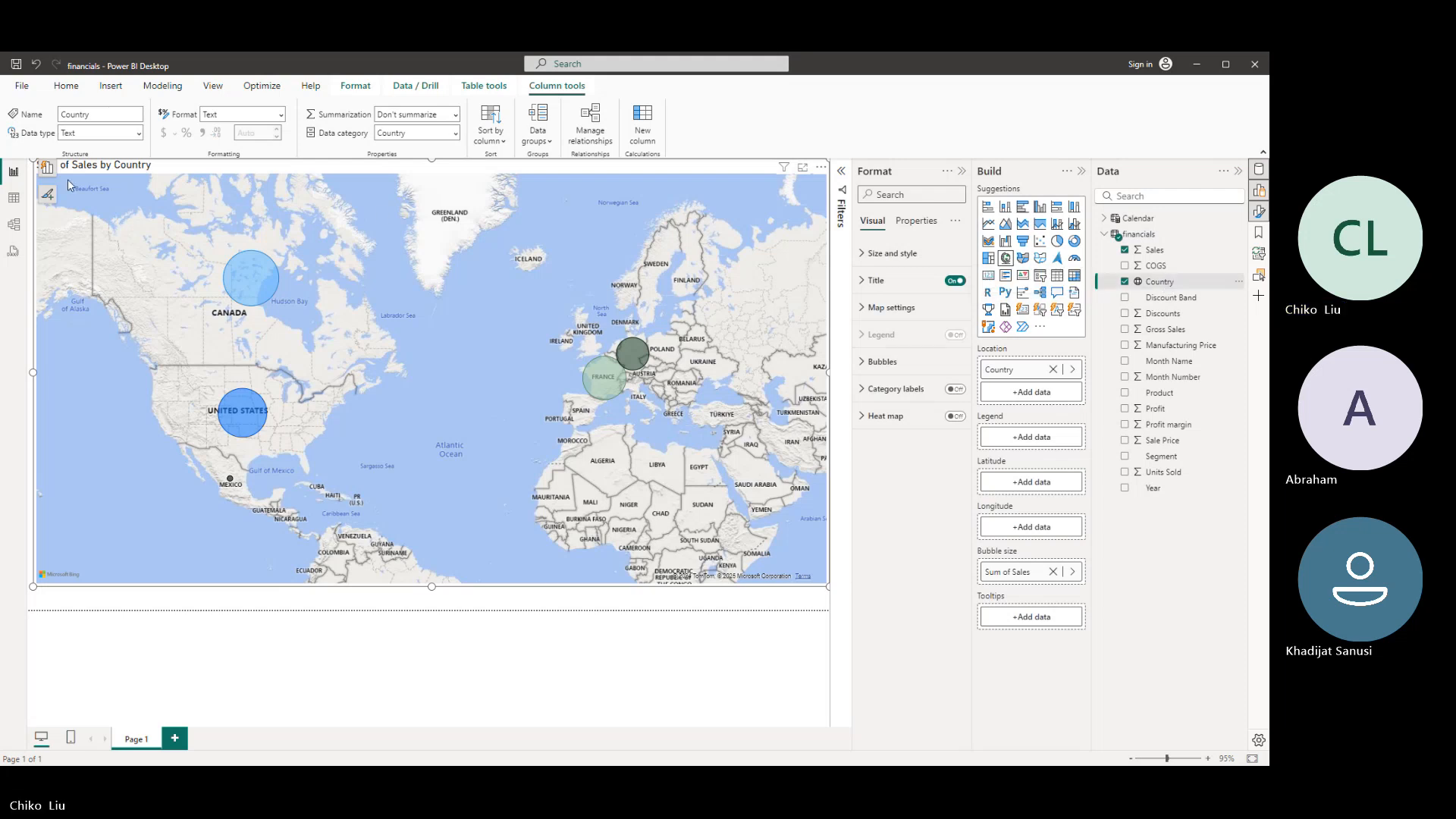
click(13, 199)
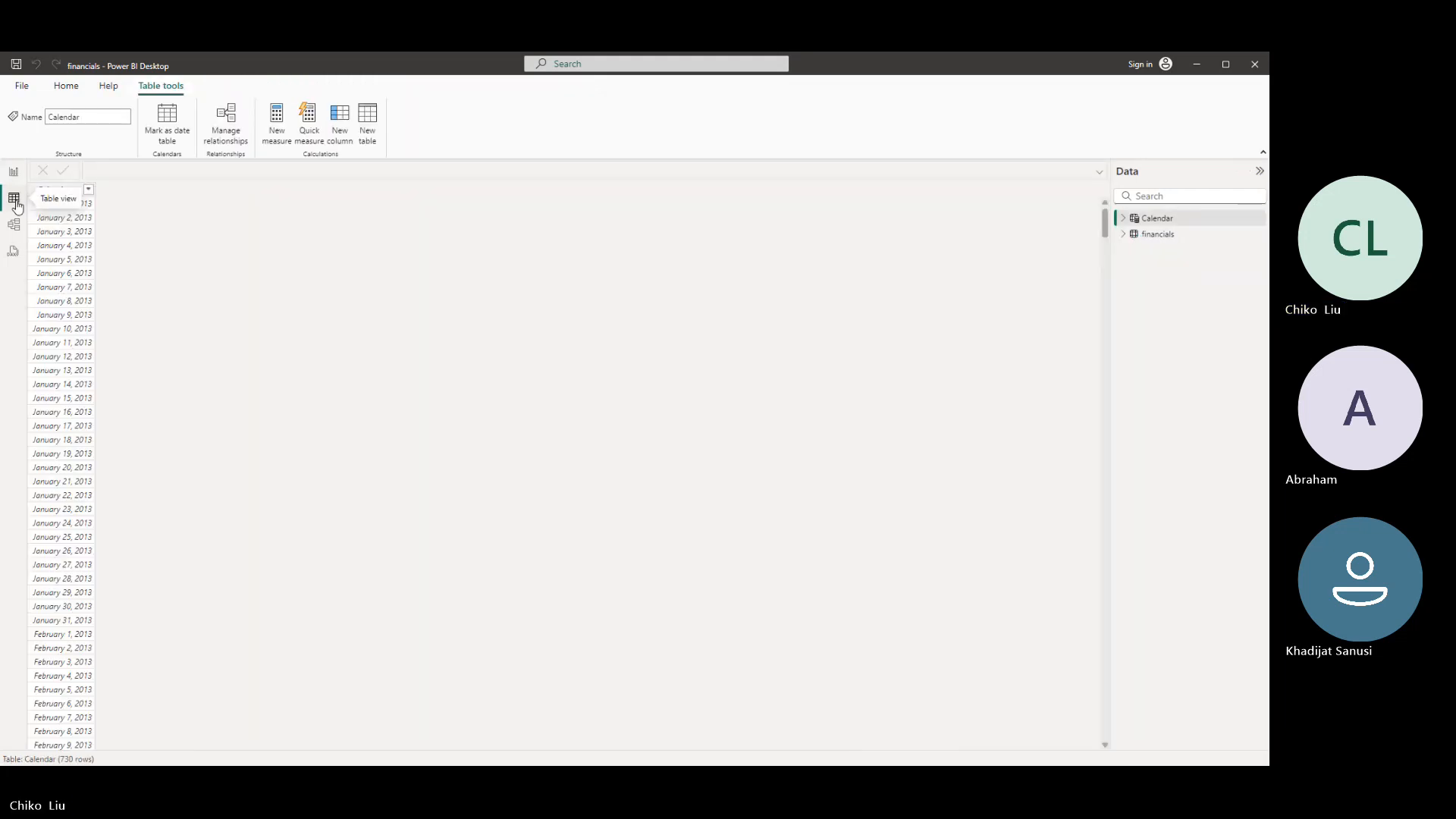
click(1146, 237)
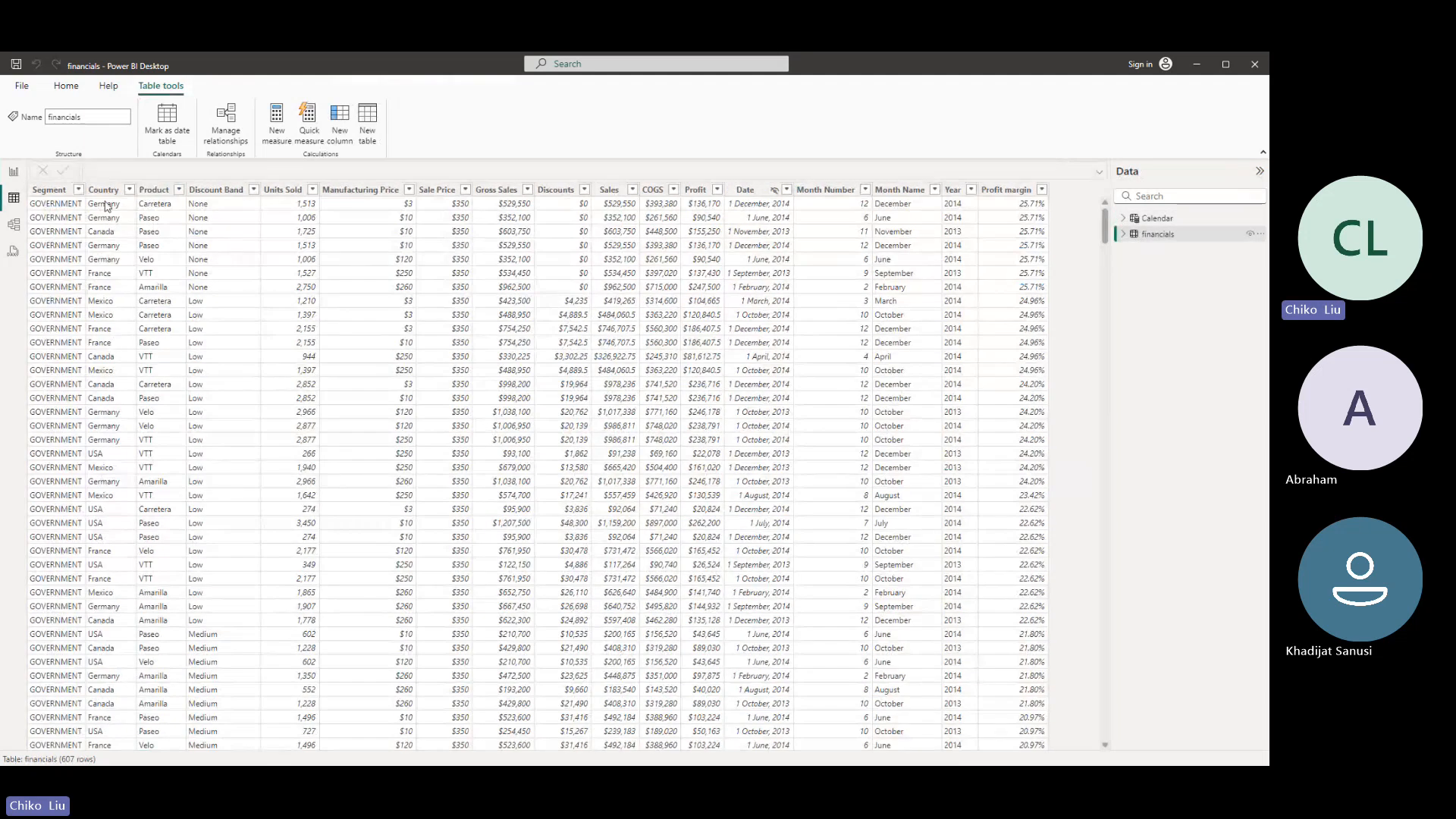
click(14, 172)
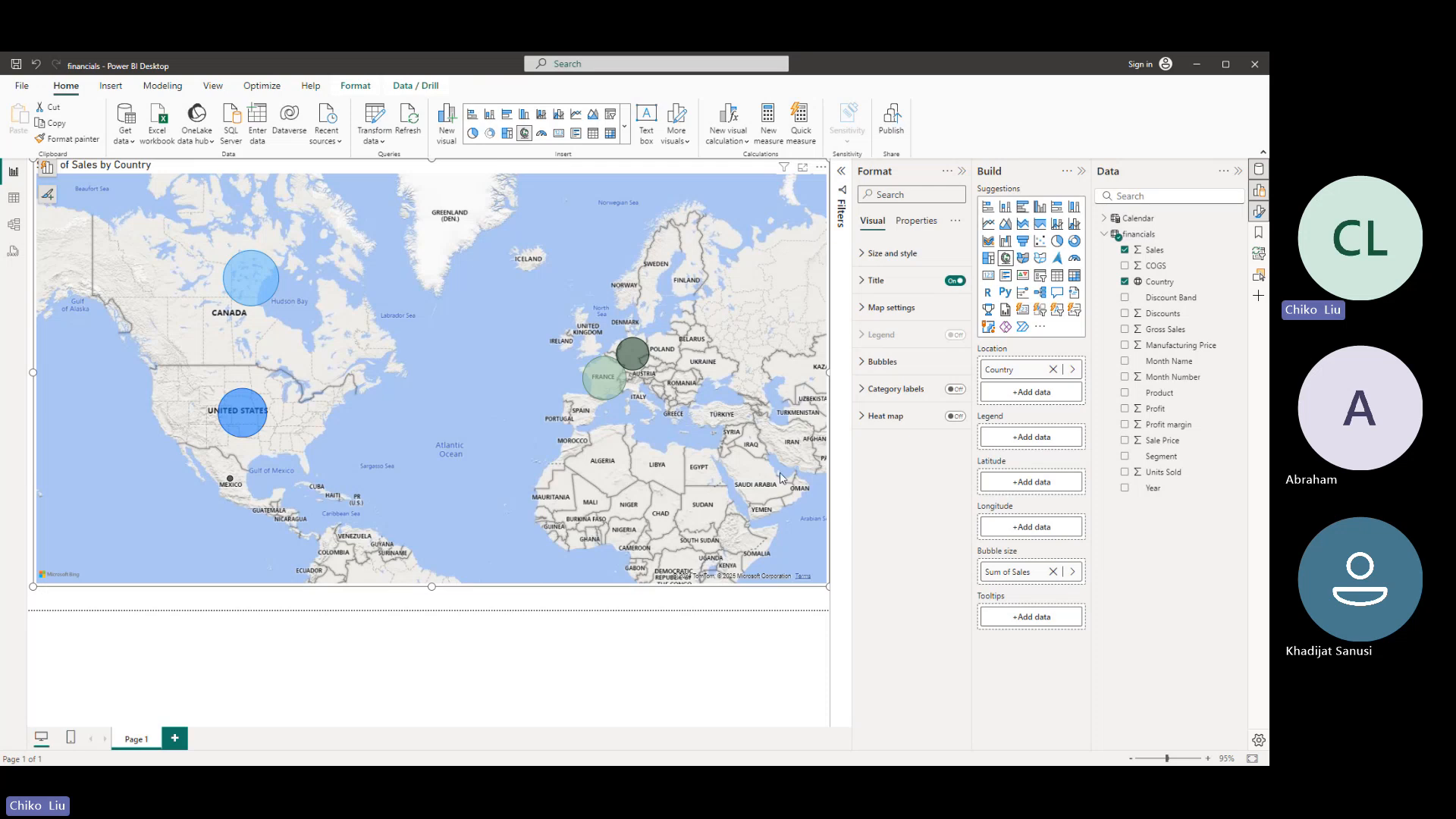
- Remove the Sales and Country fields from the map and delete the empty visual
click(1124, 250)
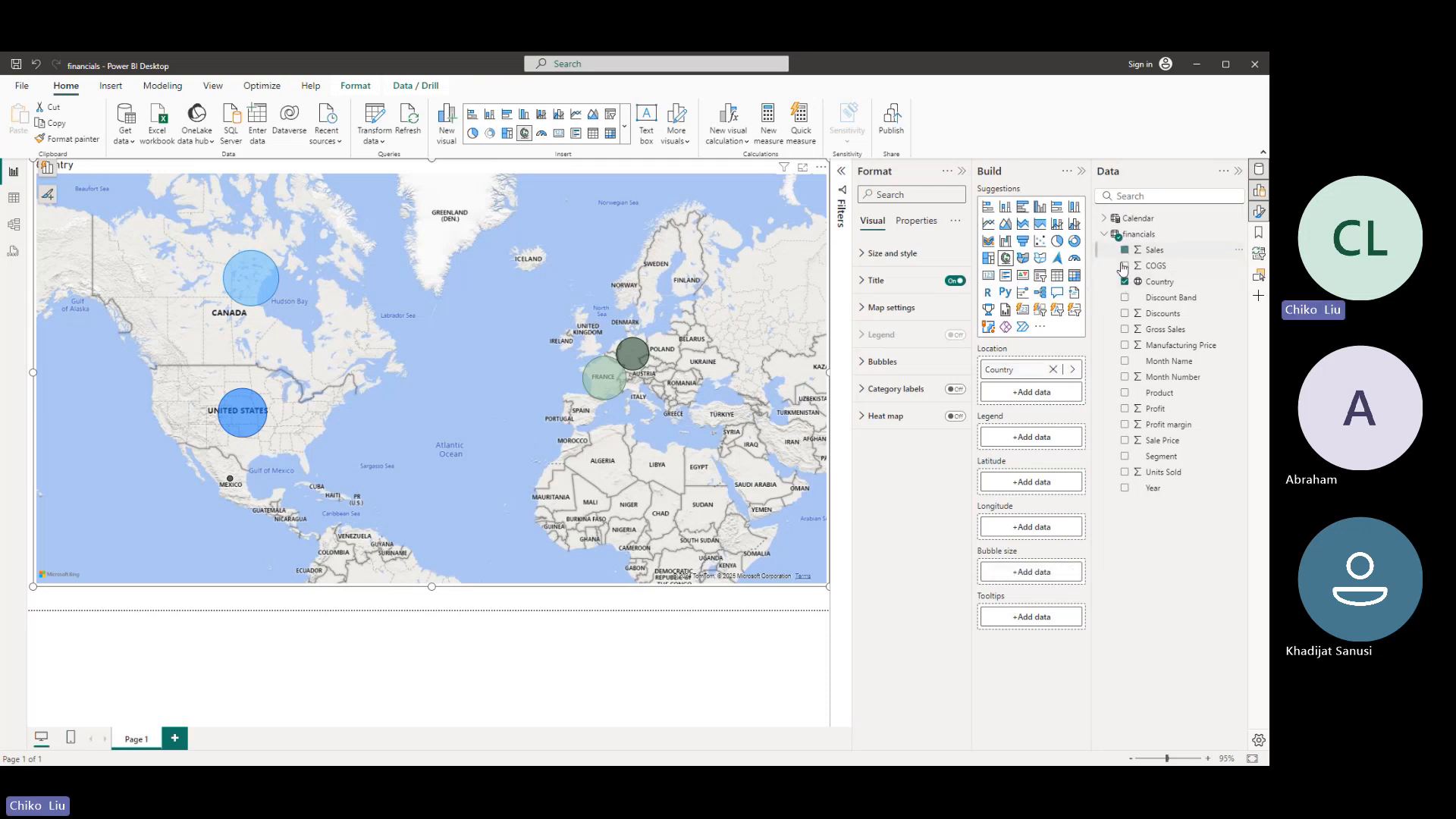
click(1125, 282)
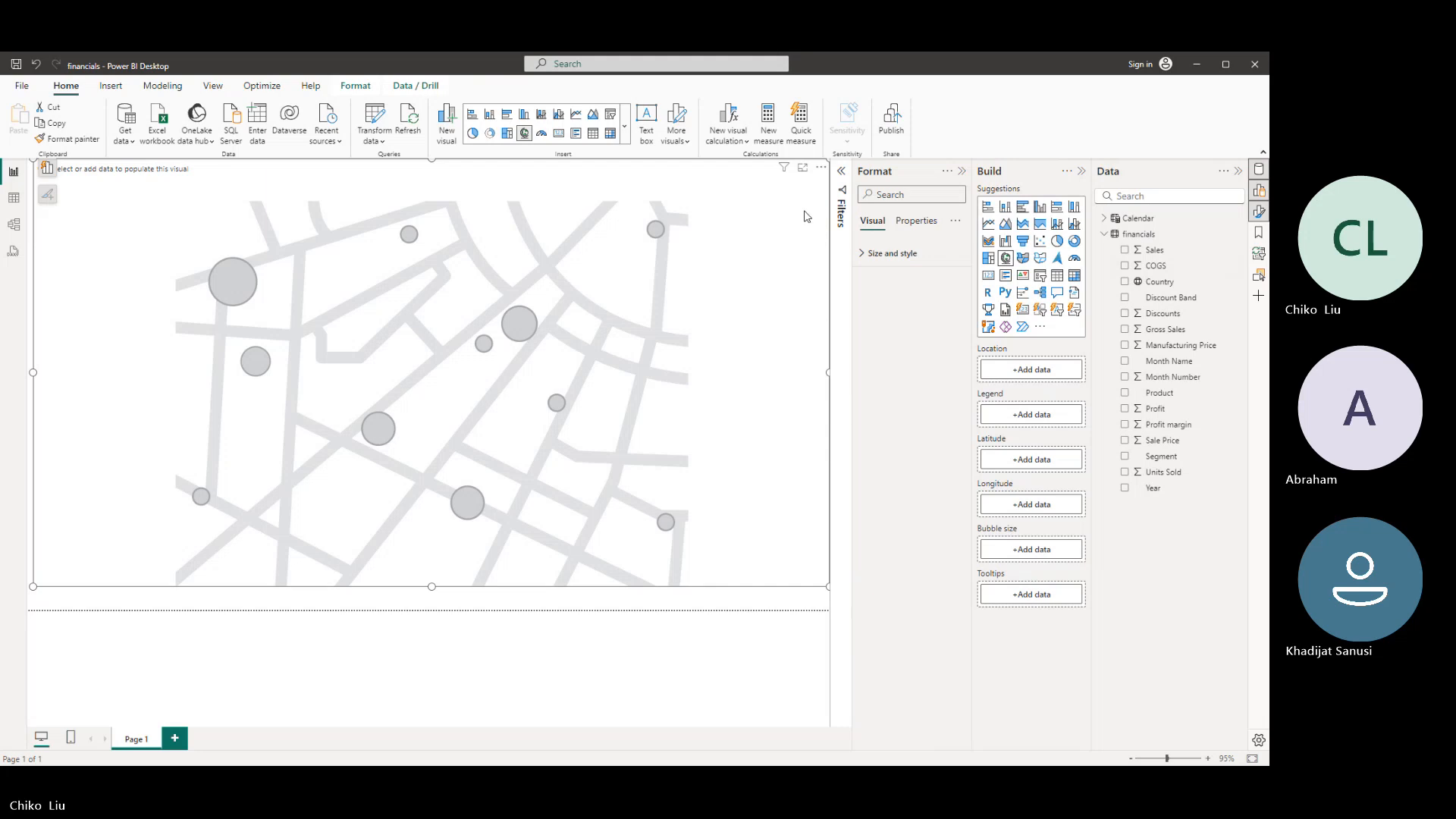
key(Delete)
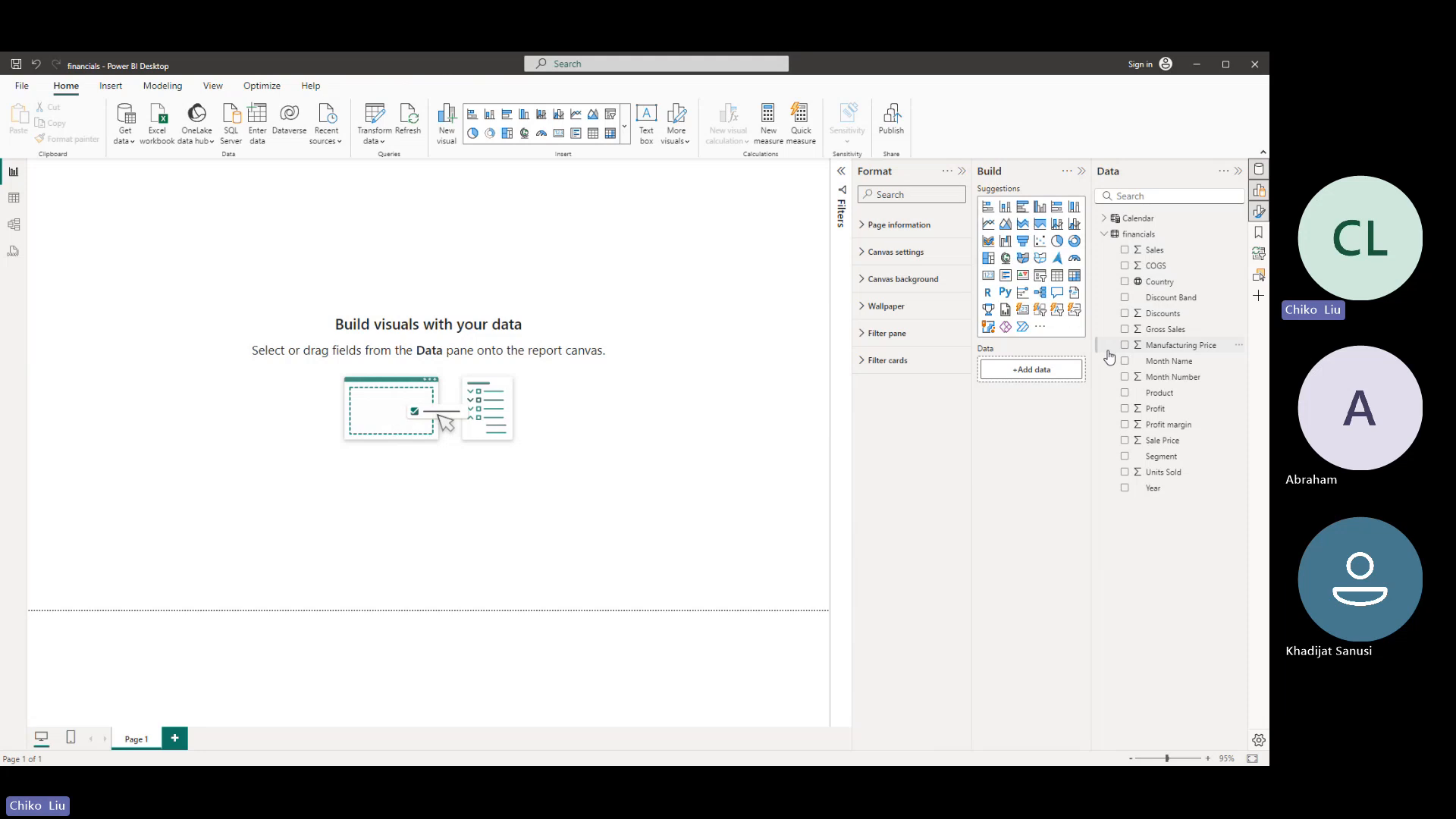
- Create a visual from the Sales, Manufacturing Price, Profit and Country fields and enlarge it on the canvas
click(1126, 252)
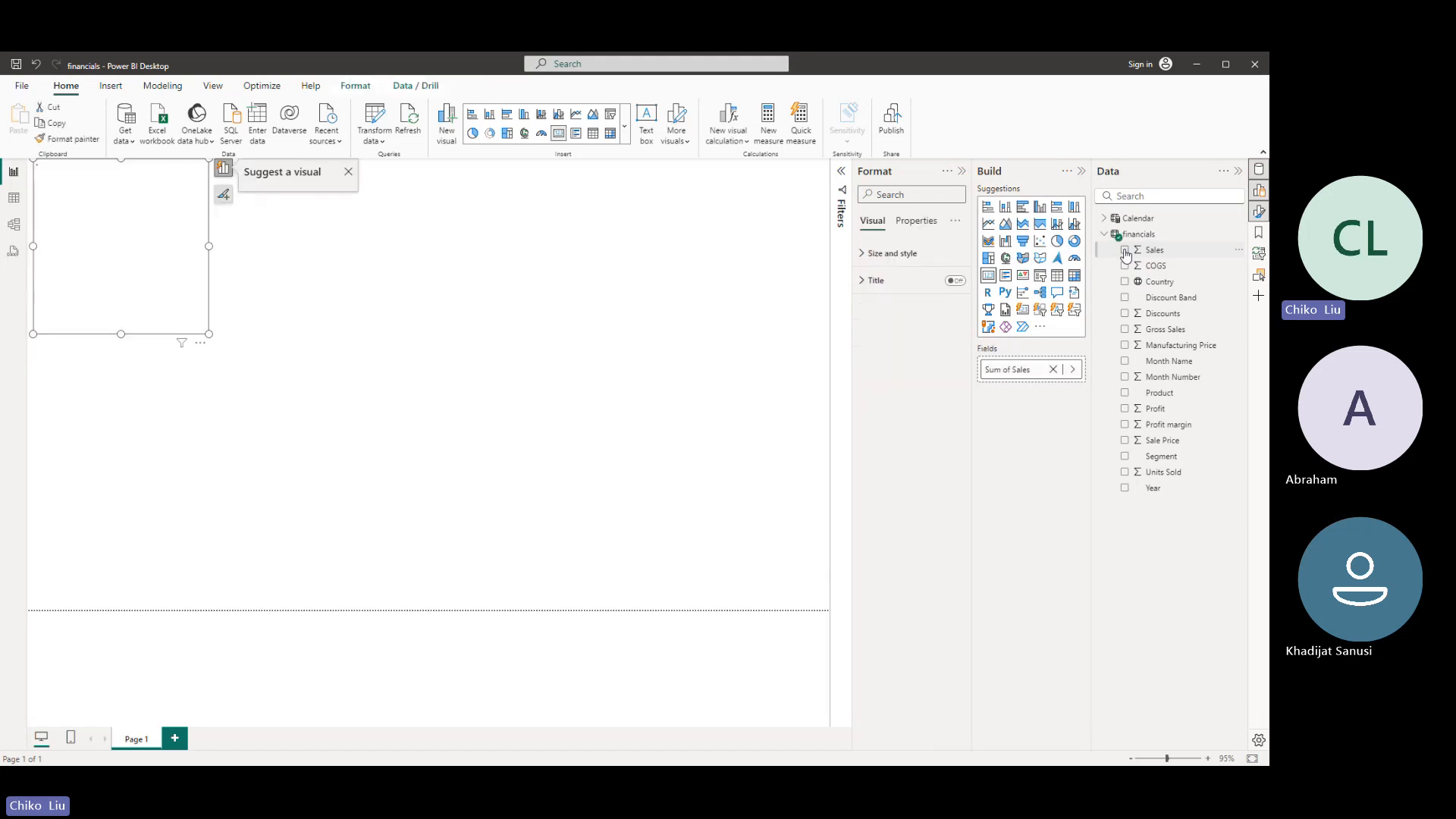
click(1126, 345)
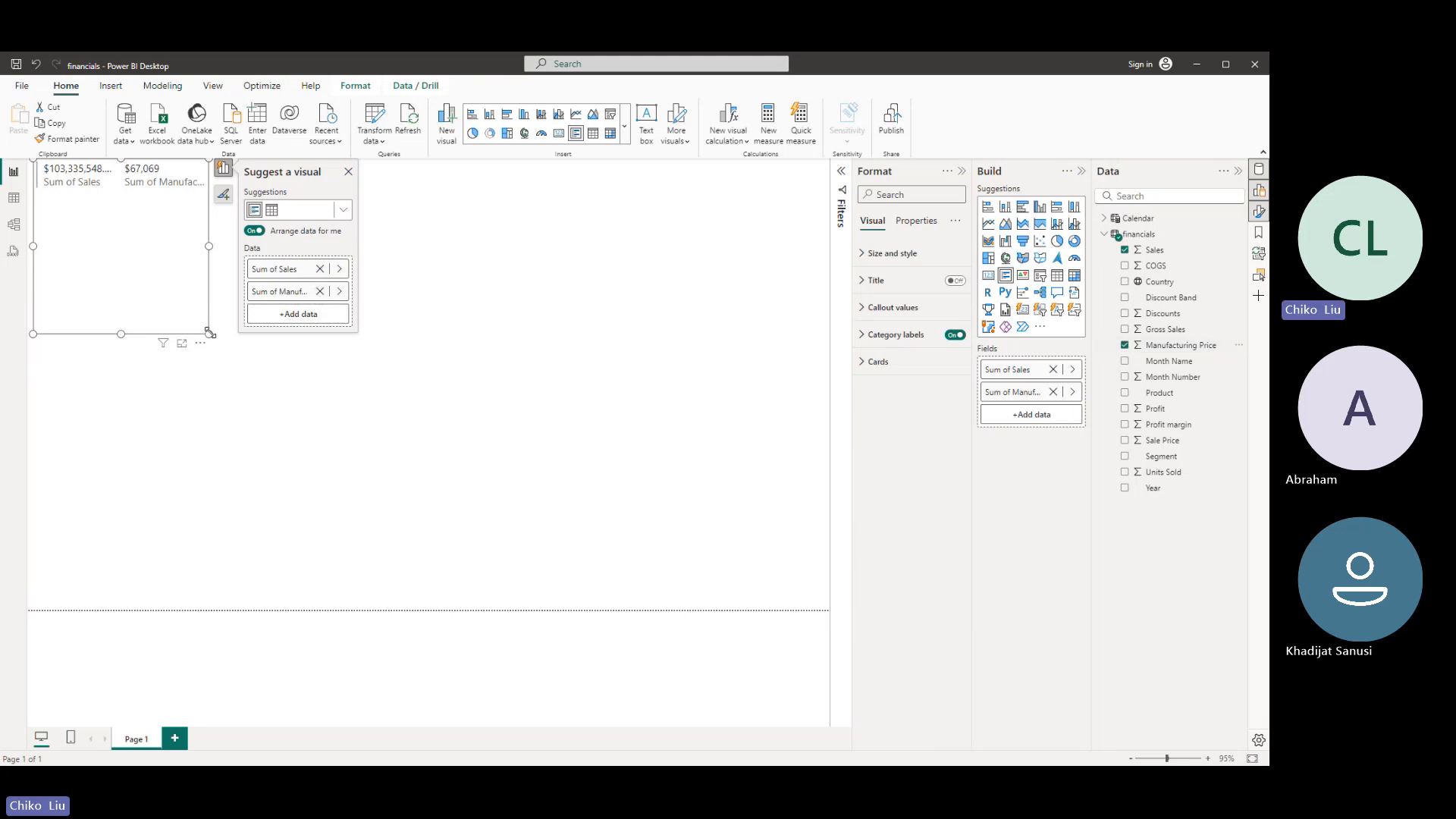
drag(210, 333, 478, 463)
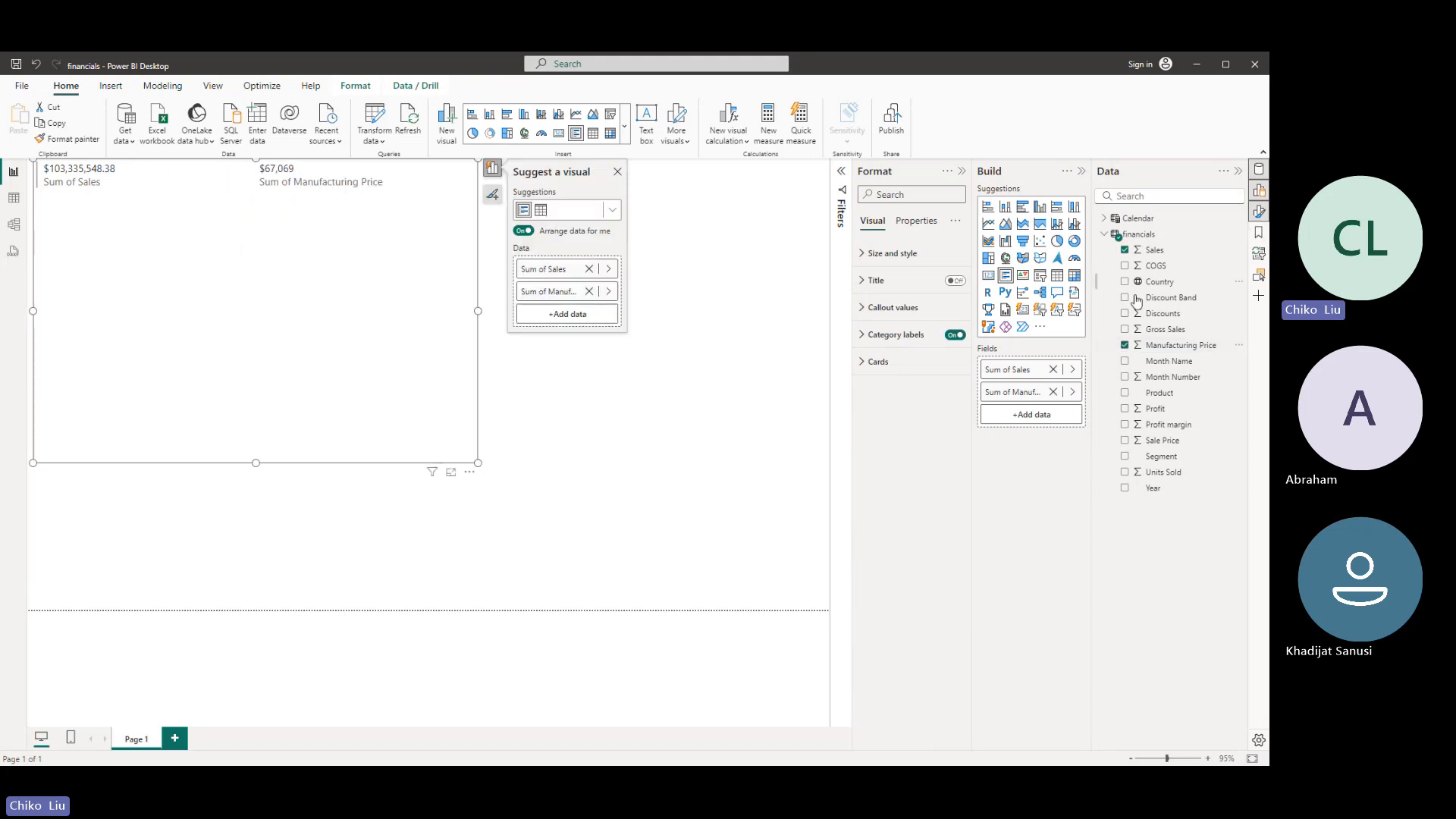
click(1125, 410)
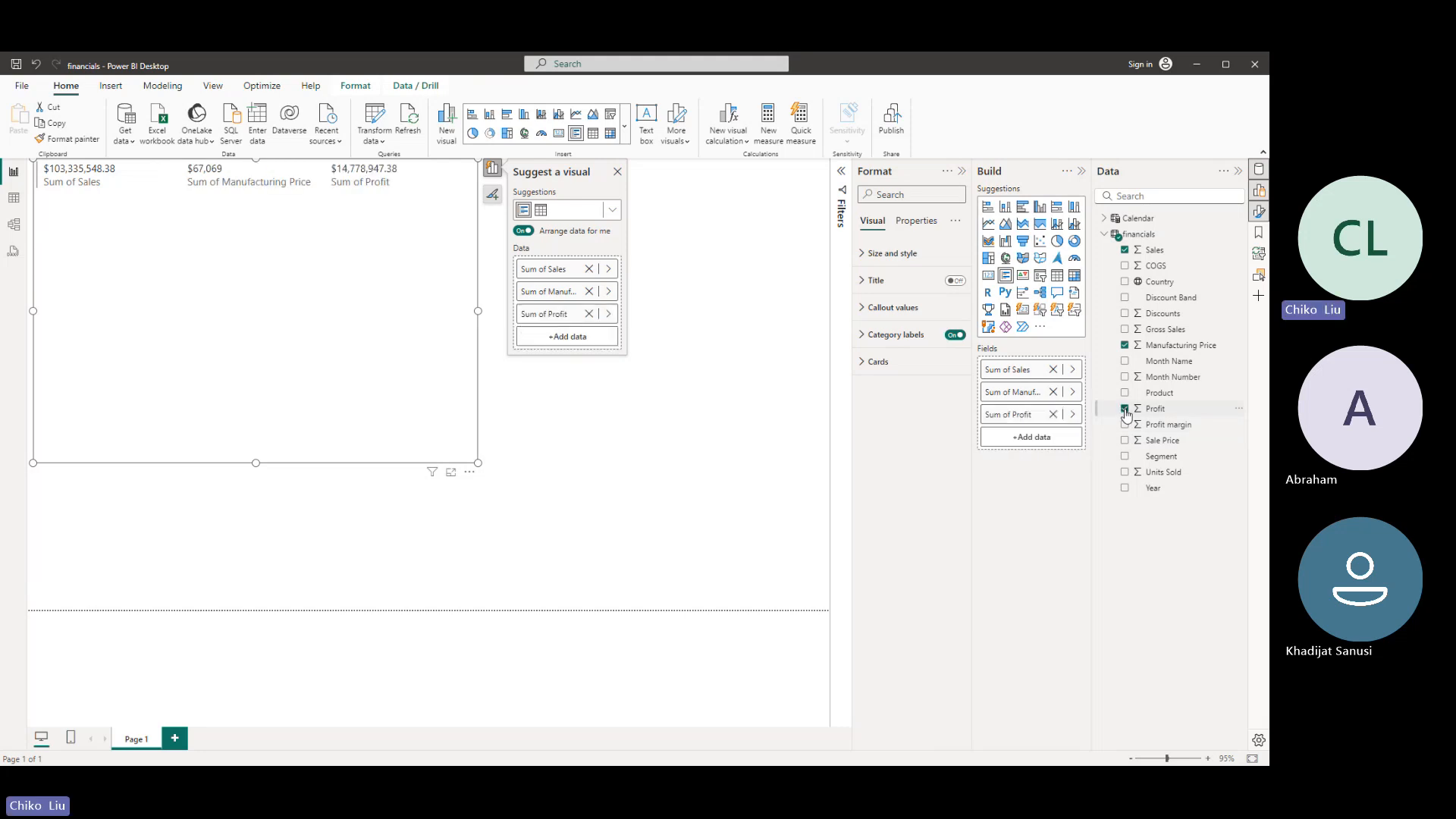
click(1126, 283)
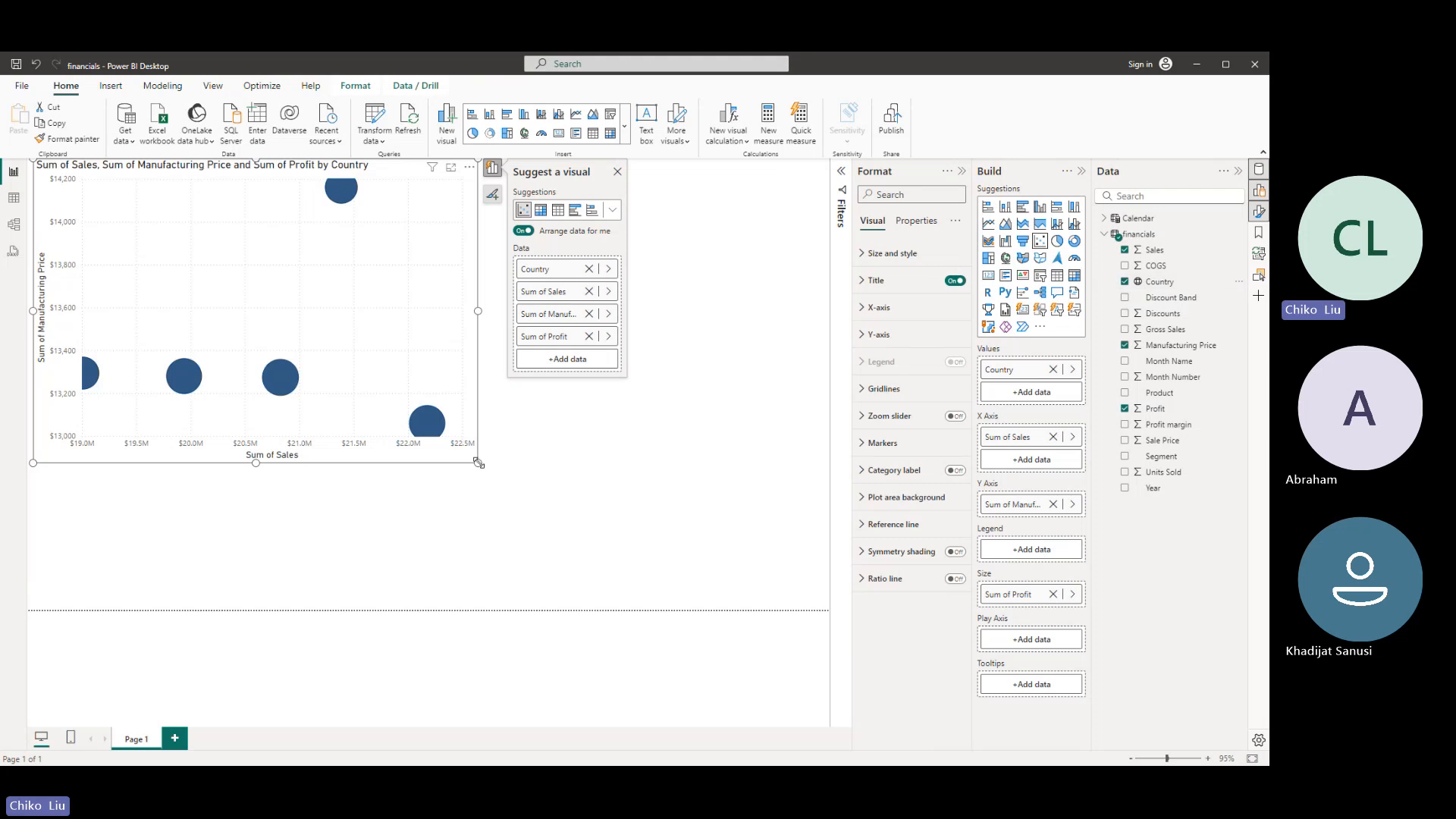
drag(479, 462, 614, 516)
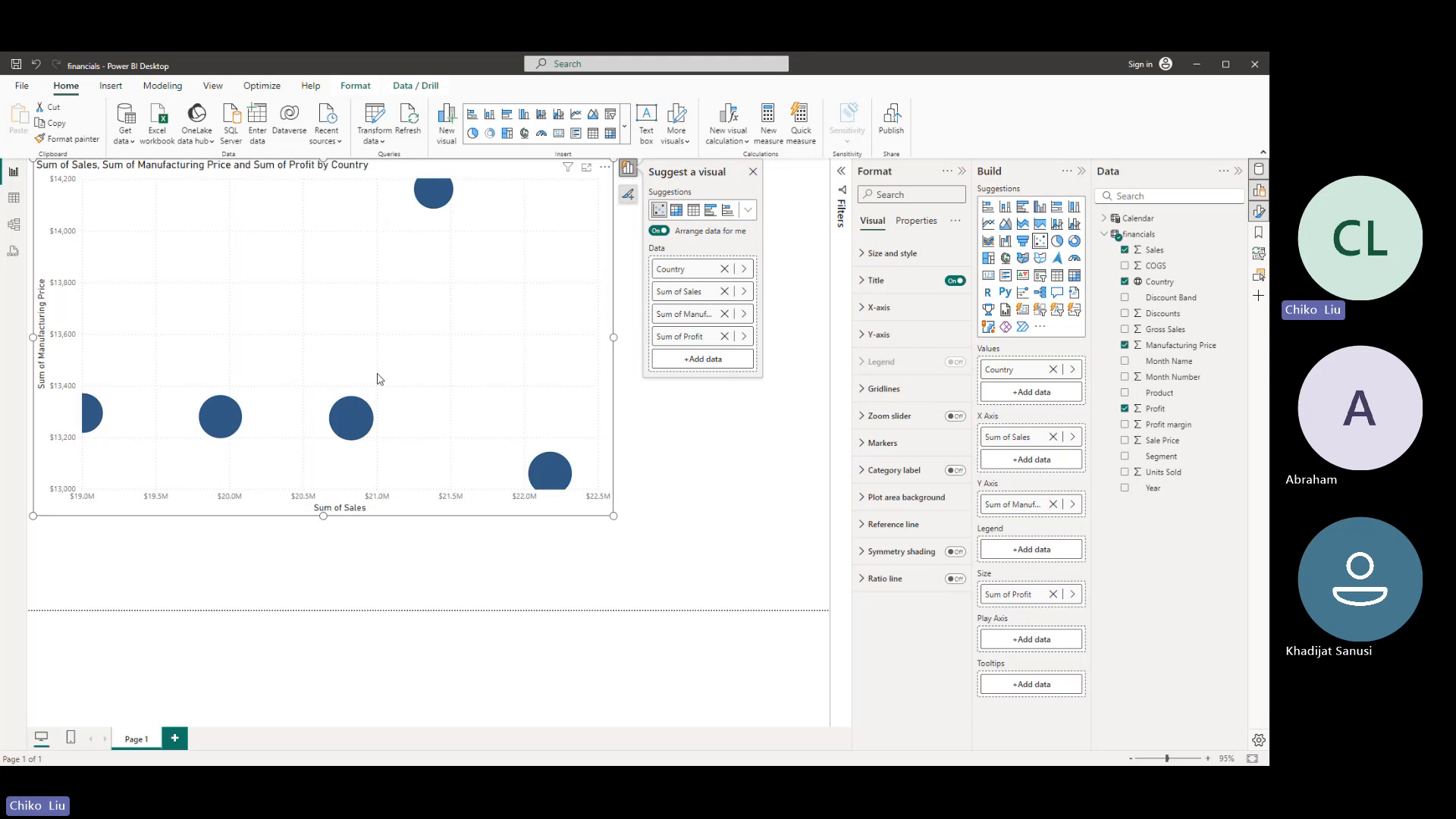
- Convert the visual to a table, close the visual suggestions, and place Manufacturing Price before Sales in the columns
click(693, 211)
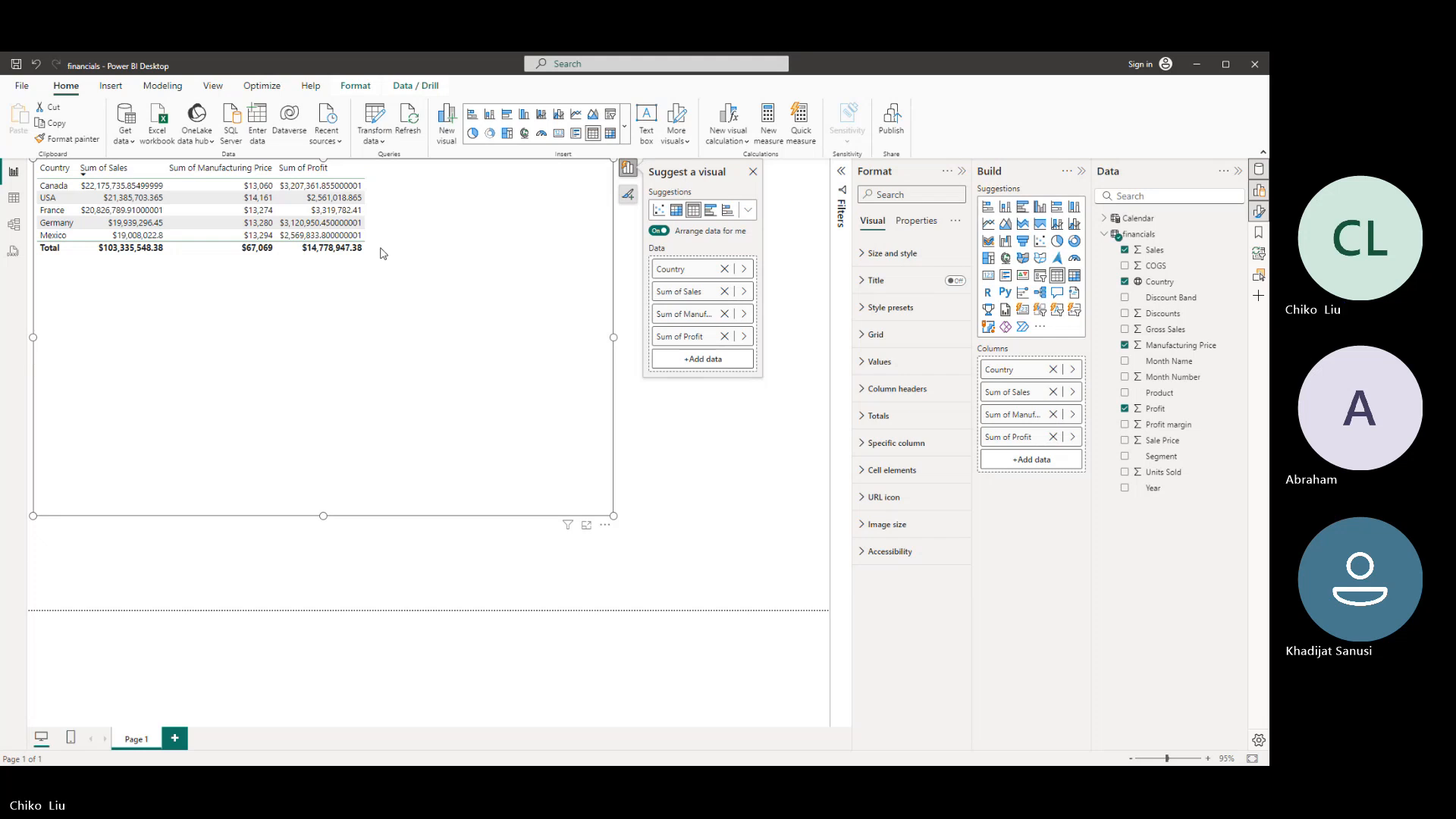
click(752, 174)
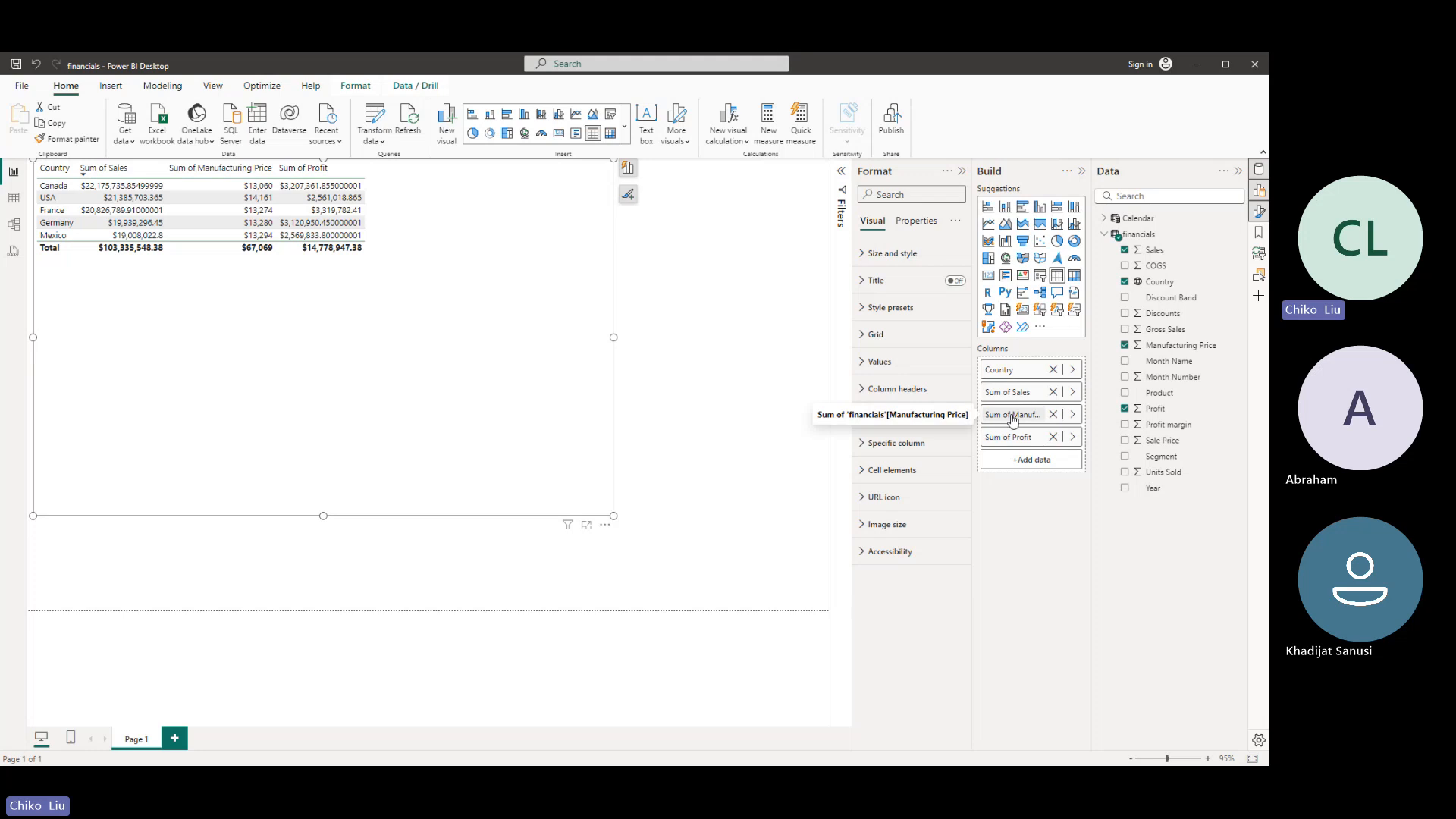
drag(1012, 412, 1024, 384)
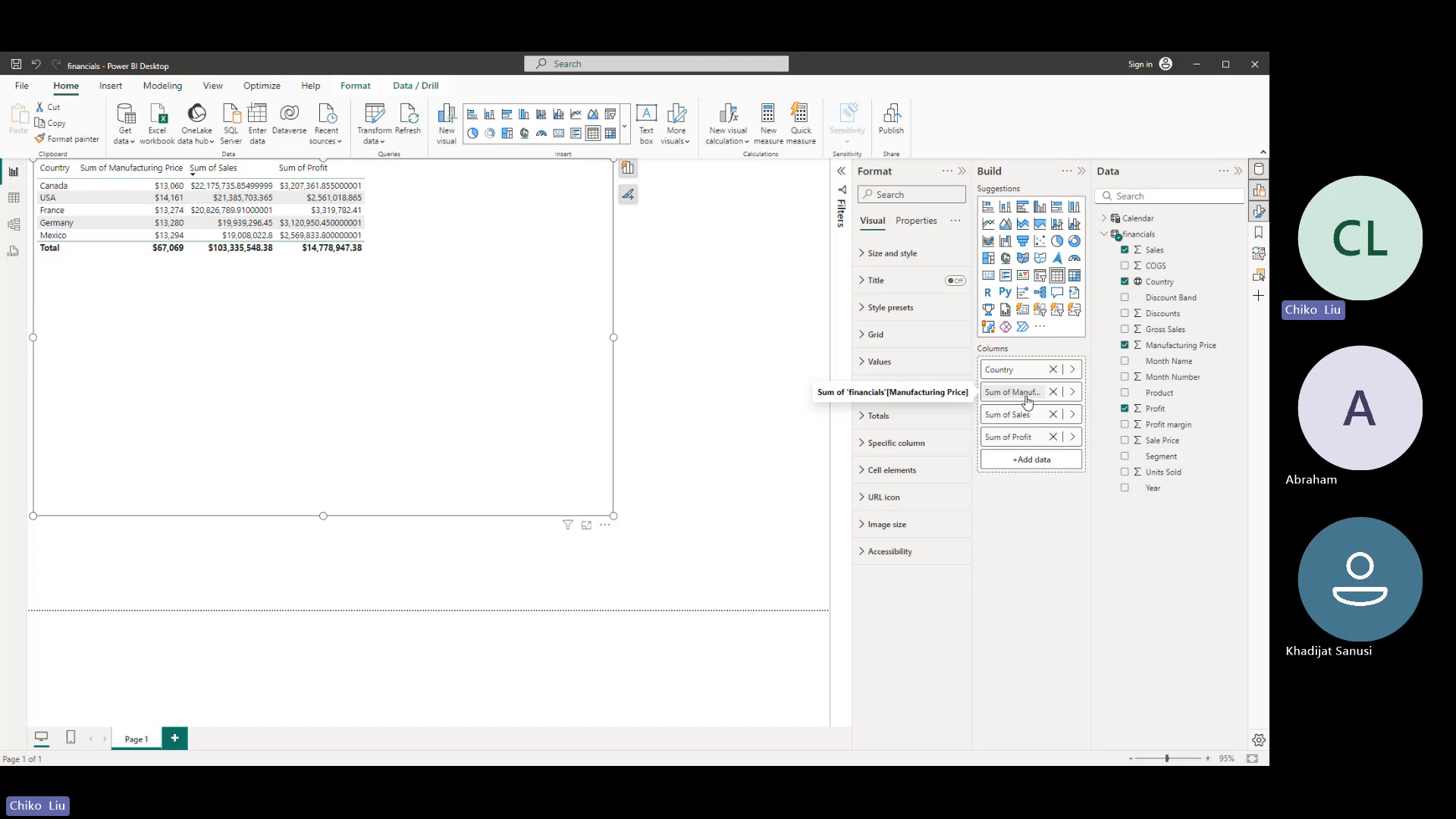
- Rename the table's Sum of Manufacturing Price column as Manufacturing Price
double_click(1026, 398)
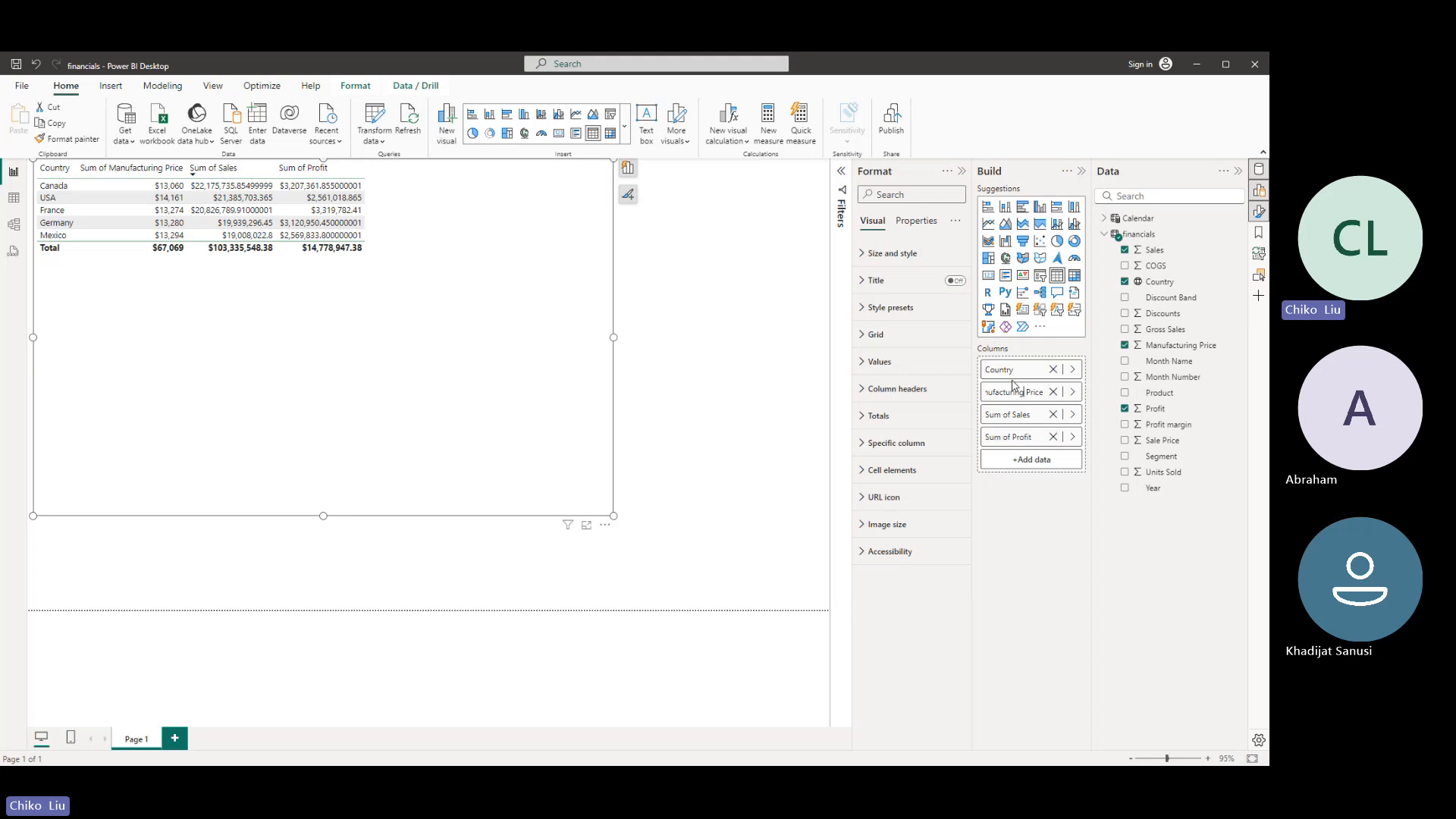
key(Left)
key(Left)
key(Left)
key(Left)
key(Left)
key(Left)
key(Left)
key(Left)
key(Left)
key(ctrl+shift+Left)
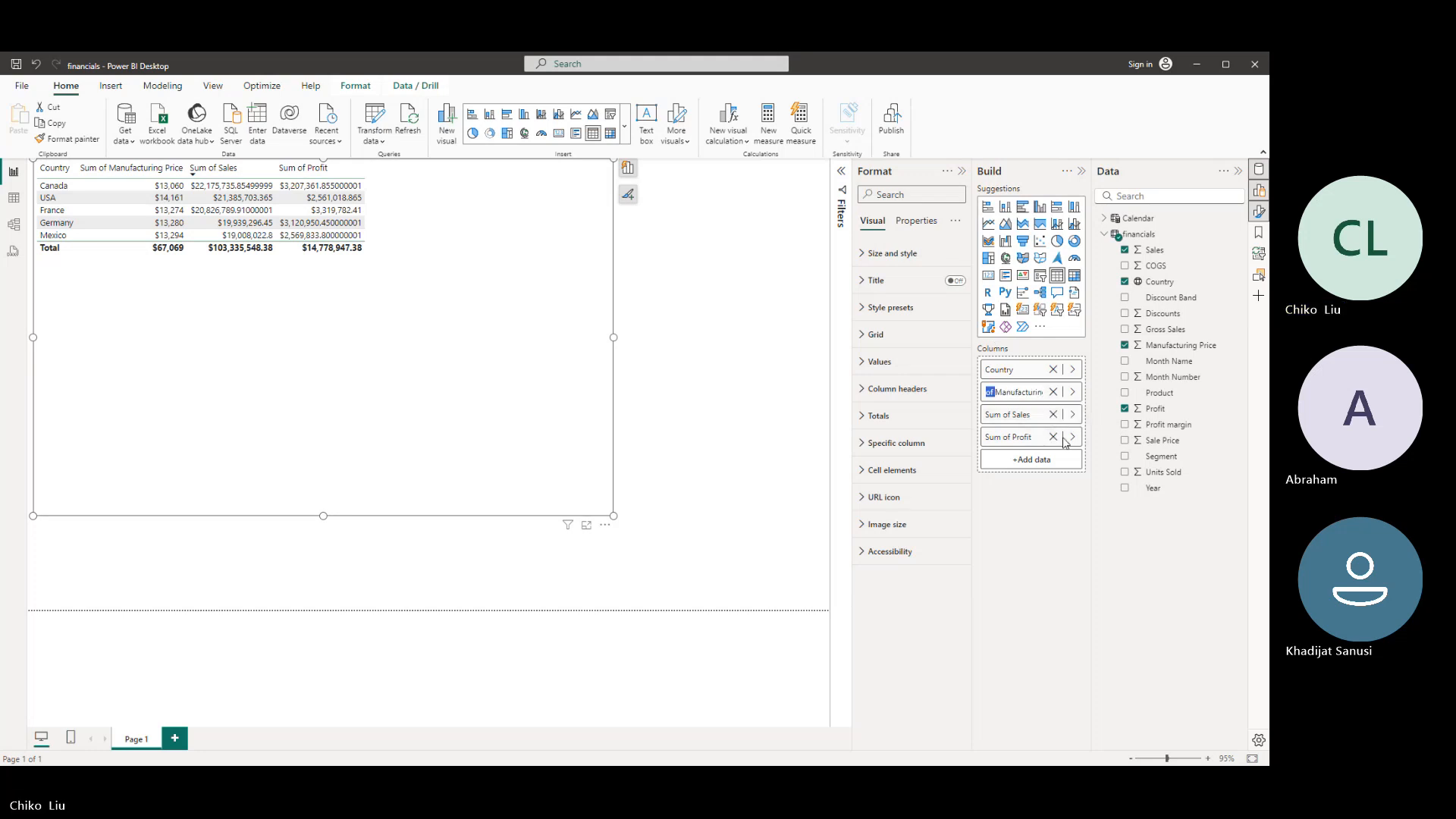
key(ctrl+shift+Left)
key(BackSpace)
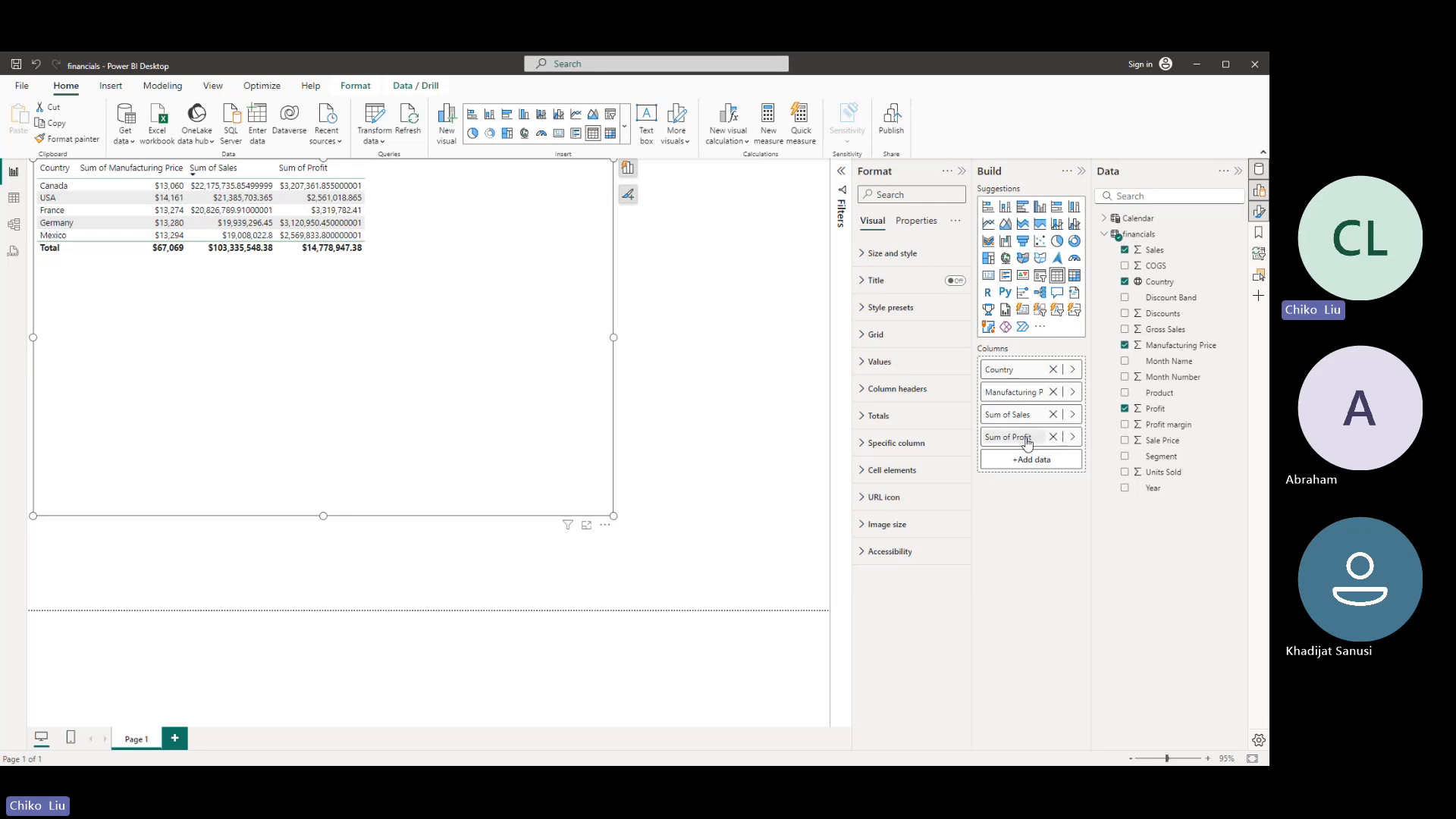
key(Return)
- Rename the table's Sum of Sales column as Sales
double_click(1008, 421)
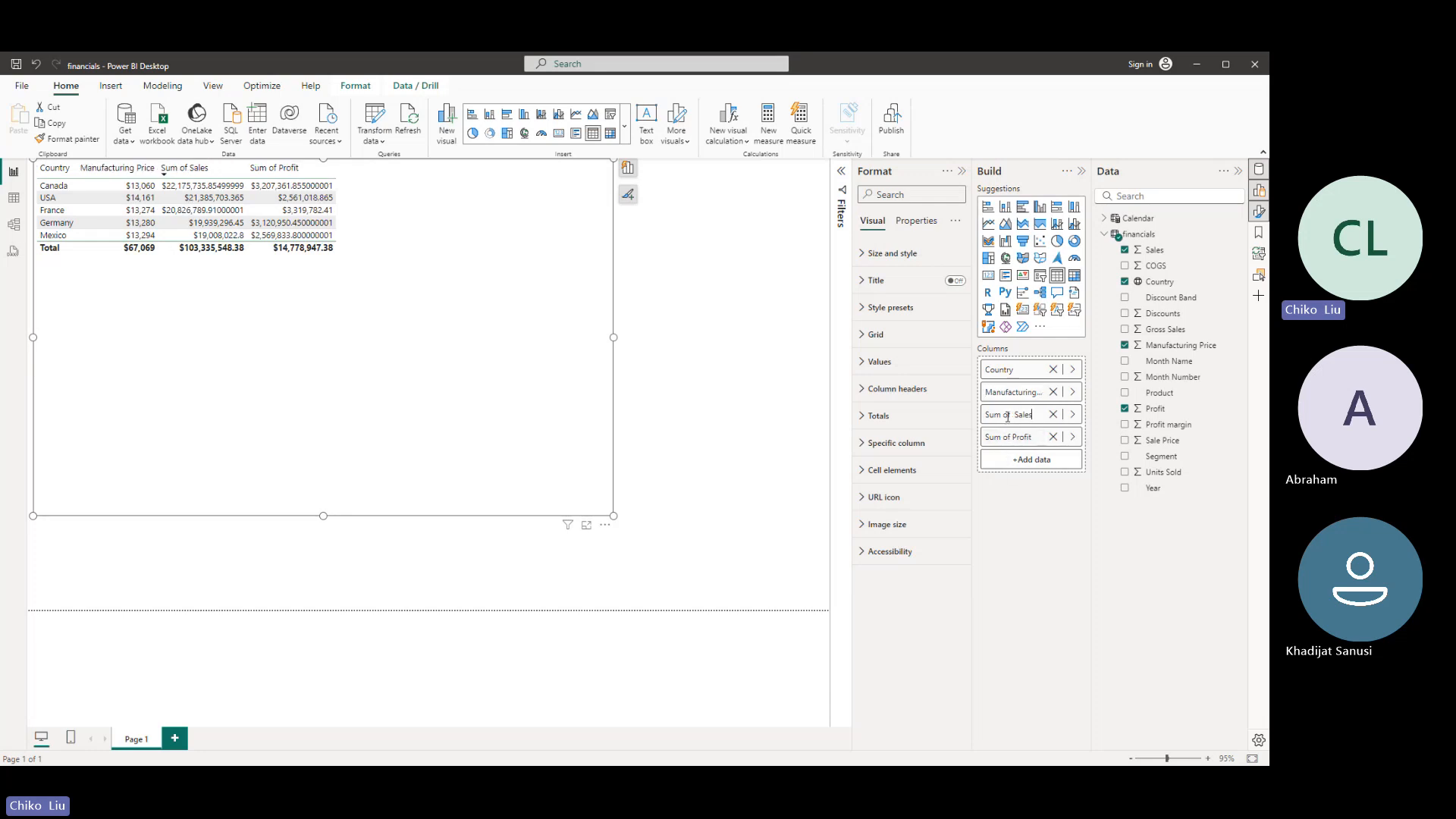
key(ctrl+shift+Left)
key(ctrl+shift+Left)
key(BackSpace)
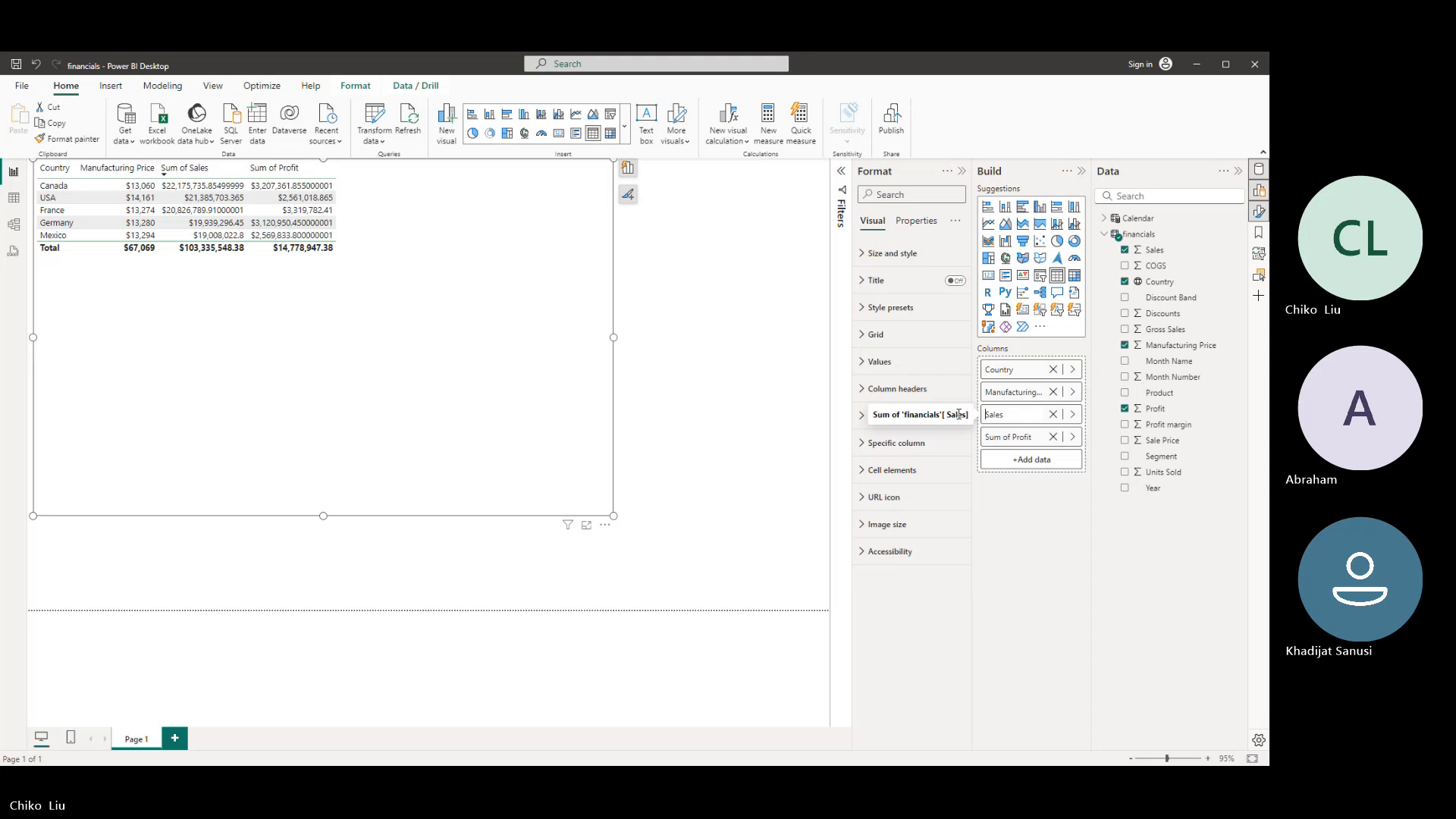
key(Return)
- Rename the table's Sum of Profit column as Profit
double_click(1007, 438)
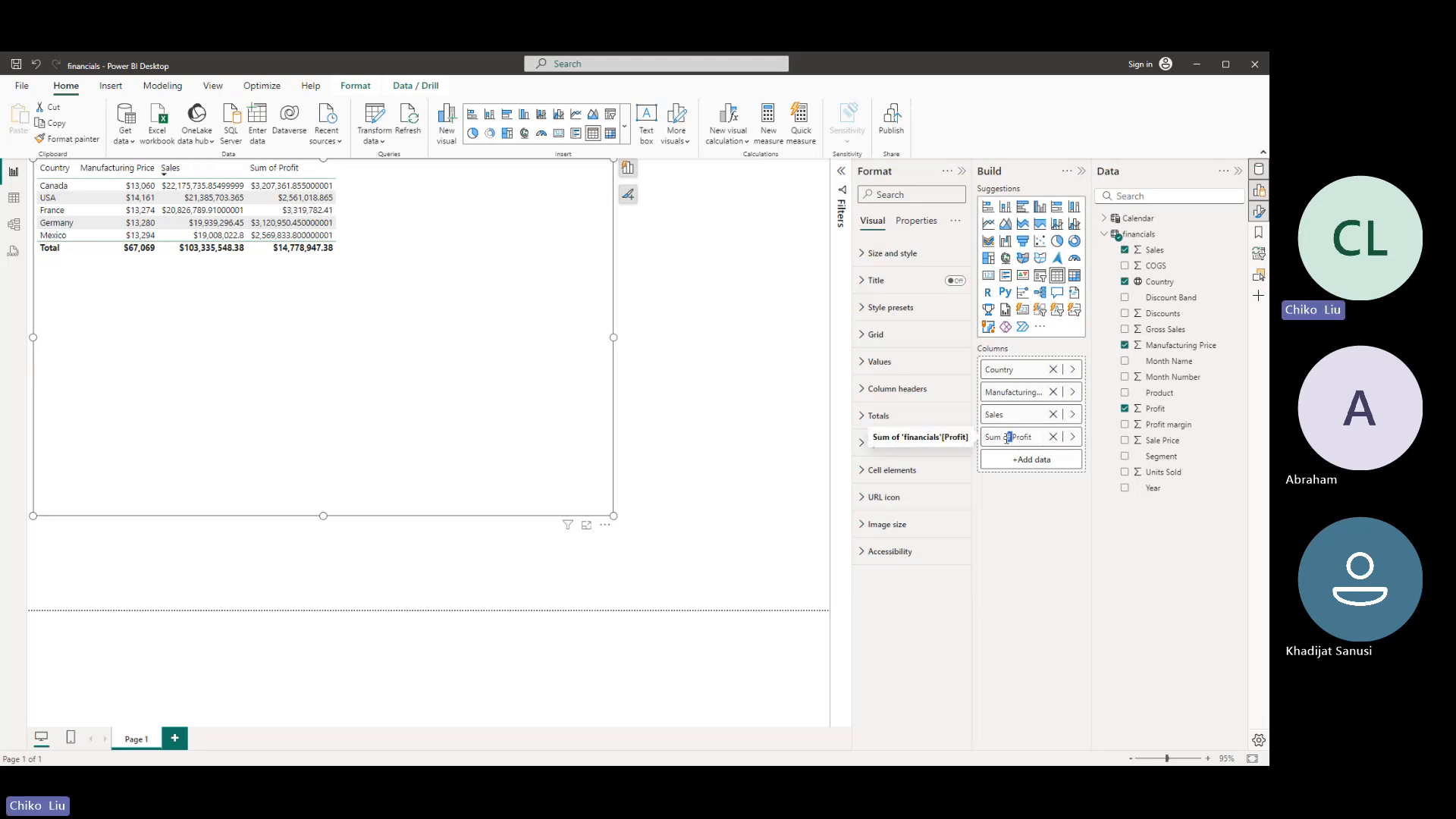
key(ctrl+shift+Left)
key(ctrl+shift+Left)
key(BackSpace)
key(Return)
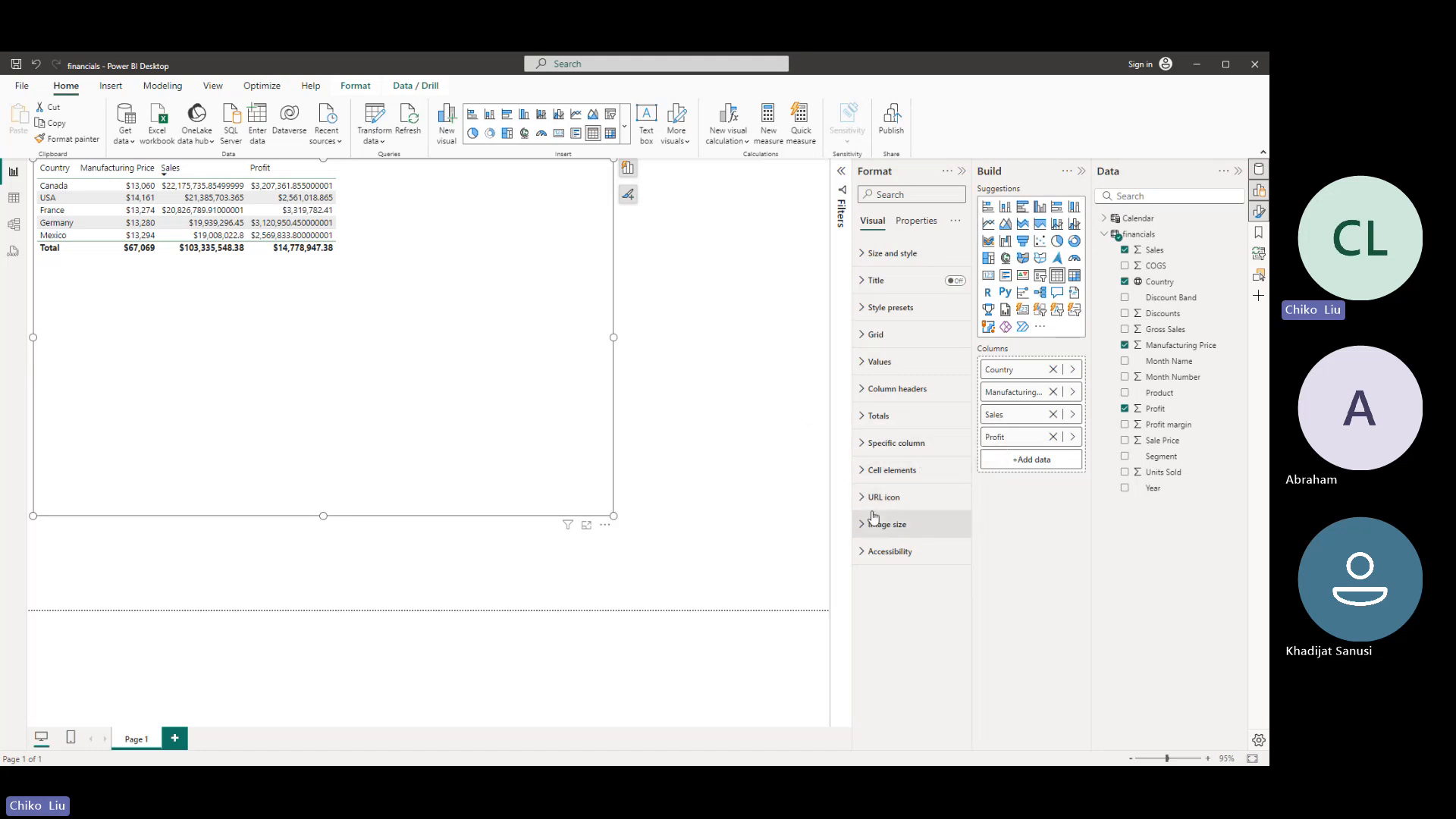
- Format the Manufacturing Price column's values with display units None and 0 decimal places
click(895, 443)
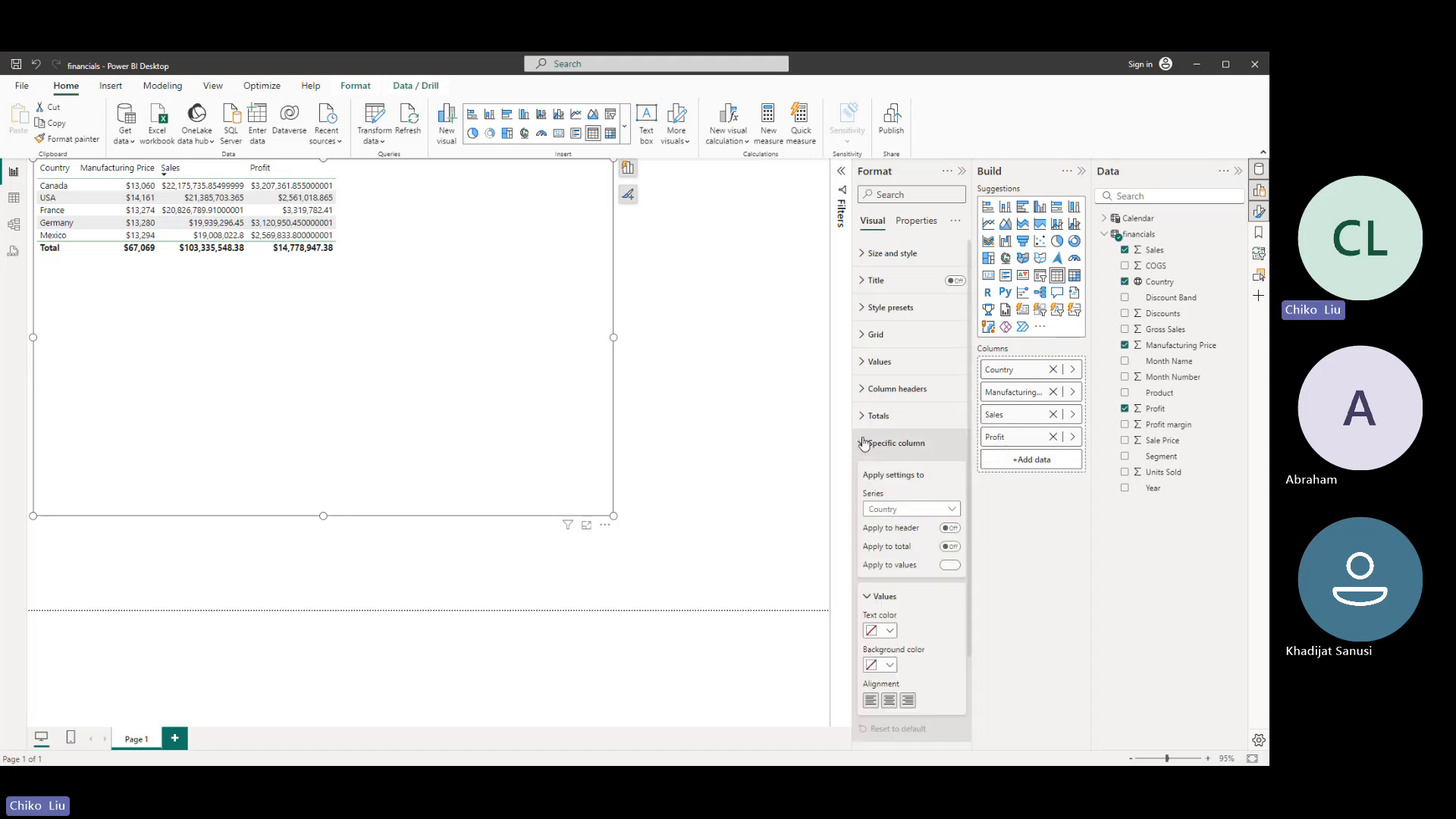
click(919, 513)
click(912, 537)
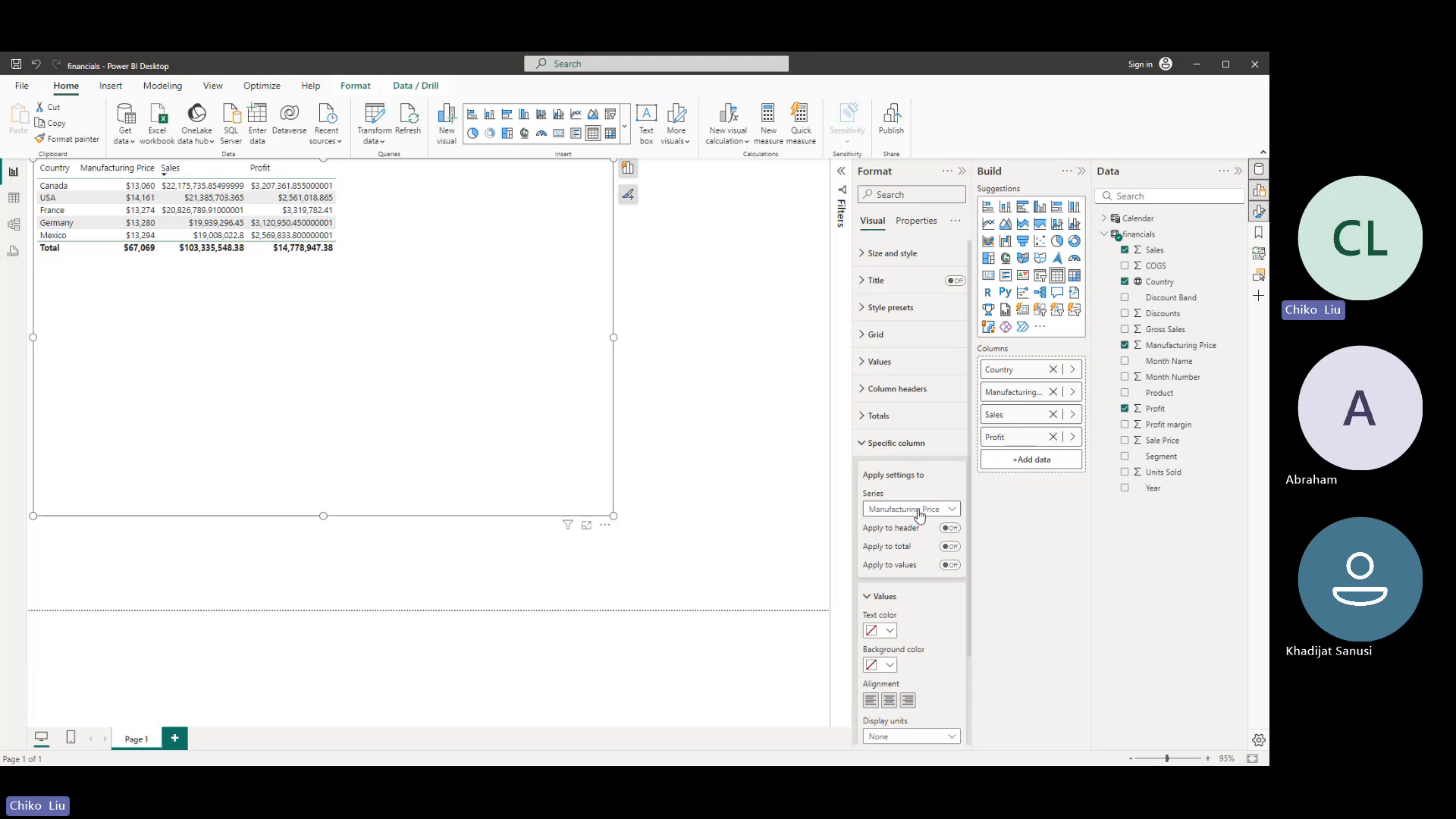
scroll(919, 515, down, 4)
click(954, 562)
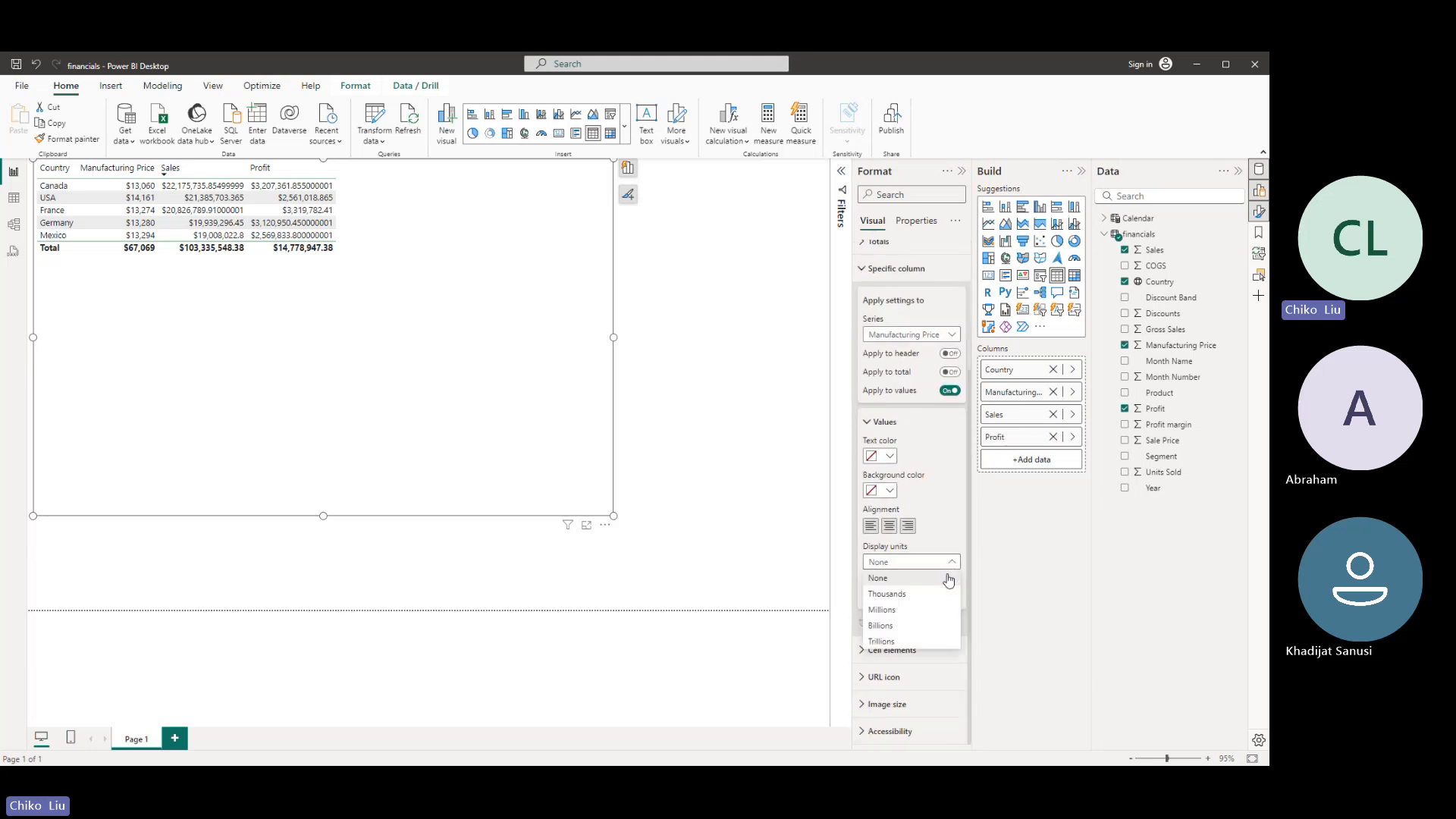
click(947, 581)
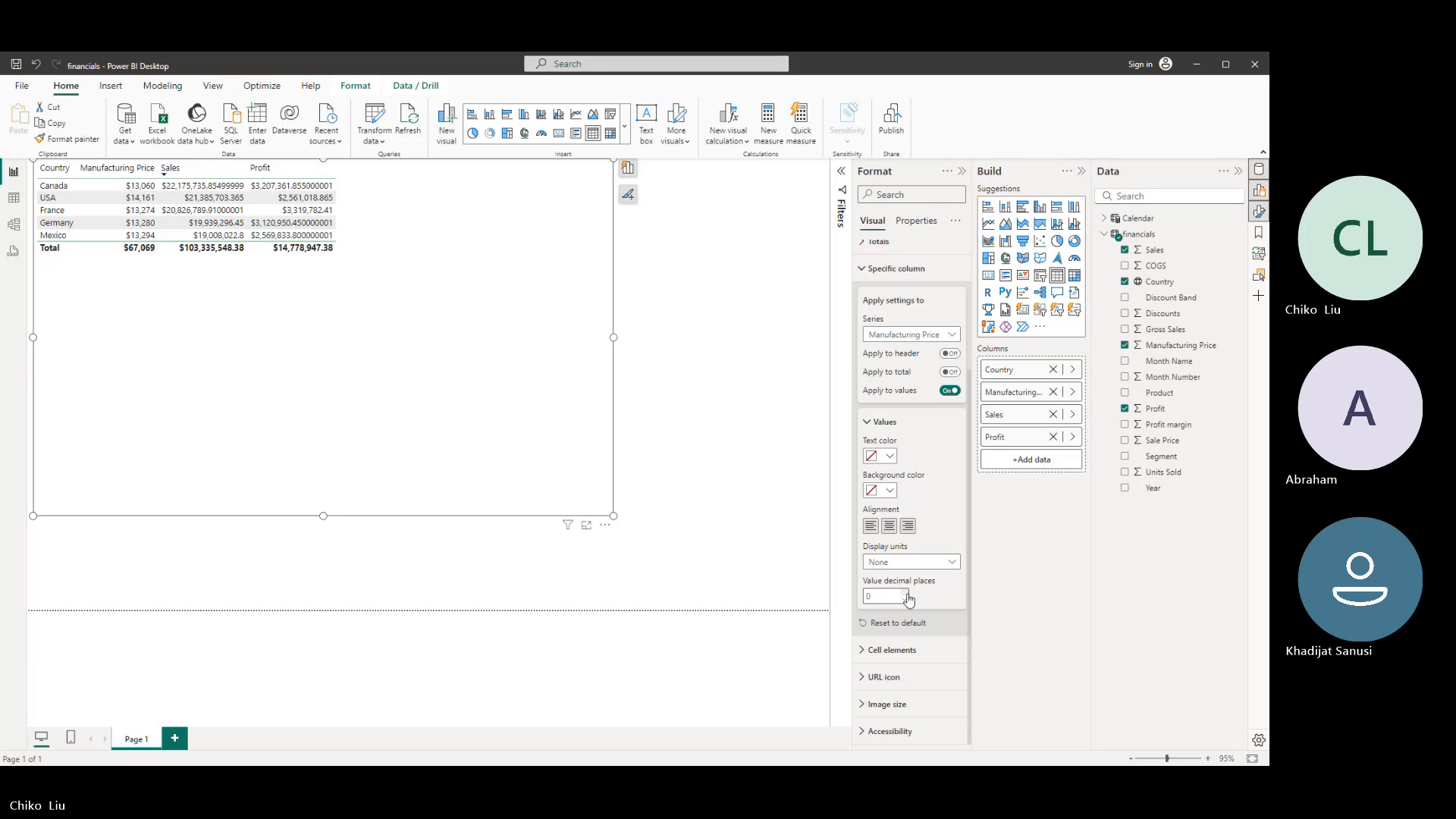
click(909, 596)
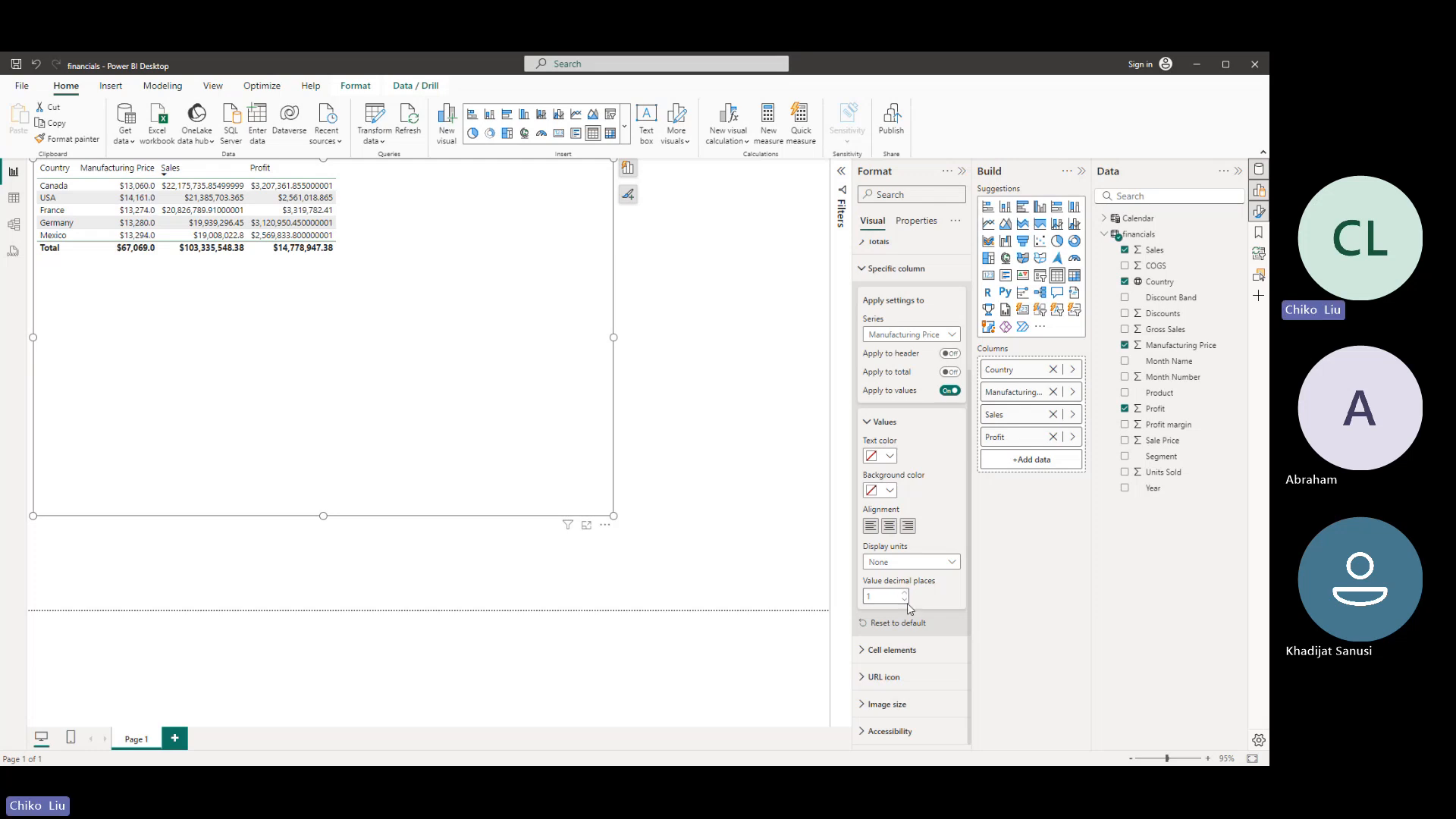
click(906, 600)
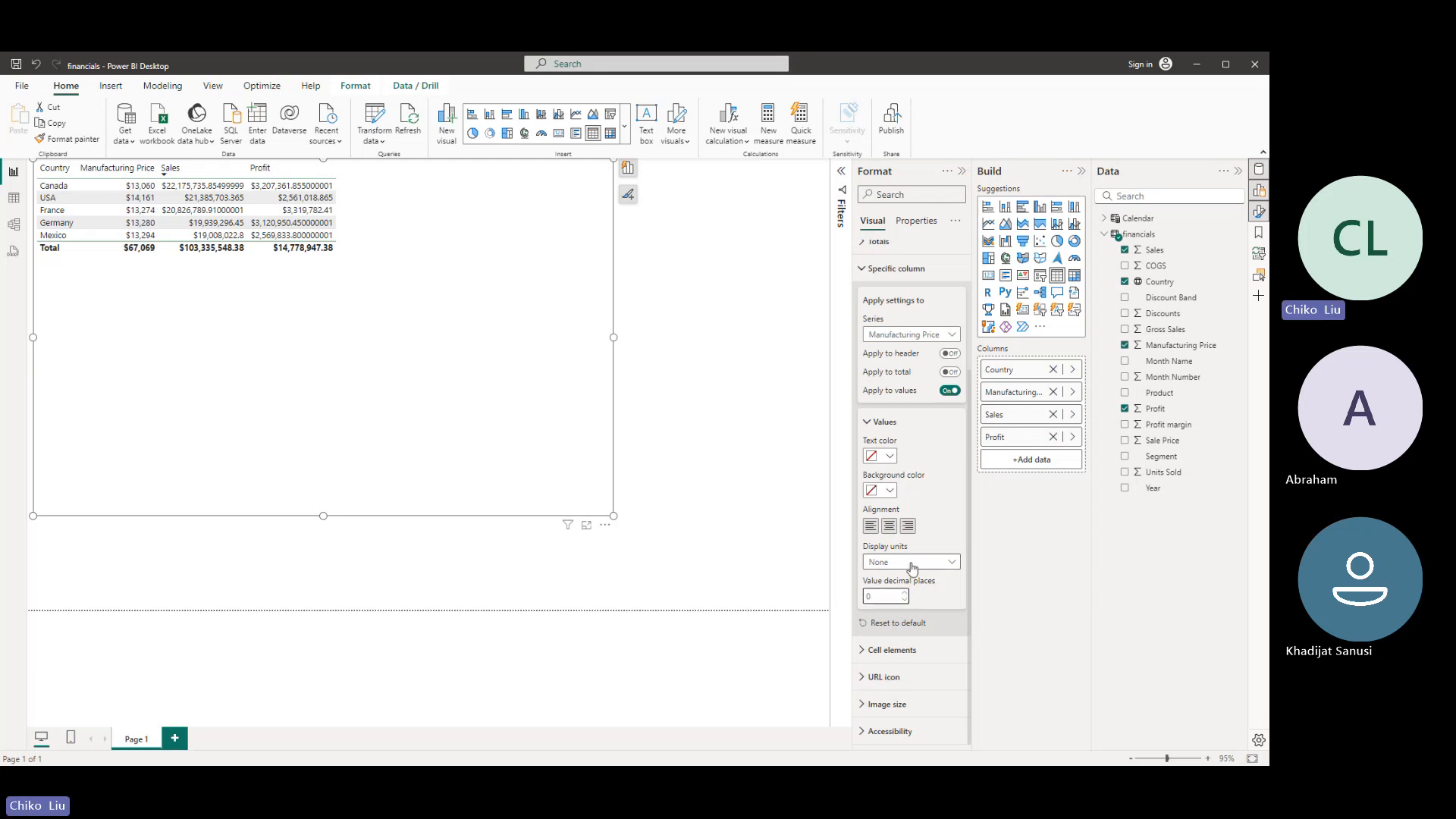
- Set the values in the Sales and Profit columns to 1 decimal place
click(895, 343)
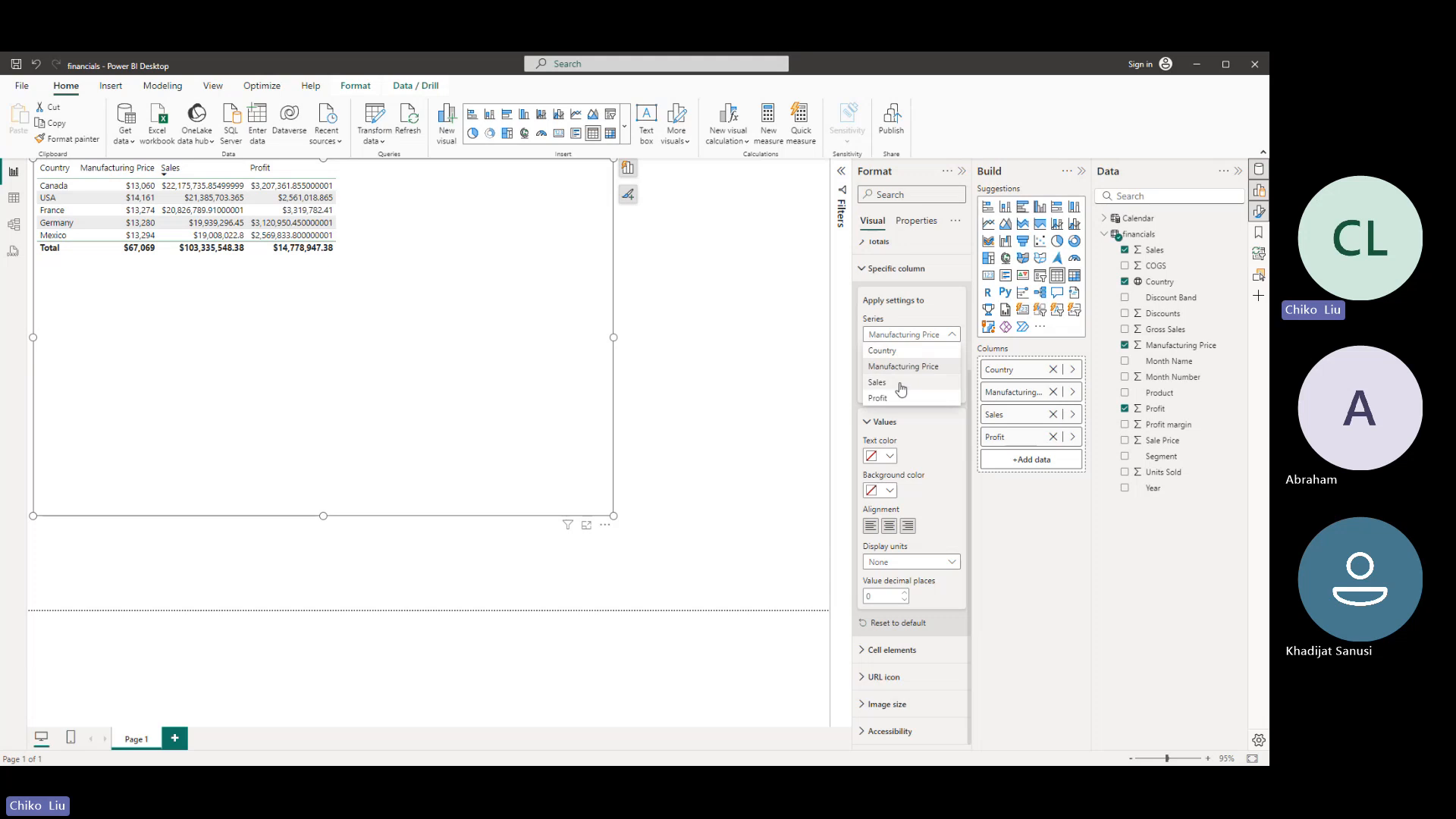
click(895, 387)
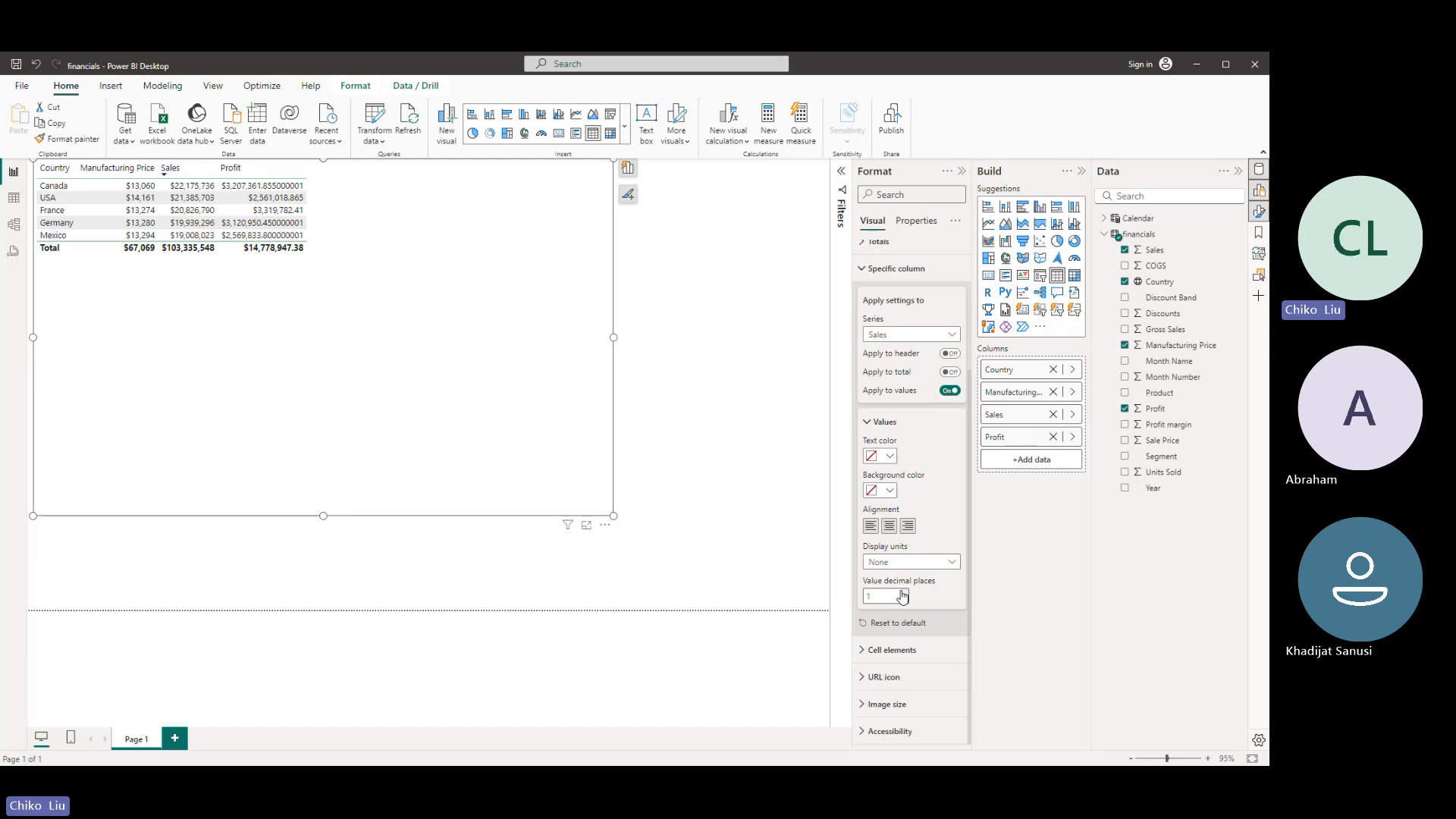
click(903, 596)
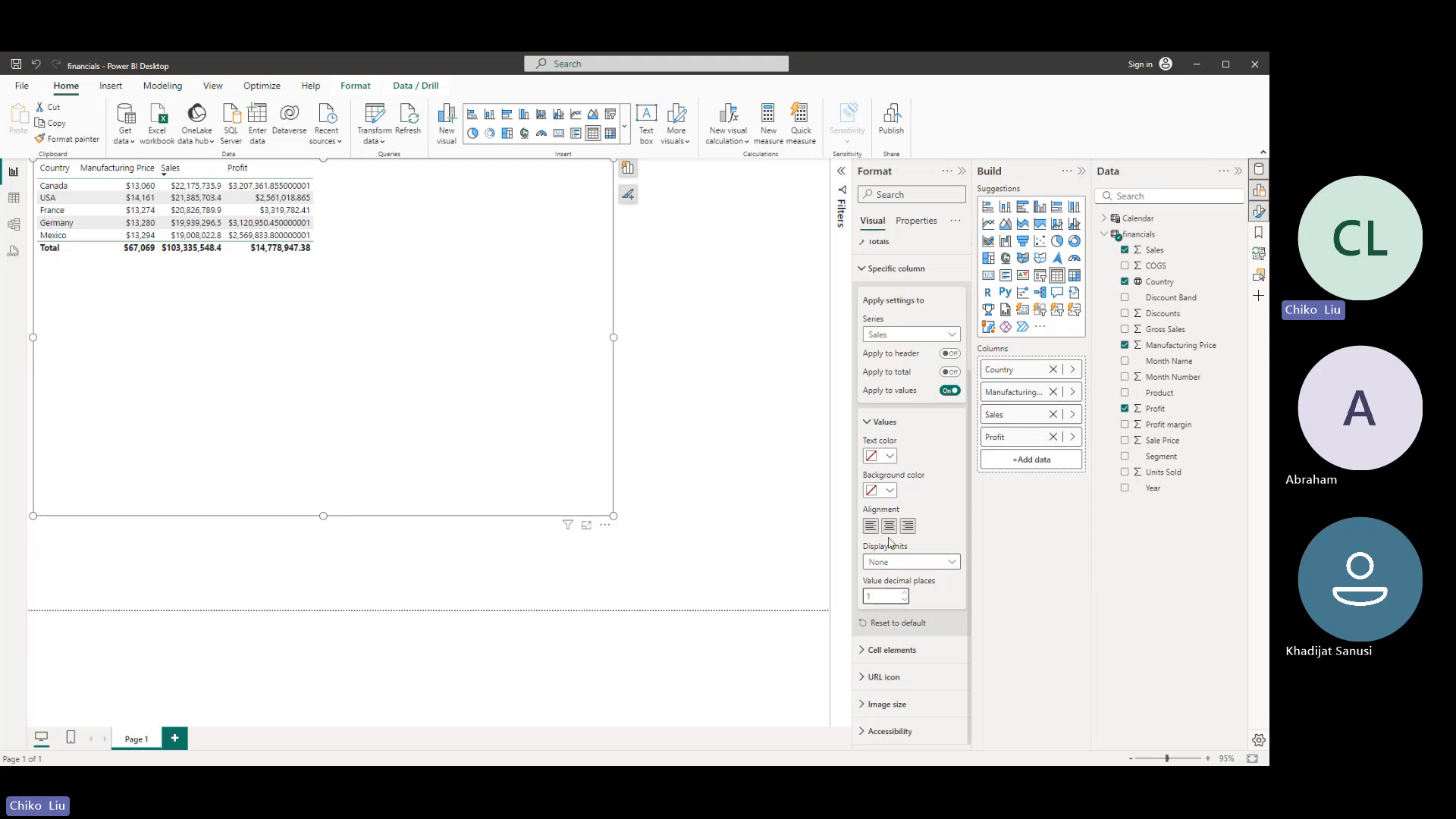
click(925, 336)
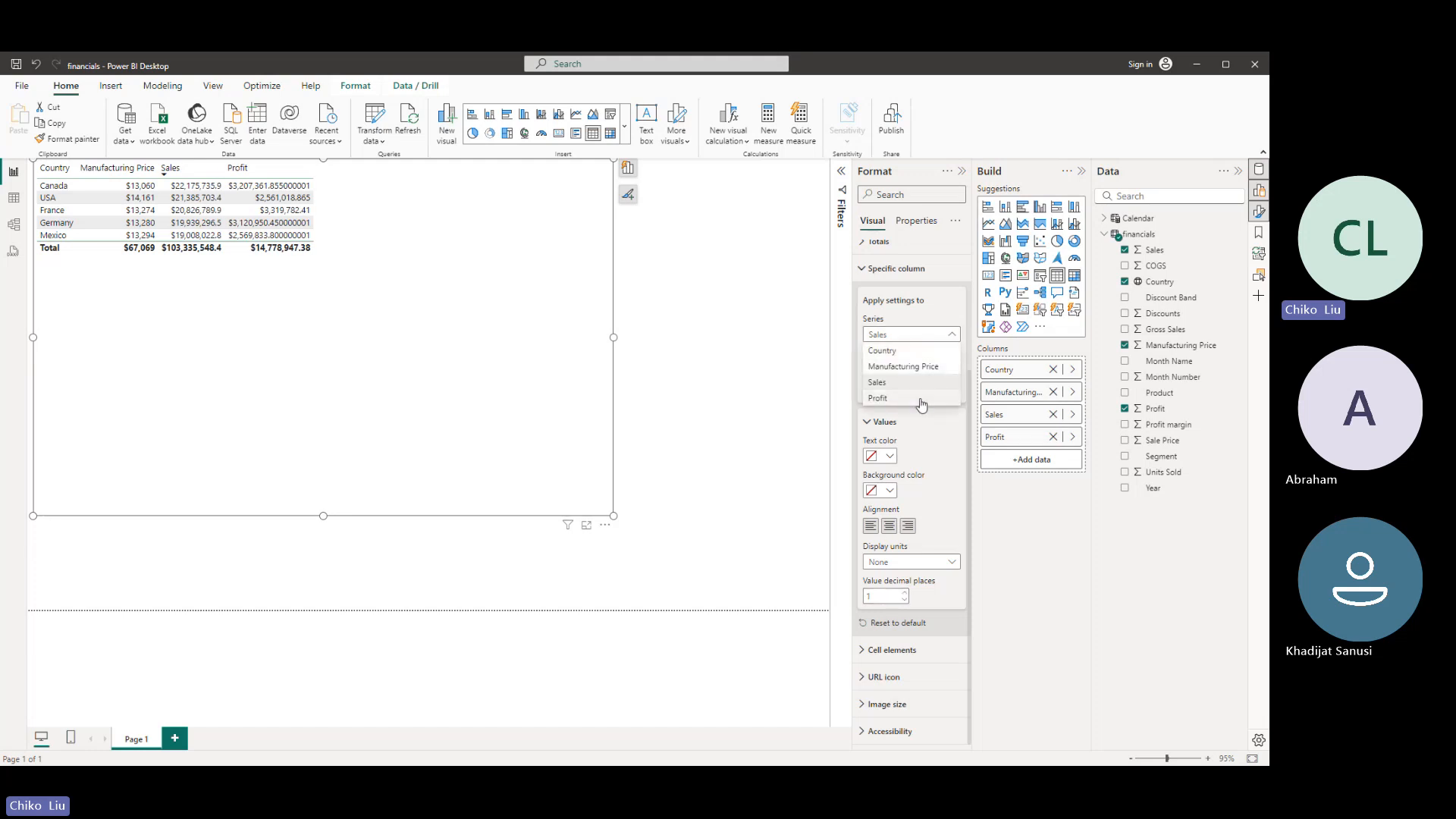
click(884, 398)
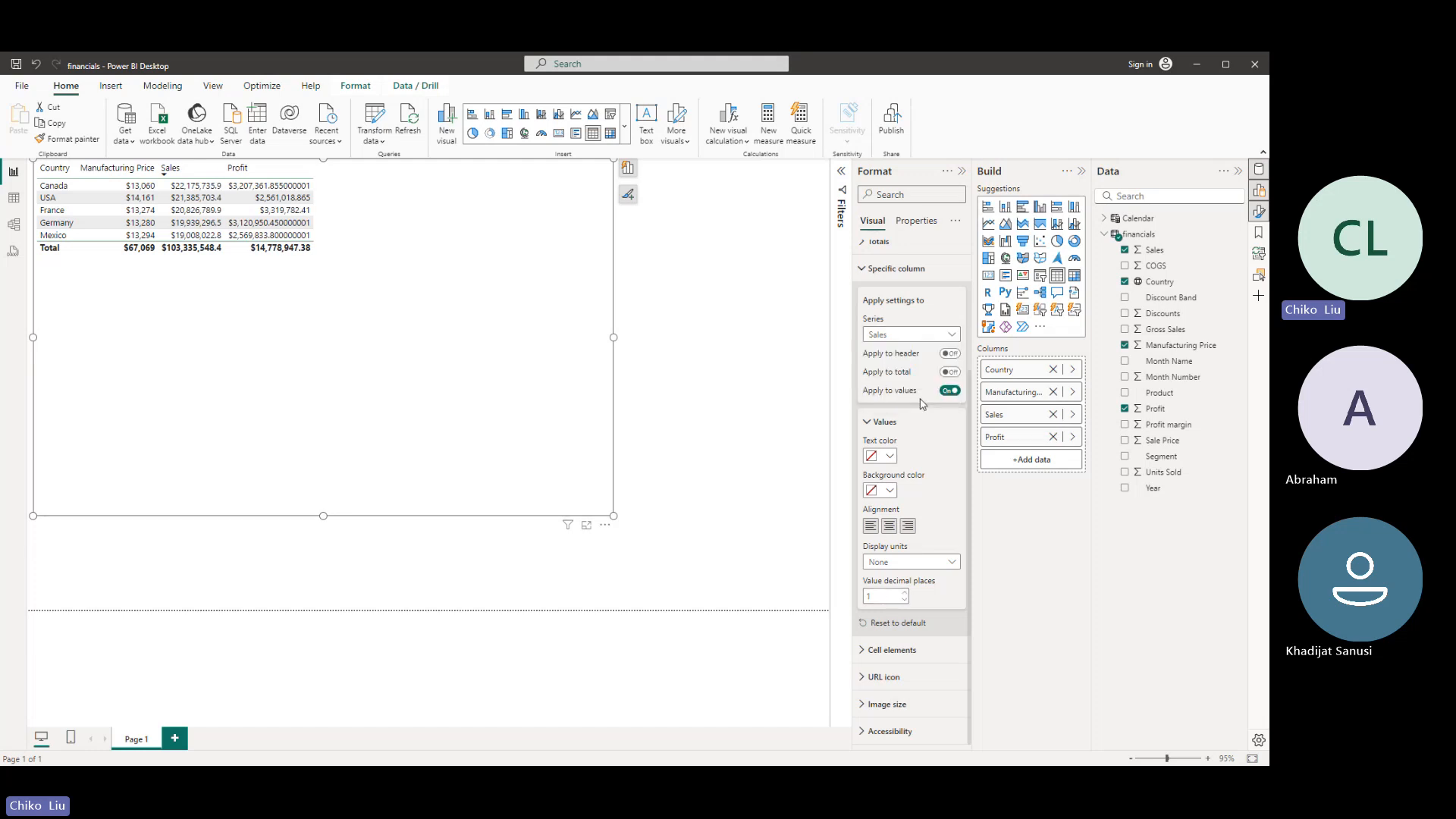
click(905, 600)
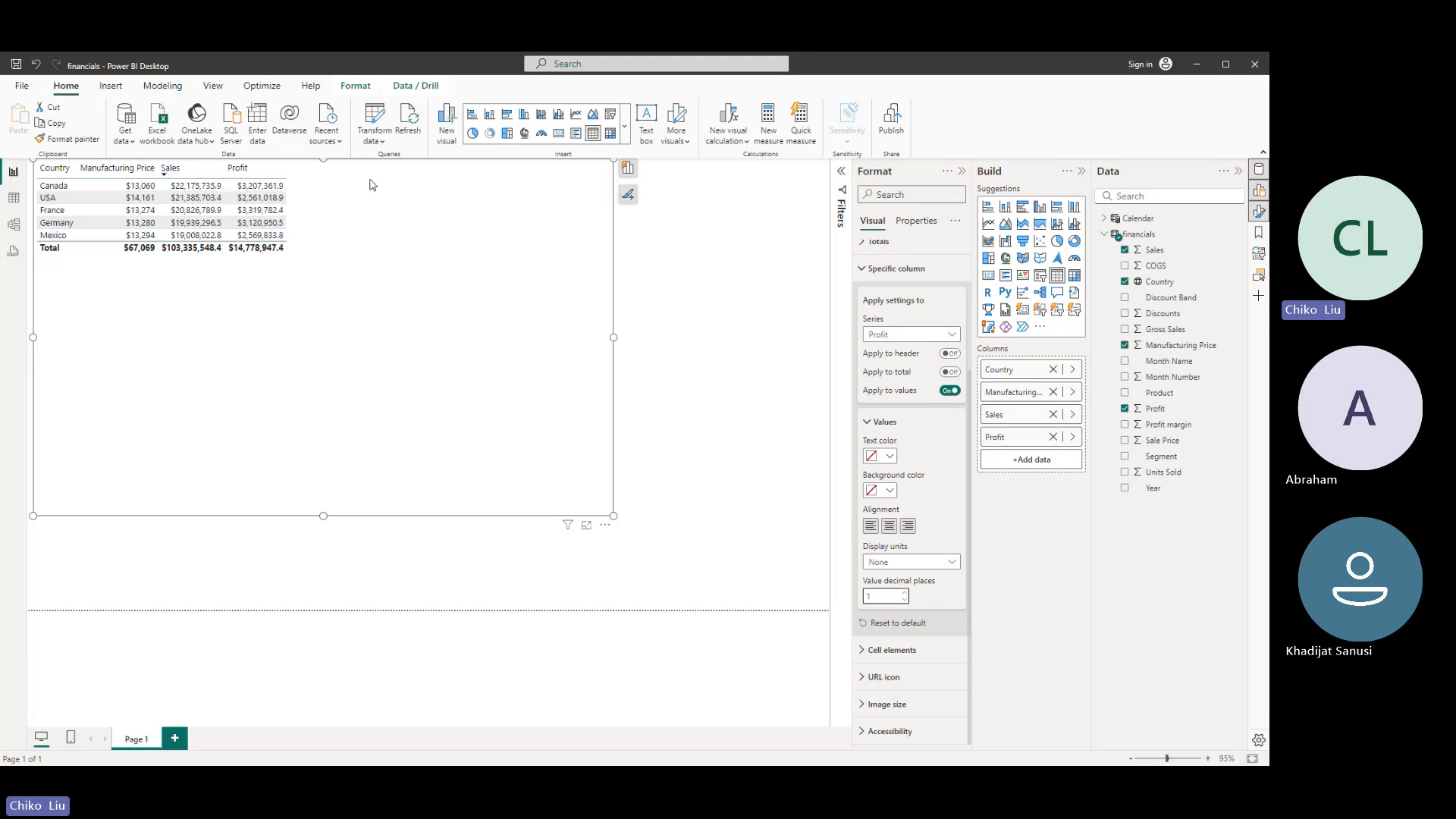
- Centre-align the Profit and Sales columns, applying the column settings to their headers and totals as well
click(888, 526)
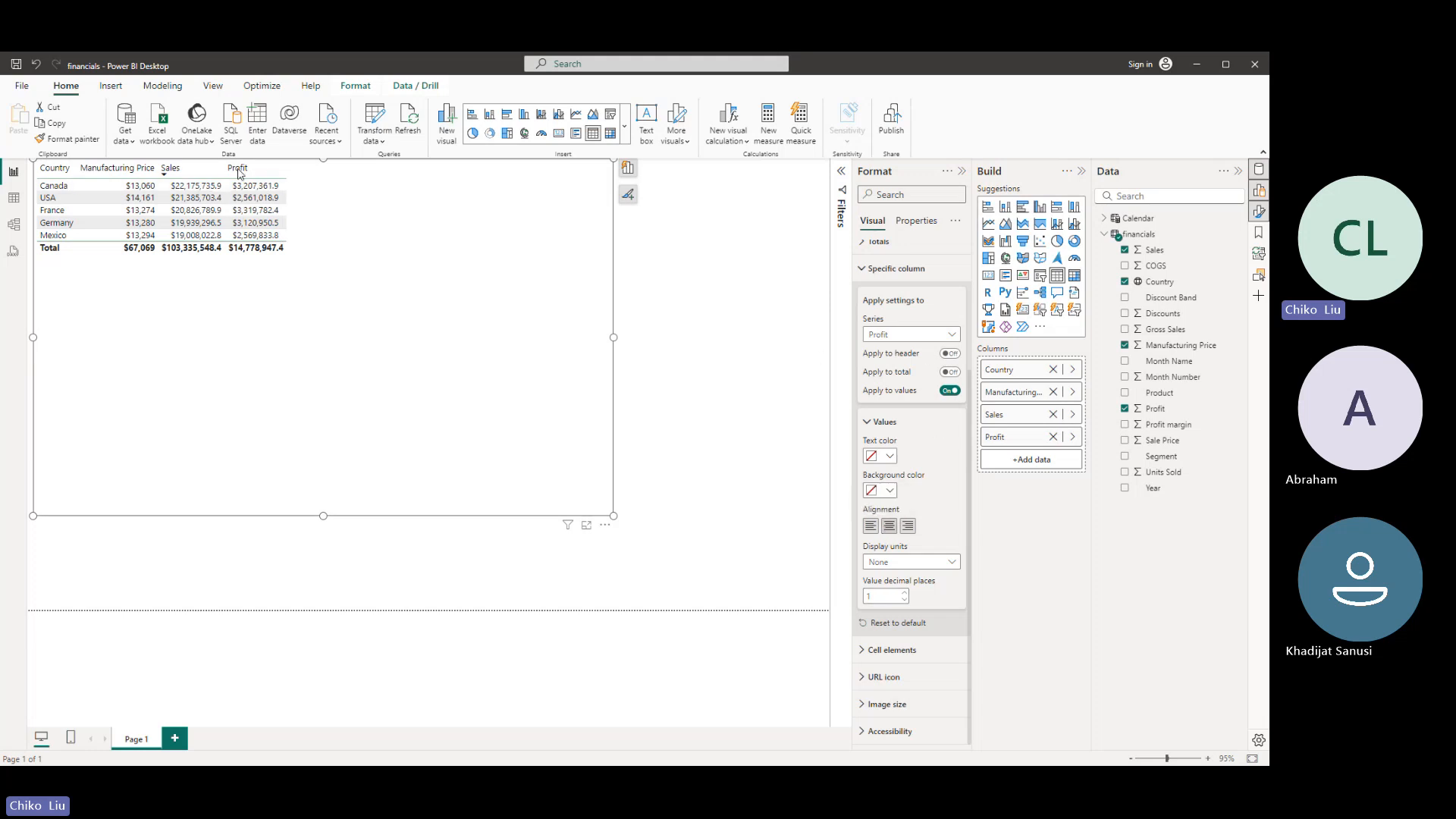
click(951, 354)
click(952, 373)
click(914, 335)
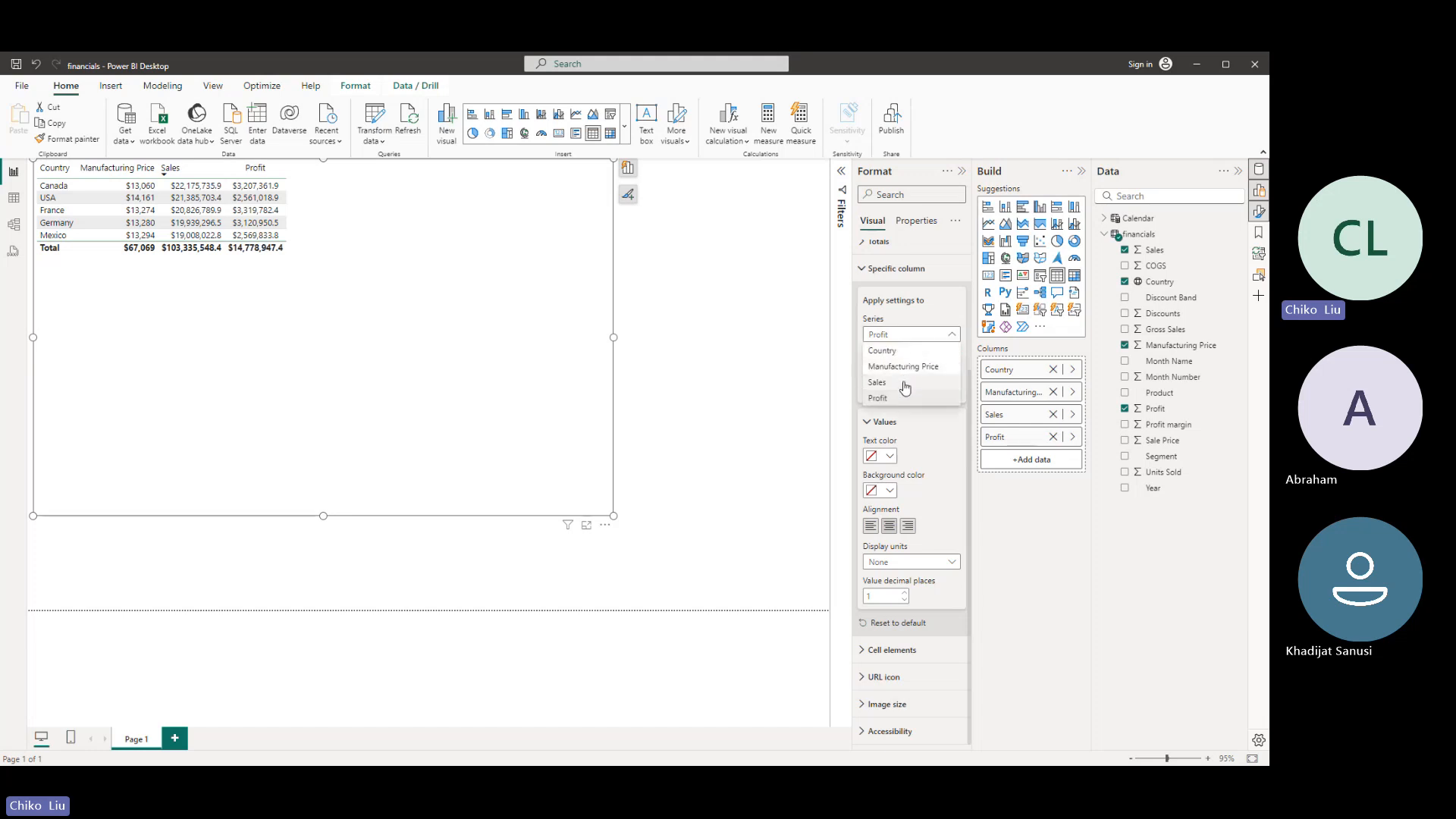
click(905, 381)
click(949, 354)
click(950, 372)
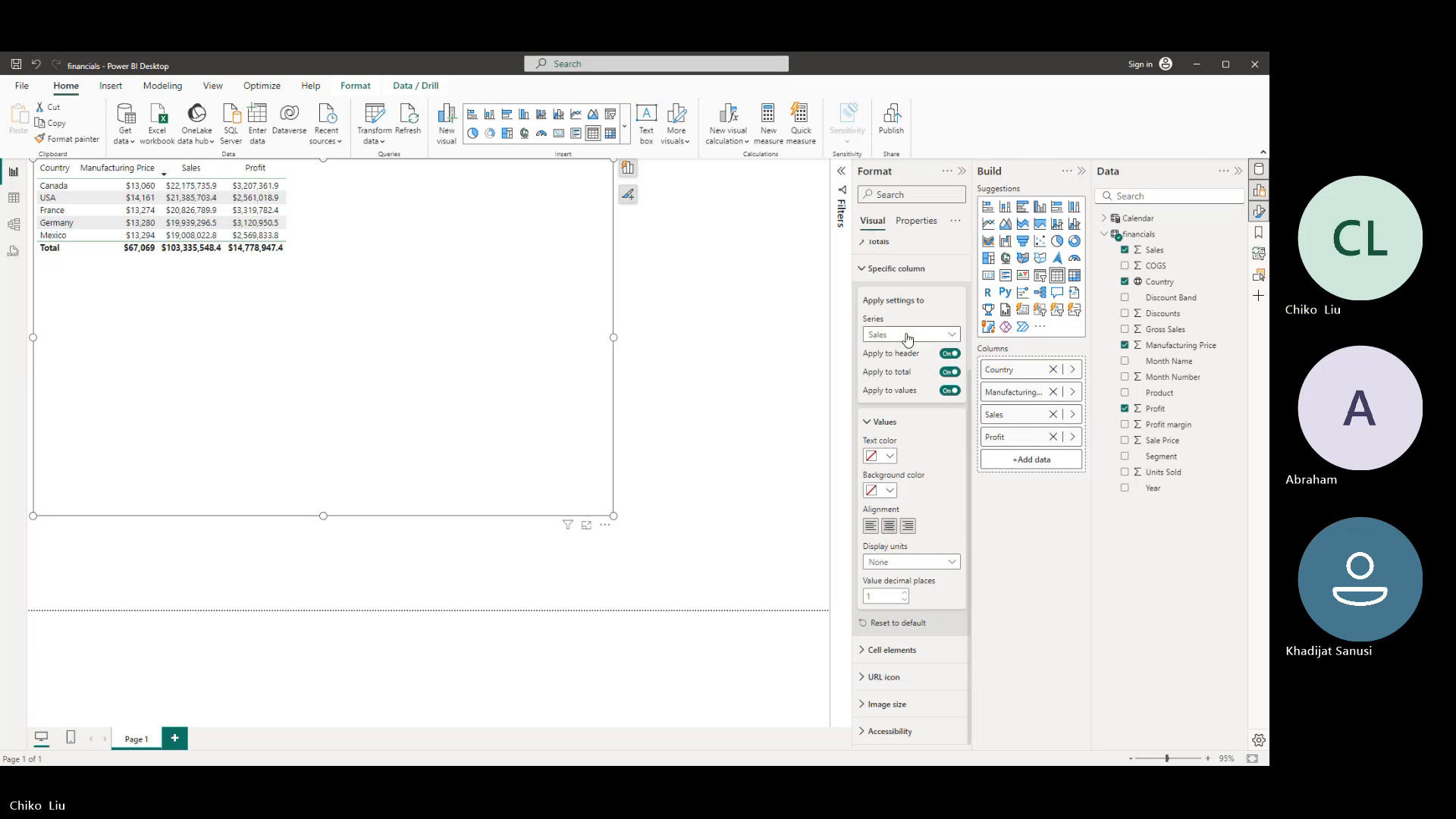
- Centre-align the Manufacturing Price column, including its header and total
click(907, 368)
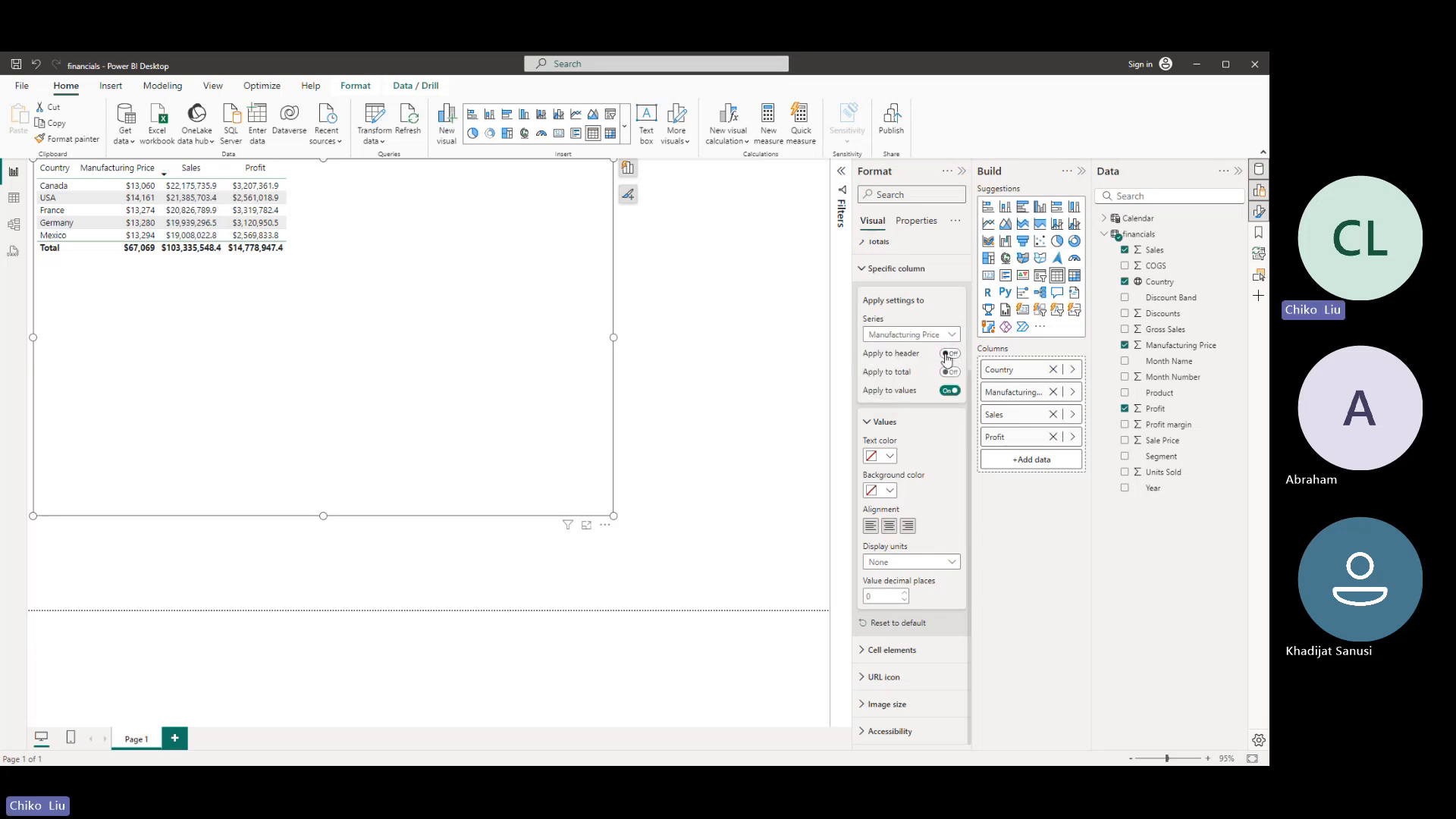
click(949, 355)
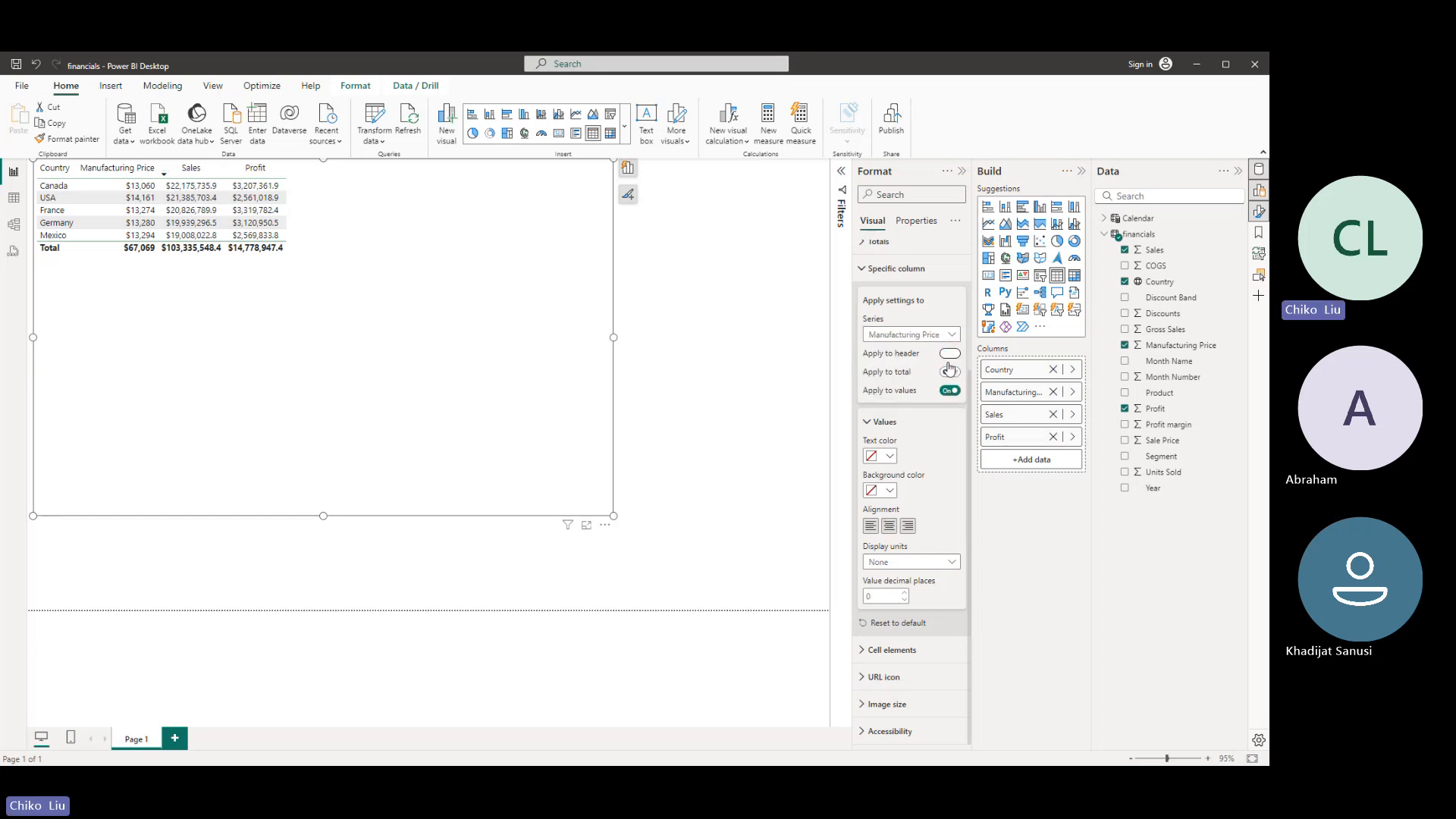
click(888, 525)
- Centre-align the Country column with its header and total, and shrink the table frame to fit its contents
click(943, 340)
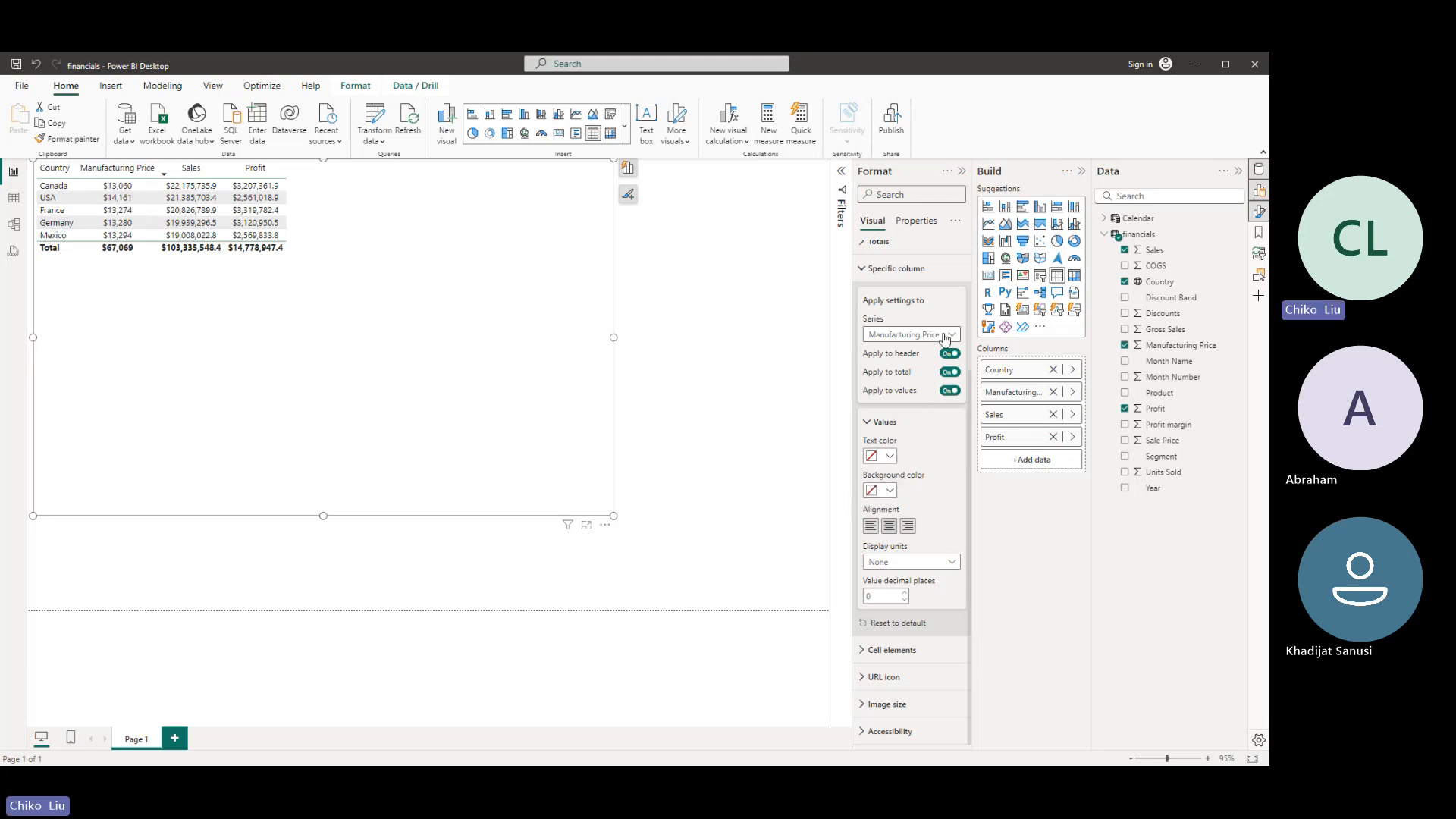
click(940, 358)
click(949, 422)
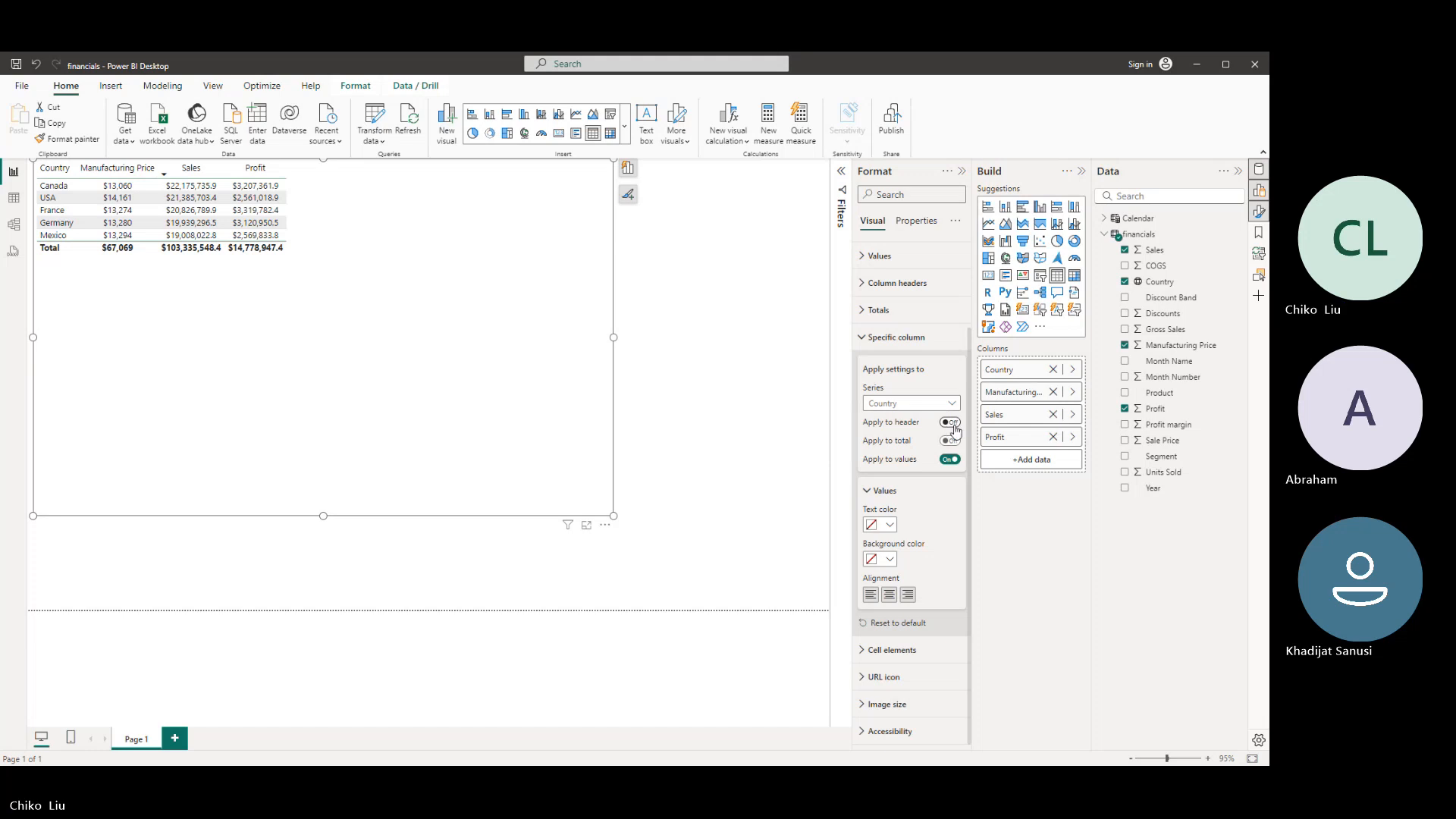
click(949, 441)
click(889, 597)
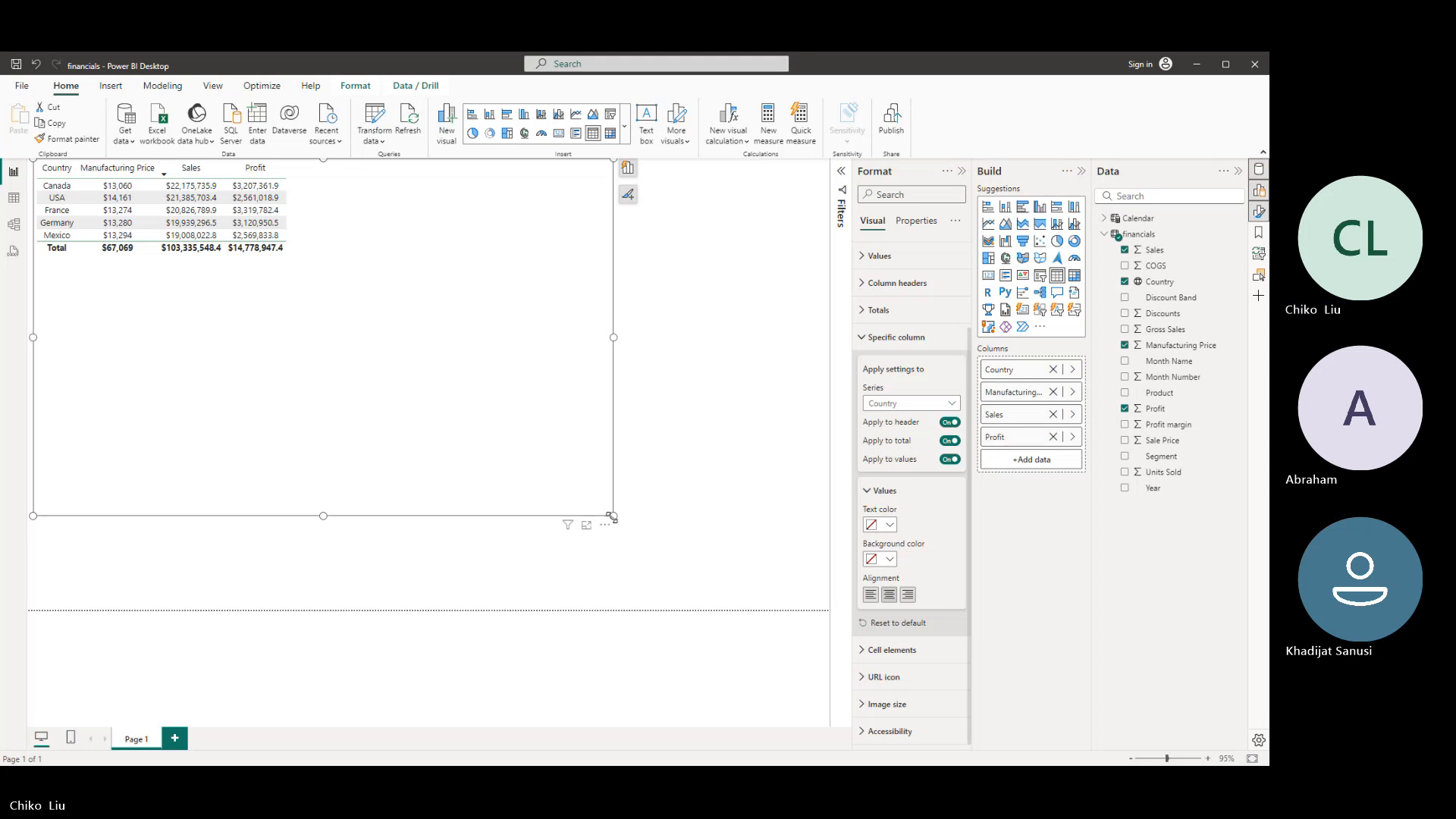
drag(604, 512, 346, 300)
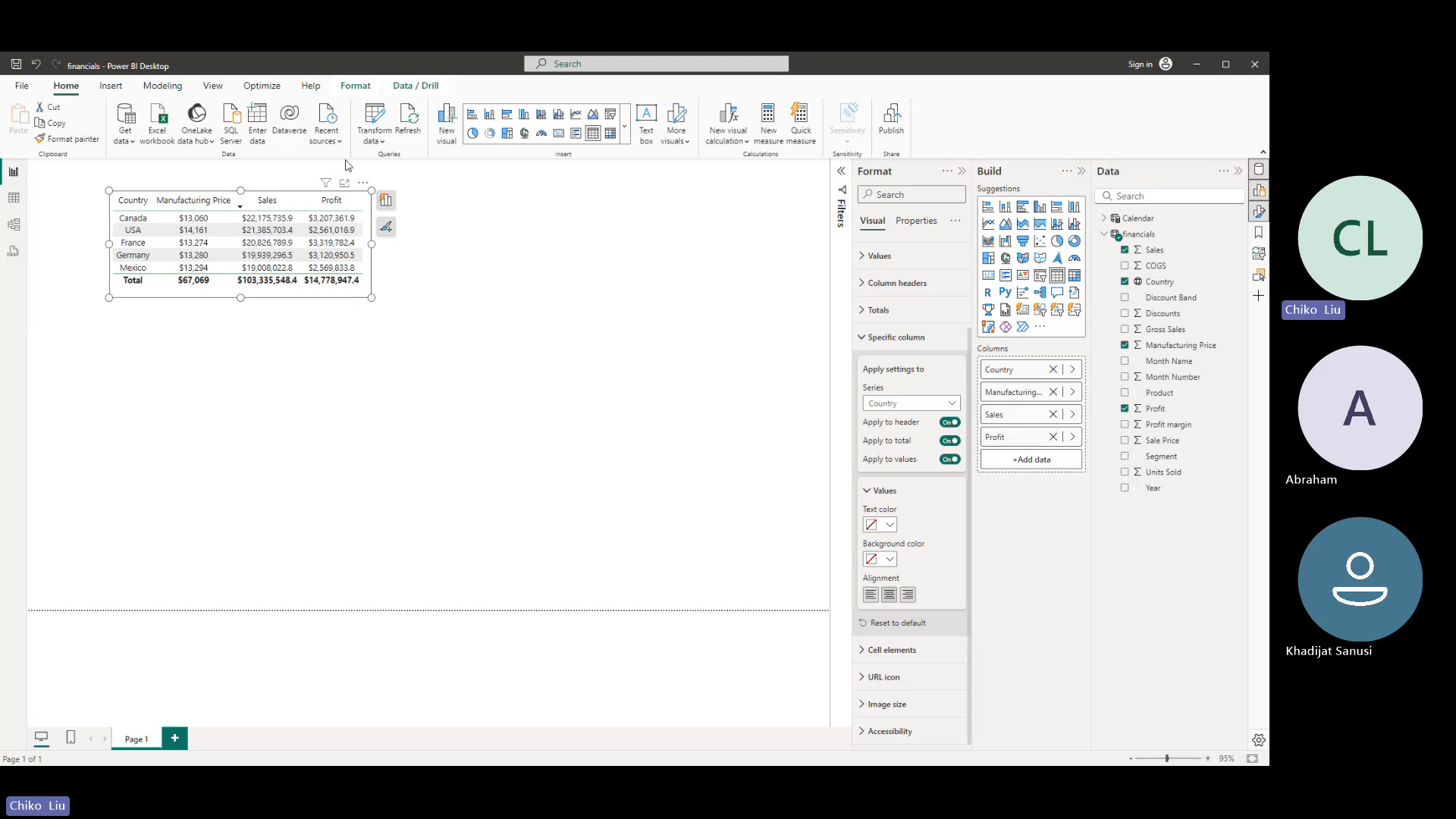
- Set the font of the table's values to DIN, size 15, italic, and enlarge the table so all columns fit
click(880, 336)
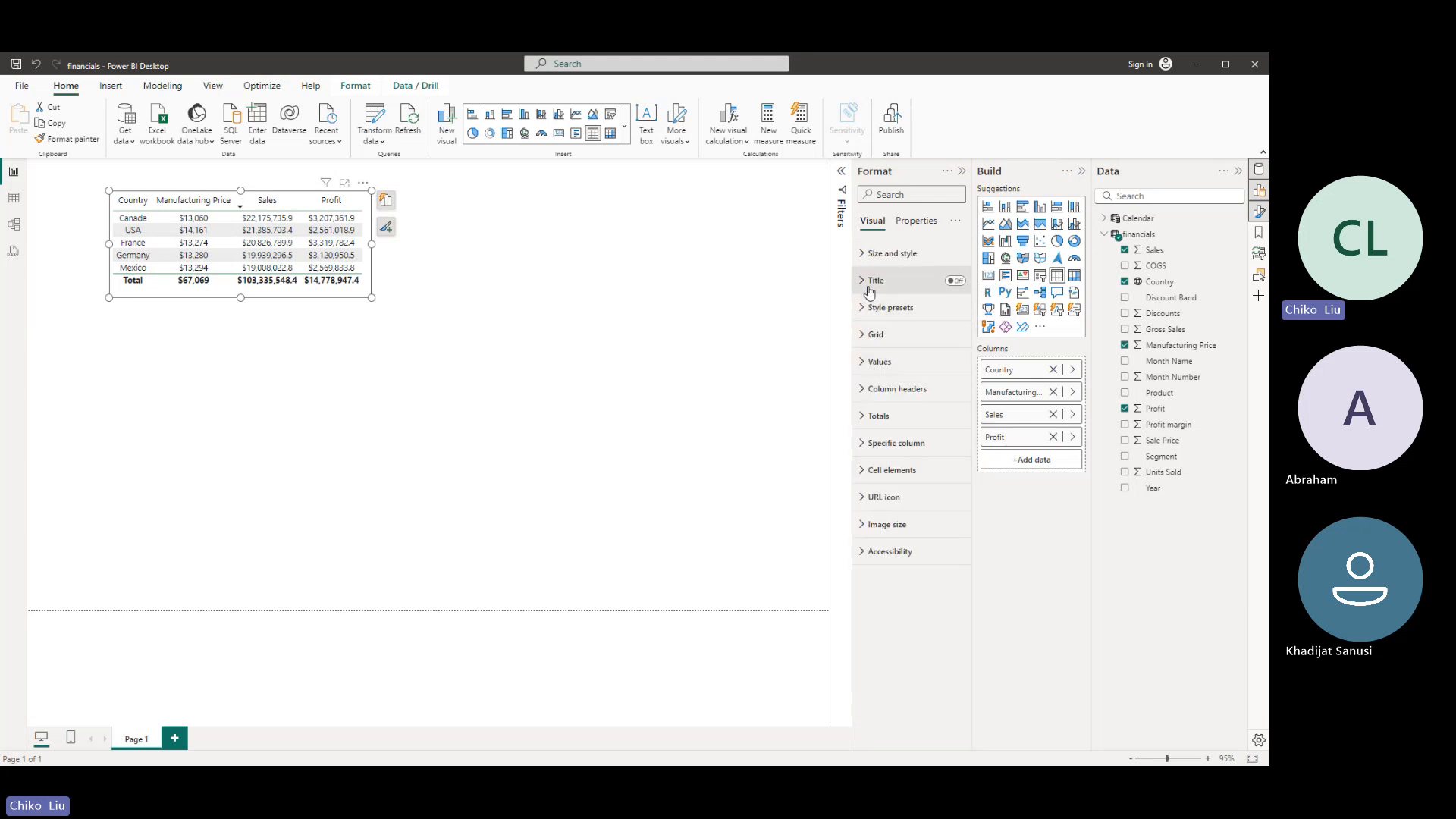
click(876, 361)
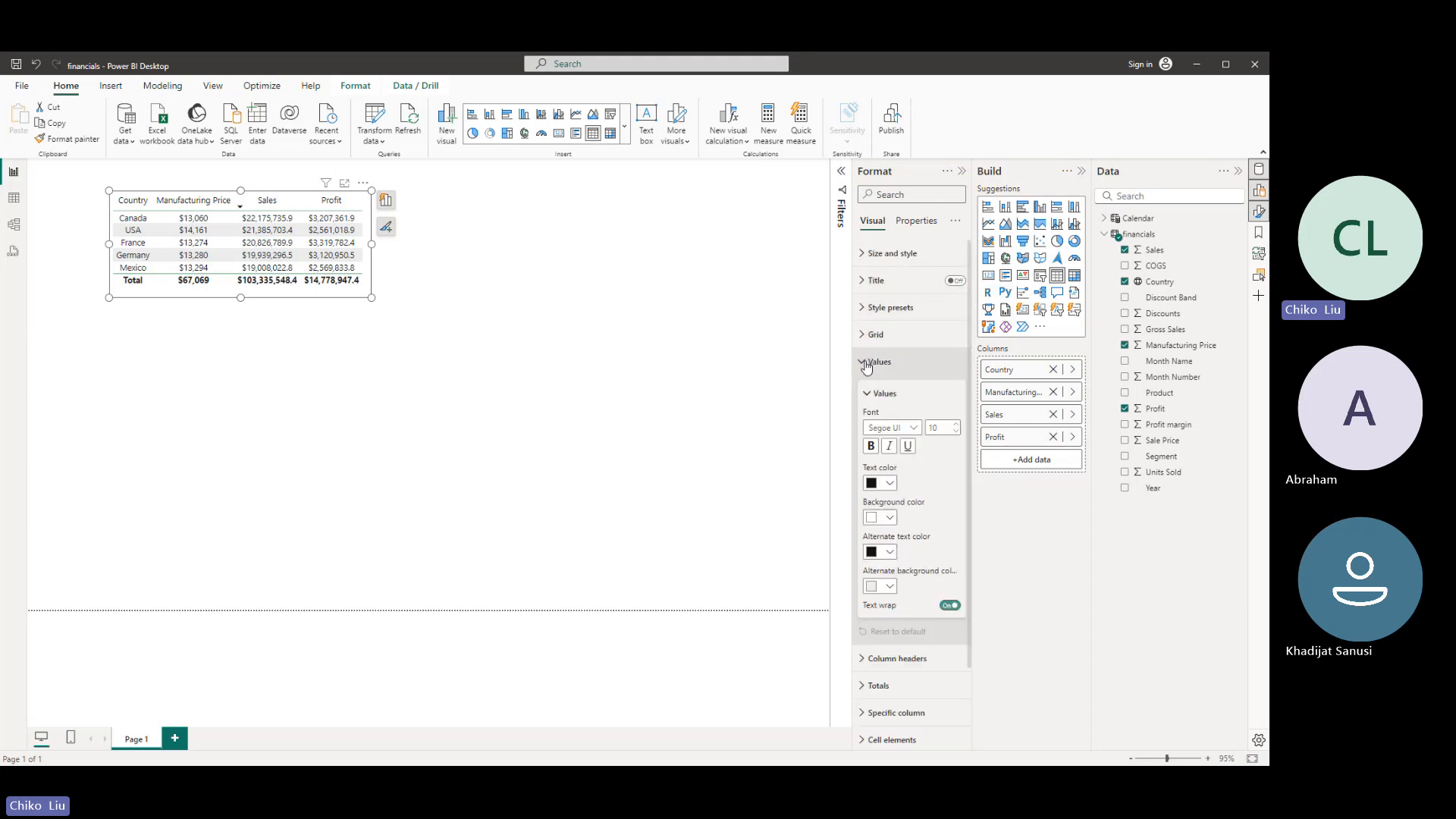
click(913, 429)
click(888, 485)
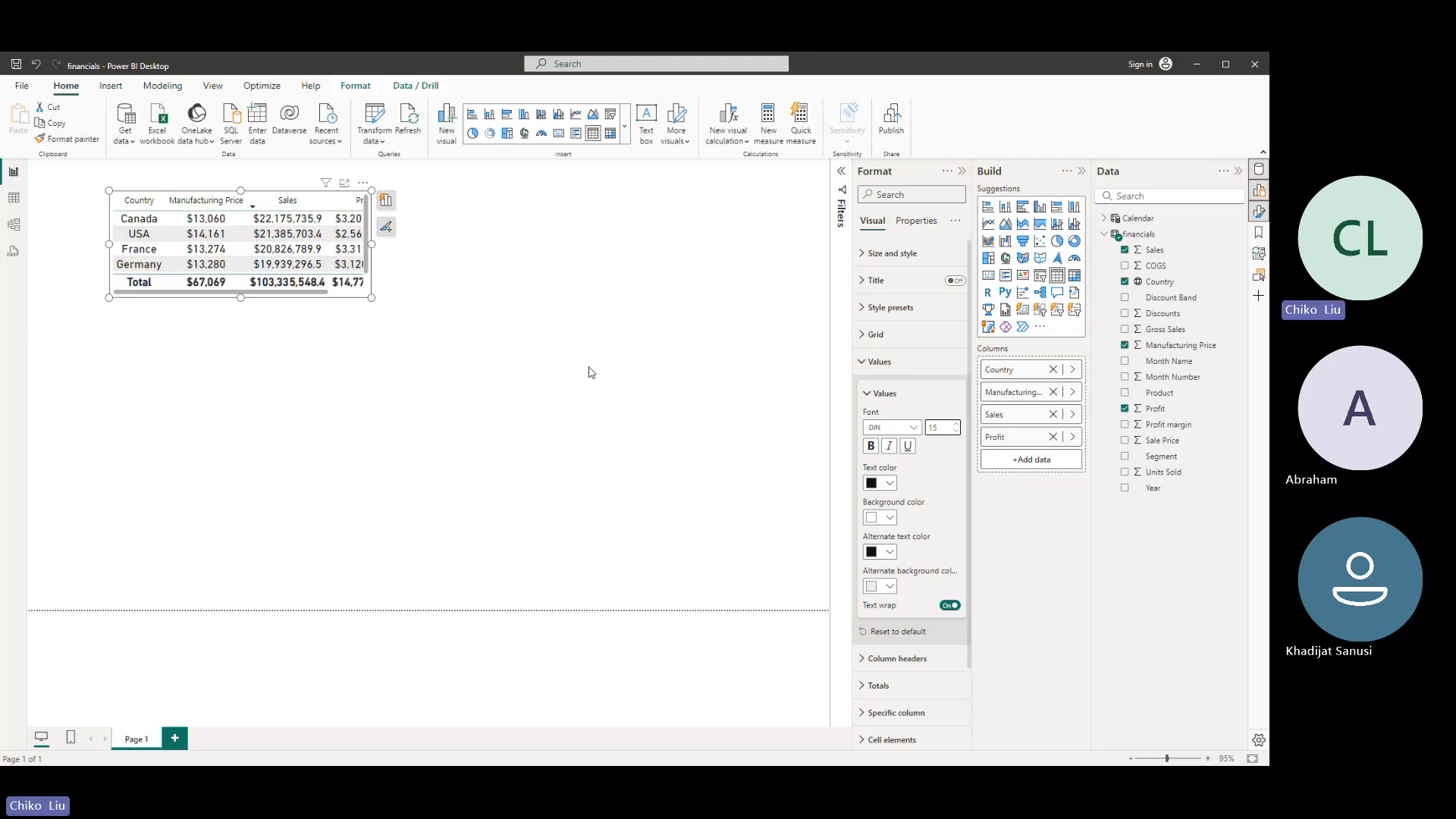
drag(372, 298, 543, 377)
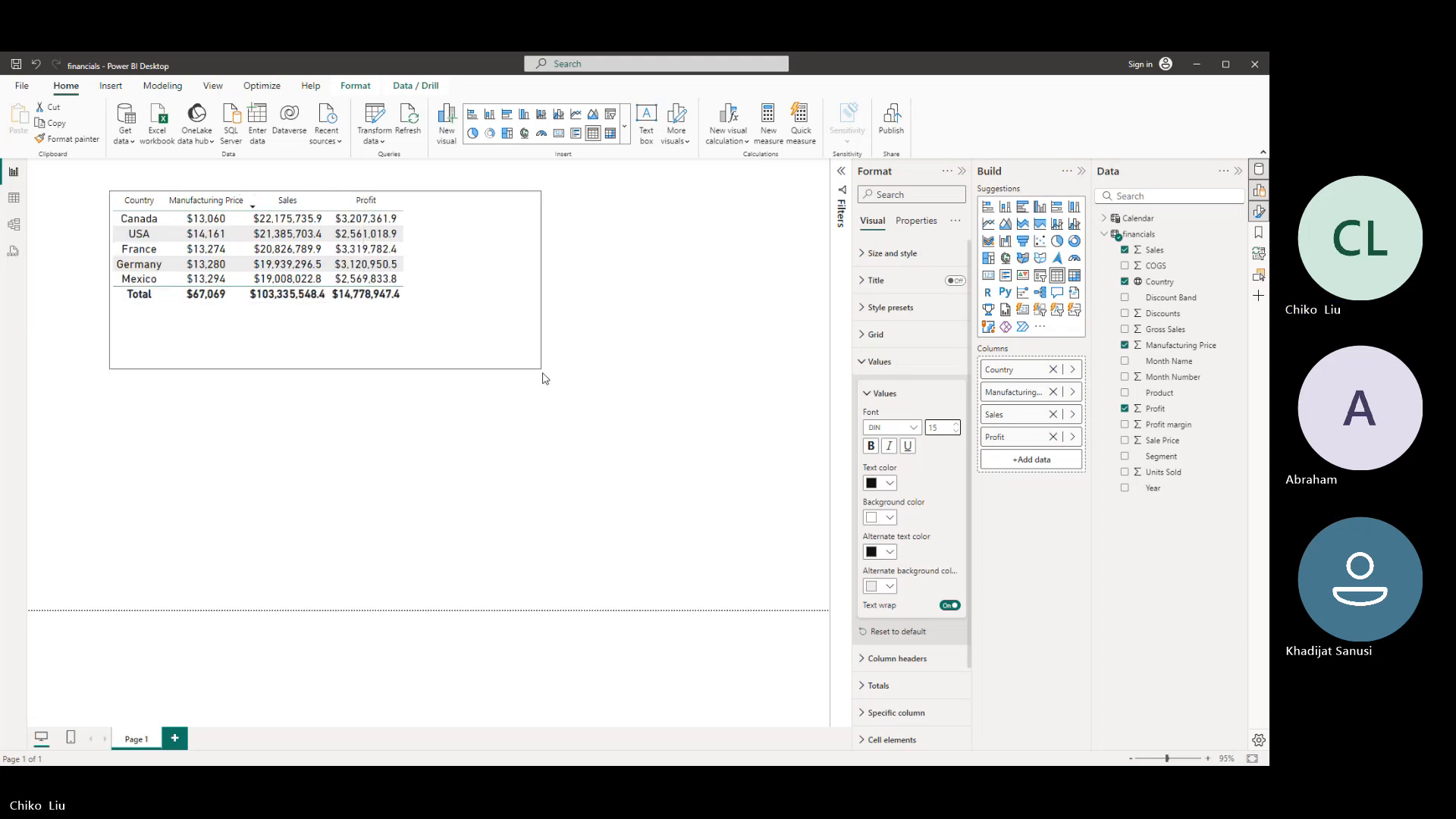
click(886, 449)
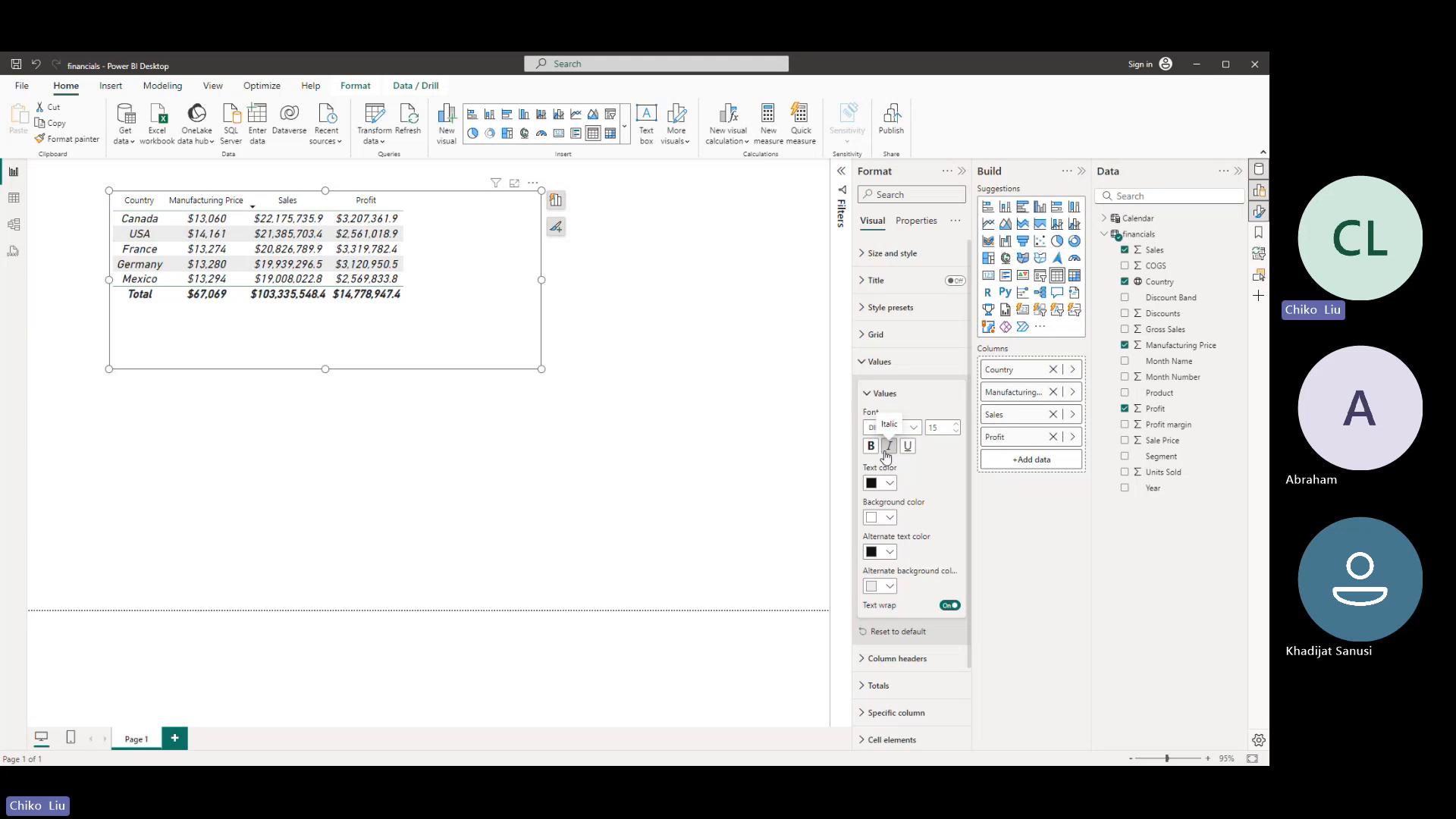
click(883, 486)
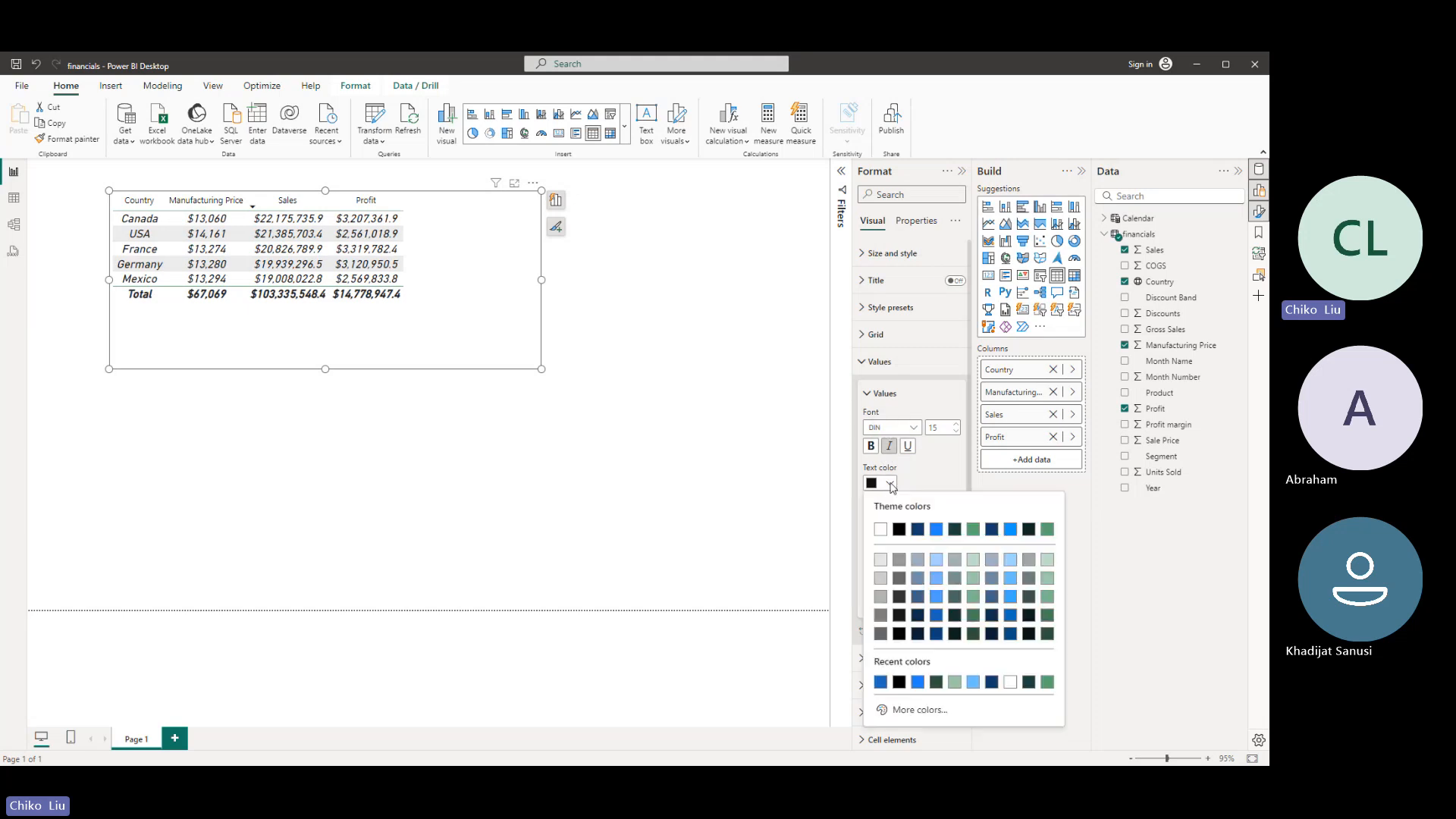
click(914, 711)
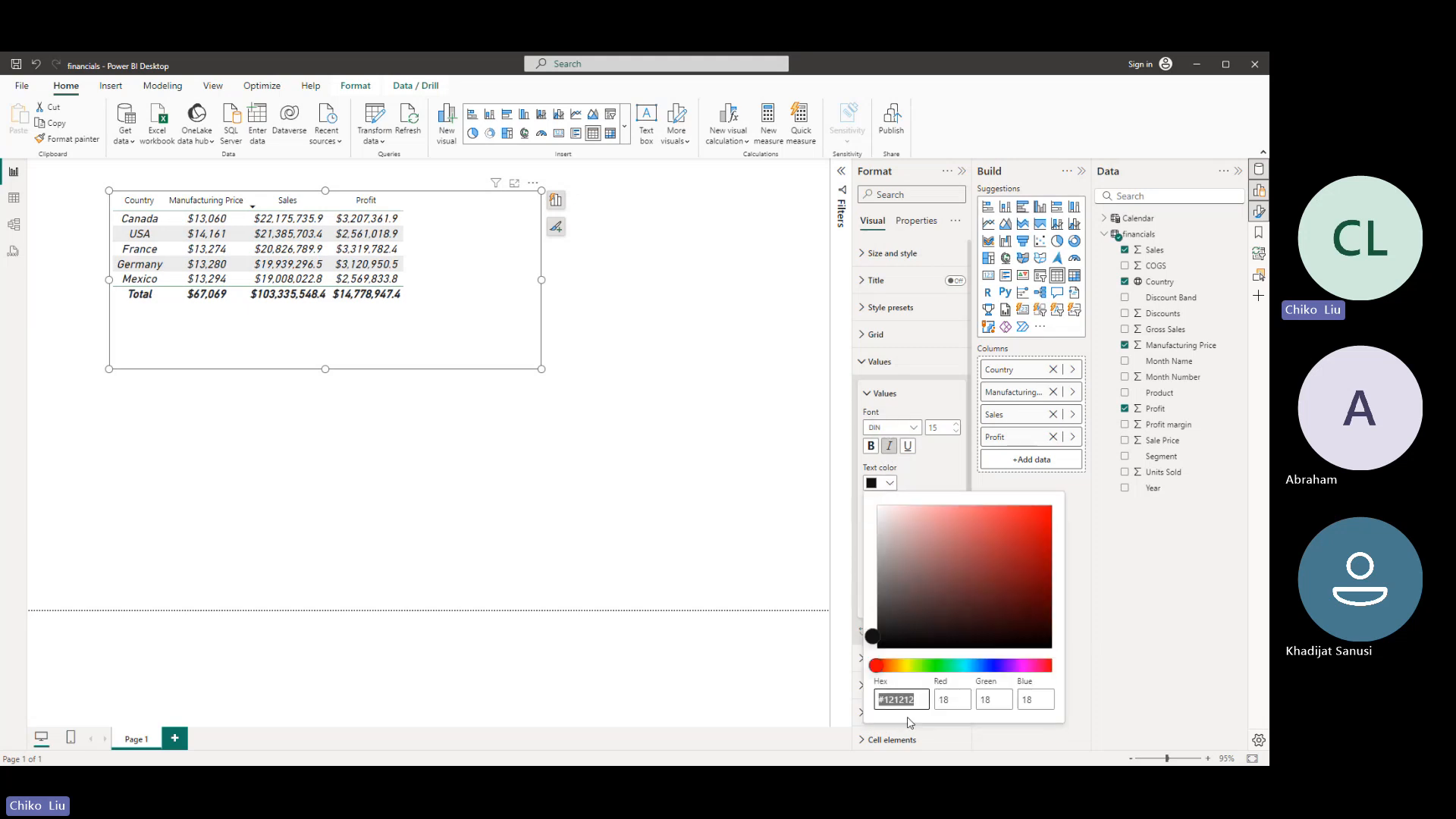
click(879, 666)
click(847, 630)
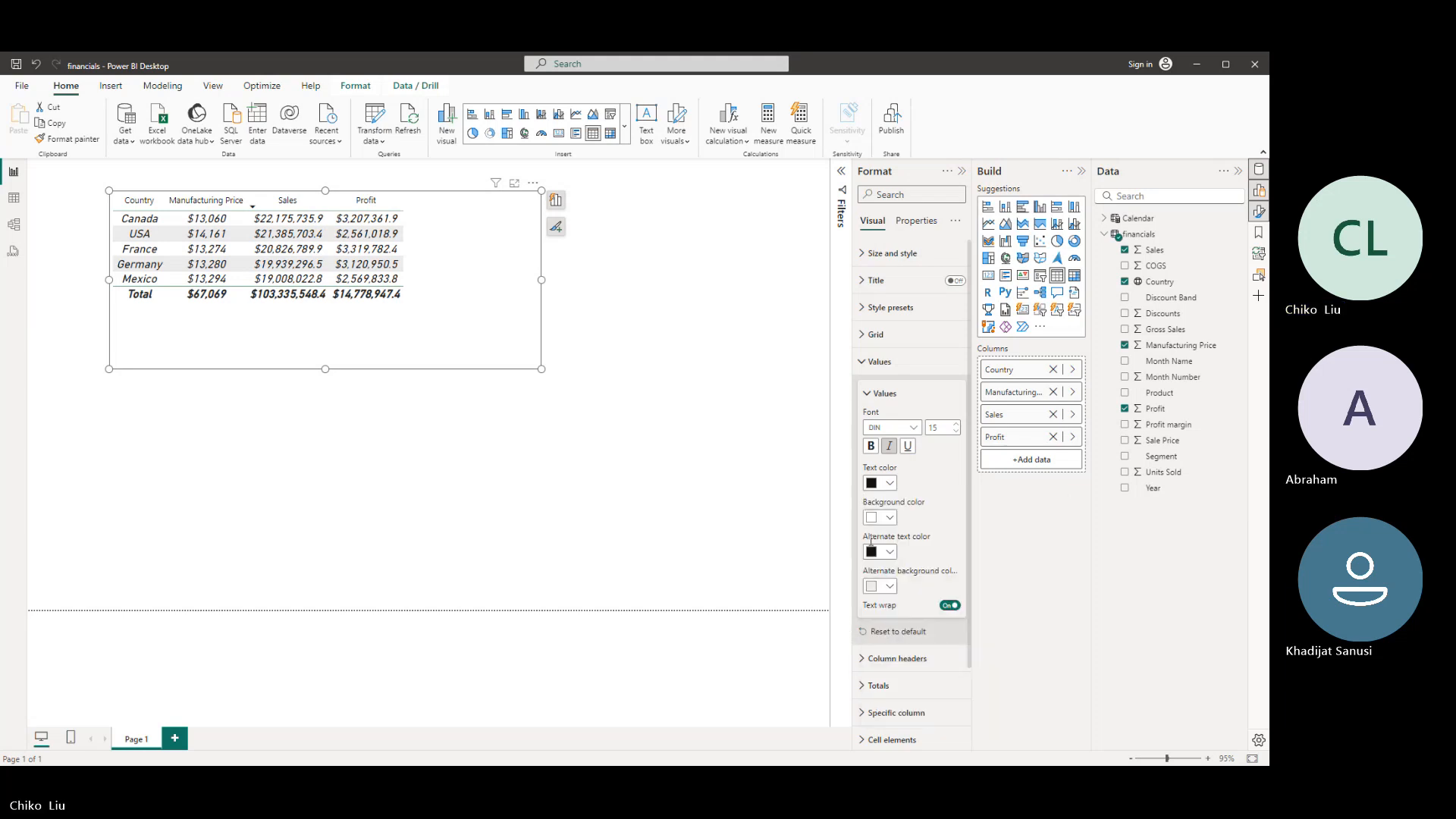
- Set the text color of the table's values to the custom red #E52A2A
click(879, 485)
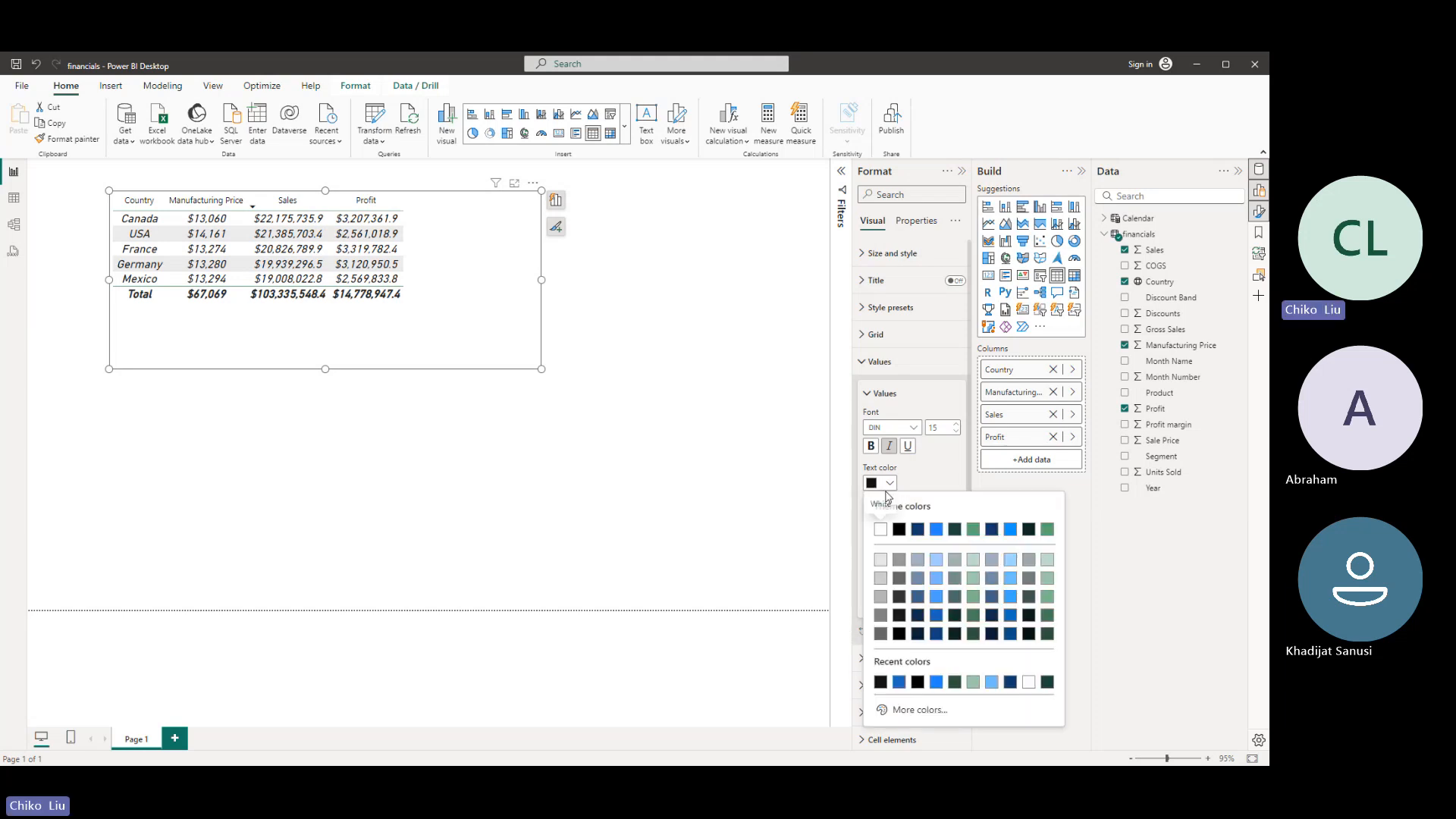
click(910, 711)
click(923, 592)
click(938, 529)
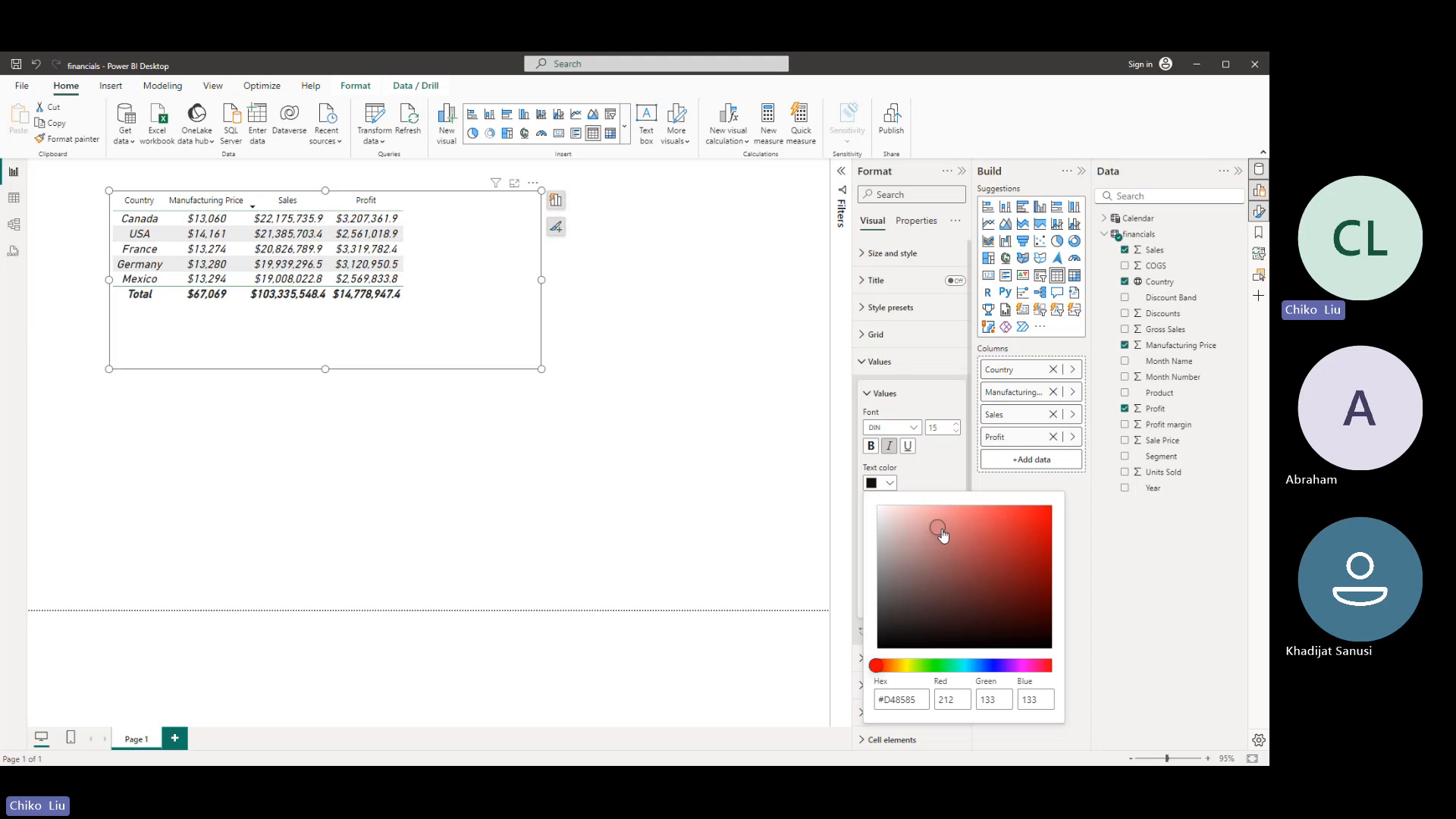
drag(943, 535, 1015, 518)
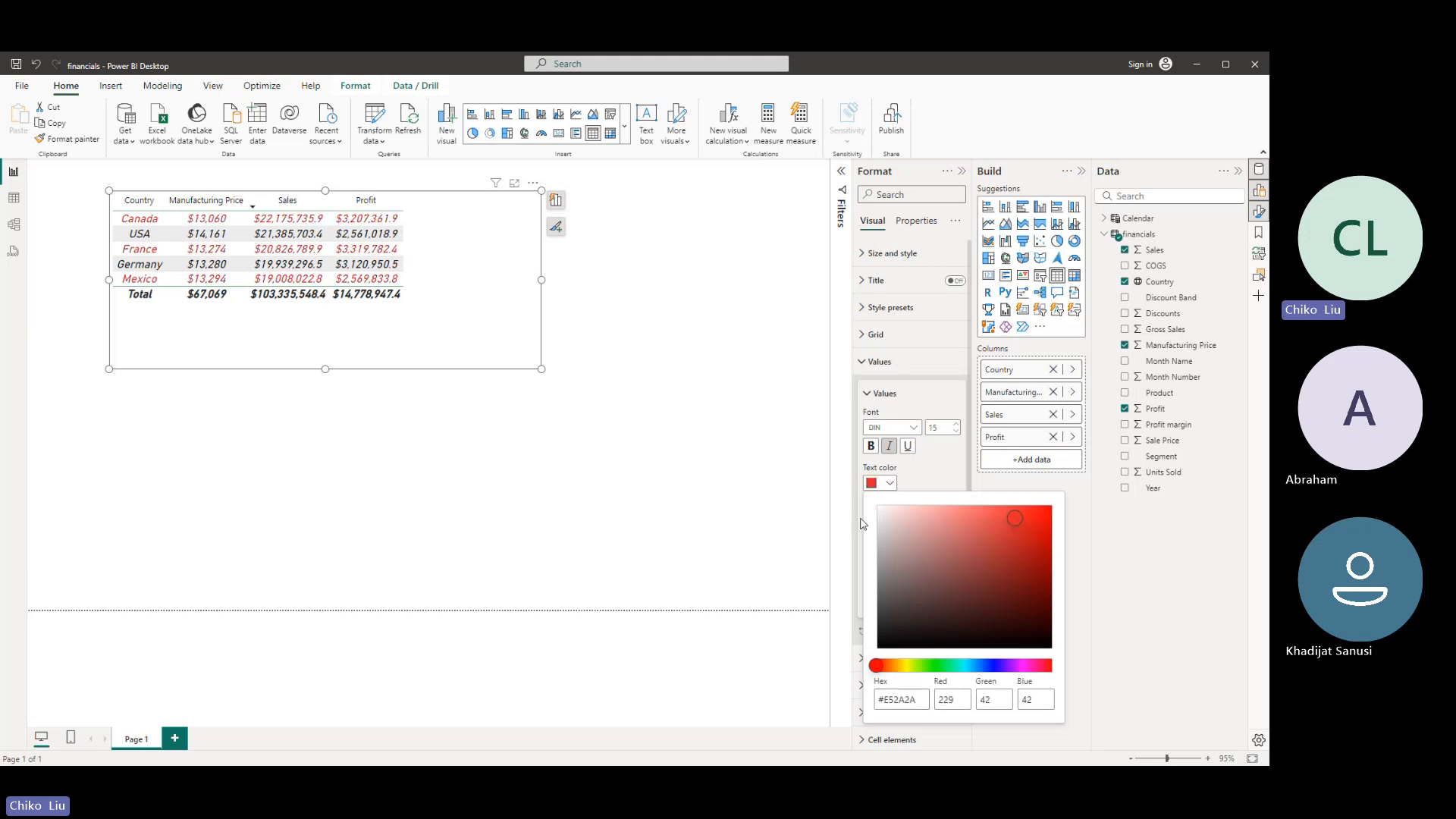
click(936, 478)
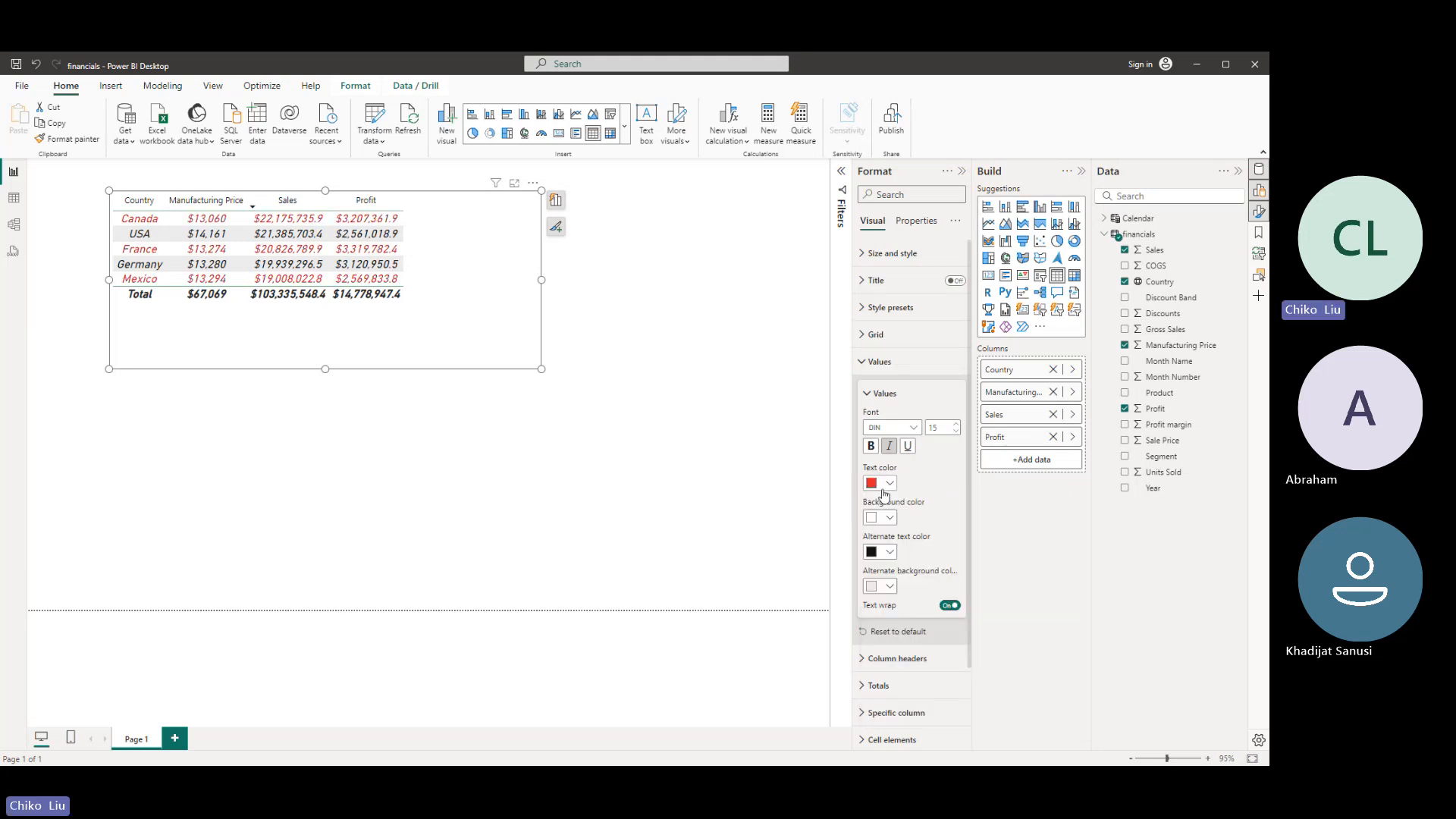
- Set the alternate text color of the table's values to the custom blue #1398C8
click(891, 553)
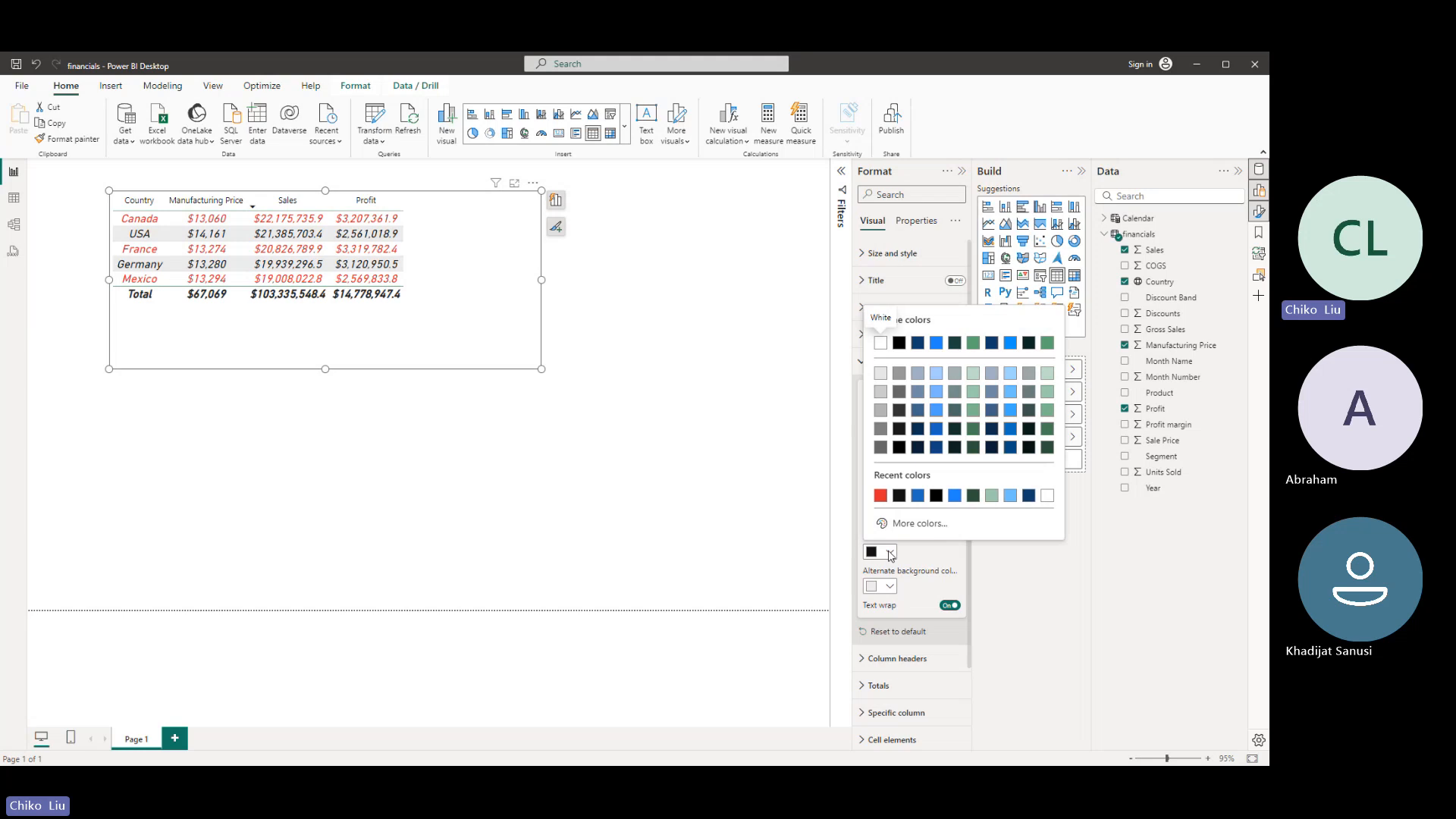
click(921, 523)
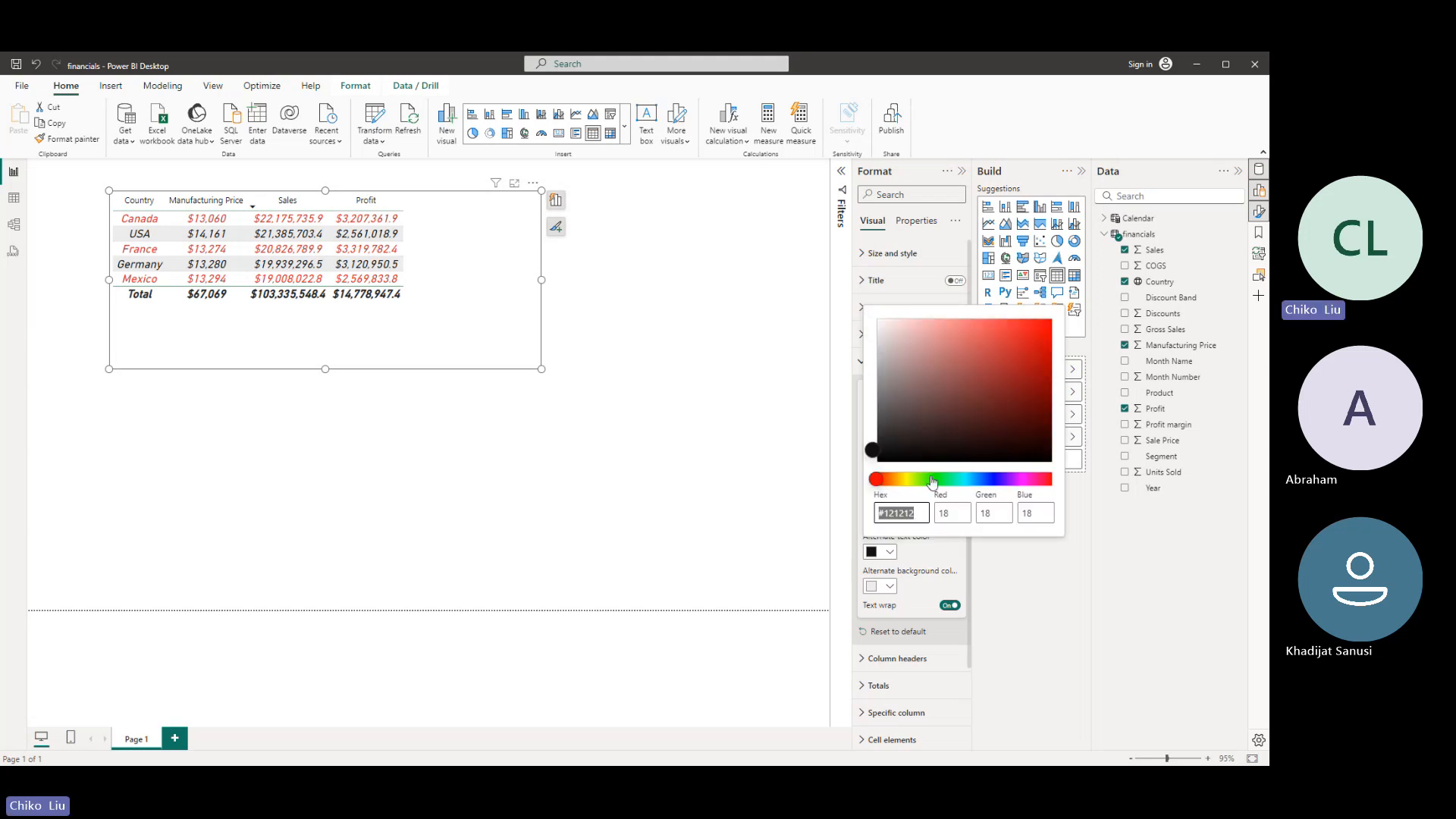
drag(932, 480, 970, 480)
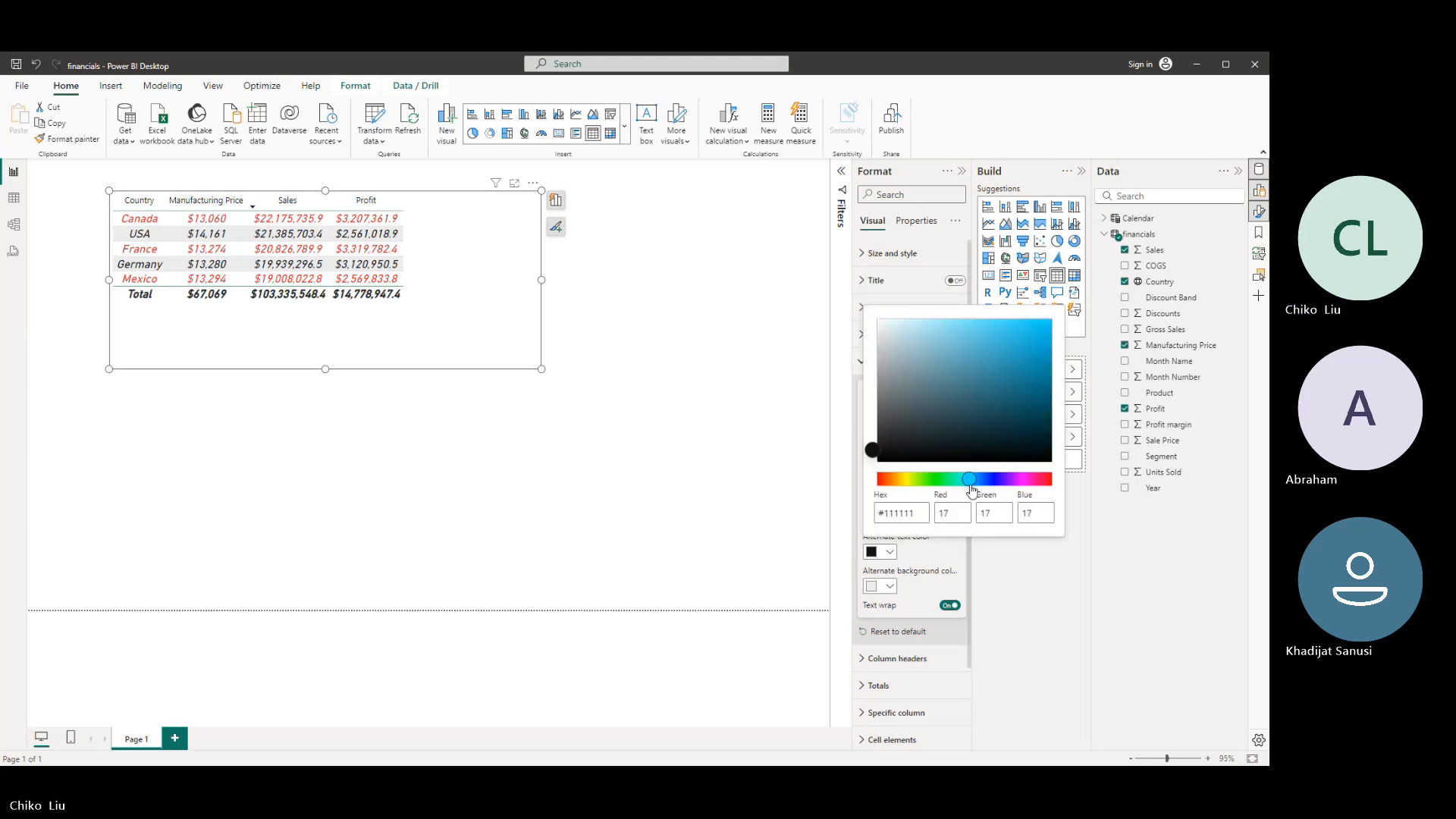
drag(964, 383, 1030, 347)
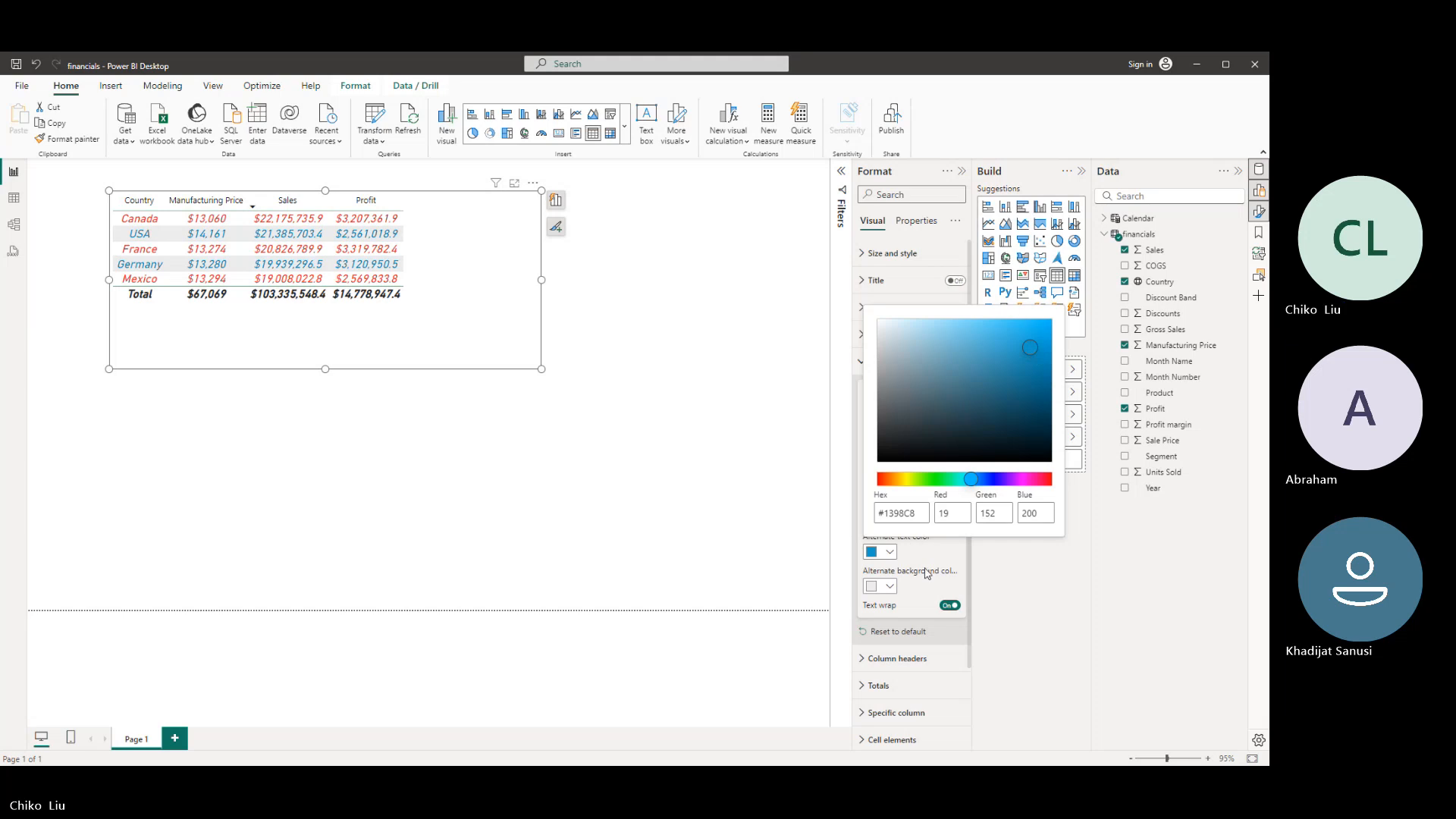
click(930, 566)
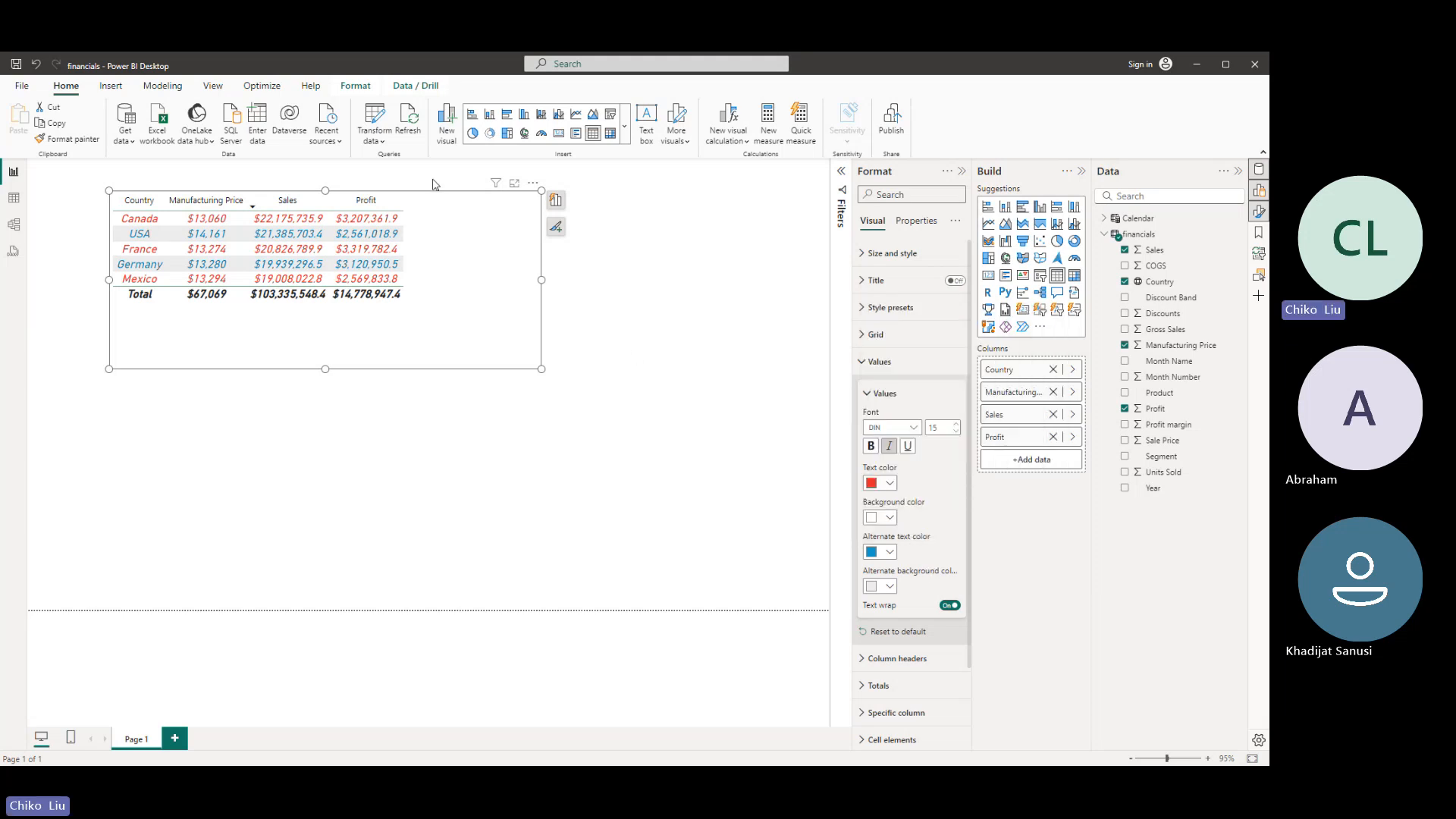
- Set the background color of the table's values to white and the alternate background color to black
click(887, 519)
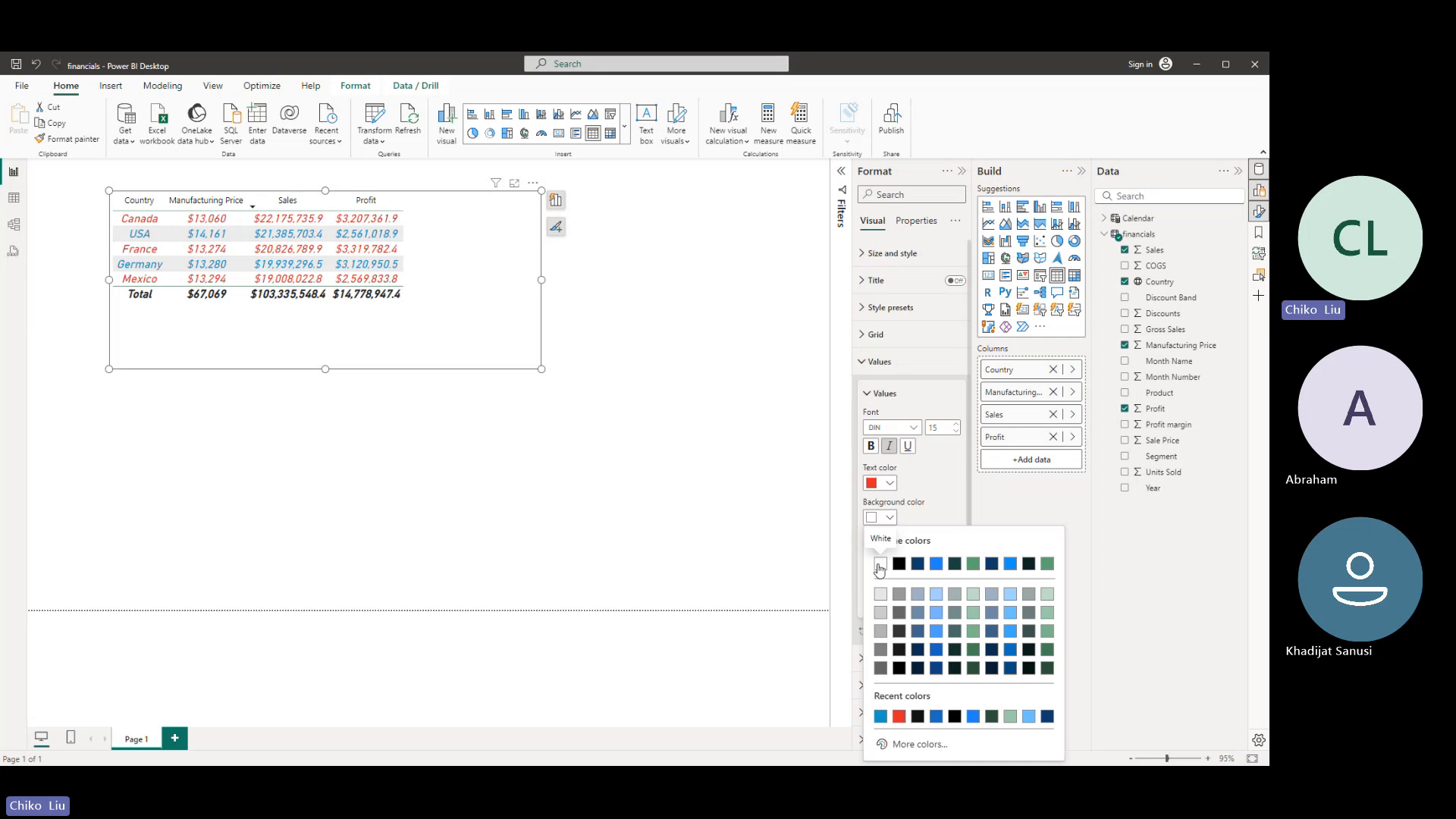
click(880, 566)
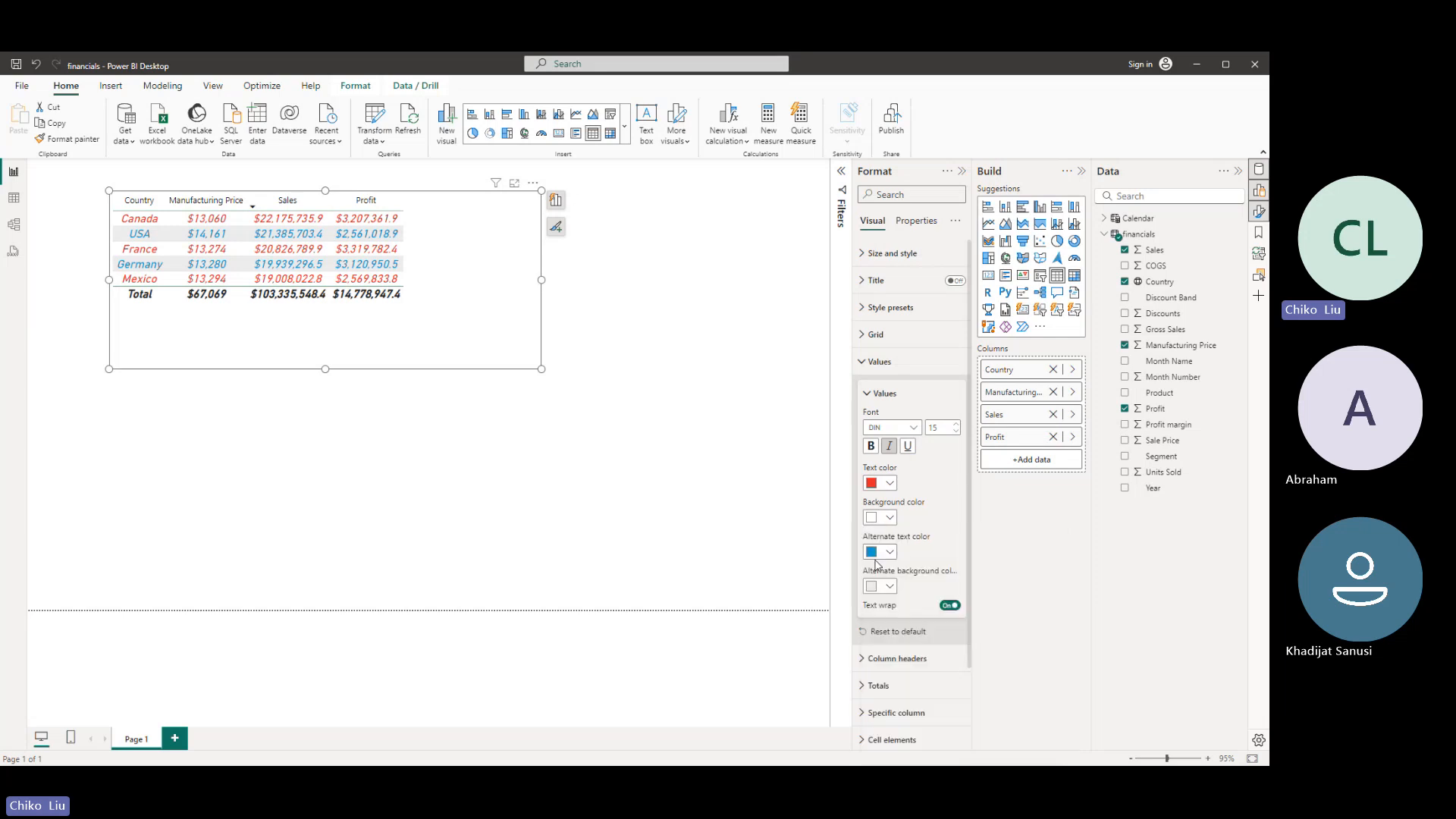
click(887, 587)
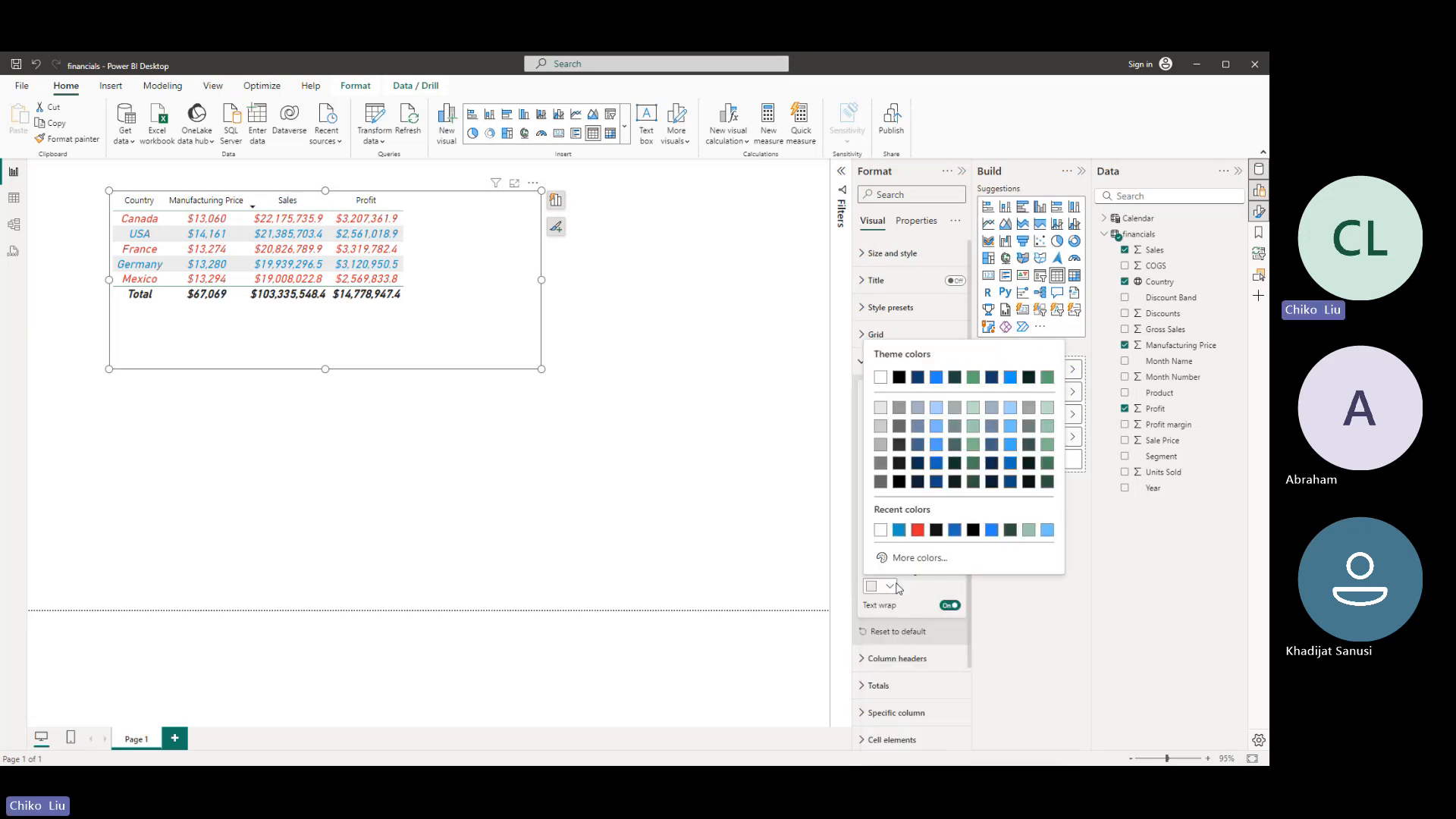
click(900, 380)
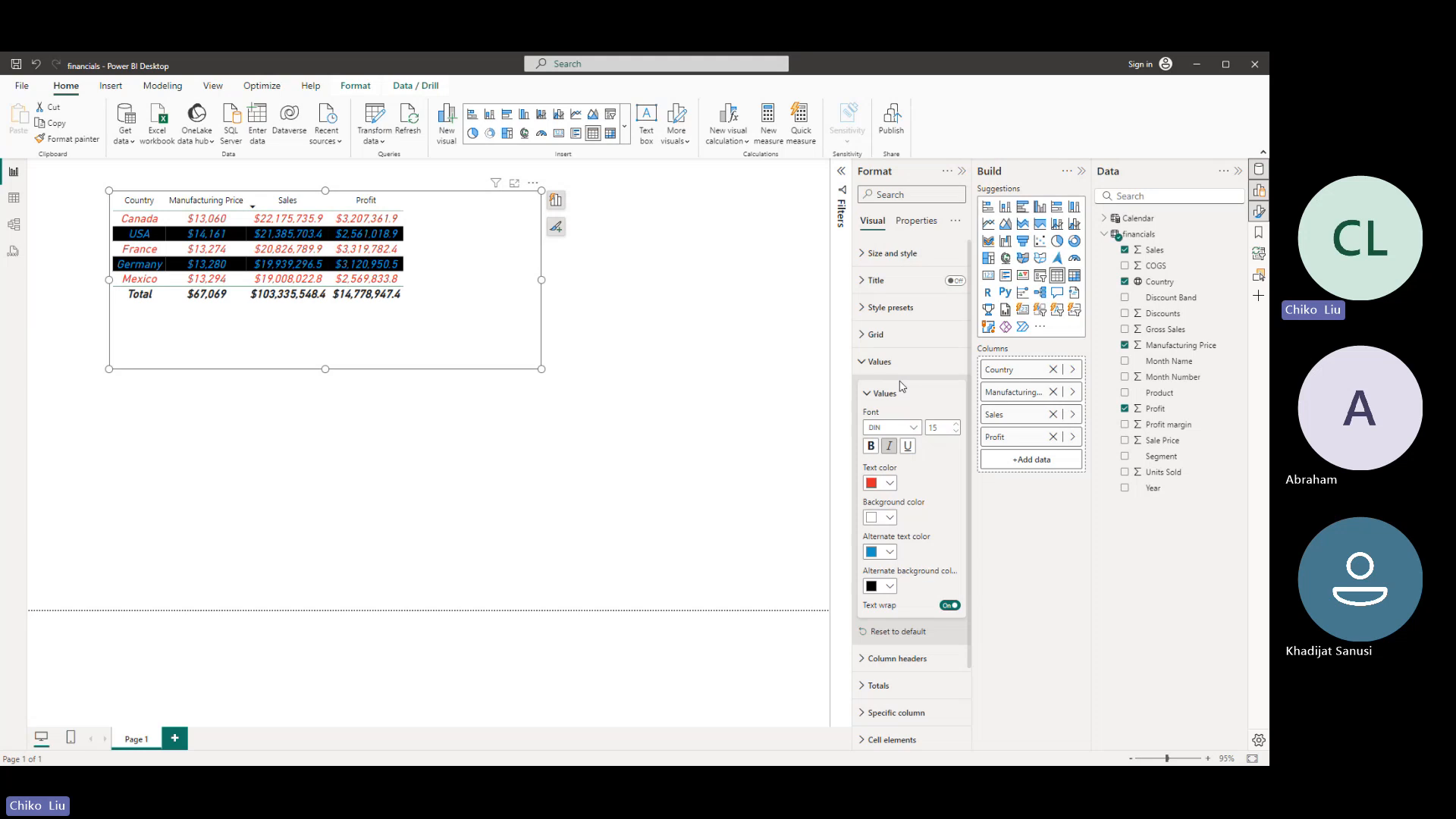
- Set the alternate text color of the table's values to white and collapse the values settings
click(891, 553)
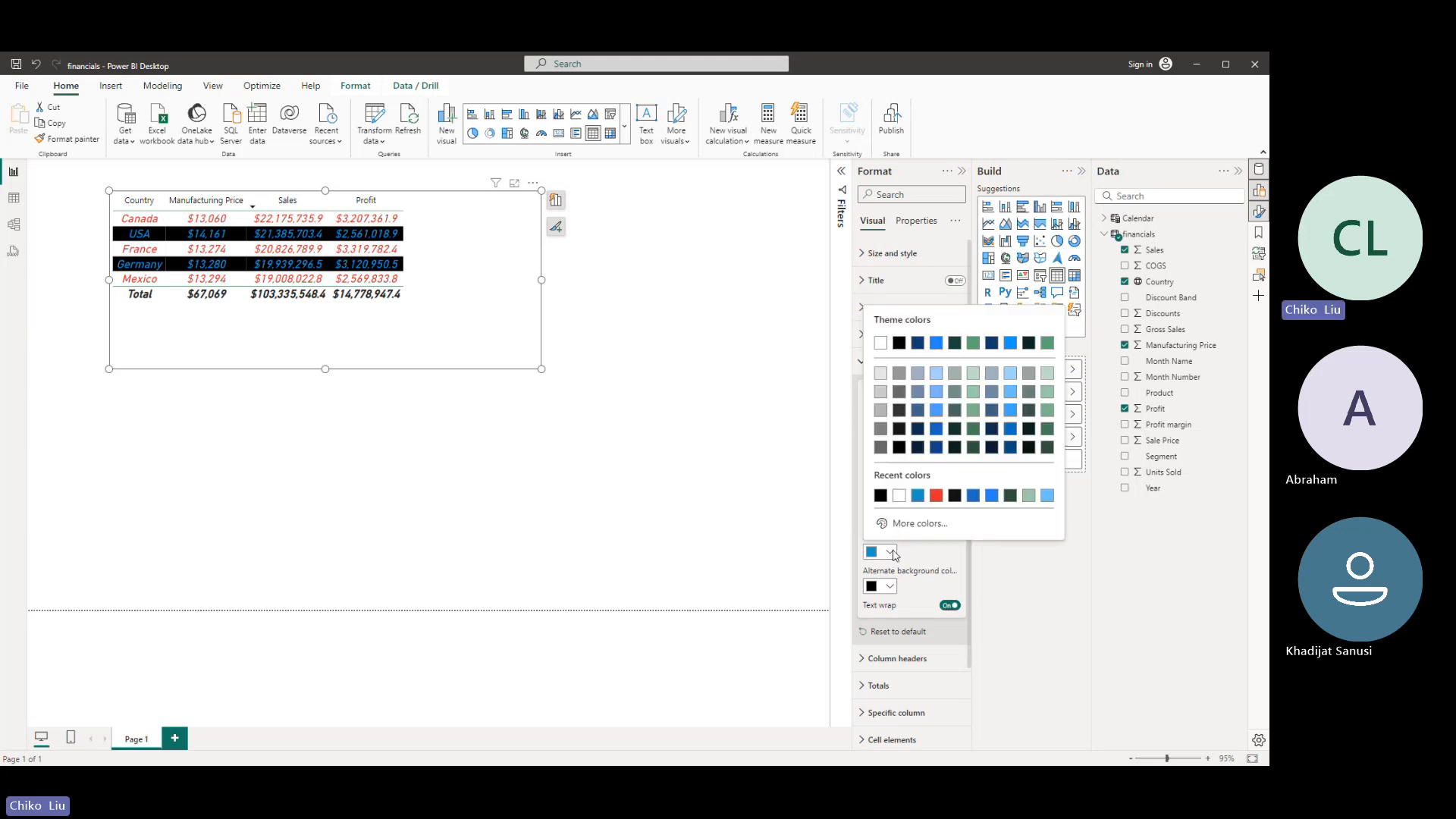
click(881, 343)
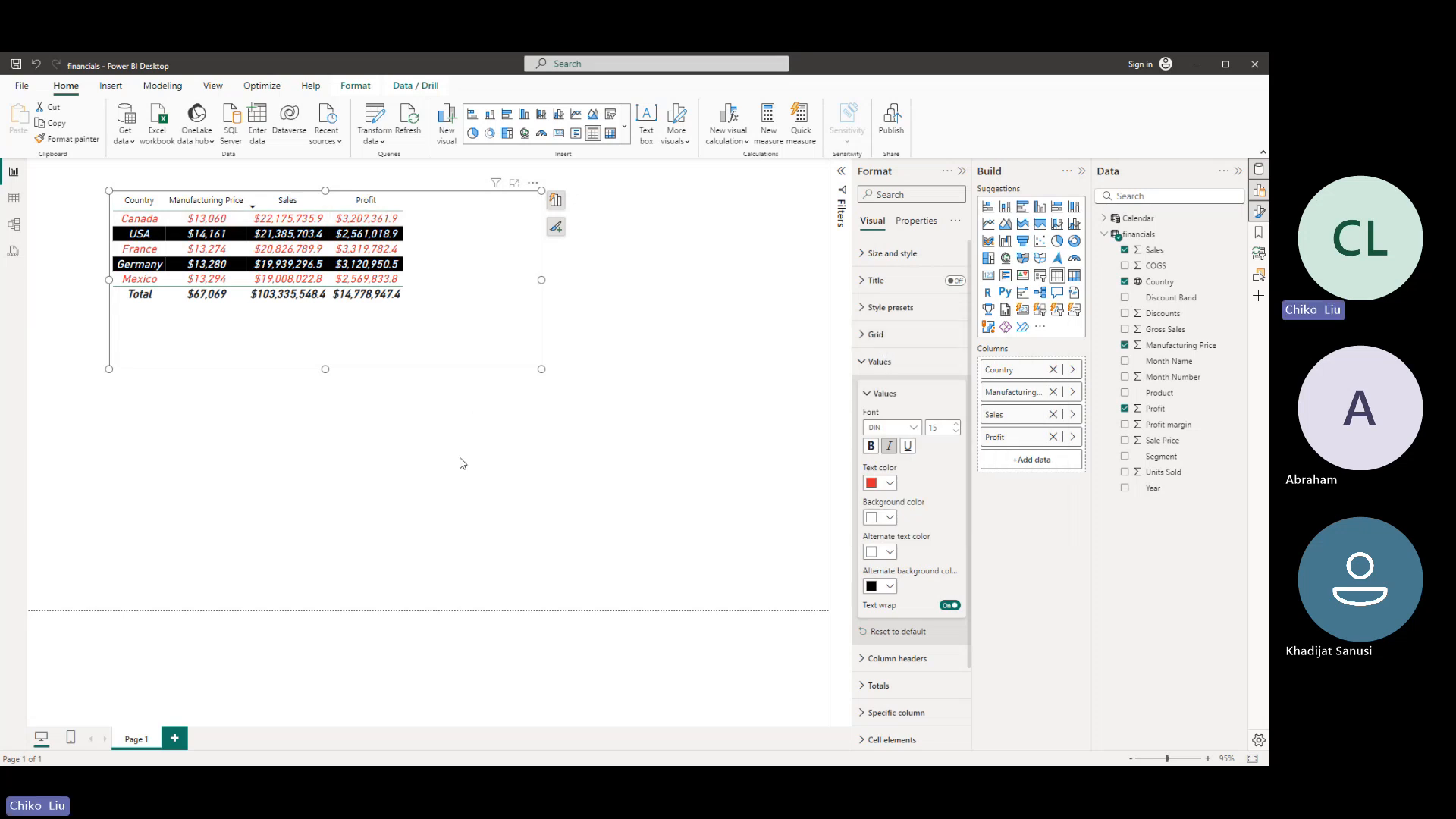
click(869, 395)
click(865, 362)
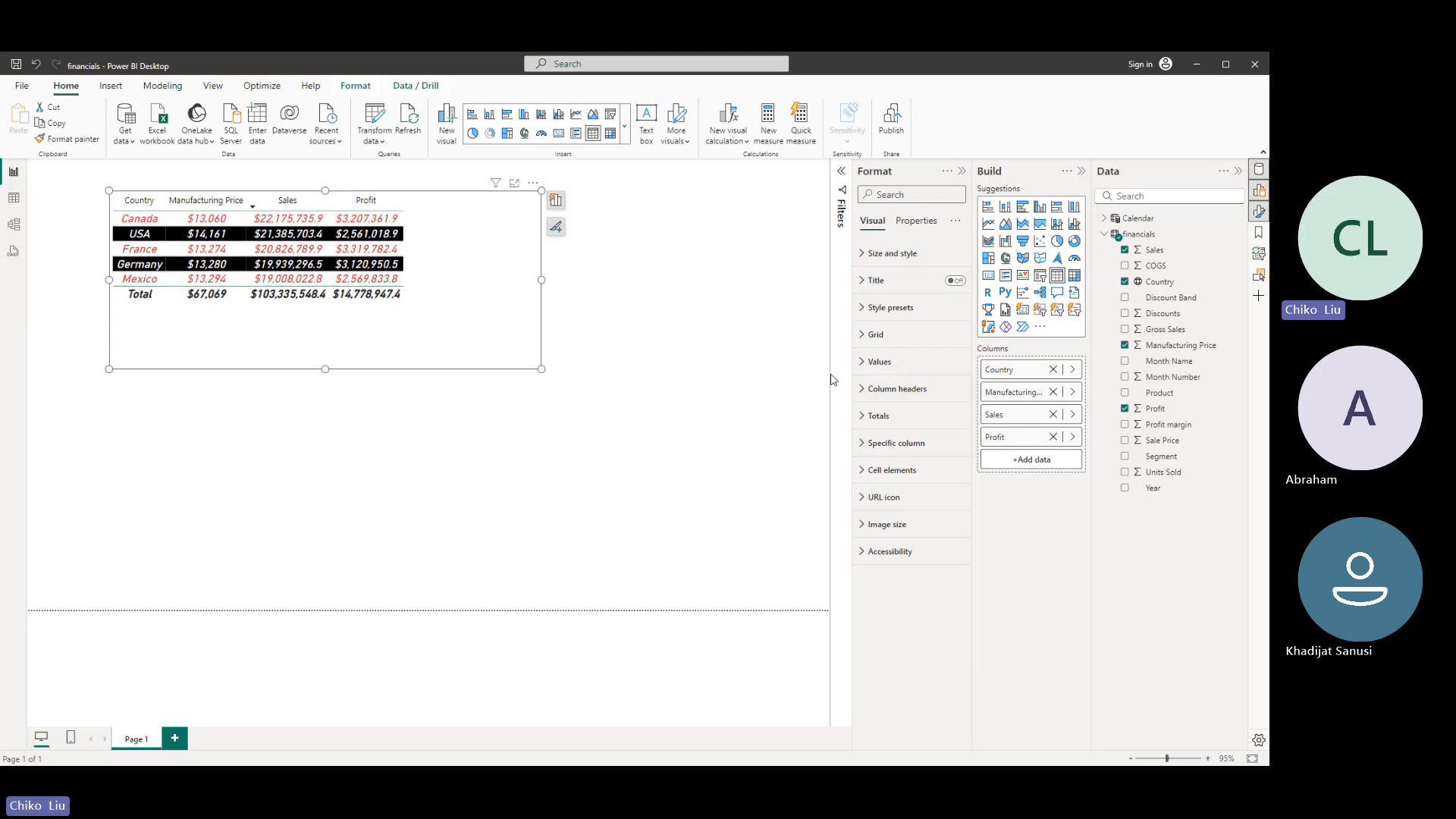
- Set the font of the table's column headers to DIN, size 18, bold
click(864, 389)
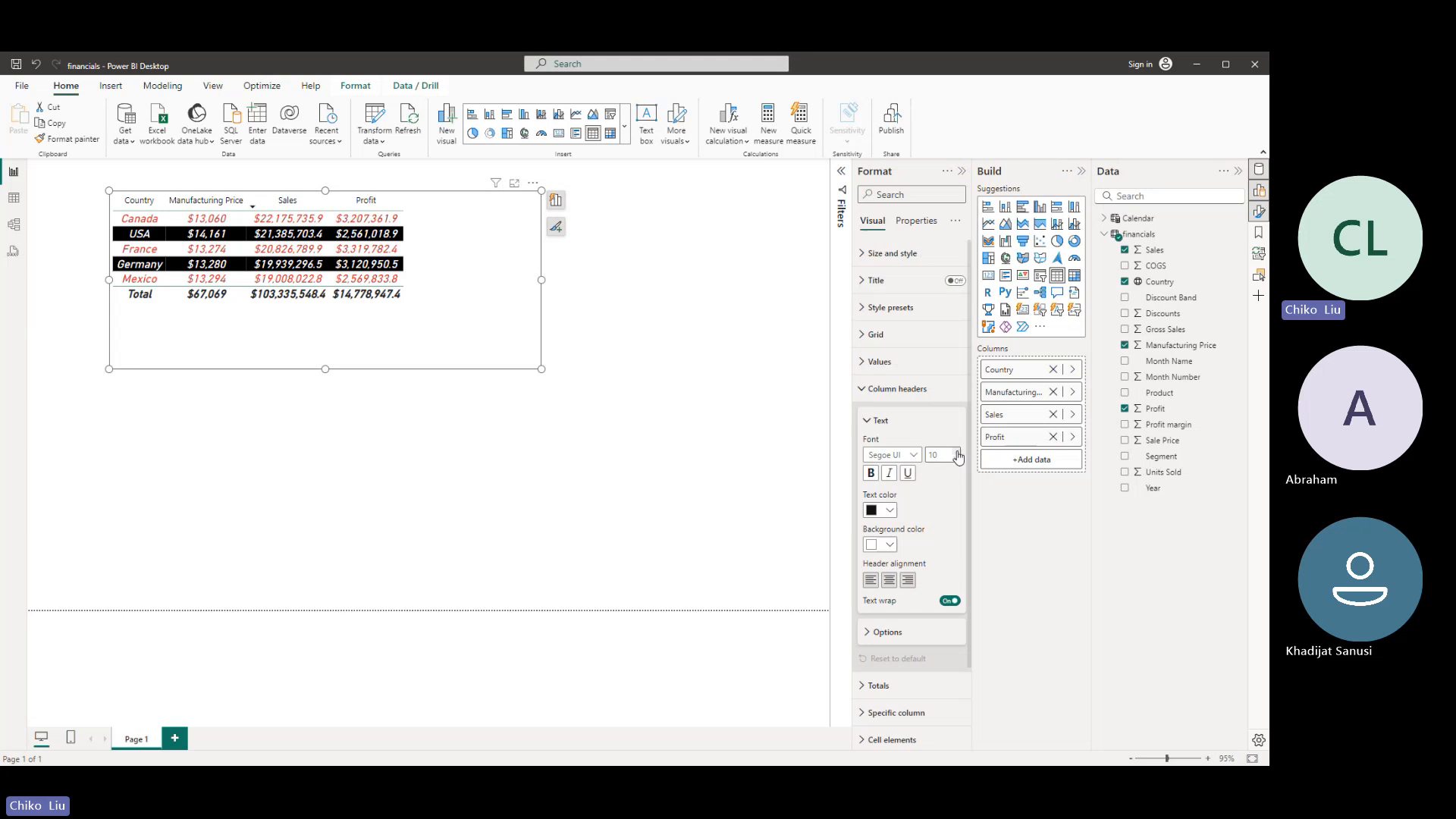
click(910, 455)
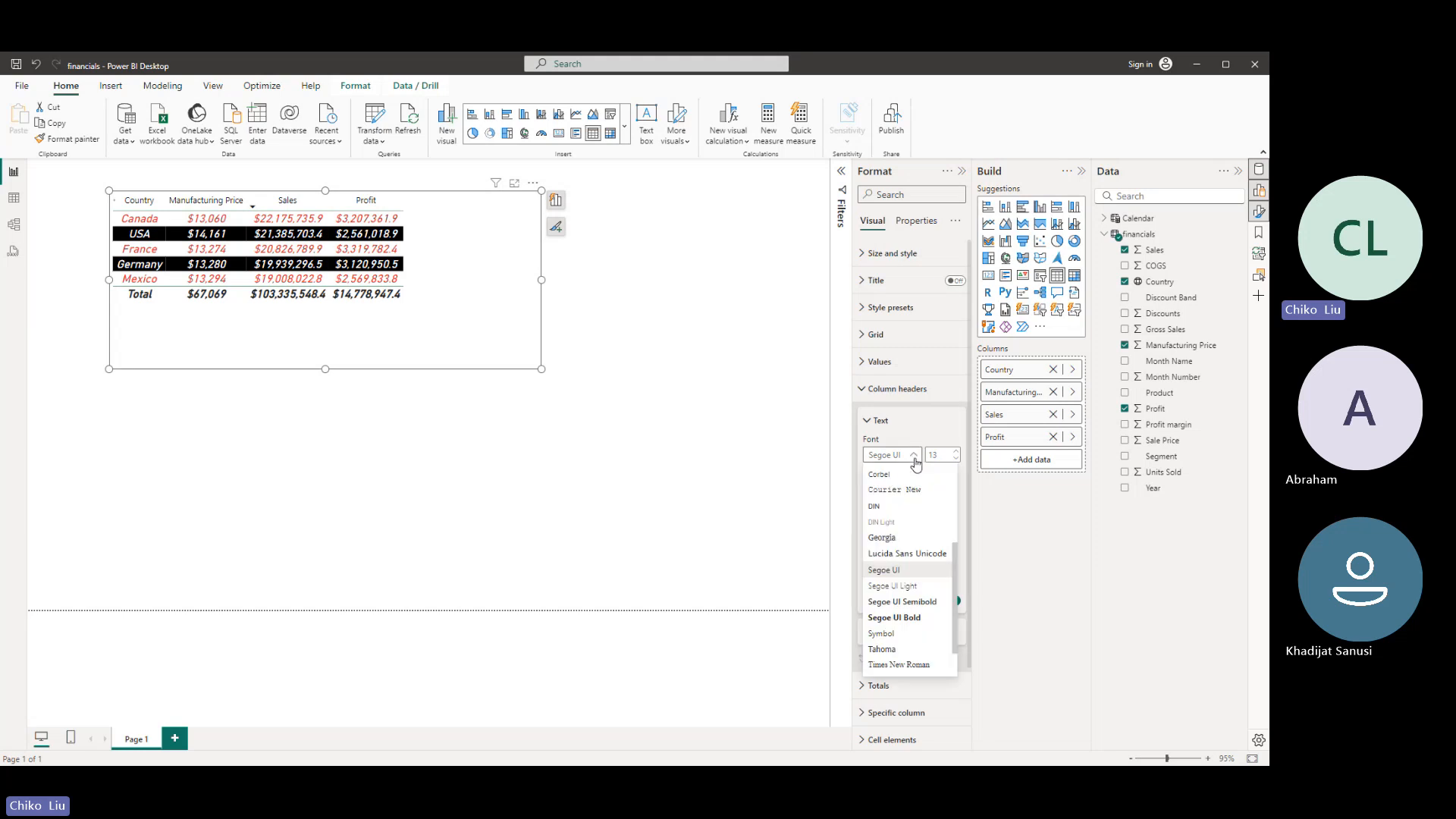
click(884, 516)
click(870, 474)
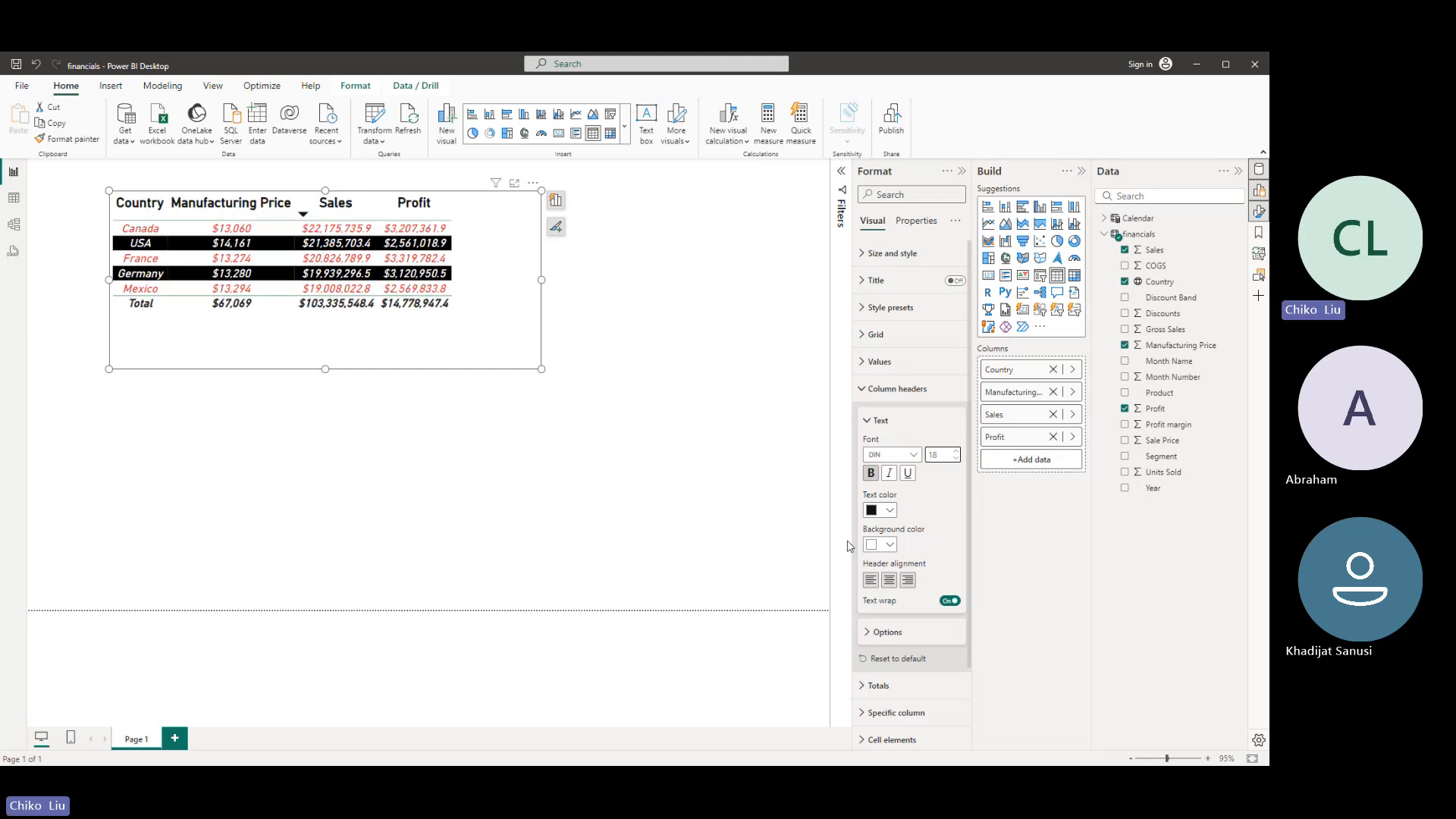
- Color the column headers' text with the custom dark blue #1B0EAE and their background with the recently used blue #1398C8
click(890, 510)
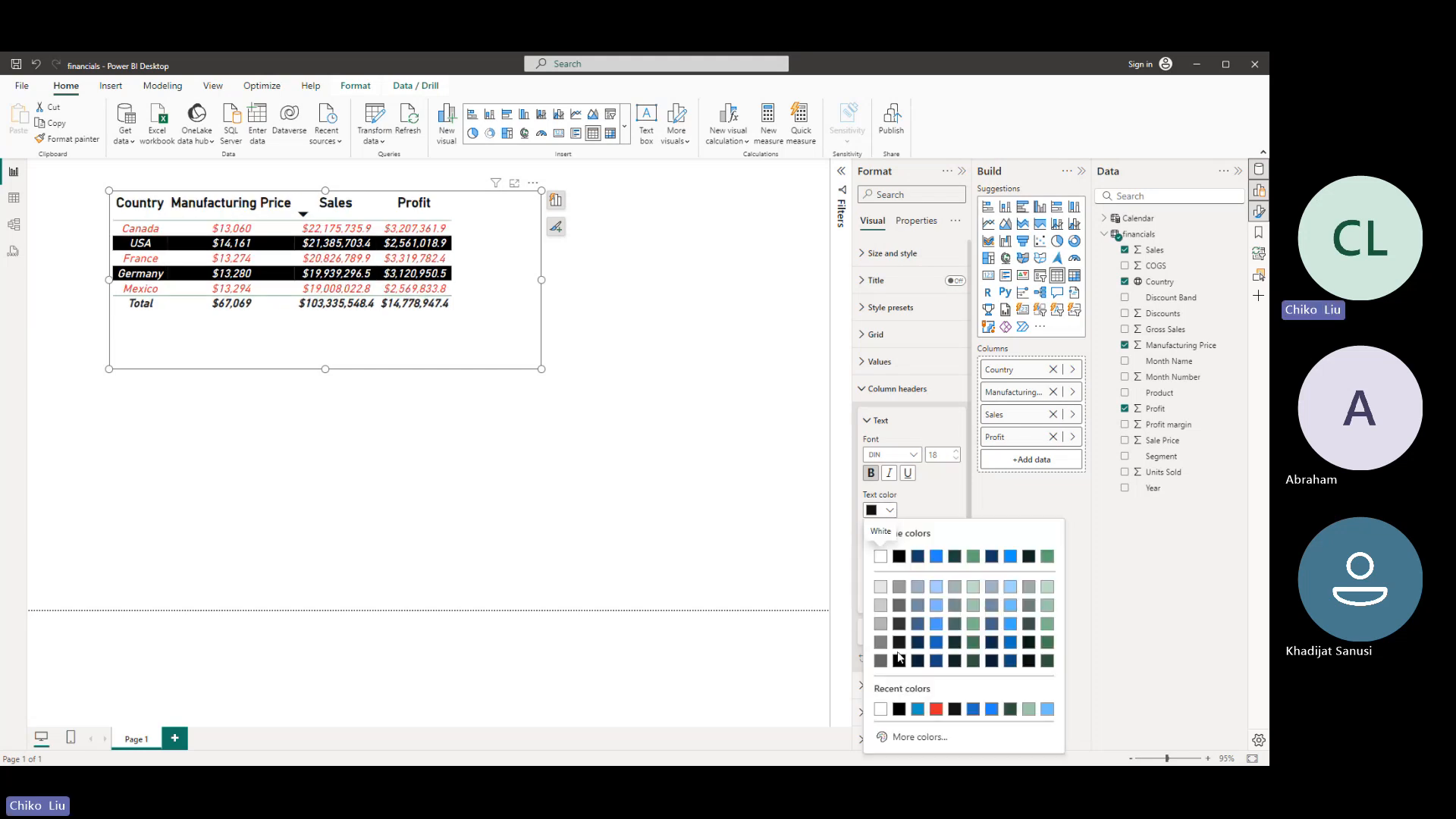
click(914, 736)
click(985, 692)
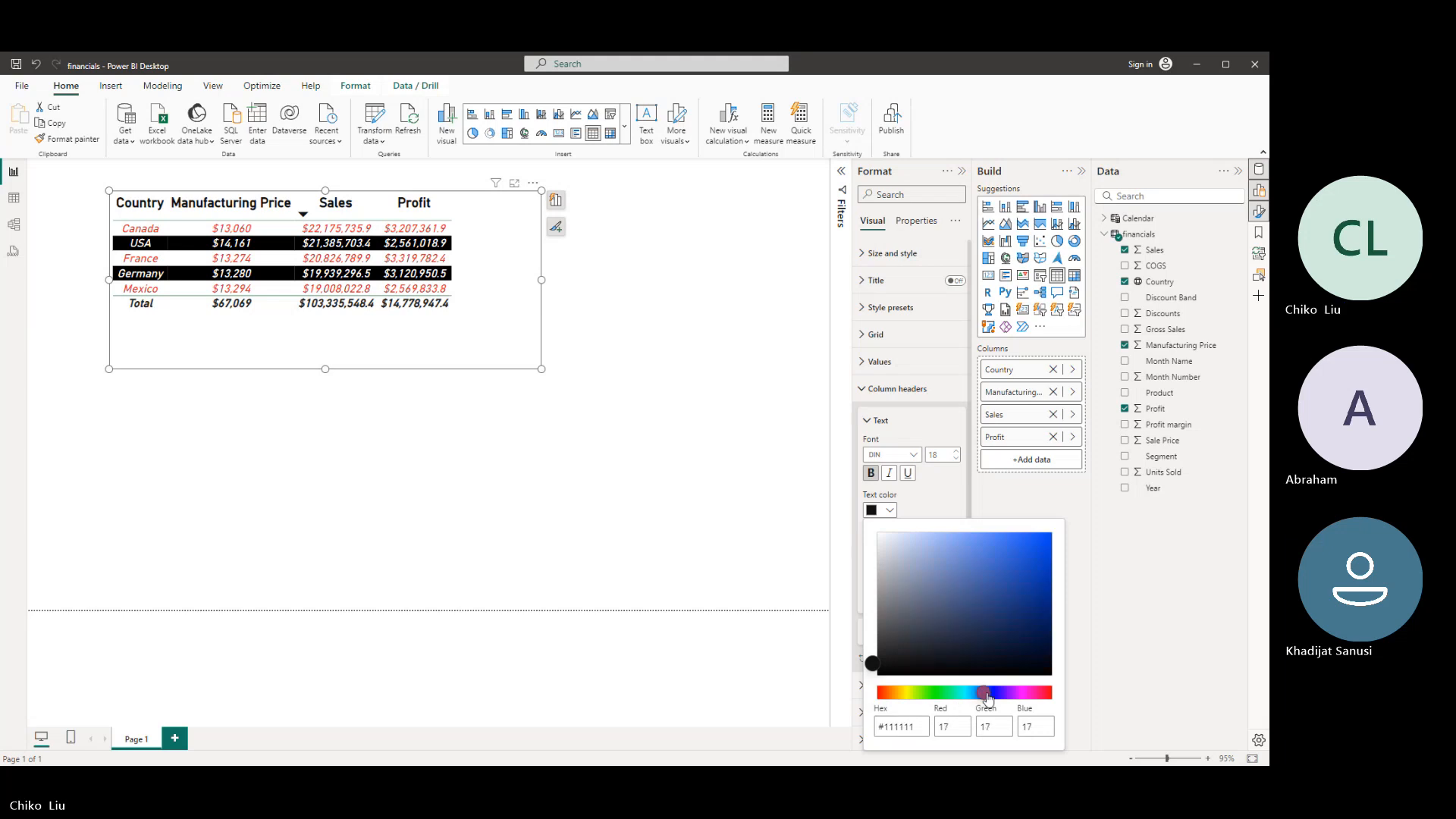
click(994, 693)
click(982, 546)
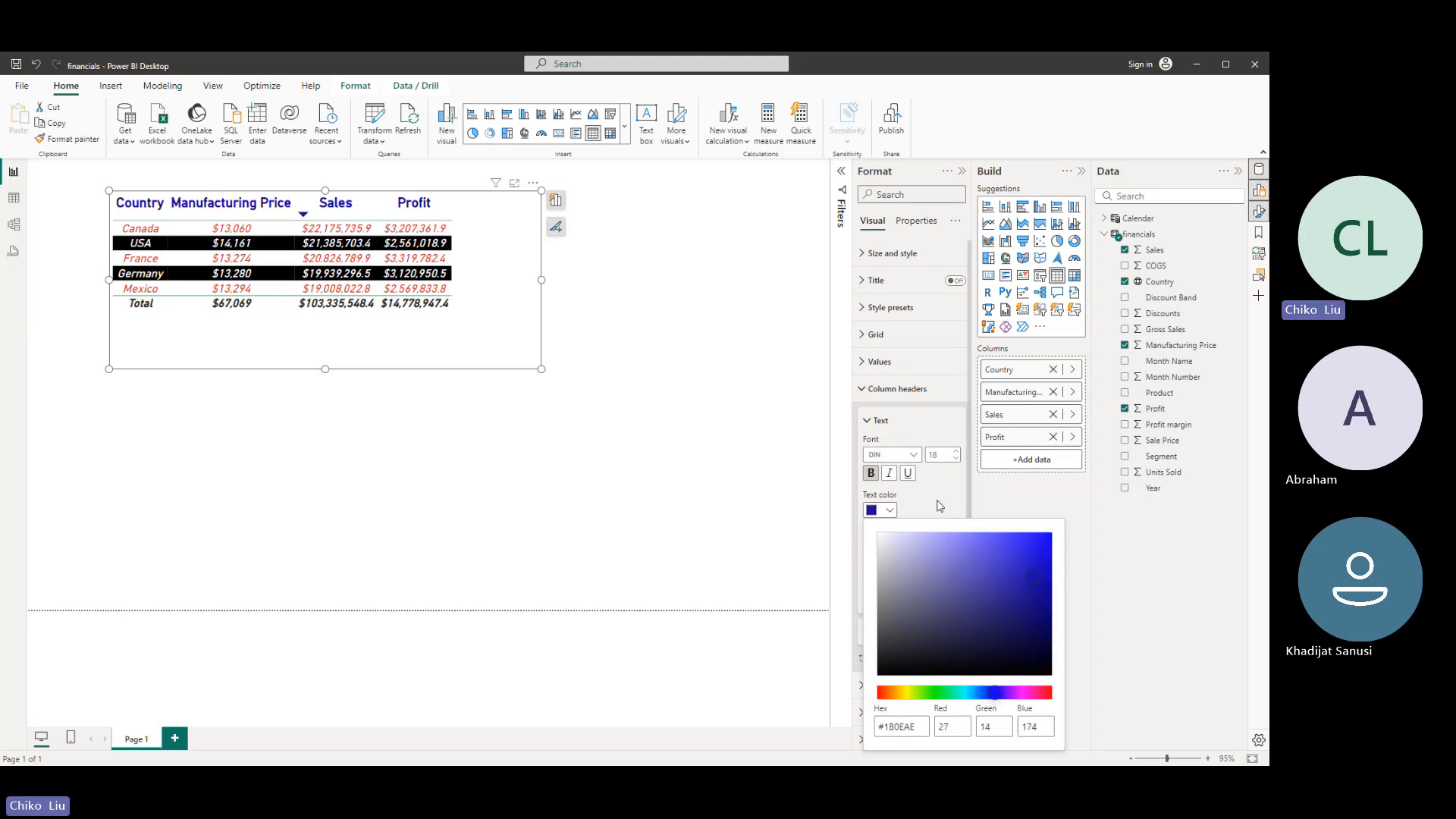
click(914, 515)
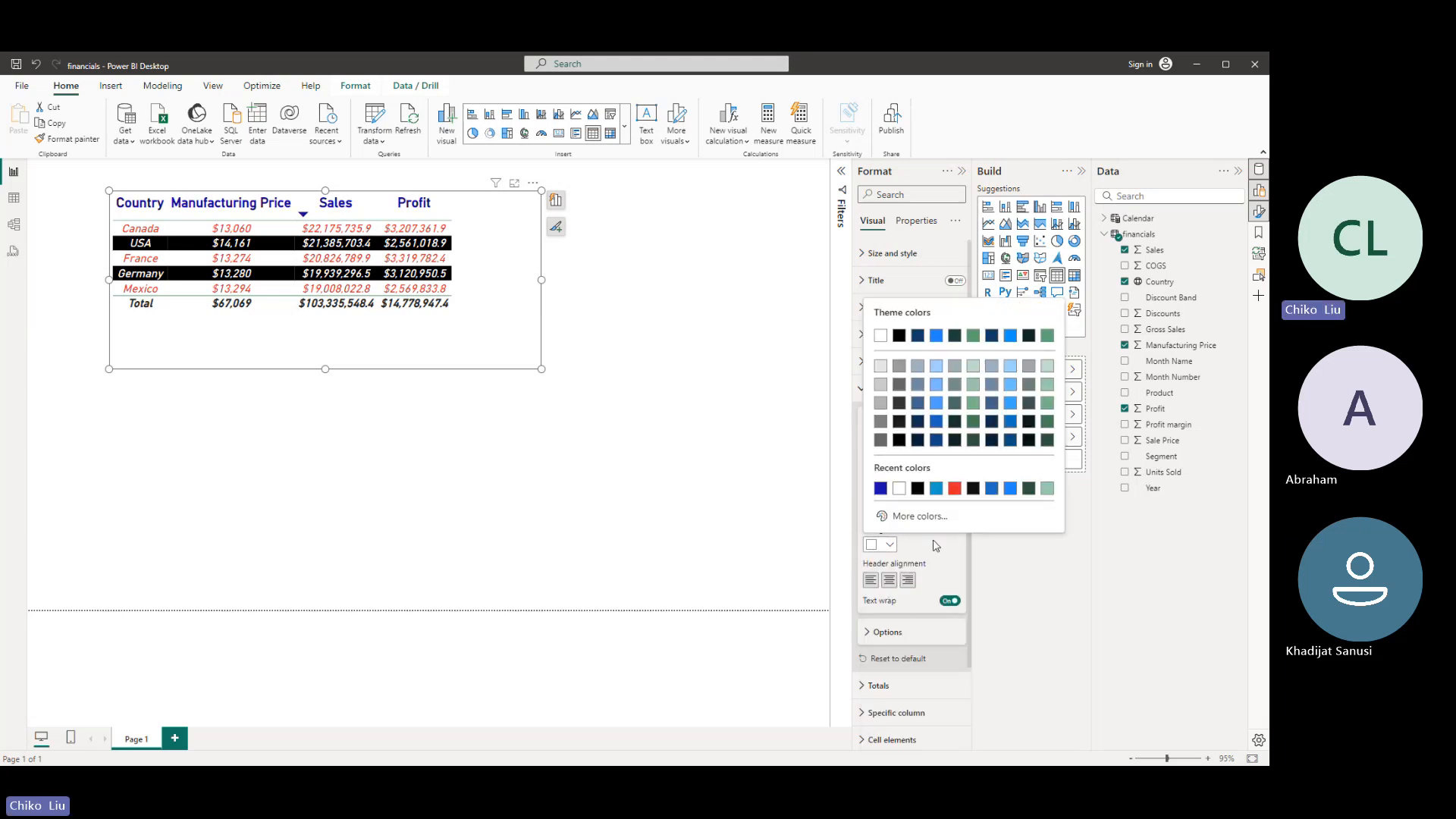
click(887, 546)
click(936, 488)
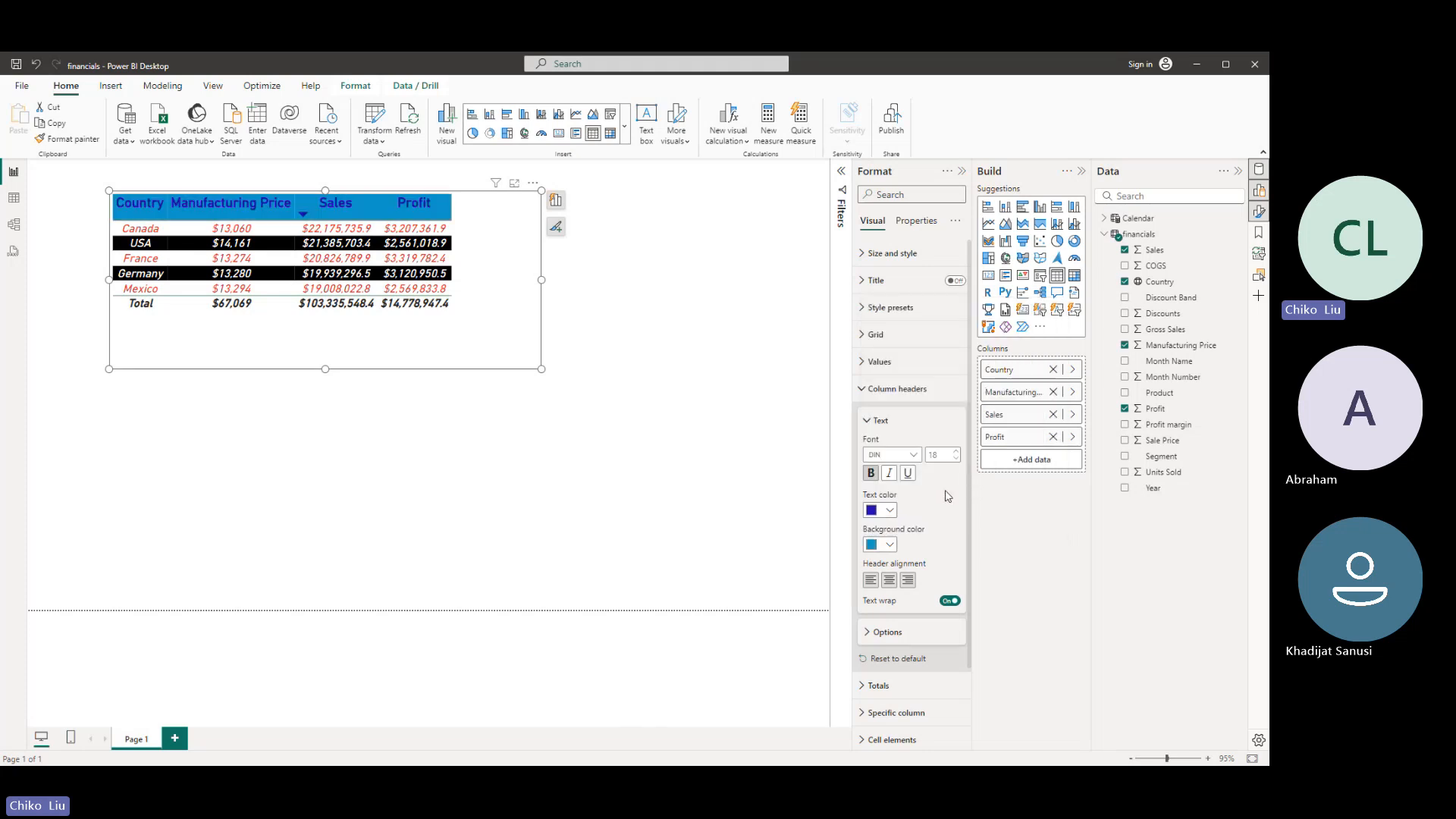
- Shrink the table frame to fit its contents, move the table to the page's upper right corner, and deselect it
drag(542, 369, 459, 319)
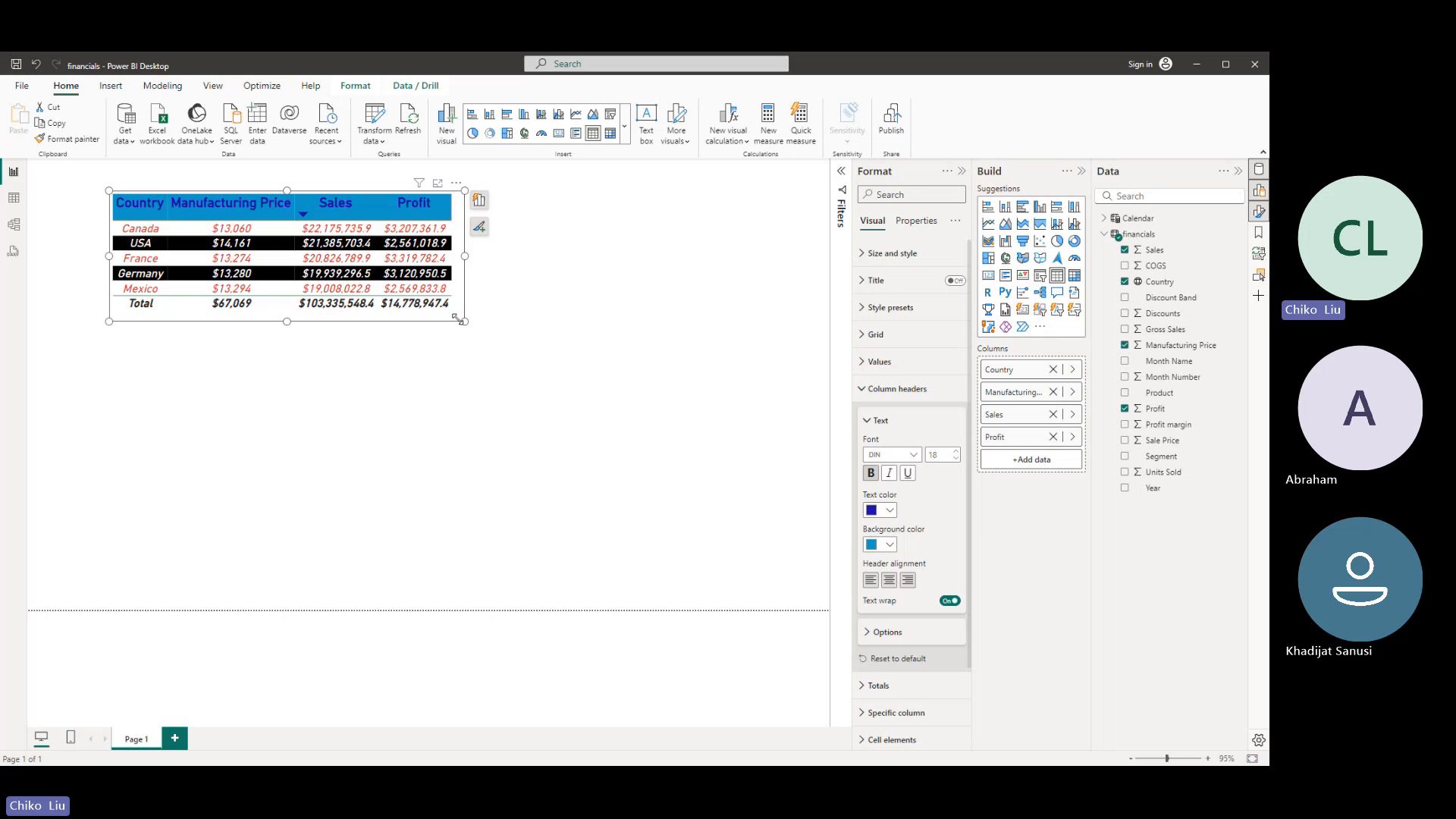
drag(317, 196, 699, 164)
click(637, 409)
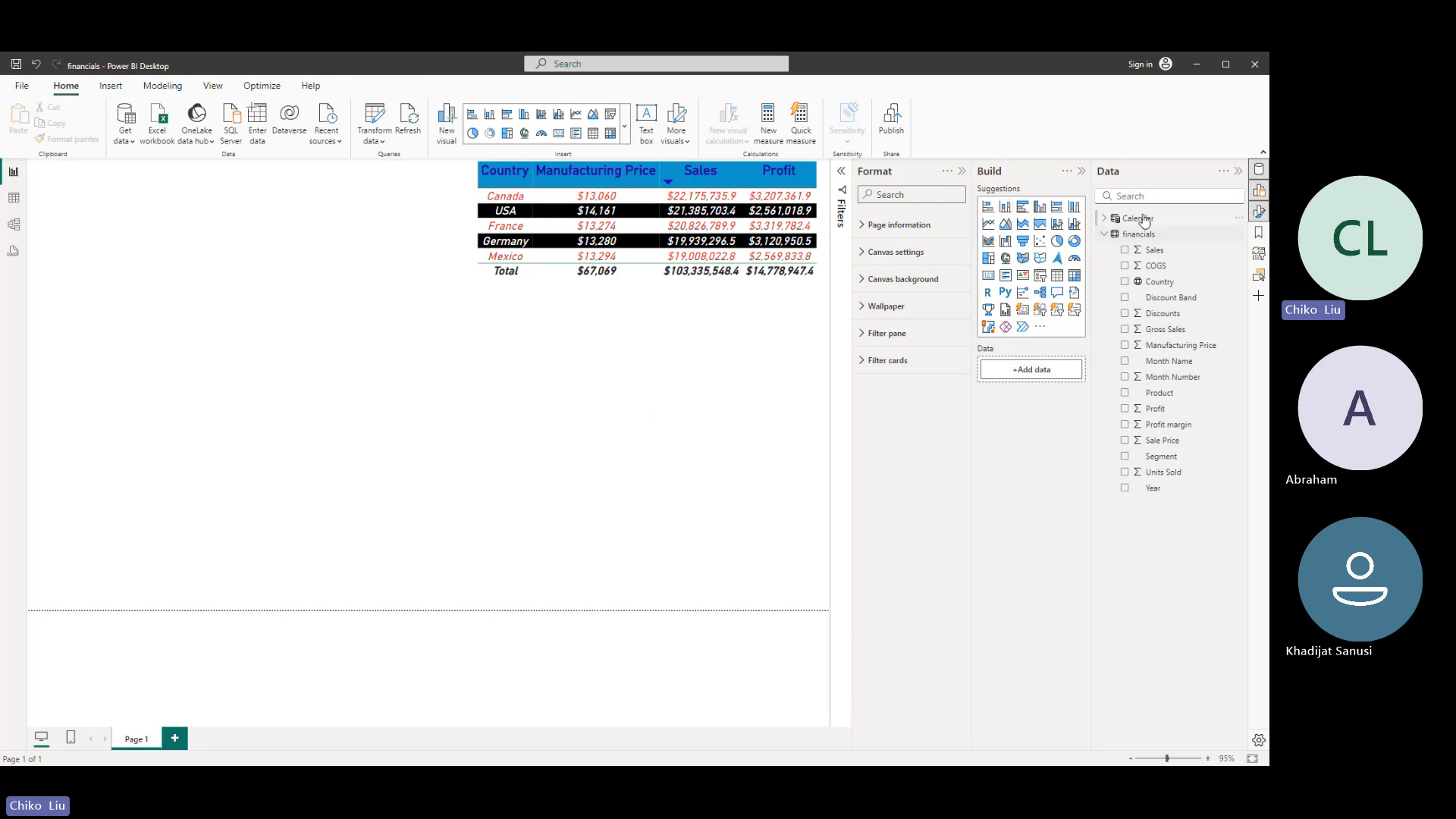
click(1126, 251)
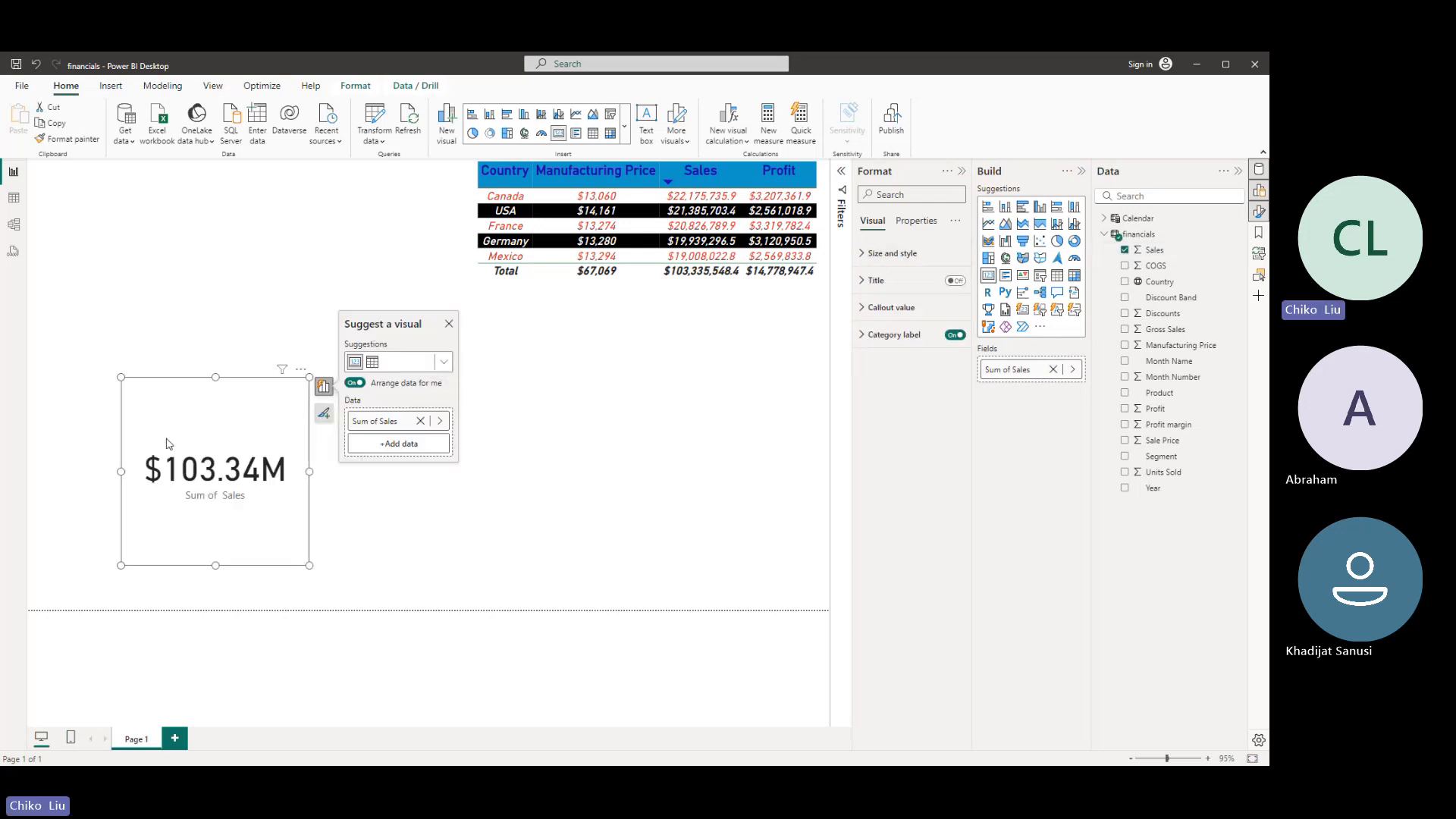
key(Delete)
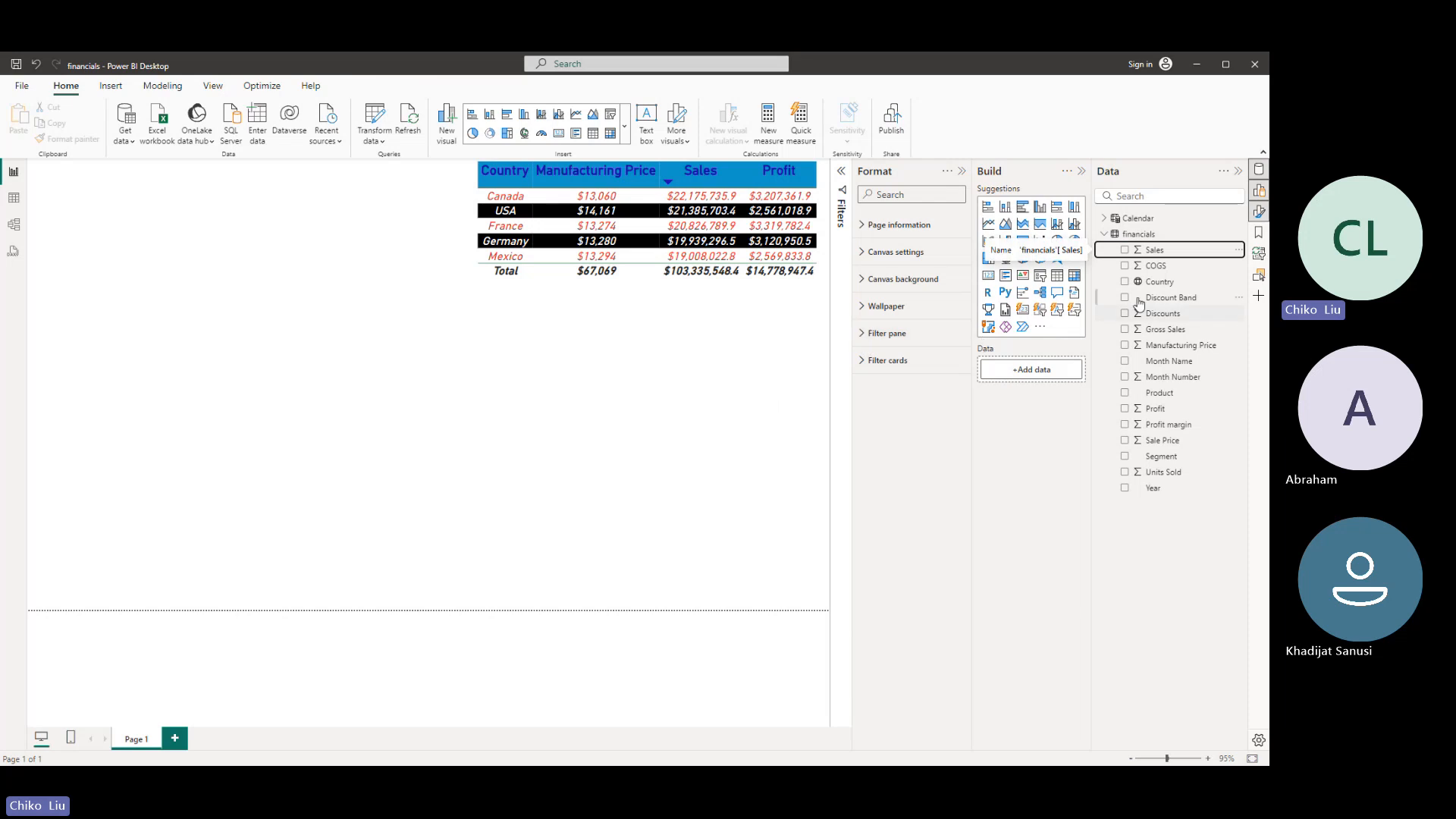
click(481, 287)
click(330, 261)
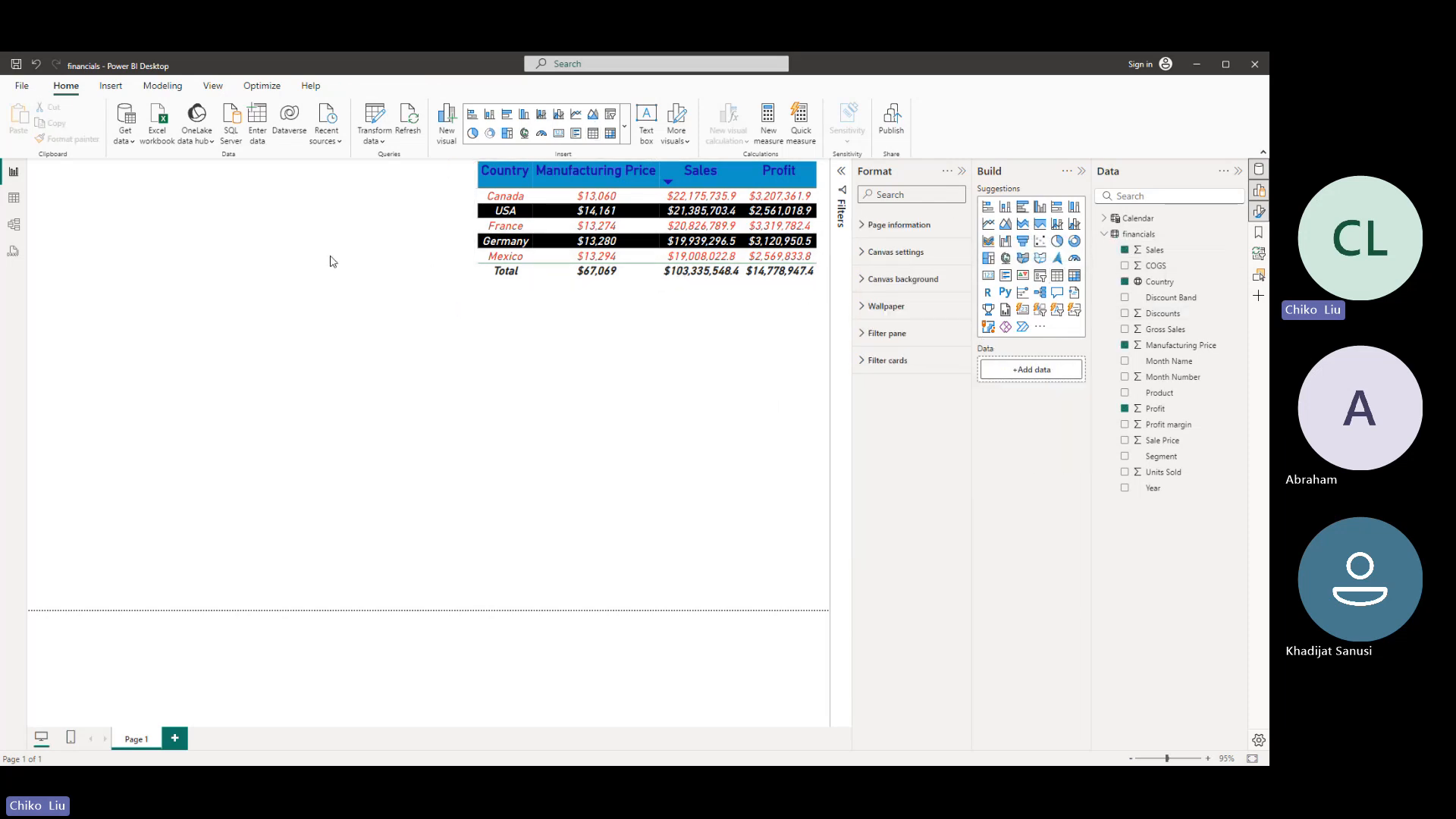
- Create a line chart of Sales and Profit over the Calendar date hierarchy
click(1125, 250)
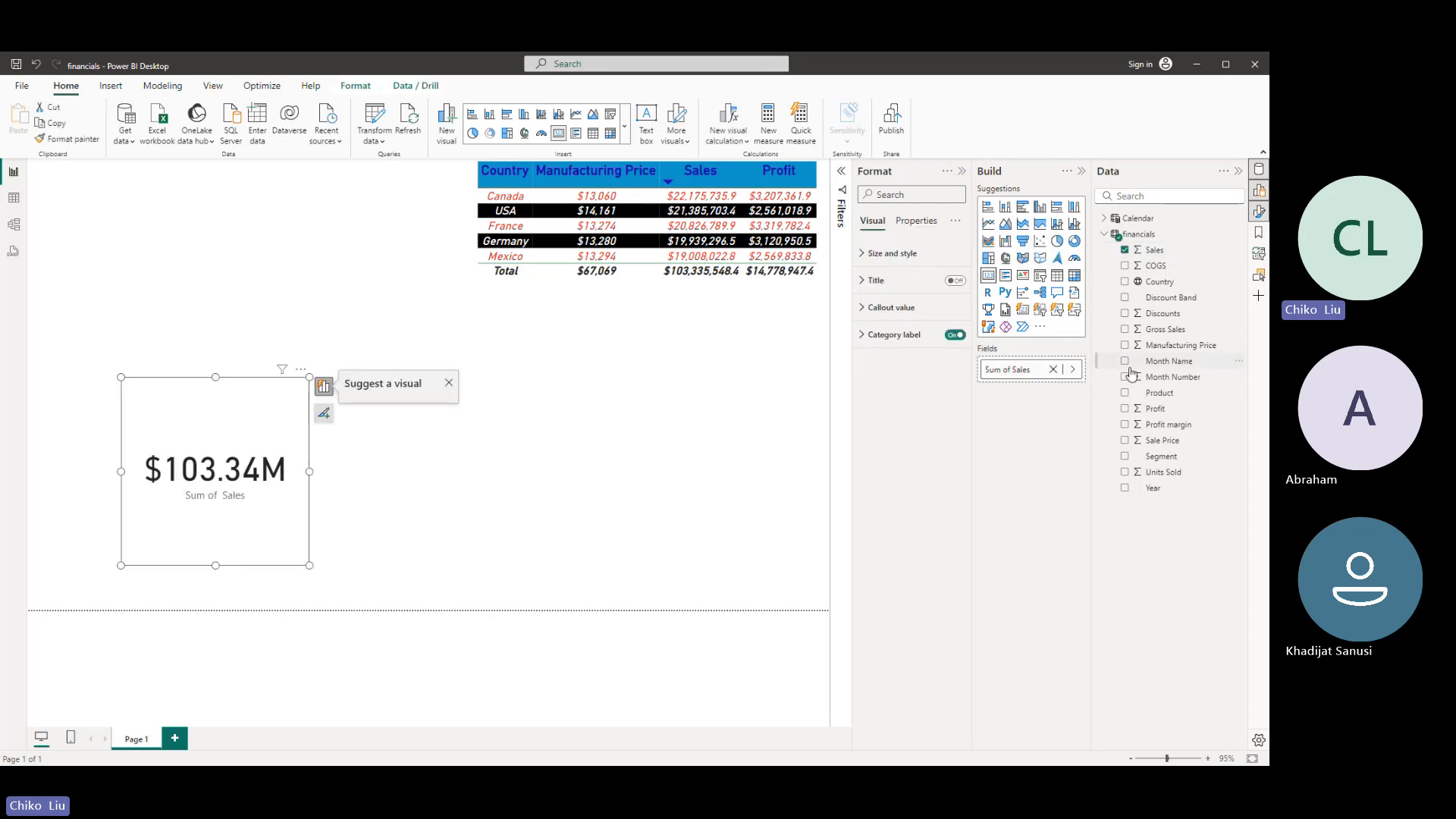
click(1125, 409)
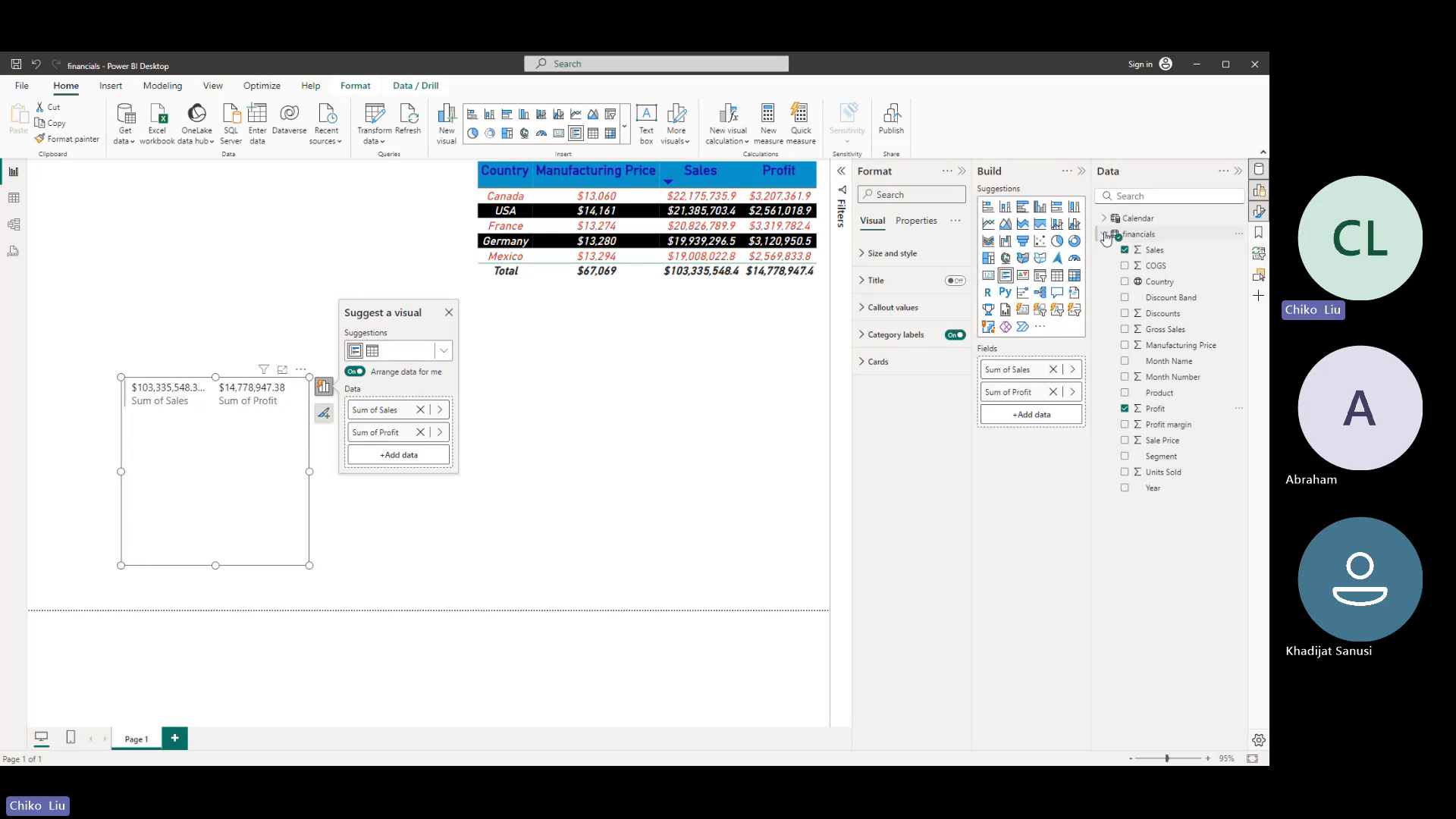
click(1105, 235)
click(1104, 219)
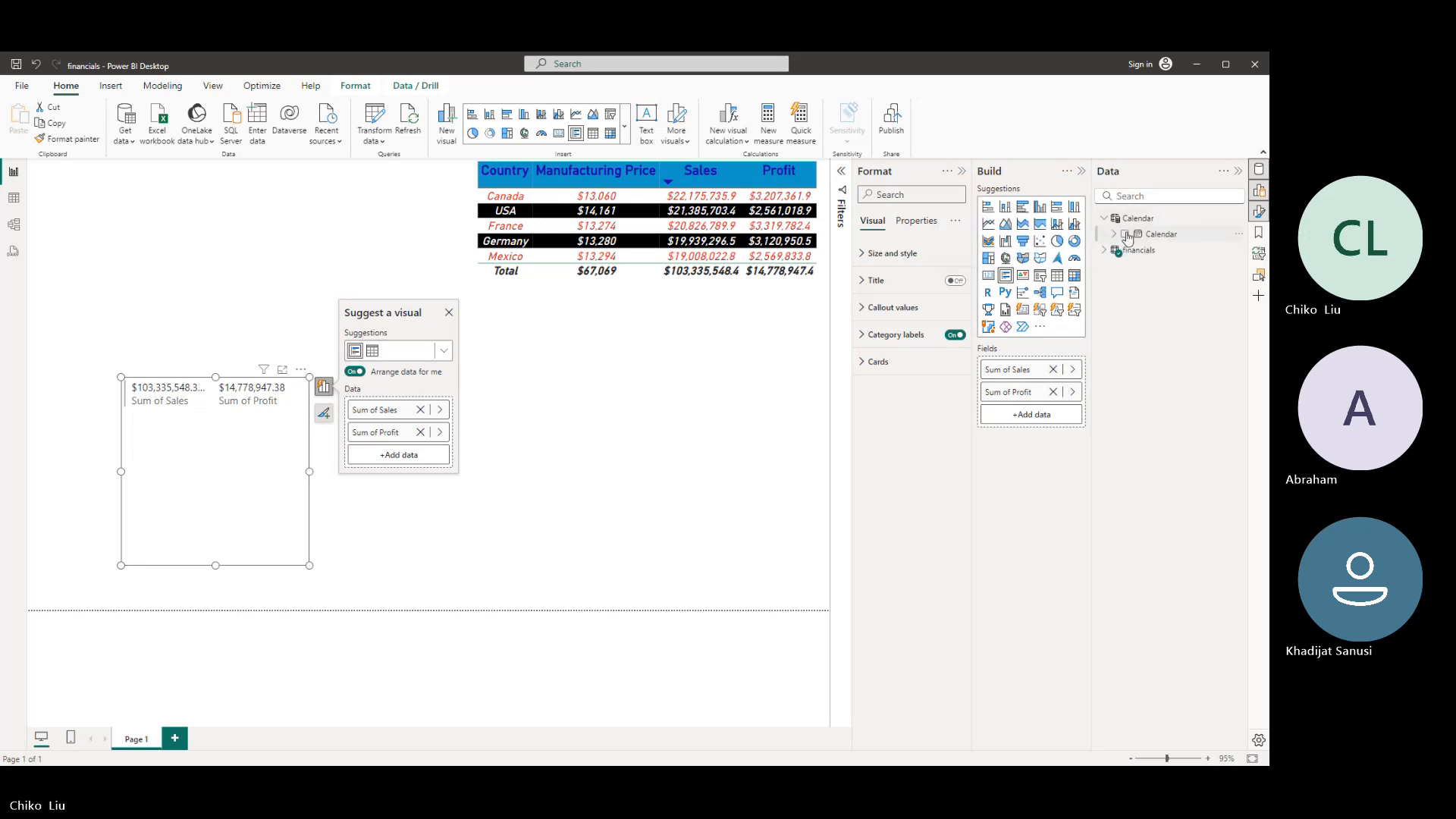
click(1126, 235)
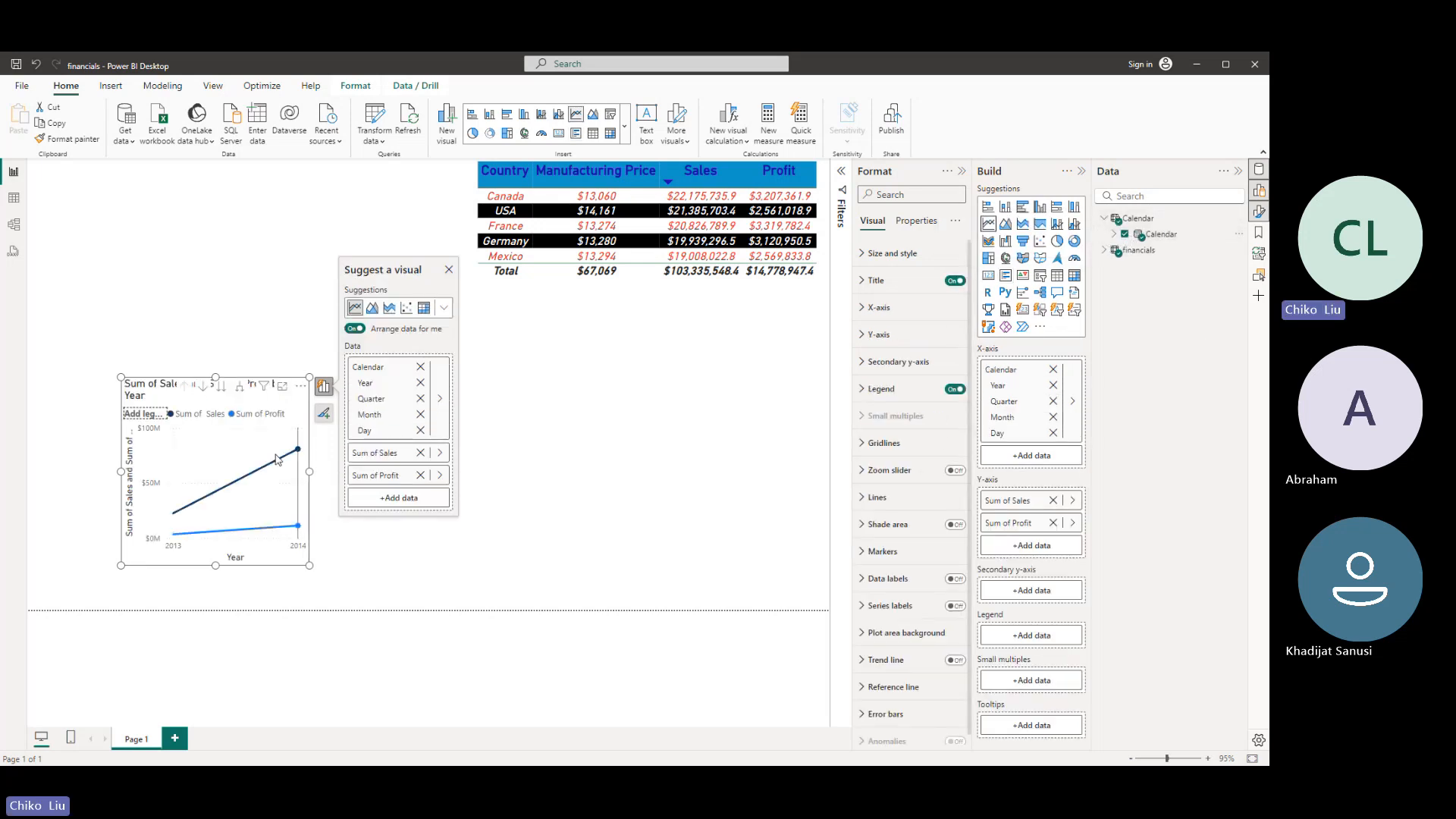
- Widen the line chart in both directions to span nearly the page width and expand its date axis through quarter to month level
click(455, 468)
drag(454, 463, 797, 459)
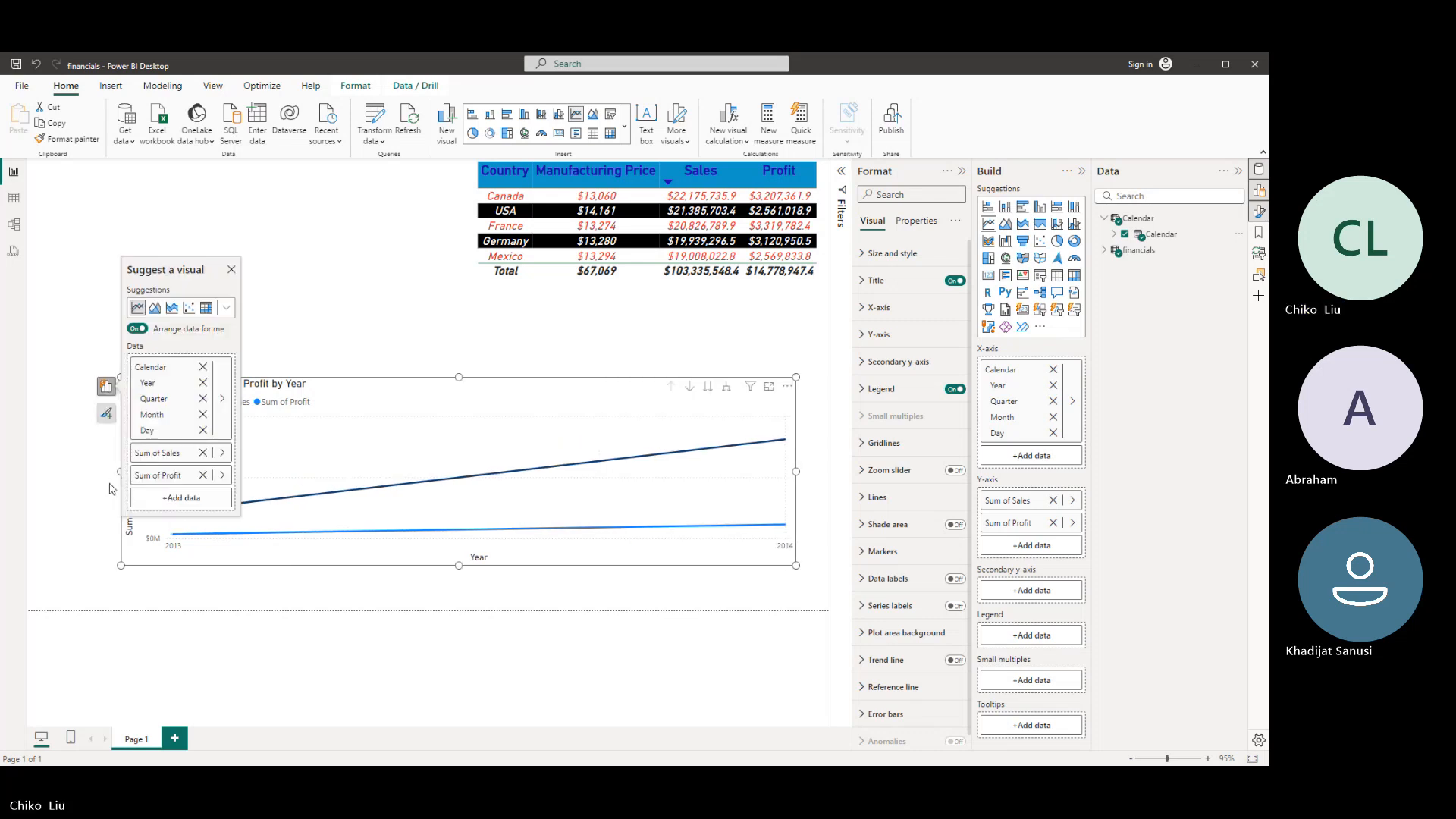
click(111, 488)
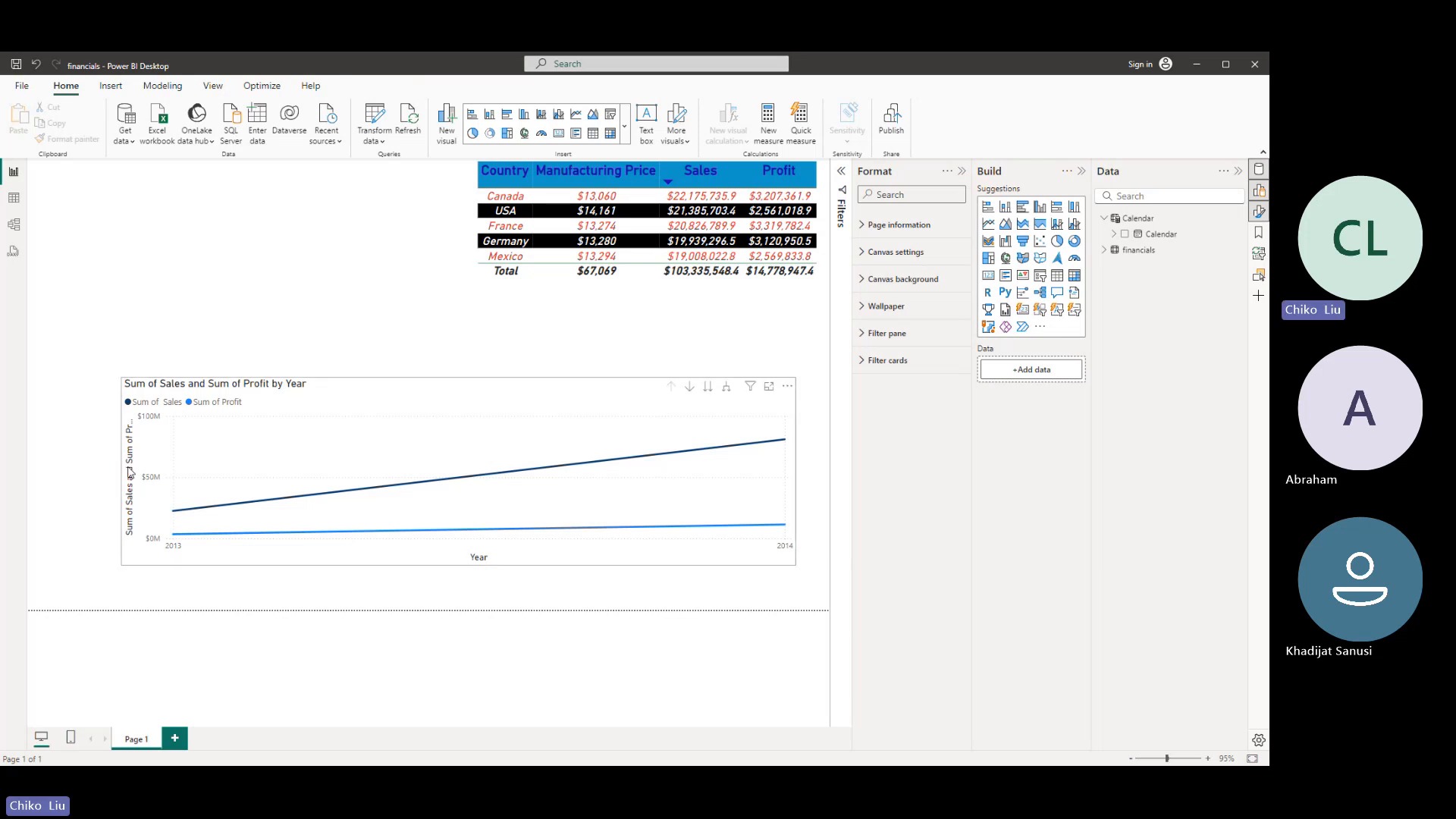
click(121, 480)
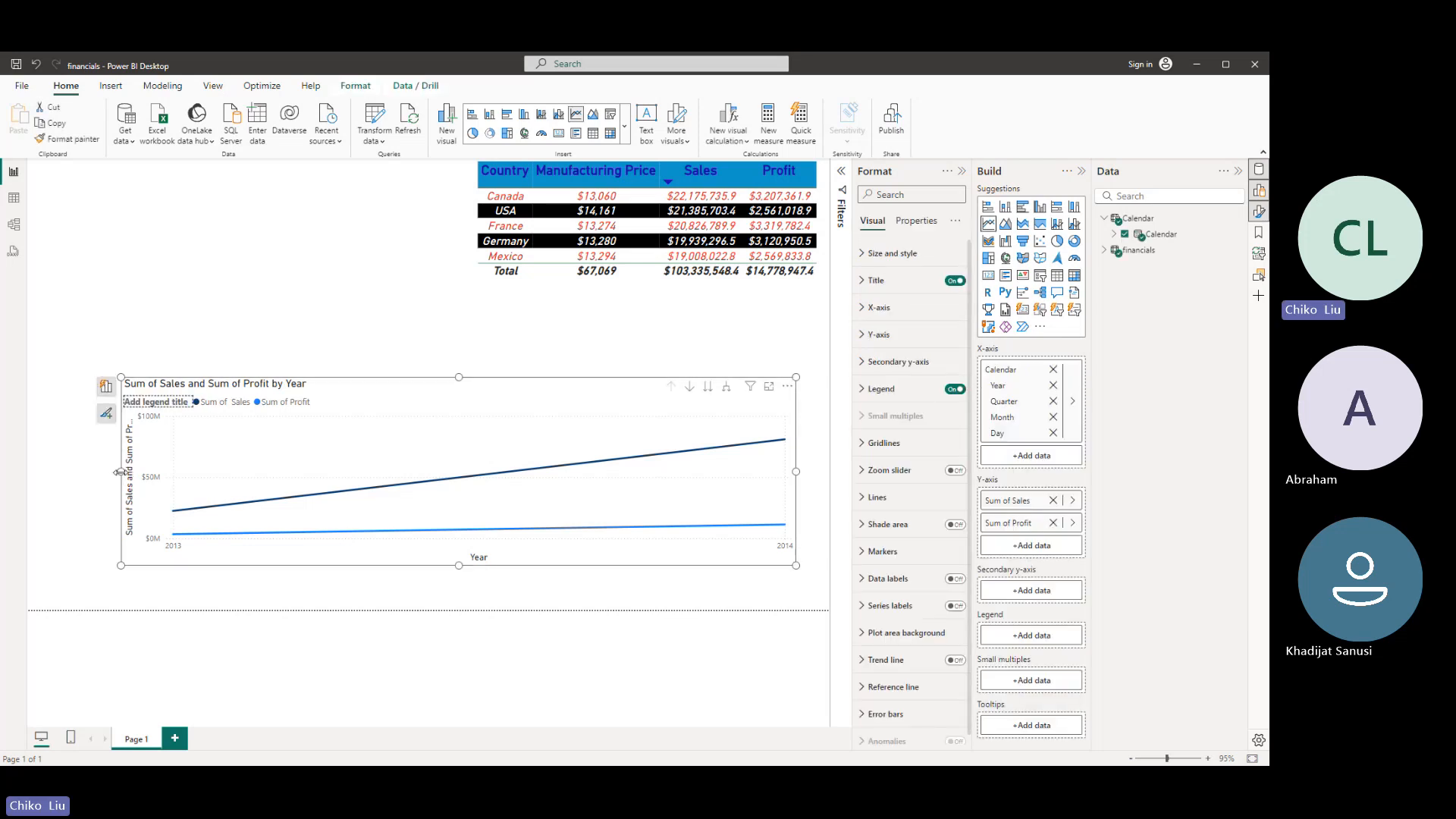
drag(120, 471, 57, 468)
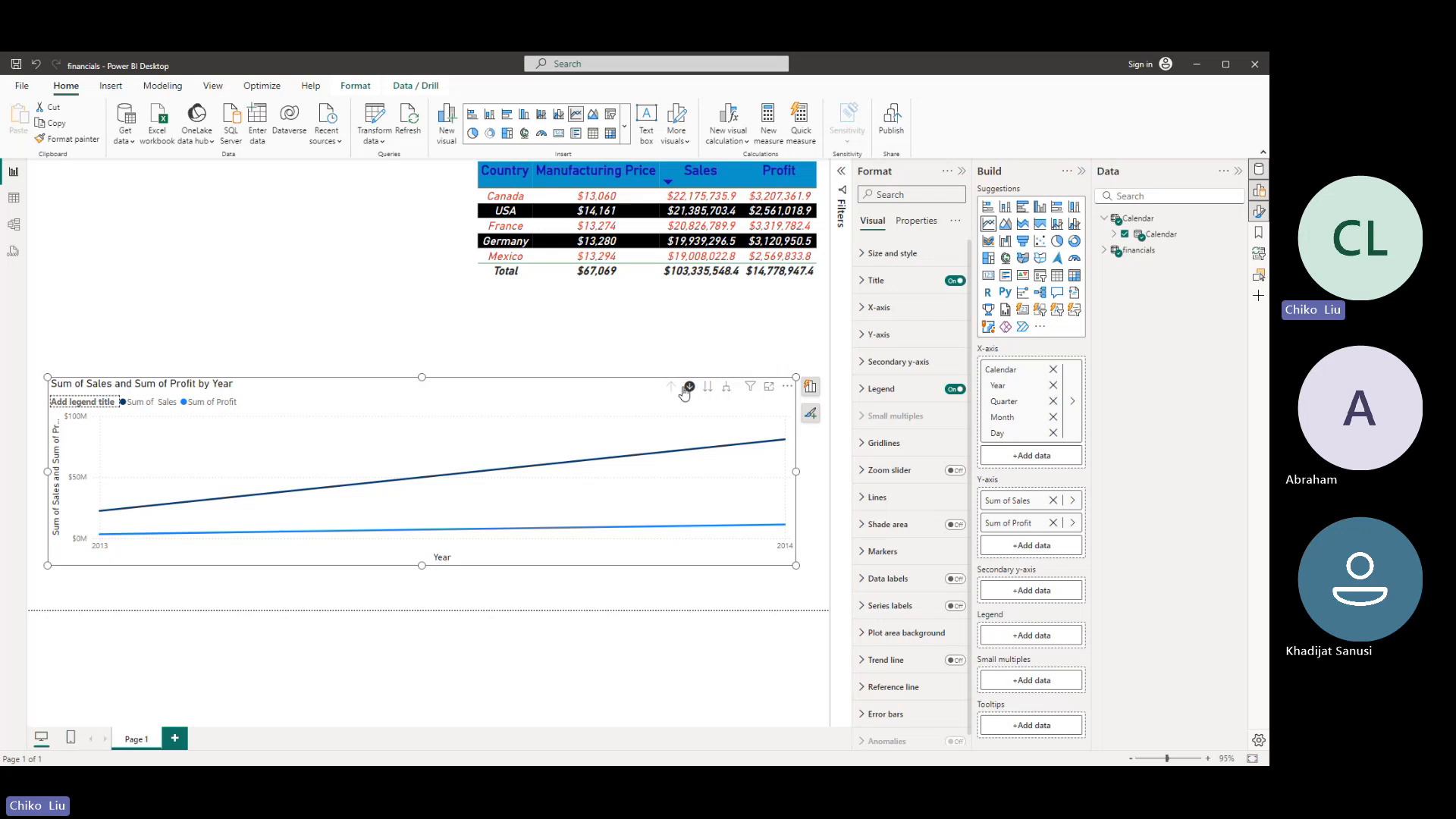
click(727, 389)
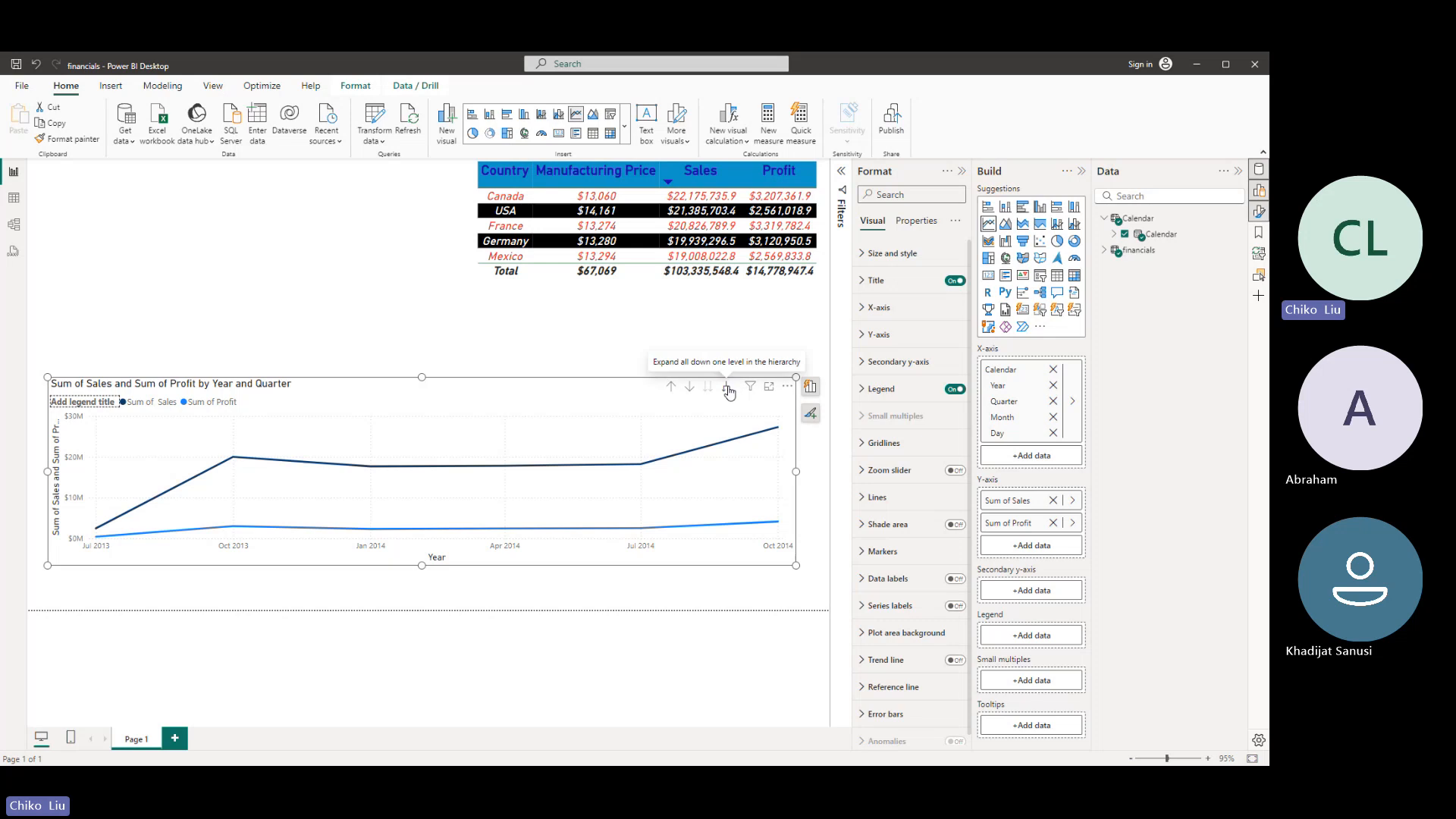
click(727, 390)
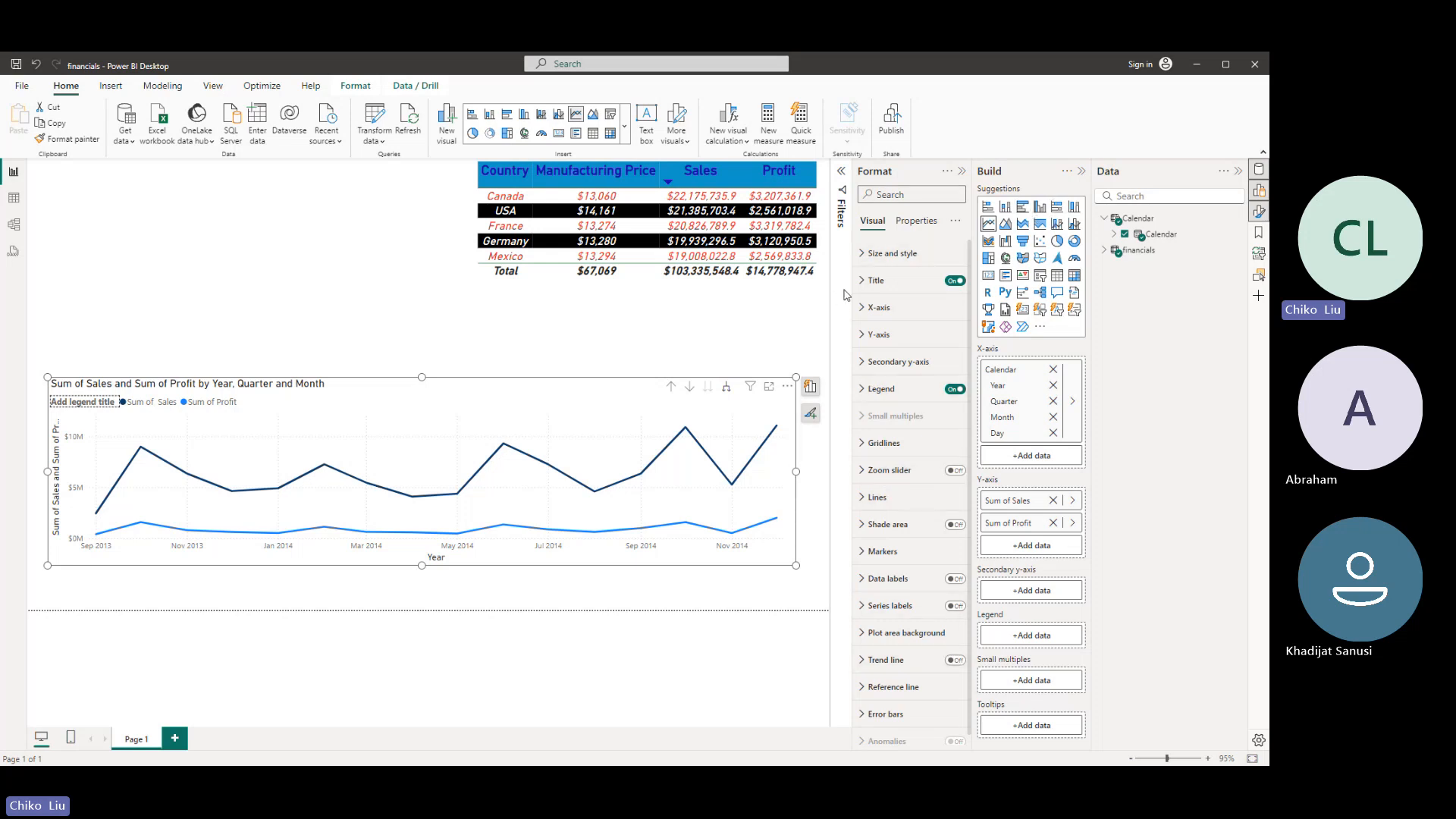
- Widen the formatting pane and turn off the line chart's horizontal and vertical gridlines
drag(844, 293, 781, 283)
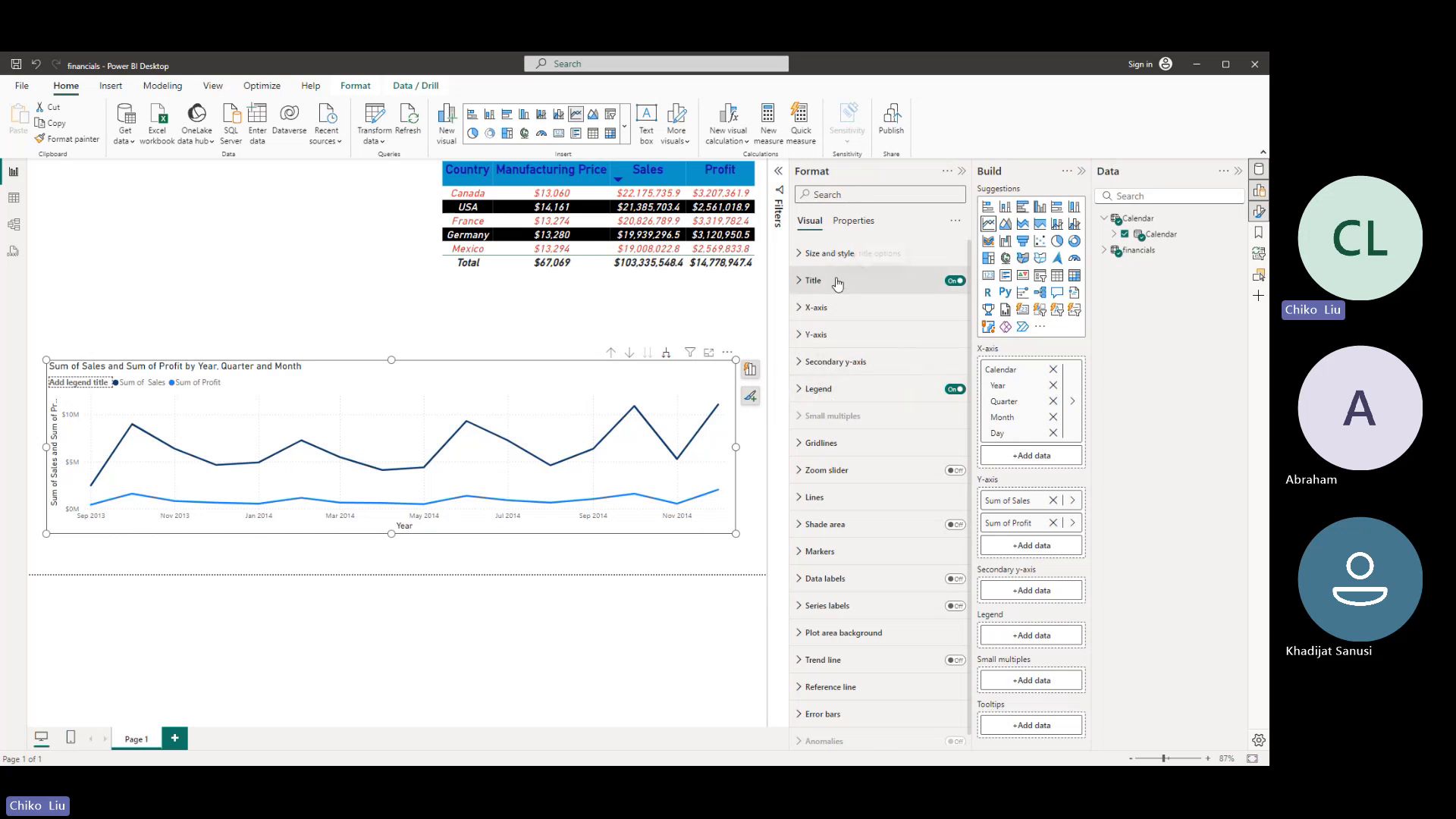
click(821, 443)
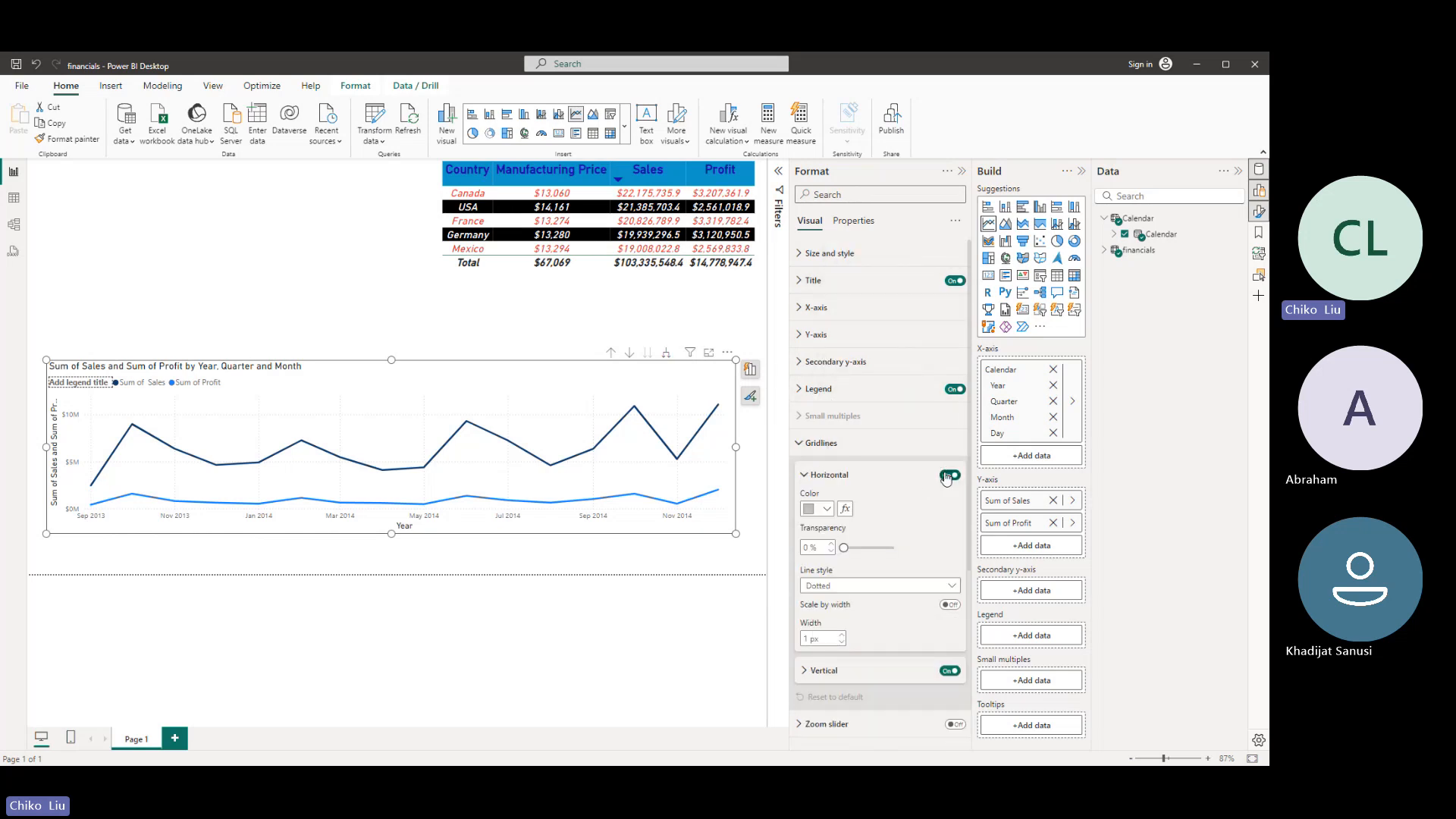
click(949, 476)
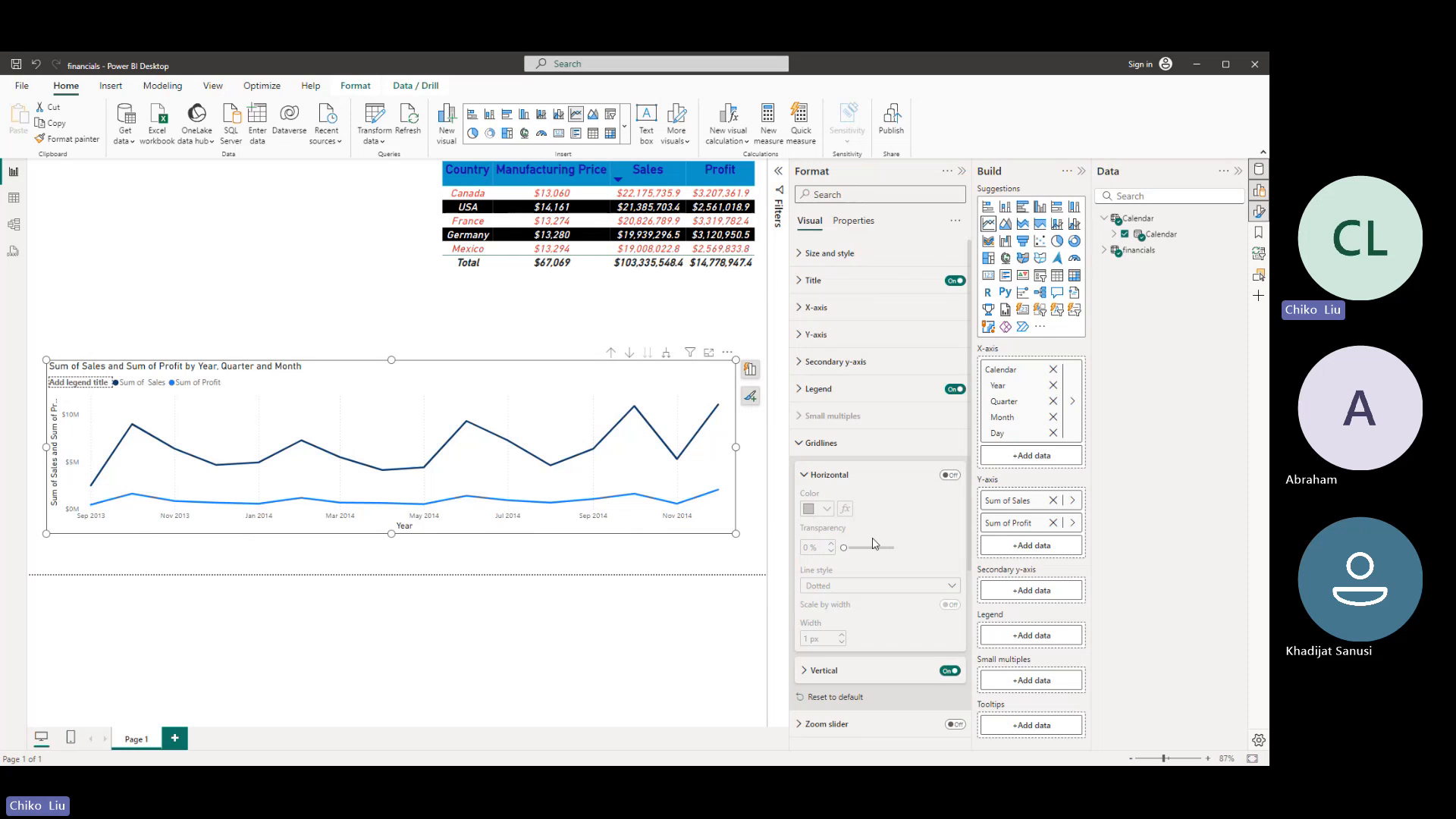
click(950, 670)
click(804, 448)
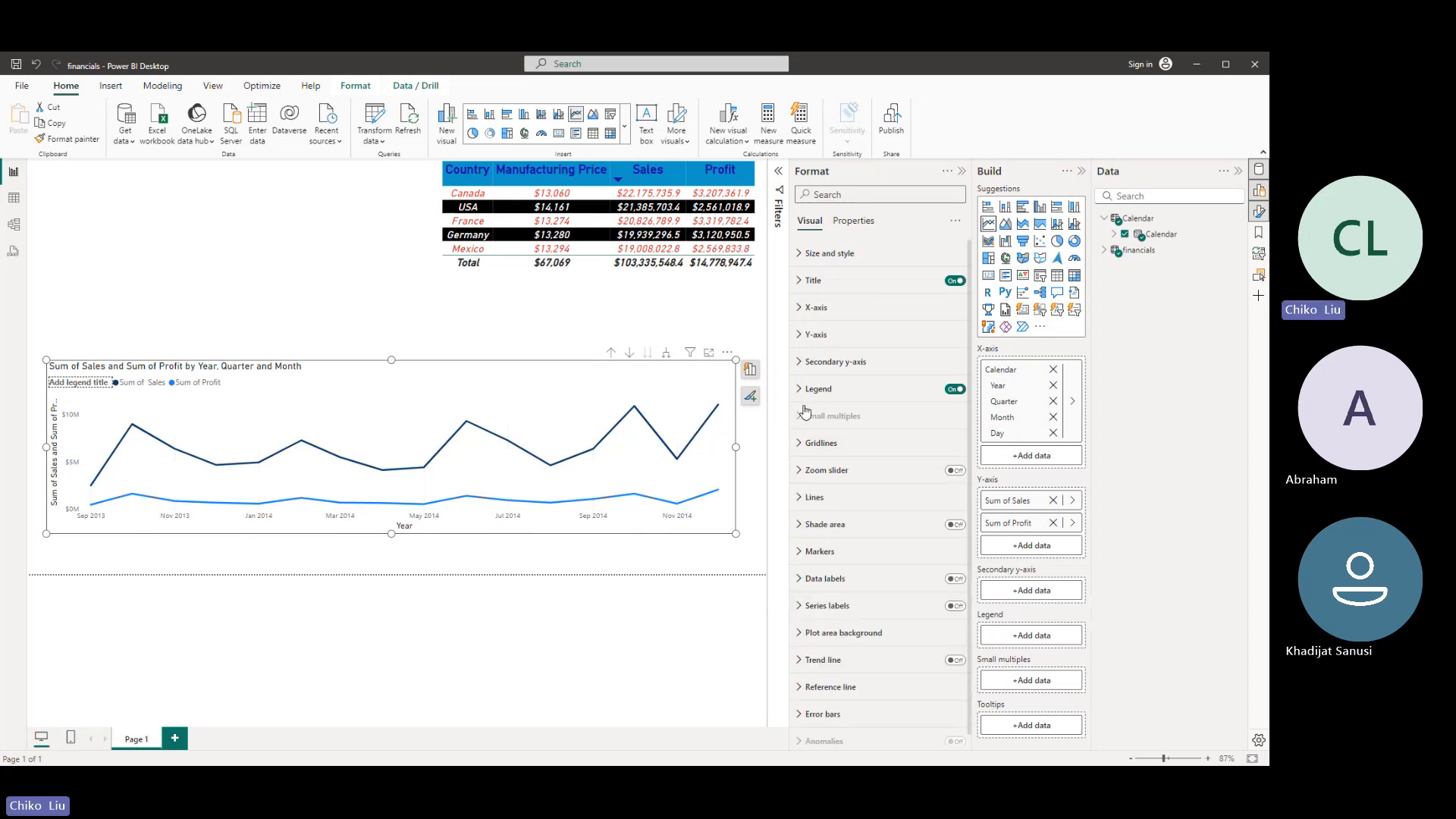
- Try the Dotted line style on all series of the line chart and return to Solid
click(814, 497)
scroll(944, 504, down, 3)
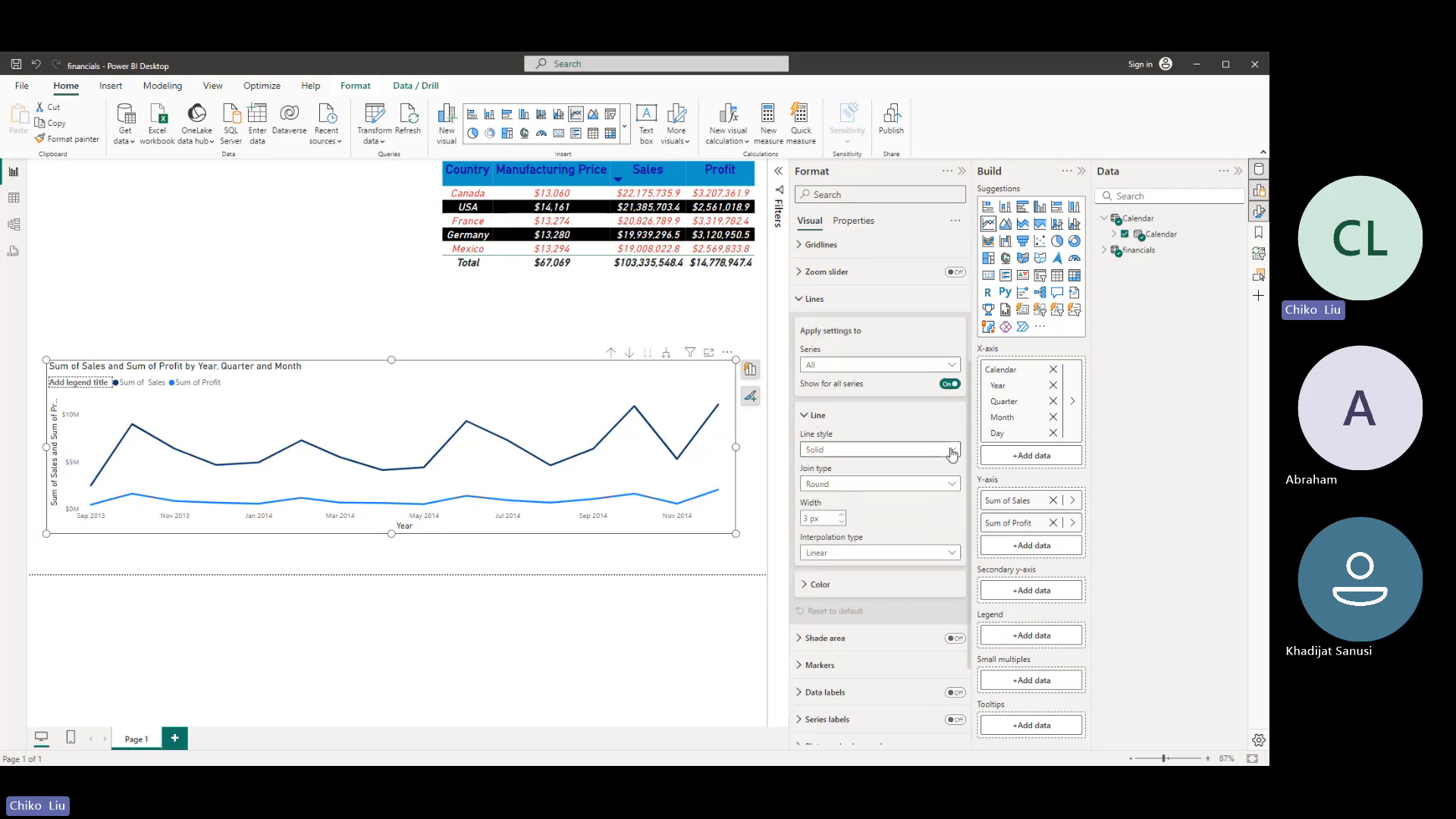
click(953, 451)
click(945, 498)
click(951, 452)
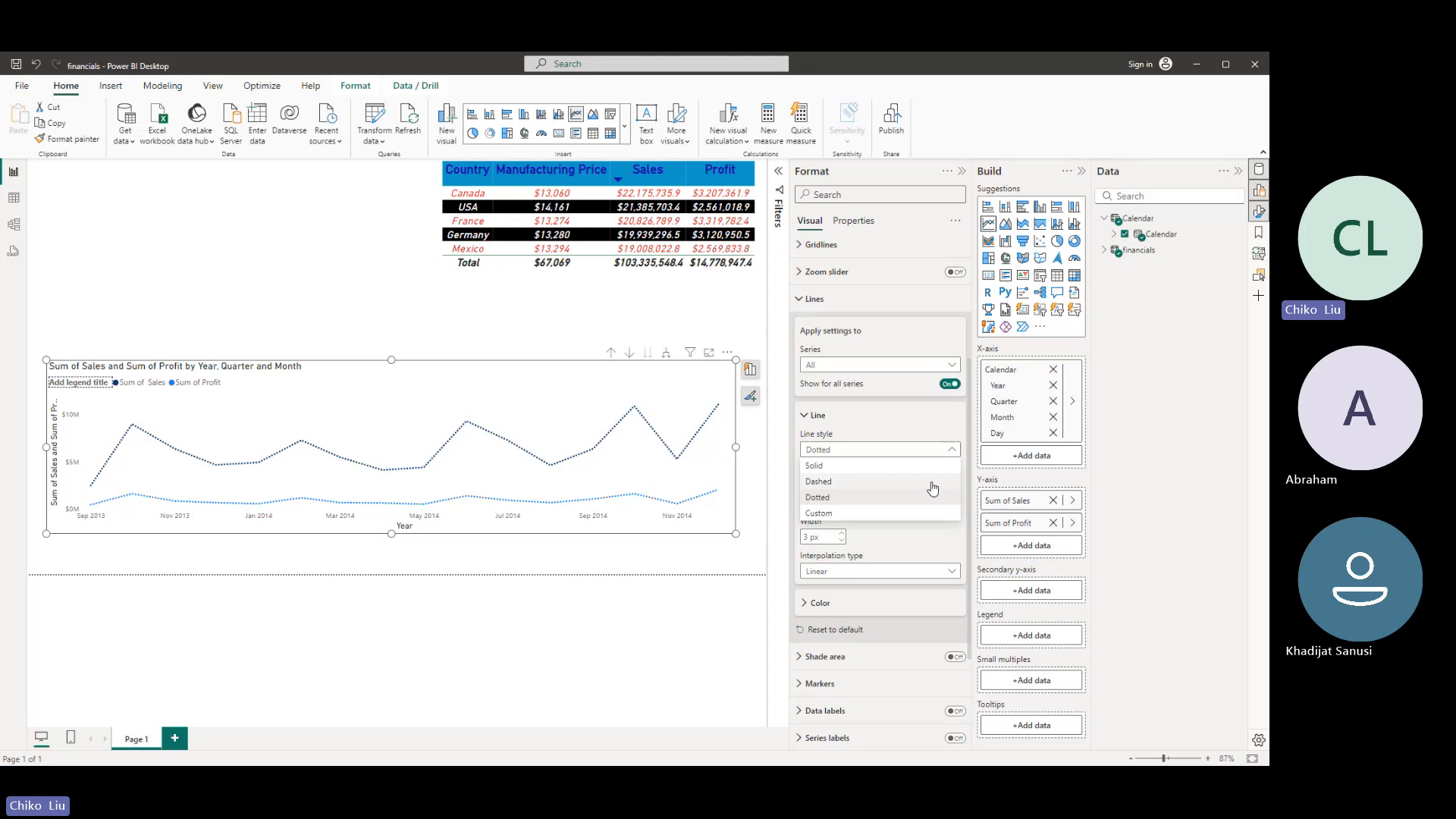
click(911, 466)
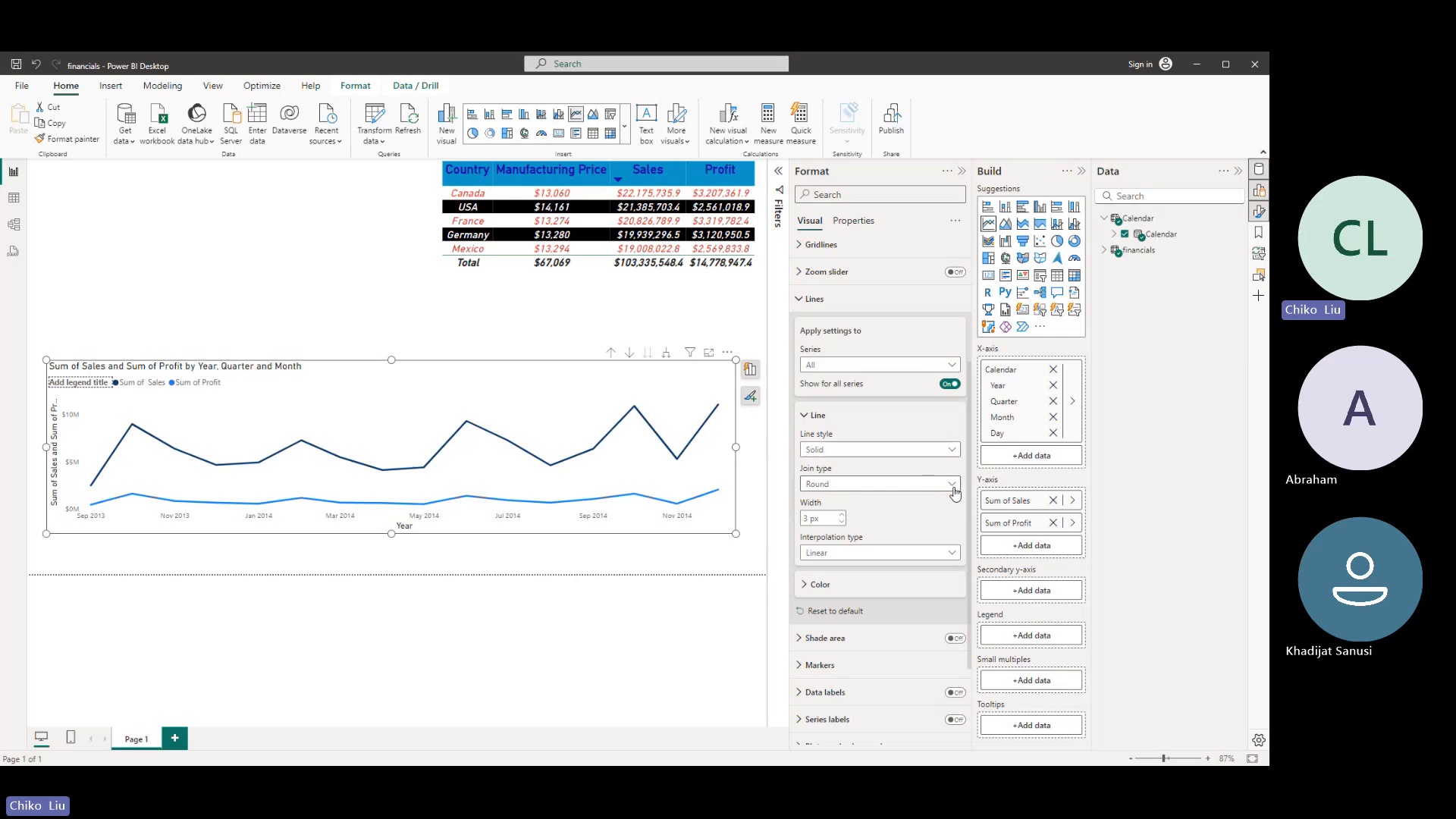
- Set the chart lines' join type to Bevel and their interpolation type to Smooth
click(948, 485)
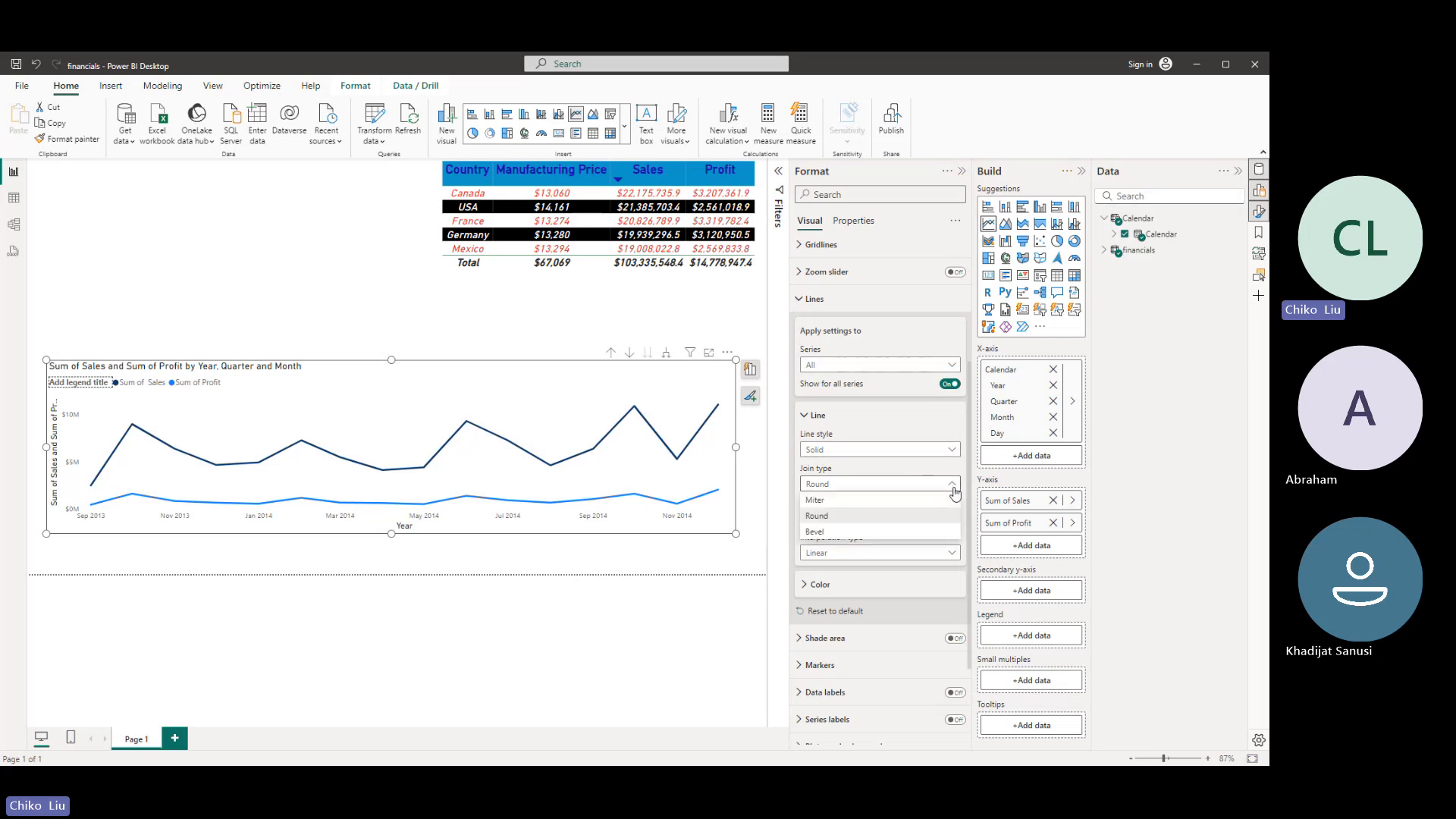
click(910, 533)
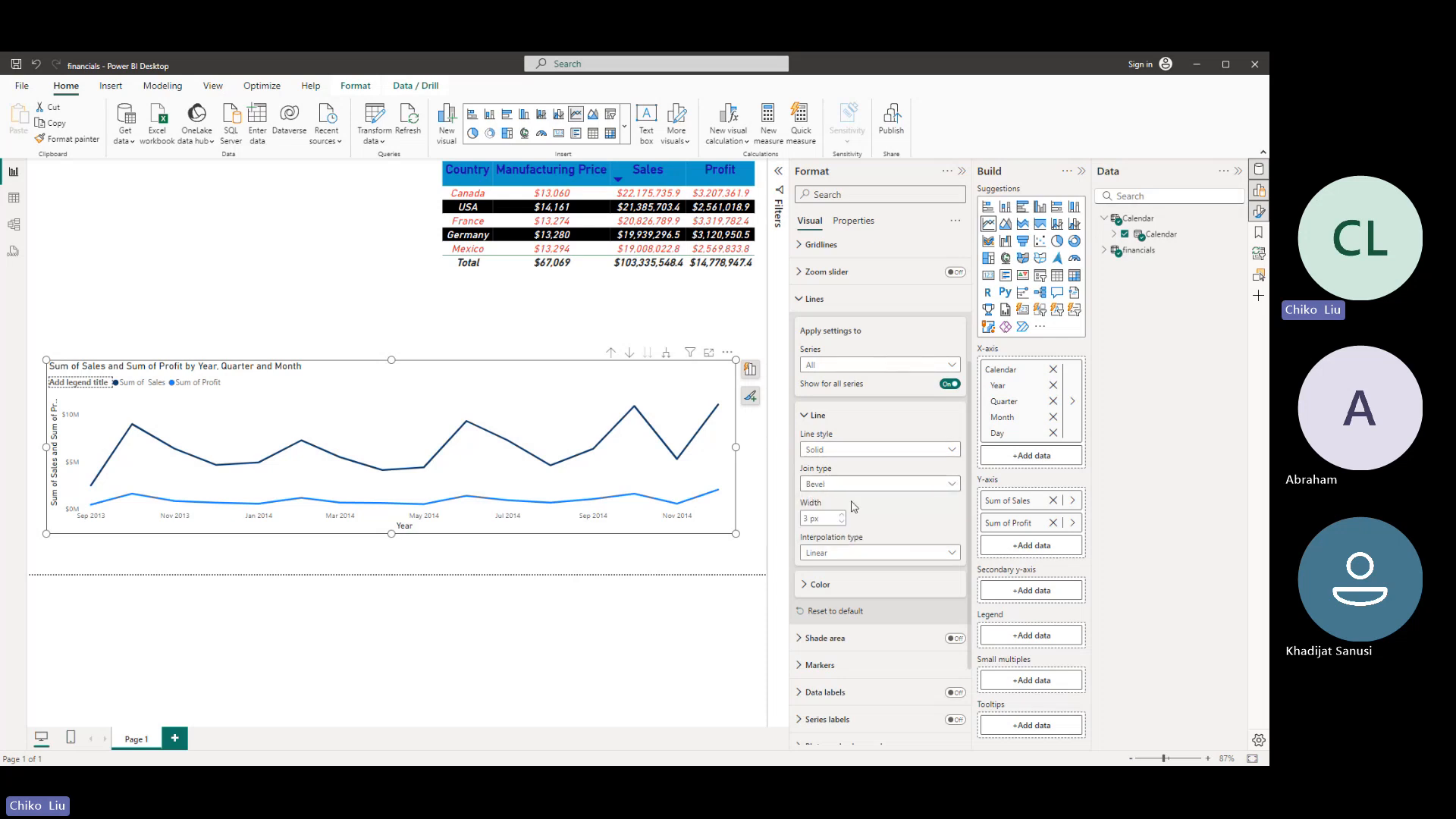
click(904, 555)
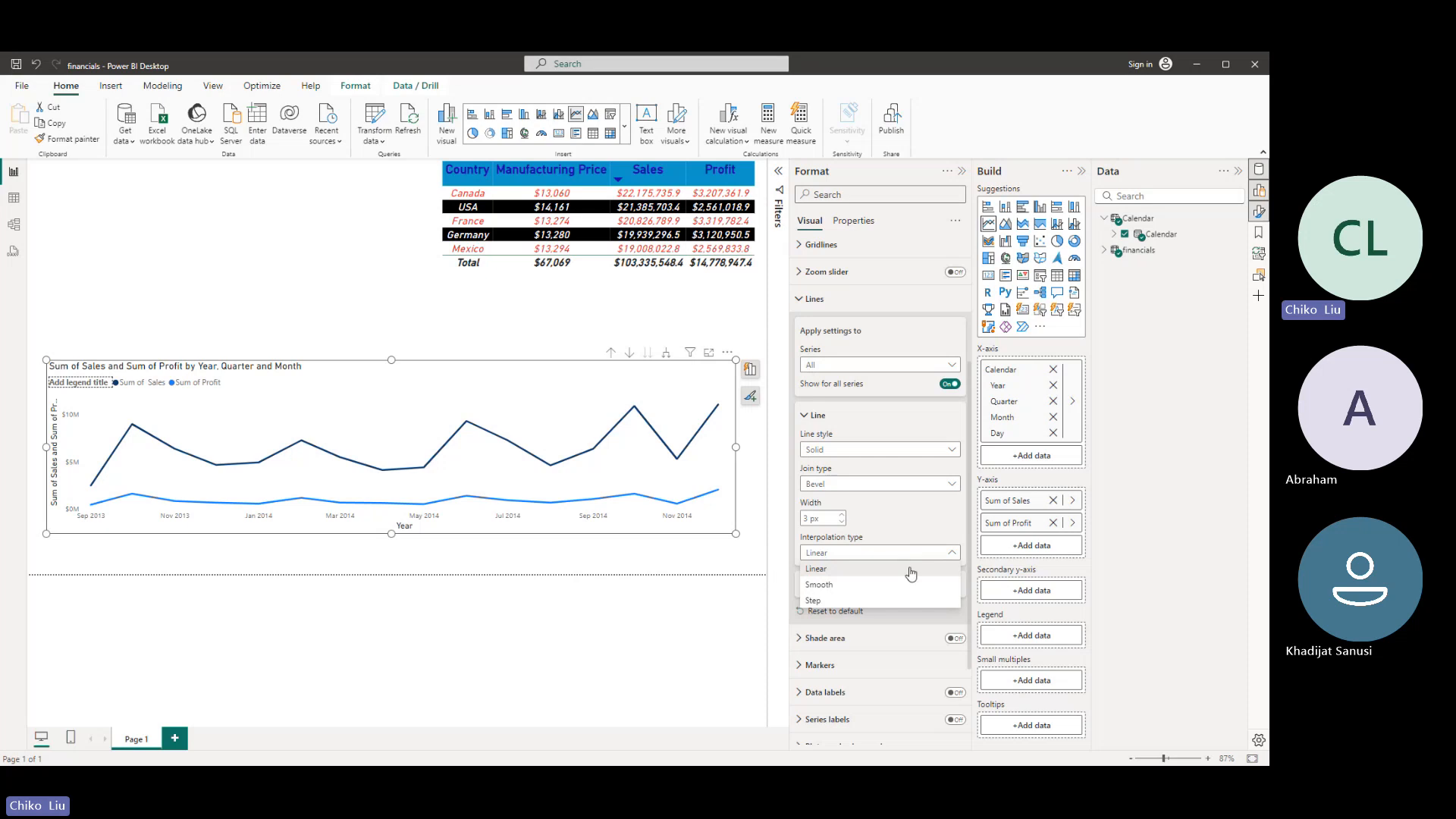
click(914, 586)
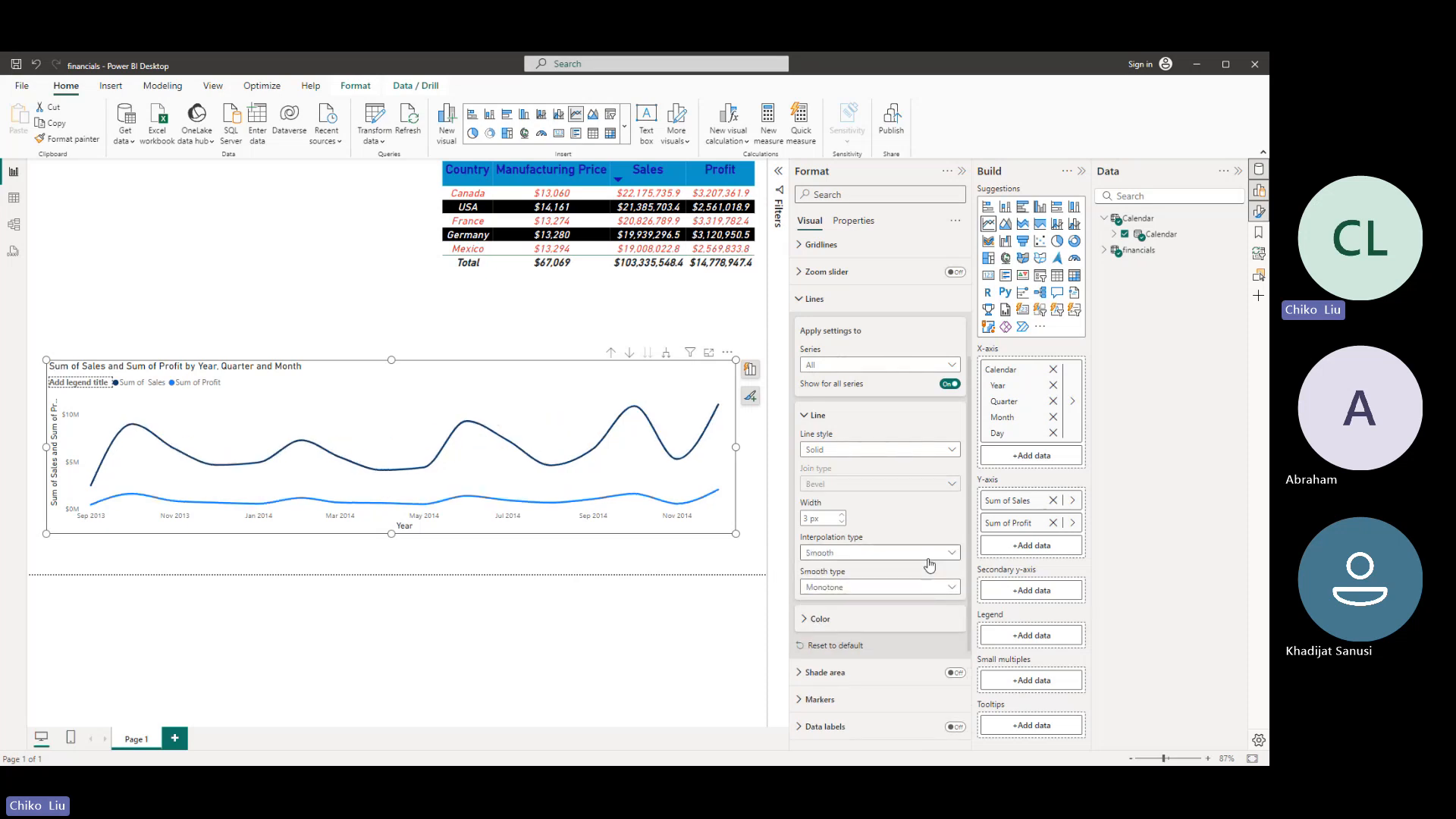
- Try Step interpolation with the step position Before on the chart lines and return to Smooth
click(929, 556)
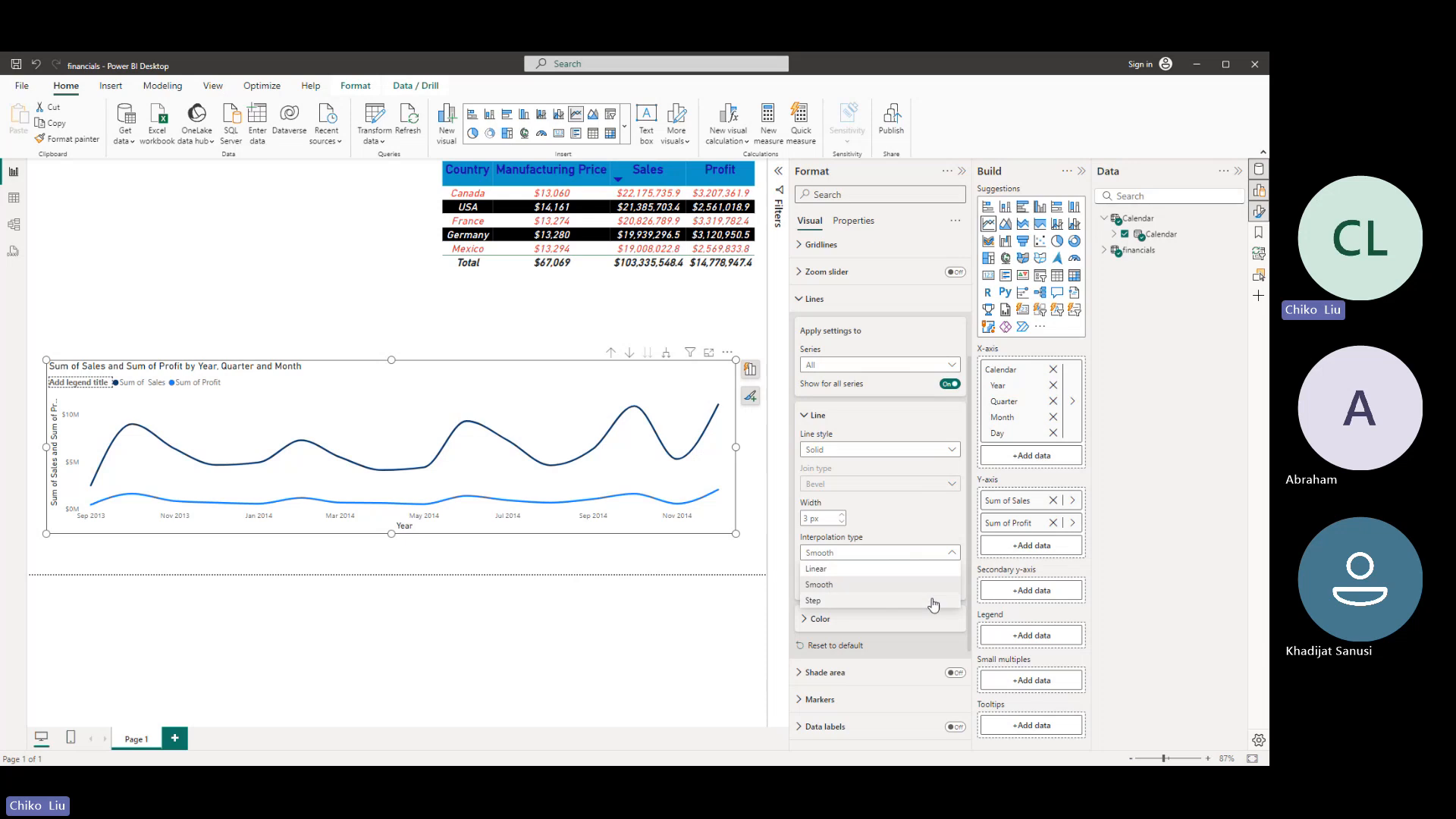
click(933, 603)
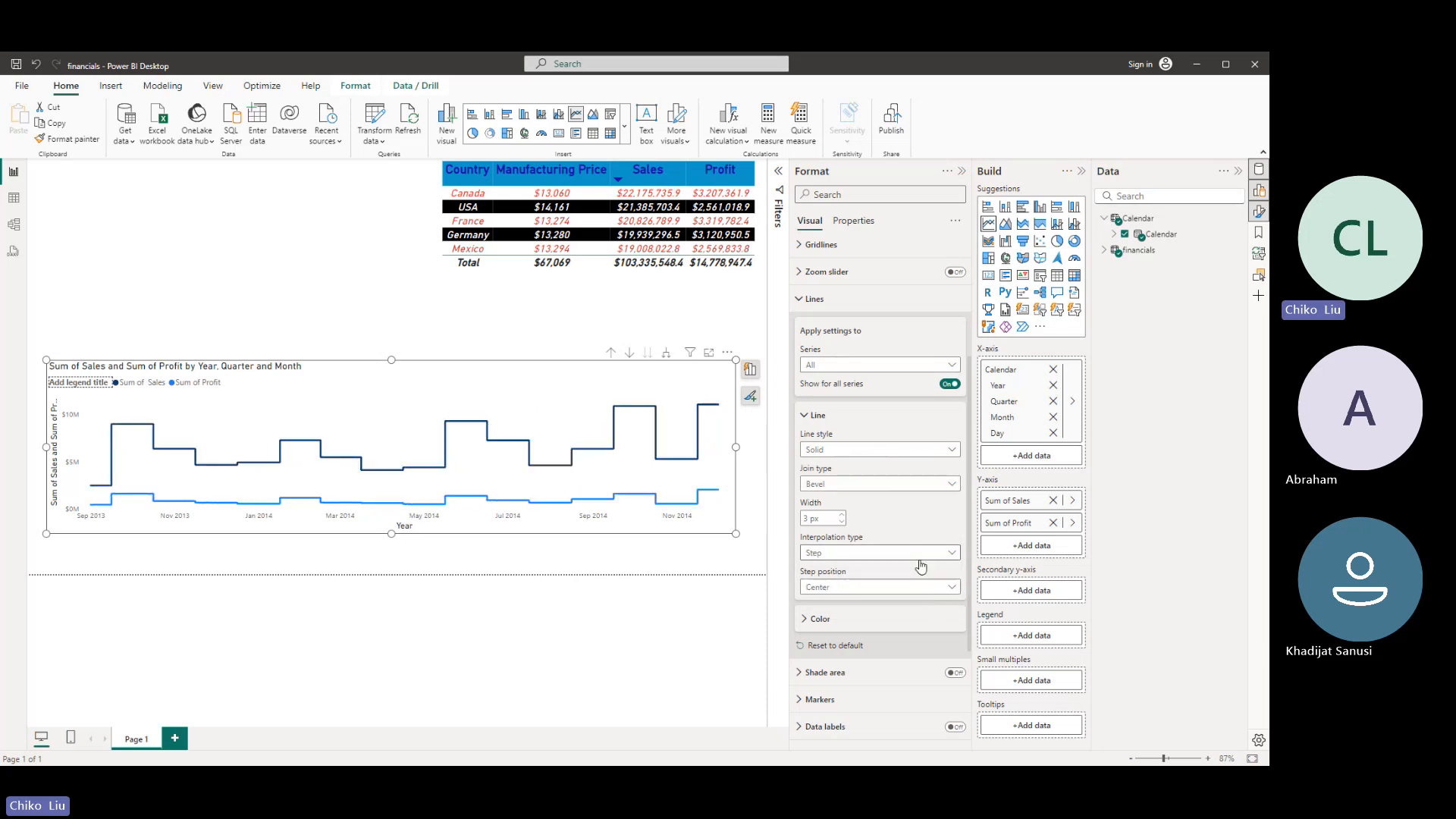
click(915, 592)
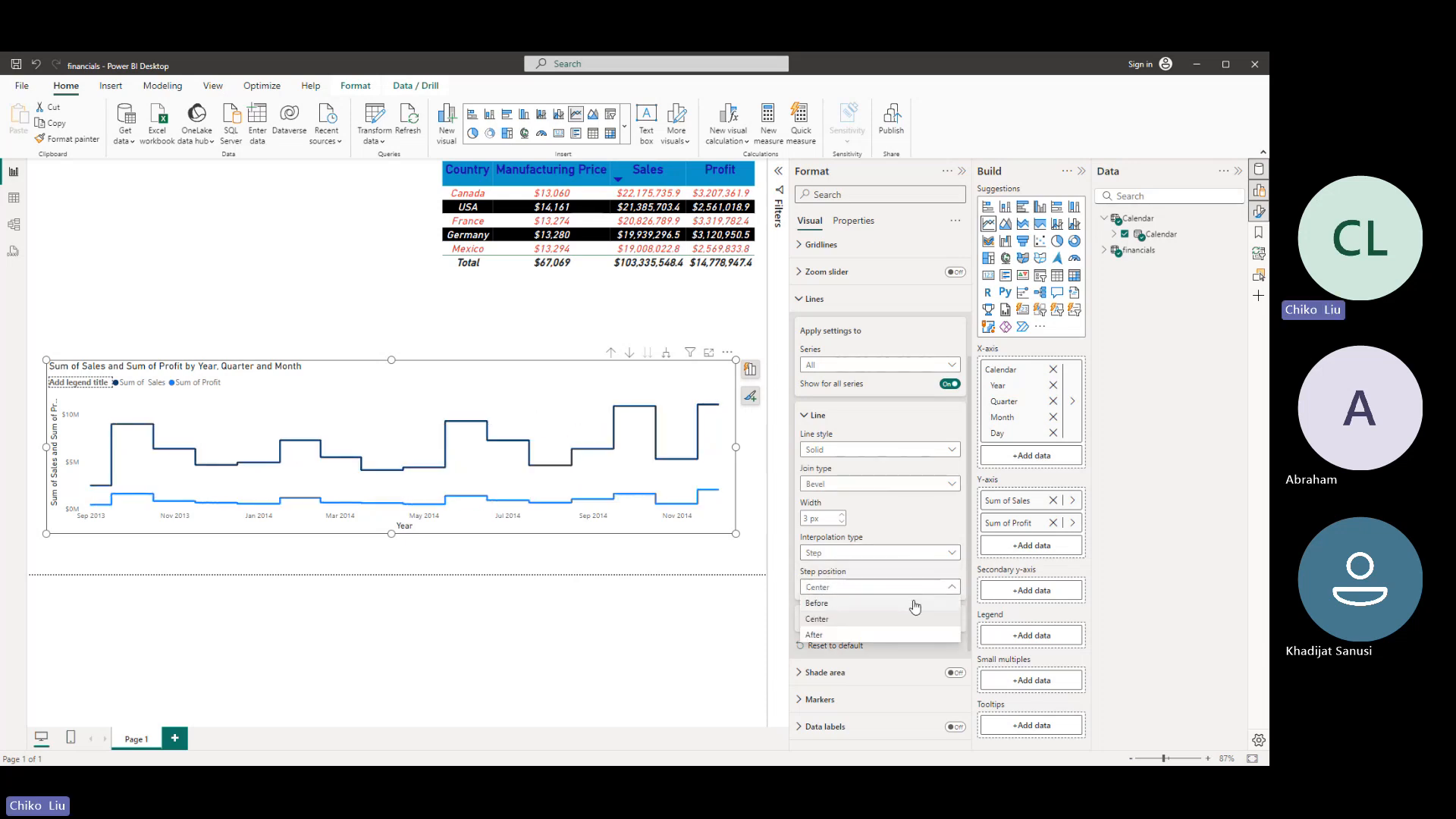
click(915, 603)
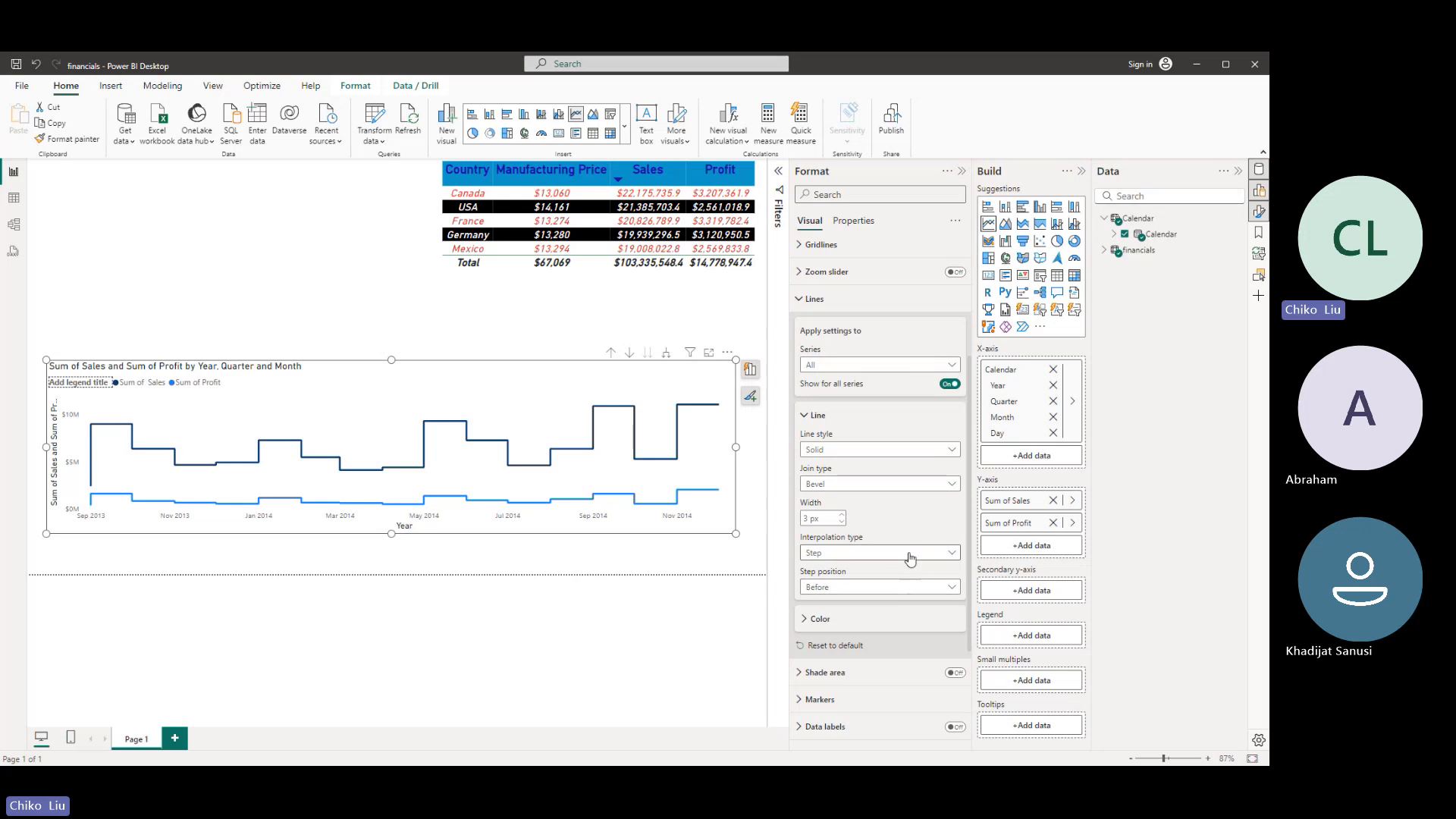
click(910, 587)
click(908, 589)
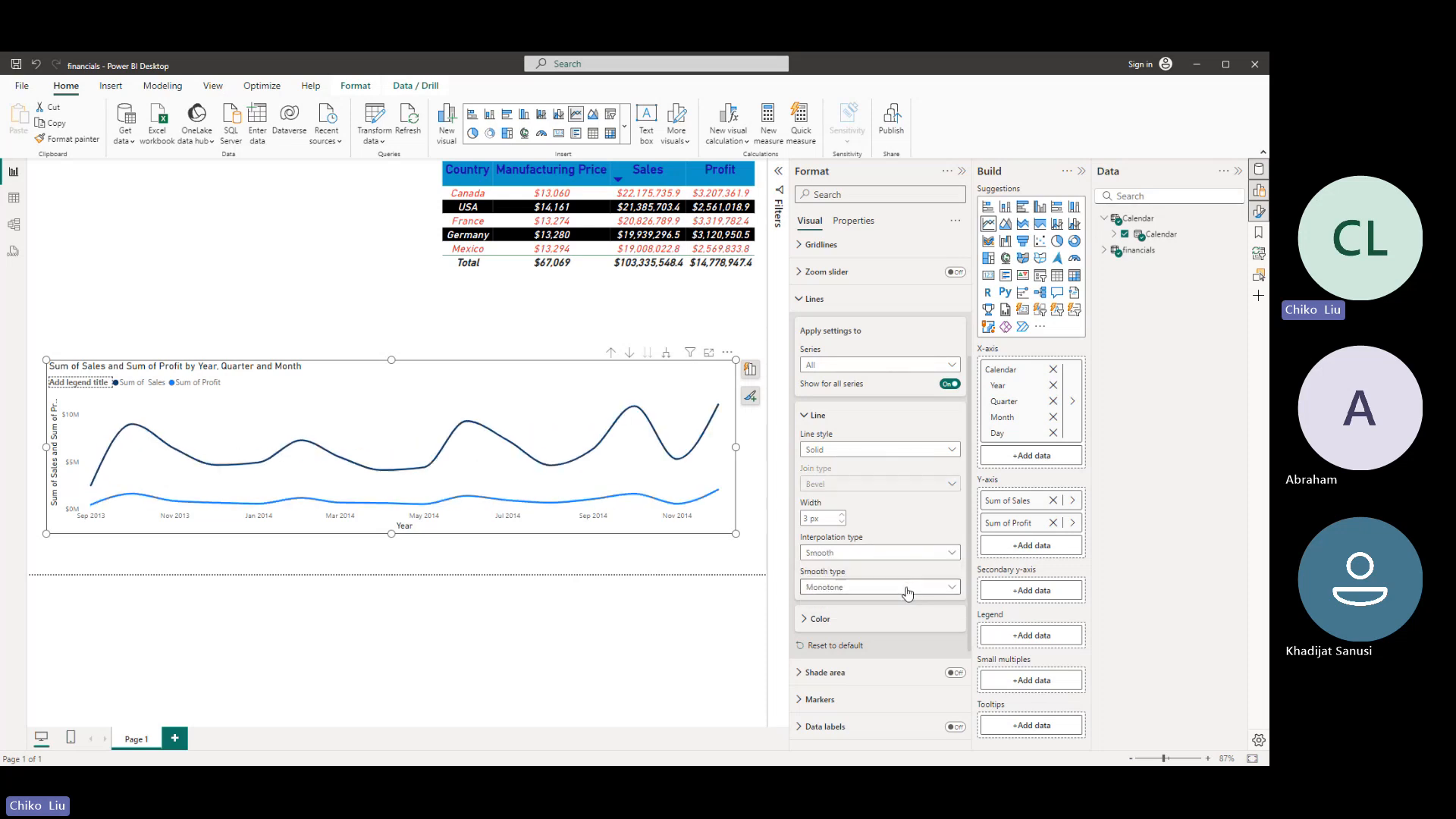
- Try the Cardinal smooth type on the chart lines with tensions such as 86% and 0%, and return to Monotone
click(909, 590)
click(912, 619)
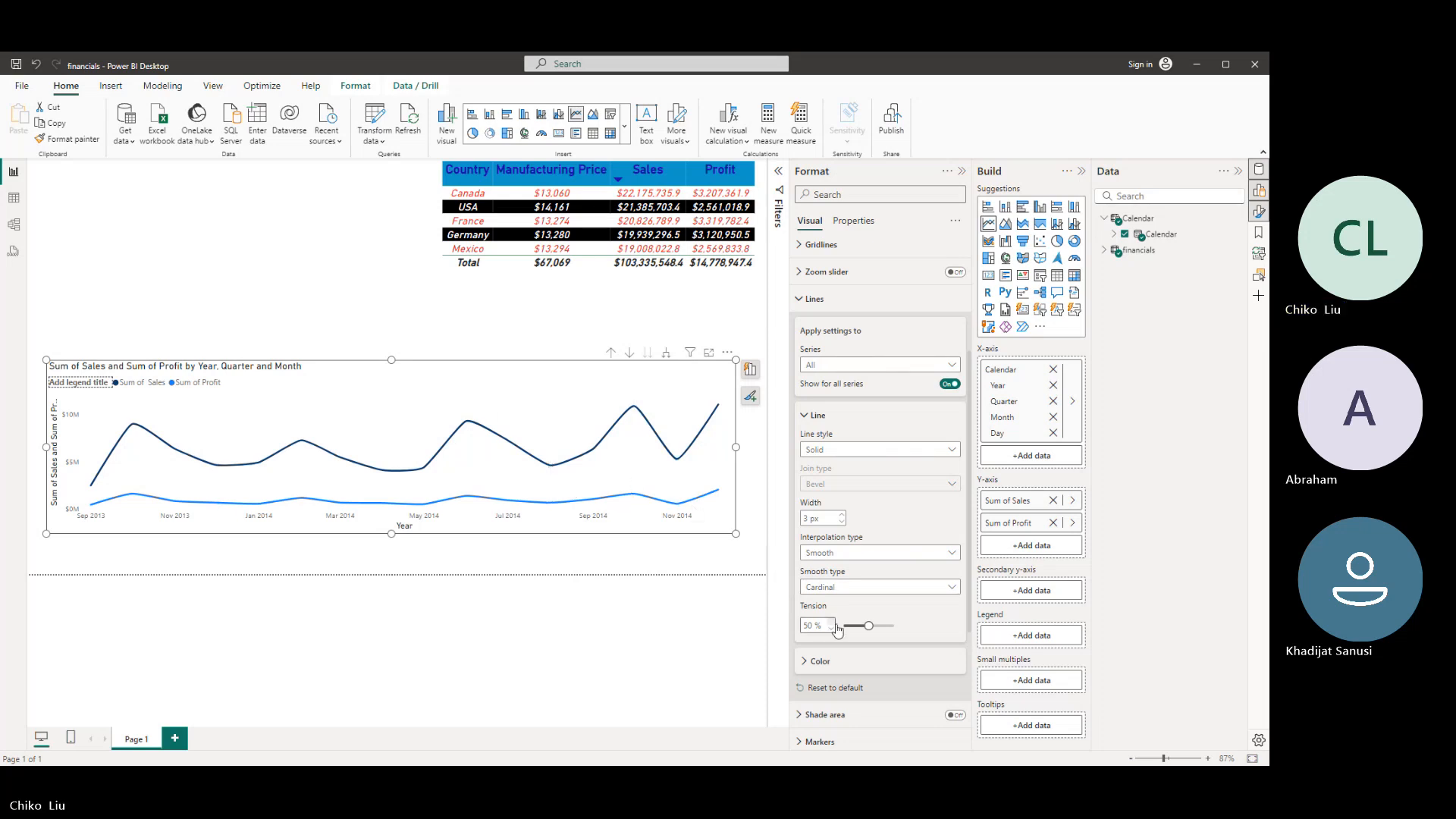
mouse_move(870, 626)
mouse_down()
mouse_move(858, 626)
mouse_move(886, 626)
mouse_up()
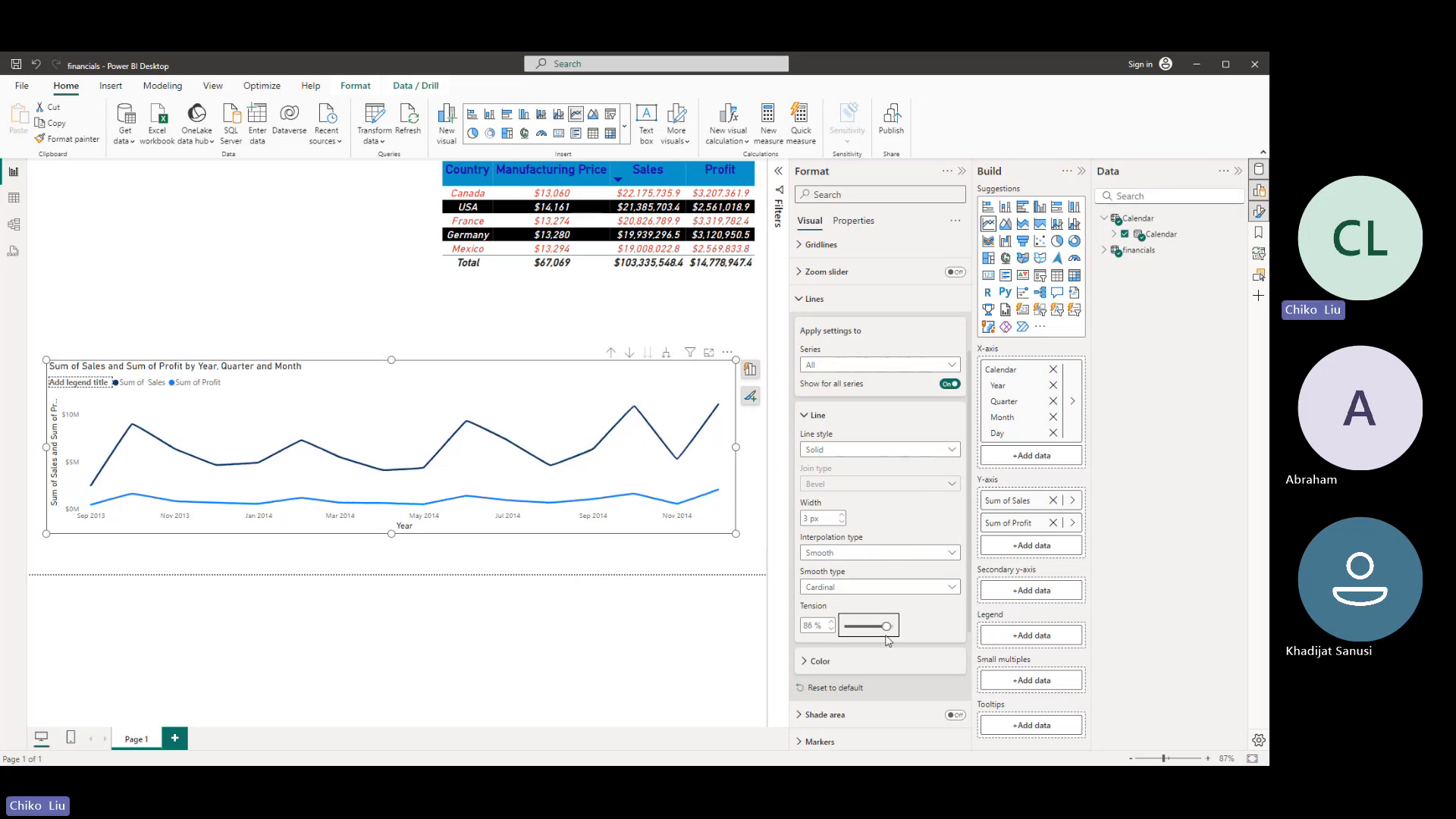
drag(885, 626, 843, 628)
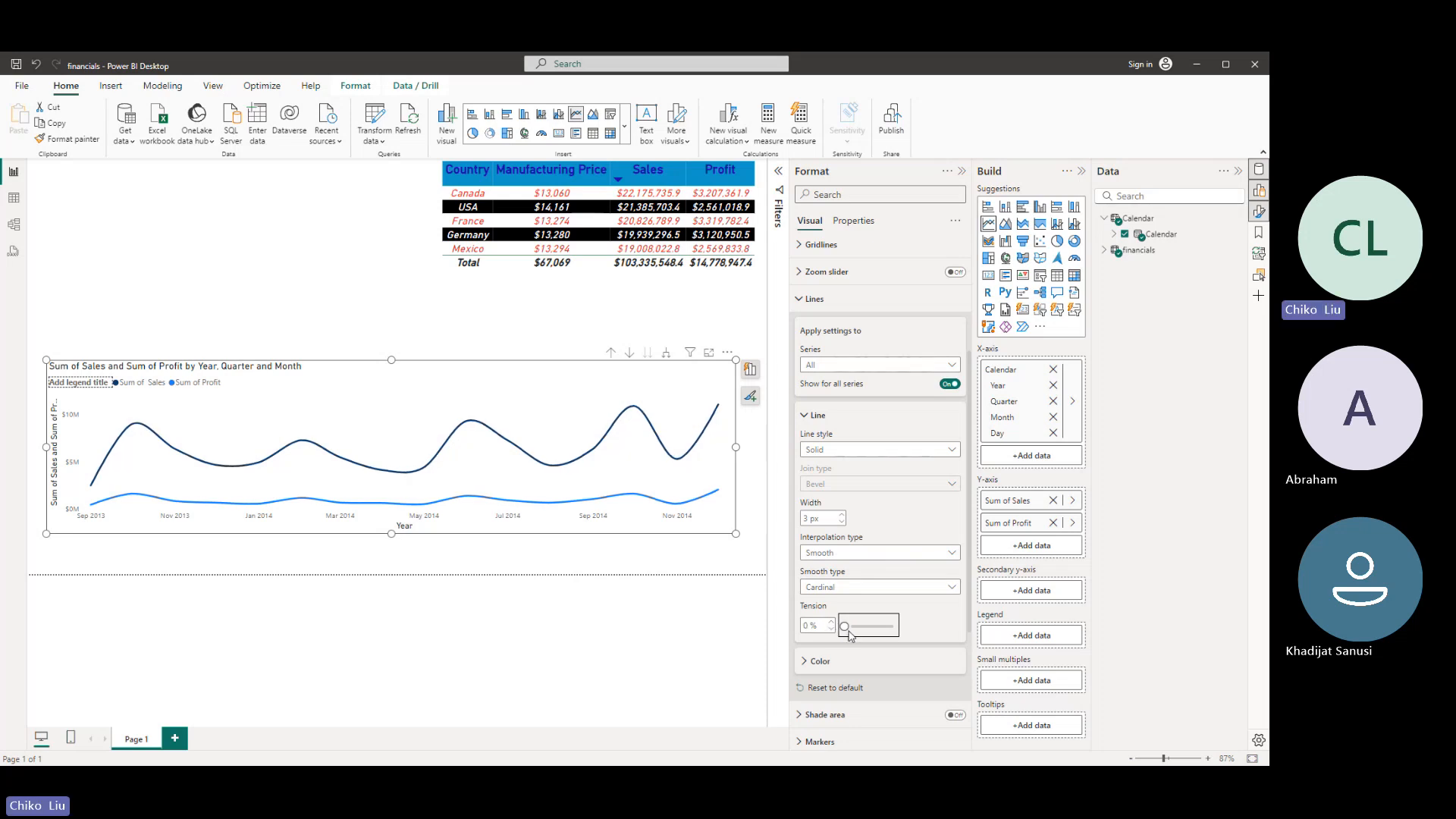
drag(849, 636, 859, 634)
click(840, 587)
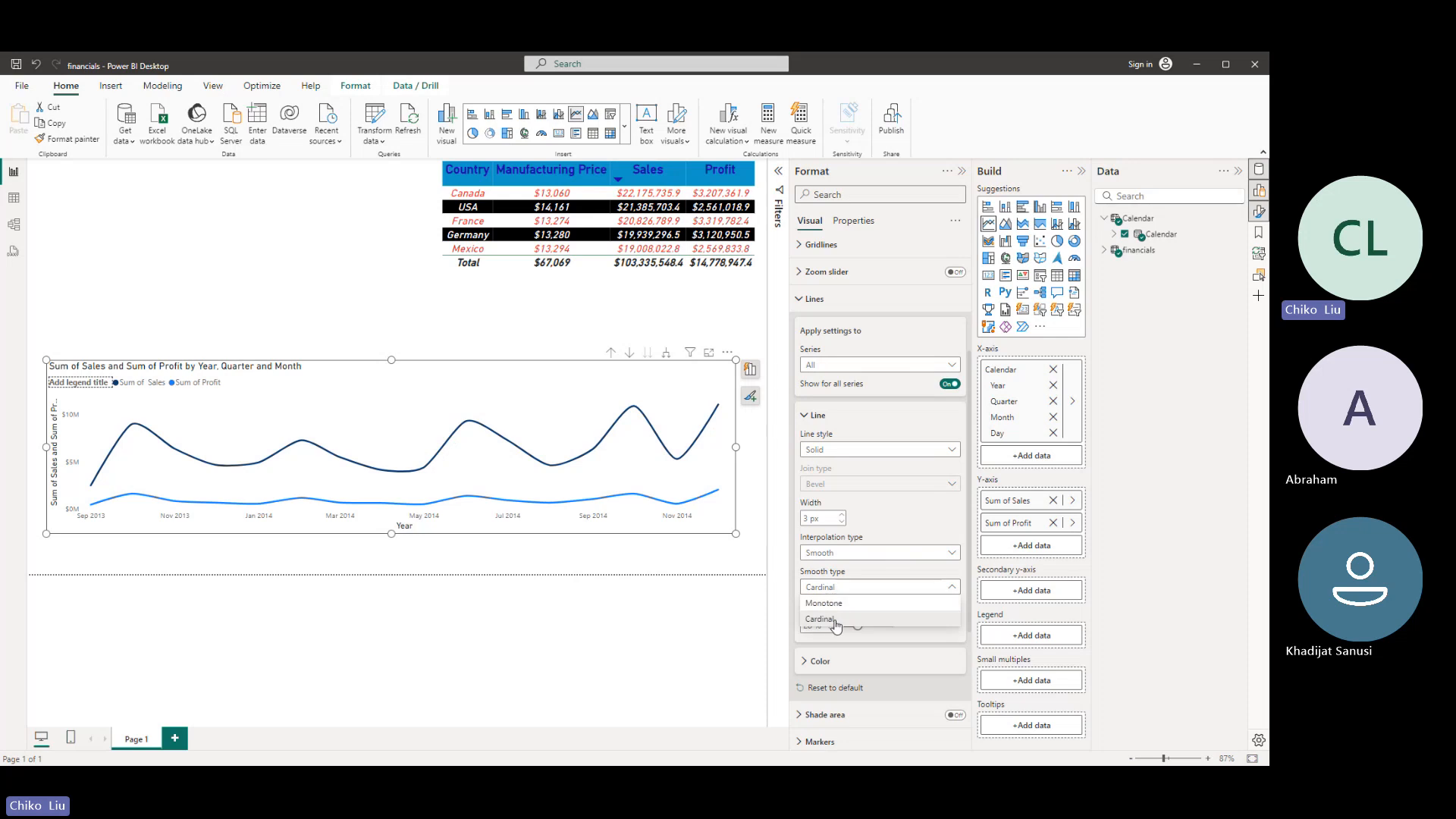
click(833, 605)
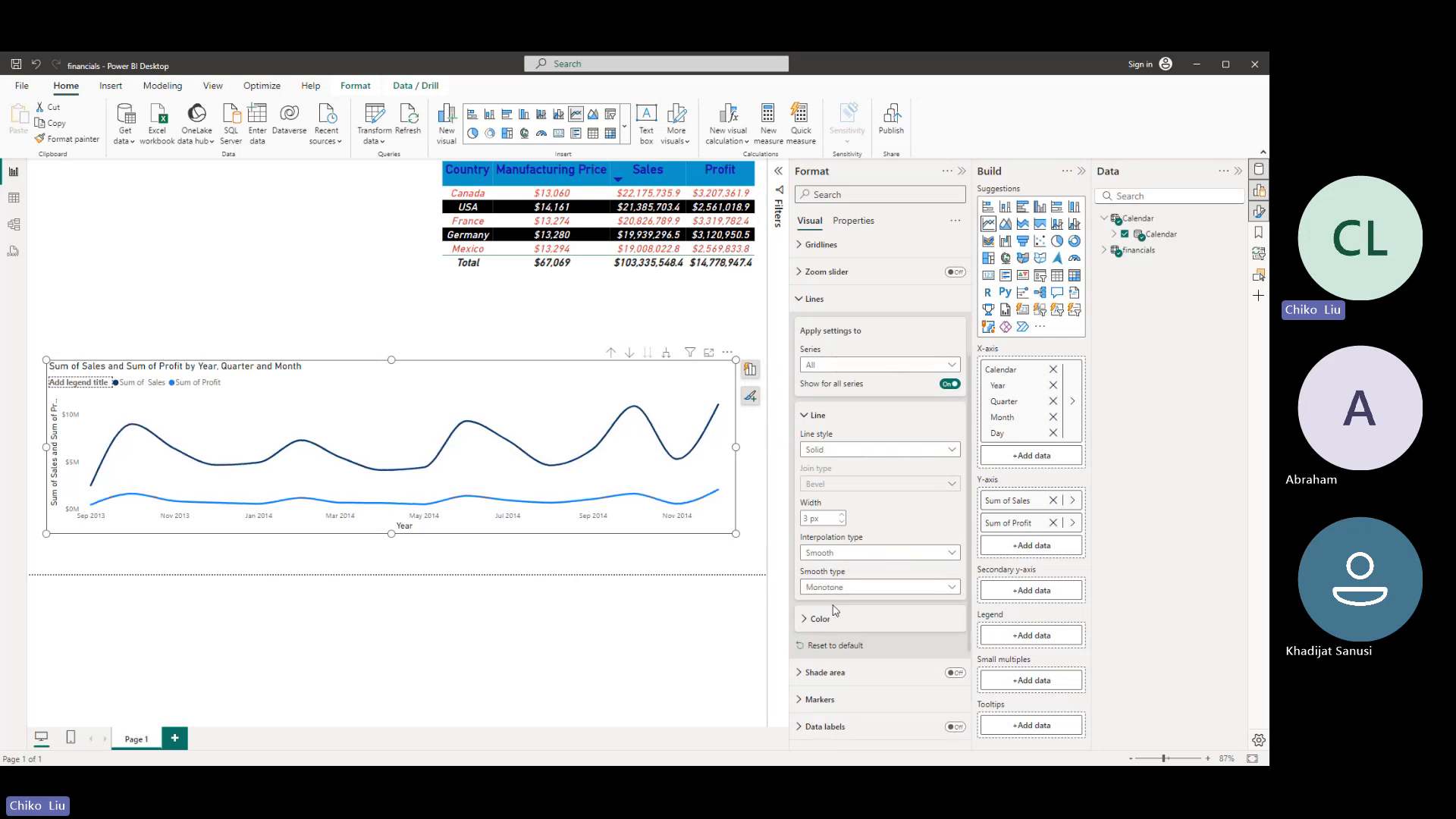
- Set the chart lines' smooth type to Cardinal, then try widths such as 6 px and 1 px and return to 3 px
click(828, 590)
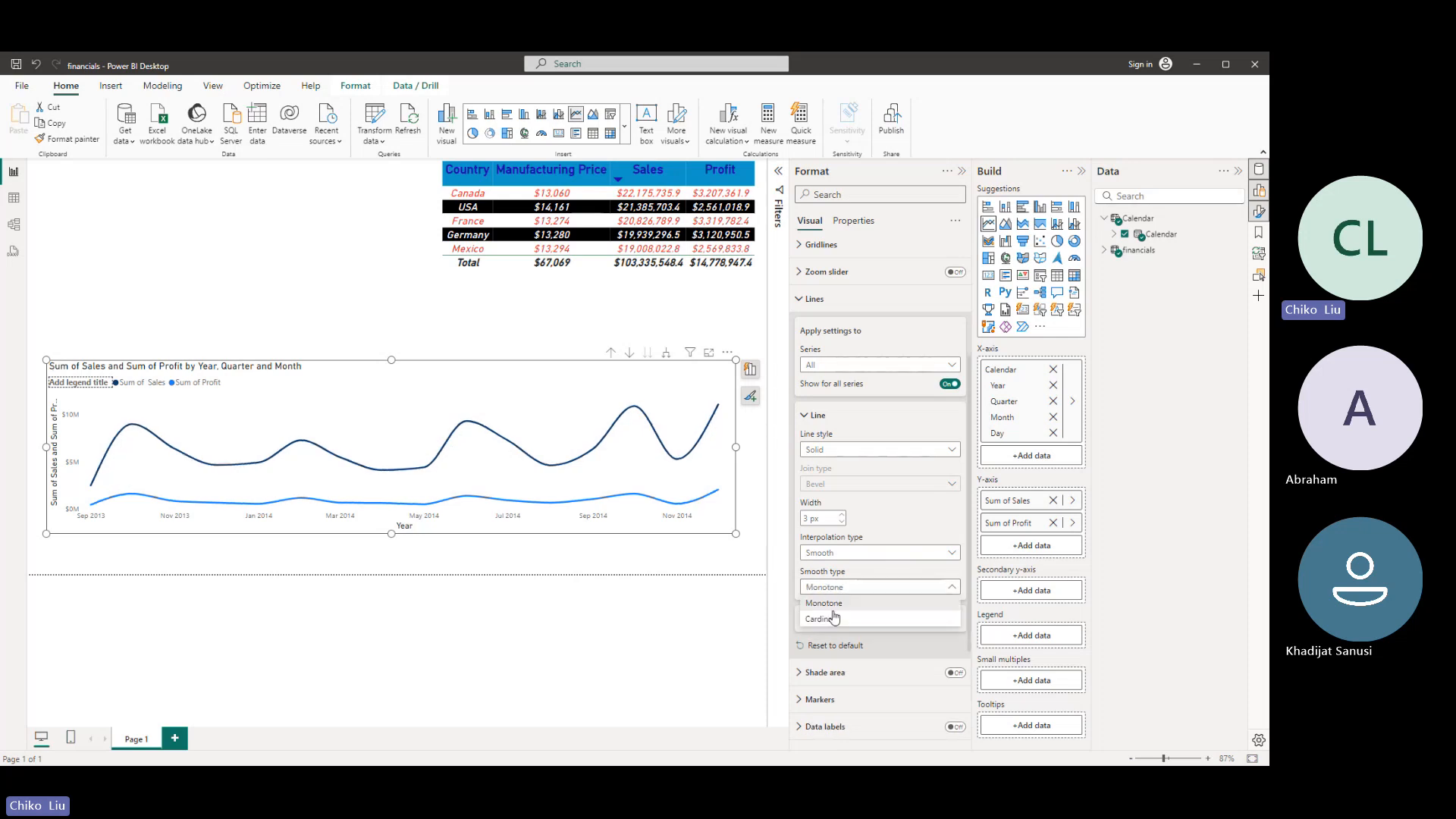
click(834, 618)
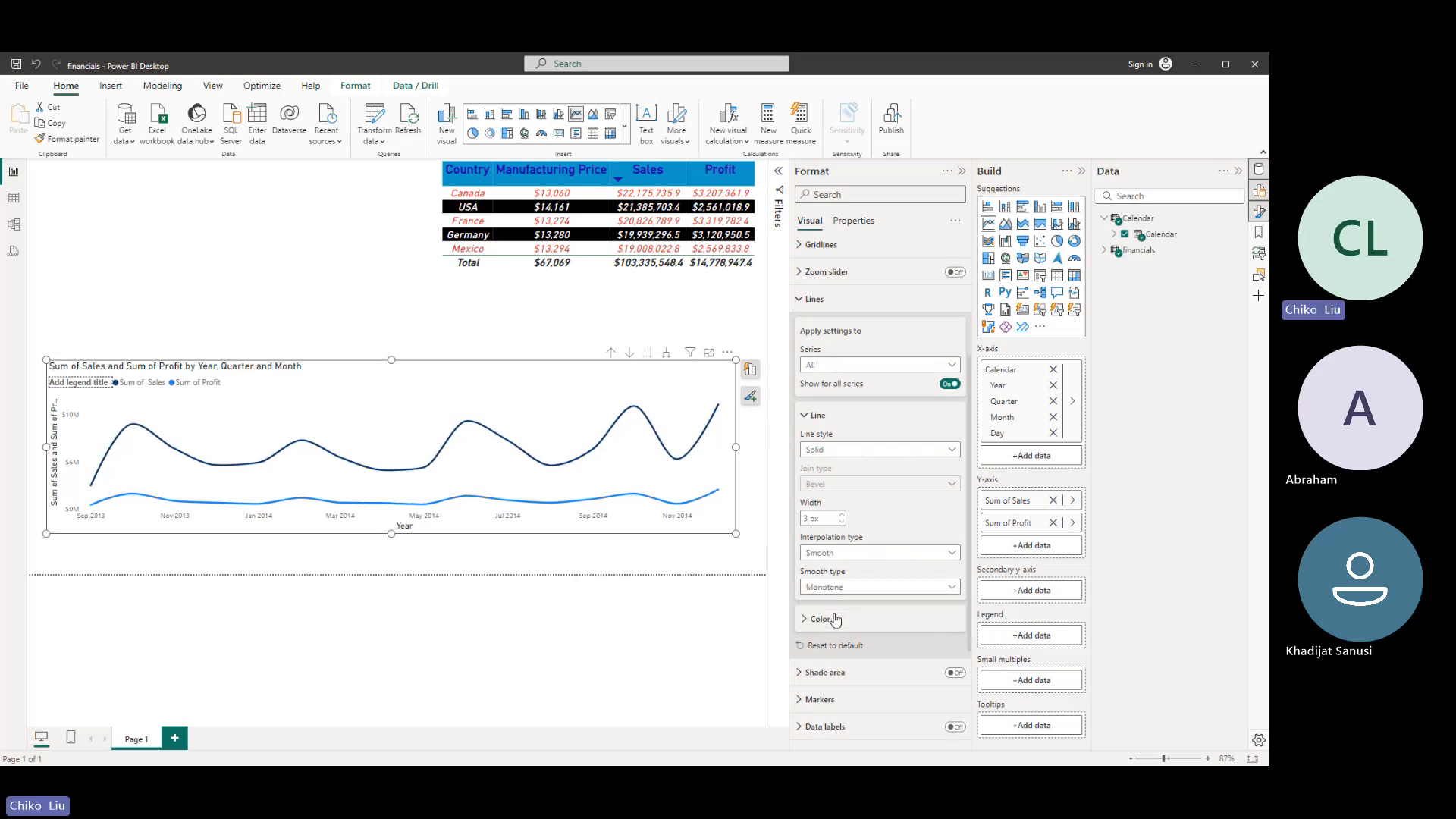
click(841, 516)
click(841, 516)
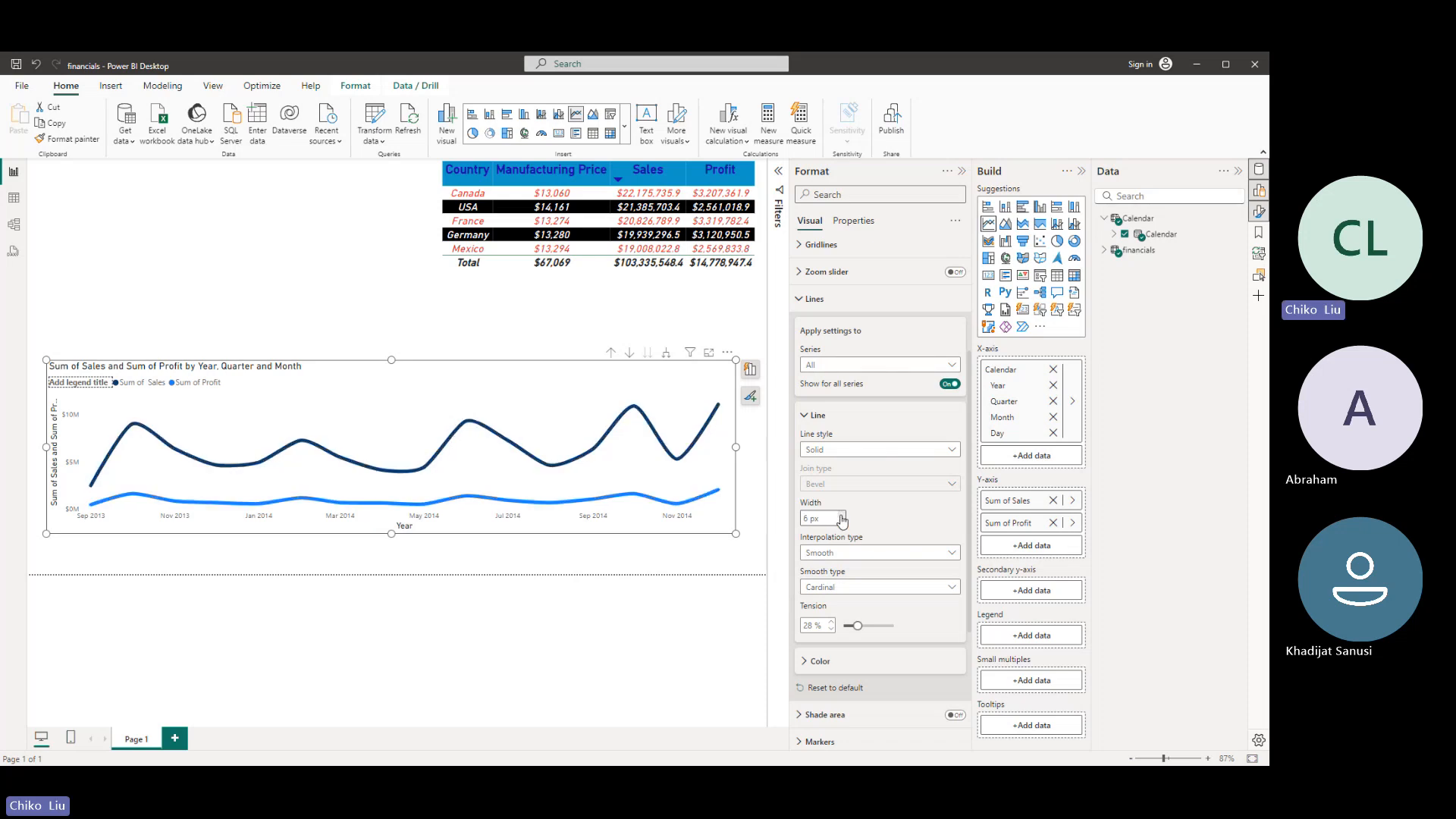
click(841, 523)
click(841, 522)
click(841, 522)
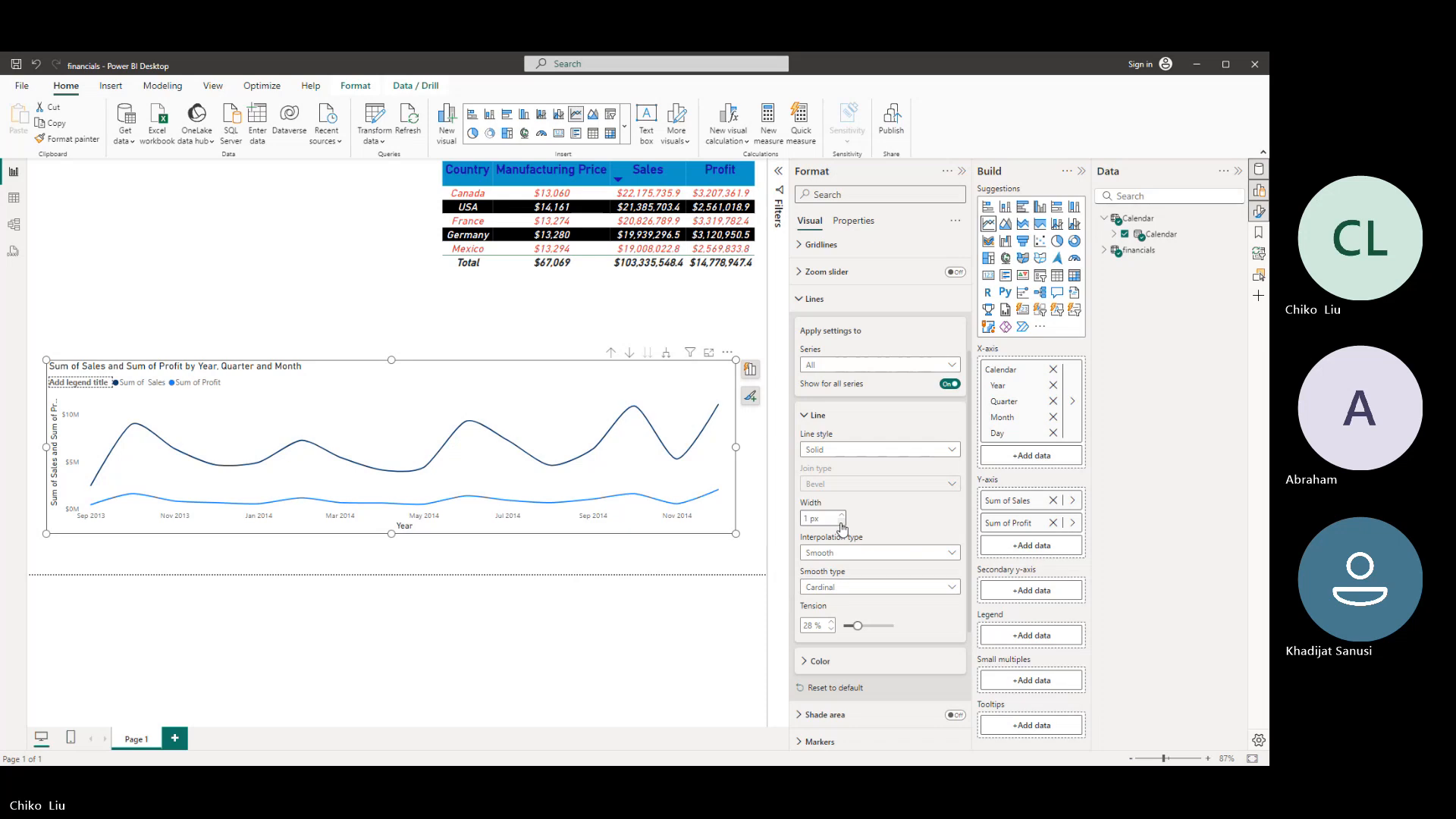
click(842, 514)
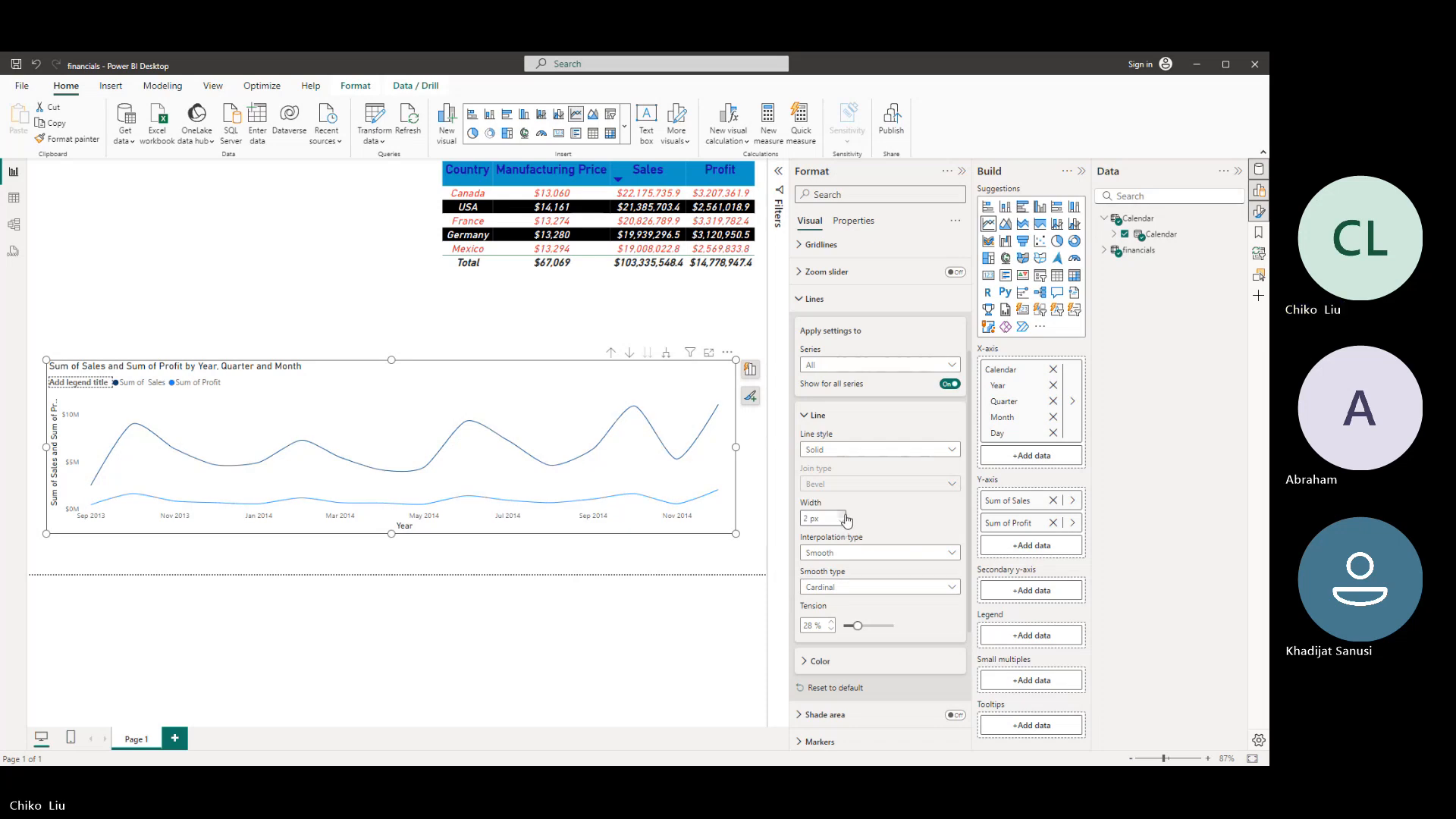
click(841, 514)
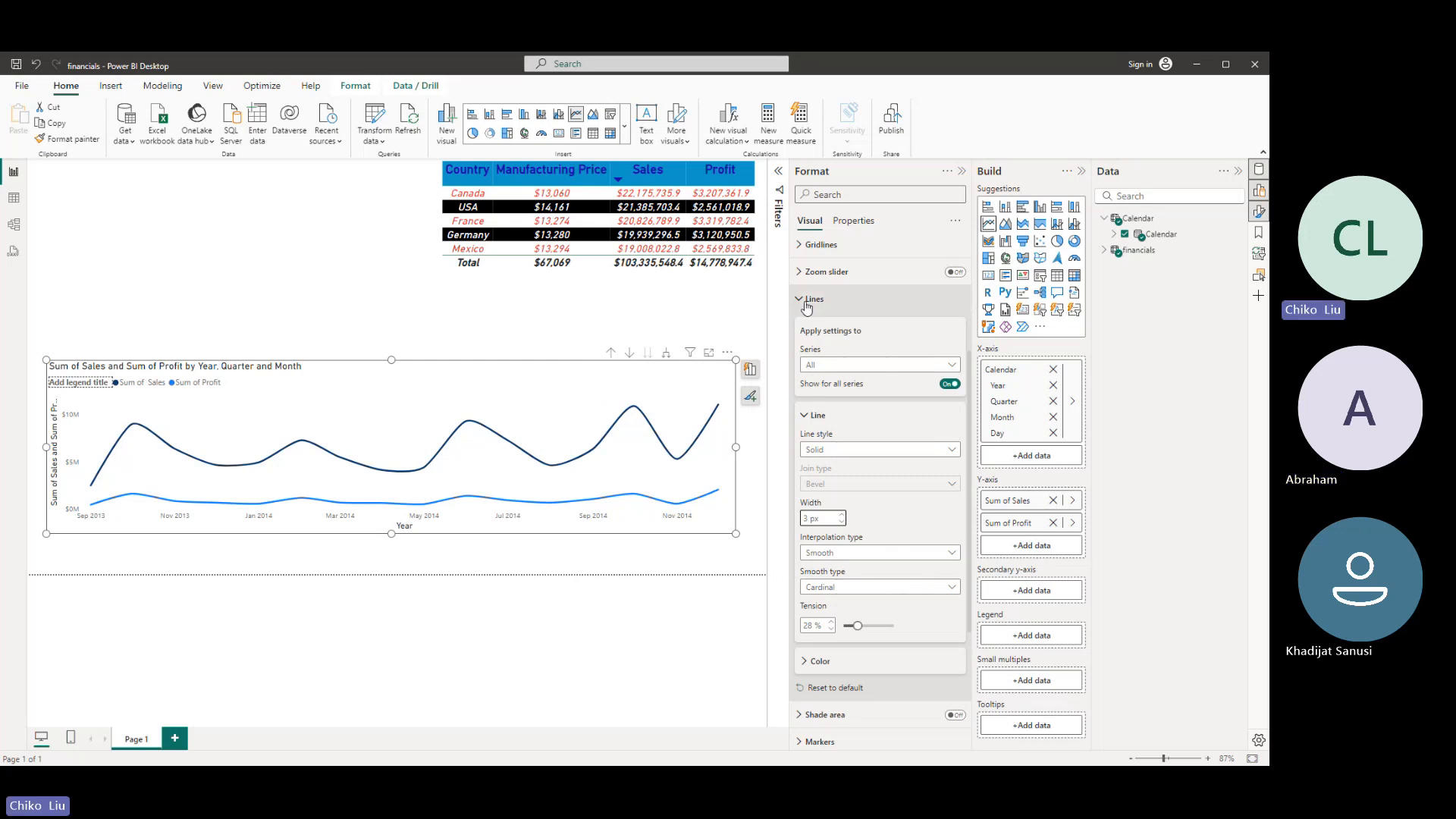
- Apply the line settings only to the Sum of Profit series and try its Round and Miter join types
click(823, 365)
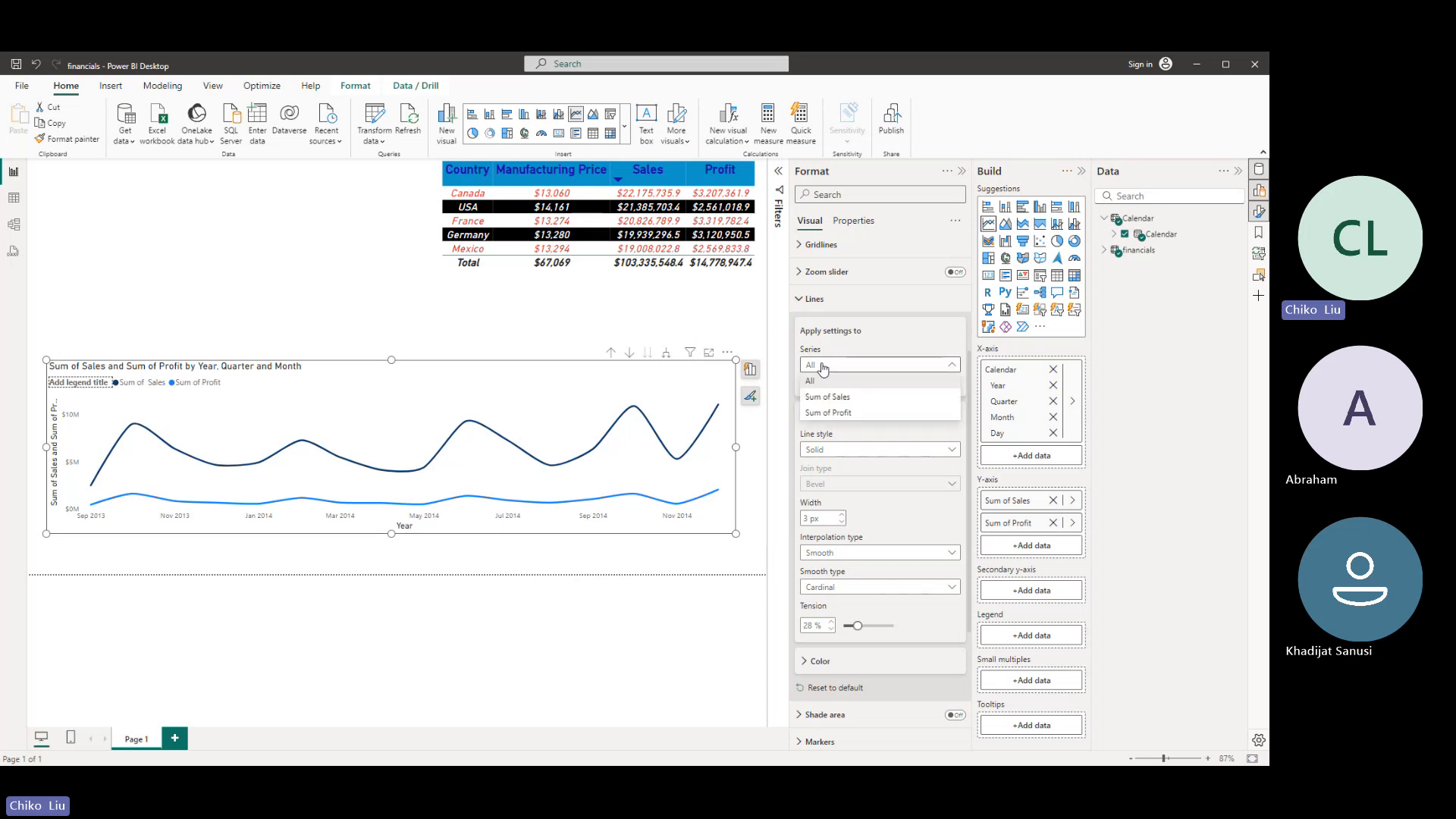
click(844, 362)
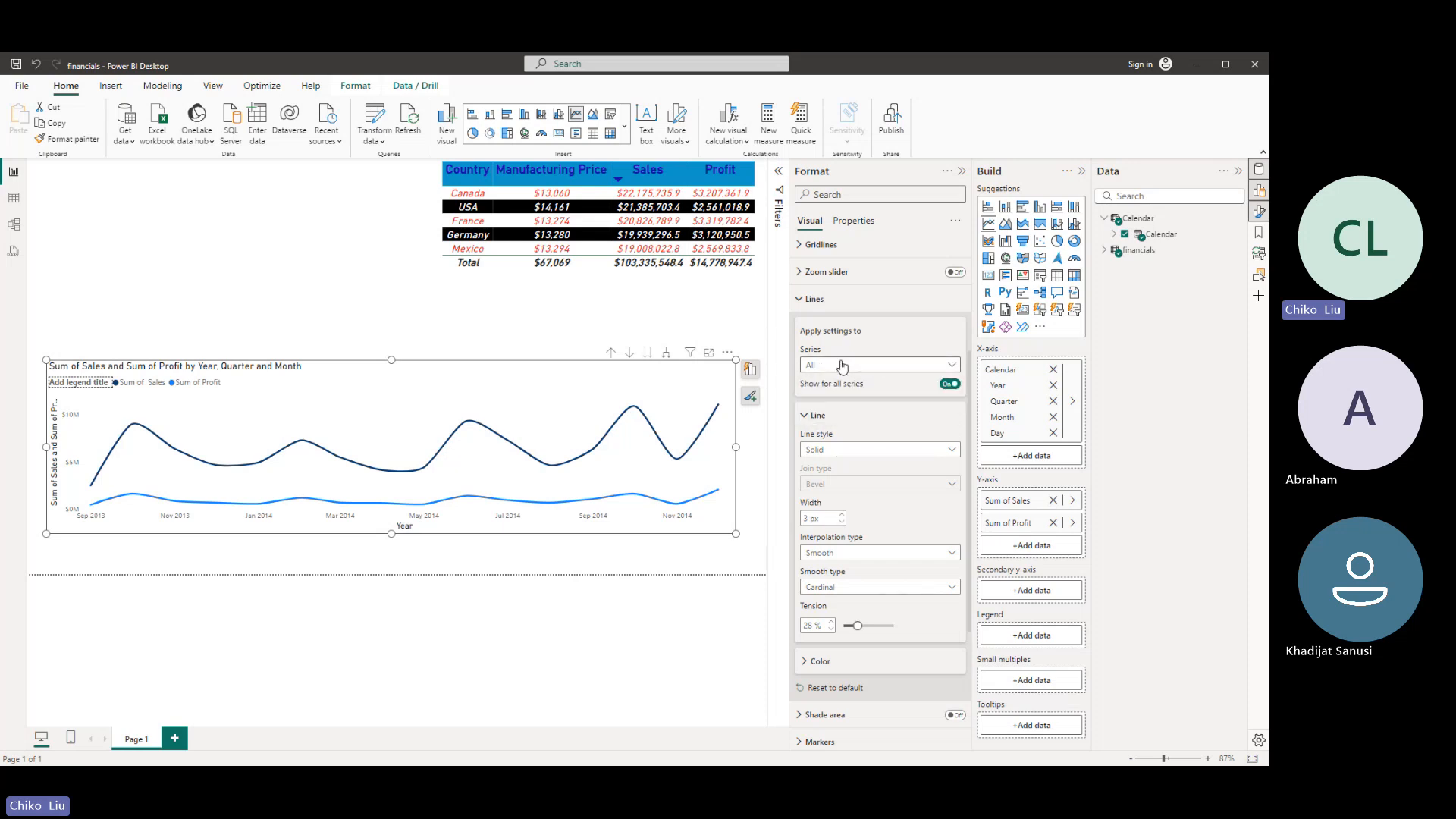
click(839, 362)
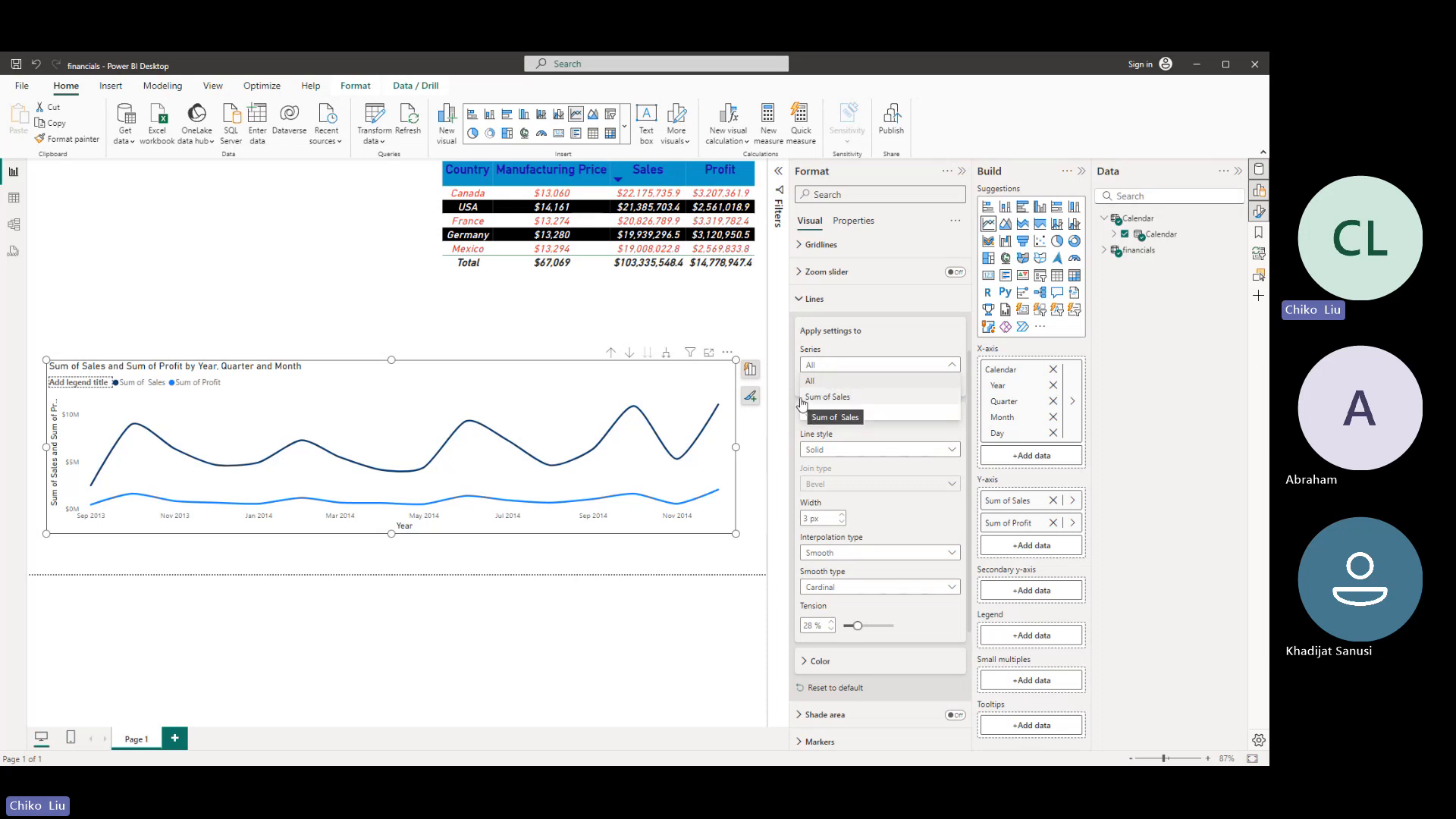
click(850, 416)
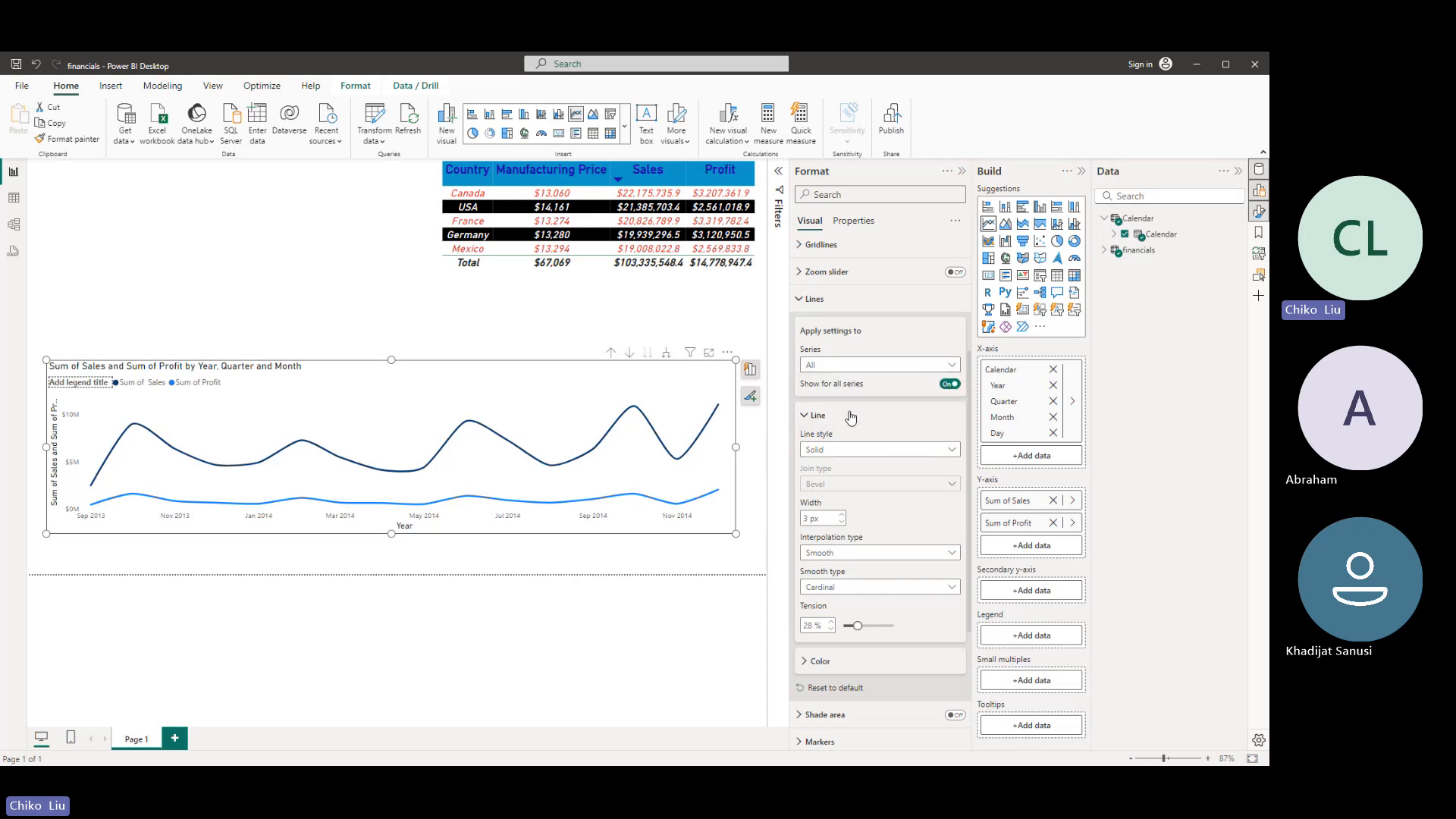
click(879, 452)
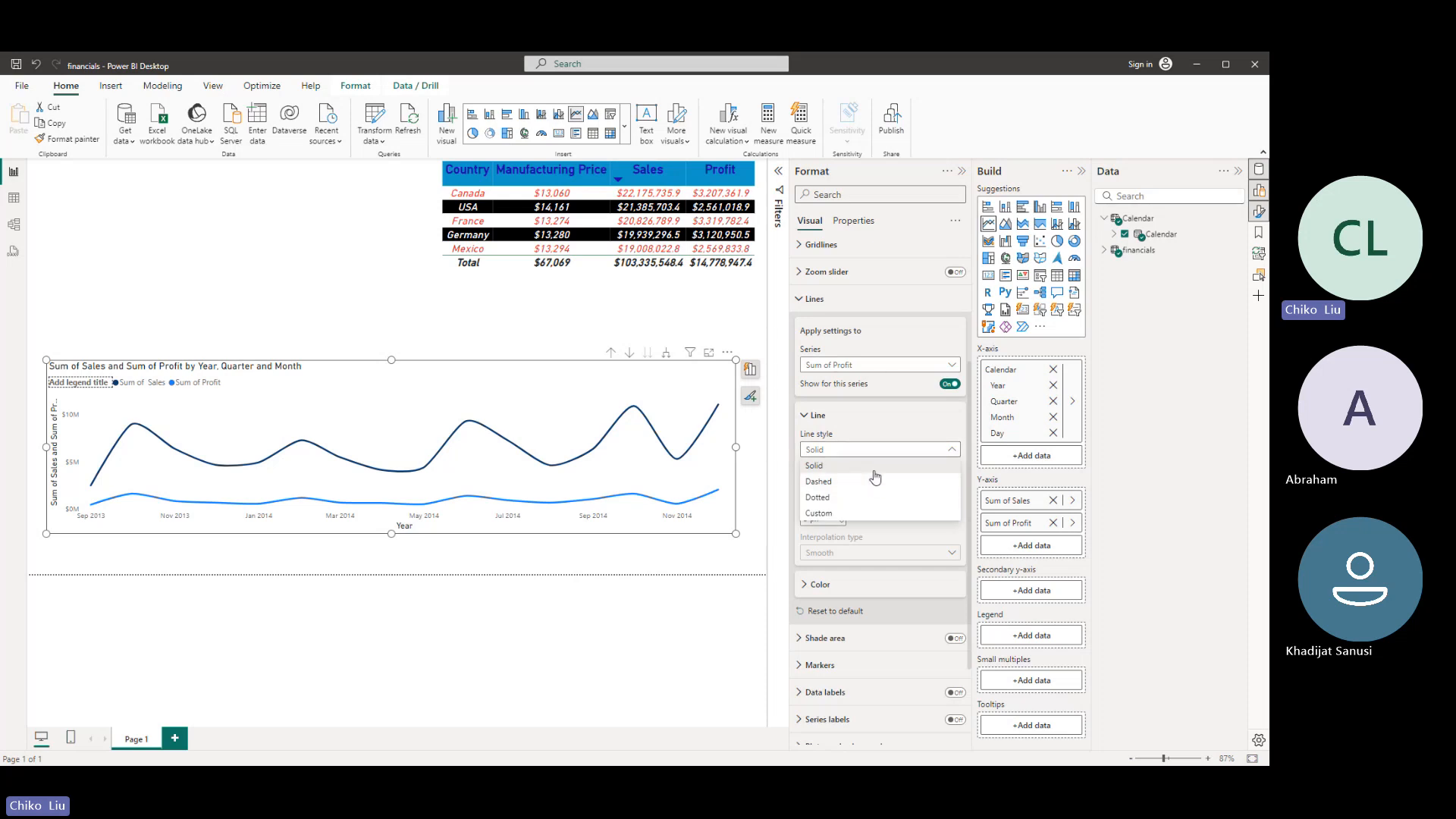
click(874, 469)
click(874, 484)
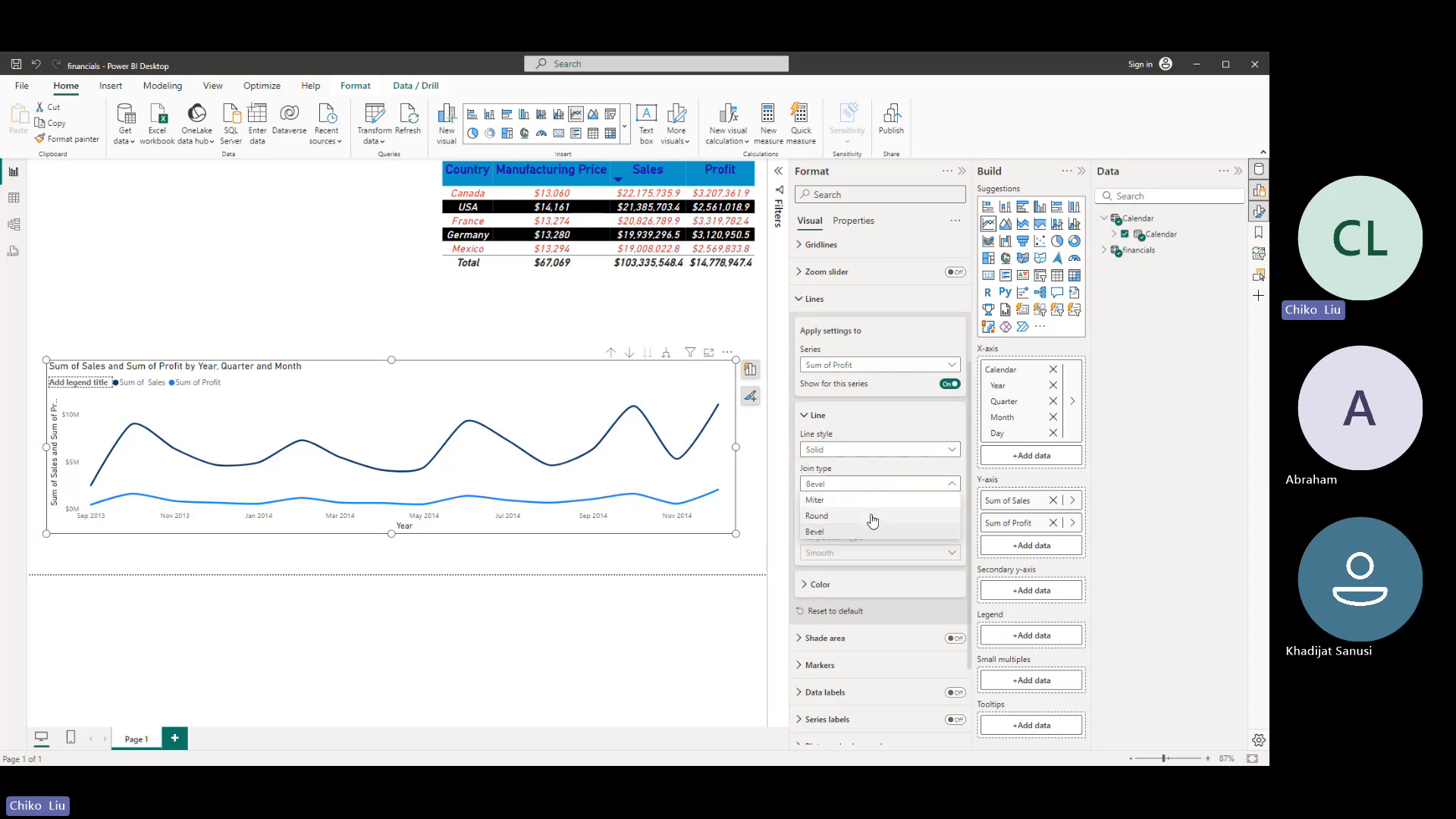
click(872, 517)
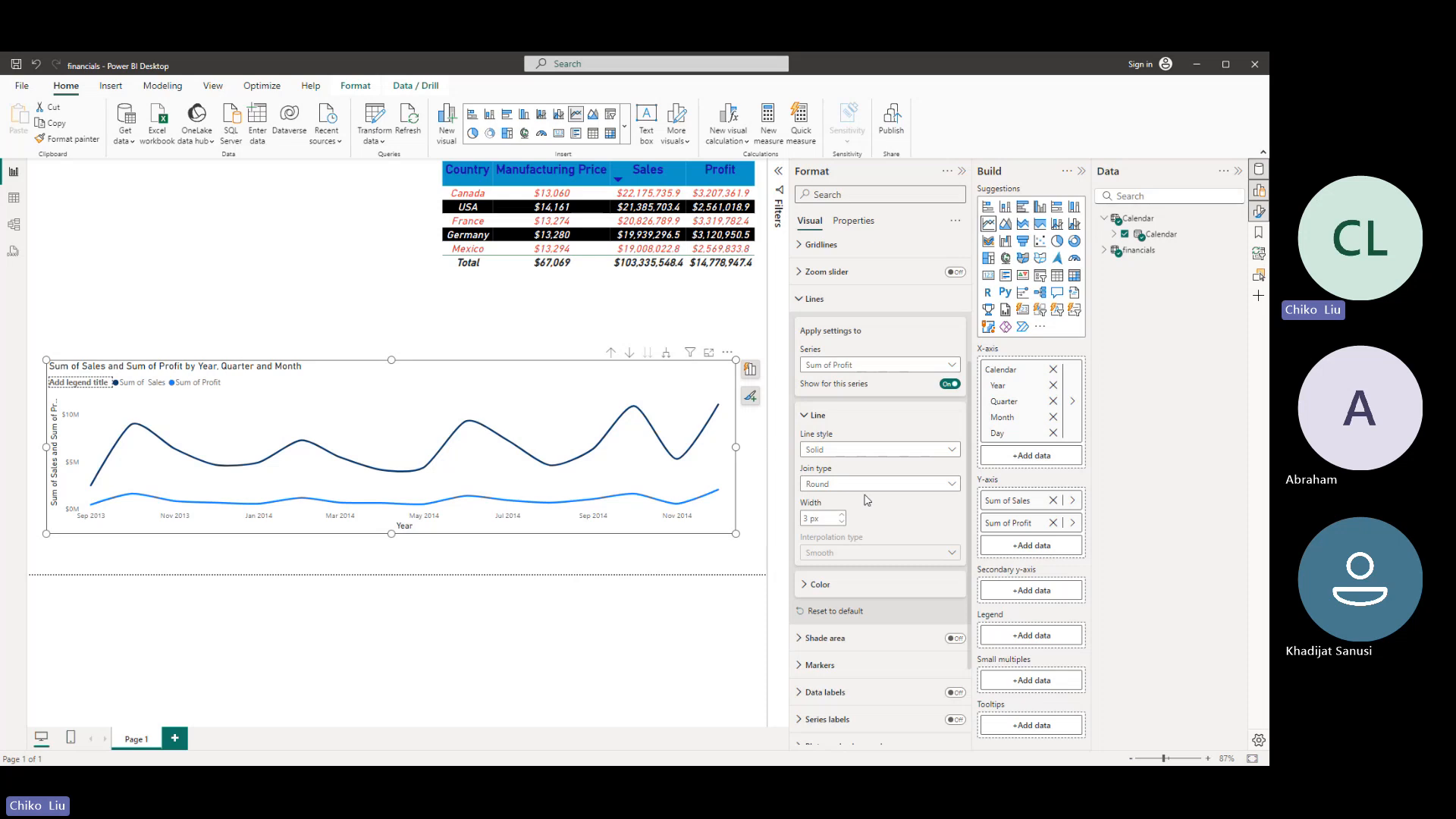
click(863, 484)
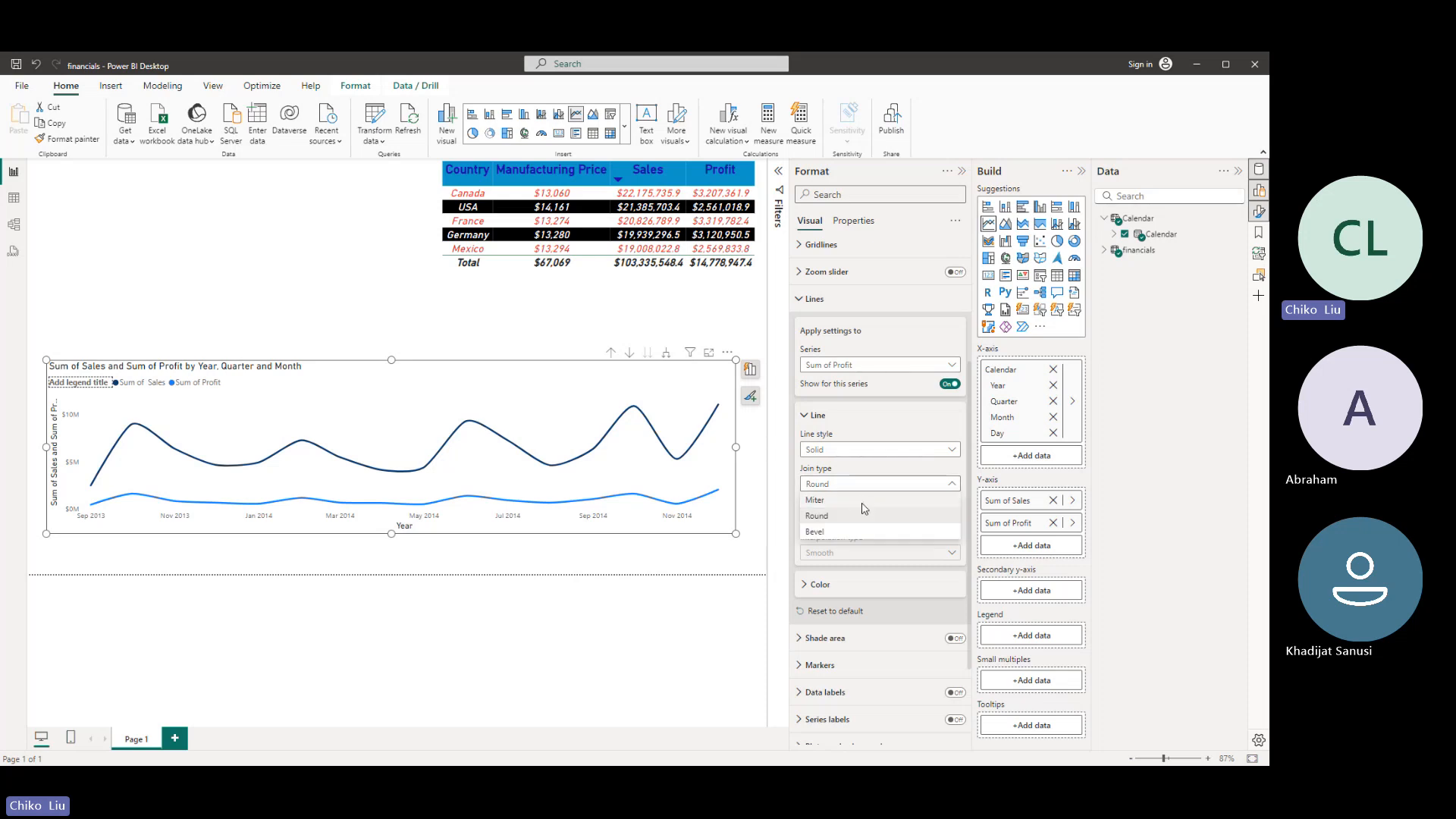
click(862, 502)
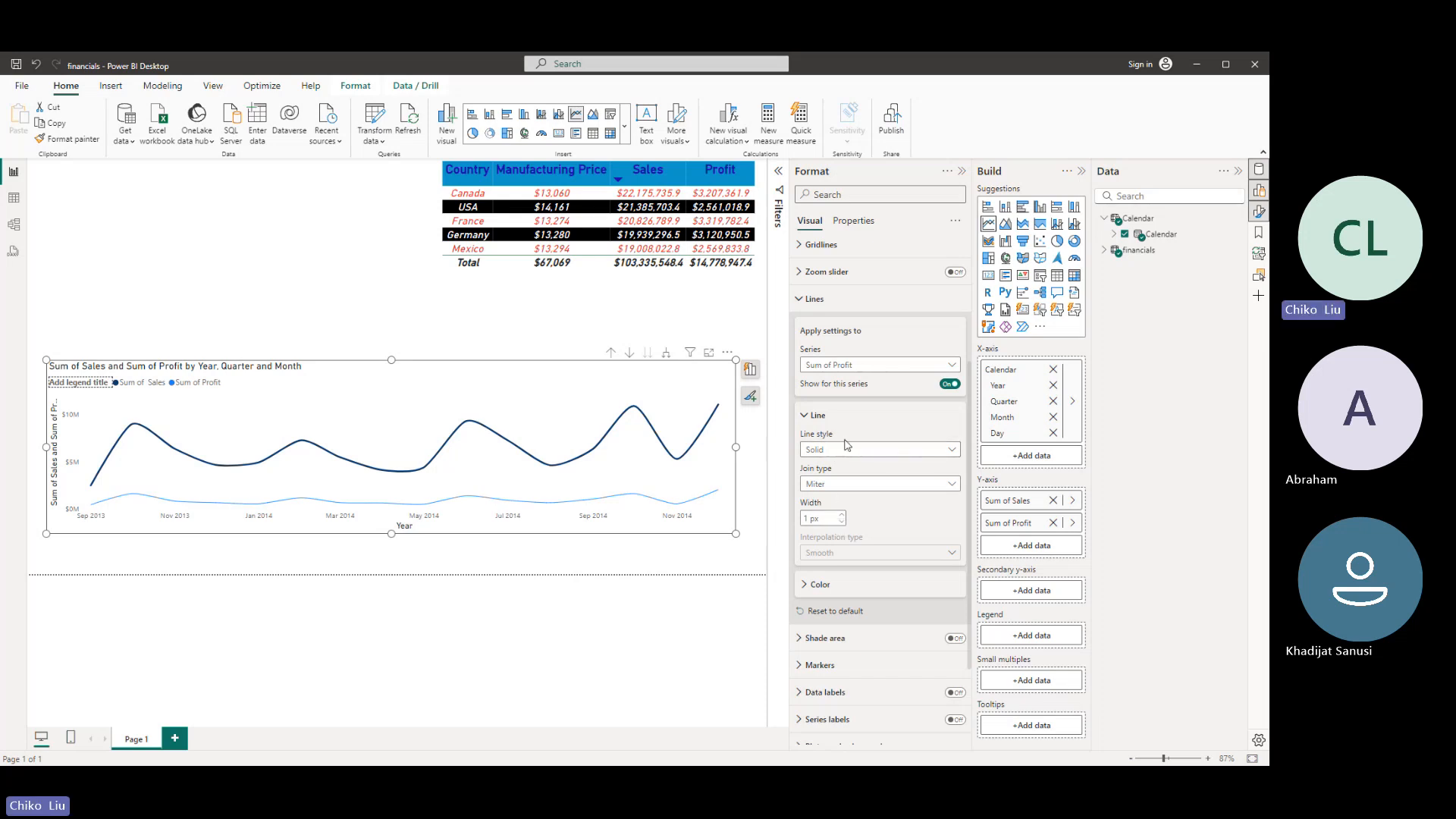
- Try the Dashed line style on the Sum of Profit series and return to Solid
click(878, 452)
click(873, 488)
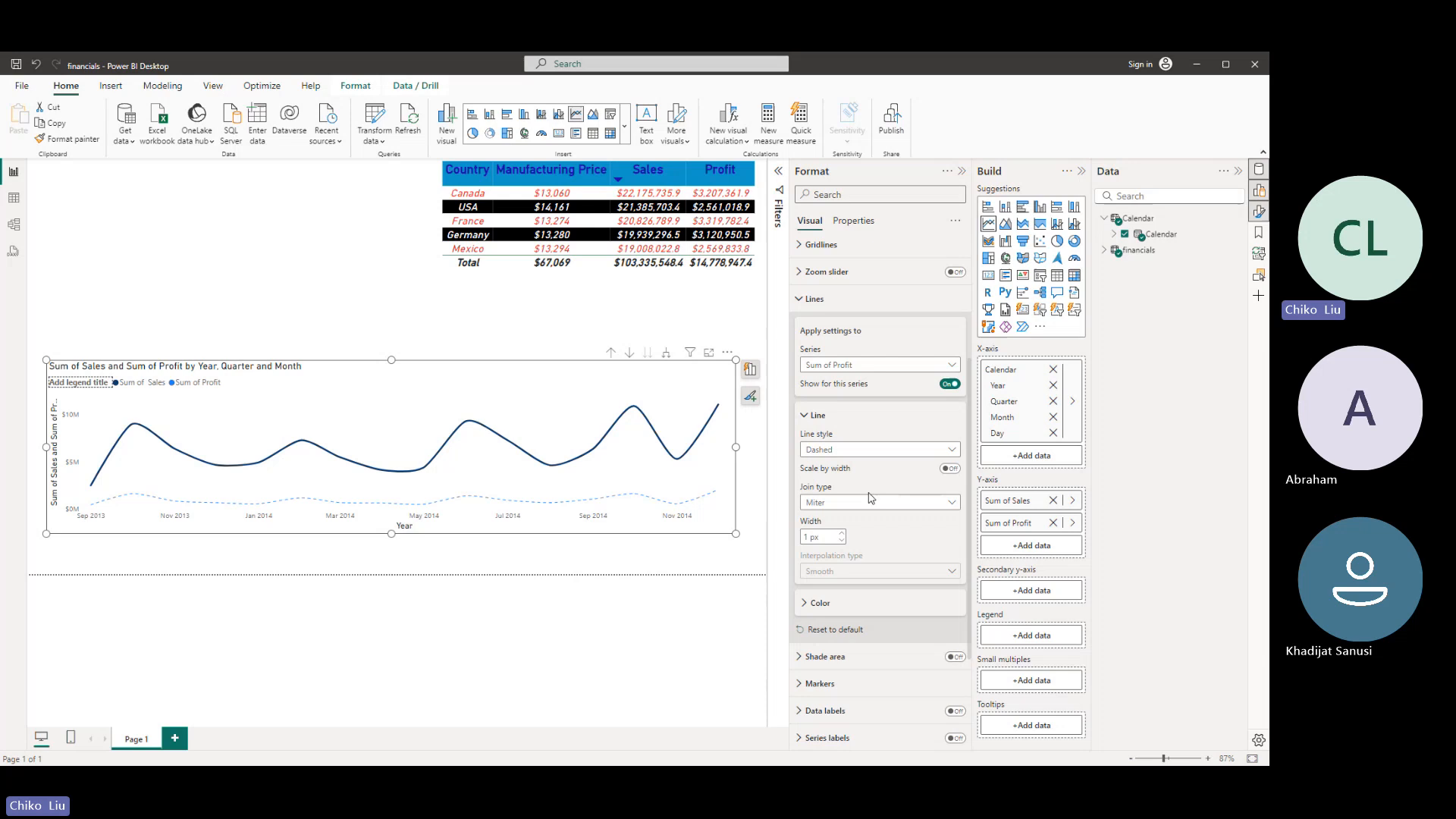
click(864, 450)
click(867, 481)
click(862, 450)
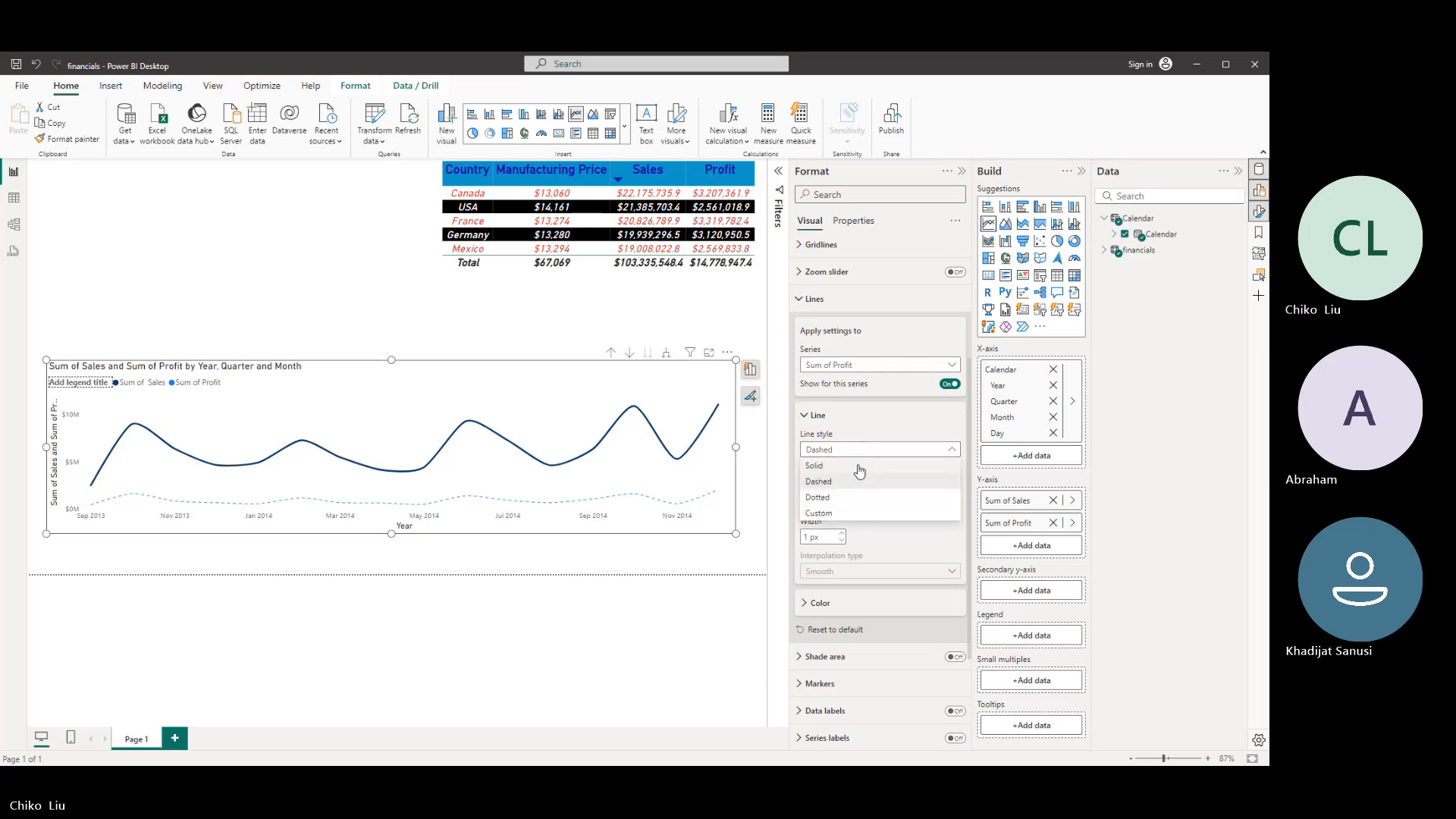
click(860, 466)
- Set the Sum of Profit line's join type to Bevel and its width to 2 px
click(867, 485)
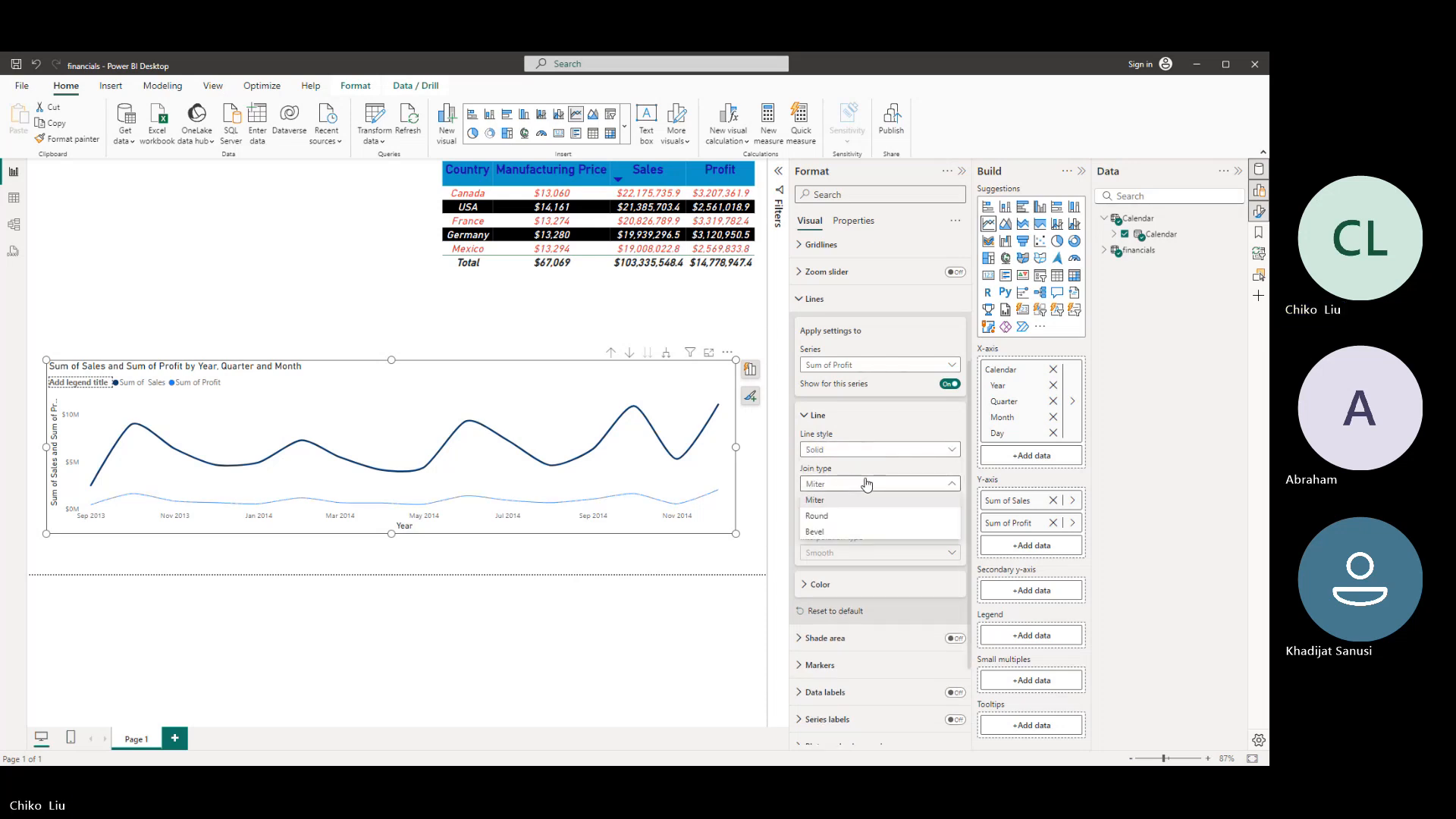
click(868, 518)
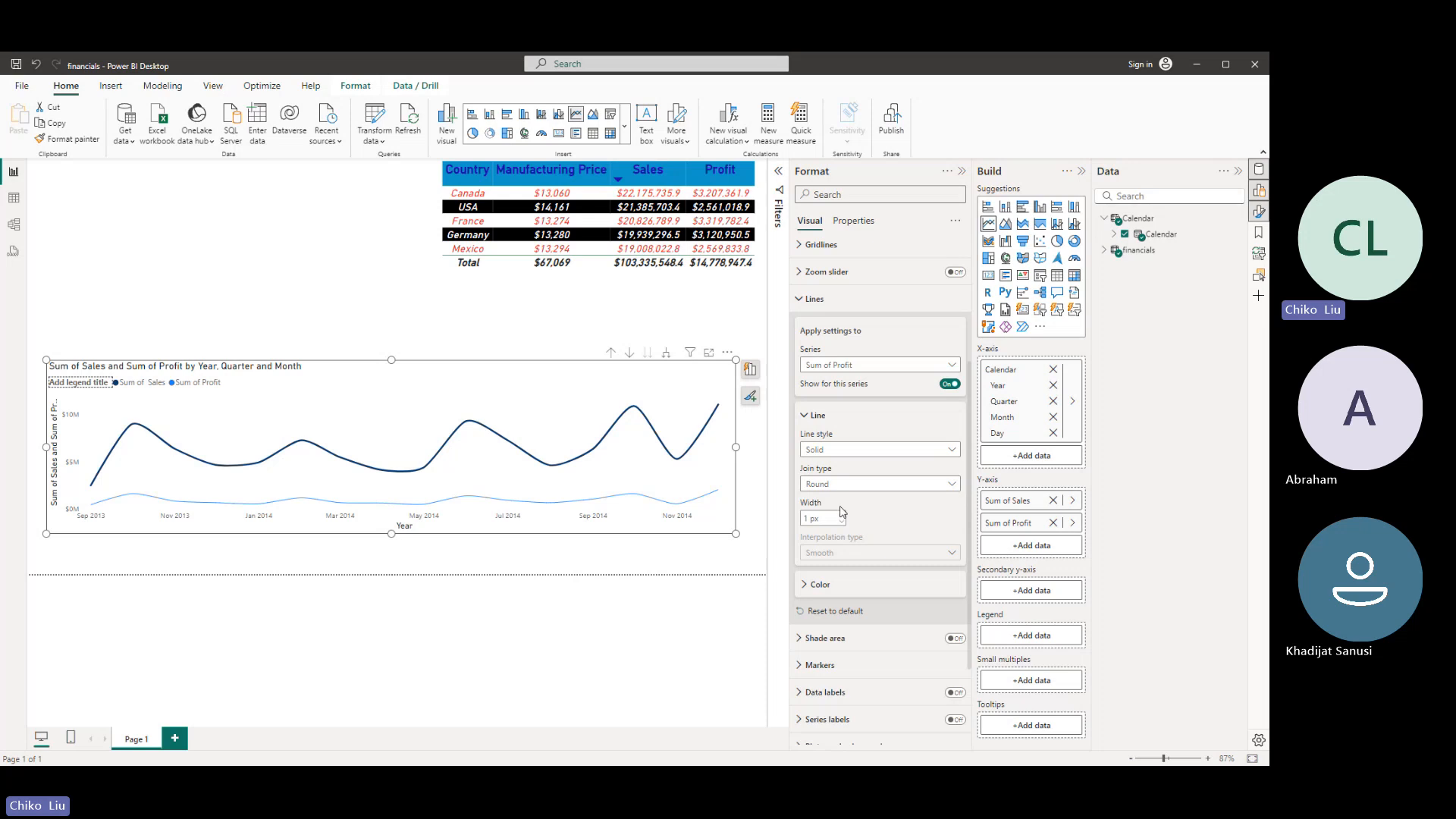
click(842, 515)
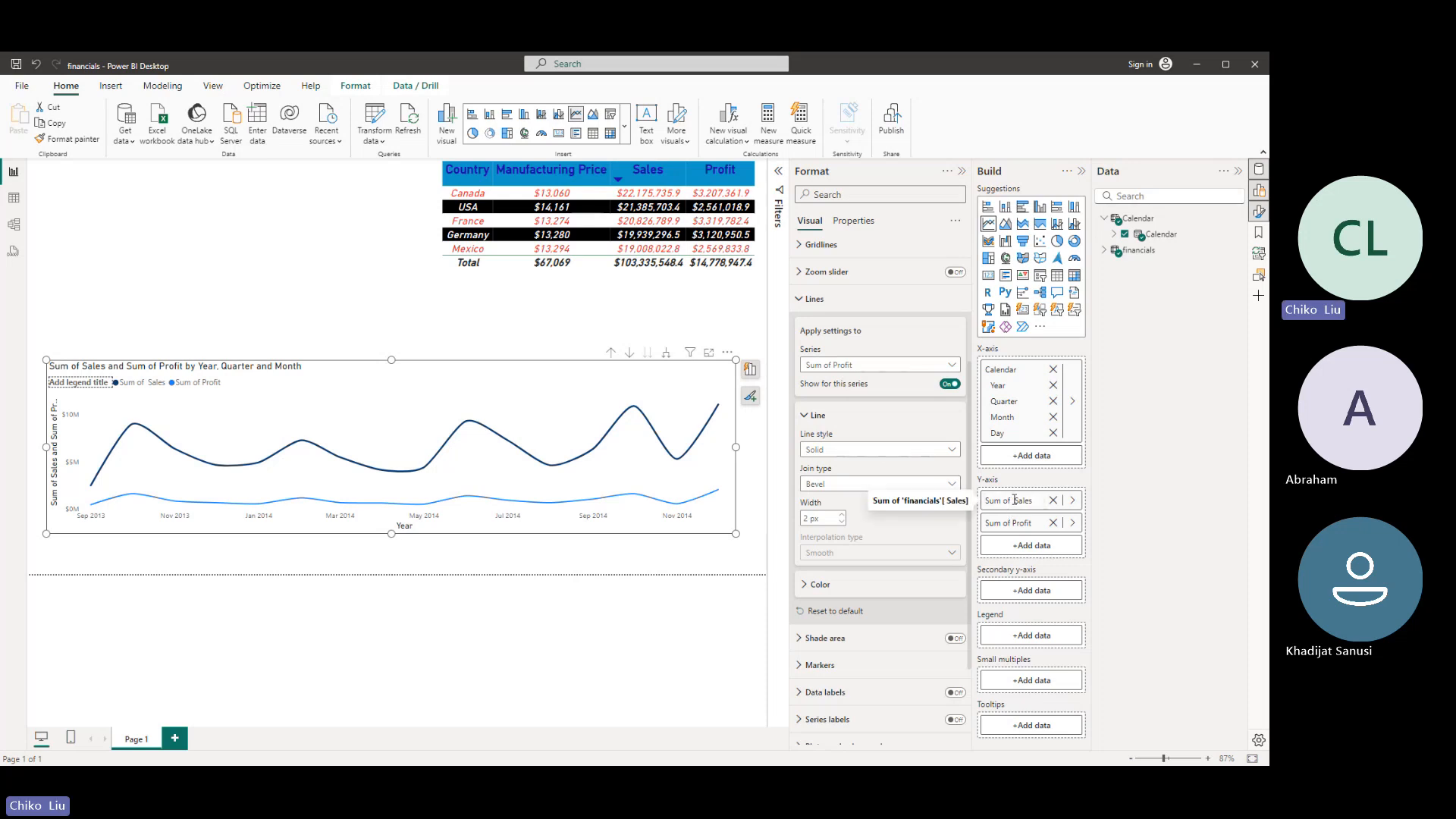
- Rename the chart's two Y-axis fields to Sales and Profit by removing the "Sum of" prefix
drag(1014, 500, 968, 500)
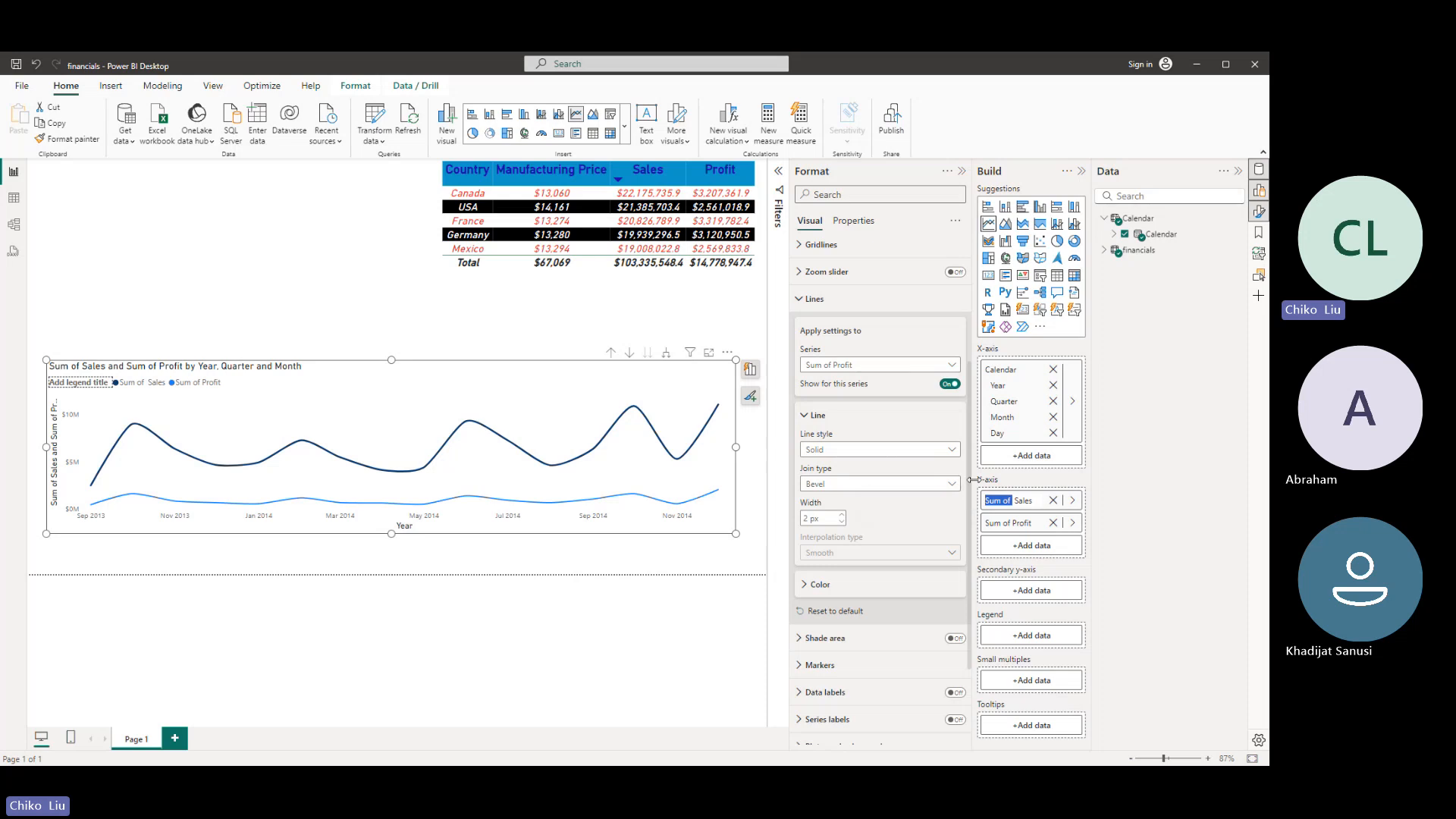
key(BackSpace)
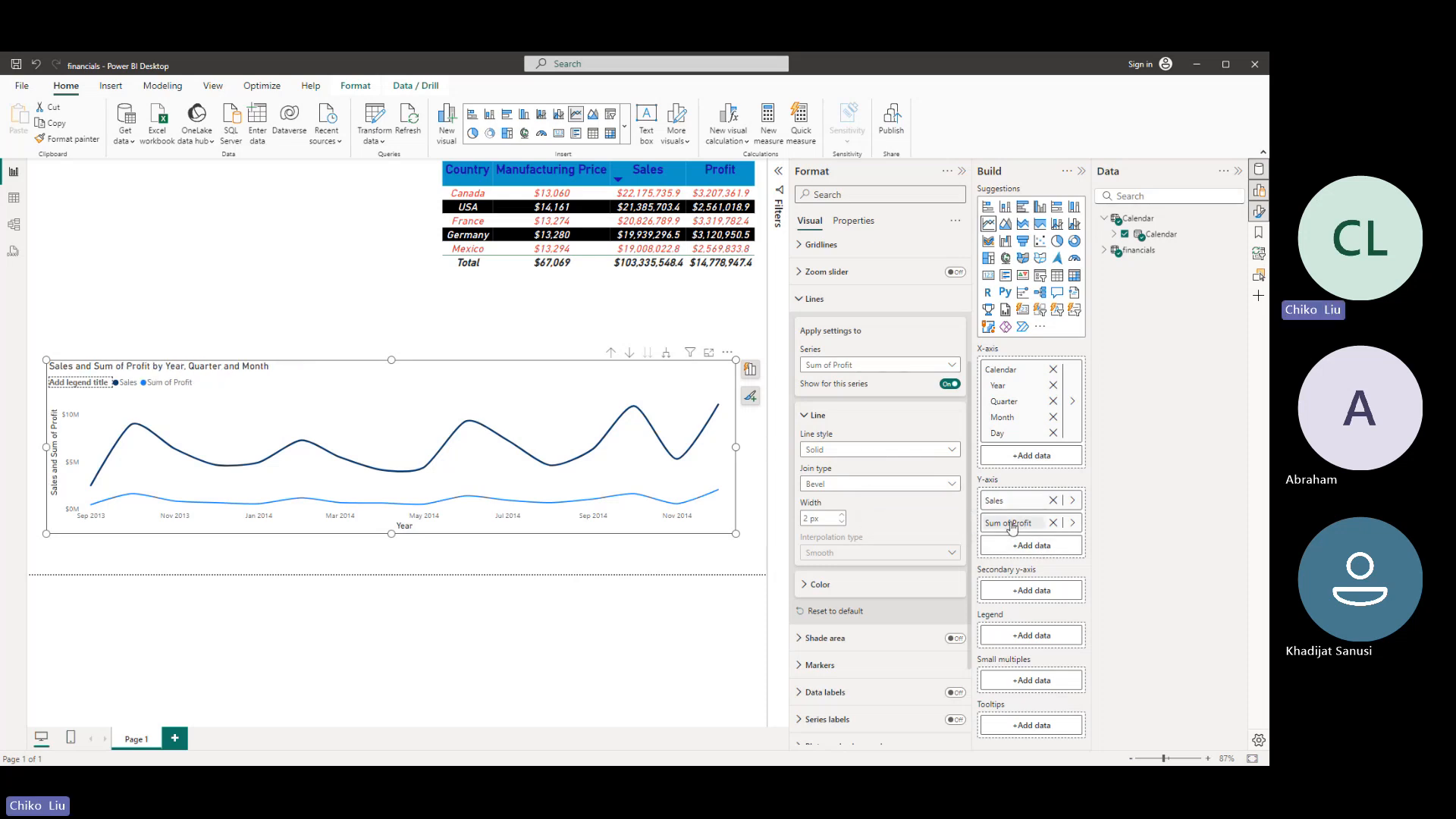
double_click(1018, 523)
drag(1015, 524, 974, 519)
key(BackSpace)
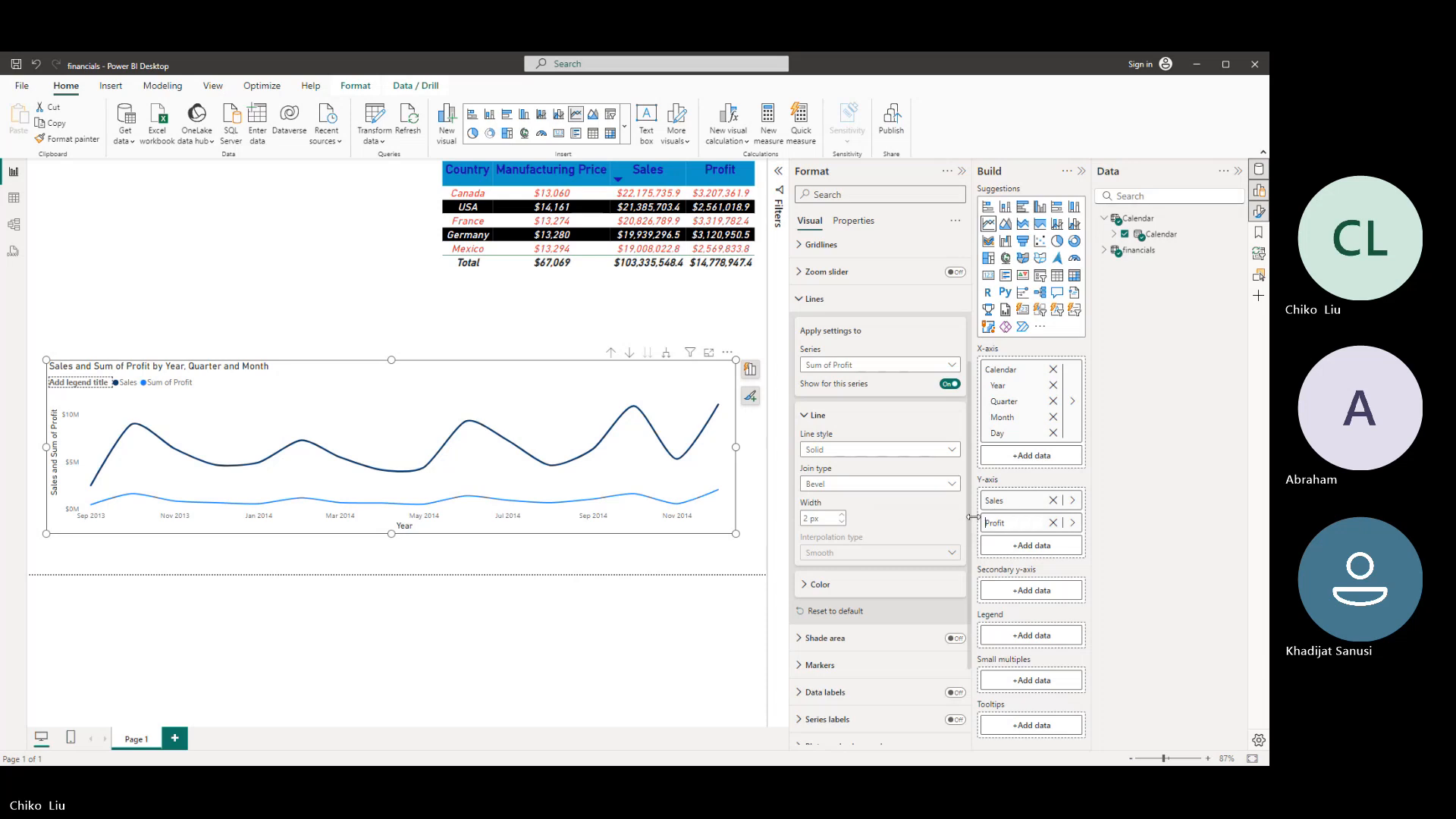
key(Return)
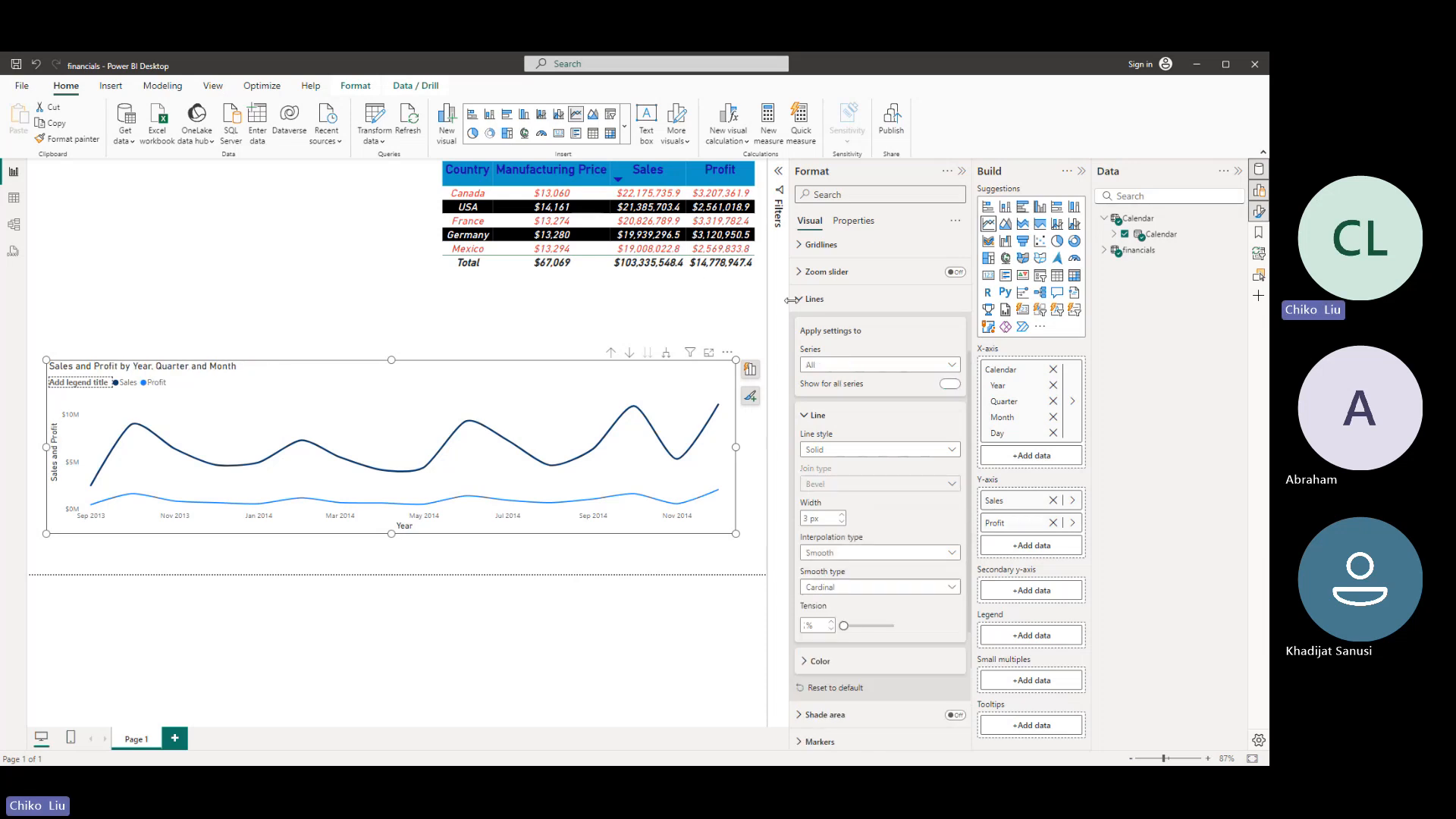
- Turn off the line chart's legend title, keeping the legend's match line color option on
click(797, 304)
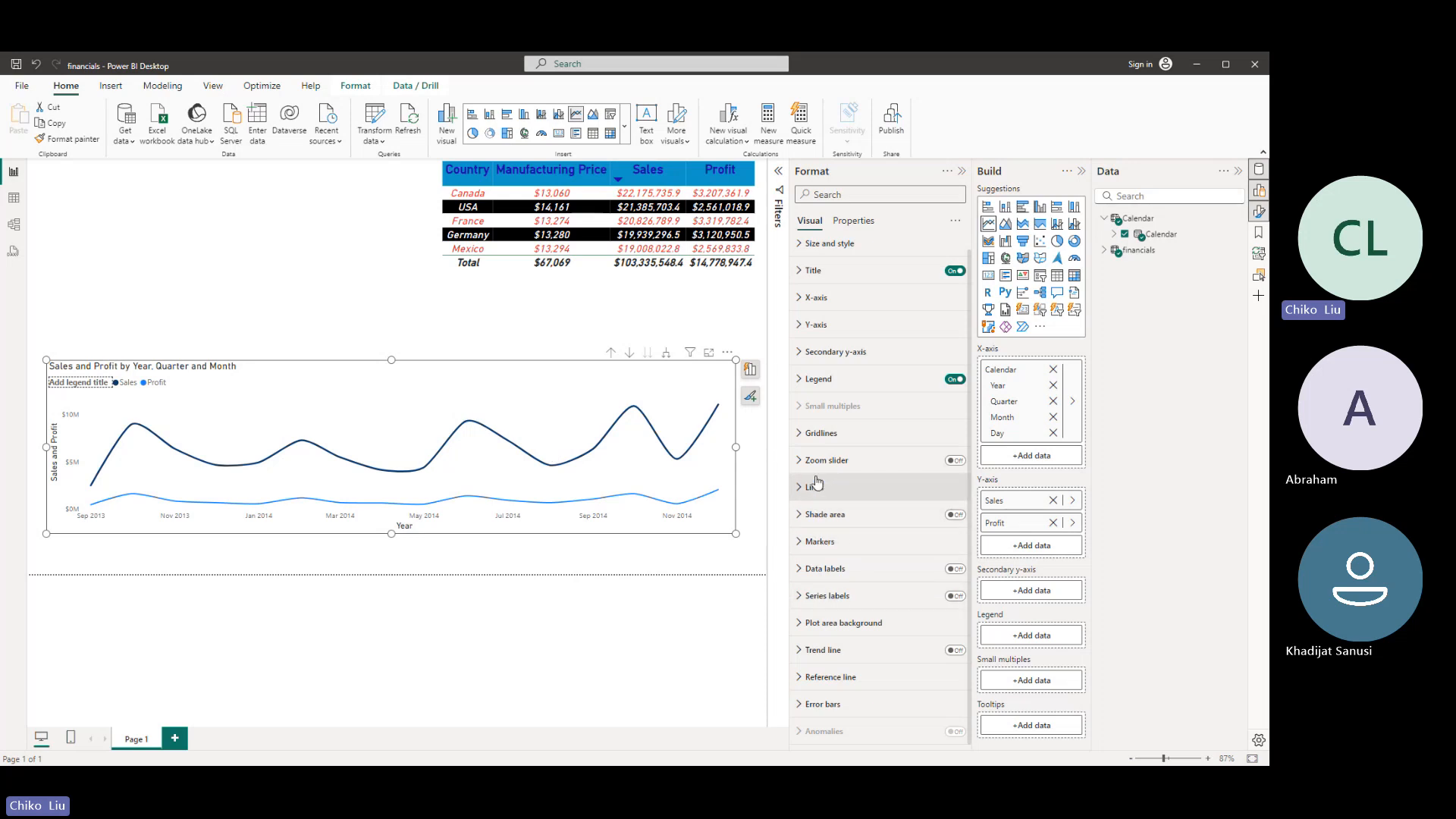
click(814, 379)
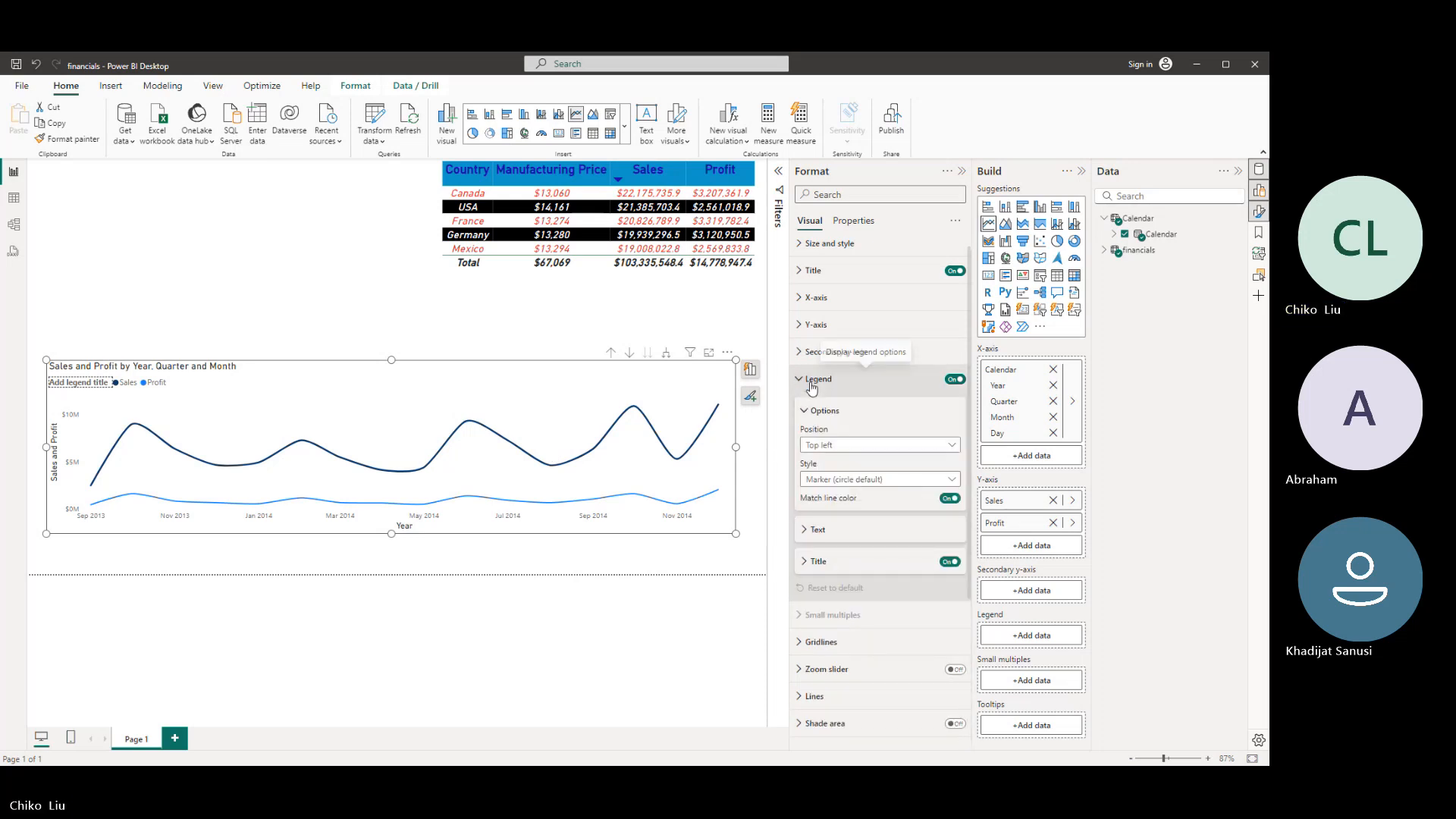
click(950, 499)
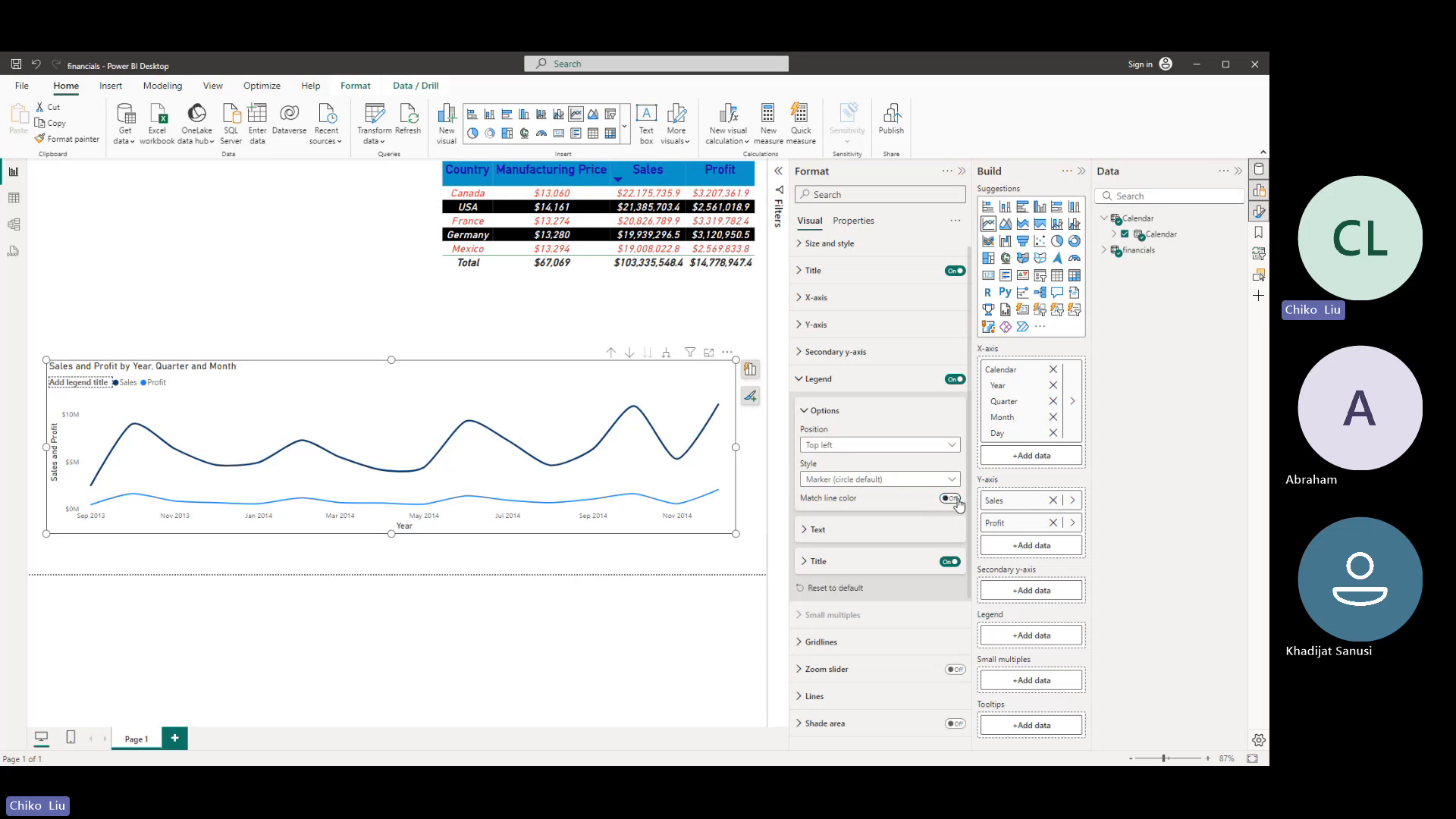
click(950, 498)
click(950, 562)
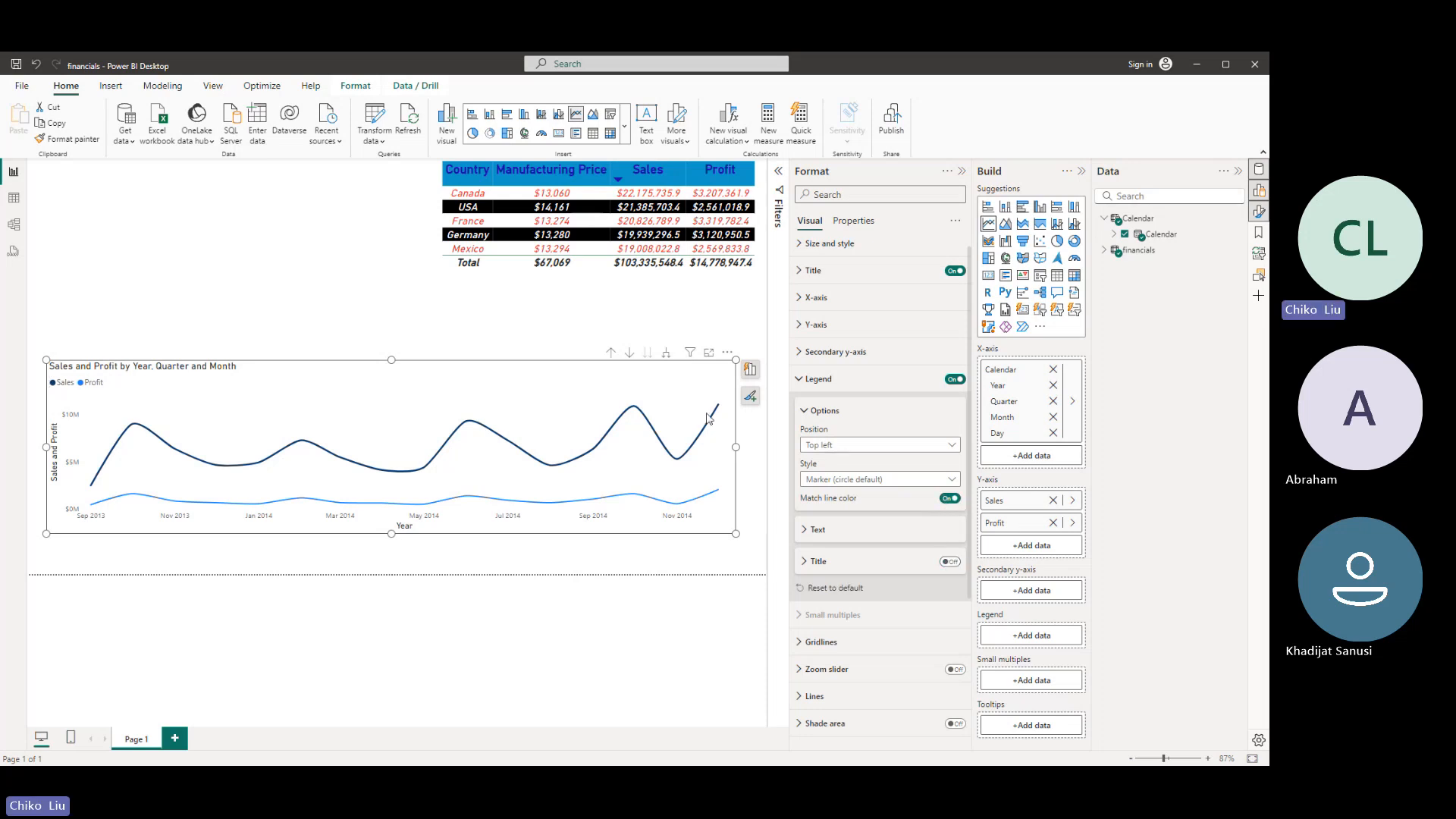
- Try the Top center position for the chart's legend and set it to Top right
click(822, 446)
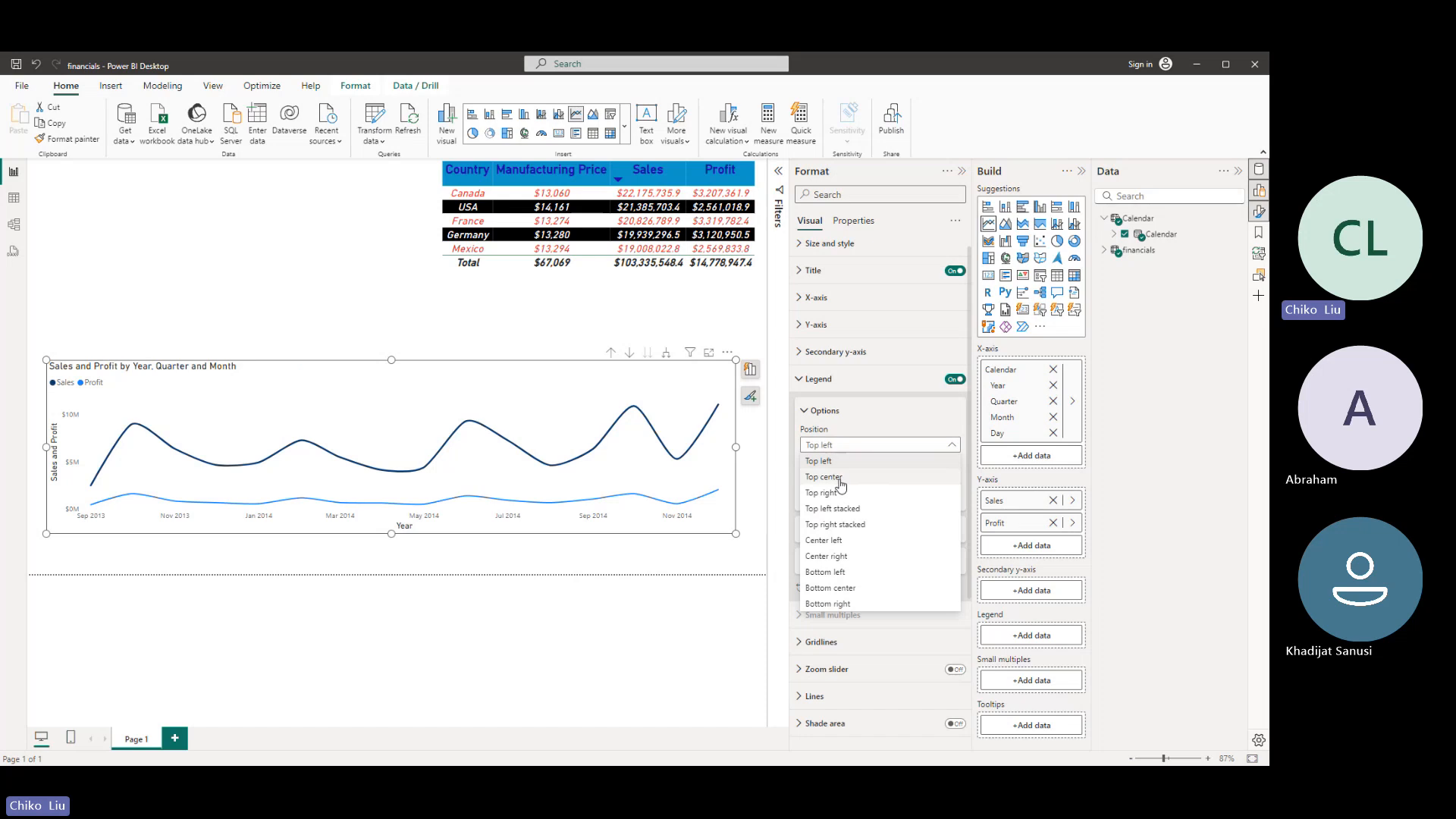
click(827, 478)
click(828, 449)
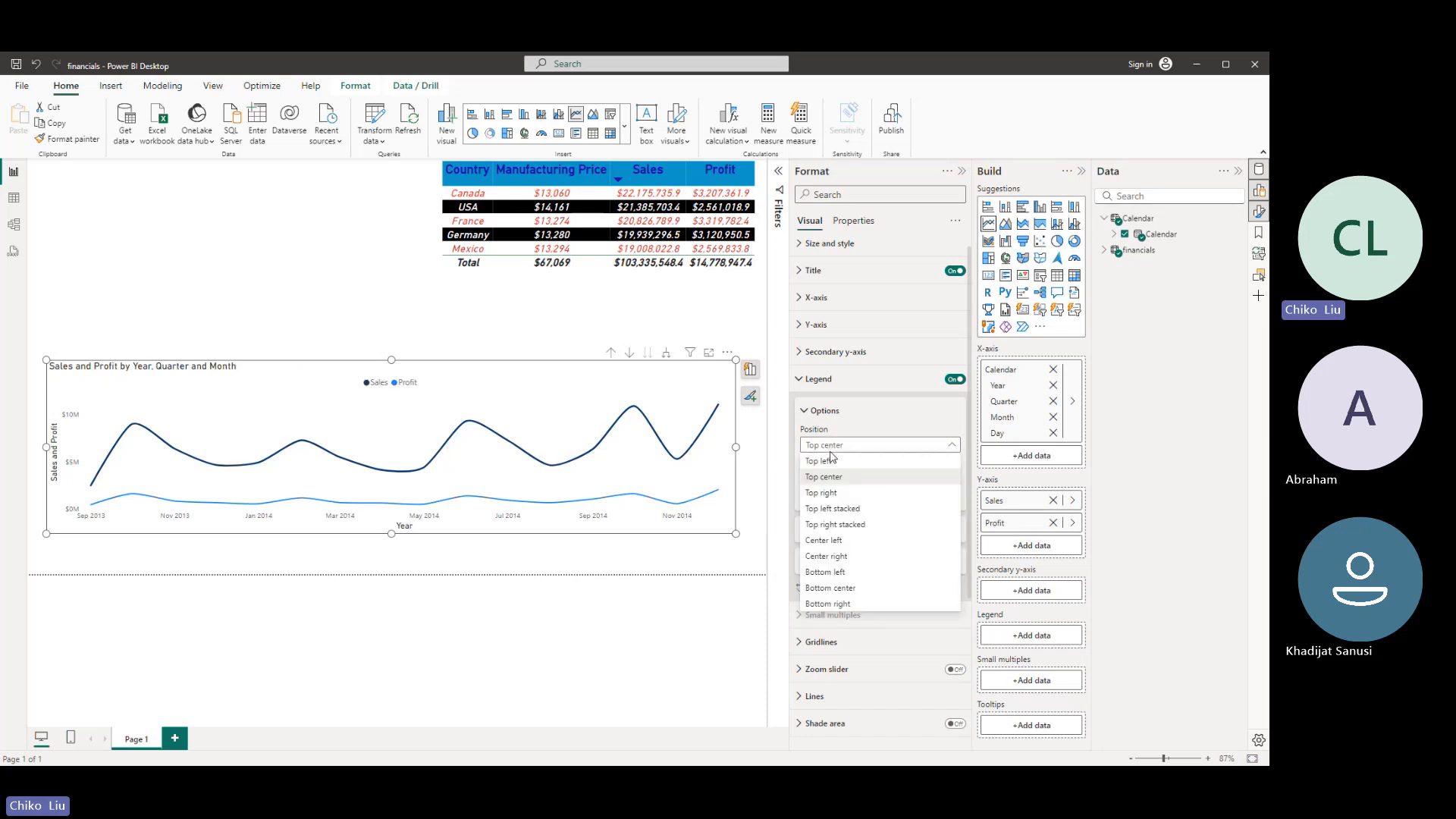
click(831, 493)
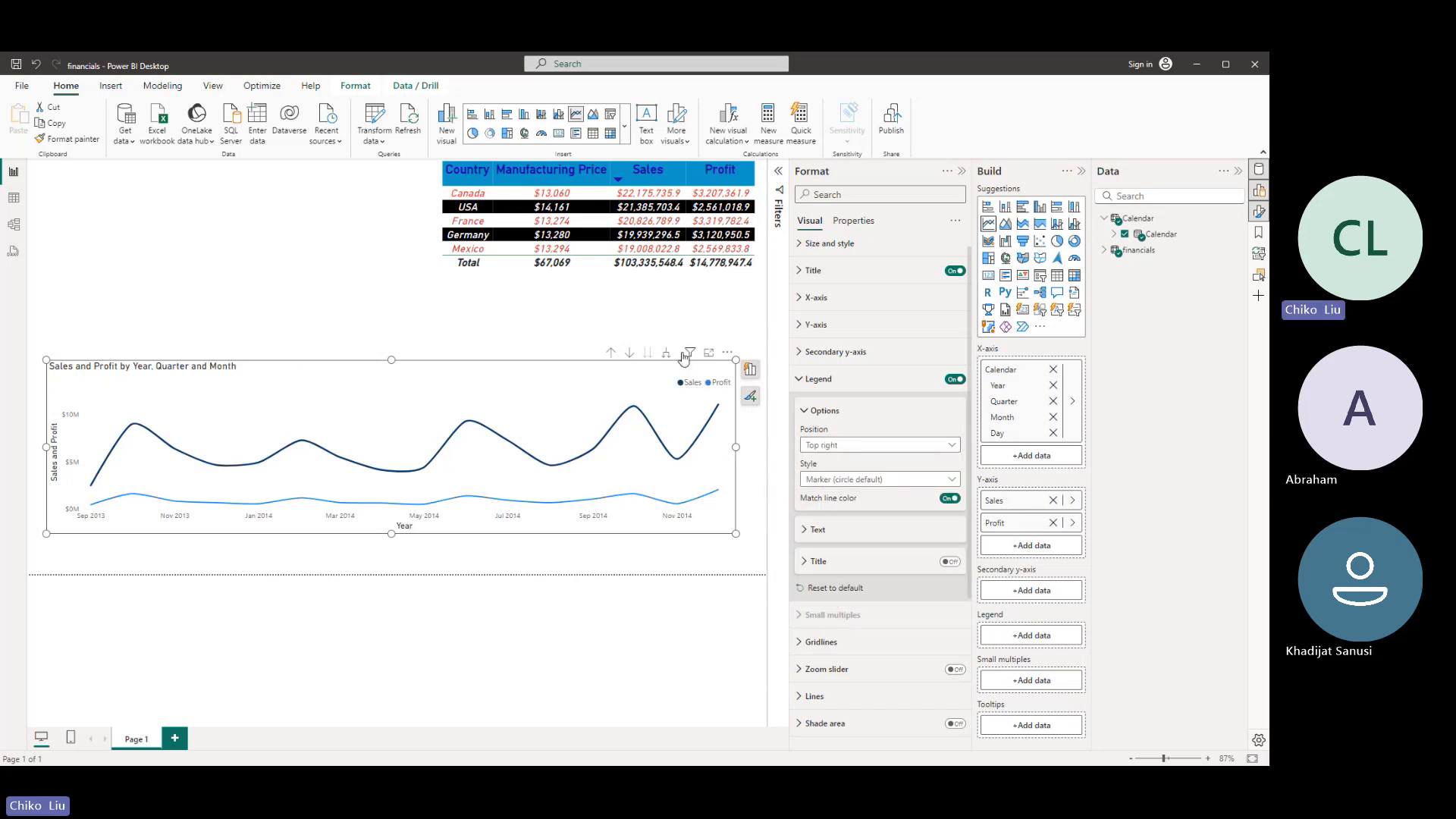
click(850, 222)
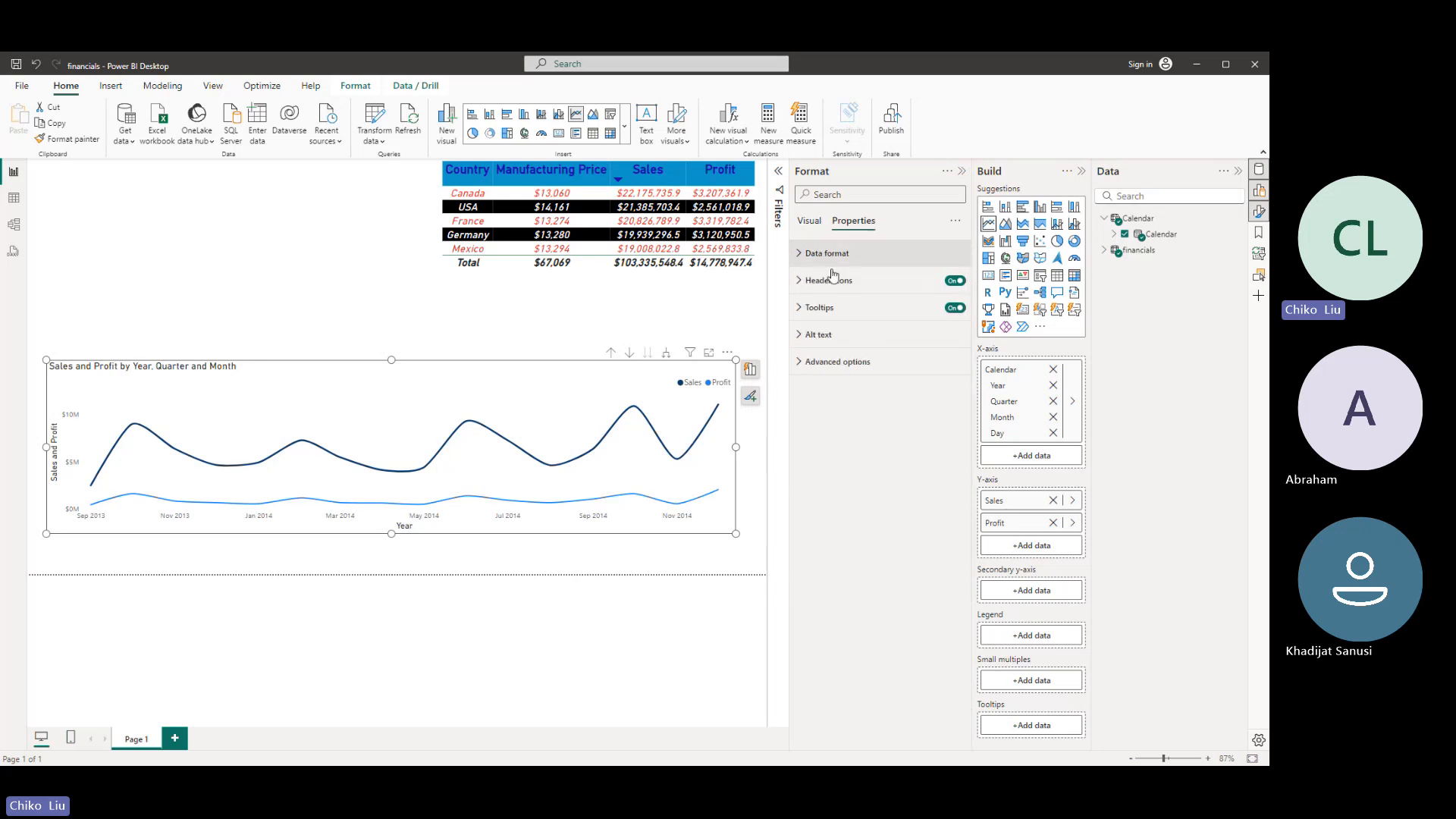
click(808, 281)
click(808, 281)
click(810, 222)
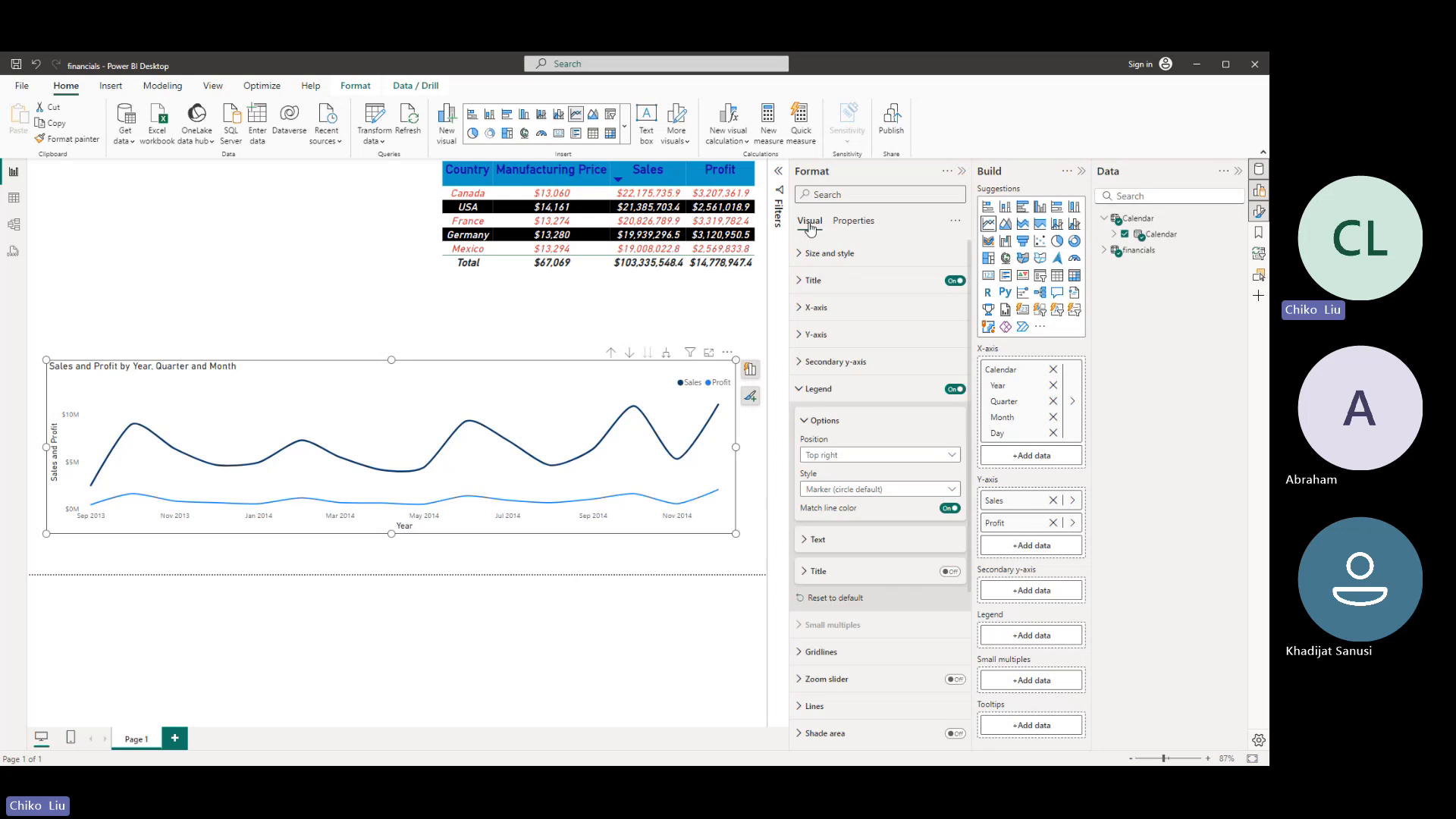
- Change the line chart's title text to "Sales and Profit Trends"
click(805, 389)
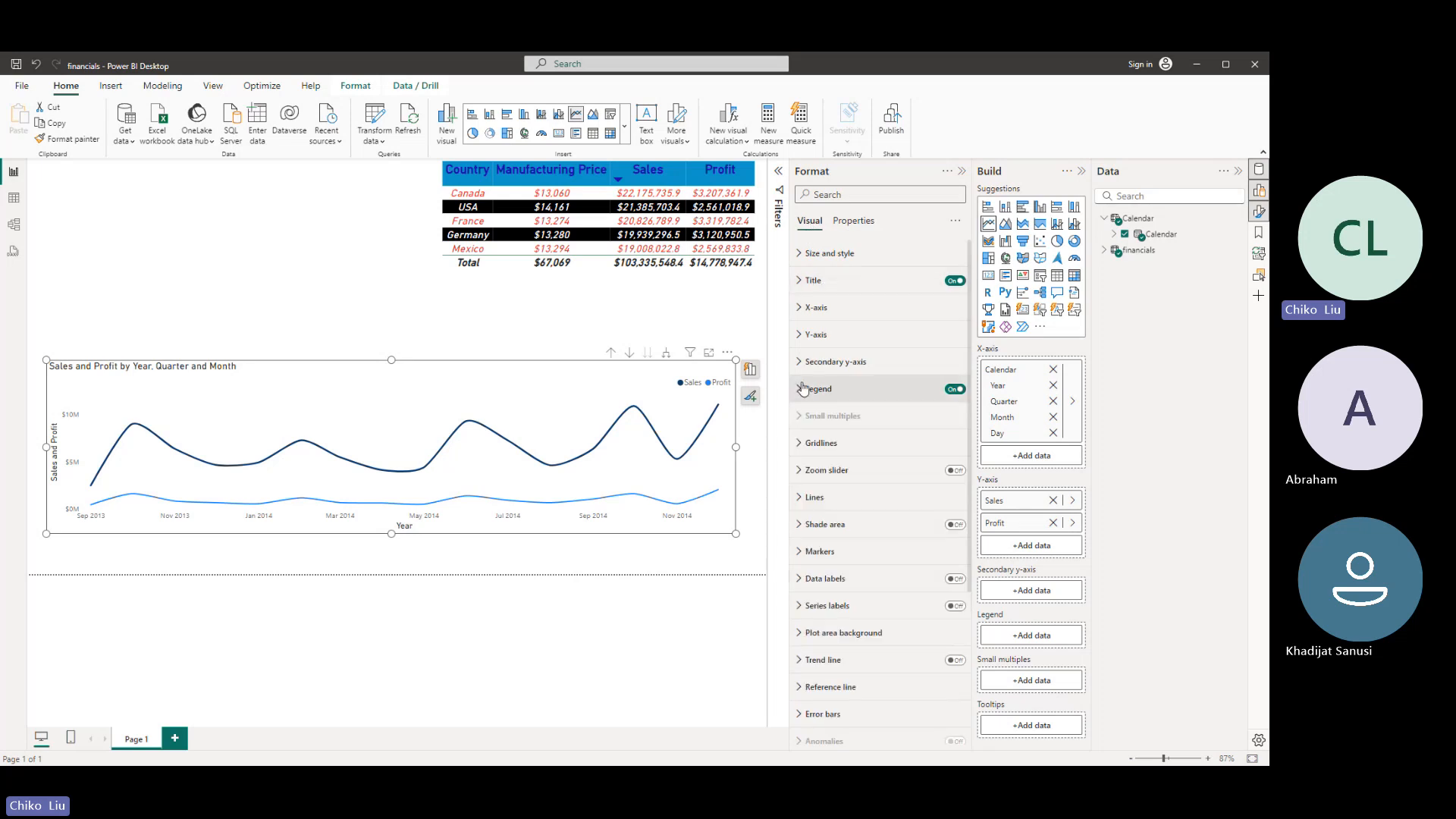
click(800, 281)
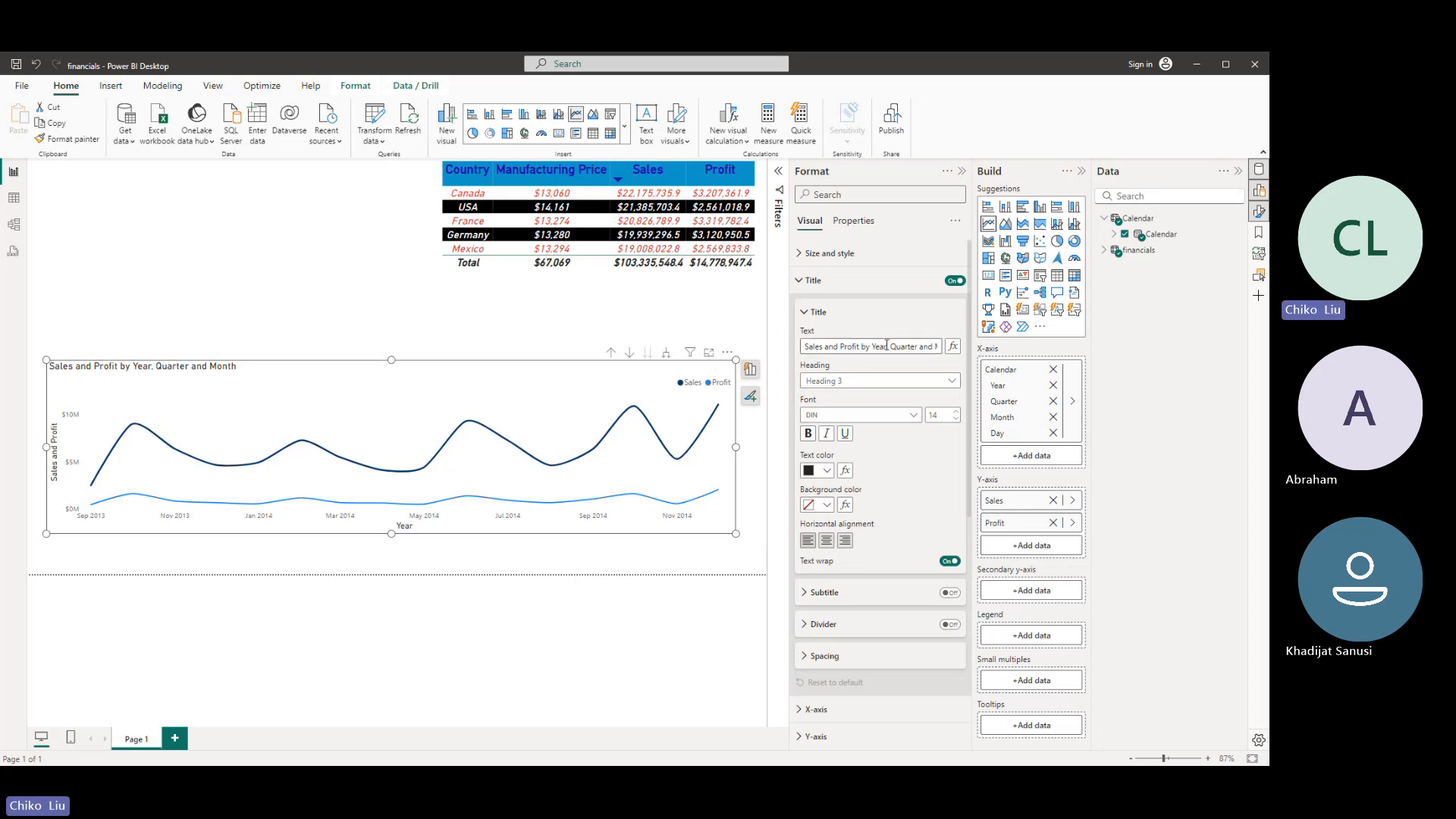
drag(865, 345, 956, 348)
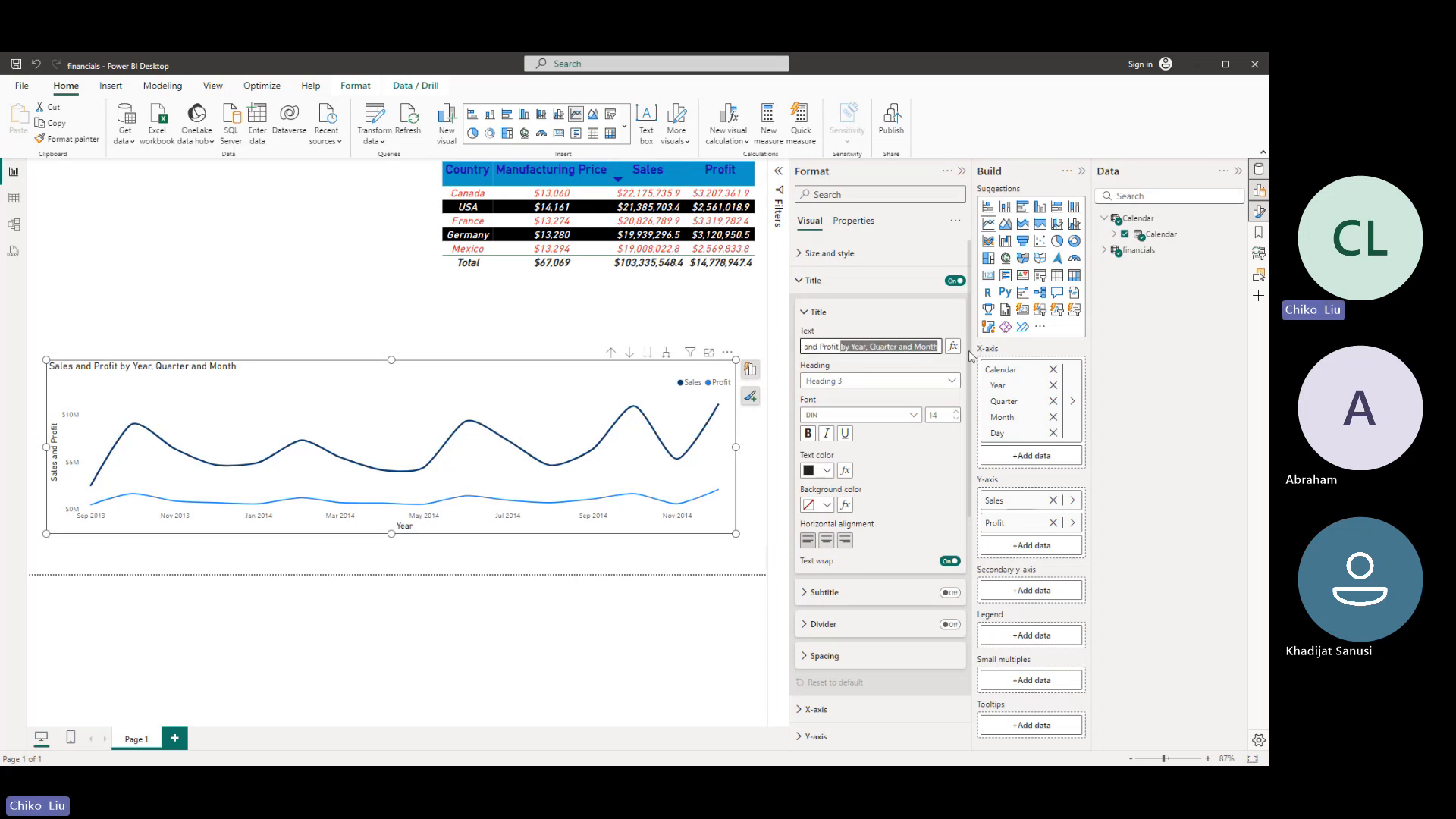
key(BackSpace)
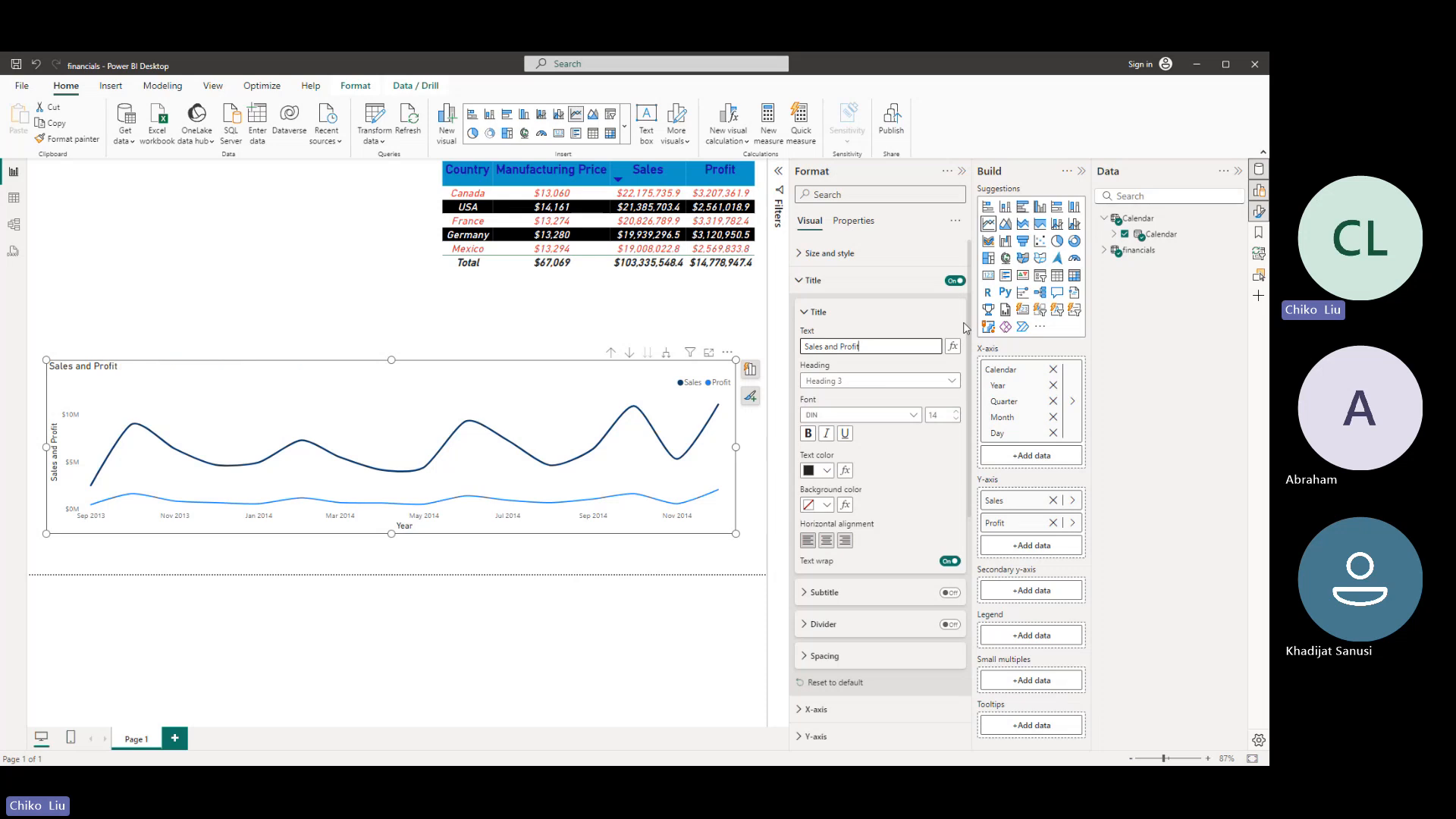
text(Trebd)
- Format the chart title as italic, size 15, red text with centered alignment
click(825, 433)
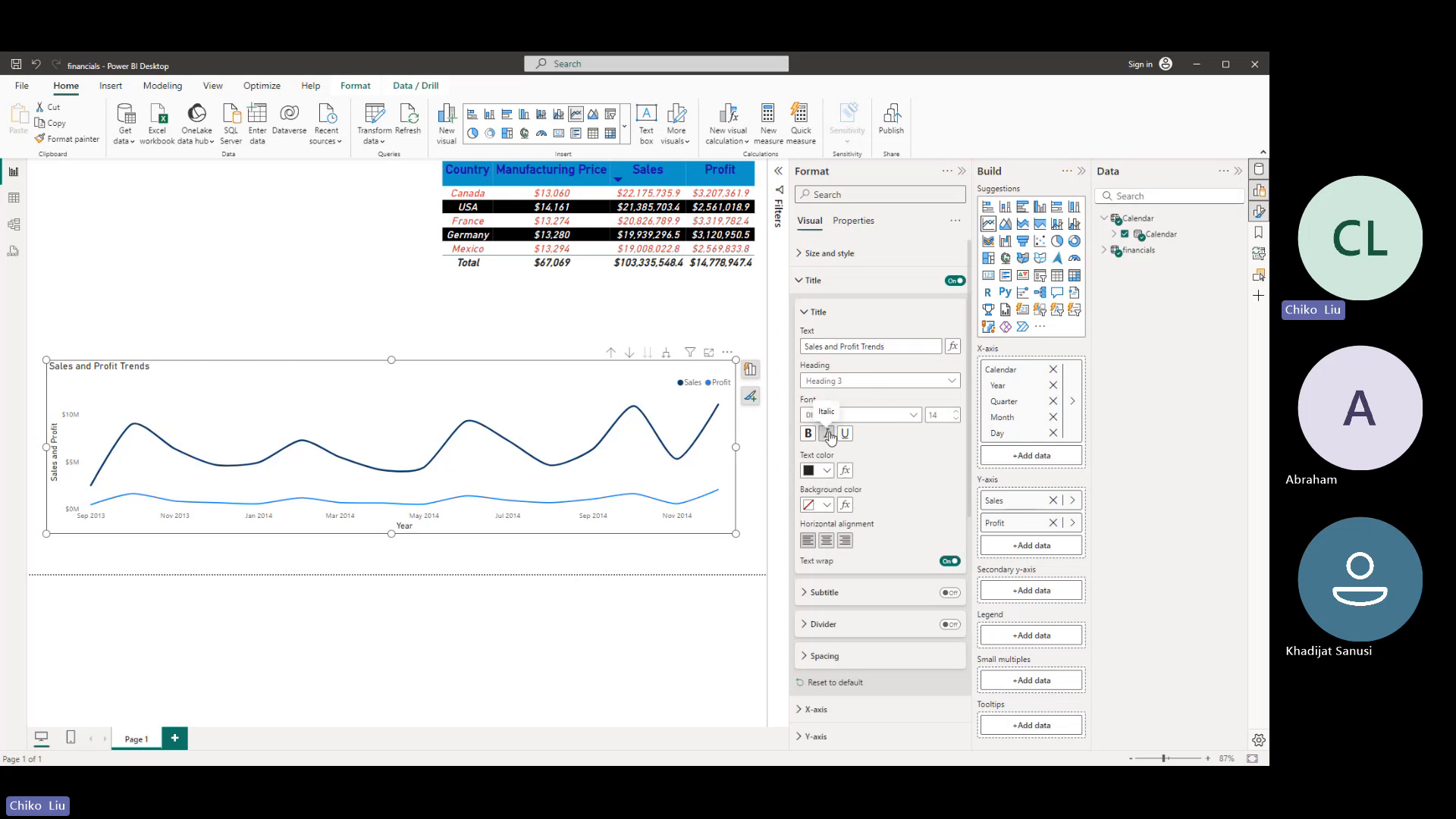
click(957, 411)
click(825, 470)
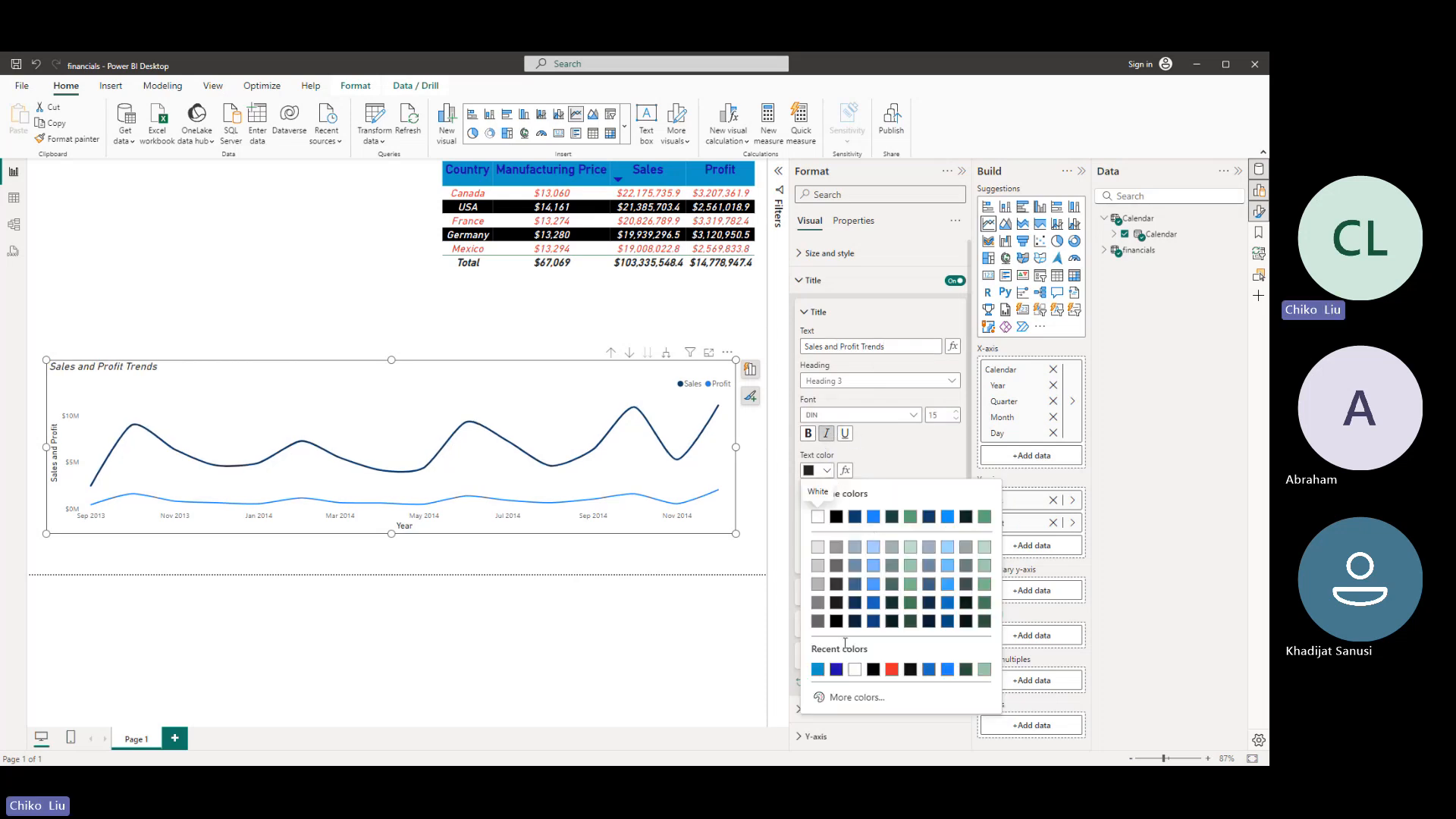
click(892, 669)
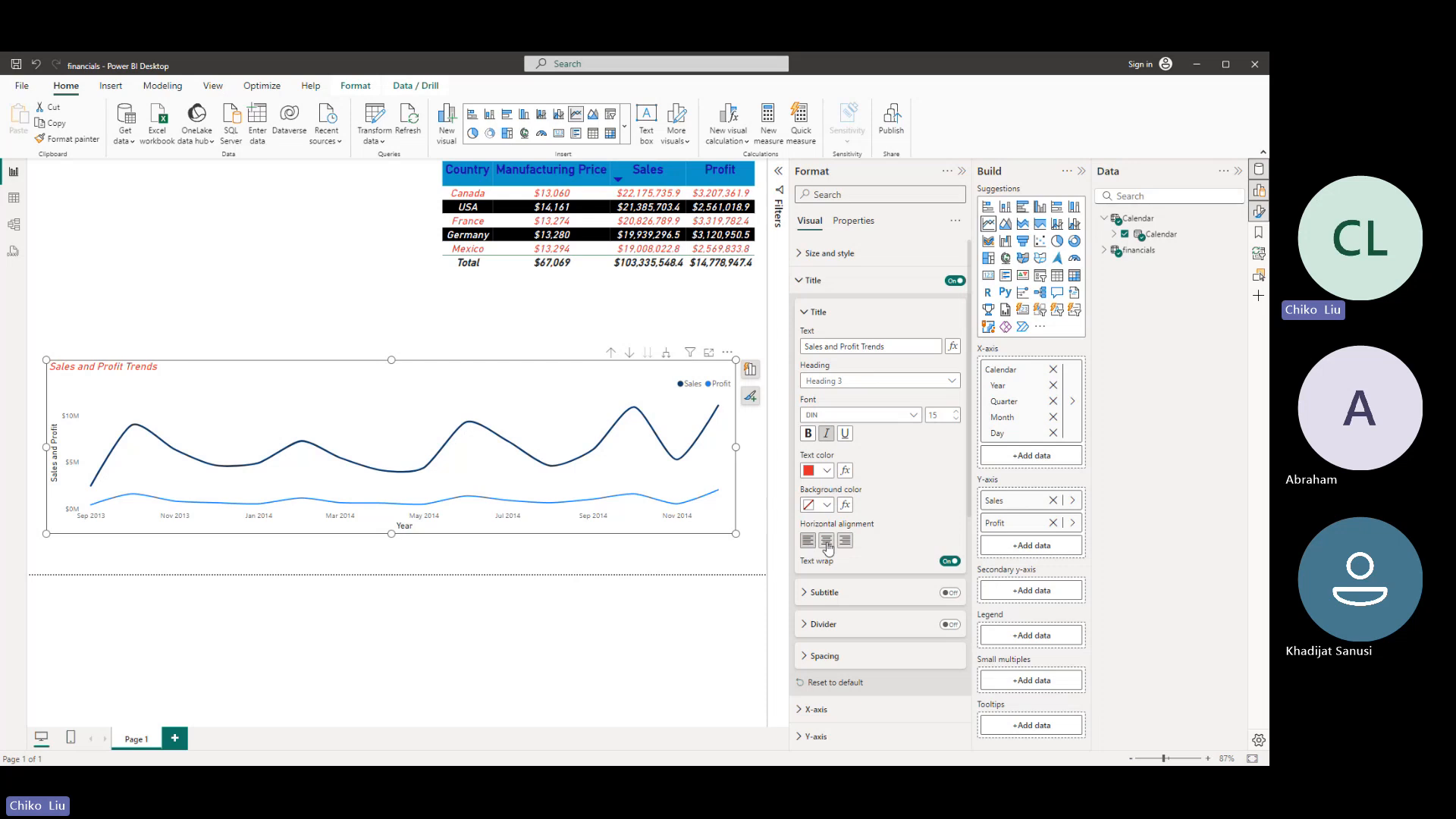
click(827, 541)
- Try a light blue background for the chart title and reset it to no fill
click(825, 504)
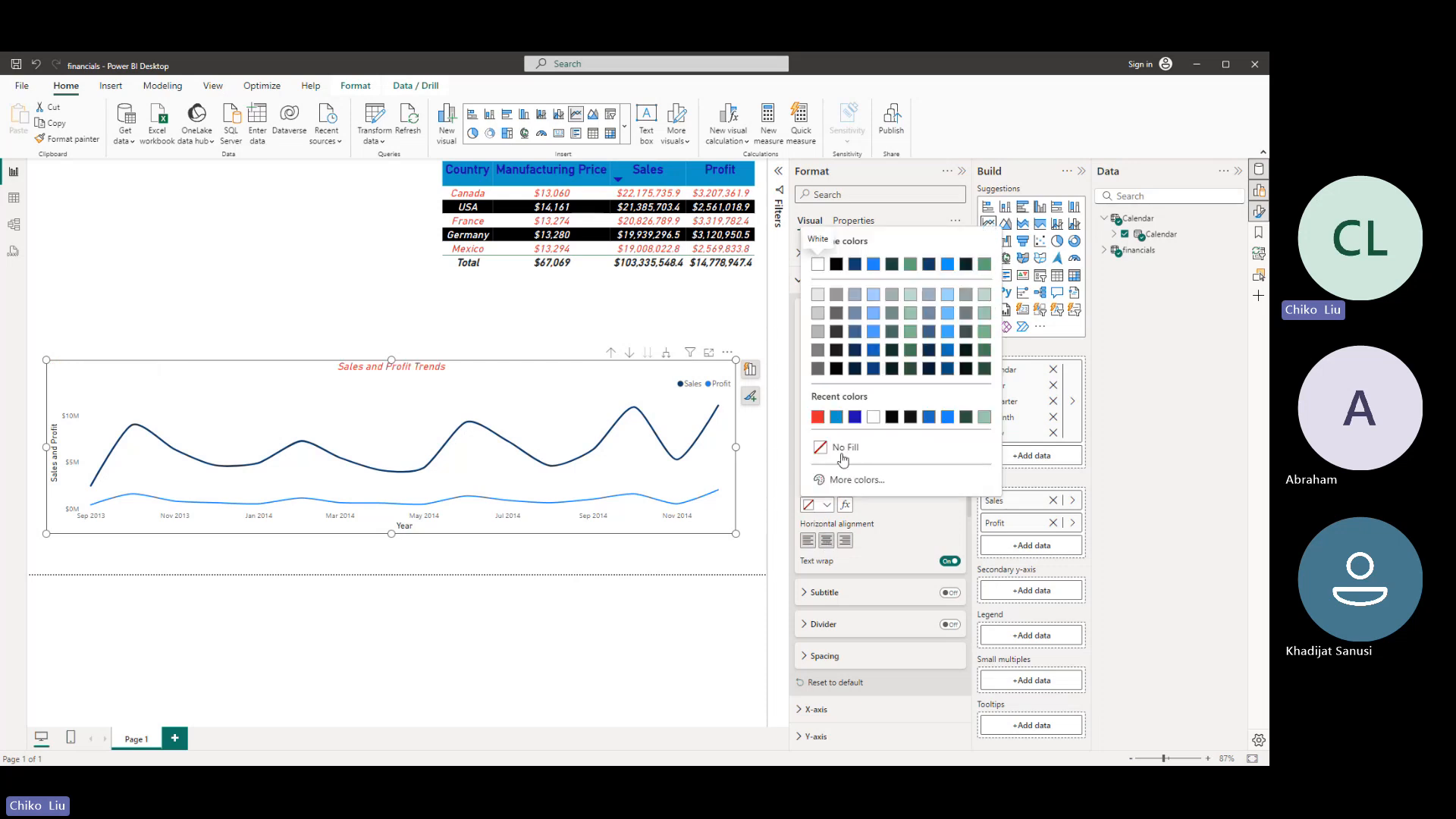
click(874, 300)
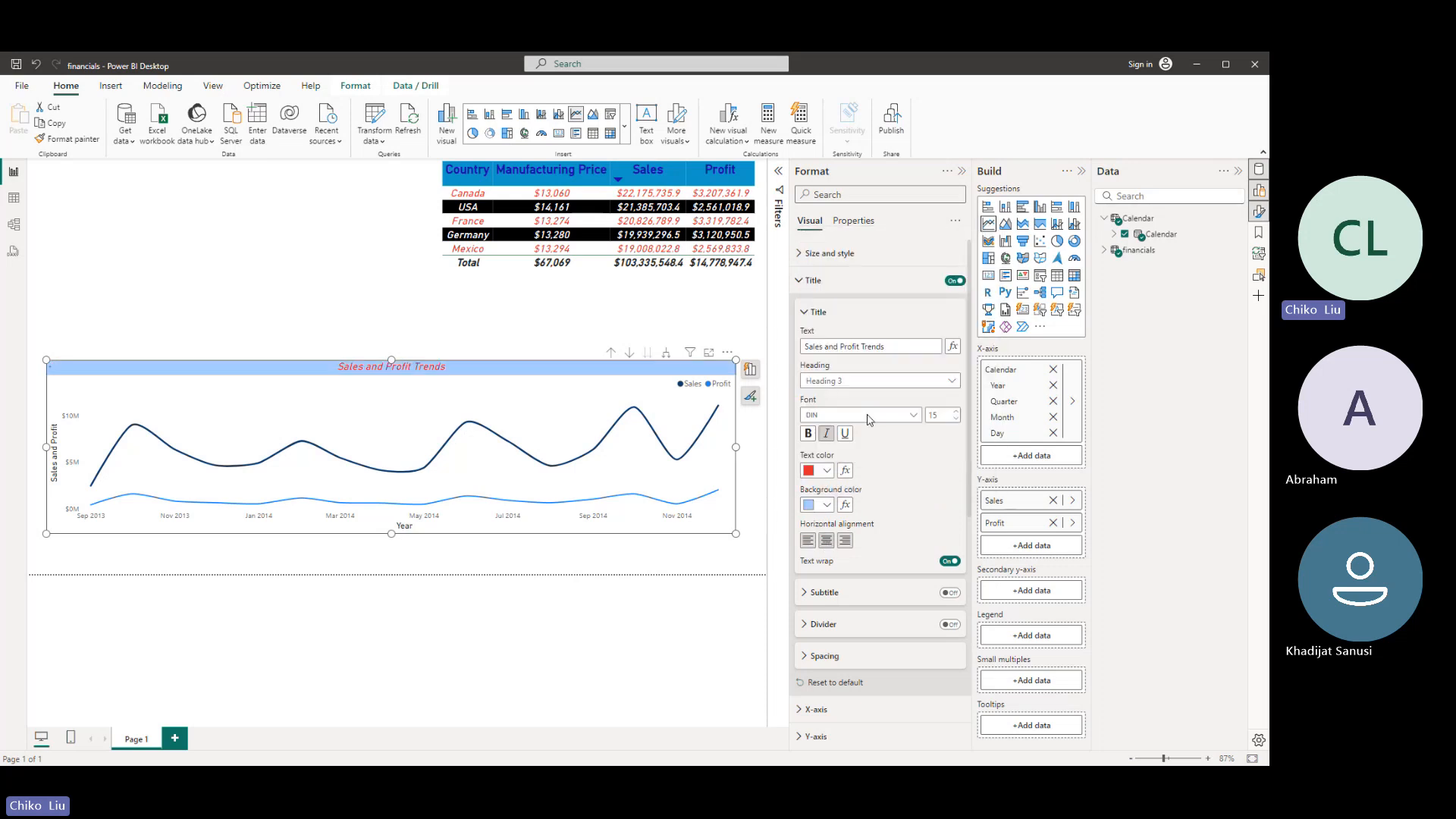
click(826, 505)
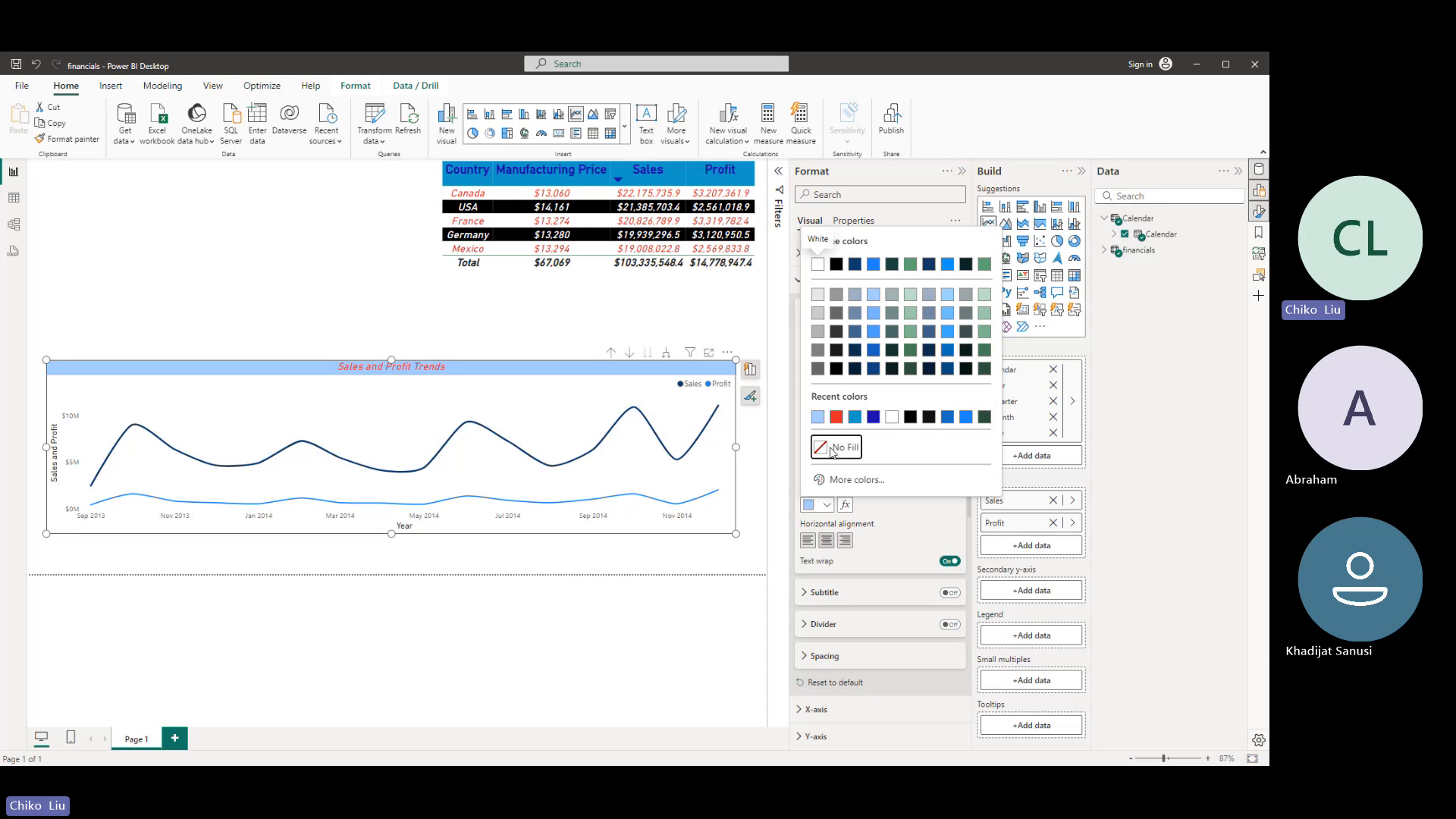
click(838, 448)
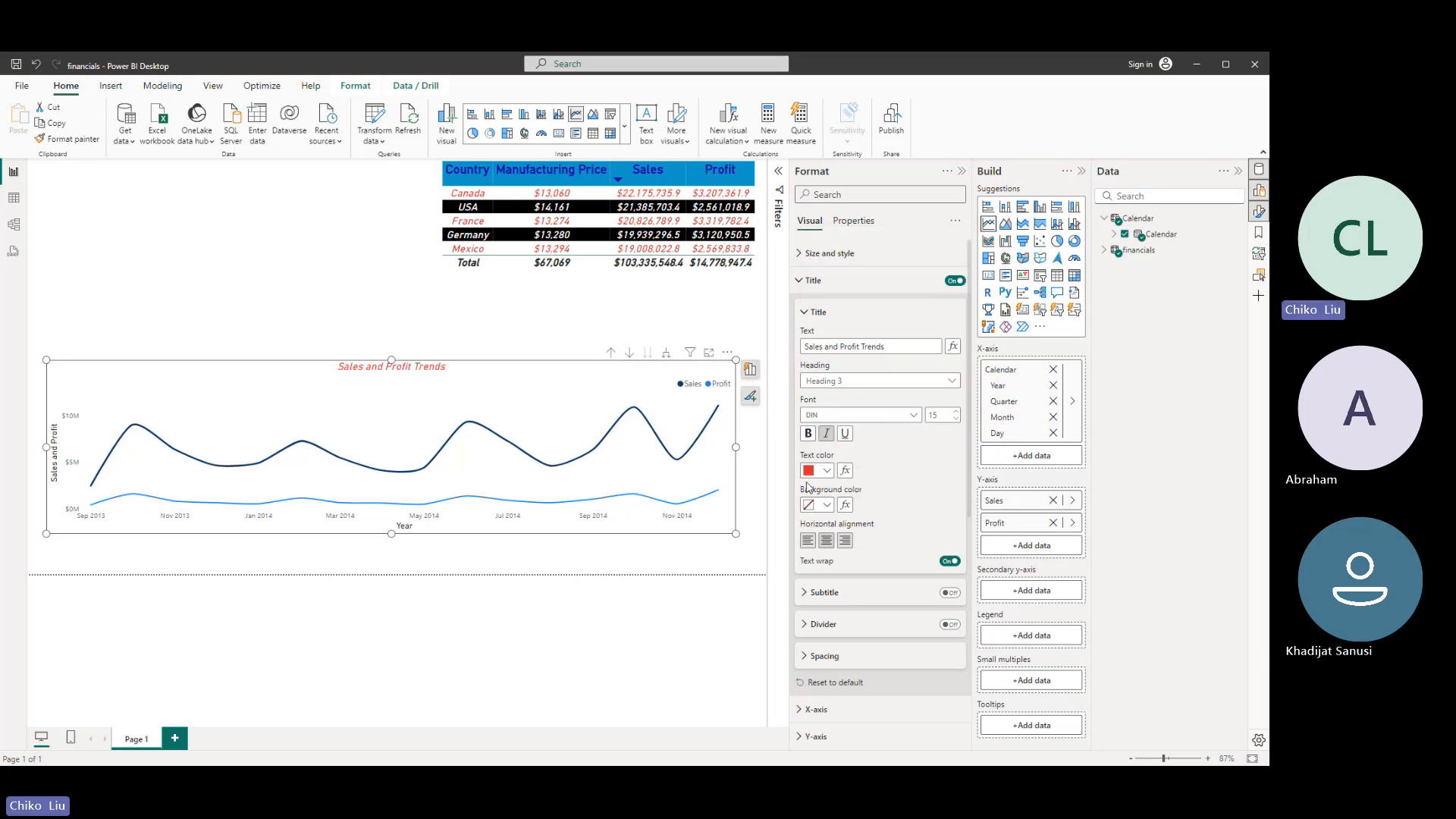
- Underline the chart title and set its heading level to Heading 2
click(844, 436)
click(929, 381)
click(878, 421)
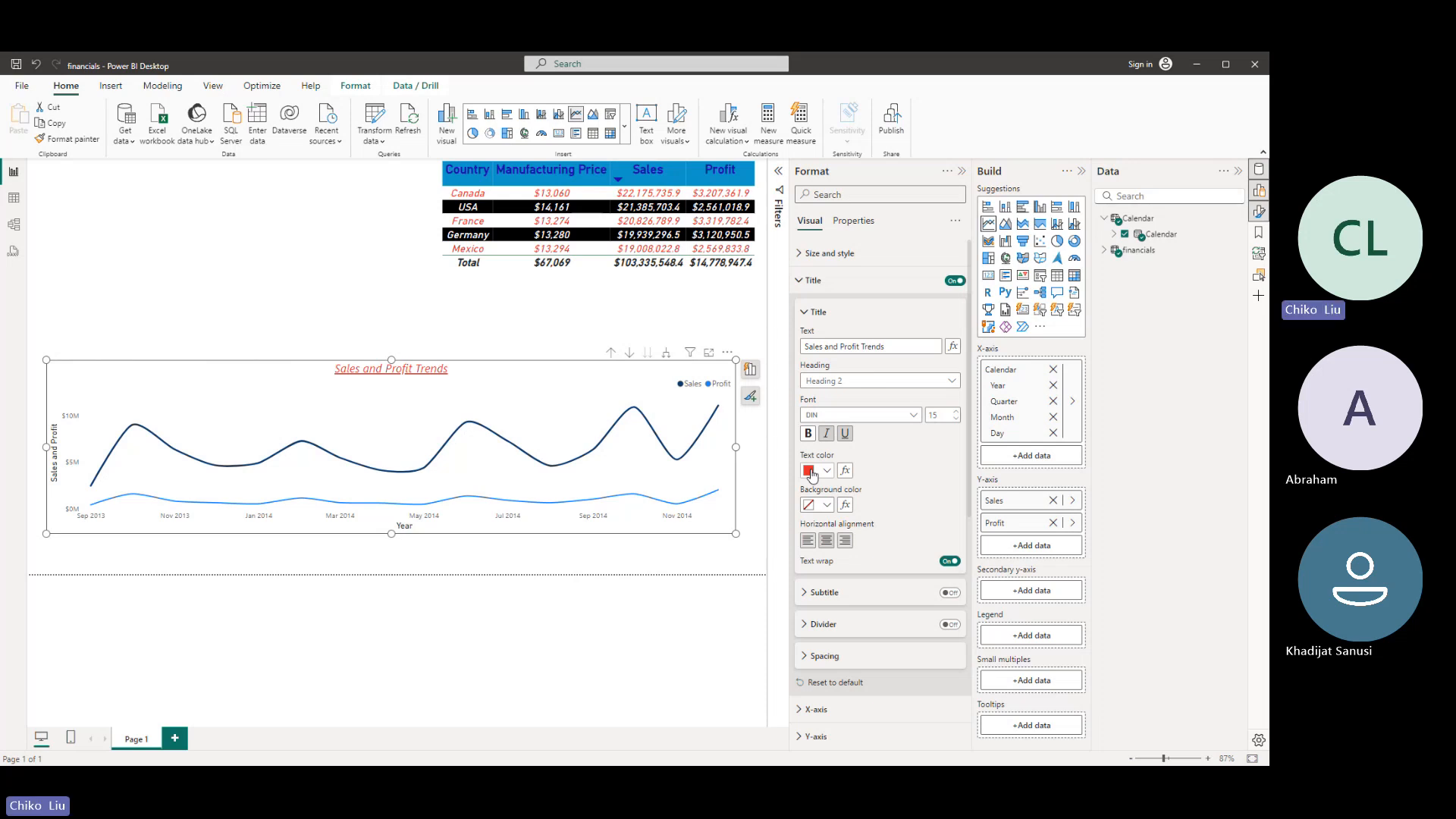
click(805, 311)
click(806, 282)
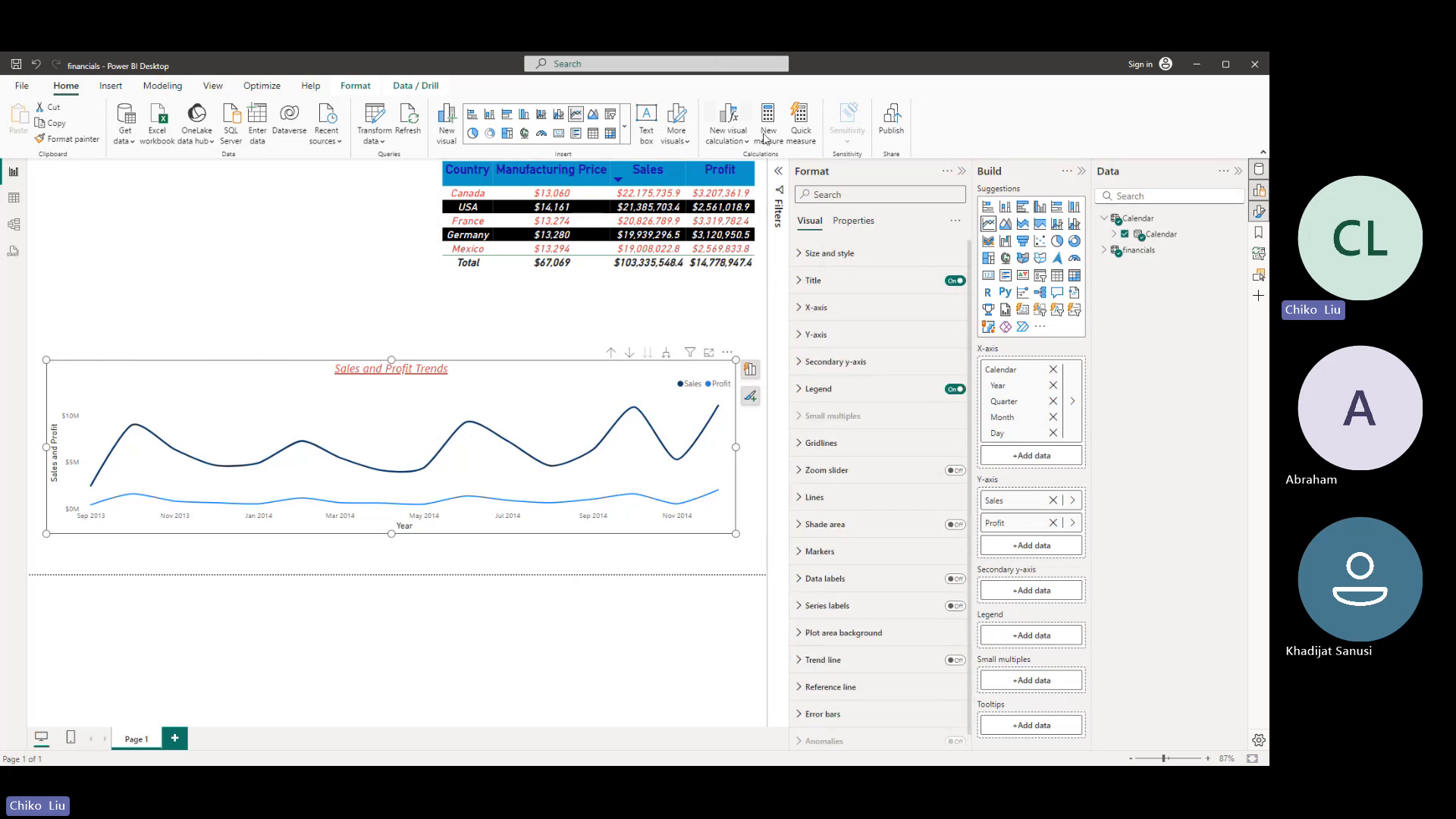
- Show markers for all series in the line chart with a marker size of 5 px
click(854, 555)
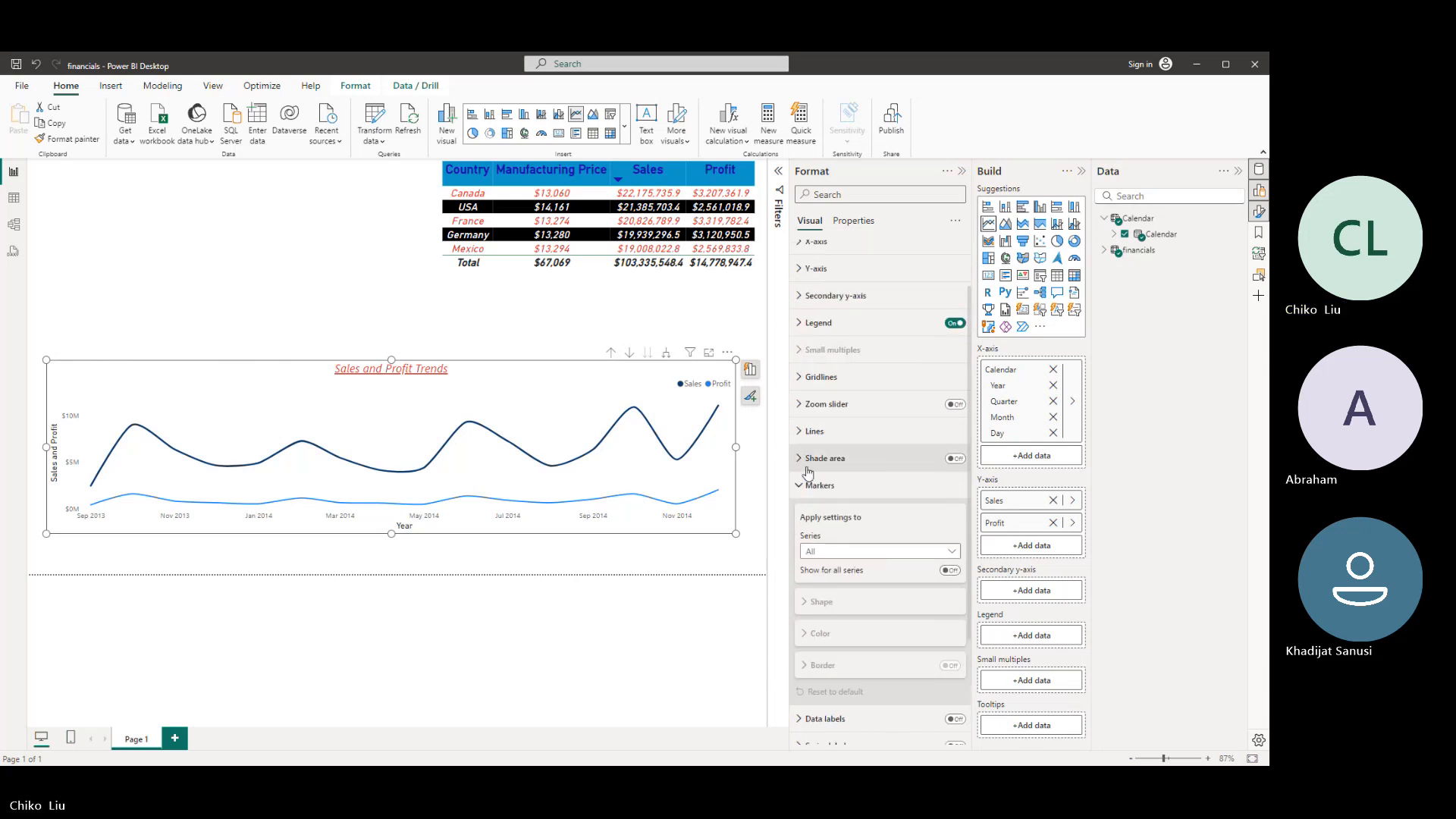
click(804, 482)
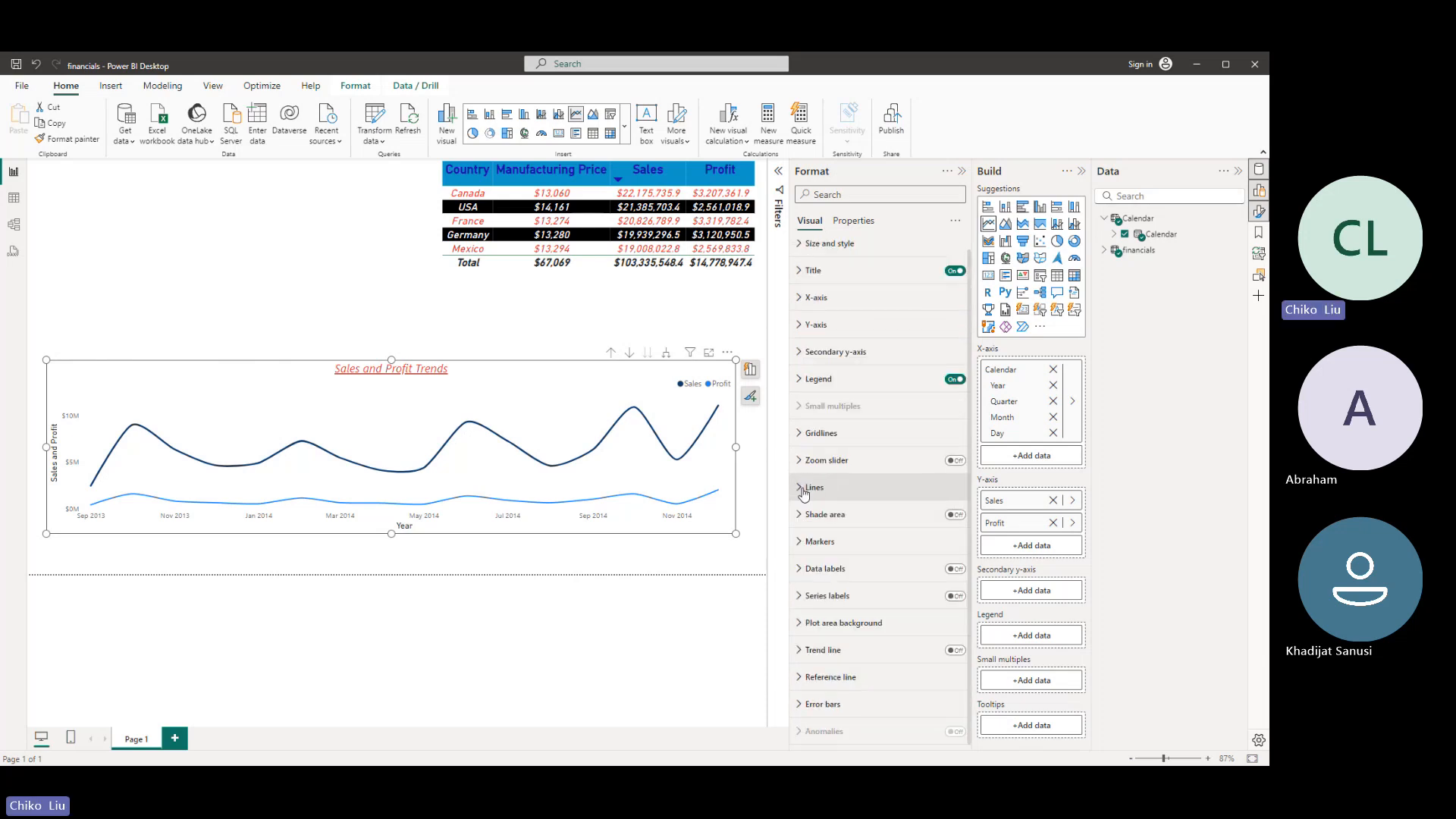
click(805, 544)
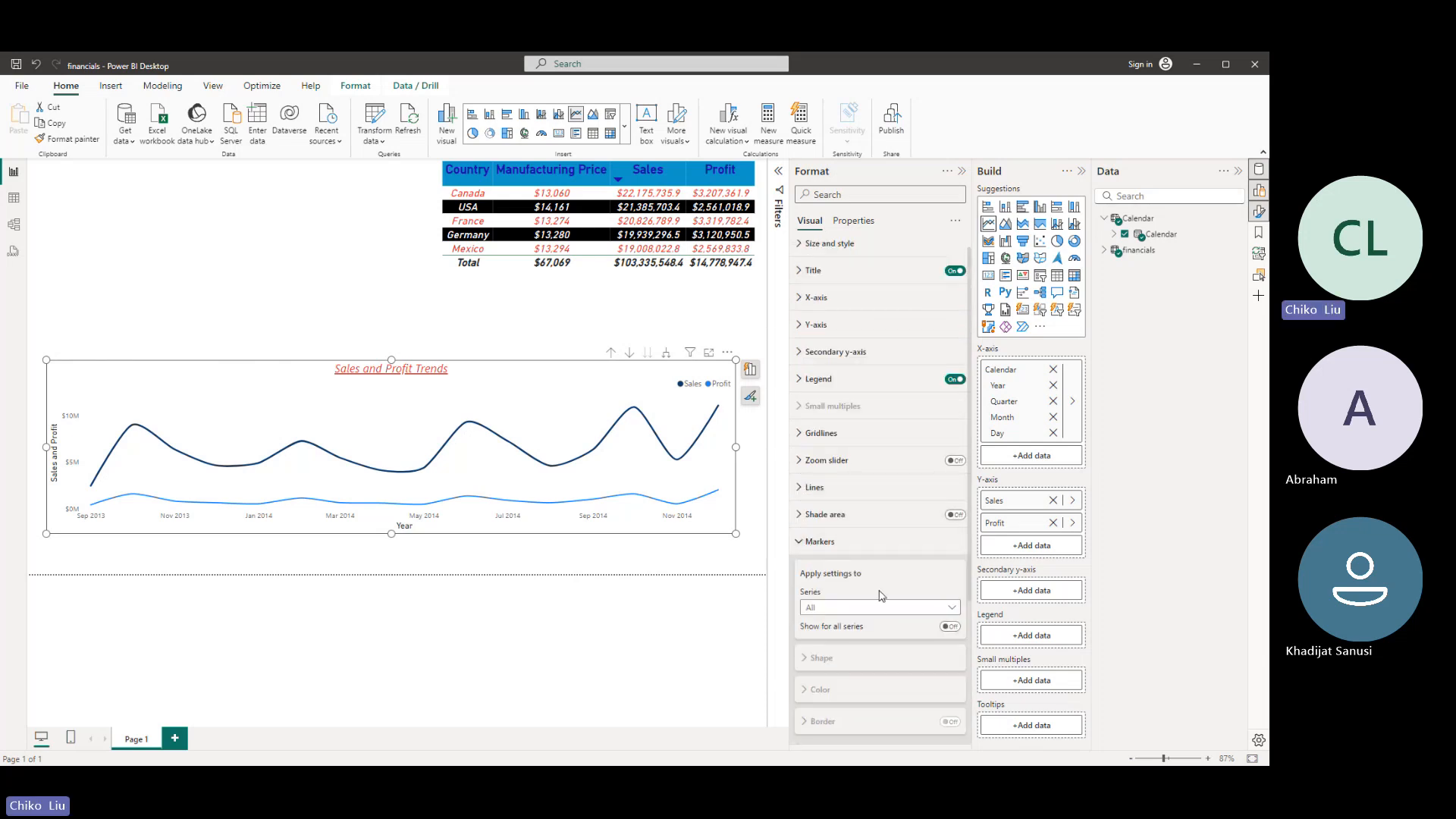
click(951, 628)
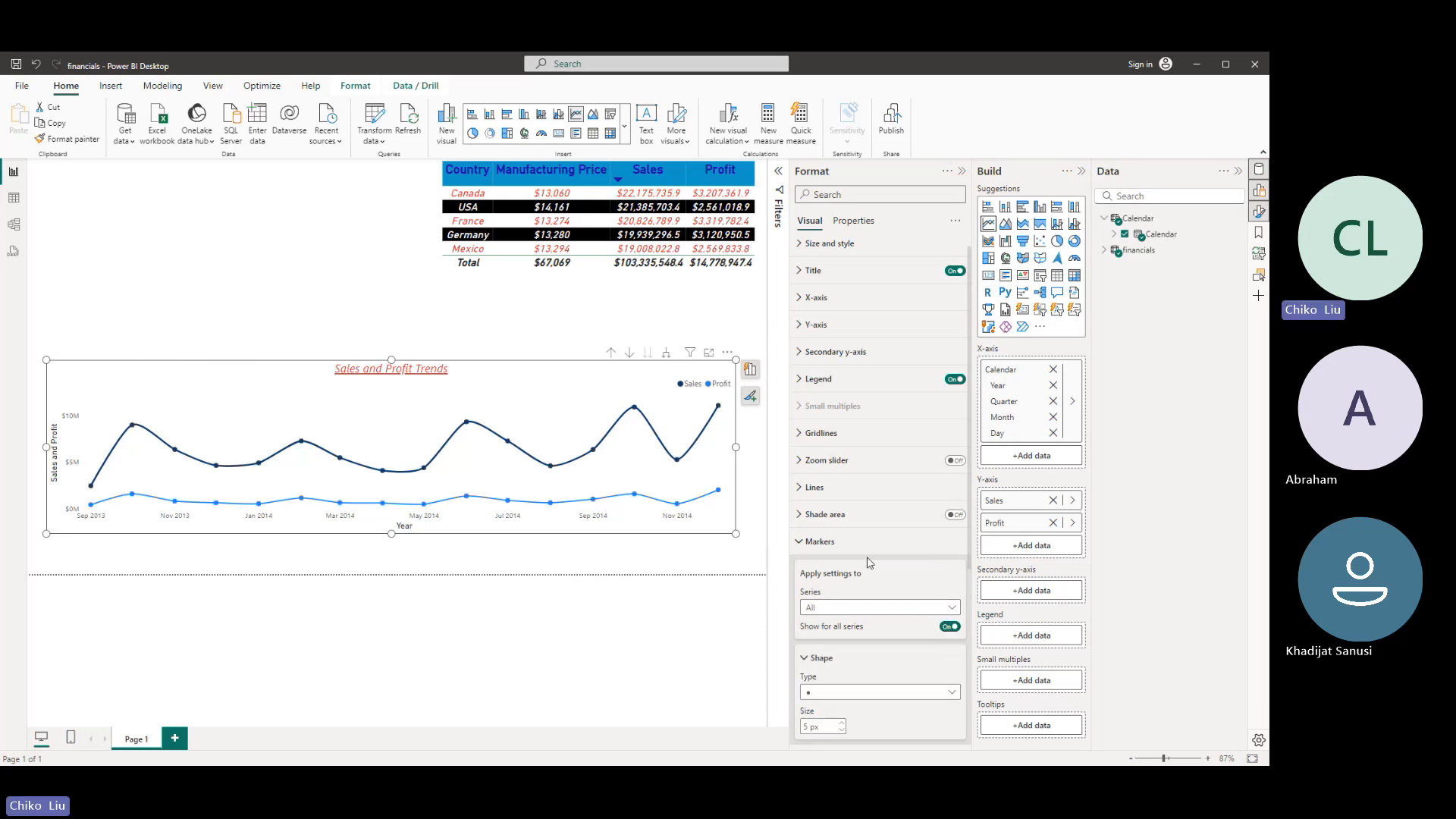
scroll(876, 578, down, 3)
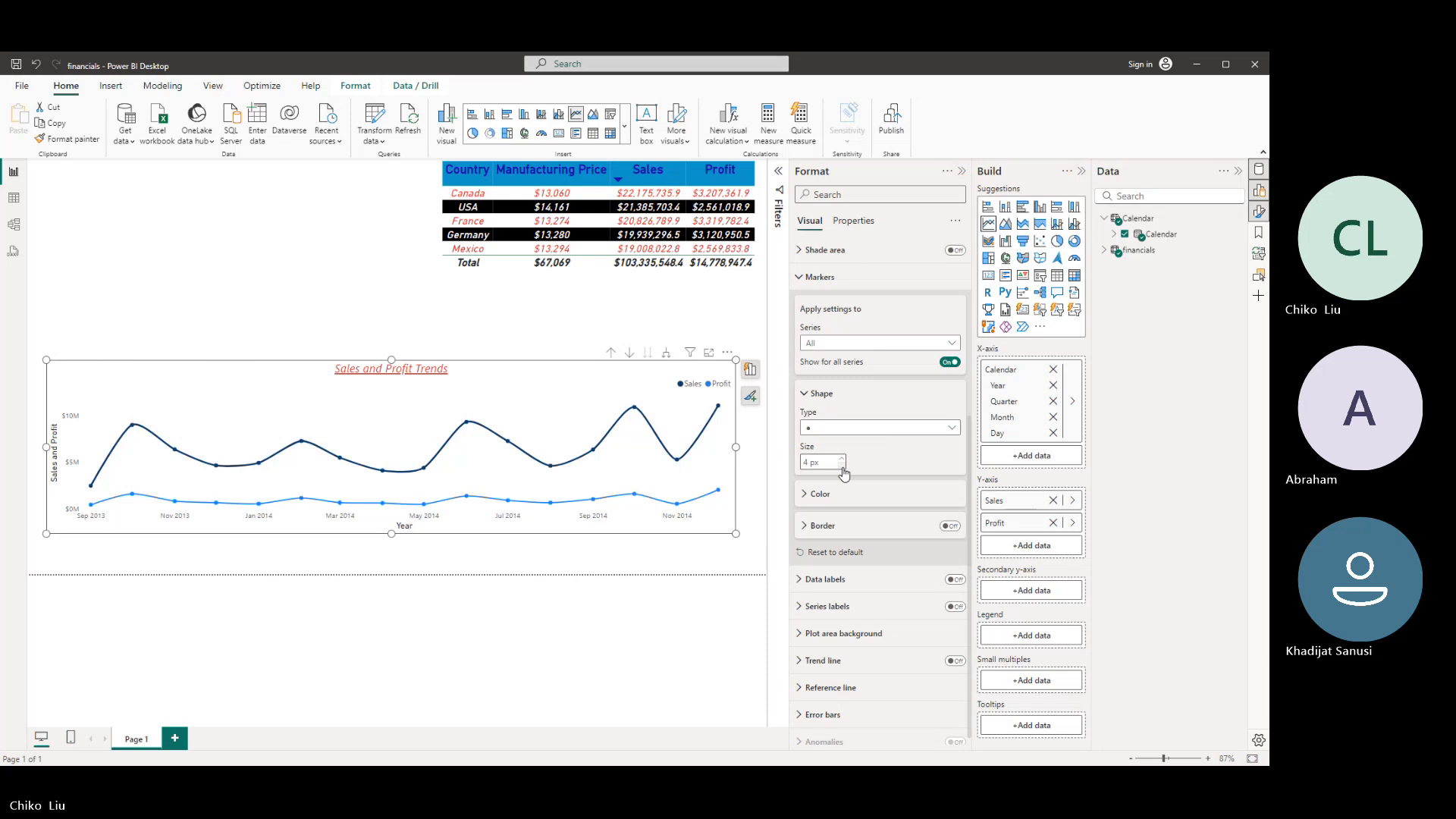
click(842, 458)
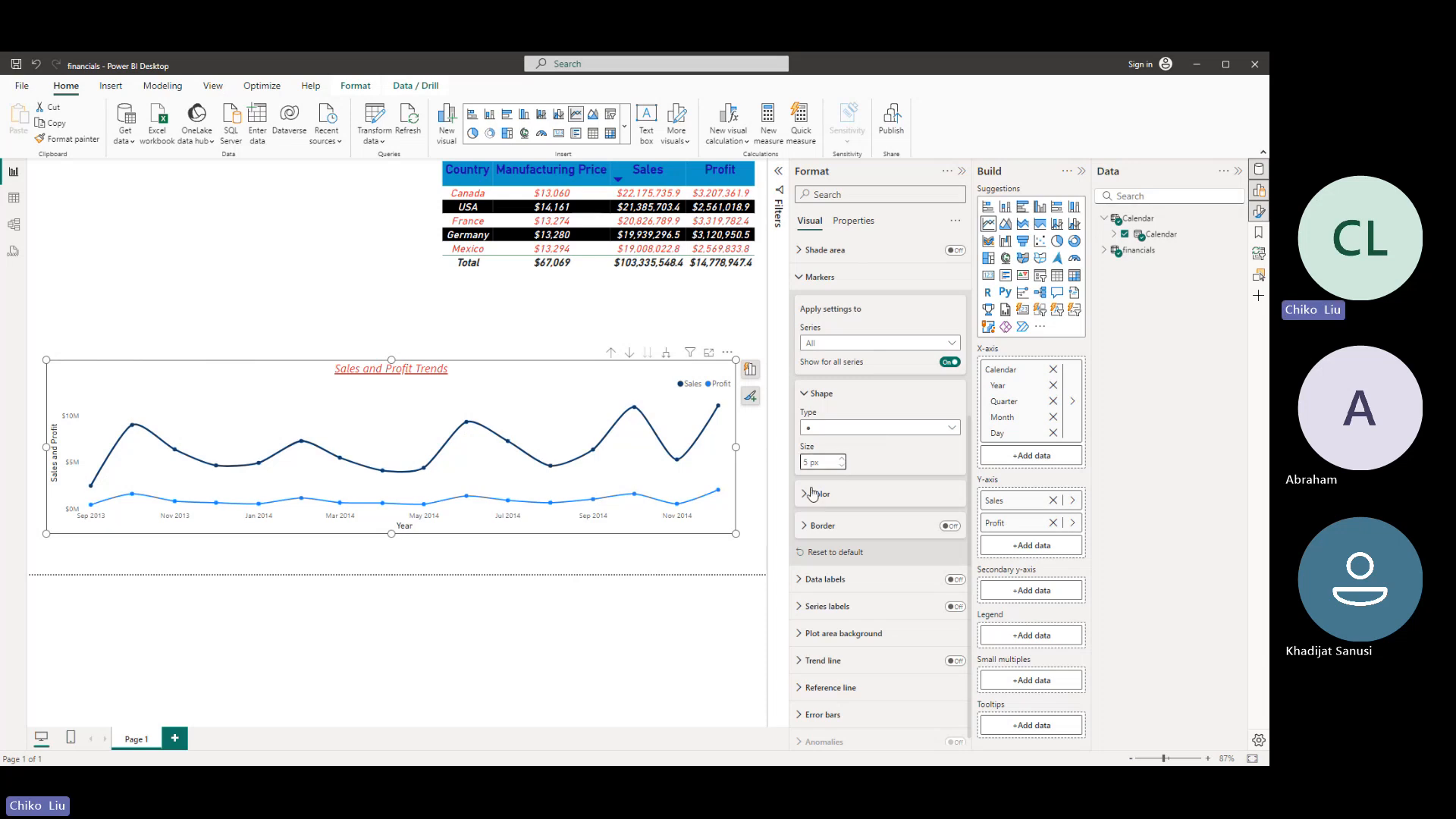
- Set the marker color for all series to dark green
click(813, 494)
click(827, 528)
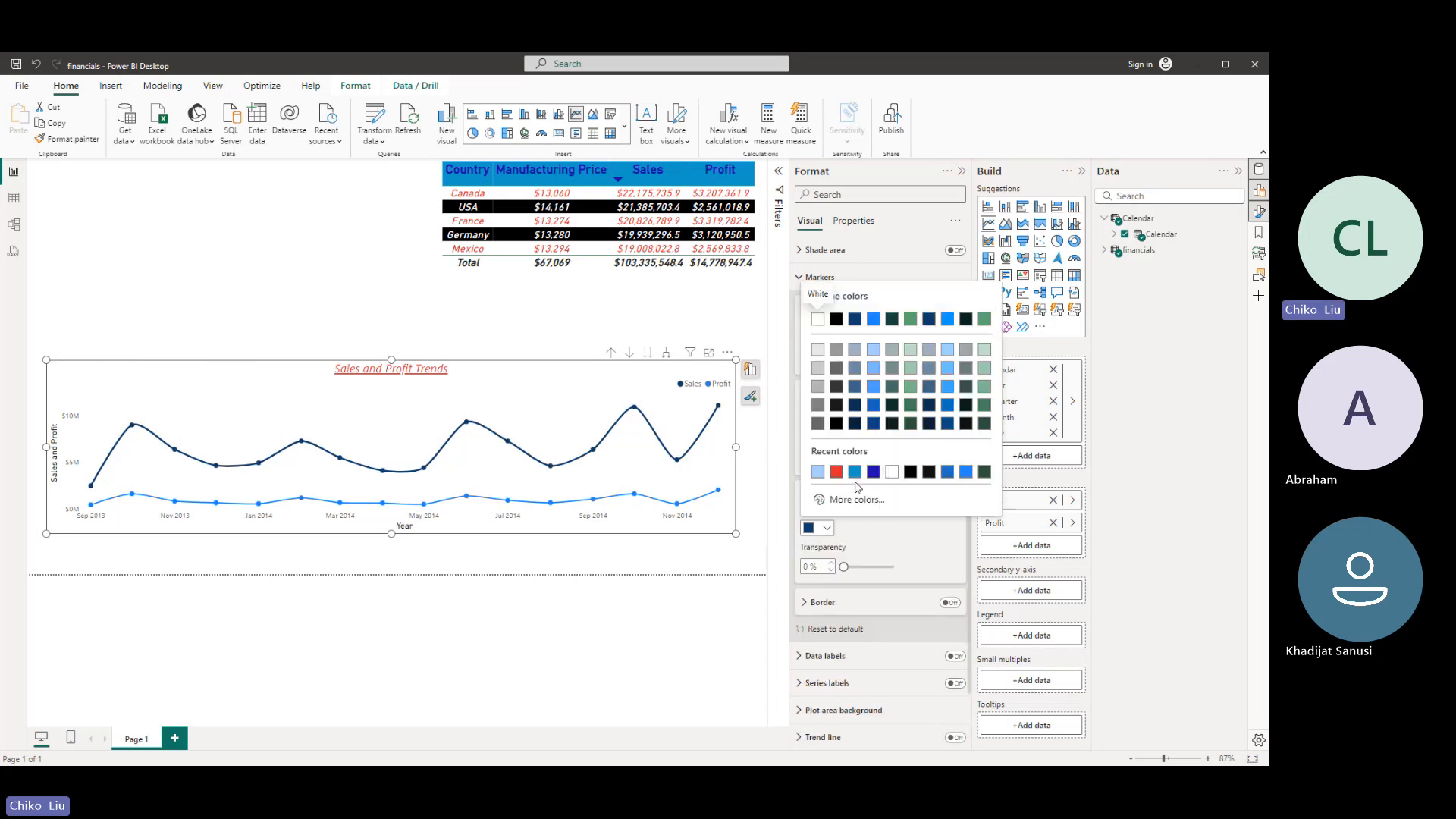
click(910, 424)
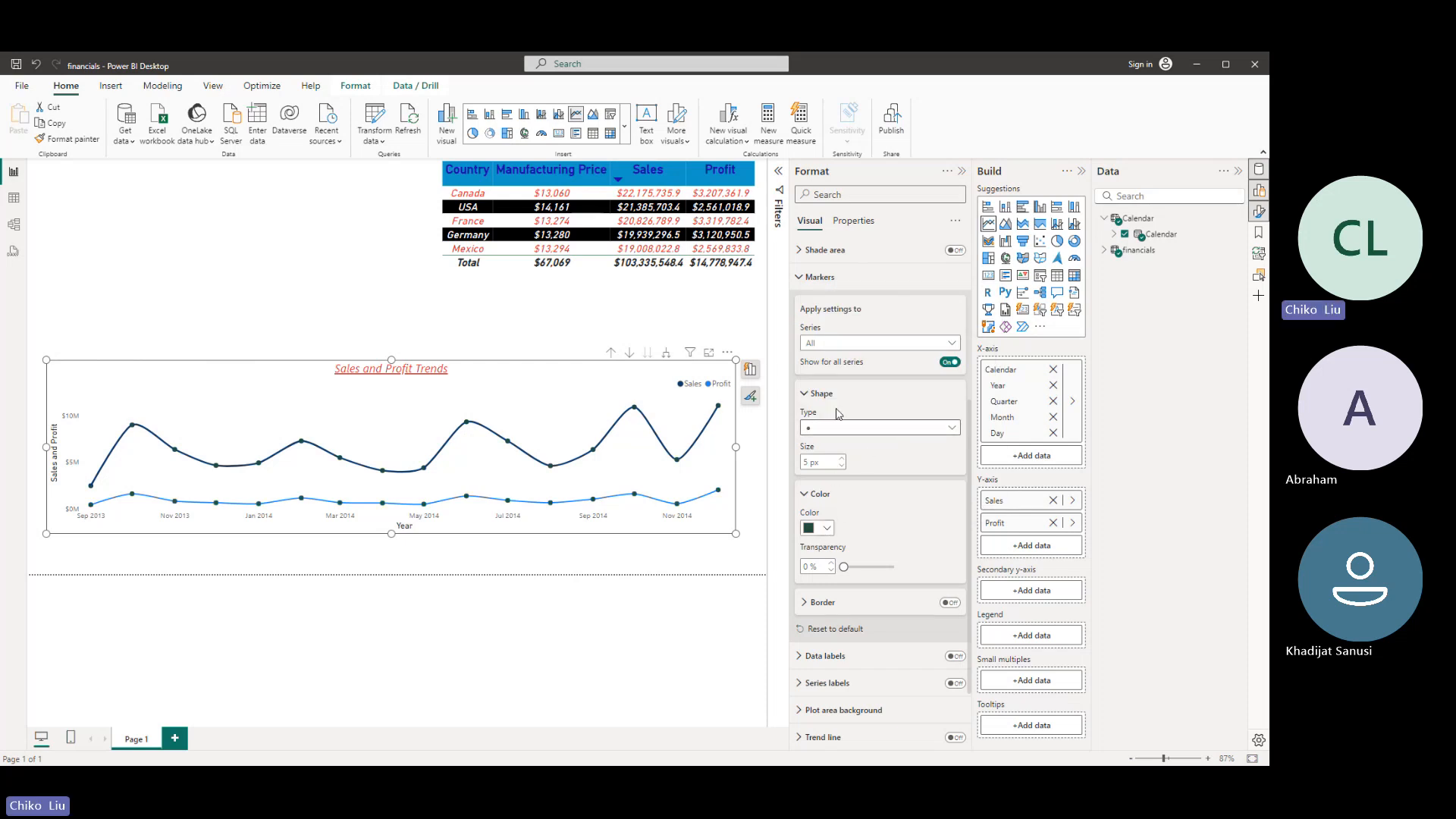
- Set the marker color of the Sales series to red
click(816, 346)
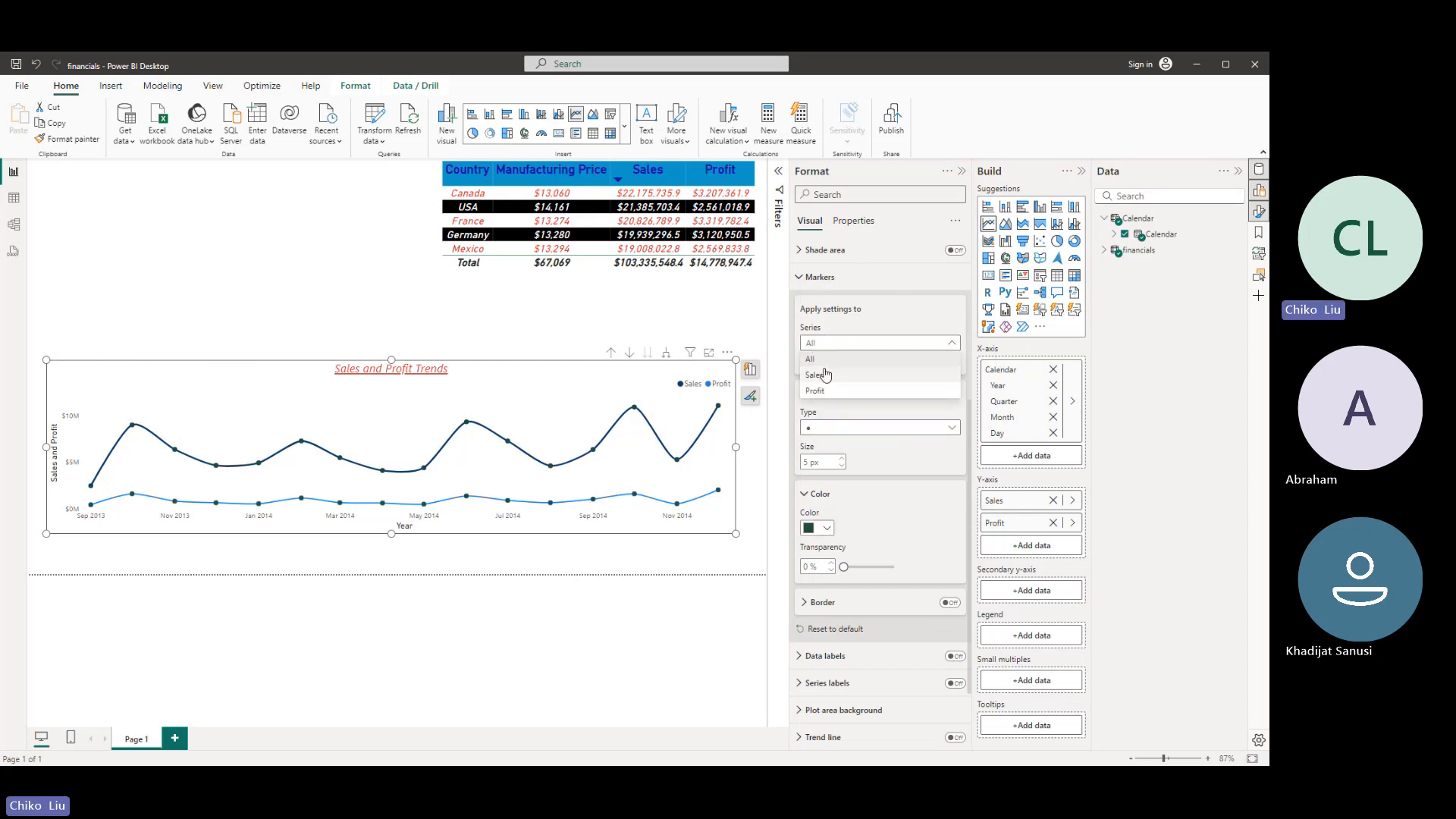
click(823, 377)
click(827, 525)
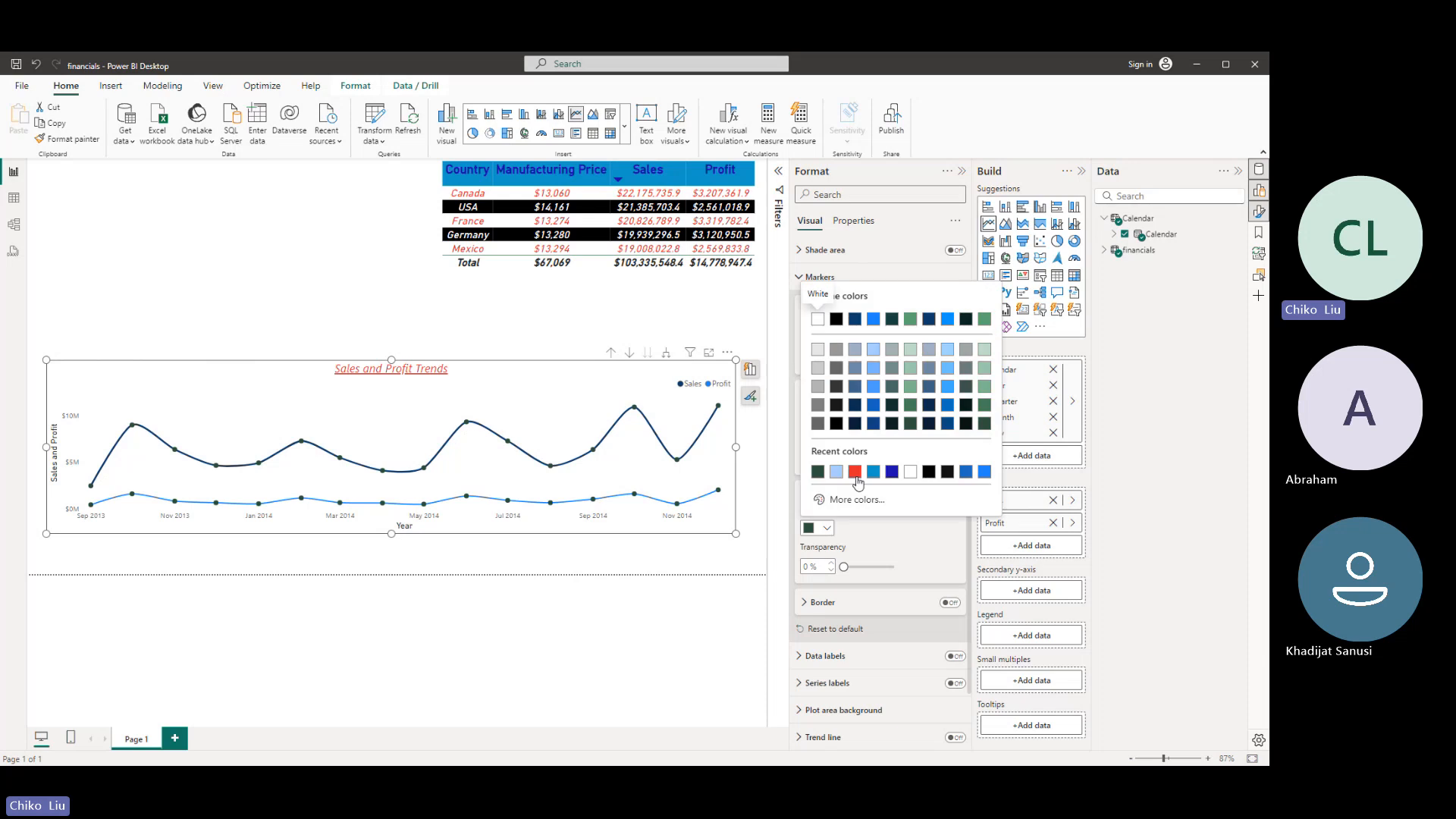
click(855, 472)
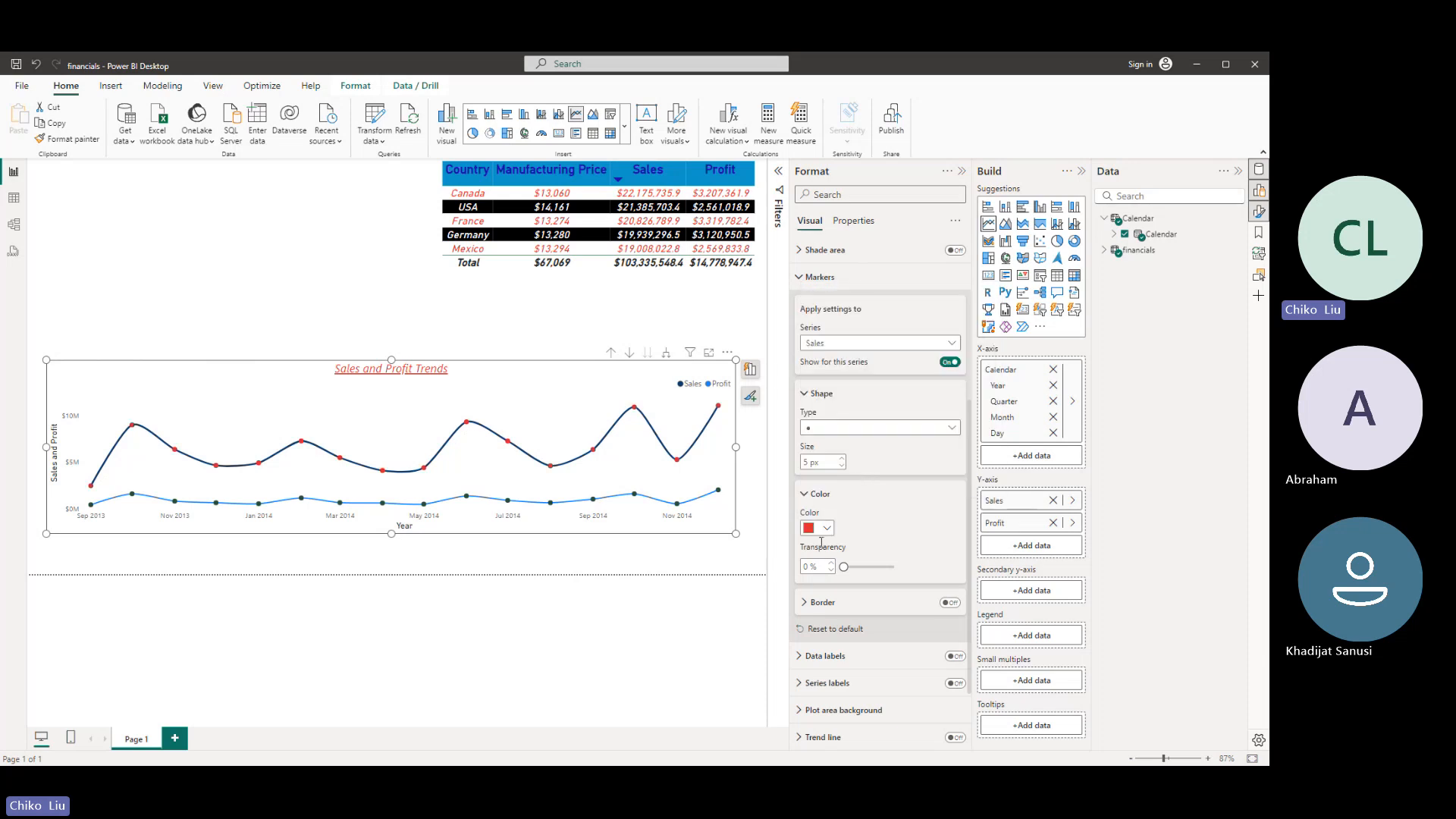
- Give the Profit series markers a custom bright yellow-green color
click(815, 347)
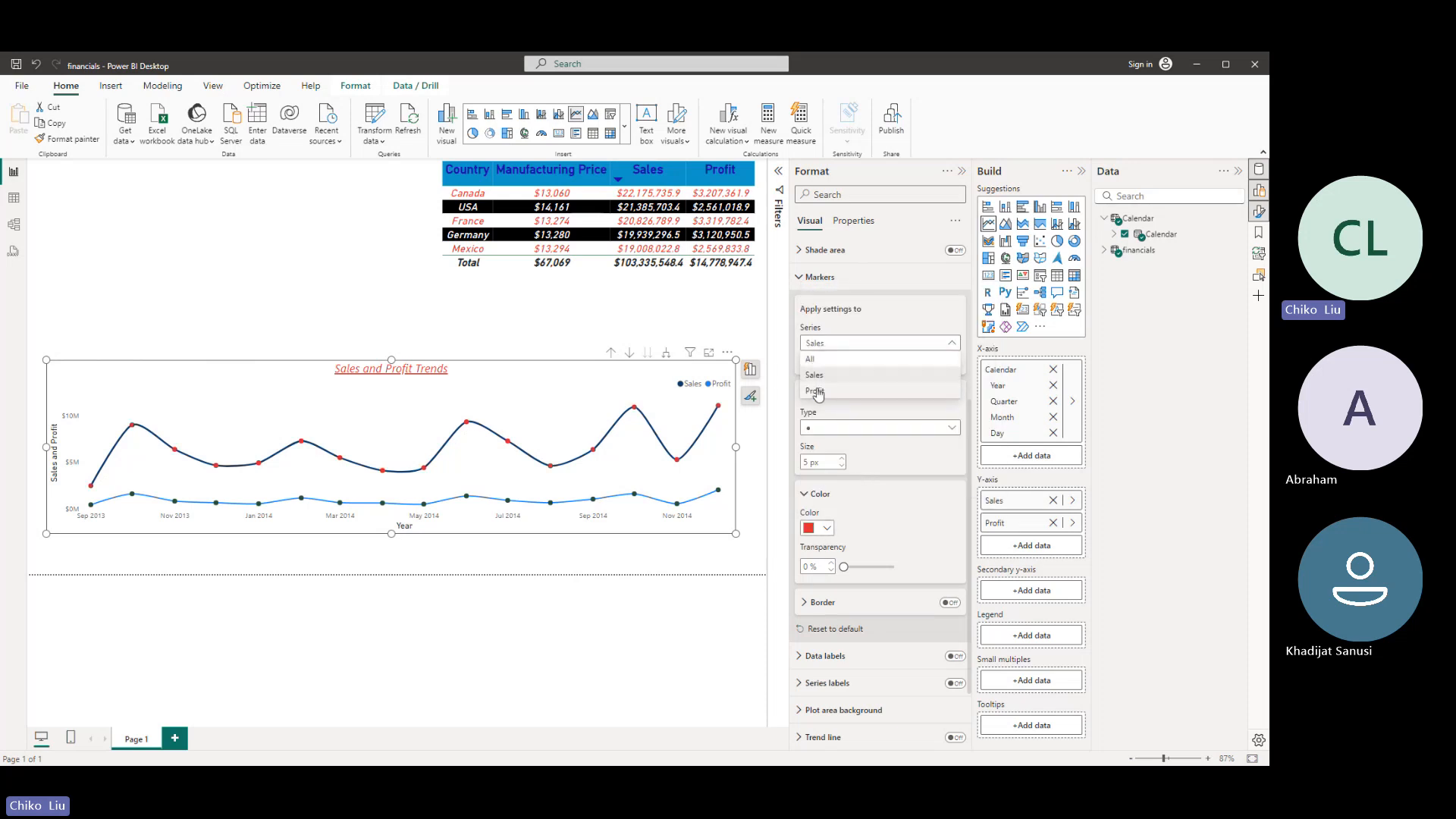
click(817, 392)
click(826, 528)
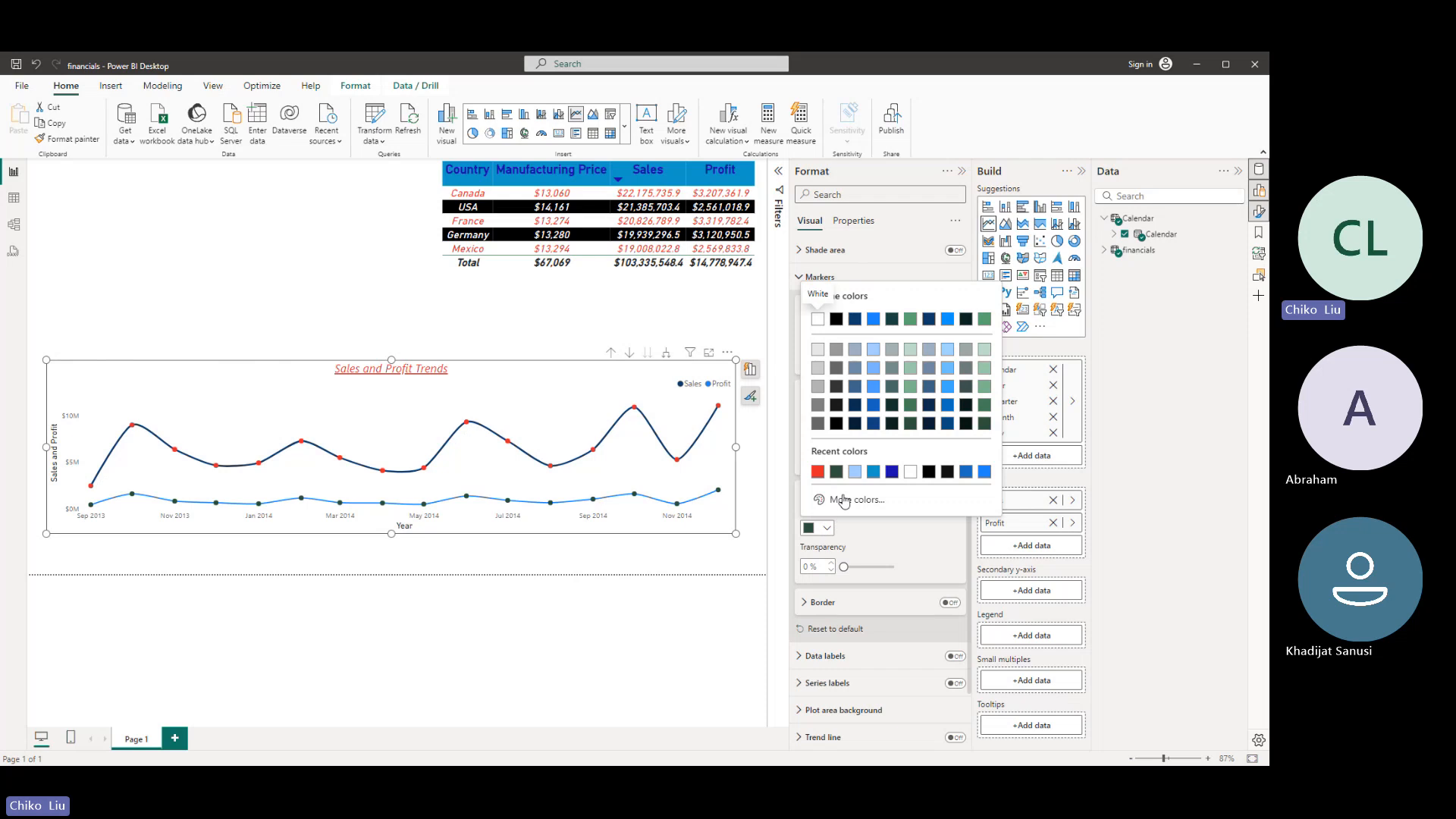
click(844, 500)
click(849, 455)
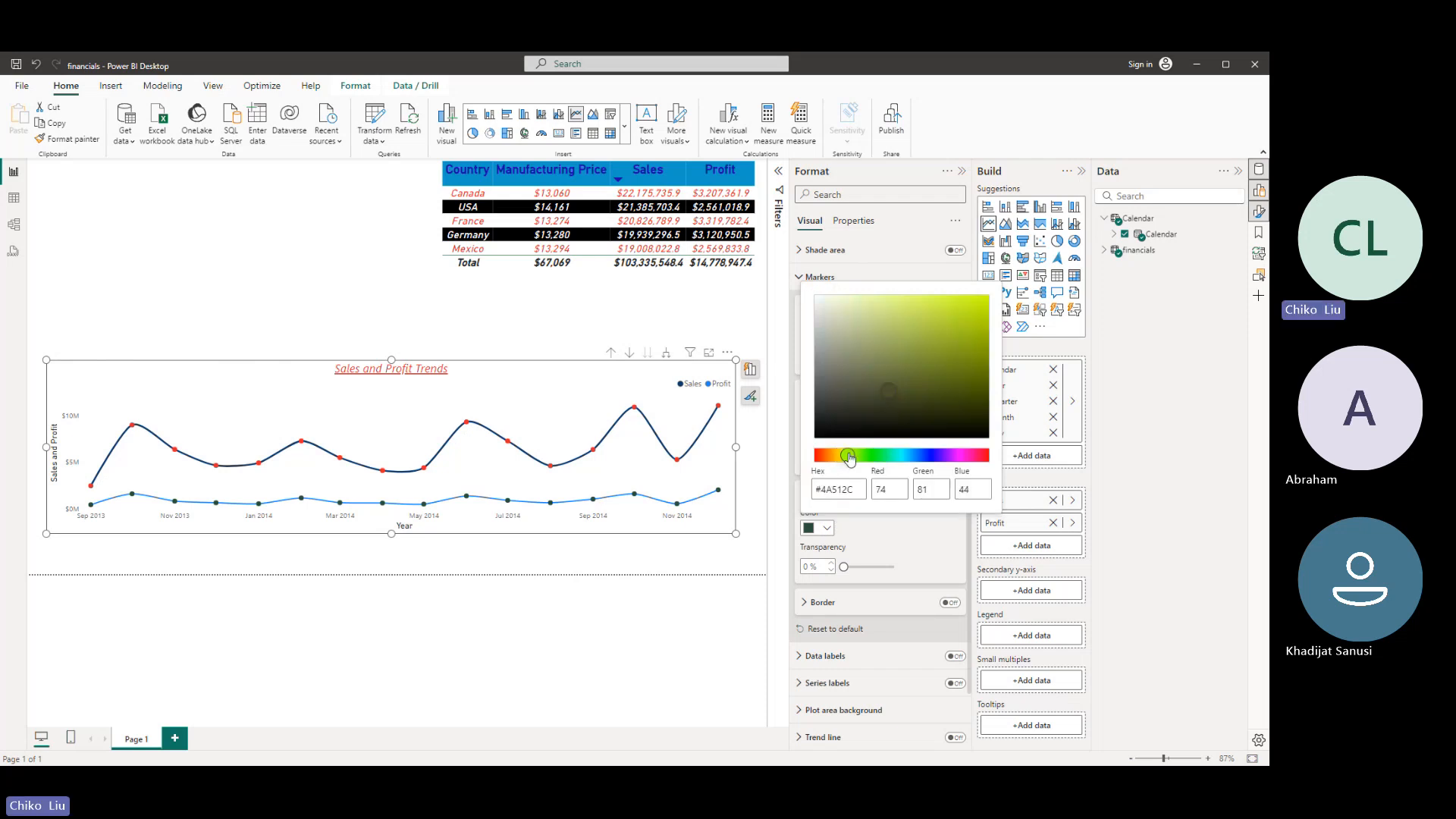
drag(871, 388, 975, 295)
click(960, 282)
- Darken the Profit markers' custom color to an olive green, about #6F8218
click(826, 529)
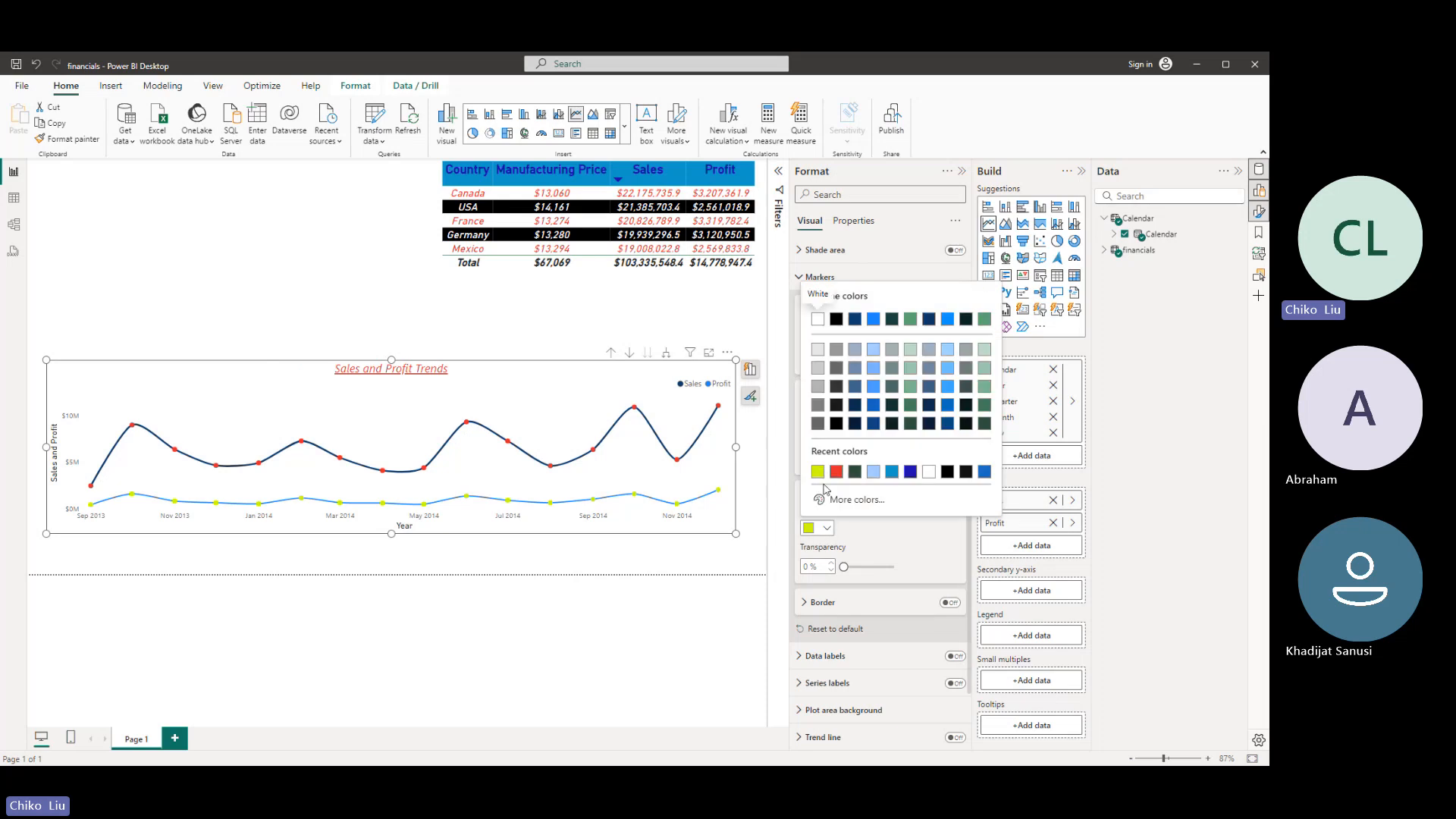
click(848, 499)
drag(969, 334, 958, 371)
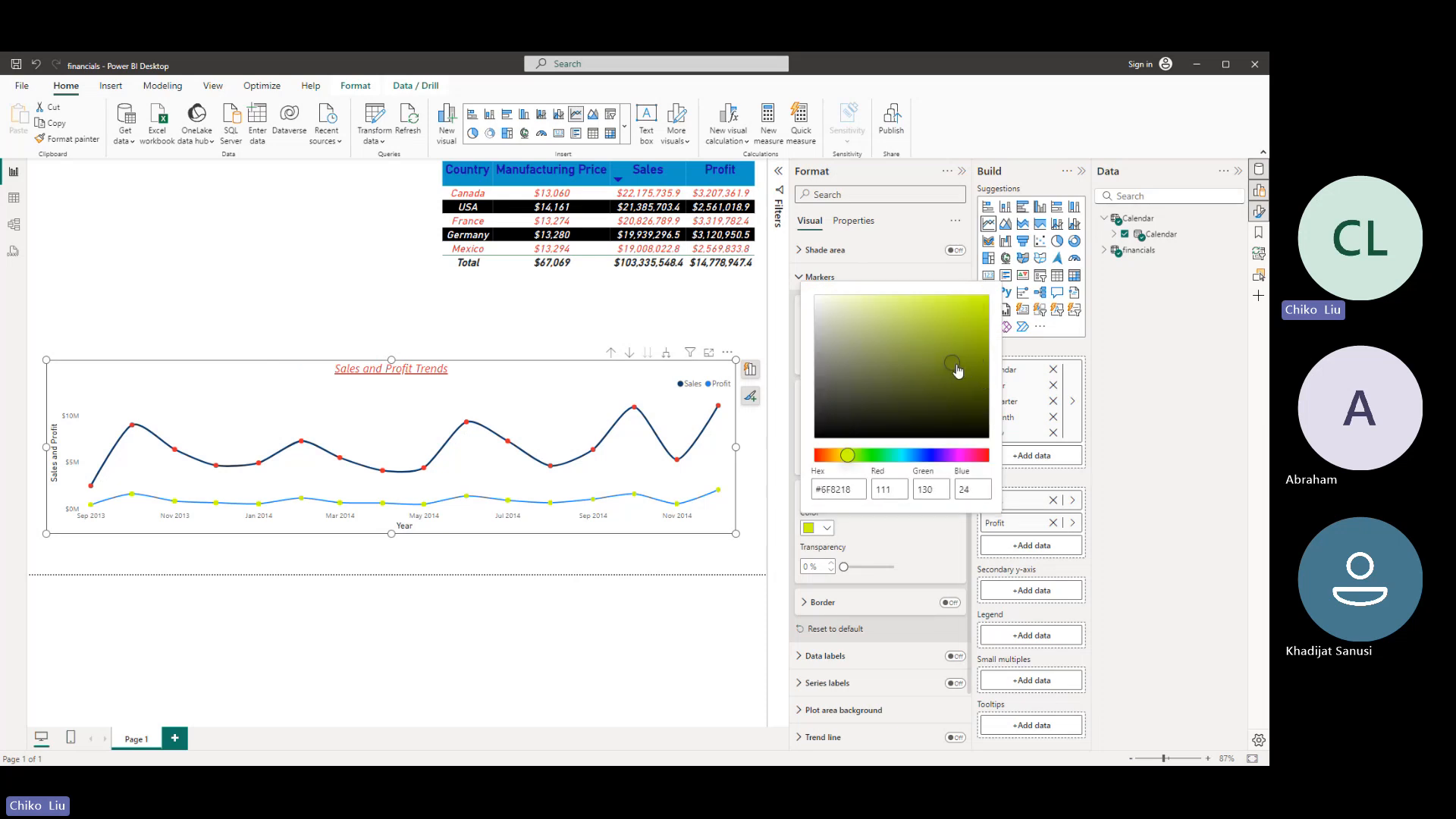
click(902, 275)
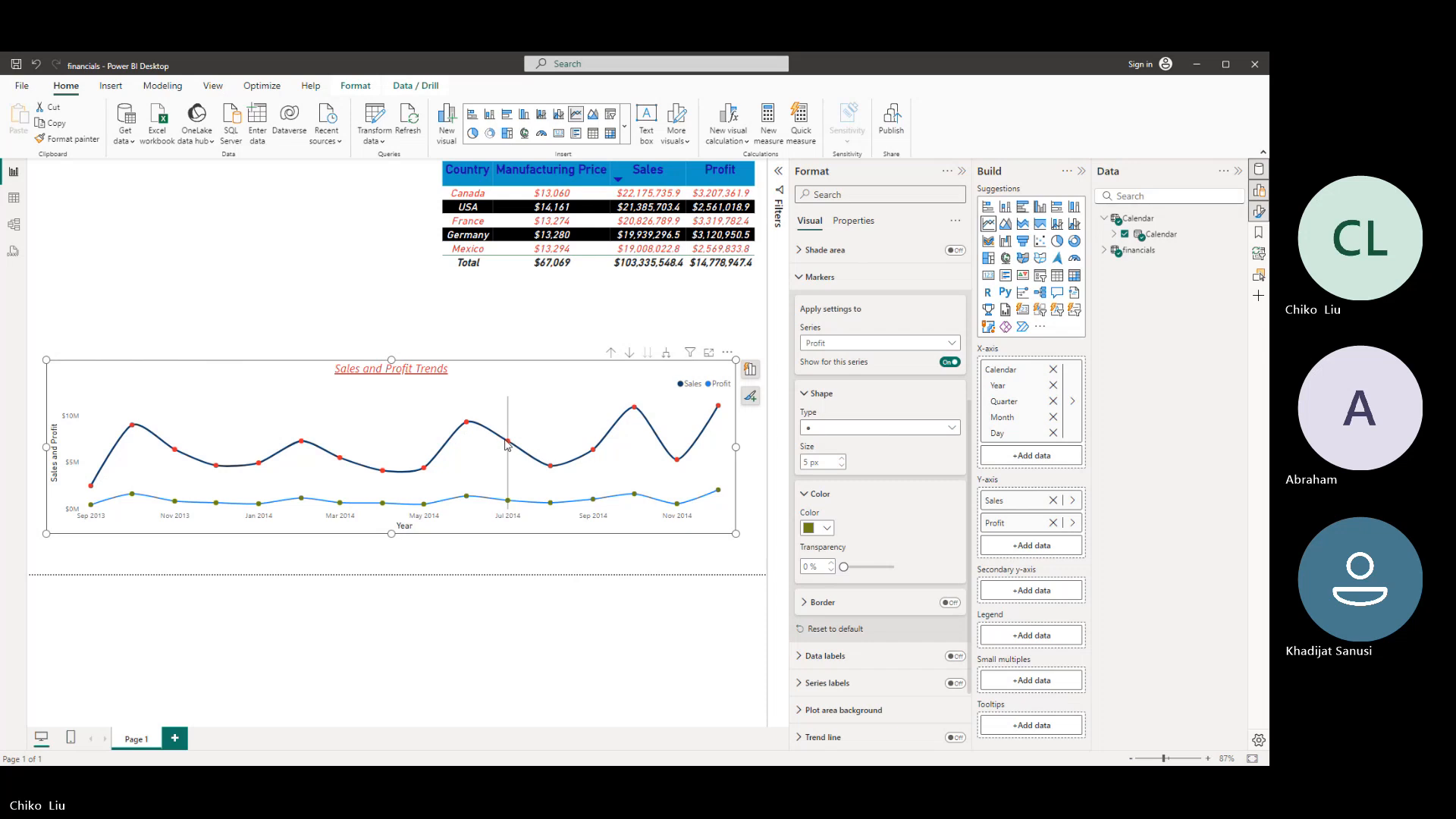
- Open the export options for the report file
mouse_move(508, 444)
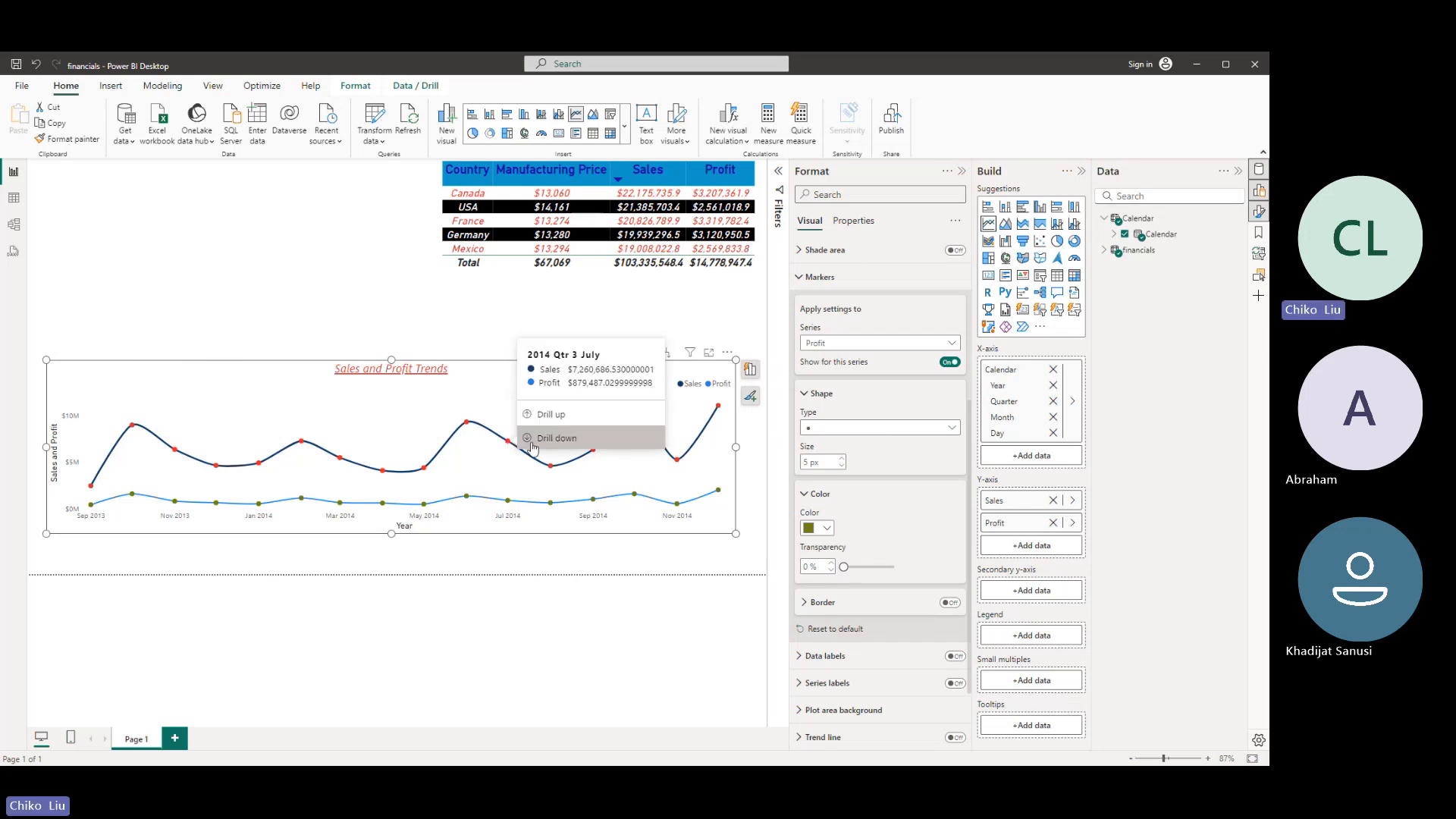
mouse_move(466, 423)
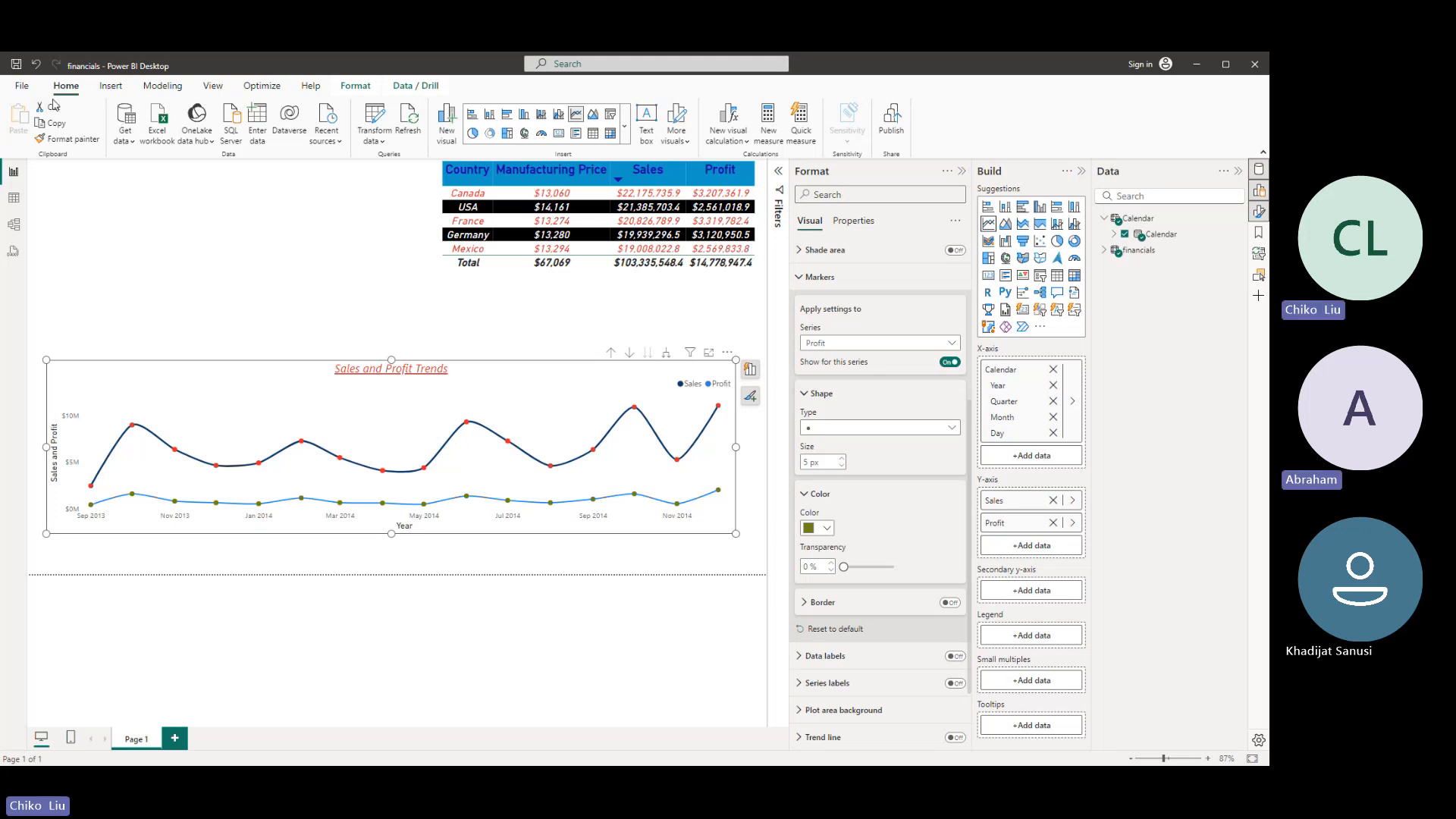
click(23, 88)
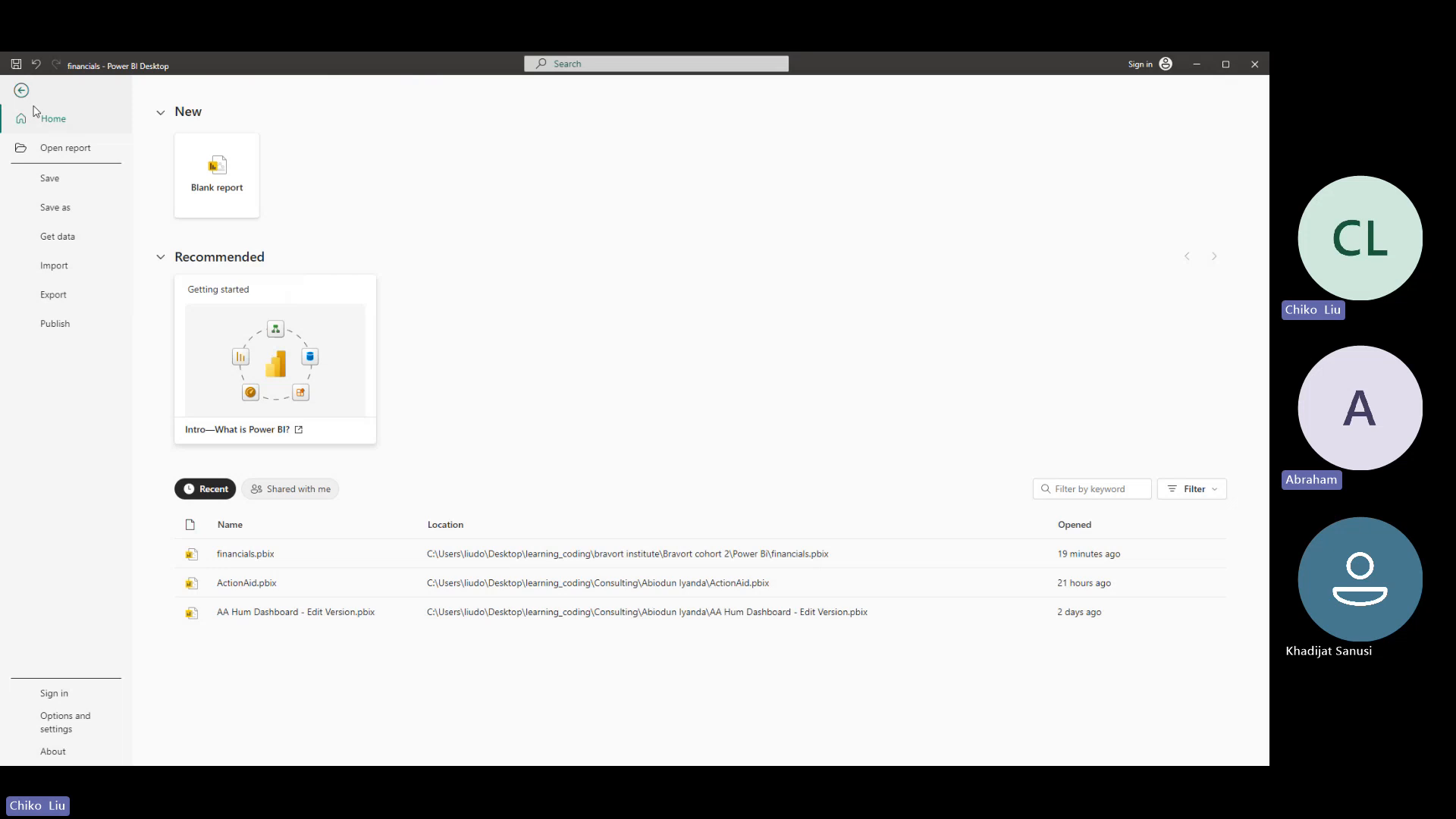
click(60, 294)
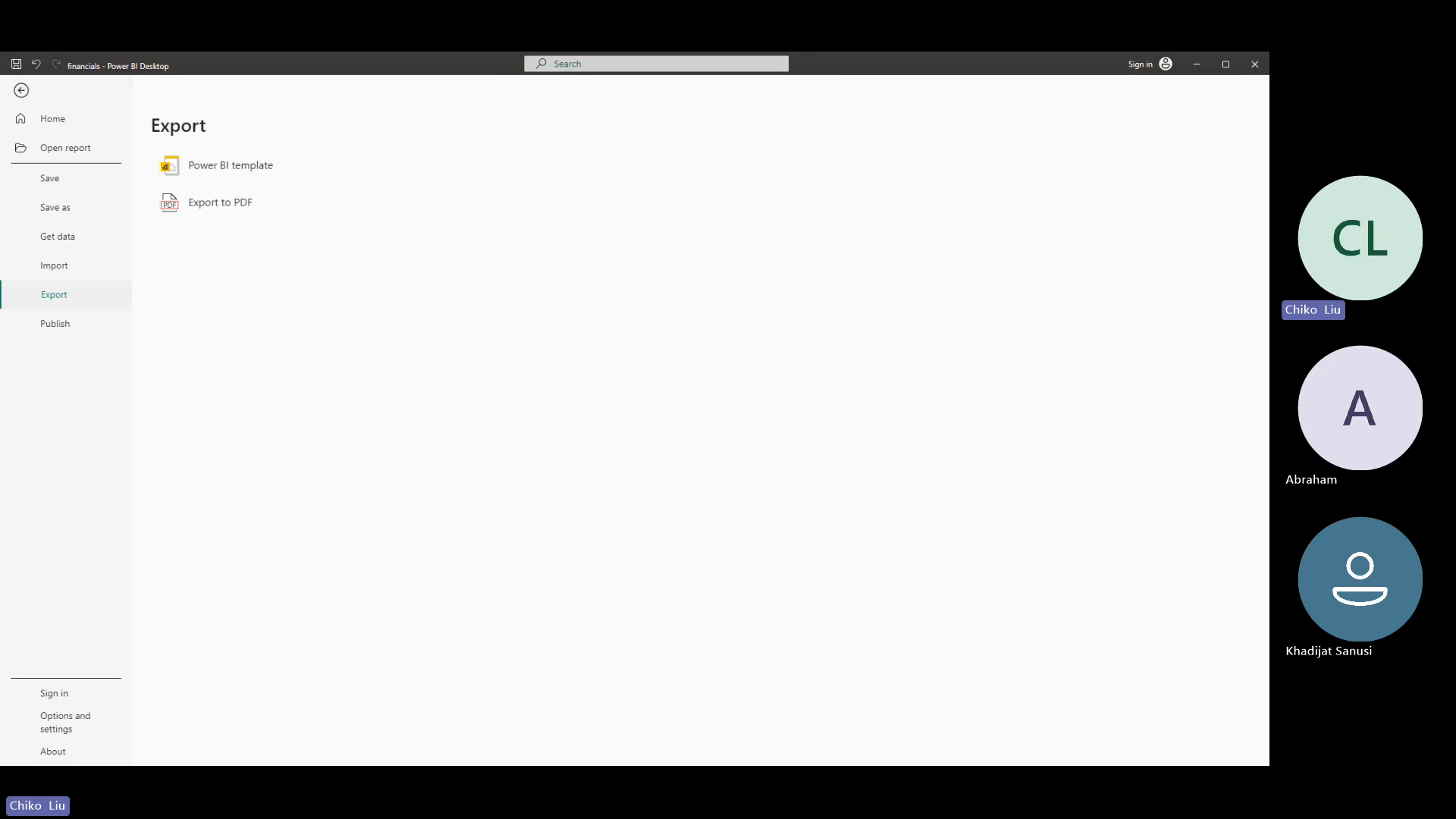
- Leave the export options and return to the report page
click(21, 90)
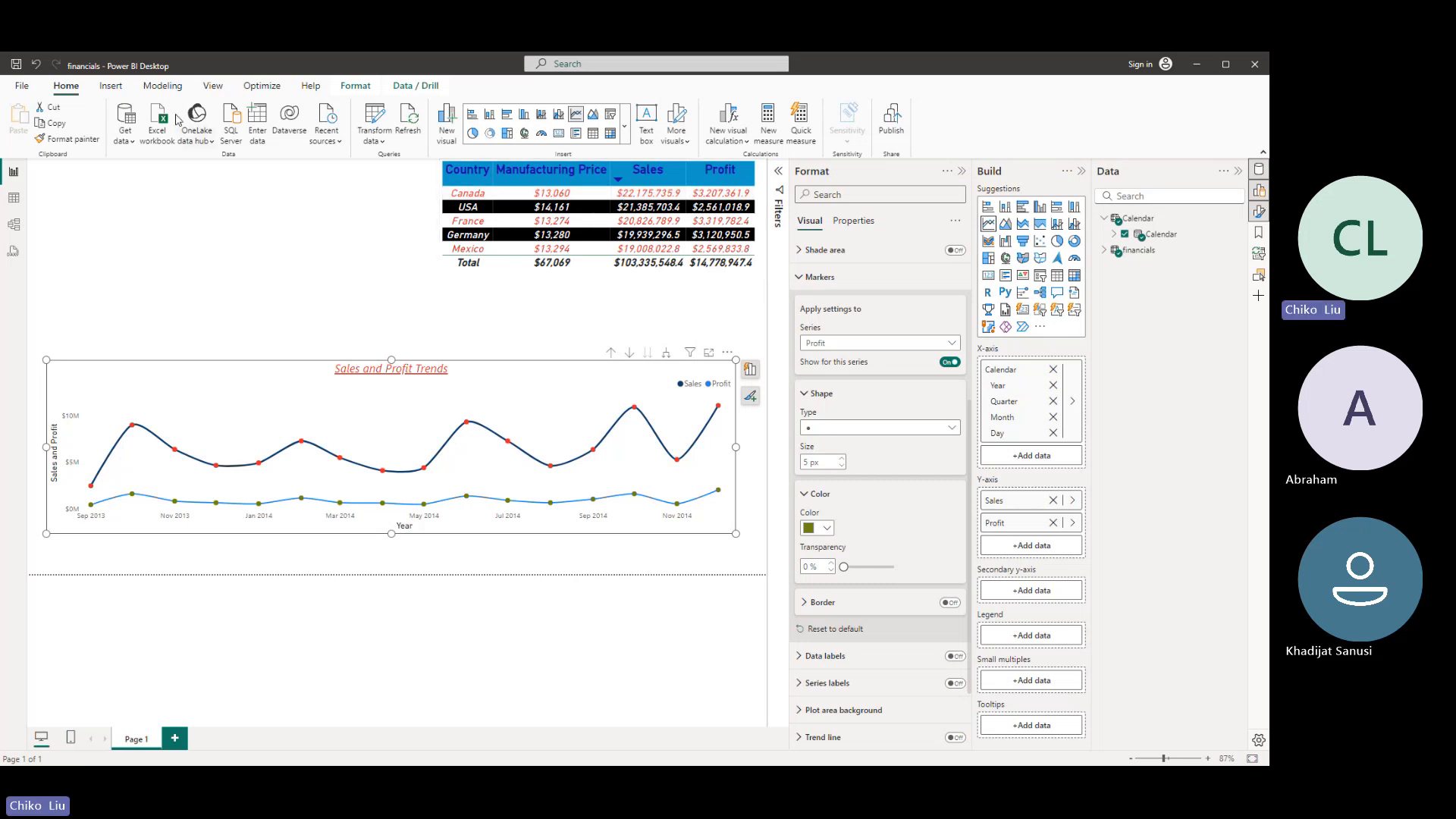
click(33, 90)
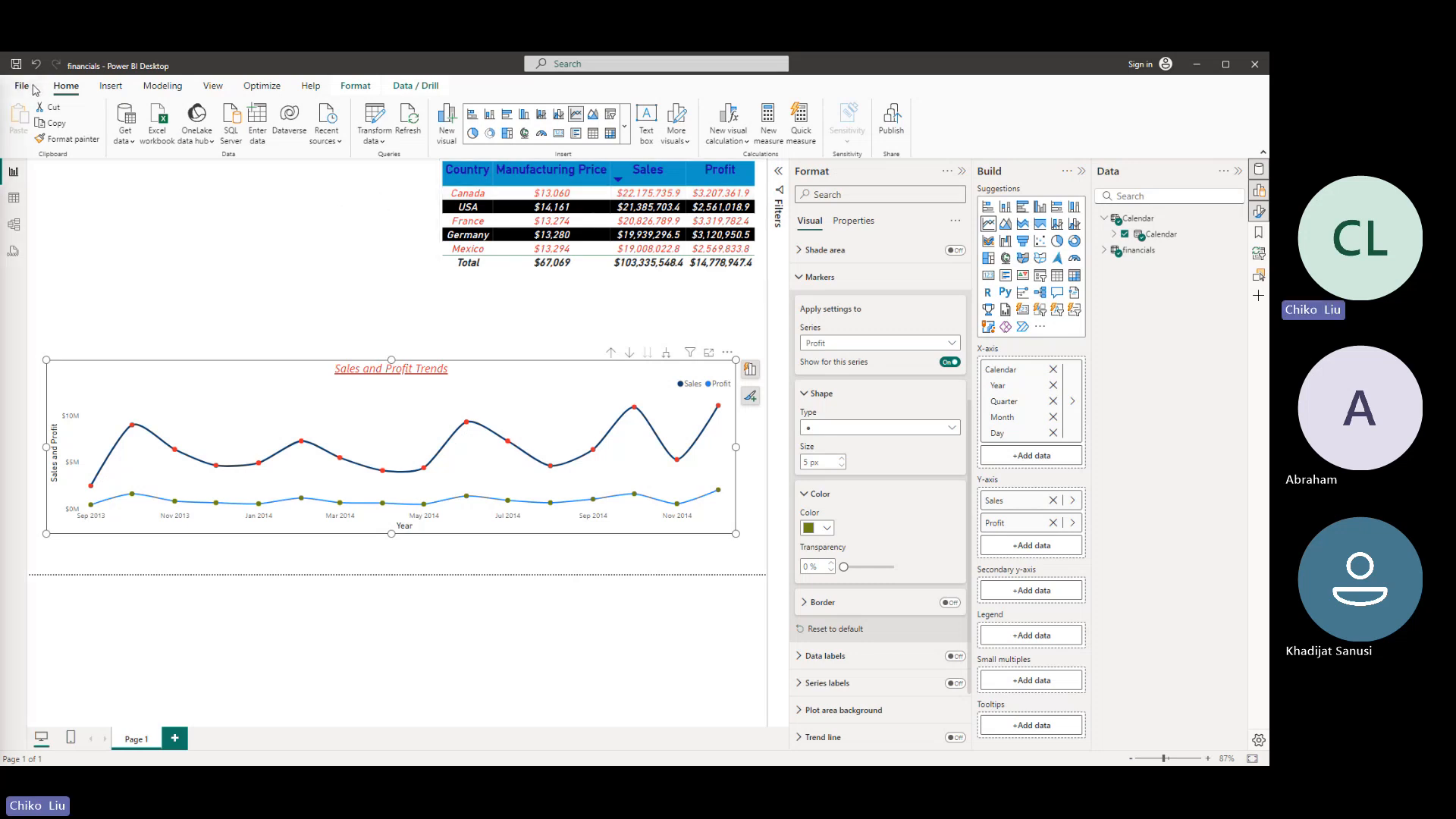
click(25, 97)
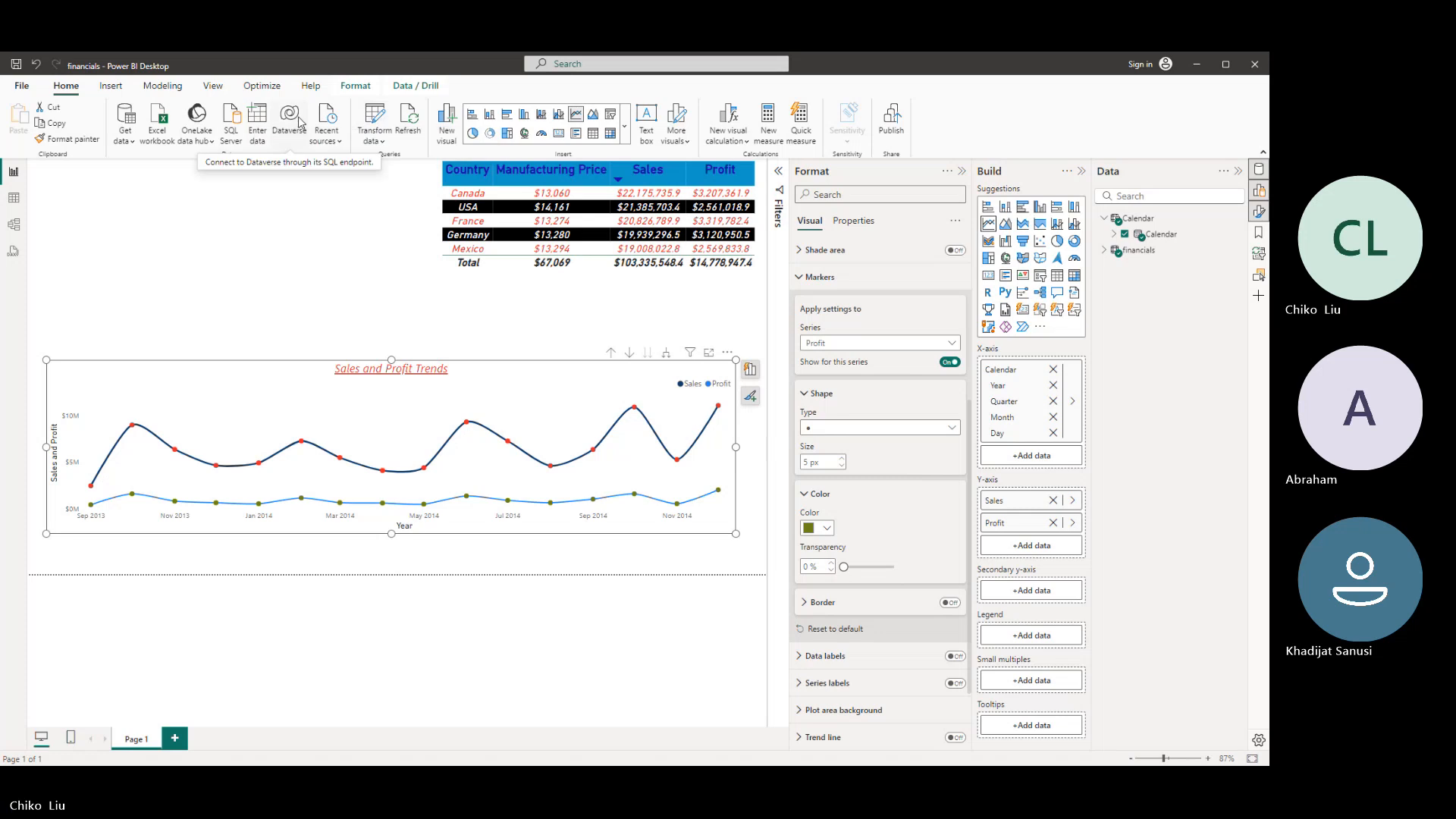
- Insert a blank button and place it in the empty area beside the country table
click(112, 88)
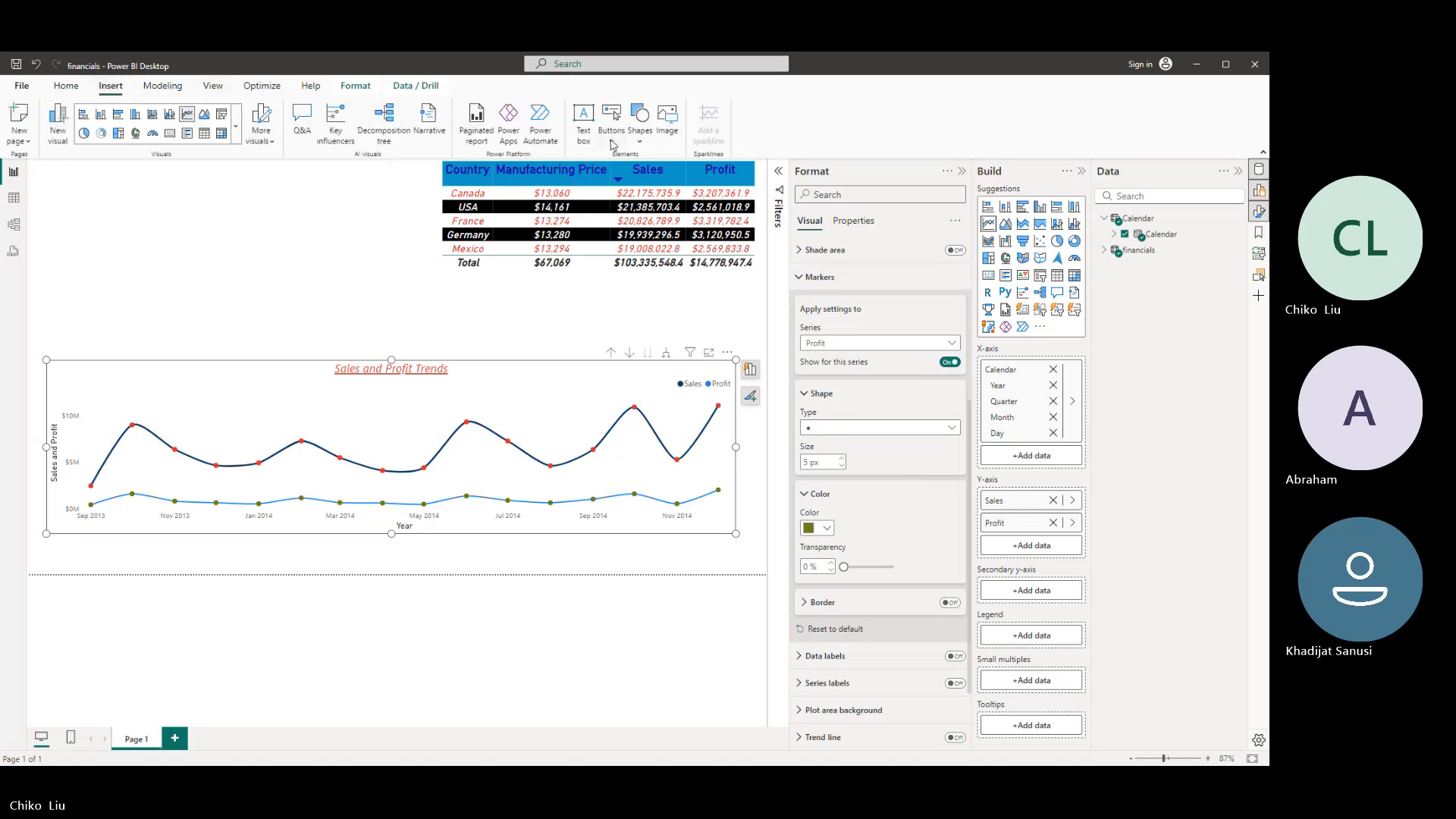
click(612, 115)
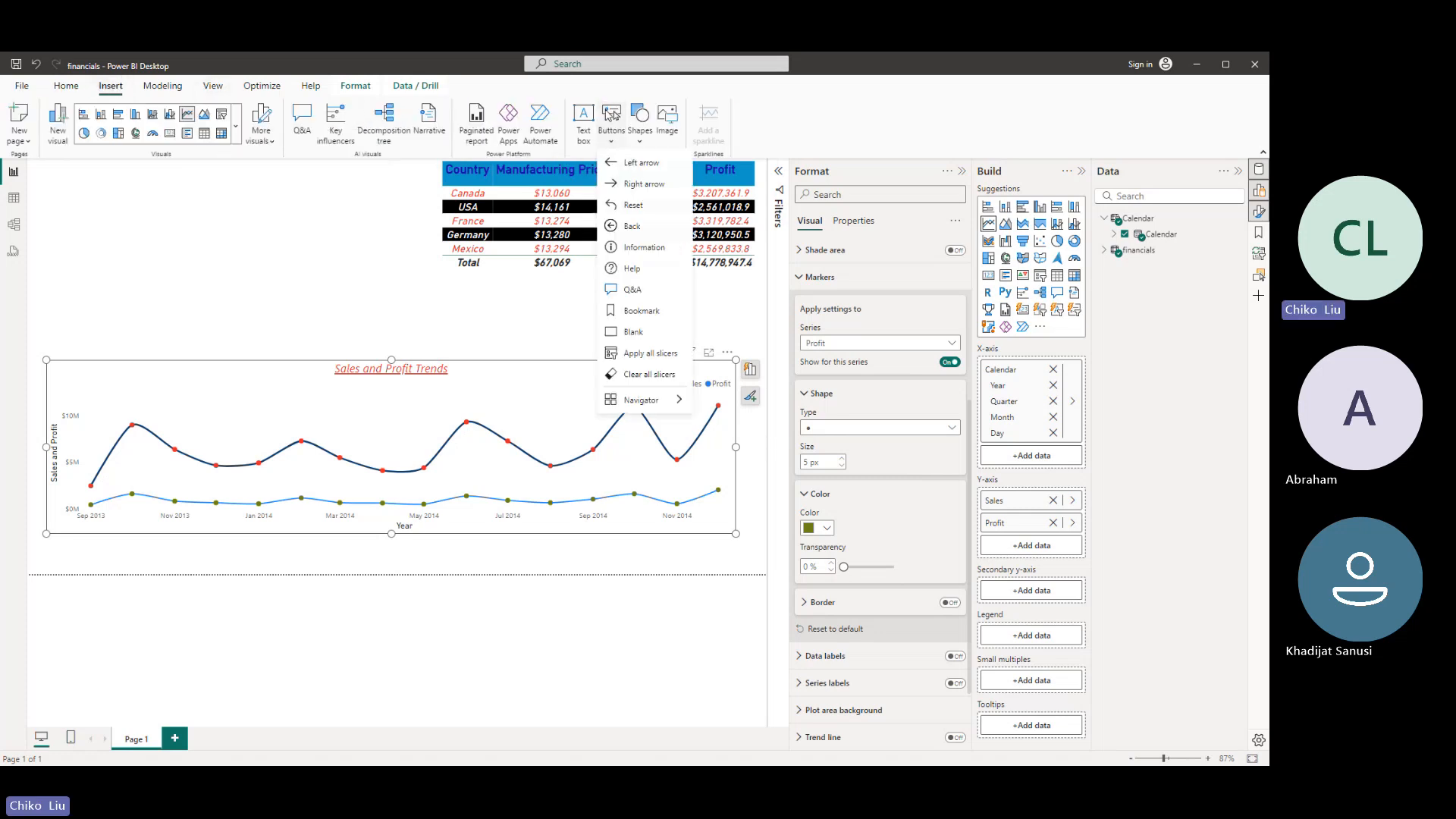
click(631, 333)
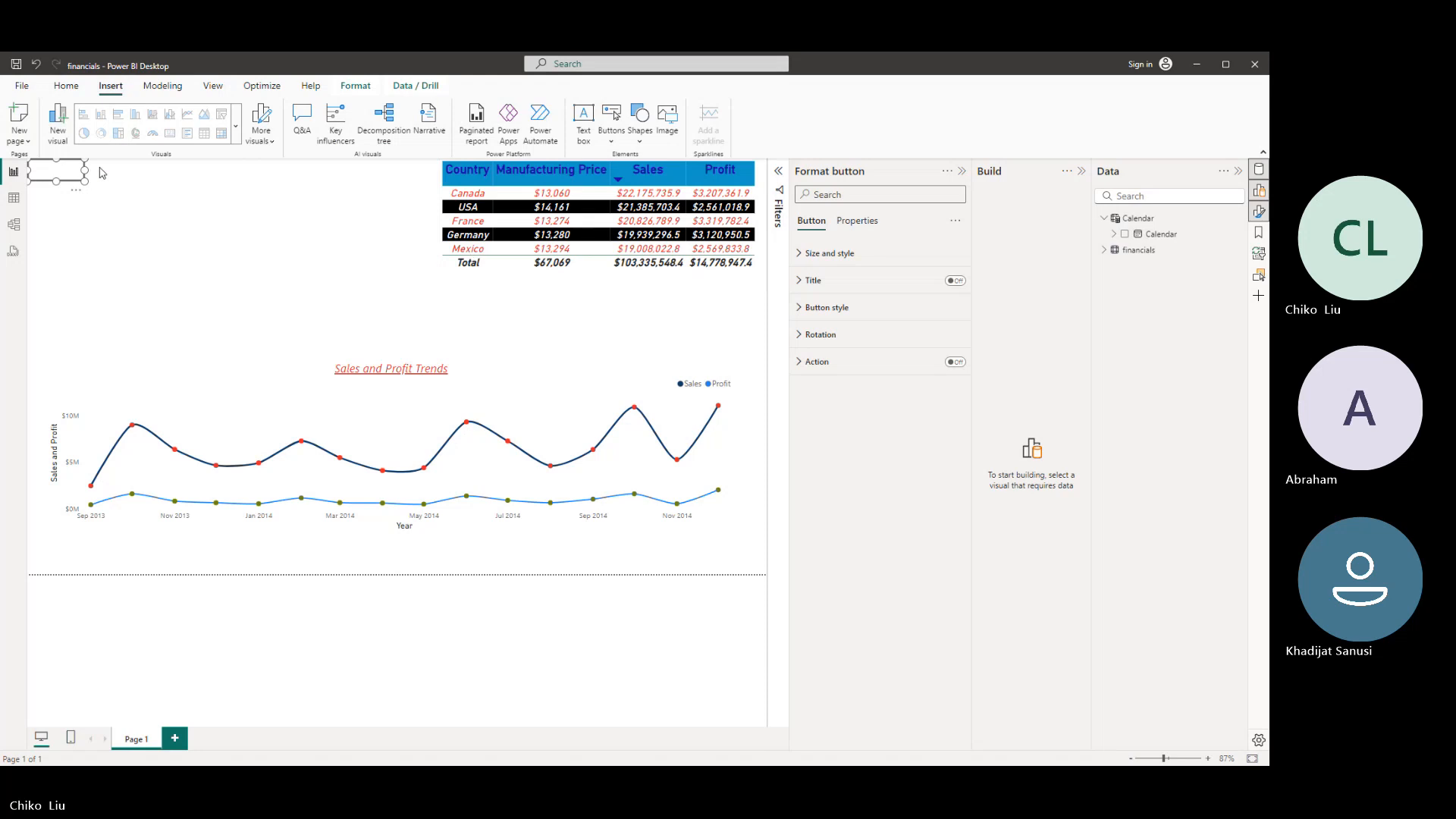
drag(82, 170, 304, 189)
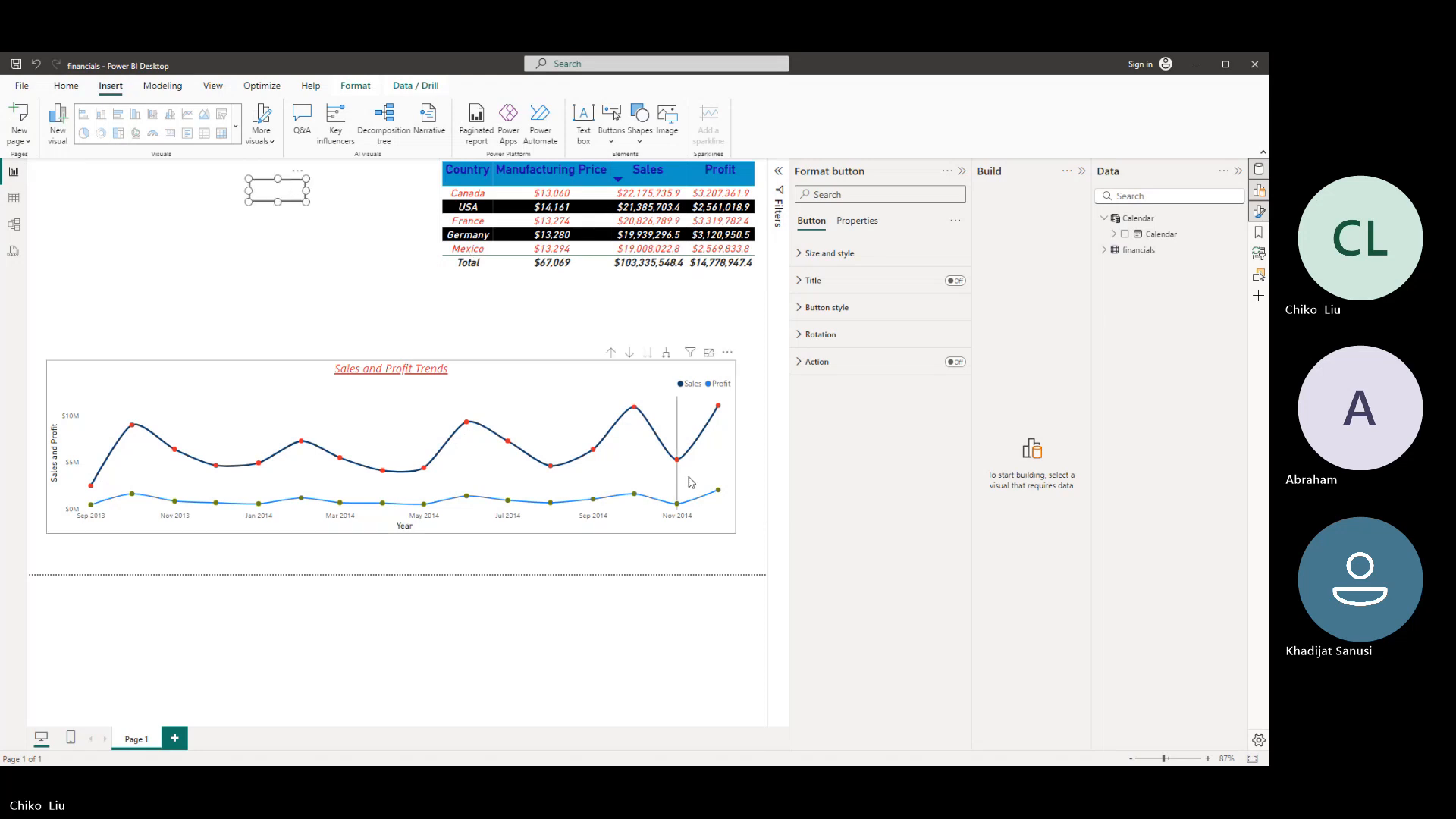
- Turn off the button's icon, enable its text and label it "show table"
click(808, 317)
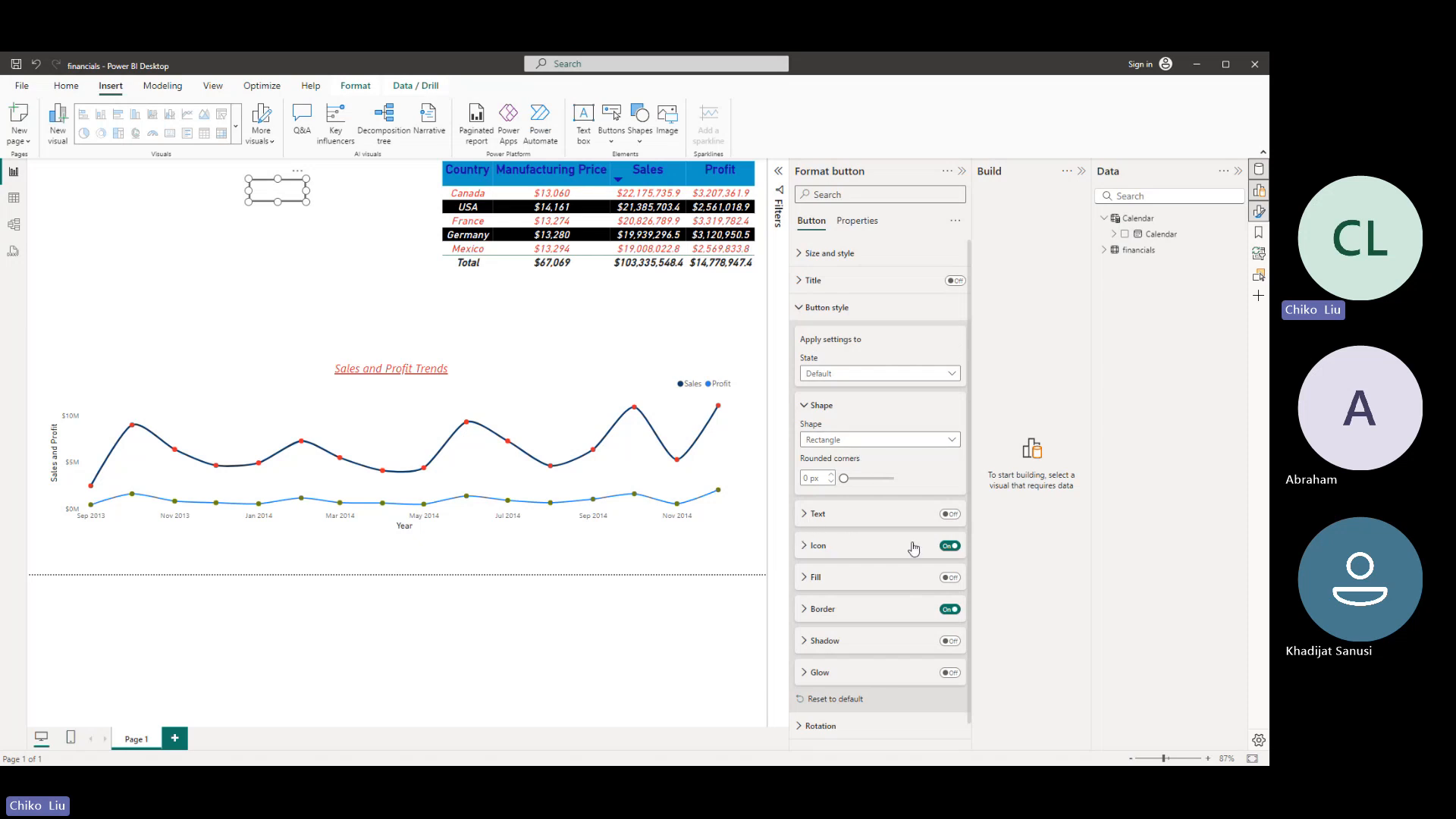
click(948, 547)
click(950, 514)
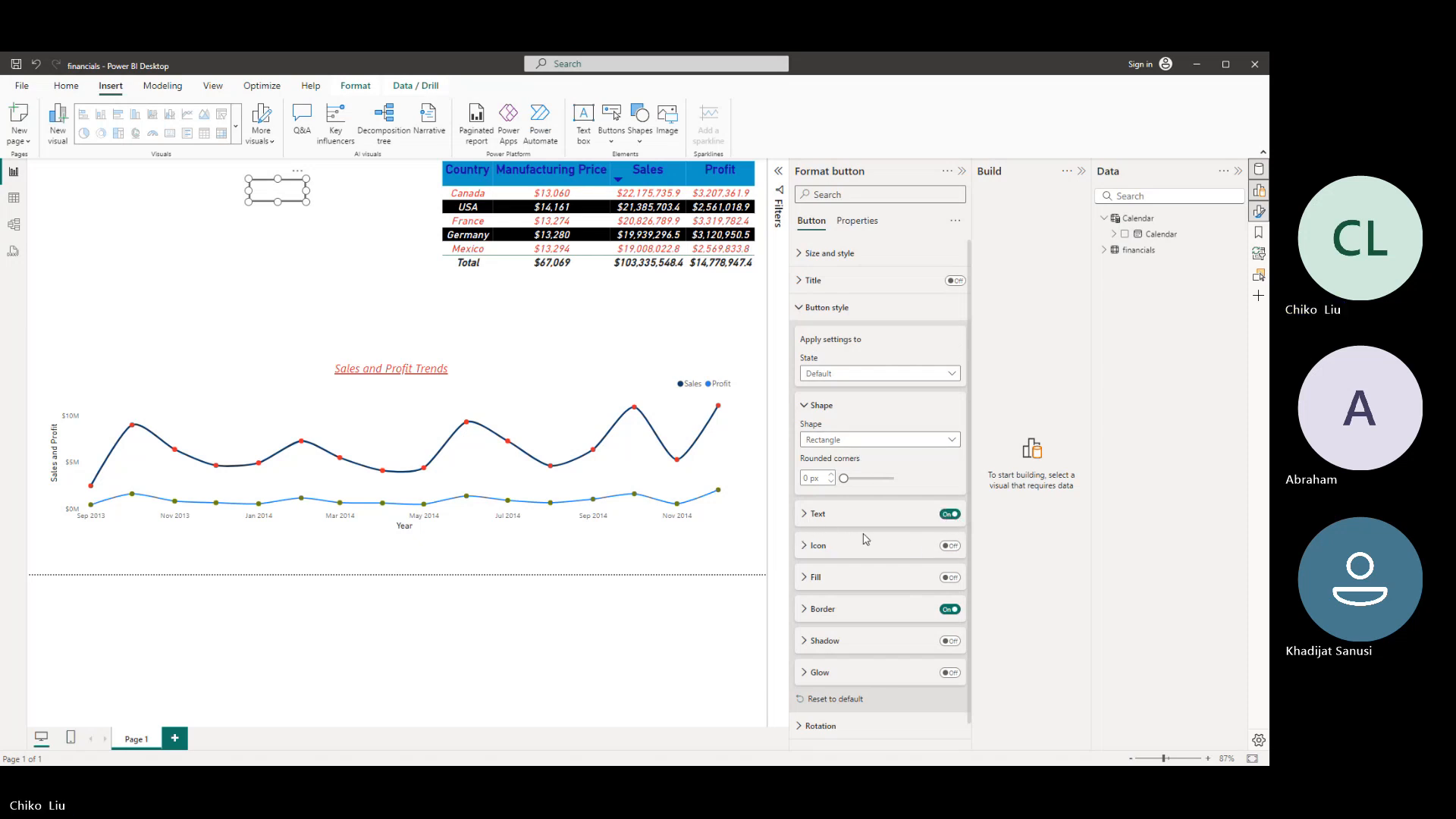
click(820, 516)
click(848, 555)
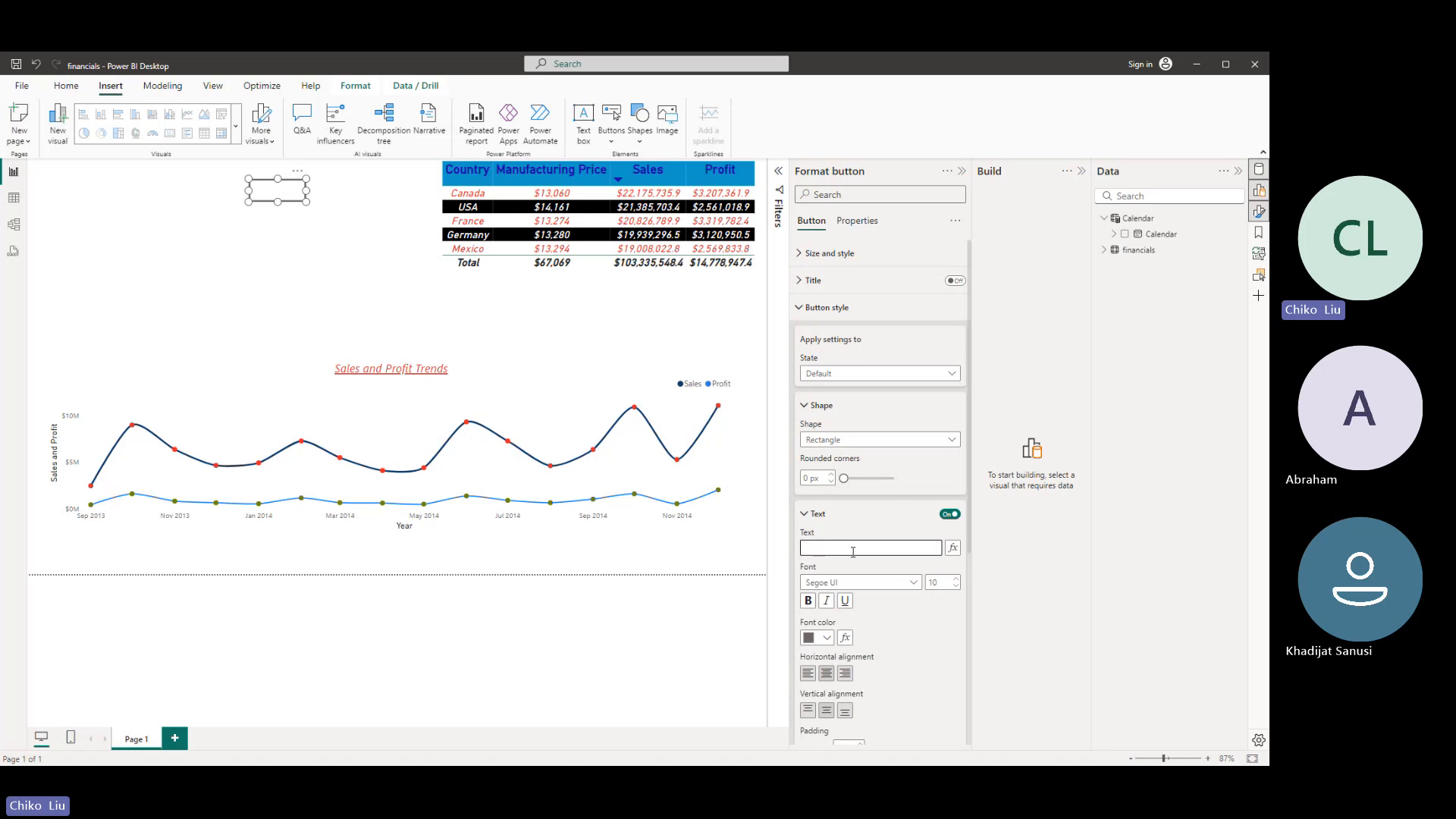
text(show table)
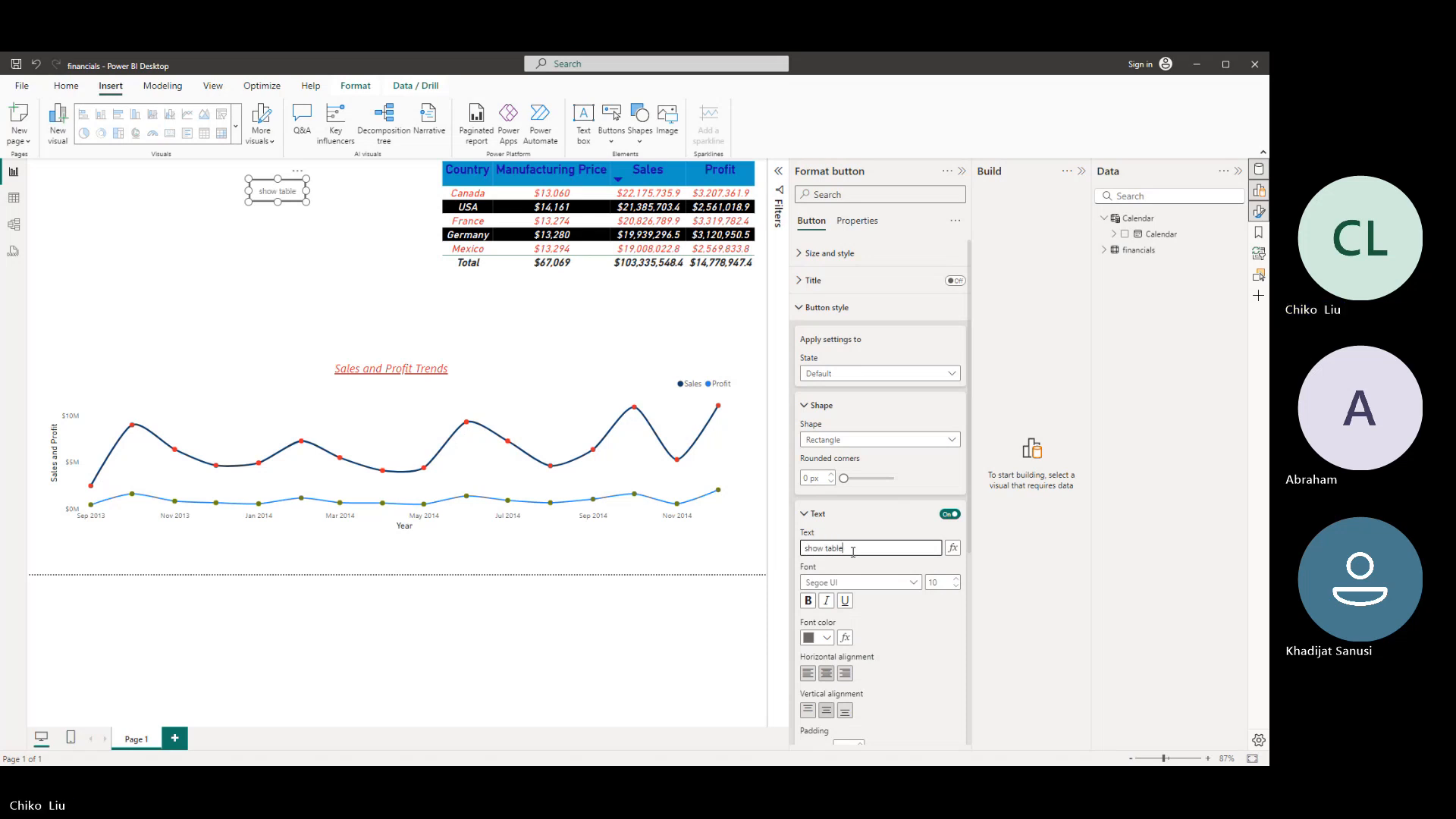
- Duplicate the "show table" button and place the copy directly below the original
click(260, 199)
key(ctrl+c)
key(ctrl+v)
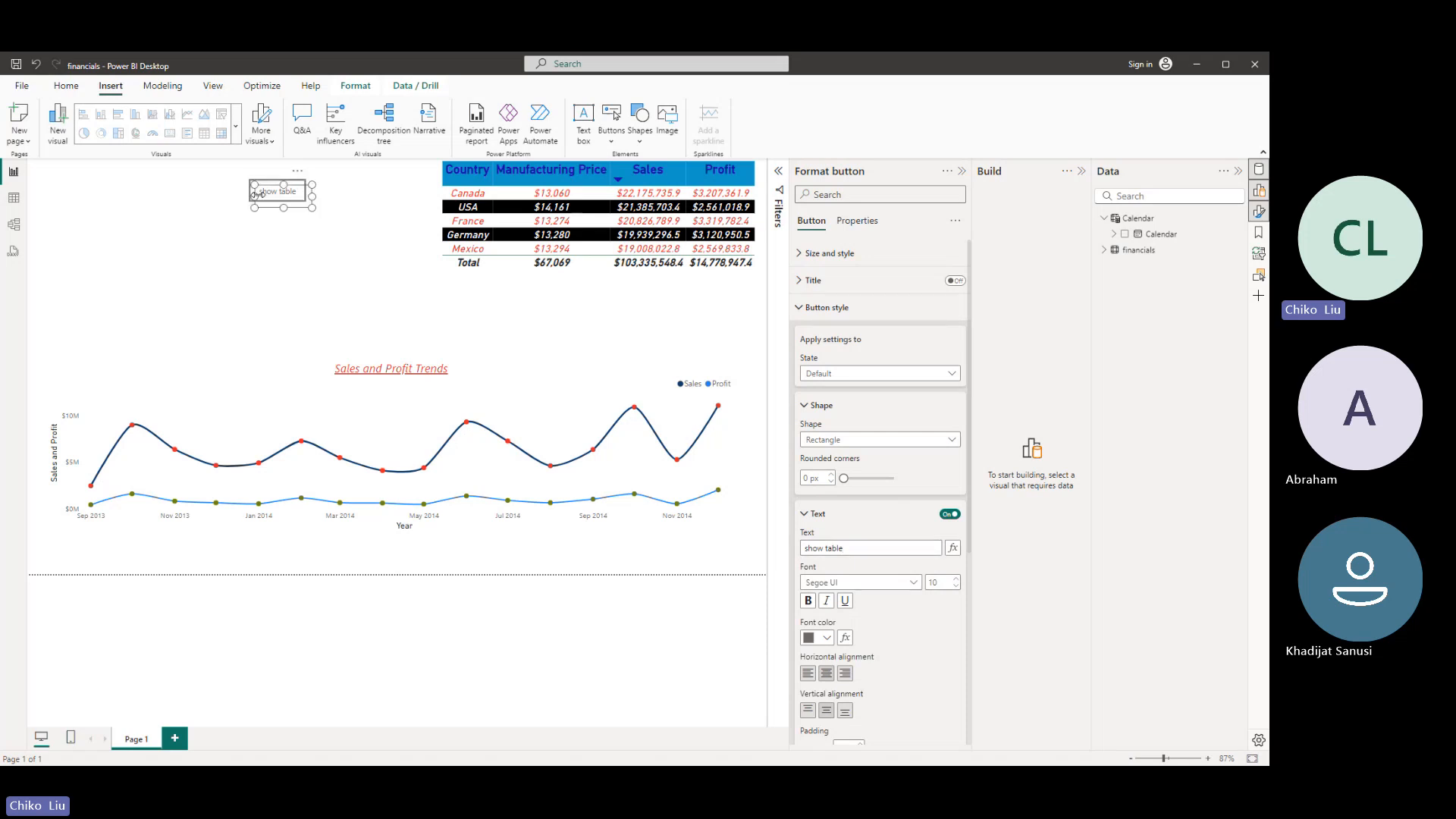
drag(271, 204, 265, 238)
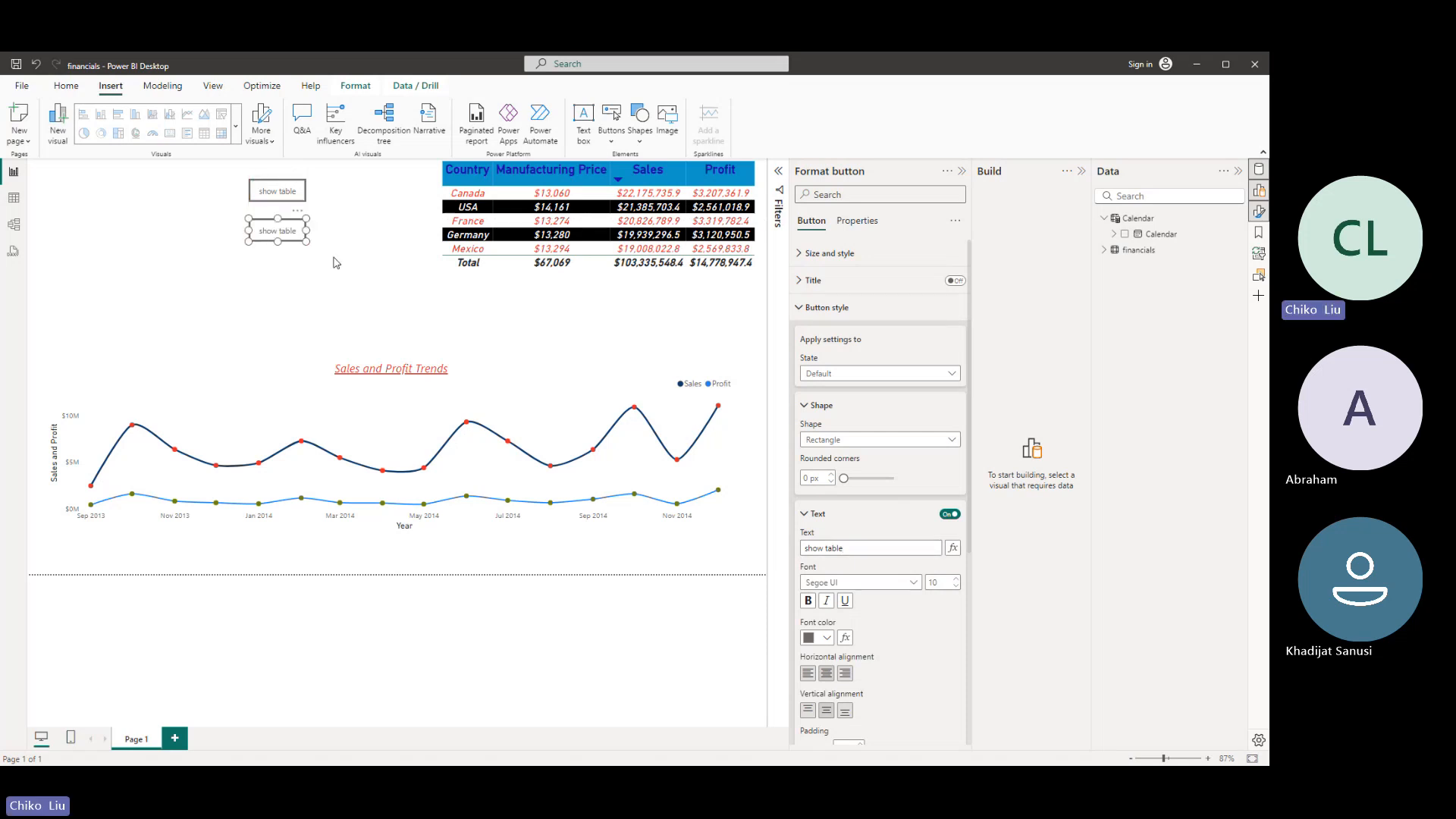
- Change the copied button's text to "Show Trend" and move both buttons to the left edge of the report page
click(870, 548)
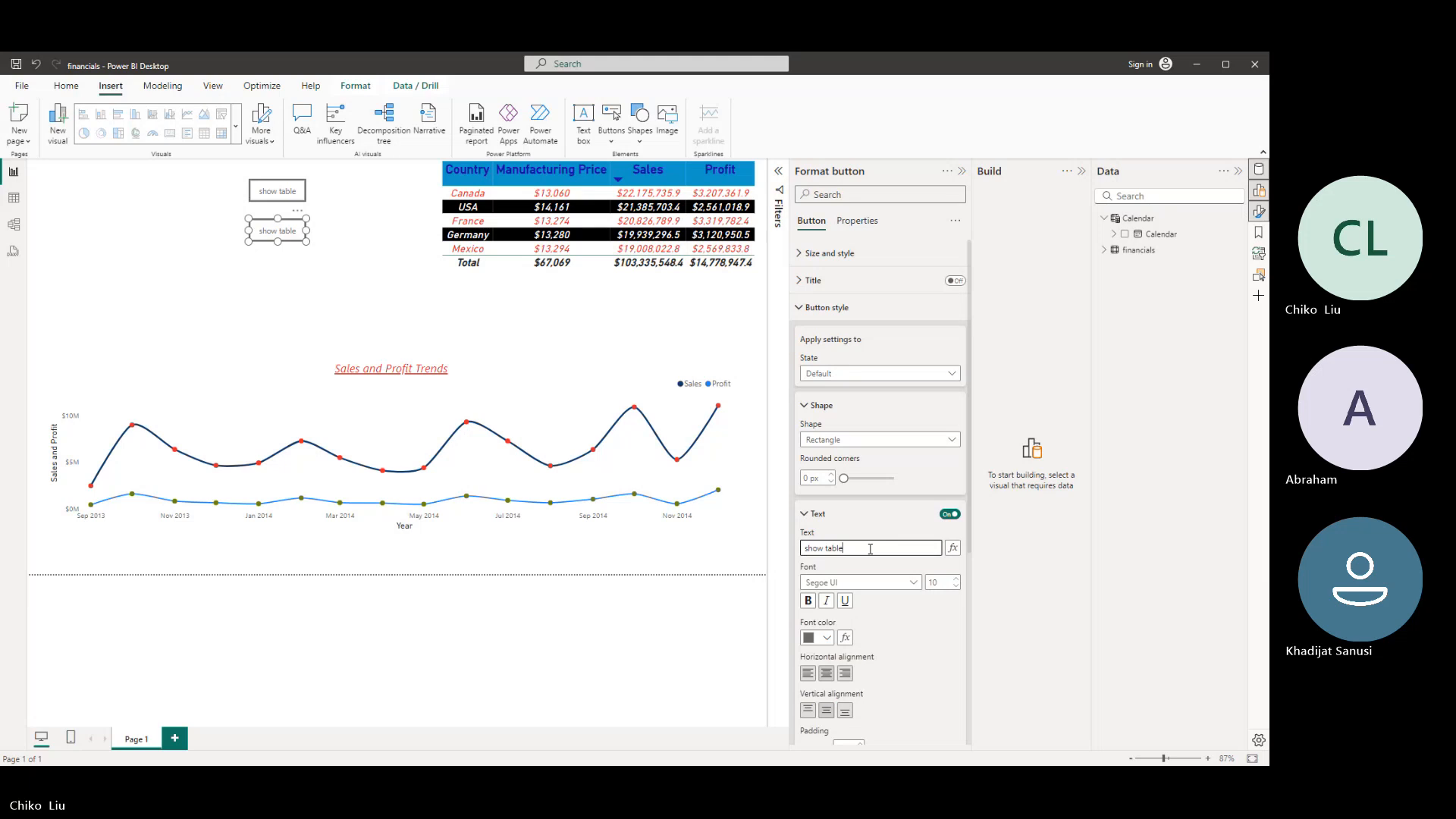
key(ctrl+a)
text(Show Tr)
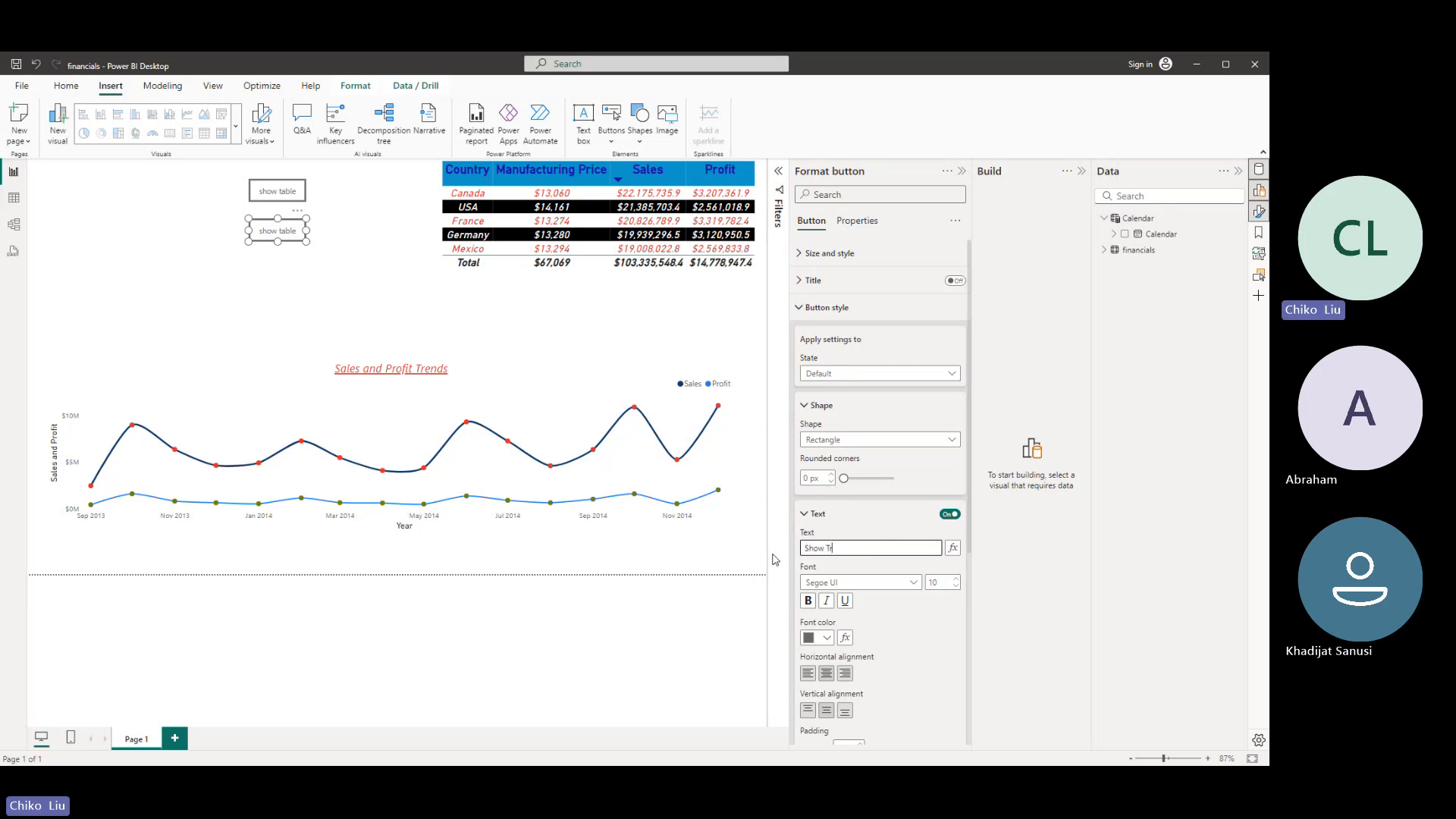
text(end)
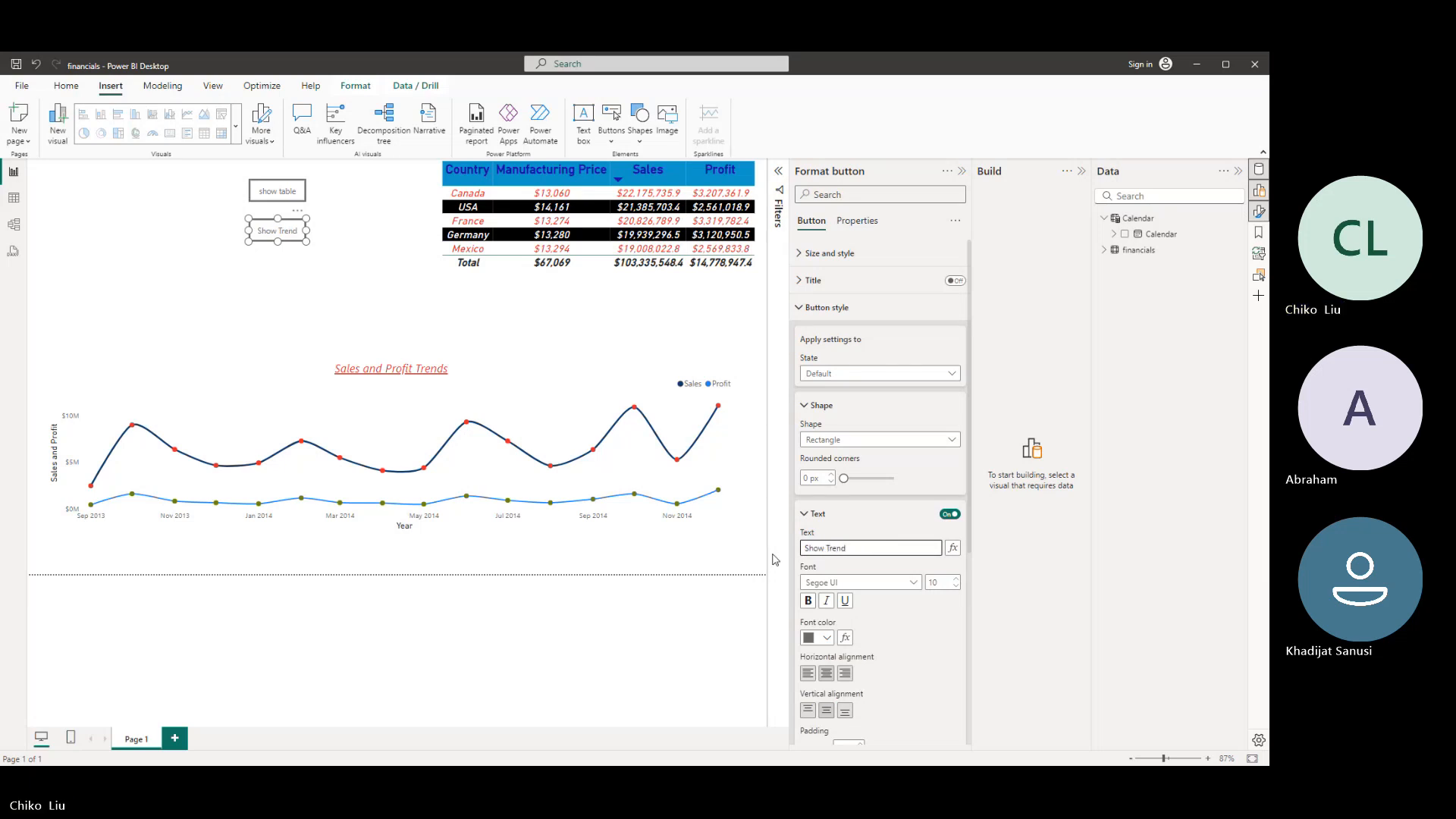
drag(284, 195, 50, 198)
drag(268, 238, 48, 248)
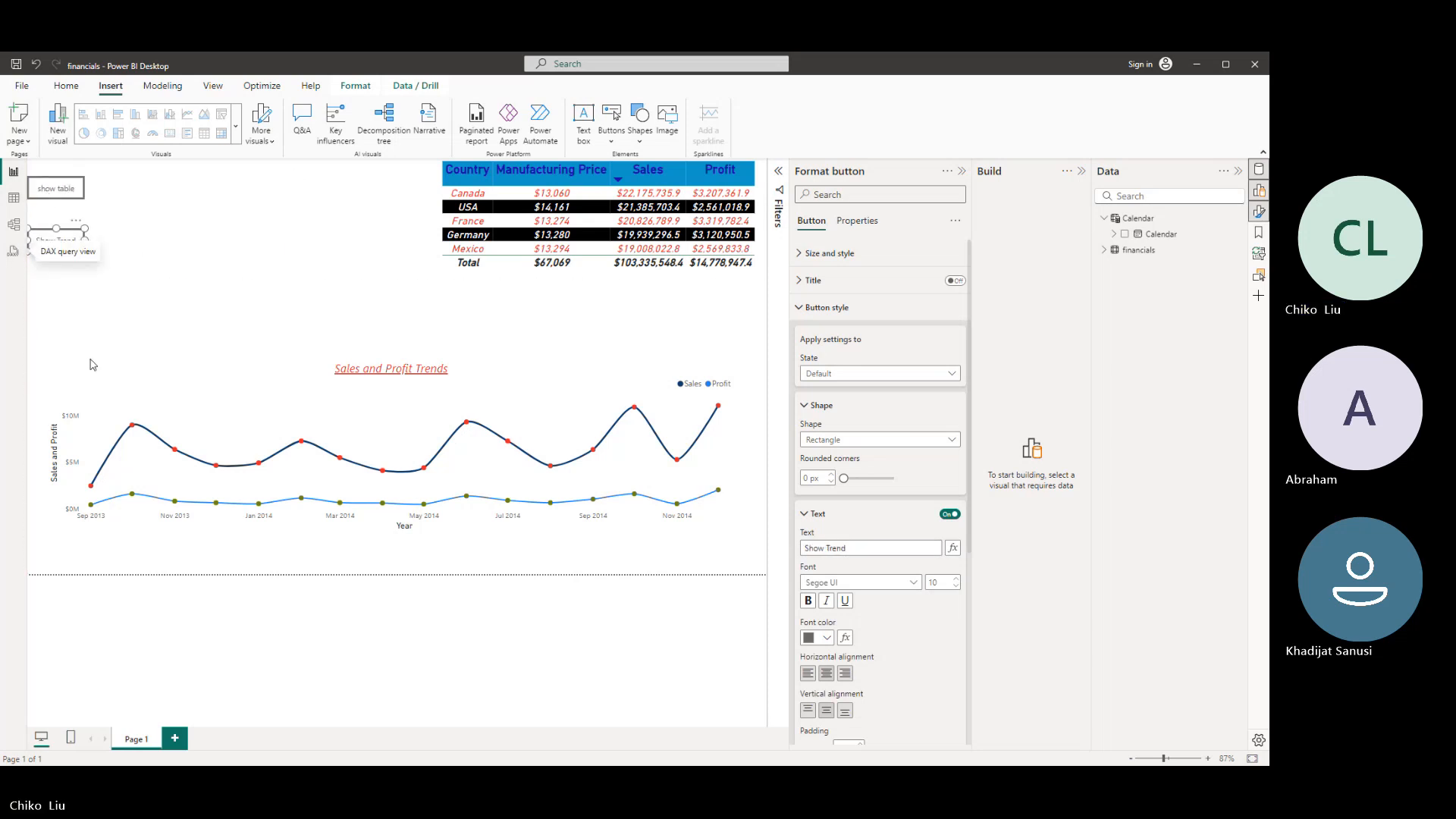
- Enlarge the Sales and Profit Trends line chart to fill the report page beside the two buttons
click(141, 366)
drag(391, 361, 372, 415)
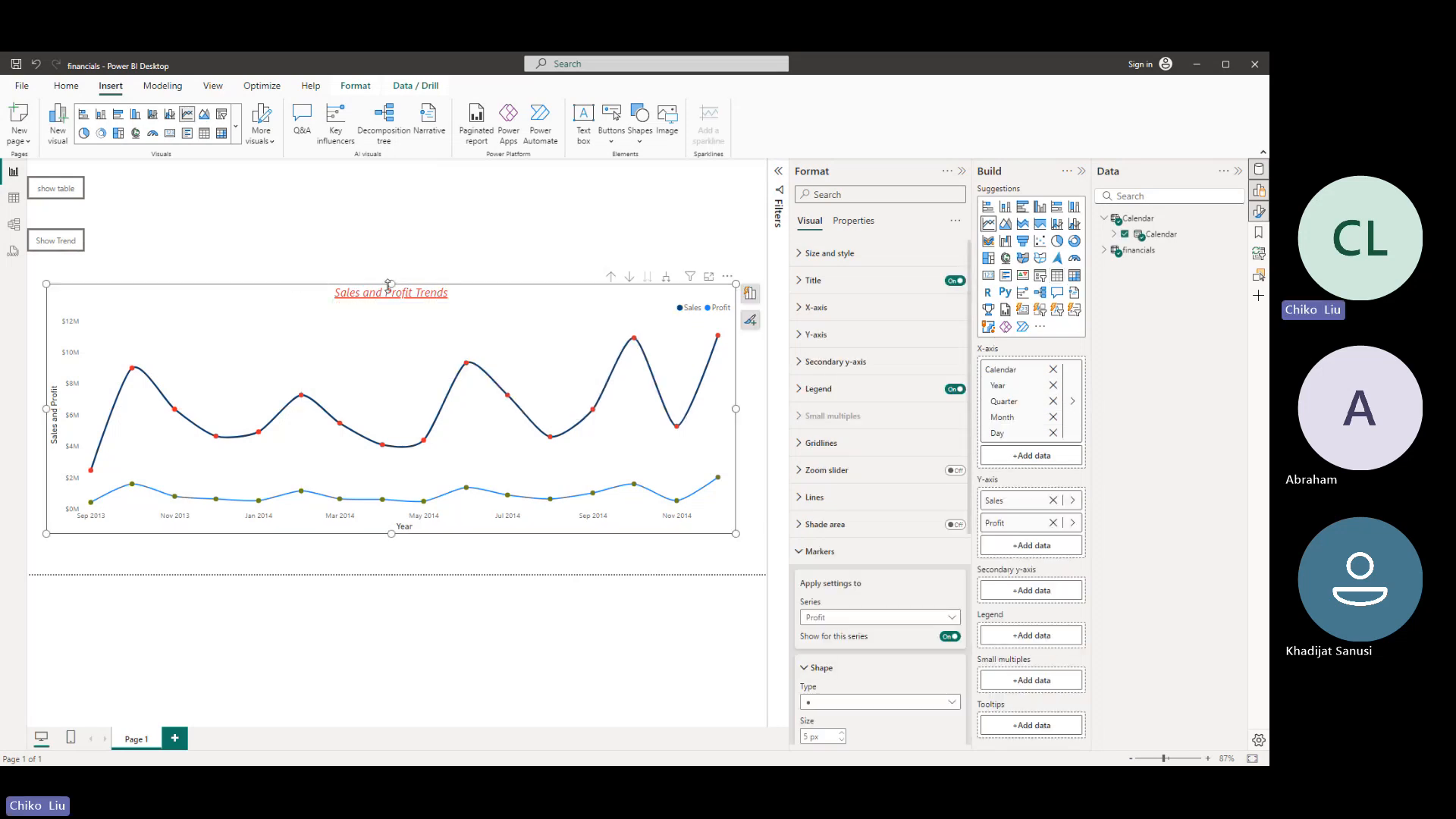
drag(391, 285, 417, 165)
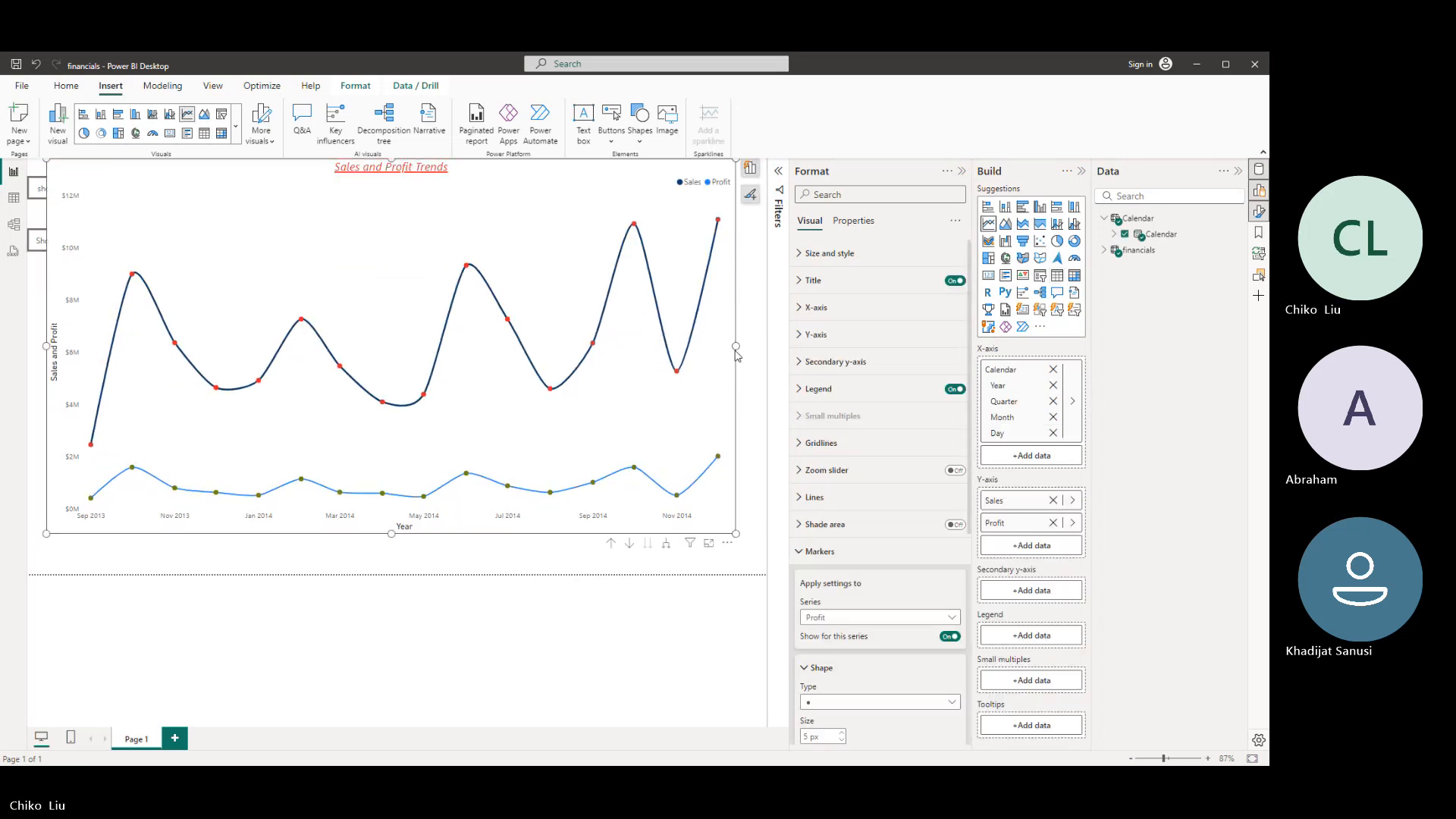
drag(734, 351, 766, 358)
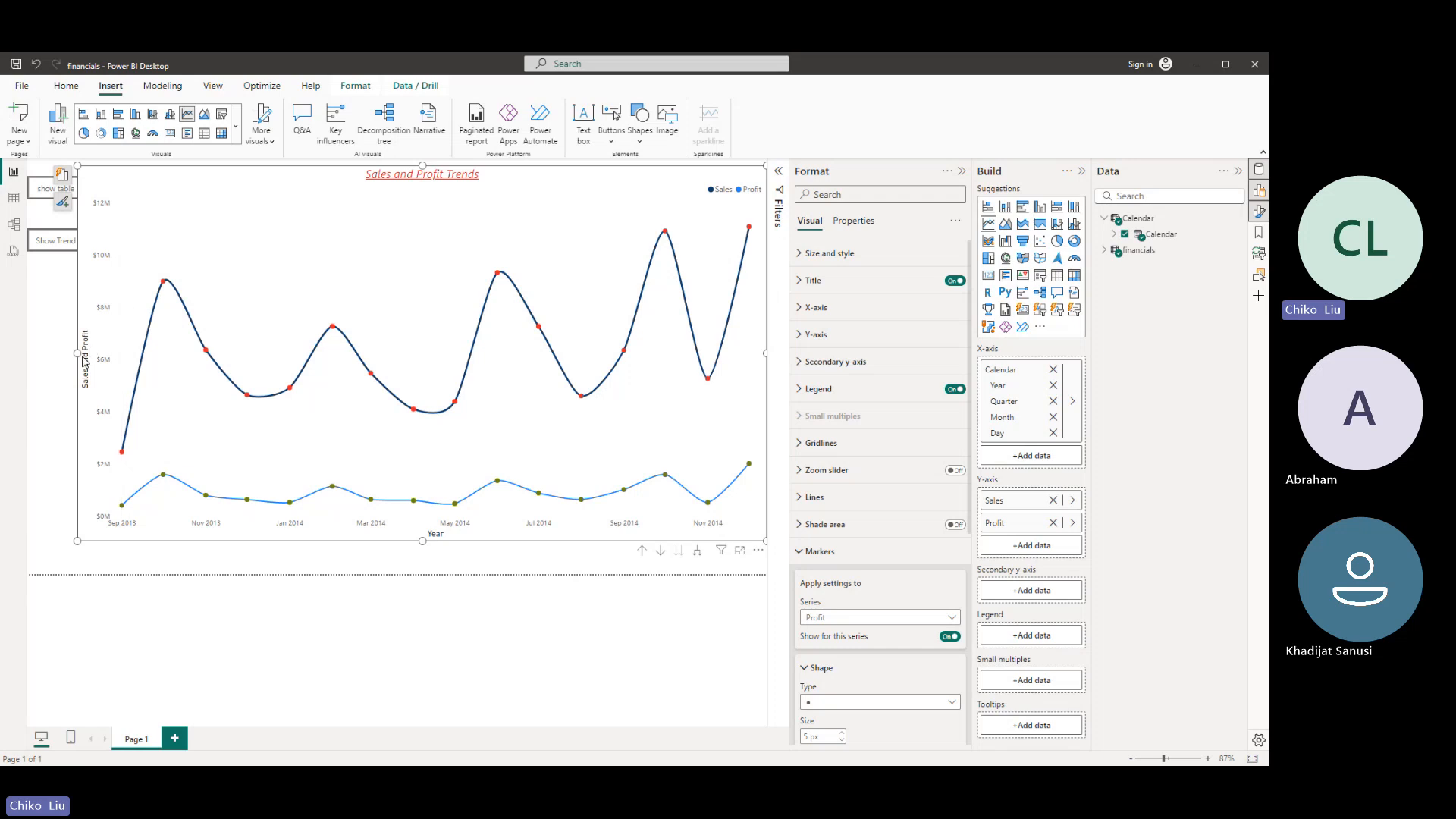
drag(78, 353, 91, 353)
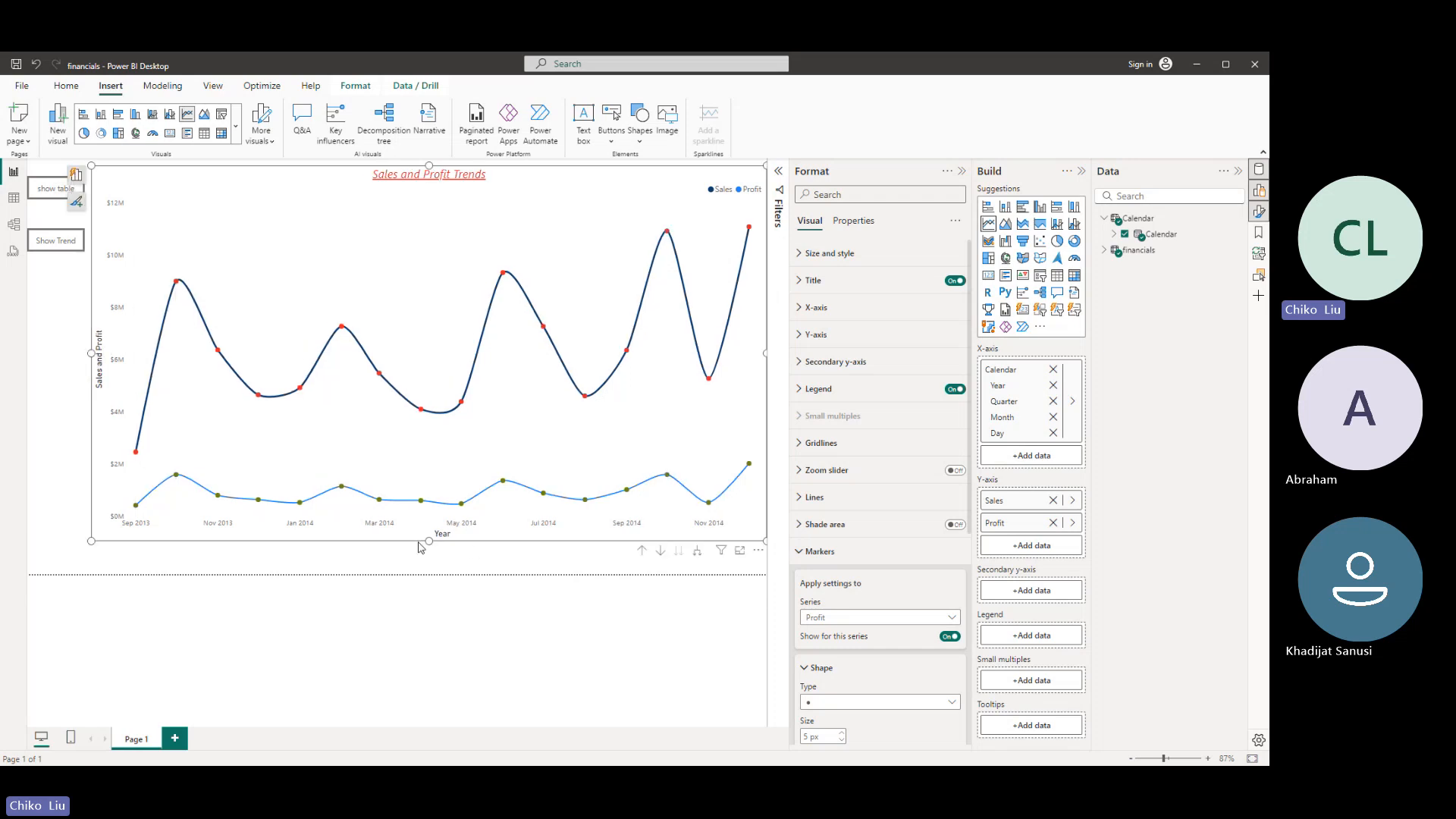
drag(429, 541, 429, 575)
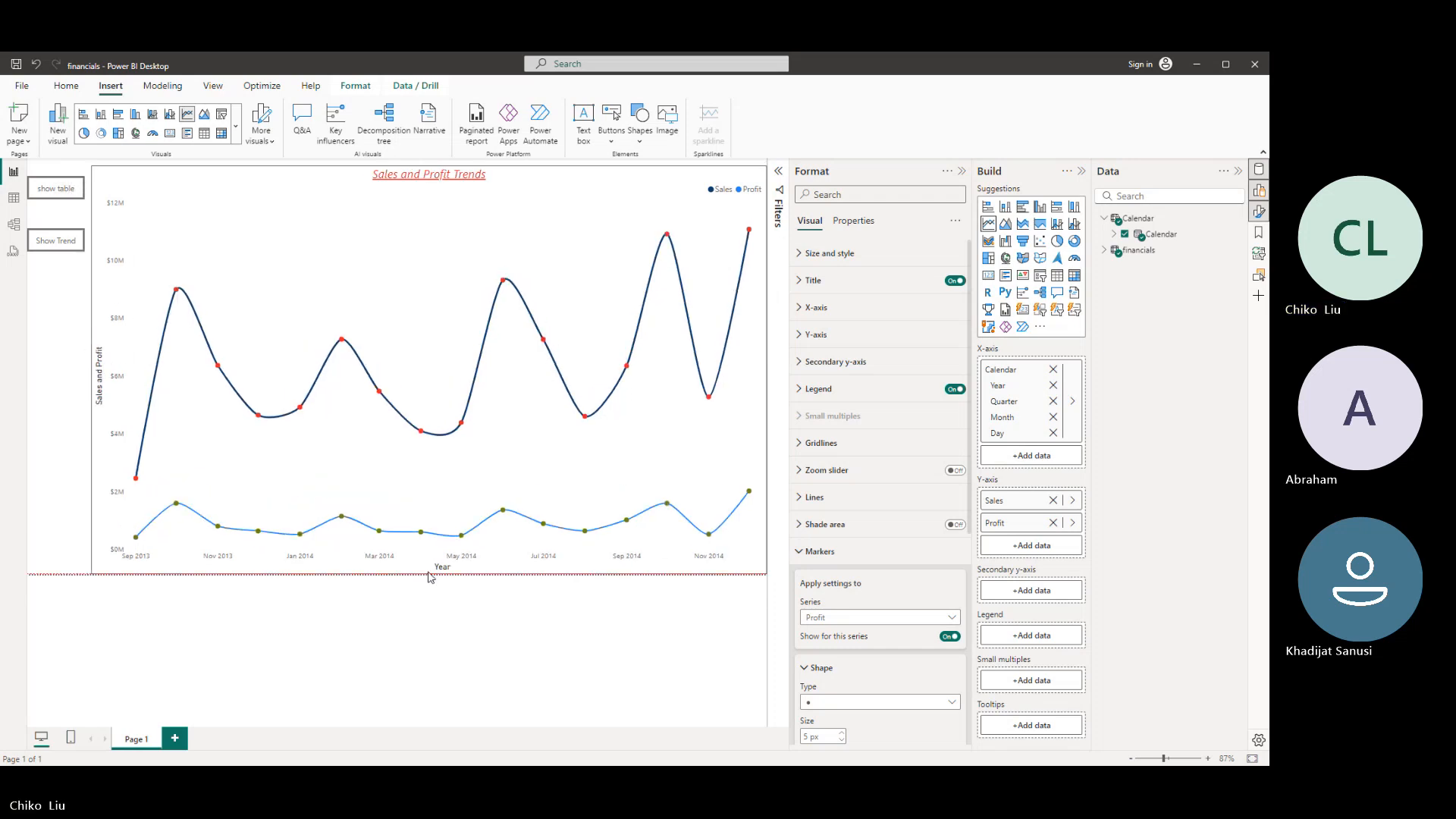
- Enlarge the country table to cover the line chart's area and bring it in front of the chart in the layer order
click(1260, 279)
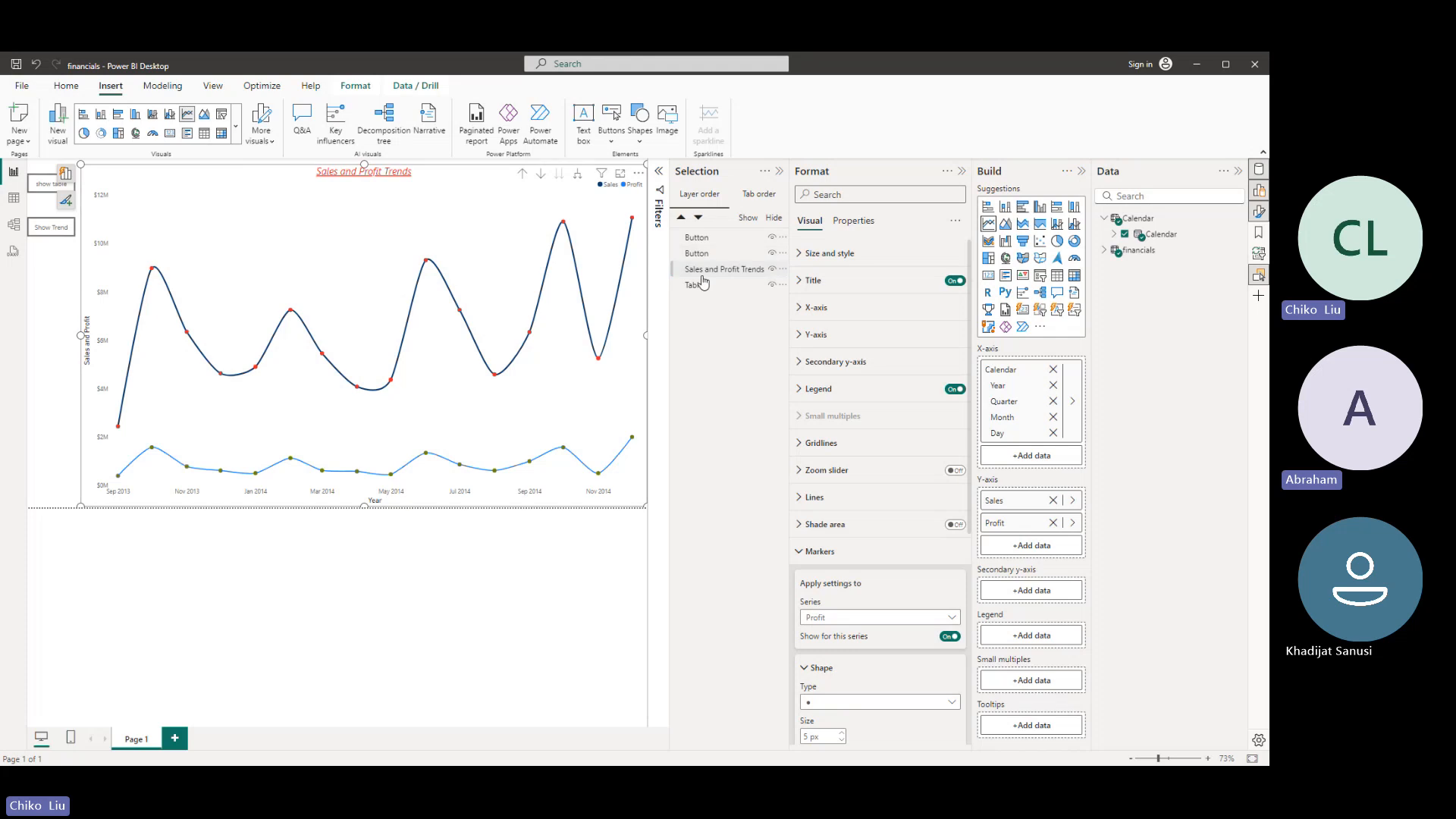
click(703, 289)
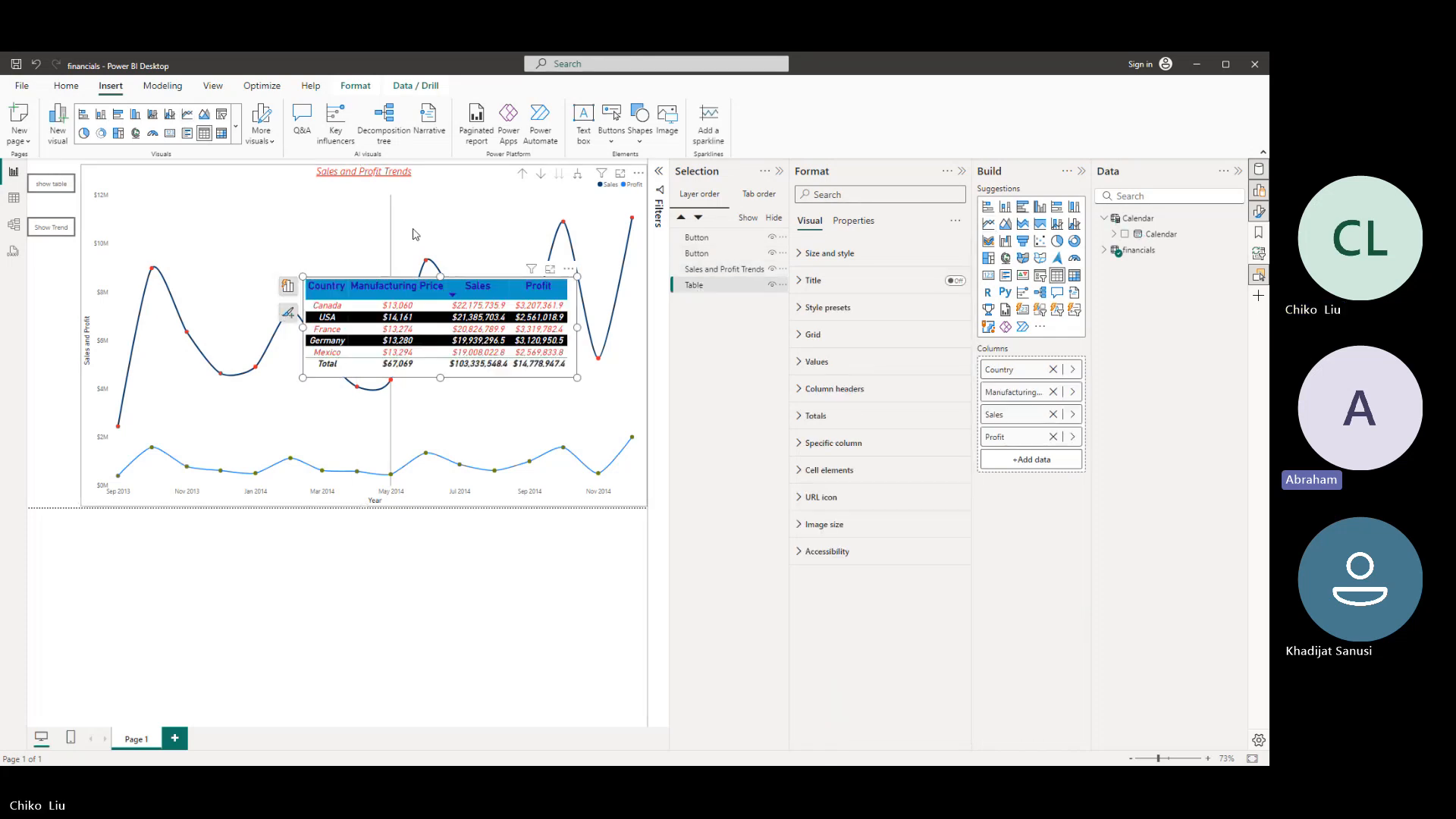
drag(441, 275, 441, 163)
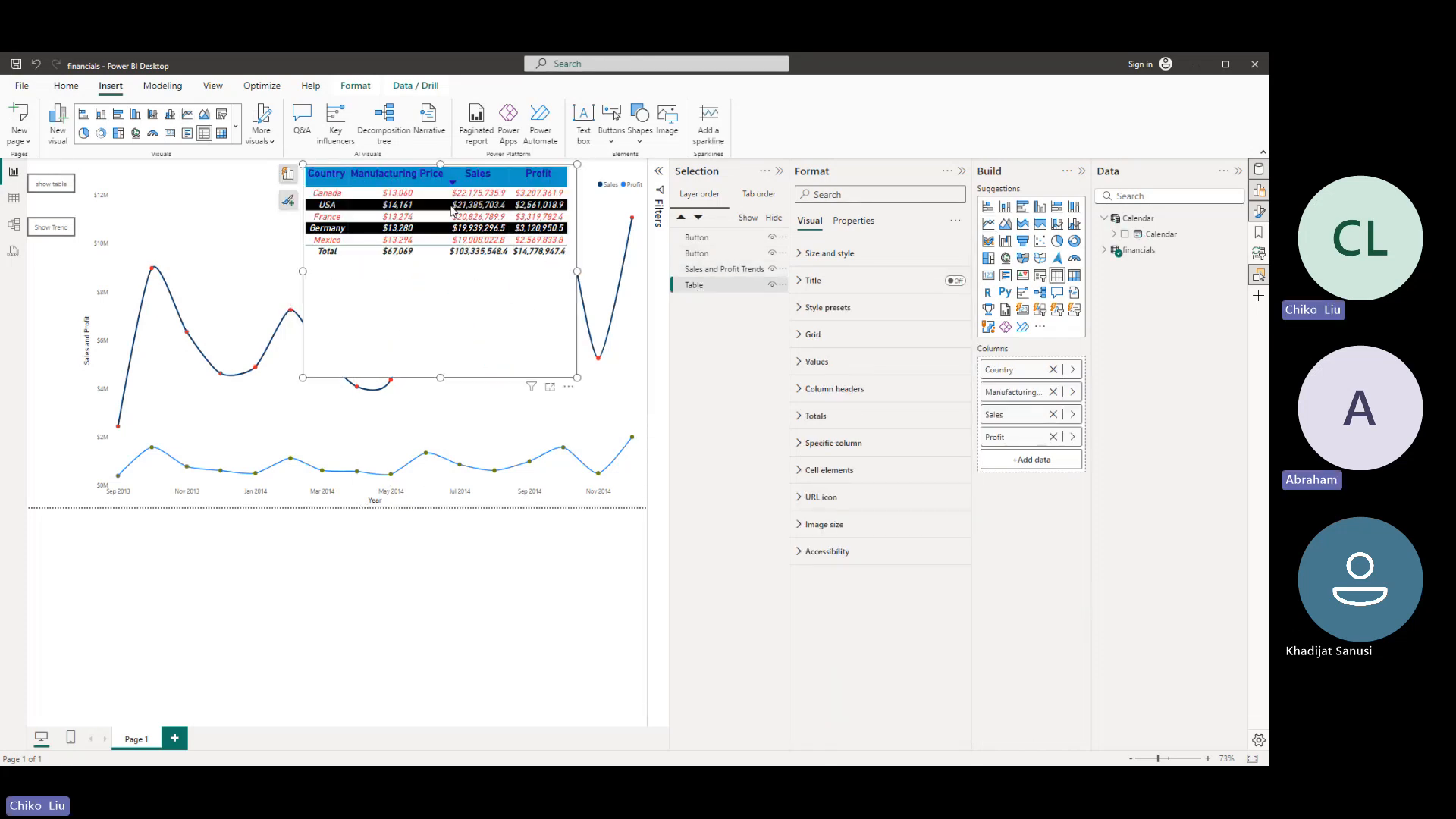
drag(581, 272, 646, 271)
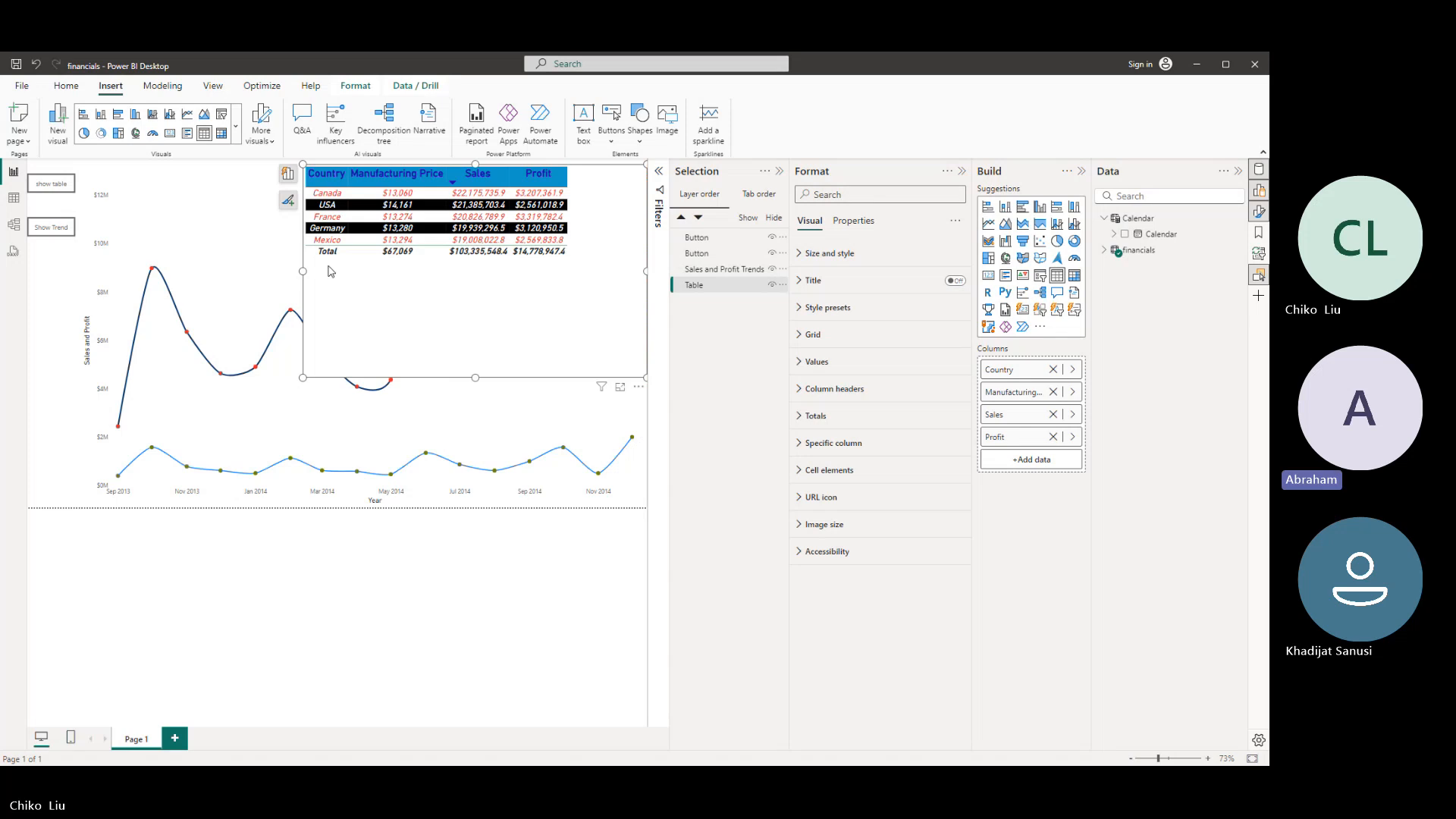
drag(301, 271, 81, 276)
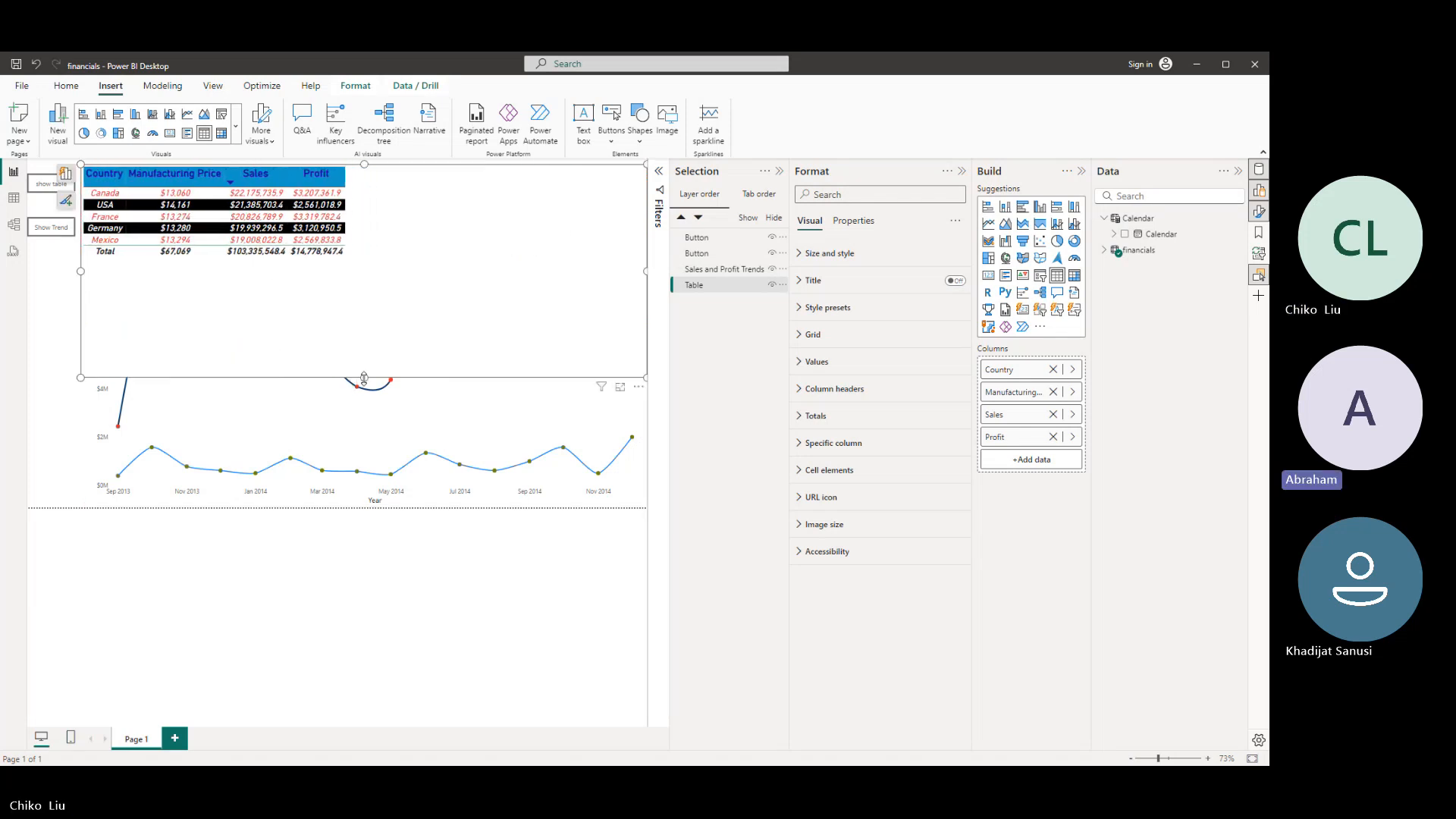
drag(363, 378, 369, 511)
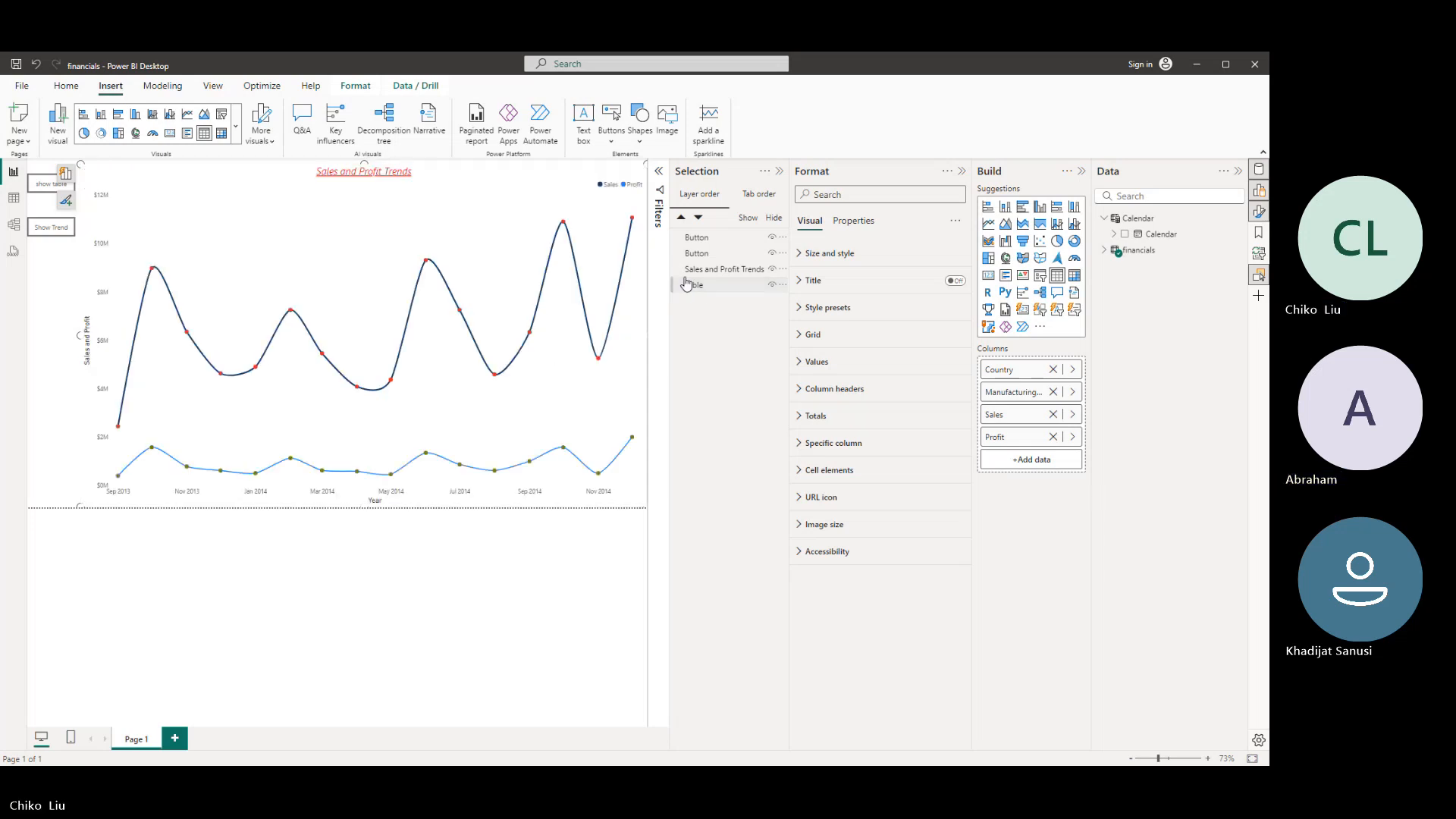
drag(699, 287, 701, 272)
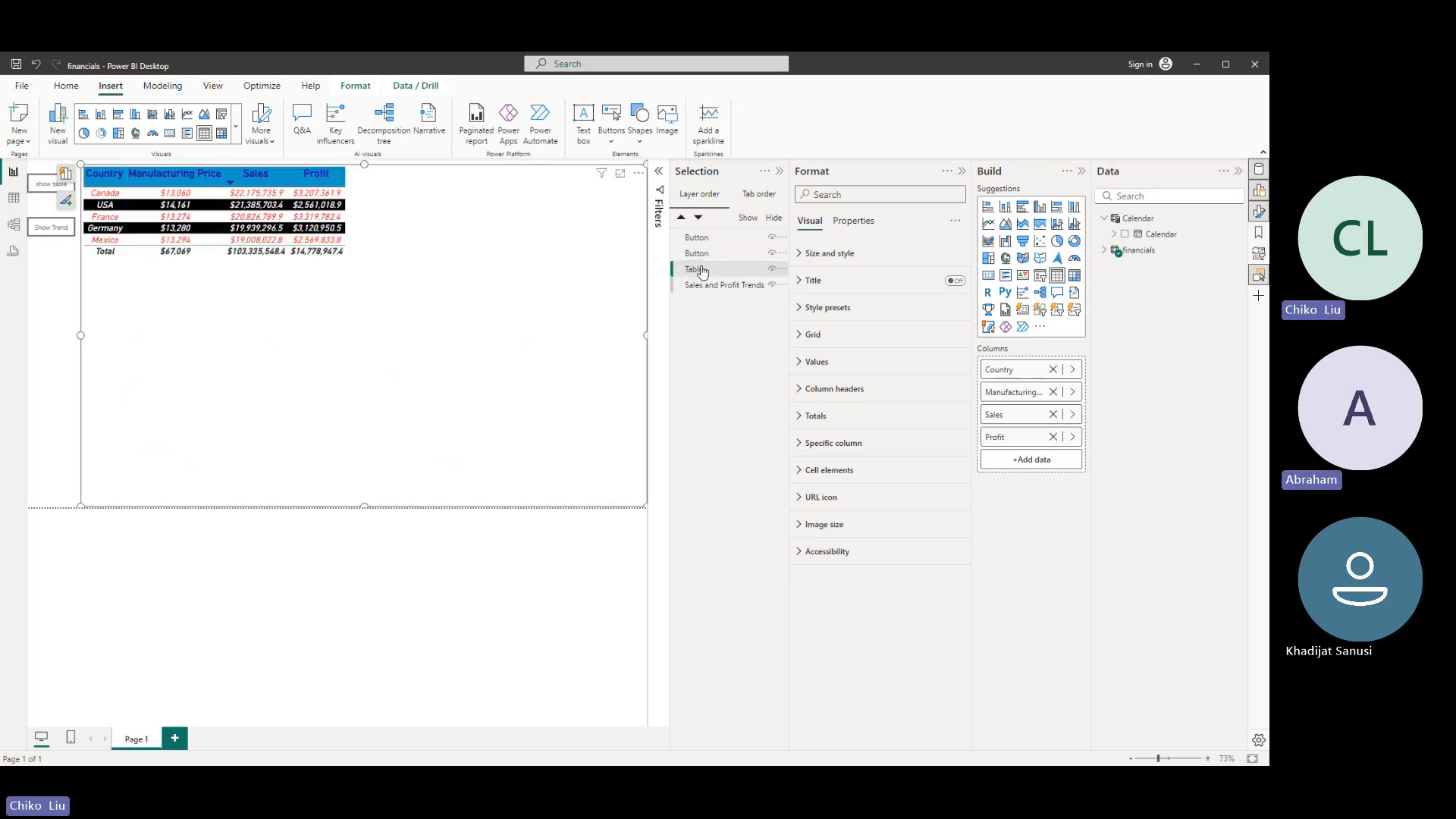
- Increase the font size of the table's column headers to 49
click(815, 443)
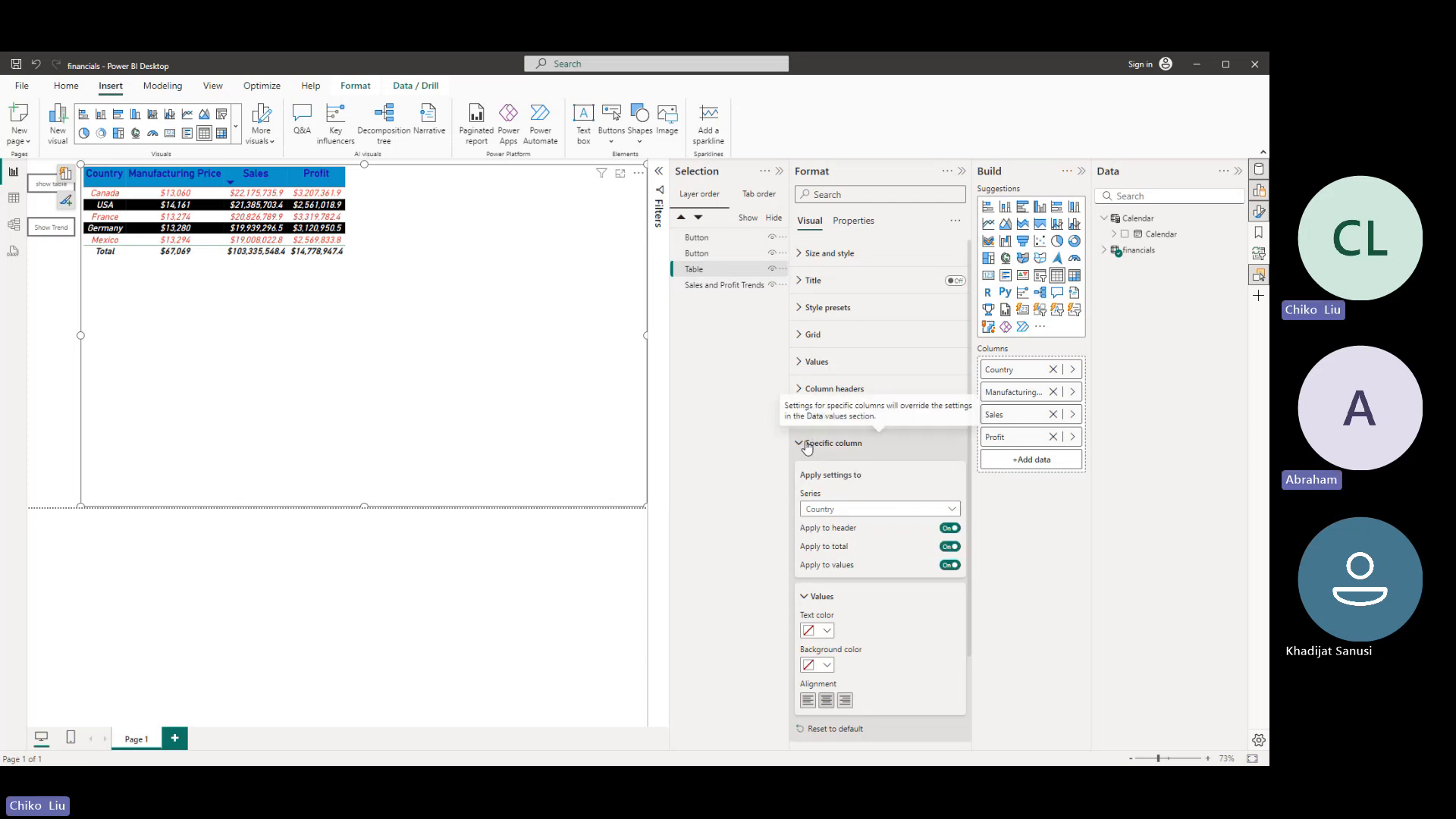
click(806, 390)
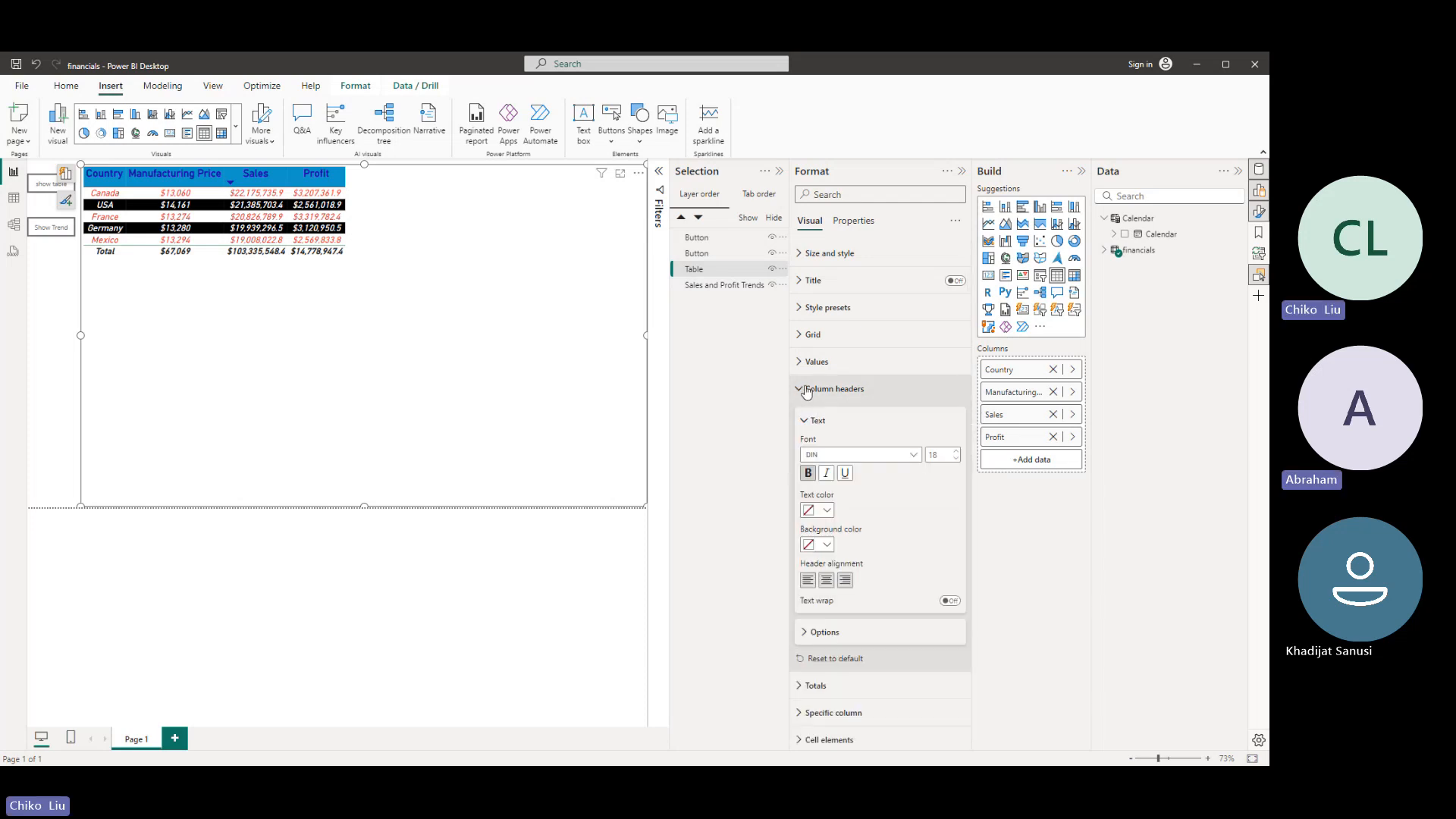
click(957, 451)
click(957, 452)
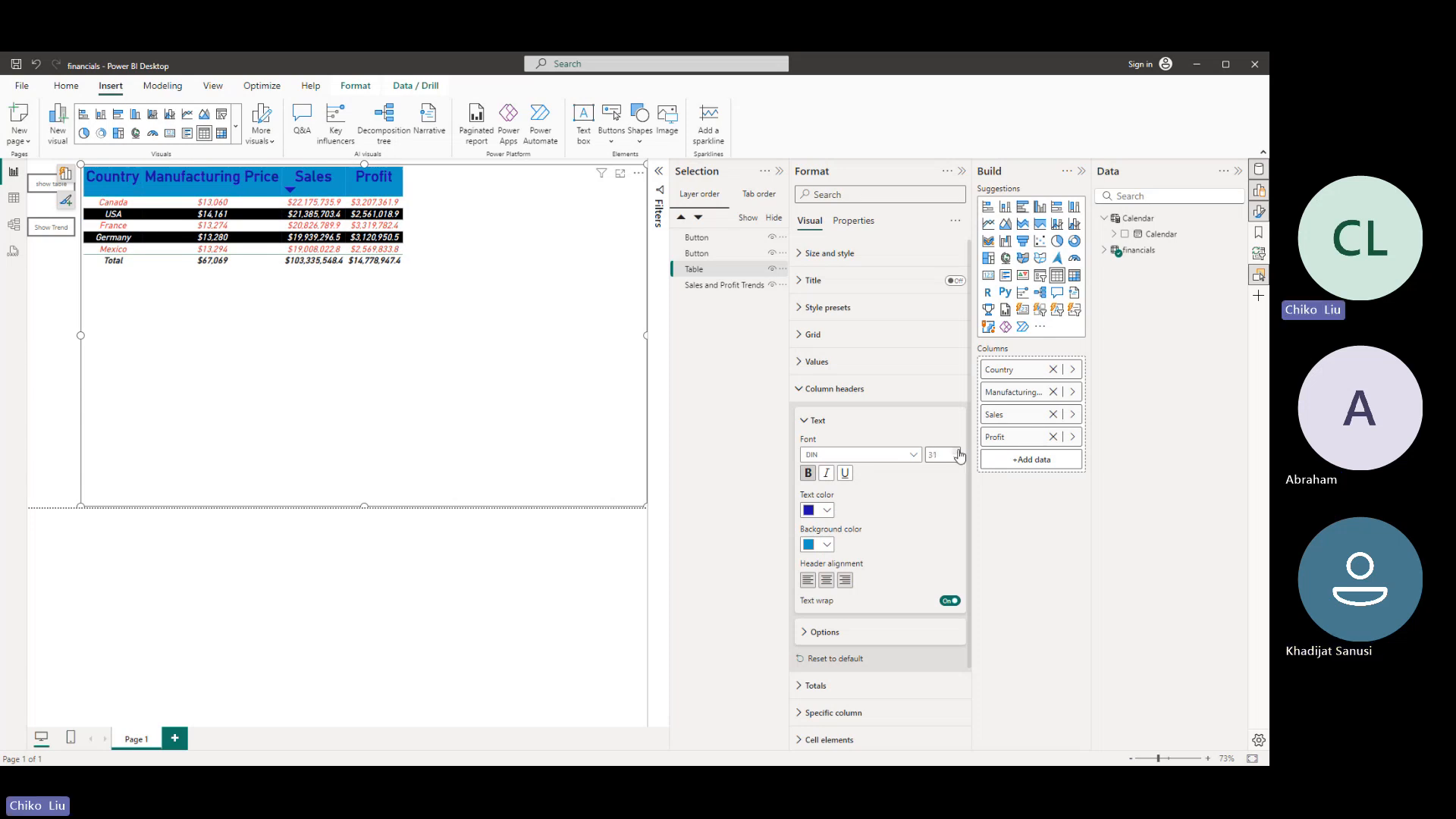
click(959, 452)
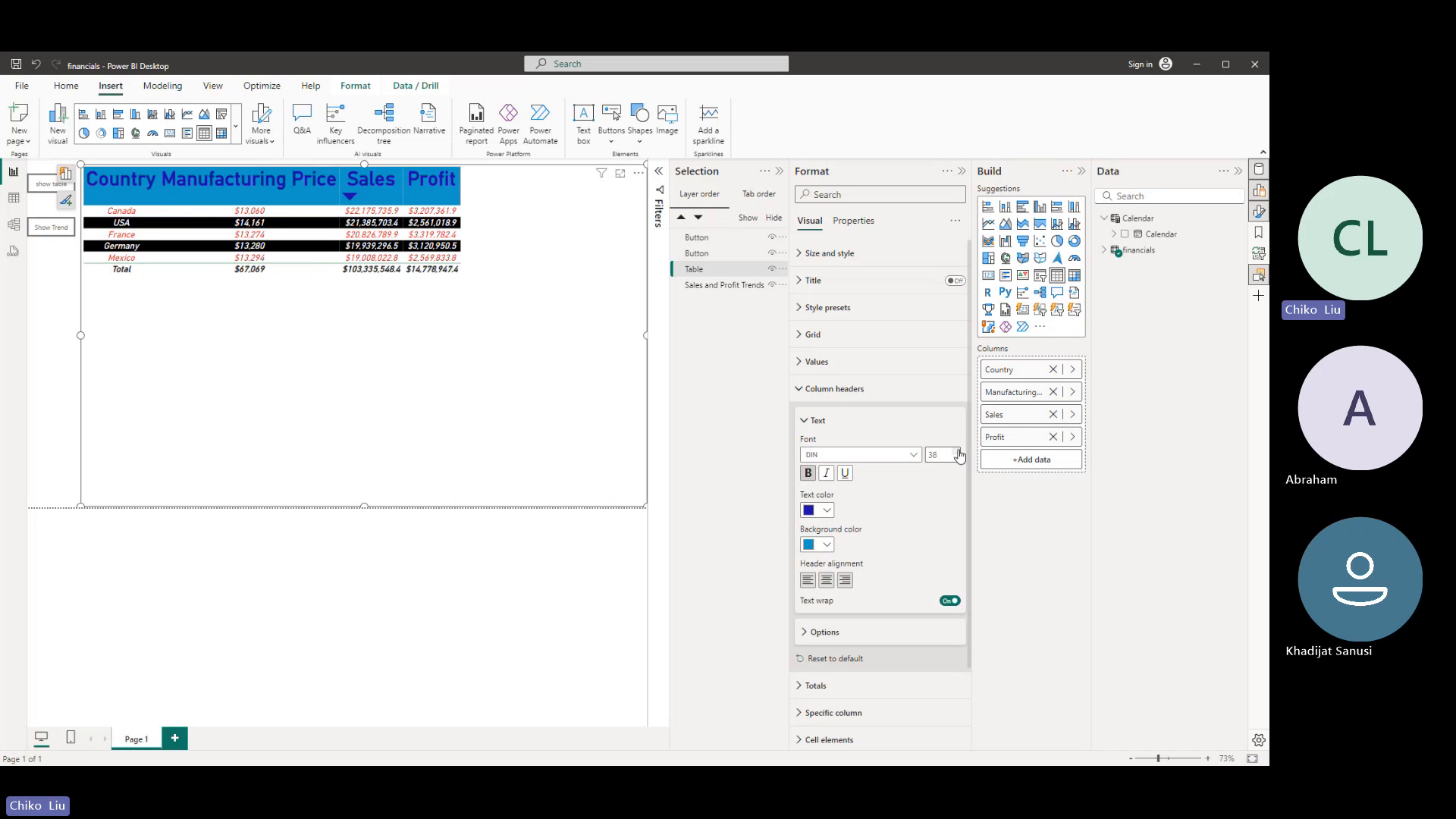
click(959, 453)
click(959, 453)
click(960, 453)
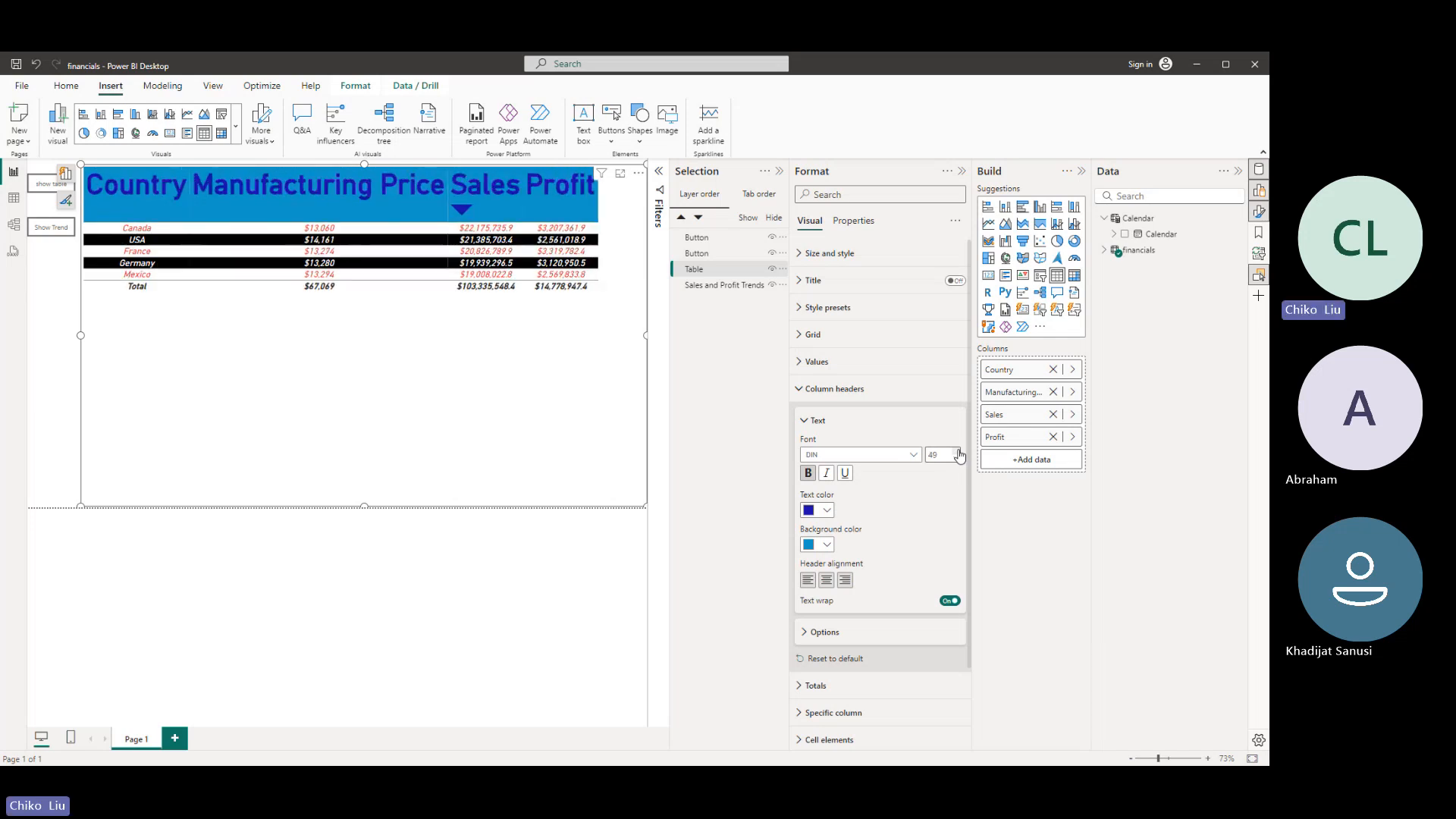
- Increase the font size of the table's values to 28
click(810, 420)
click(811, 361)
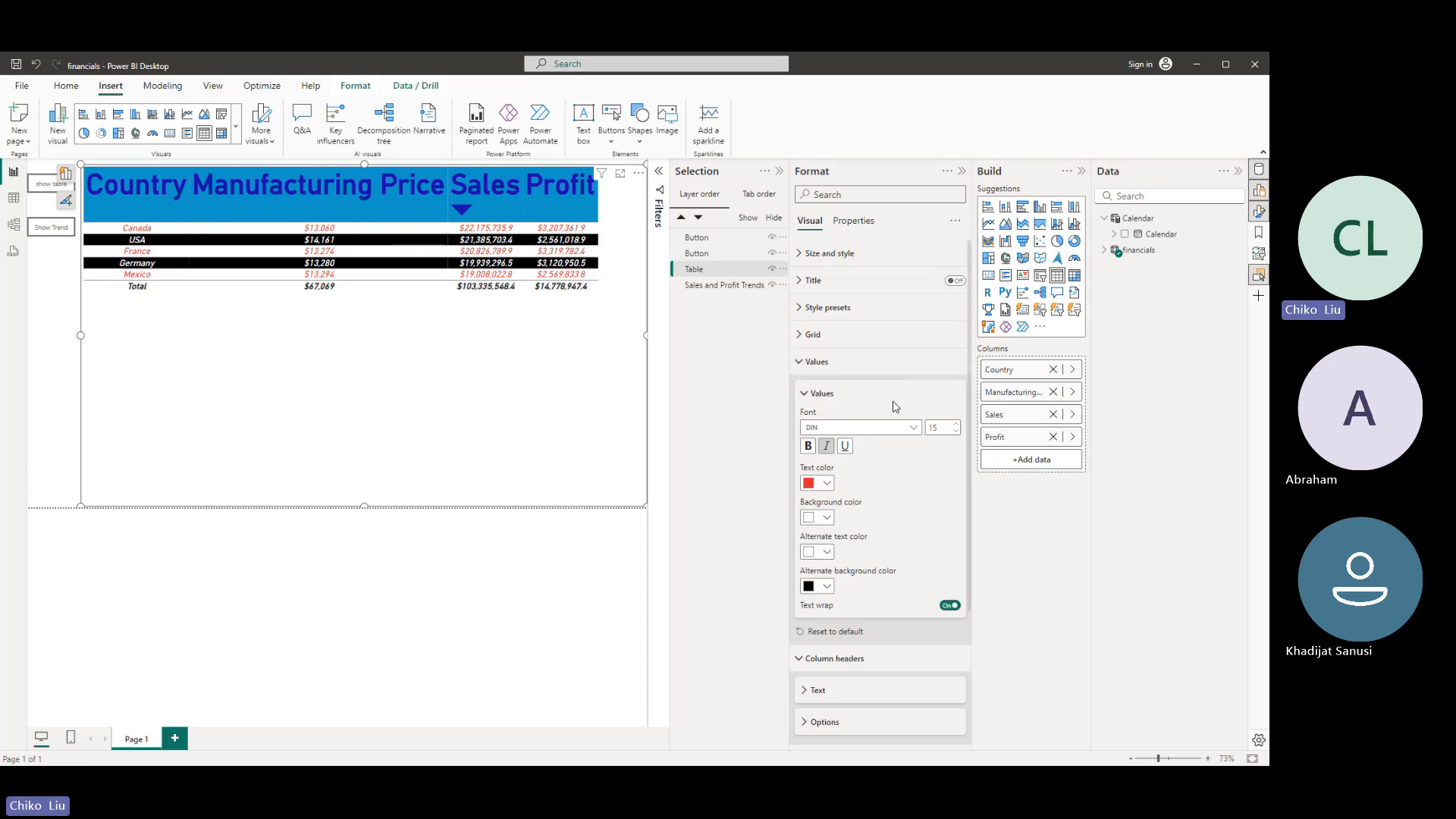
click(957, 429)
click(957, 429)
click(957, 429)
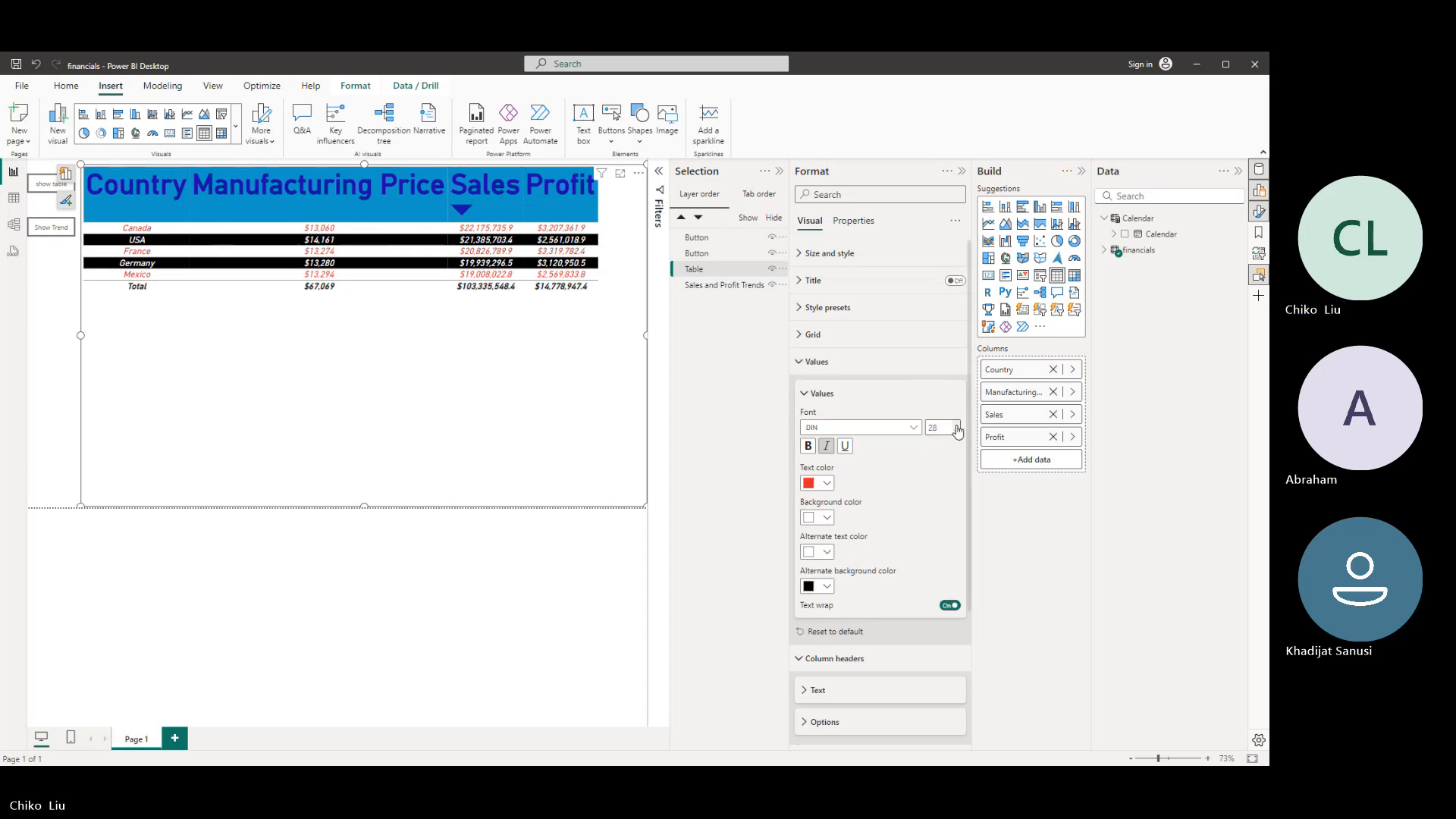
- Set the country table's column header font size to 46 and shorten the table to the upper part of the report page
click(805, 395)
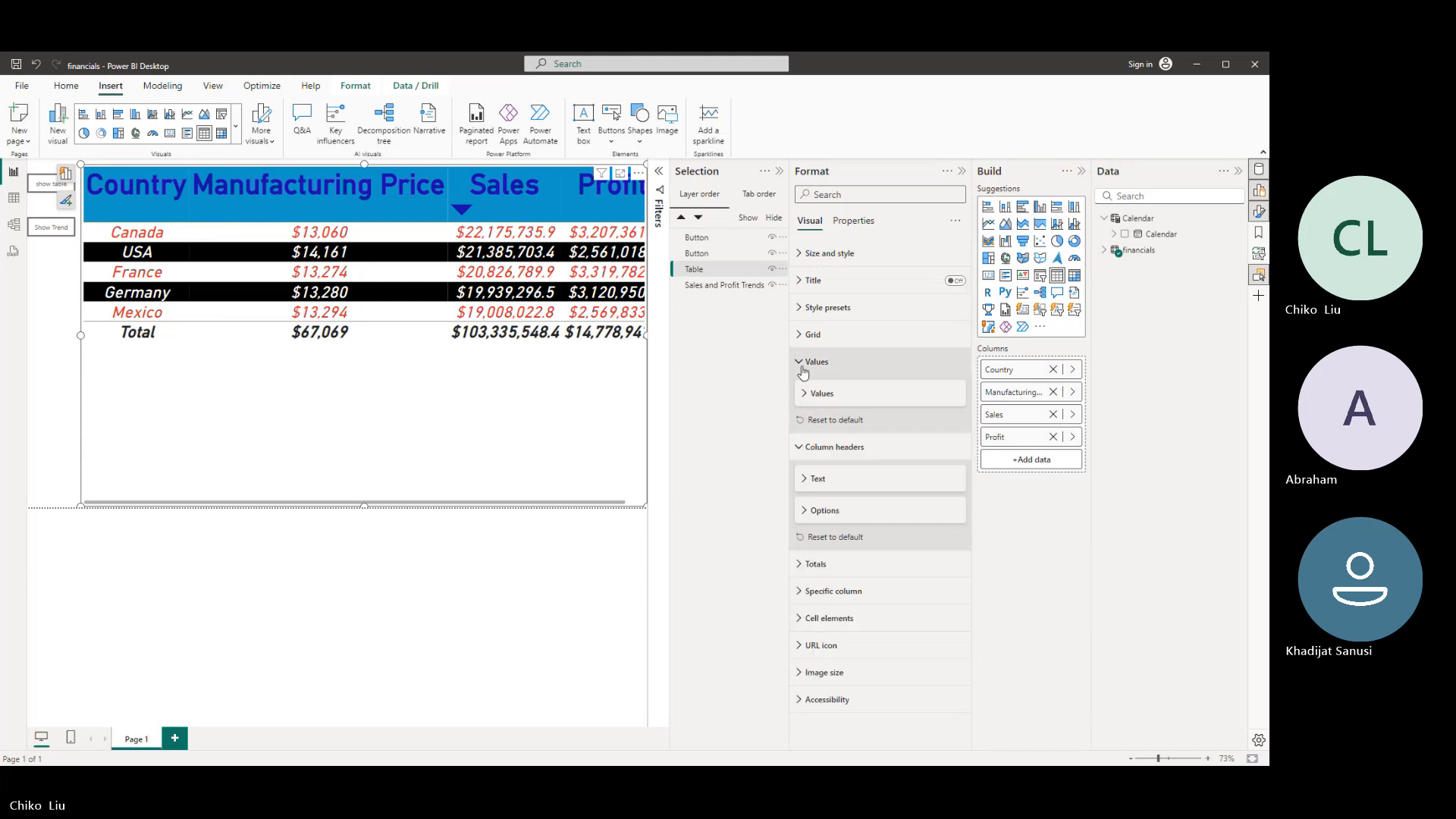
click(805, 480)
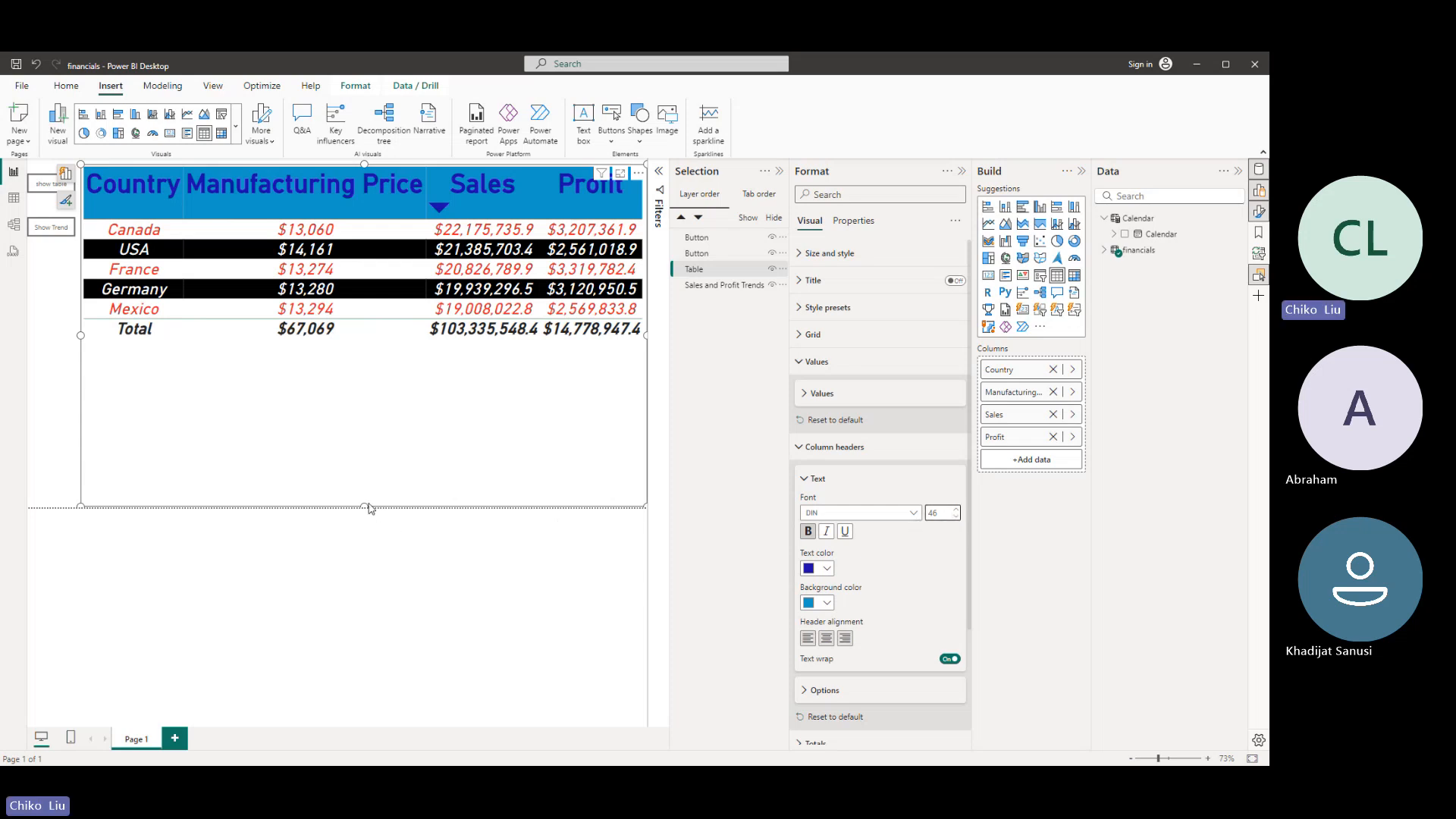
drag(364, 506, 364, 341)
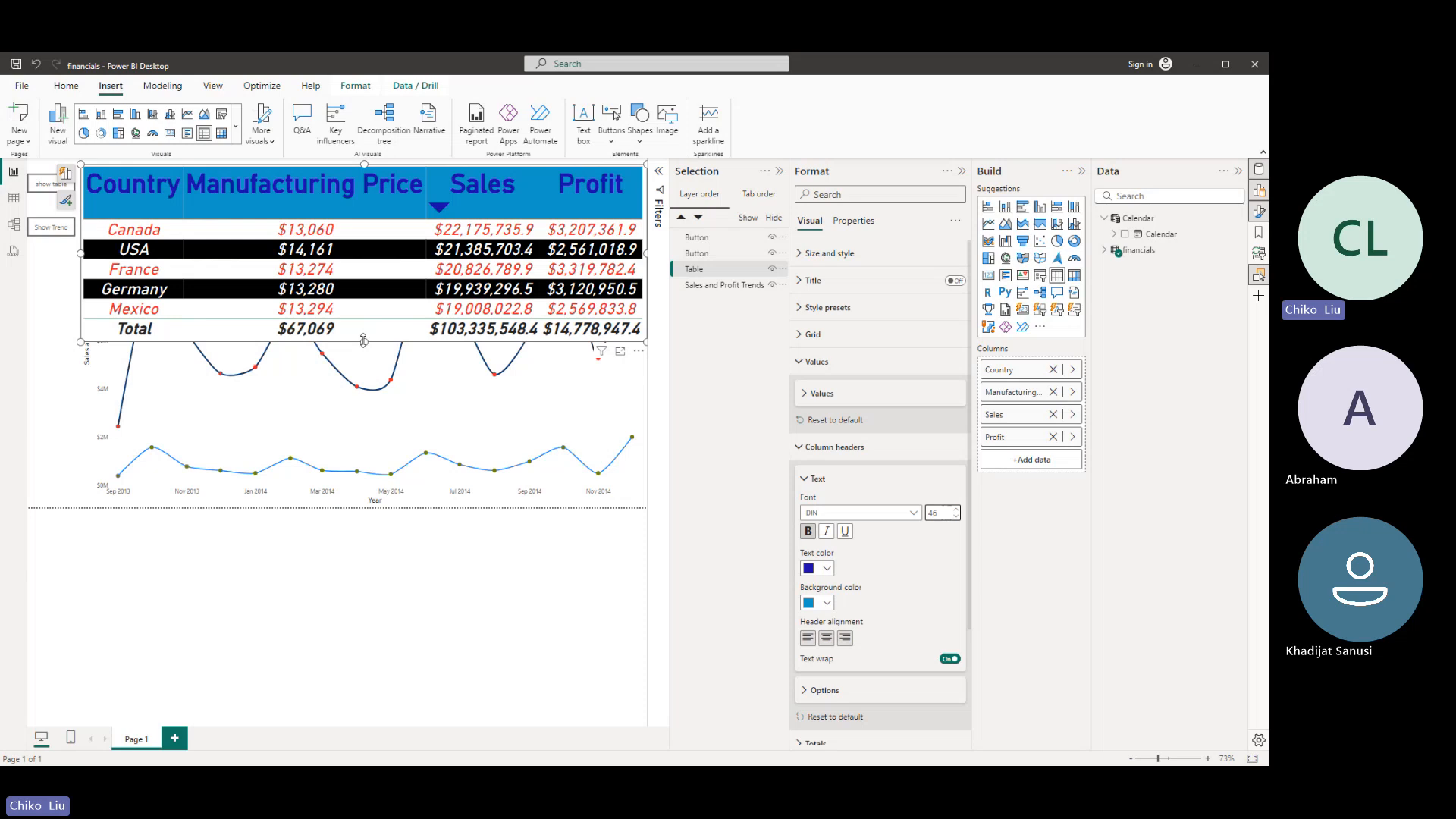
- Paste a copy of the country table beneath the original, with header font size 45 and values font size 25
key(ctrl+v)
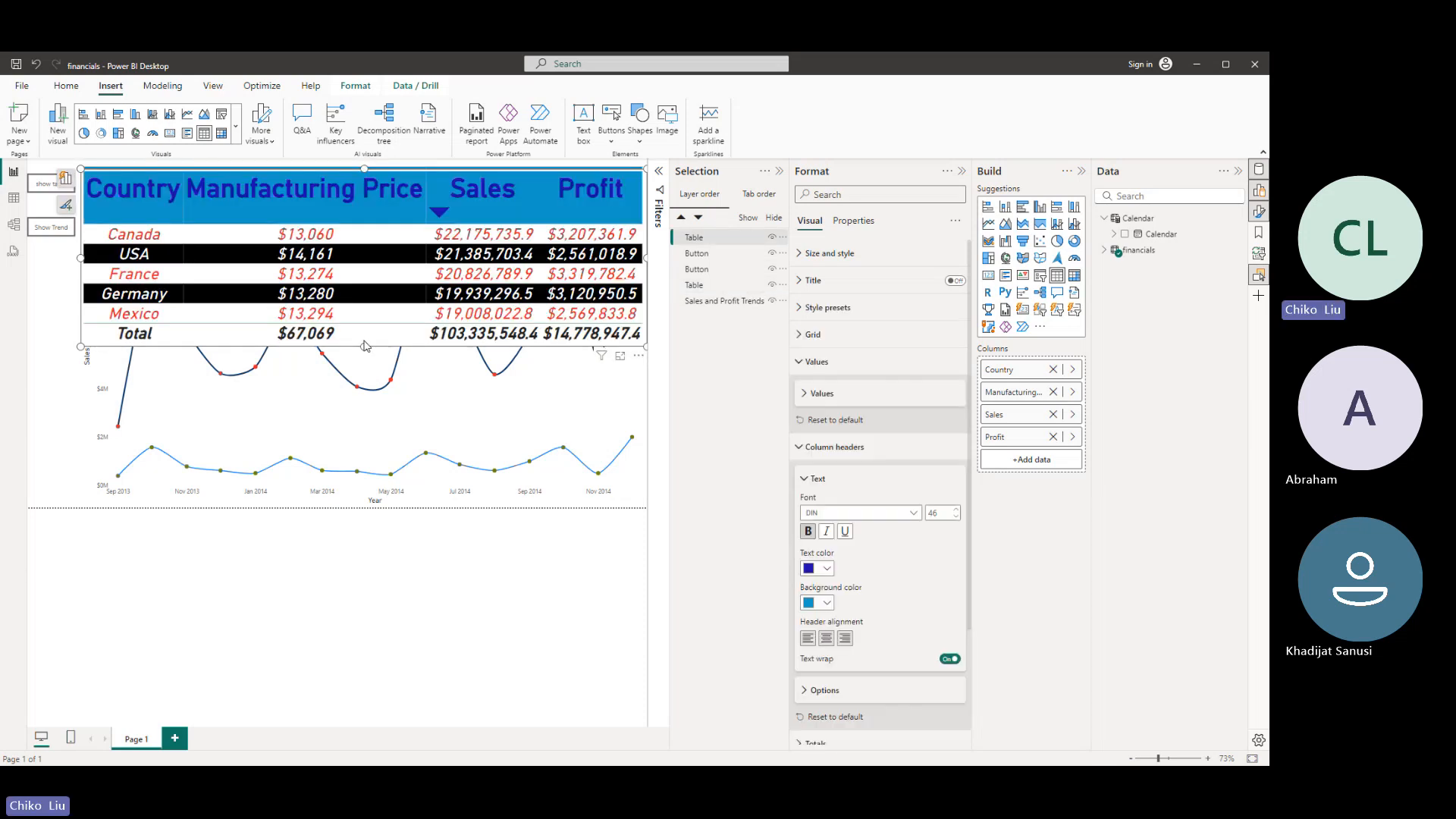
drag(365, 345, 372, 521)
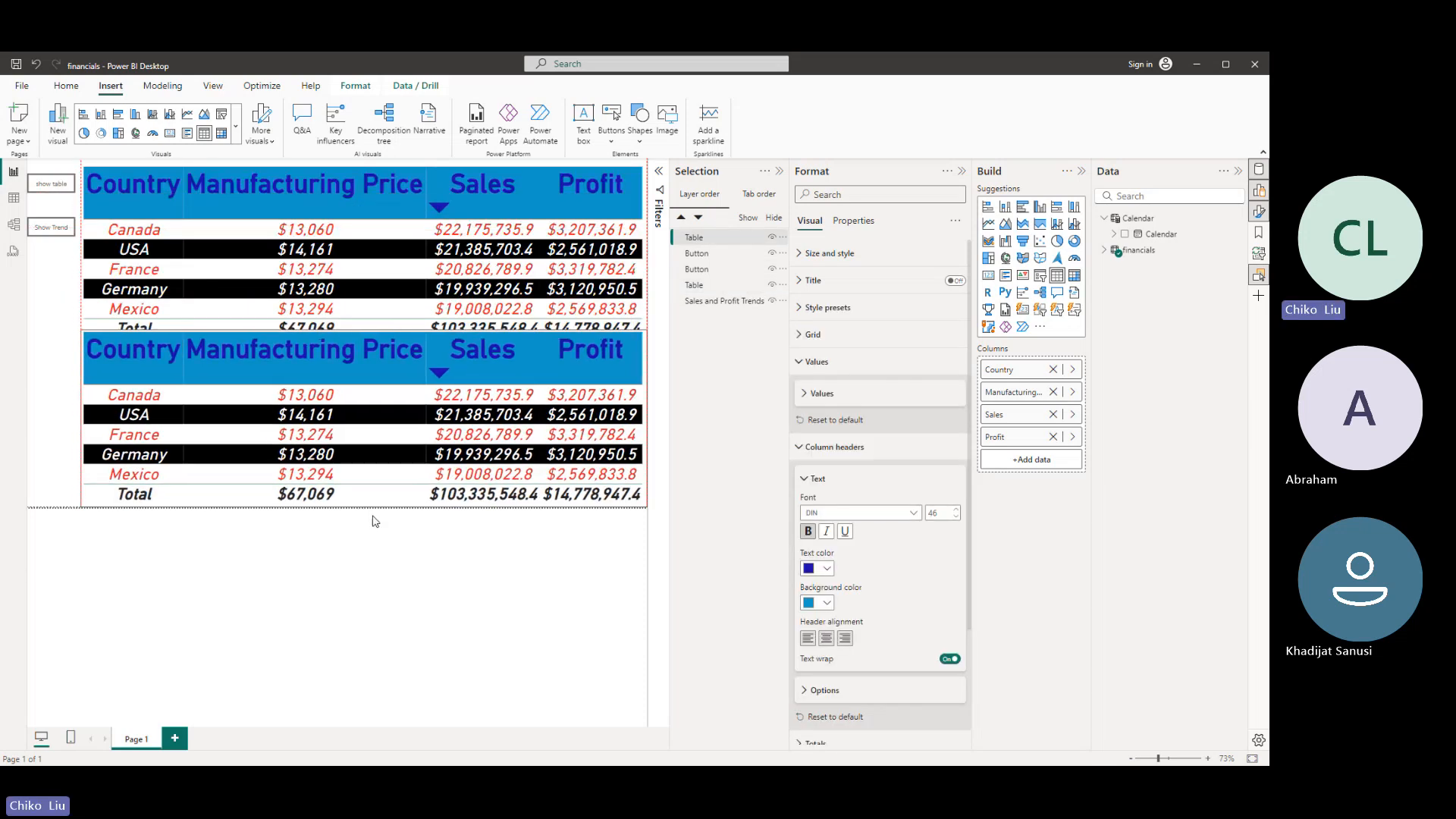
drag(365, 330, 366, 343)
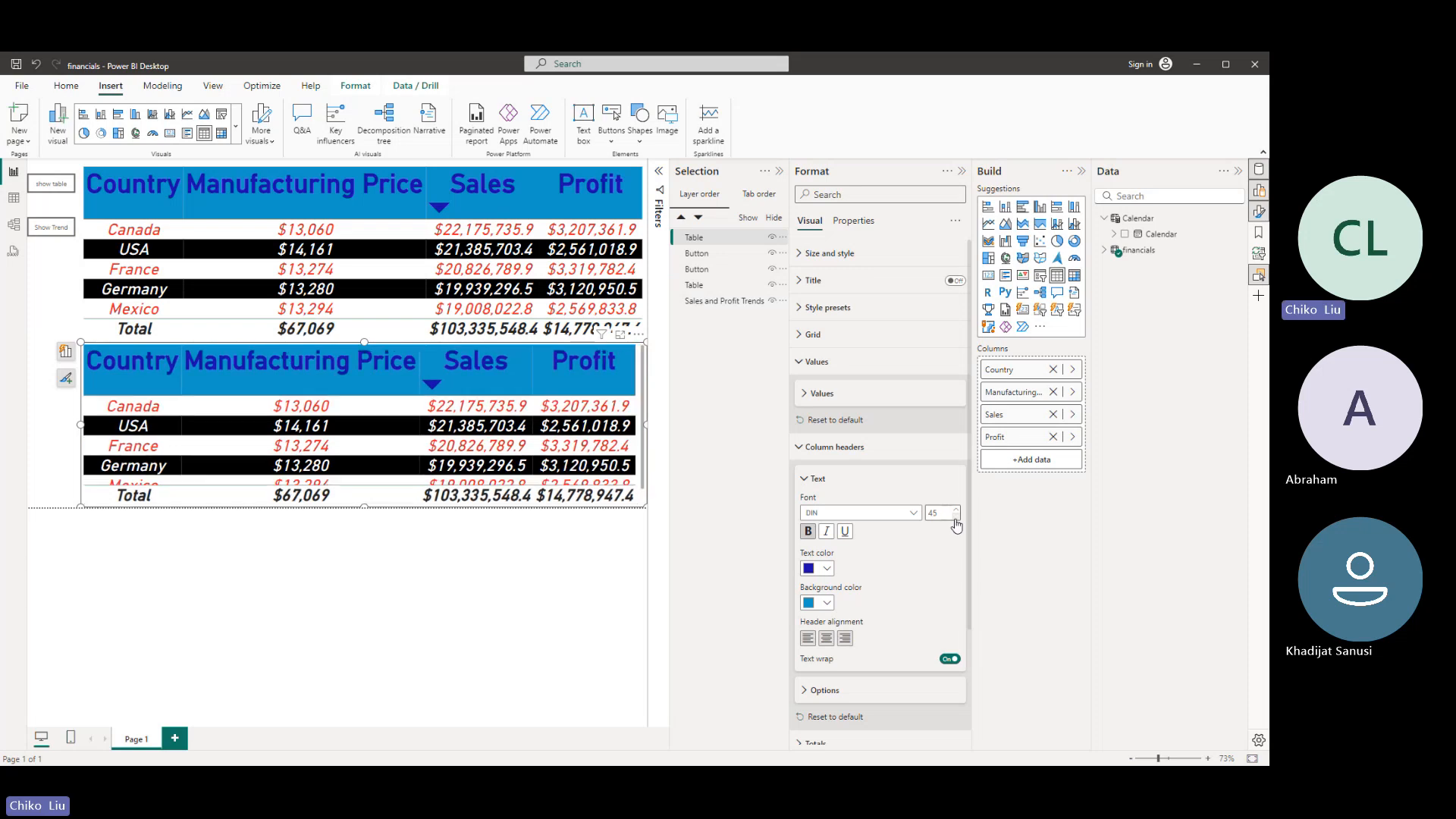
click(803, 393)
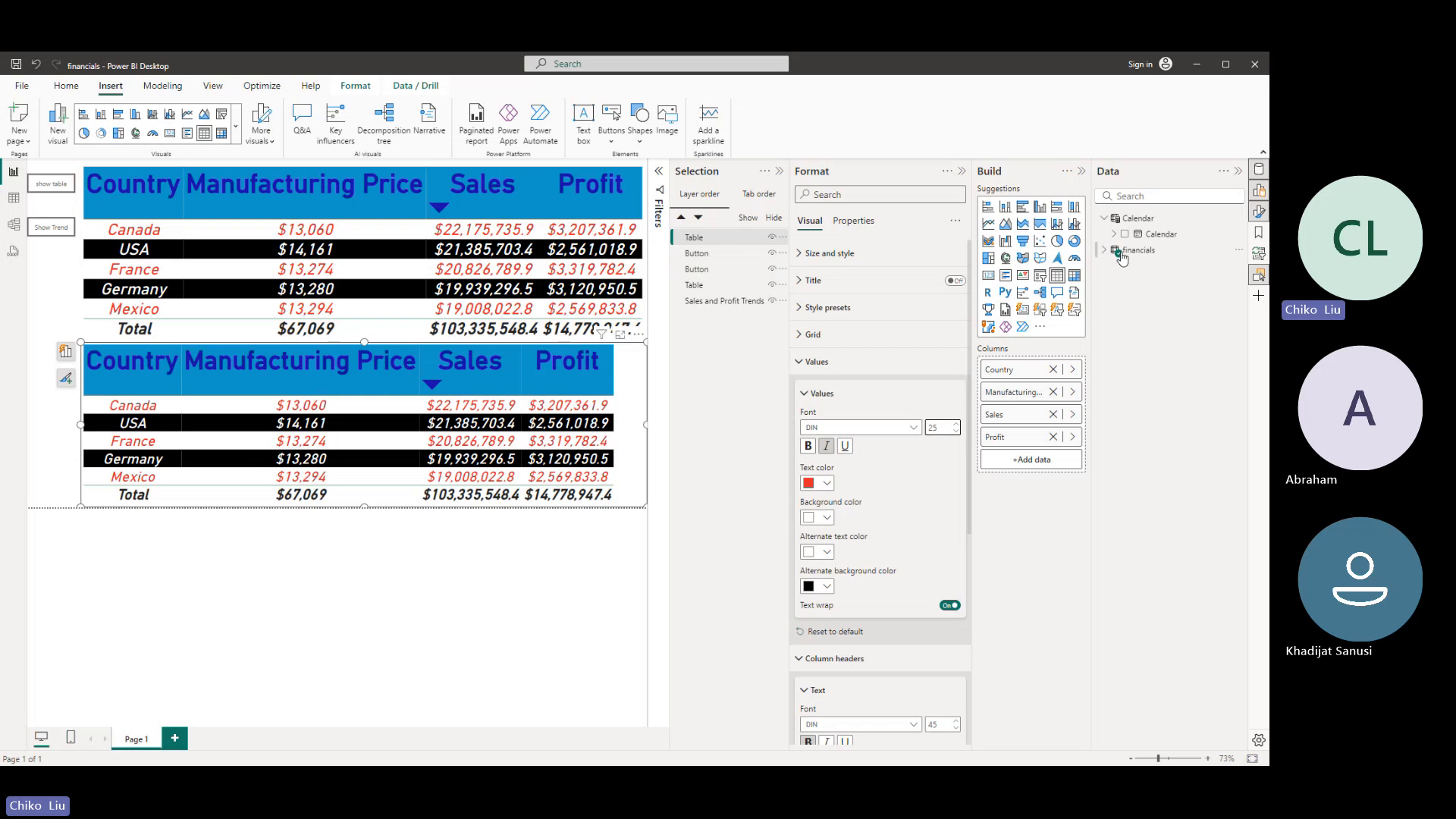
- Replace the Profit field with Sale Price in the copied table
click(1105, 250)
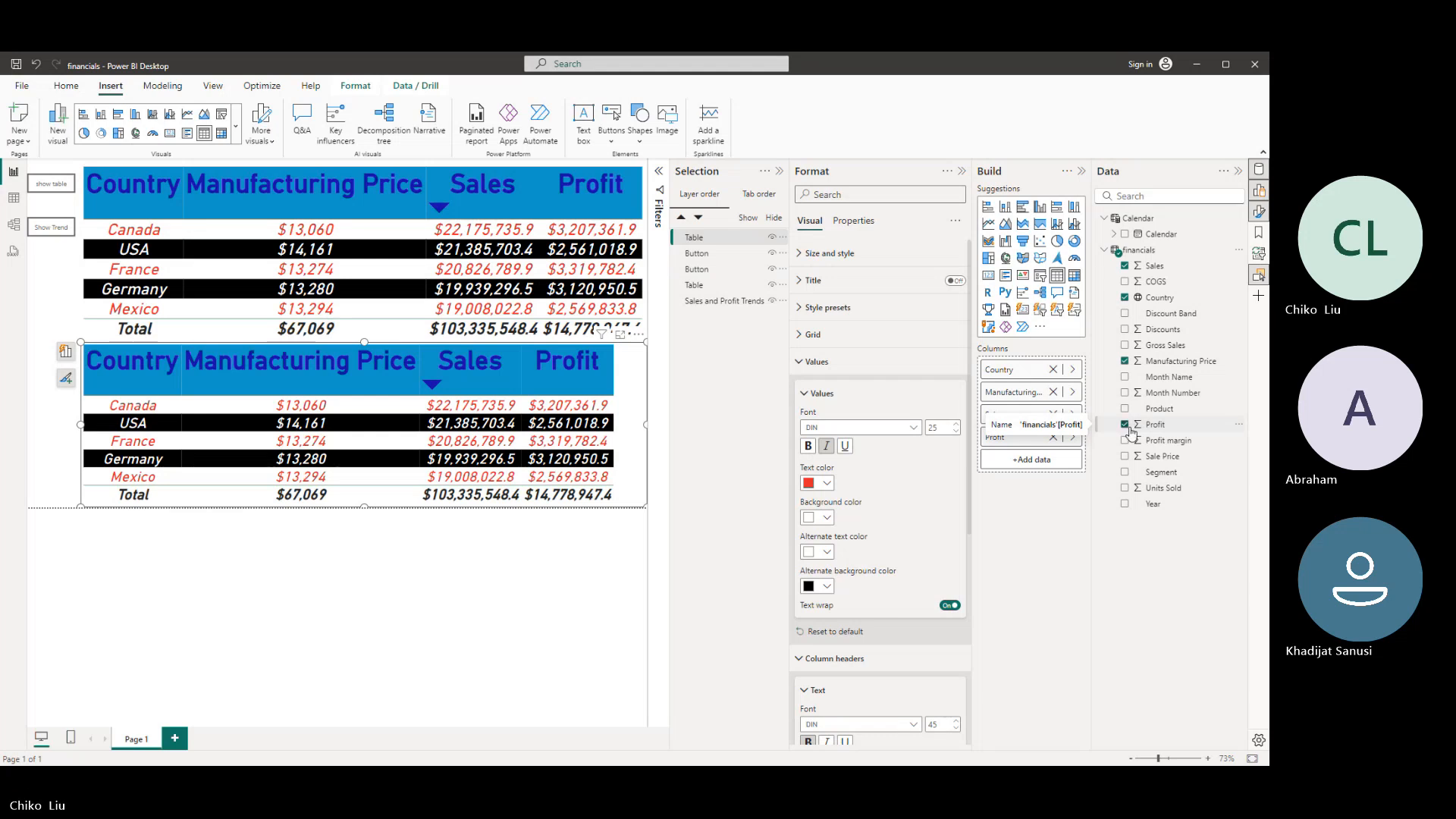
click(1124, 456)
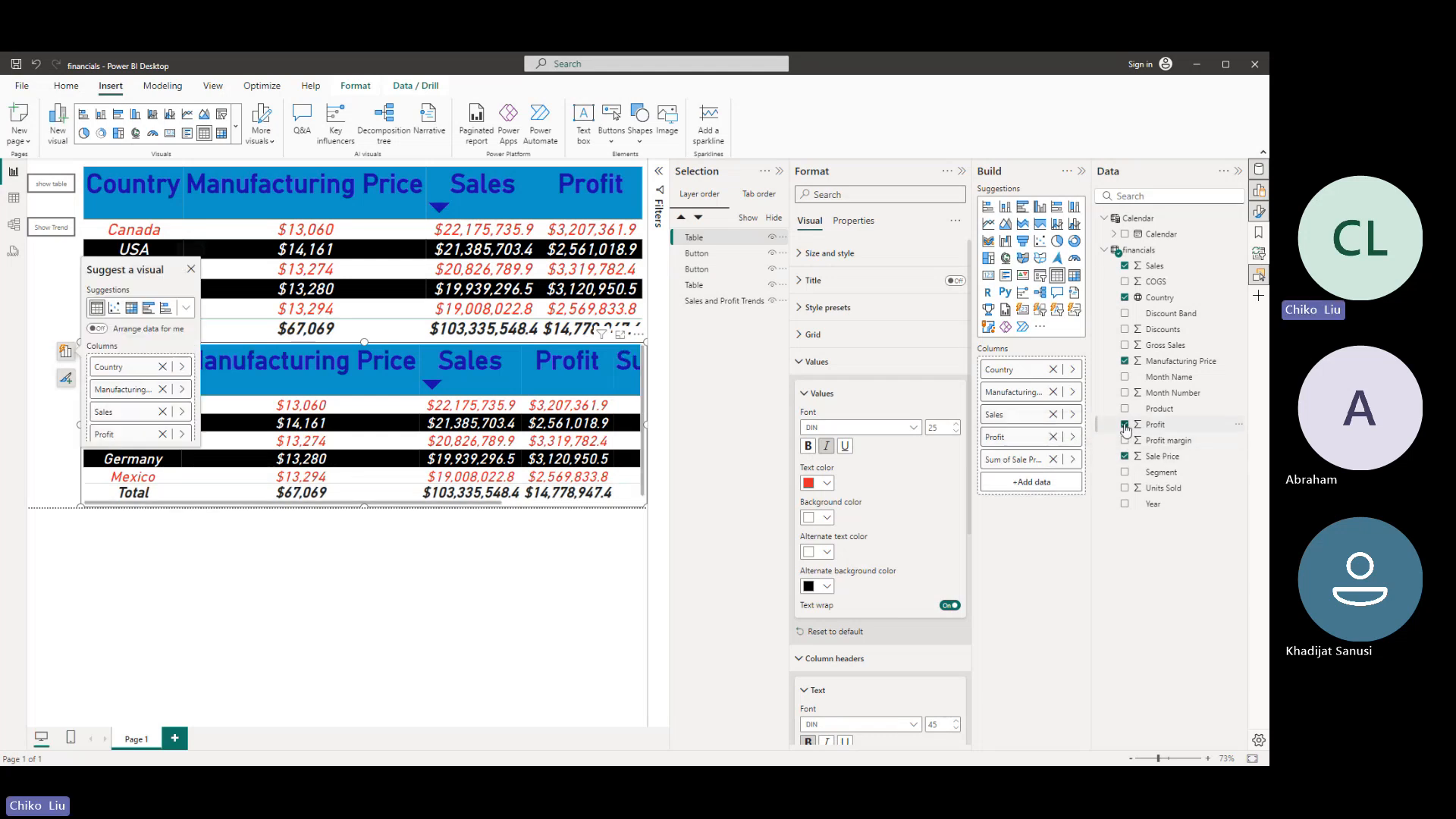
click(1125, 425)
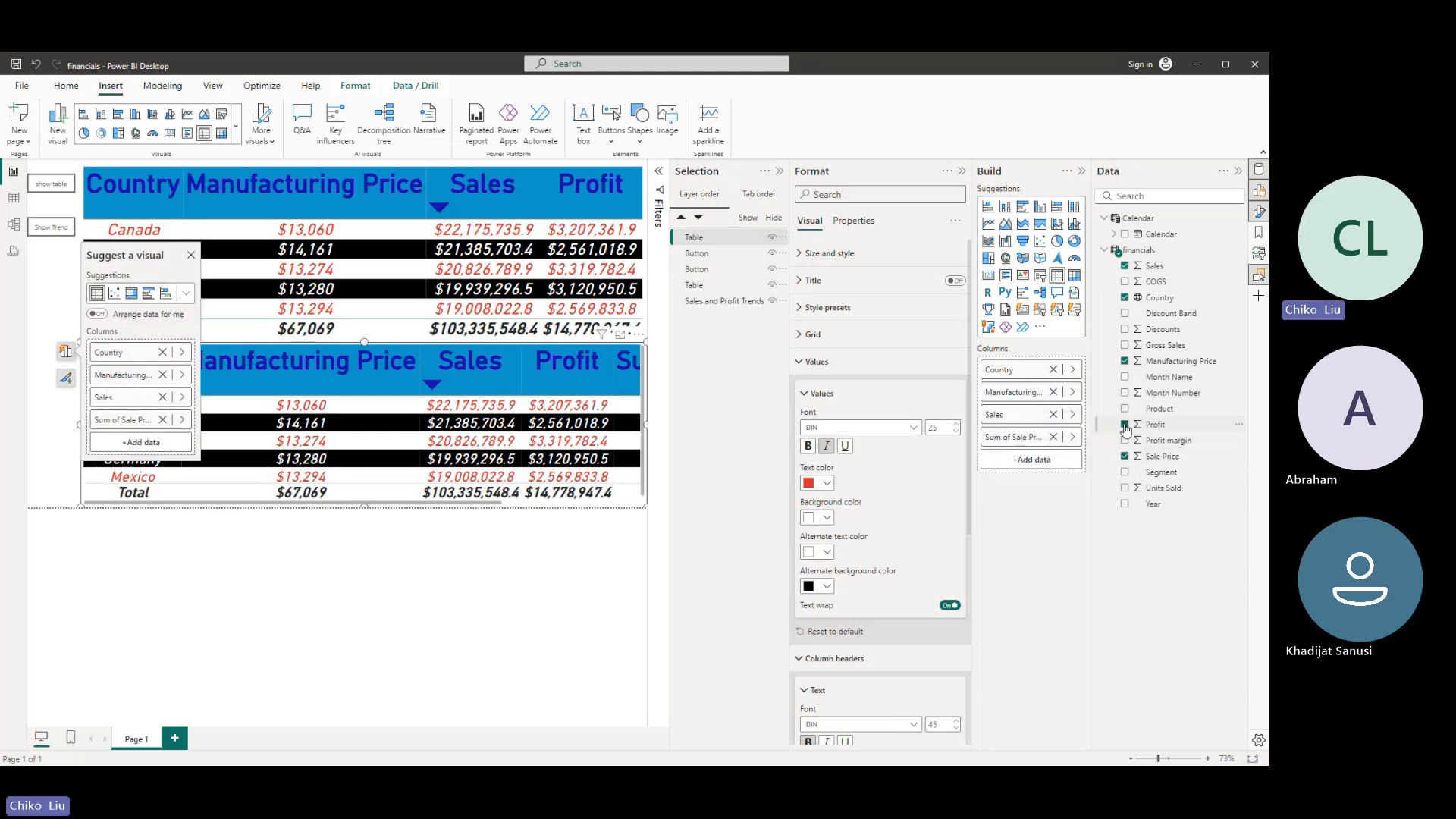
- Rename the copied table's "Sum of Sale Price" column to "Sale Price"
double_click(1023, 443)
drag(1006, 438, 932, 444)
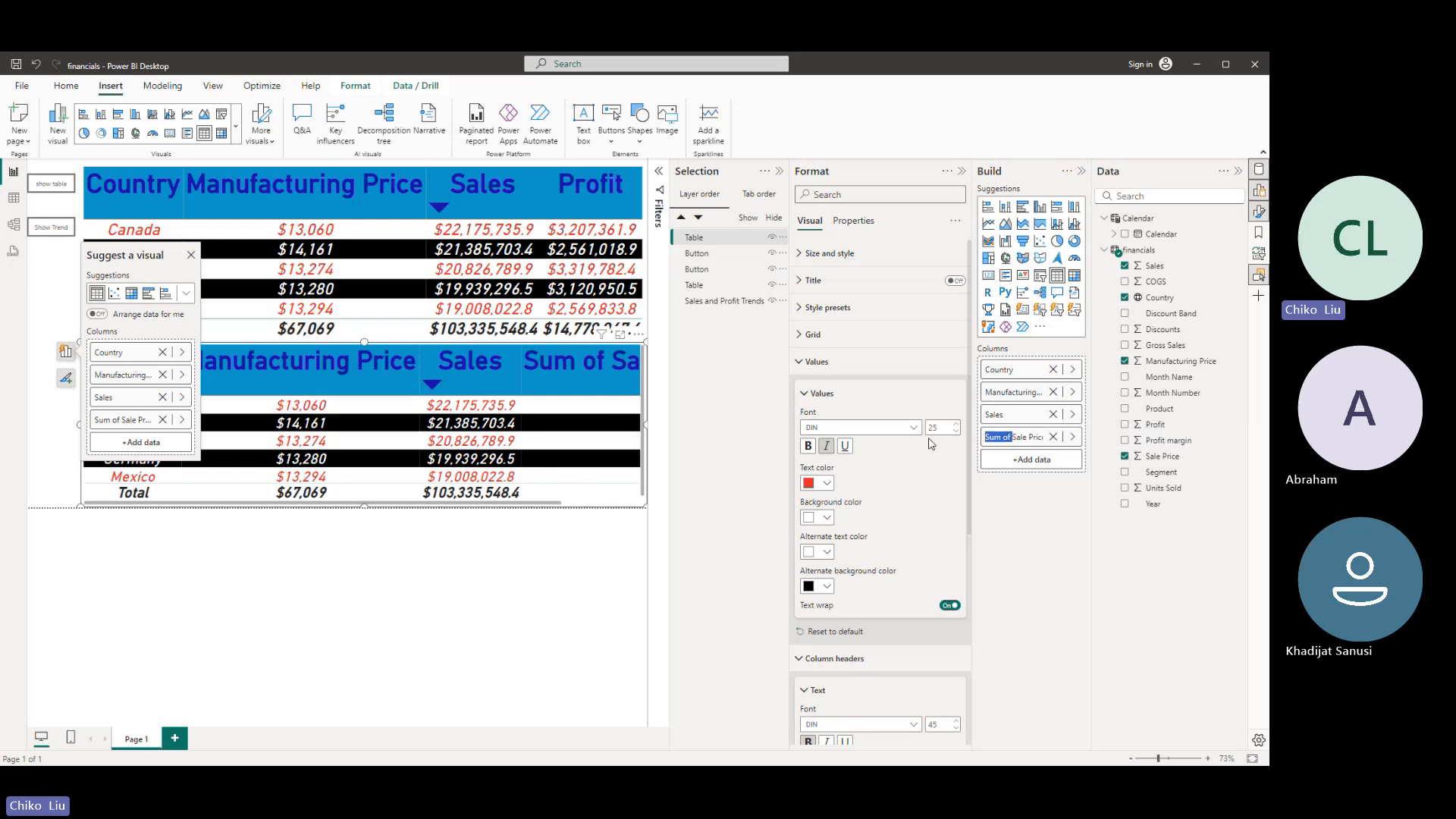
key(BackSpace)
key(Return)
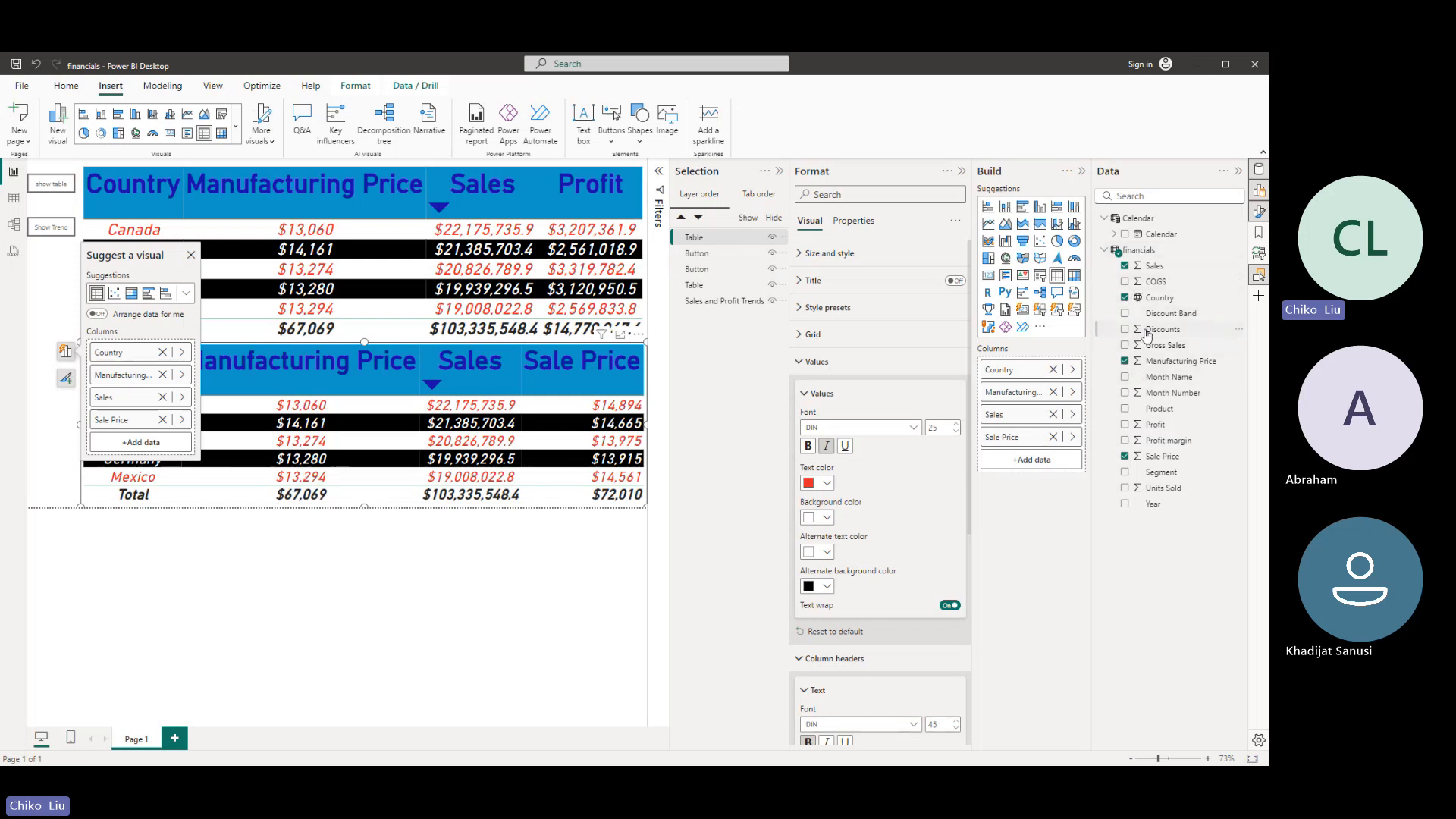
- Add Segment as the copied table's first column and remove Country from it
click(1123, 473)
drag(1012, 460, 1024, 389)
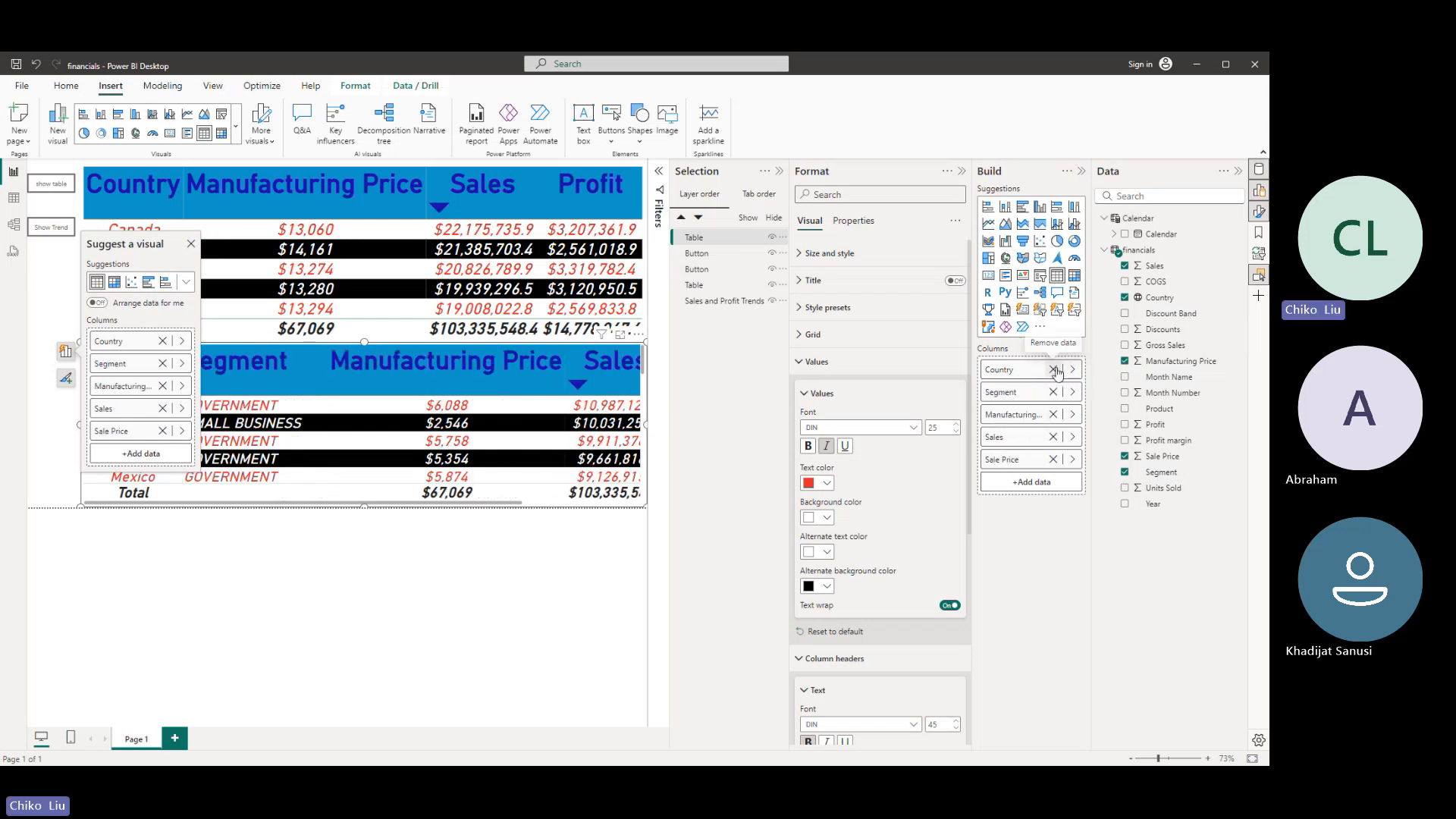
click(1053, 369)
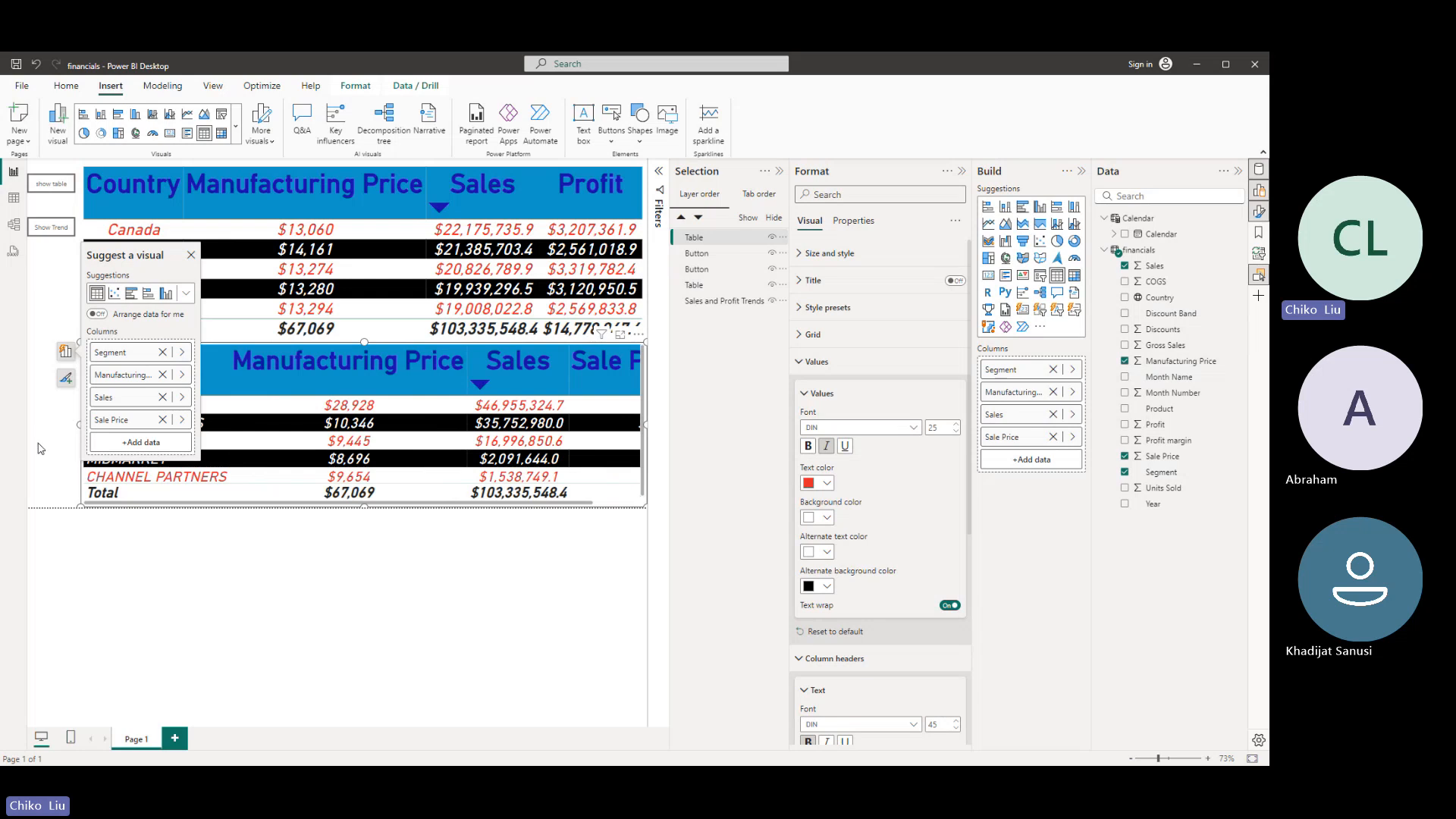
click(751, 449)
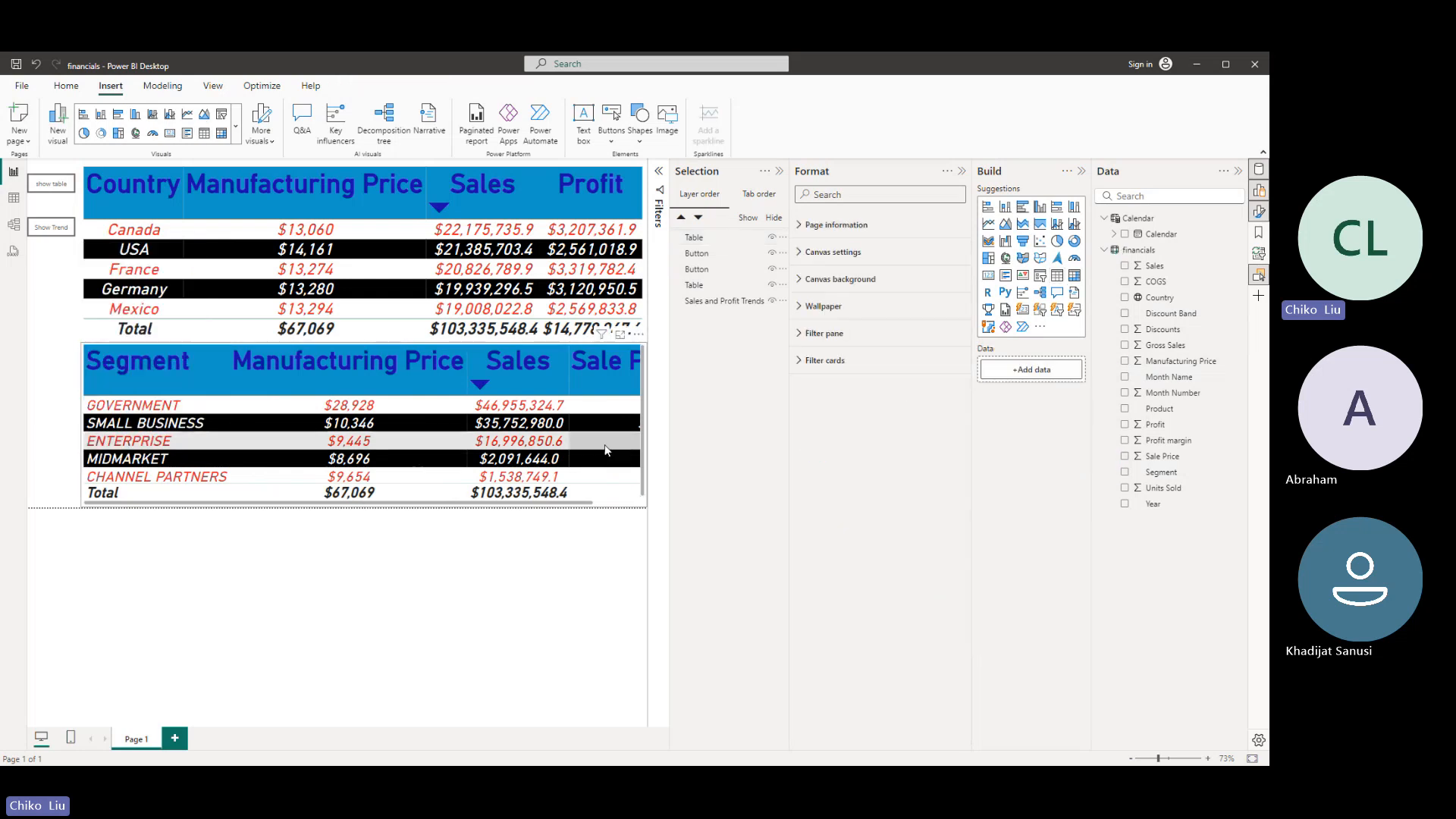
- Reduce the segment table's values font size to 23 and its column header font size to 41
click(614, 493)
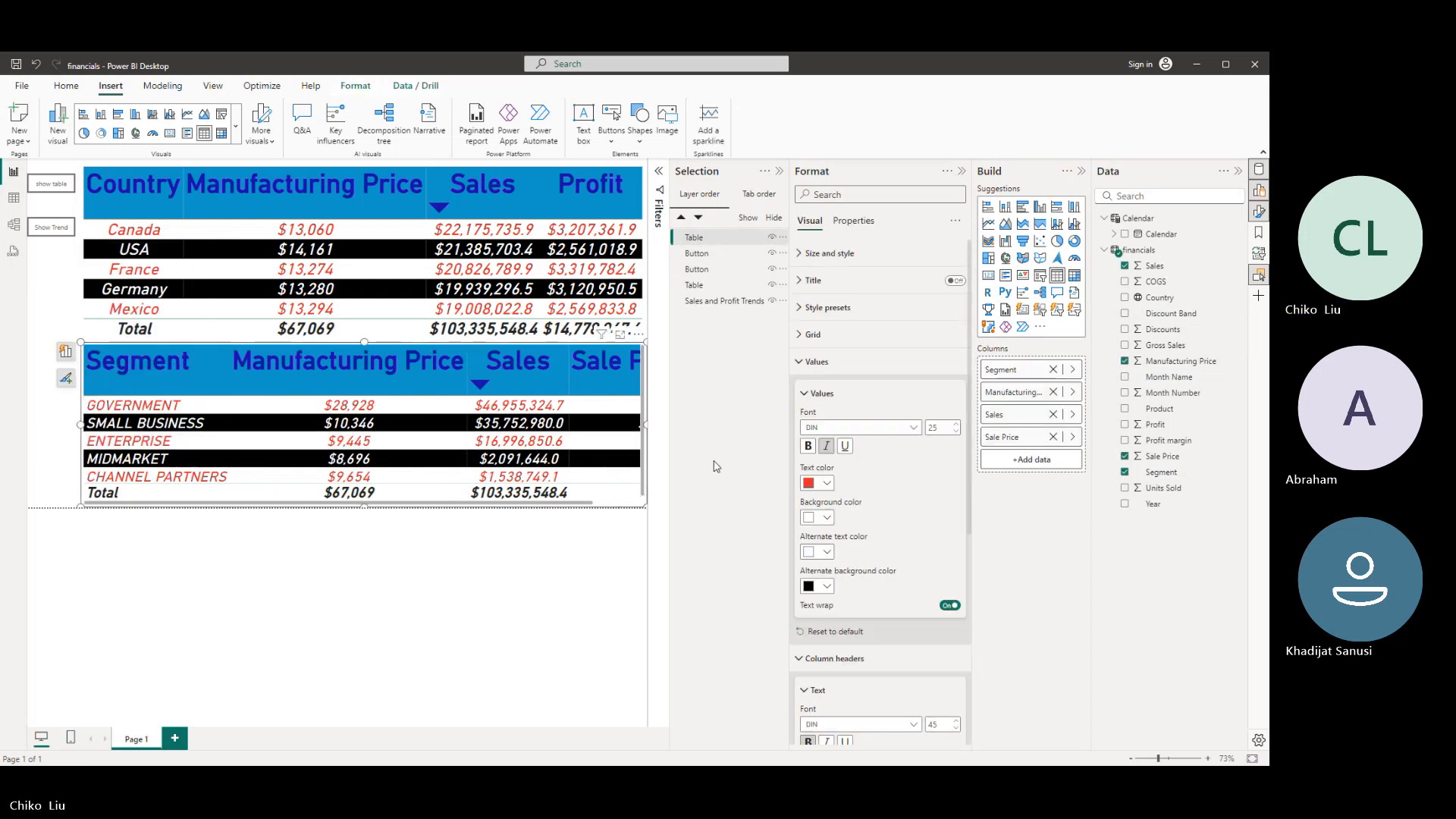
click(955, 432)
click(956, 431)
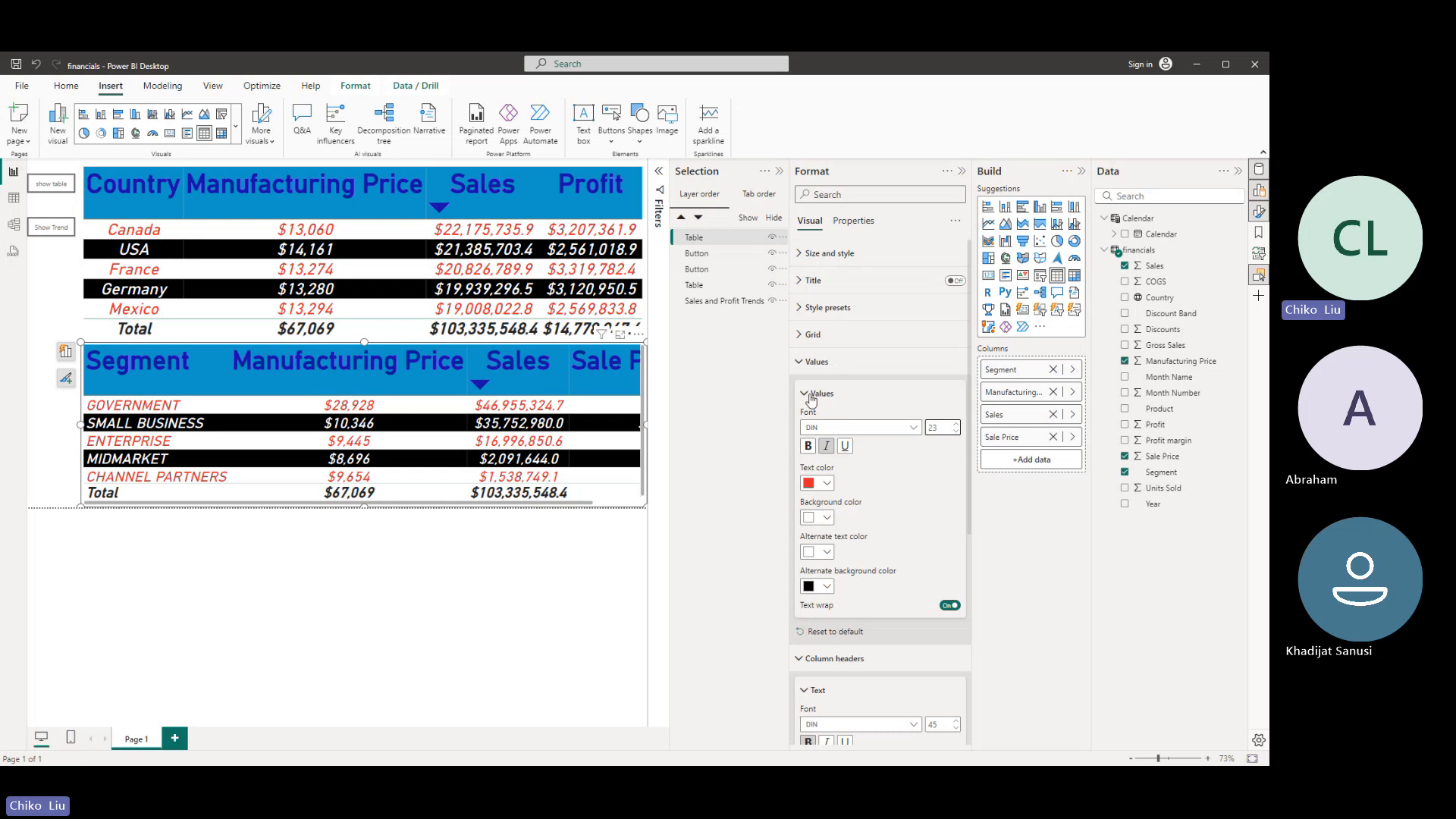
click(816, 362)
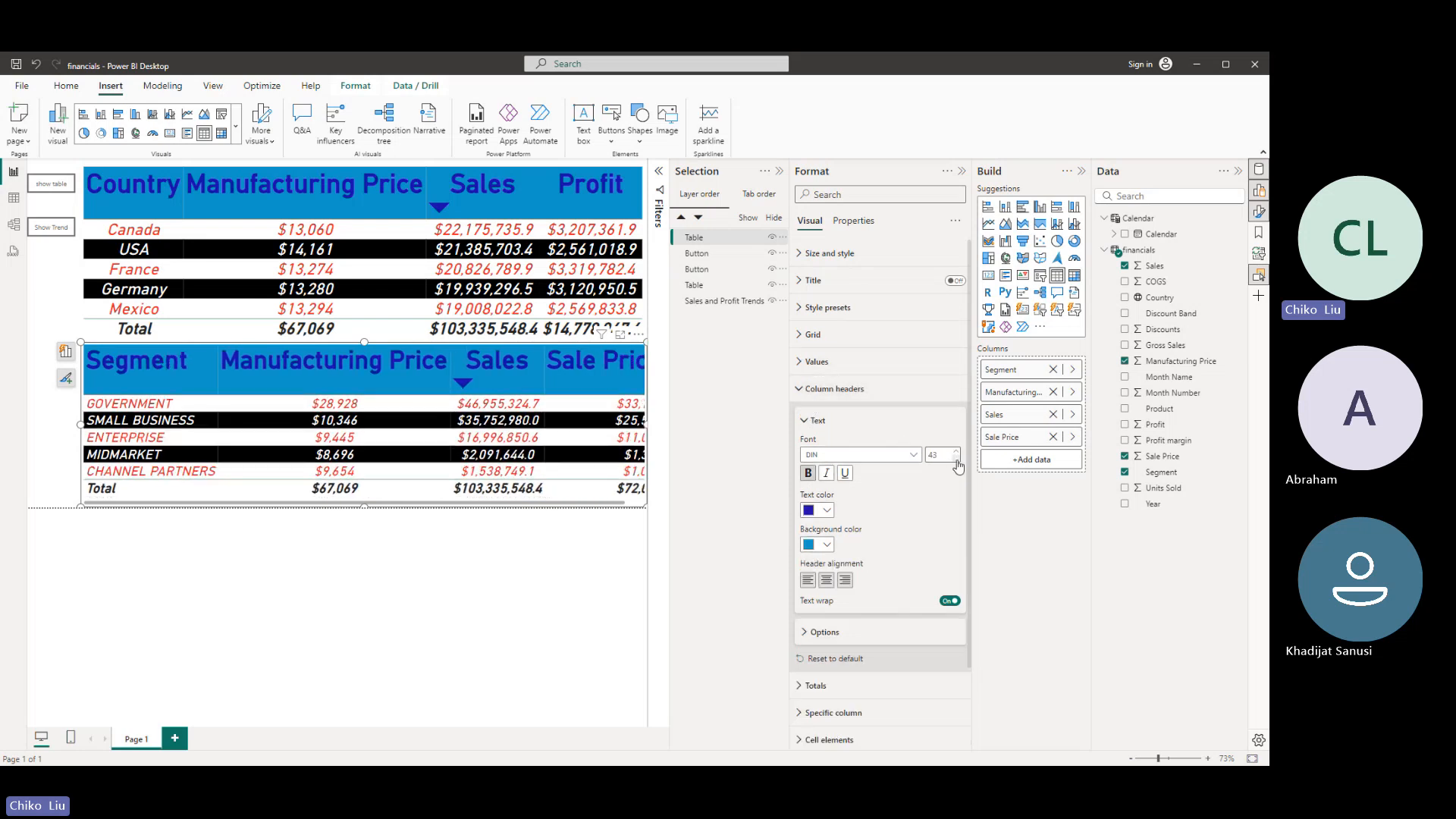
click(956, 460)
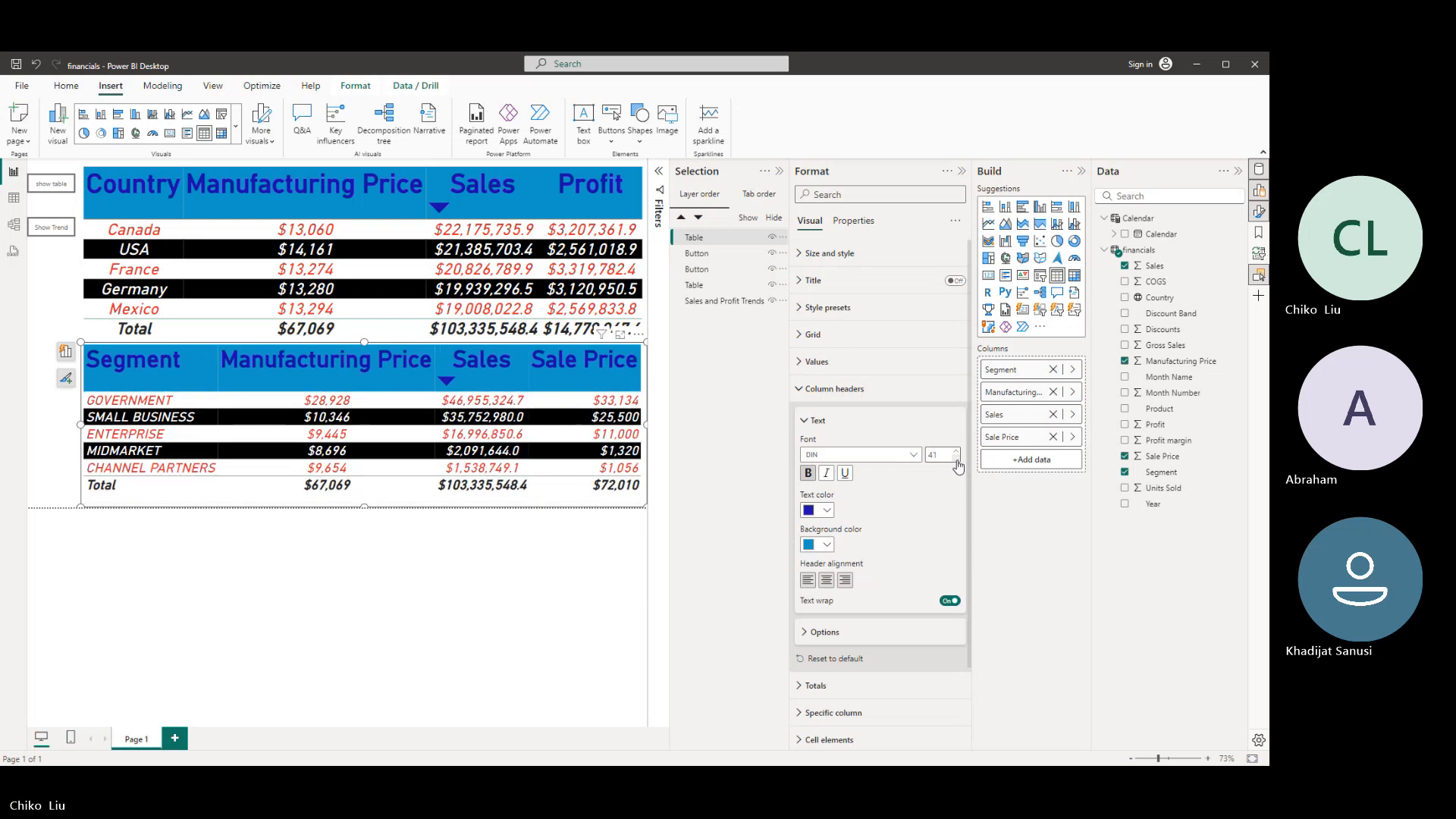
click(957, 460)
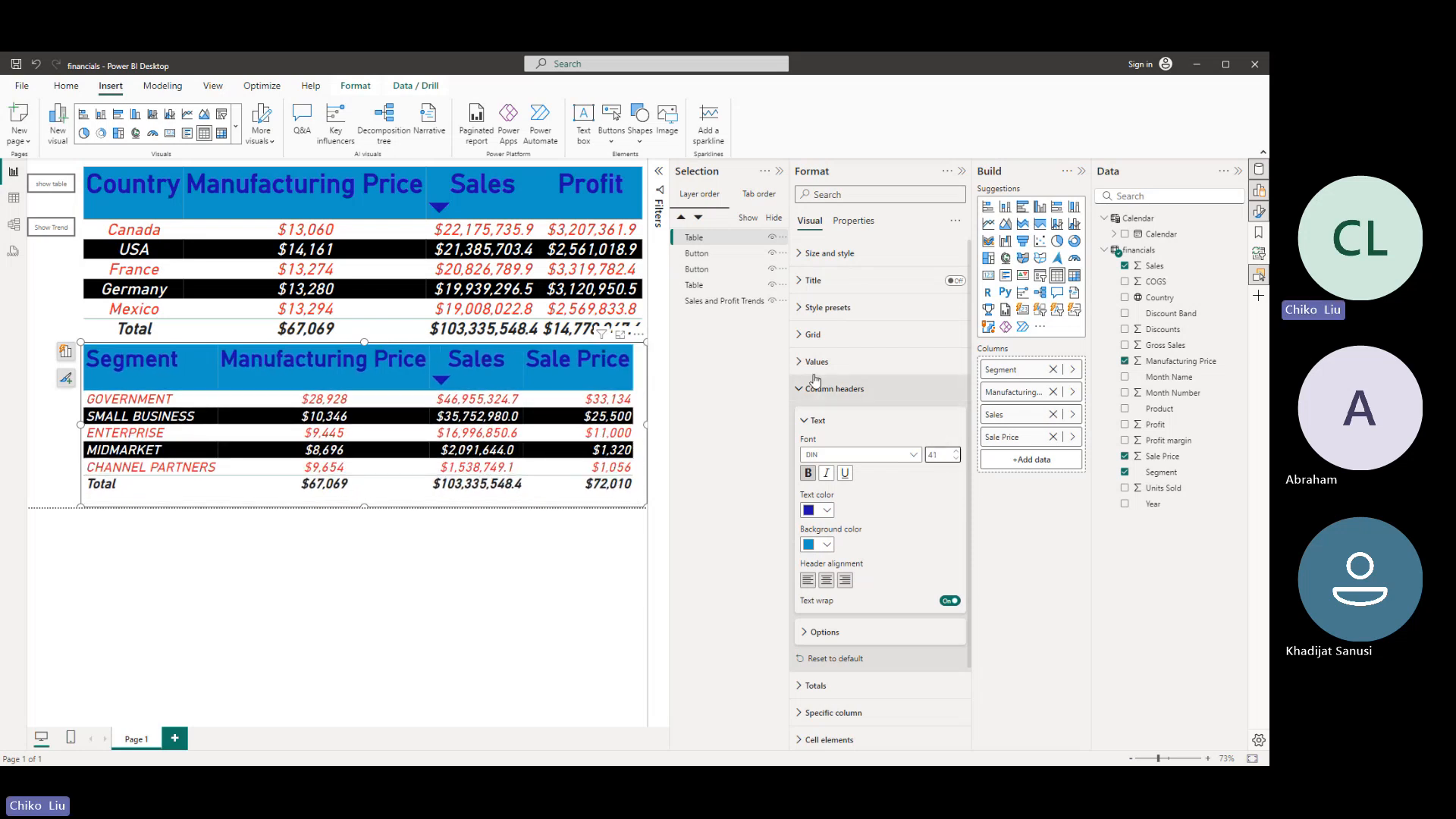
click(42, 319)
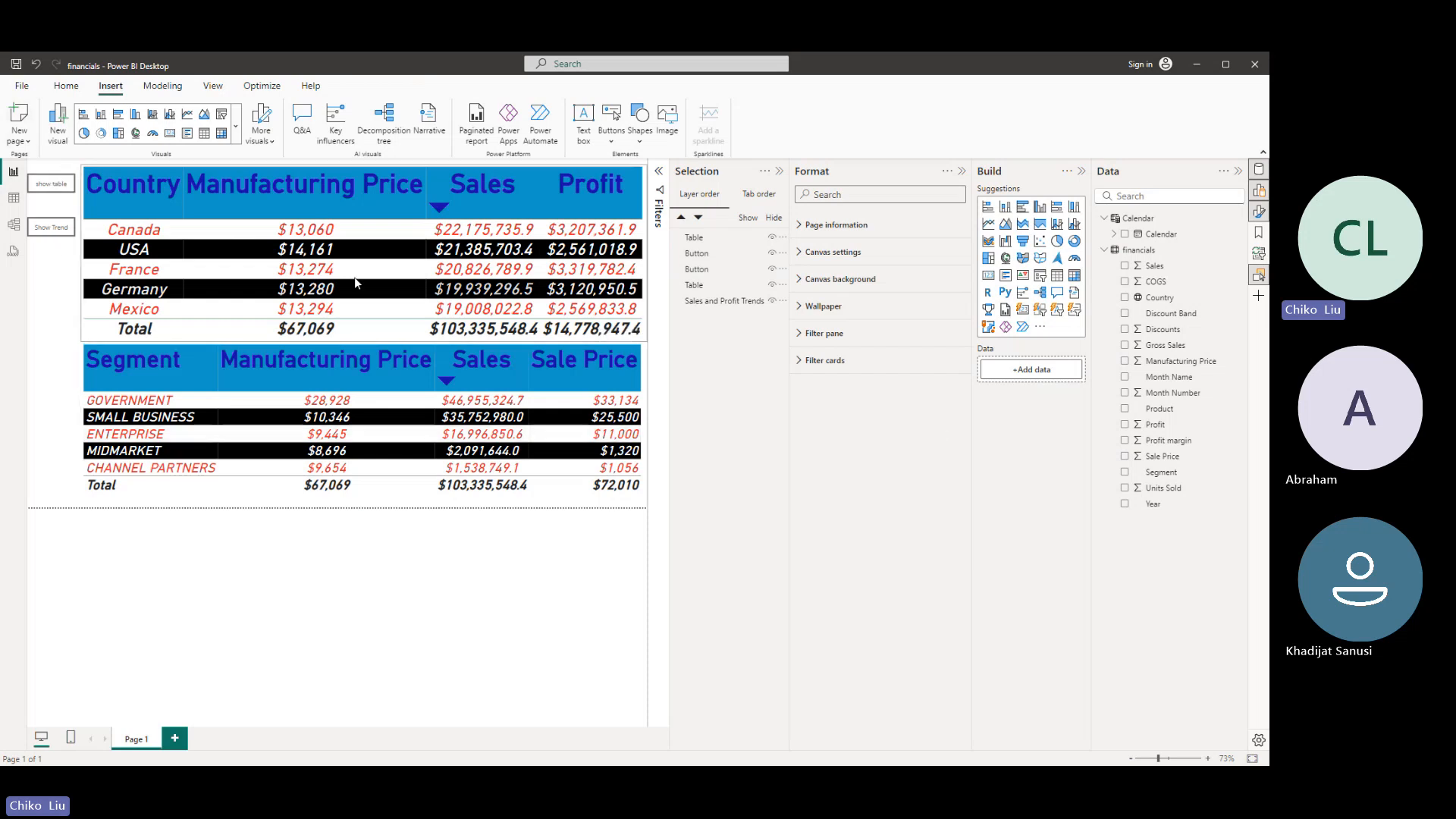
- Add a bookmark for the report page and rename it "Show Tables"
click(1258, 233)
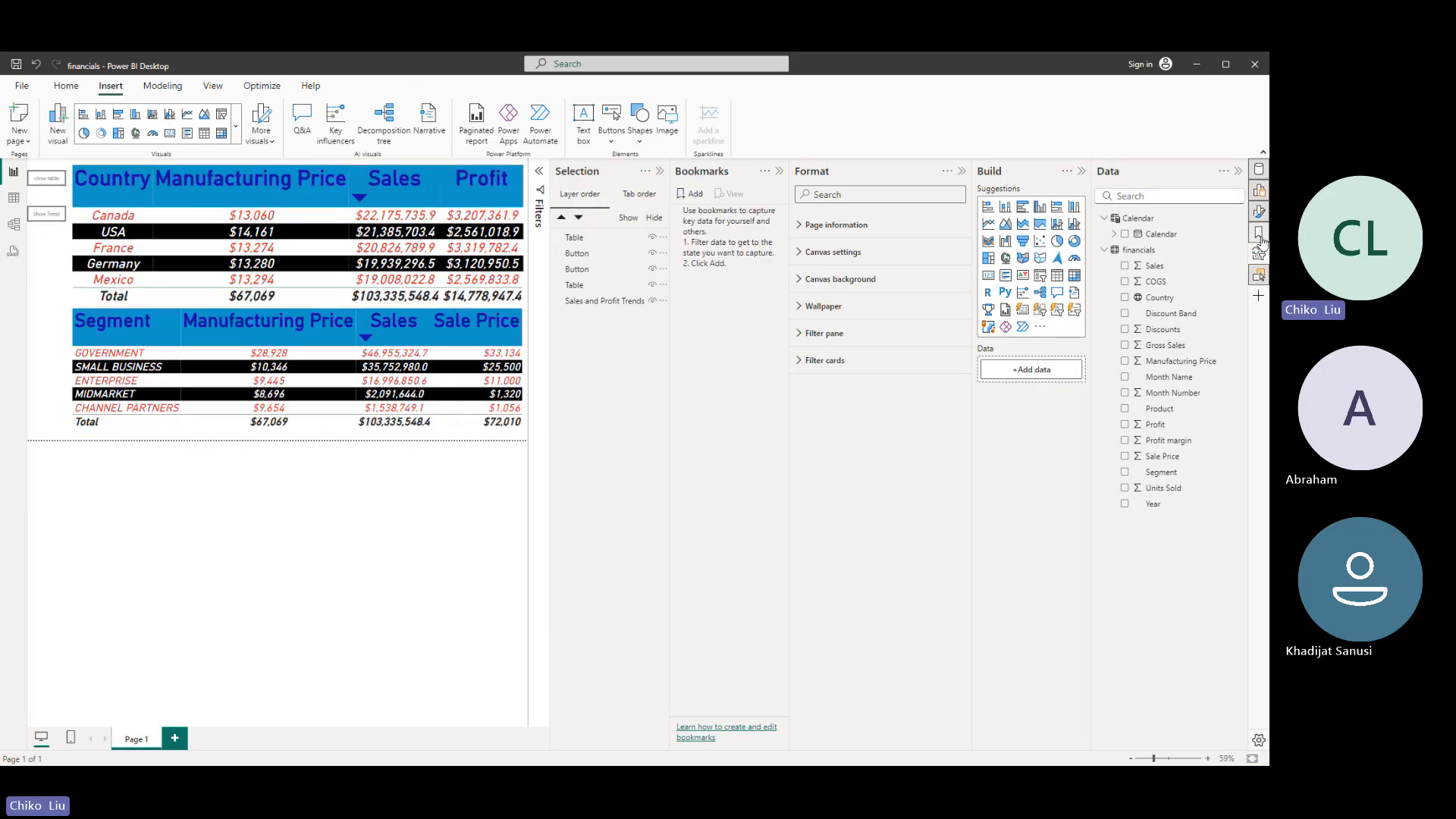
click(962, 172)
click(873, 194)
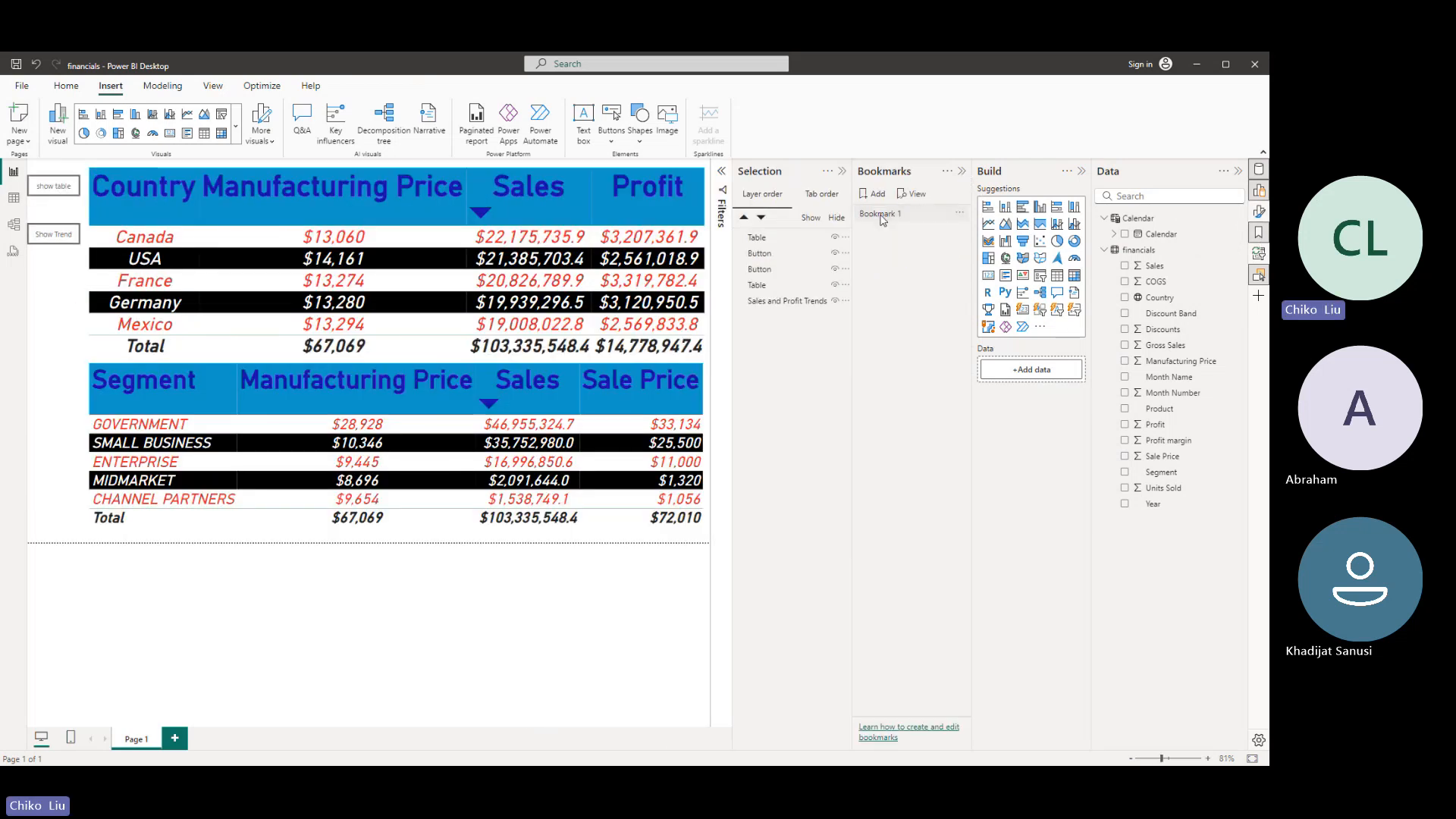
double_click(881, 216)
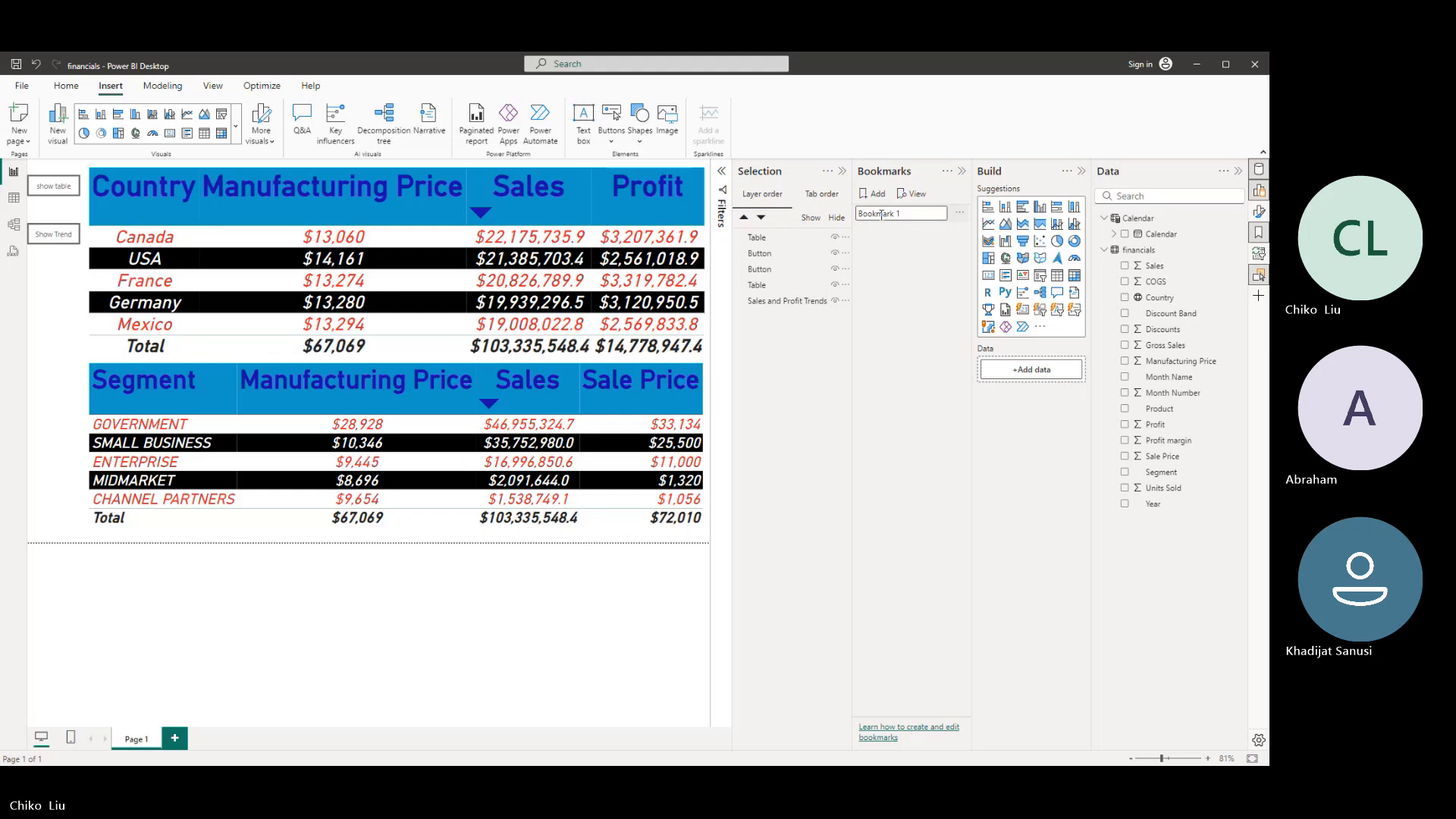
text(Show )
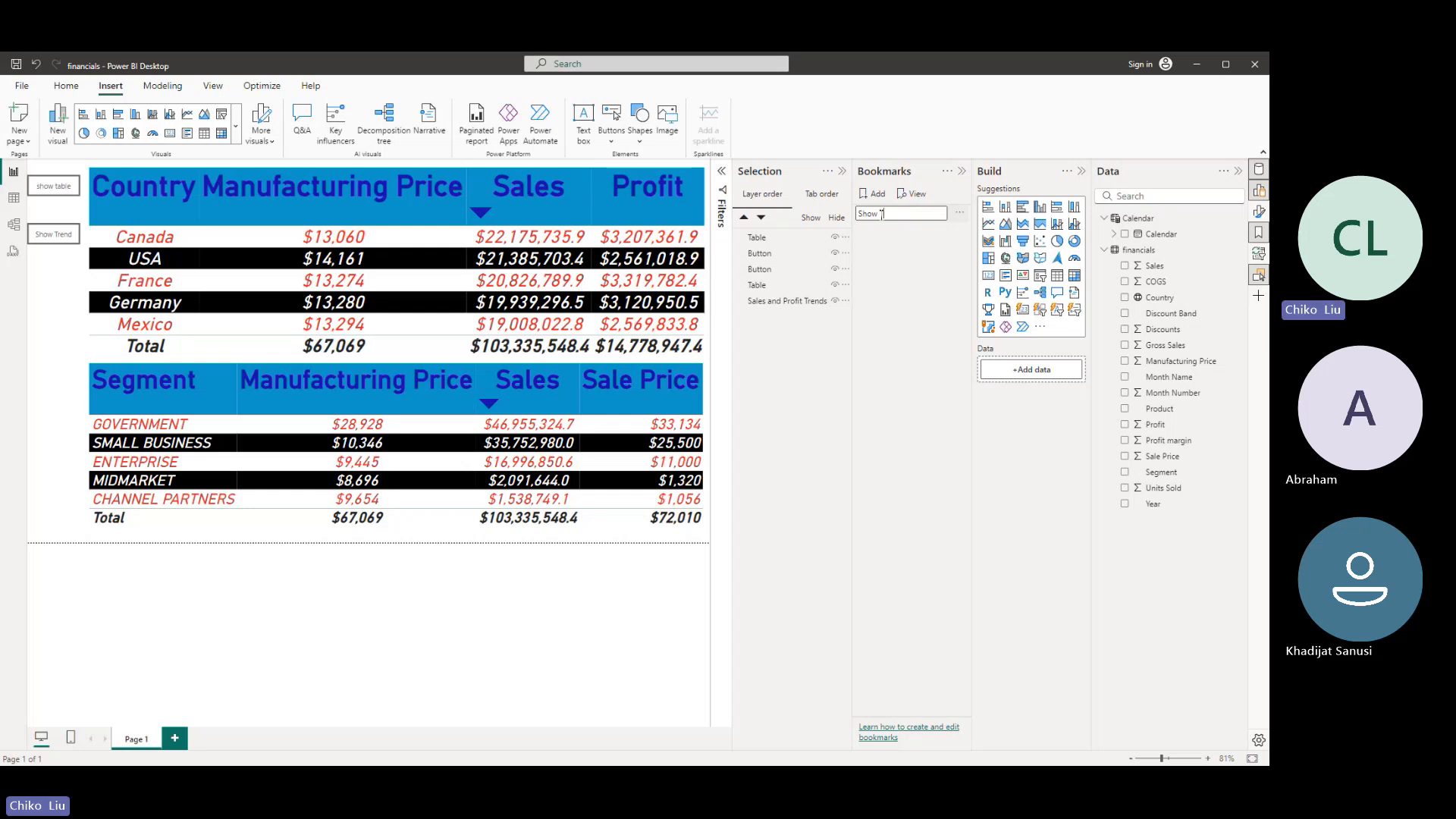
text(Tables)
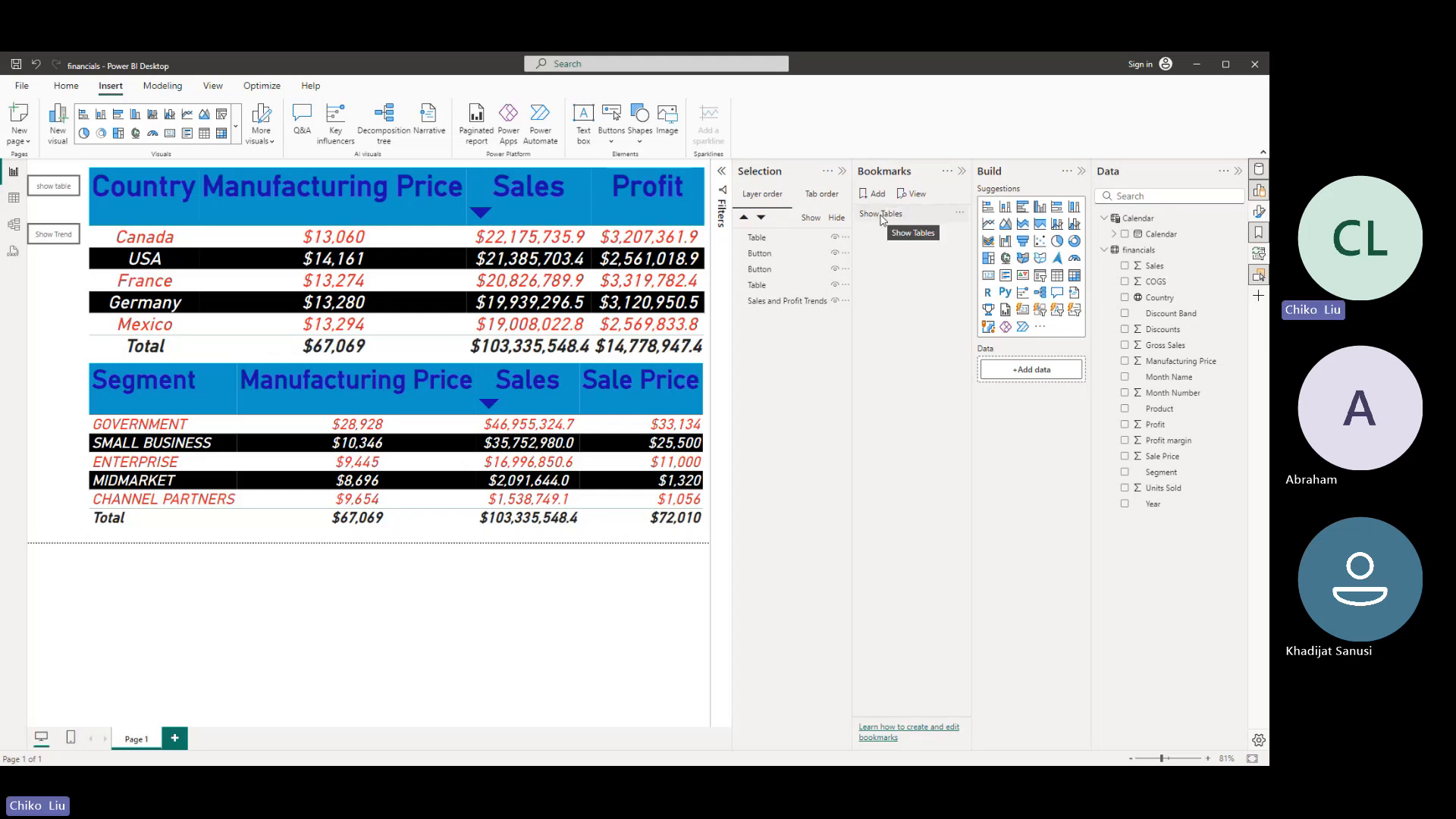
key(Return)
- Add a second bookmark named "Show trends"
click(865, 196)
double_click(889, 231)
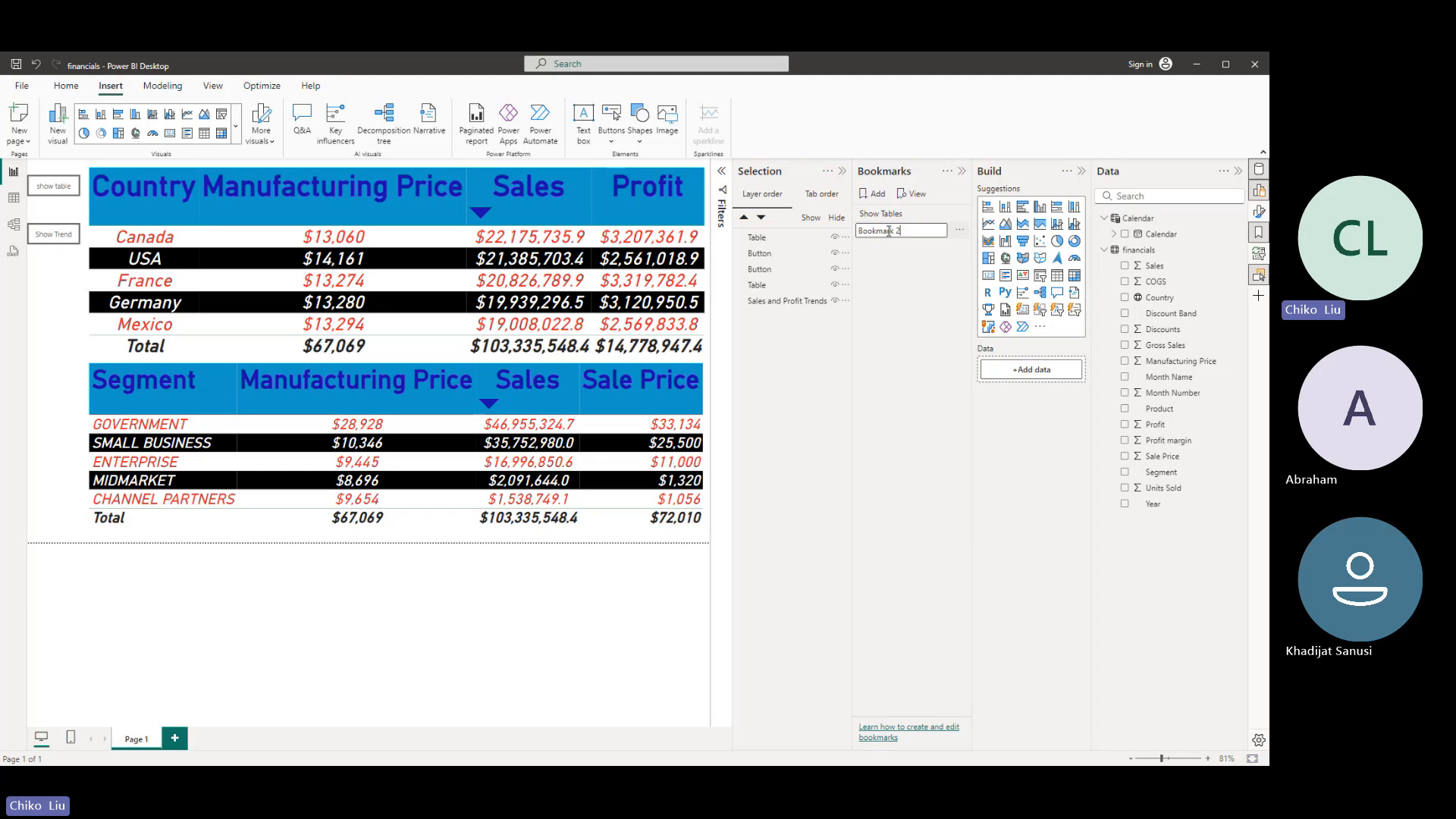
text(Show)
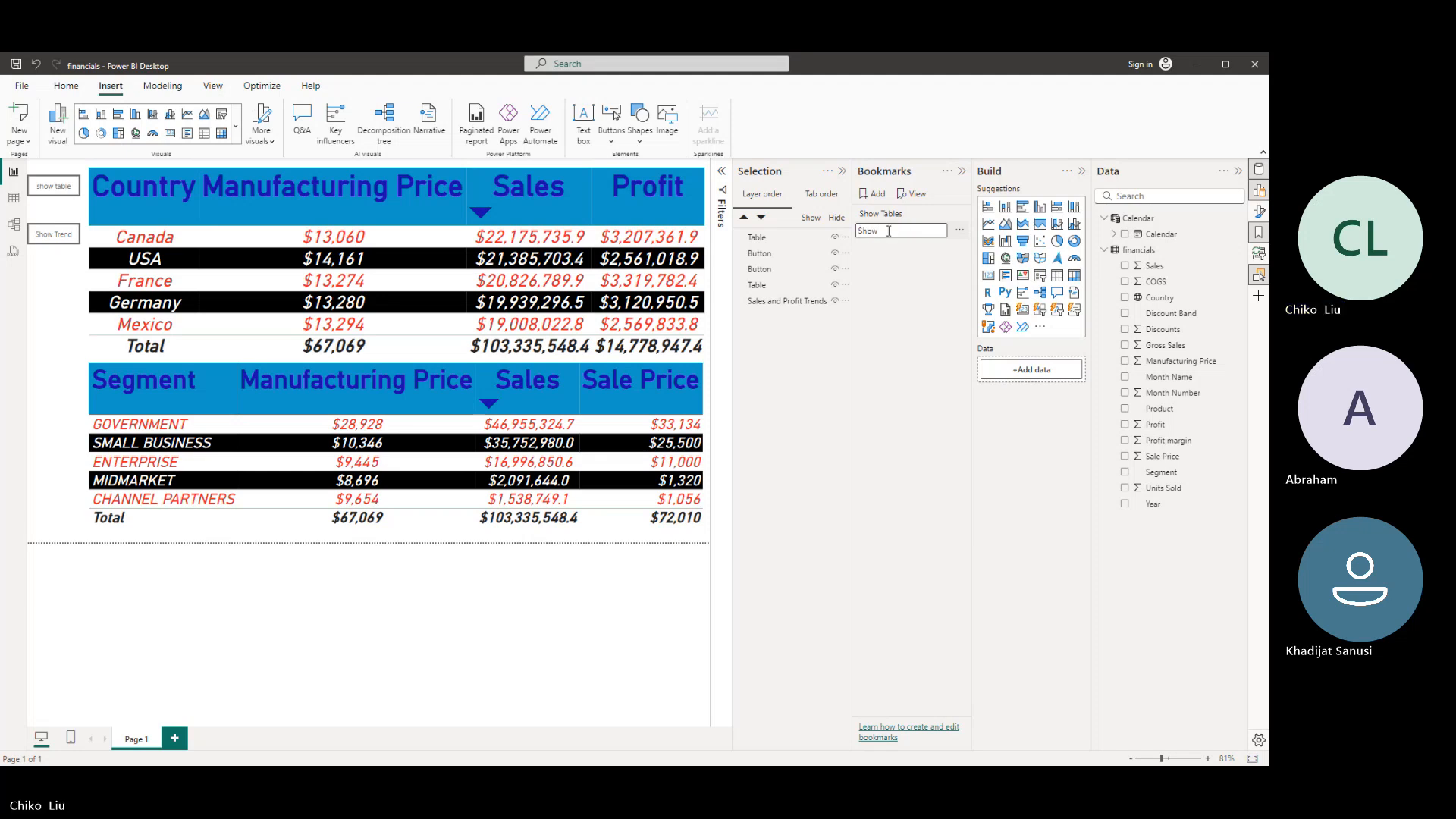
text( c)
key(BackSpace)
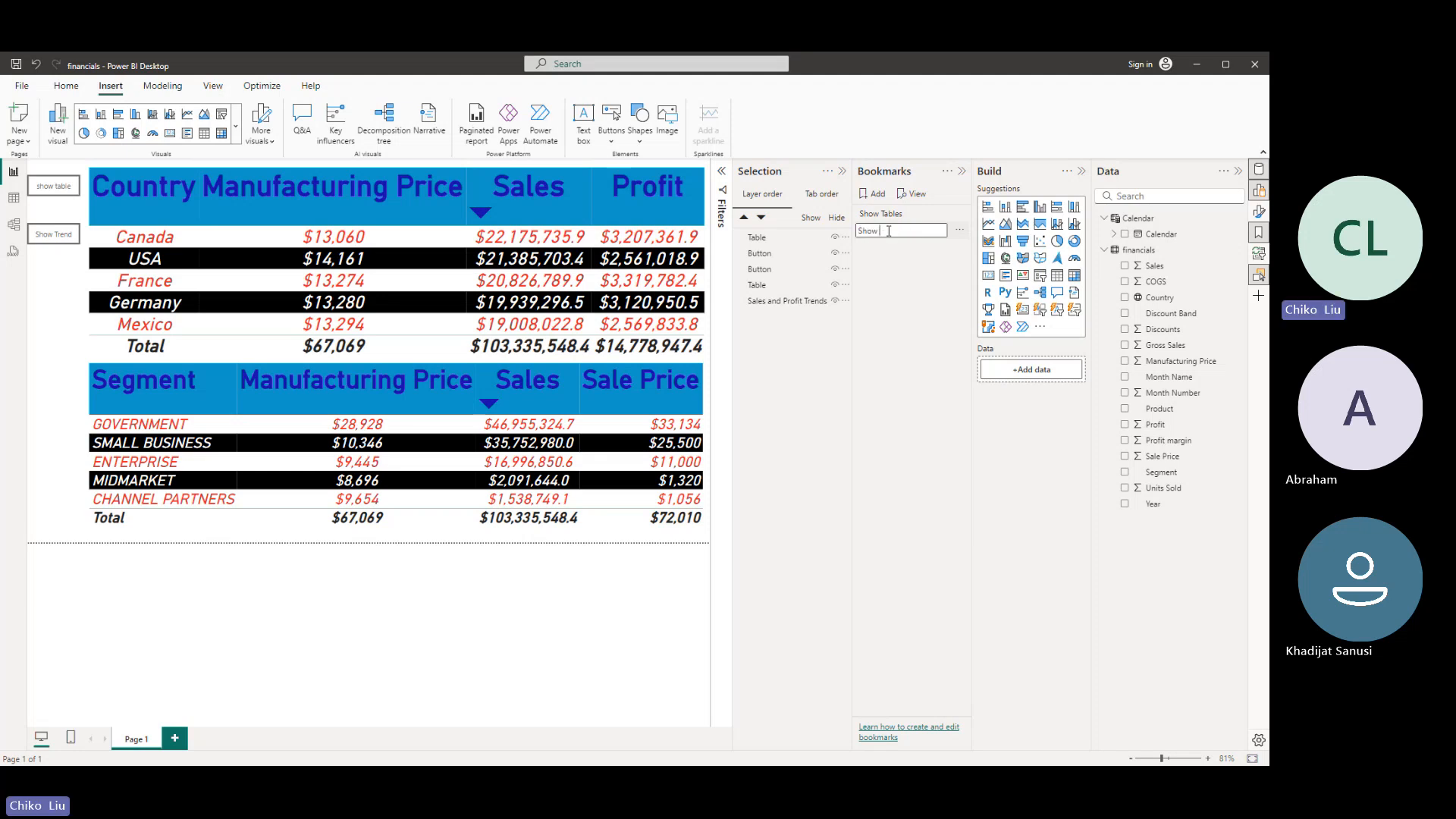
text(trends)
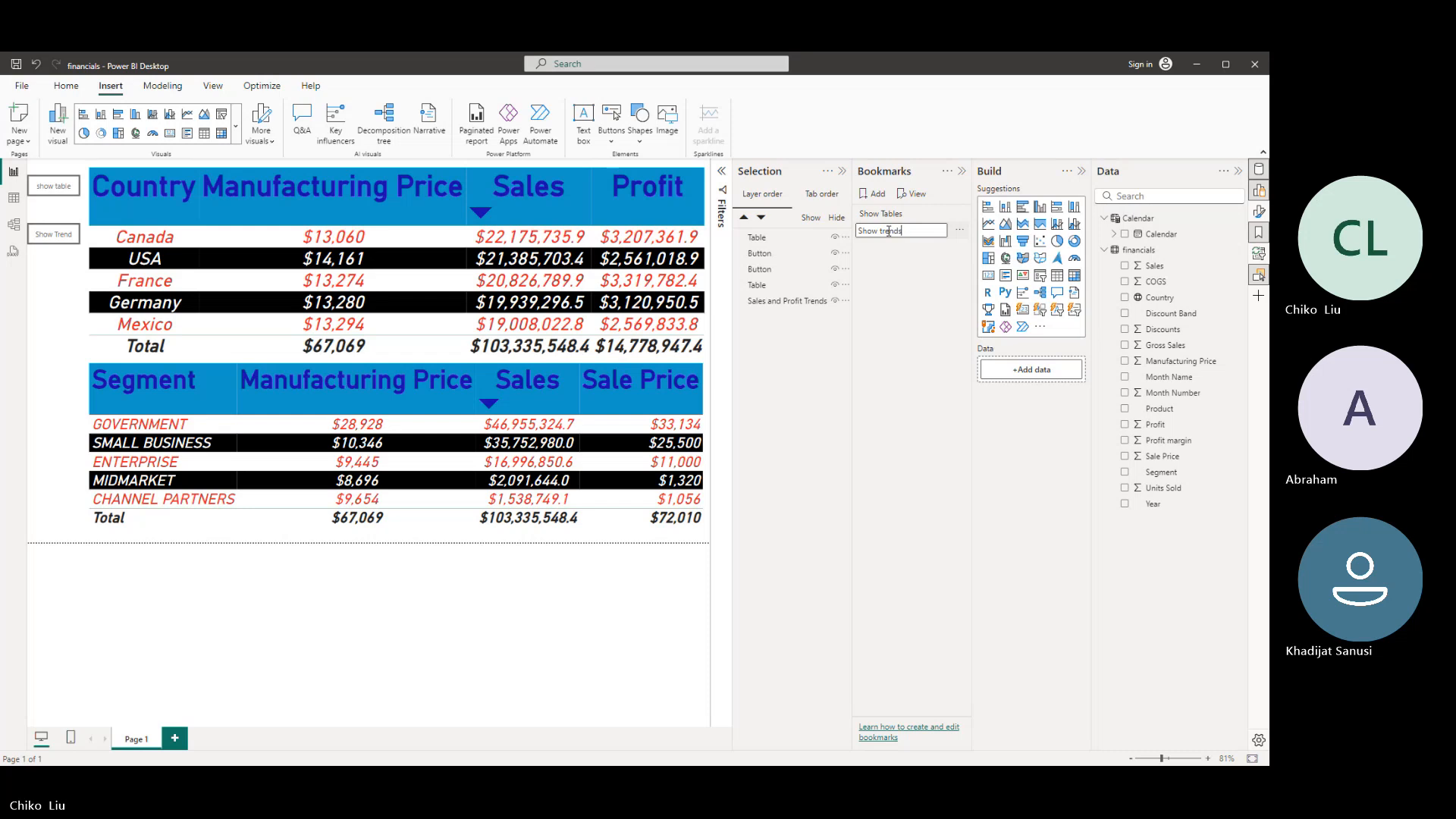
key(Return)
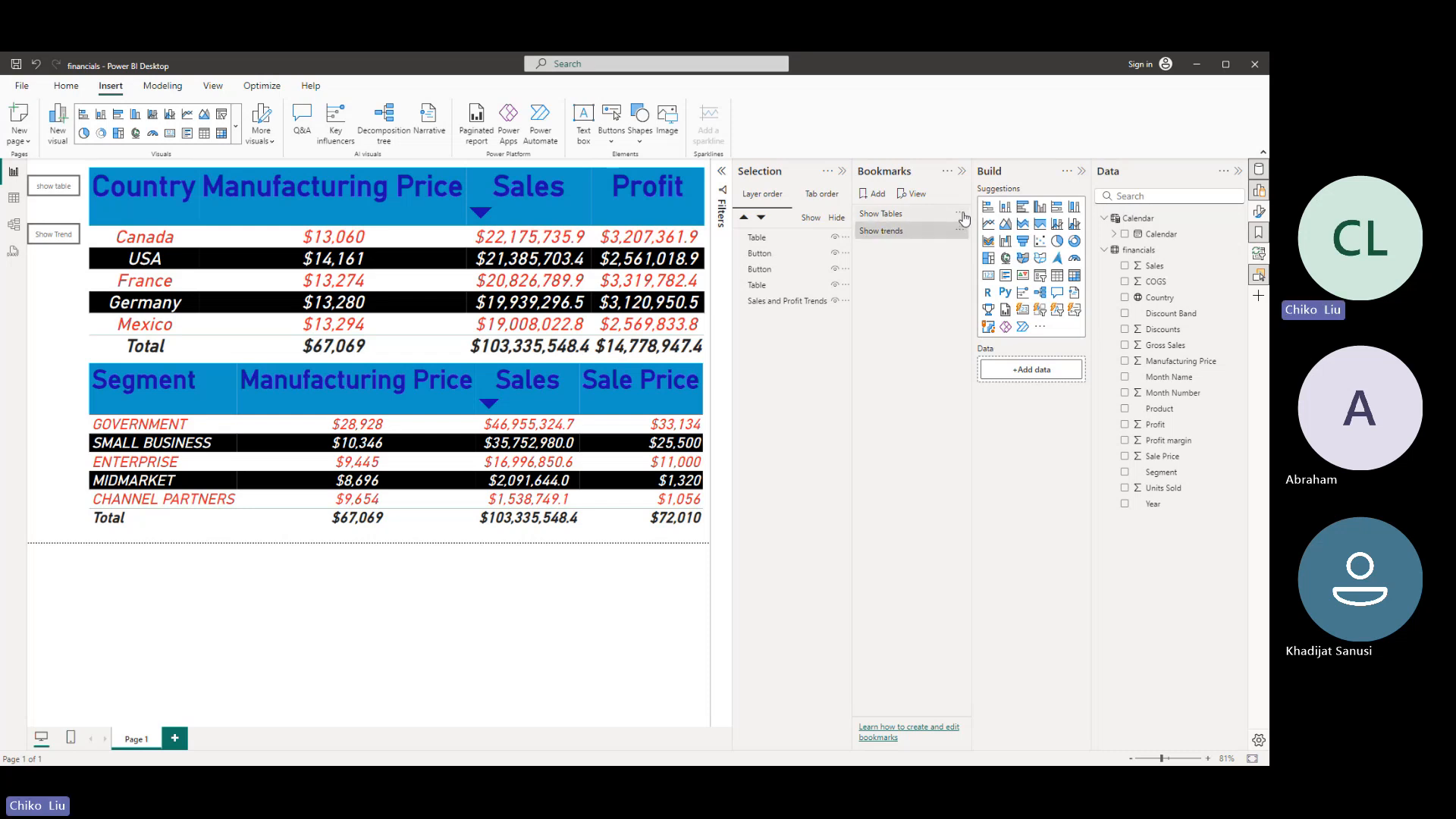
- Exclude data from the Show Tables bookmark and limit it to selected visuals
click(962, 215)
click(961, 215)
click(961, 215)
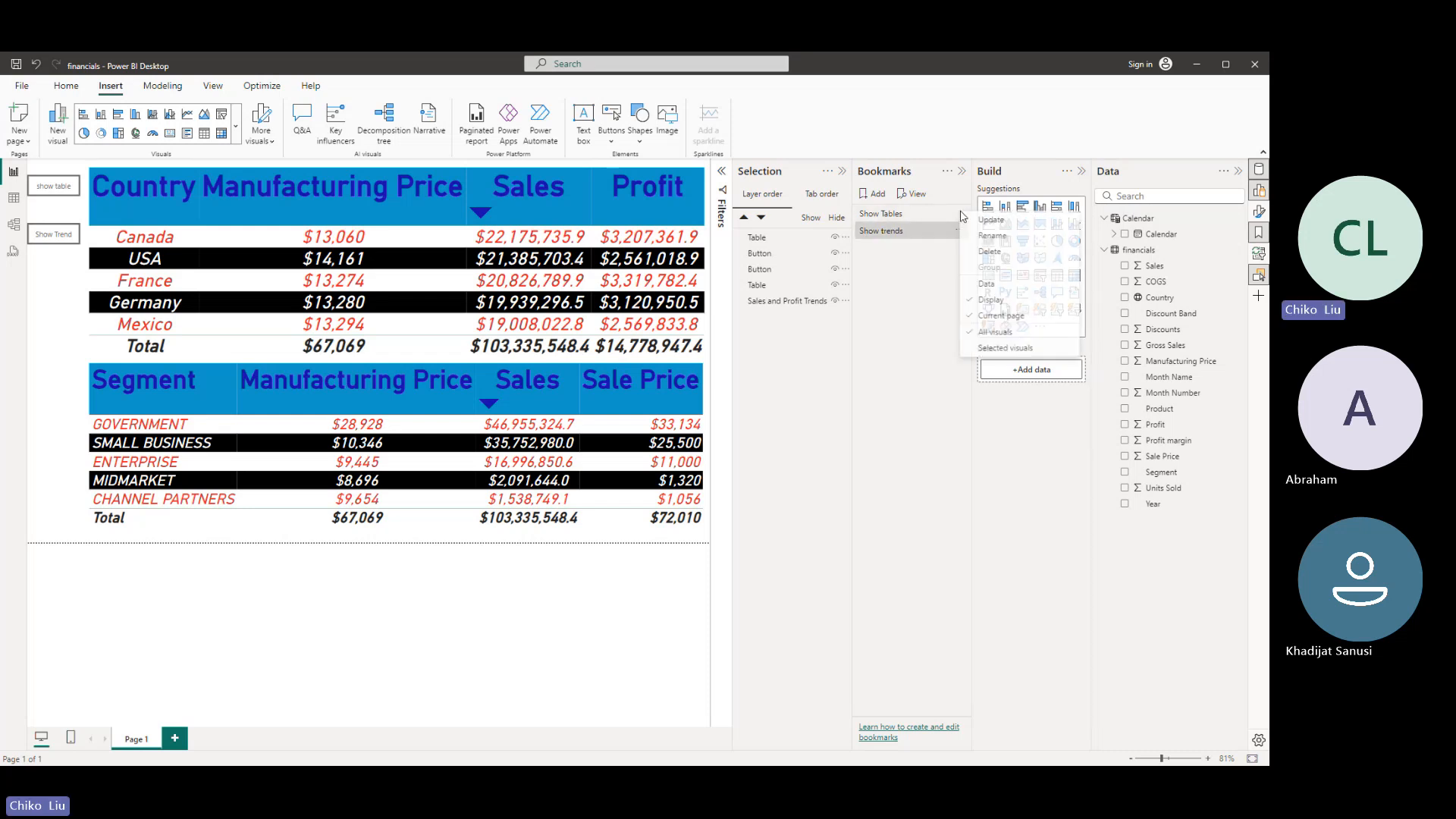
click(990, 348)
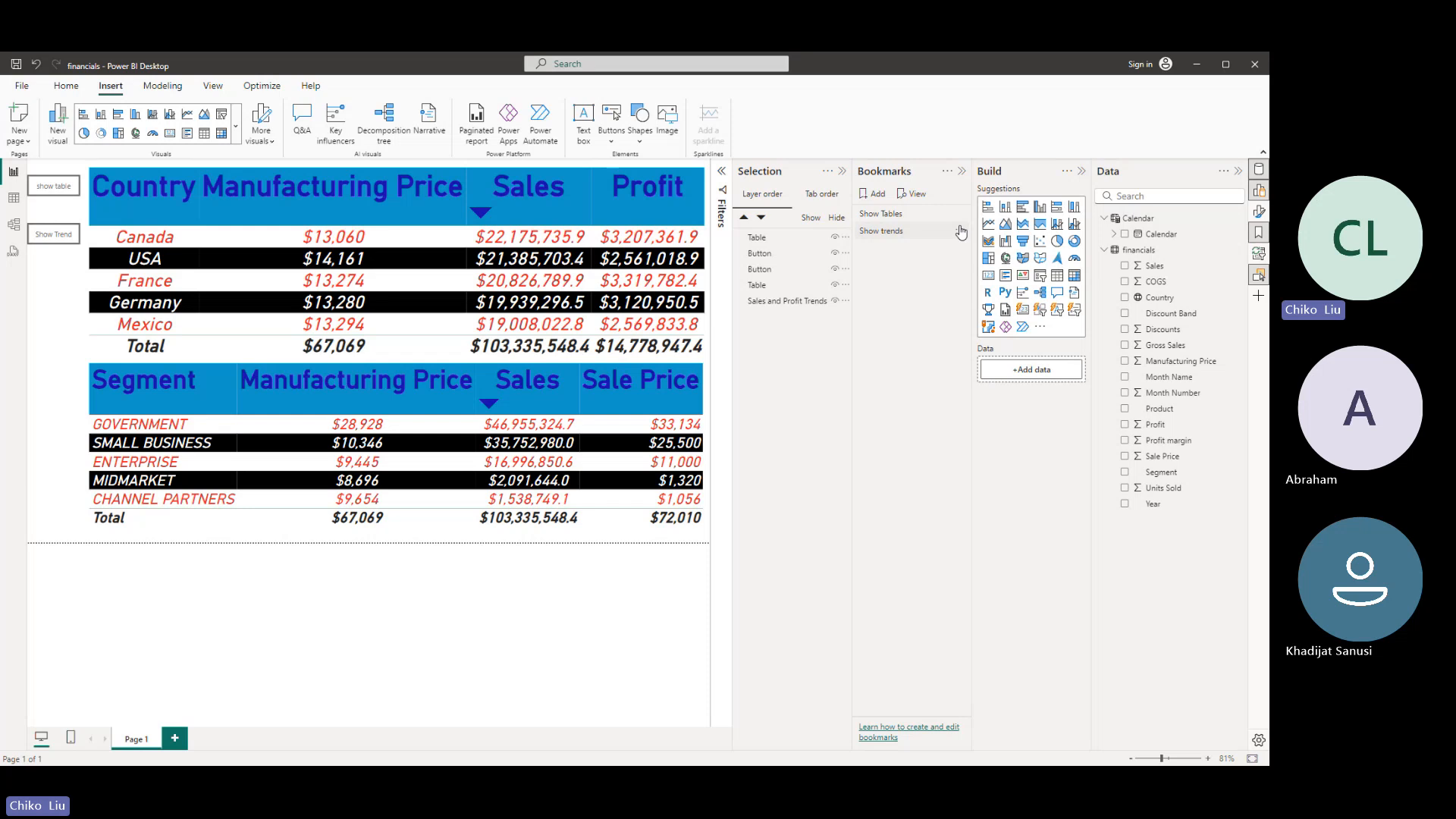
- Exclude data from the Show trends bookmark and limit it to selected visuals
click(962, 232)
click(978, 305)
click(962, 232)
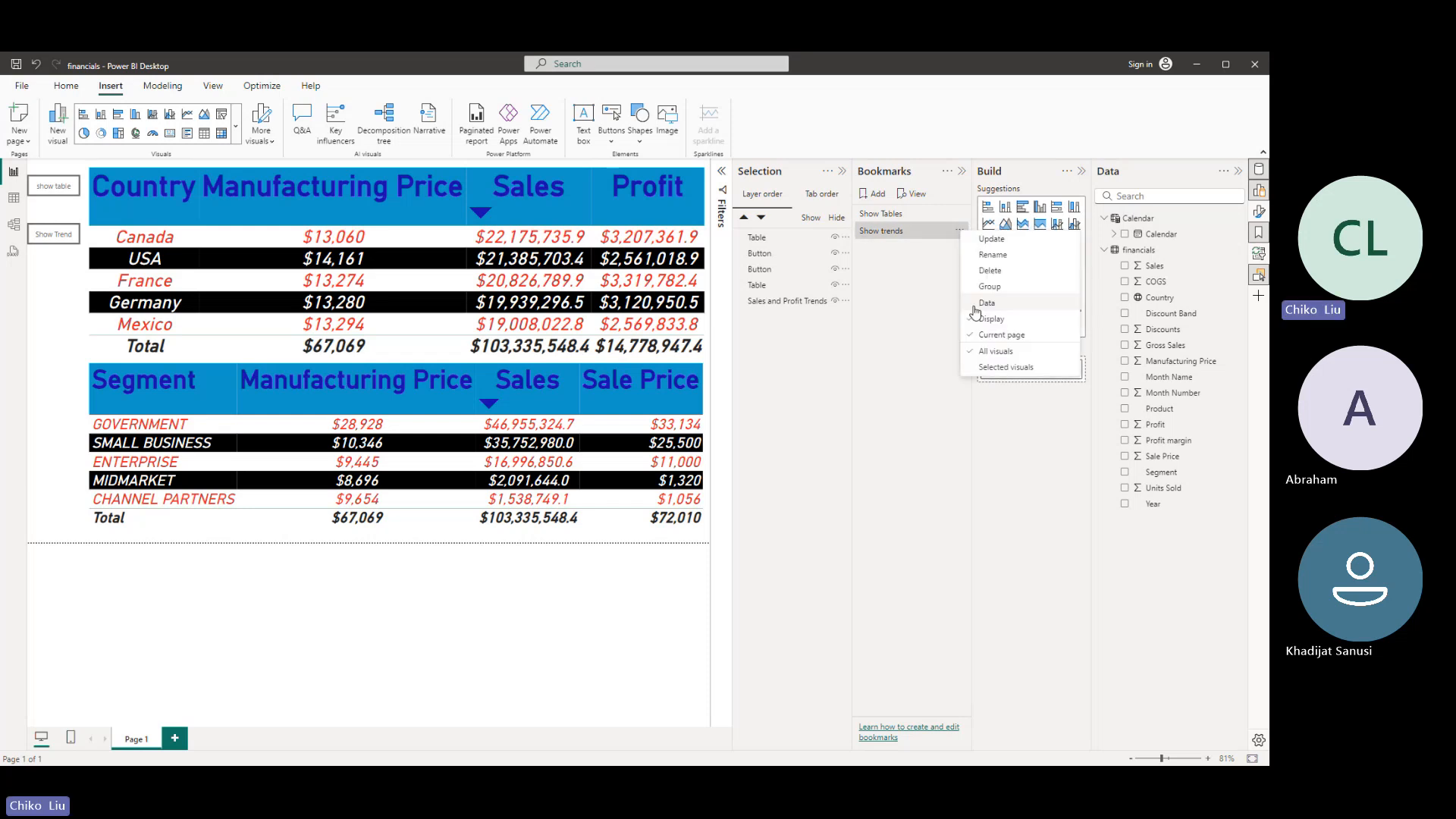
click(1006, 367)
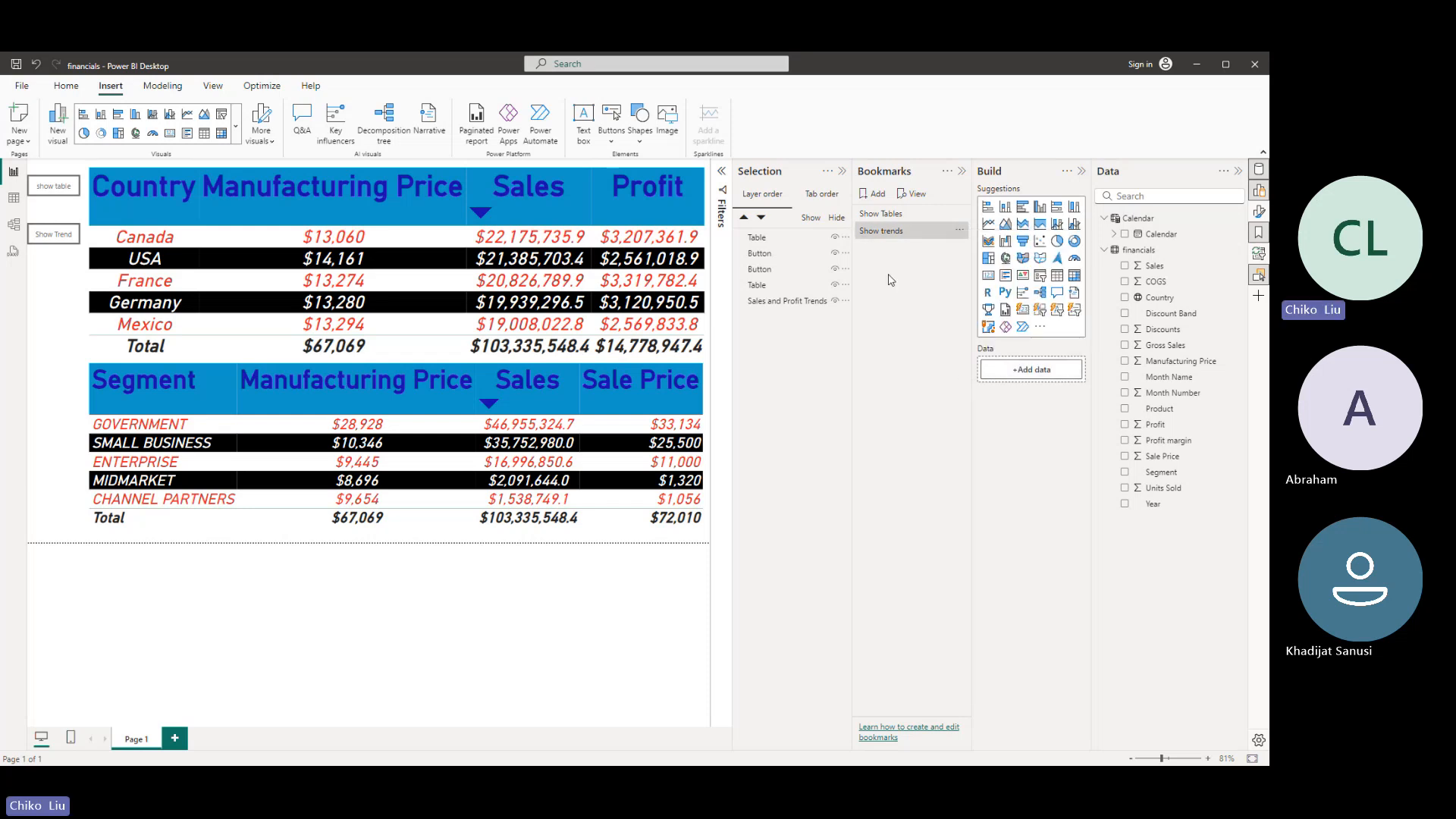
- Move the segment table below the two buttons in the layer order, next to the country table
click(874, 216)
drag(757, 285, 761, 277)
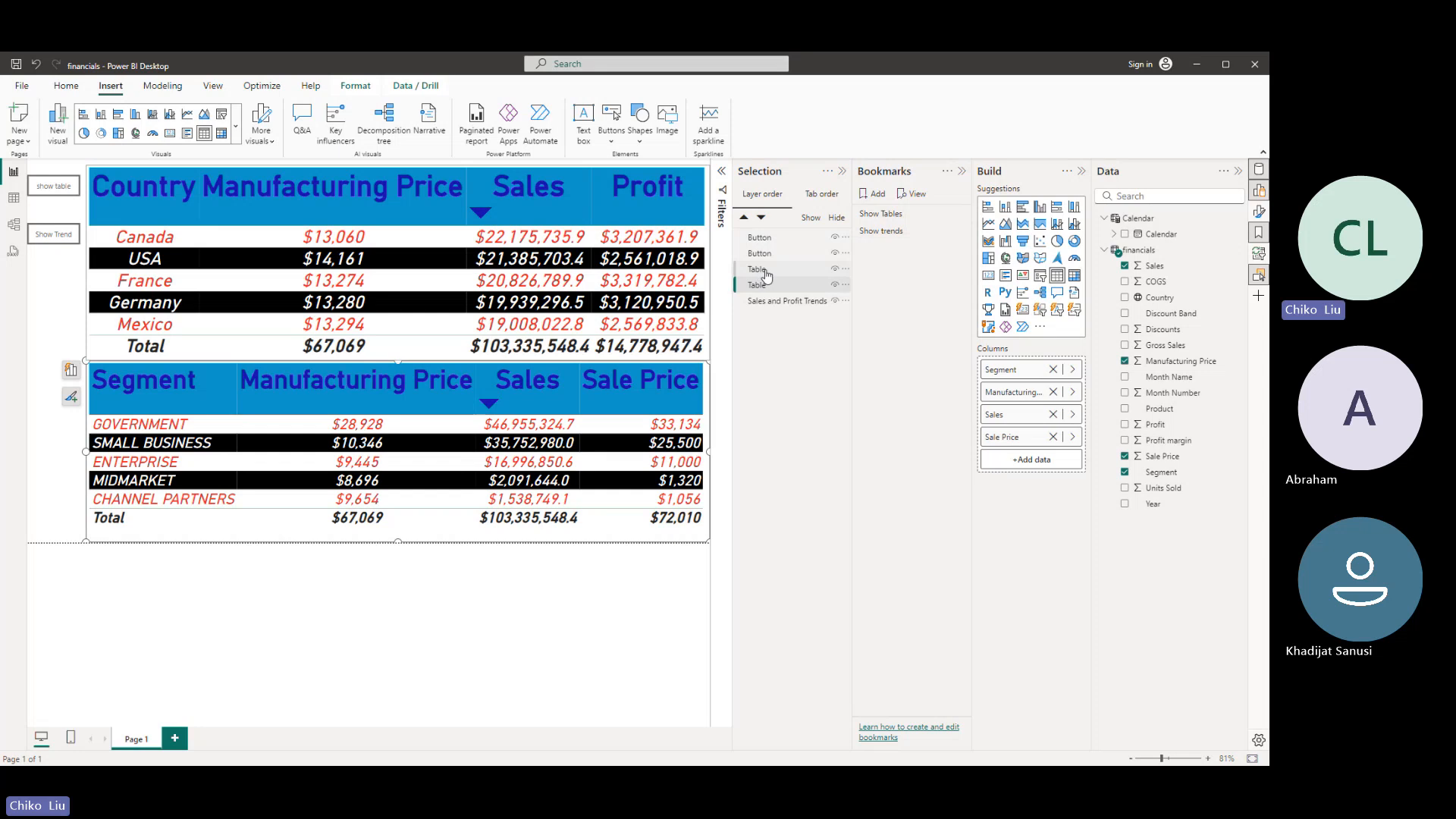
- Hide the Sales and Profit Trends chart and update the Show Tables bookmark with both tables and the chart selected
click(835, 302)
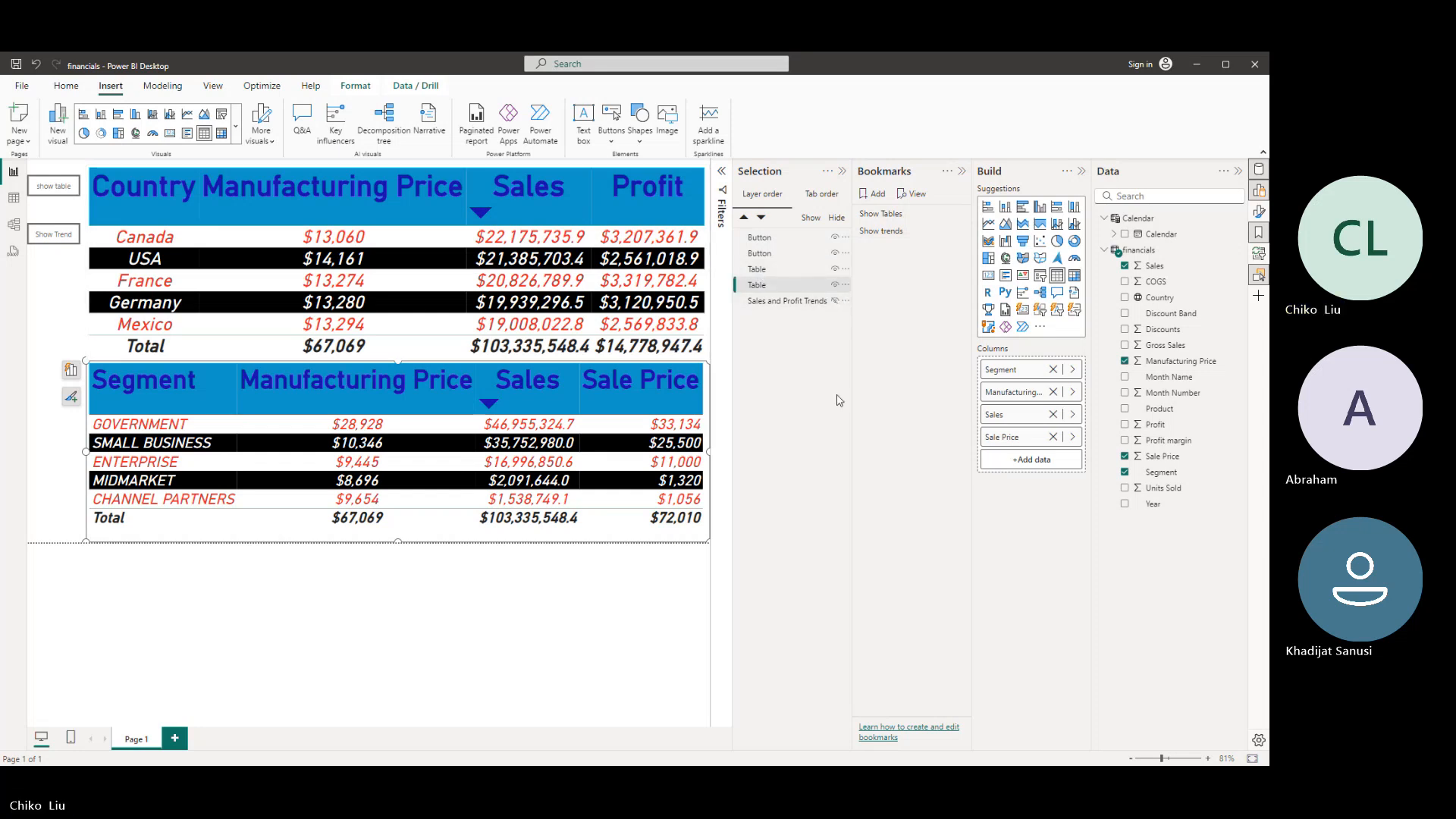
click(790, 271)
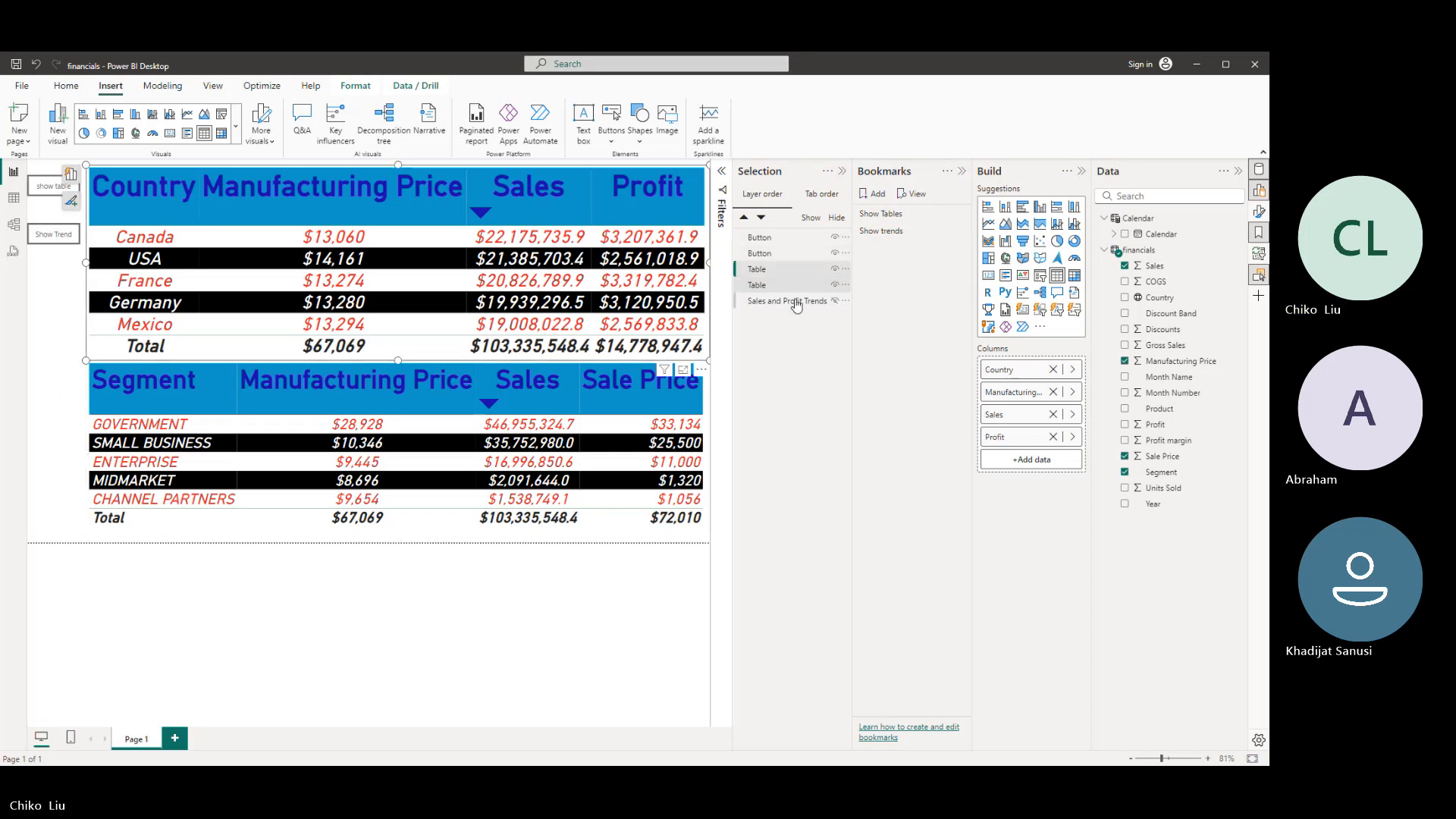
shift+click(796, 304)
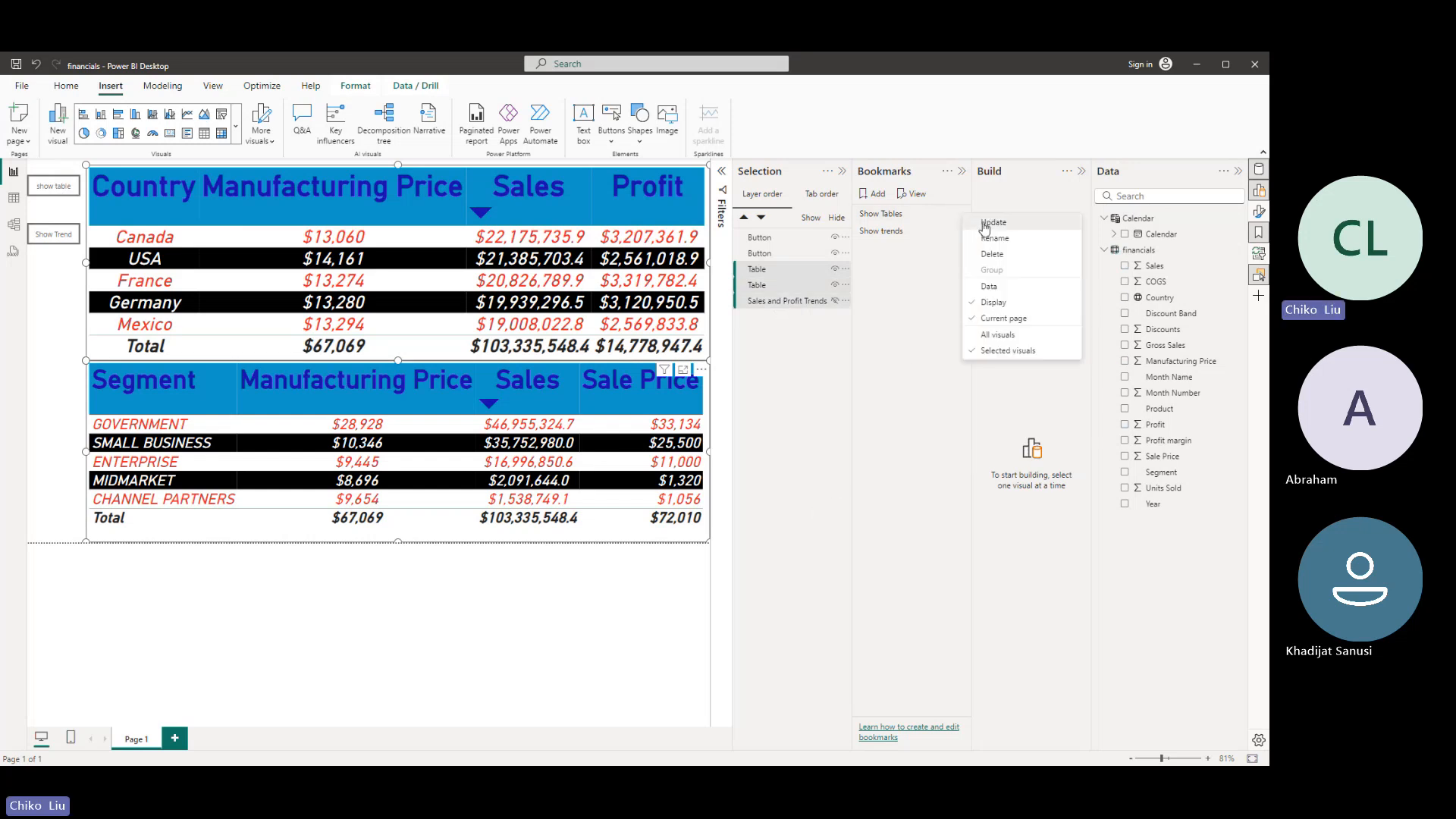
click(983, 222)
- Show the trends chart, hide both tables, and update the Show trends bookmark with all three visuals selected
click(903, 233)
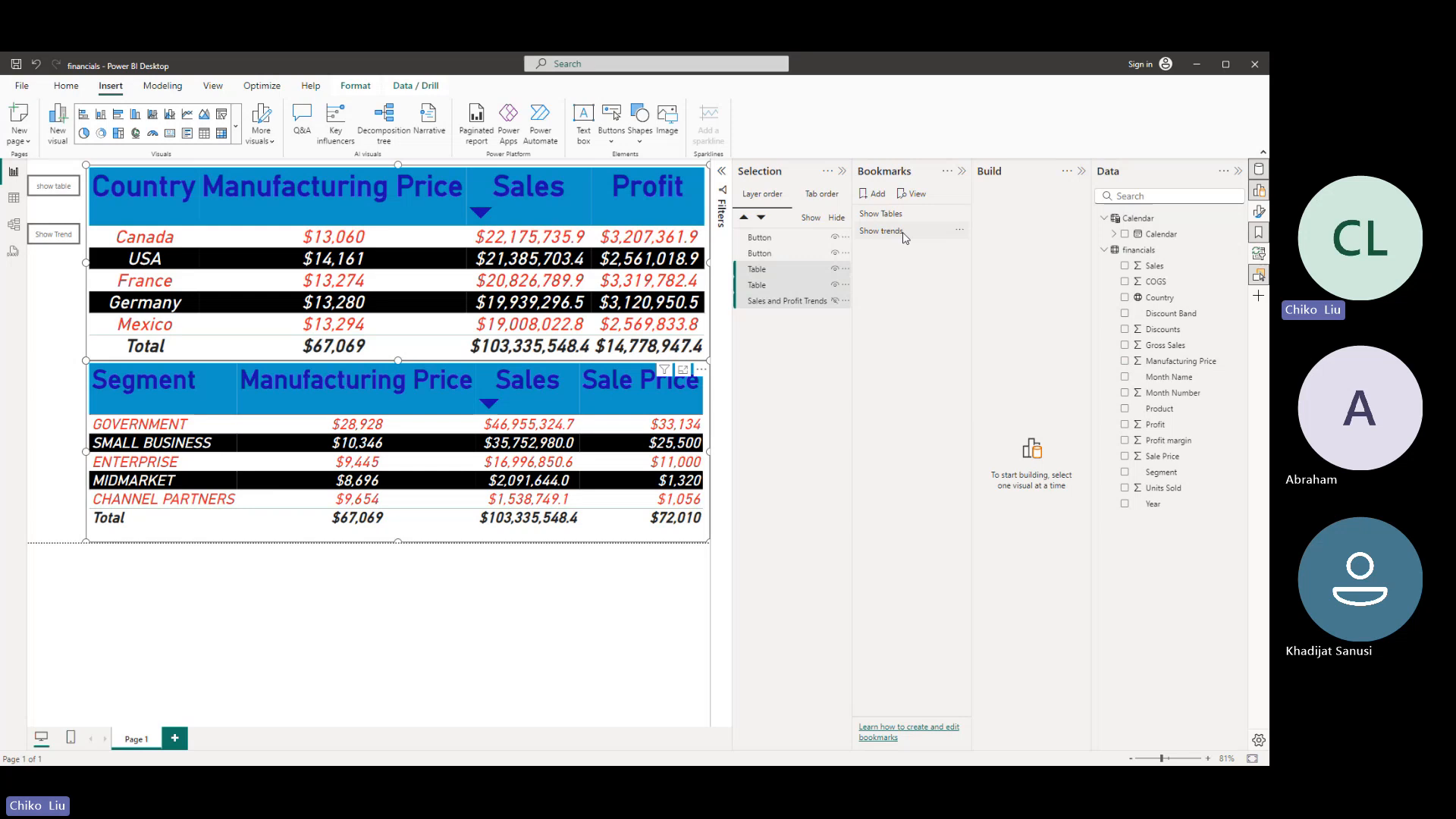
click(835, 301)
click(835, 285)
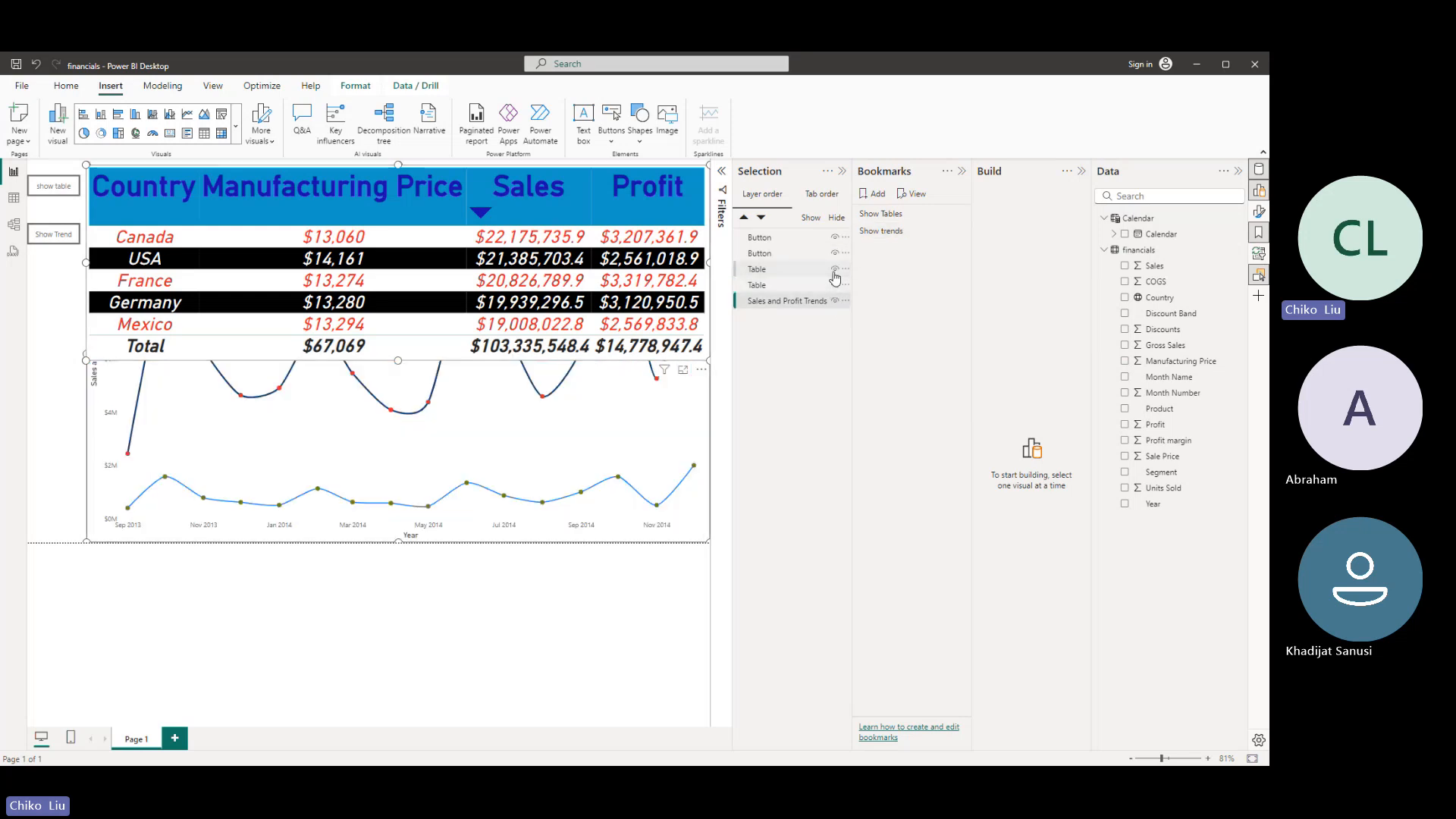
click(835, 268)
click(827, 269)
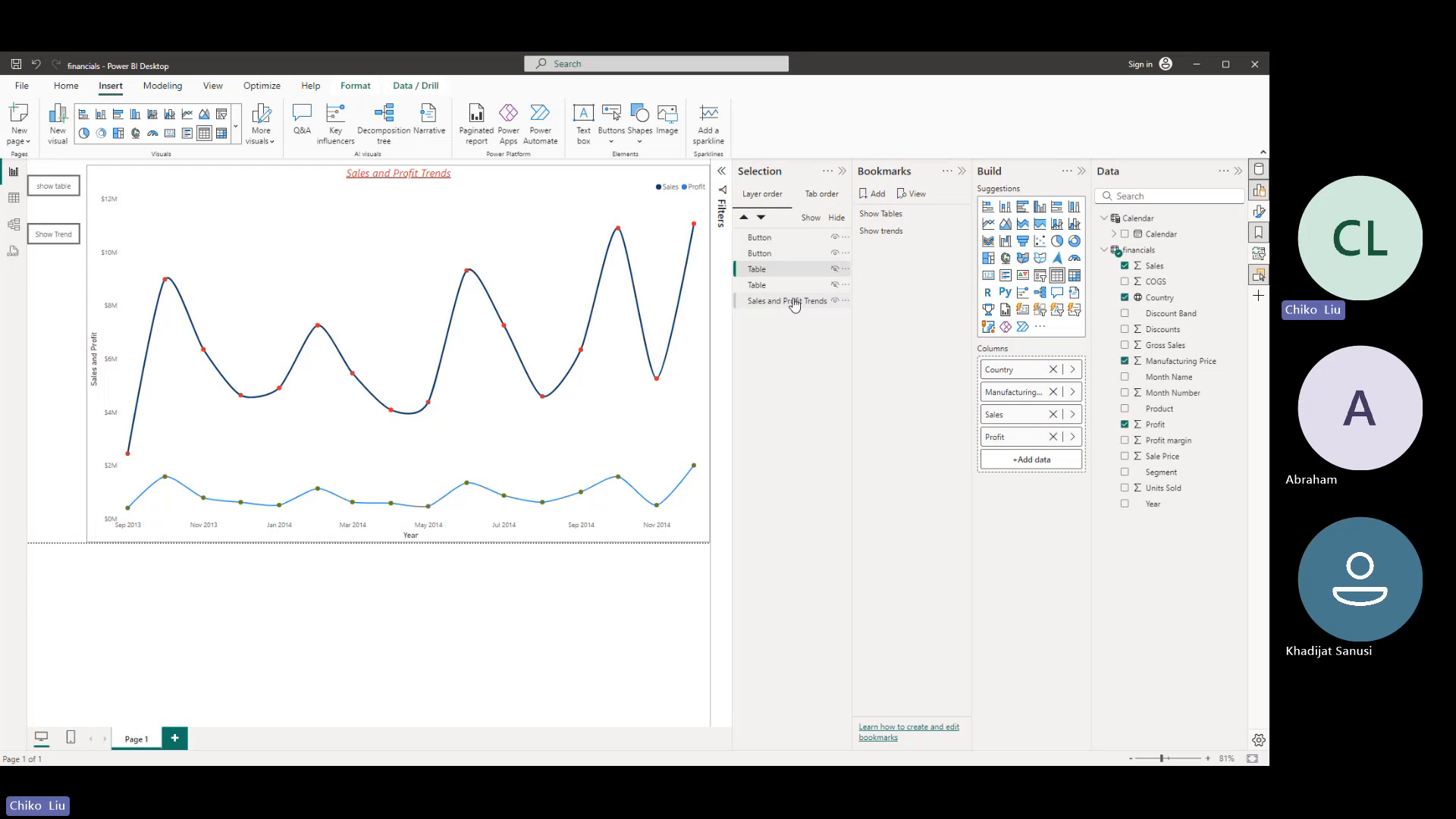
shift+click(794, 303)
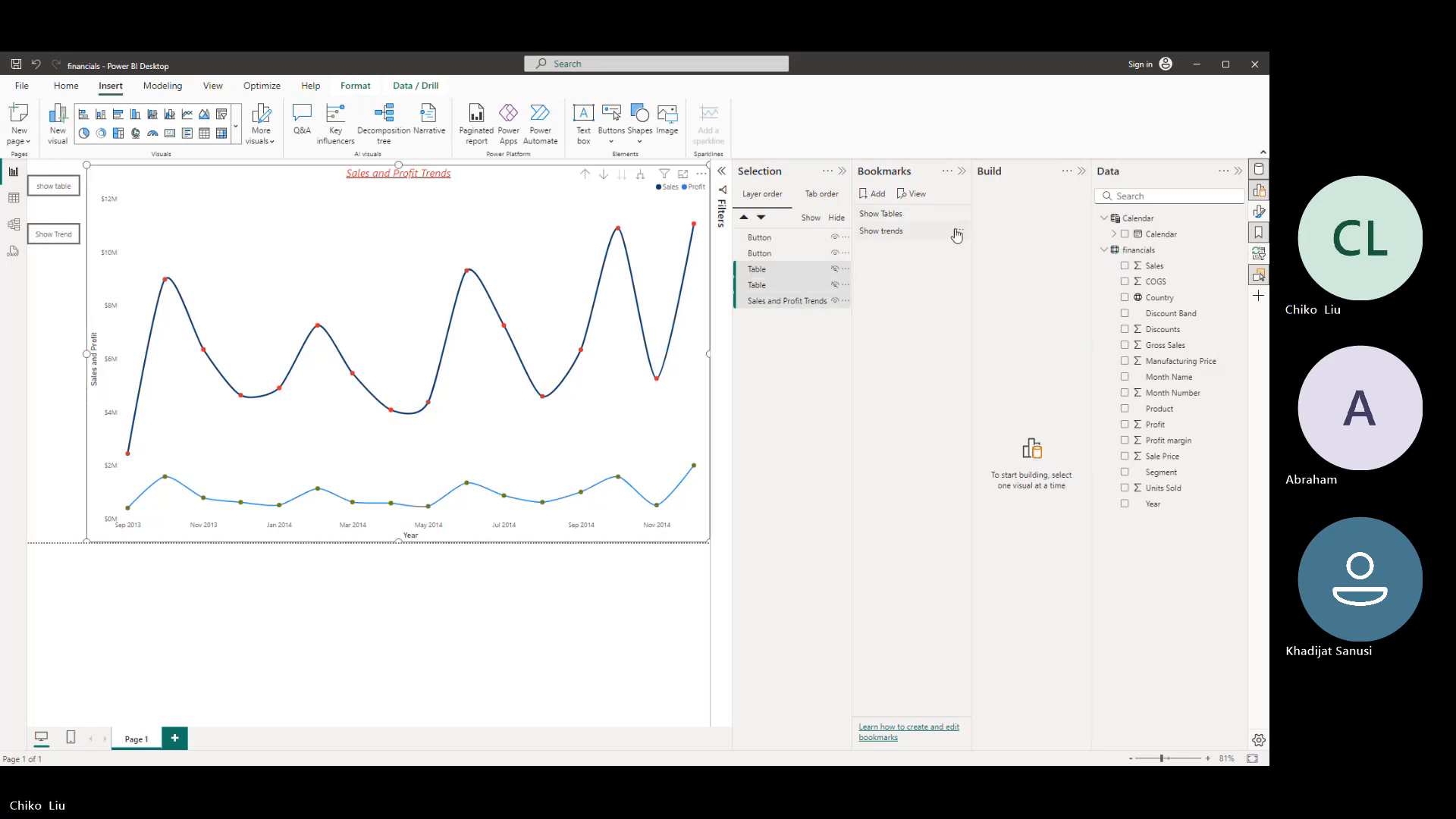
click(957, 232)
click(971, 240)
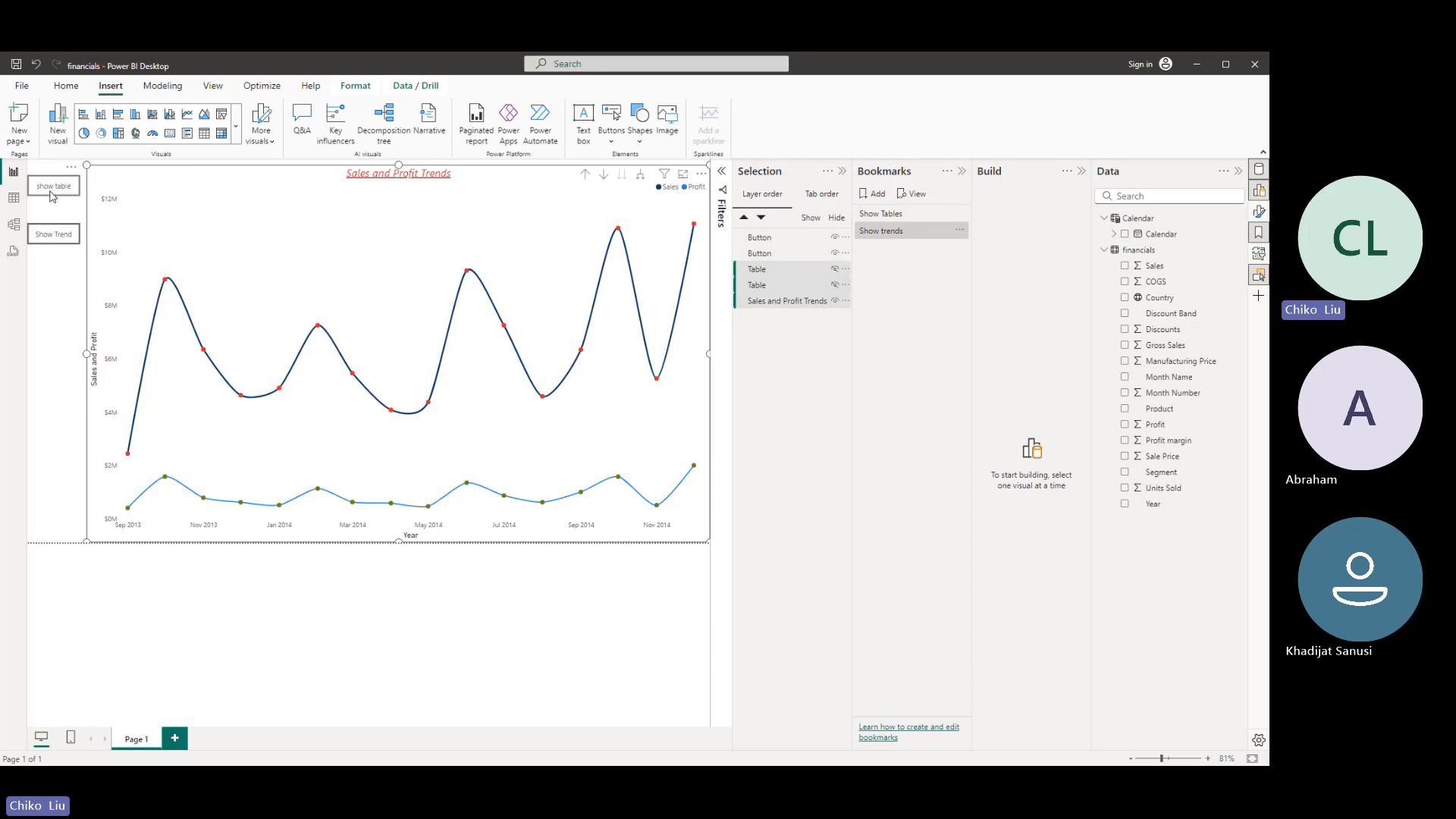
- Test the Show Tables and Show trends bookmarks by switching between them
click(897, 215)
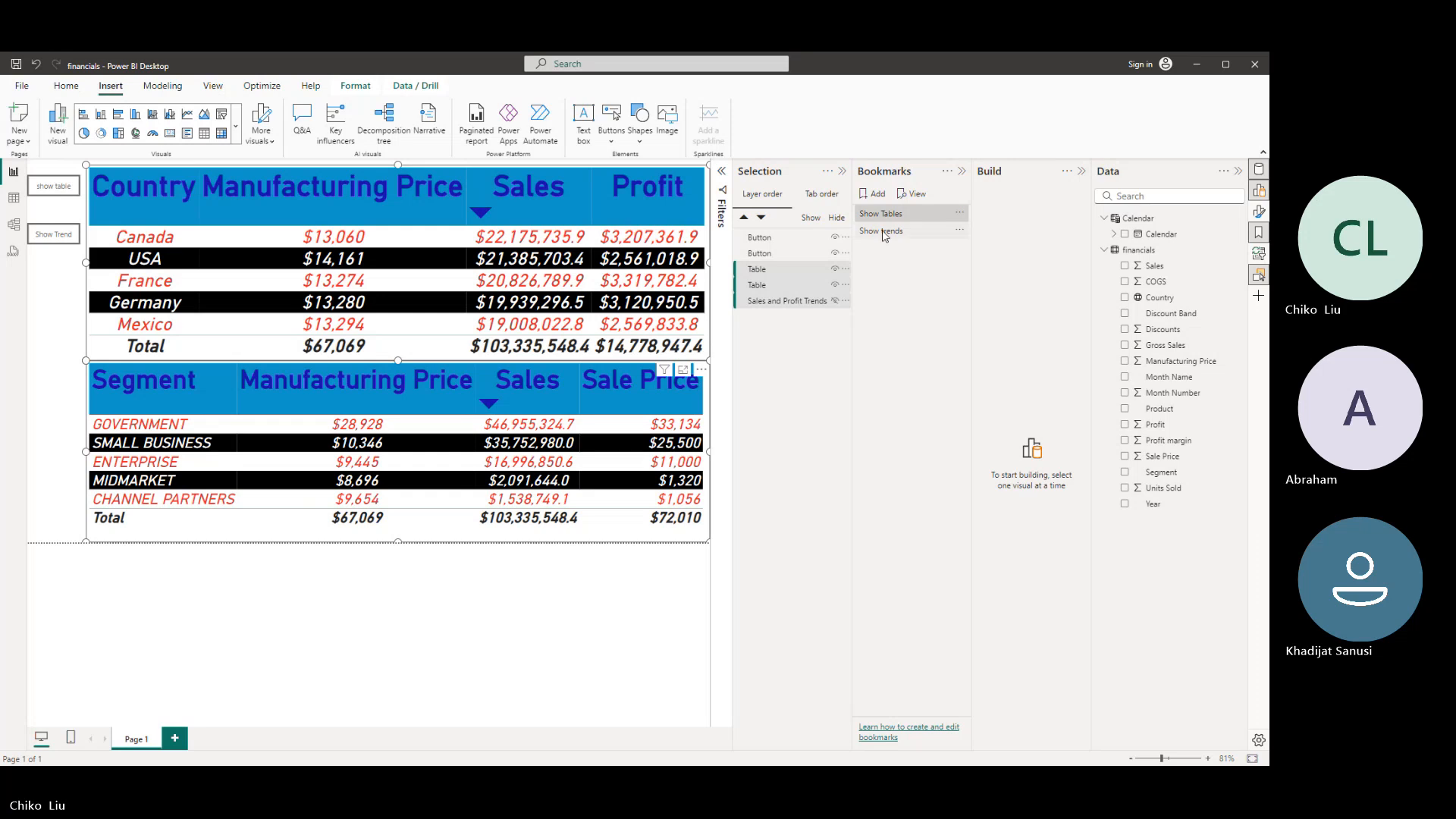
click(881, 230)
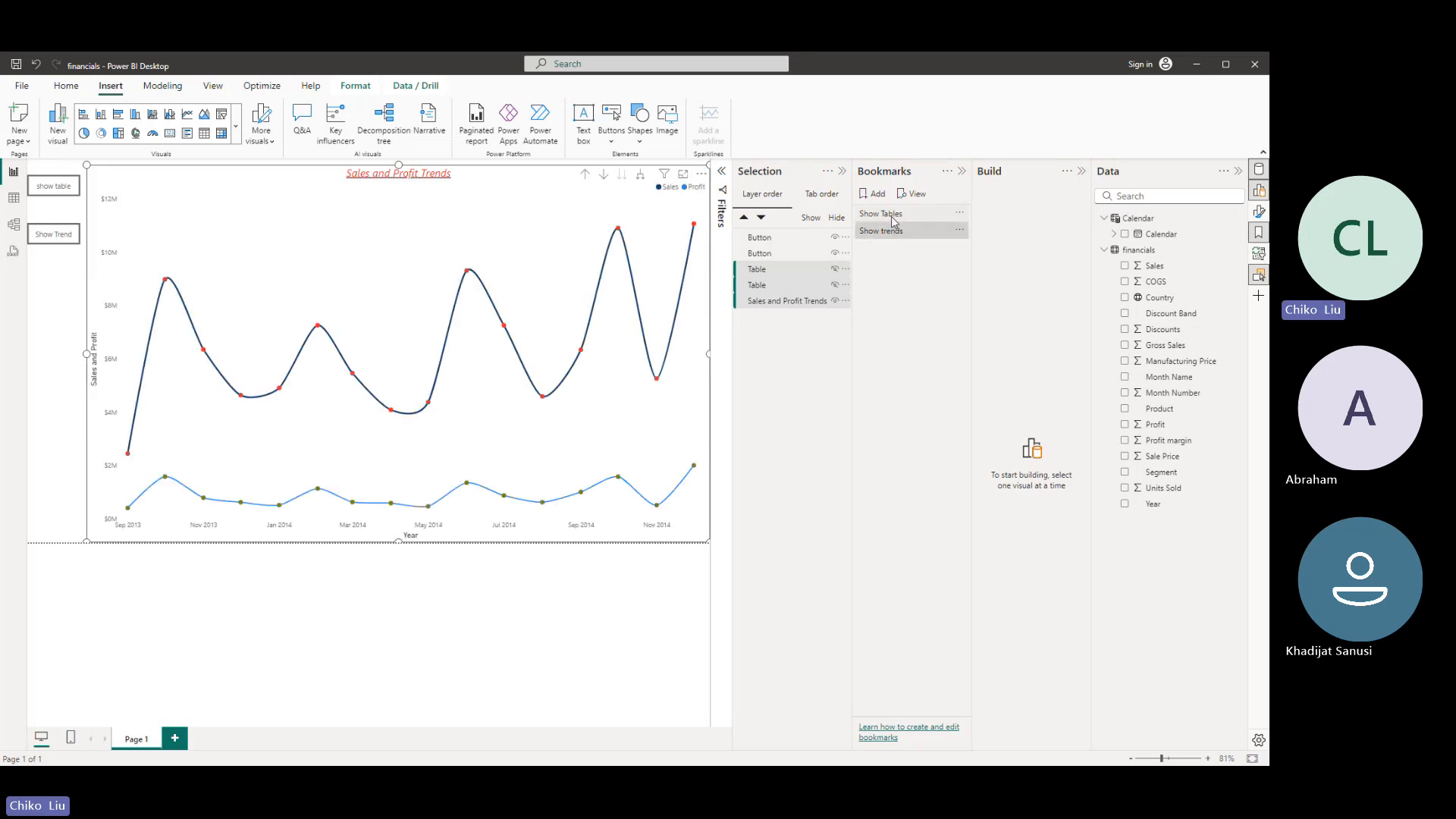
click(894, 215)
click(883, 230)
click(891, 215)
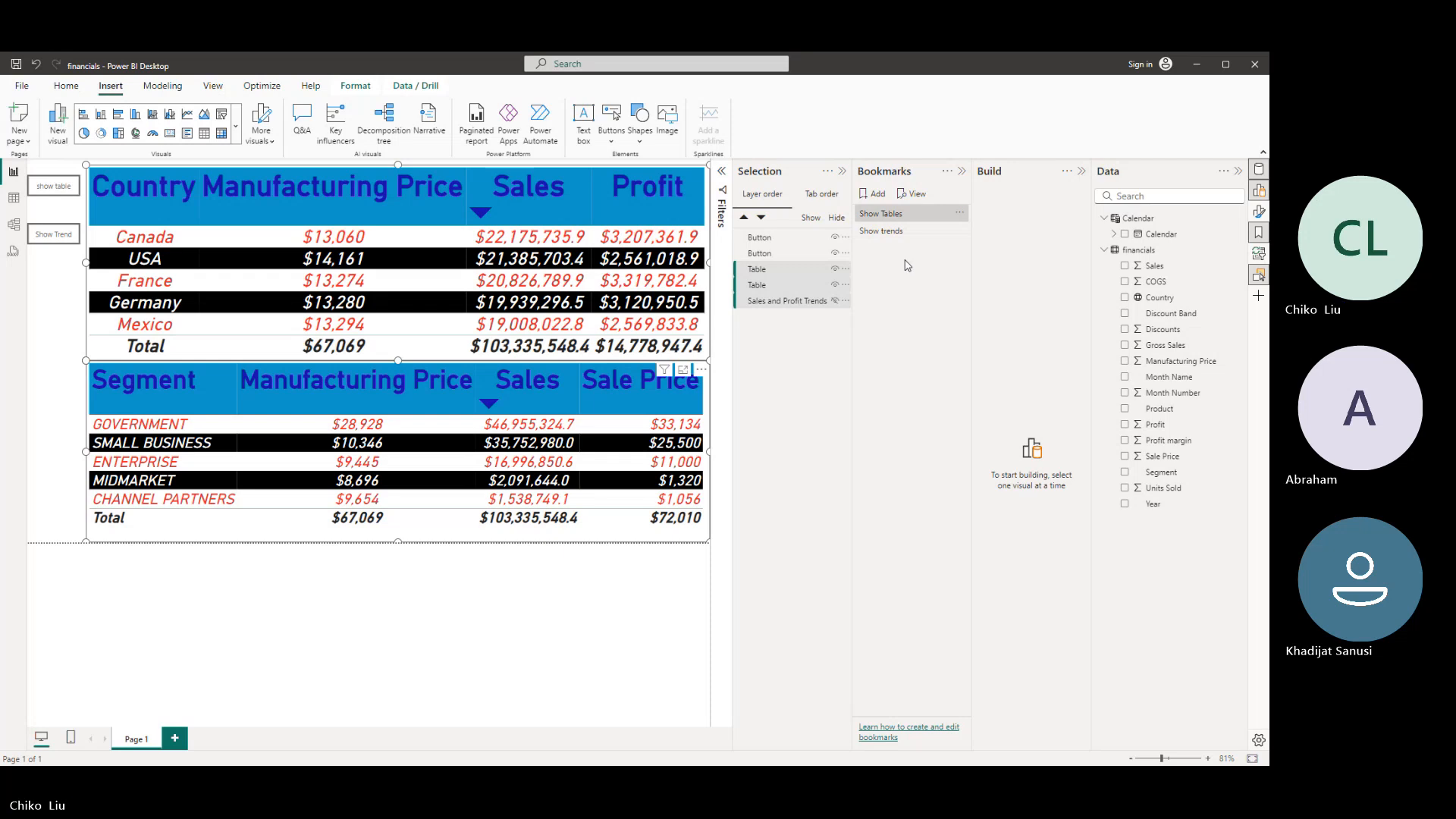
- Rename the Show Trend button layer as "trend" and the show table button layer as "table"
click(765, 241)
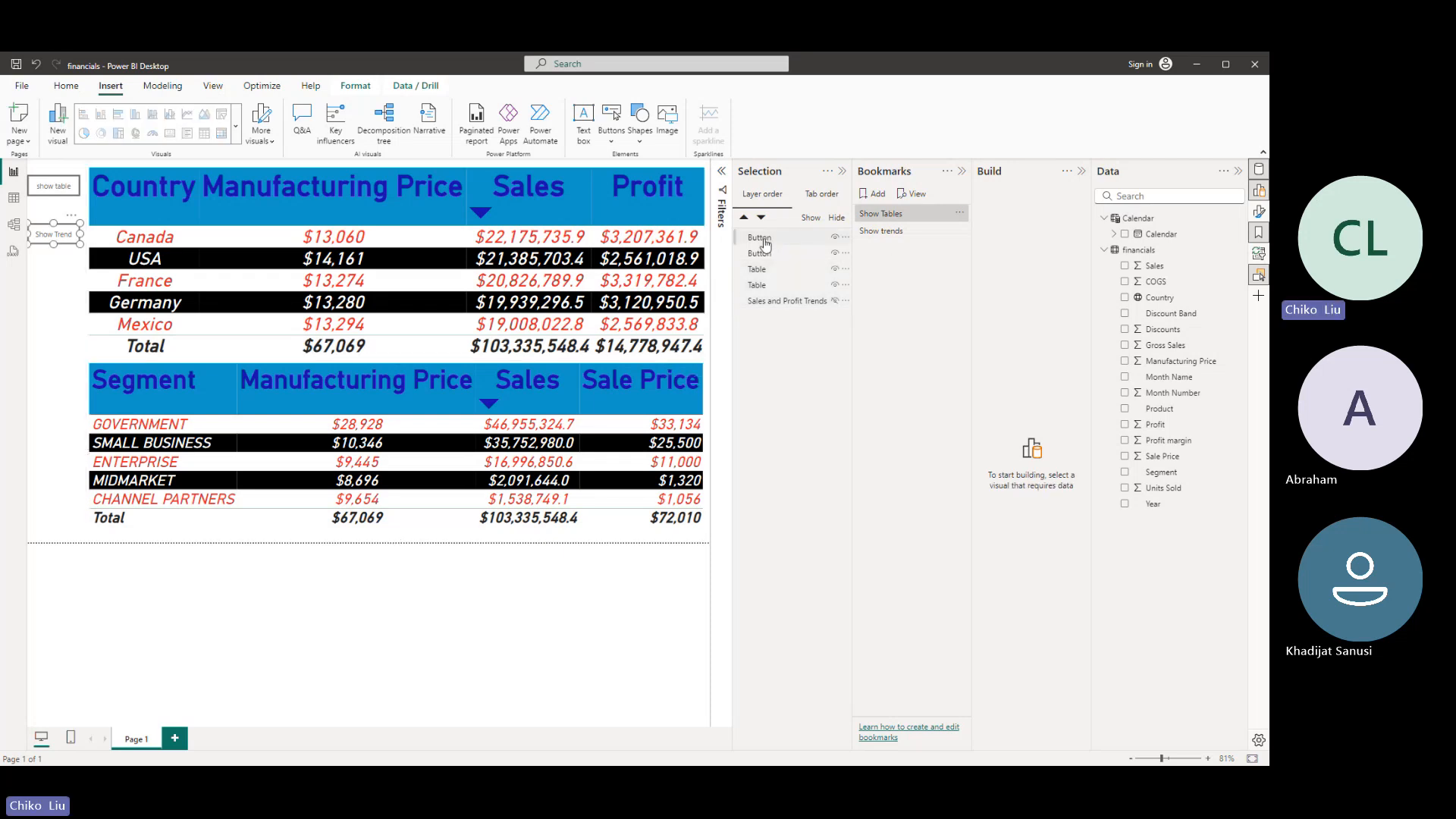
double_click(765, 241)
text(trend)
key(Return)
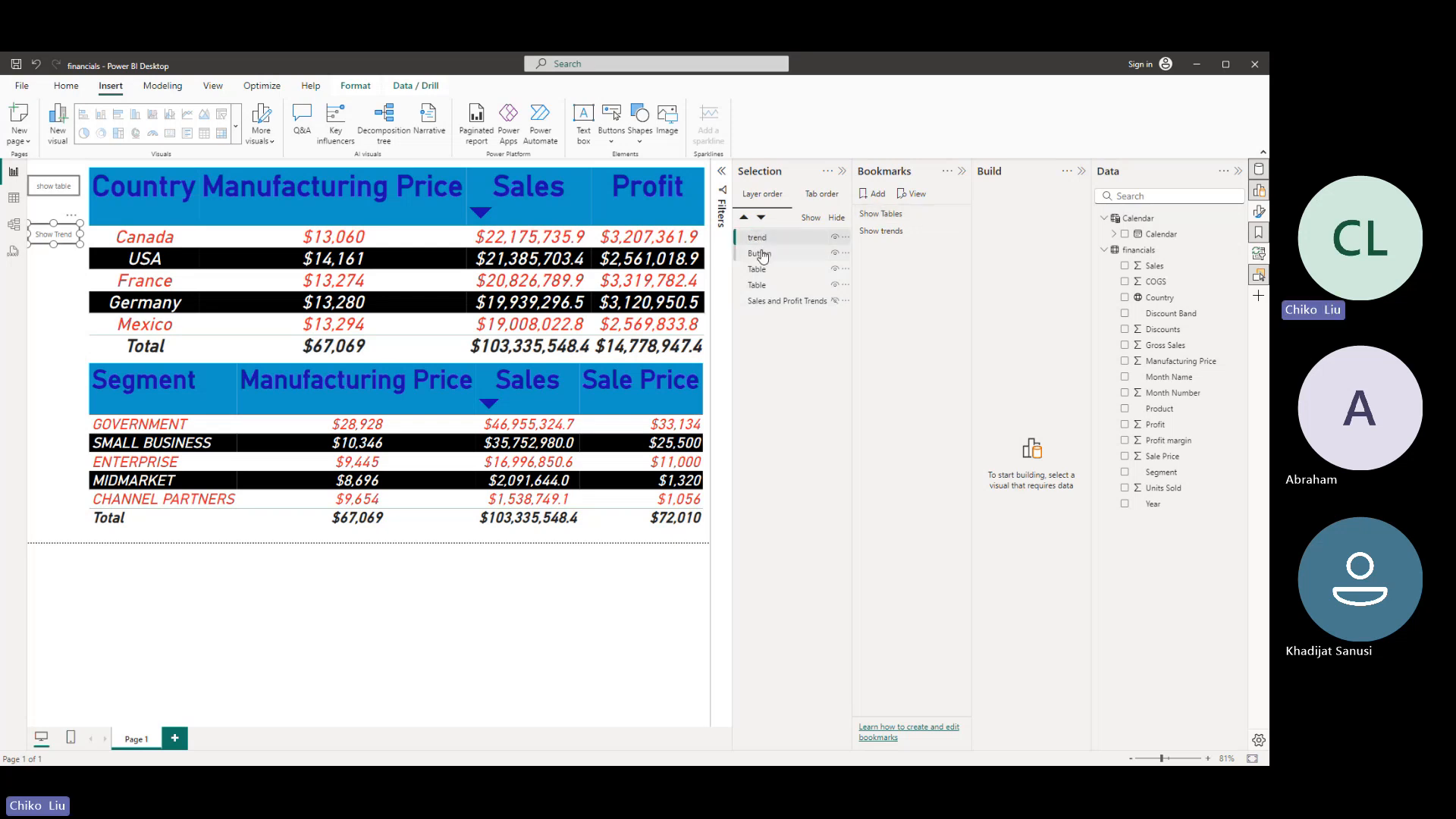
double_click(761, 254)
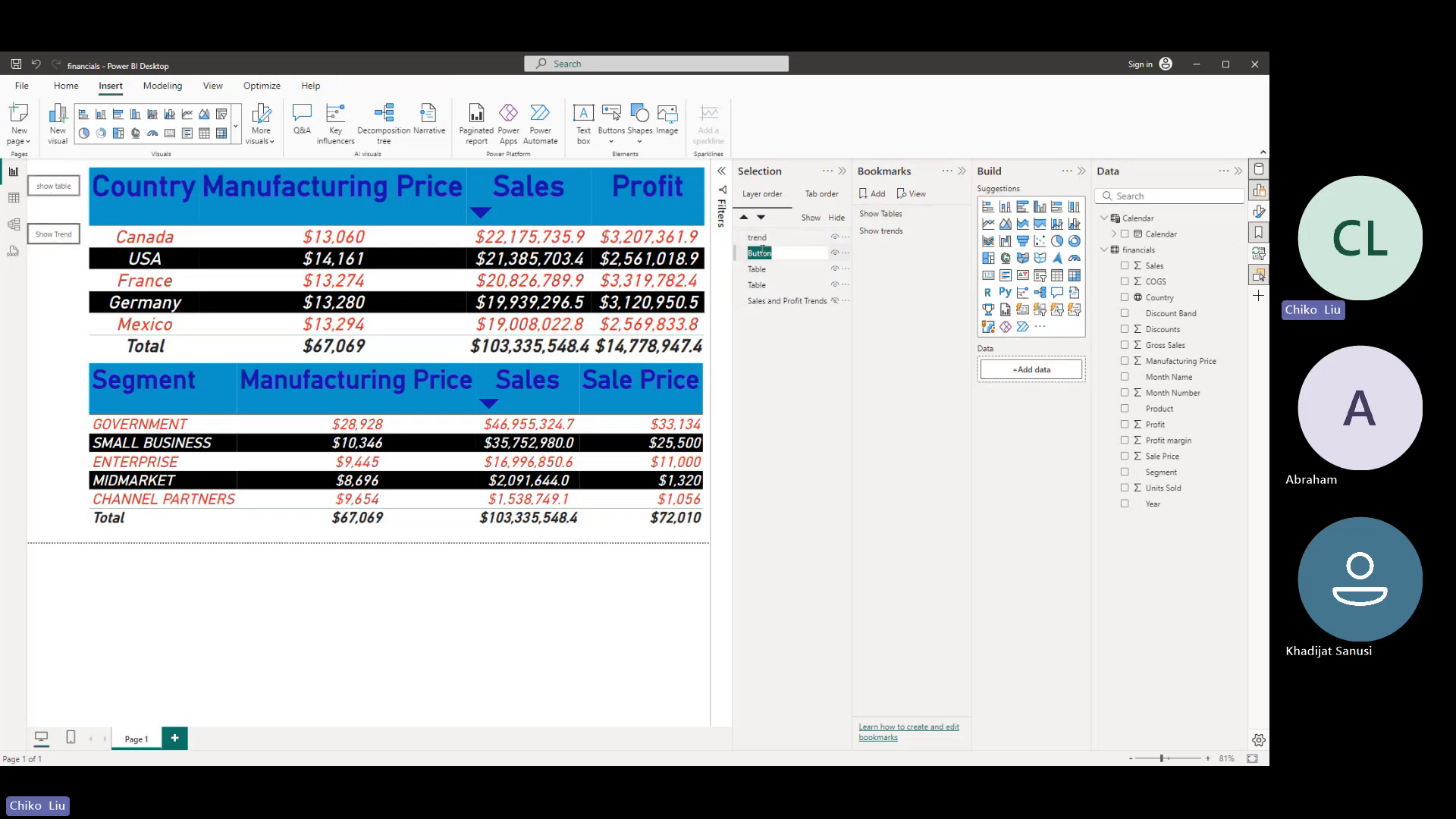
text(table)
key(Return)
- Turn on the show table button's action with type Bookmark and assign the Show Tables bookmark
click(1259, 212)
click(955, 362)
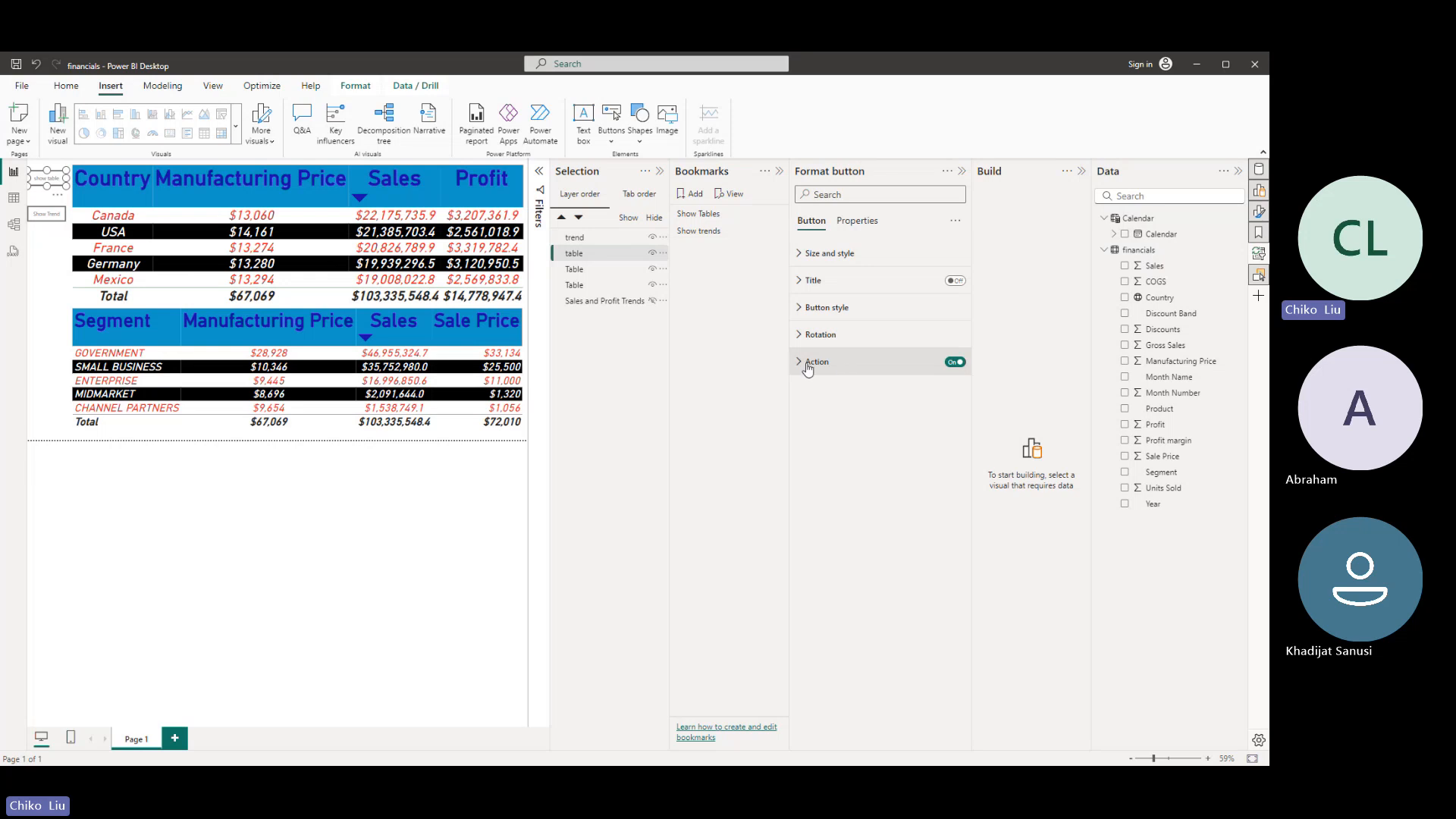
click(807, 363)
click(819, 428)
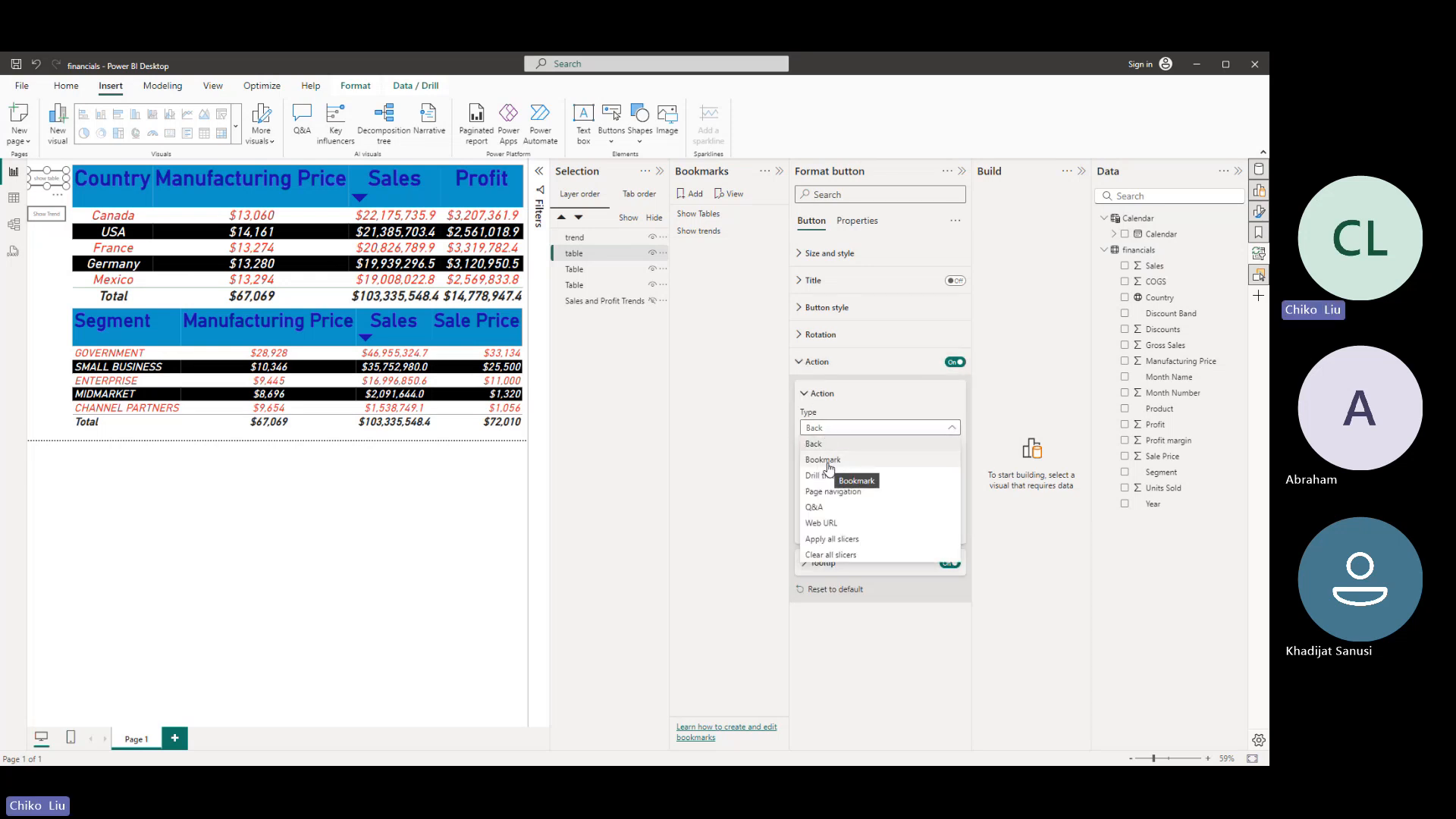
click(829, 461)
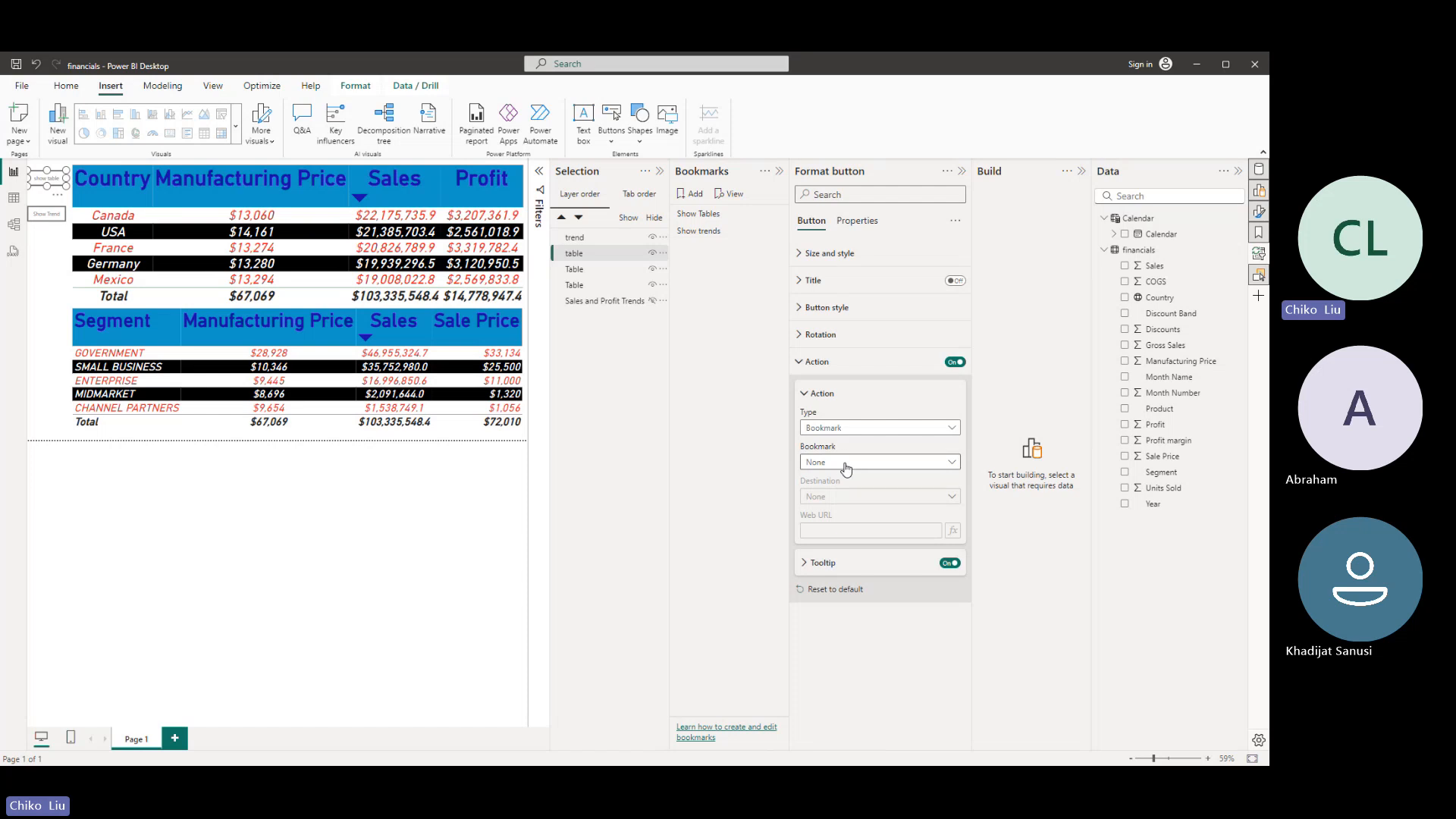
click(849, 464)
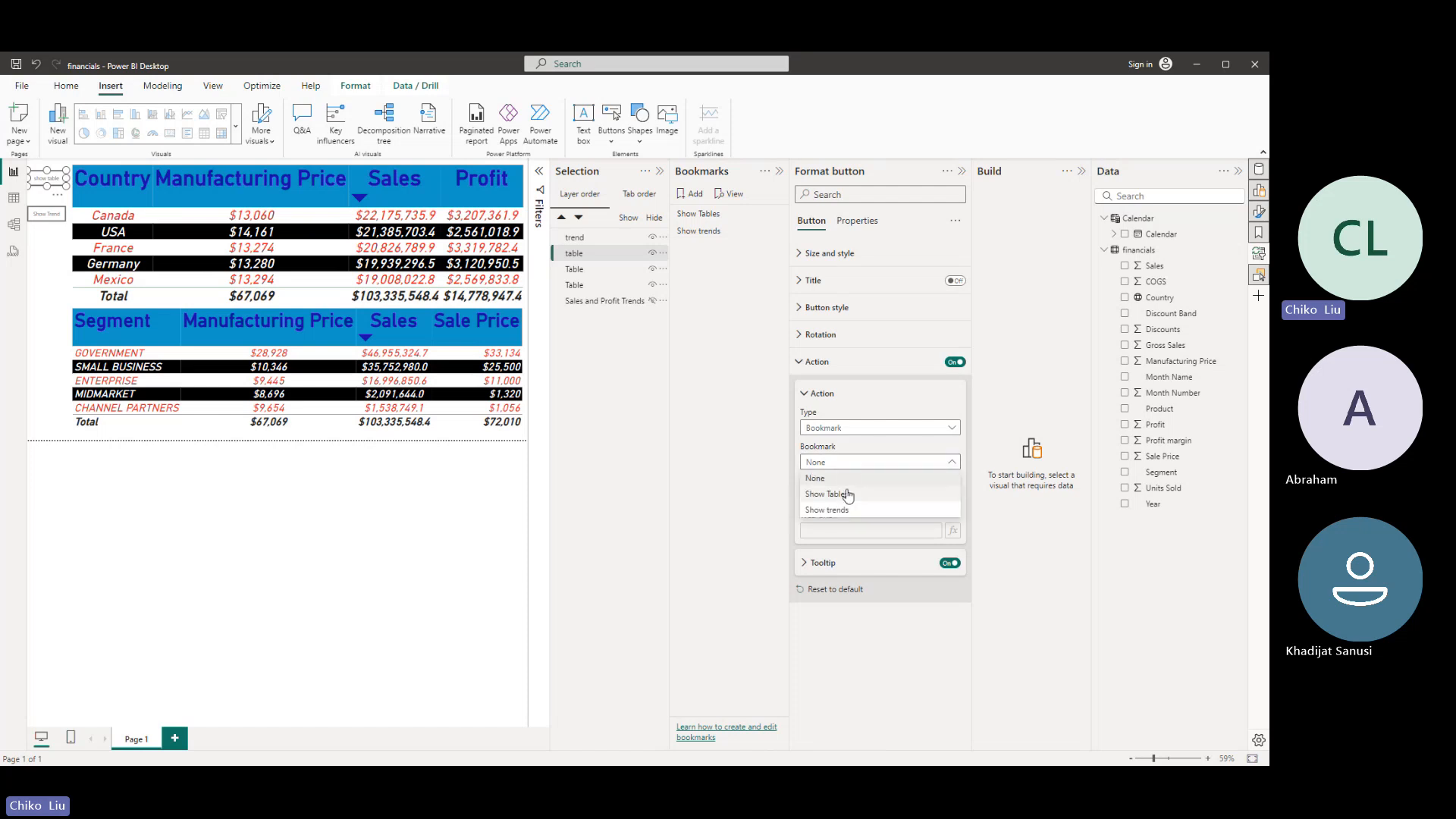
click(848, 495)
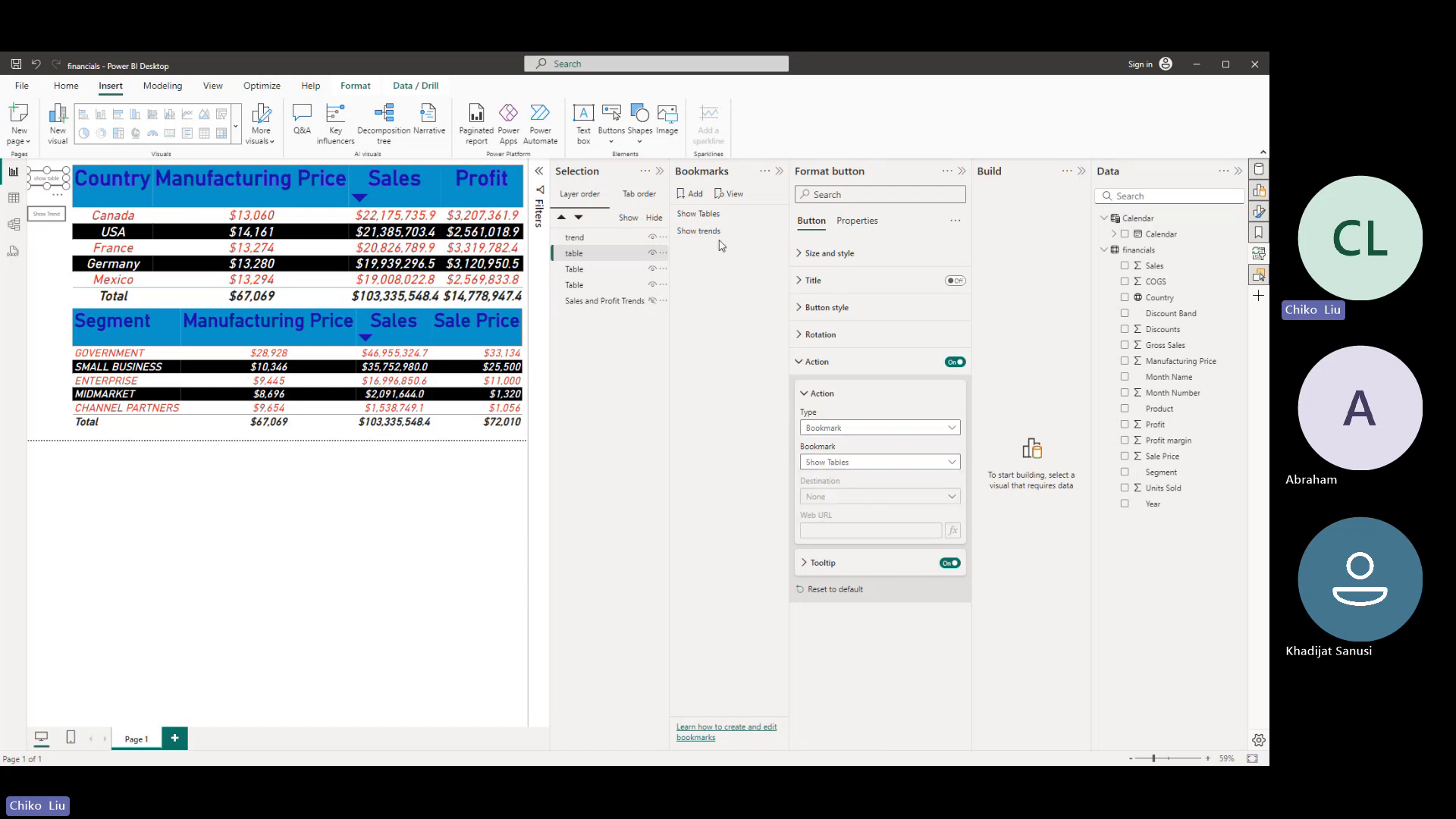
- Turn on the Show Trend button's action with type Bookmark and assign the Show trends bookmark
click(575, 239)
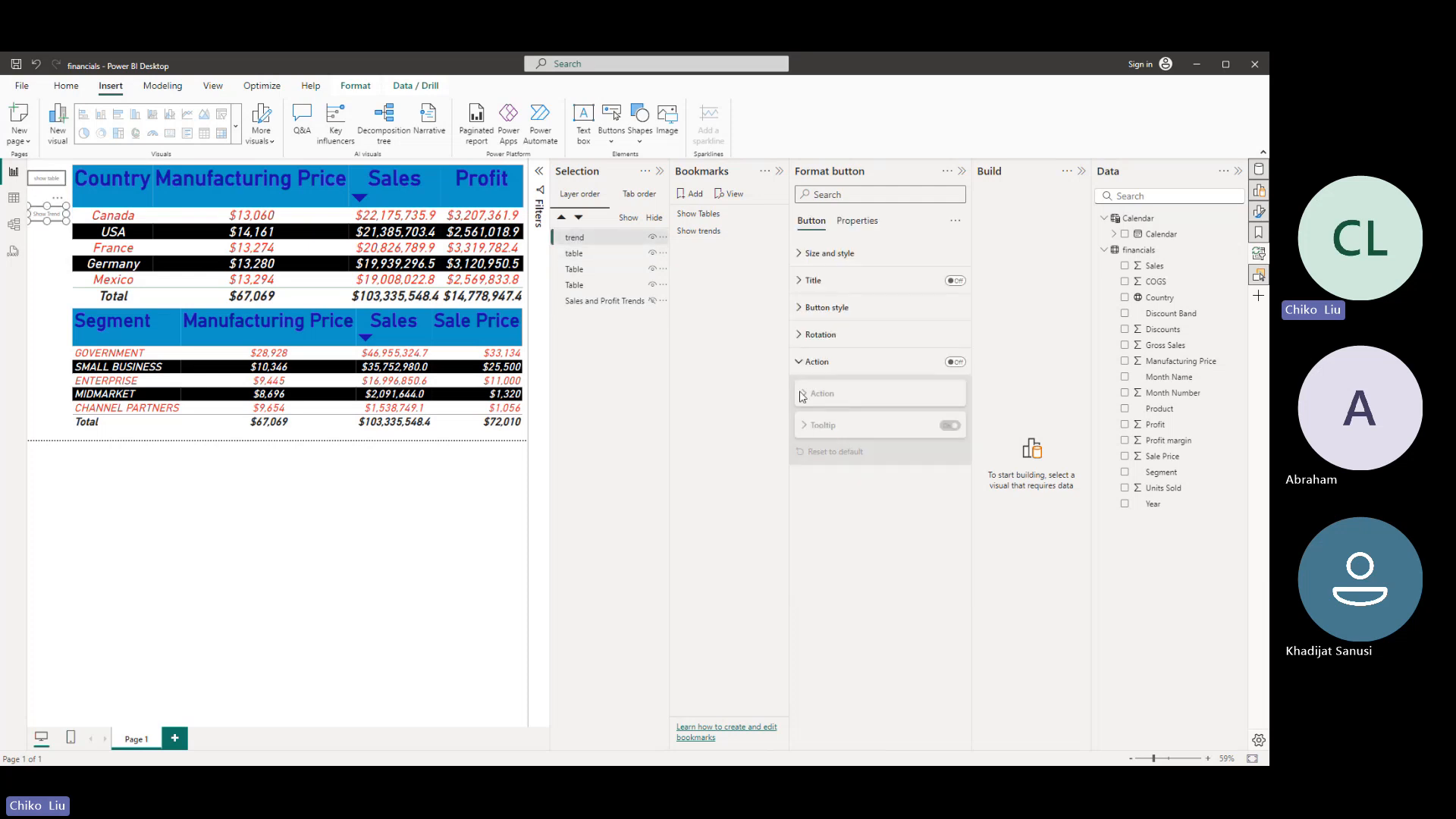
click(955, 361)
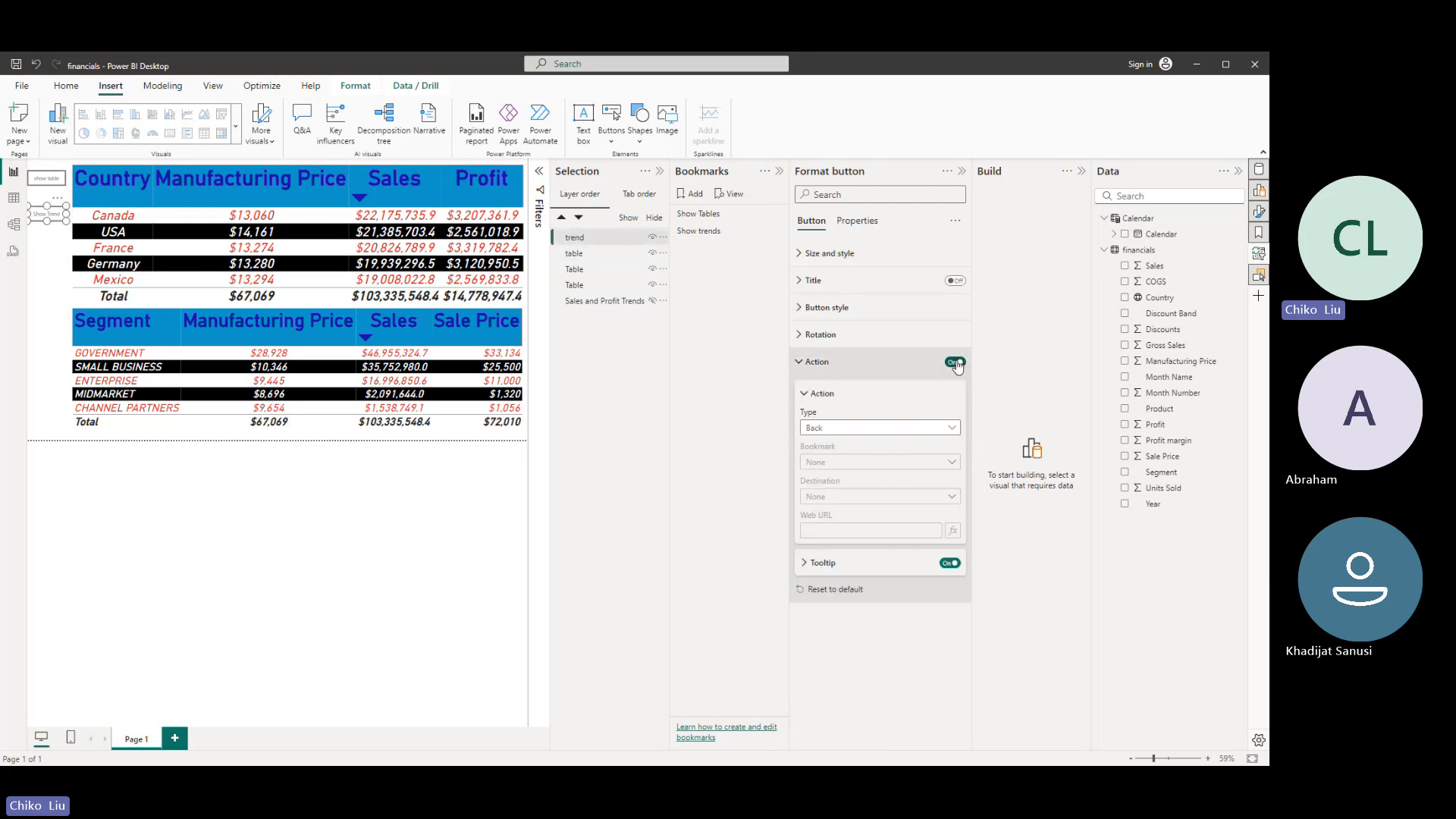
click(897, 429)
click(865, 461)
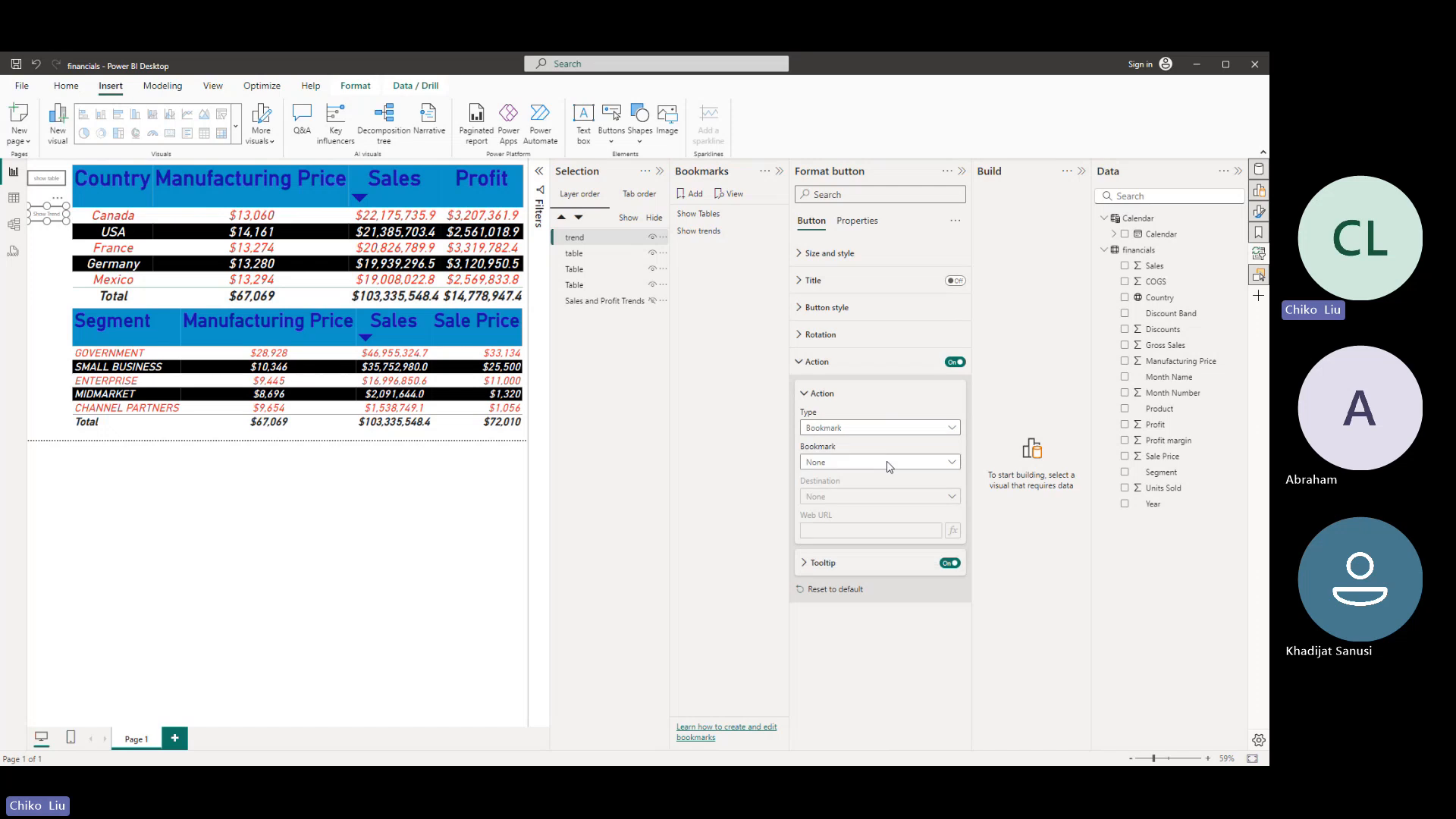
click(865, 466)
click(862, 508)
- Close every side pane except Selection and test the Show Trend and show table buttons on the page
click(779, 171)
click(1080, 173)
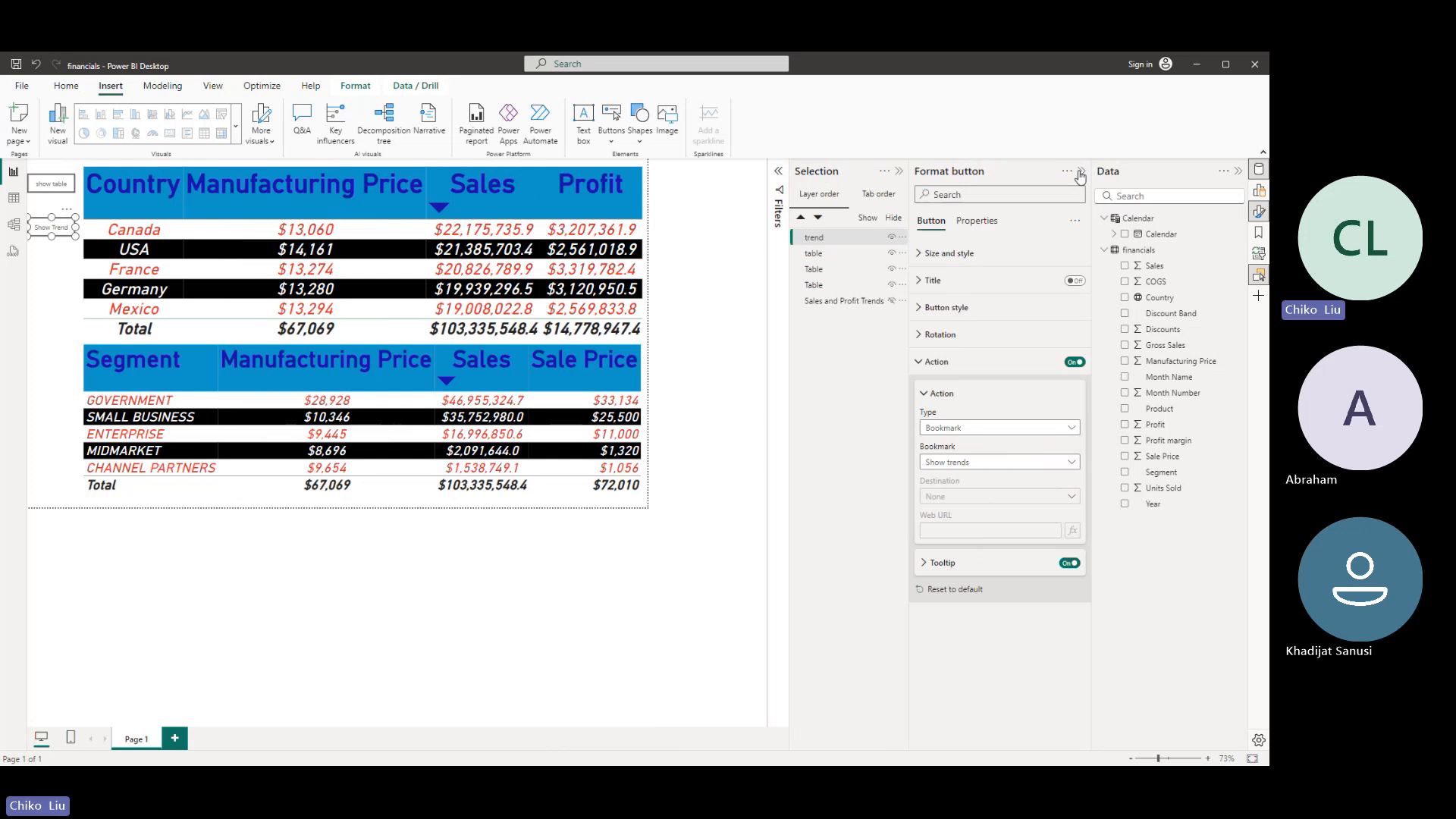
click(1239, 172)
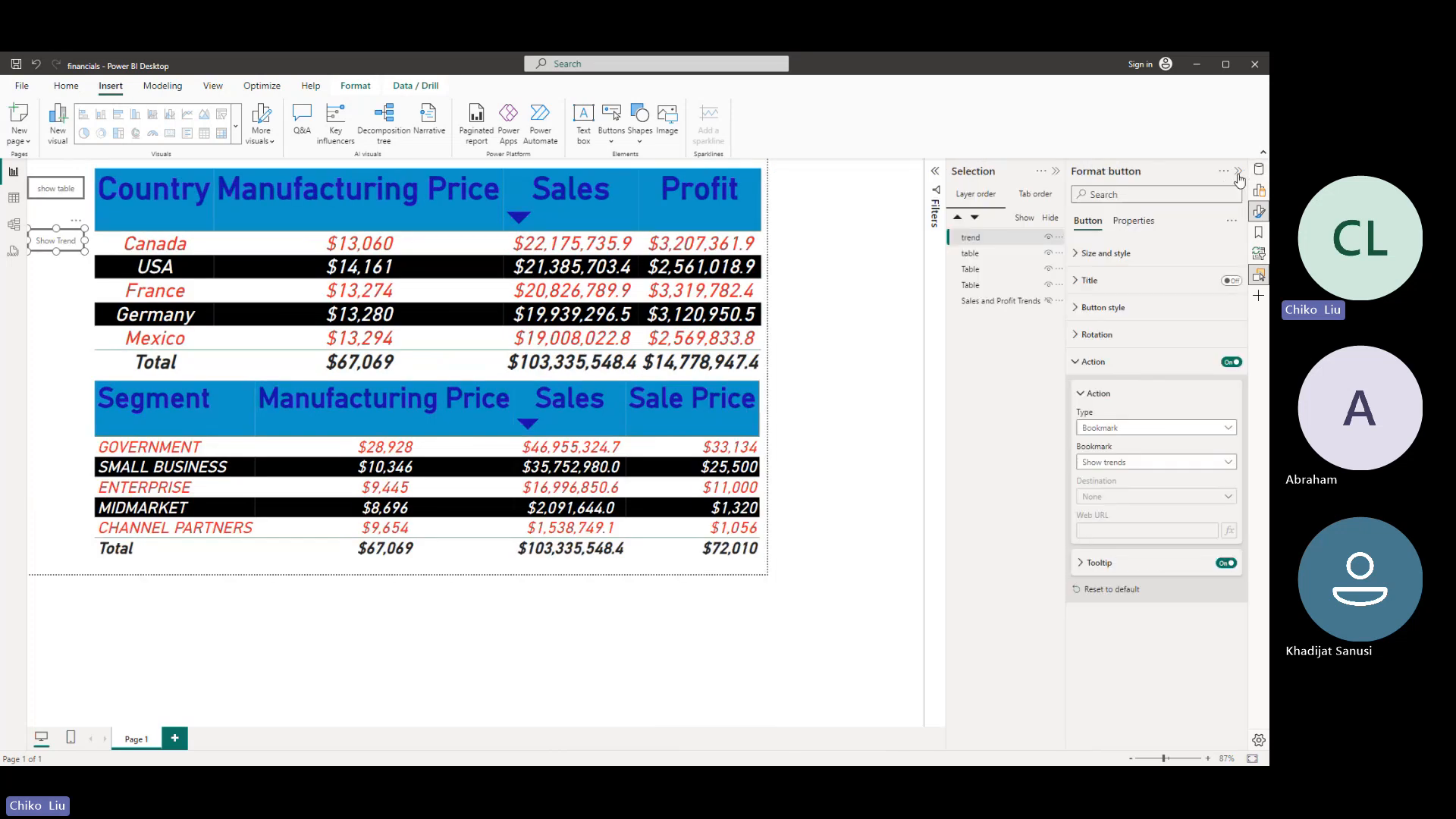
click(1239, 173)
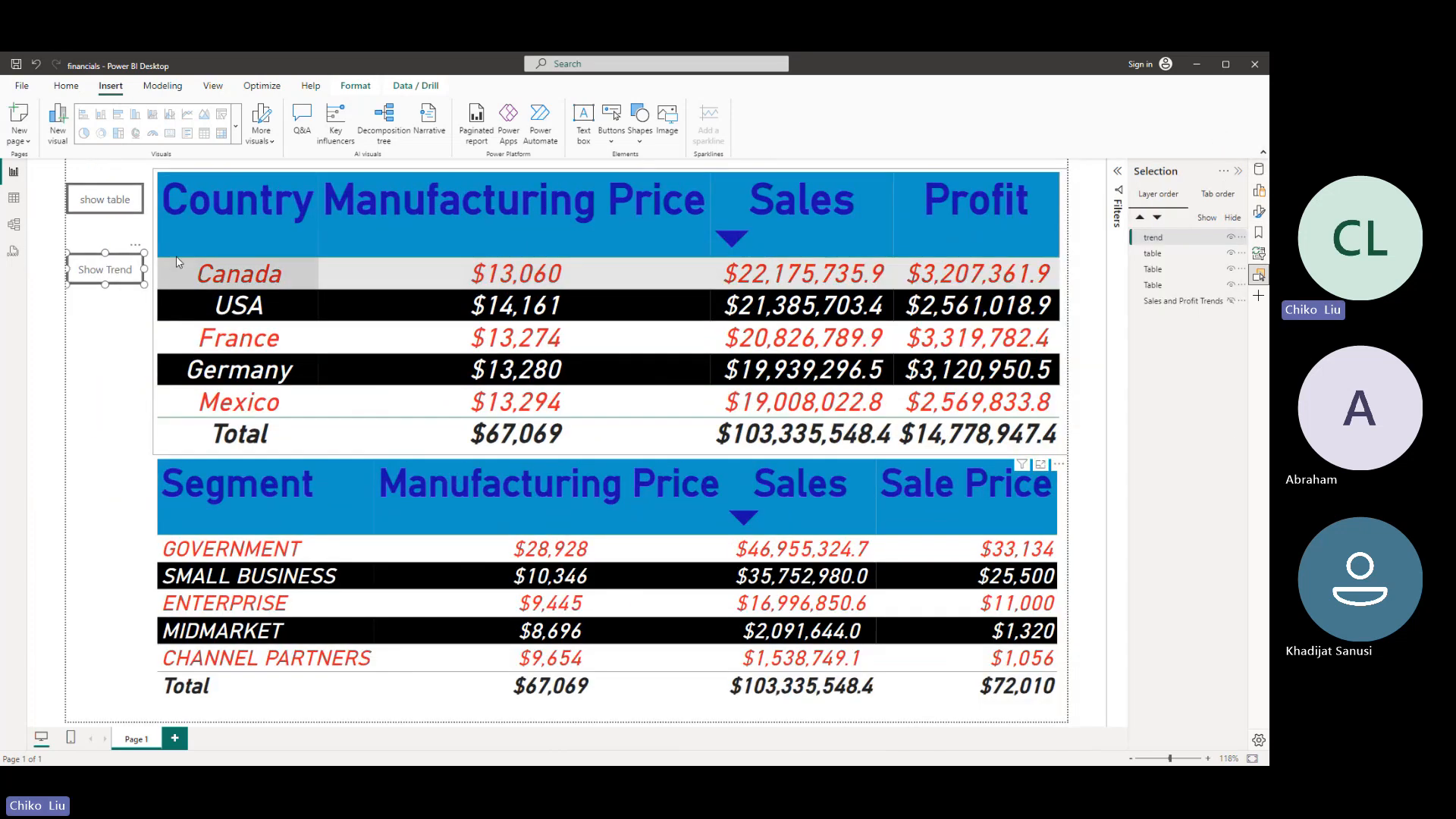
ctrl+click(118, 279)
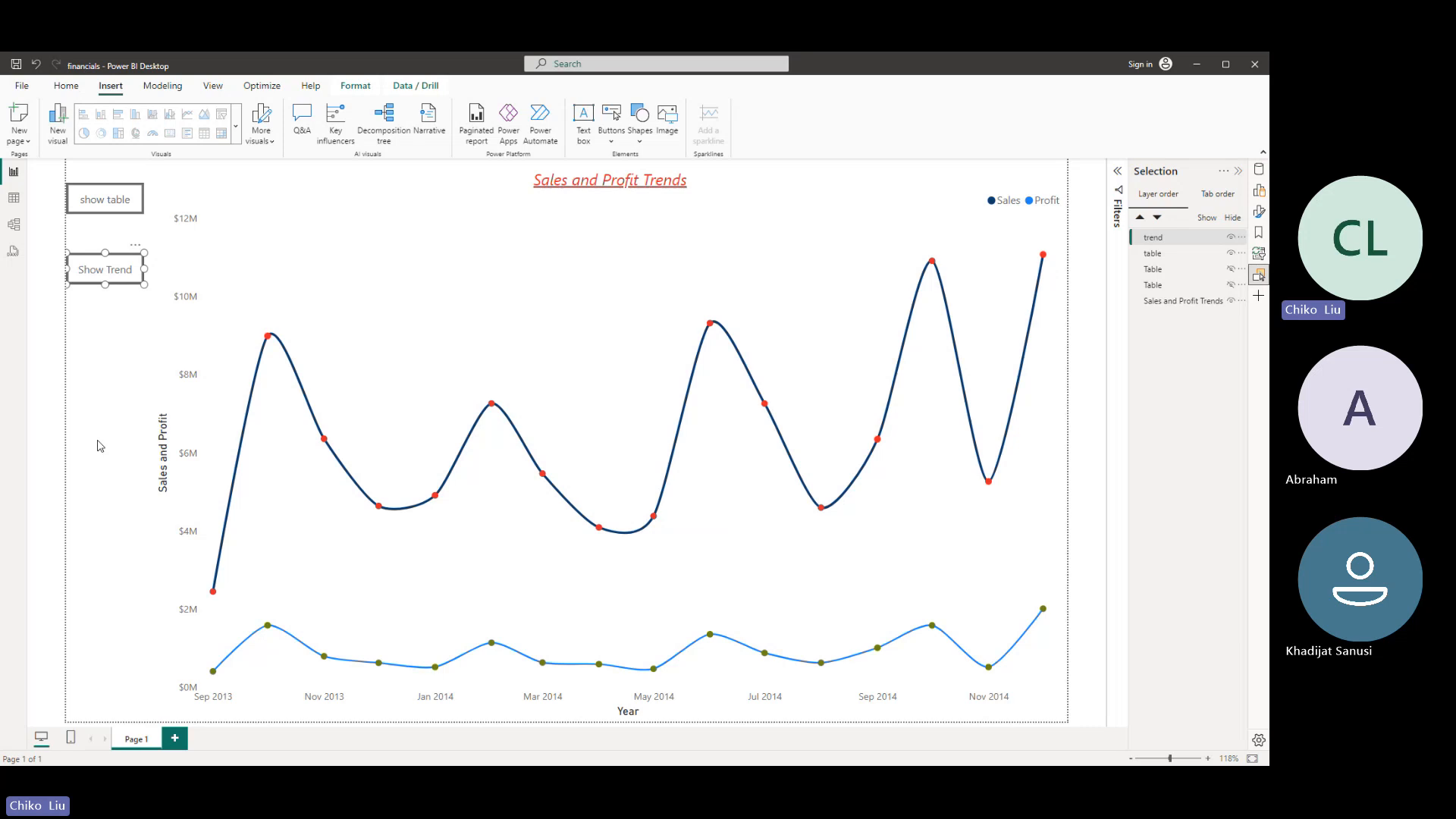
ctrl+click(116, 208)
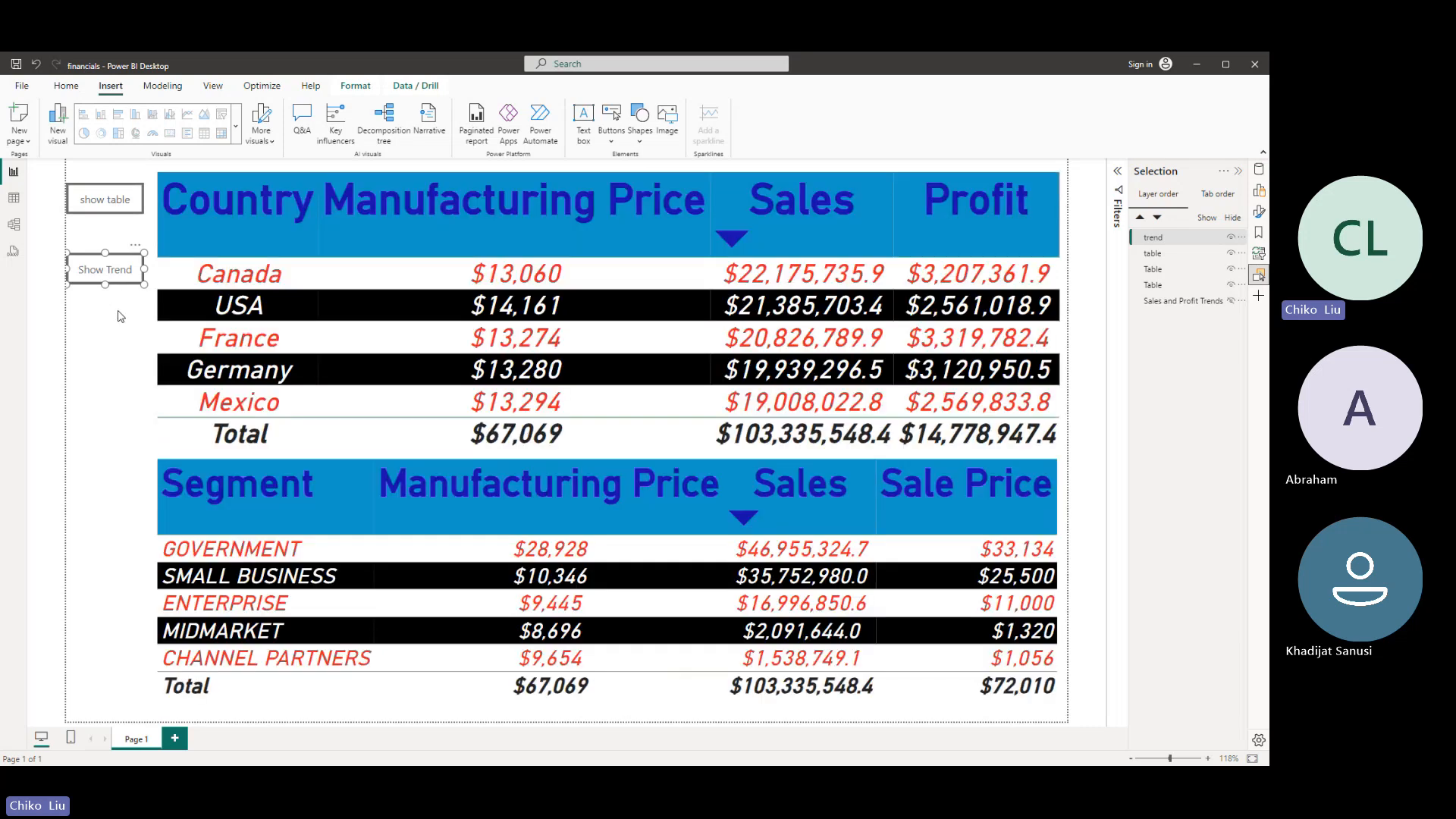
- Reopen the bookmark and format settings, place the Show Trend button exactly over the show table button, and hide the table button
click(1259, 235)
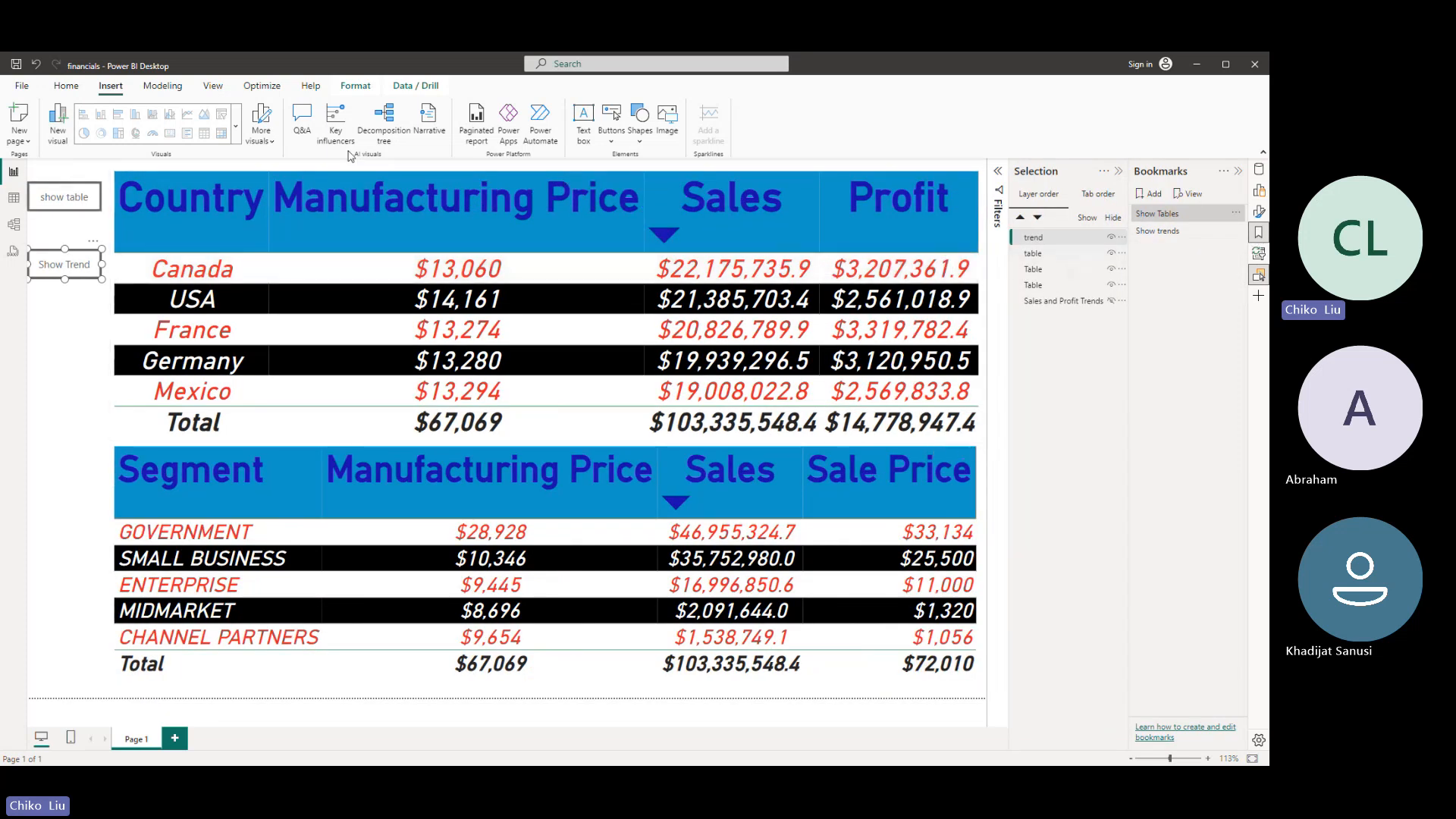
click(1259, 212)
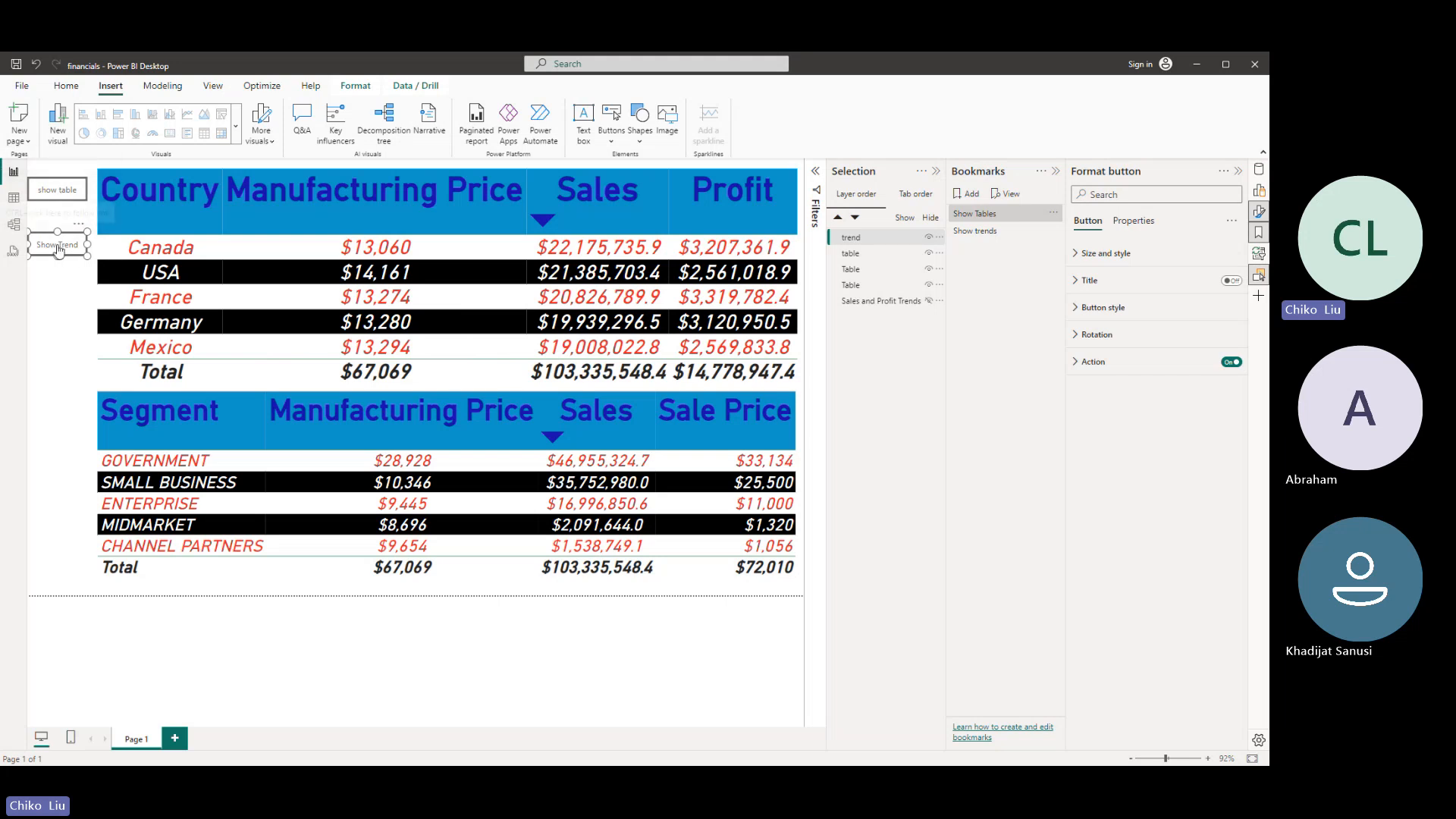
drag(59, 250, 60, 196)
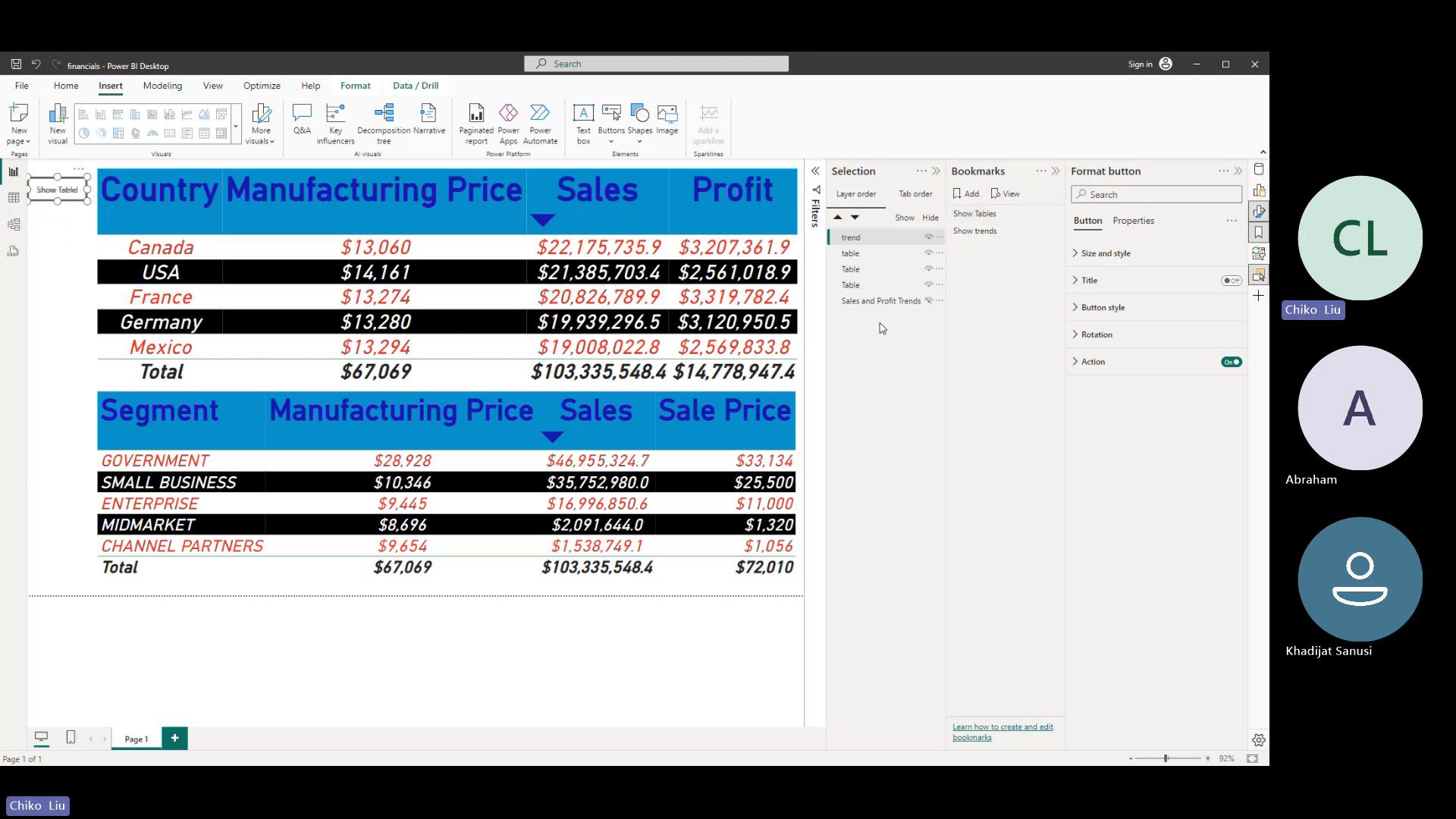
click(930, 255)
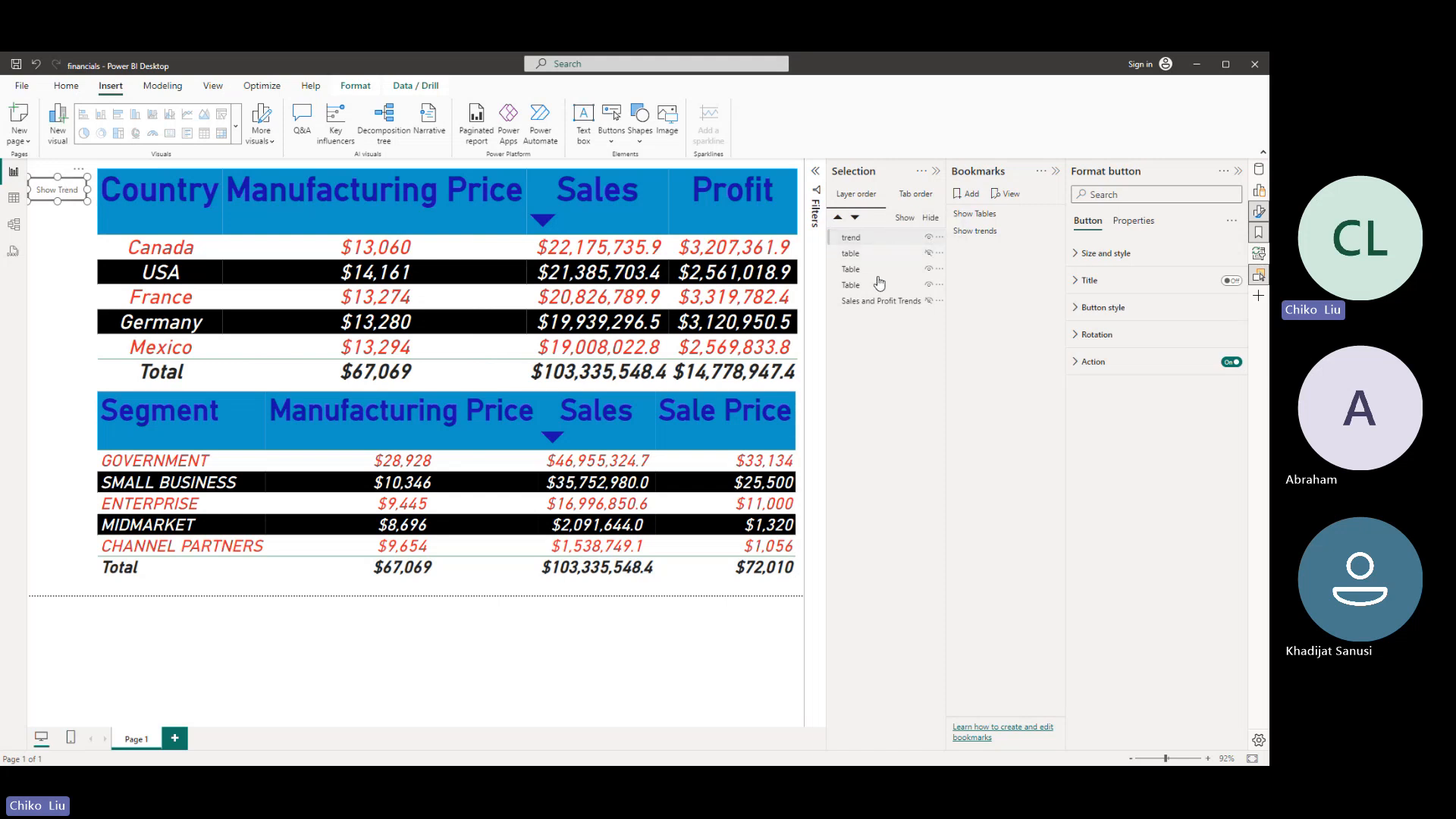
- Select all five layers, with only the Show Trend button and both tables visible, and update the Show Tables bookmark
click(876, 301)
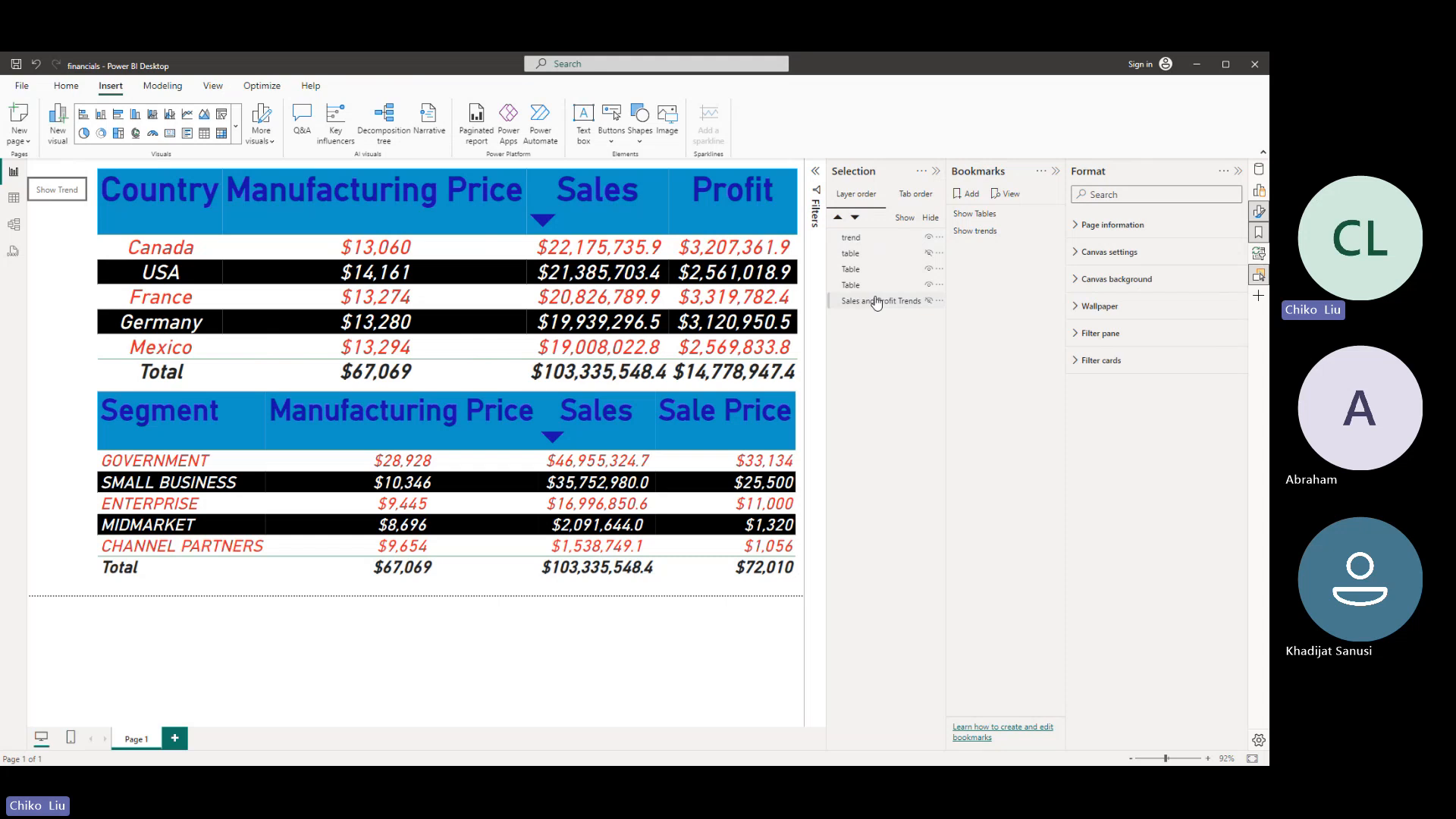
click(876, 301)
shift+click(863, 241)
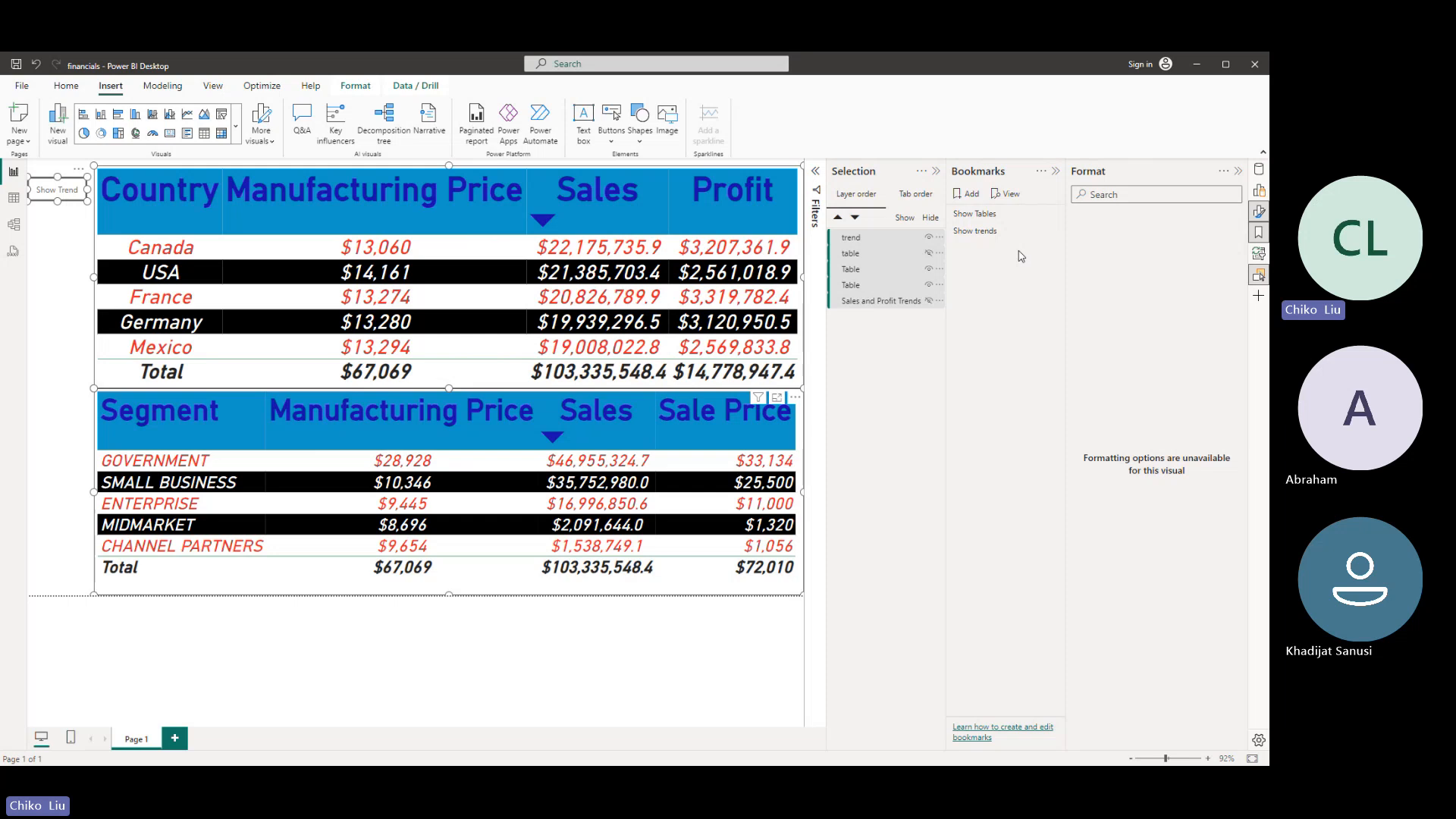
click(1053, 214)
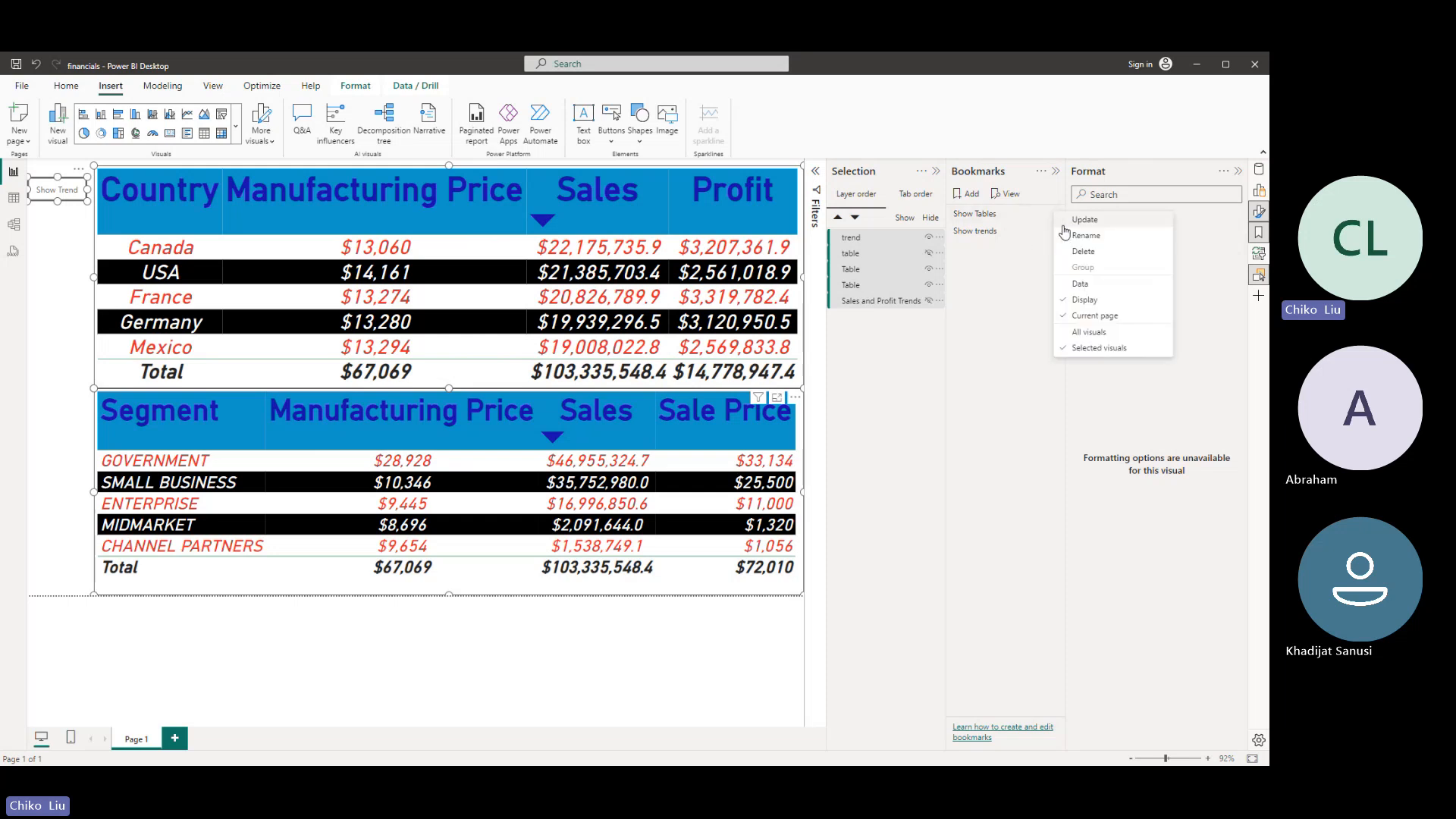
click(1070, 225)
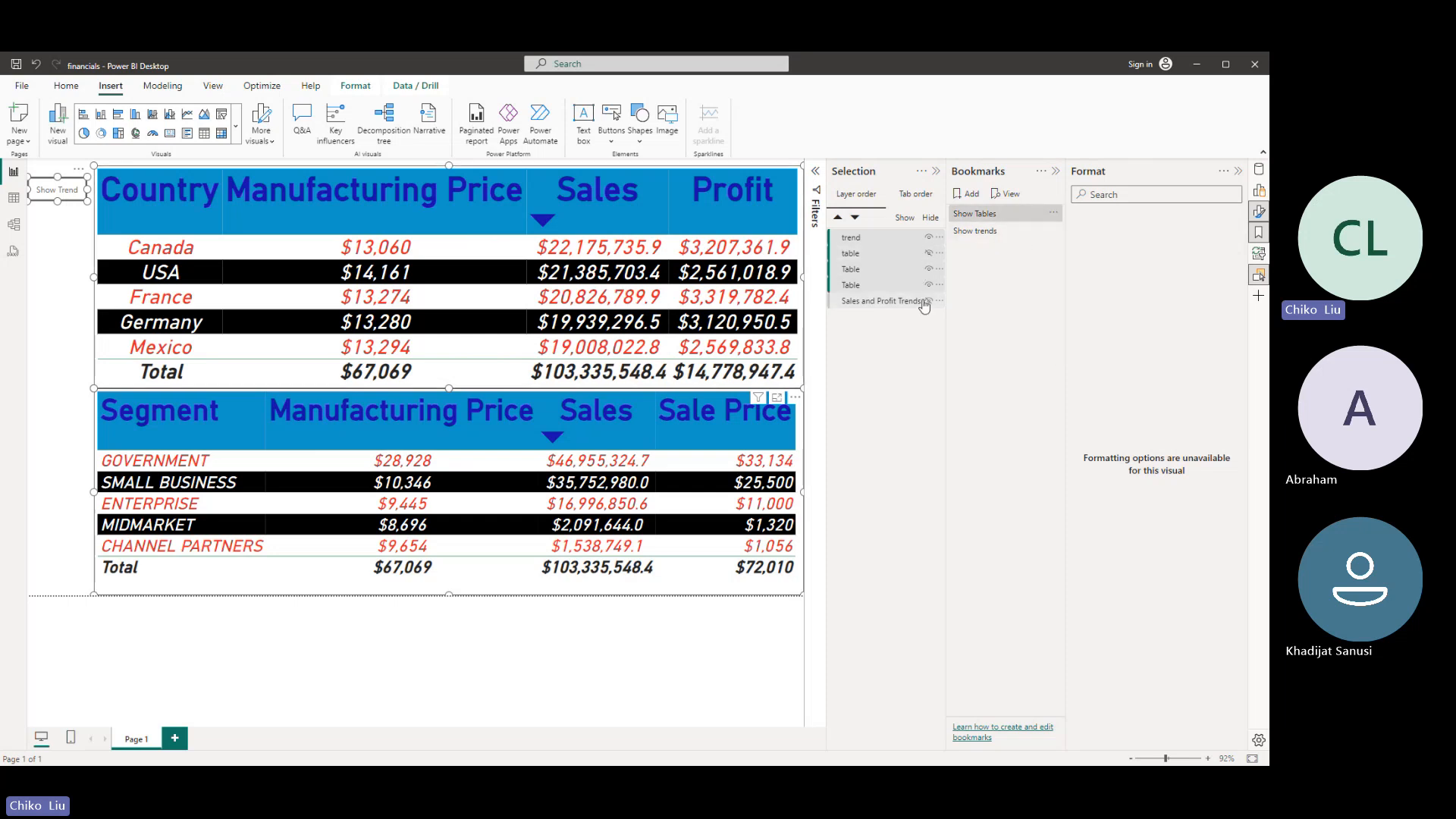
- Apply the Show trends bookmark, swap the Show Trend button for the show table button, and update the bookmark with all layers selected
click(974, 231)
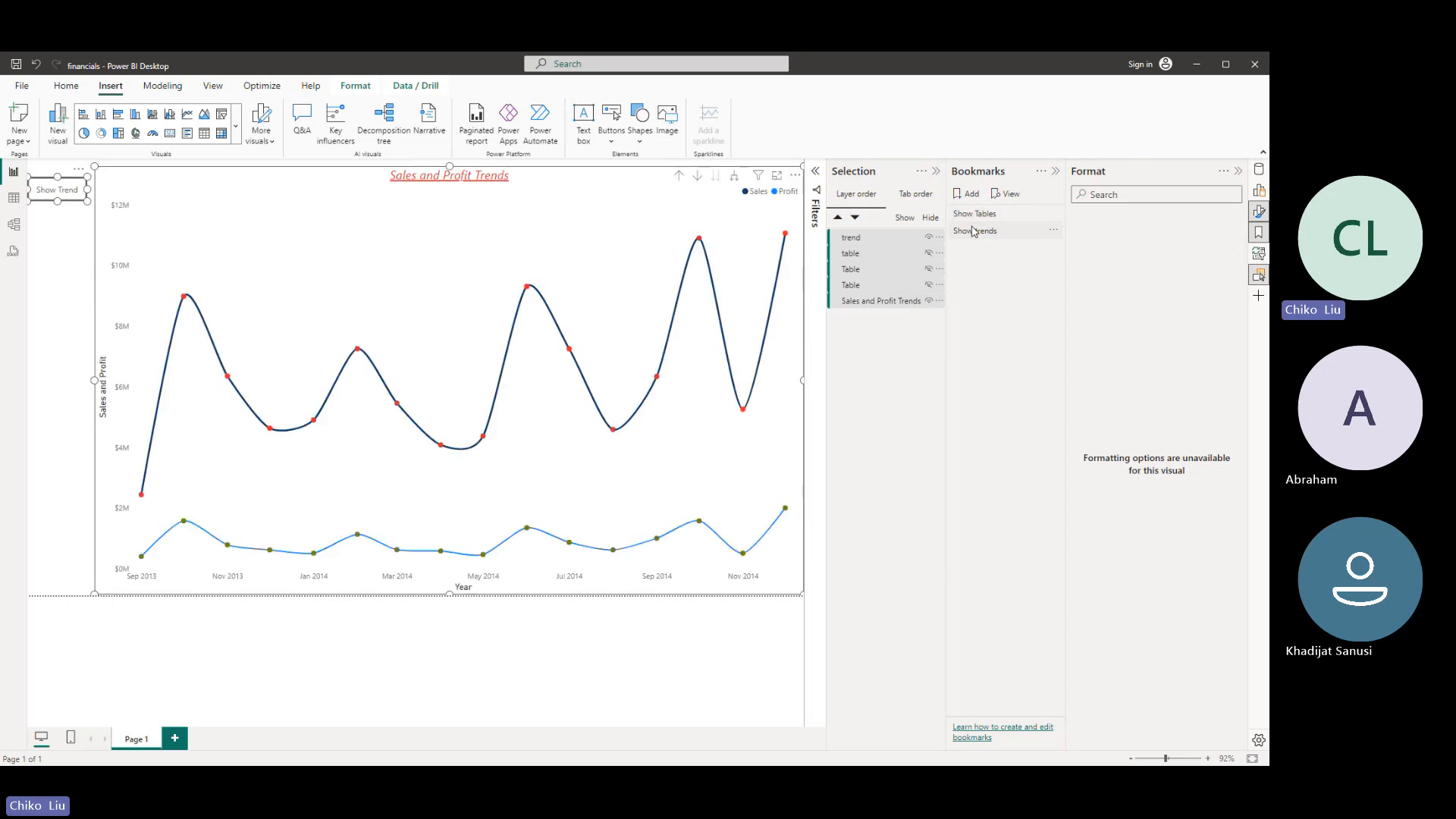
click(930, 254)
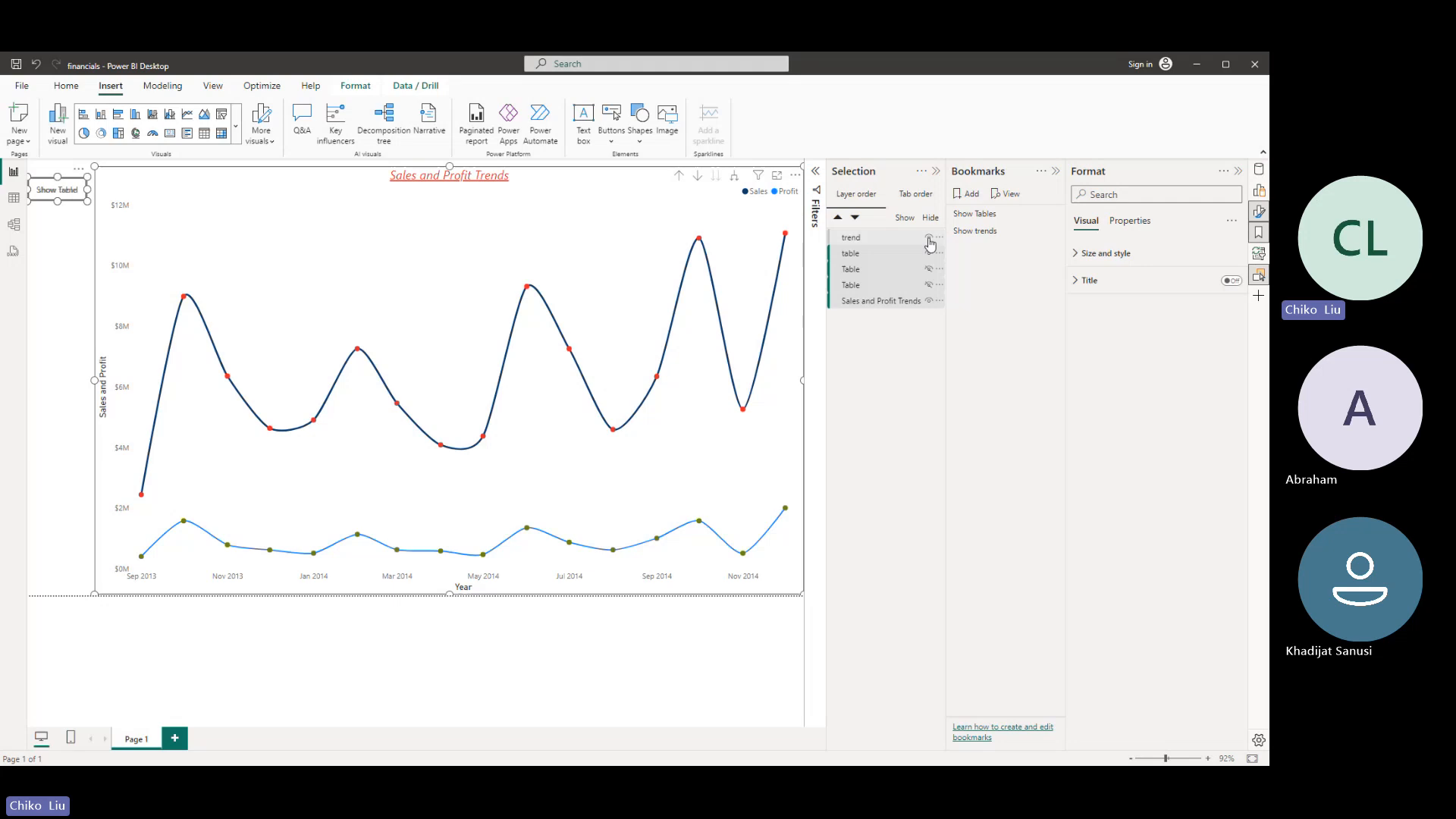
click(929, 238)
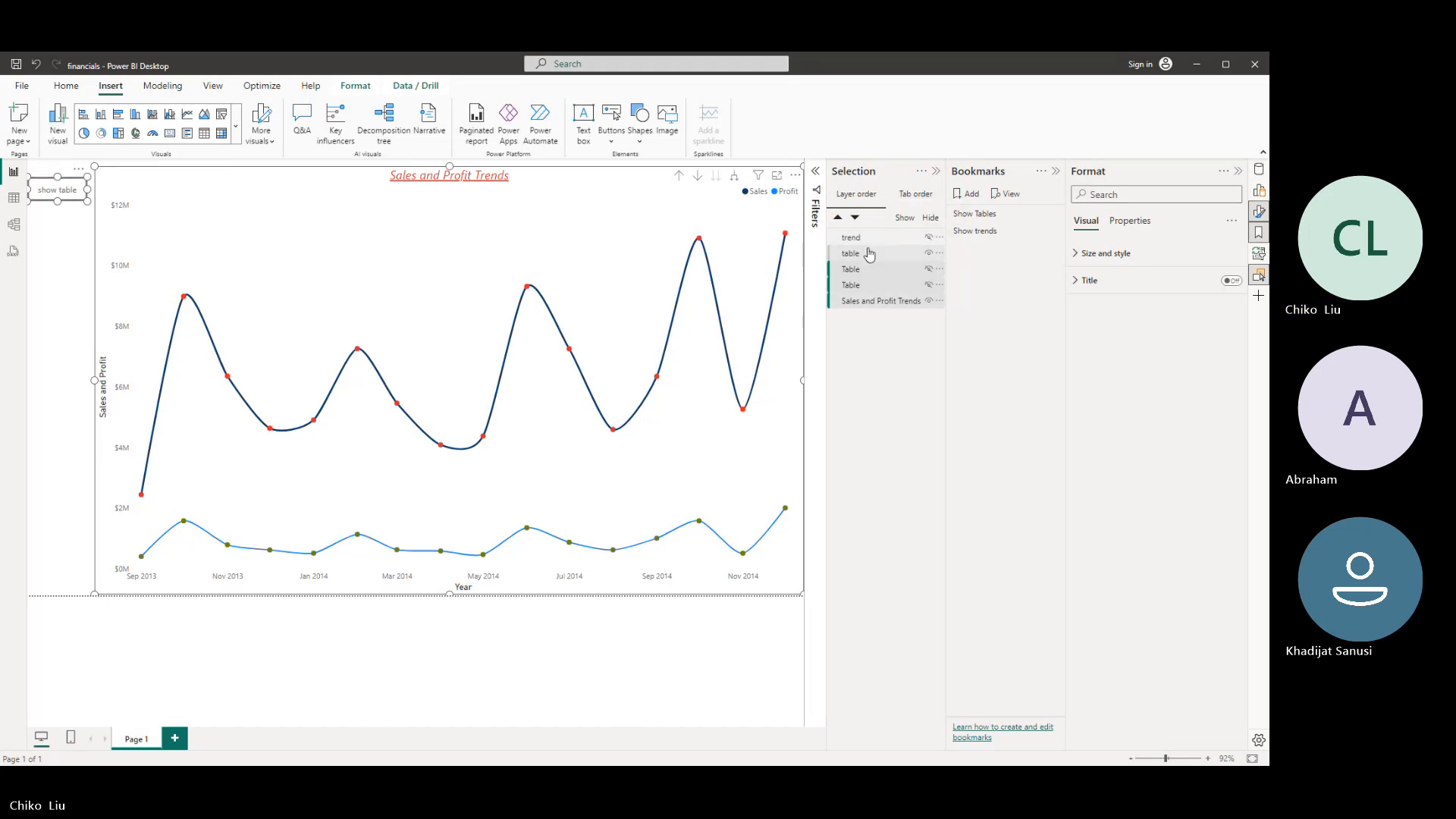
shift+click(859, 306)
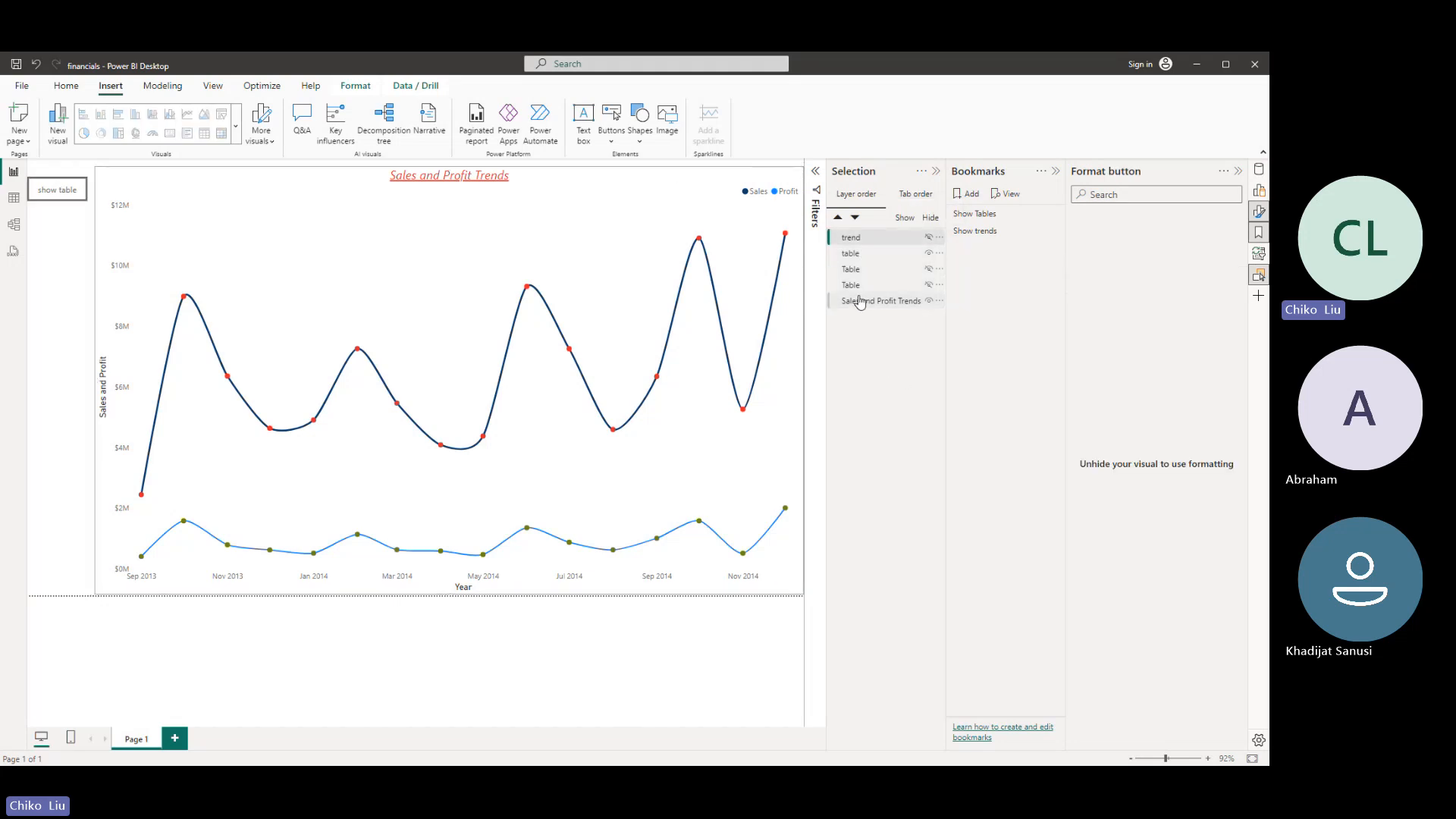
shift+click(860, 301)
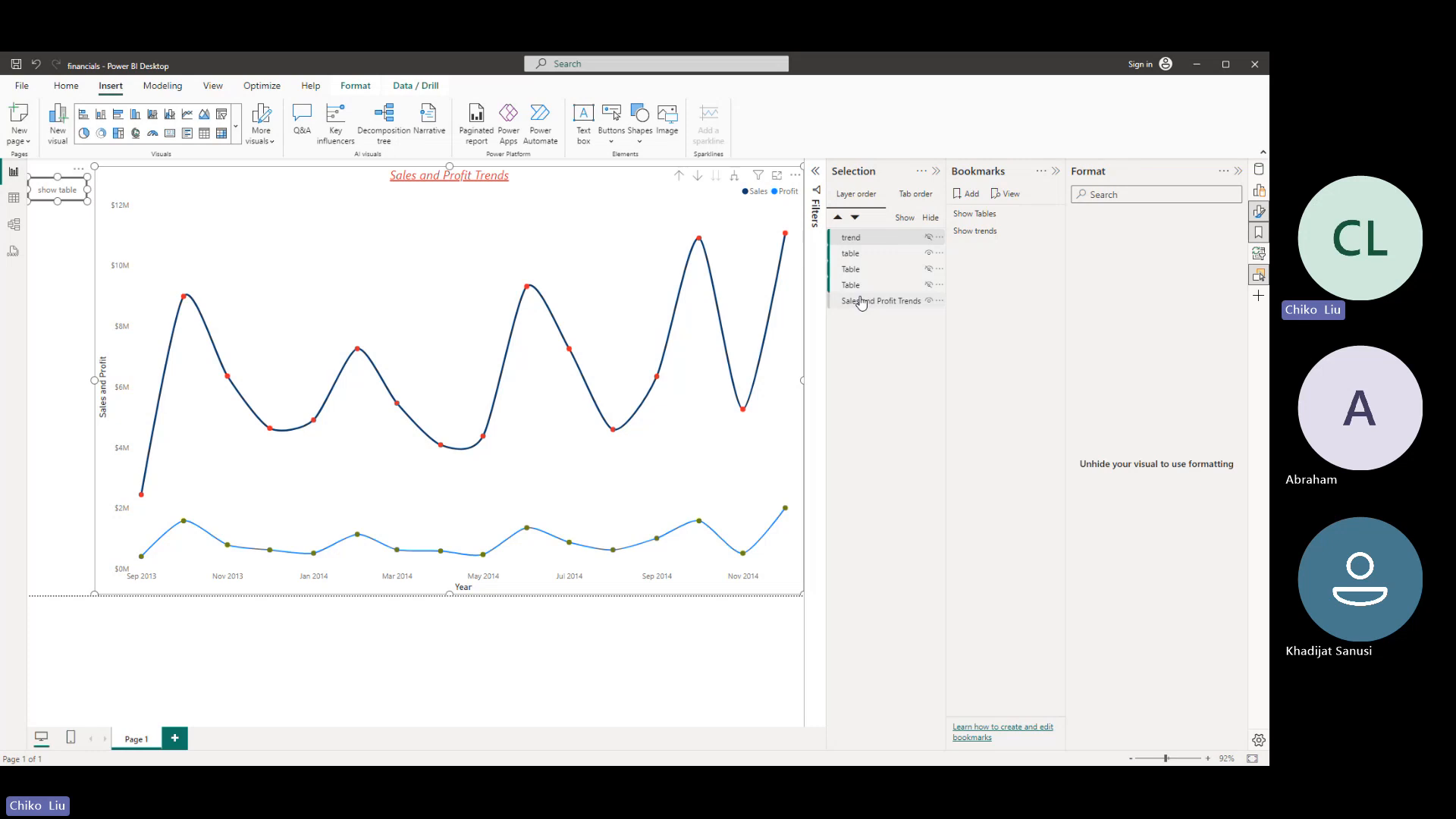
click(1054, 231)
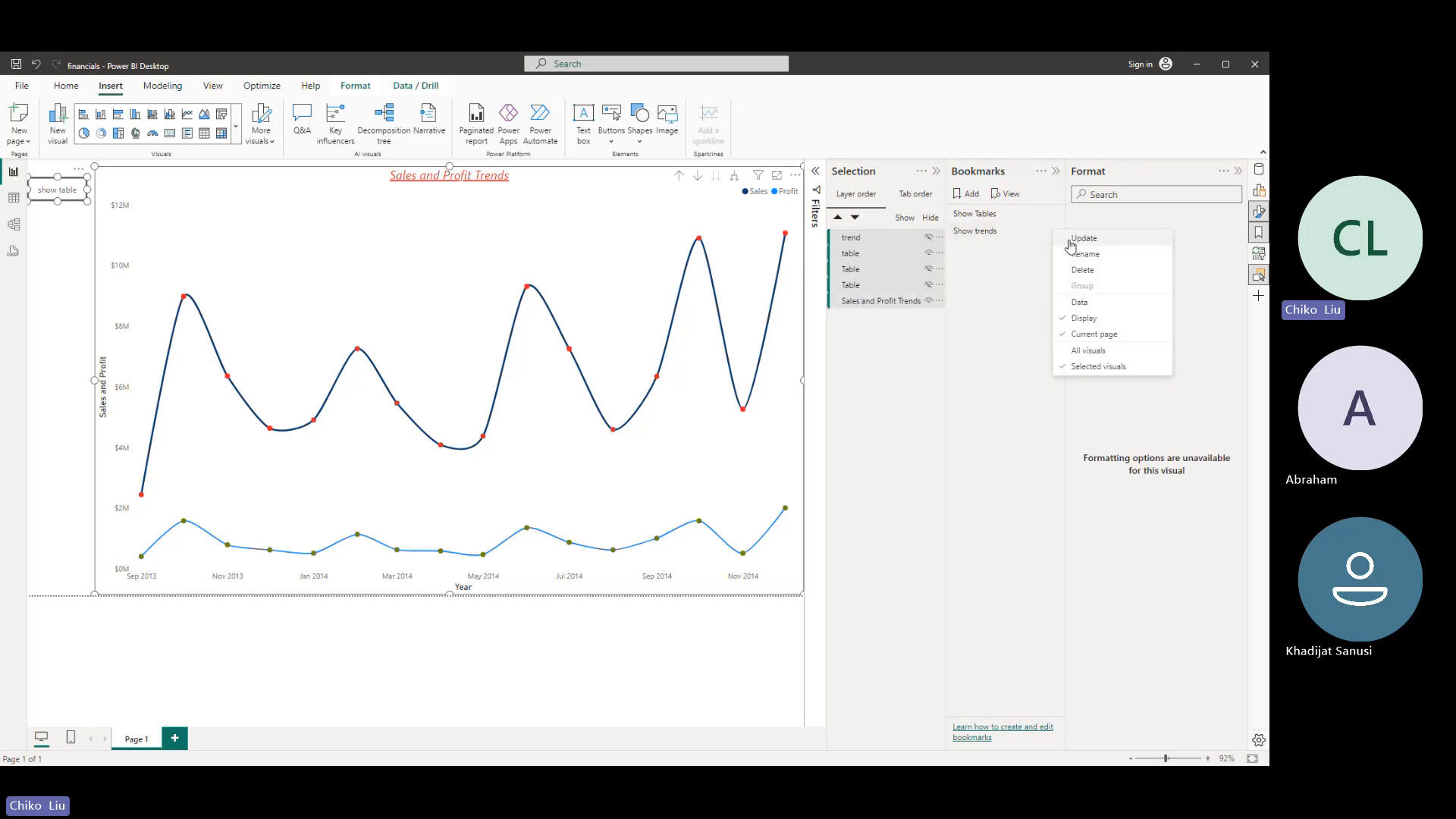
click(1072, 246)
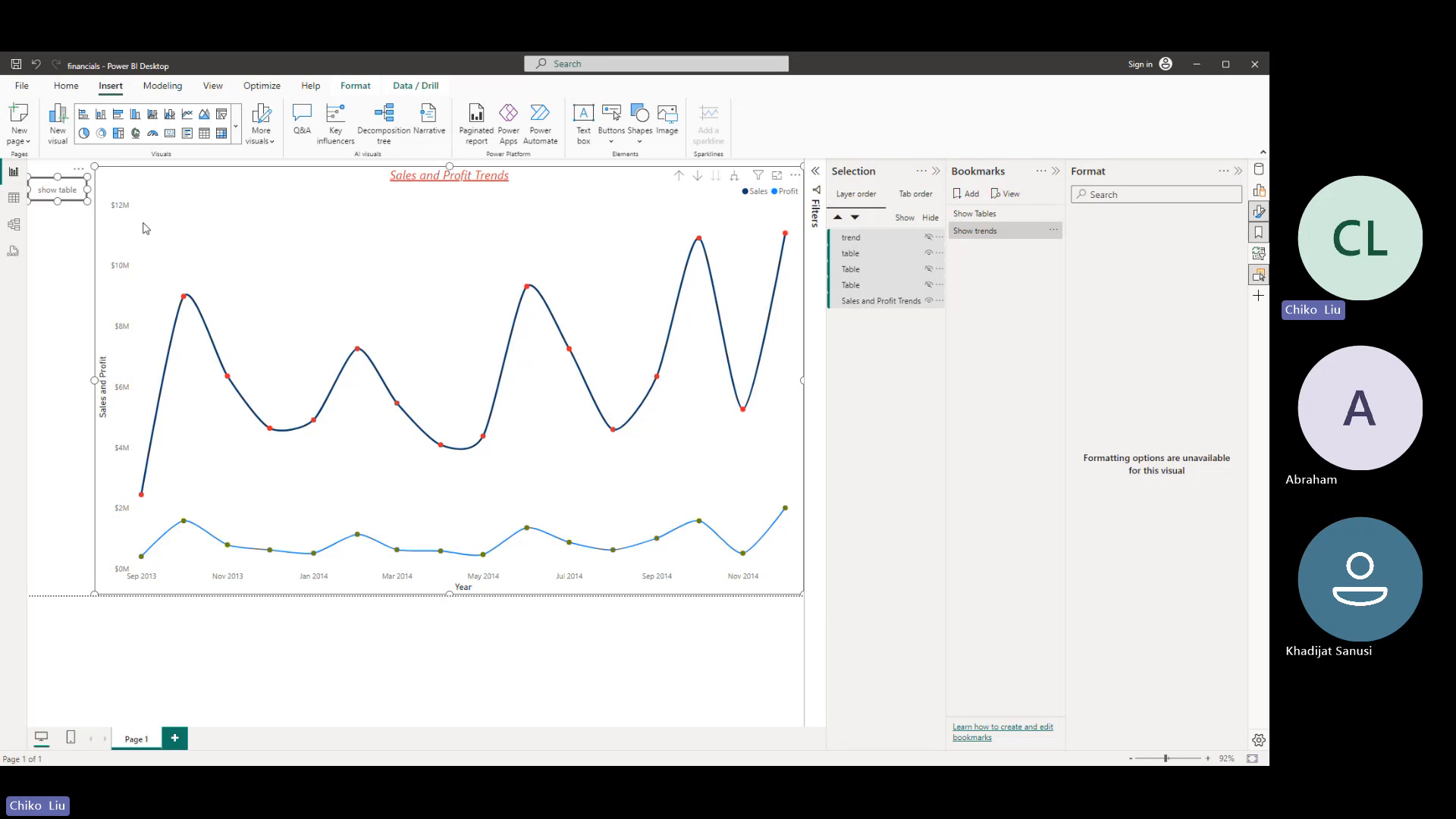
- Close the bookmark and format settings and test toggling between the chart and the tables with the overlapping buttons
click(1056, 173)
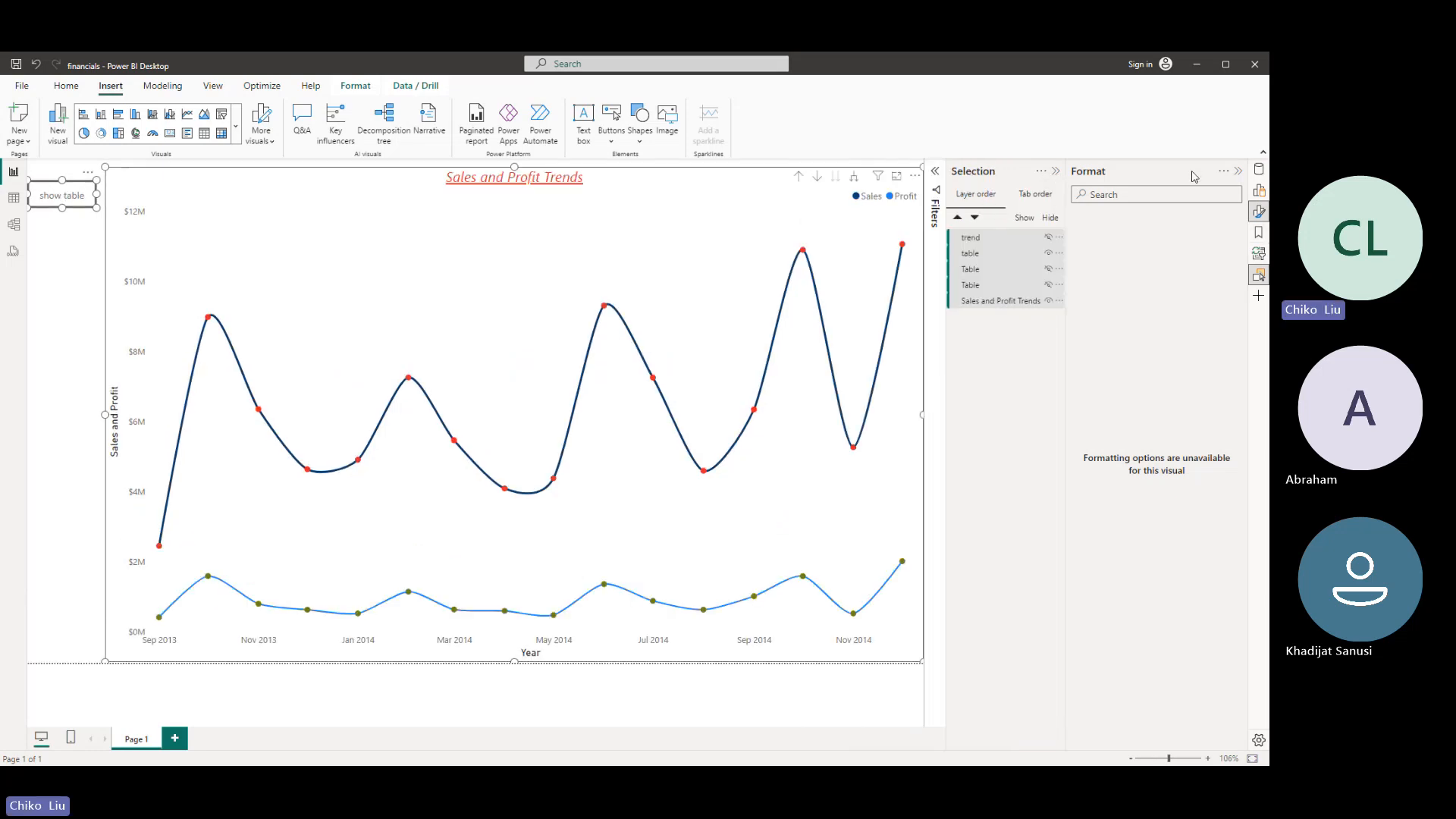
click(1237, 173)
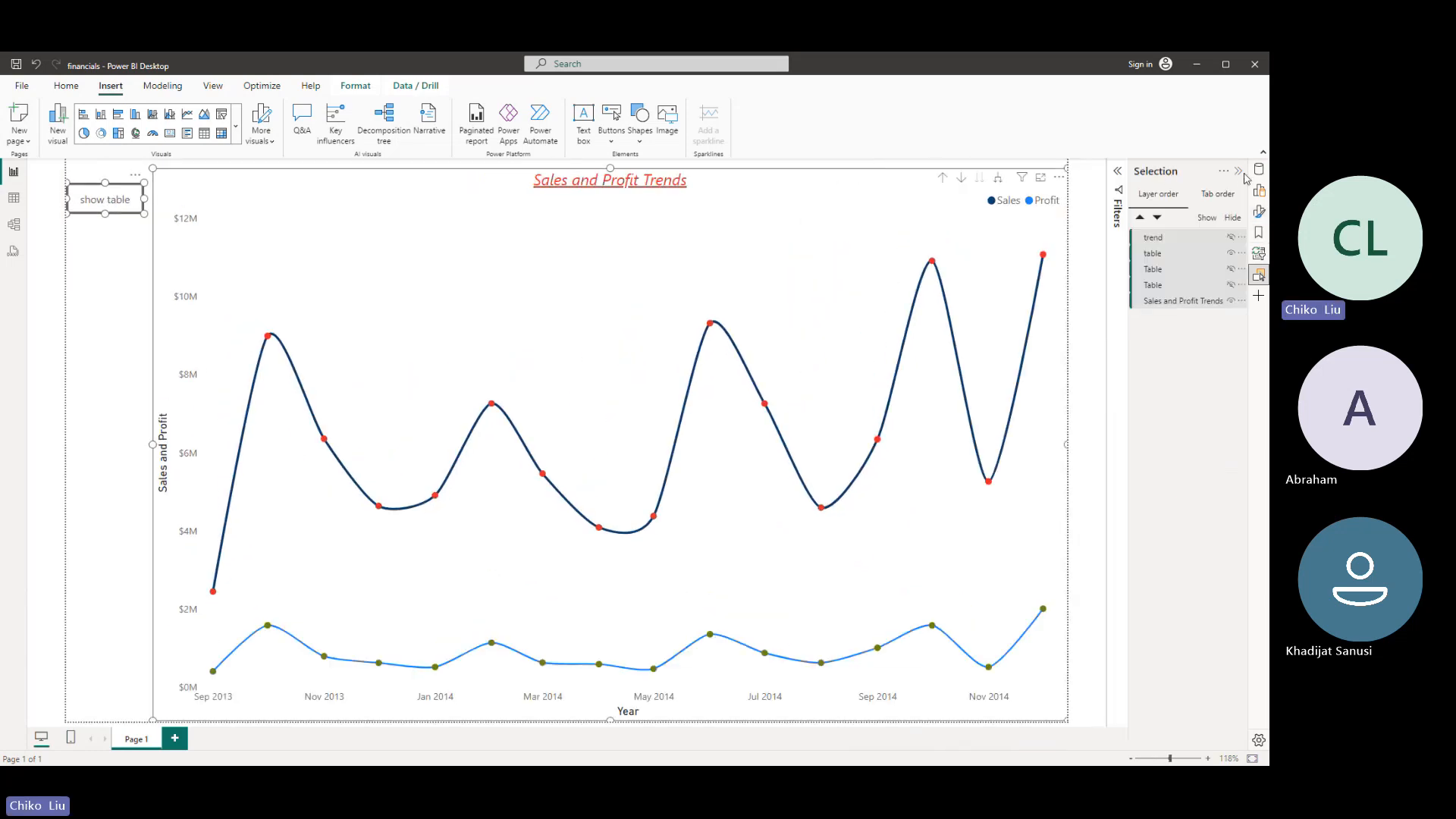
click(121, 268)
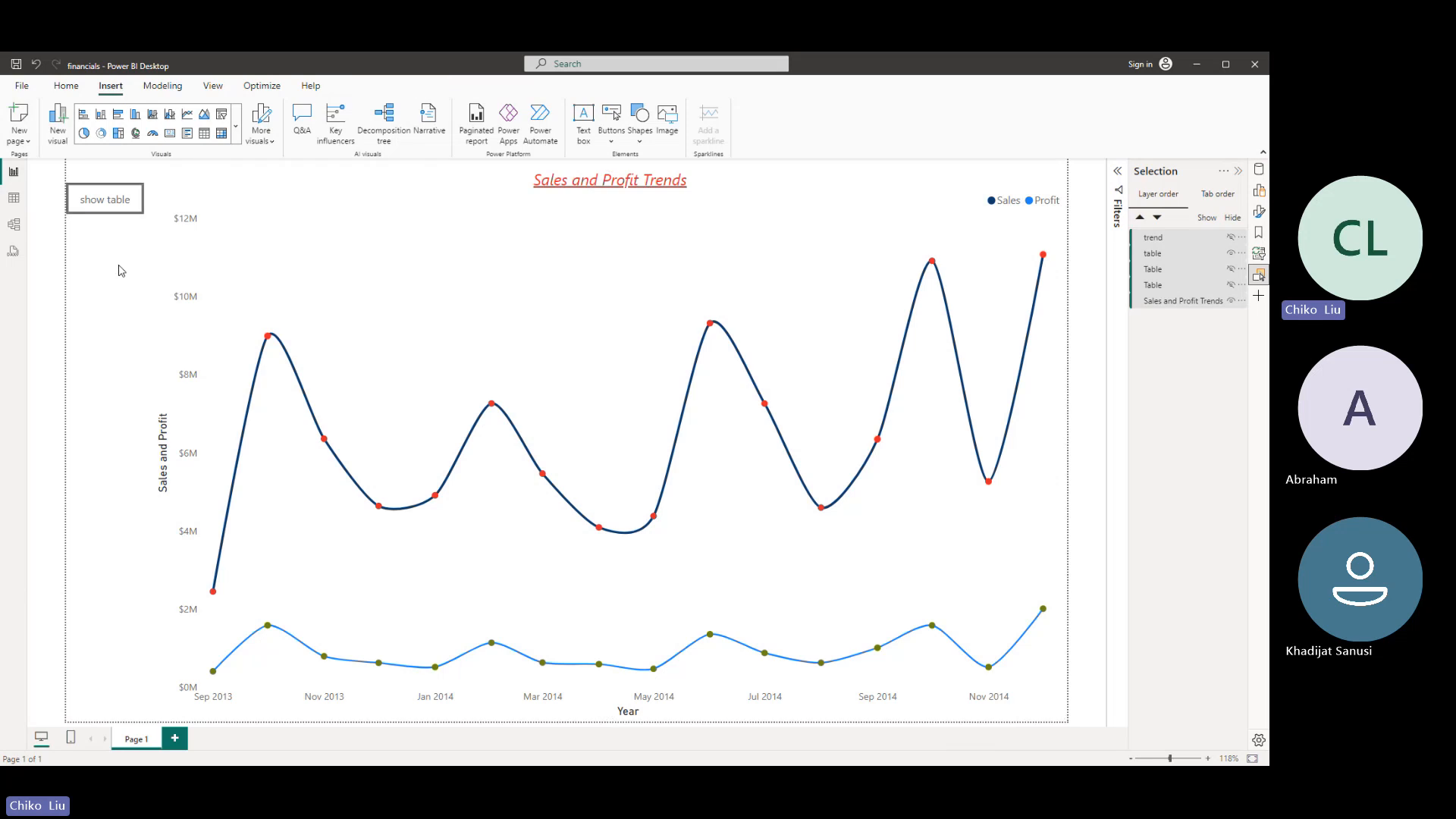
ctrl+click(105, 213)
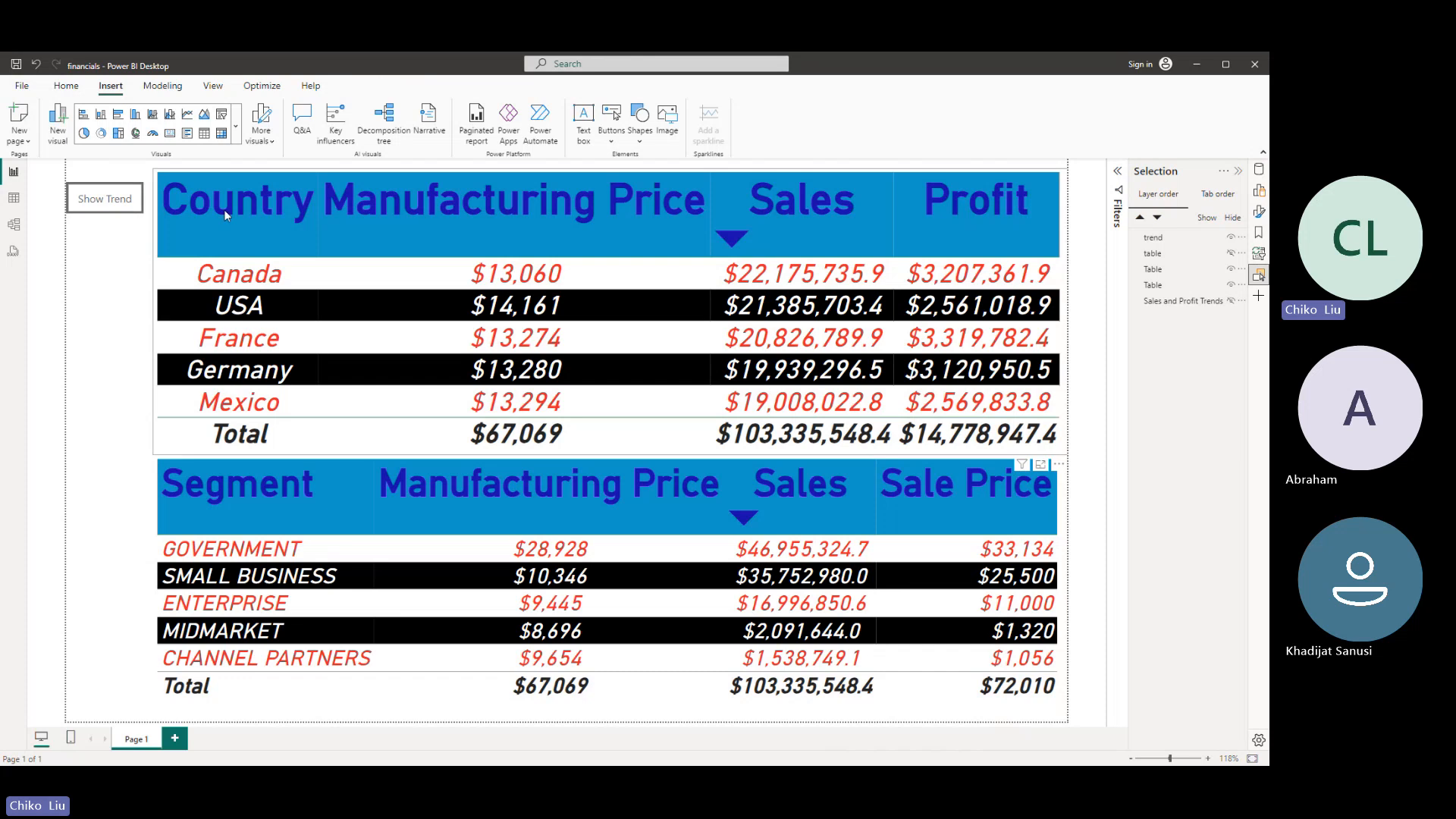
ctrl+click(121, 203)
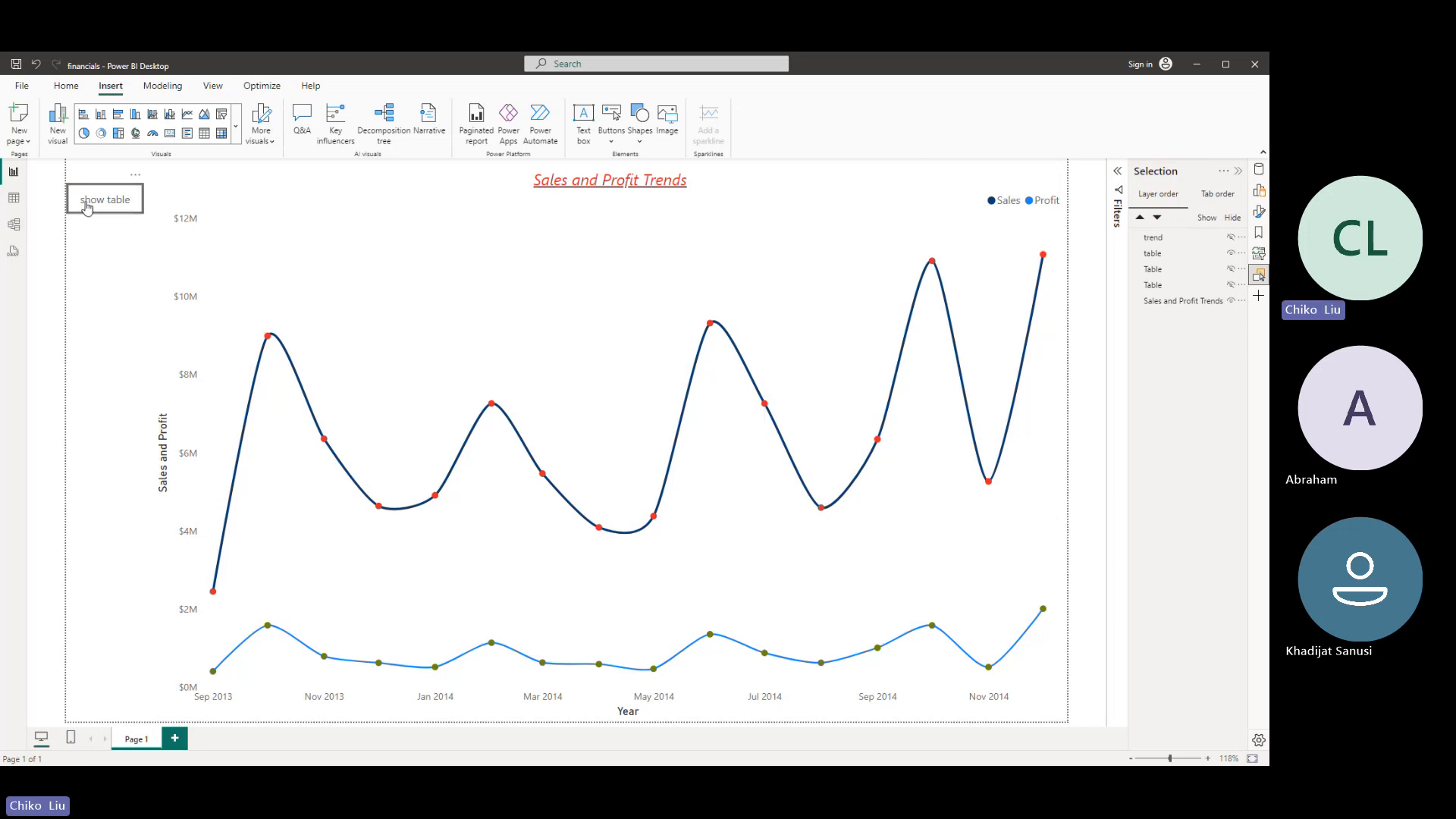
- Change the show table button's shape to Rounded Rectangle with 13% rounded corners
click(119, 211)
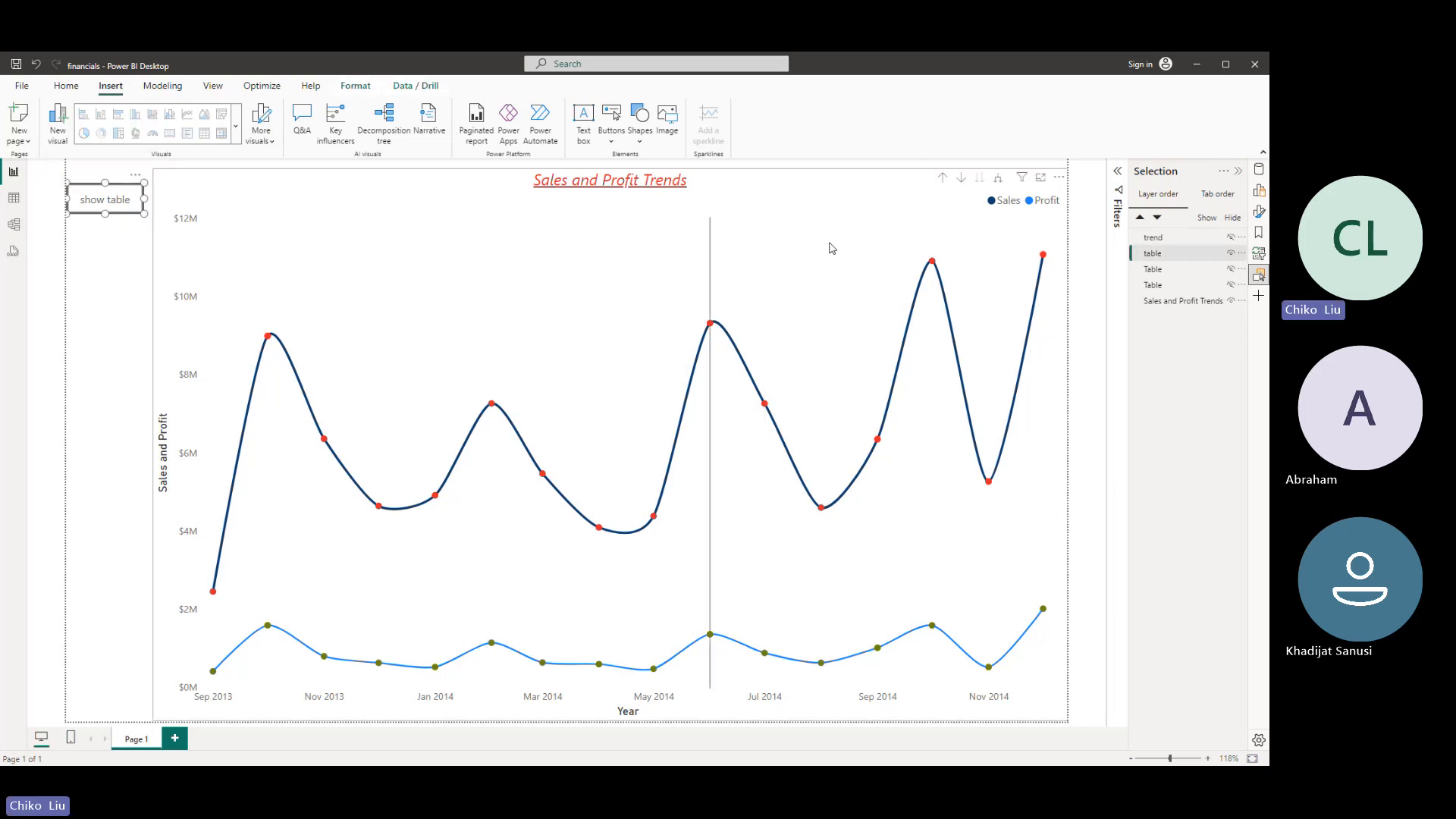
click(1259, 212)
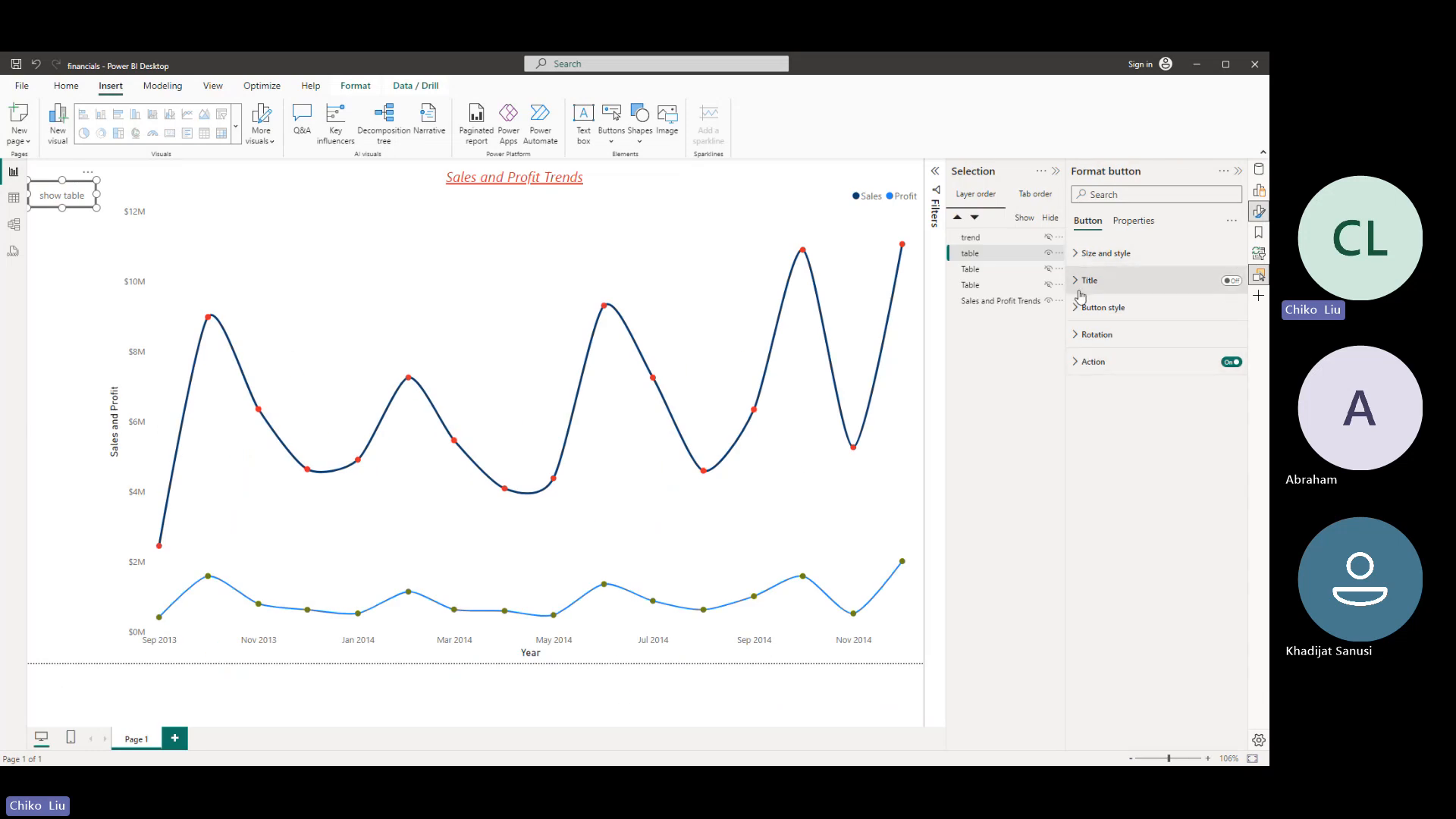
click(1092, 307)
click(1115, 422)
click(1121, 441)
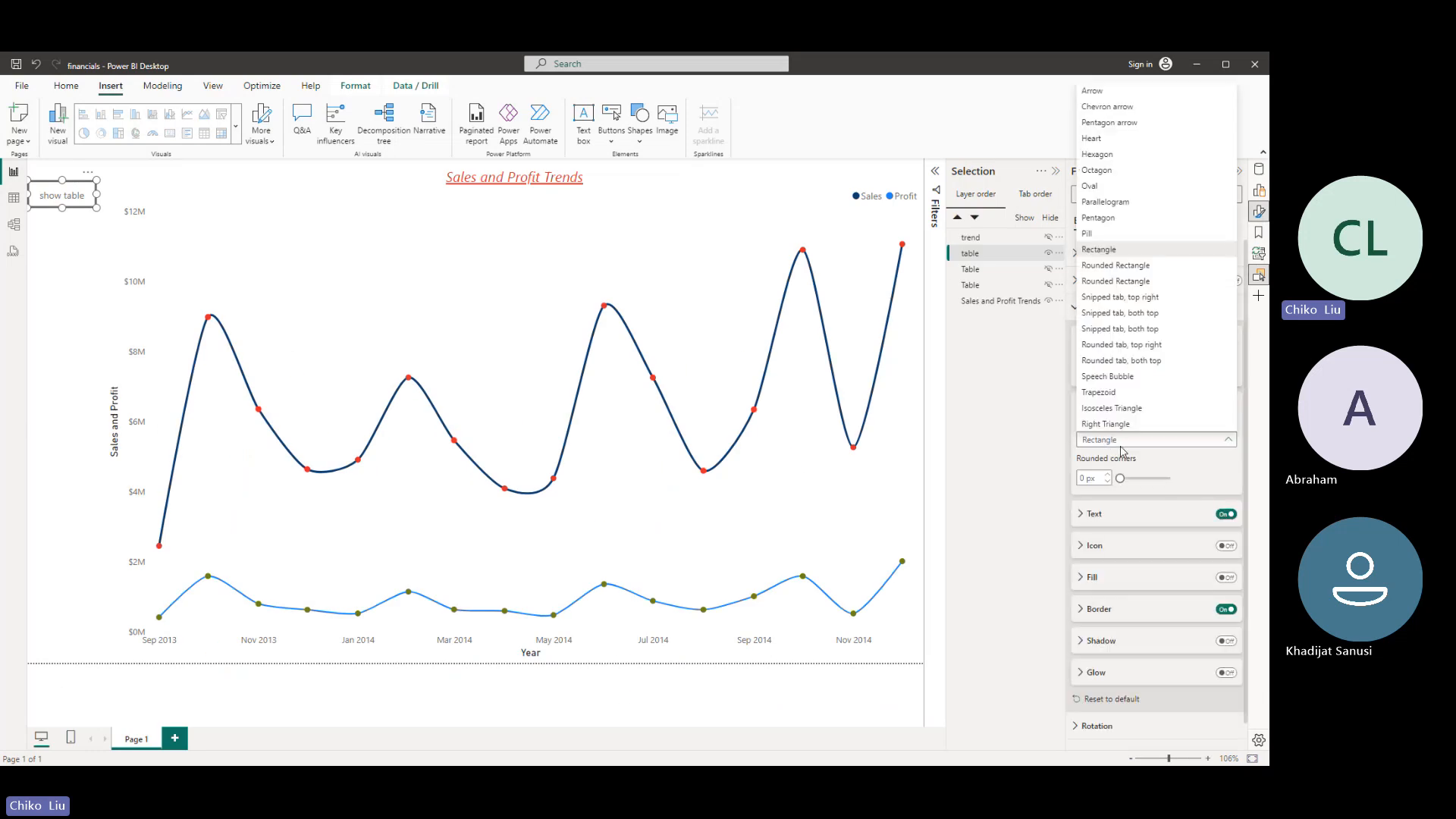
click(1112, 267)
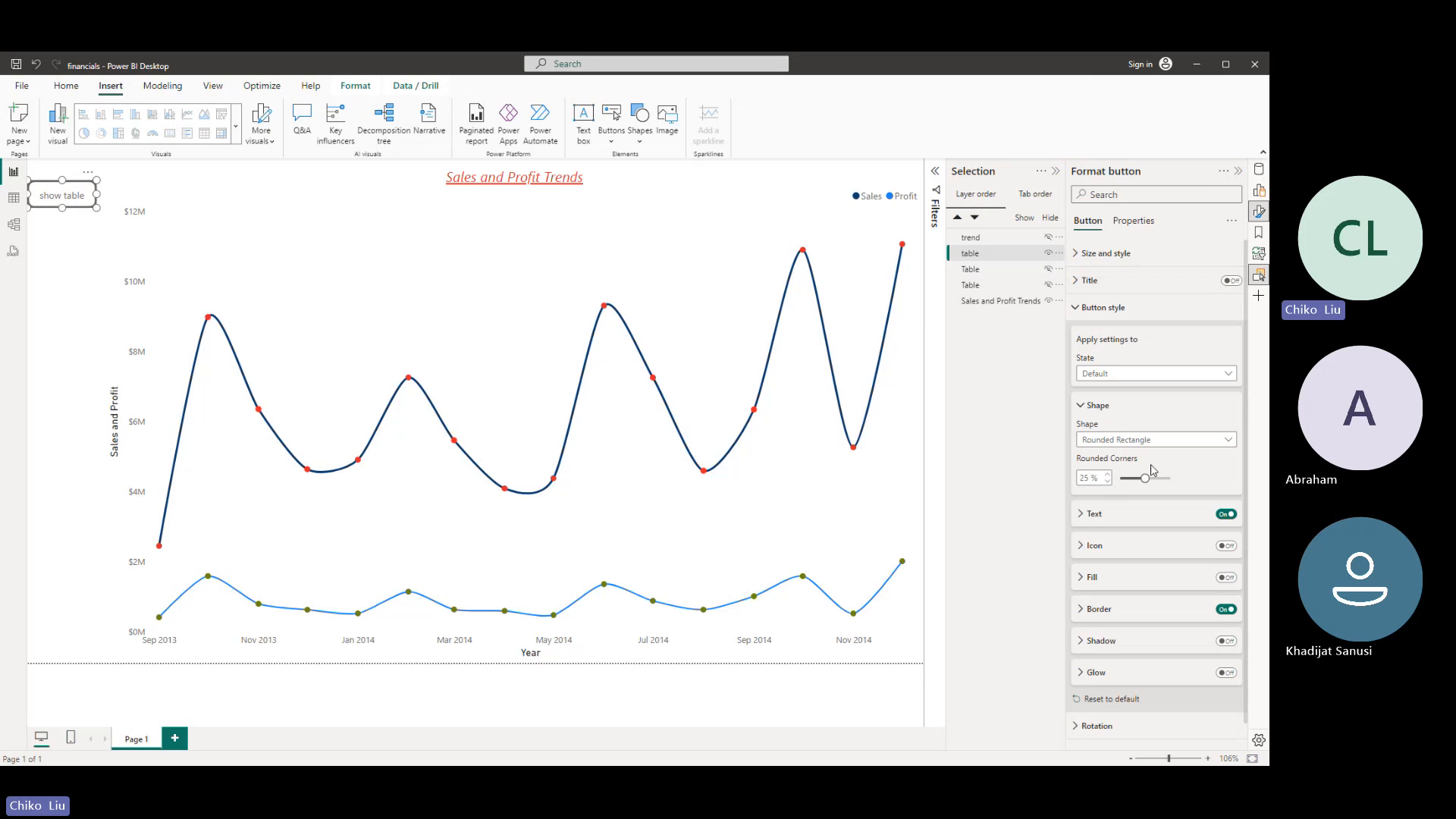
drag(1145, 477, 1133, 480)
- Turn on the show table button's fill and set its color to the recently used red
click(1096, 579)
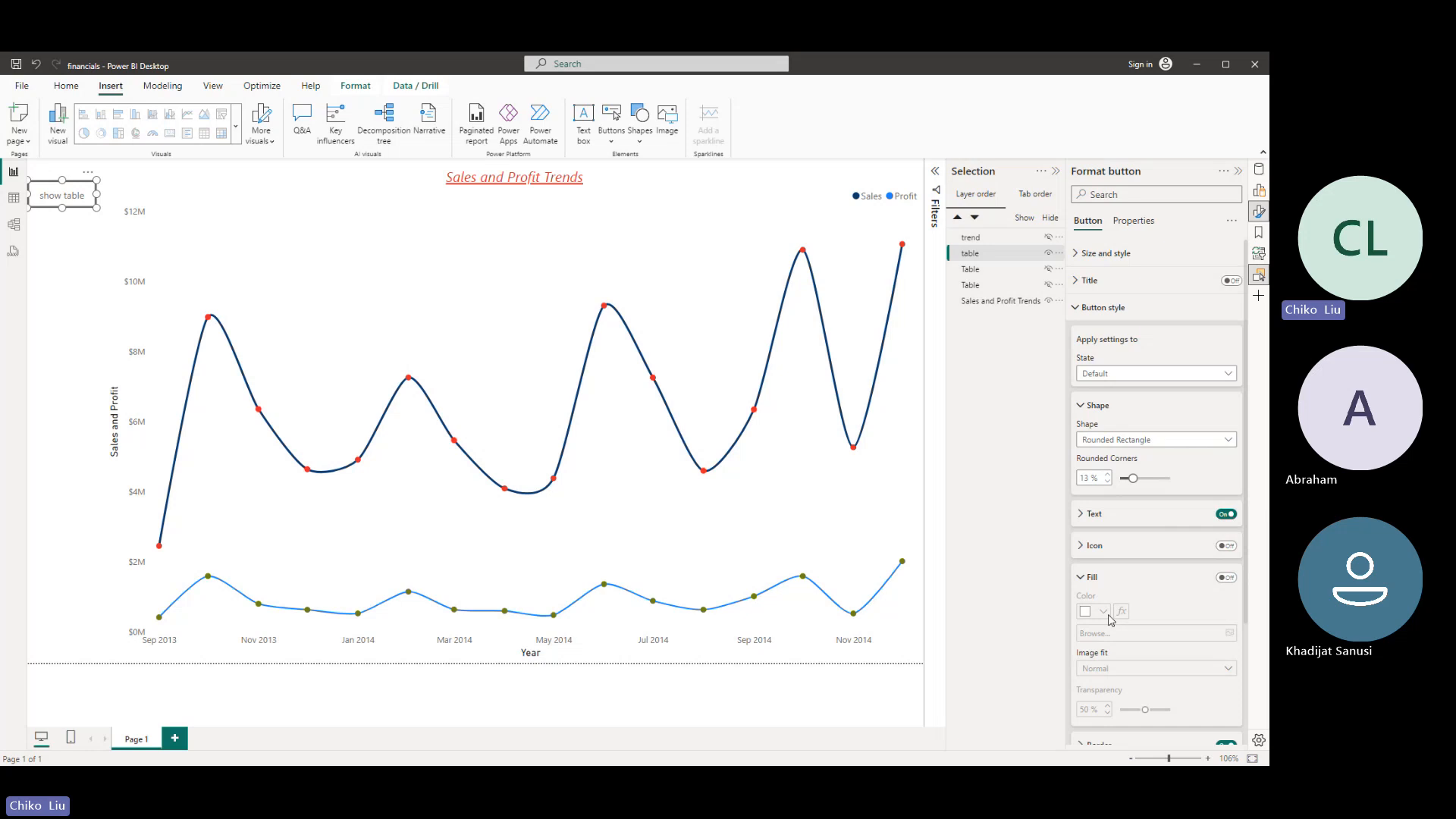
click(1225, 577)
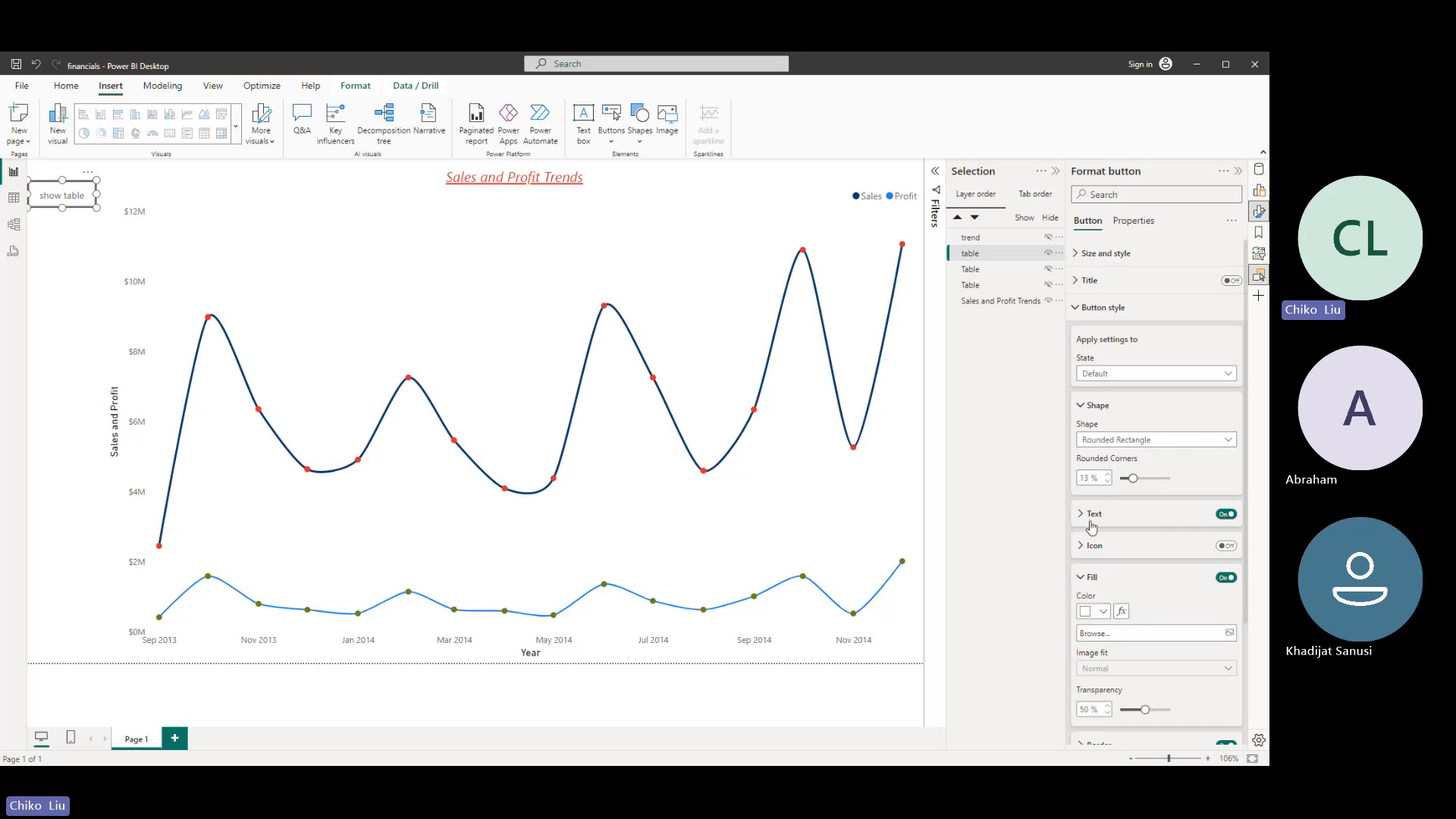
scroll(1092, 526, down, 2)
click(1097, 453)
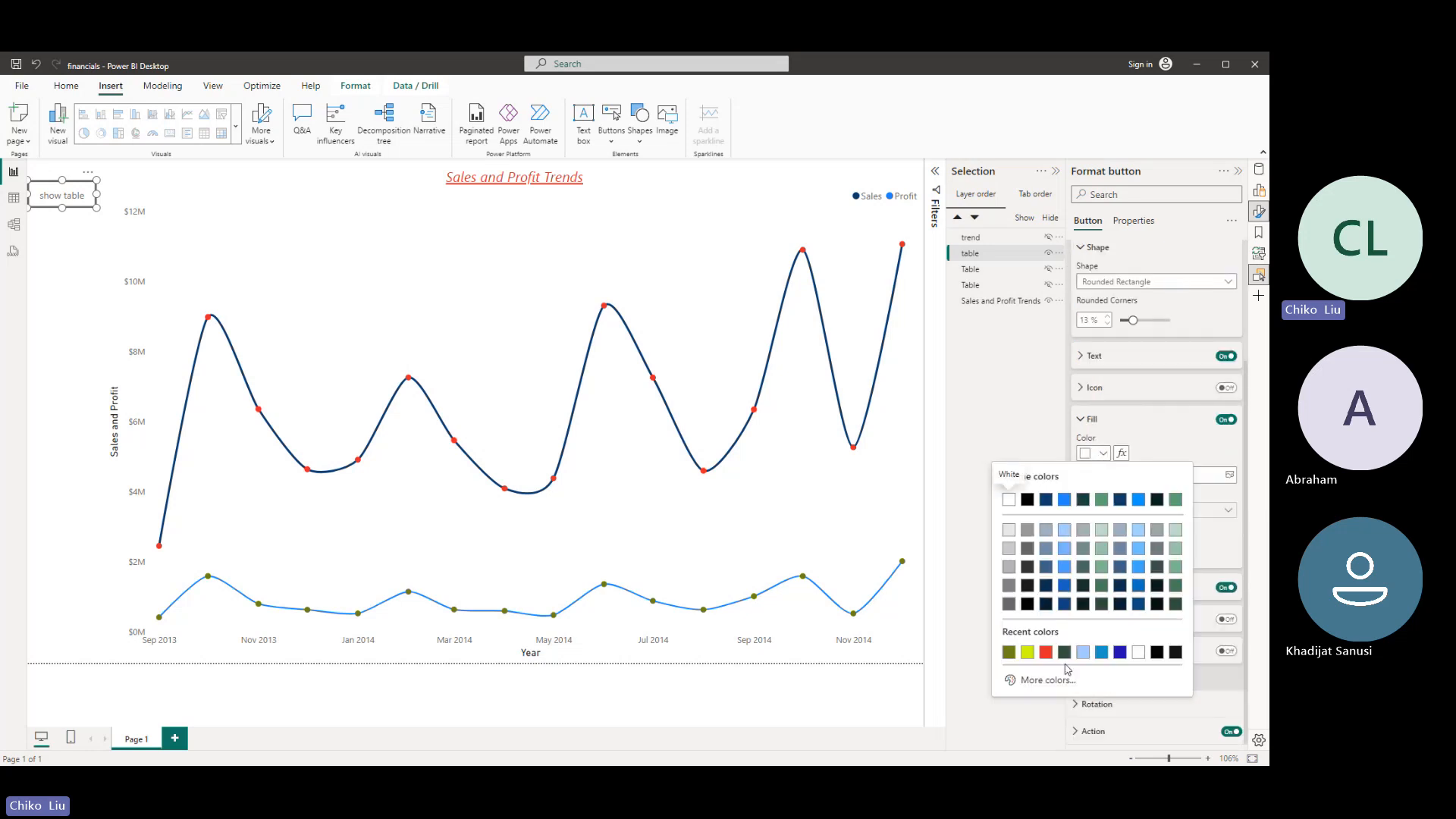
click(1046, 652)
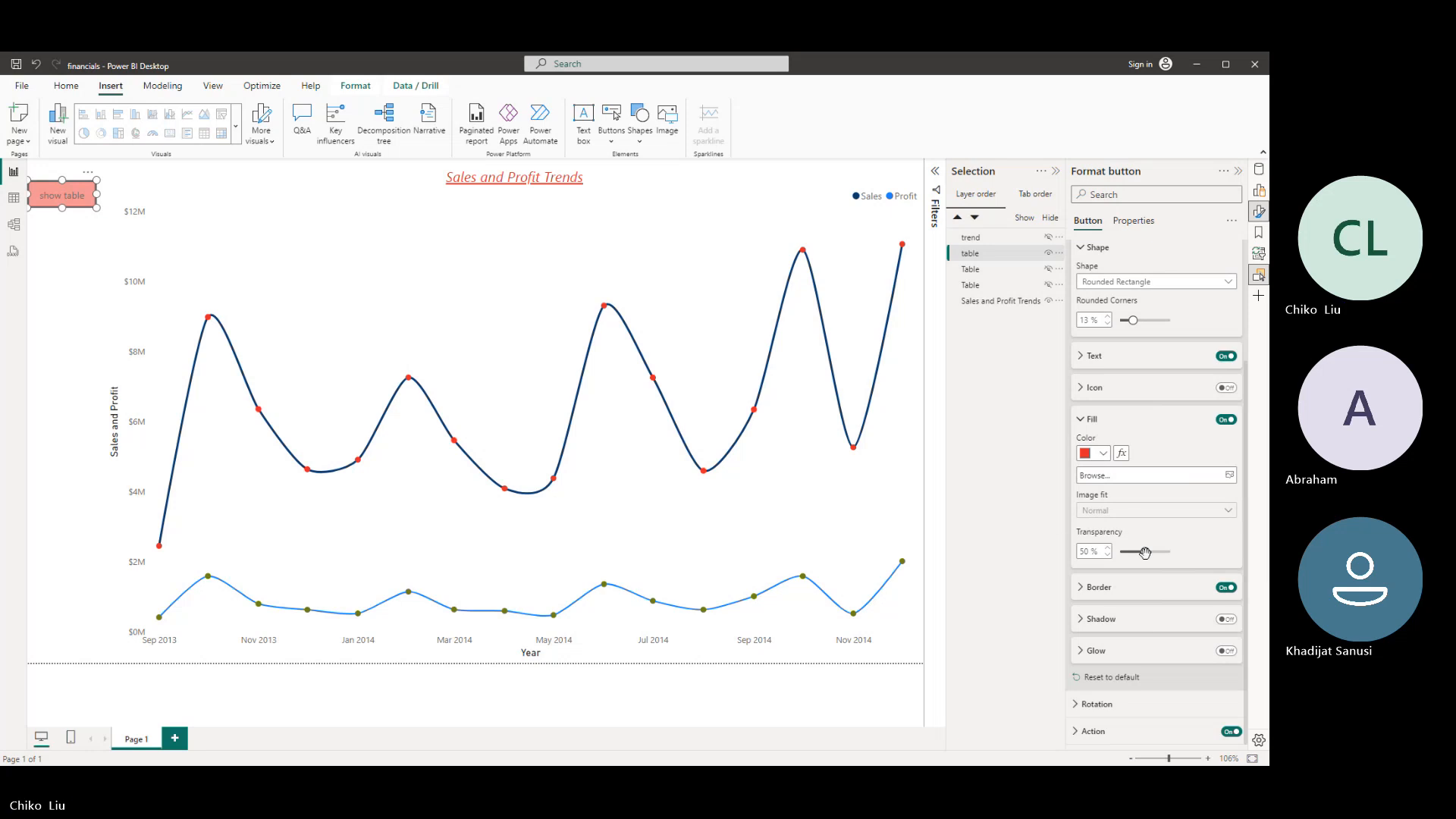
- Format the show table button's default text in white DIN at size 11
click(1104, 355)
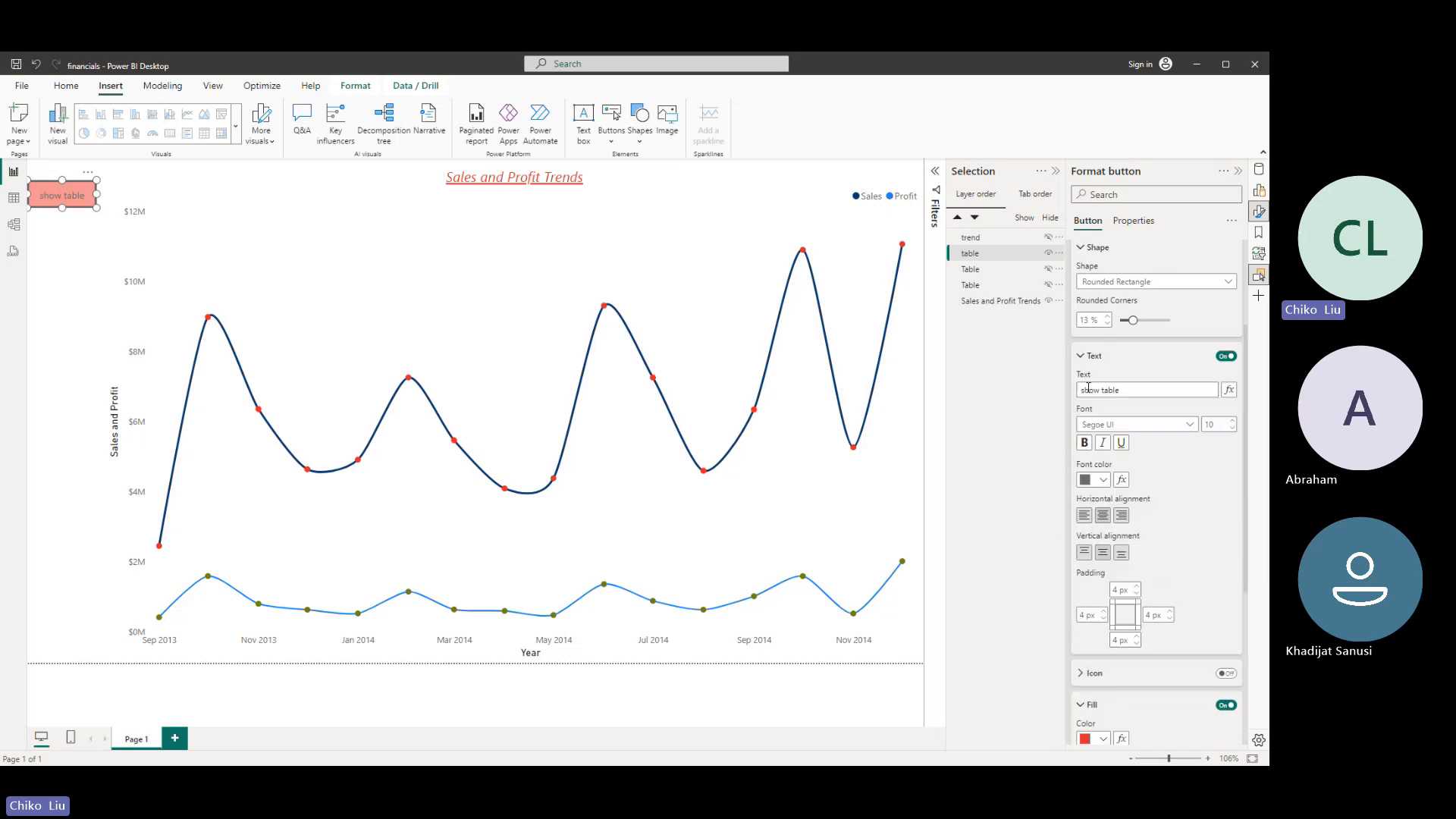
click(1102, 480)
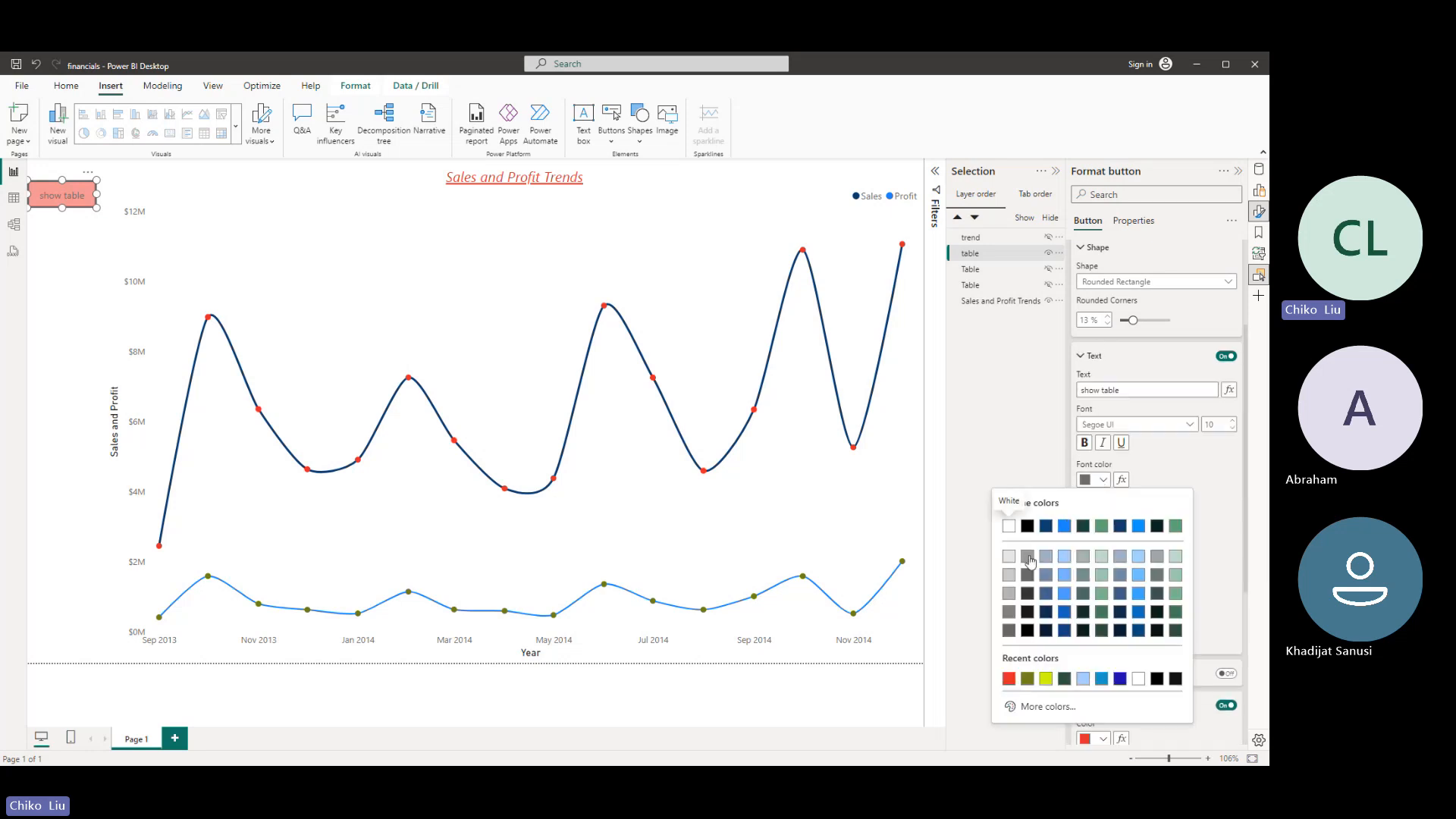
click(1009, 526)
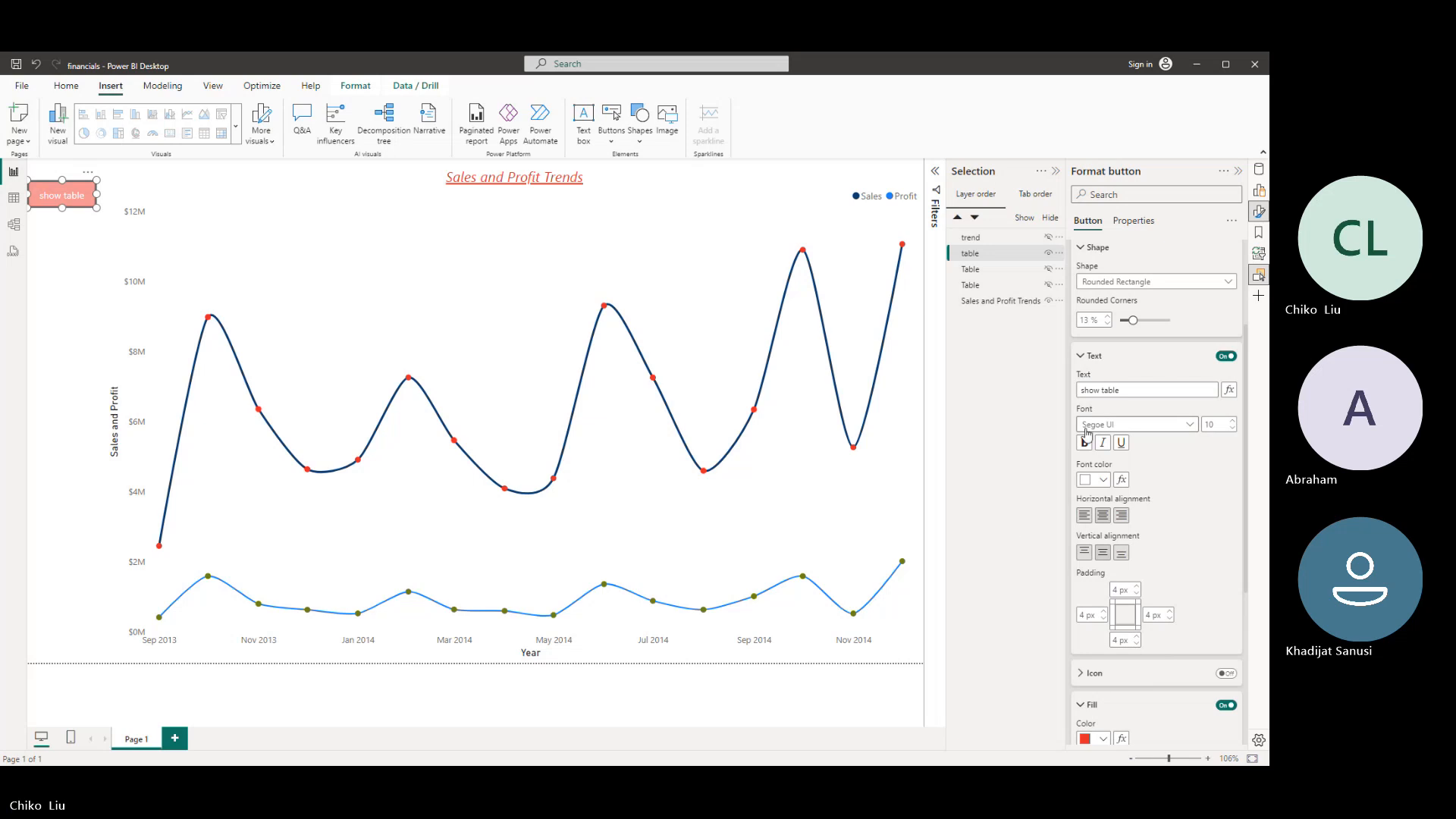
click(1138, 424)
click(1088, 478)
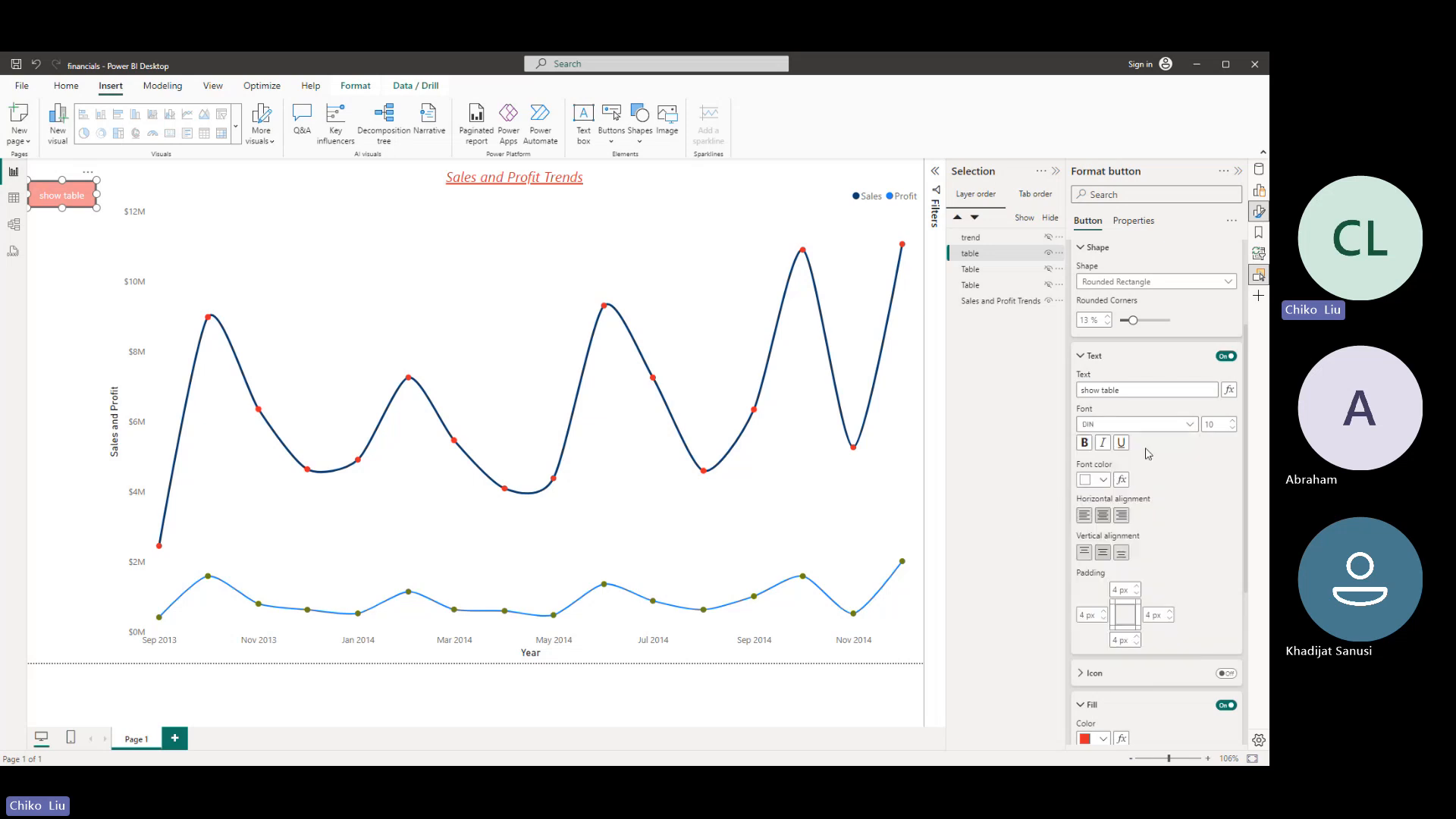
click(1233, 422)
scroll(1101, 383, up, 3)
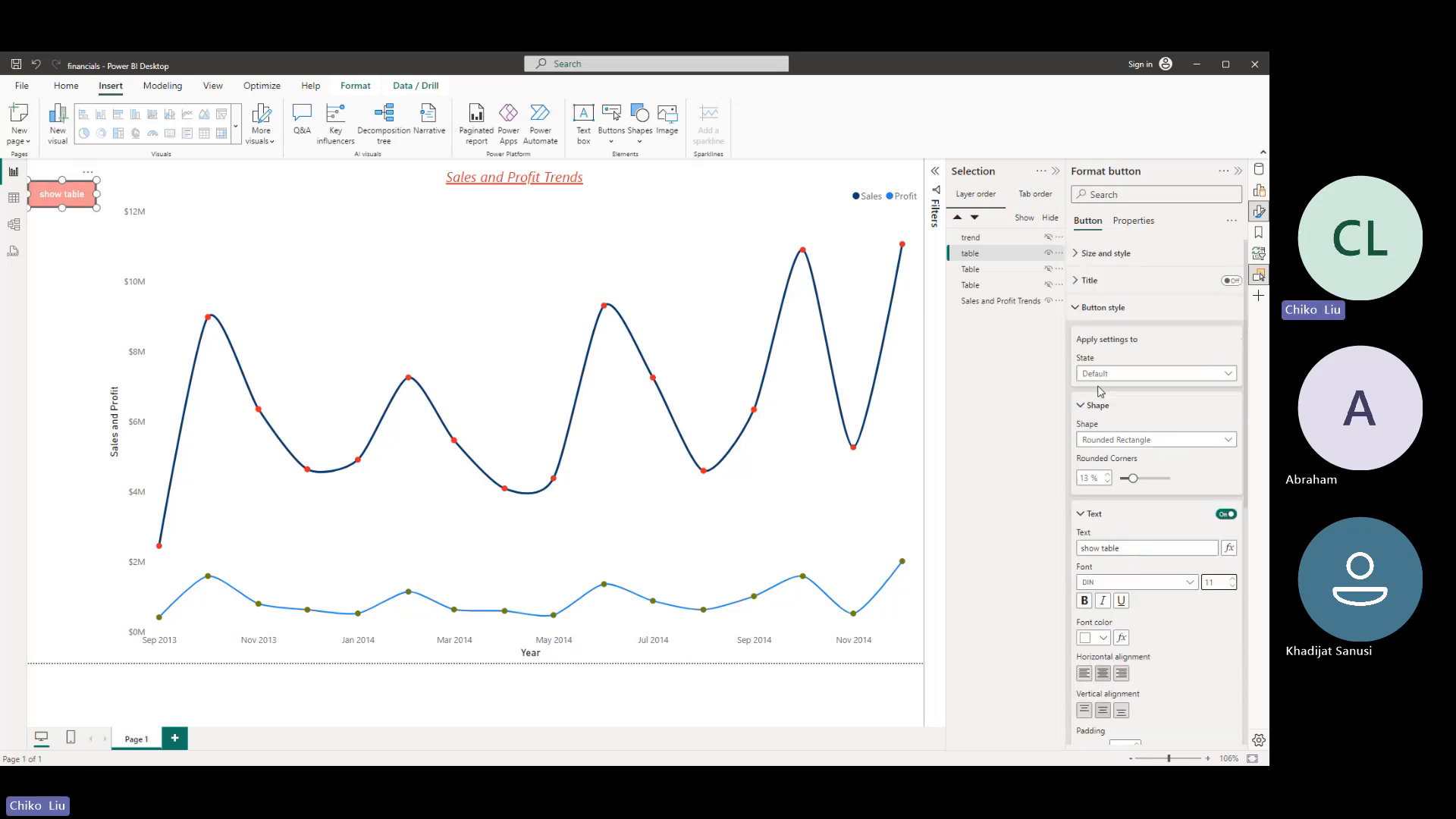
click(1081, 515)
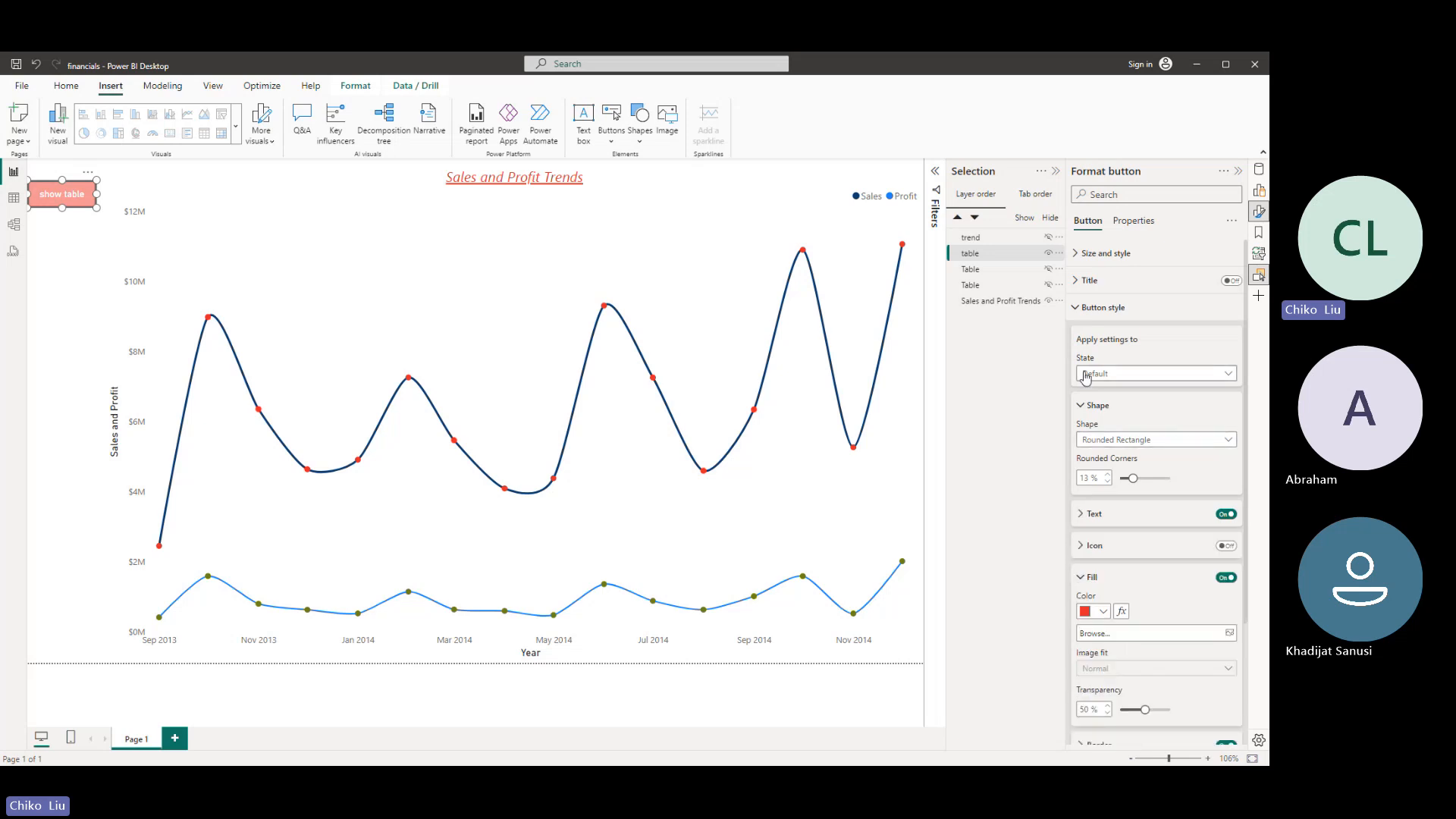
- For the show table button's On hover state, set the text size to 14 and the font color to black
click(1086, 377)
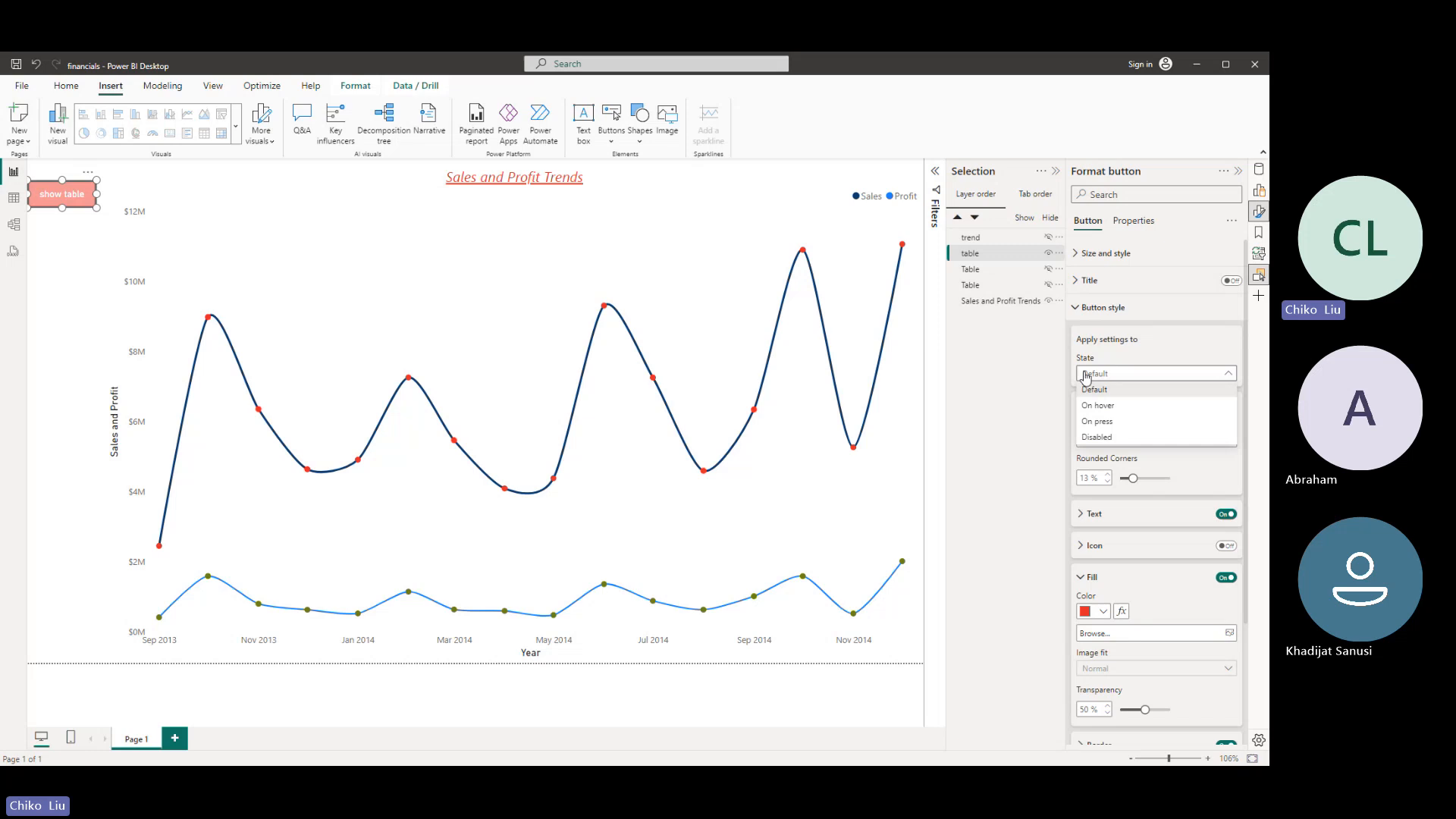
click(1101, 414)
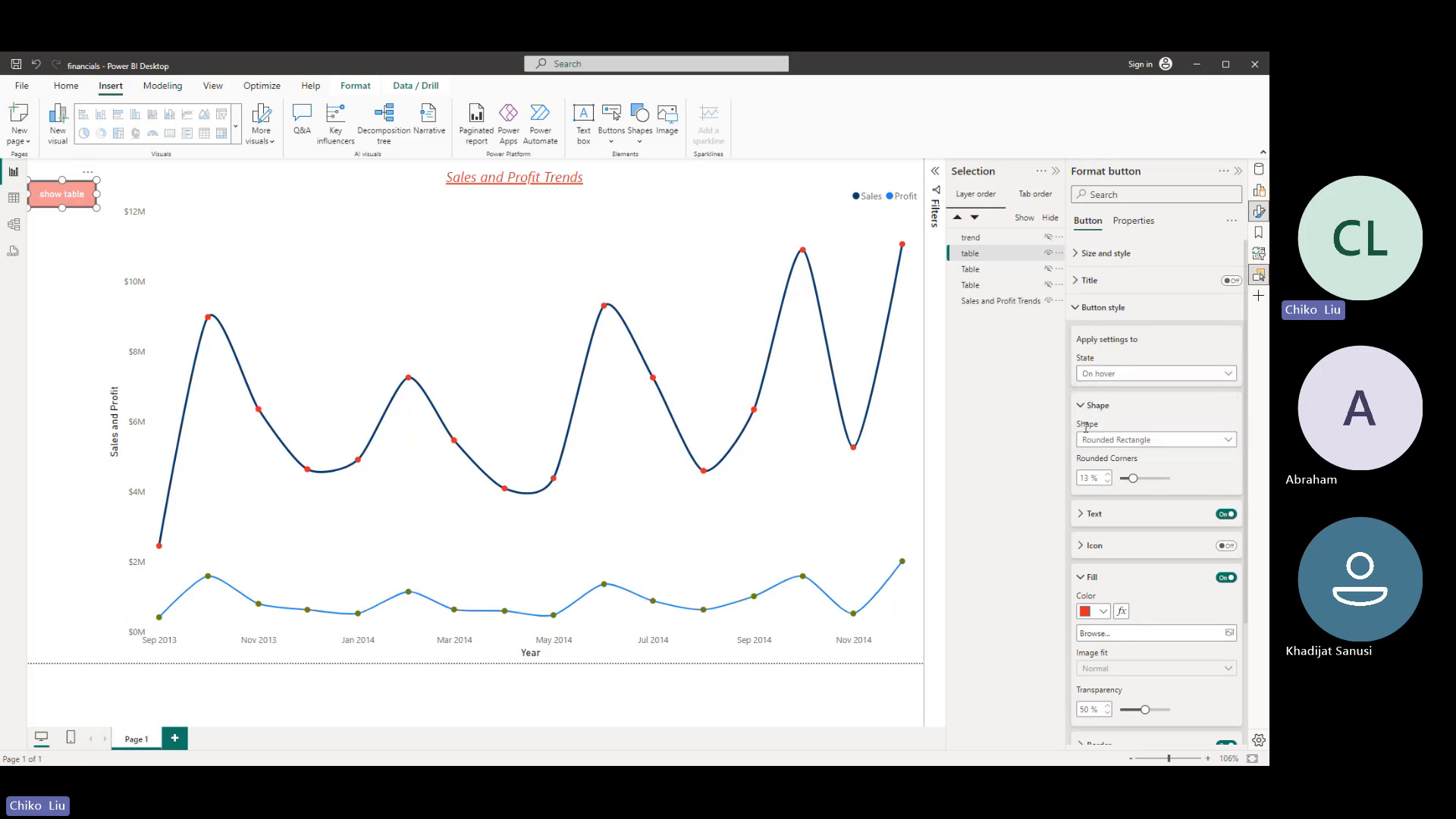
click(1095, 514)
click(1233, 578)
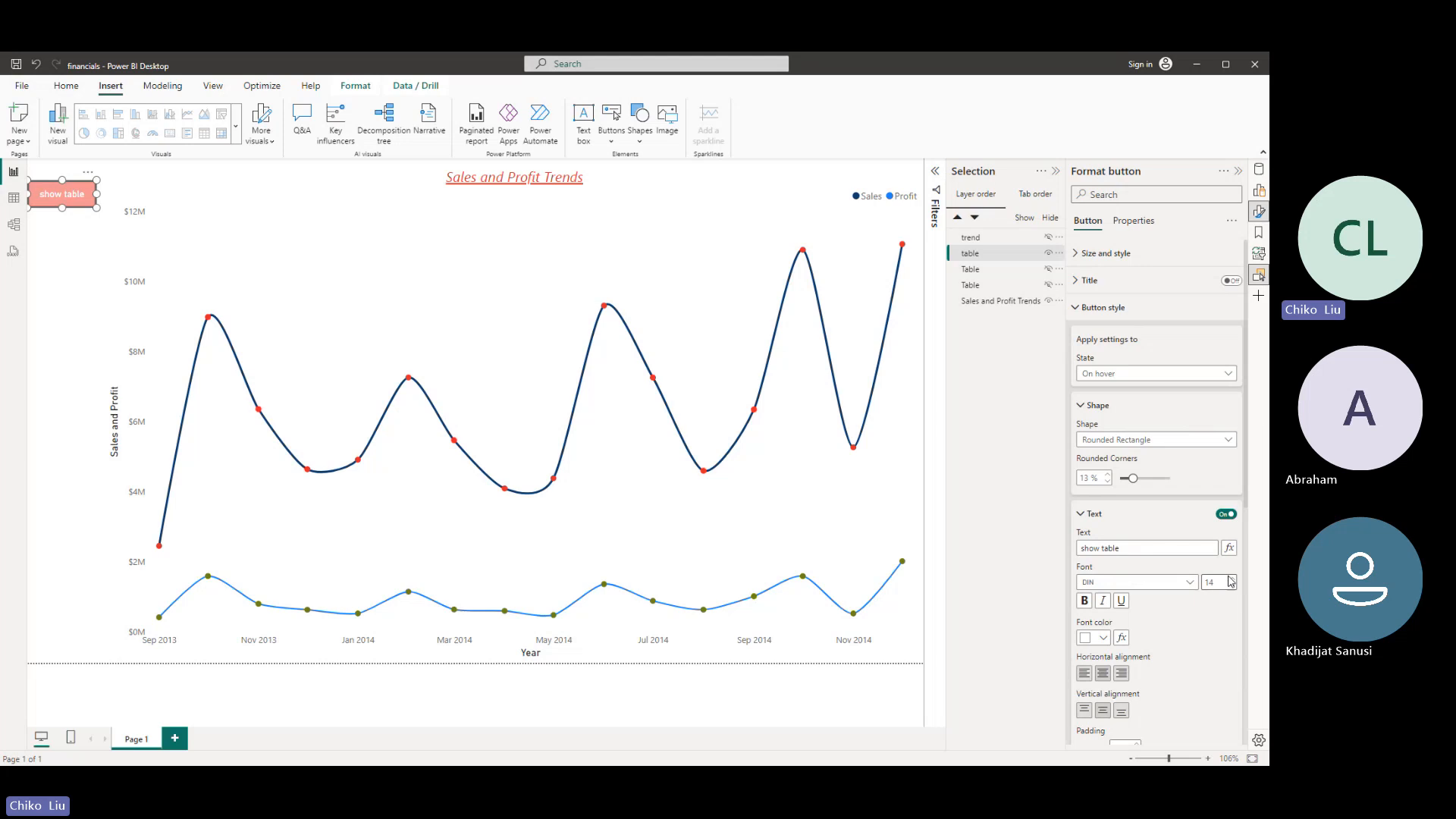
click(1103, 638)
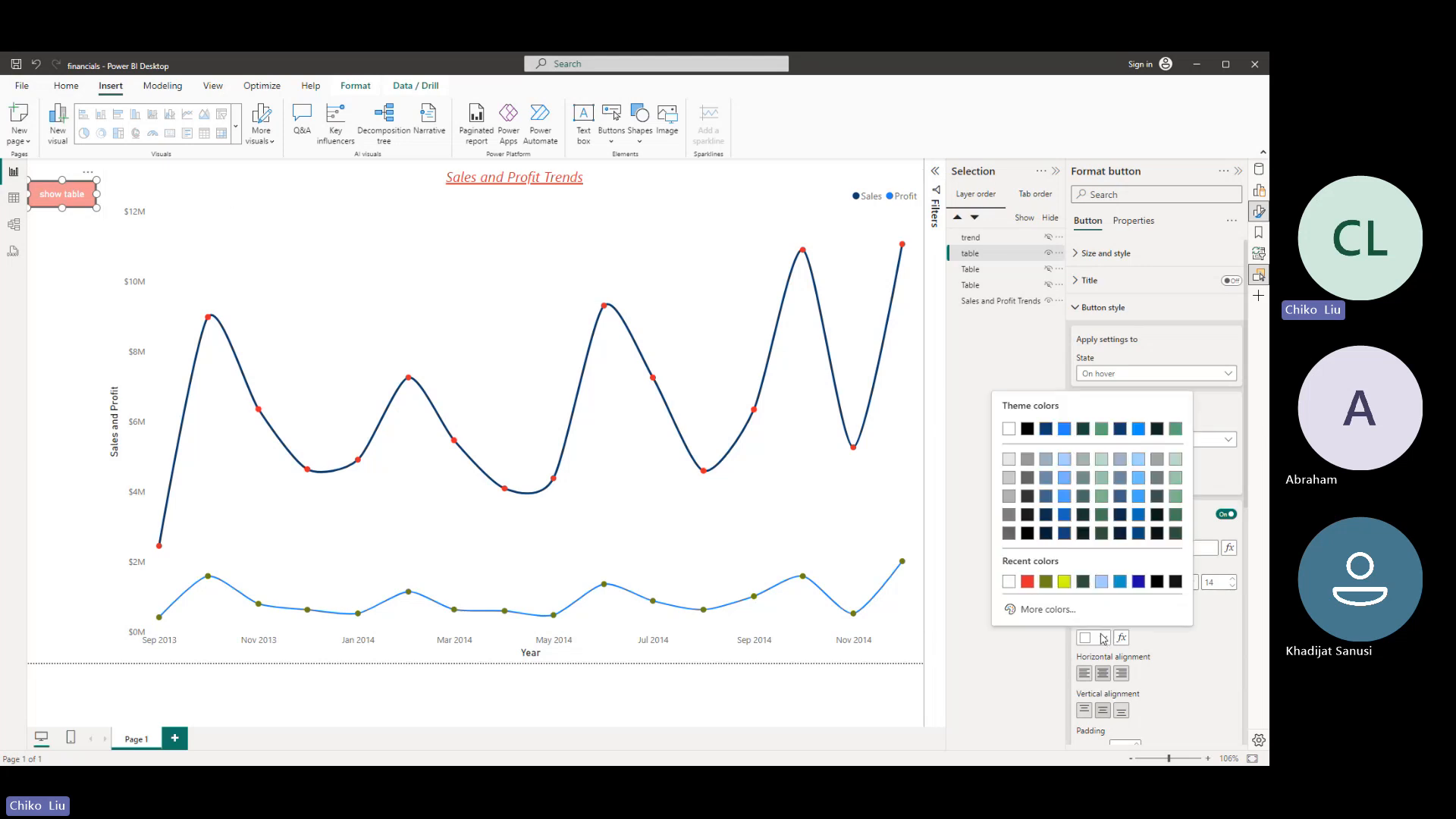
click(1027, 429)
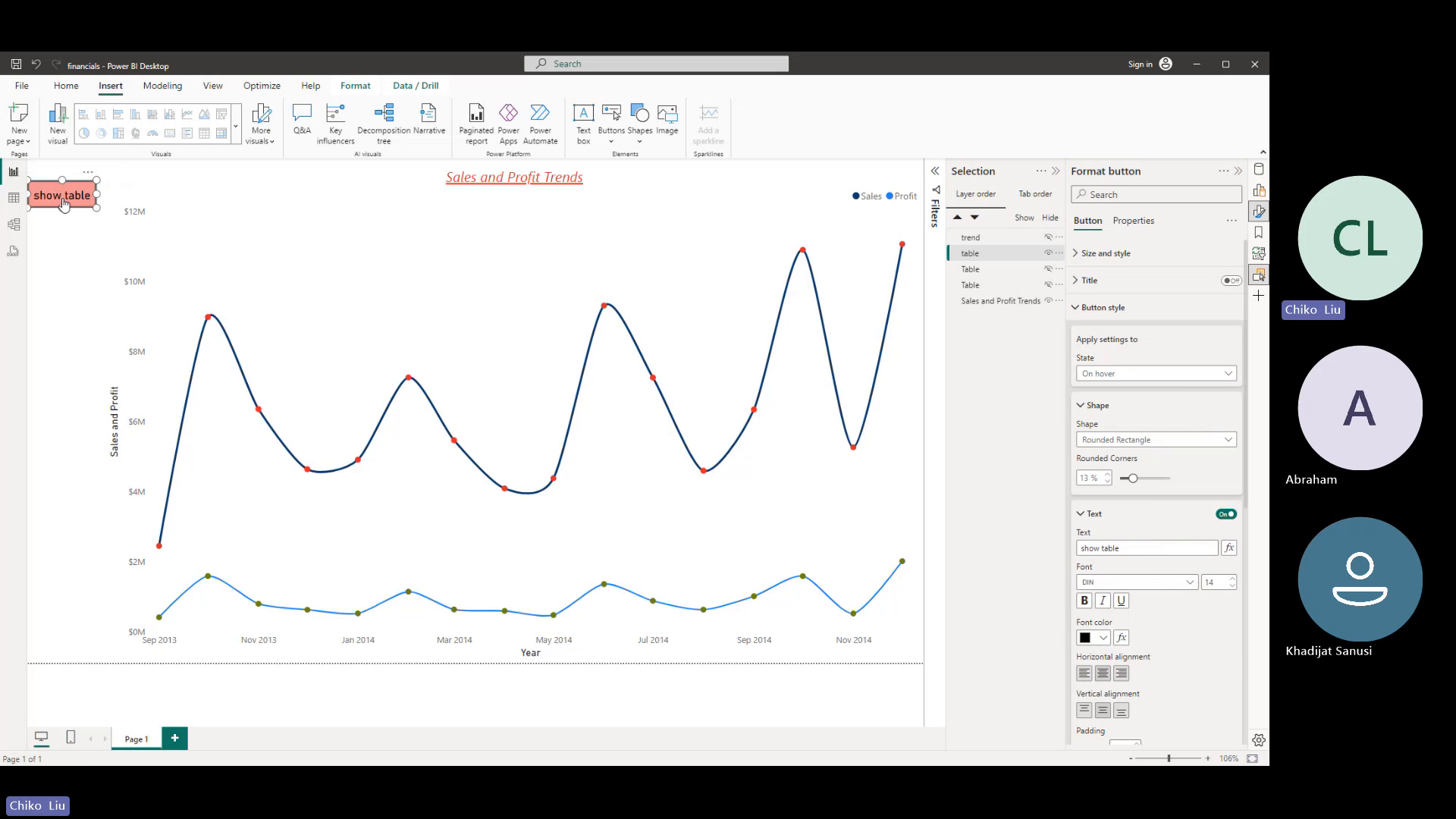
- Turn off the border in the show table button's On hover style
click(64, 226)
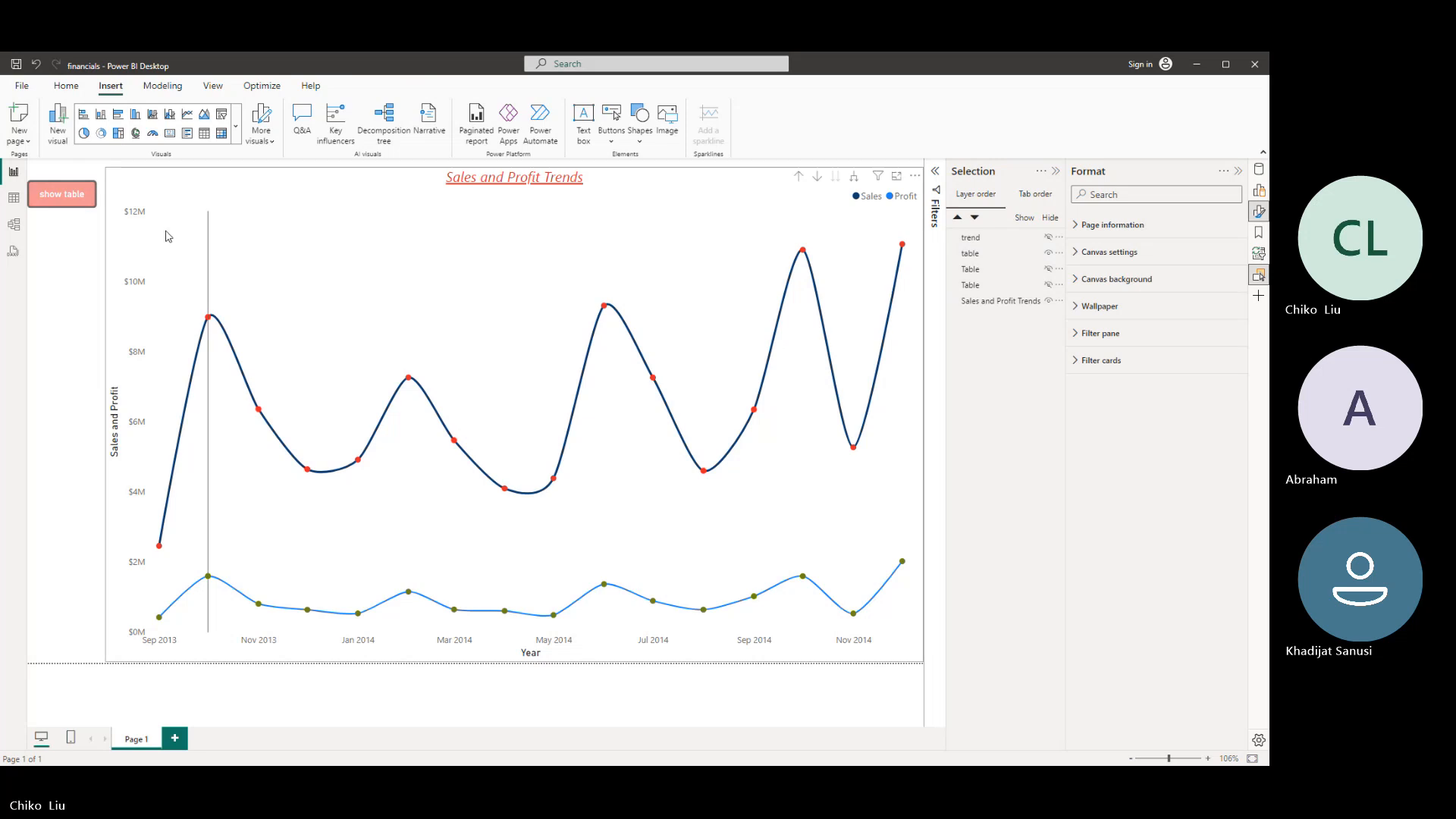
click(45, 196)
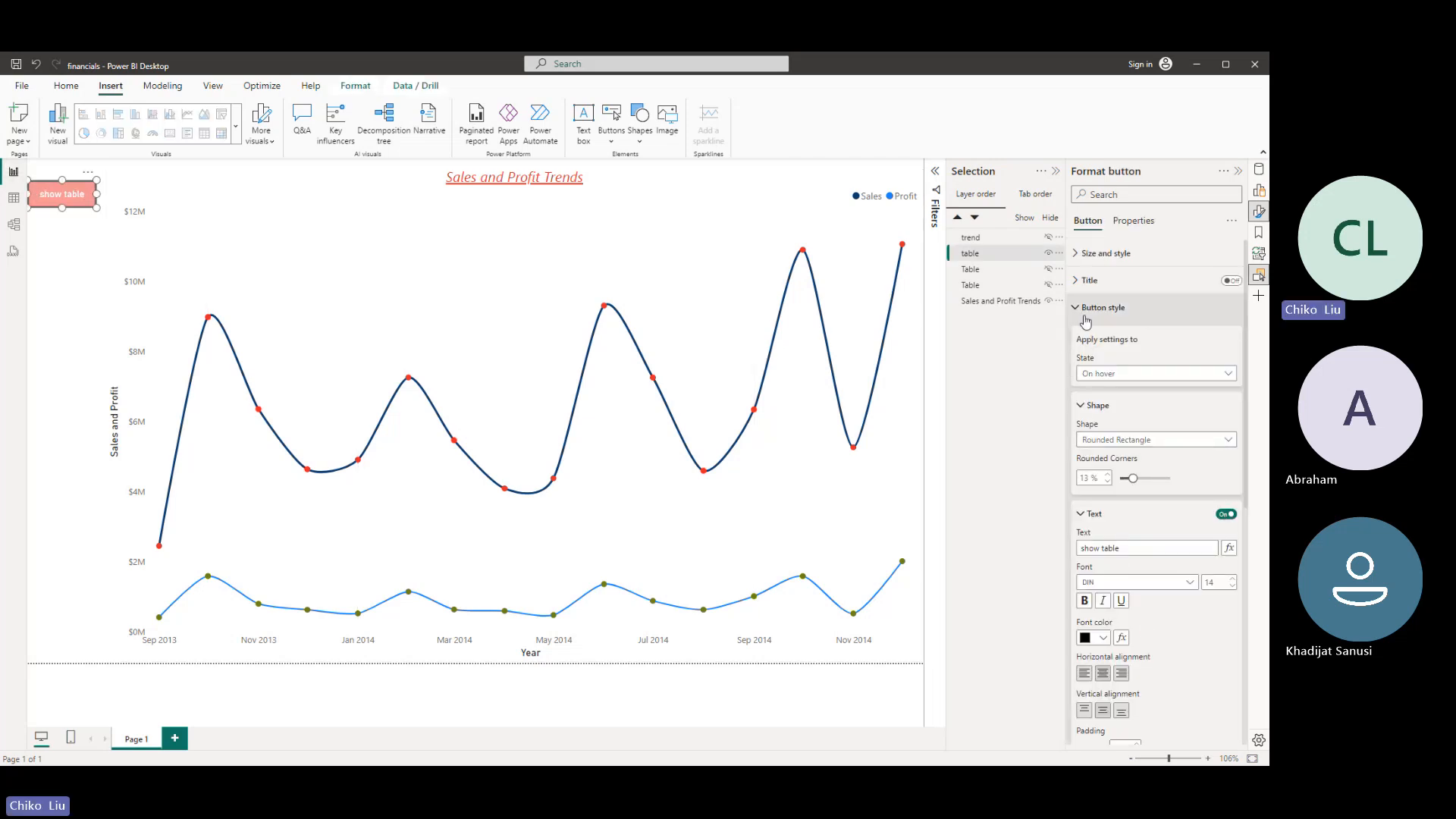
scroll(1138, 455, down, 6)
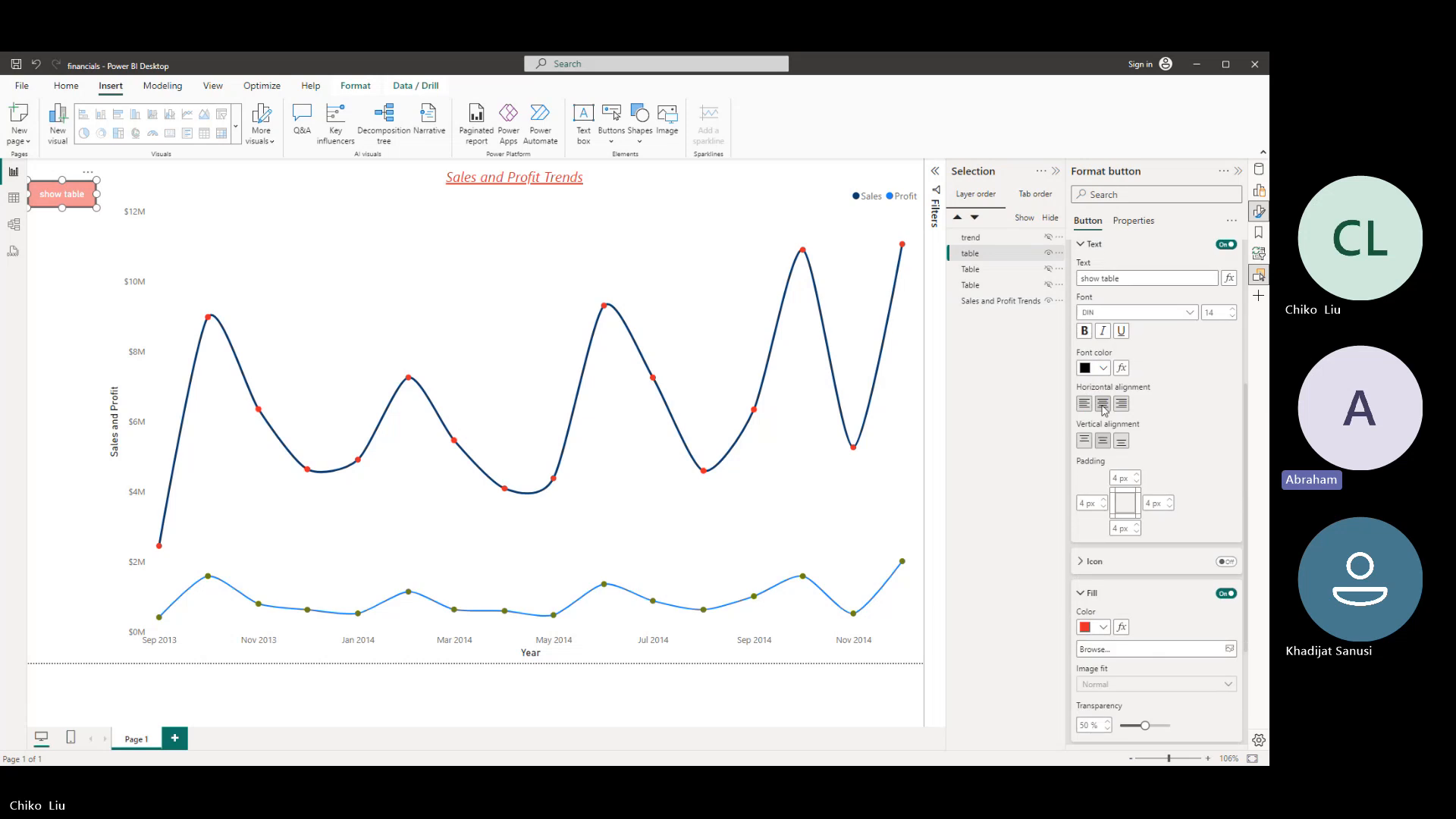
click(1226, 587)
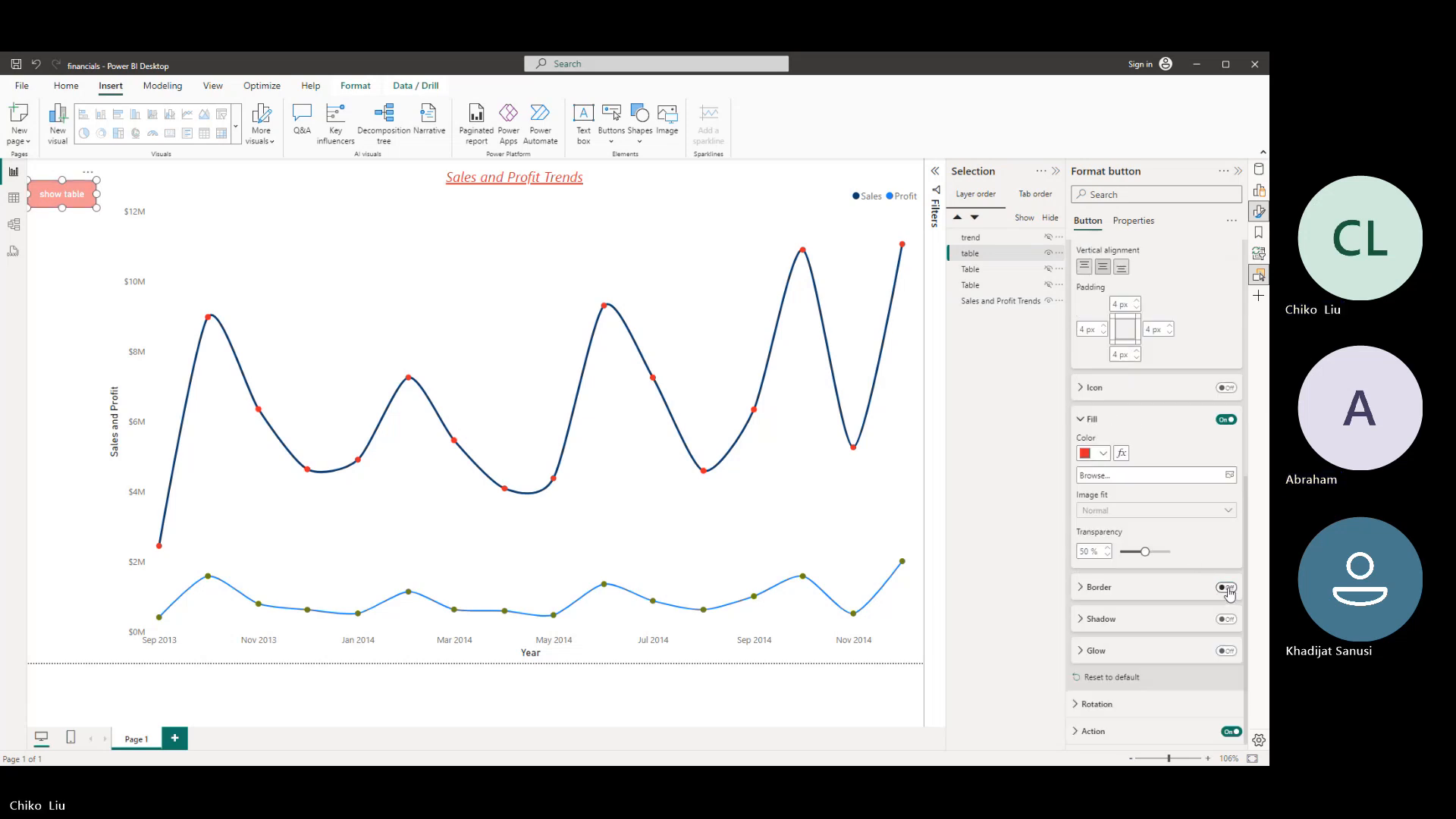
click(72, 289)
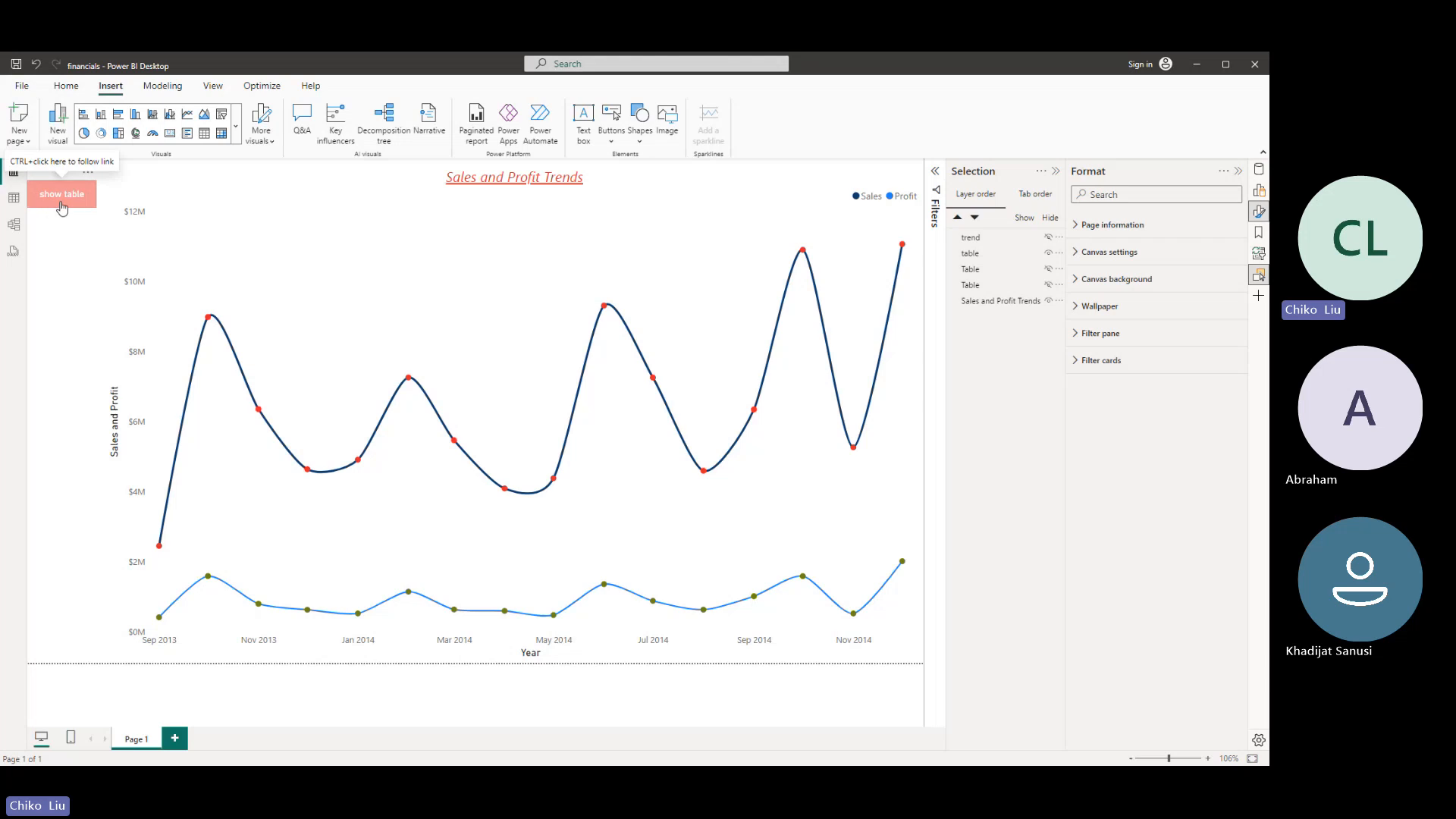
- Nudge the show table button slightly right, away from the page edge, and preview its hover formatting
drag(49, 203, 57, 205)
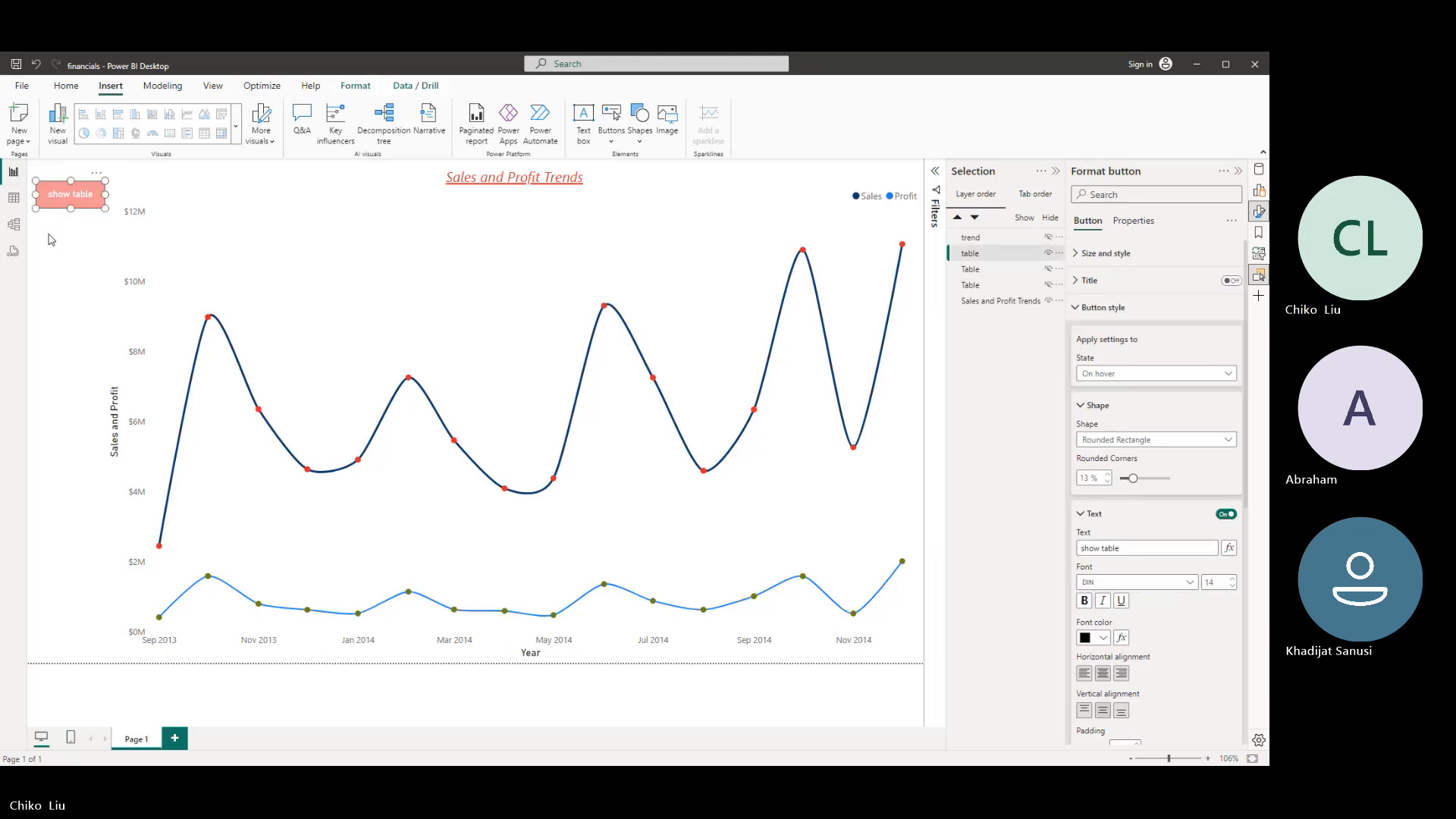
click(65, 262)
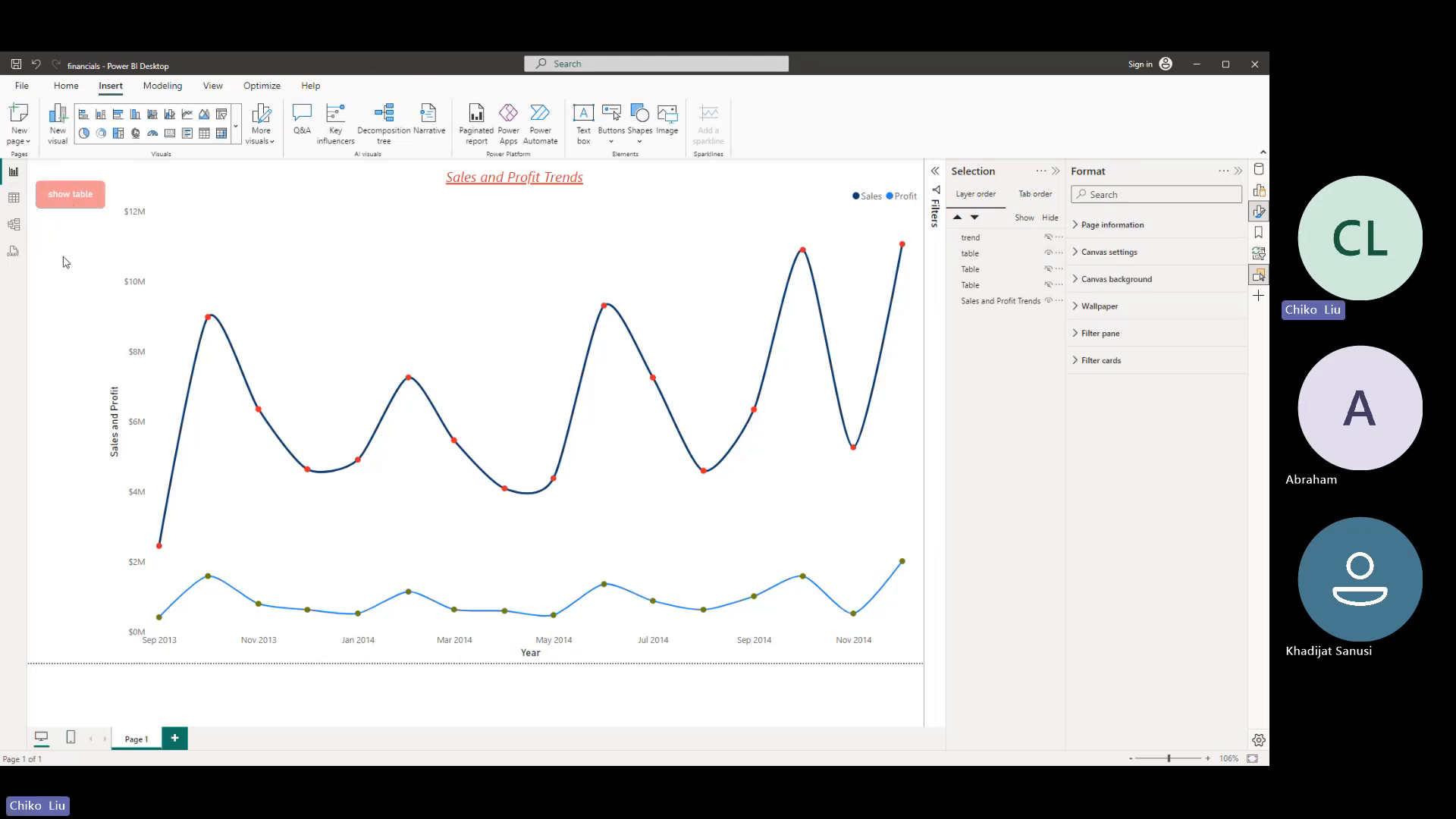
ctrl+click(61, 207)
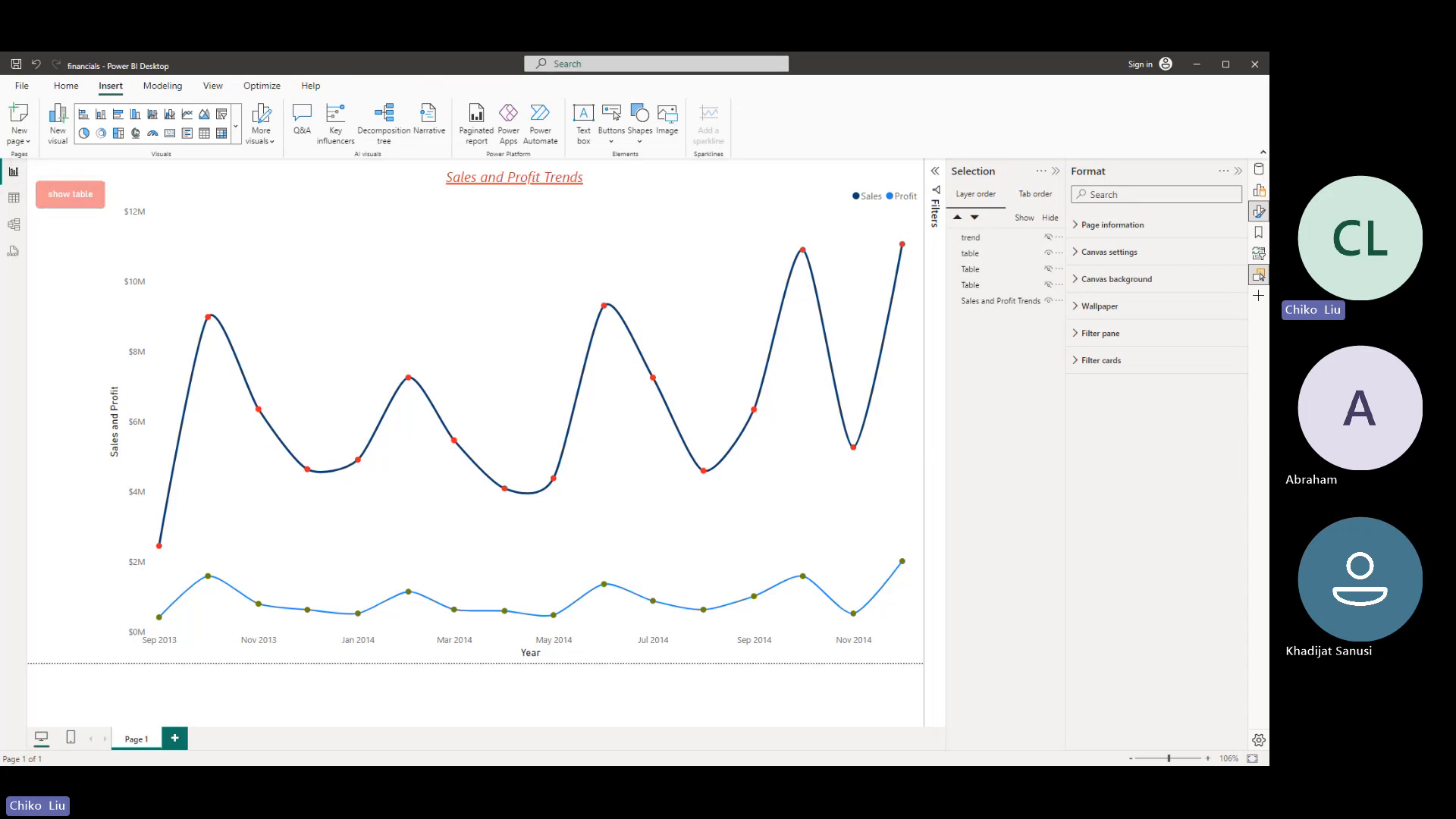